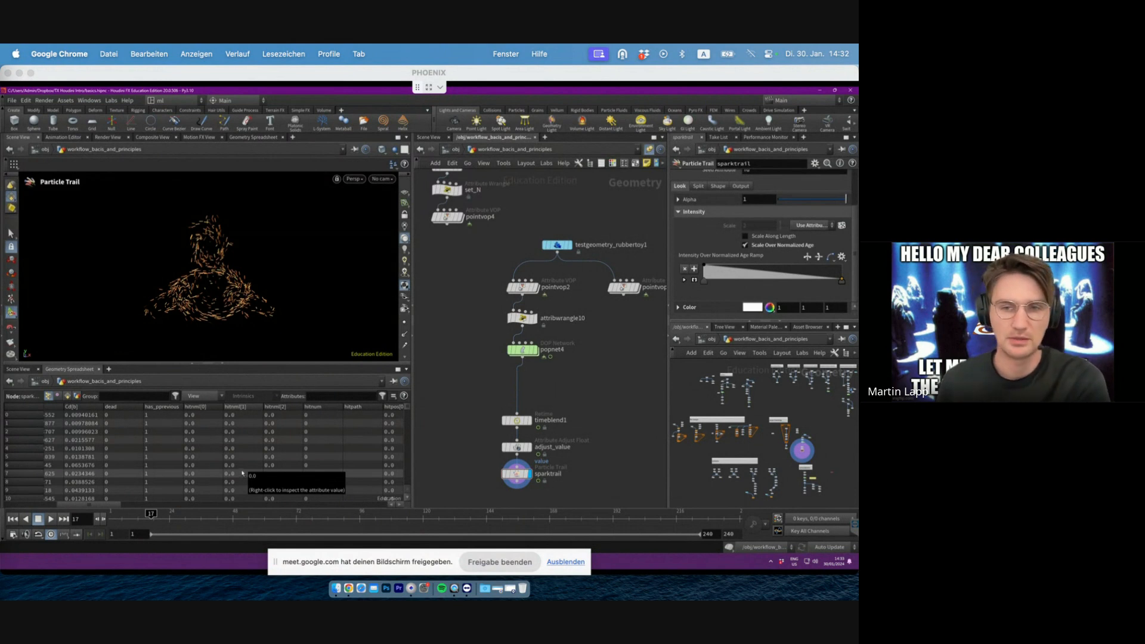
# Step: Hide the screen-sharing notice and switch to the preview2.mov video in QuickTime Player
pyautogui.click(565, 562)
pyautogui.click(559, 474)
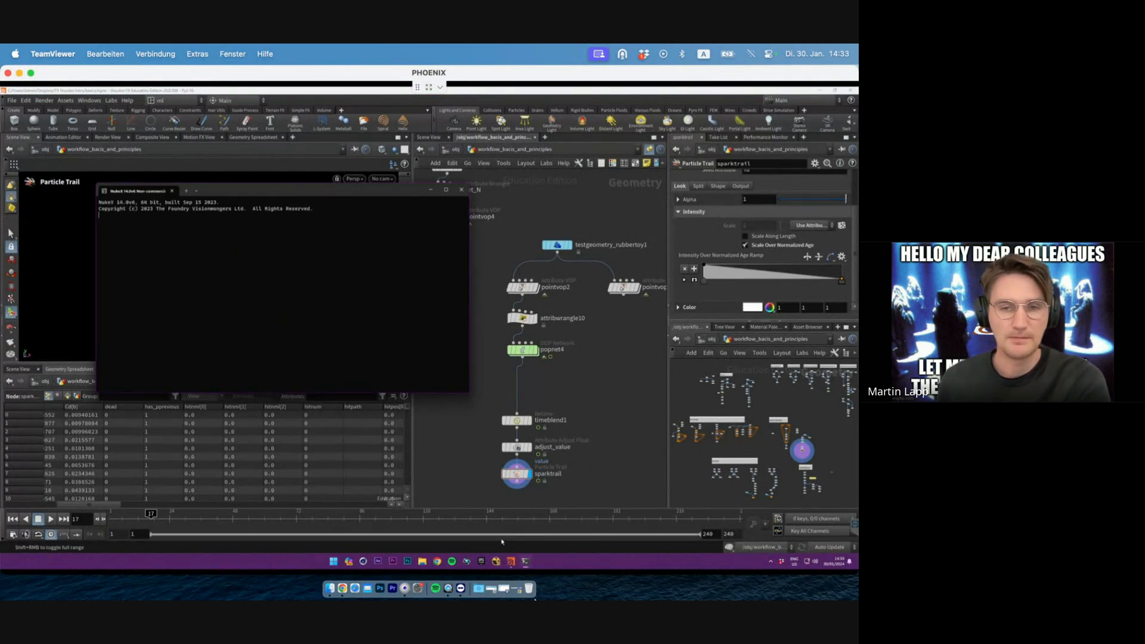
pyautogui.hotkey('ctrl', 'Up')
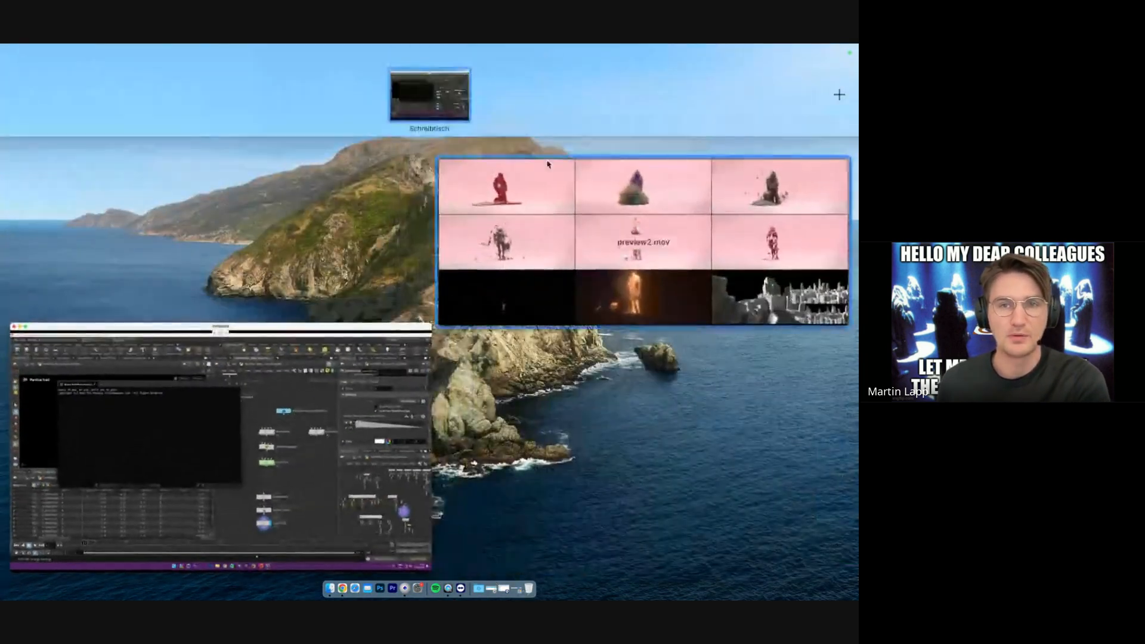
pyautogui.click(552, 197)
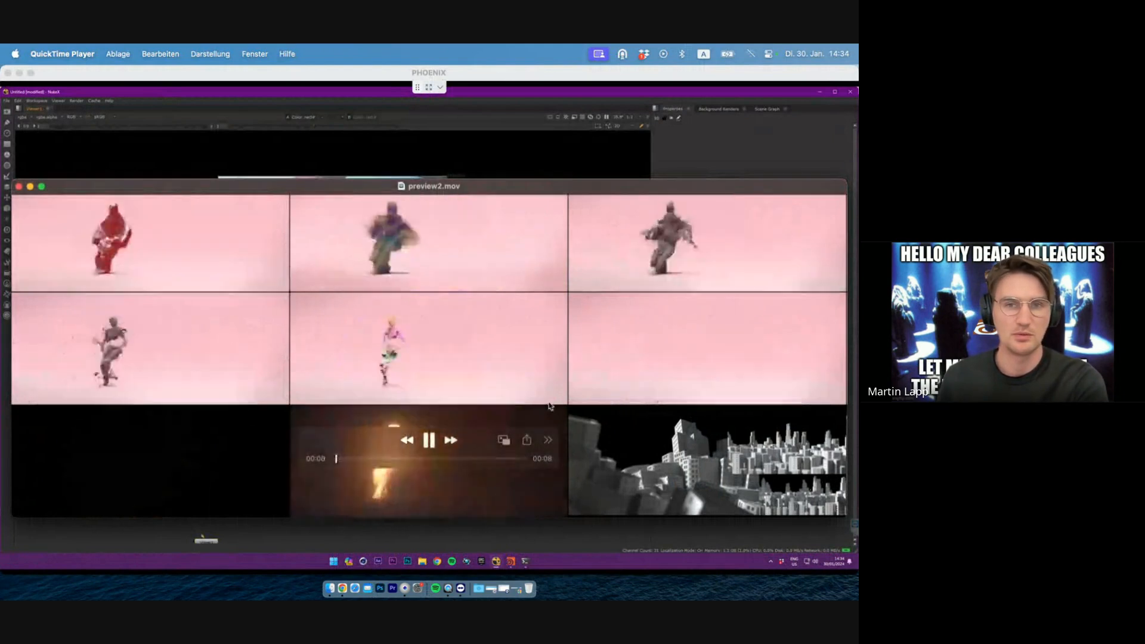
# Step: Switch back to the remote desktop and bring the Houdini basics scene with the particle trail network to the front
pyautogui.hotkey('ctrl', 'Up')
pyautogui.click(354, 431)
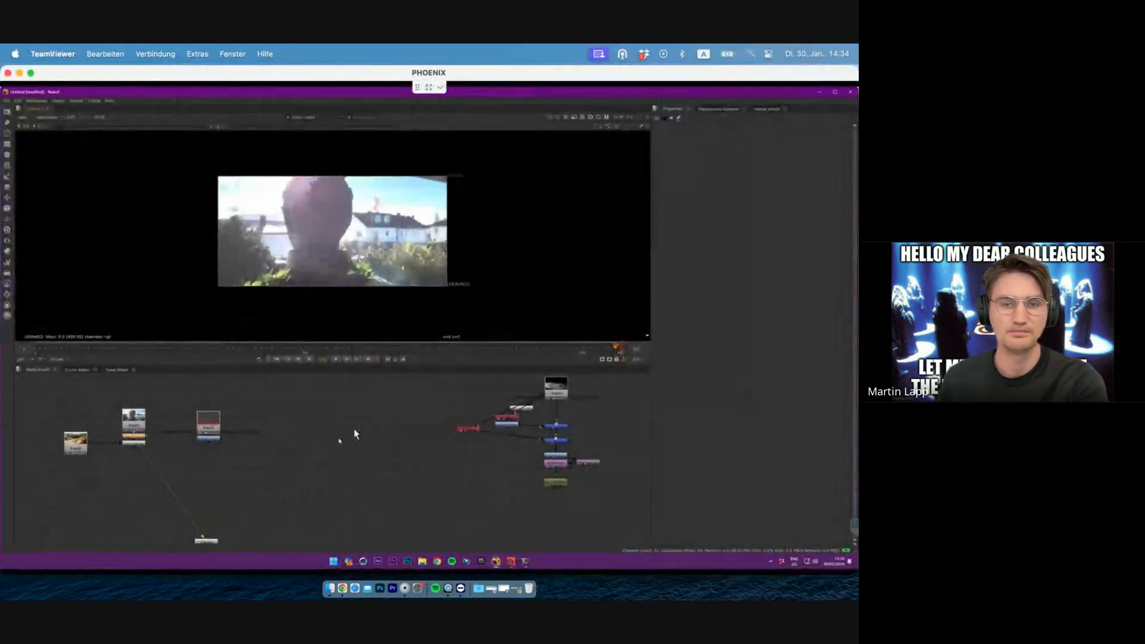
pyautogui.click(511, 561)
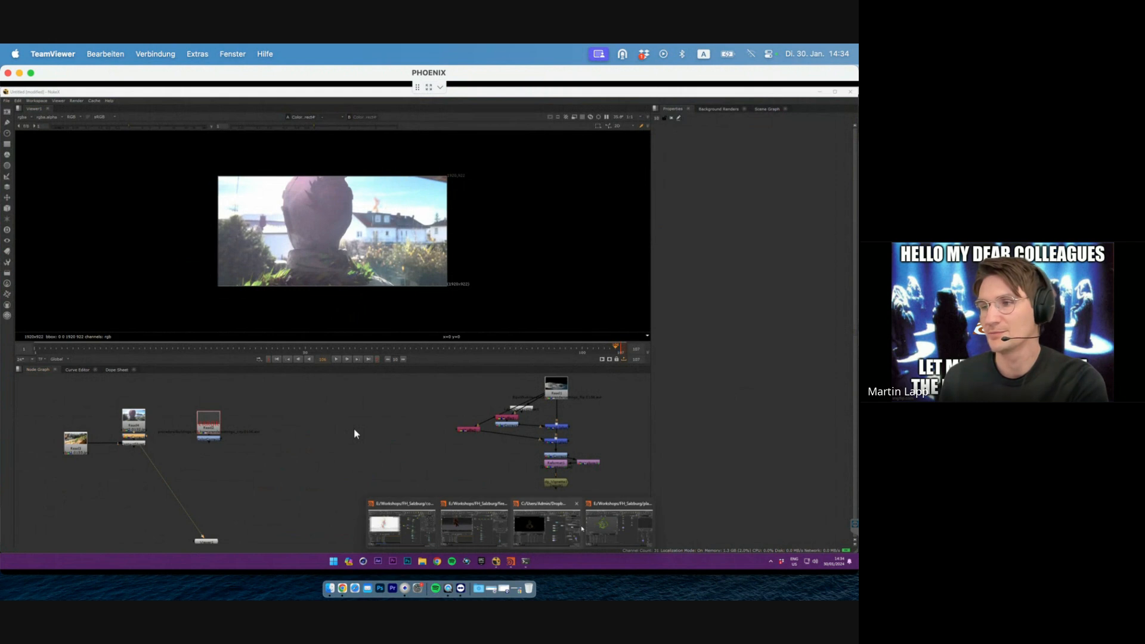
pyautogui.click(547, 525)
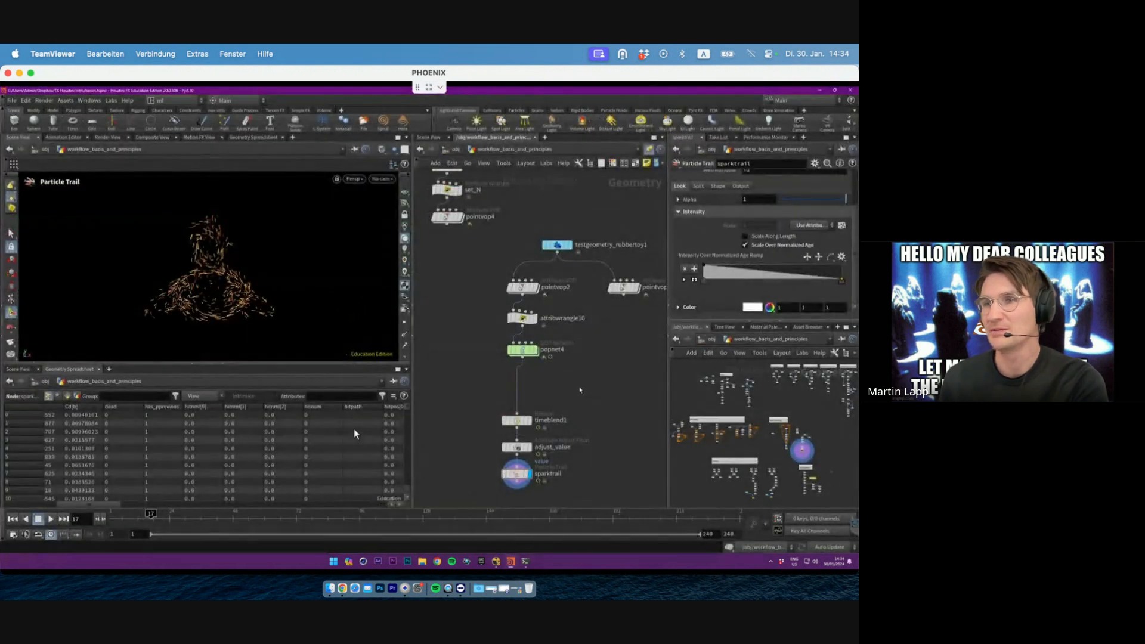
# Step: Display the testgeometry_rubbertoy1 node in the viewport and save the scene
pyautogui.click(510, 278)
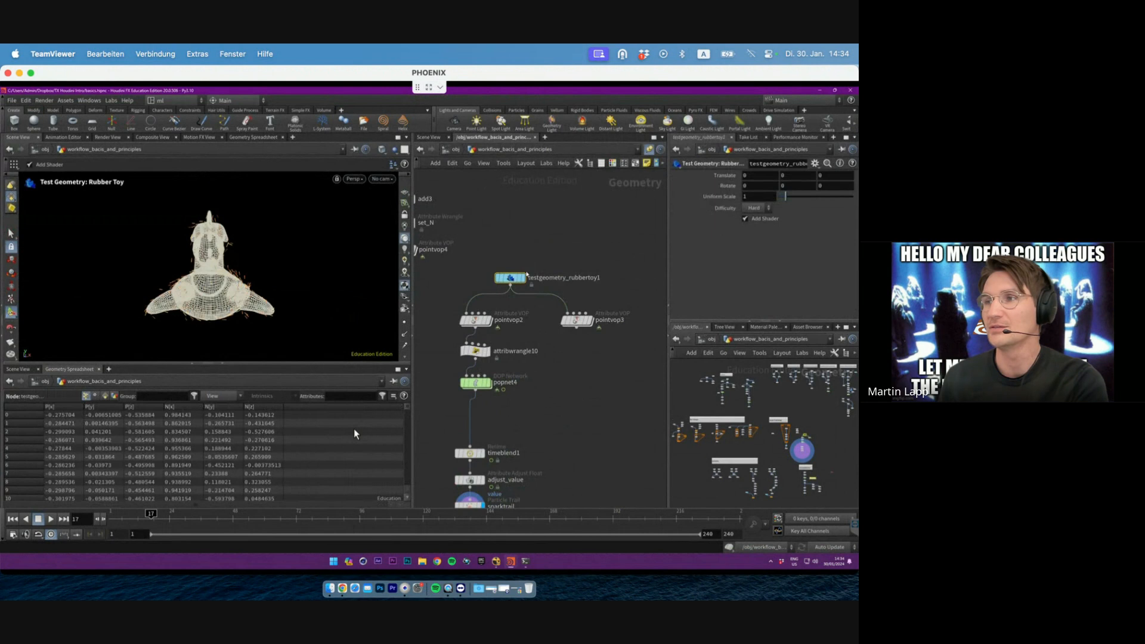
pyautogui.moveTo(228, 268)
pyautogui.keyDown('alt'); pyautogui.mouseDown()
pyautogui.moveTo(241, 271)
pyautogui.moveTo(231, 268)
pyautogui.mouseUp(); pyautogui.keyUp('alt')
pyautogui.keyDown('alt'); pyautogui.moveTo(231, 268); pyautogui.dragTo(214, 267, button='middle'); pyautogui.keyUp('alt')
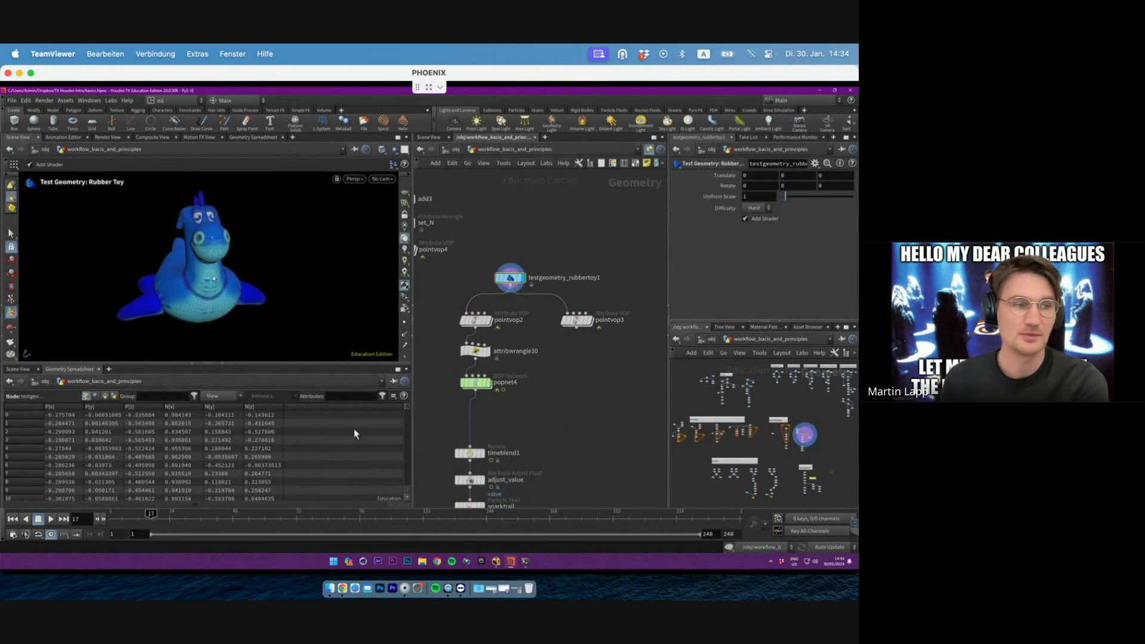
pyautogui.moveTo(560, 250); pyautogui.dragTo(575, 241, button='middle')
pyautogui.moveTo(577, 240); pyautogui.dragTo(488, 291)
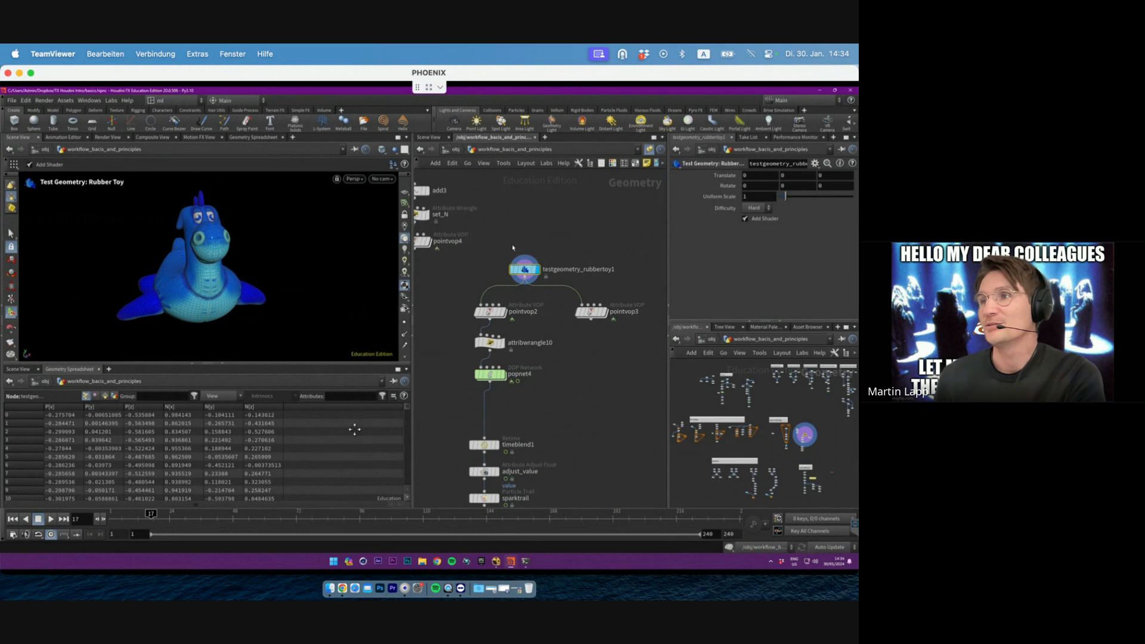
pyautogui.moveTo(479, 267); pyautogui.dragTo(509, 257, button='middle')
pyautogui.scroll(2, 510, 257)
pyautogui.moveTo(523, 318); pyautogui.dragTo(484, 330, button='middle')
pyautogui.hotkey('ctrl', 's')
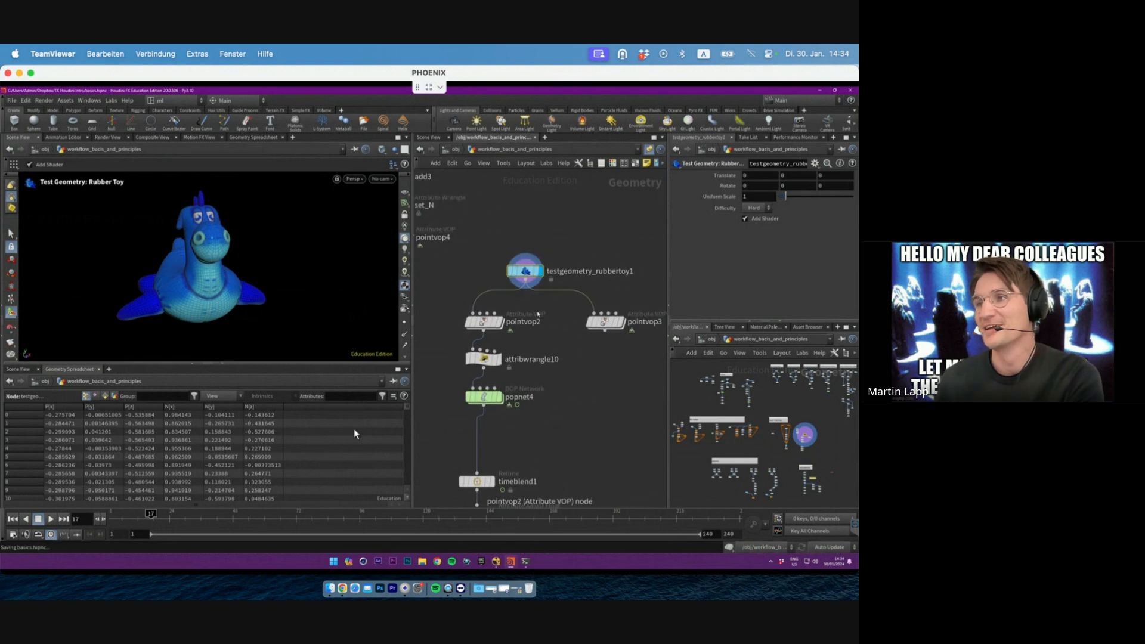
# Step: Display the pointvop2 node and inspect the VOP network inside it
pyautogui.click(484, 325)
pyautogui.click(500, 322)
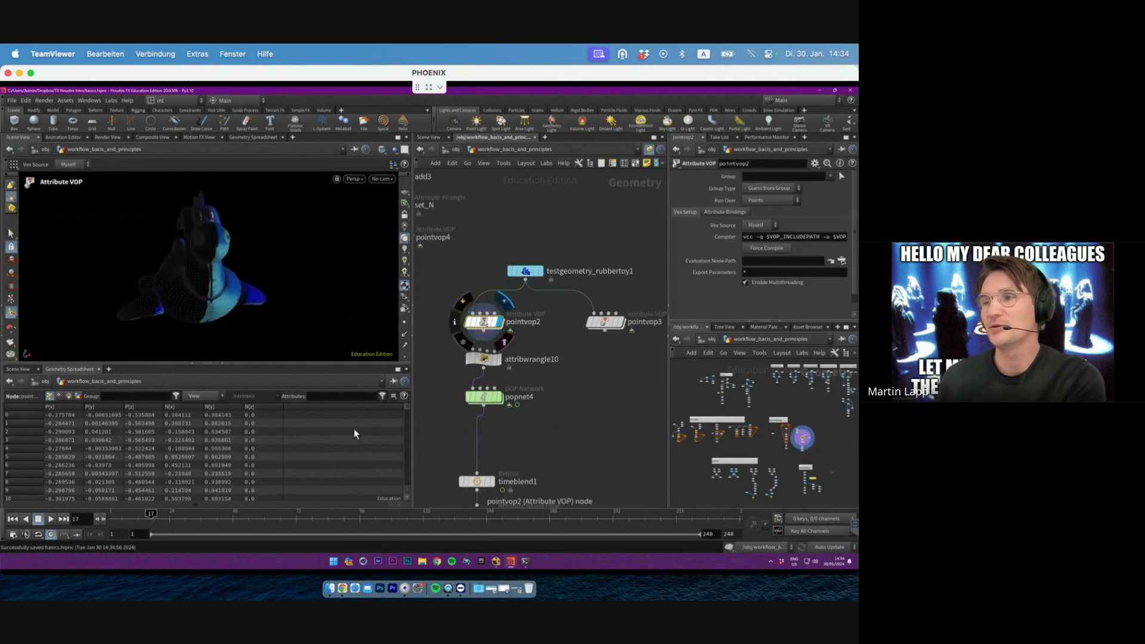
pyautogui.doubleClick(486, 324)
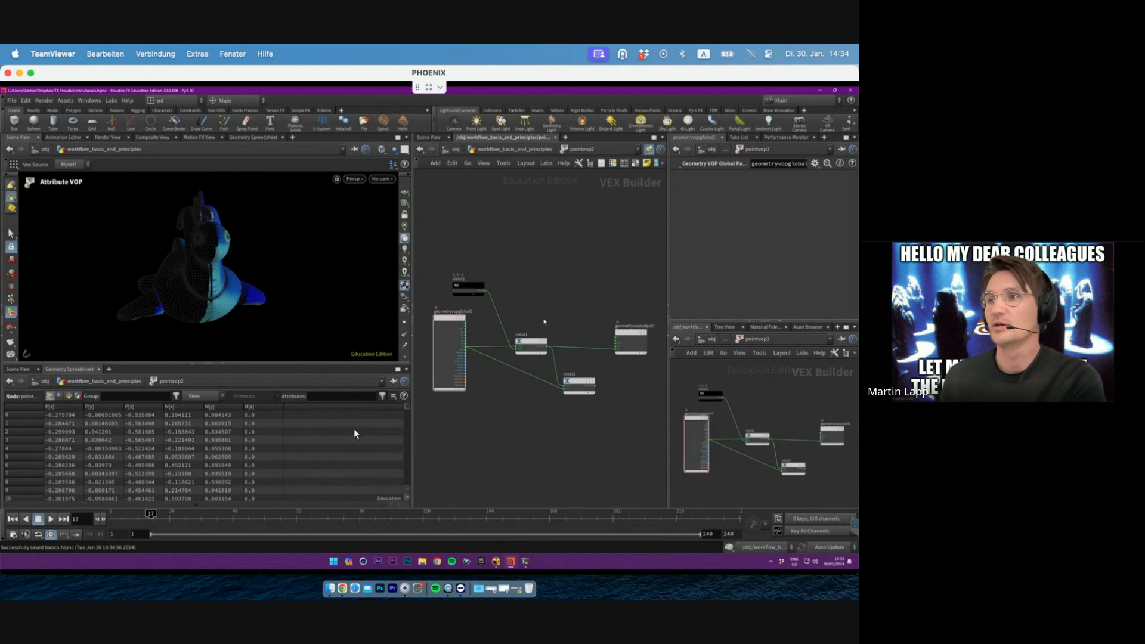
pyautogui.press('u')
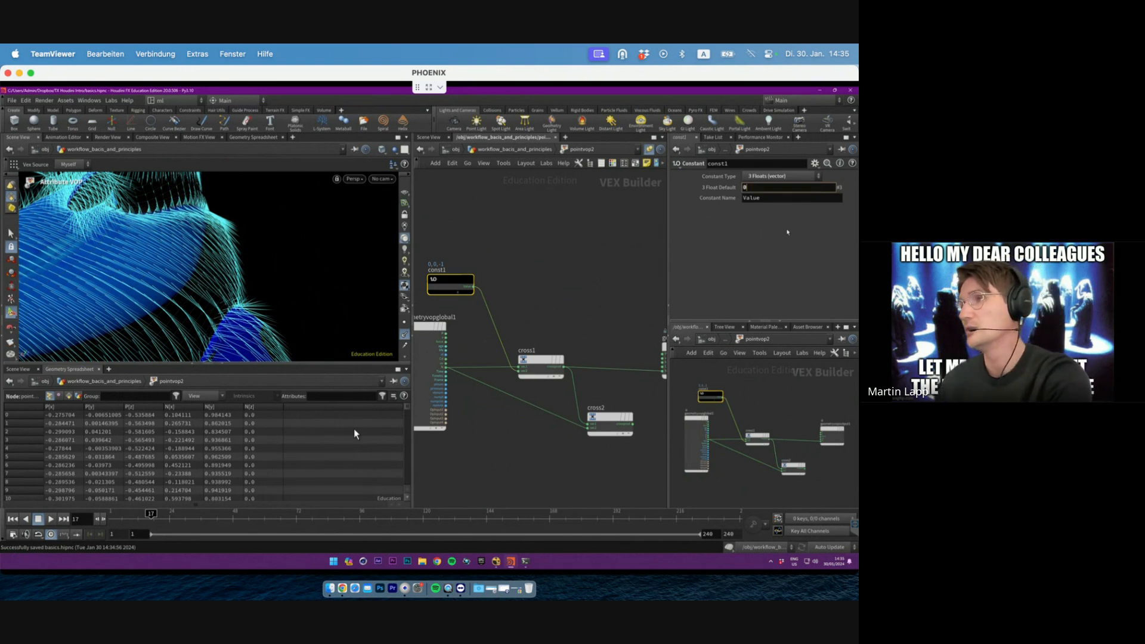
# Step: Set the const1 vector constant in pointvop2 to 0, 1, 0 and examine the resulting normals on the rubber toy
pyautogui.press('Return')
pyautogui.press('Return')
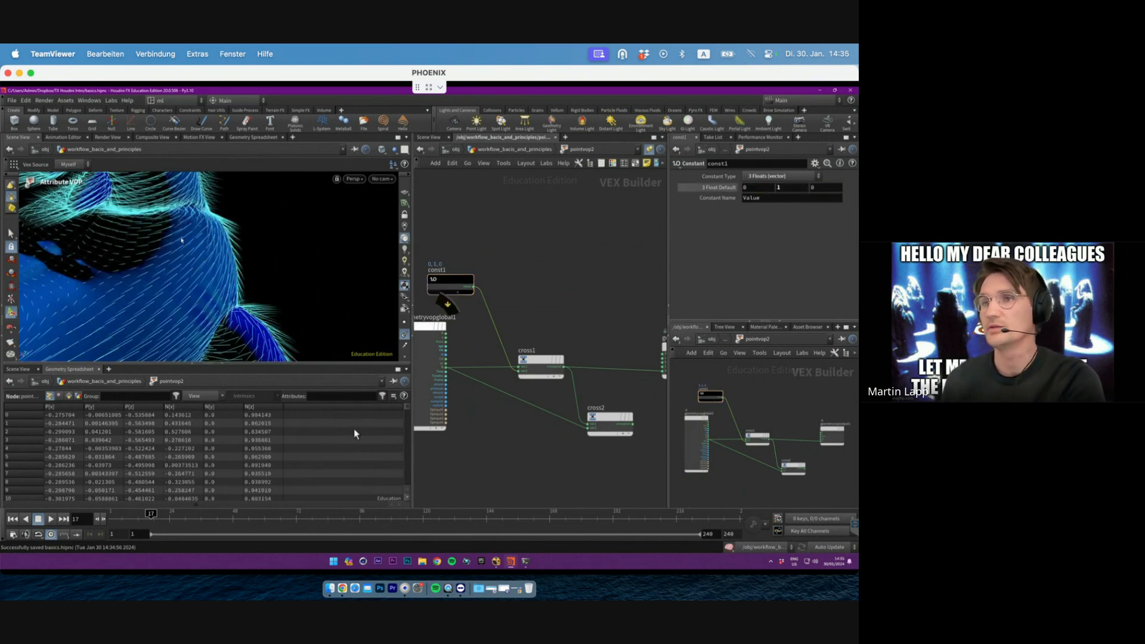
pyautogui.keyDown('alt'); pyautogui.moveTo(334, 238); pyautogui.dragTo(279, 235); pyautogui.keyUp('alt')
pyautogui.keyDown('alt'); pyautogui.moveTo(279, 235); pyautogui.dragTo(266, 263, button='right'); pyautogui.keyUp('alt')
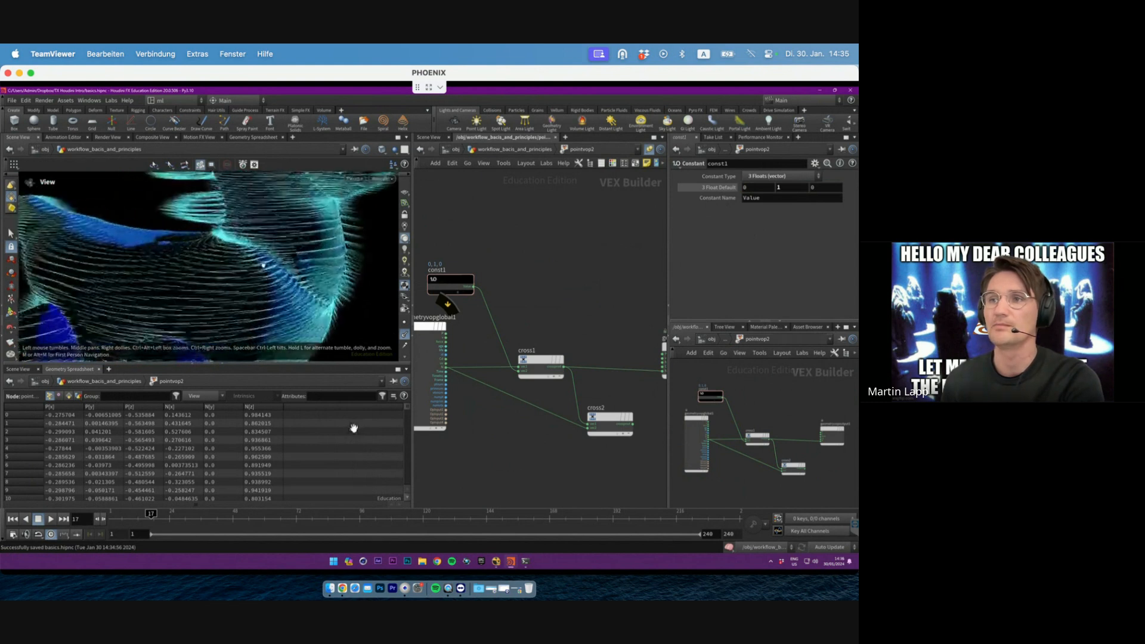
pyautogui.keyDown('alt'); pyautogui.moveTo(266, 263); pyautogui.dragTo(274, 260); pyautogui.keyUp('alt')
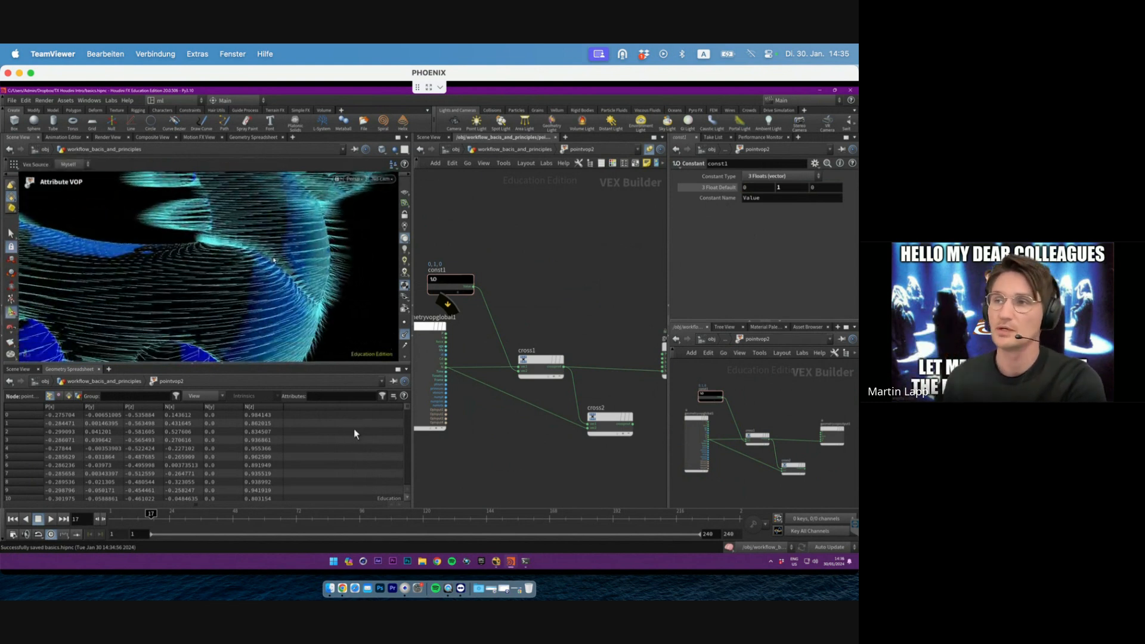
pyautogui.moveTo(583, 323); pyautogui.dragTo(543, 308, button='middle')
pyautogui.keyDown('alt'); pyautogui.moveTo(145, 286); pyautogui.dragTo(291, 298); pyautogui.keyUp('alt')
pyautogui.keyDown('alt'); pyautogui.moveTo(291, 299); pyautogui.dragTo(434, 243, button='right'); pyautogui.keyUp('alt')
pyautogui.keyDown('alt'); pyautogui.moveTo(435, 243); pyautogui.dragTo(387, 250); pyautogui.keyUp('alt')
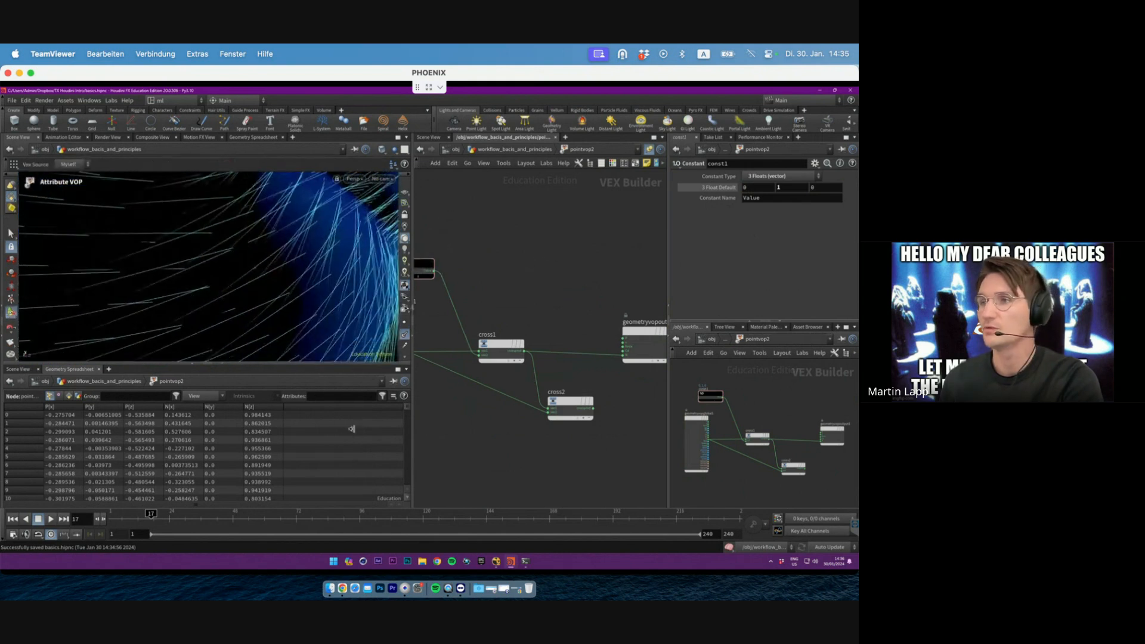
# Step: Add a Bind node to the pointvop2 network and connect the const1 output to its input
pyautogui.moveTo(589, 278); pyautogui.dragTo(543, 292, button='middle')
pyautogui.press('Tab')
pyautogui.write('mix')
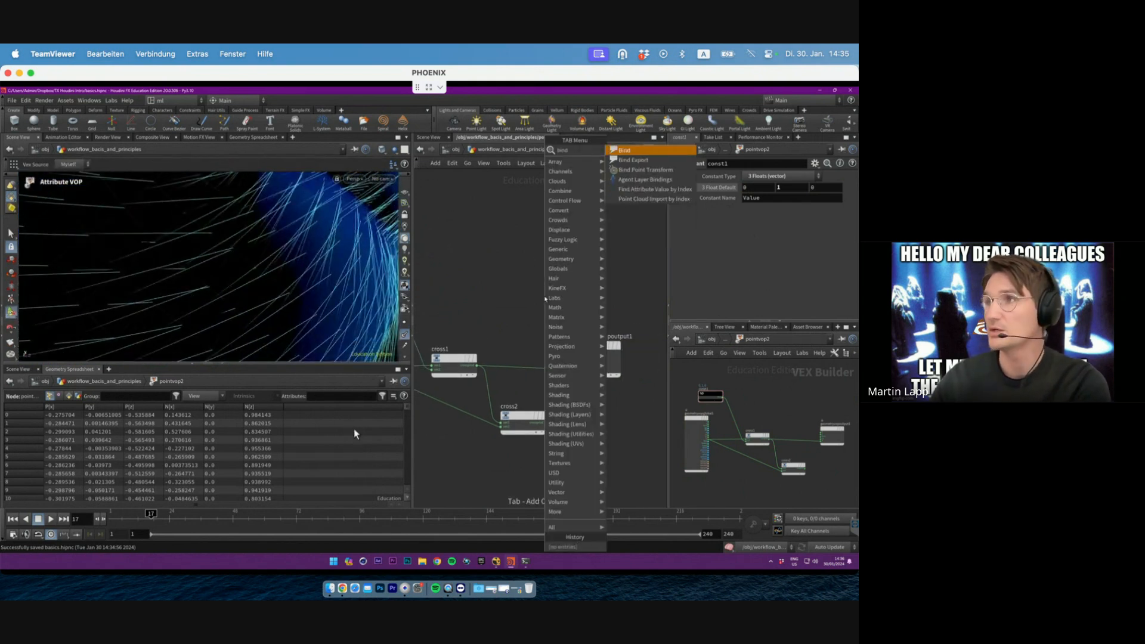
pyautogui.press('Return')
pyautogui.press('Escape')
pyautogui.press('Tab')
pyautogui.write('binde')
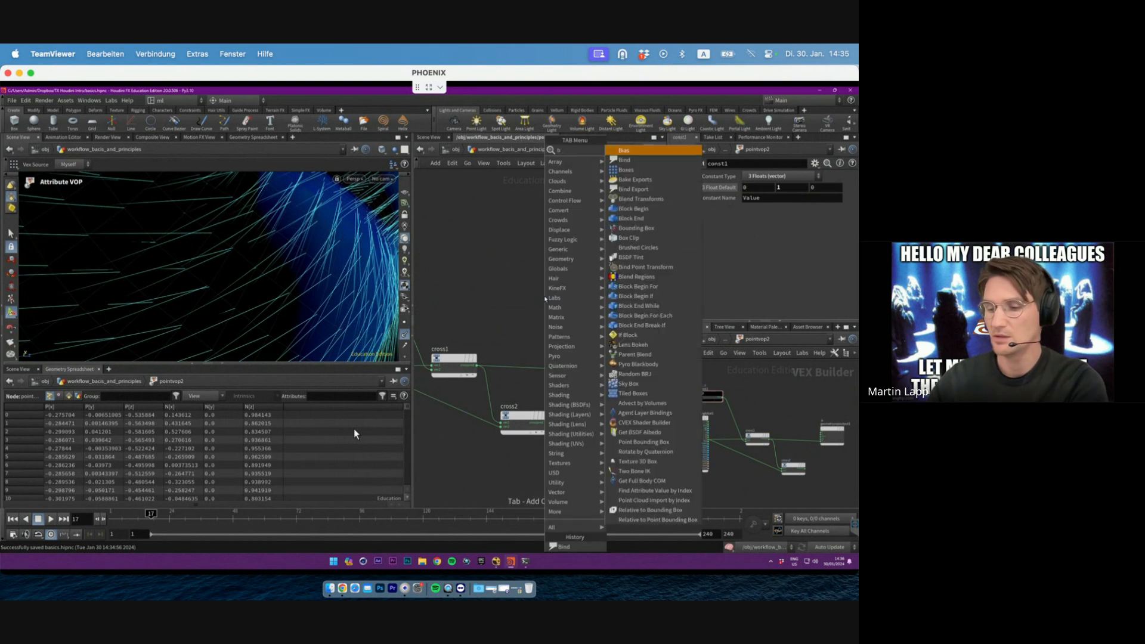
pyautogui.press('Return')
pyautogui.click(545, 298)
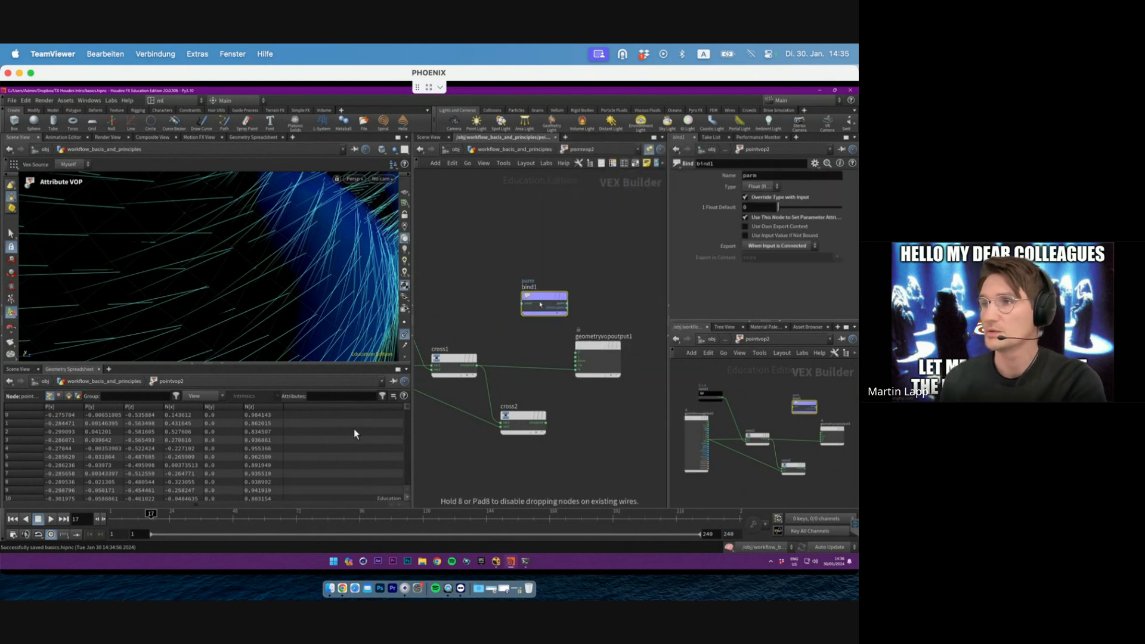
pyautogui.moveTo(521, 304); pyautogui.dragTo(473, 312)
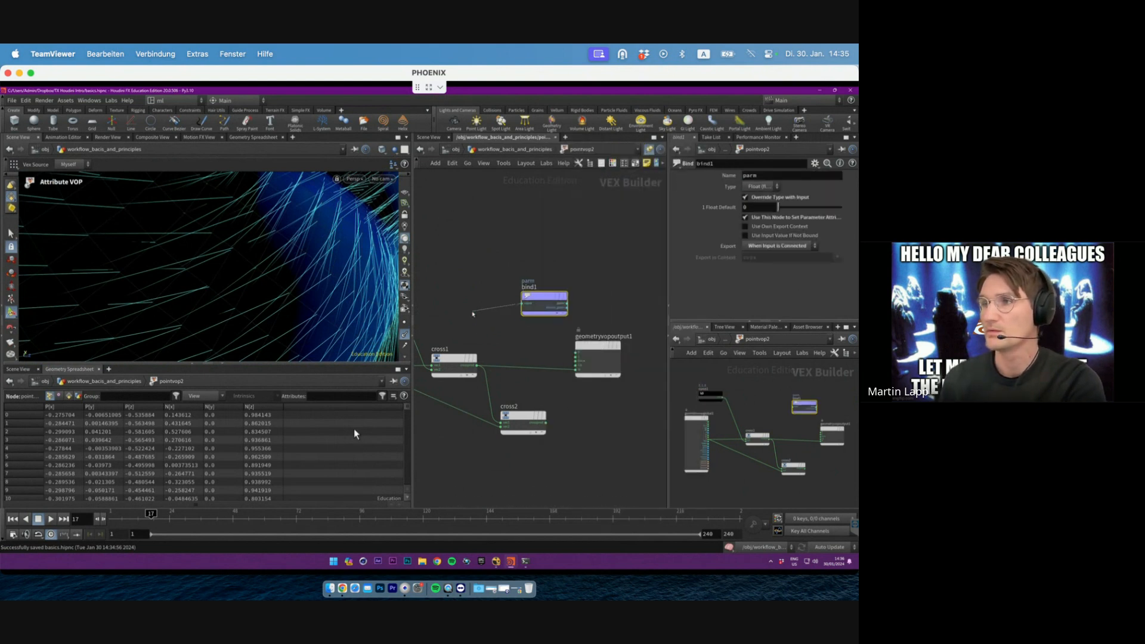
pyautogui.moveTo(473, 312); pyautogui.dragTo(540, 343, button='middle')
pyautogui.click(456, 318)
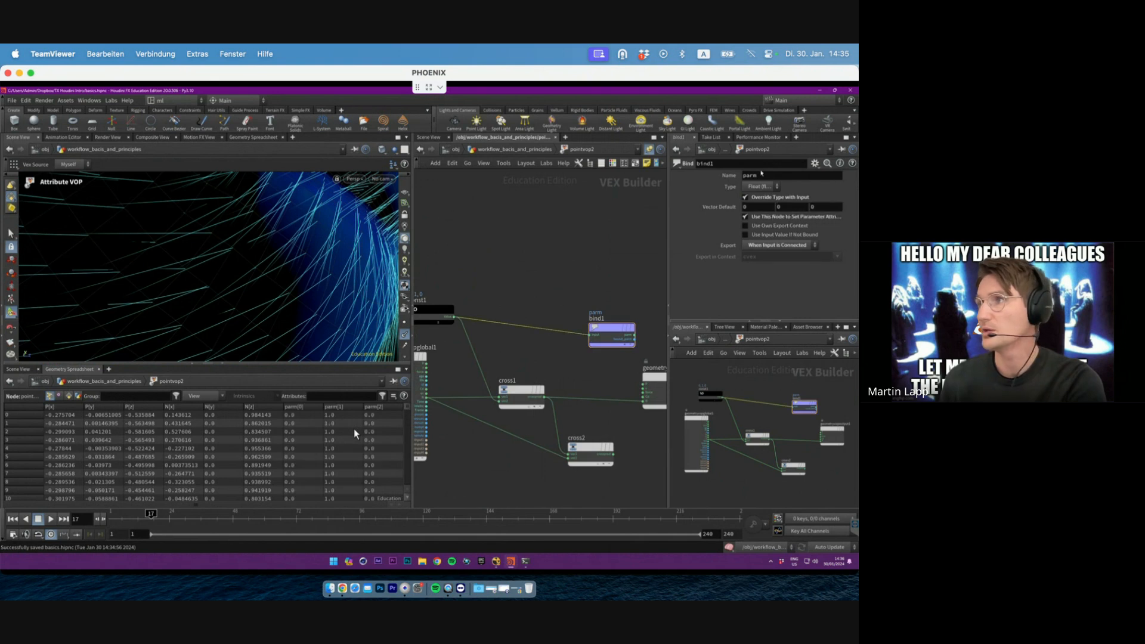
# Step: Name the Bind node's attribute up, set its type to Vector, and place the node above cross1
pyautogui.doubleClick(761, 175)
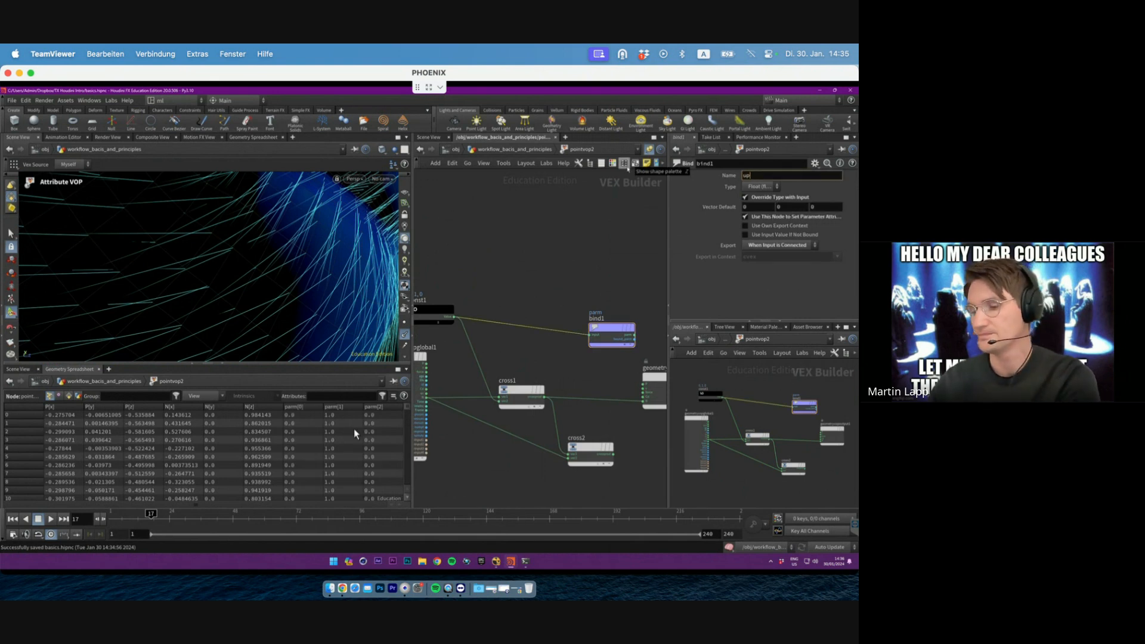
pyautogui.press('Return')
pyautogui.click(767, 186)
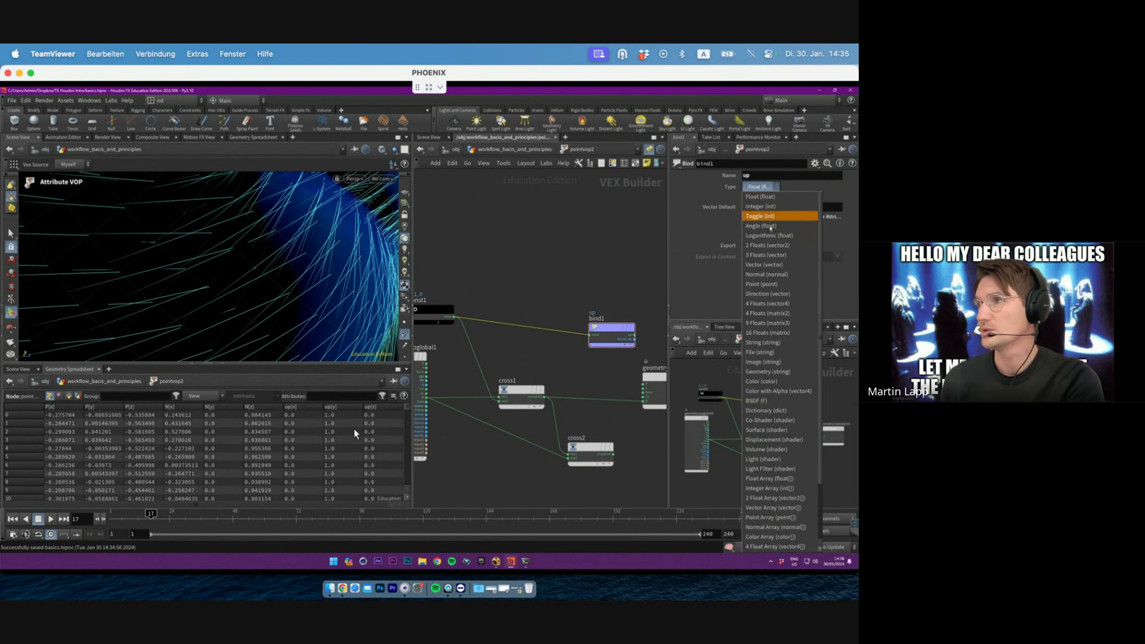
pyautogui.click(768, 264)
pyautogui.moveTo(597, 327); pyautogui.dragTo(525, 279)
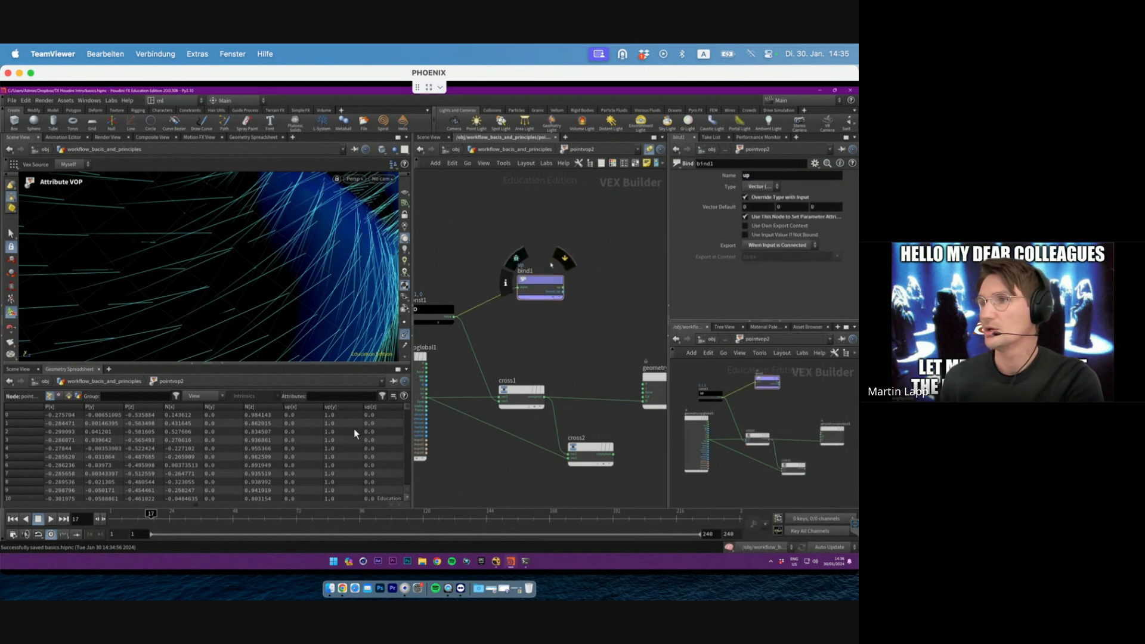
# Step: Duplicate the Bind node, name the copy's attribute myNormal, and connect the cross1 output to it
pyautogui.hotkey('ctrl', 'v')
pyautogui.moveTo(577, 347)
pyautogui.mouseDown()
pyautogui.moveTo(591, 331)
pyautogui.moveTo(594, 343)
pyautogui.mouseUp()
pyautogui.moveTo(545, 396); pyautogui.dragTo(564, 342)
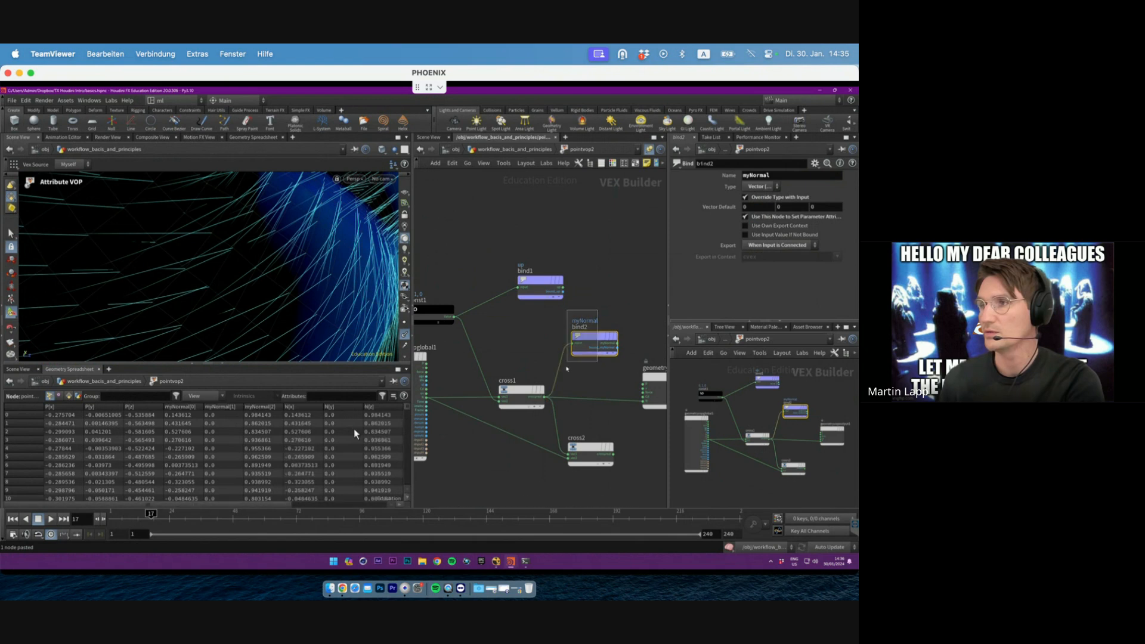
pyautogui.moveTo(638, 315); pyautogui.dragTo(607, 298, button='middle')
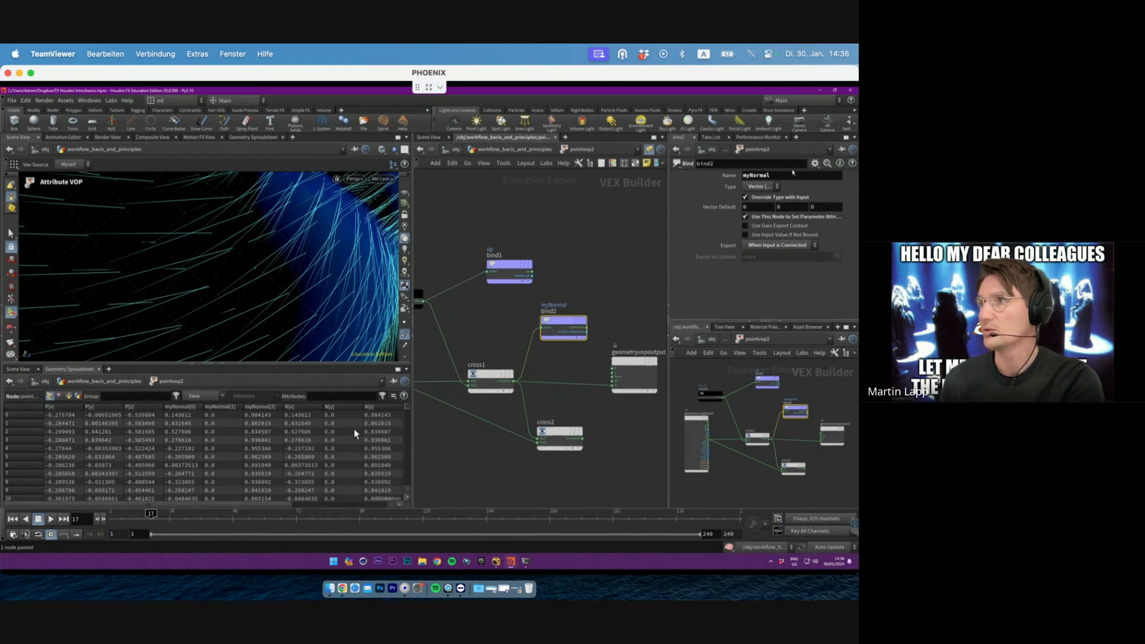
# Step: Return to the geometry network and turn on the myNormal and up visualizers in the viewport
pyautogui.click(525, 151)
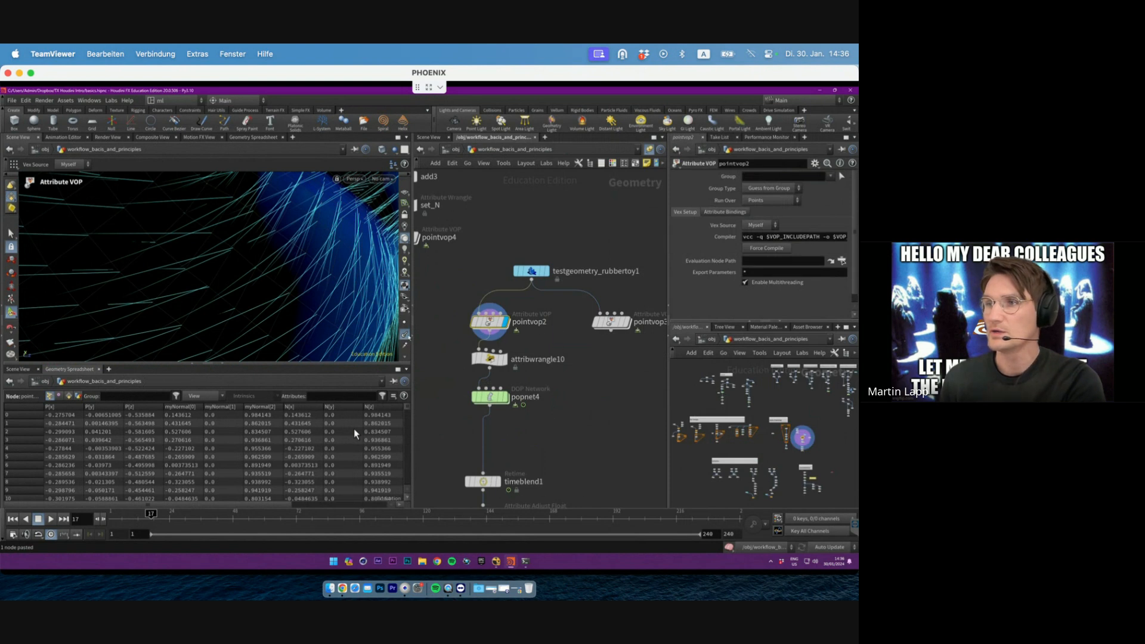
pyautogui.rightClick(404, 309)
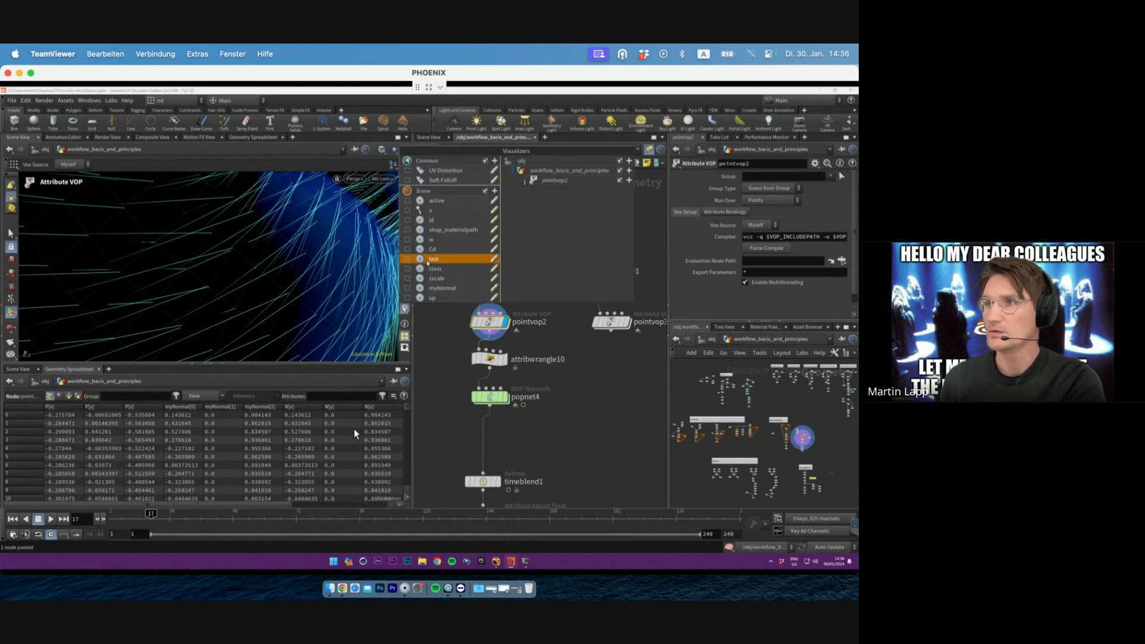
pyautogui.click(407, 288)
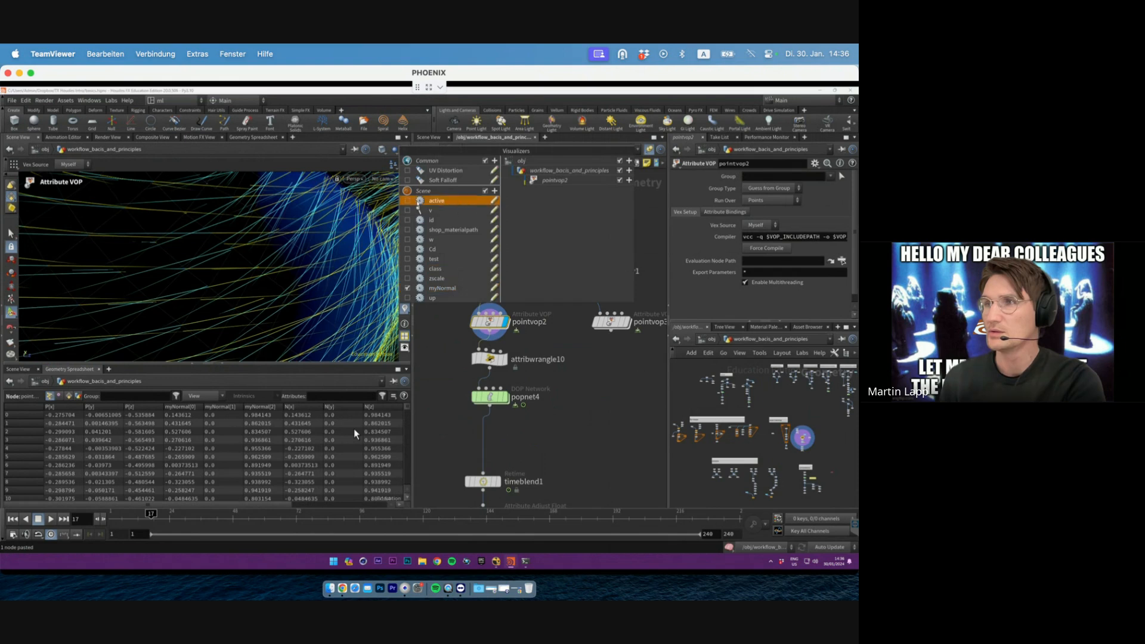
pyautogui.click(404, 308)
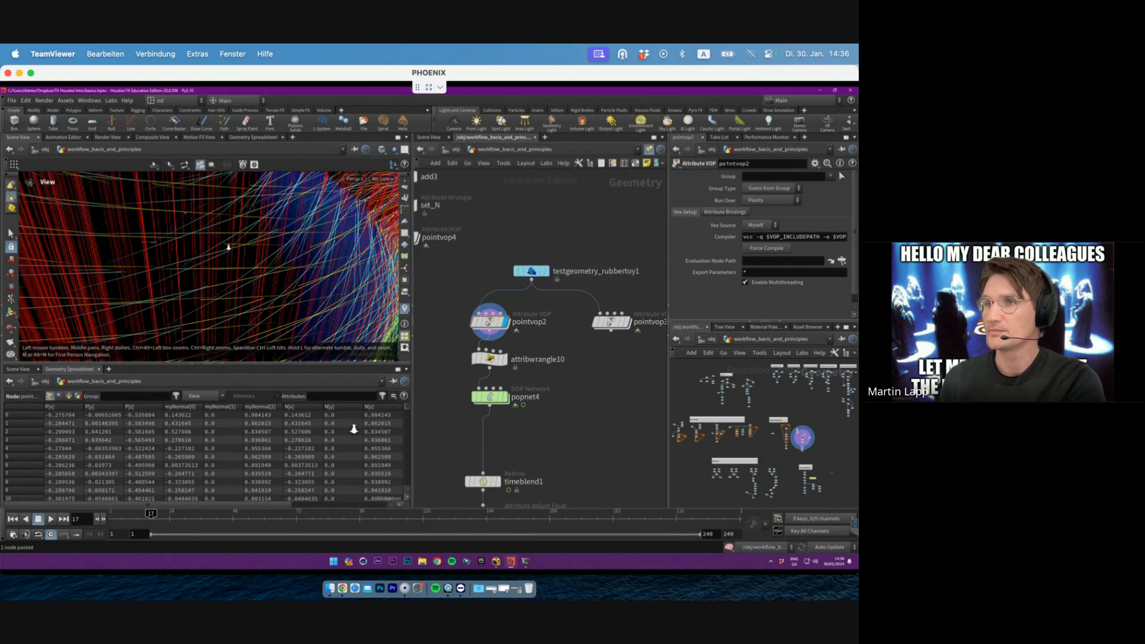
pyautogui.keyDown('alt'); pyautogui.moveTo(230, 248); pyautogui.dragTo(220, 304); pyautogui.keyUp('alt')
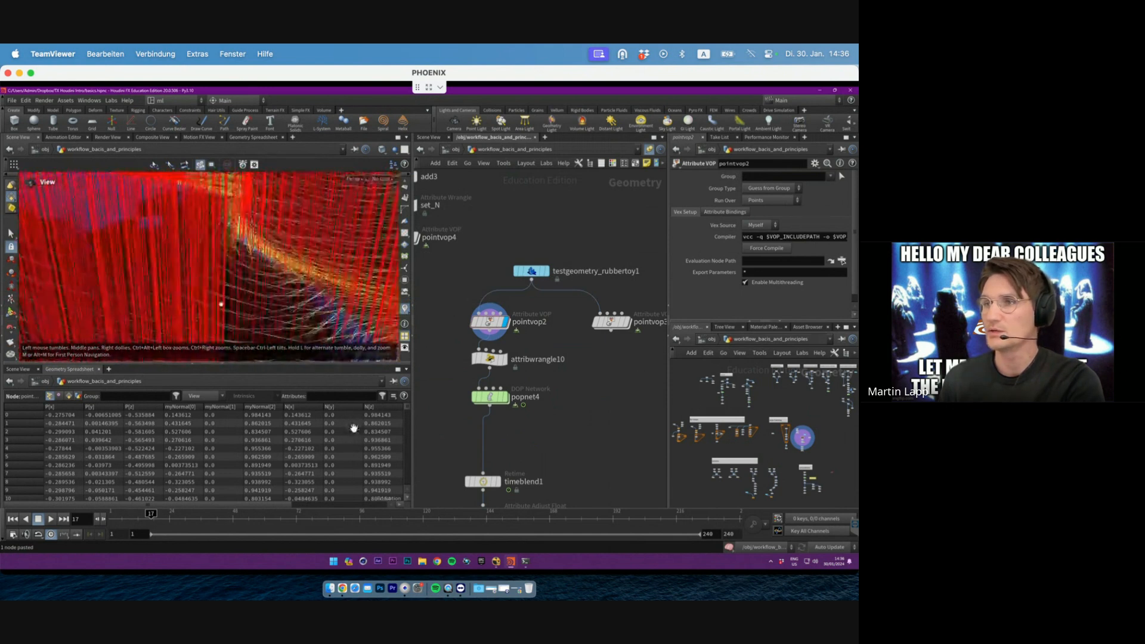
# Step: Edit the up visualizer and shorten the length of its displayed vectors
pyautogui.click(405, 309)
pyautogui.click(495, 298)
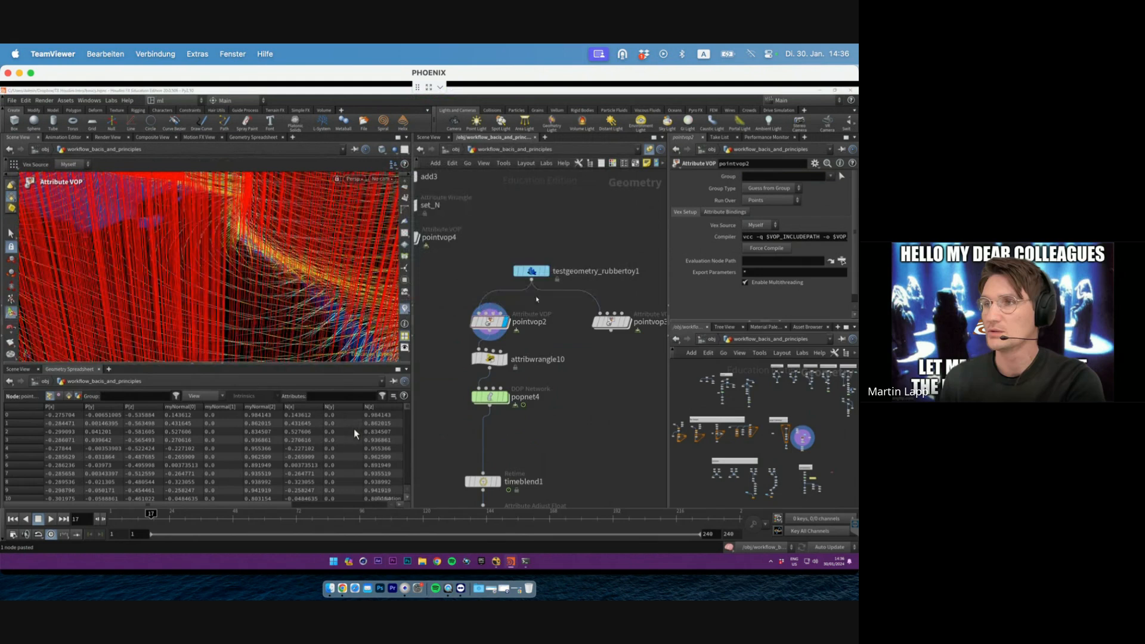
pyautogui.moveTo(542, 337); pyautogui.dragTo(509, 333)
pyautogui.click(627, 190)
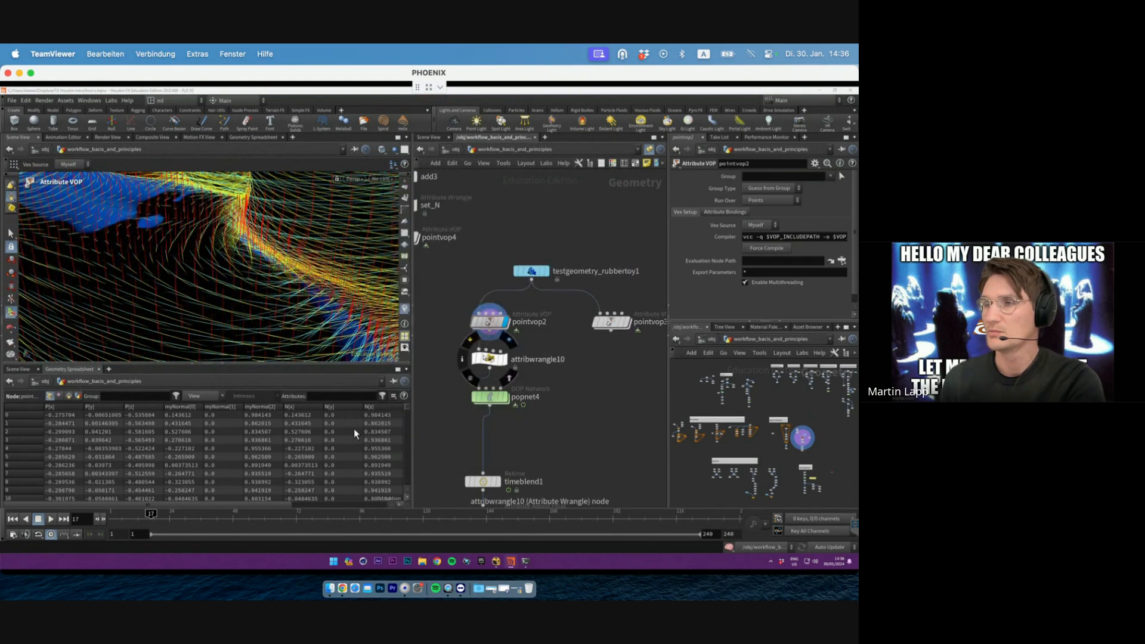
pyautogui.scroll(-5, 577, 352)
pyautogui.scroll(5, 486, 293)
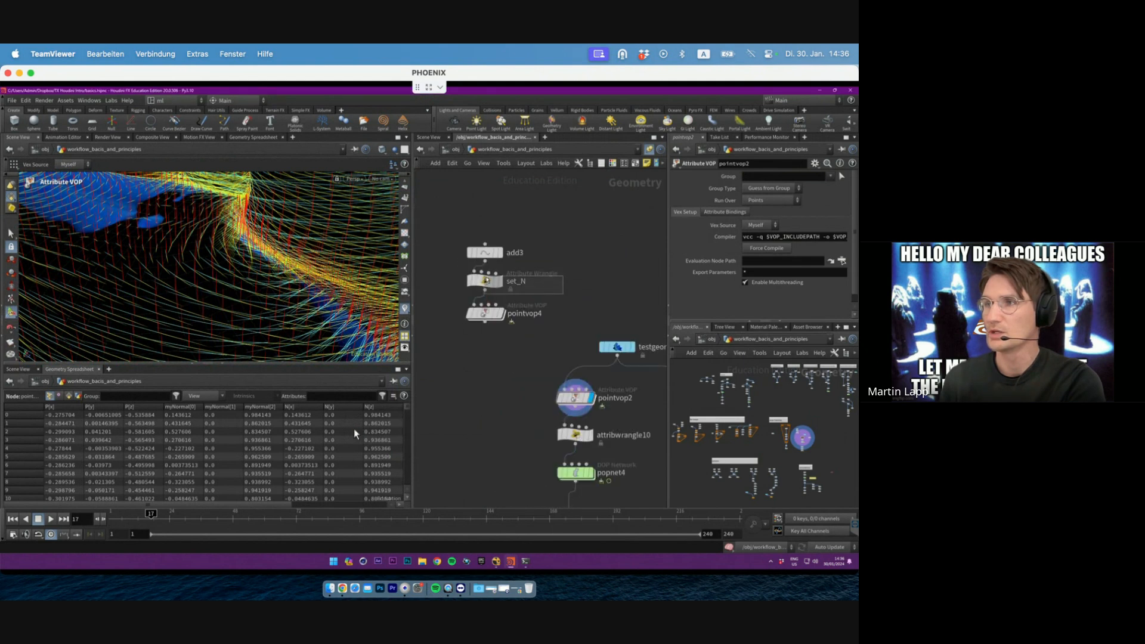
# Step: Display the pointvop4 node of the single-point example in the viewport
pyautogui.click(489, 281)
pyautogui.click(487, 314)
pyautogui.click(501, 313)
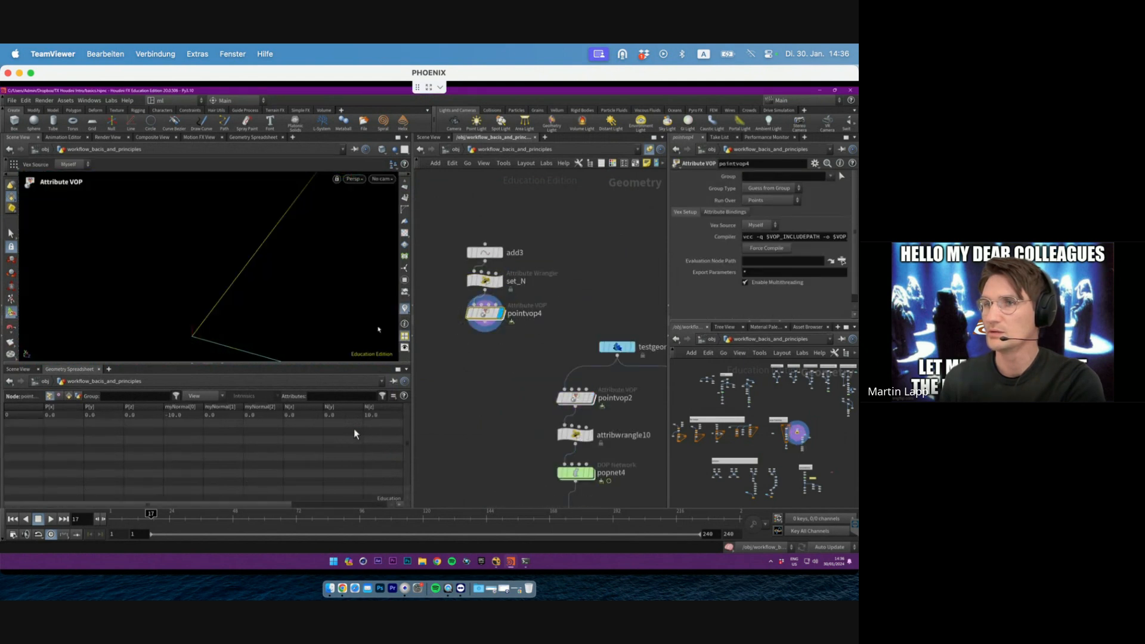
# Step: Display the add3 node and frame its single point in the viewport
pyautogui.click(500, 253)
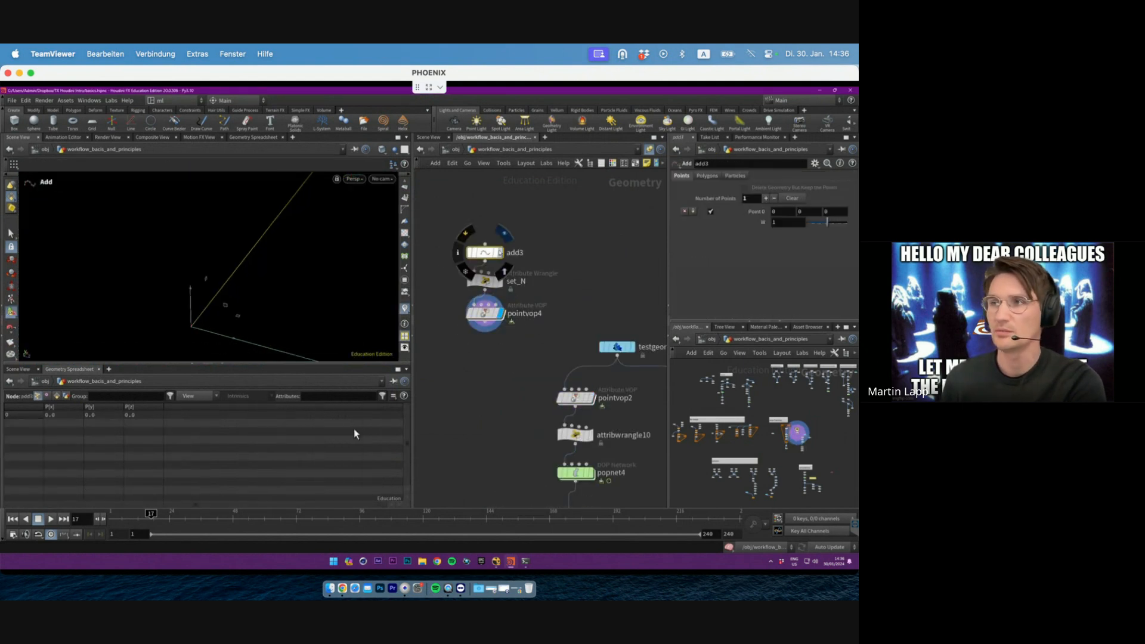
pyautogui.click(501, 252)
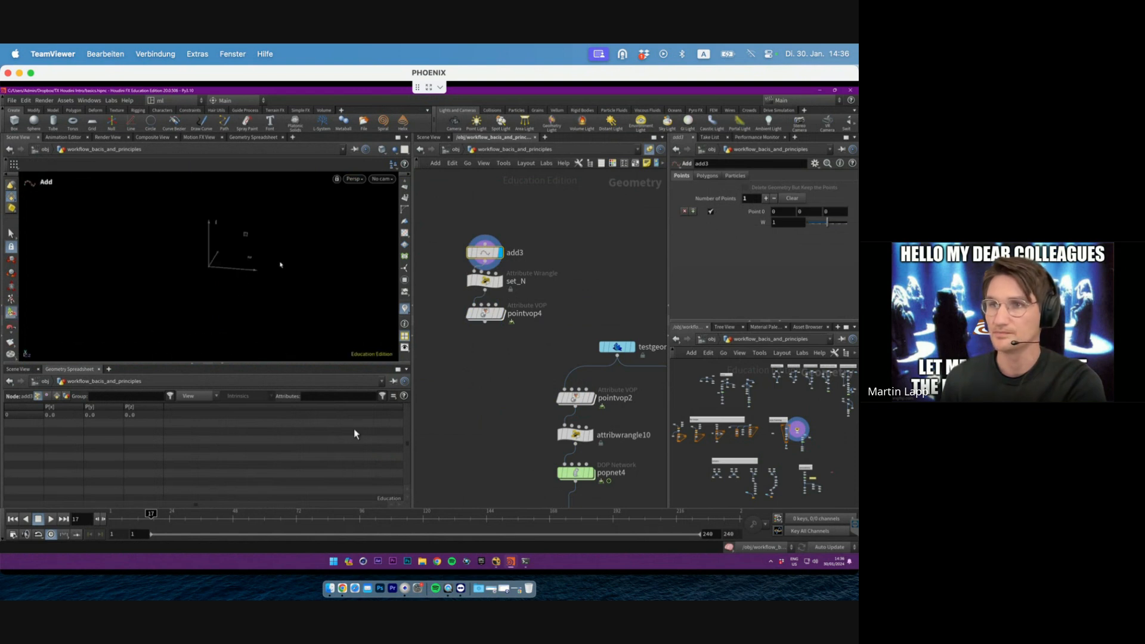
pyautogui.hotkey('space', 'g')
pyautogui.scroll(4, 409, 210)
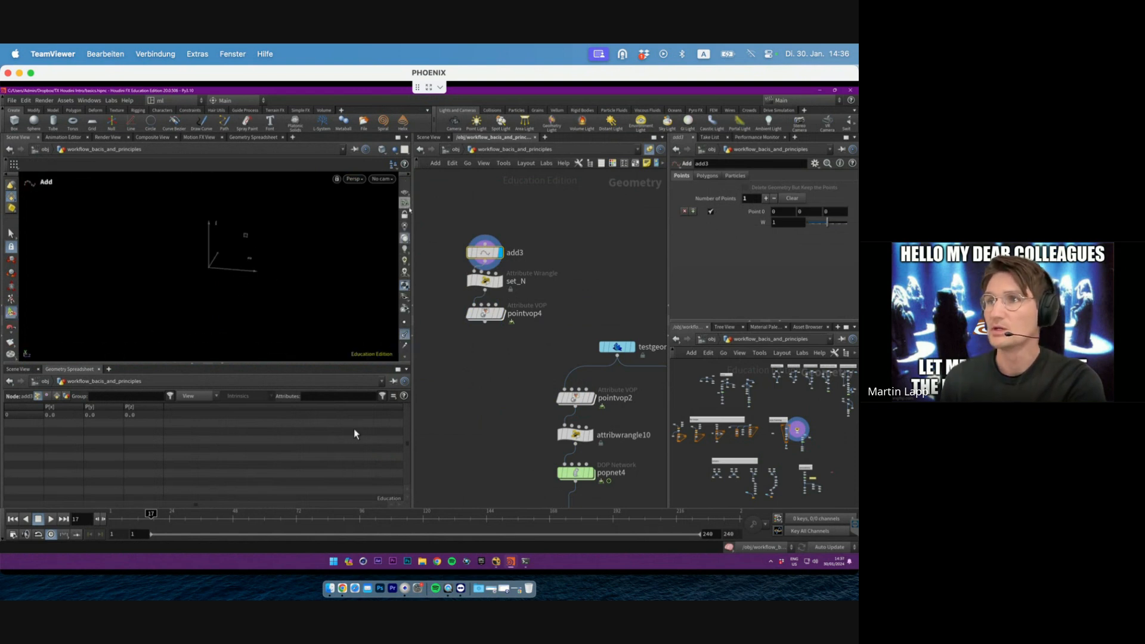
pyautogui.rightClick(10, 196)
pyautogui.click(44, 202)
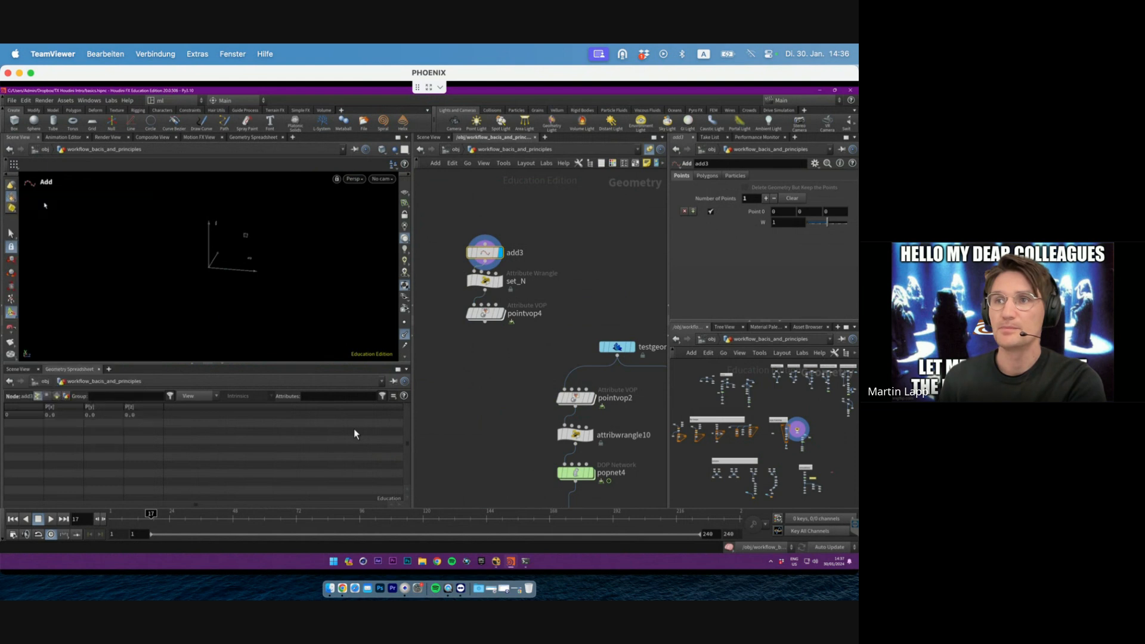
pyautogui.keyDown('alt'); pyautogui.moveTo(225, 280); pyautogui.dragTo(236, 272, button='middle'); pyautogui.keyUp('alt')
# Step: Display the set_N wrangle and view the normal vector it gives the single point
pyautogui.moveTo(445, 272); pyautogui.dragTo(586, 295)
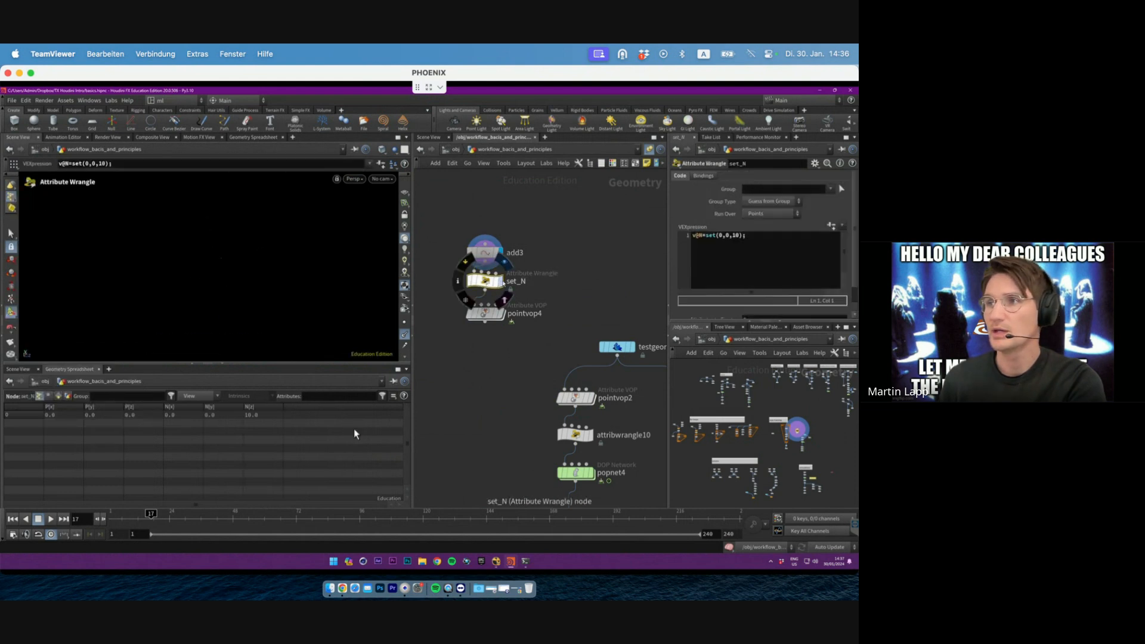
pyautogui.click(501, 281)
pyautogui.press('Escape')
pyautogui.moveTo(378, 291); pyautogui.dragTo(305, 243)
pyautogui.press('Return')
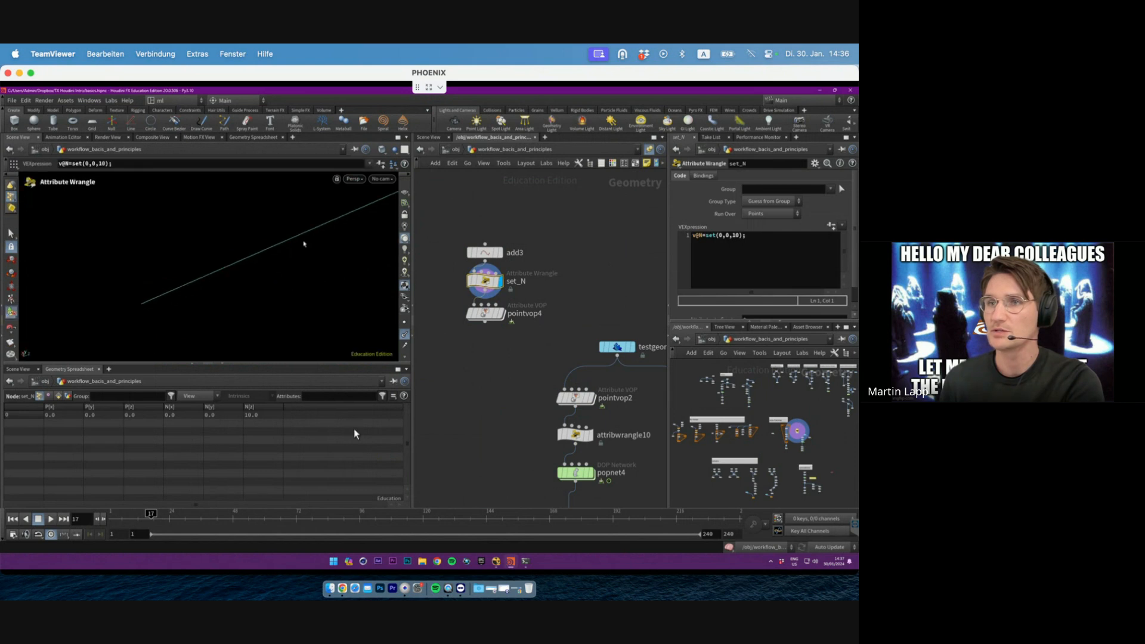
# Step: Display pointvop4, open its network, and examine the const1 and myNormal nodes alongside the three vectors from different angles
pyautogui.click(492, 313)
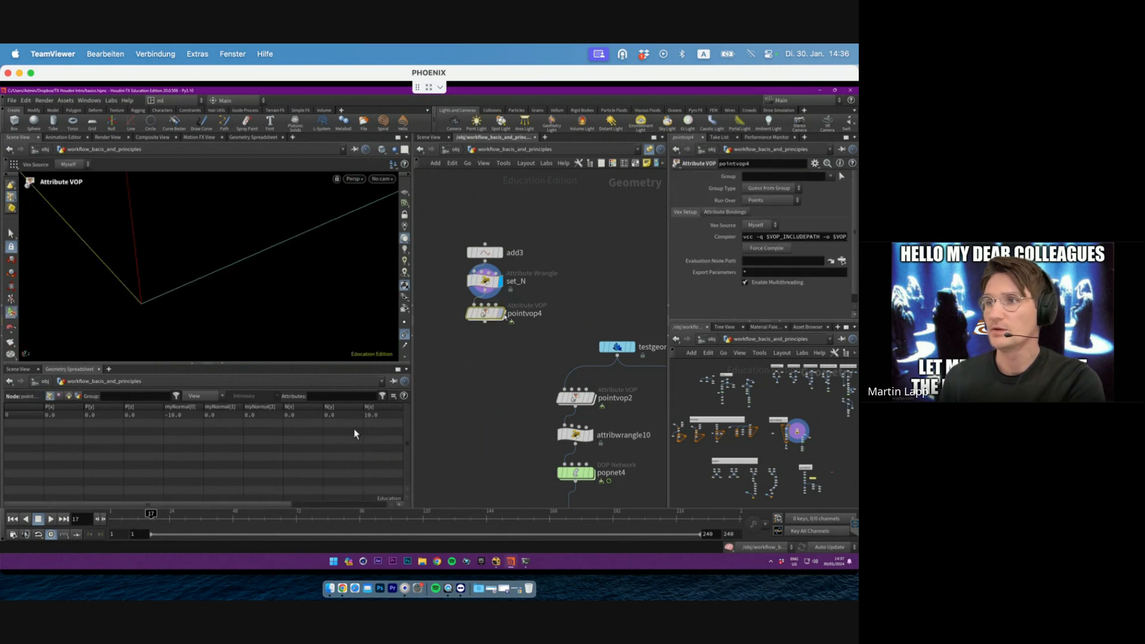
pyautogui.click(502, 313)
pyautogui.doubleClick(485, 313)
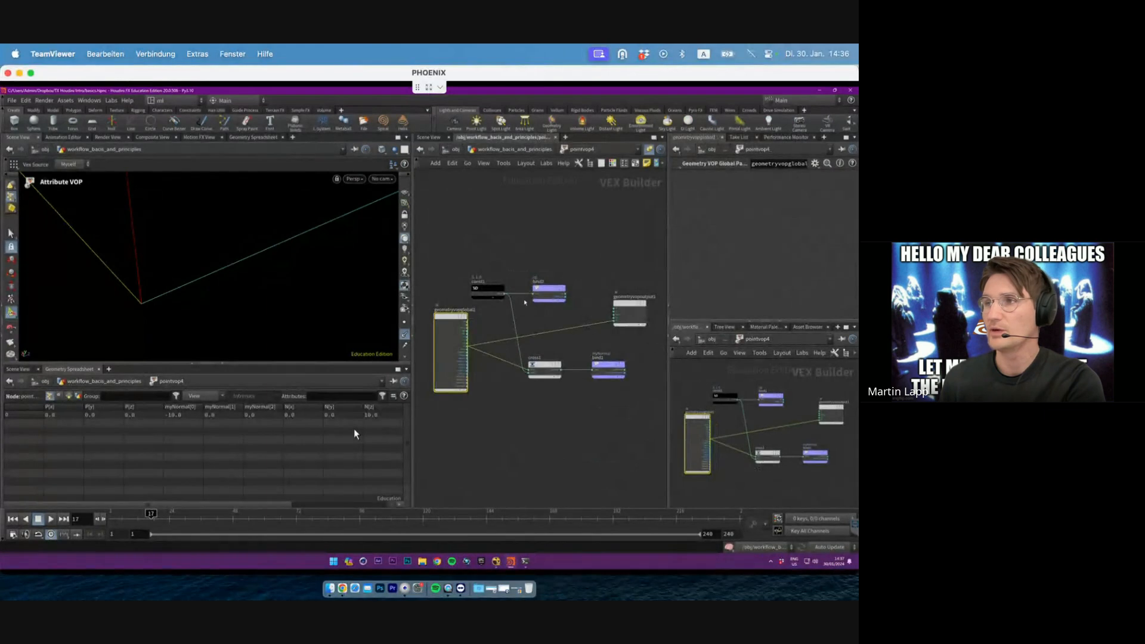
pyautogui.click(488, 291)
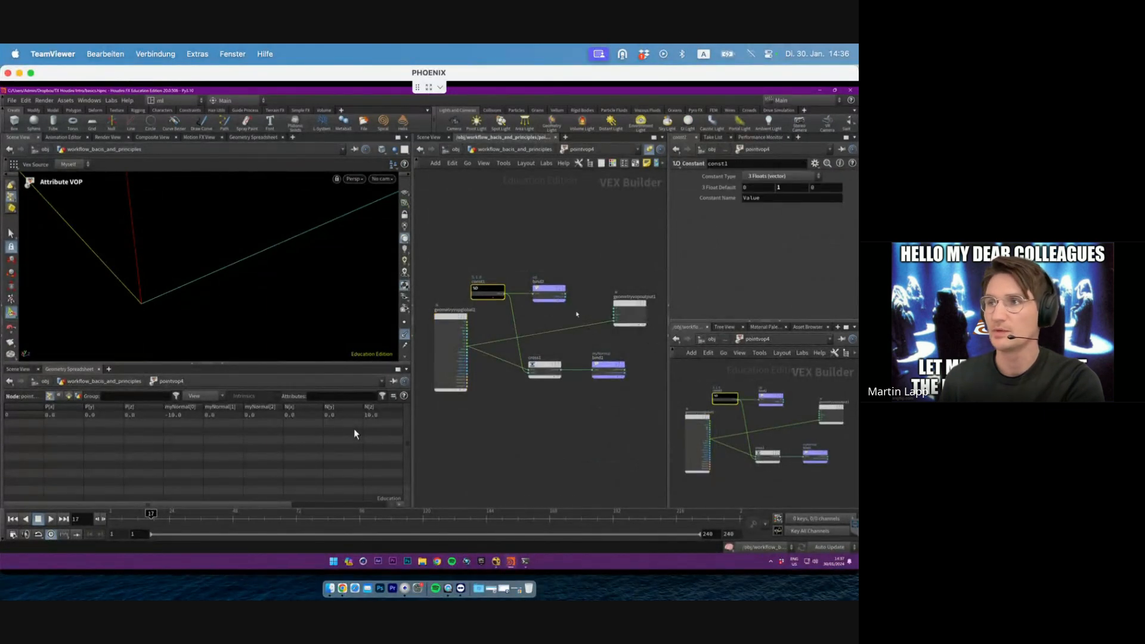
pyautogui.keyDown('alt'); pyautogui.moveTo(205, 268); pyautogui.dragTo(287, 281); pyautogui.keyUp('alt')
pyautogui.click(613, 371)
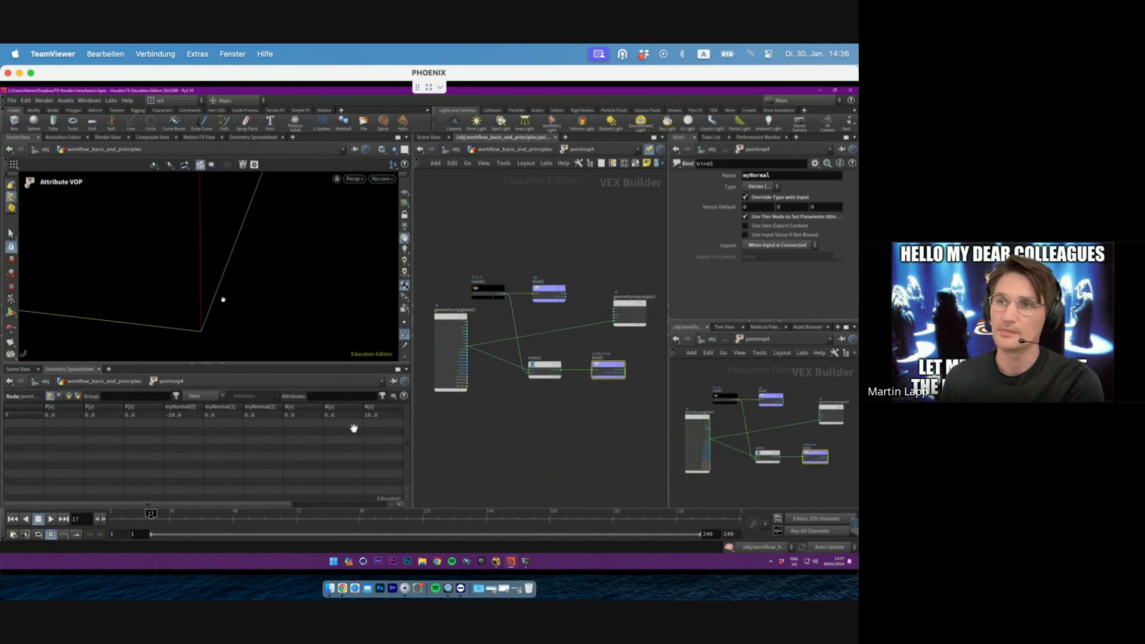
pyautogui.keyDown('alt'); pyautogui.moveTo(221, 299); pyautogui.dragTo(175, 275); pyautogui.keyUp('alt')
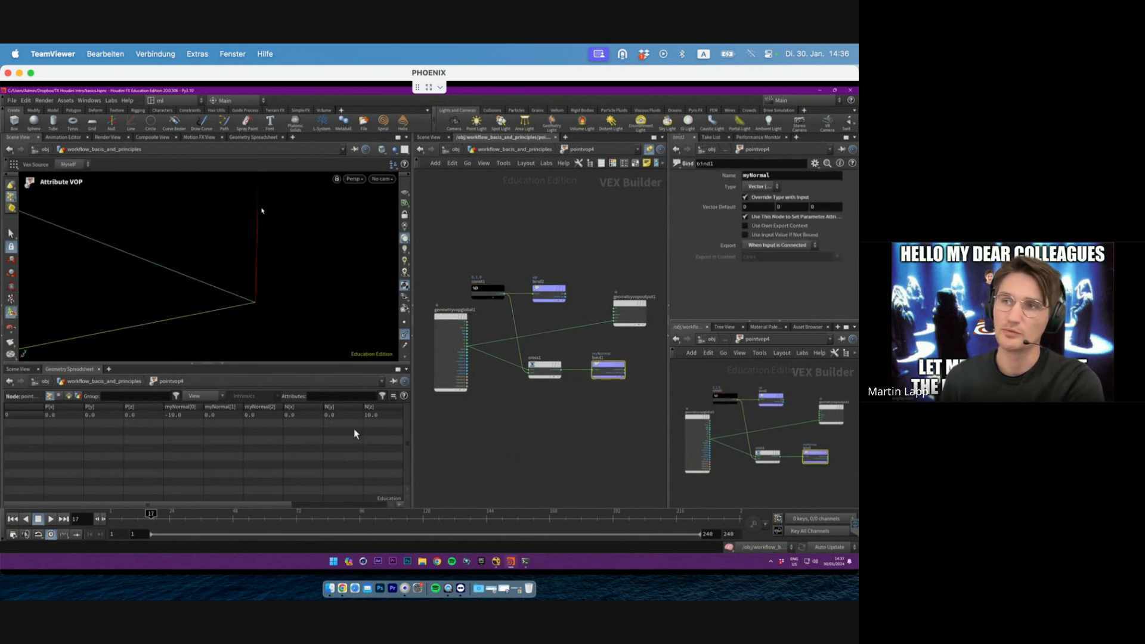
pyautogui.keyDown('alt'); pyautogui.moveTo(269, 264); pyautogui.dragTo(259, 329); pyautogui.keyUp('alt')
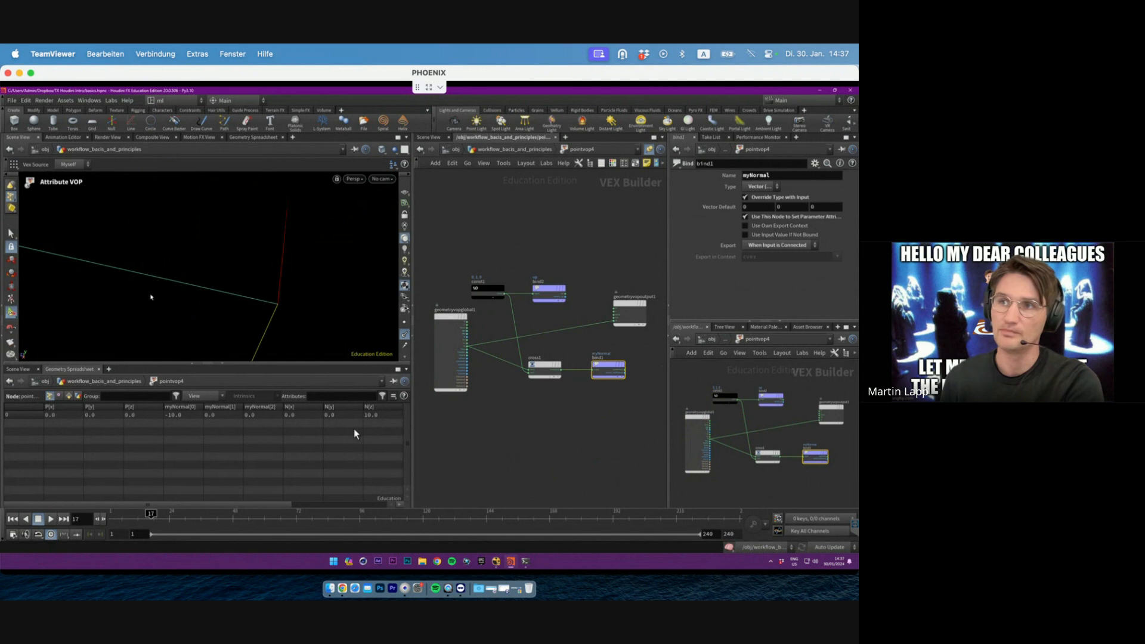
# Step: Return to the geometry network, display pointvop2, and frame the rubber toy with its vectors
pyautogui.press('u')
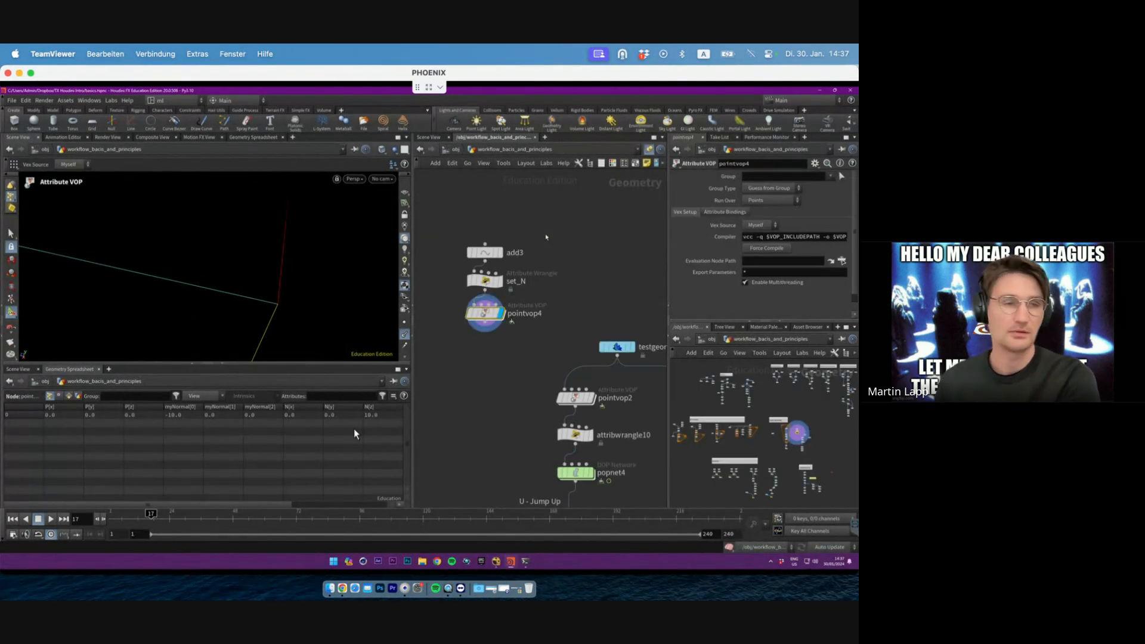
pyautogui.moveTo(545, 248); pyautogui.dragTo(469, 138, button='middle')
pyautogui.click(499, 287)
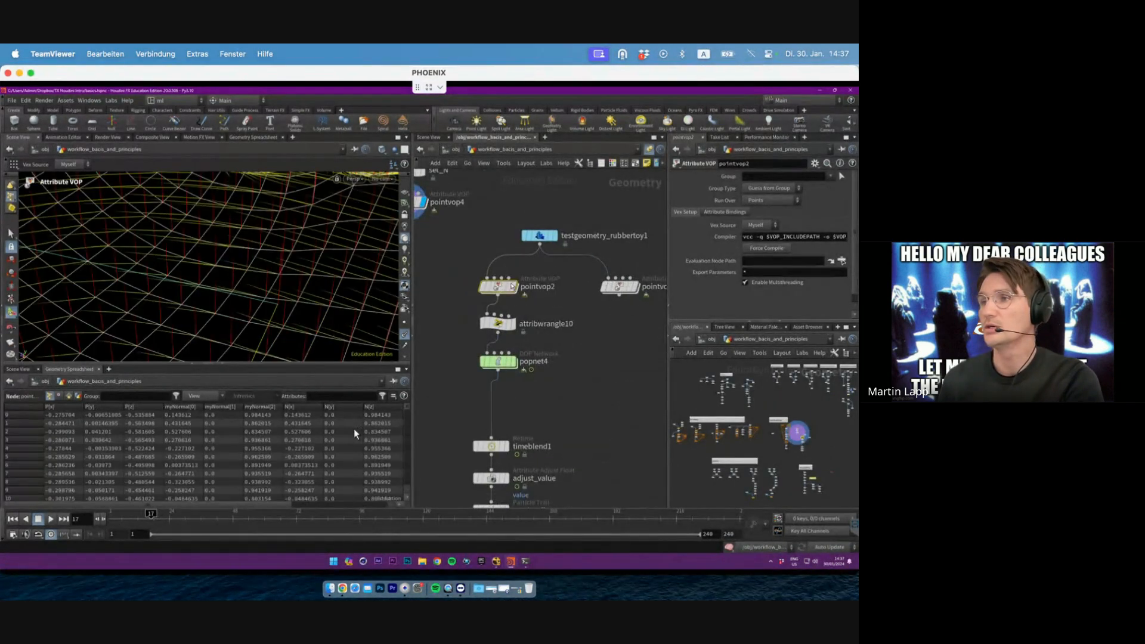
pyautogui.click(514, 287)
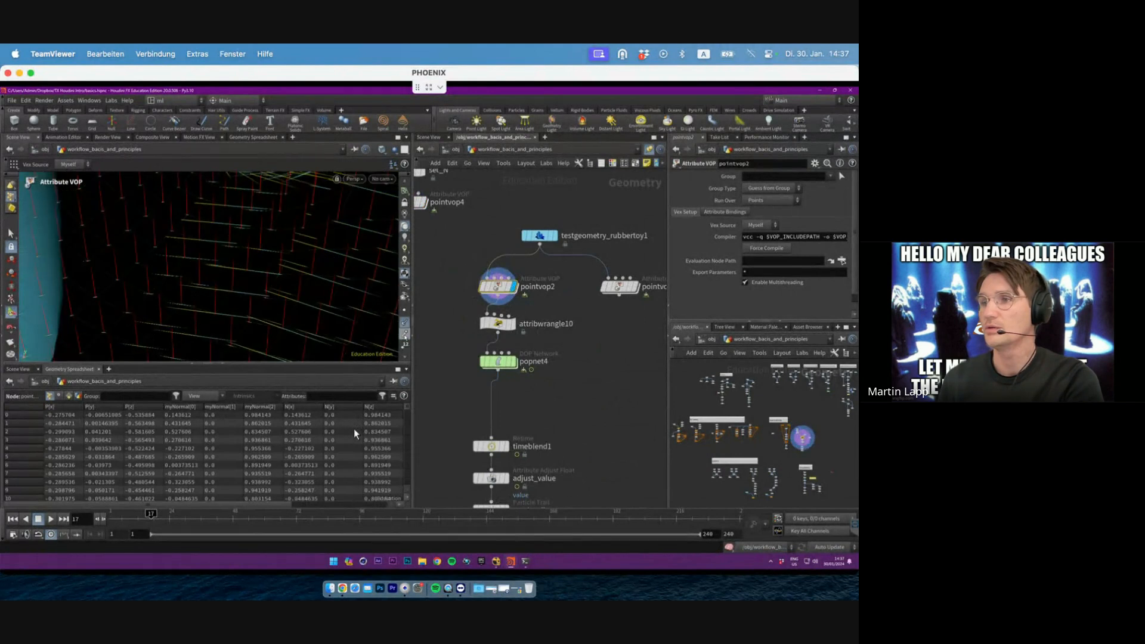
pyautogui.scroll(-5, 415, 349)
pyautogui.scroll(-5, 405, 343)
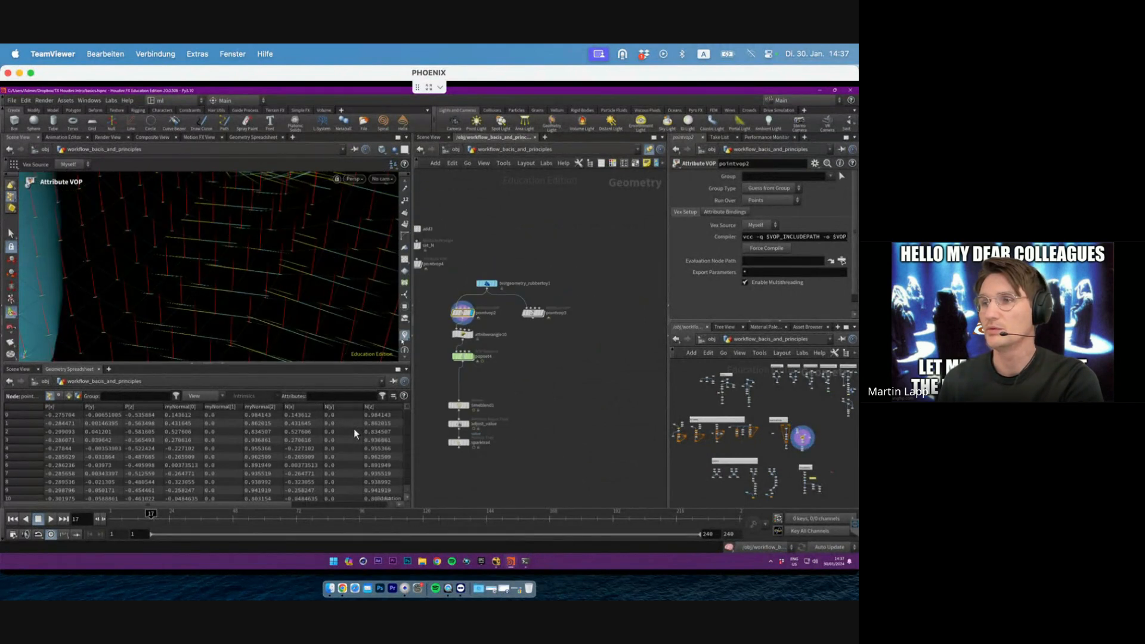
pyautogui.click(405, 309)
pyautogui.hotkey('space', 'g')
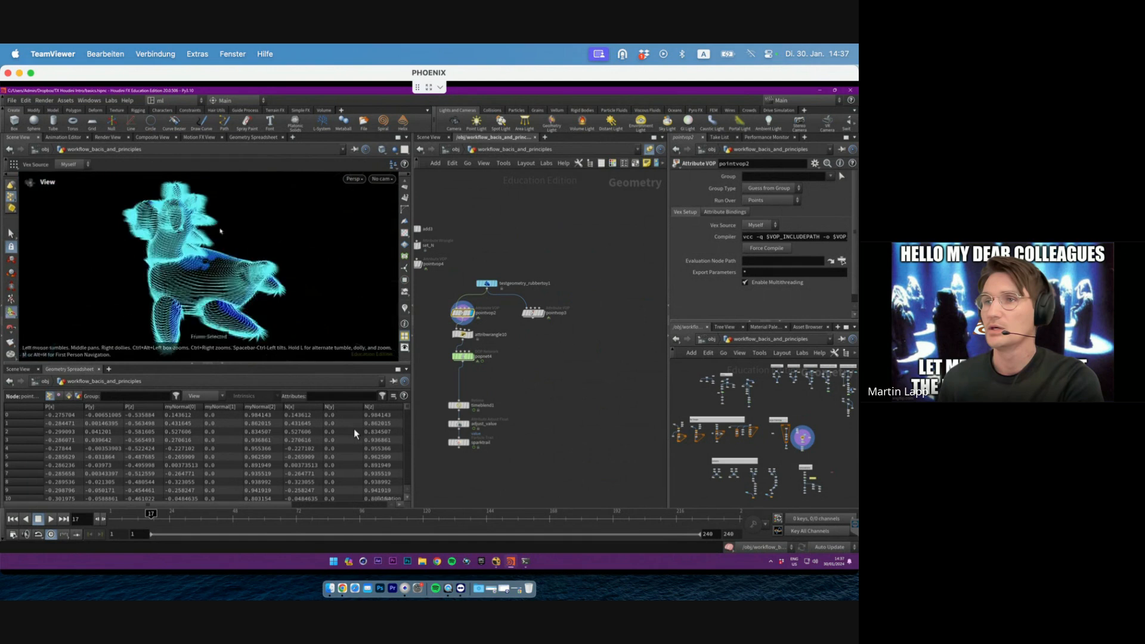
pyautogui.moveTo(218, 230); pyautogui.dragTo(230, 263)
pyautogui.scroll(3, 230, 262)
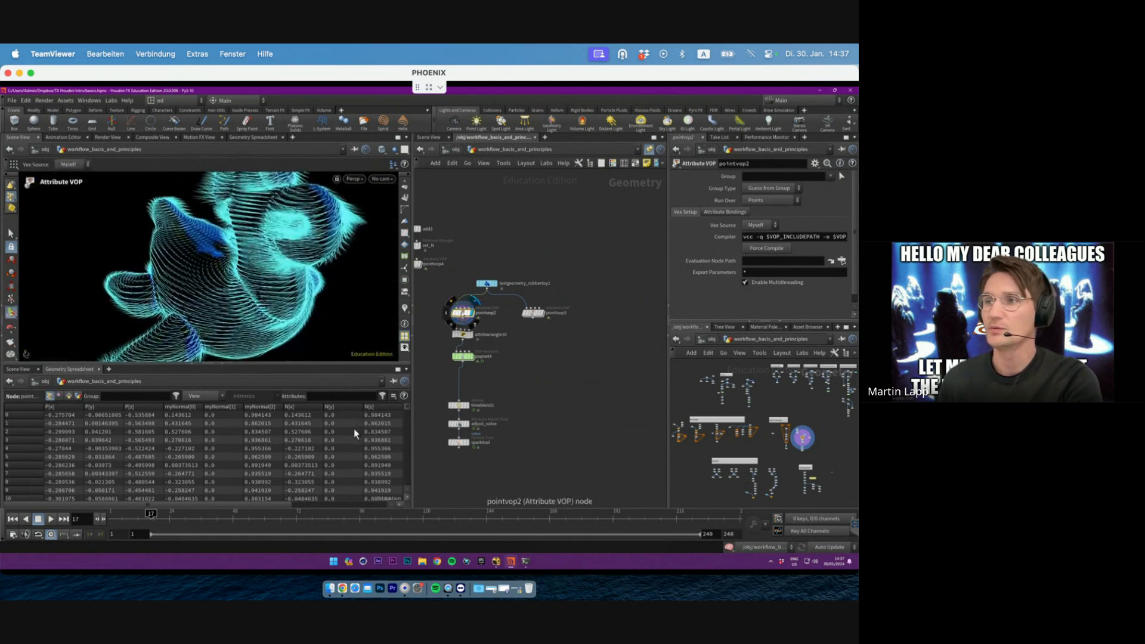
# Step: Open pointvop2, select its const1 node, and examine the cross-product directions around the rubber toy from several angles
pyautogui.doubleClick(461, 314)
pyautogui.moveTo(454, 320); pyautogui.dragTo(502, 272, button='middle')
pyautogui.scroll(-1, 542, 297)
pyautogui.click(495, 273)
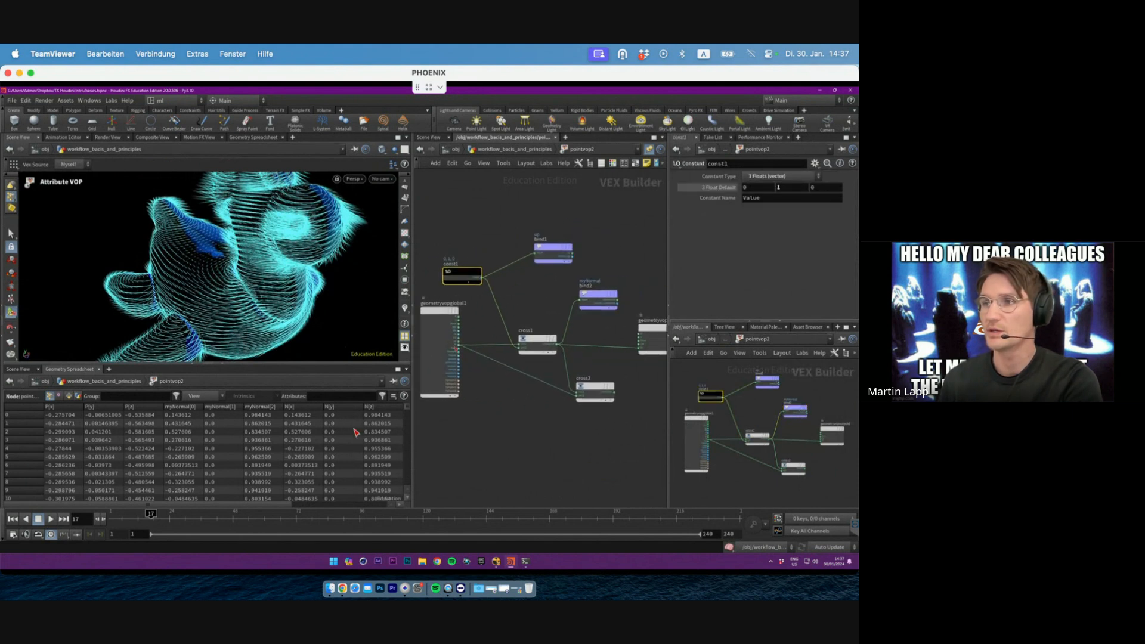
pyautogui.moveTo(536, 318); pyautogui.dragTo(514, 316, button='middle')
pyautogui.keyDown('alt'); pyautogui.moveTo(263, 269); pyautogui.dragTo(298, 263); pyautogui.keyUp('alt')
pyautogui.keyDown('alt'); pyautogui.moveTo(268, 268); pyautogui.dragTo(310, 304, button='right'); pyautogui.keyUp('alt')
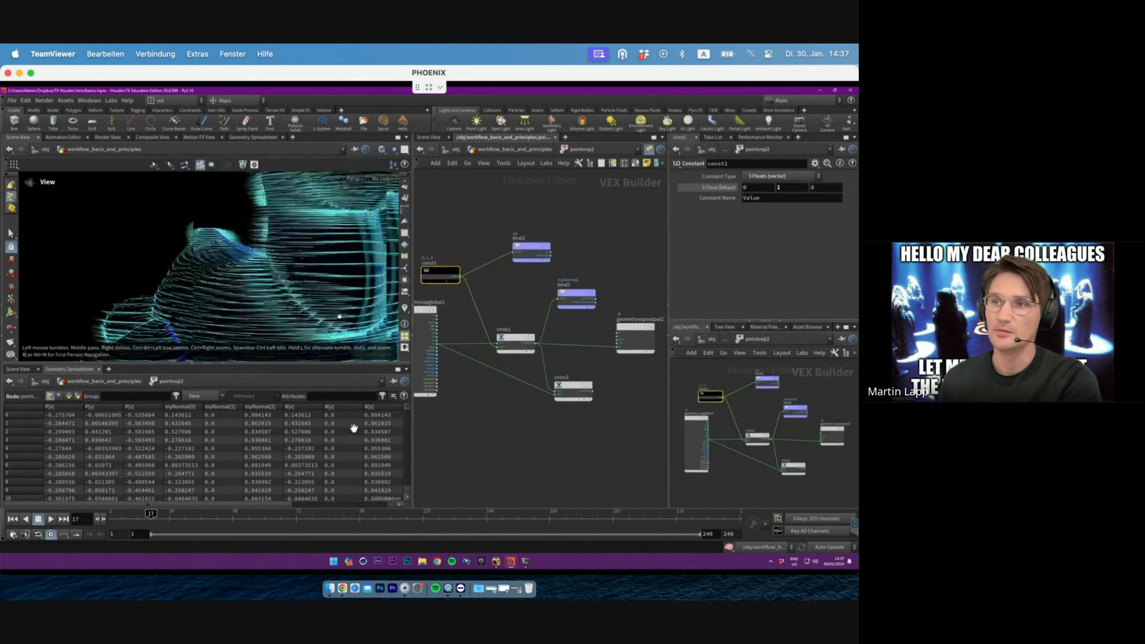
pyautogui.keyDown('alt'); pyautogui.moveTo(310, 304); pyautogui.dragTo(350, 277); pyautogui.keyUp('alt')
pyautogui.moveTo(260, 248)
pyautogui.keyDown('alt'); pyautogui.mouseDown()
pyautogui.moveTo(340, 217)
pyautogui.moveTo(250, 238)
pyautogui.mouseUp(); pyautogui.keyUp('alt')
pyautogui.keyDown('alt'); pyautogui.moveTo(251, 238); pyautogui.dragTo(209, 265, button='right'); pyautogui.keyUp('alt')
pyautogui.moveTo(210, 264); pyautogui.dragTo(332, 283)
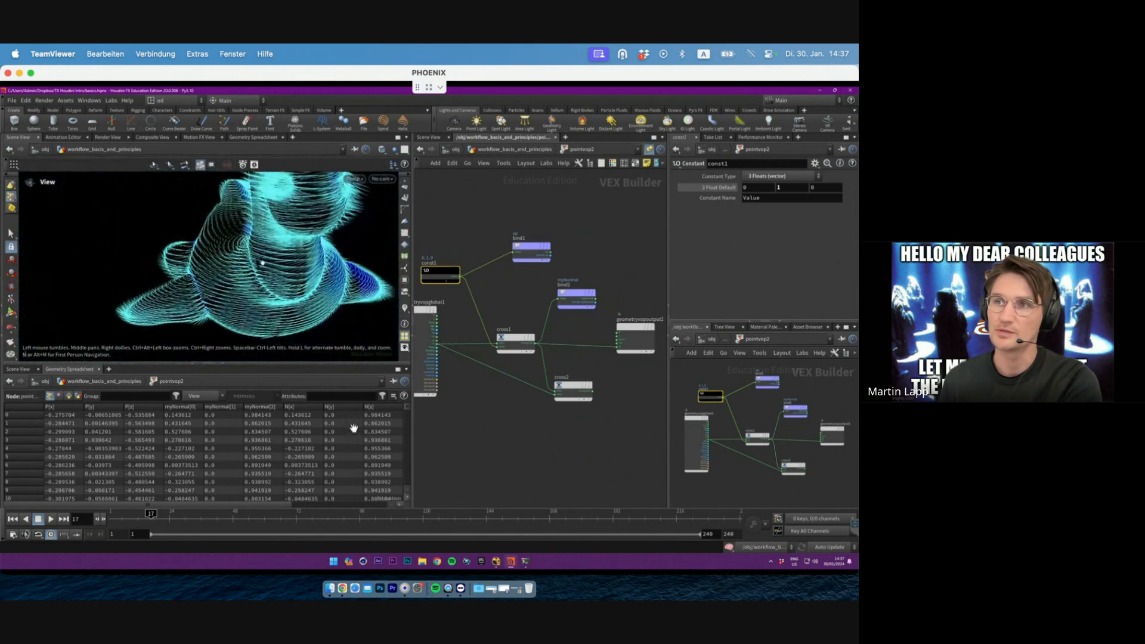
pyautogui.moveTo(263, 263)
pyautogui.mouseDown()
pyautogui.moveTo(333, 256)
pyautogui.moveTo(284, 270)
pyautogui.mouseUp()
# Step: Return to the geometry network, inspect the velocity expression in attribwrangle10, and display the popnet4 particle simulation
pyautogui.press('u')
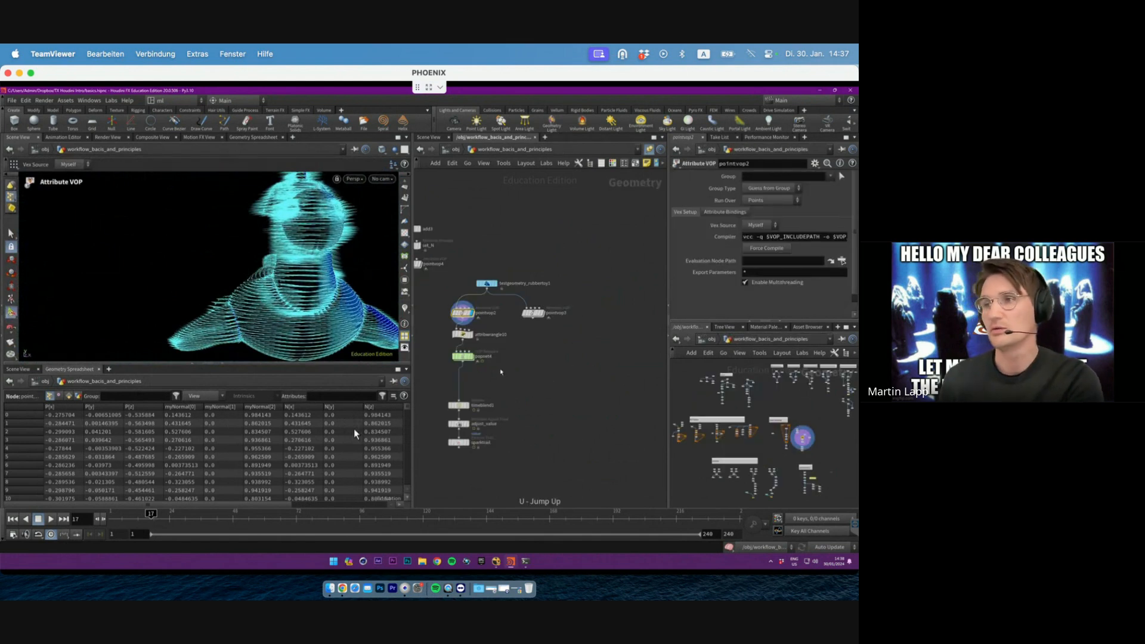
pyautogui.press('Down')
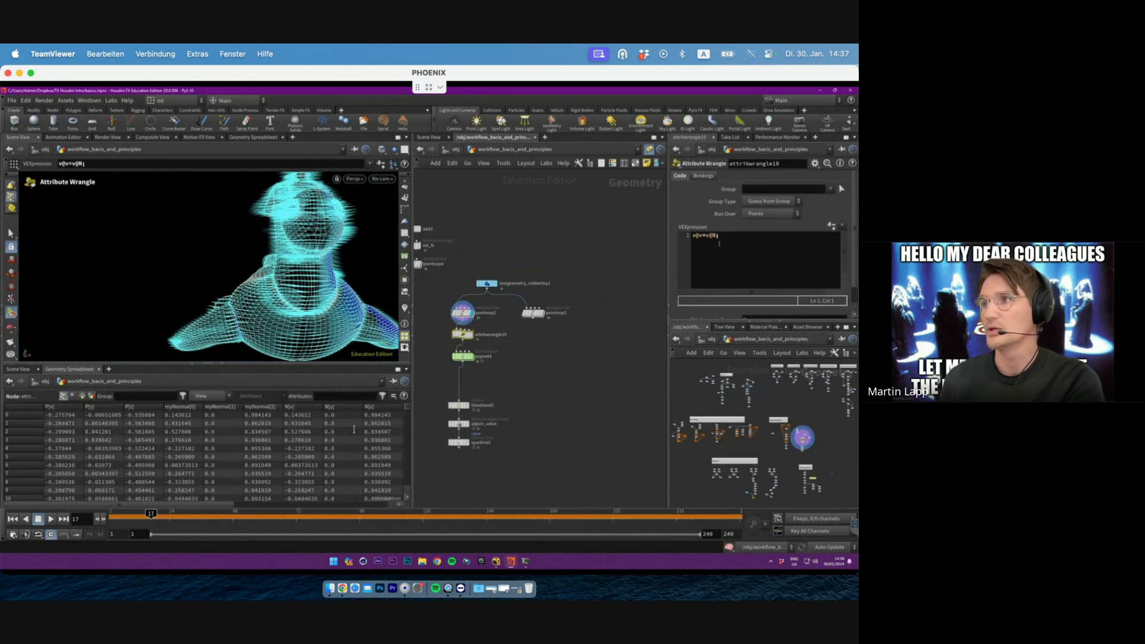
pyautogui.moveTo(696, 237); pyautogui.dragTo(700, 236)
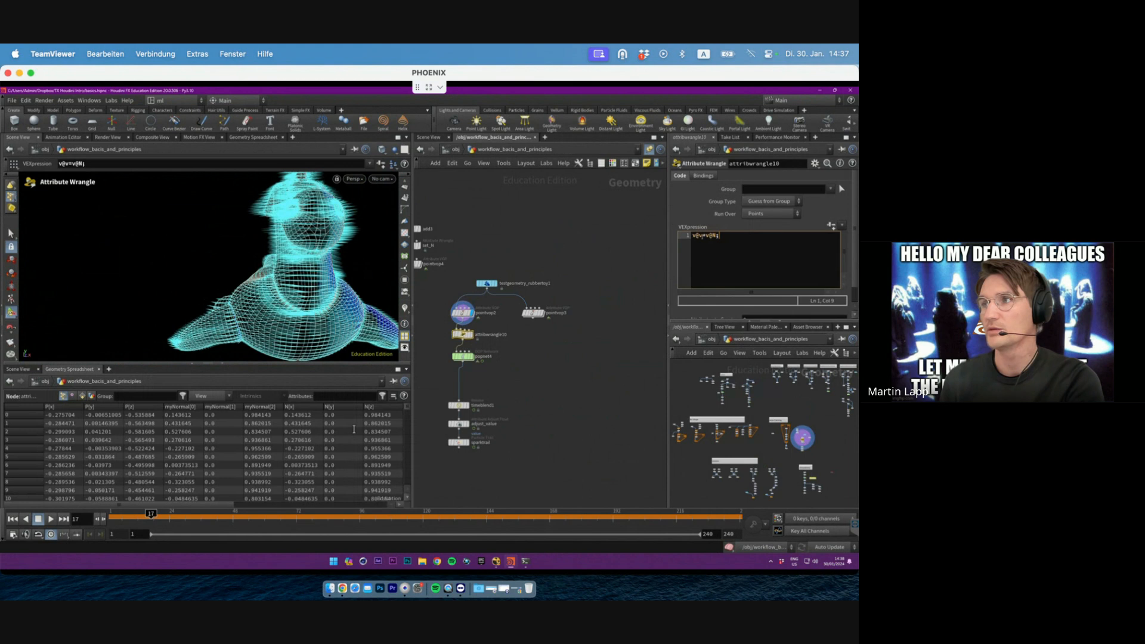
pyautogui.press('Down')
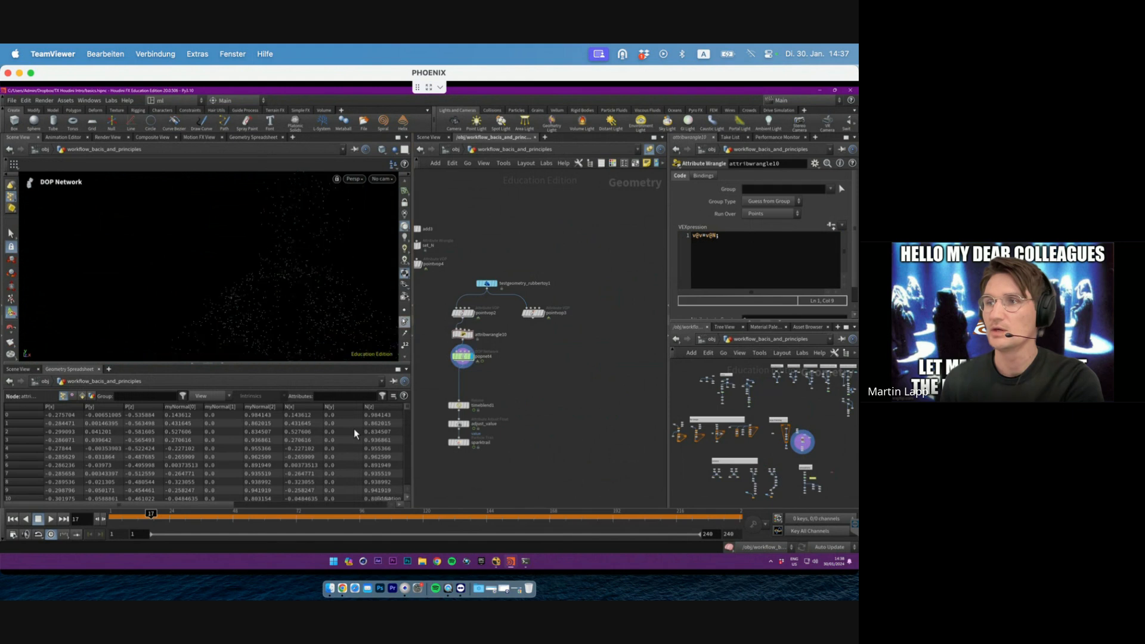
pyautogui.moveTo(533, 400); pyautogui.dragTo(552, 348, button='middle')
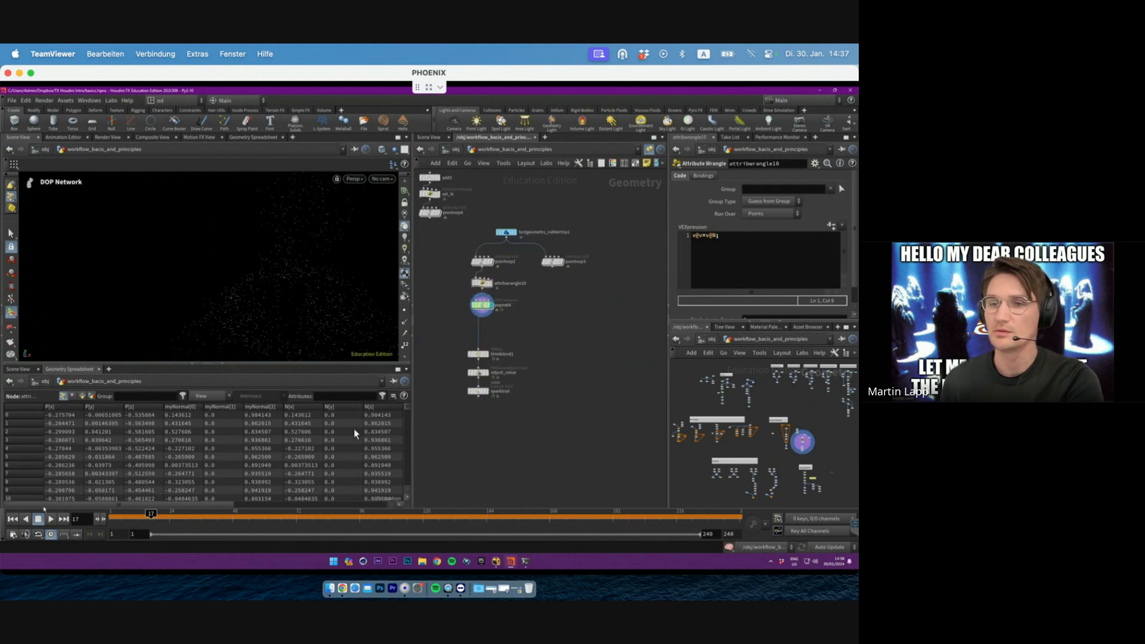
# Step: Display the sparktrail node and play the simulation to watch the particle trails move around the toy
pyautogui.click(12, 523)
pyautogui.click(52, 520)
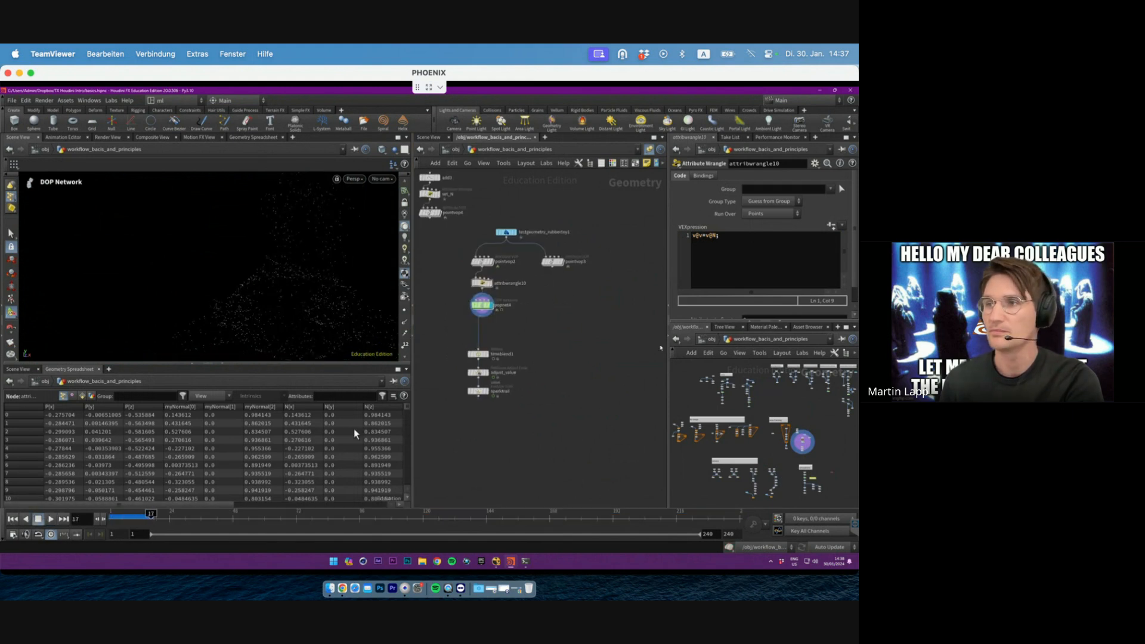
pyautogui.click(487, 391)
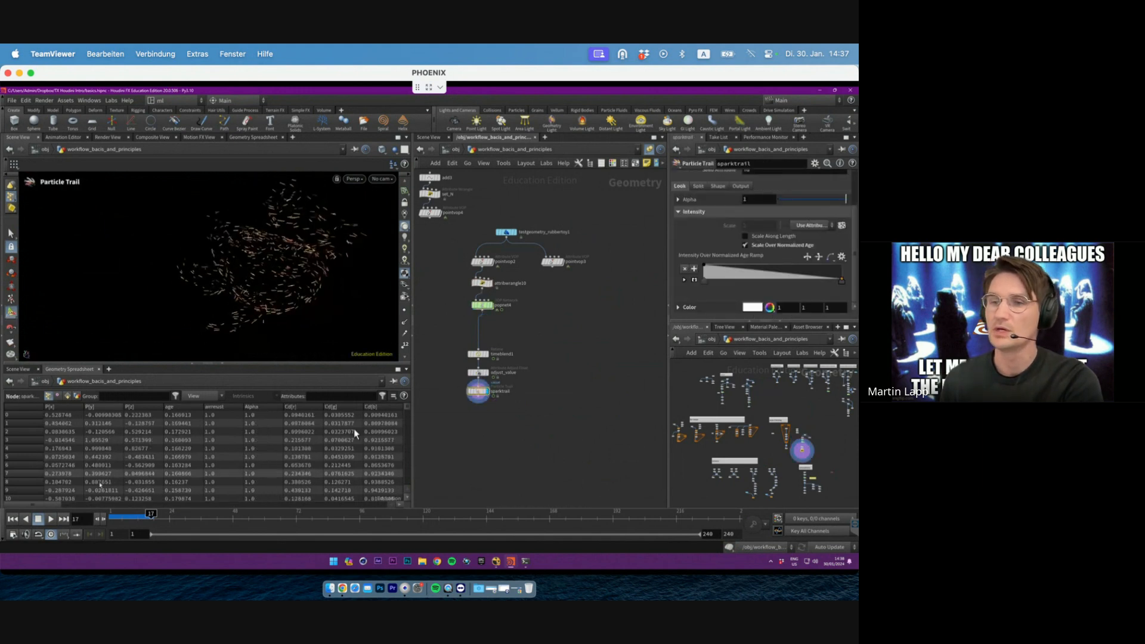
pyautogui.click(53, 520)
pyautogui.keyDown('alt'); pyautogui.moveTo(332, 269); pyautogui.dragTo(324, 257); pyautogui.keyUp('alt')
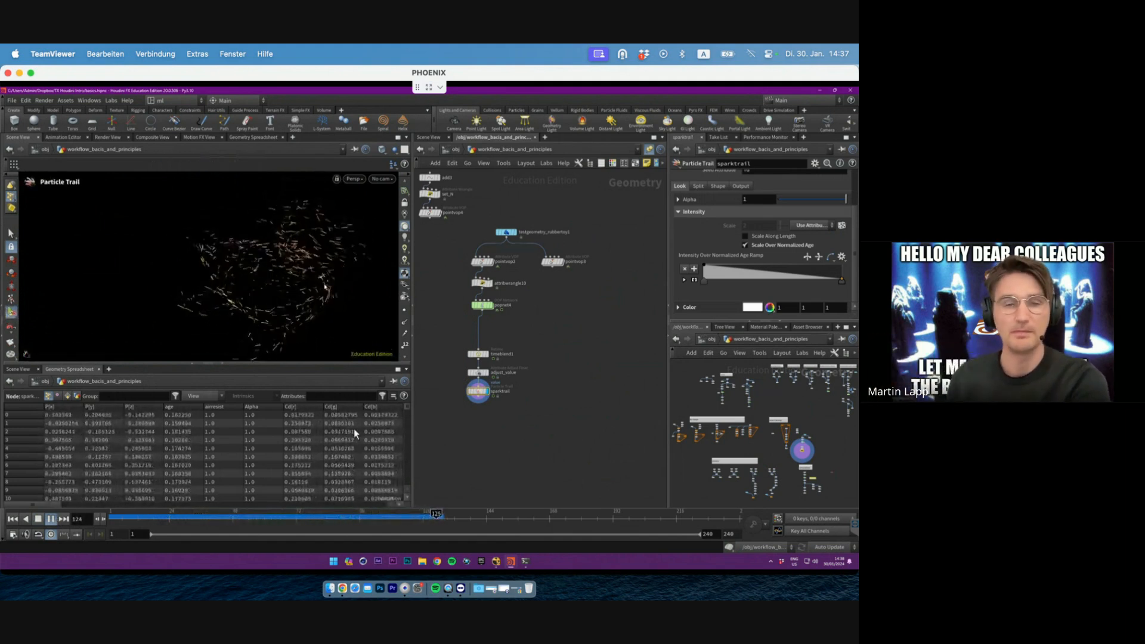
pyautogui.keyDown('alt'); pyautogui.moveTo(260, 281); pyautogui.dragTo(250, 284); pyautogui.keyUp('alt')
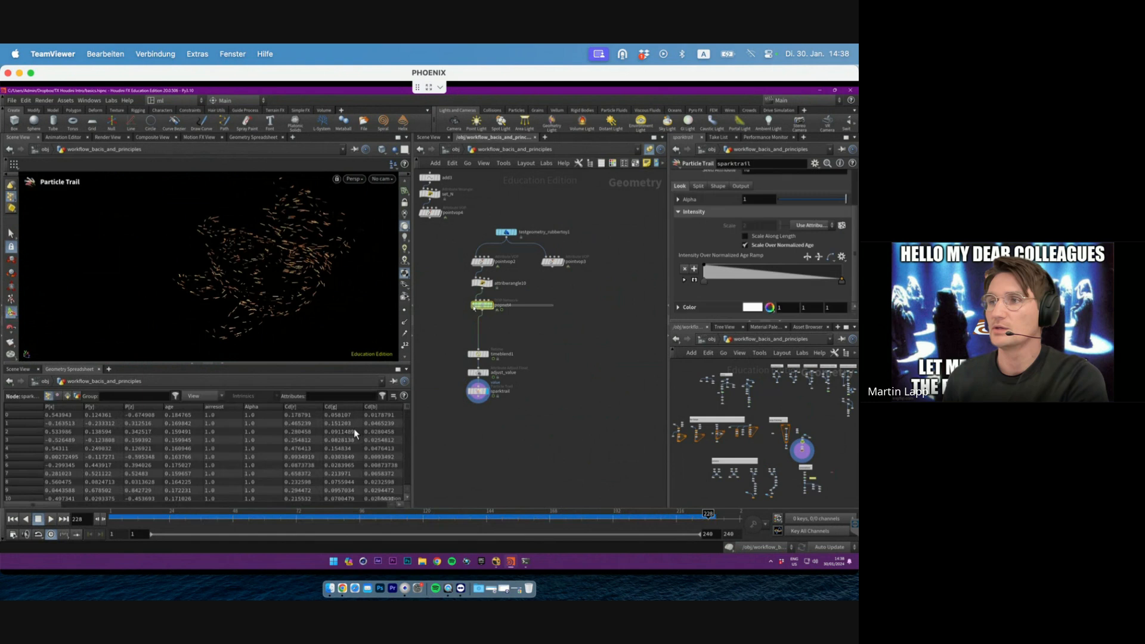
# Step: In pointvop2, connect cross2 instead of cross1 to the geometry output's N input, and return to the sparktrail node
pyautogui.doubleClick(474, 308)
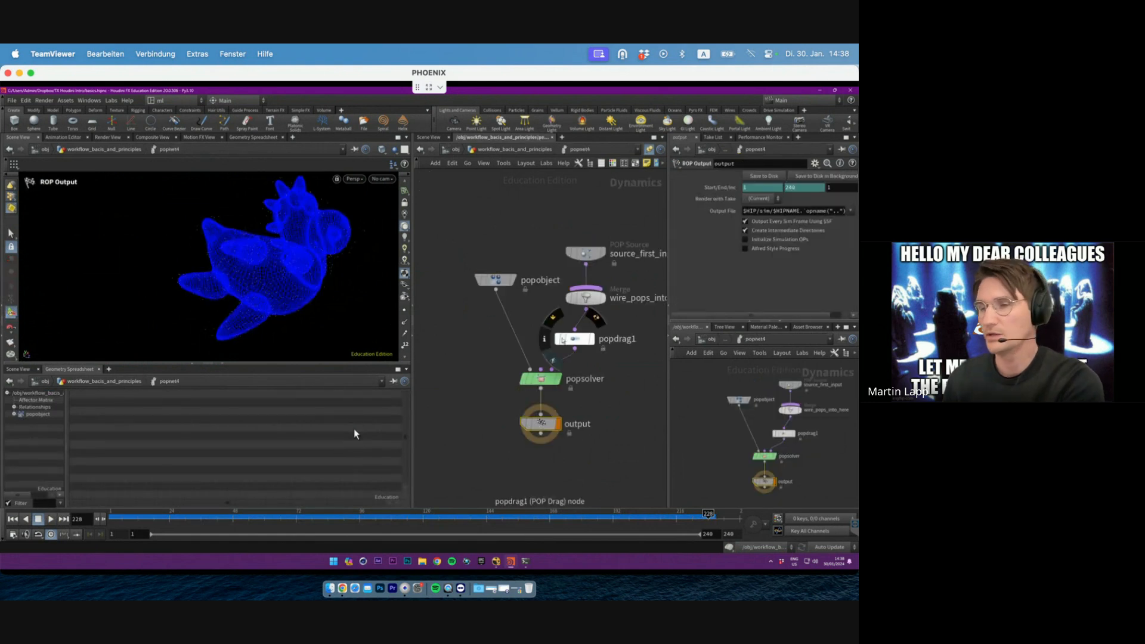
pyautogui.press('u')
pyautogui.doubleClick(480, 261)
pyautogui.moveTo(552, 353); pyautogui.dragTo(544, 345, button='middle')
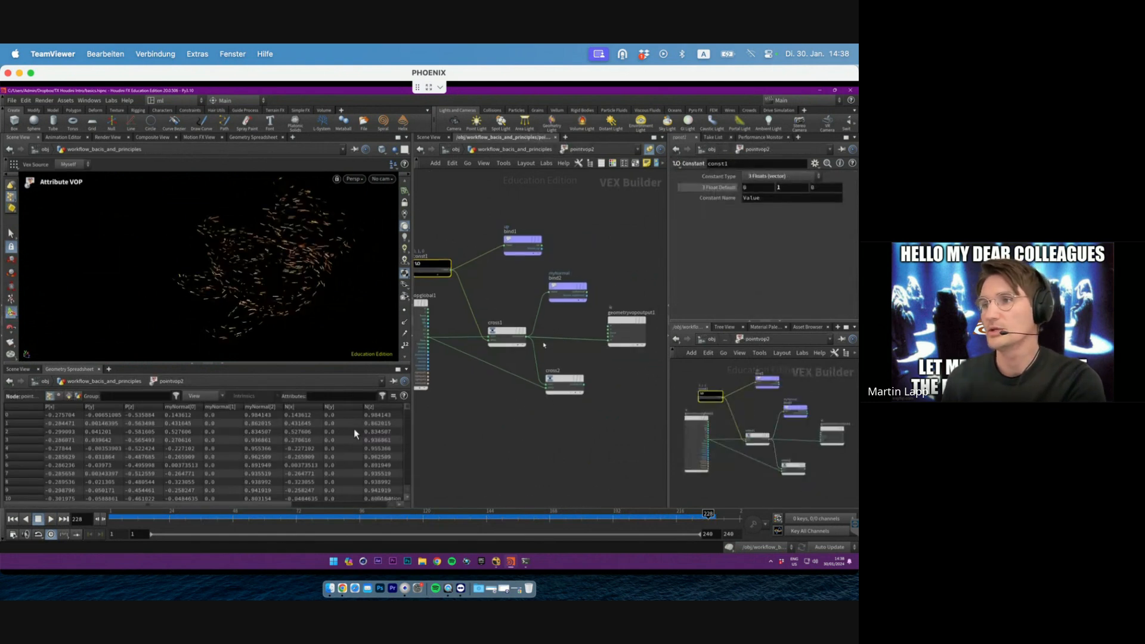
pyautogui.moveTo(557, 381); pyautogui.dragTo(597, 371)
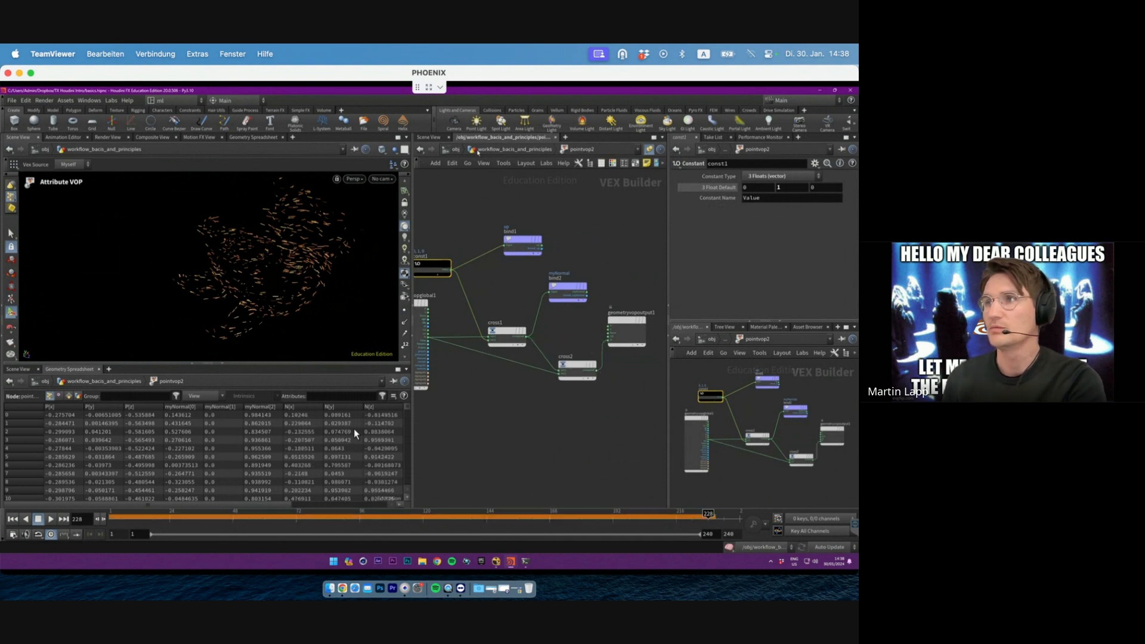
pyautogui.click(509, 149)
pyautogui.click(479, 392)
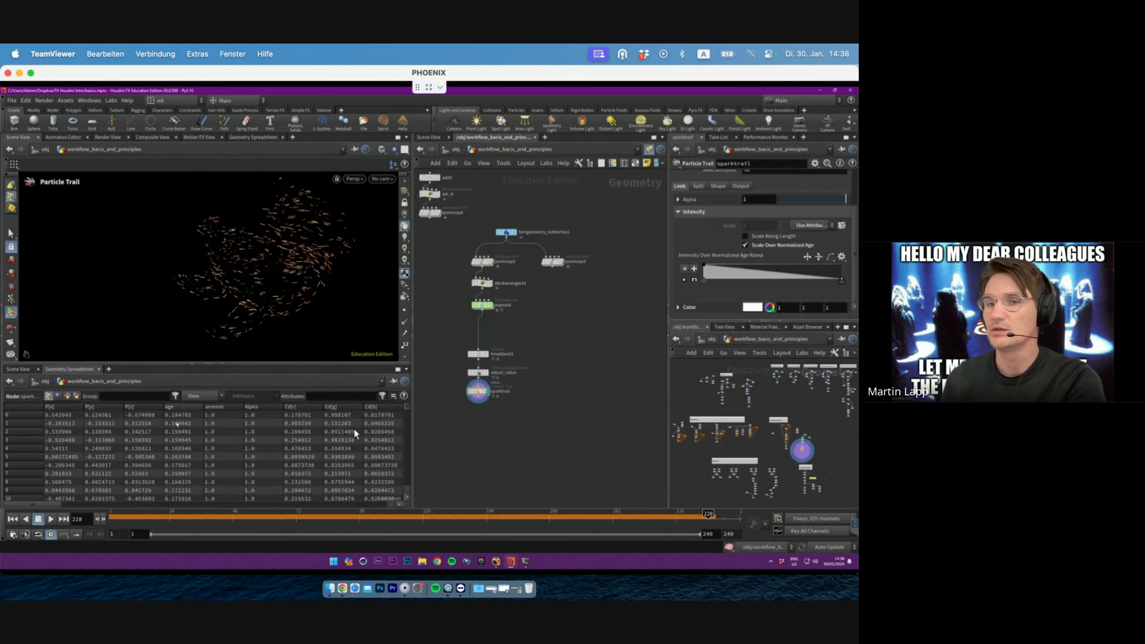
# Step: Replay the particle simulation from the first frame and watch the spark trails around the toy from another angle
pyautogui.click(11, 520)
pyautogui.click(51, 519)
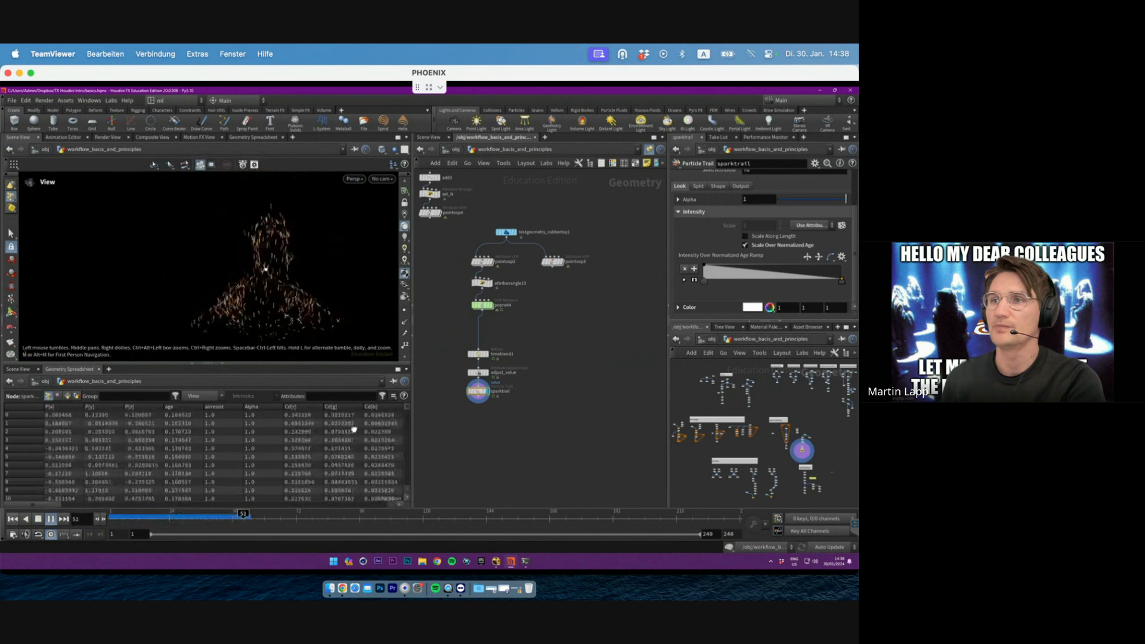
pyautogui.keyDown('alt'); pyautogui.moveTo(284, 277); pyautogui.dragTo(297, 309); pyautogui.keyUp('alt')
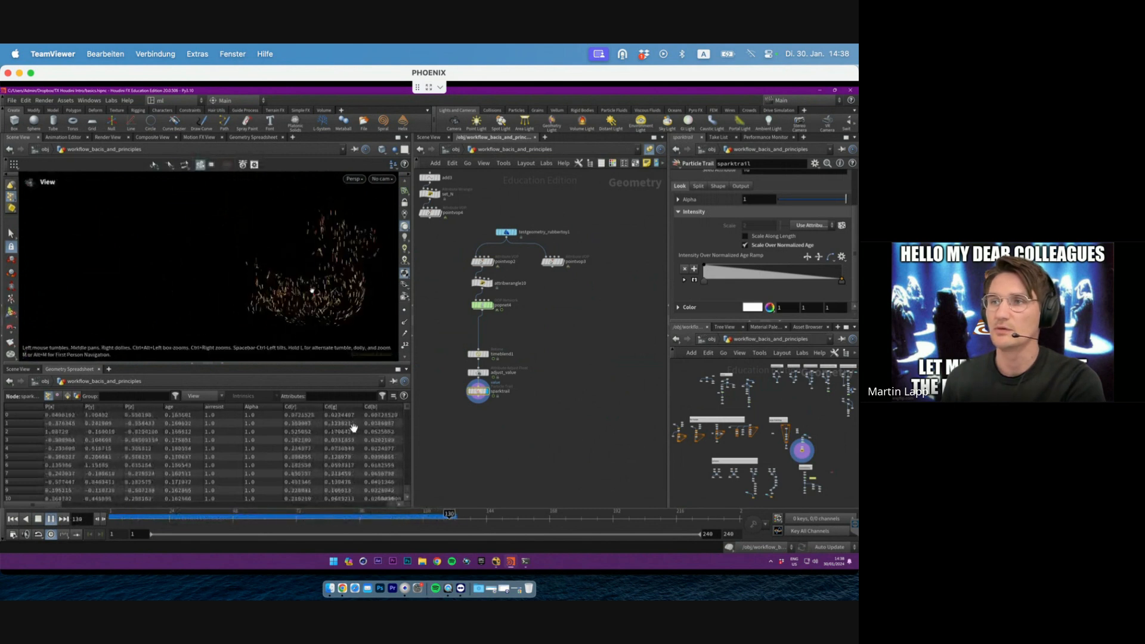
# Step: In pointvop2, aim const1's up vector along Z, trying 0, 0, 1 before settling on 0, 0, -1
pyautogui.doubleClick(482, 261)
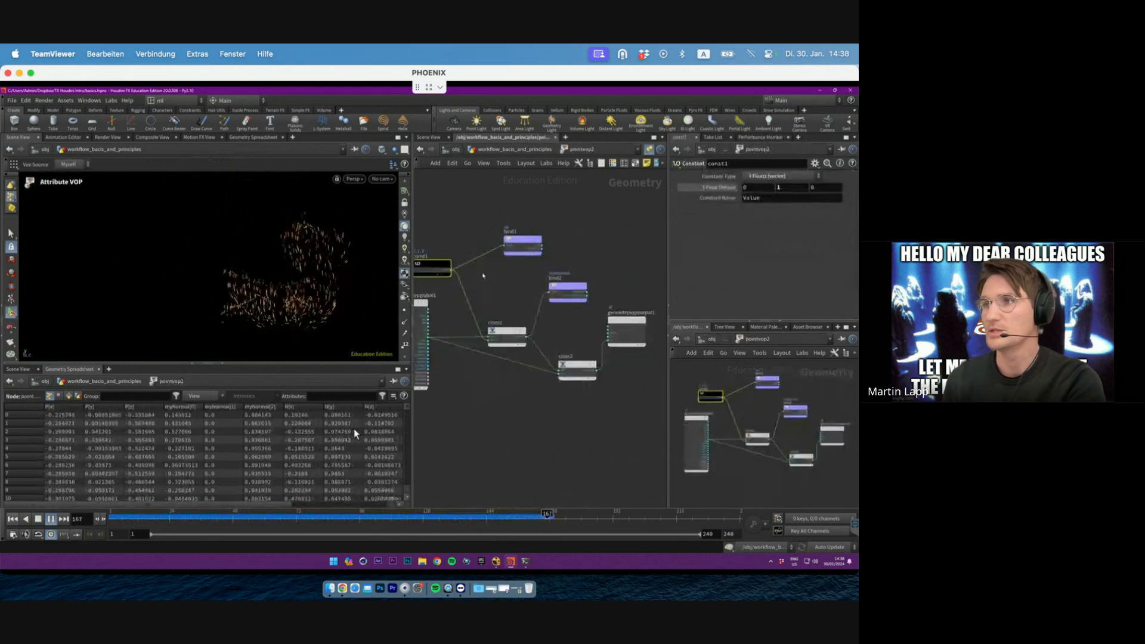
pyautogui.click(453, 284)
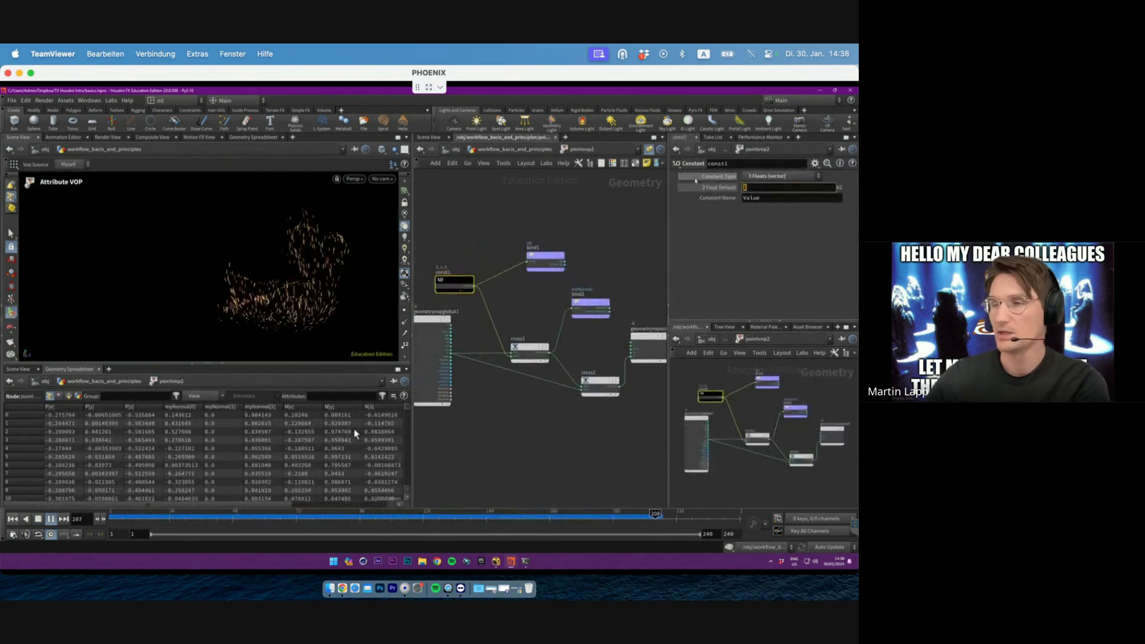
pyautogui.doubleClick(813, 188)
pyautogui.write('1')
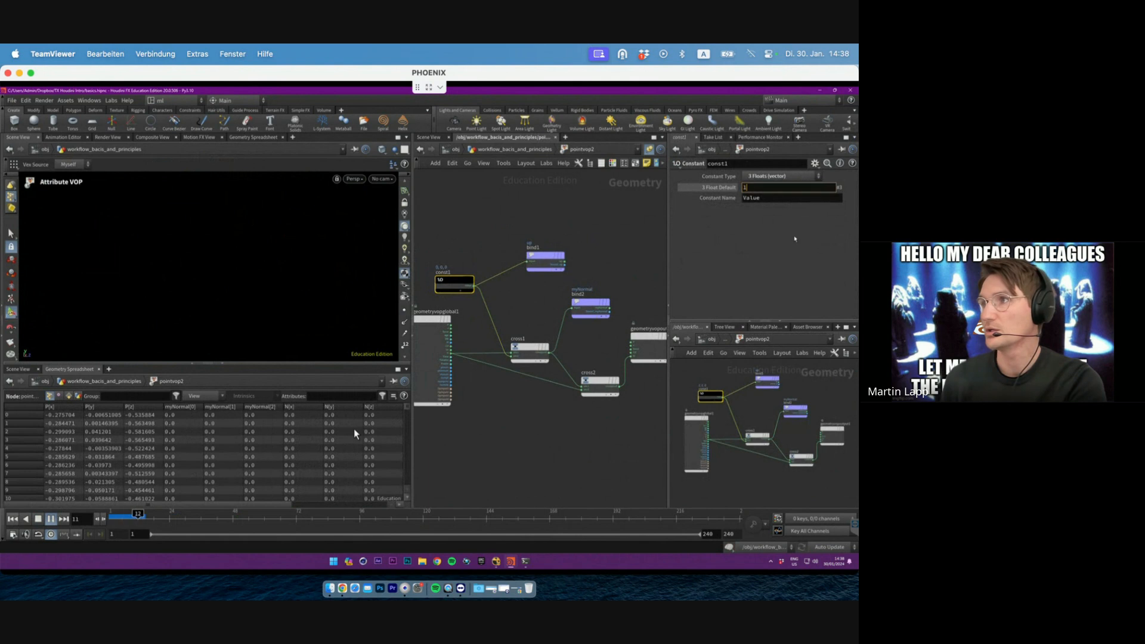
pyautogui.press('Return')
pyautogui.click(828, 186)
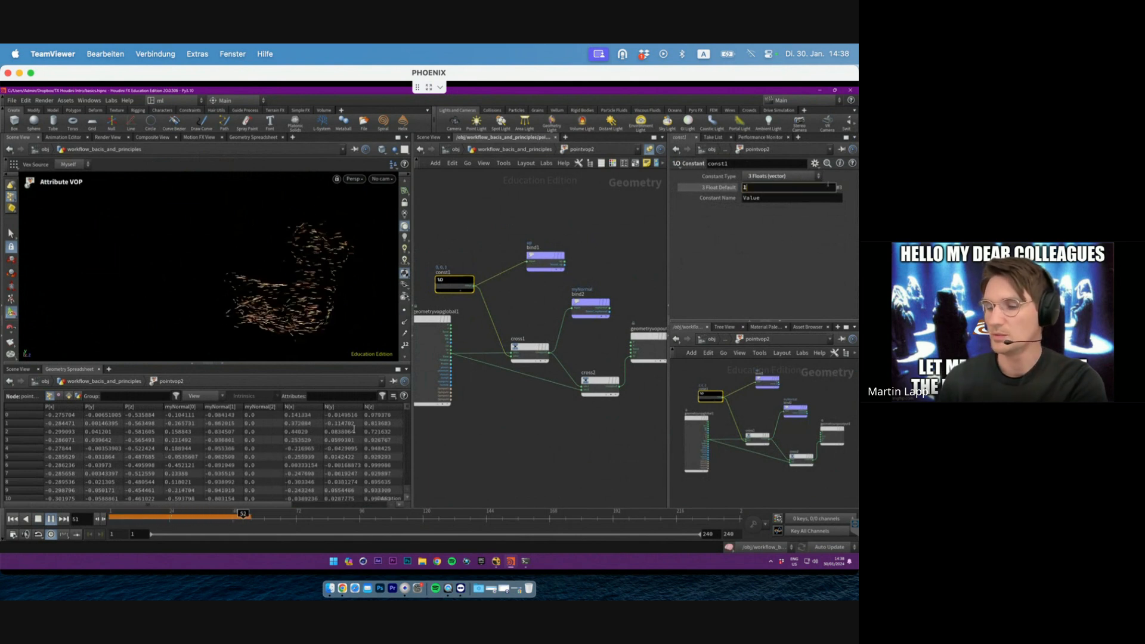
pyautogui.write('-1')
pyautogui.press('Return')
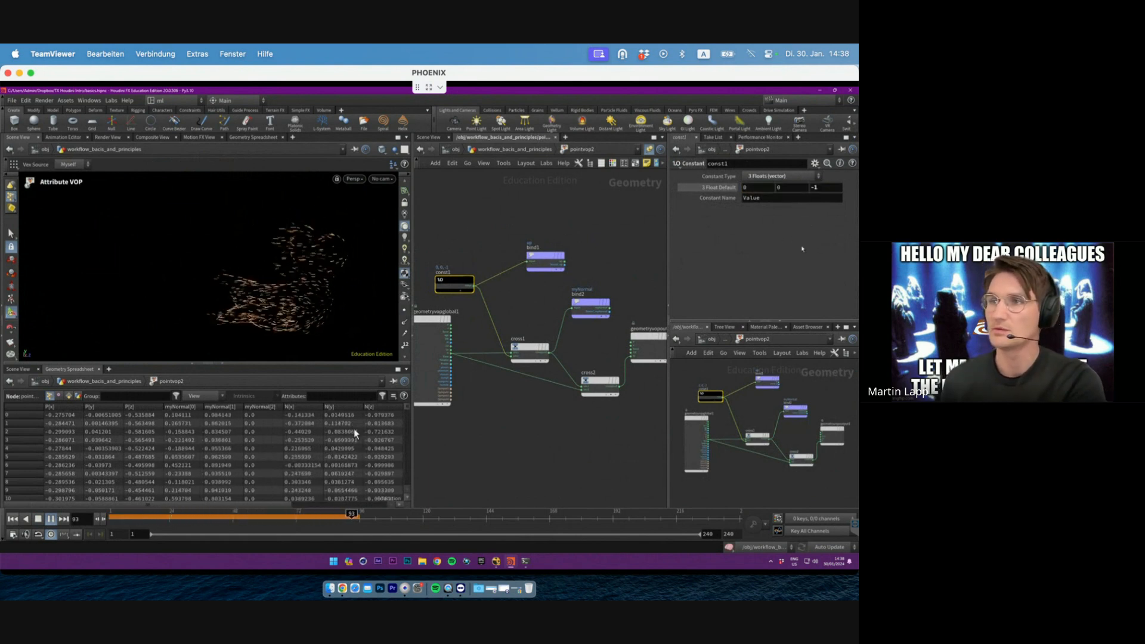
# Step: Examine from several angles how the particle trails flow around the toy with the changed up vector
pyautogui.keyDown('alt'); pyautogui.moveTo(309, 276); pyautogui.dragTo(315, 290); pyautogui.keyUp('alt')
pyautogui.keyDown('alt'); pyautogui.moveTo(235, 253); pyautogui.dragTo(288, 256); pyautogui.keyUp('alt')
pyautogui.scroll(-5, 273, 238)
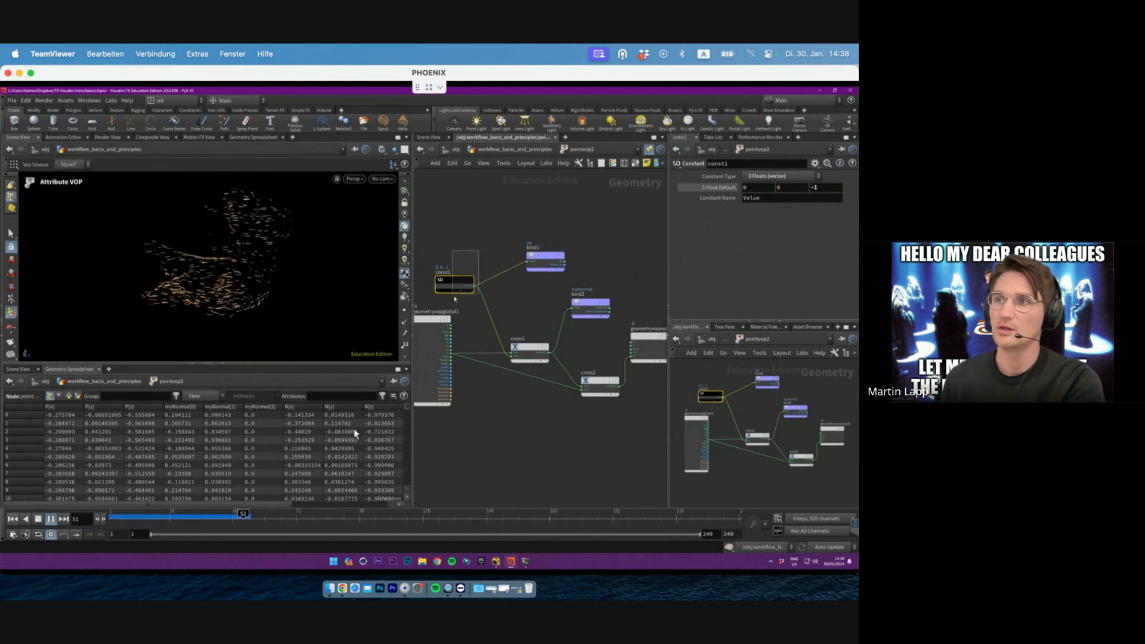
pyautogui.keyDown('alt'); pyautogui.moveTo(216, 228); pyautogui.dragTo(234, 239); pyautogui.keyUp('alt')
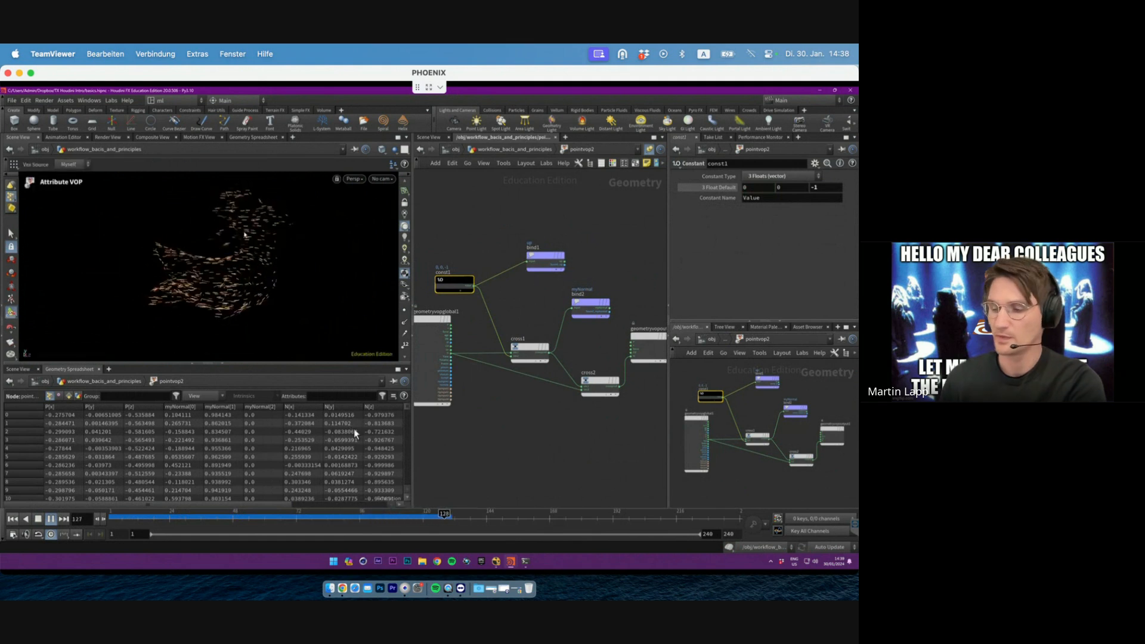
# Step: Return to the geometry network and display the pointvop3 node on the rubber toy's second branch
pyautogui.press('Up')
pyautogui.press('u')
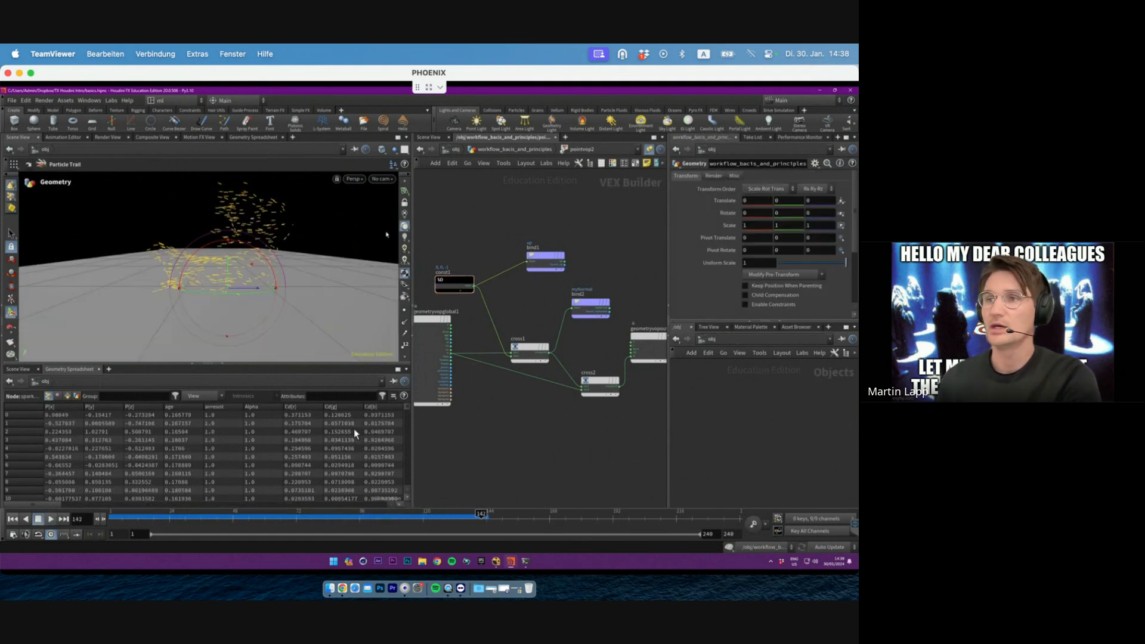
pyautogui.press('u')
pyautogui.moveTo(527, 287); pyautogui.dragTo(504, 313, button='middle')
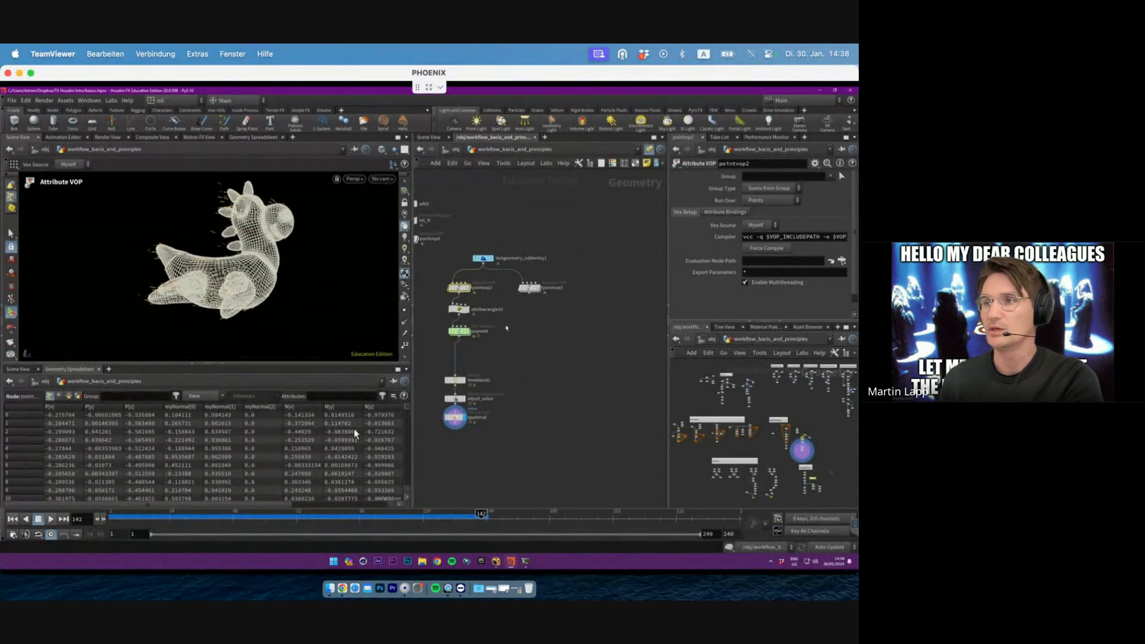
pyautogui.click(529, 287)
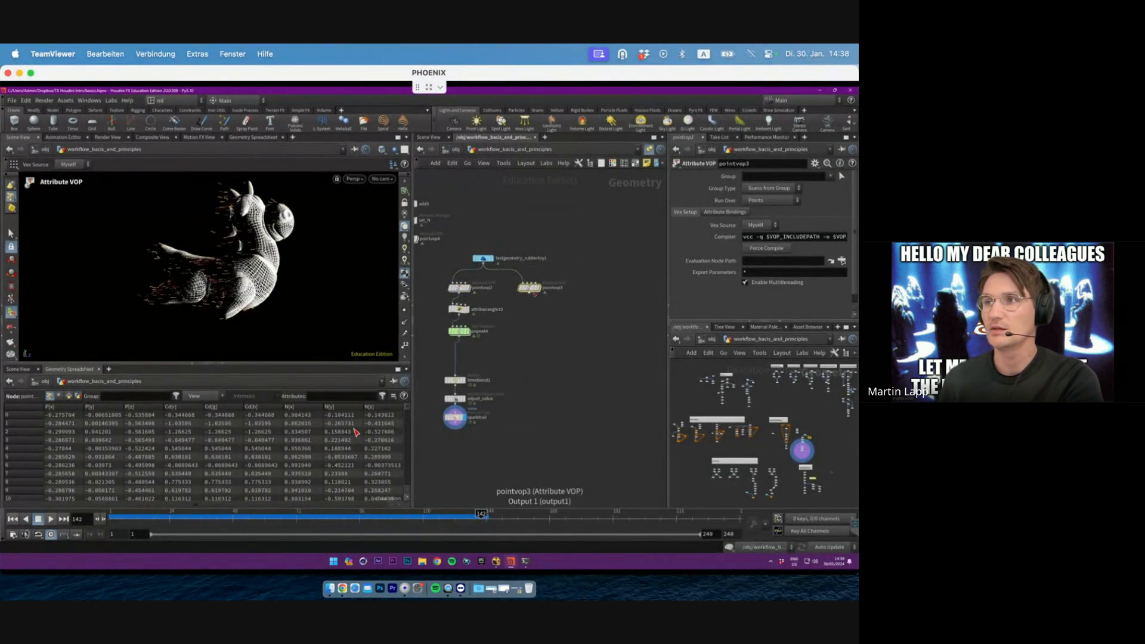
pyautogui.click(539, 288)
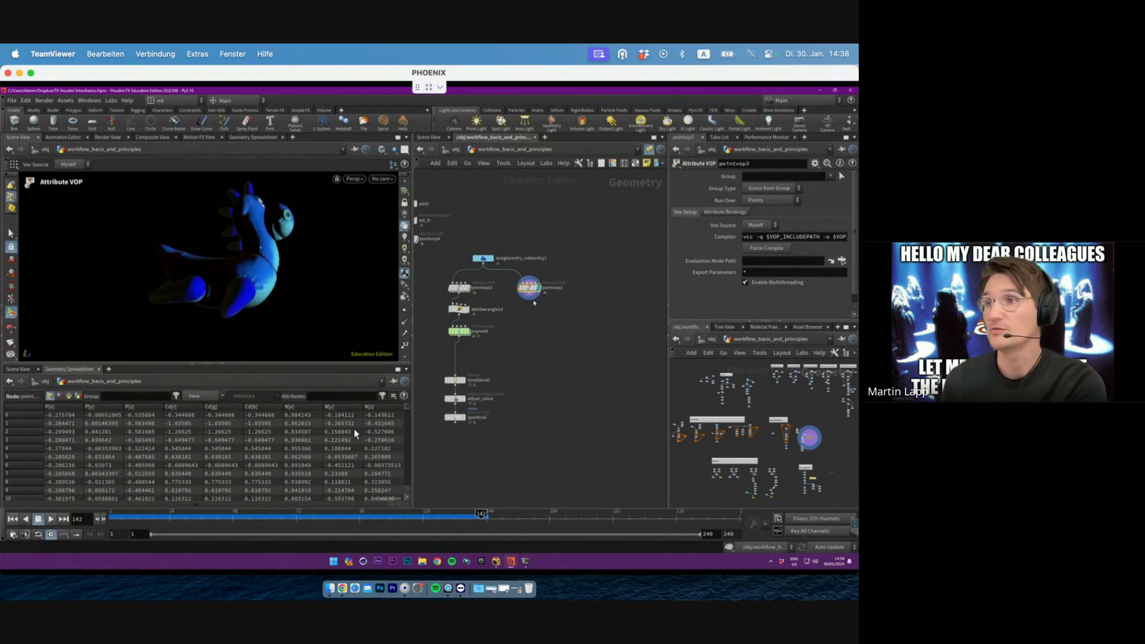
pyautogui.moveTo(530, 293); pyautogui.dragTo(536, 297, button='middle')
pyautogui.click(536, 297)
pyautogui.press('Escape')
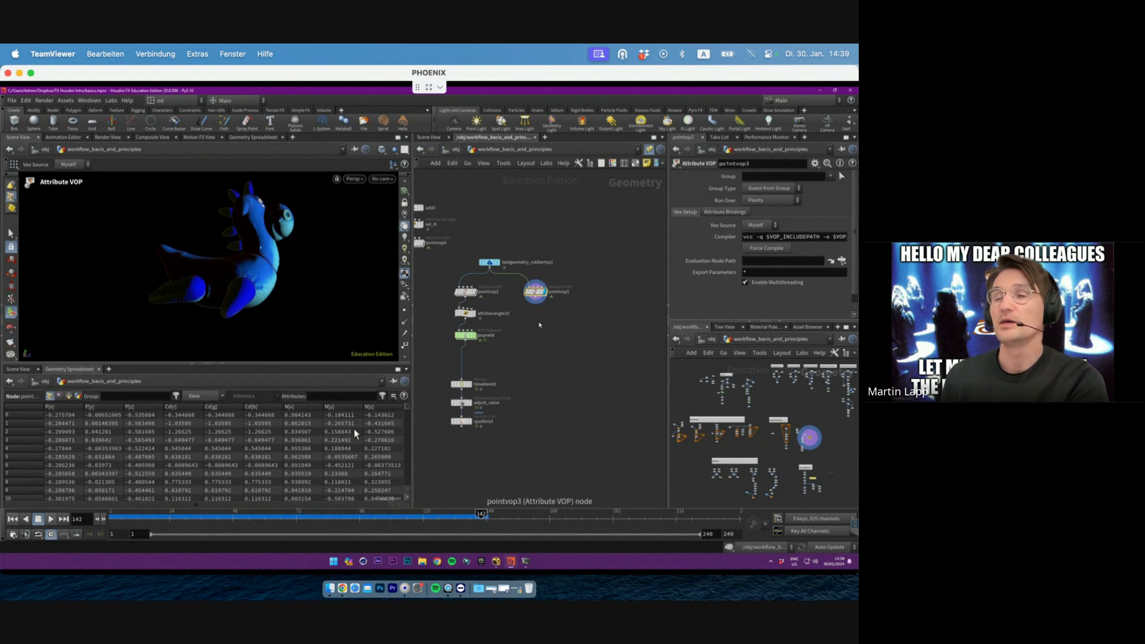
# Step: Compare the original rubber toy with the pointvop3 result, and show the point normals on pointvop3 for a closer look
pyautogui.click(498, 263)
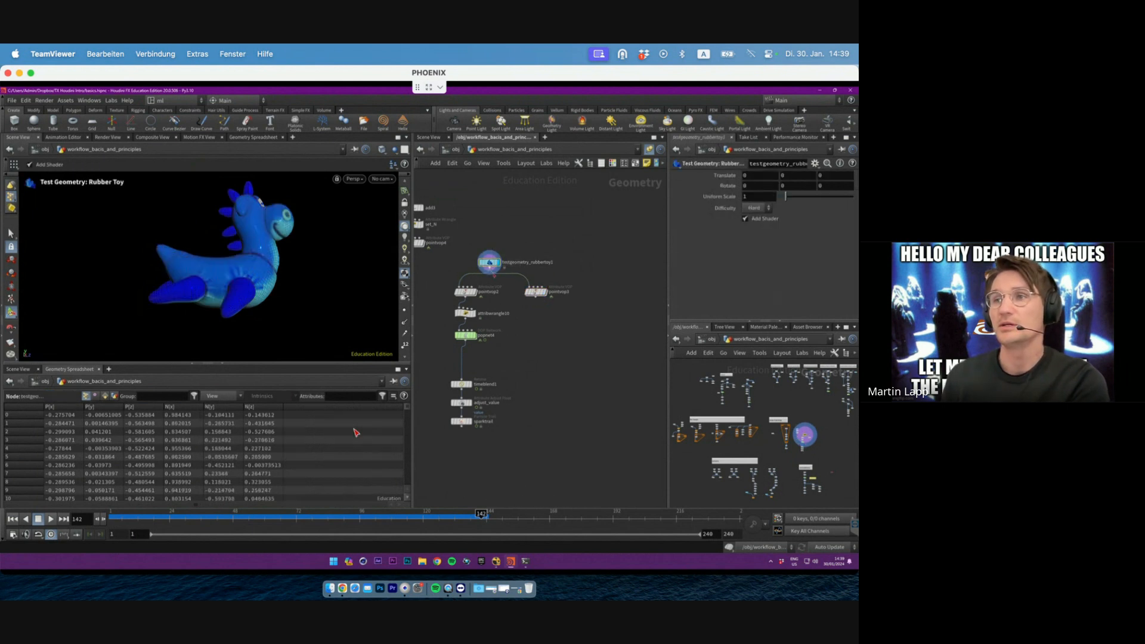
pyautogui.click(536, 292)
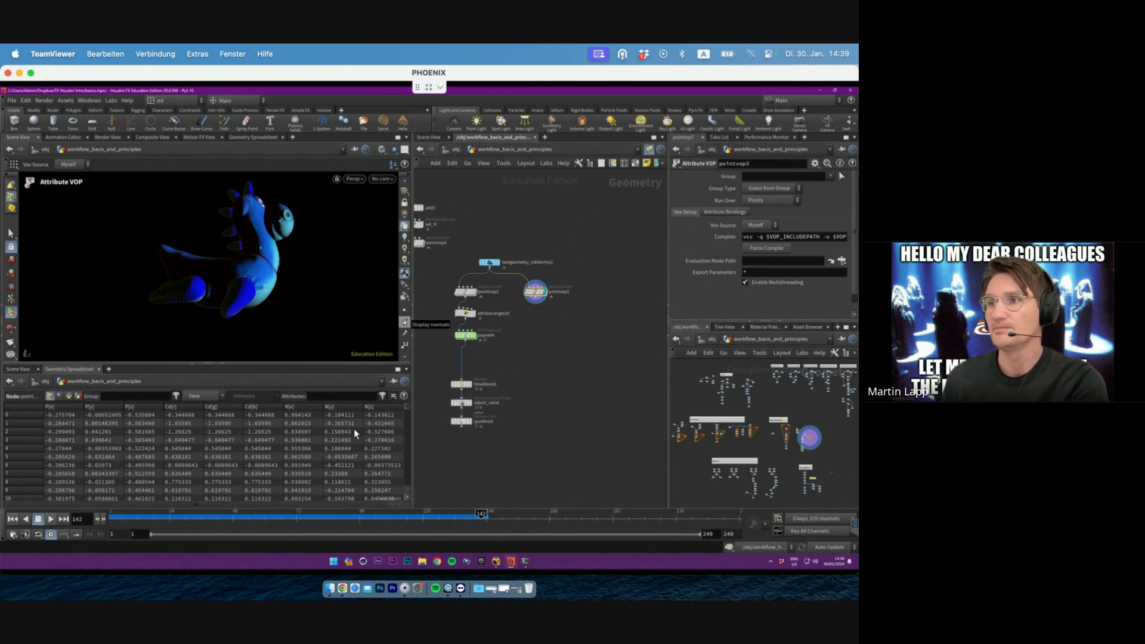
pyautogui.click(405, 322)
pyautogui.moveTo(274, 222)
pyautogui.keyDown('alt'); pyautogui.mouseDown(button='right')
pyautogui.moveTo(325, 317)
pyautogui.moveTo(290, 303)
pyautogui.mouseUp(button='right'); pyautogui.keyUp('alt')
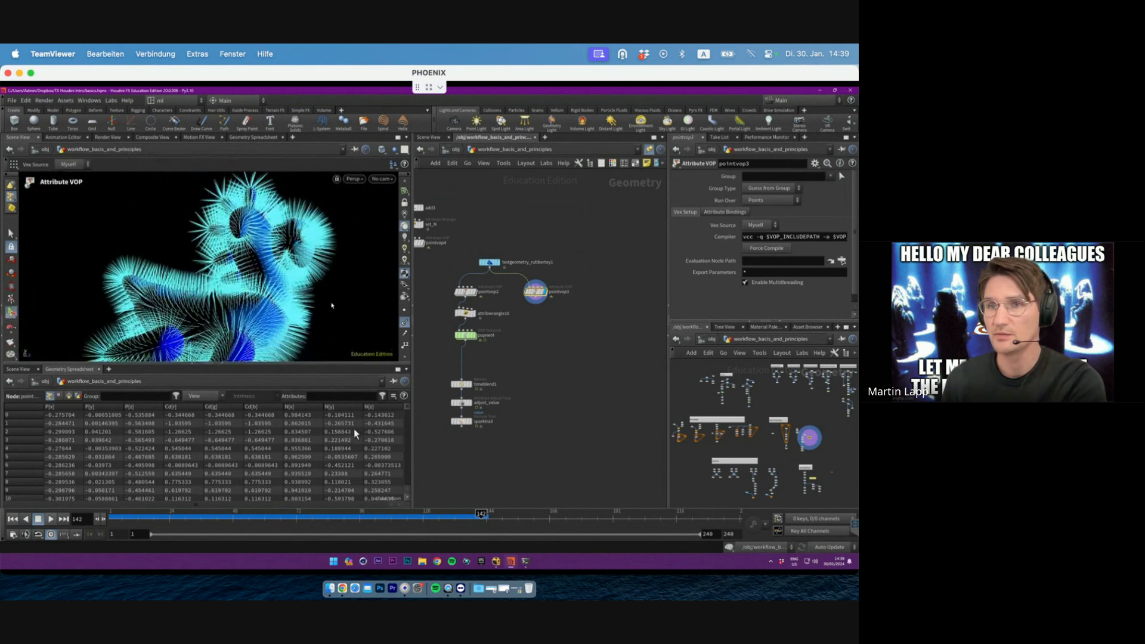
pyautogui.keyDown('alt'); pyautogui.moveTo(126, 297); pyautogui.dragTo(158, 284, button='middle'); pyautogui.keyUp('alt')
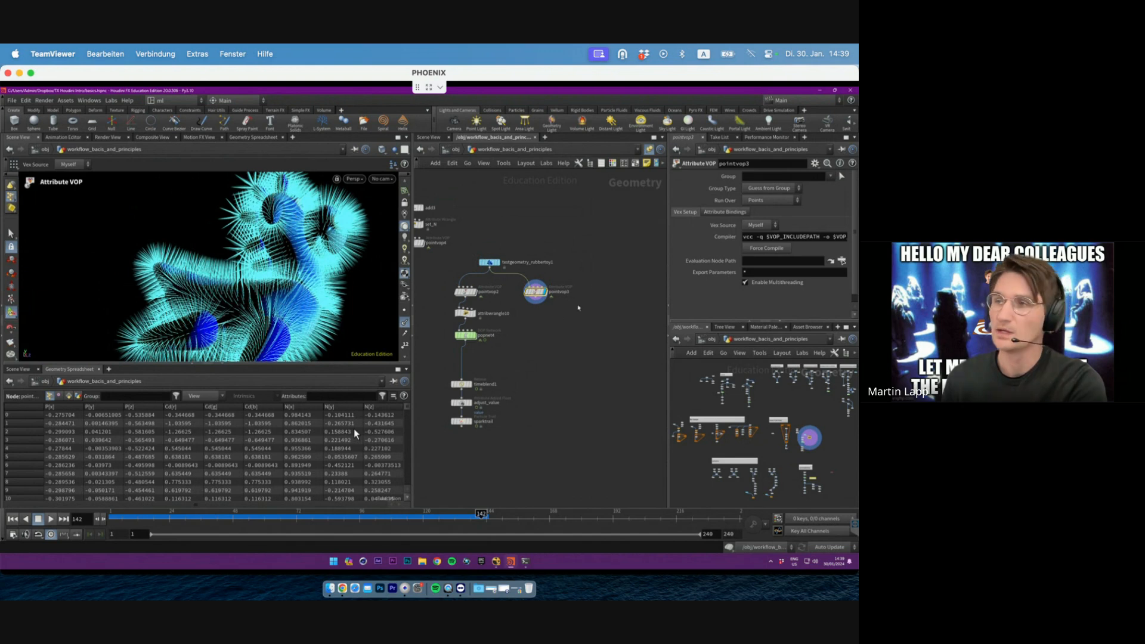
# Step: Open pointvop3, inspect its const1 vector and dot1 dot product, and move dot1 closer to const1
pyautogui.doubleClick(535, 292)
pyautogui.scroll(2, 523, 274)
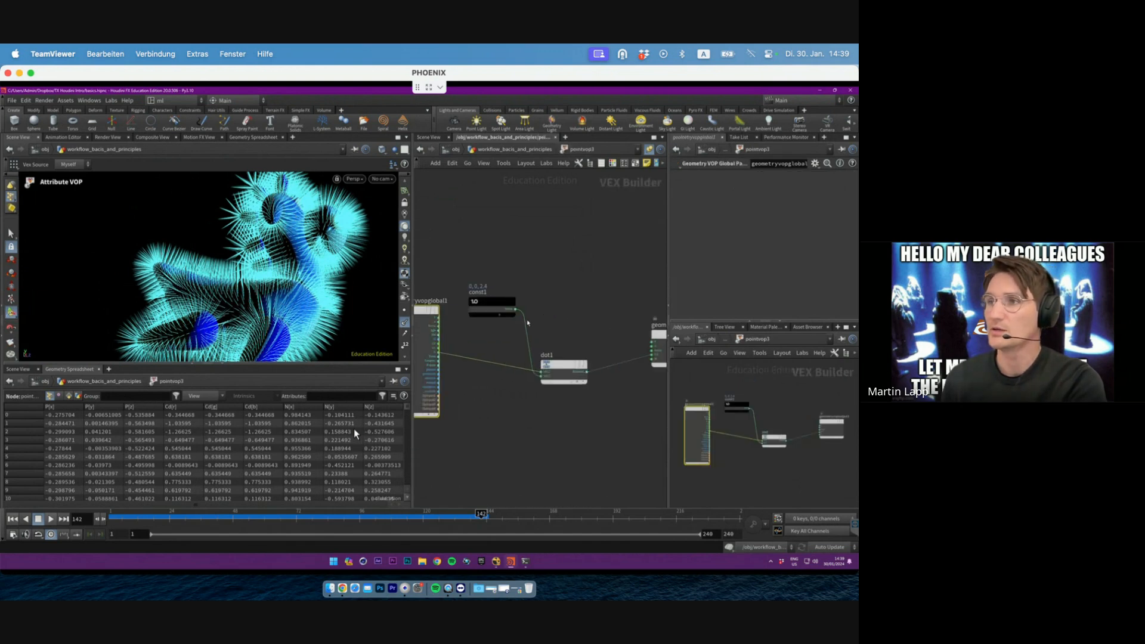
pyautogui.click(483, 303)
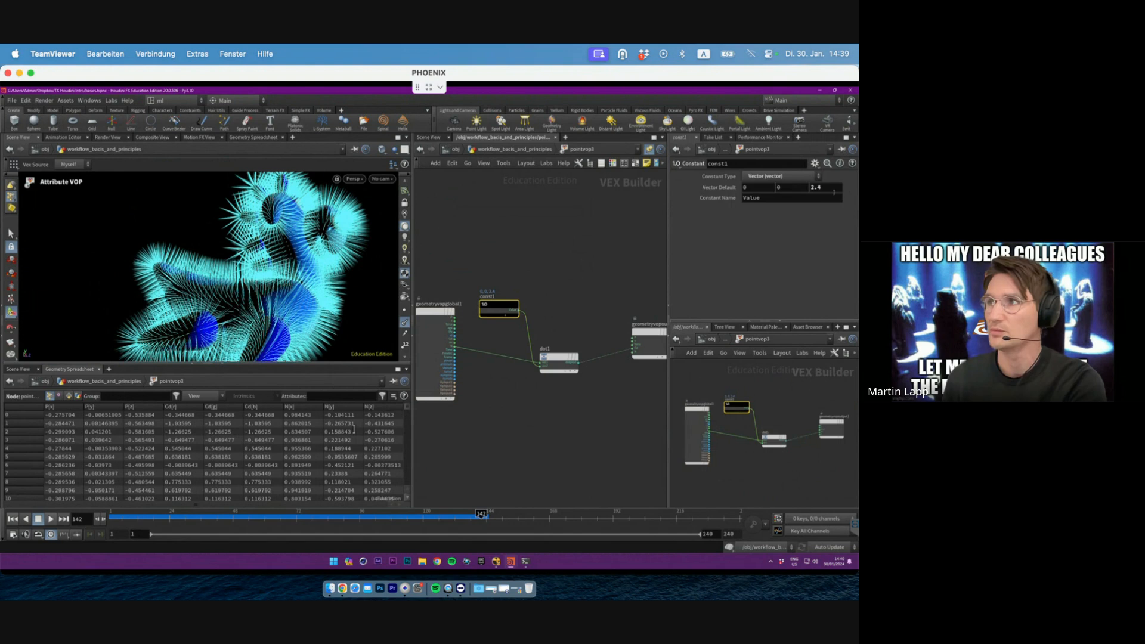
pyautogui.hotkey('space', 'h')
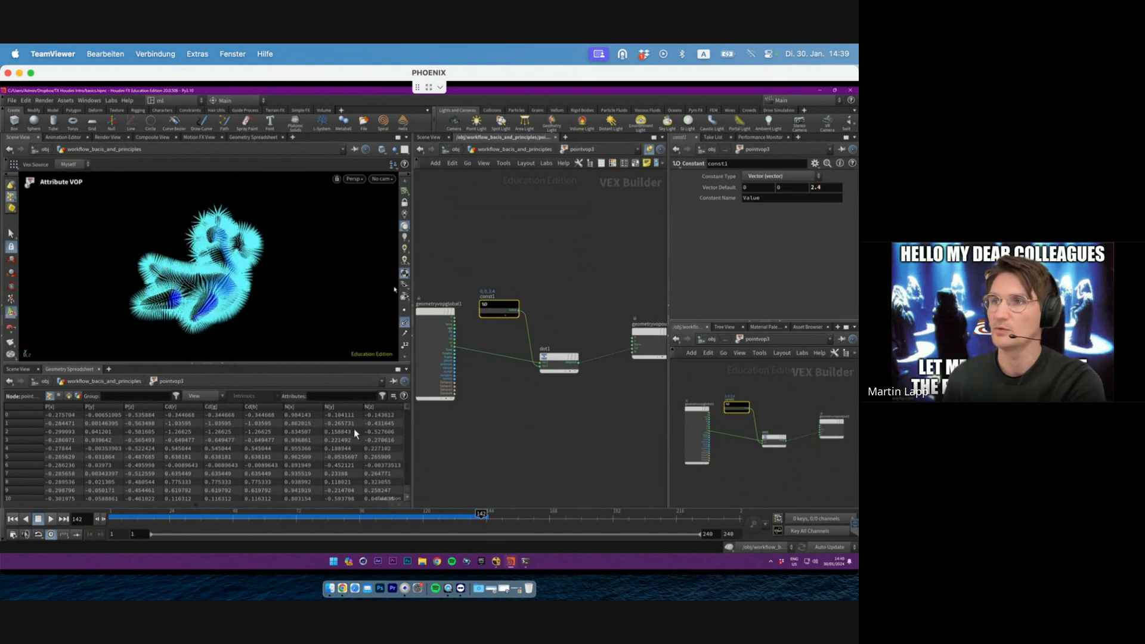
pyautogui.moveTo(567, 281); pyautogui.dragTo(554, 287, button='middle')
pyautogui.click(545, 363)
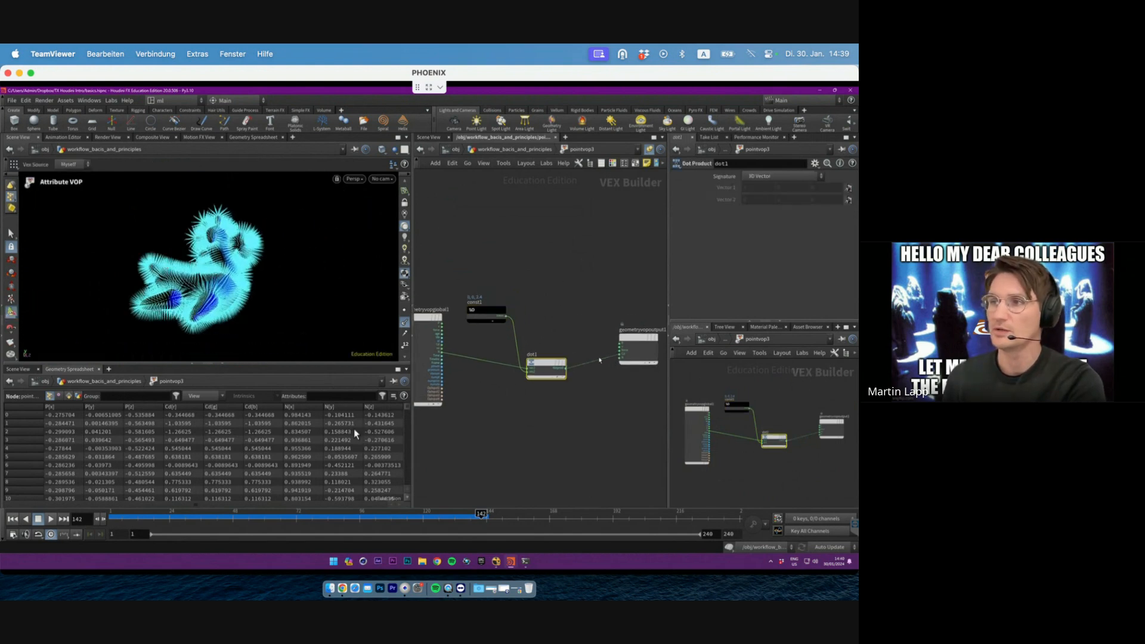
pyautogui.moveTo(573, 313); pyautogui.dragTo(534, 355)
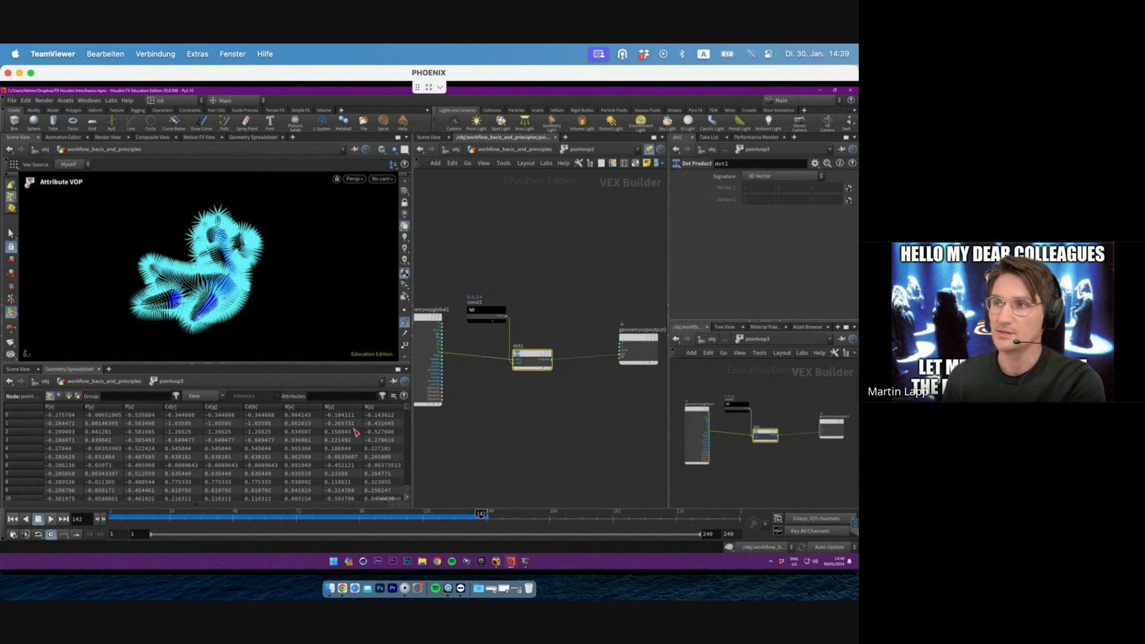
pyautogui.press('Tab')
pyautogui.write('bind')
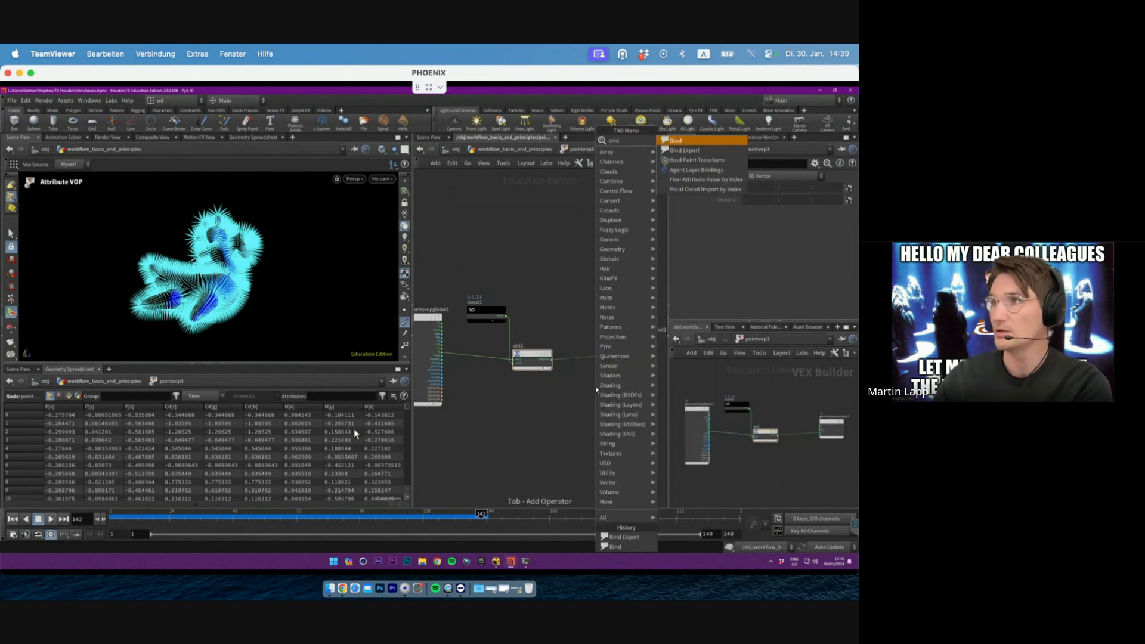
pyautogui.press('Return')
pyautogui.click(596, 389)
pyautogui.press('Delete')
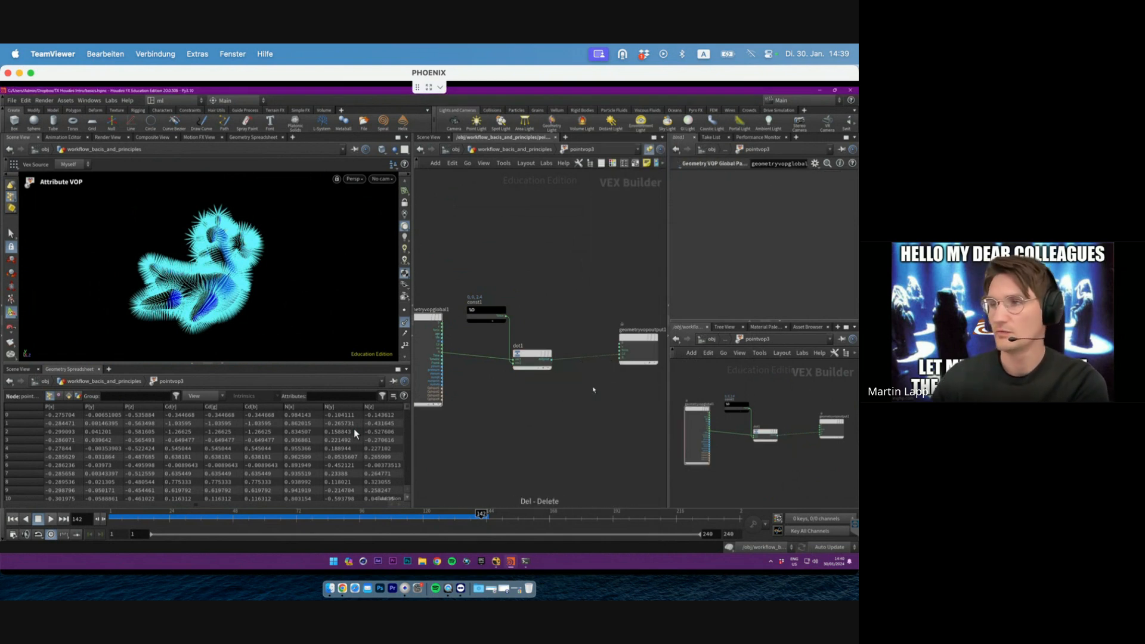
# Step: Add a Bind node below the geometry output in pointvop3 and connect dot1's result to its input
pyautogui.press('Tab')
pyautogui.write('bind')
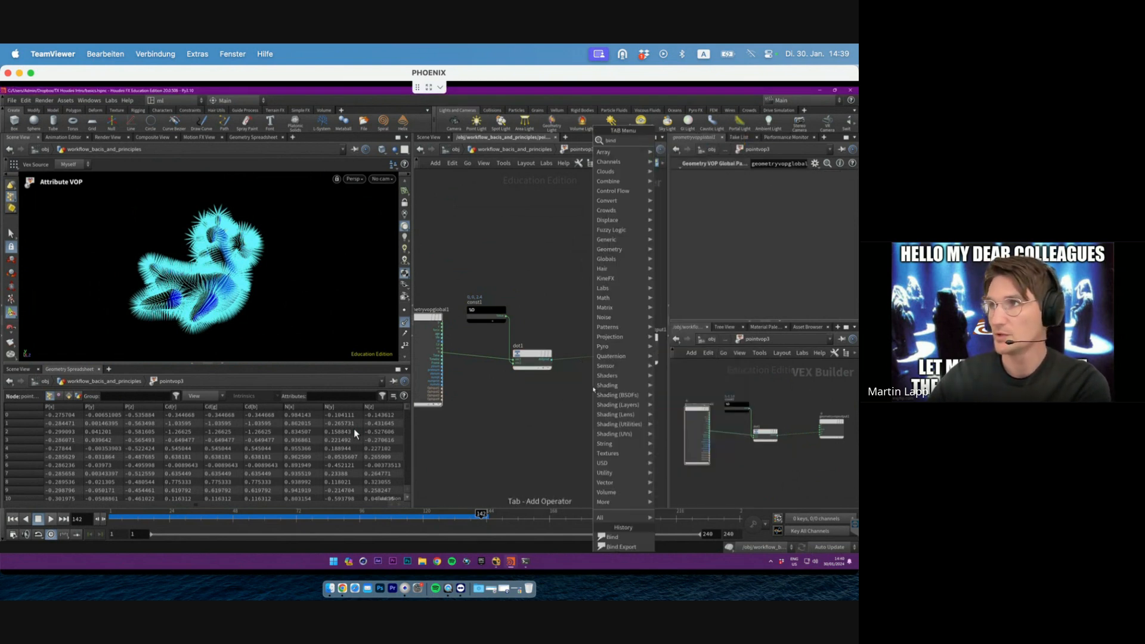
pyautogui.press('Return')
pyautogui.click(594, 389)
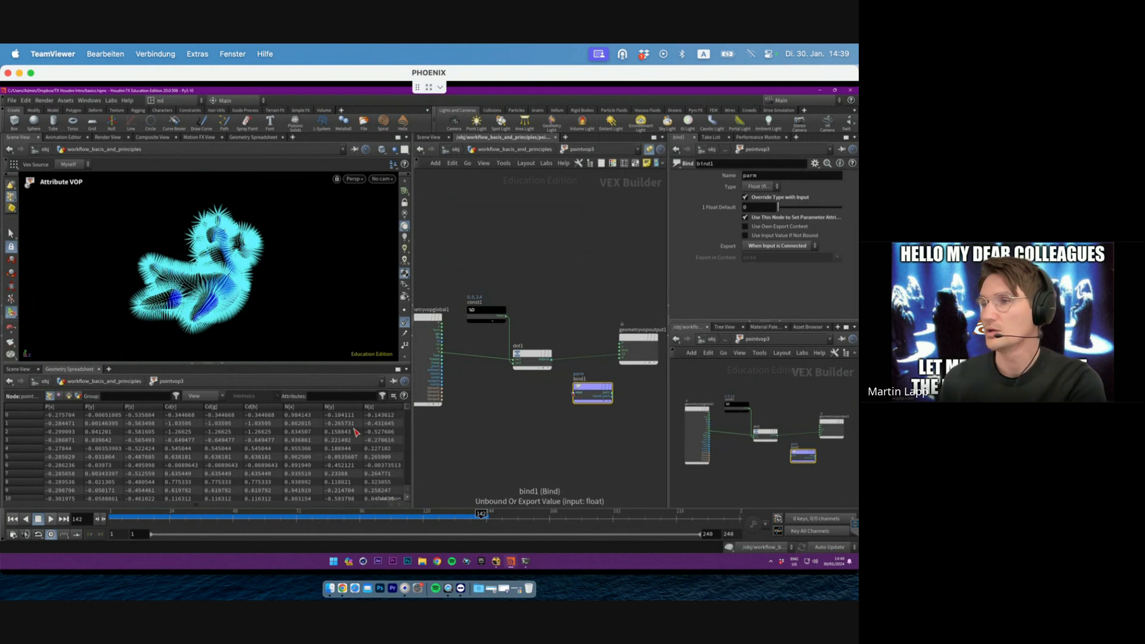
pyautogui.click(574, 393)
pyautogui.click(552, 360)
# Step: Set the Bind node's type to Vector and name its attribute test
pyautogui.click(757, 187)
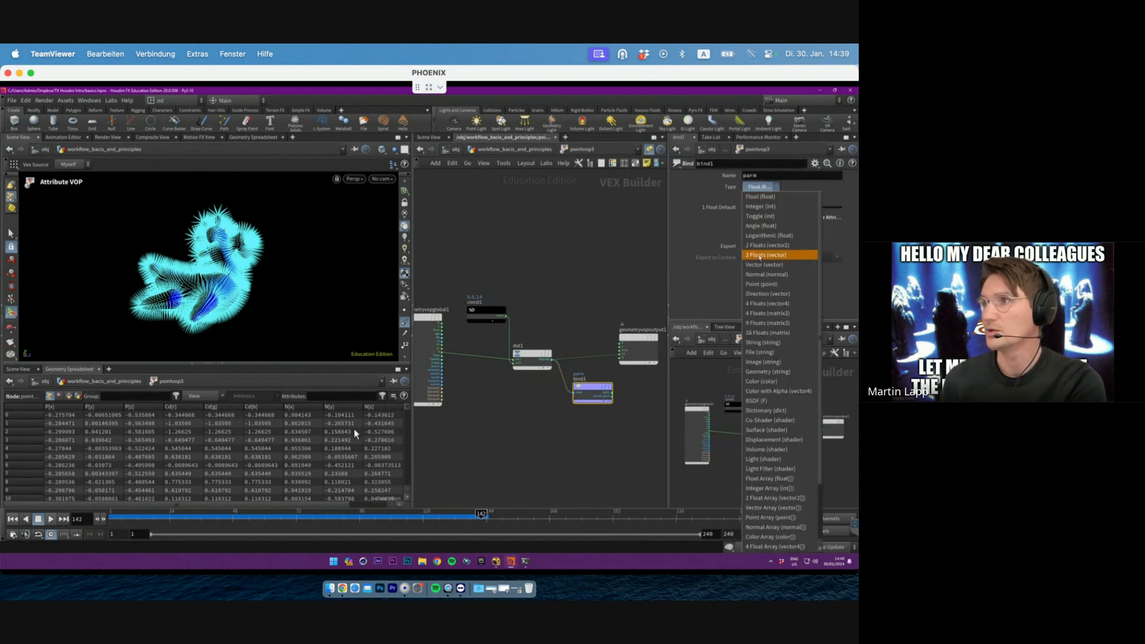
pyautogui.click(775, 269)
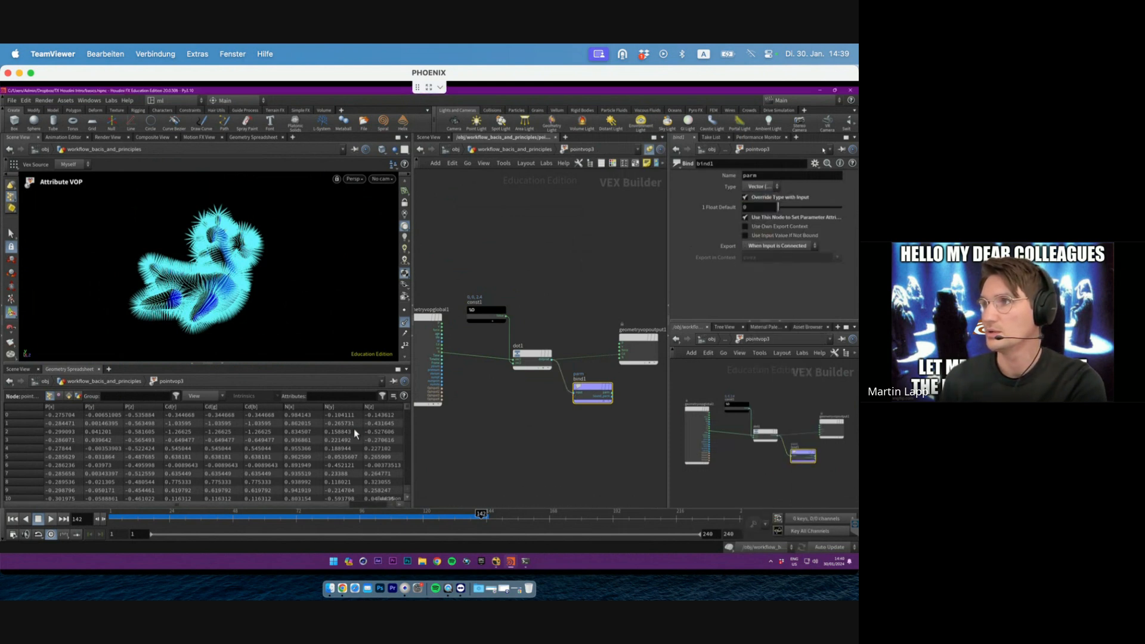
pyautogui.doubleClick(770, 177)
pyautogui.write('test')
pyautogui.press('Return')
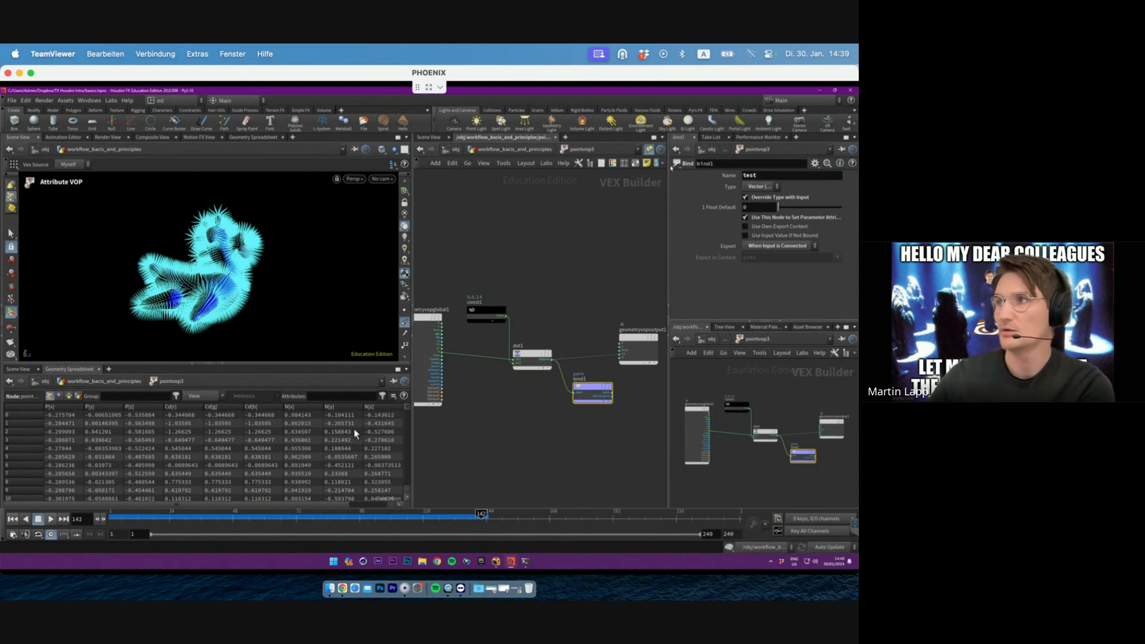
# Step: Return to the geometry network and check pointvop3's node information for the test attribute
pyautogui.click(529, 149)
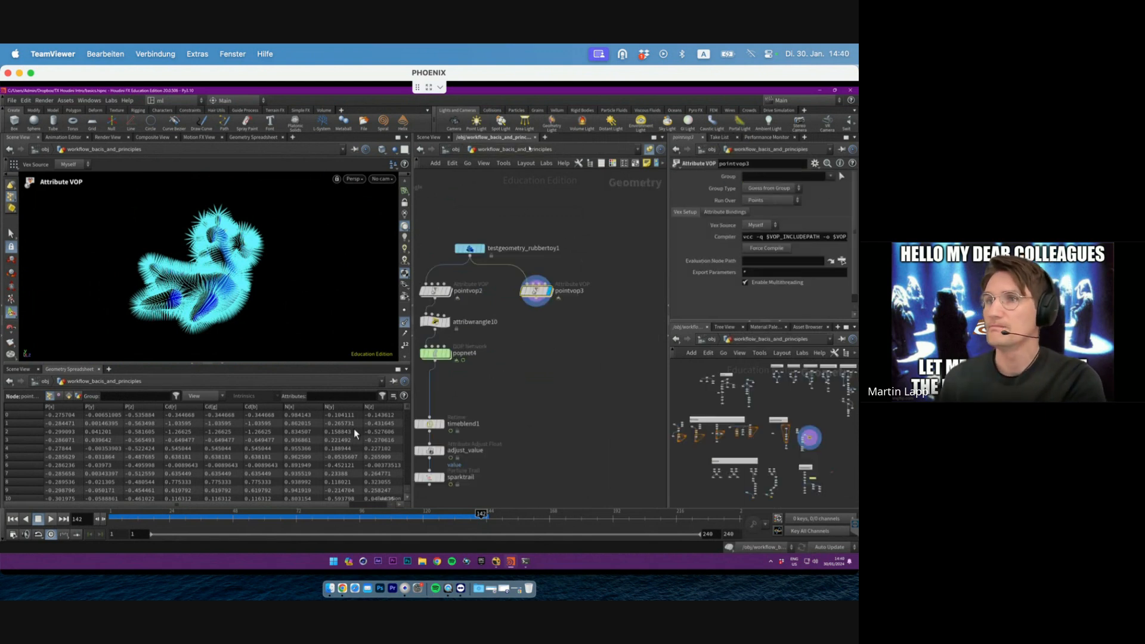
pyautogui.click(520, 306)
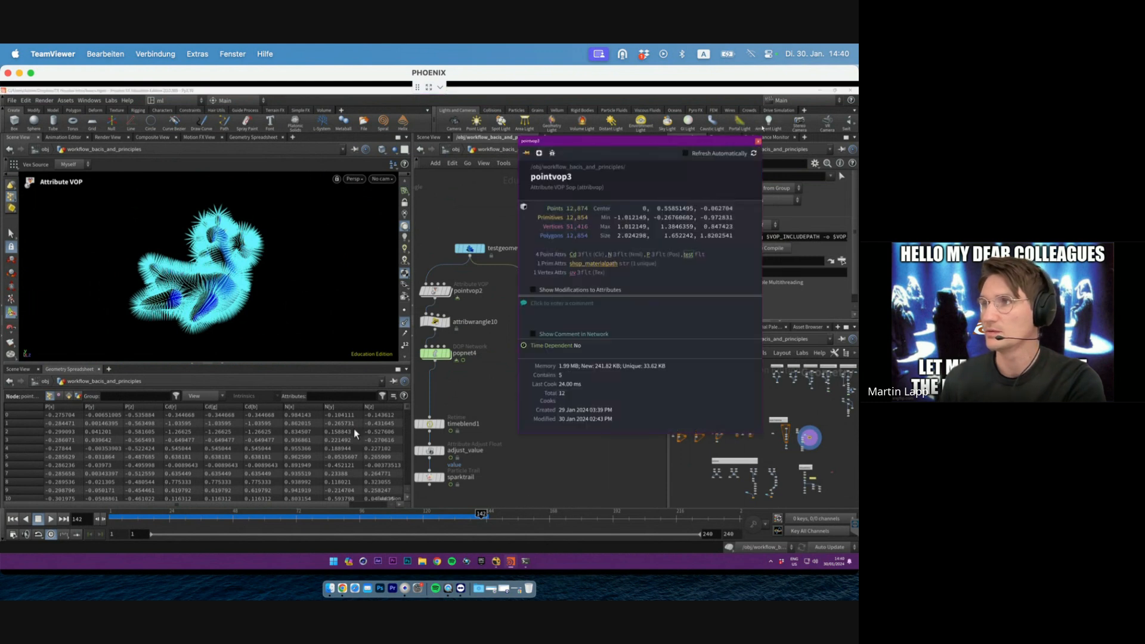
pyautogui.click(759, 142)
# Step: Hide the point normals and switch off the myNormal and up scene visualizers
pyautogui.click(404, 323)
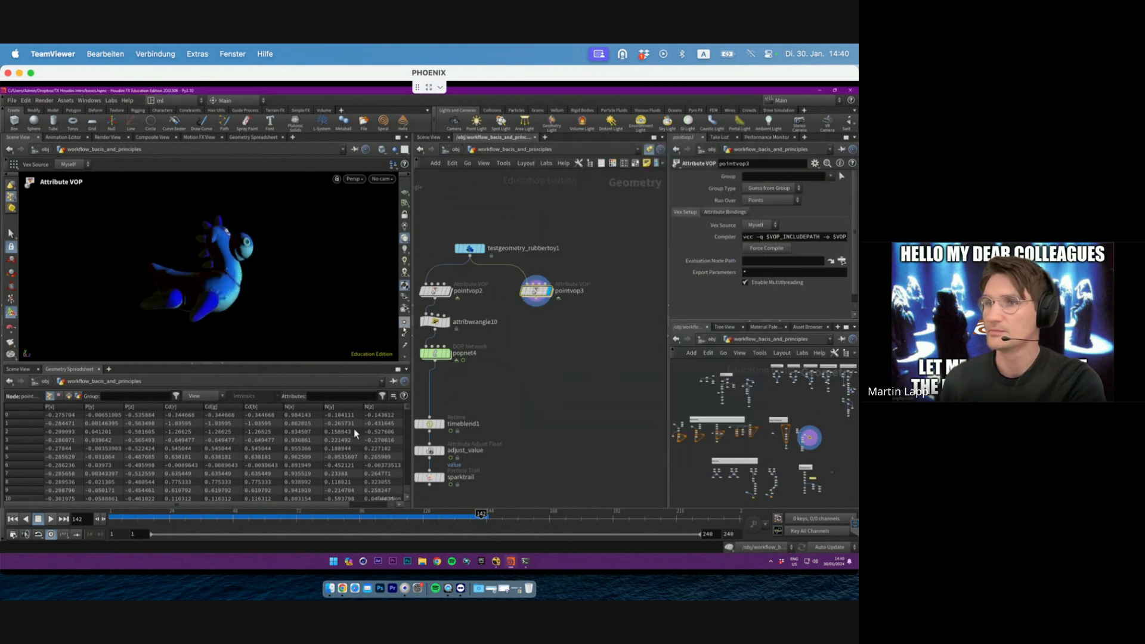
pyautogui.scroll(-5, 405, 330)
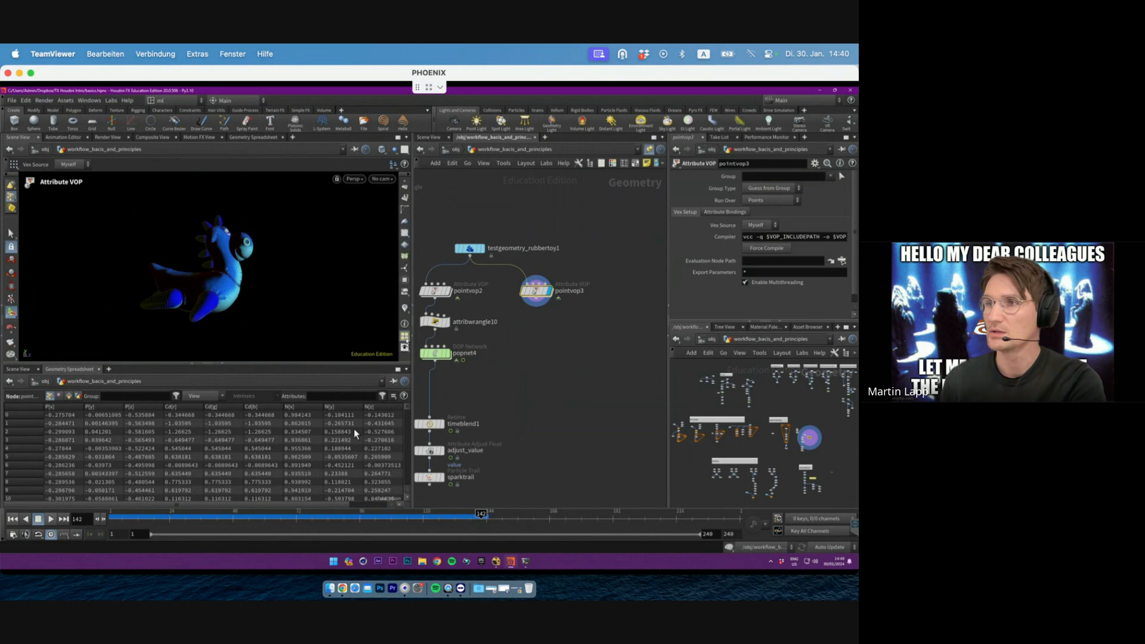
pyautogui.click(404, 308)
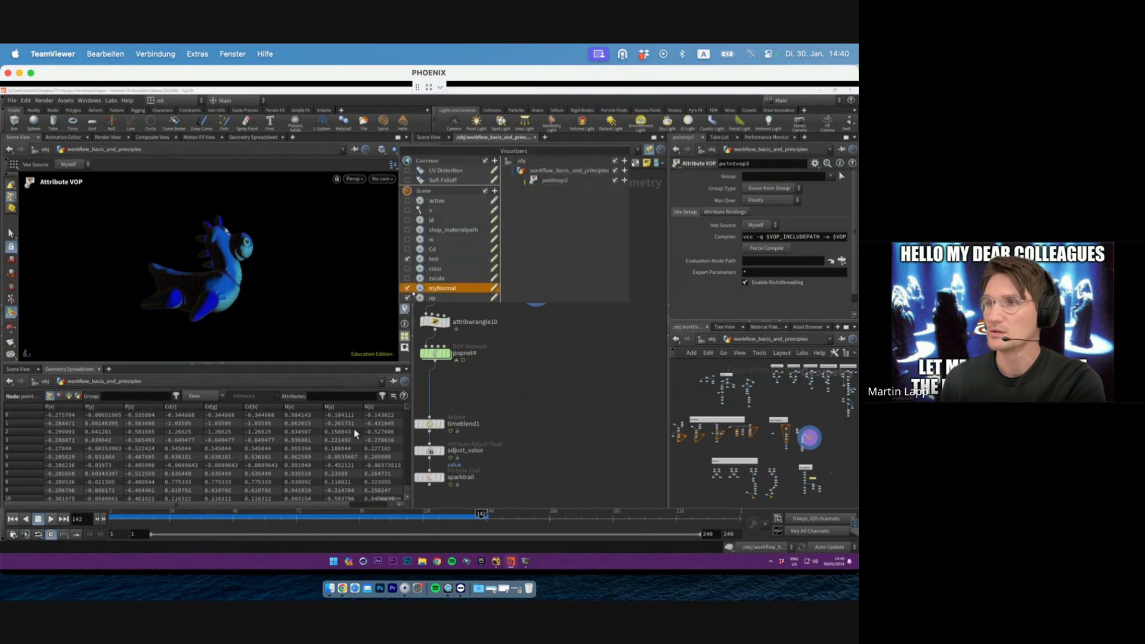
pyautogui.click(408, 298)
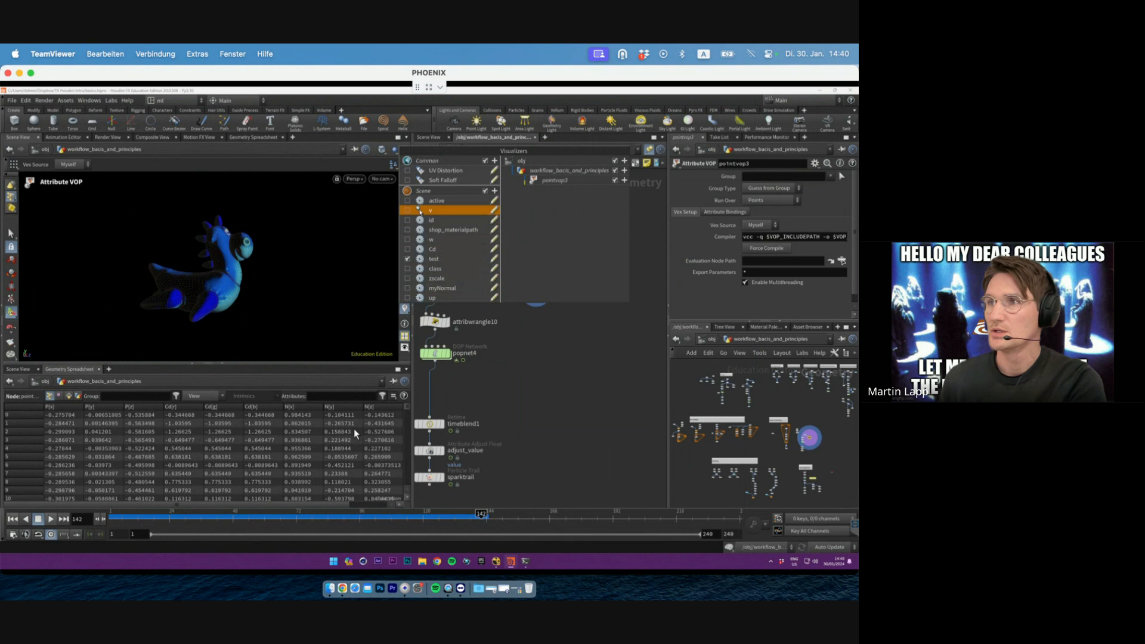
pyautogui.click(552, 367)
# Step: Add a Clean node below pointvop3, connect it to pointvop3's output, and make it the displayed node
pyautogui.moveTo(550, 333); pyautogui.dragTo(545, 349, button='middle')
pyautogui.doubleClick(532, 314)
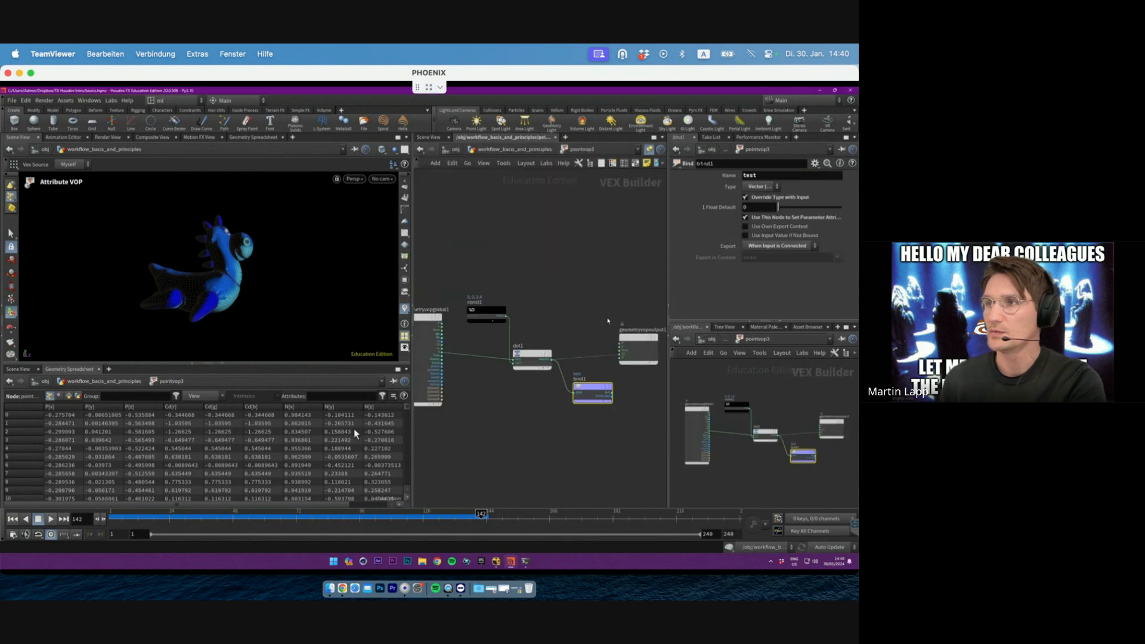
pyautogui.press('u')
pyautogui.press('Tab')
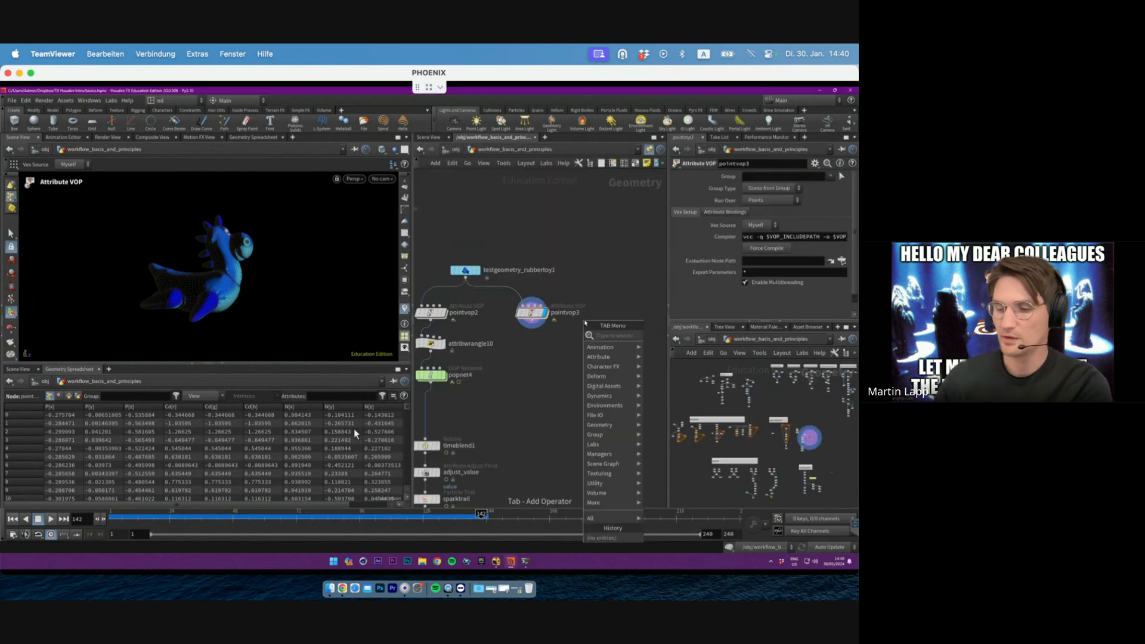
pyautogui.write('cl')
pyautogui.press('Return')
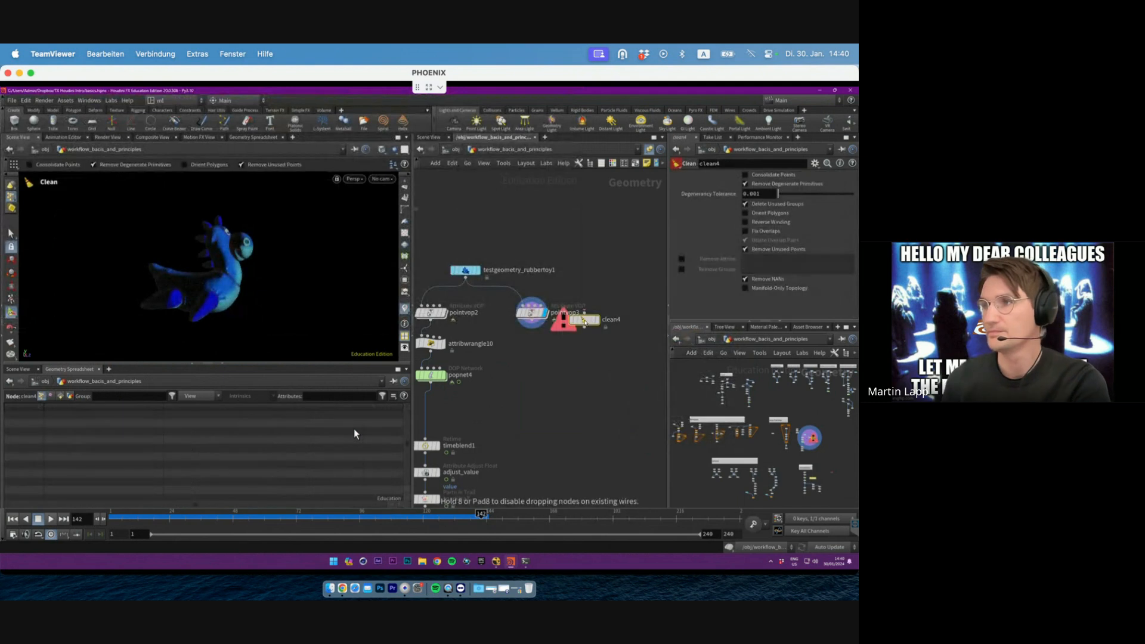
pyautogui.click(541, 351)
pyautogui.click(554, 351)
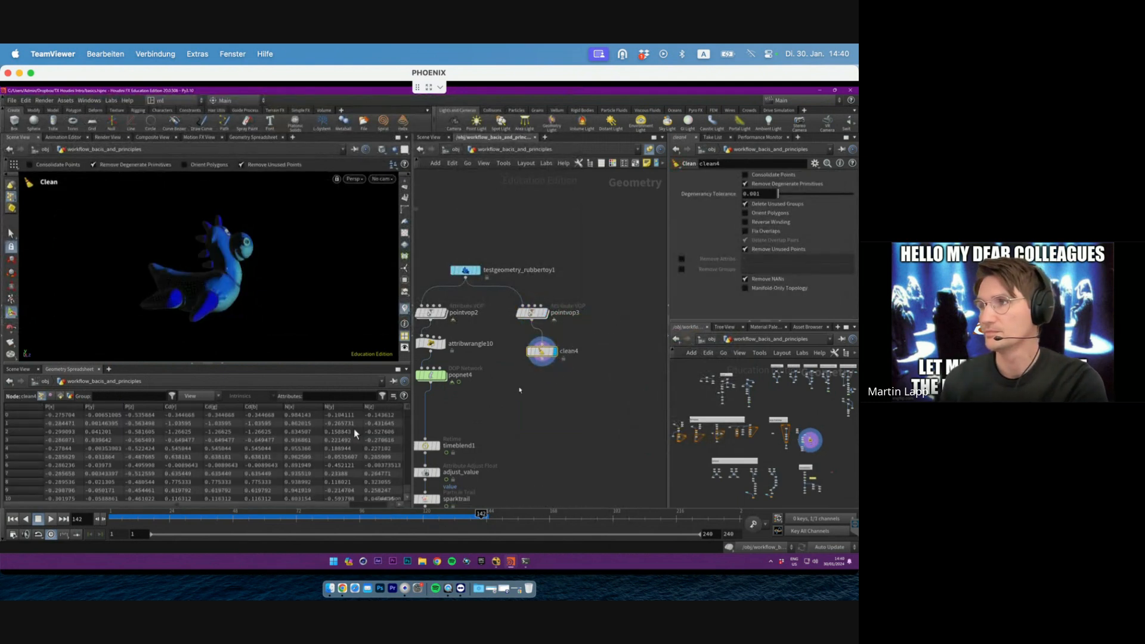
# Step: Set clean4 to remove the Cd attribute and turn off its removal of unused points, NANs and degenerate primitives
pyautogui.click(681, 259)
pyautogui.moveTo(757, 260); pyautogui.dragTo(631, 263)
pyautogui.write('C')
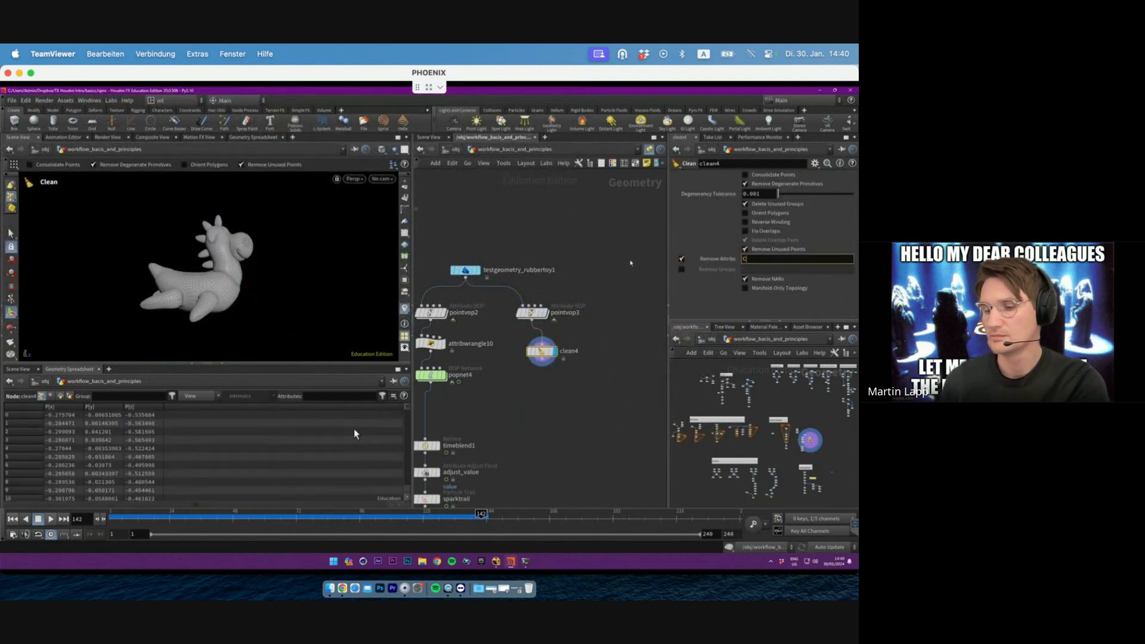
pyautogui.write('d')
pyautogui.press('Return')
pyautogui.click(781, 251)
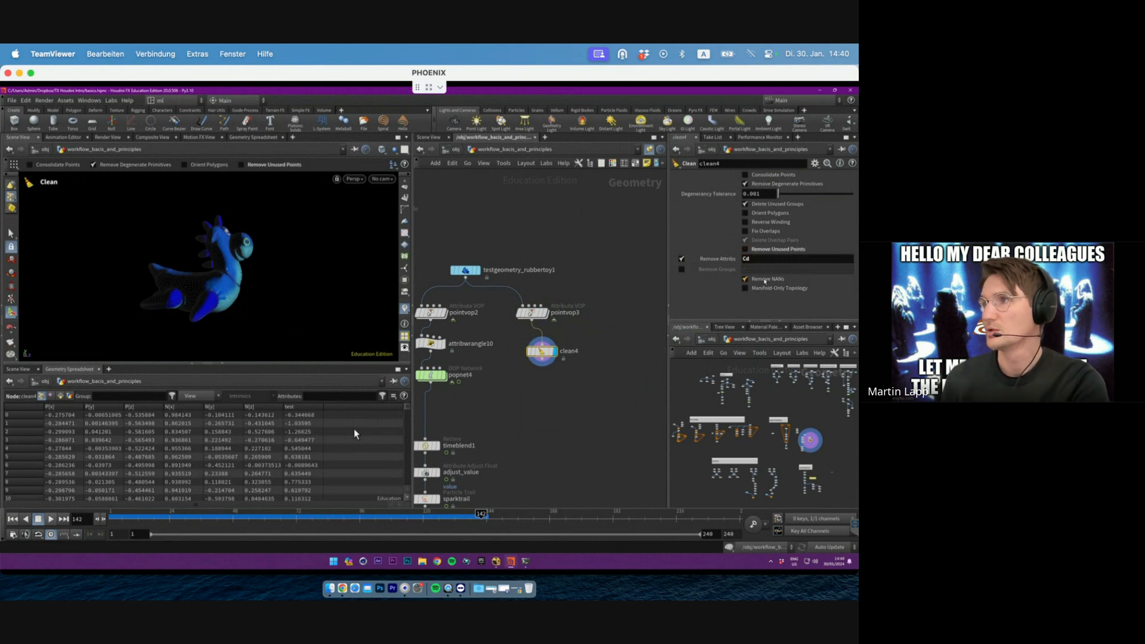
pyautogui.click(765, 280)
pyautogui.click(770, 183)
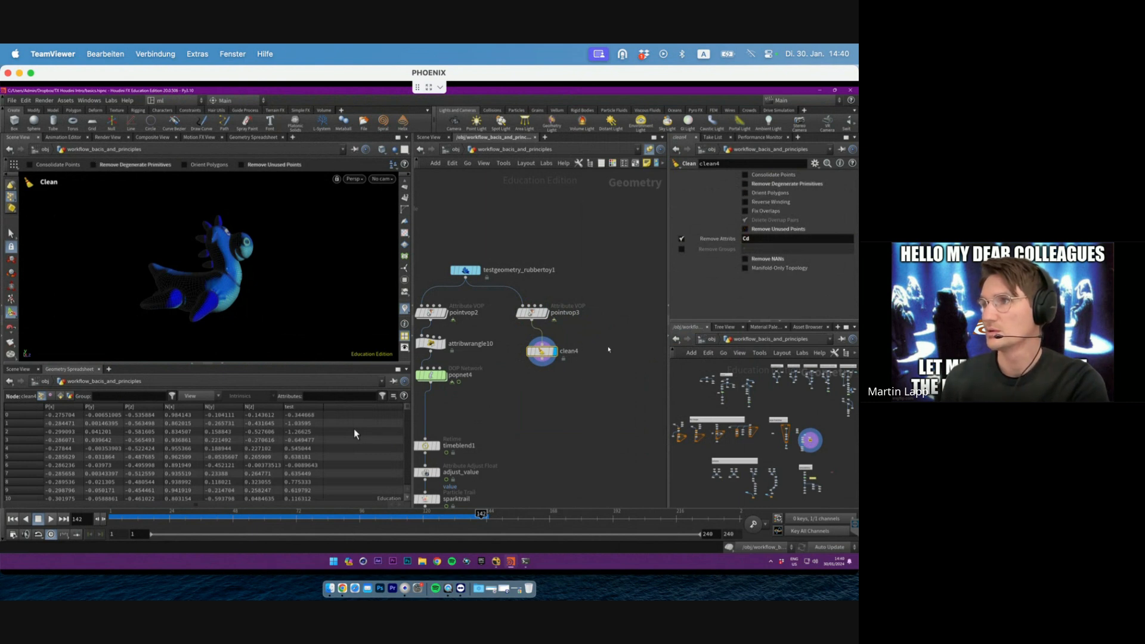
# Step: Open pointvop3, move bind1 slightly farther from dot1, and return to the geometry network
pyautogui.keyDown('alt'); pyautogui.moveTo(295, 289); pyautogui.dragTo(263, 271); pyautogui.keyUp('alt')
pyautogui.doubleClick(531, 312)
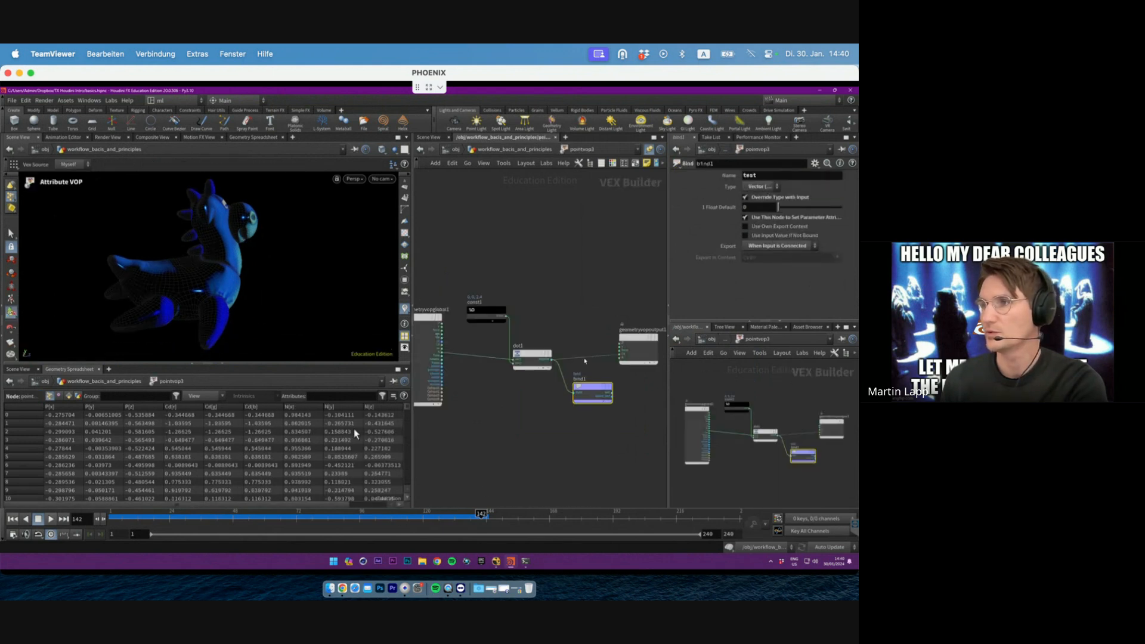
pyautogui.moveTo(590, 392); pyautogui.dragTo(597, 407)
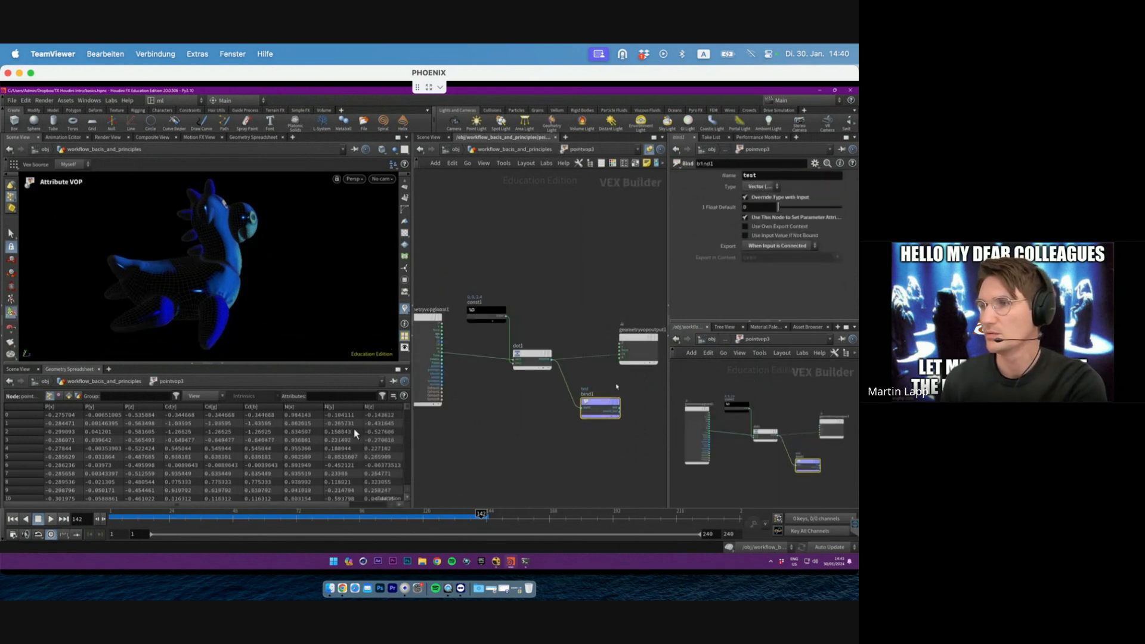
pyautogui.click(525, 150)
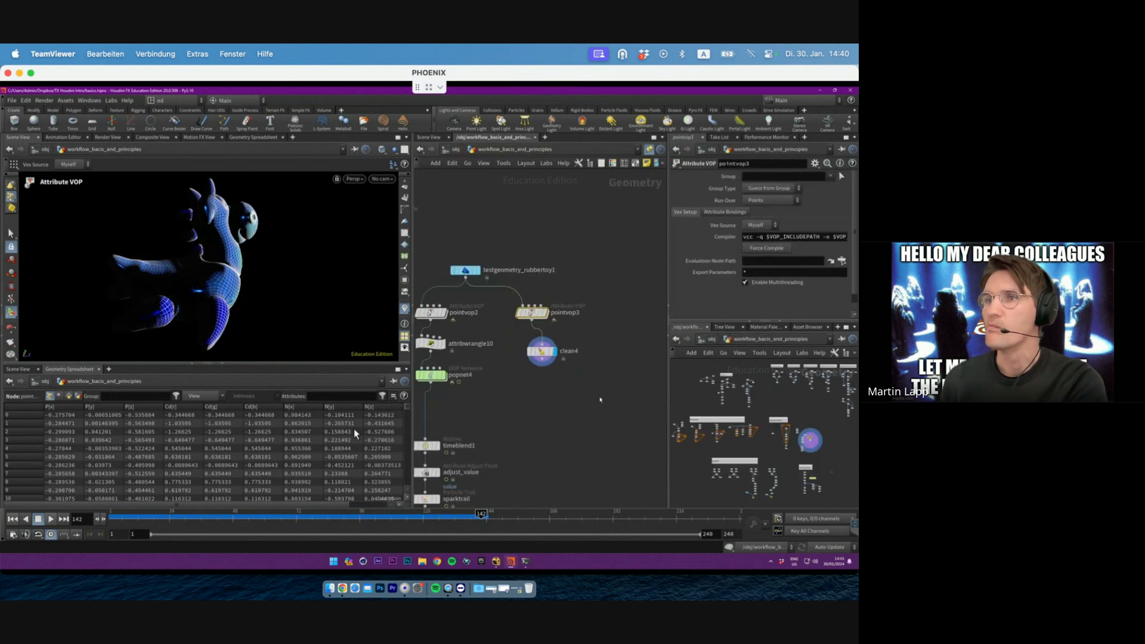
# Step: Open an additional Scene View, frame the rubber toy in it, and hide the other objects
pyautogui.hotkey('ctrl', 't')
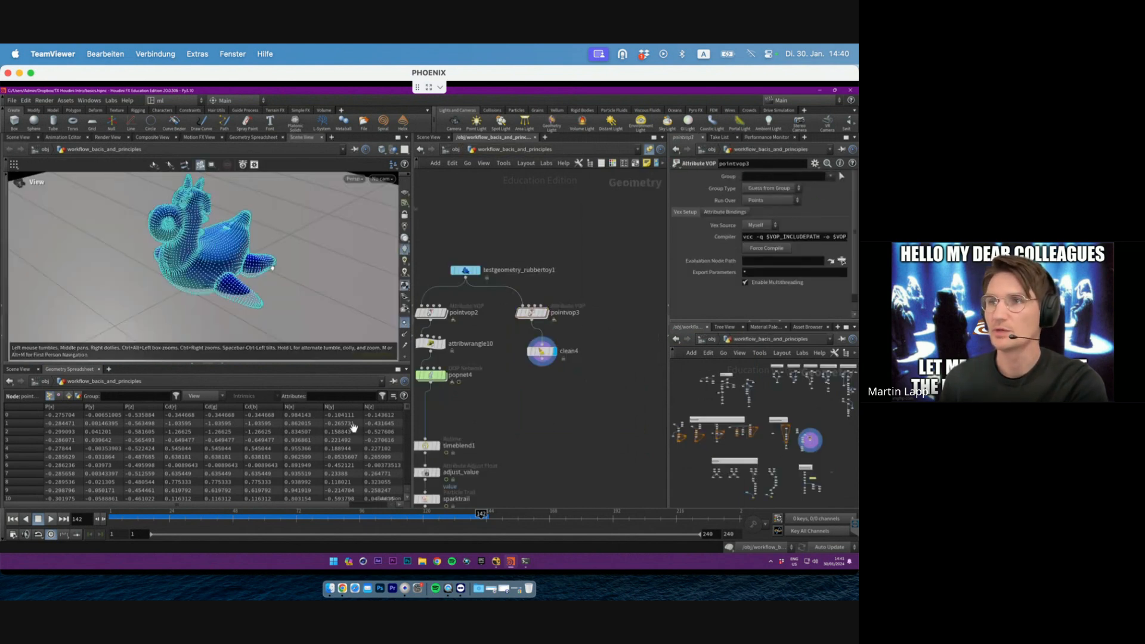
pyautogui.hotkey('space', 'f')
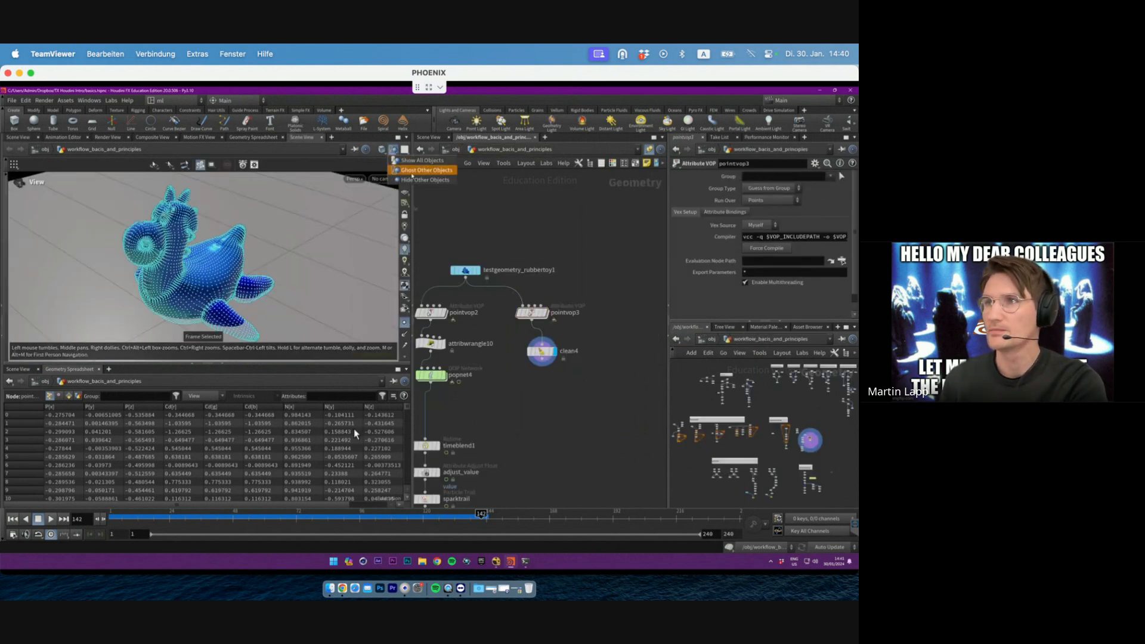
# Step: Extend clean4's list of removed attributes to Cd shop*
pyautogui.click(540, 351)
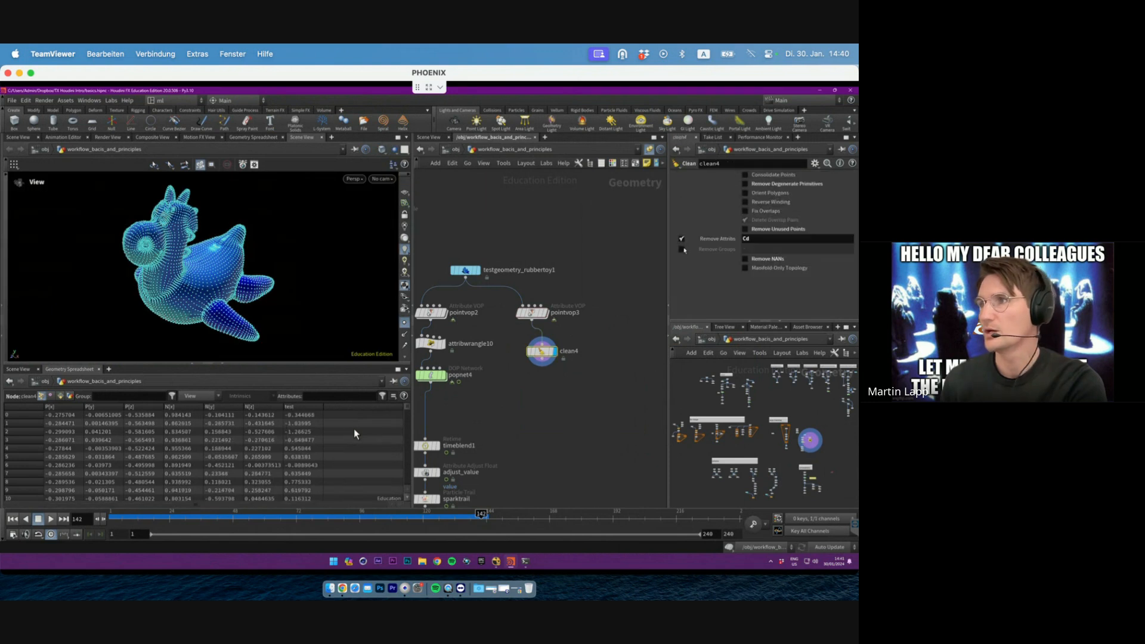
pyautogui.click(756, 238)
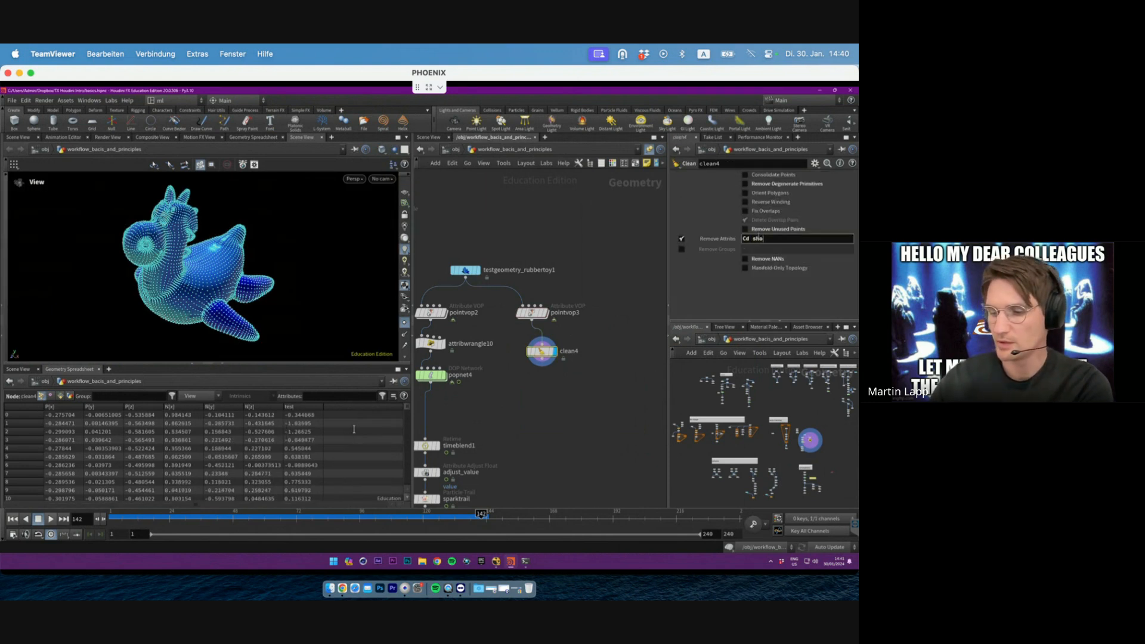
pyautogui.press('Return')
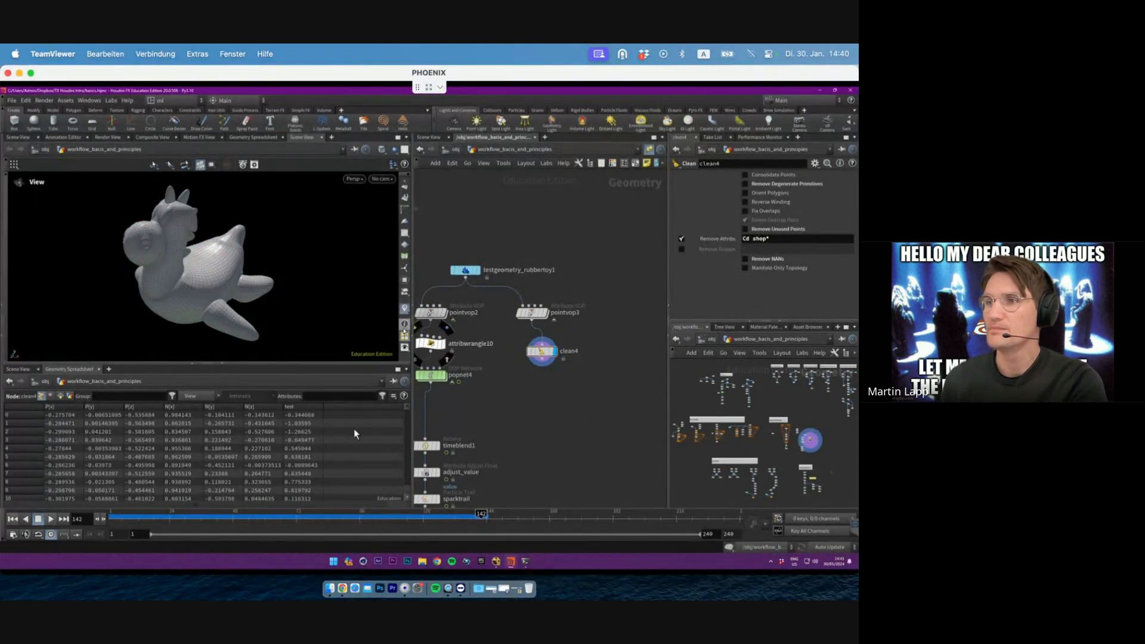
# Step: Activate the test visualizer in the new view, remove the wireframe overlay, and switch the viewport lighting mode
pyautogui.rightClick(405, 308)
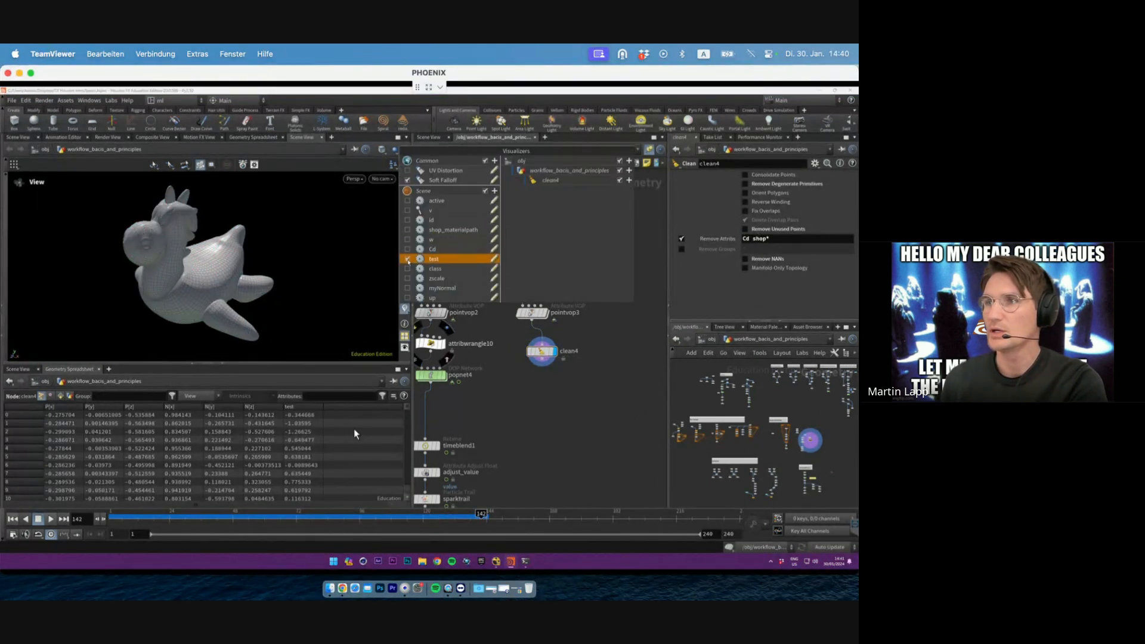
pyautogui.click(191, 248)
pyautogui.moveTo(191, 247)
pyautogui.mouseDown()
pyautogui.moveTo(115, 256)
pyautogui.moveTo(141, 242)
pyautogui.moveTo(242, 266)
pyautogui.mouseUp()
pyautogui.hotkey('shift', 'w')
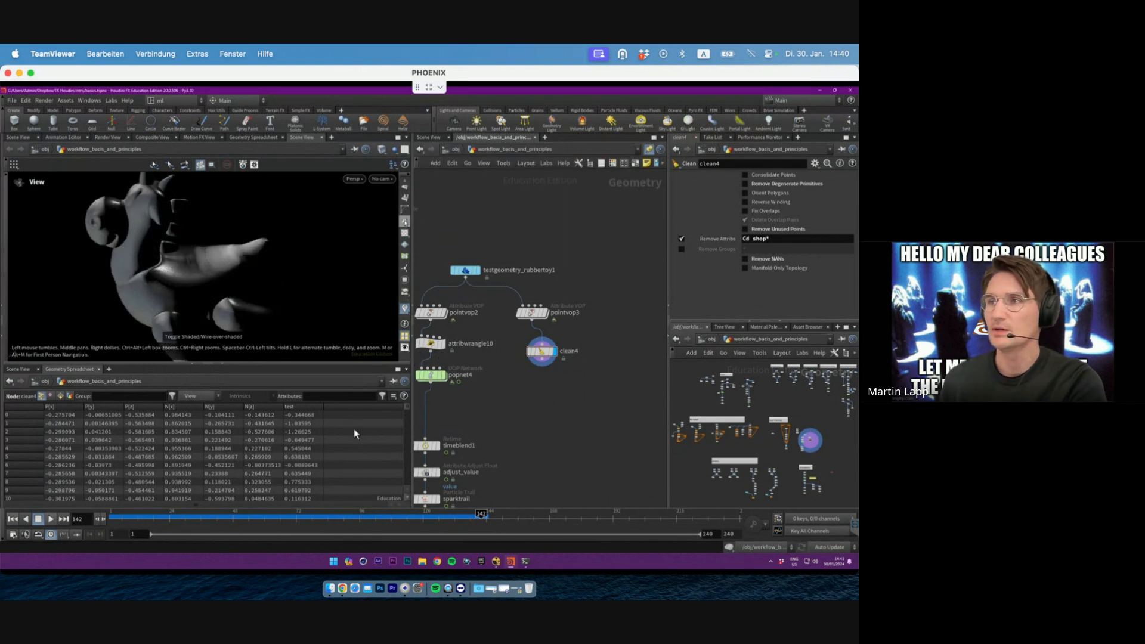
pyautogui.scroll(4, 406, 223)
pyautogui.scroll(1, 406, 199)
pyautogui.click(404, 200)
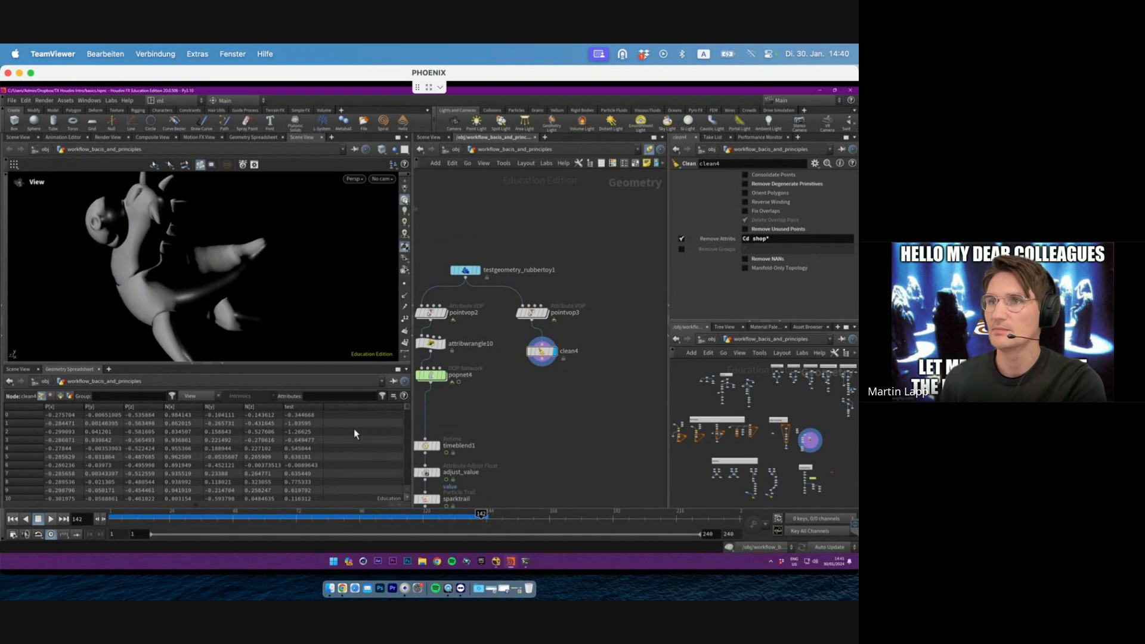
pyautogui.moveTo(187, 256)
pyautogui.mouseDown()
pyautogui.moveTo(364, 233)
pyautogui.moveTo(220, 259)
pyautogui.mouseUp()
# Step: Open pointvop3 and show the parameters of its const1 vector
pyautogui.doubleClick(533, 312)
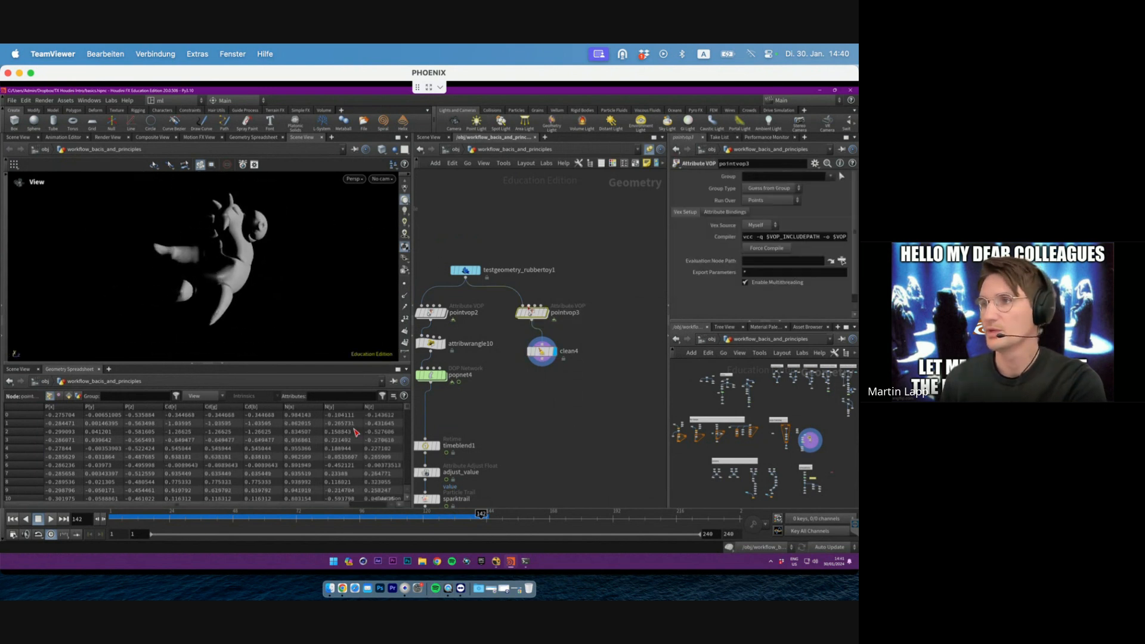
pyautogui.click(486, 312)
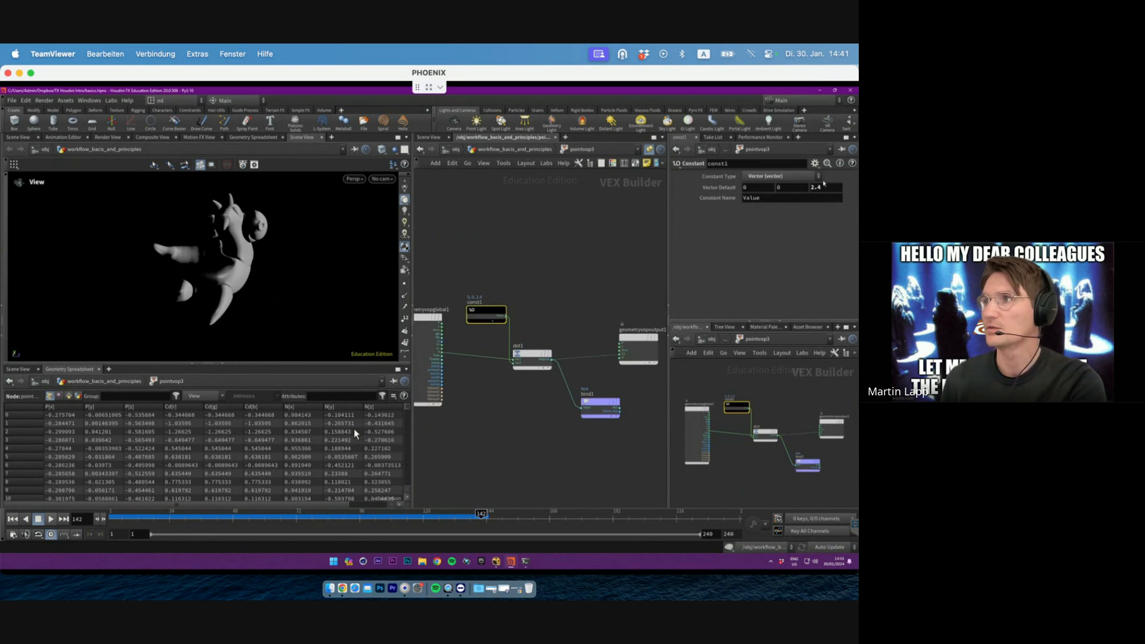
# Step: Try -0.1 as the Y component of const1's Vector Default and reset it to 0
pyautogui.moveTo(786, 188)
pyautogui.mouseDown(button='middle')
pyautogui.moveTo(675, 189)
pyautogui.moveTo(784, 191)
pyautogui.mouseUp(button='middle')
pyautogui.moveTo(795, 190); pyautogui.dragTo(767, 189)
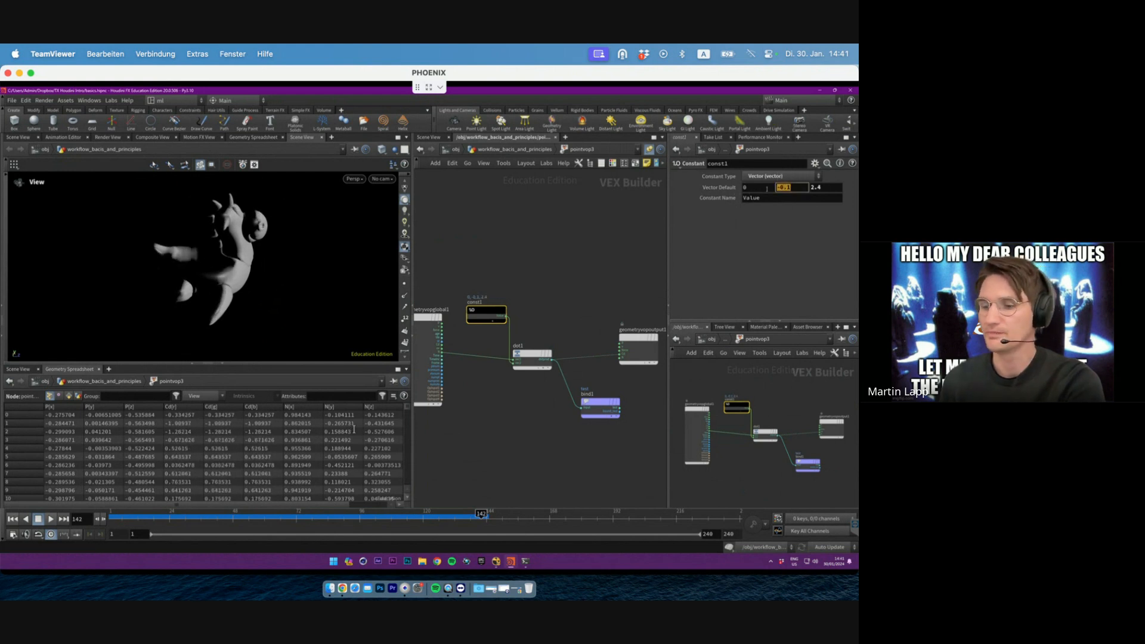
pyautogui.press('Return')
# Step: Display the point normals and examine up close how they relate to the toy's bright and dark areas
pyautogui.scroll(-4, 297, 272)
pyautogui.moveTo(293, 273); pyautogui.dragTo(244, 279)
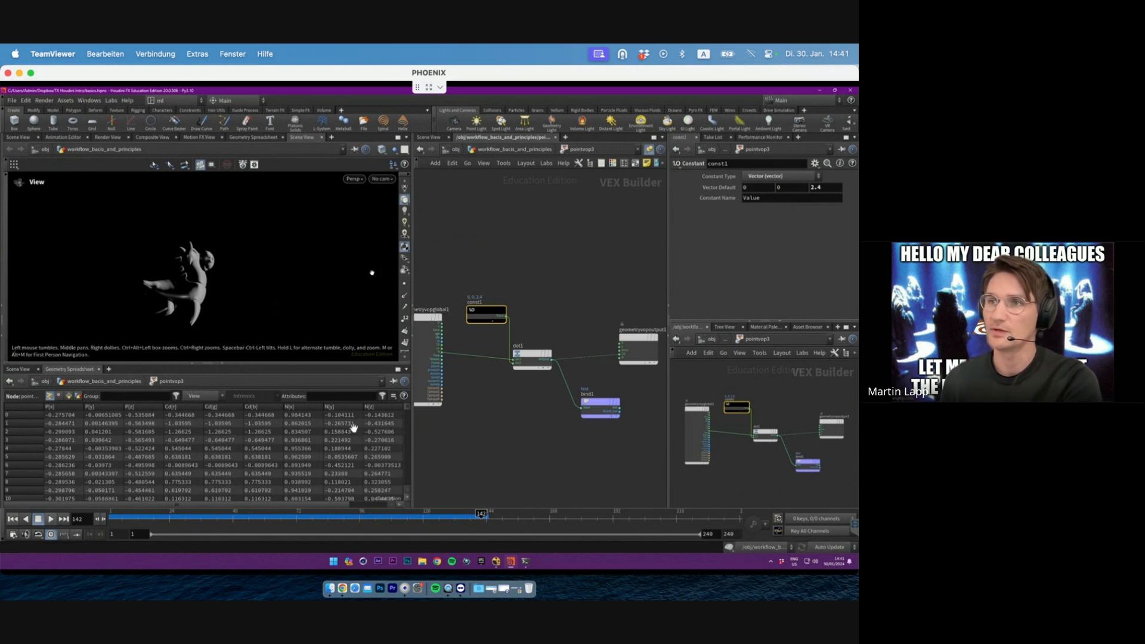
pyautogui.scroll(5, 293, 264)
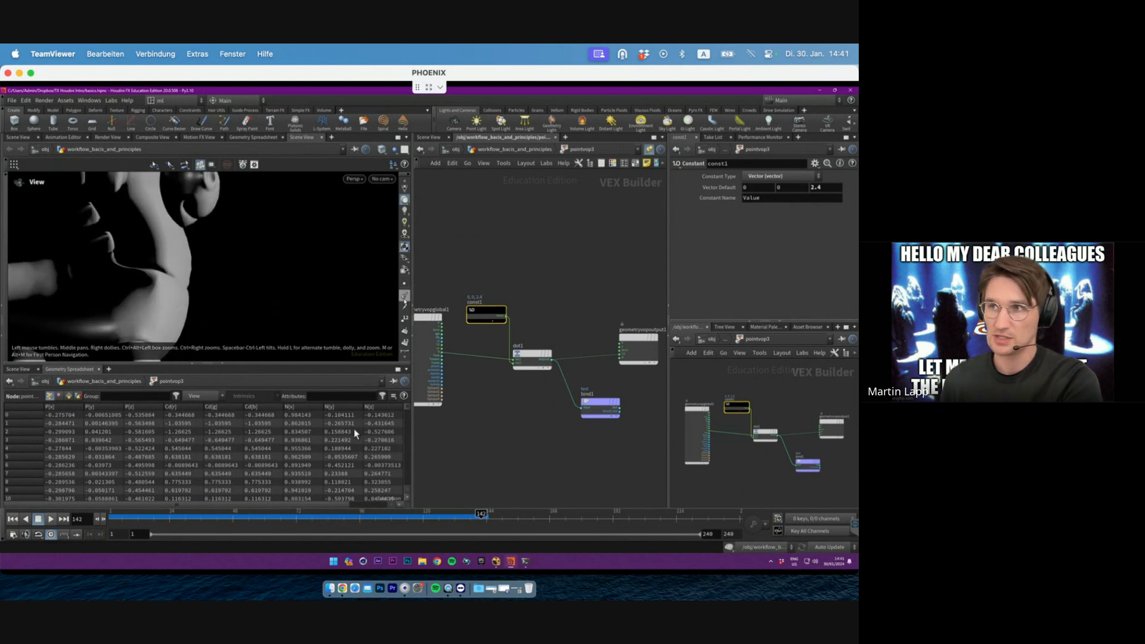
pyautogui.click(408, 299)
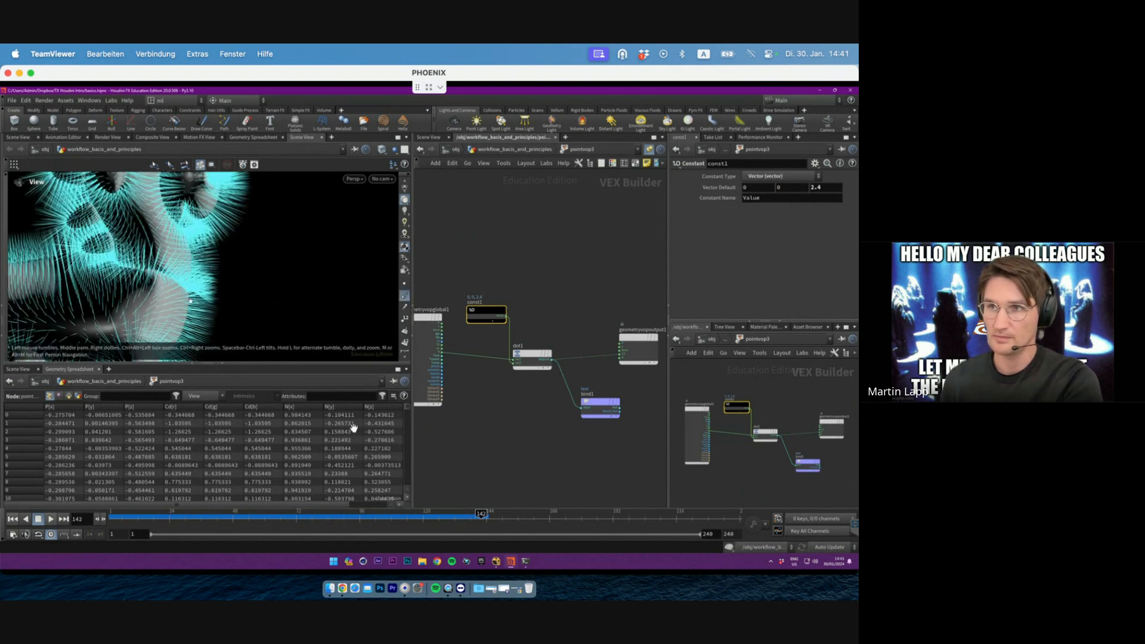
pyautogui.keyDown('alt'); pyautogui.moveTo(167, 301); pyautogui.dragTo(189, 304); pyautogui.keyUp('alt')
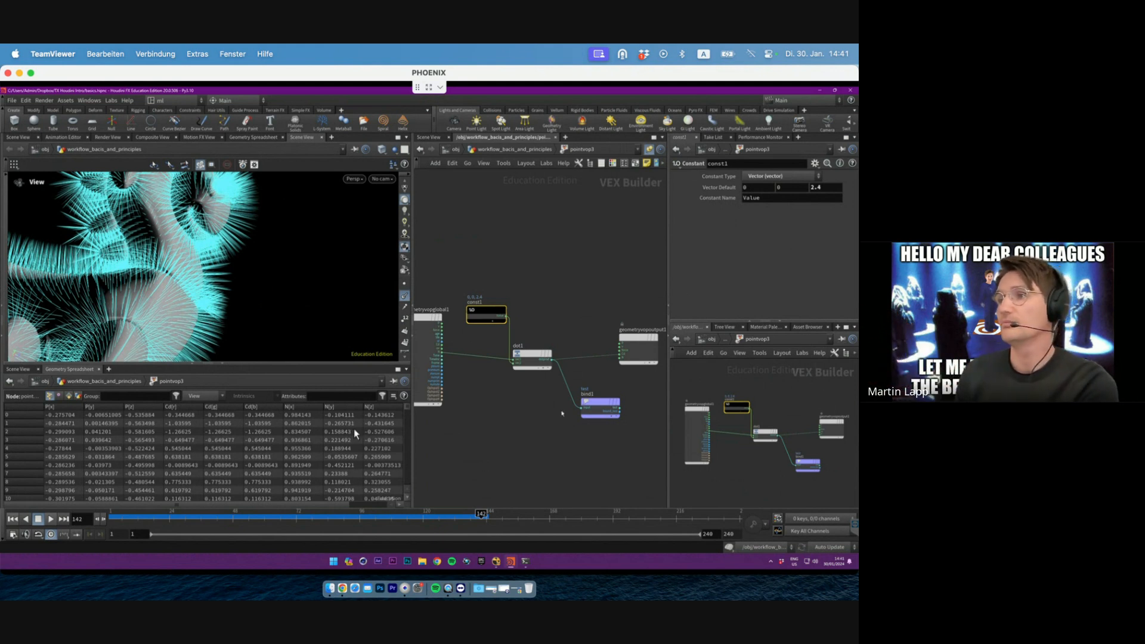
# Step: Move const1 and dot1 slightly farther apart in the pointvop3 network
pyautogui.moveTo(504, 308); pyautogui.dragTo(495, 298)
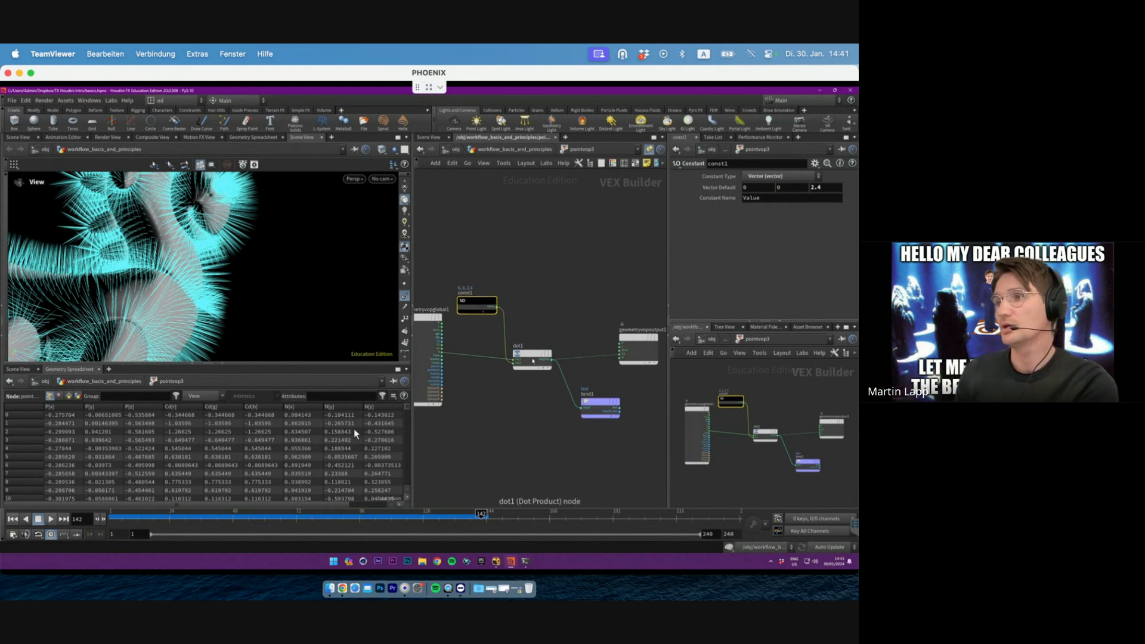
pyautogui.moveTo(532, 360); pyautogui.dragTo(542, 359)
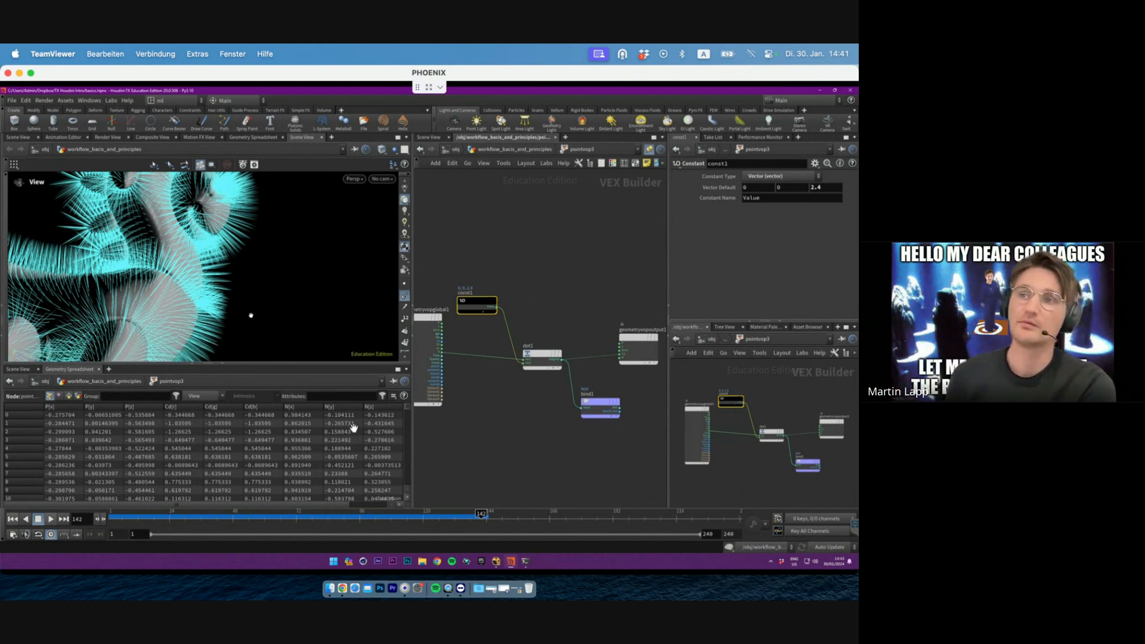
# Step: Hide the point normals and examine the toy's dot-product shading from several angles and distances
pyautogui.moveTo(170, 293); pyautogui.dragTo(239, 285, button='right')
pyautogui.moveTo(238, 285)
pyautogui.mouseDown()
pyautogui.moveTo(311, 278)
pyautogui.moveTo(207, 271)
pyautogui.moveTo(222, 273)
pyautogui.mouseUp()
pyautogui.click(405, 297)
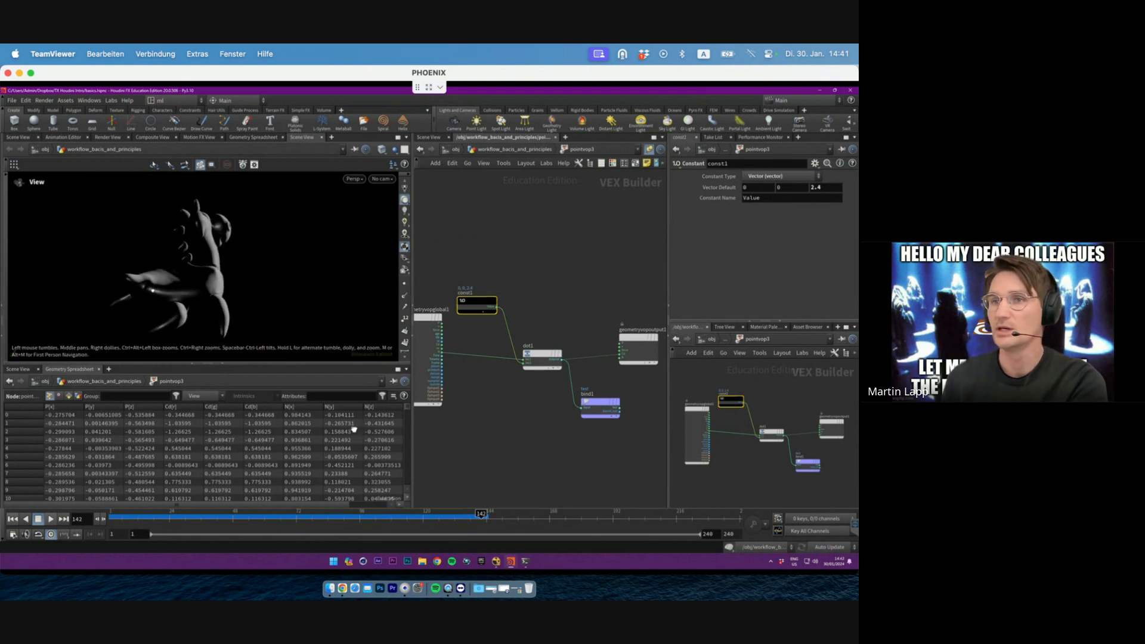
pyautogui.moveTo(222, 273); pyautogui.dragTo(224, 275, button='right')
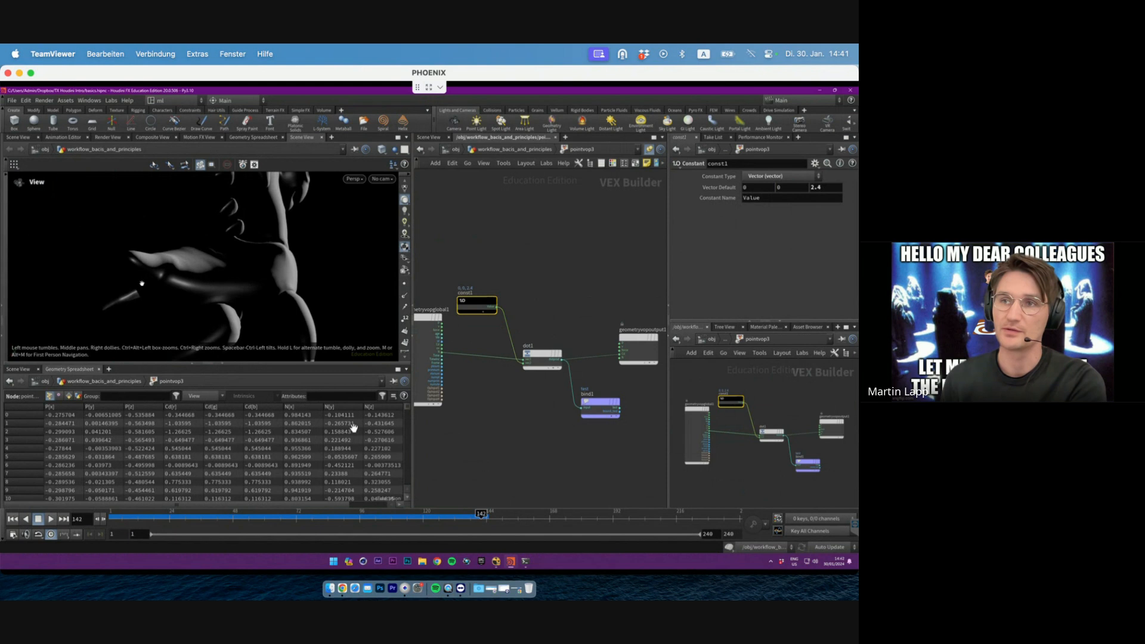
pyautogui.moveTo(142, 283); pyautogui.dragTo(142, 284)
pyautogui.moveTo(127, 286); pyautogui.dragTo(20, 289, button='right')
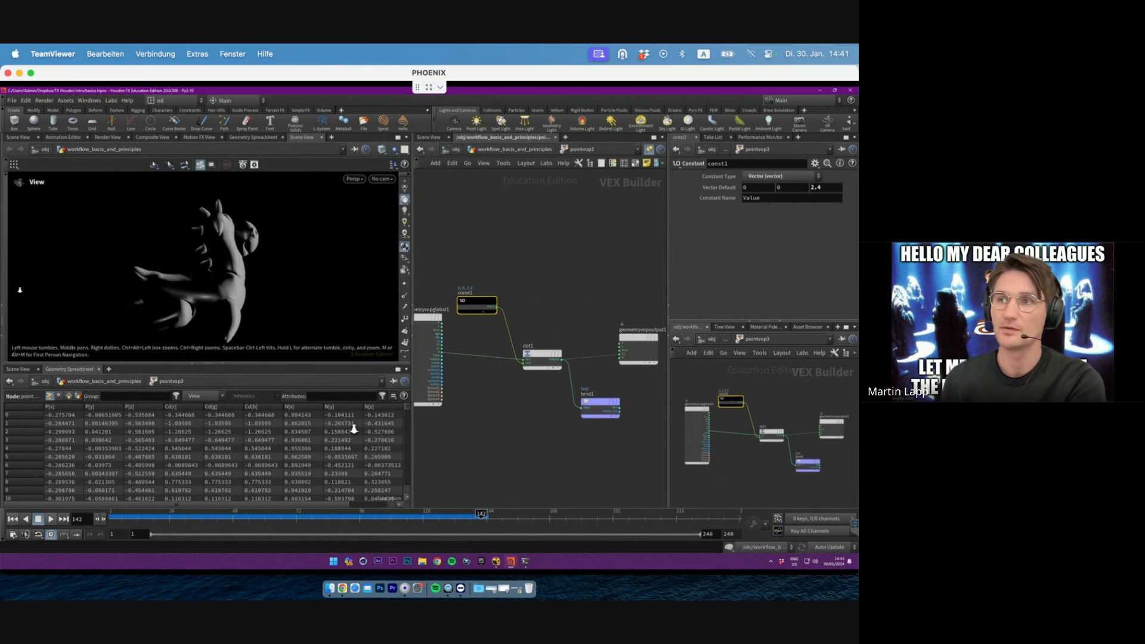
pyautogui.moveTo(135, 292)
pyautogui.mouseDown()
pyautogui.moveTo(170, 297)
pyautogui.moveTo(136, 297)
pyautogui.moveTo(156, 298)
pyautogui.mouseUp()
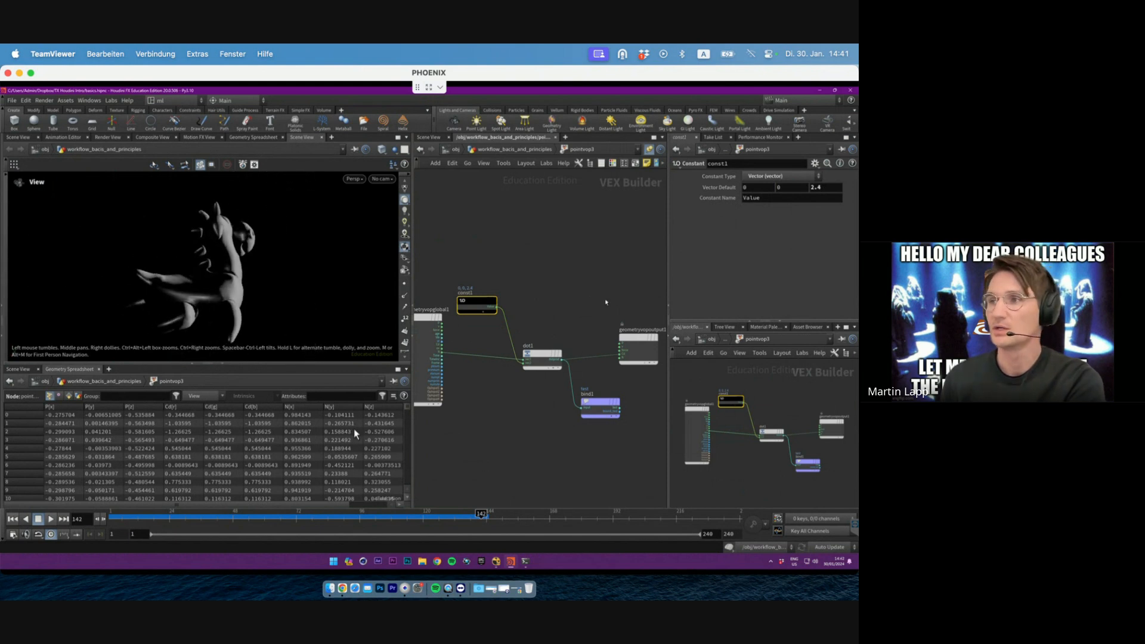
# Step: Set const1's Vector Default to 0, 3.9, 0 and examine the toy's shading from several angles
pyautogui.moveTo(834, 192); pyautogui.dragTo(701, 184)
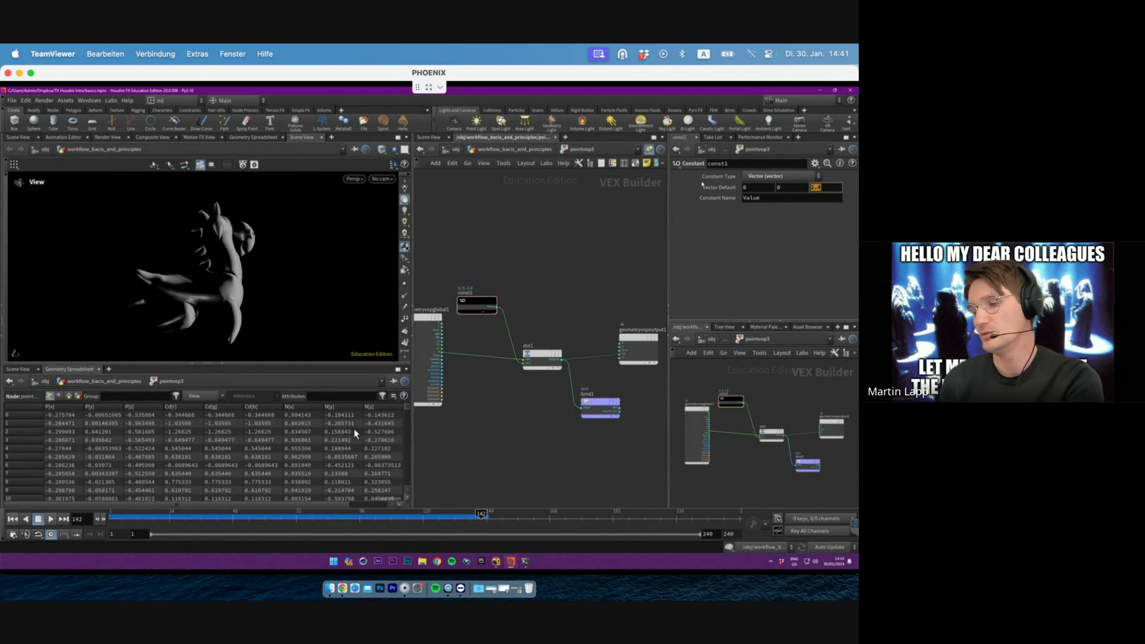
pyautogui.write('0')
pyautogui.press('Return')
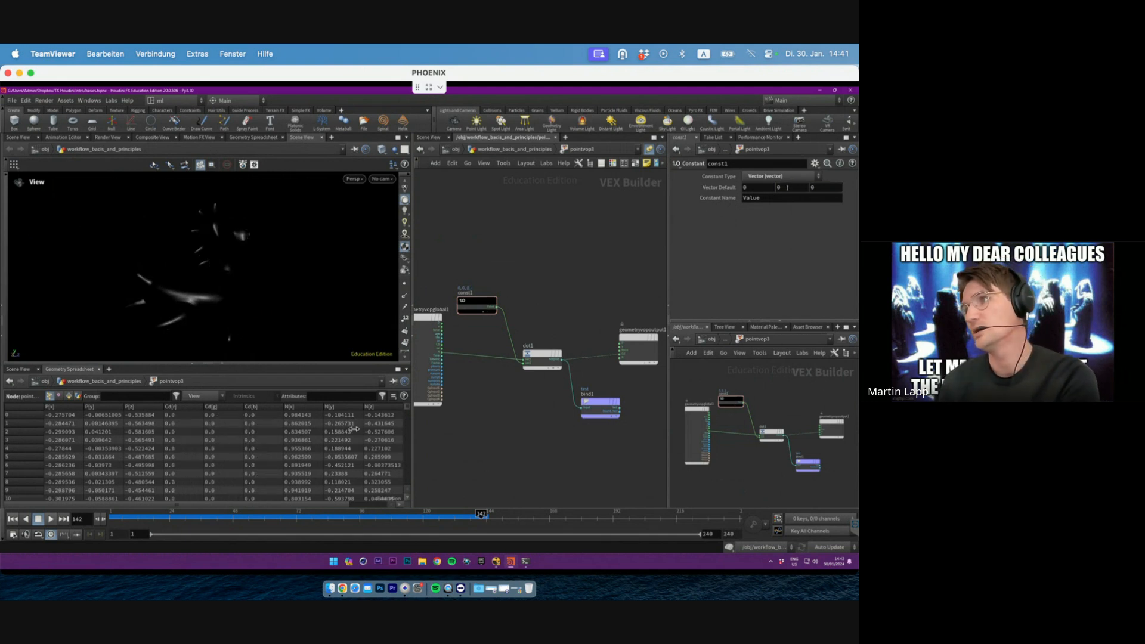
pyautogui.moveTo(787, 187); pyautogui.dragTo(838, 184, button='middle')
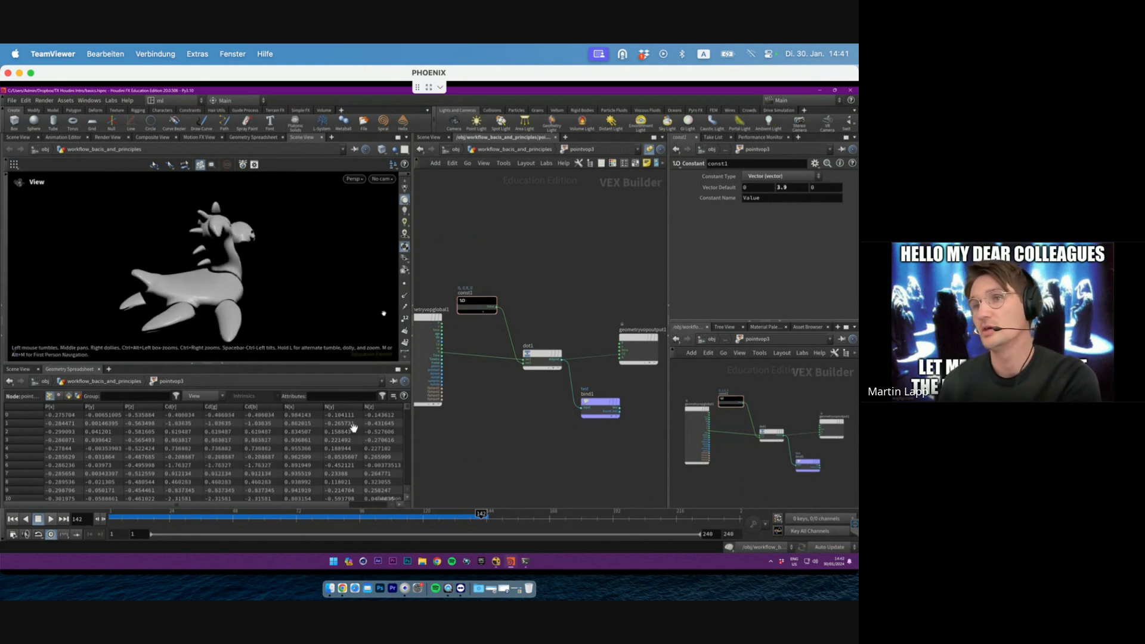
pyautogui.moveTo(263, 272); pyautogui.dragTo(139, 308)
pyautogui.moveTo(213, 276); pyautogui.dragTo(139, 247)
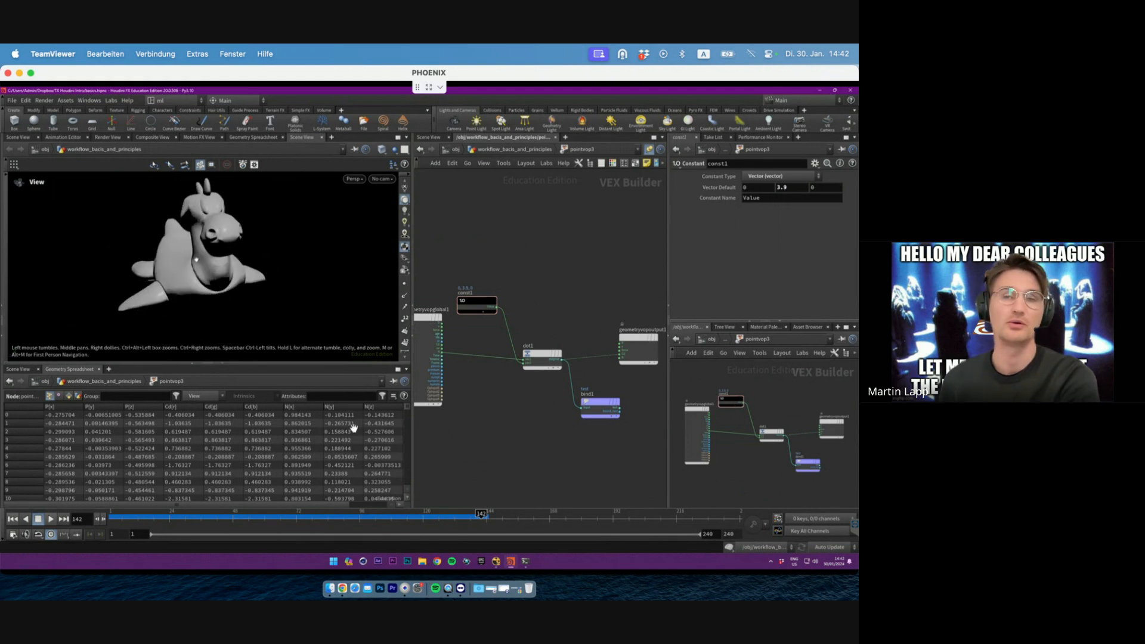
pyautogui.moveTo(198, 269); pyautogui.dragTo(287, 236)
# Step: Return to the workflow_bacis_and_principles network and straighten clean4 under pointvop3 and the attribute wrangle and popnet4 under pointvop2
pyautogui.click(514, 150)
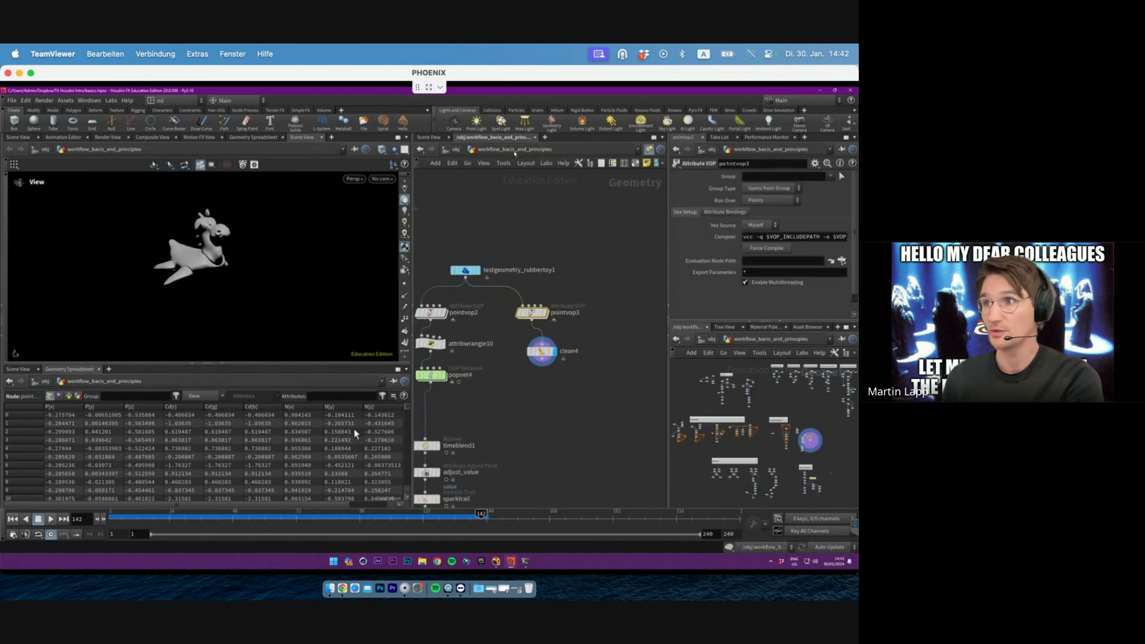
pyautogui.click(541, 351)
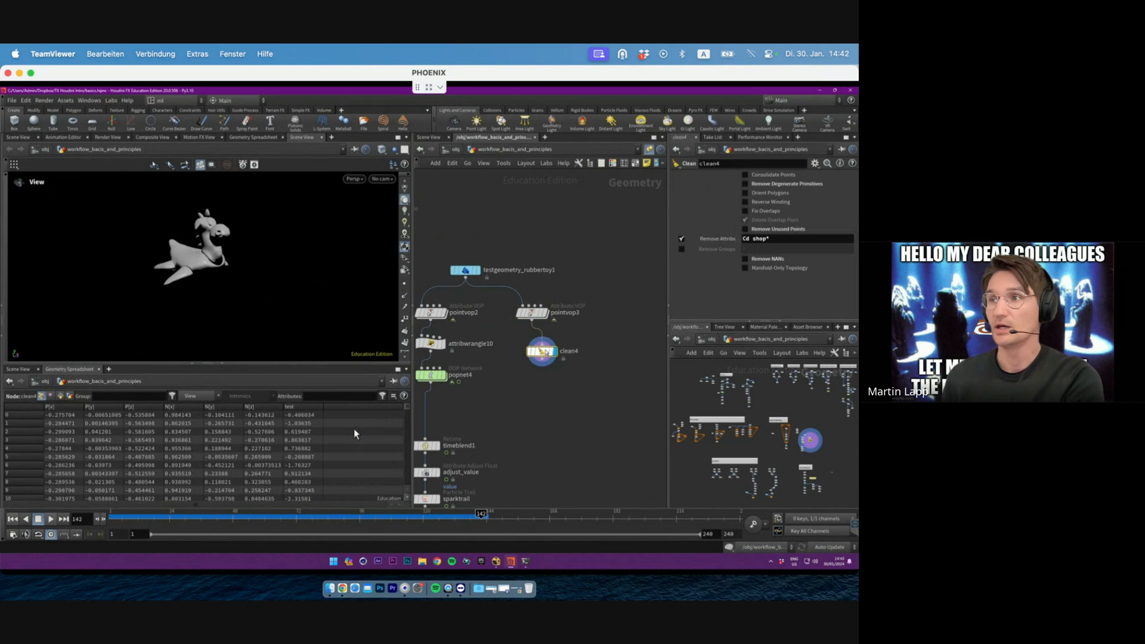
pyautogui.moveTo(546, 352); pyautogui.dragTo(432, 377)
pyautogui.moveTo(258, 270); pyautogui.dragTo(211, 271, button='right')
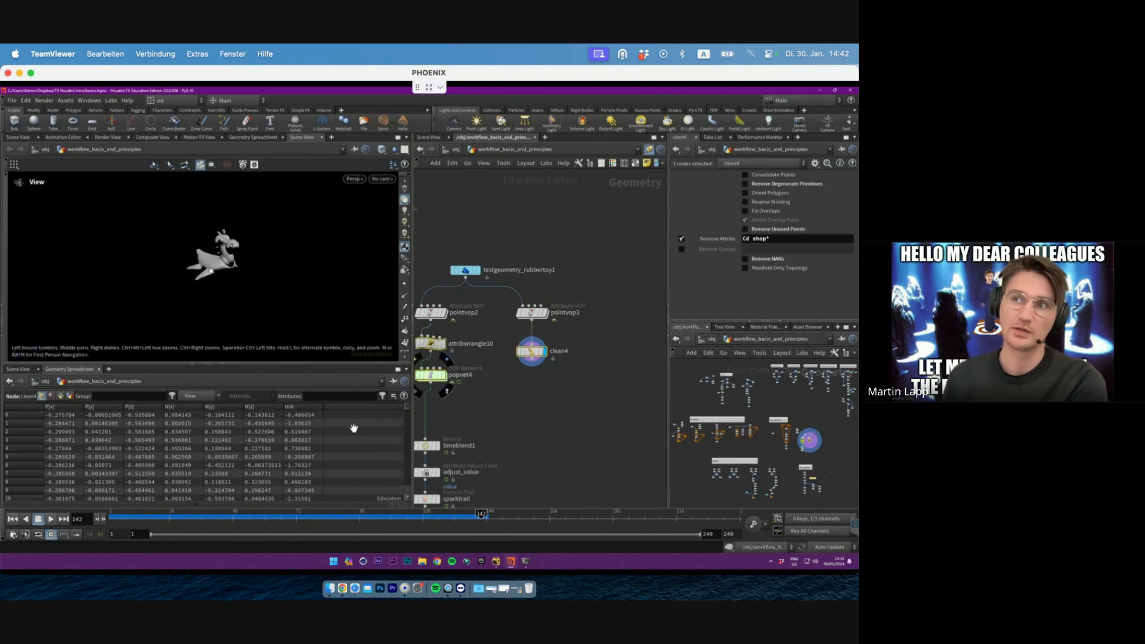
pyautogui.moveTo(211, 270); pyautogui.dragTo(350, 314)
pyautogui.scroll(-3, 550, 415)
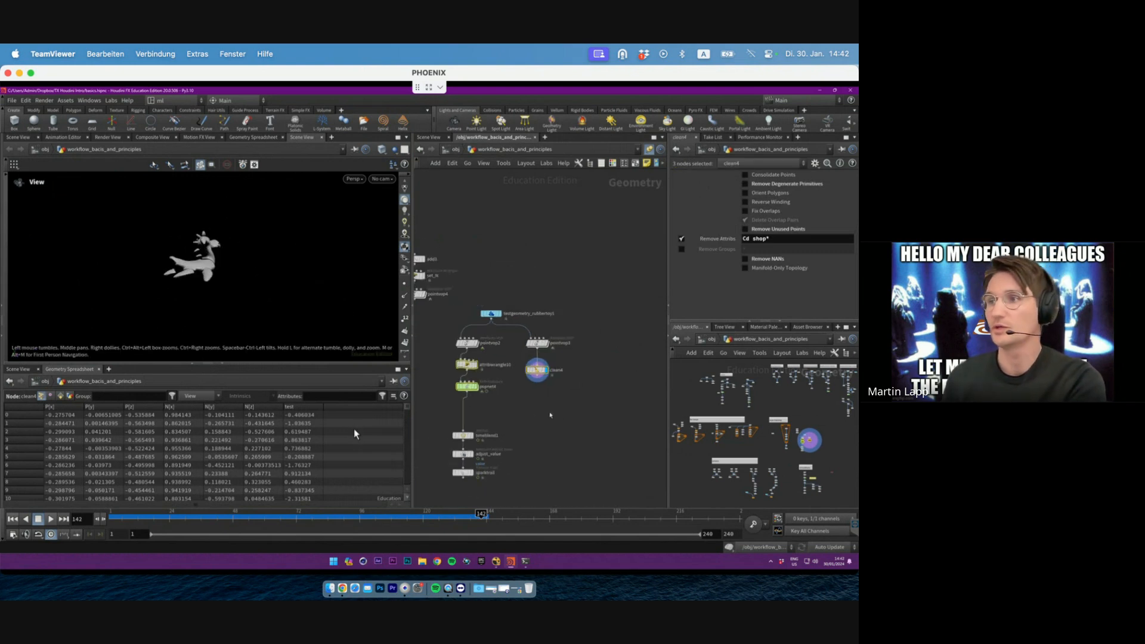
# Step: Move timeblend1, adjust_value and sparktrail up close beneath popnet4, clear the selection and save the scene
pyautogui.moveTo(550, 415); pyautogui.dragTo(563, 380, button='middle')
pyautogui.moveTo(544, 385); pyautogui.dragTo(455, 443)
pyautogui.moveTo(475, 401); pyautogui.dragTo(478, 374)
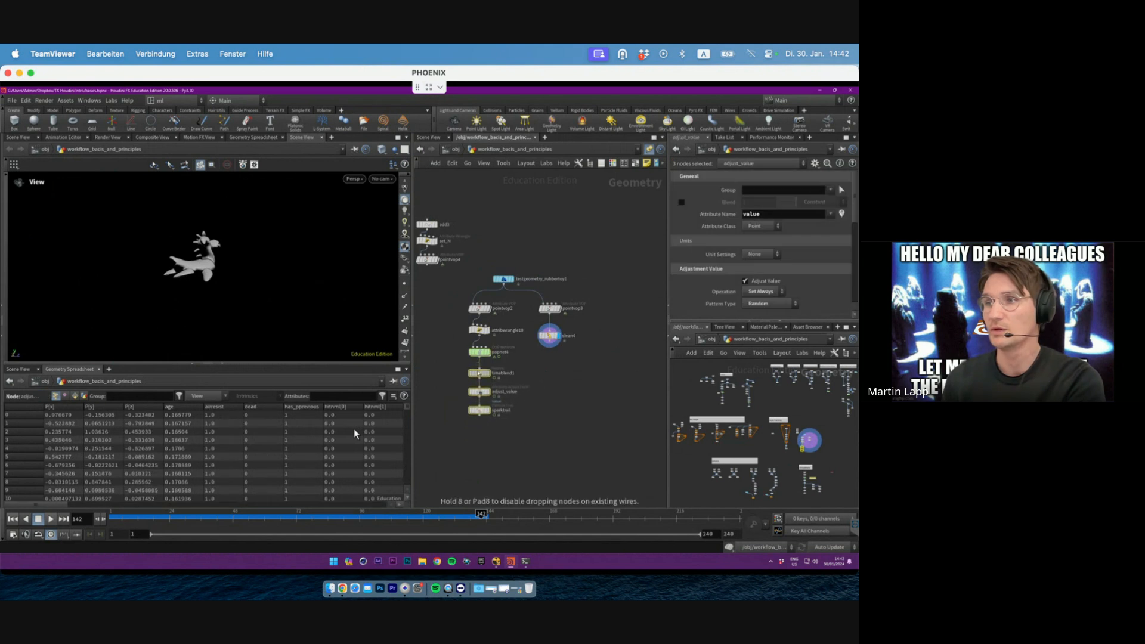
pyautogui.scroll(2, 513, 445)
pyautogui.click(509, 435)
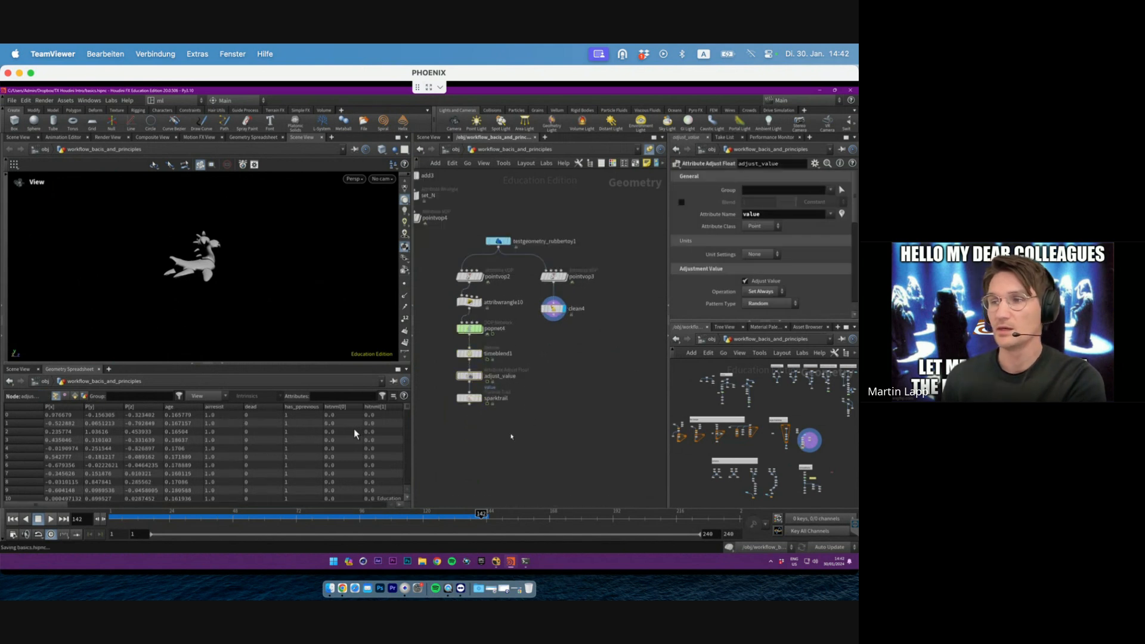
# Step: Switch to the Houdini window with the confetti dance Solaris stage and render its viewport with Karma XPU
pyautogui.moveTo(510, 561)
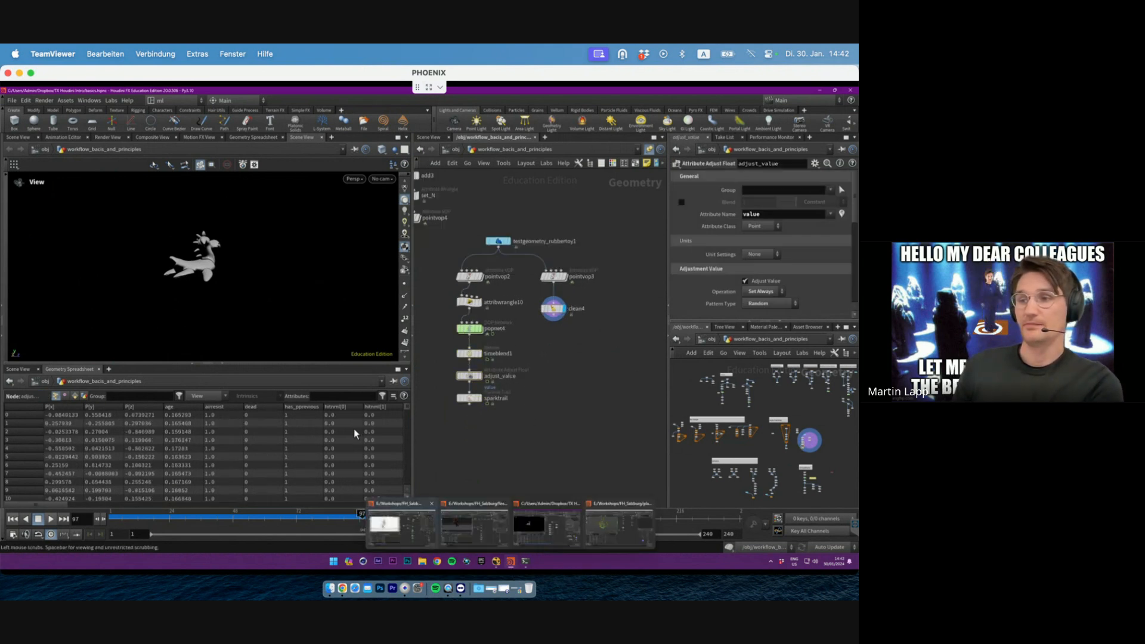
pyautogui.click(402, 523)
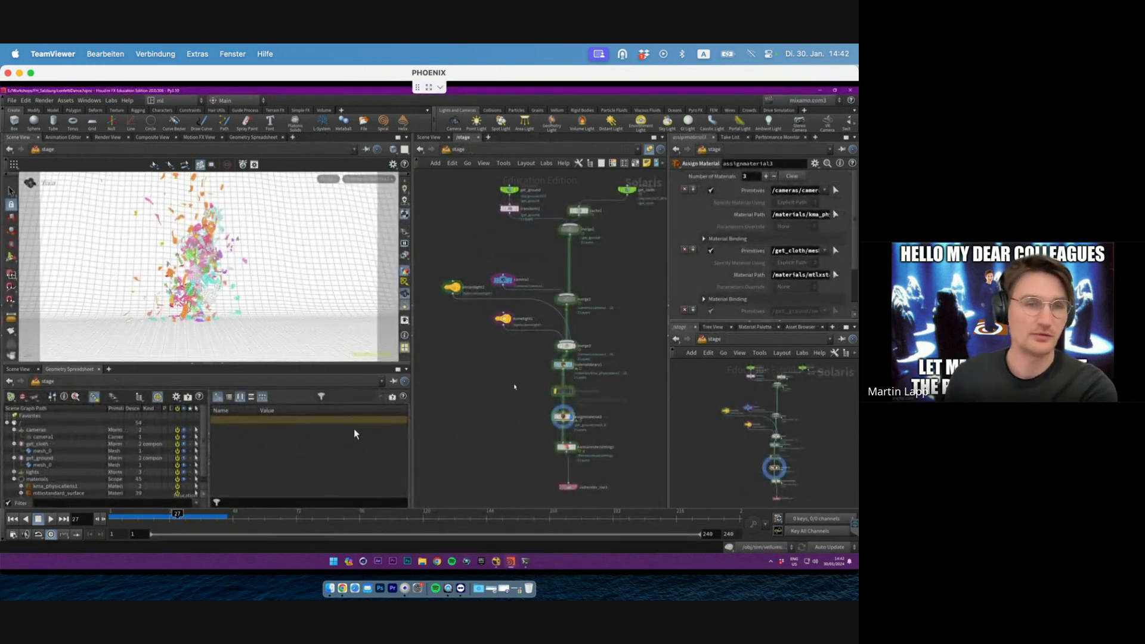
pyautogui.moveTo(484, 391); pyautogui.dragTo(481, 425, button='middle')
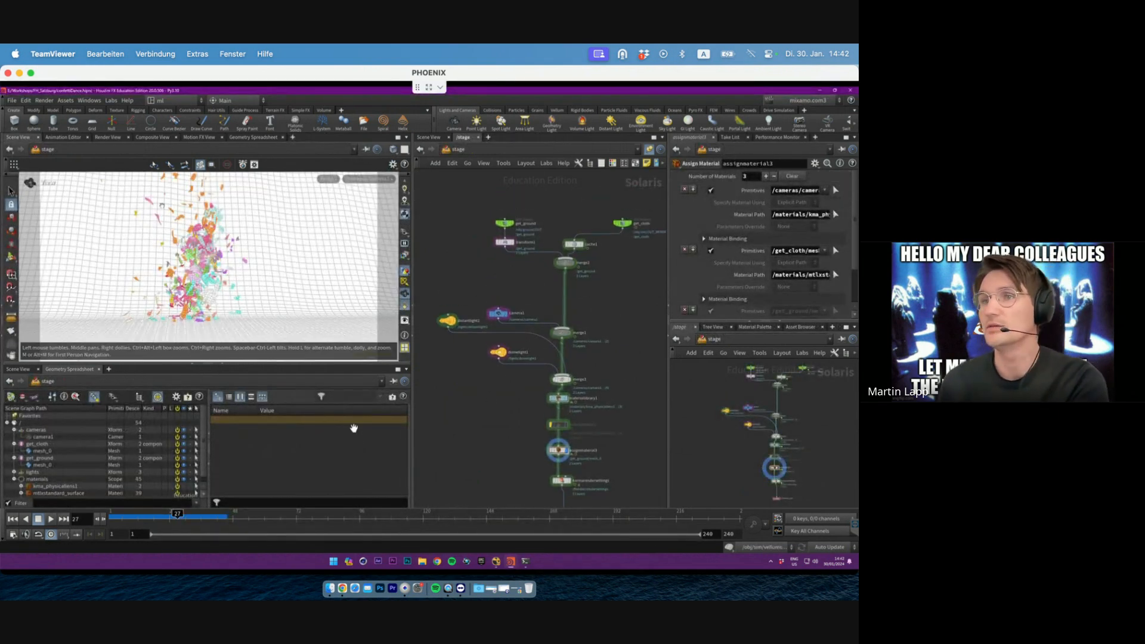
pyautogui.click(337, 179)
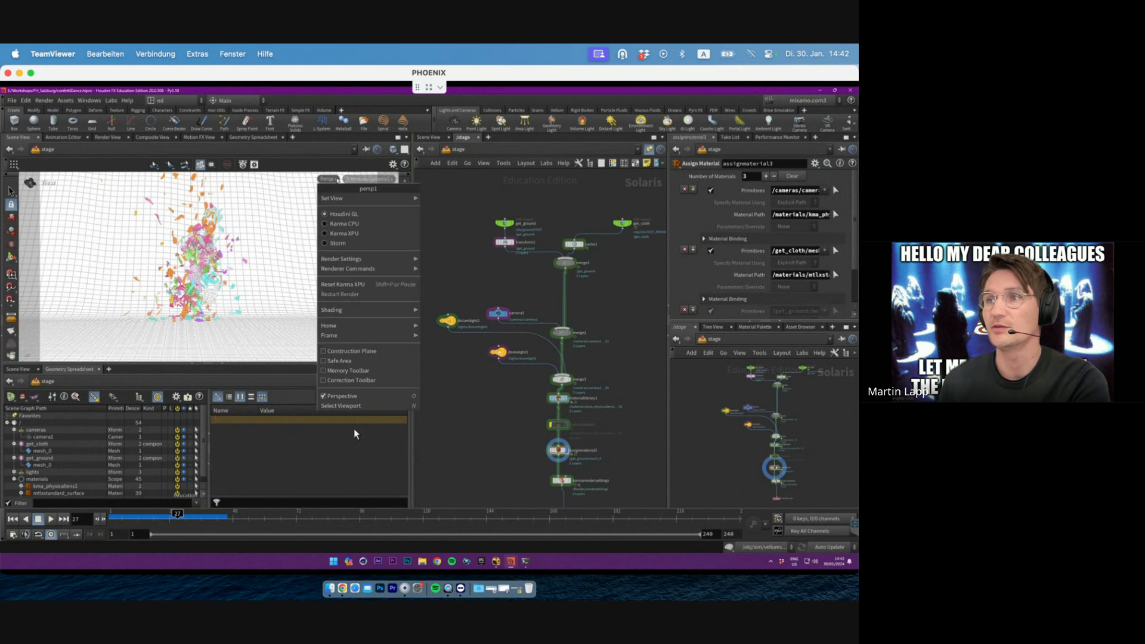
pyautogui.click(346, 233)
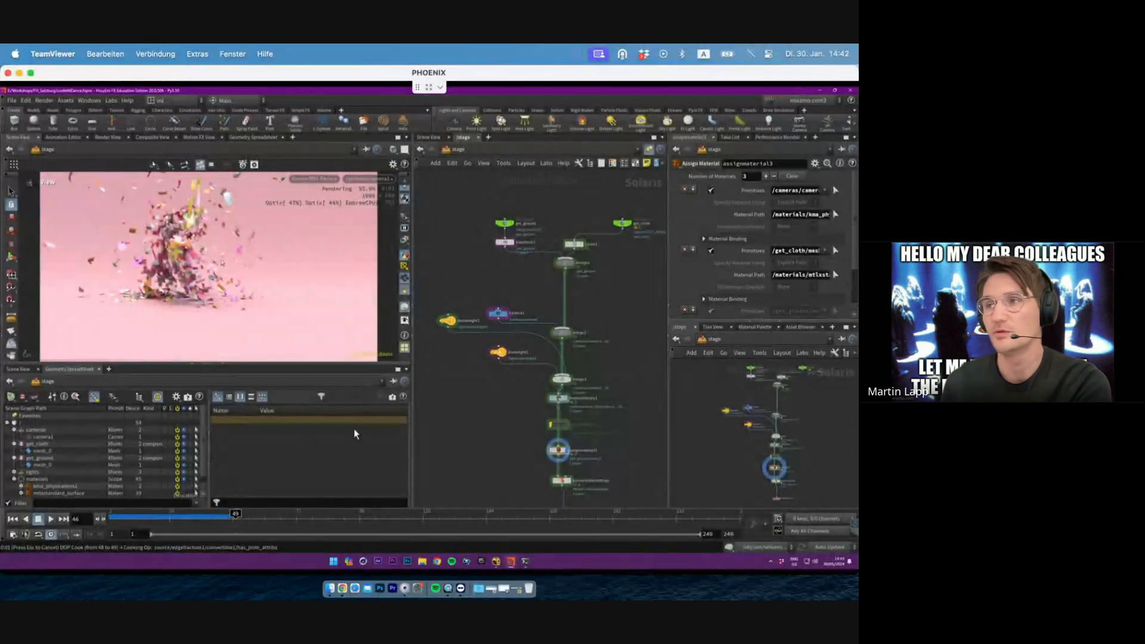
# Step: Go from the stage to the object level and open the source geometry network
pyautogui.moveTo(448, 241); pyautogui.dragTo(458, 255, button='middle')
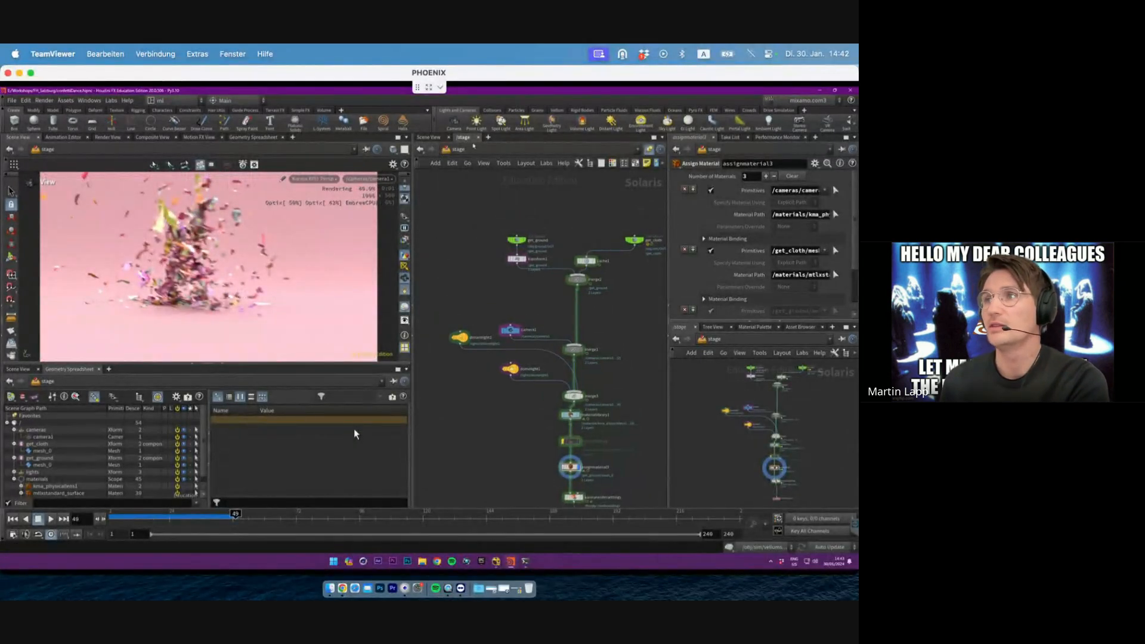
pyautogui.click(471, 149)
pyautogui.click(493, 195)
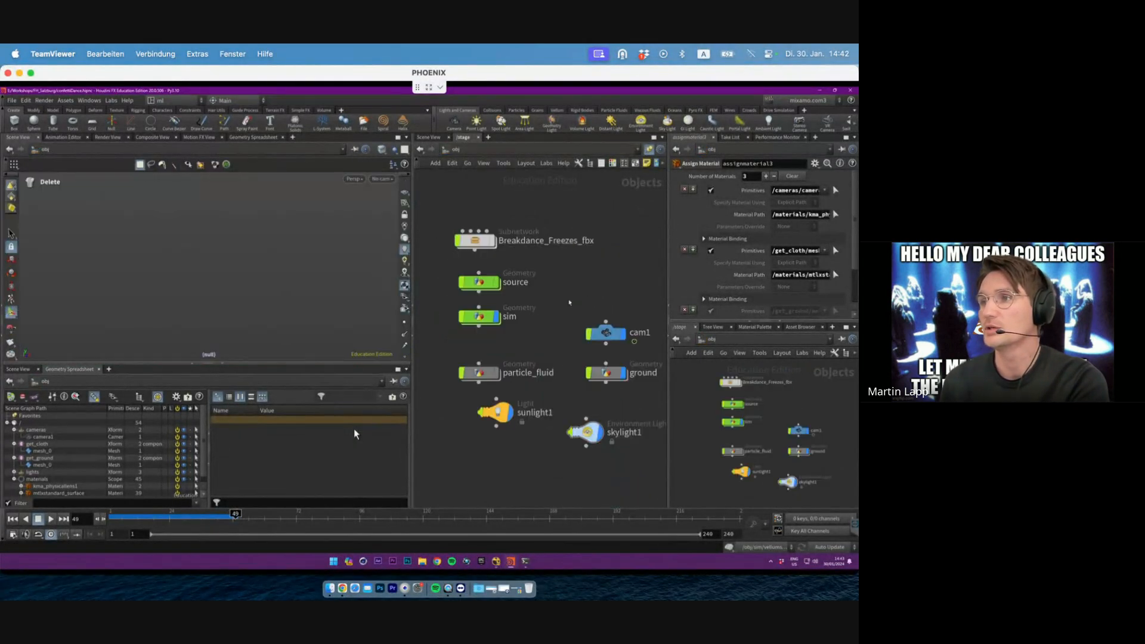
pyautogui.moveTo(470, 271); pyautogui.dragTo(494, 300, button='middle')
pyautogui.doubleClick(503, 310)
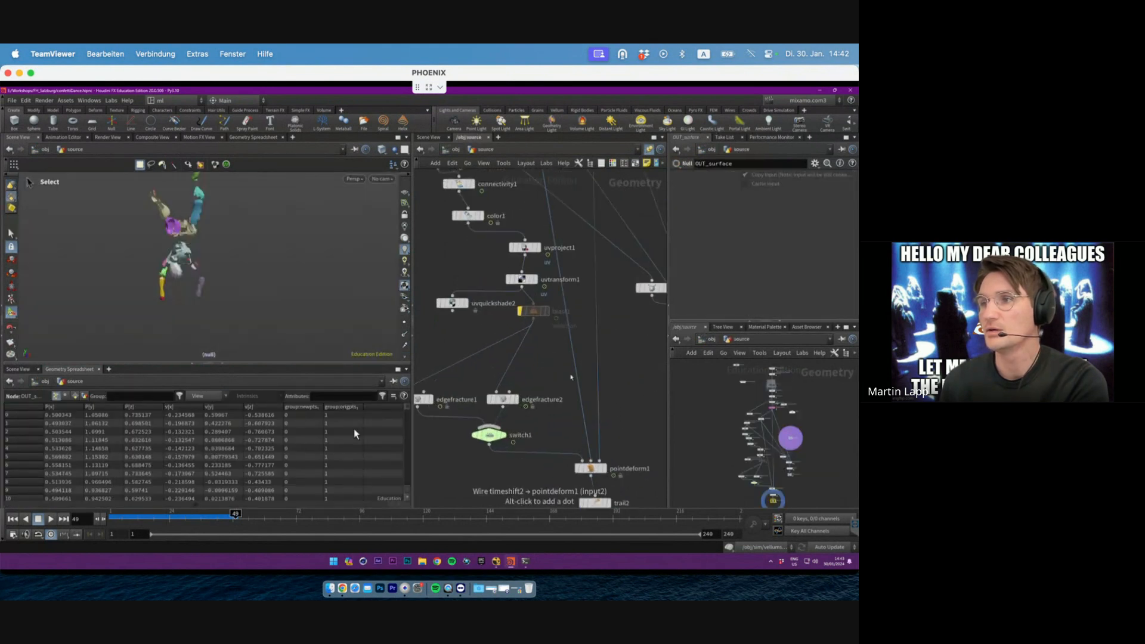
# Step: Display edgefracture2 and examine the fractured dancer from closer up
pyautogui.click(503, 399)
pyautogui.keyDown('alt'); pyautogui.moveTo(149, 214); pyautogui.dragTo(162, 217, button='right'); pyautogui.keyUp('alt')
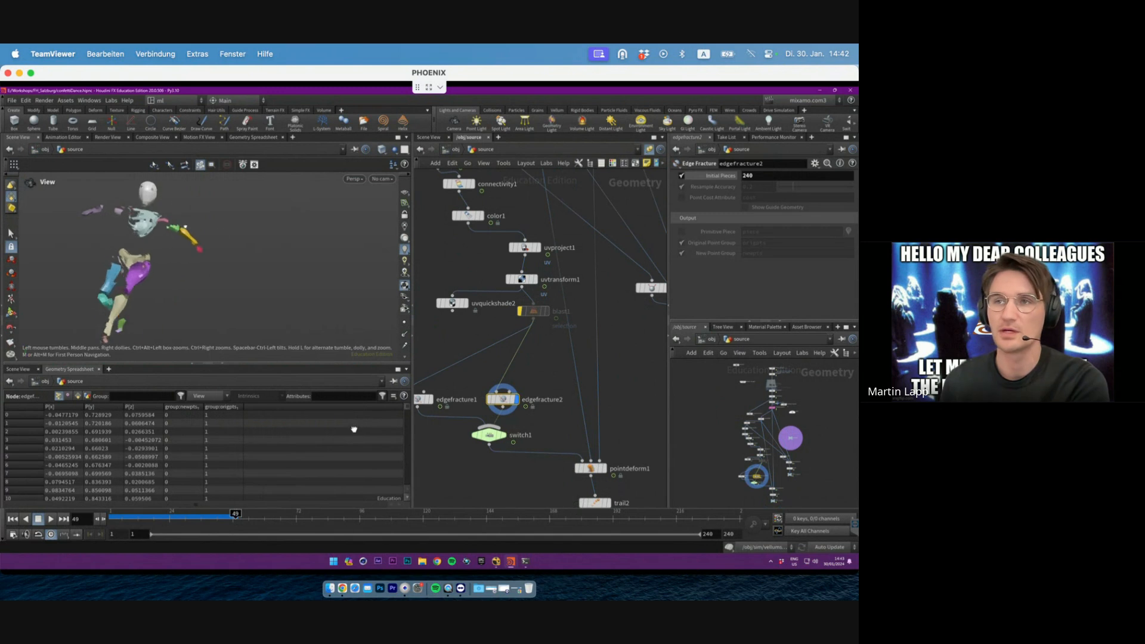
pyautogui.keyDown('alt'); pyautogui.moveTo(162, 218); pyautogui.dragTo(186, 215); pyautogui.keyUp('alt')
pyautogui.keyDown('alt'); pyautogui.moveTo(186, 214); pyautogui.dragTo(208, 213, button='right'); pyautogui.keyUp('alt')
pyautogui.keyDown('alt'); pyautogui.moveTo(208, 214); pyautogui.dragTo(219, 203); pyautogui.keyUp('alt')
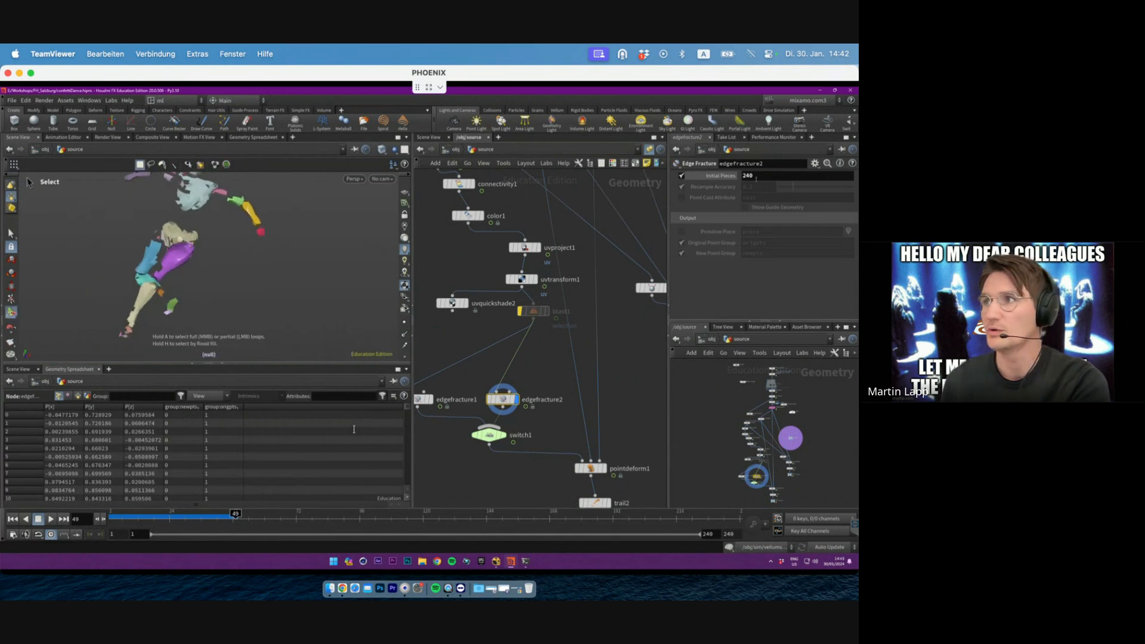
# Step: Inspect the Initial Pieces settings of edgefracture1 and edgefracture2 and the Select Input expression of switch1
pyautogui.moveTo(743, 176); pyautogui.dragTo(749, 176)
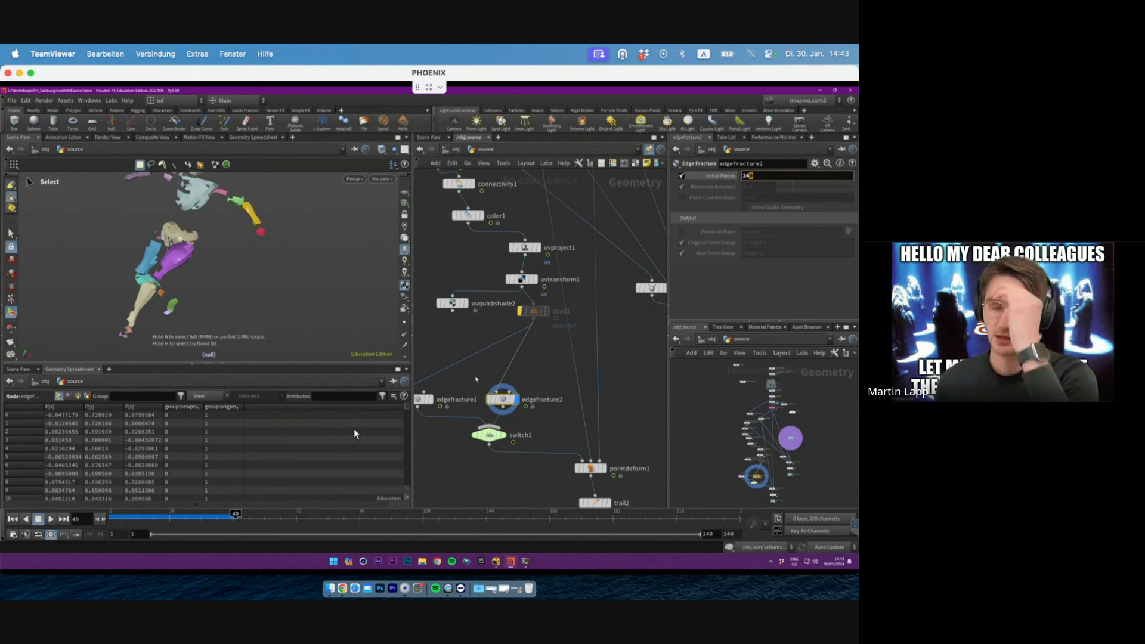
pyautogui.moveTo(477, 379); pyautogui.dragTo(416, 410)
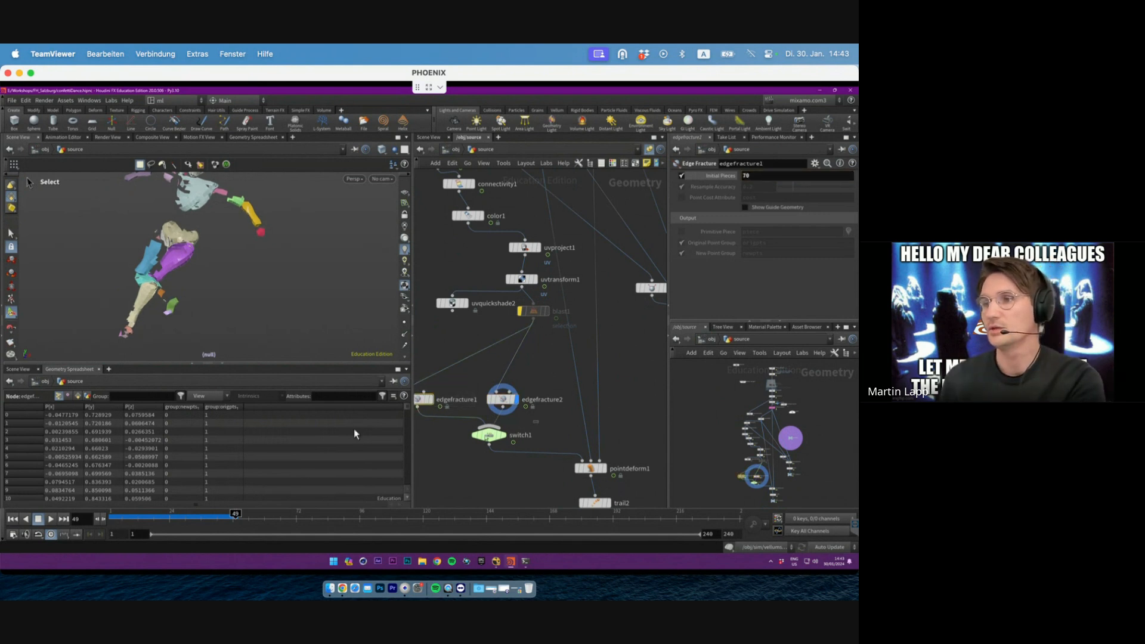
pyautogui.moveTo(538, 420); pyautogui.dragTo(487, 439)
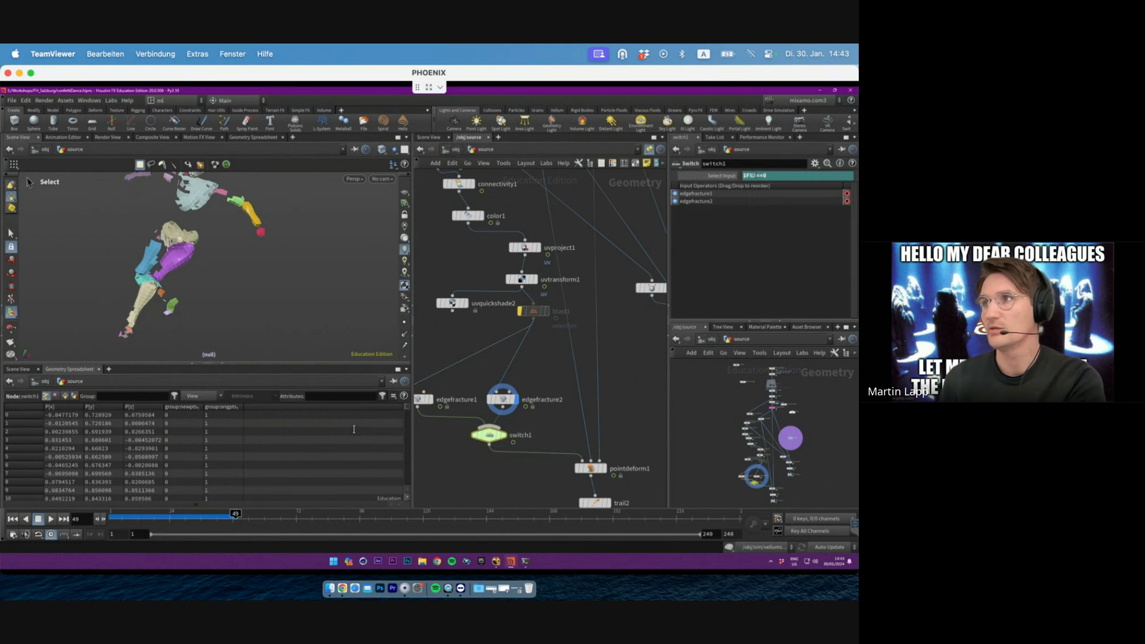
pyautogui.moveTo(543, 376); pyautogui.dragTo(500, 406)
pyautogui.moveTo(544, 388); pyautogui.dragTo(572, 383, button='middle')
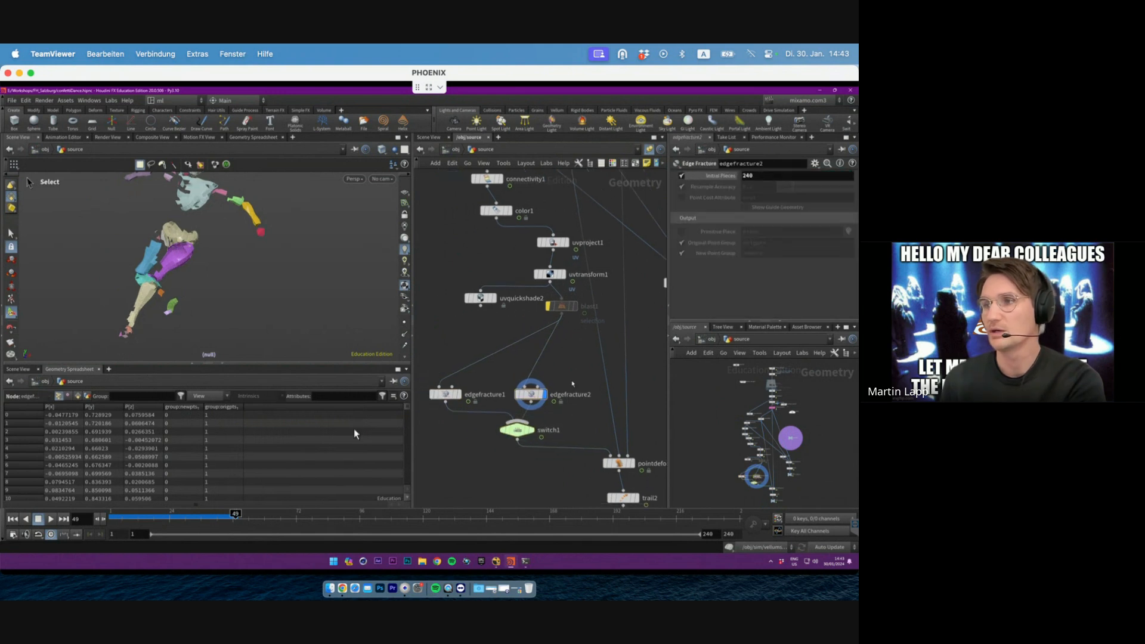
# Step: Add an Exploded View node connected to switch1's output and display it
pyautogui.press('Tab')
pyautogui.write('ex')
pyautogui.press('Return')
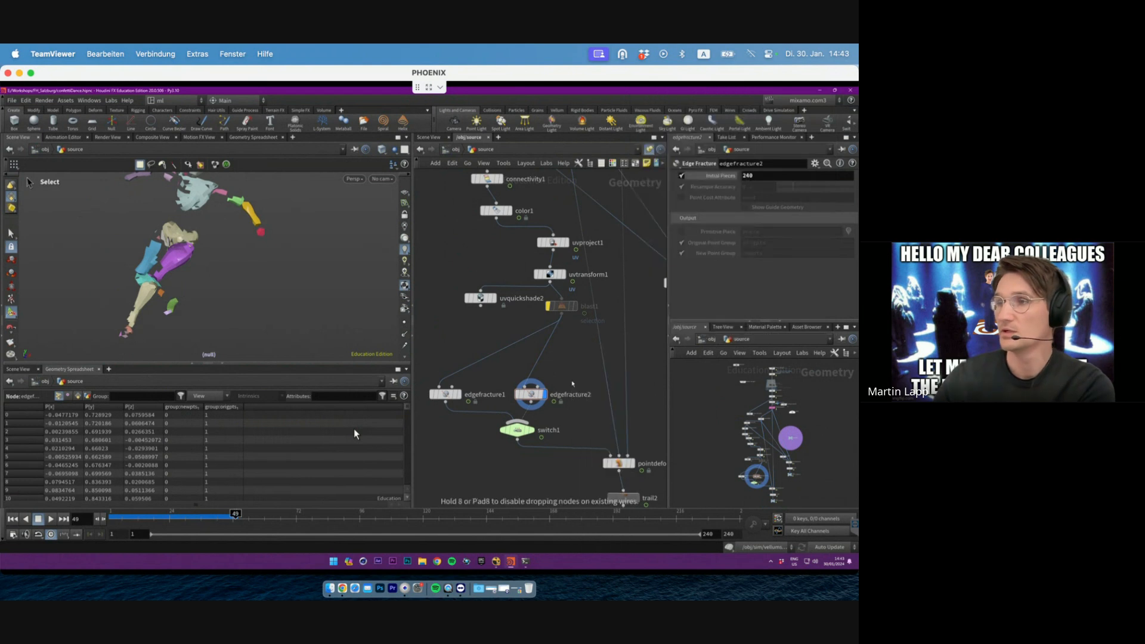
pyautogui.click(486, 466)
pyautogui.click(488, 458)
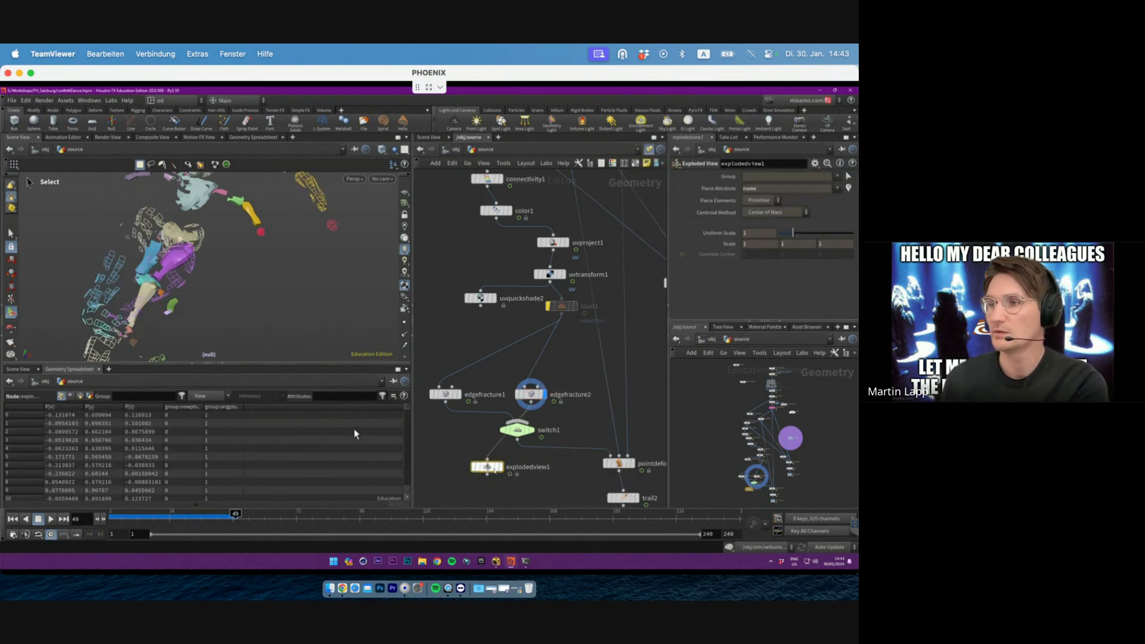
pyautogui.click(501, 467)
# Step: Rewire the Exploded View node's input to edgefracture1 to show that fracture's pieces
pyautogui.keyDown('alt'); pyautogui.moveTo(305, 348); pyautogui.dragTo(200, 238, button='right'); pyautogui.keyUp('alt')
pyautogui.keyDown('alt'); pyautogui.moveTo(200, 239); pyautogui.dragTo(182, 234); pyautogui.keyUp('alt')
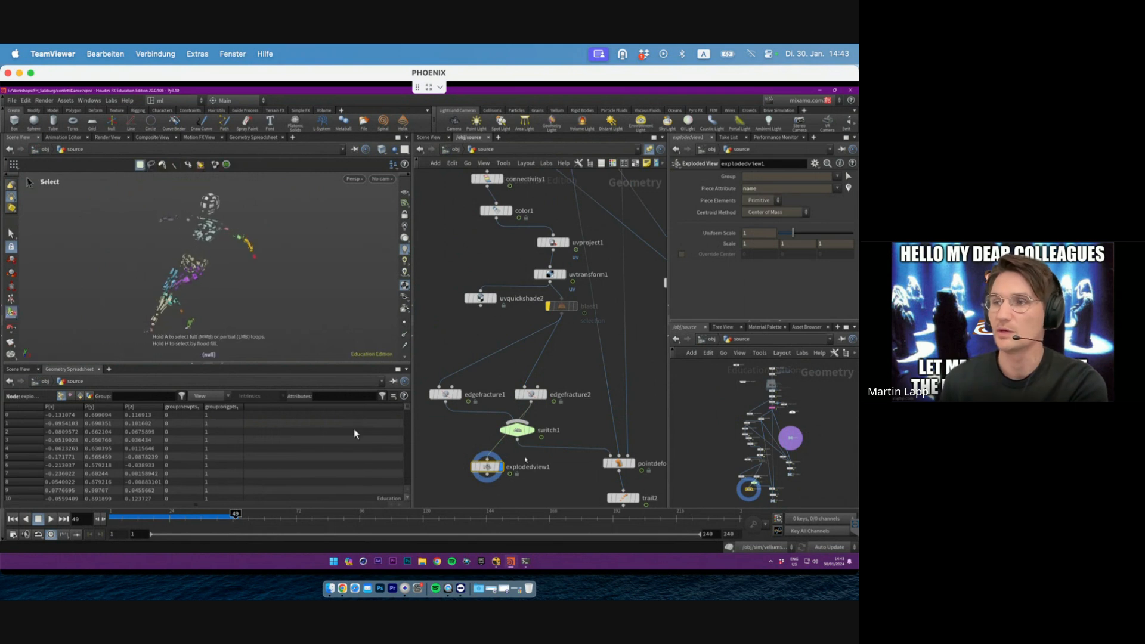
pyautogui.click(446, 402)
pyautogui.click(487, 458)
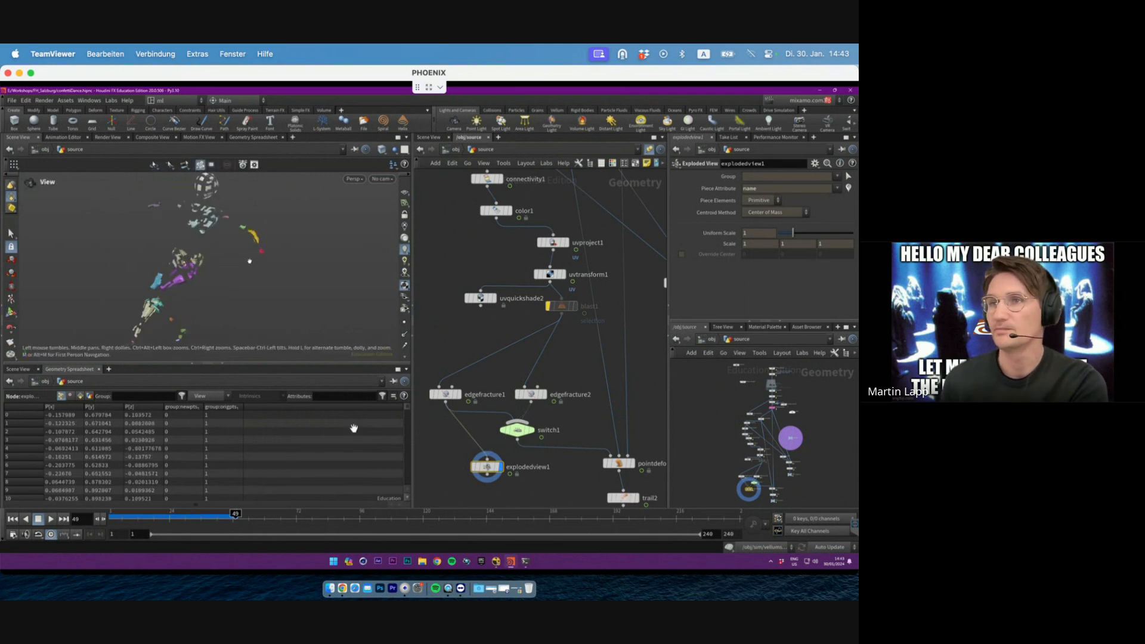
# Step: Display pointdeform1, play the dancer's animation from frame 1 and stop the playback
pyautogui.moveTo(628, 466); pyautogui.dragTo(544, 397, button='middle')
pyautogui.click(546, 399)
pyautogui.click(552, 378)
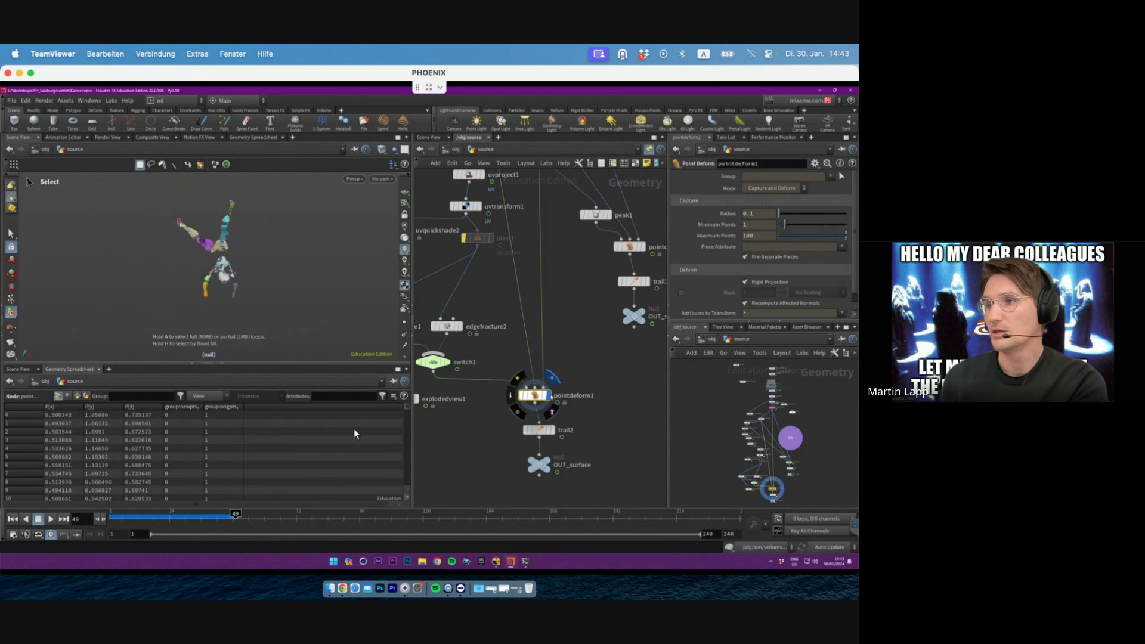
pyautogui.keyDown('alt'); pyautogui.moveTo(257, 269); pyautogui.dragTo(199, 351, button='right'); pyautogui.keyUp('alt')
pyautogui.moveTo(160, 517); pyautogui.dragTo(110, 517)
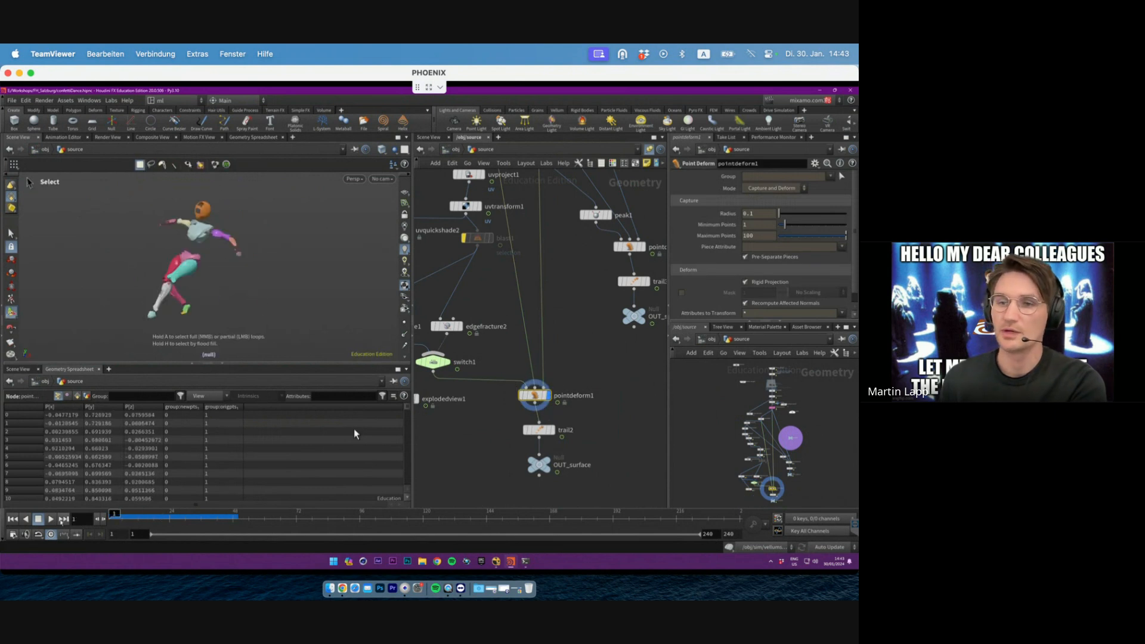
pyautogui.click(52, 519)
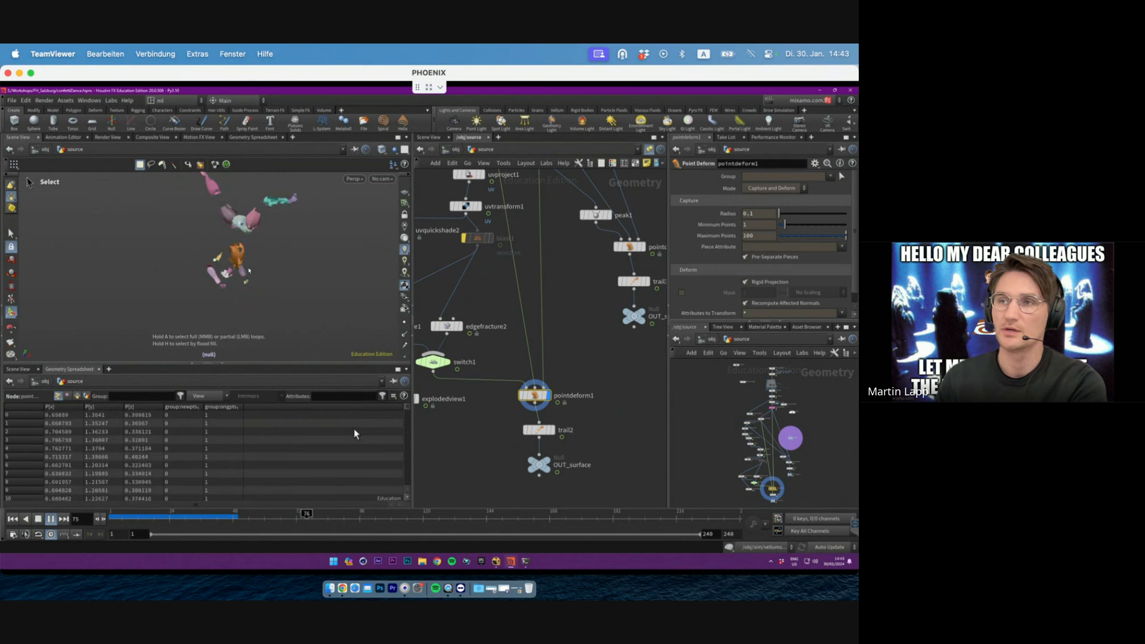
pyautogui.press('Up')
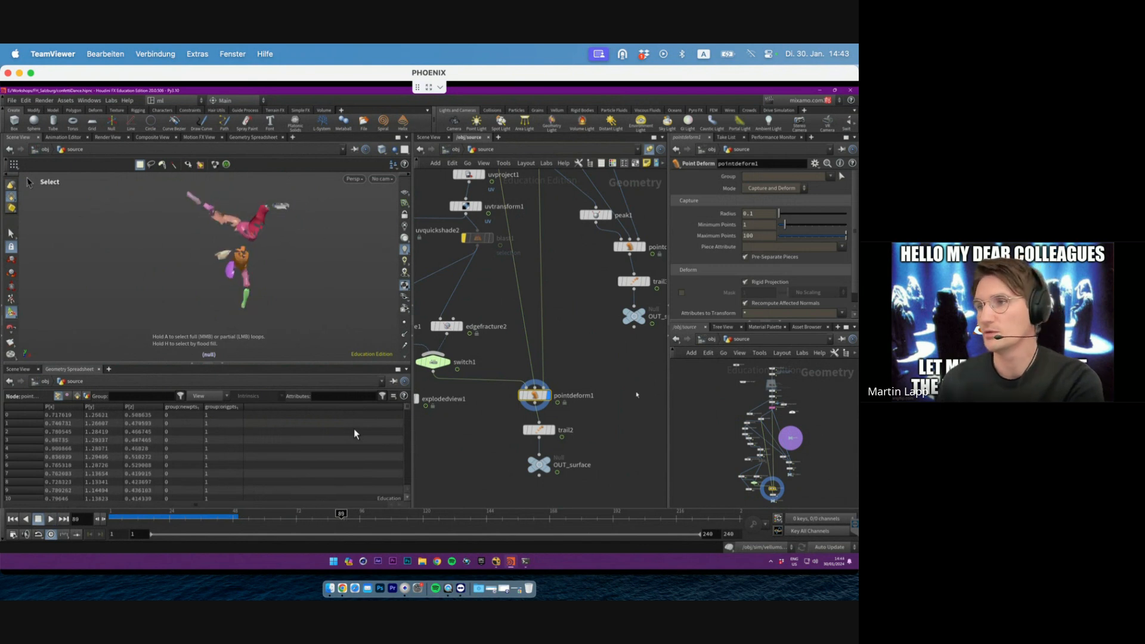
# Step: Display OUT_surface, return to the object level and open the sim geometry network
pyautogui.scroll(-2, 637, 395)
pyautogui.click(555, 451)
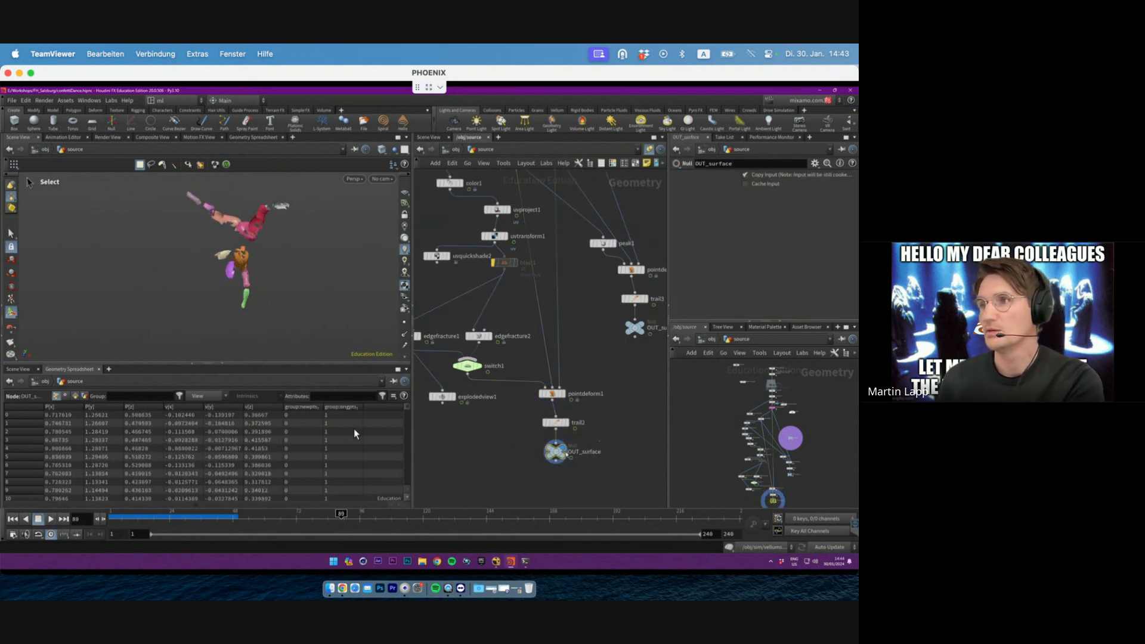
pyautogui.click(456, 150)
pyautogui.click(456, 149)
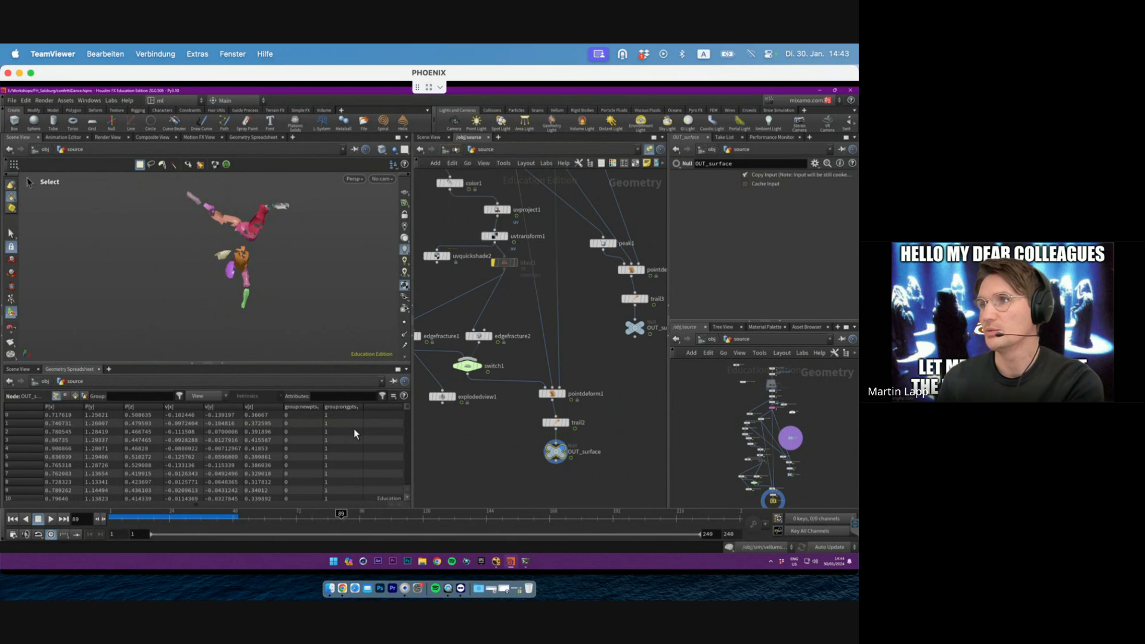
pyautogui.click(456, 150)
pyautogui.doubleClick(504, 344)
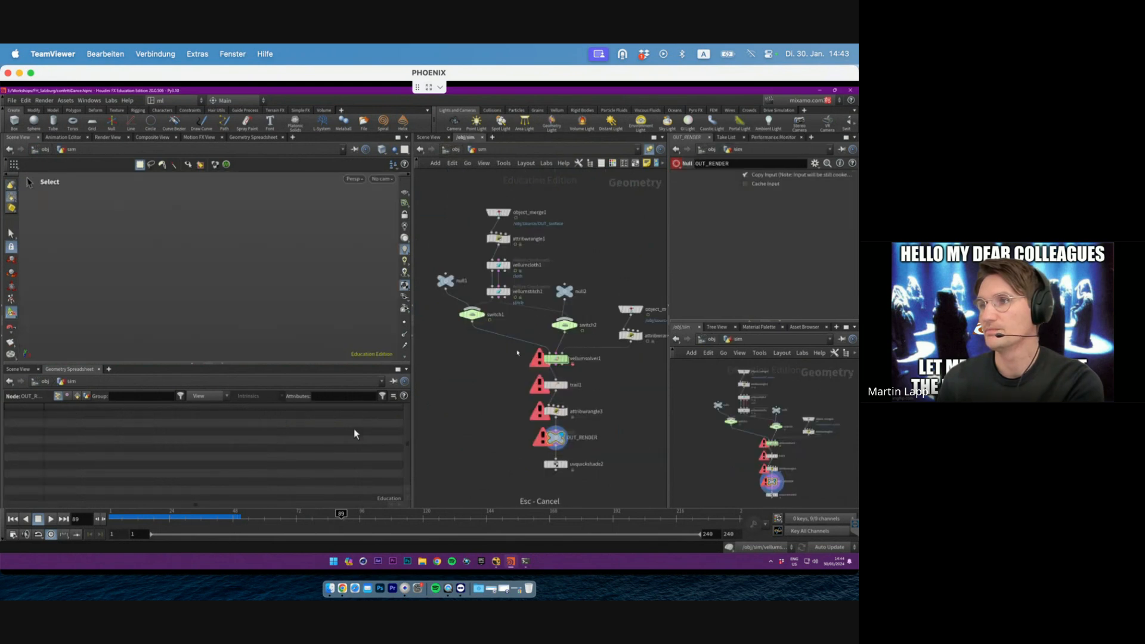
# Step: Play the confetti simulation of OUT_RENDER from frame 1 and stop the playback at frame 61
pyautogui.moveTo(572, 425); pyautogui.dragTo(551, 386, button='middle')
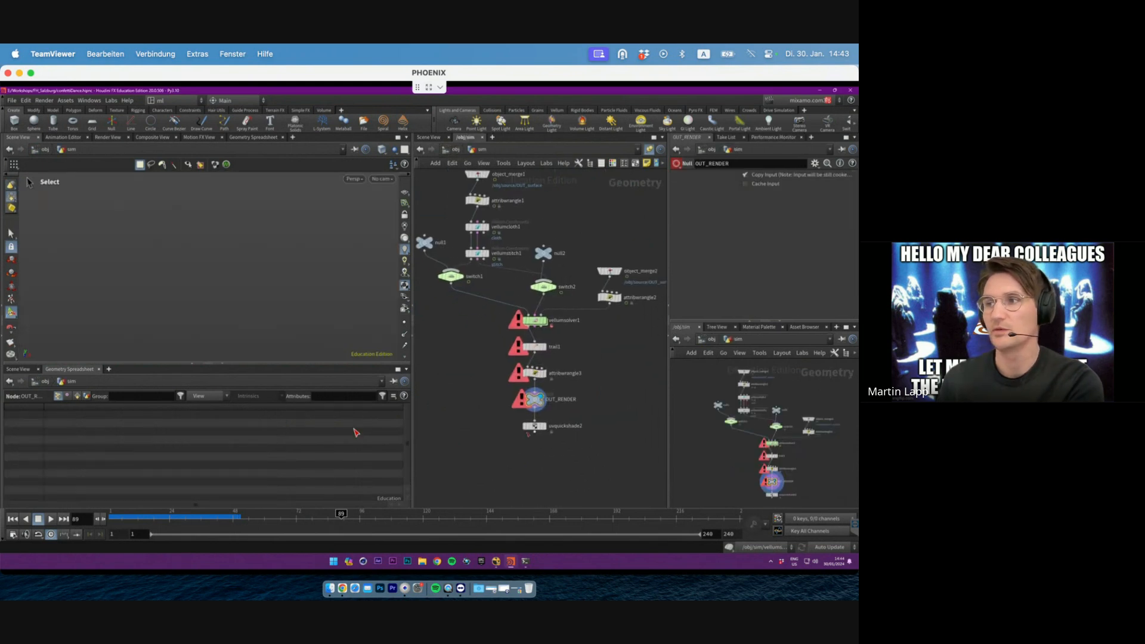
pyautogui.click(11, 520)
pyautogui.click(52, 520)
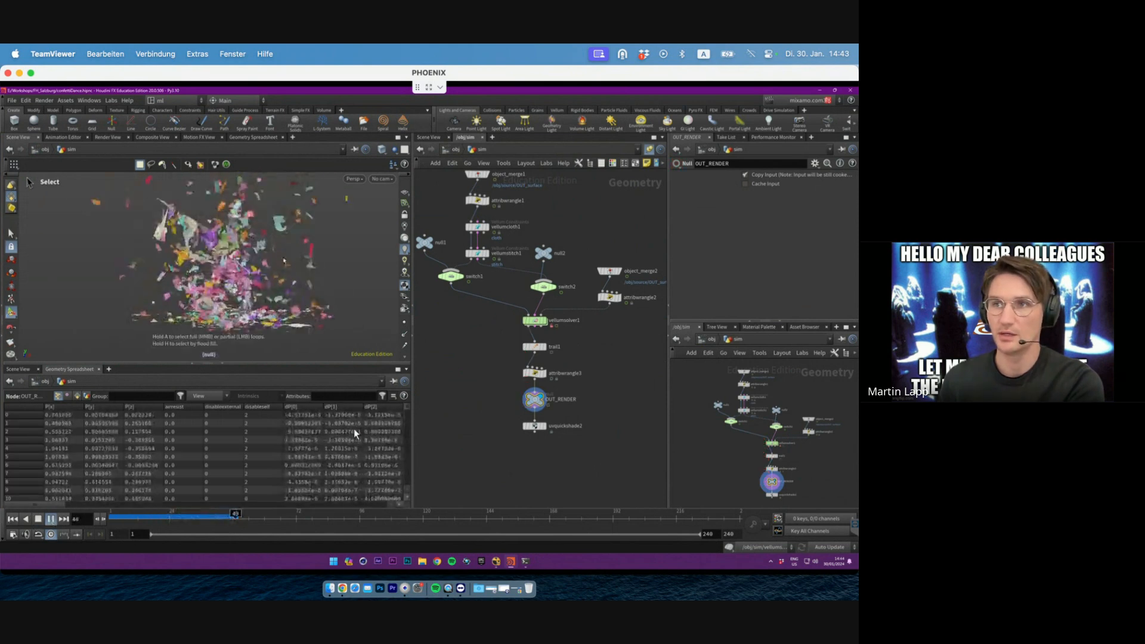
pyautogui.press('Escape')
pyautogui.press('s')
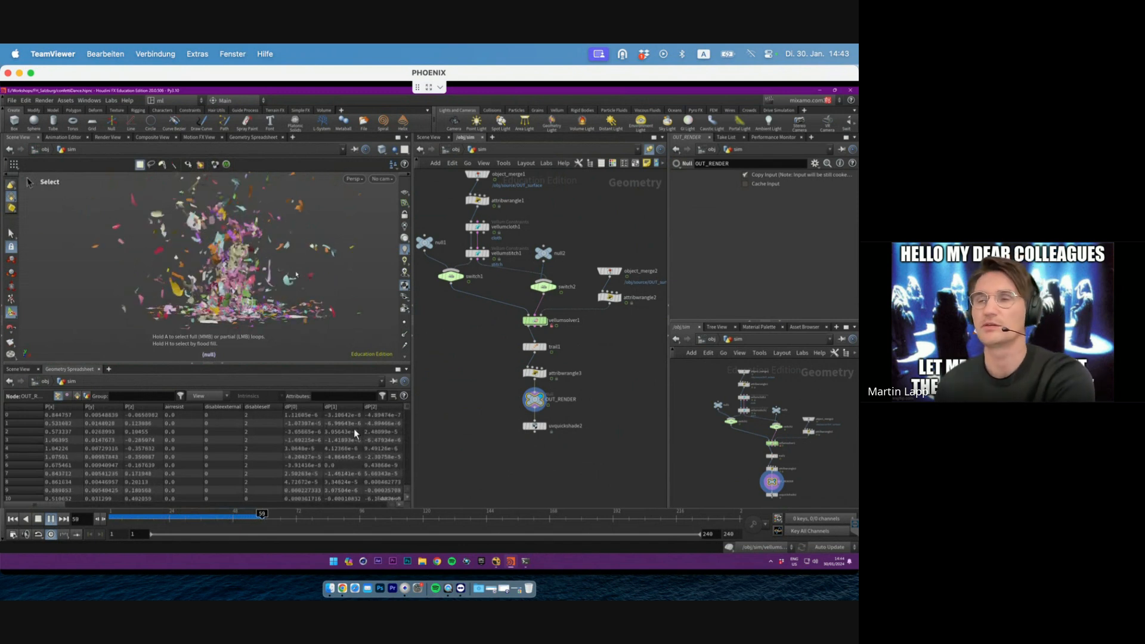
pyautogui.press('Up')
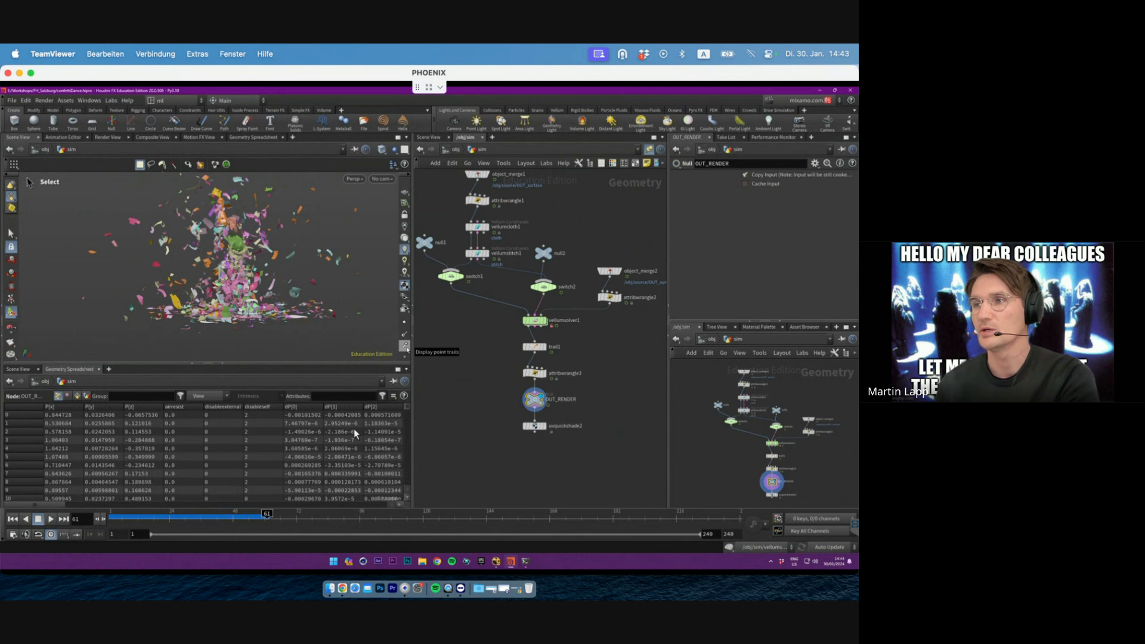
# Step: Turn on the scene's v visualizer to draw the confetti's velocity vectors and continue the playback
pyautogui.scroll(-5, 407, 338)
pyautogui.rightClick(406, 310)
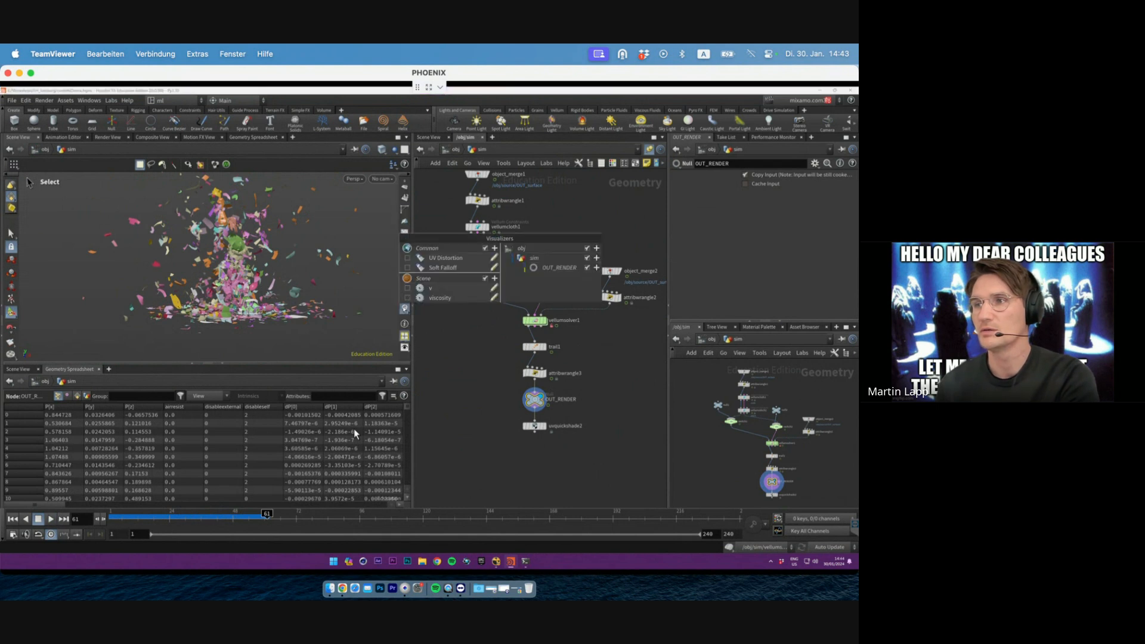
pyautogui.click(408, 288)
pyautogui.keyDown('alt'); pyautogui.moveTo(260, 275); pyautogui.dragTo(276, 276); pyautogui.keyUp('alt')
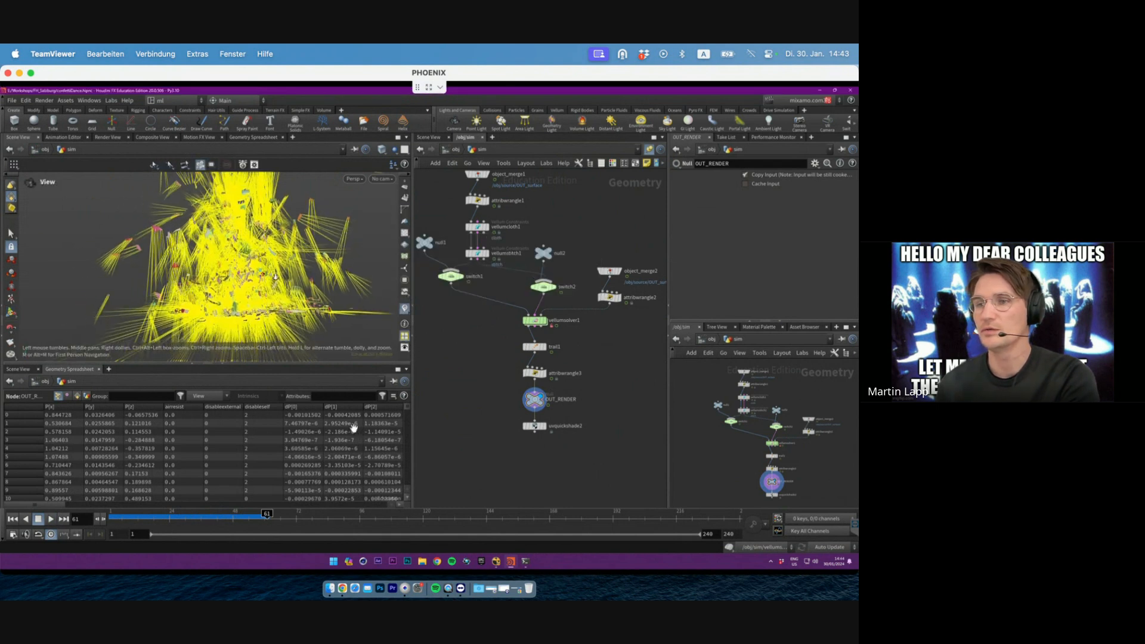
pyautogui.press('s')
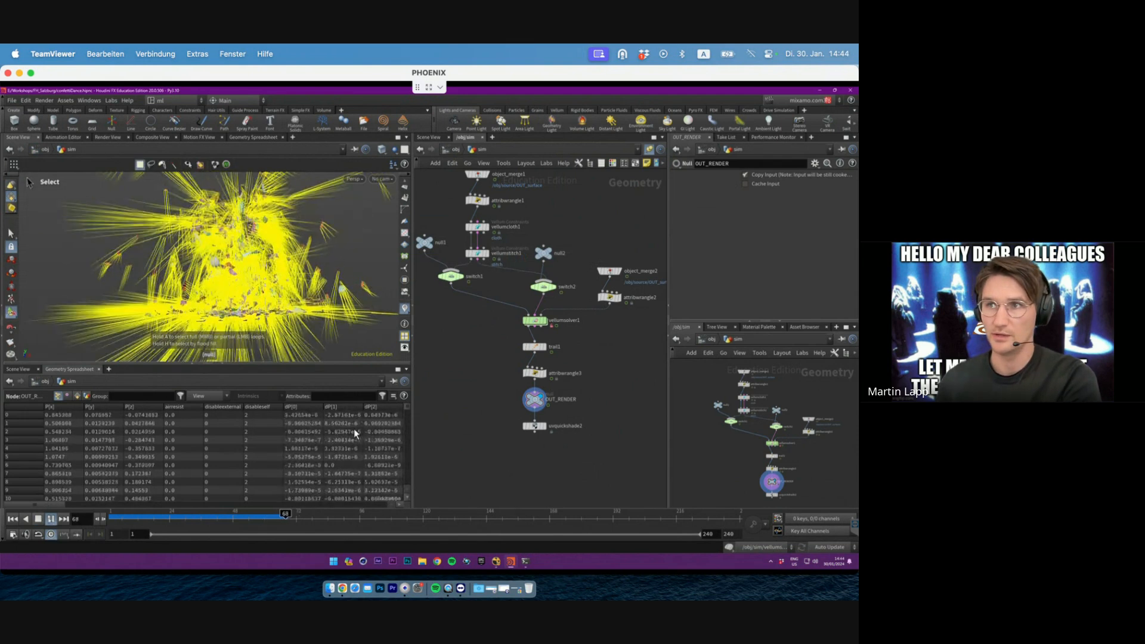
# Step: Replay the simulation from frame 7 with the velocity vectors shown, then hide the vectors
pyautogui.click(42, 519)
pyautogui.moveTo(147, 518)
pyautogui.mouseDown()
pyautogui.moveTo(110, 518)
pyautogui.moveTo(124, 519)
pyautogui.mouseUp()
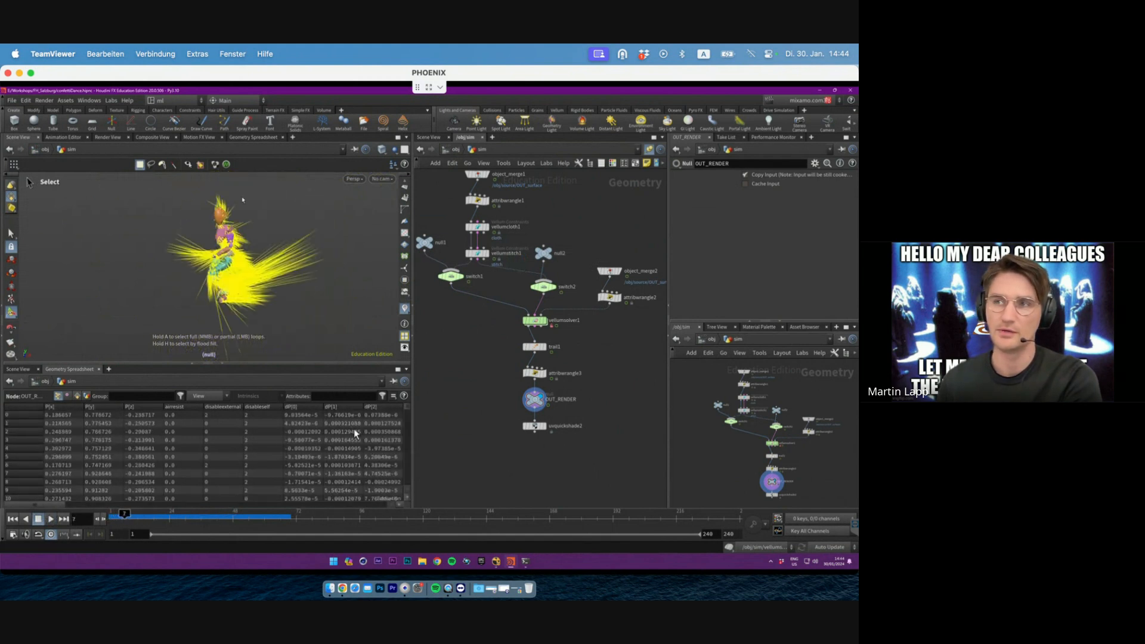
pyautogui.press('Up')
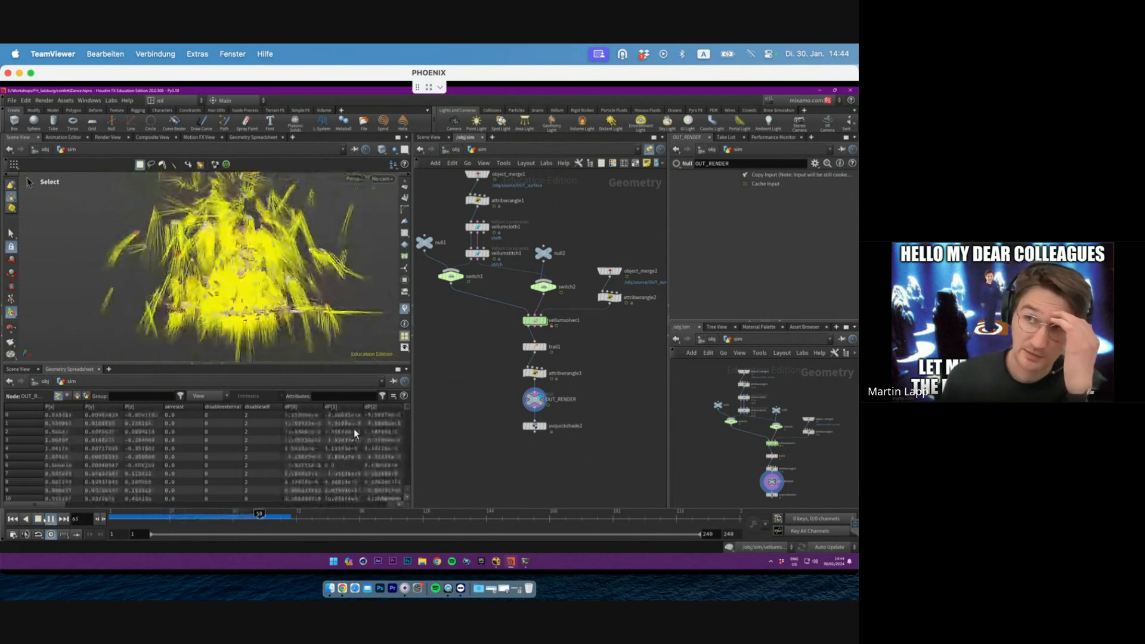
pyautogui.press('Up')
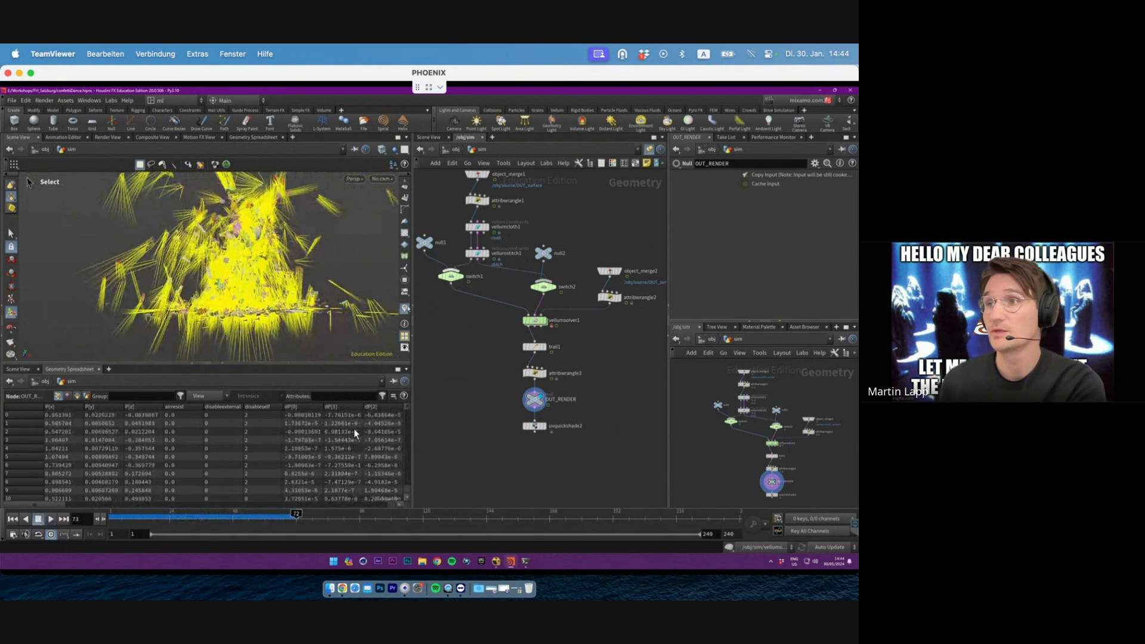
pyautogui.click(405, 308)
pyautogui.scroll(-5, 239, 268)
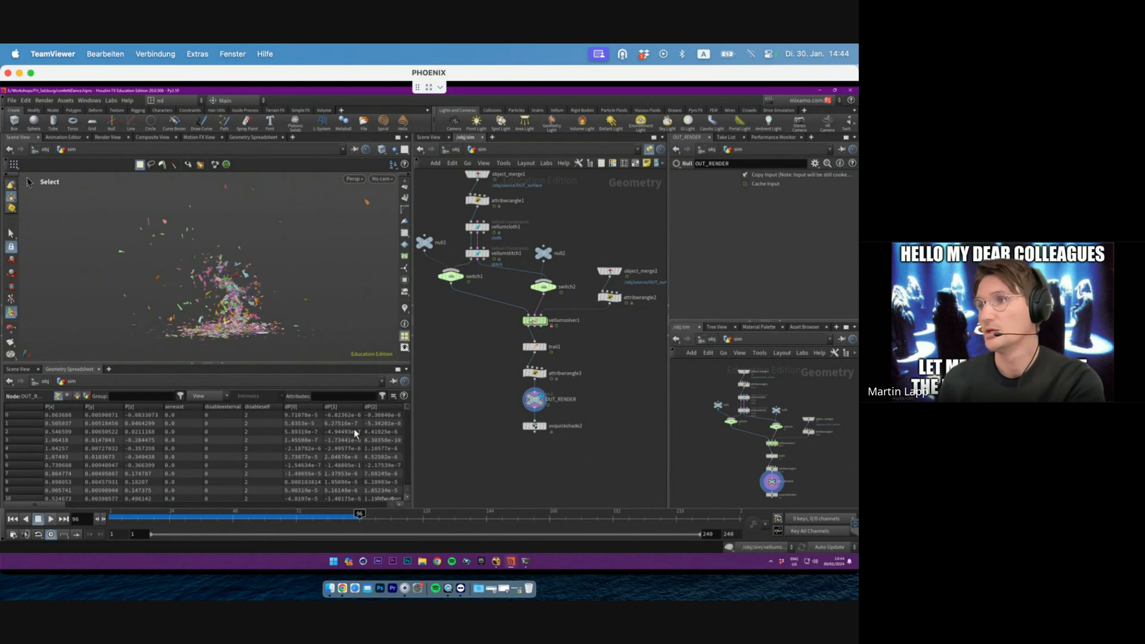
# Step: Open the forces network in vellumsolver1's dopnet1 and examine the amplitude VEXpression of popwind1
pyautogui.doubleClick(533, 320)
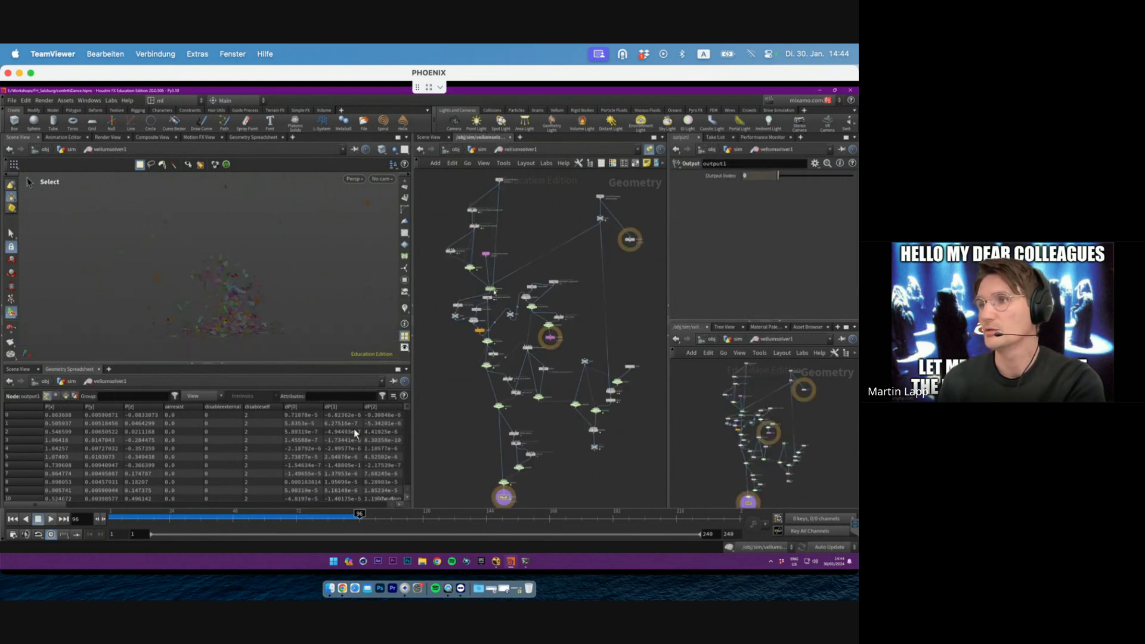
pyautogui.doubleClick(492, 289)
pyautogui.moveTo(632, 318); pyautogui.dragTo(580, 330, button='middle')
pyautogui.scroll(3, 597, 276)
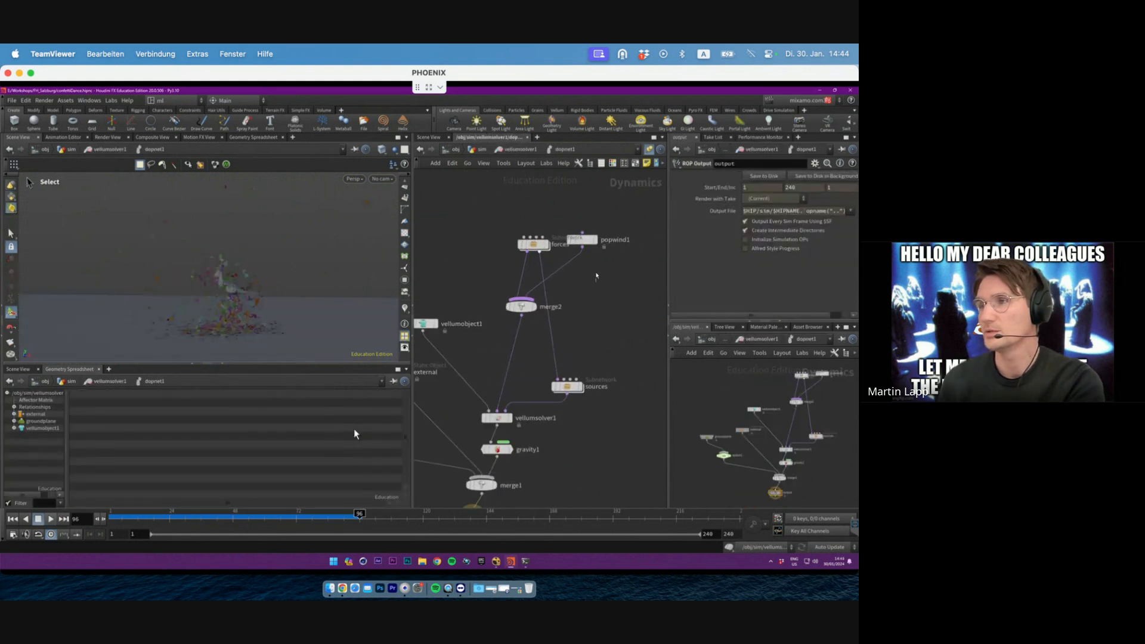
pyautogui.doubleClick(533, 245)
pyautogui.click(474, 331)
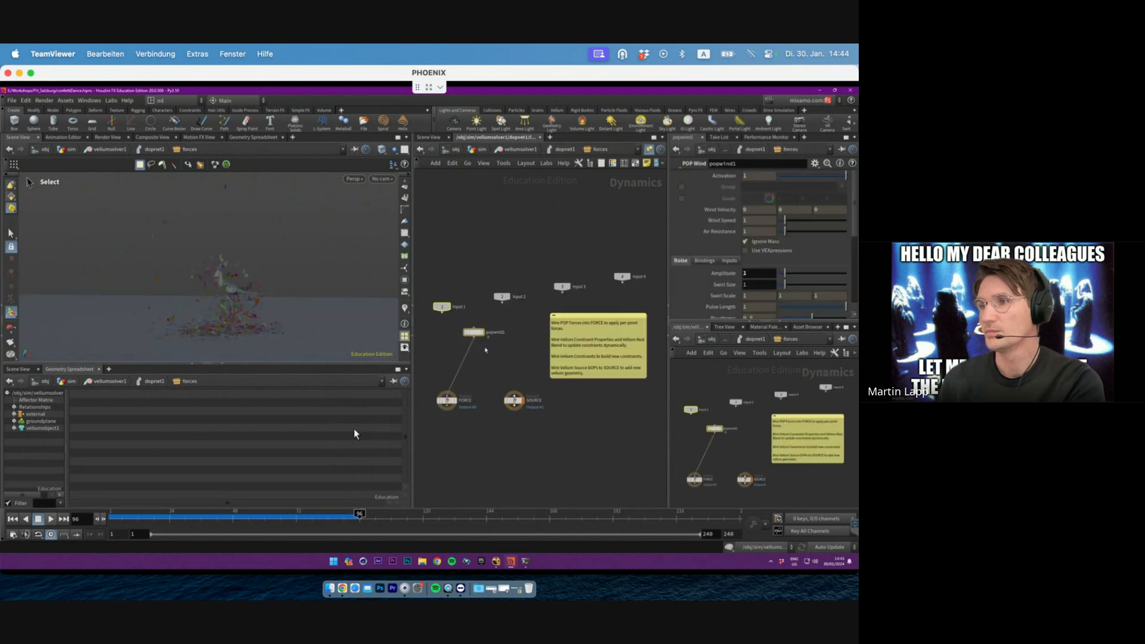
pyautogui.scroll(-5, 835, 231)
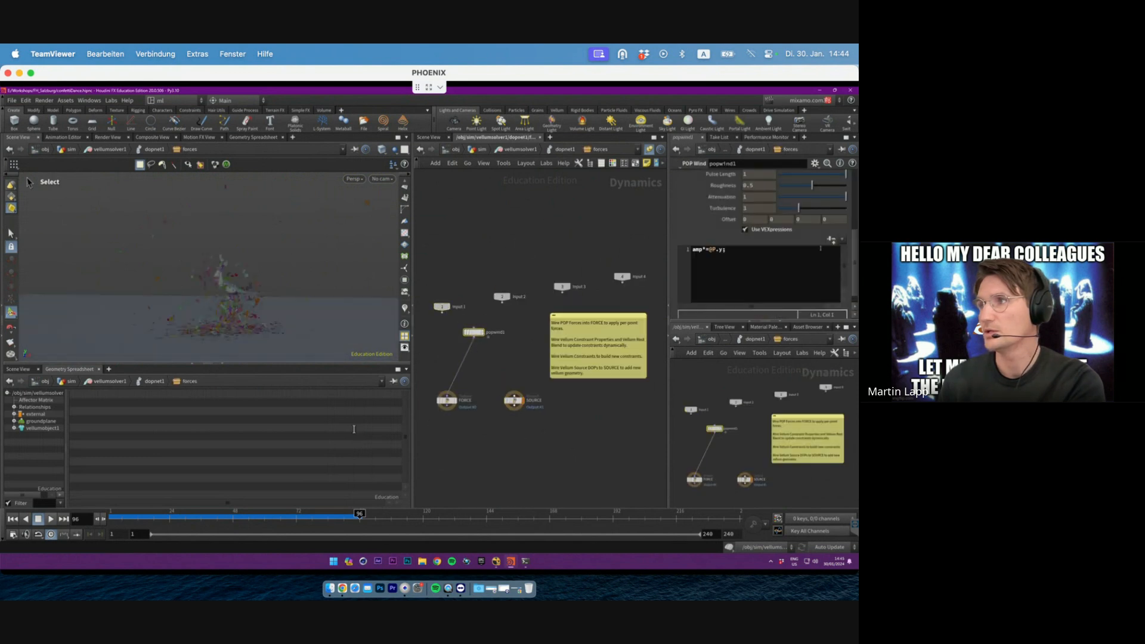
pyautogui.moveTo(703, 249); pyautogui.dragTo(720, 250)
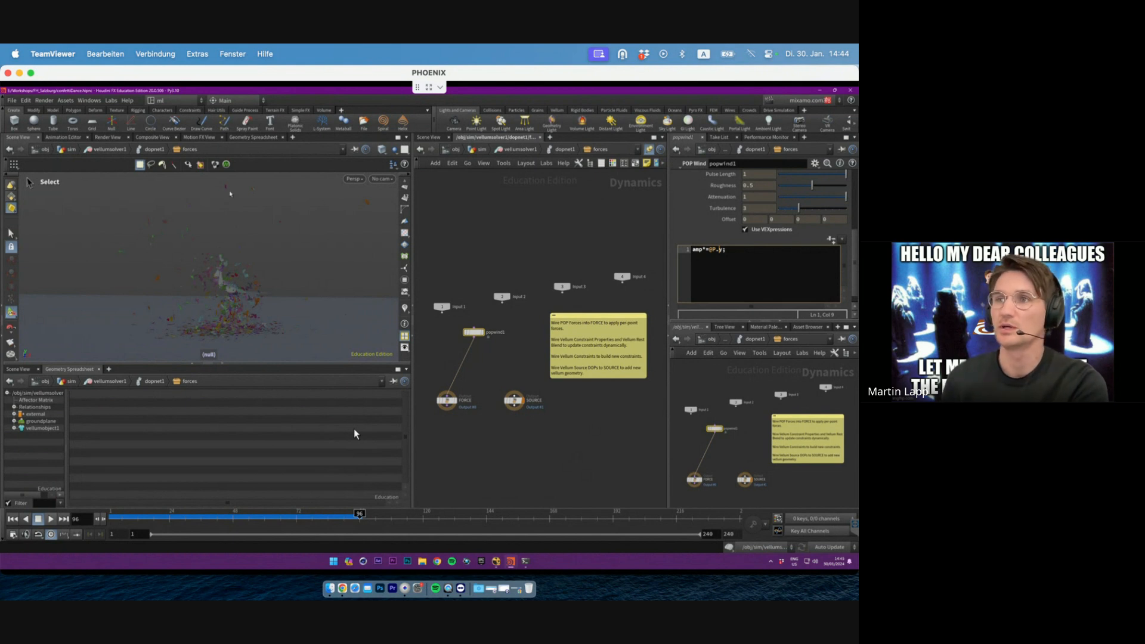
# Step: Return to the sim geometry network and display uvquickshade2
pyautogui.click(470, 151)
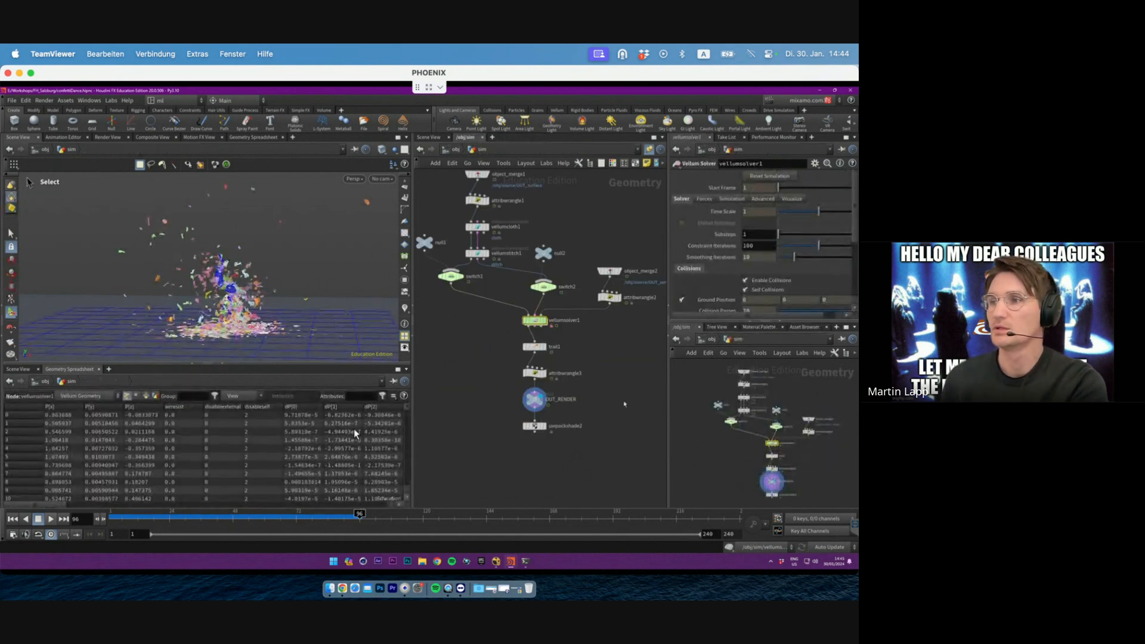
pyautogui.moveTo(601, 412); pyautogui.dragTo(518, 447)
pyautogui.click(544, 426)
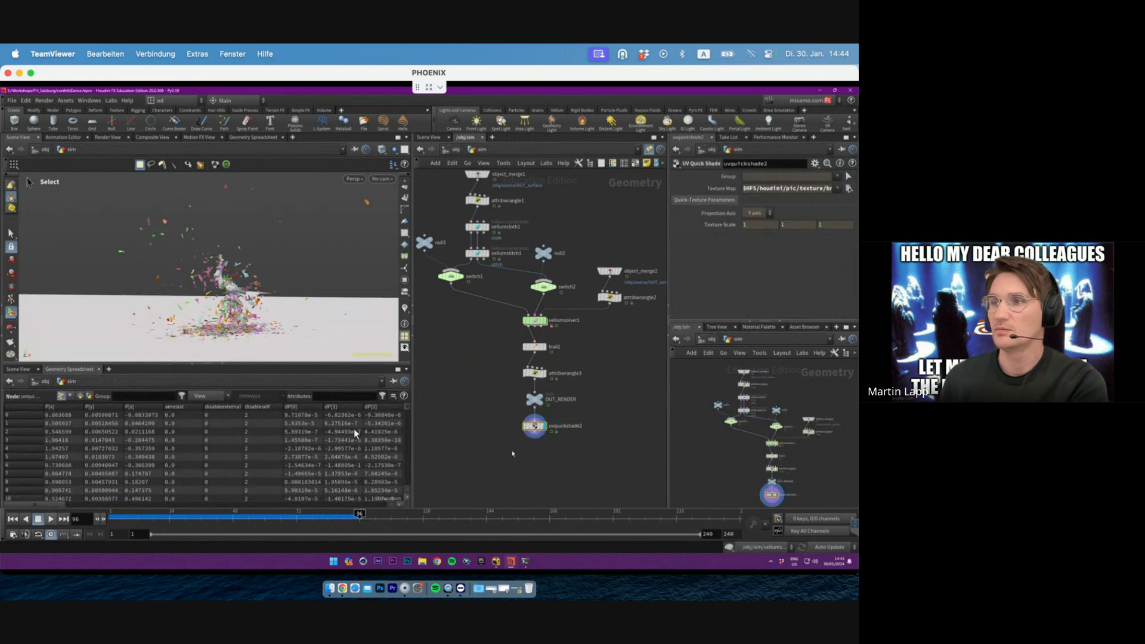
# Step: Open the stage network and inspect the ground and cloth imports and the merge2 node that joins them
pyautogui.click(459, 150)
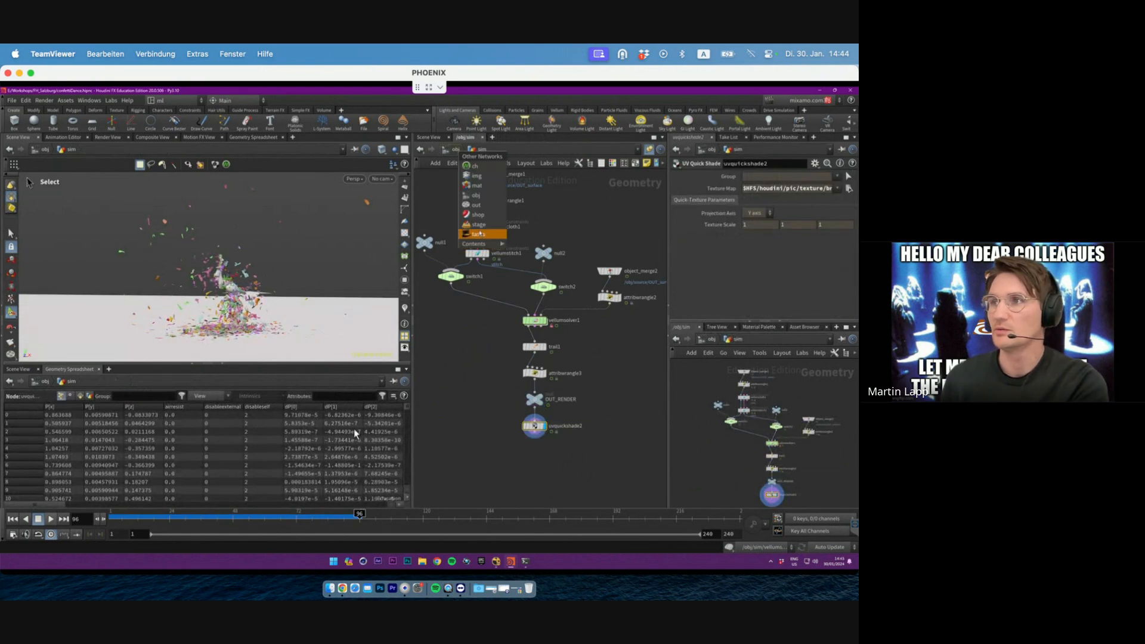
pyautogui.click(477, 224)
pyautogui.click(569, 282)
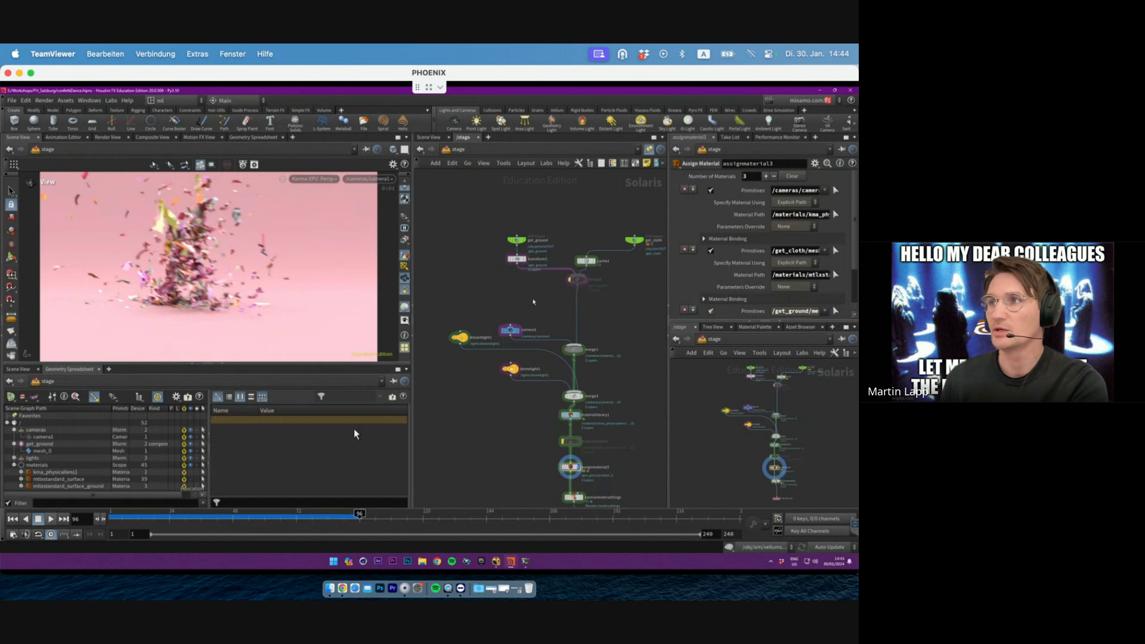
pyautogui.moveTo(534, 302); pyautogui.dragTo(495, 297, button='middle')
pyautogui.moveTo(506, 181); pyautogui.dragTo(465, 287)
pyautogui.moveTo(578, 191); pyautogui.dragTo(538, 272)
pyautogui.click(530, 276)
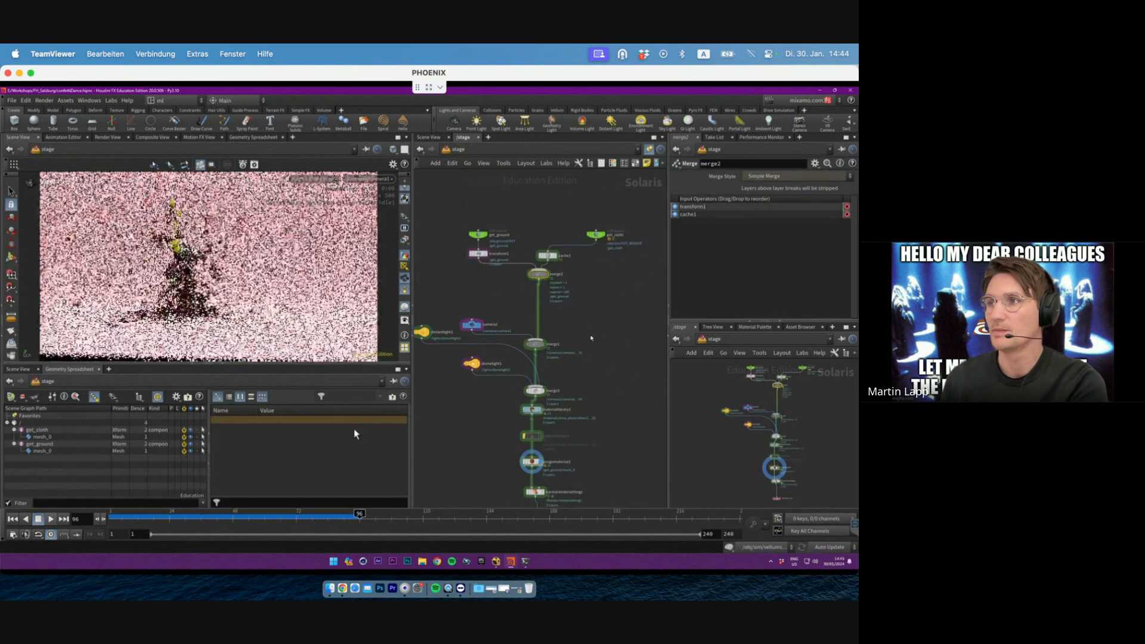
# Step: Inspect merge1, which adds the camera, and merge3, which adds the dome and distant lights
pyautogui.moveTo(593, 338); pyautogui.dragTo(590, 292, button='middle')
pyautogui.moveTo(586, 285); pyautogui.dragTo(507, 324)
pyautogui.moveTo(495, 275); pyautogui.dragTo(509, 250, button='middle')
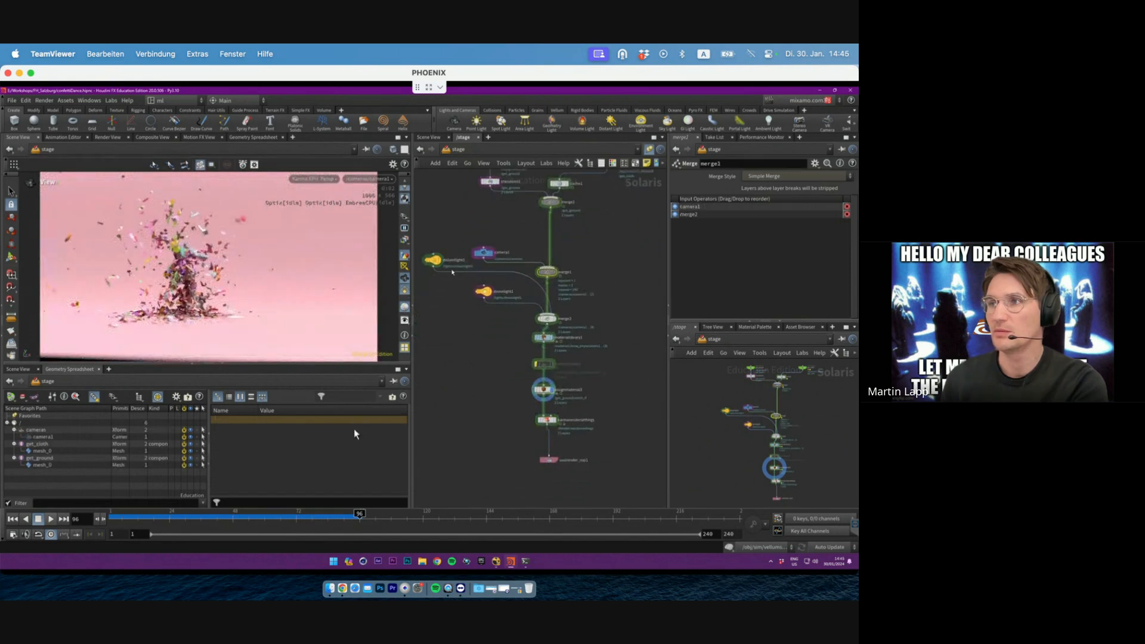
pyautogui.moveTo(579, 325); pyautogui.dragTo(589, 343)
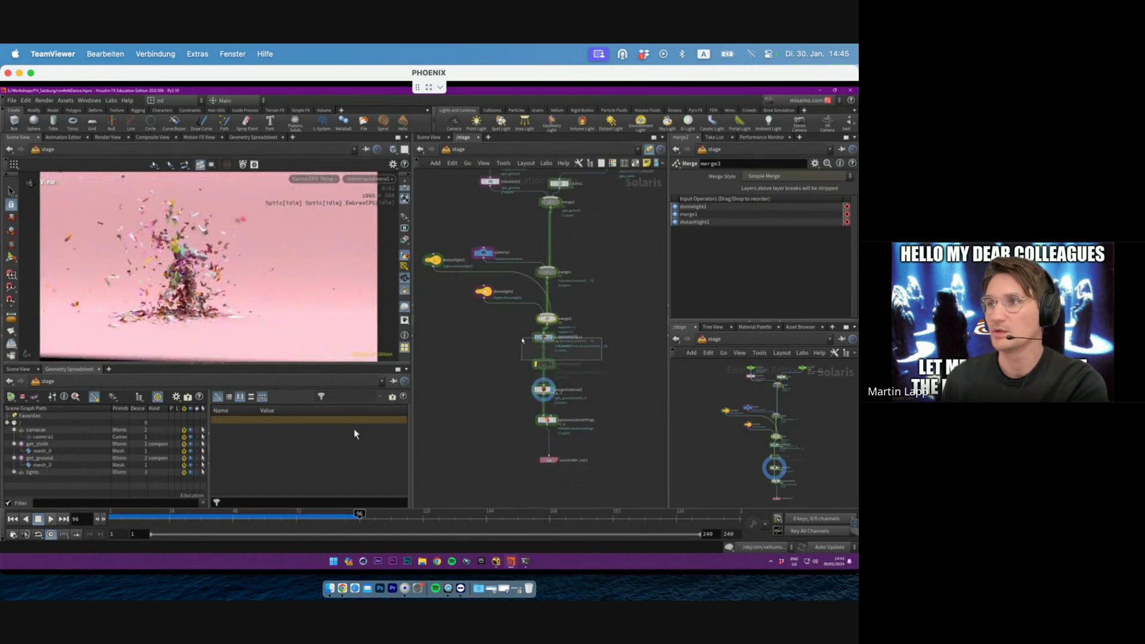
# Step: Display materiallibrary1, move the display back to assignmaterial3 and show the Karma render settings
pyautogui.click(545, 339)
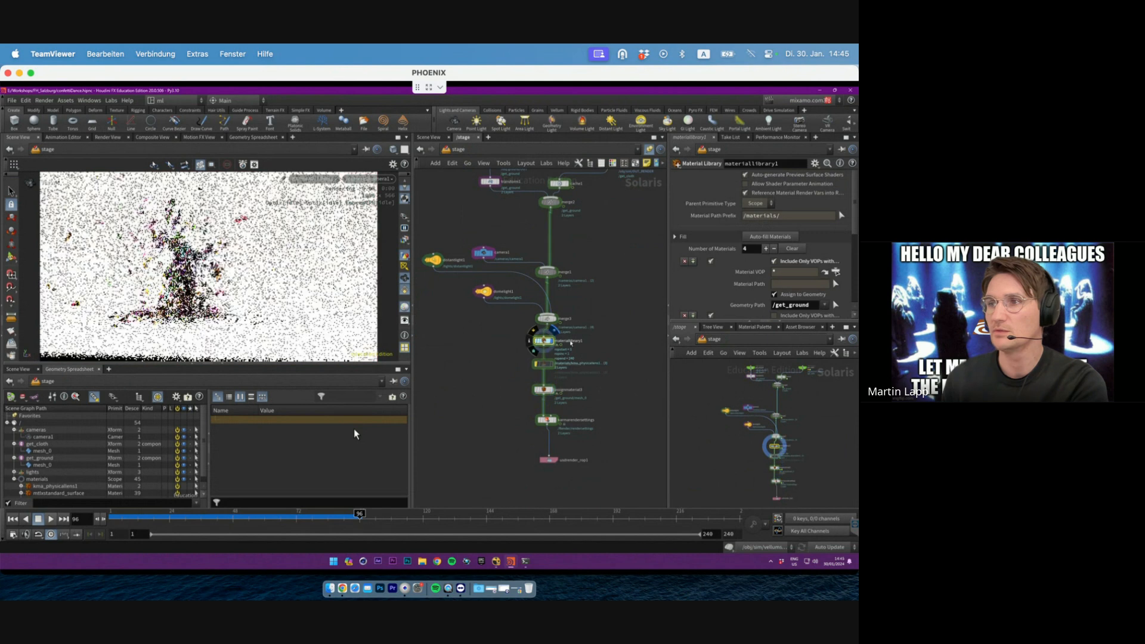
pyautogui.moveTo(614, 355); pyautogui.dragTo(603, 335, button='middle')
pyautogui.click(542, 370)
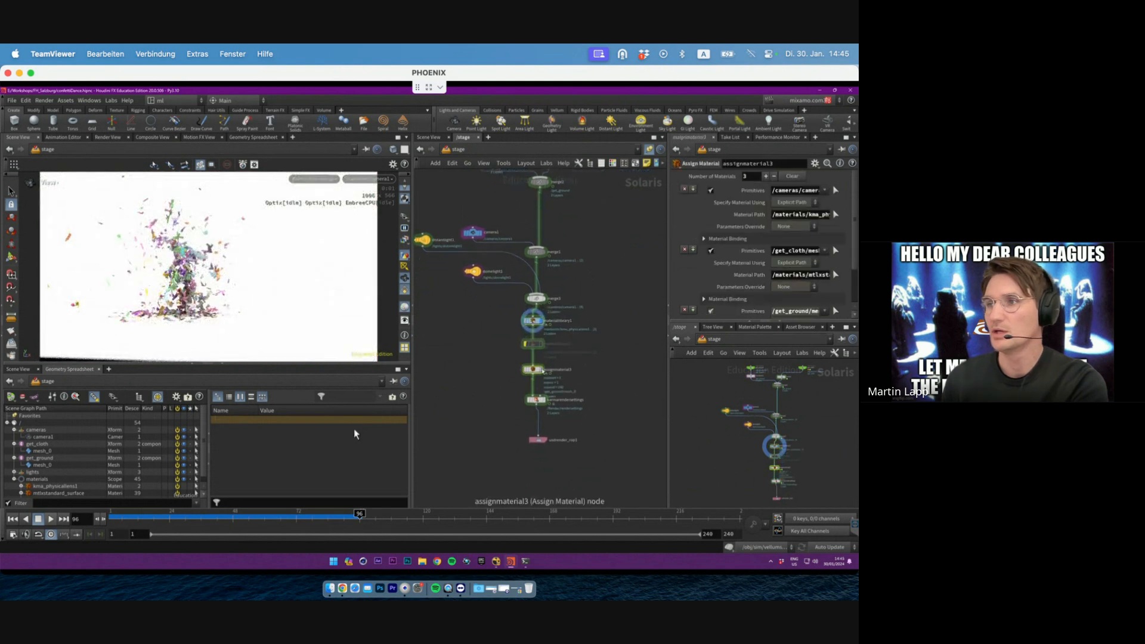
pyautogui.click(542, 370)
pyautogui.moveTo(495, 386); pyautogui.dragTo(579, 413)
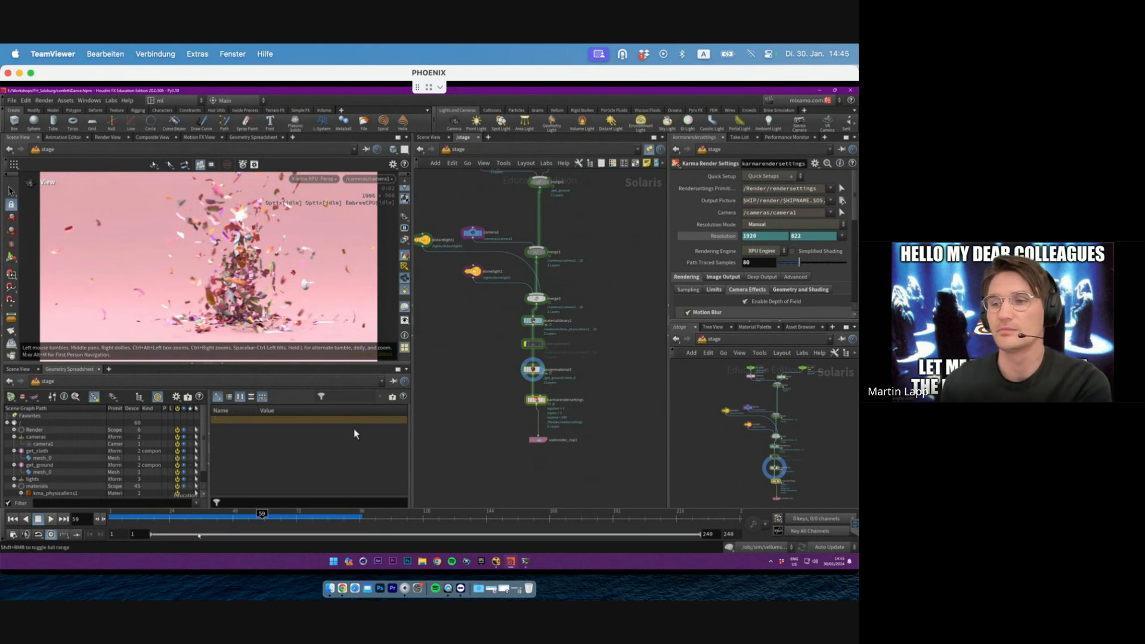
# Step: Preview the render at frame 16 and line up the get_cloth node directly above cache1
pyautogui.click(190, 518)
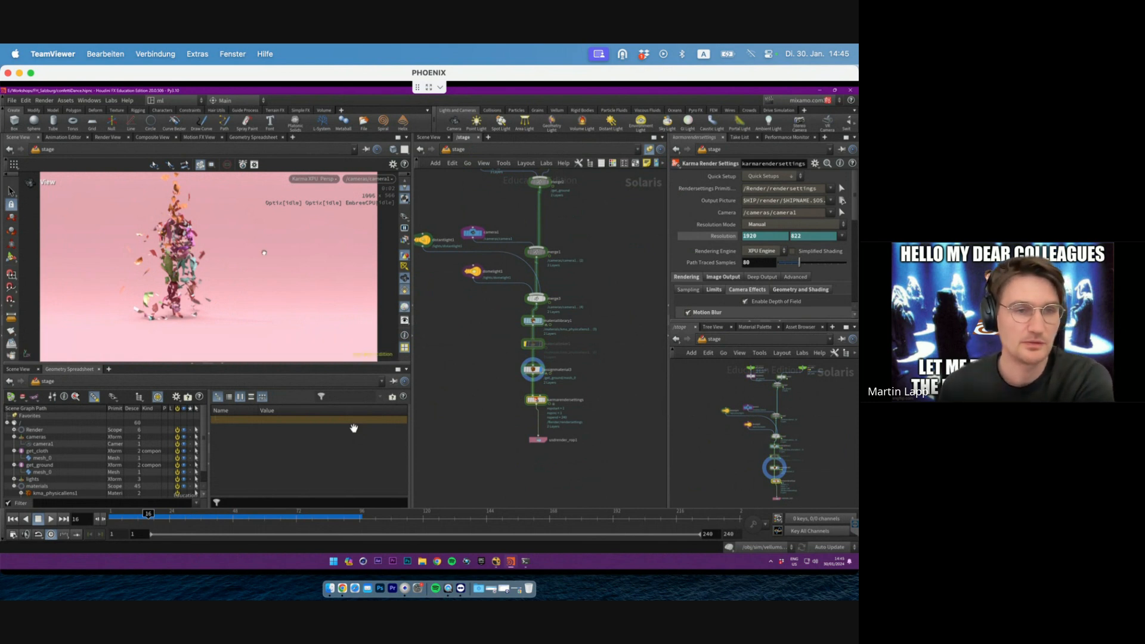
pyautogui.scroll(2, 603, 252)
pyautogui.scroll(-5, 603, 252)
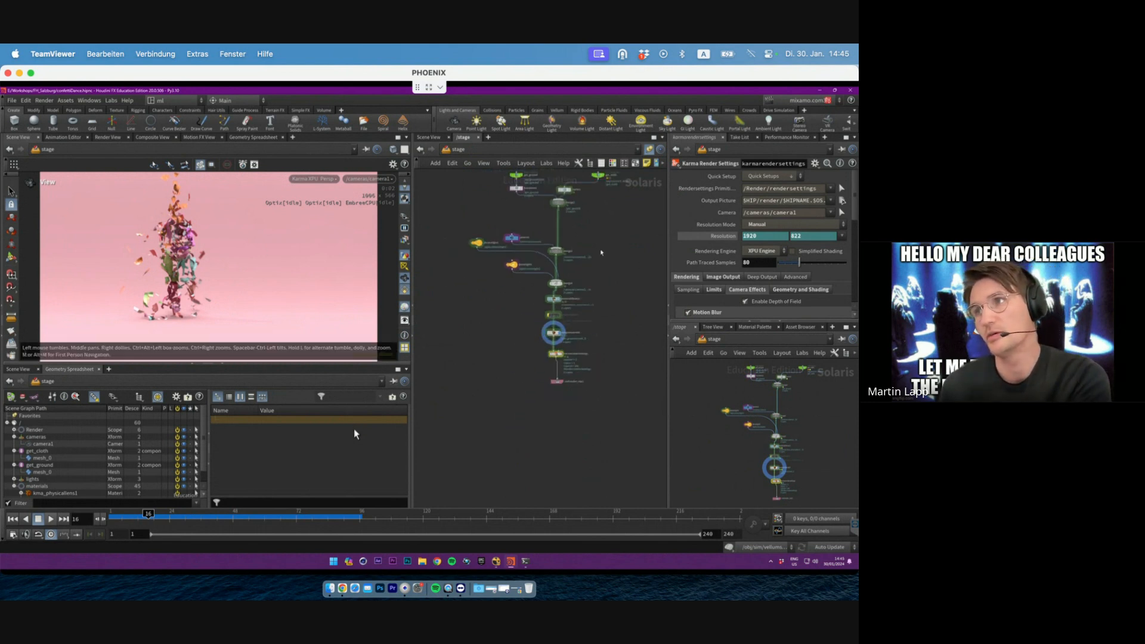
pyautogui.moveTo(603, 252); pyautogui.dragTo(560, 324, button='middle')
pyautogui.moveTo(557, 249); pyautogui.dragTo(525, 248)
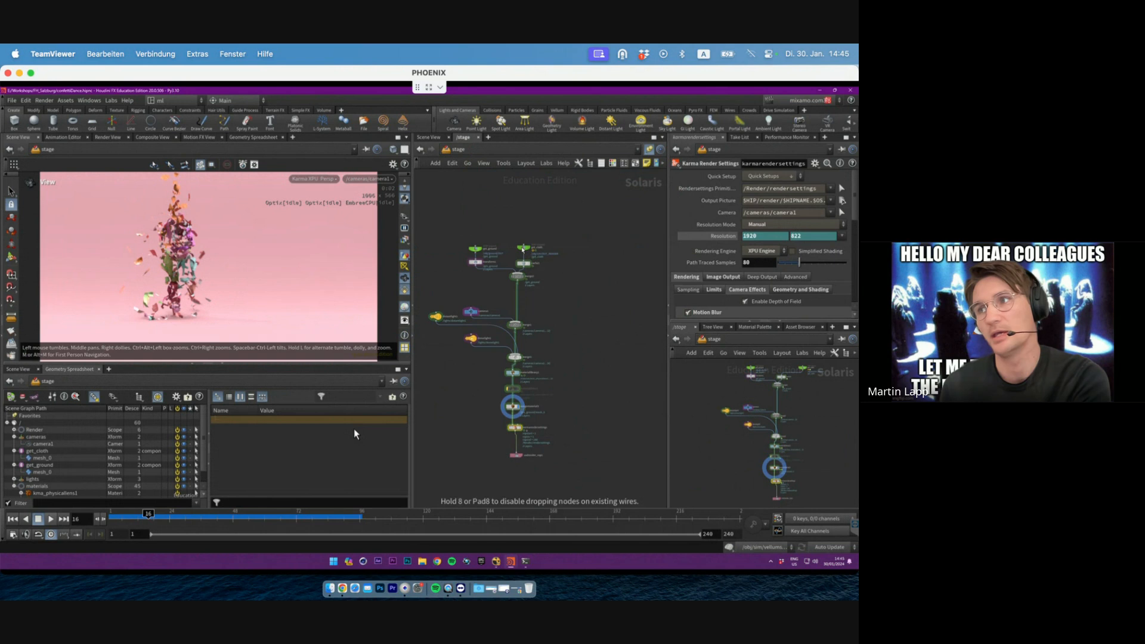
pyautogui.moveTo(574, 217); pyautogui.dragTo(421, 507)
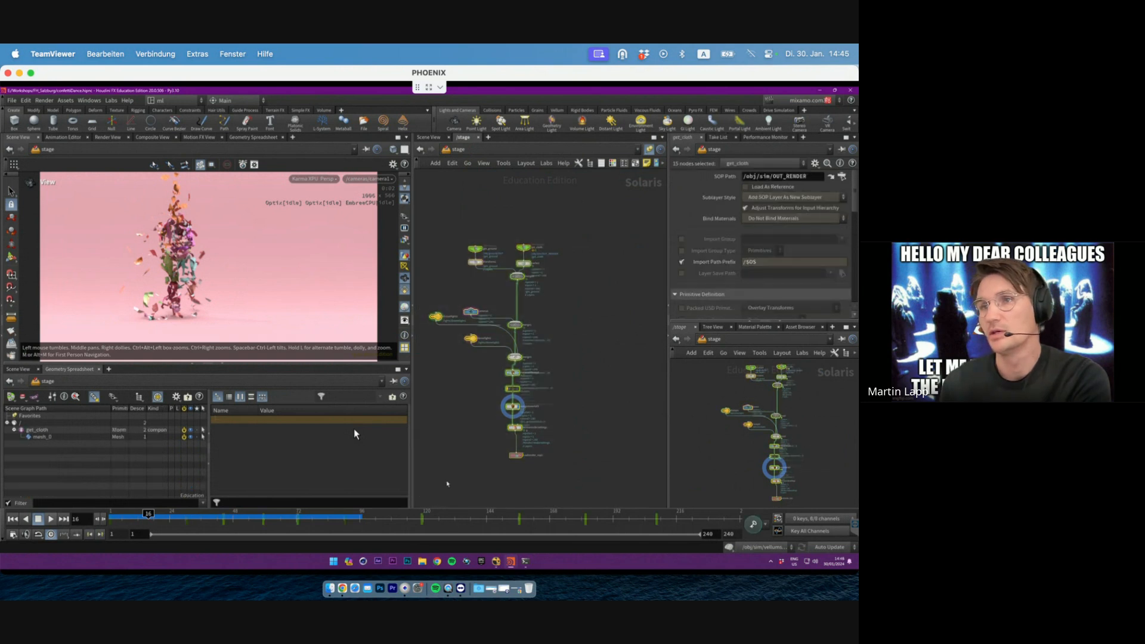
# Step: Switch to the Houdini window with the ivy plant scene, then to Nuke
pyautogui.moveTo(512, 561)
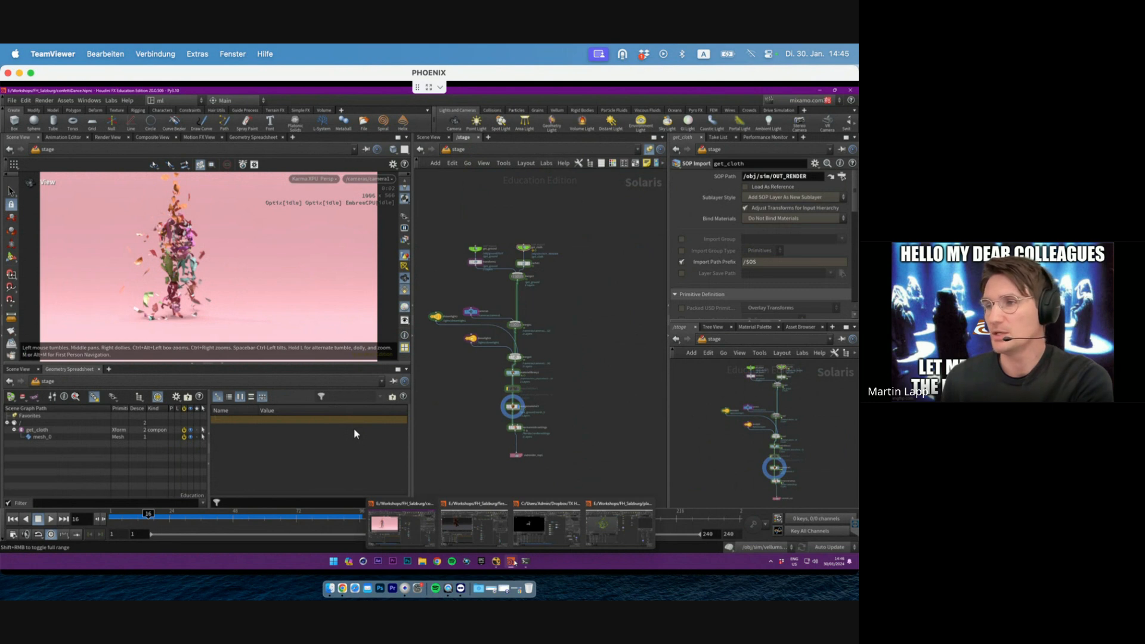
pyautogui.click(619, 525)
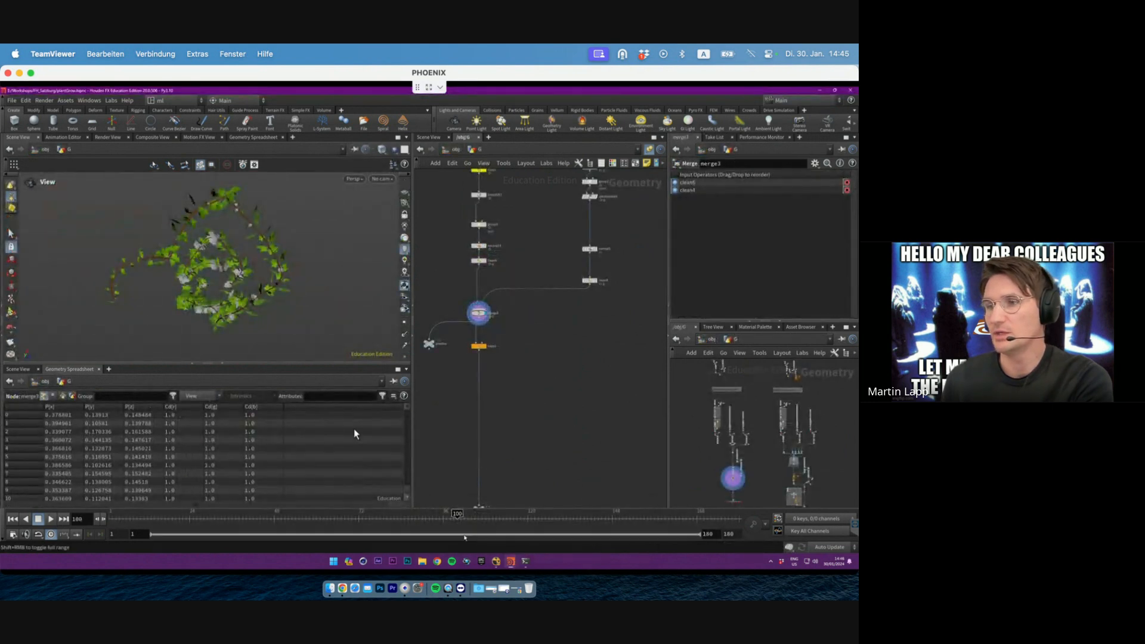
pyautogui.hotkey('alt', 'Tab')
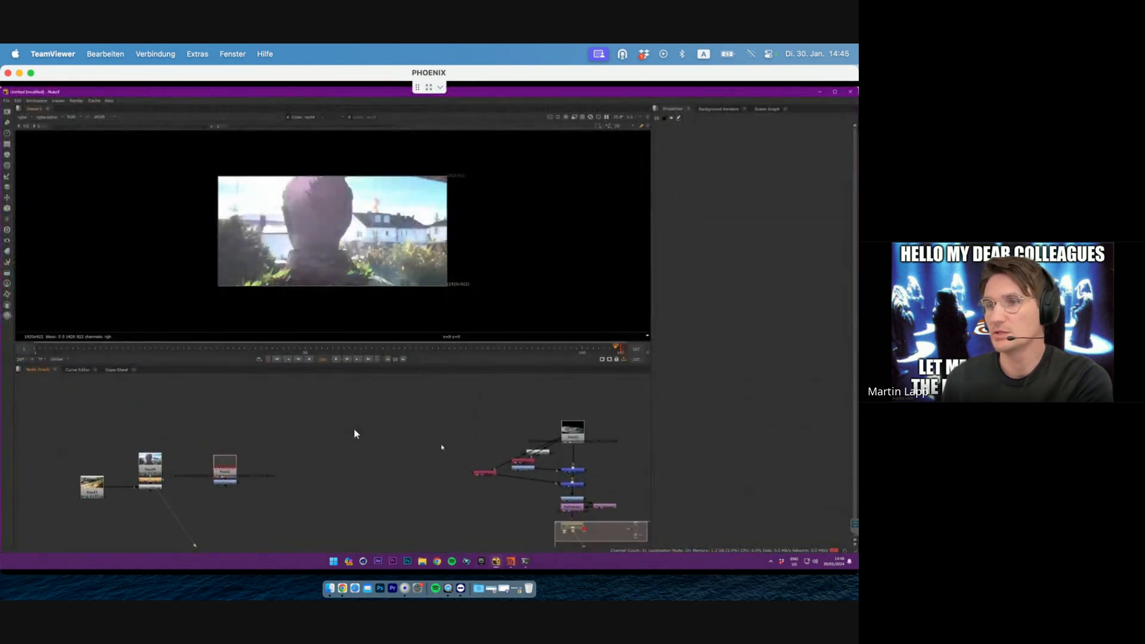
# Step: Show the wooden beam footage's Read node in the viewer, fit it and play from the first frame
pyautogui.click(90, 479)
pyautogui.press('1')
pyautogui.click(277, 360)
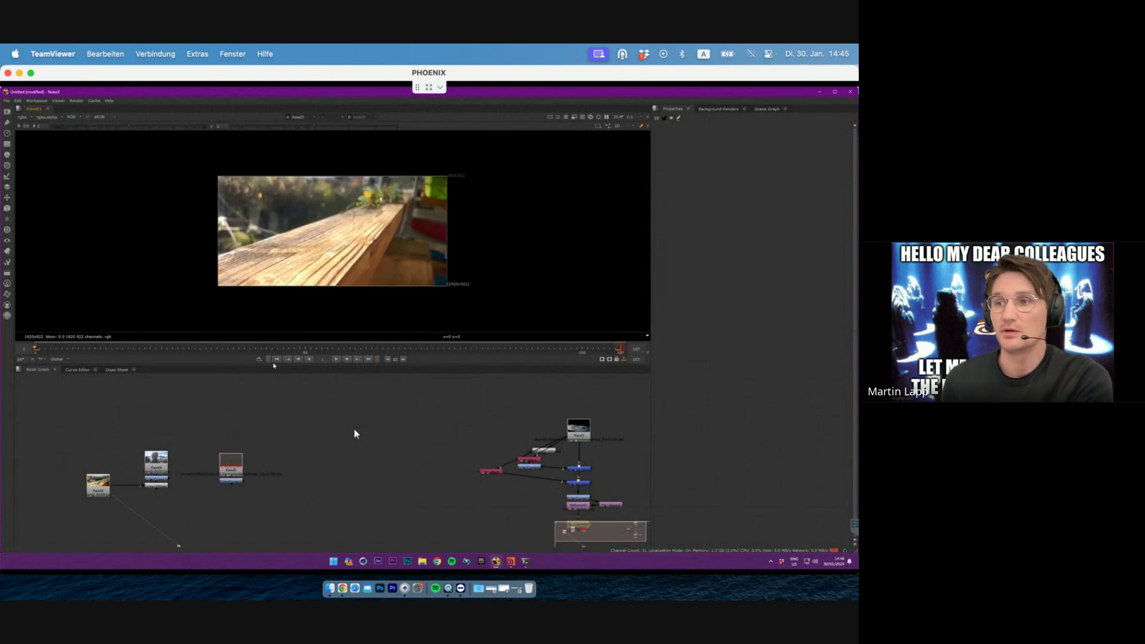
pyautogui.press('f')
pyautogui.click(335, 359)
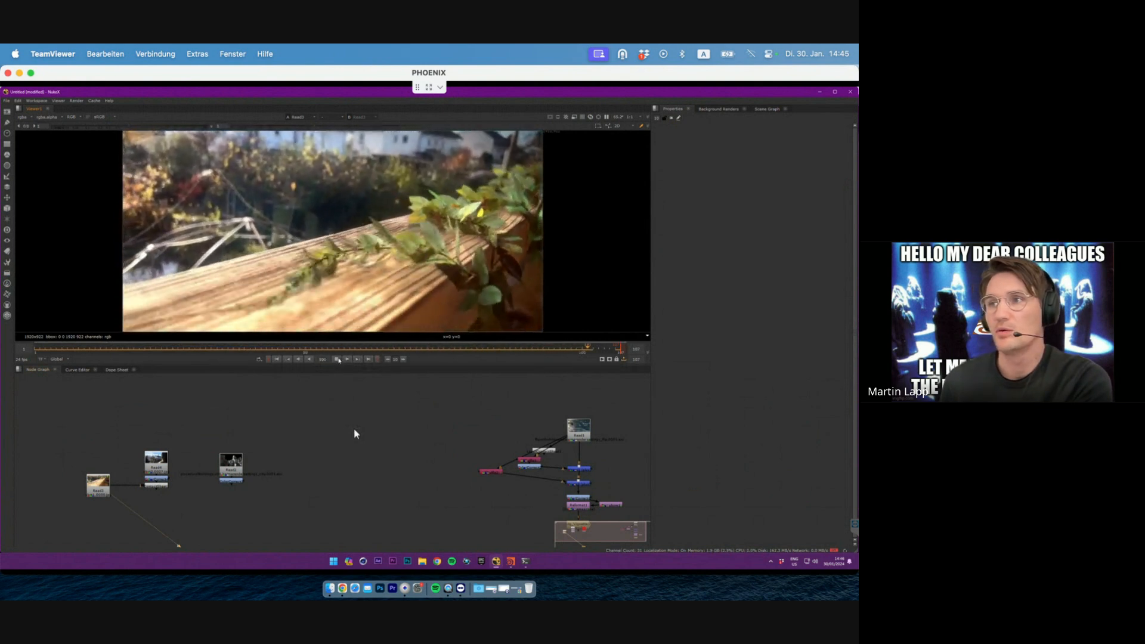
# Step: Show the statue footage's Read node in the viewer, play it and return to the first frame
pyautogui.press('1')
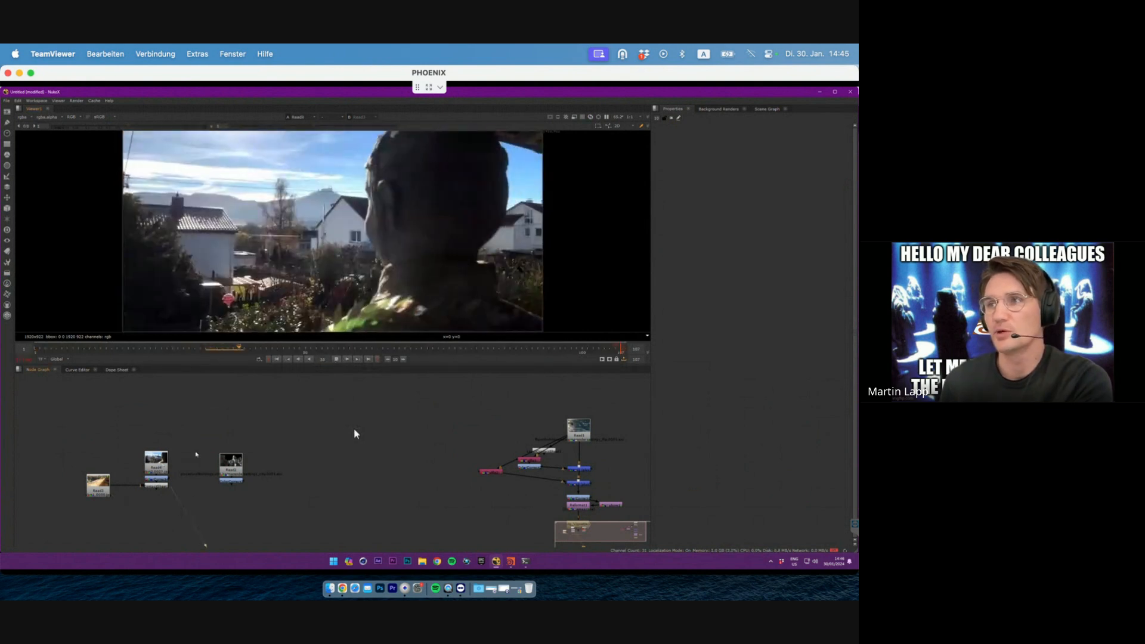
pyautogui.moveTo(310, 446); pyautogui.dragTo(144, 448, button='middle')
pyautogui.moveTo(399, 384); pyautogui.dragTo(322, 472, button='middle')
pyautogui.scroll(-8, 311, 492)
pyautogui.scroll(3, 311, 488)
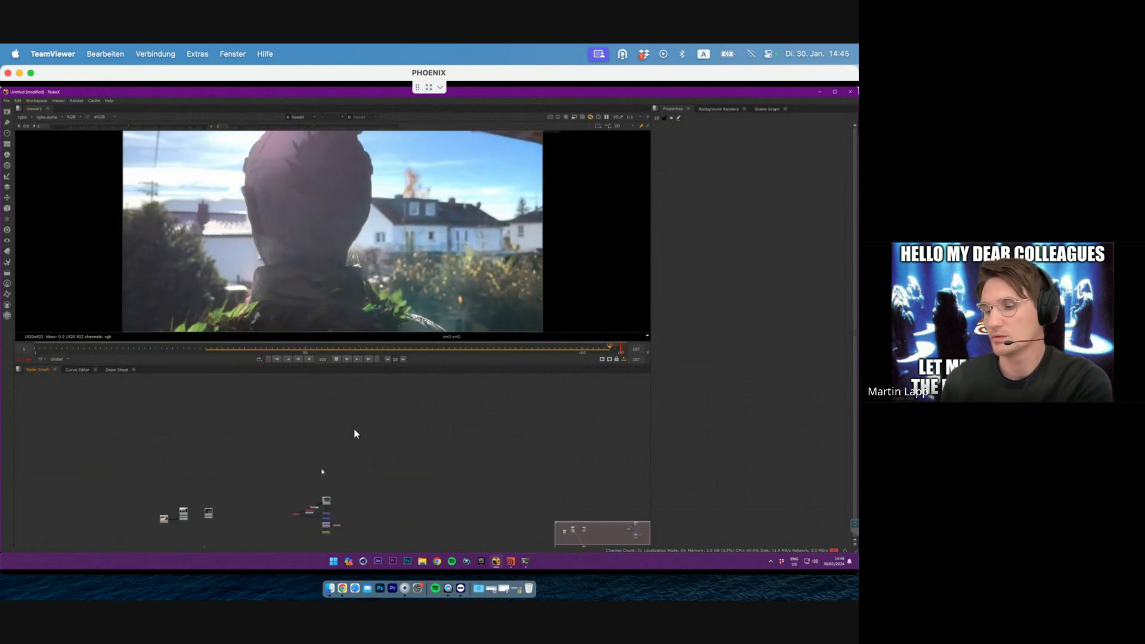
pyautogui.press('Home')
# Step: Open the recent nuke comp stored in the Workshops/FH_Salzburg folder
pyautogui.click(6, 100)
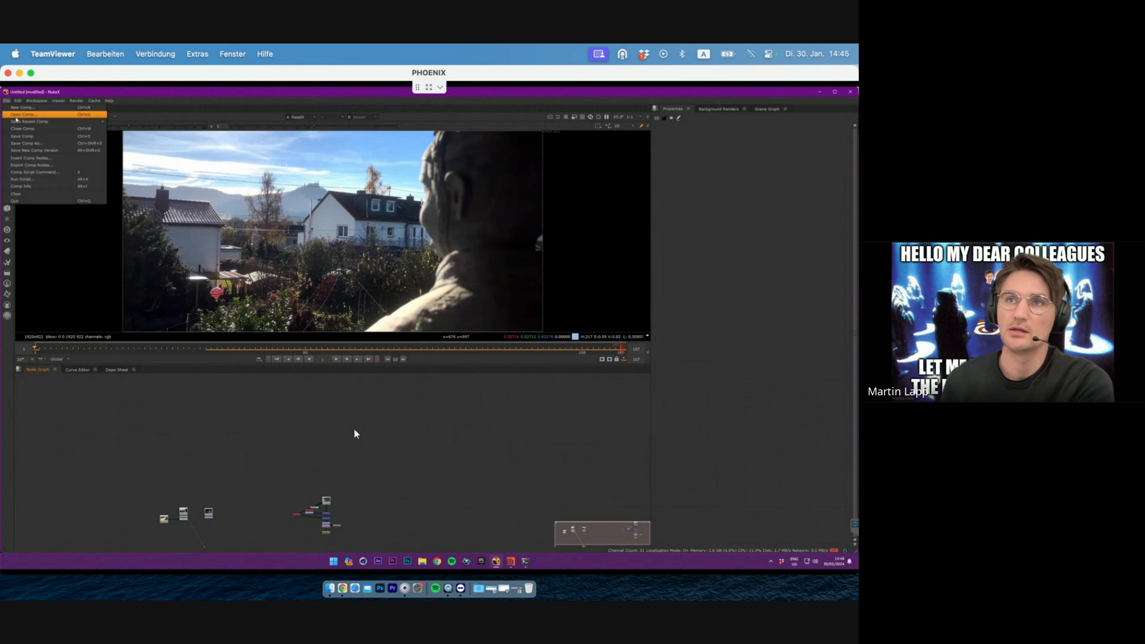
pyautogui.moveTo(36, 121)
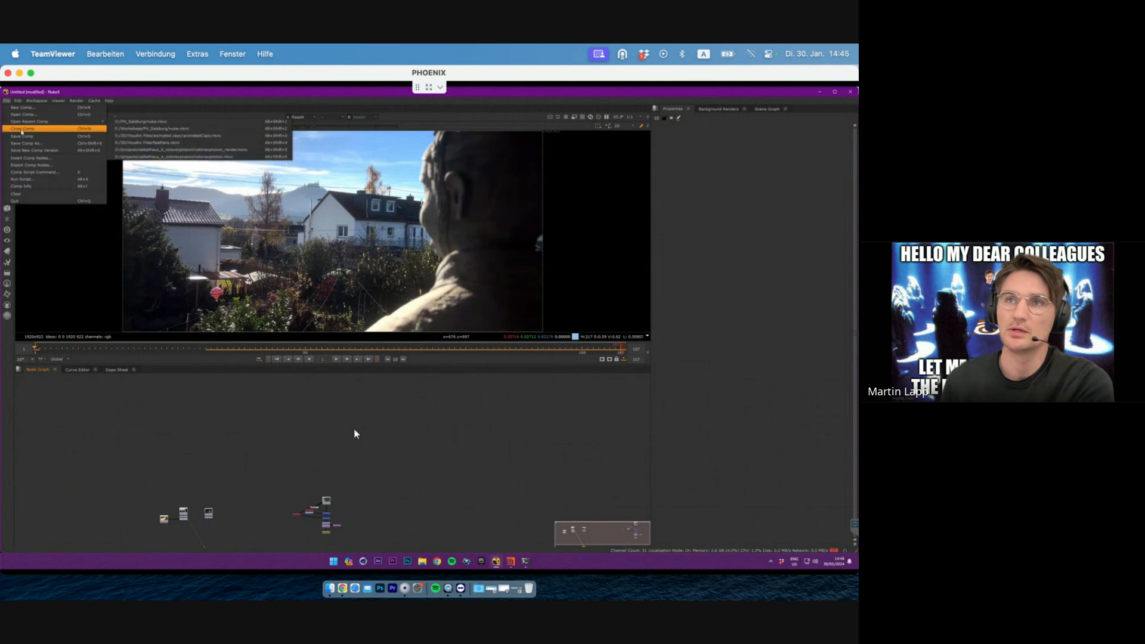
pyautogui.click(210, 128)
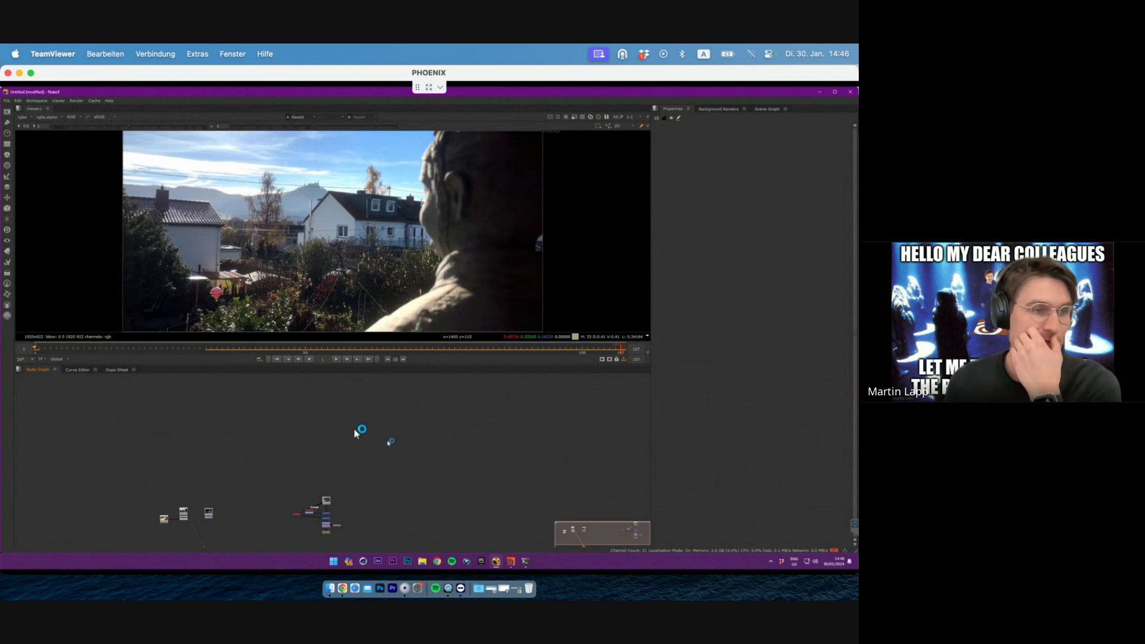
# Step: Check the Houdini fireDance scene window, return to Nuke and bring the whole node graph into view
pyautogui.moveTo(501, 565)
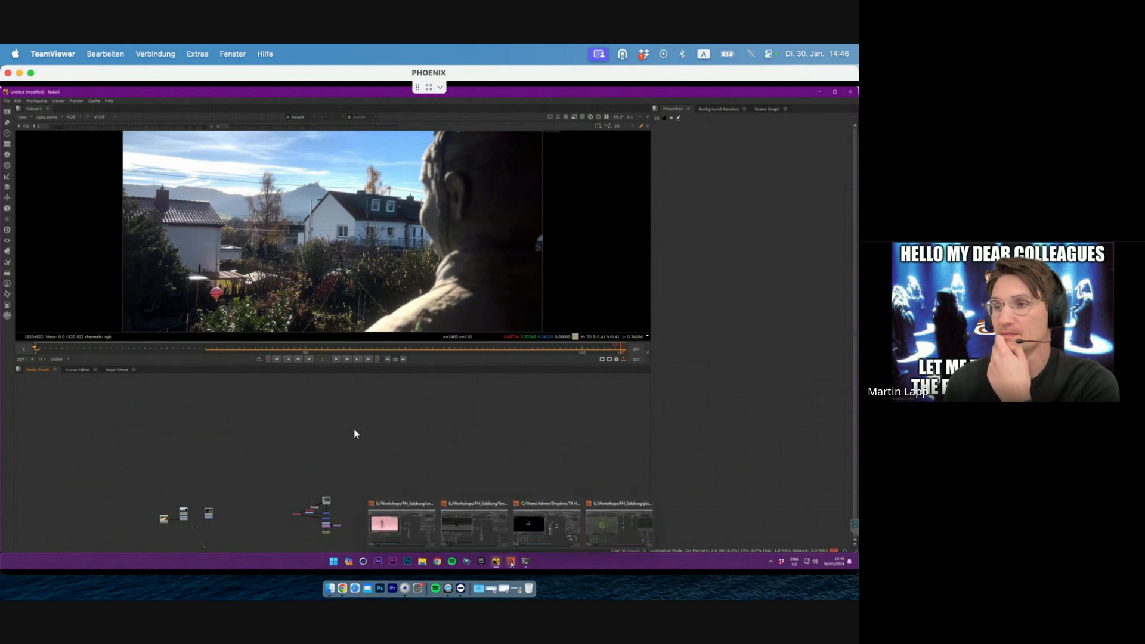
pyautogui.moveTo(475, 542)
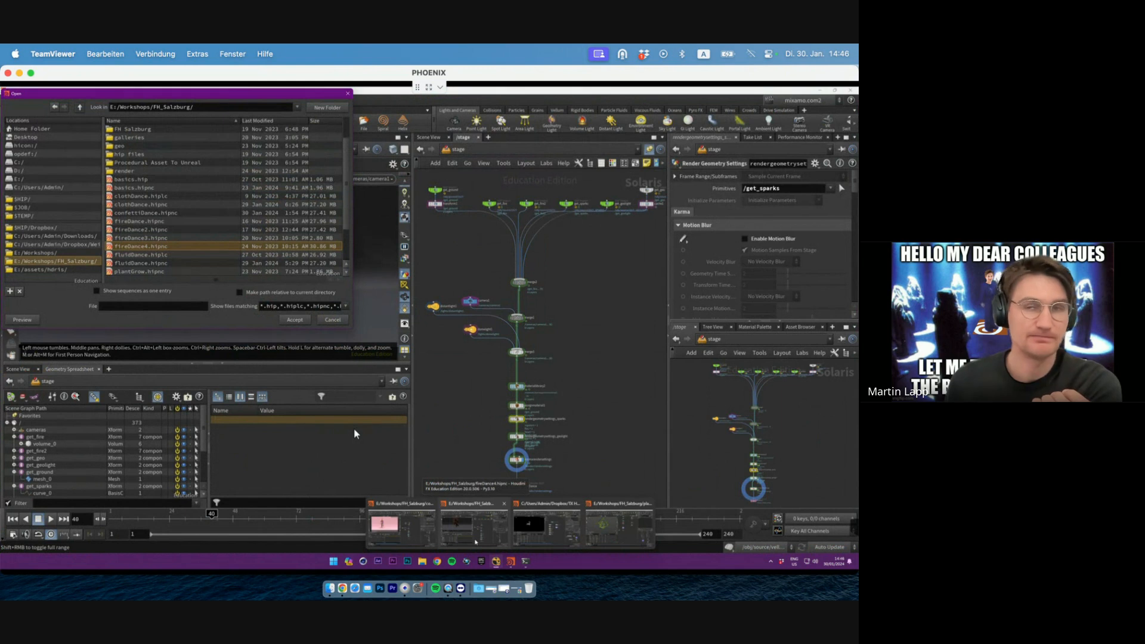
pyautogui.click(476, 542)
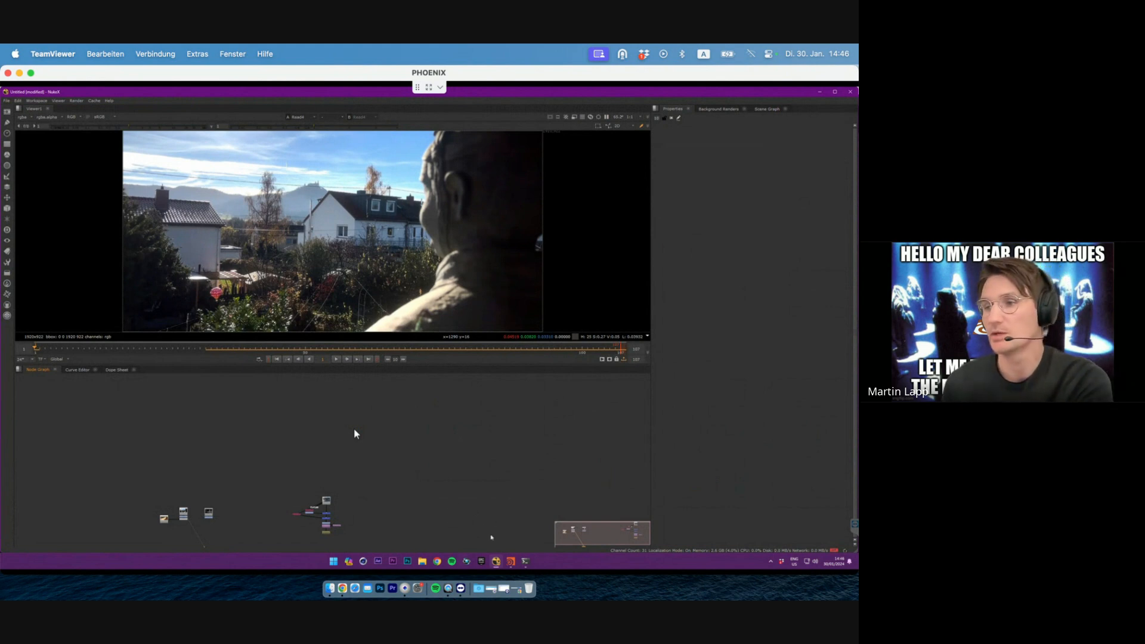
pyautogui.moveTo(496, 563)
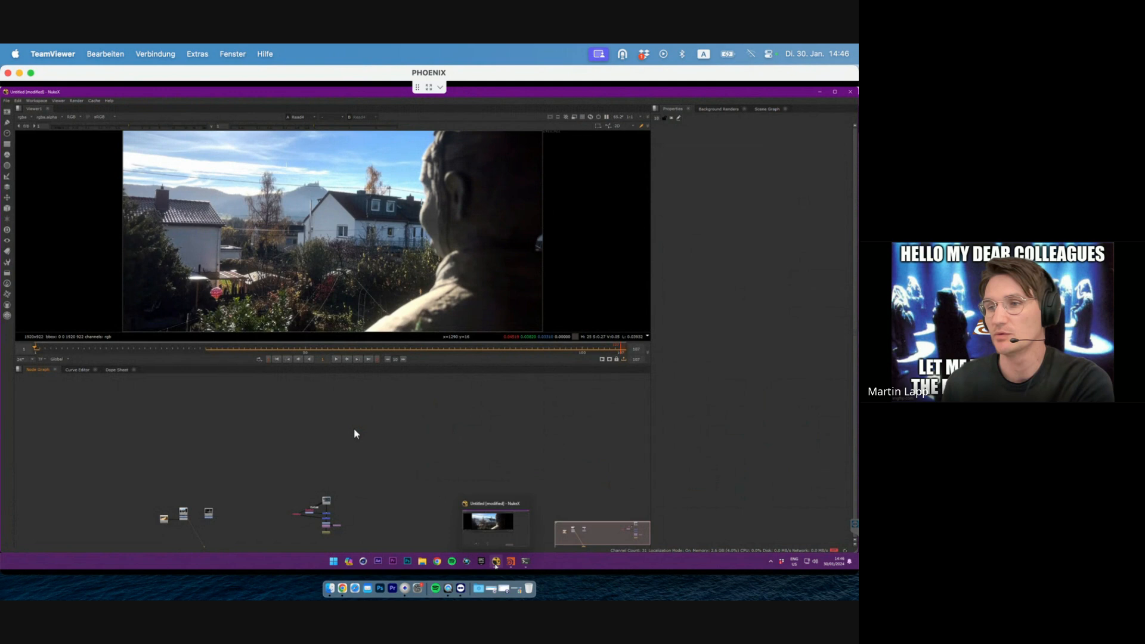
pyautogui.moveTo(405, 498); pyautogui.dragTo(438, 438, button='middle')
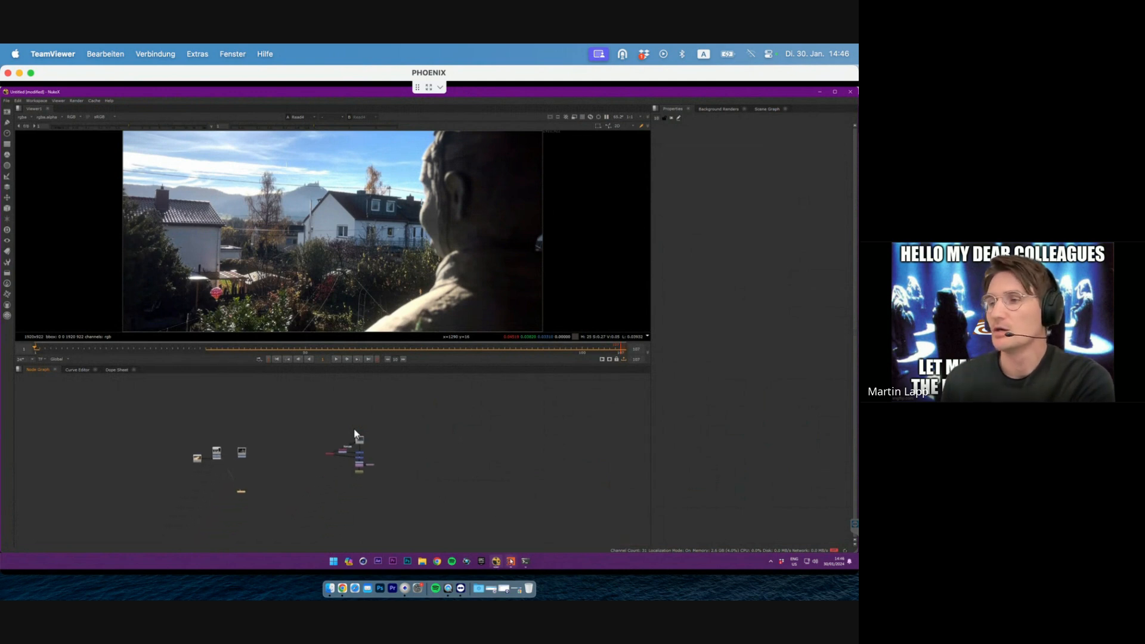
# Step: Switch to the Houdini ivy plant scene, scrub its growth to frame 92 and look over the node network
pyautogui.moveTo(511, 561)
pyautogui.click(609, 531)
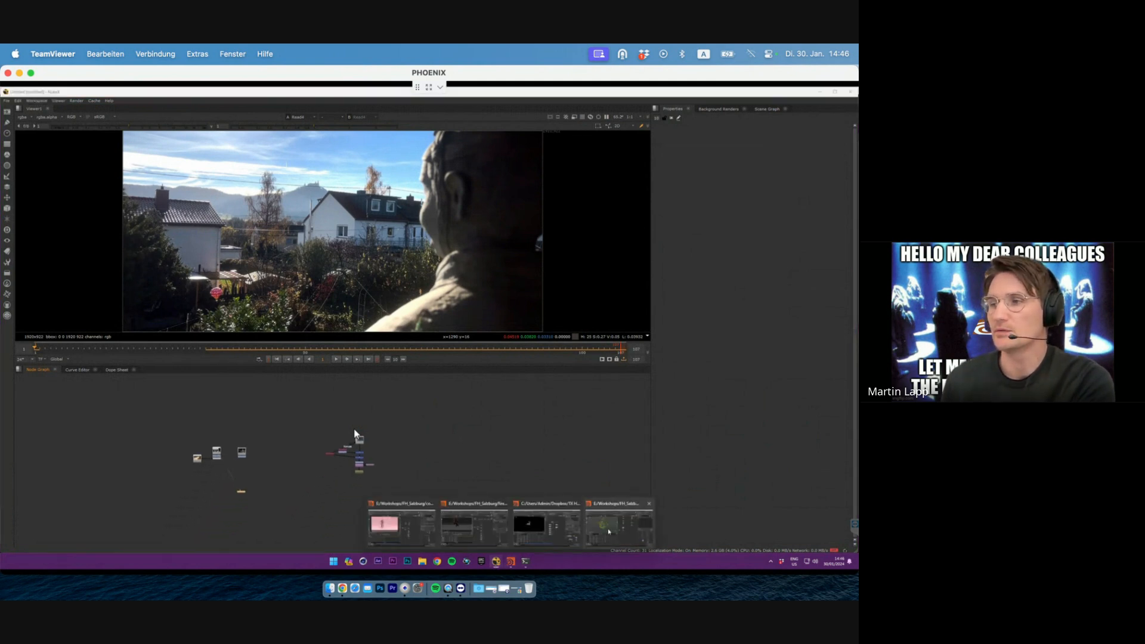
pyautogui.moveTo(175, 519); pyautogui.dragTo(154, 521)
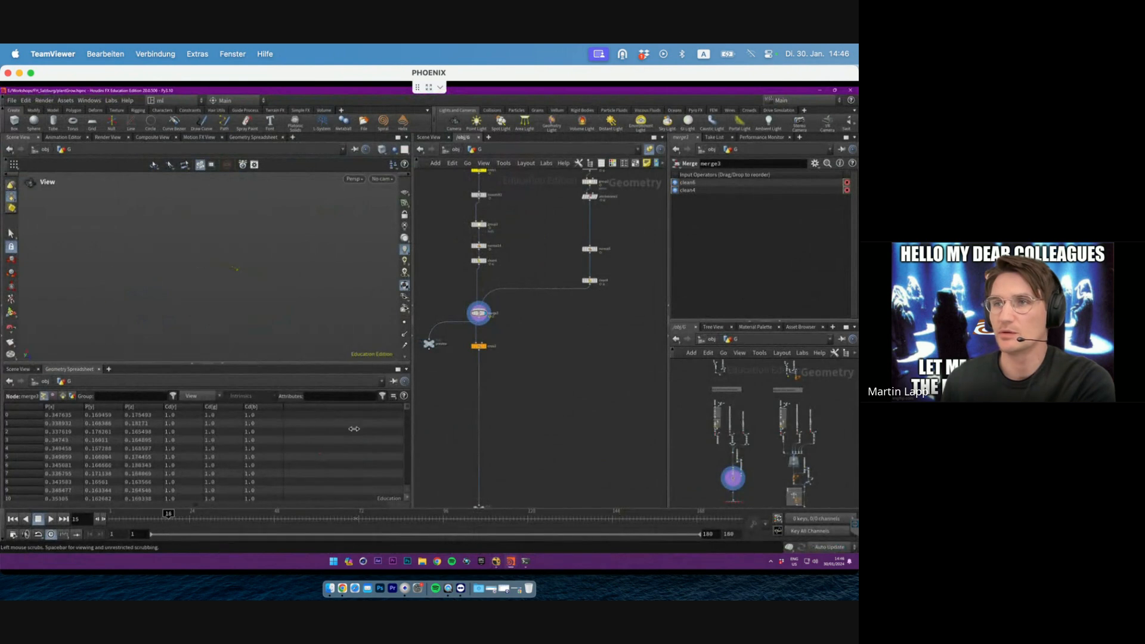
pyautogui.moveTo(428, 521); pyautogui.dragTo(429, 521)
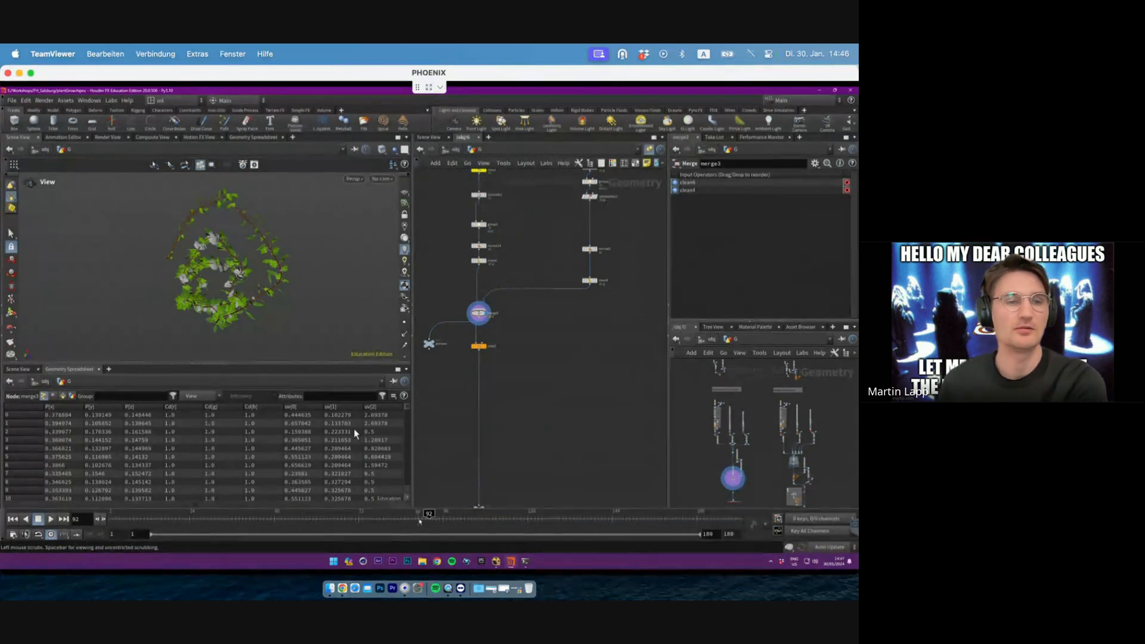
pyautogui.moveTo(509, 338); pyautogui.dragTo(519, 412, button='middle')
pyautogui.scroll(3, 542, 410)
pyautogui.scroll(-8, 538, 452)
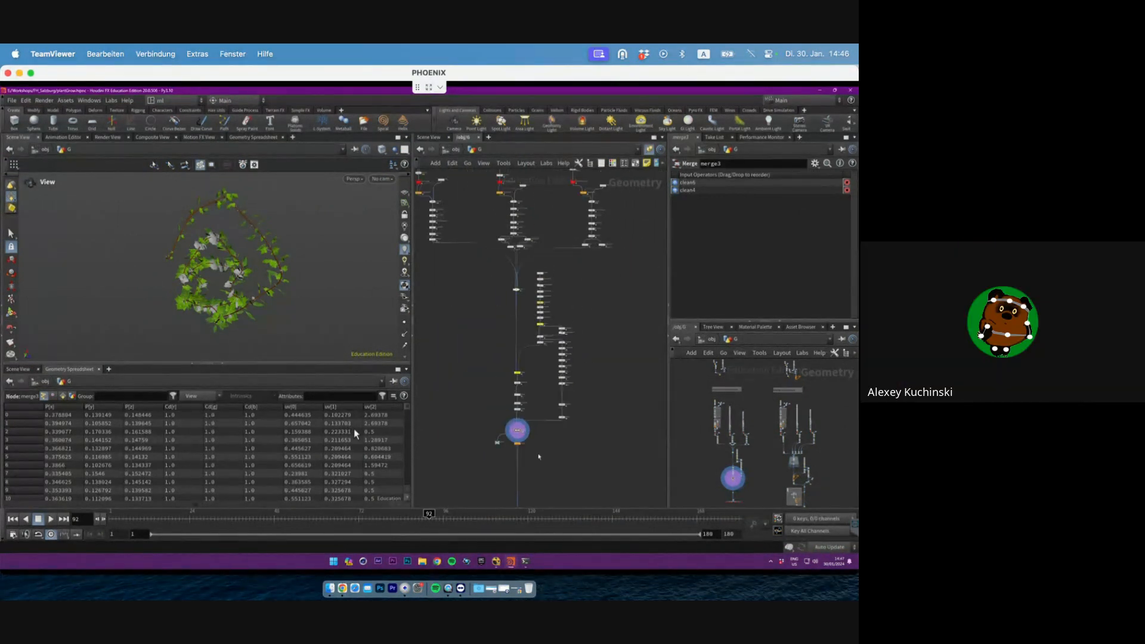
pyautogui.scroll(-5, 538, 457)
pyautogui.moveTo(582, 429); pyautogui.dragTo(591, 439, button='middle')
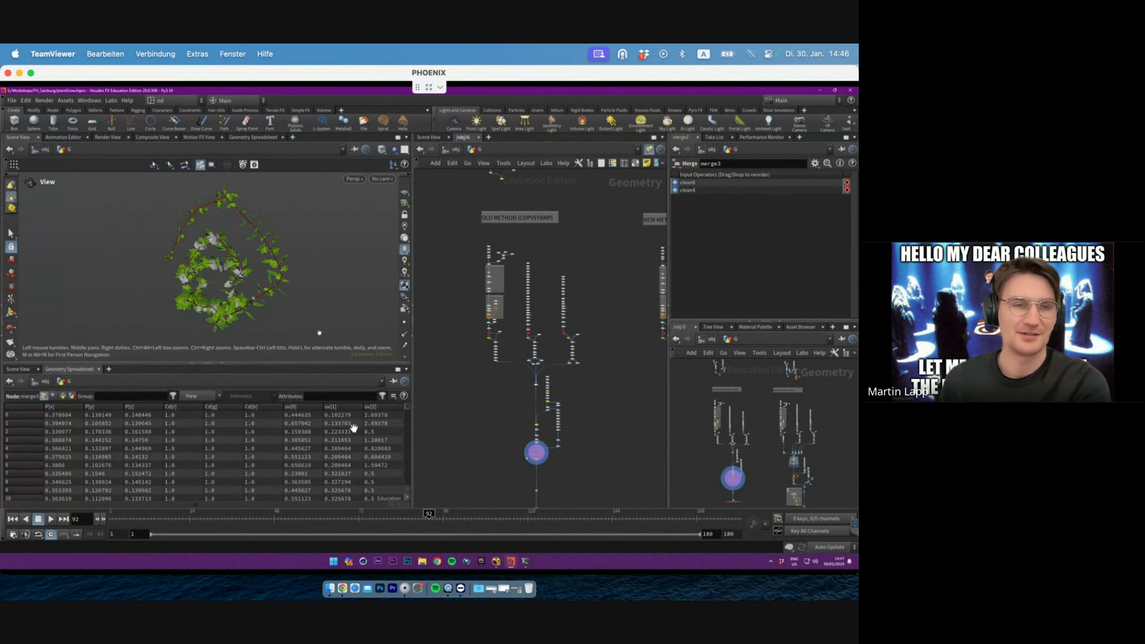
# Step: Switch to Nuke, show the wooden beam footage's Read node in the viewer, play it and stop
pyautogui.hotkey('alt', 'Tab')
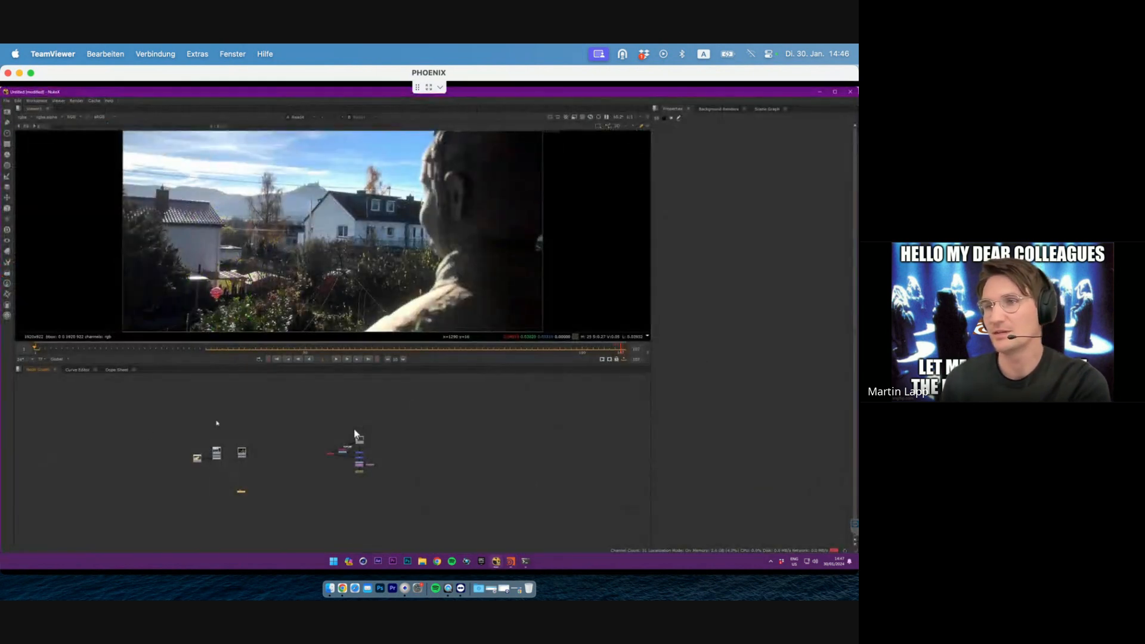
pyautogui.scroll(8, 223, 462)
pyautogui.click(240, 480)
pyautogui.press('1')
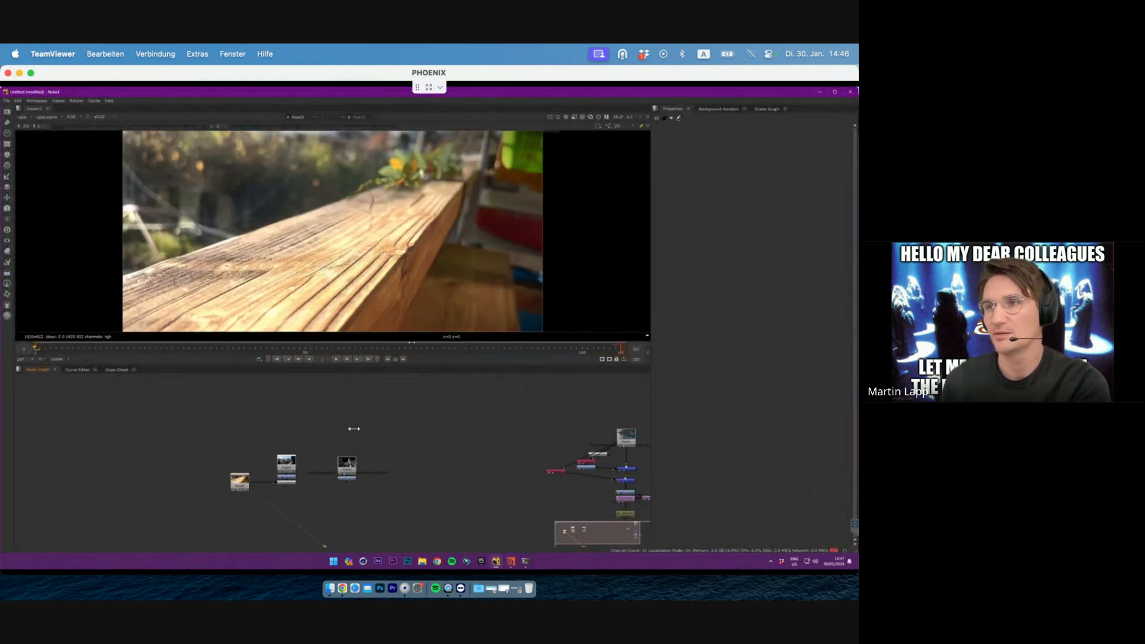
pyautogui.click(336, 359)
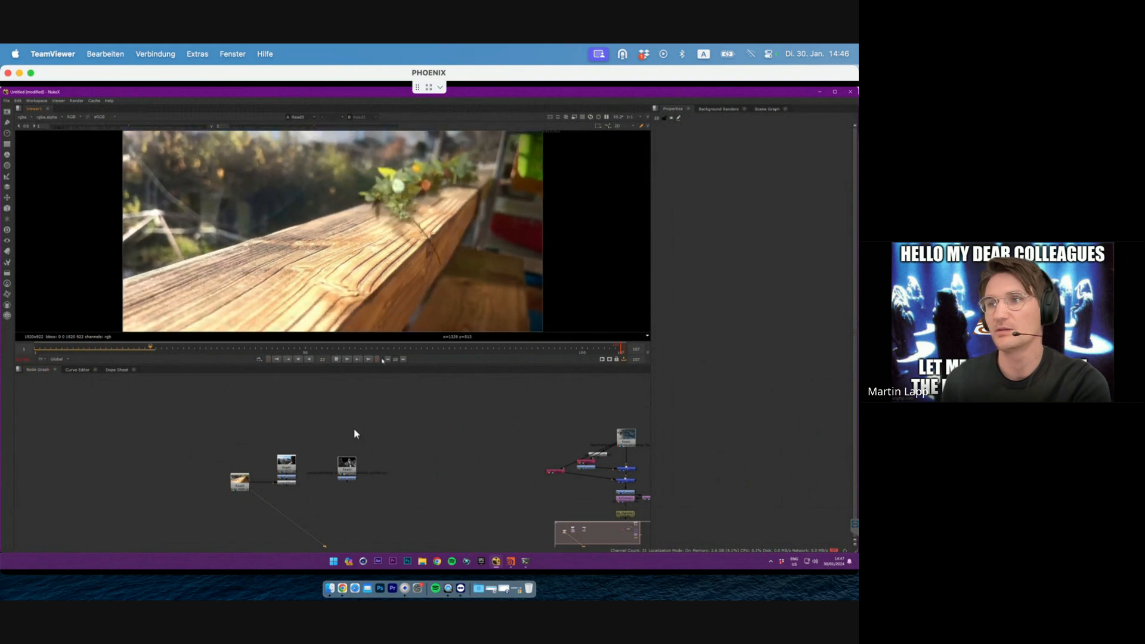
pyautogui.click(336, 359)
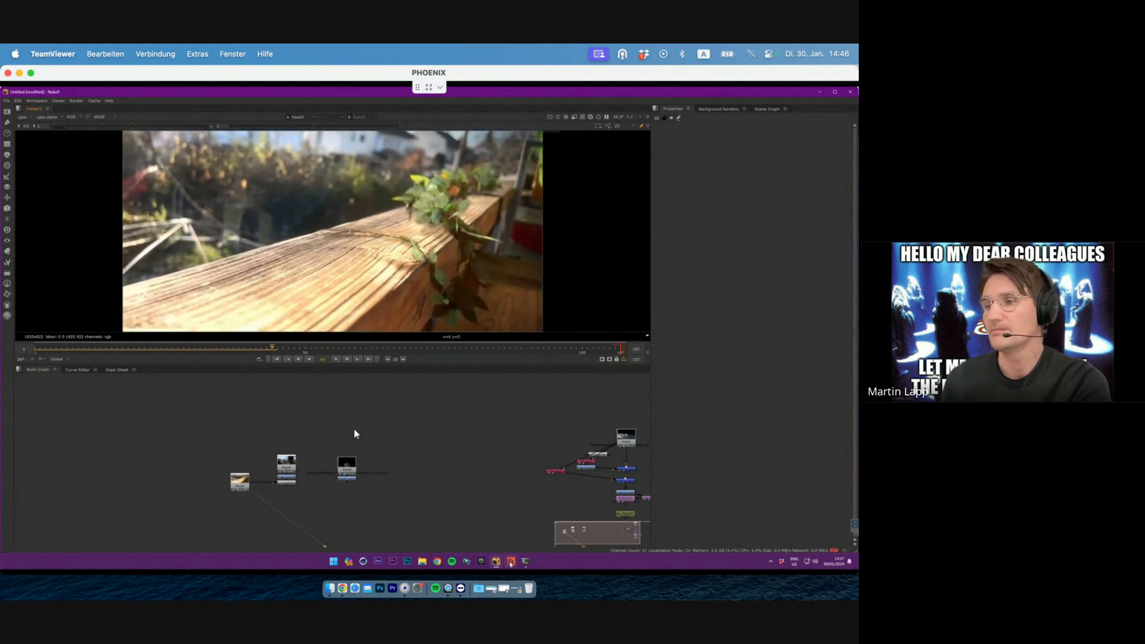
# Step: Switch to the Houdini ivy plant scene and show the old copystamp and new forEach networks side by side
pyautogui.moveTo(510, 563)
pyautogui.click(619, 525)
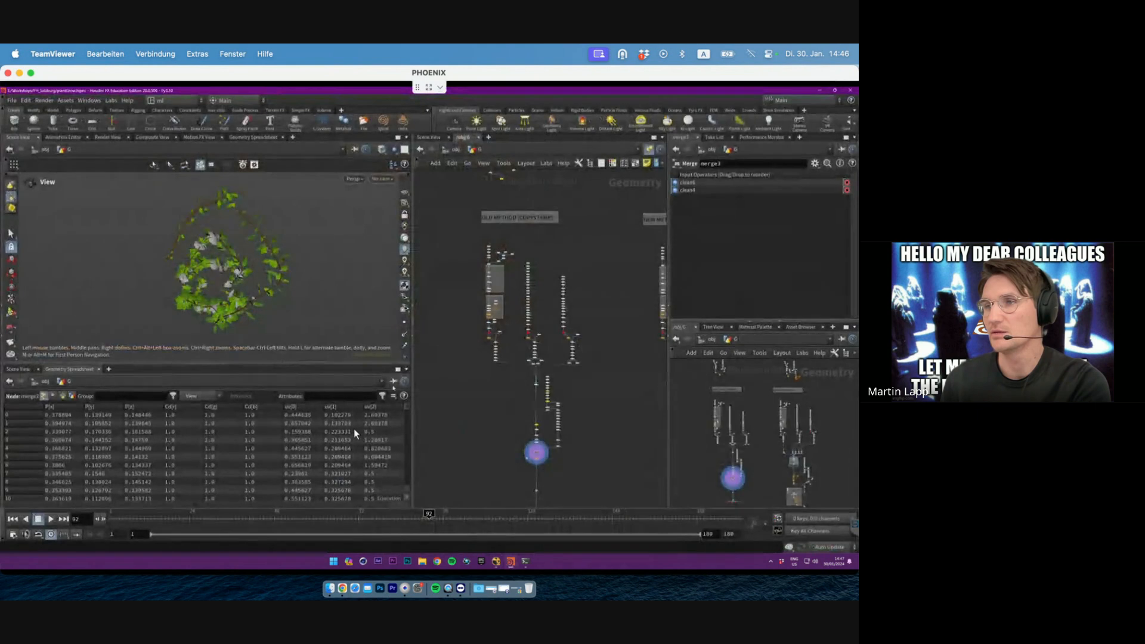
pyautogui.moveTo(466, 406); pyautogui.dragTo(414, 472, button='middle')
pyautogui.scroll(-4, 544, 330)
pyautogui.scroll(4, 553, 355)
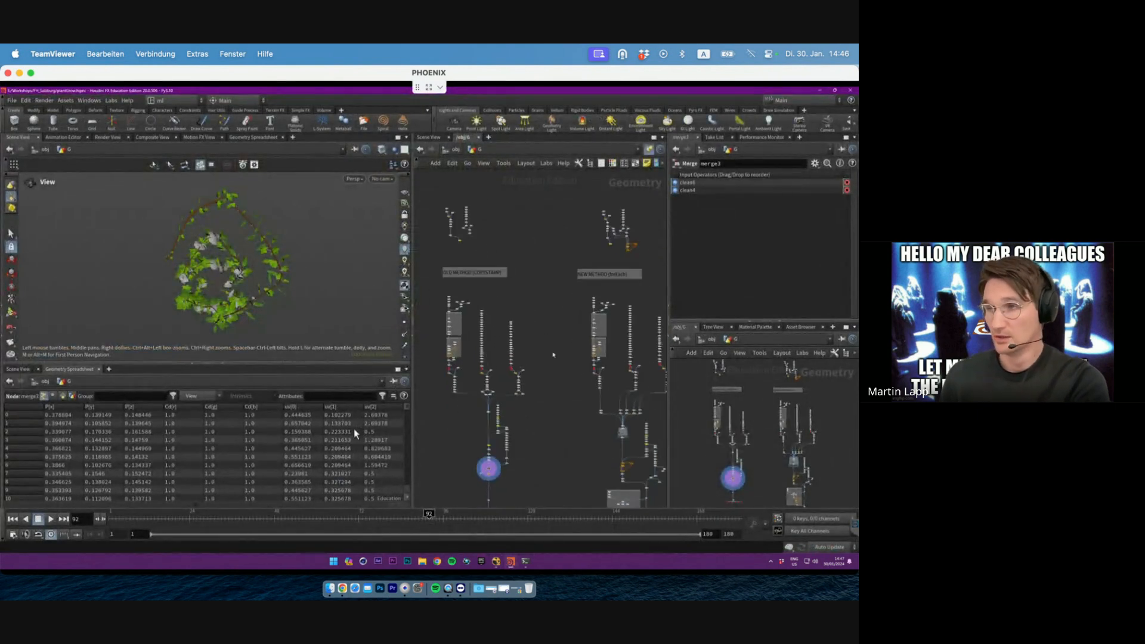
pyautogui.scroll(-2, 553, 355)
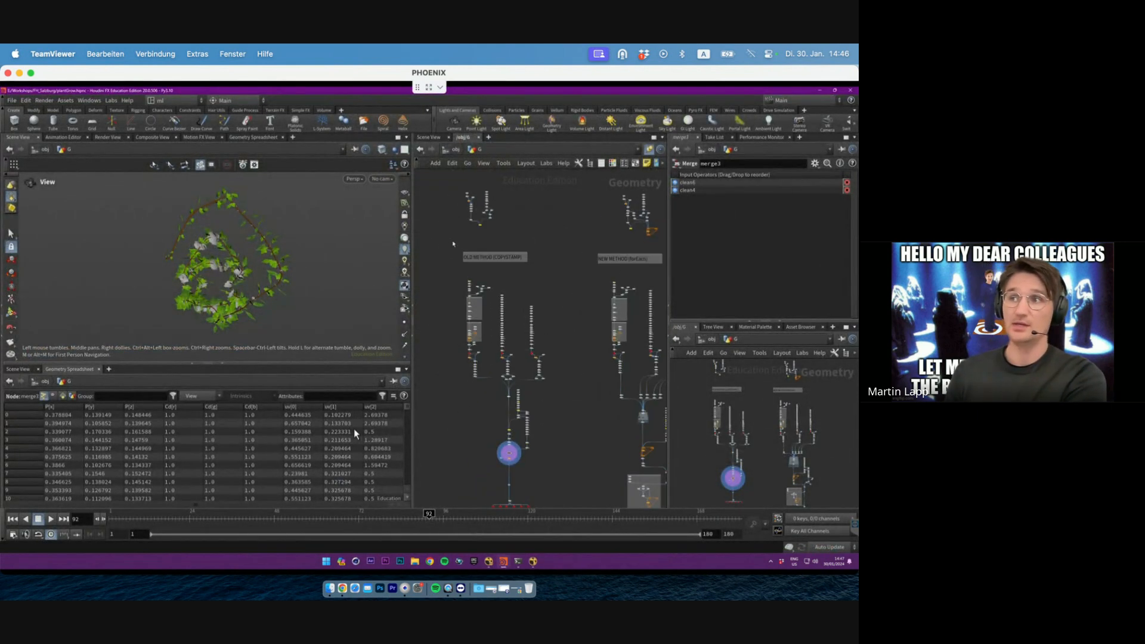
pyautogui.scroll(-2, 464, 250)
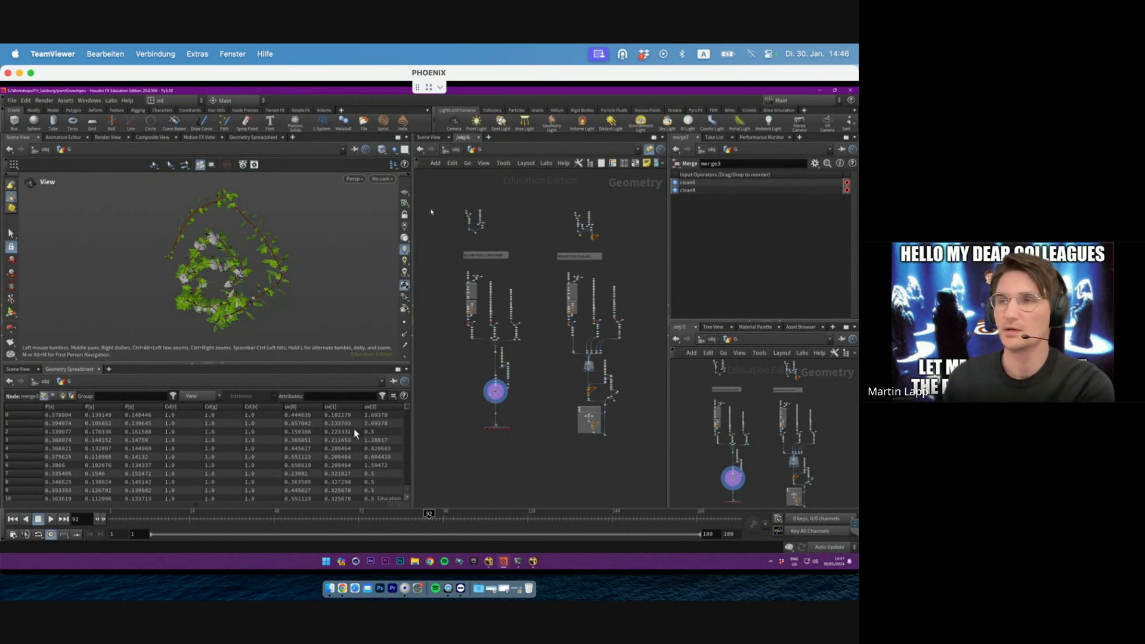
# Step: Point out the old-method branch and the new-method branch by box-selecting each one's nodes and clearing the selection
pyautogui.moveTo(437, 197); pyautogui.dragTo(550, 494)
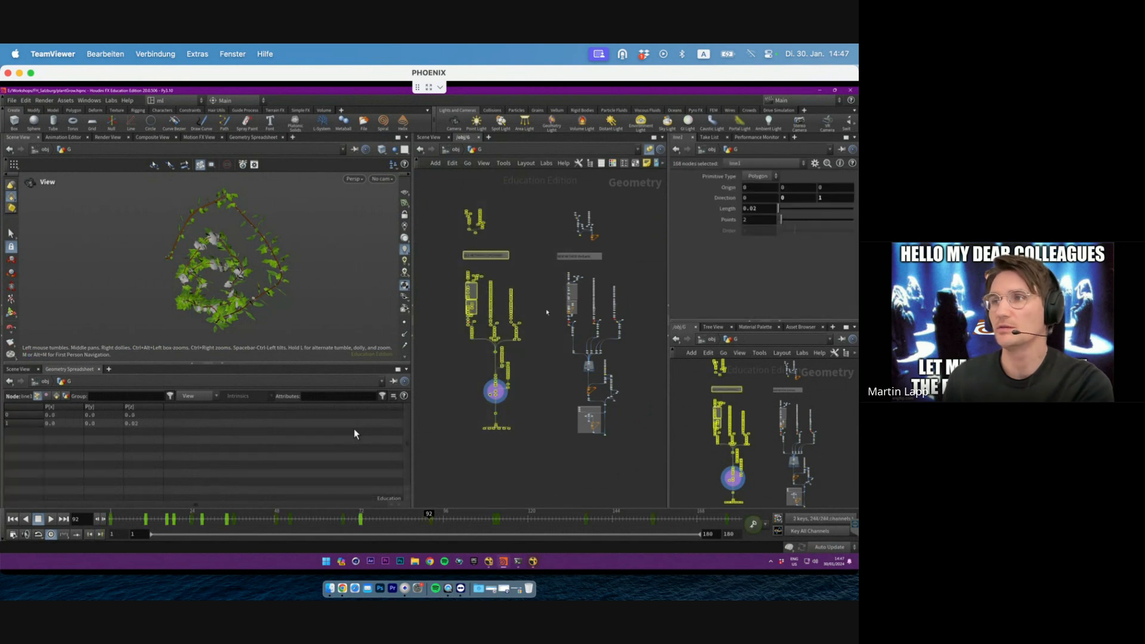
pyautogui.click(524, 291)
pyautogui.moveTo(529, 303); pyautogui.dragTo(496, 314, button='middle')
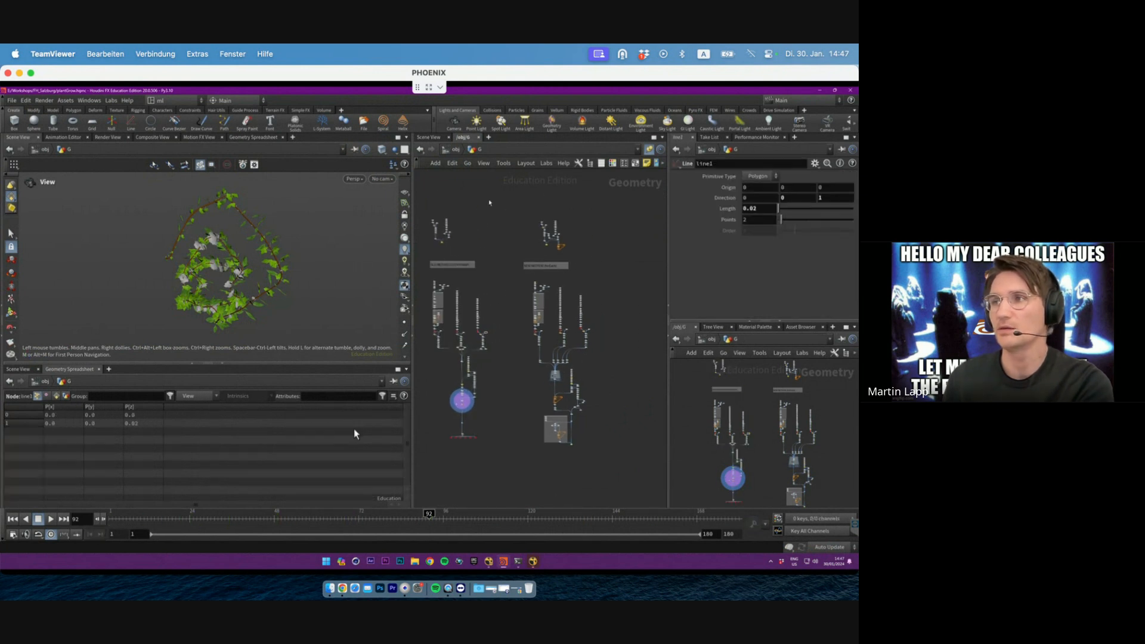
pyautogui.moveTo(486, 198); pyautogui.dragTo(646, 509)
pyautogui.click(610, 363)
pyautogui.moveTo(515, 321); pyautogui.dragTo(525, 327, button='middle')
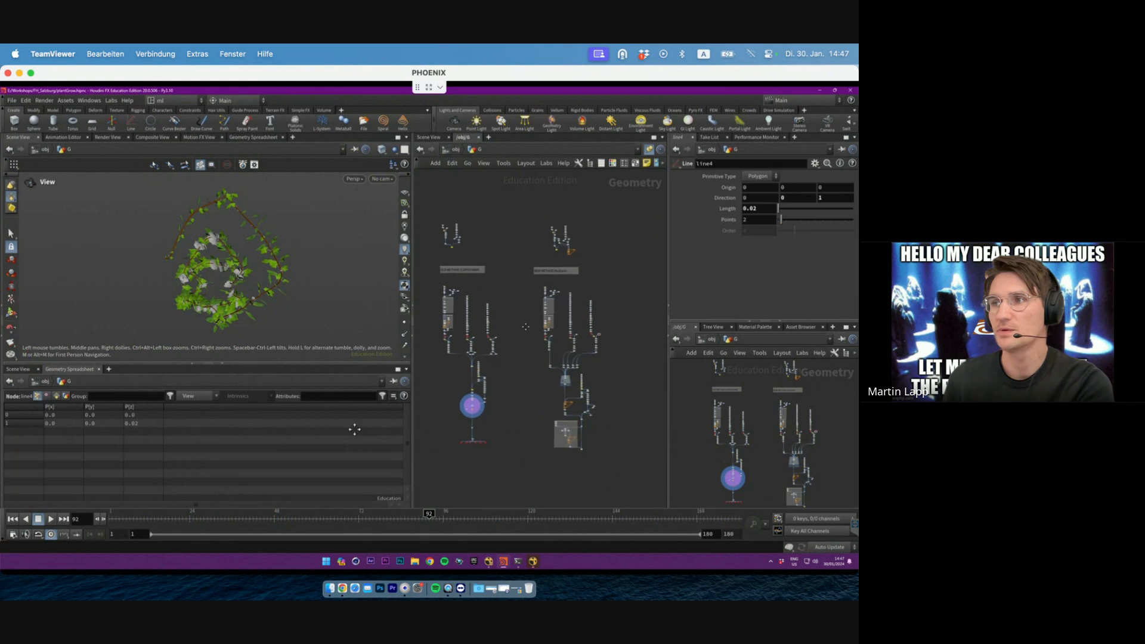
# Step: Follow the old-method branch down to merge3, select it and view the ivy growth at frame 105
pyautogui.scroll(3, 526, 327)
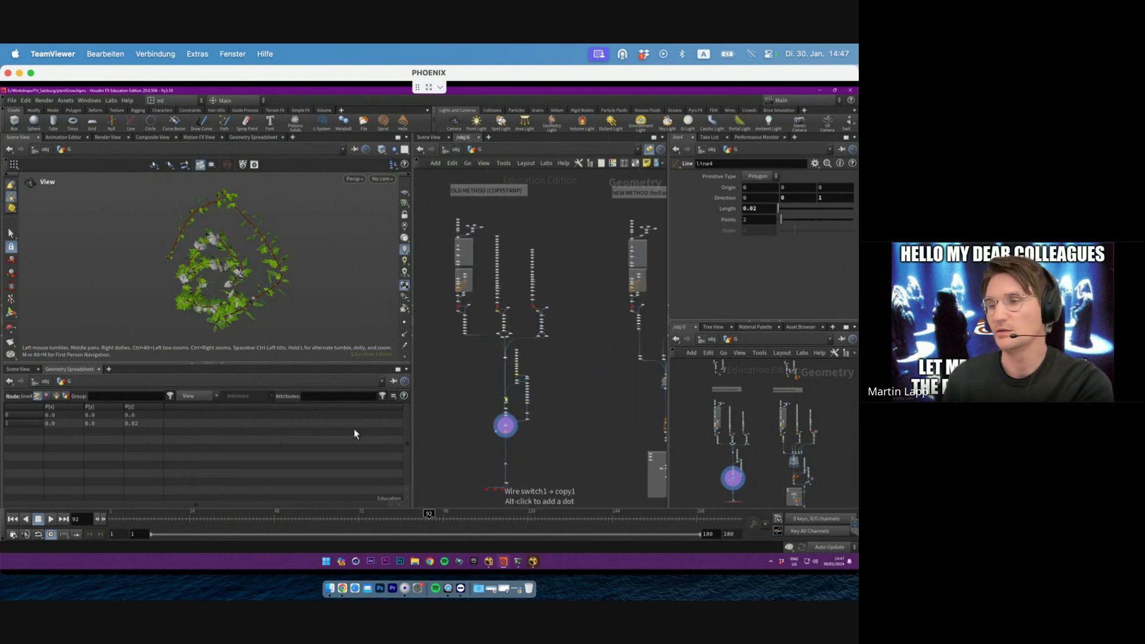
pyautogui.scroll(2, 504, 346)
pyautogui.moveTo(506, 400); pyautogui.dragTo(558, 507, button='middle')
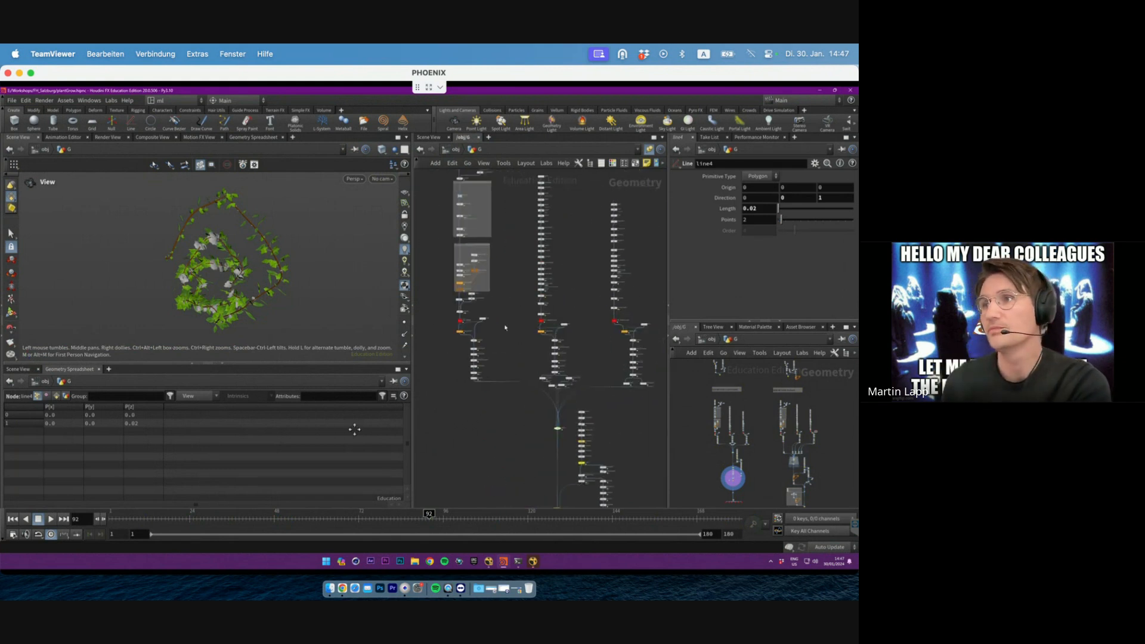
pyautogui.moveTo(603, 238); pyautogui.dragTo(614, 385, button='middle')
pyautogui.moveTo(528, 363); pyautogui.dragTo(504, 173, button='middle')
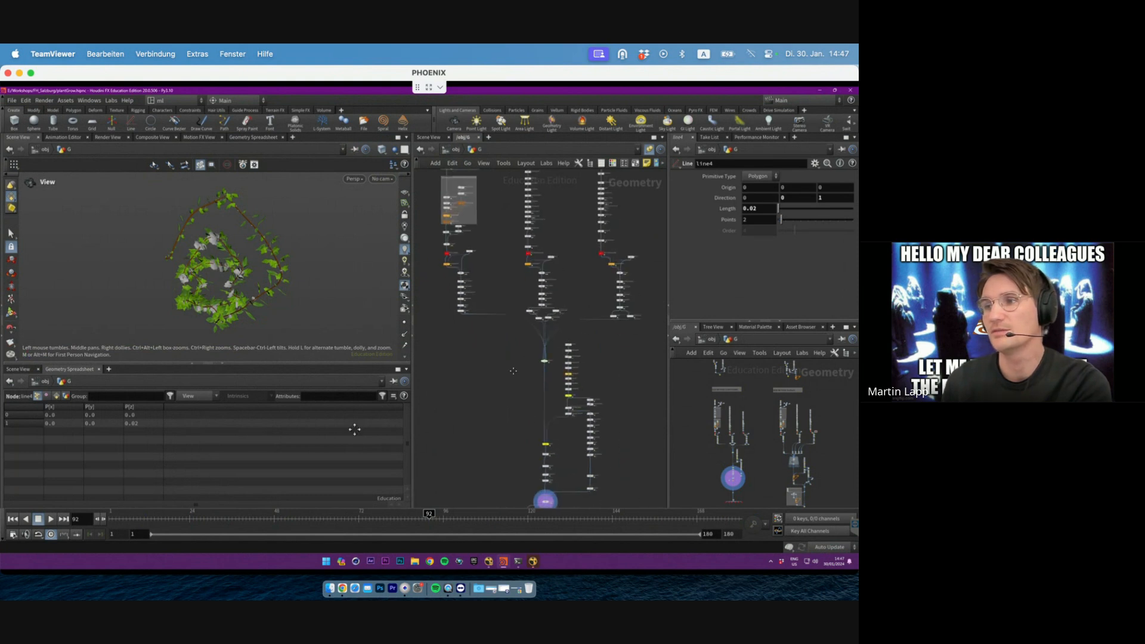
pyautogui.scroll(3, 513, 371)
pyautogui.click(495, 362)
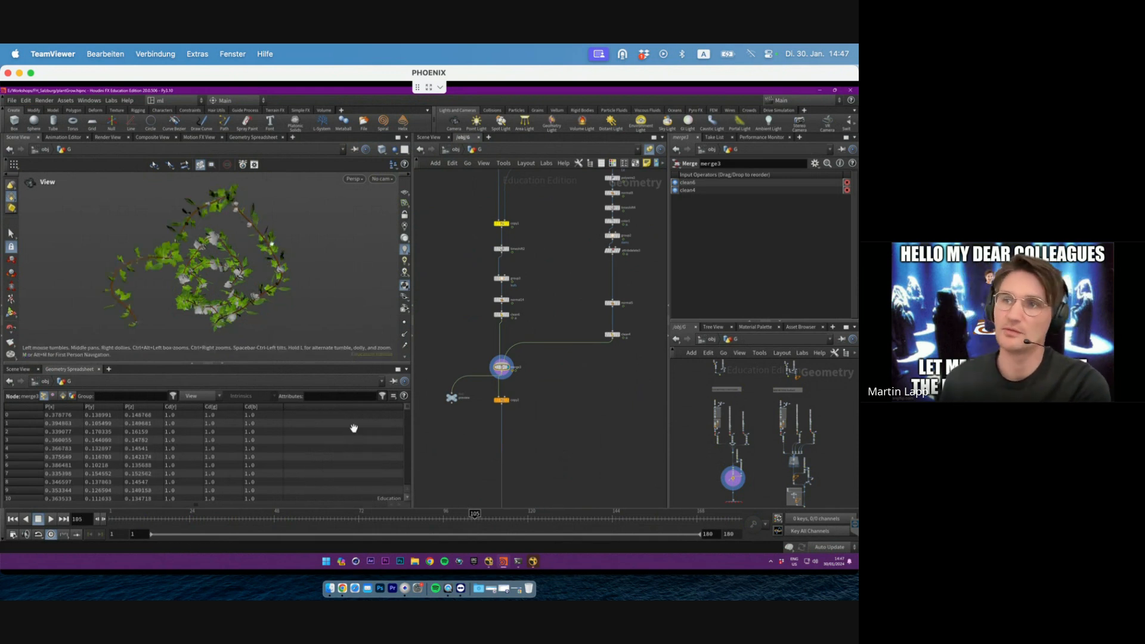
pyautogui.moveTo(226, 276)
pyautogui.mouseDown()
pyautogui.moveTo(173, 269)
pyautogui.moveTo(207, 270)
pyautogui.mouseUp()
# Step: Compare the two methods again by box-selecting the new forEach nodes and the old copystamp nodes
pyautogui.scroll(-3, 207, 271)
pyautogui.scroll(-10, 556, 386)
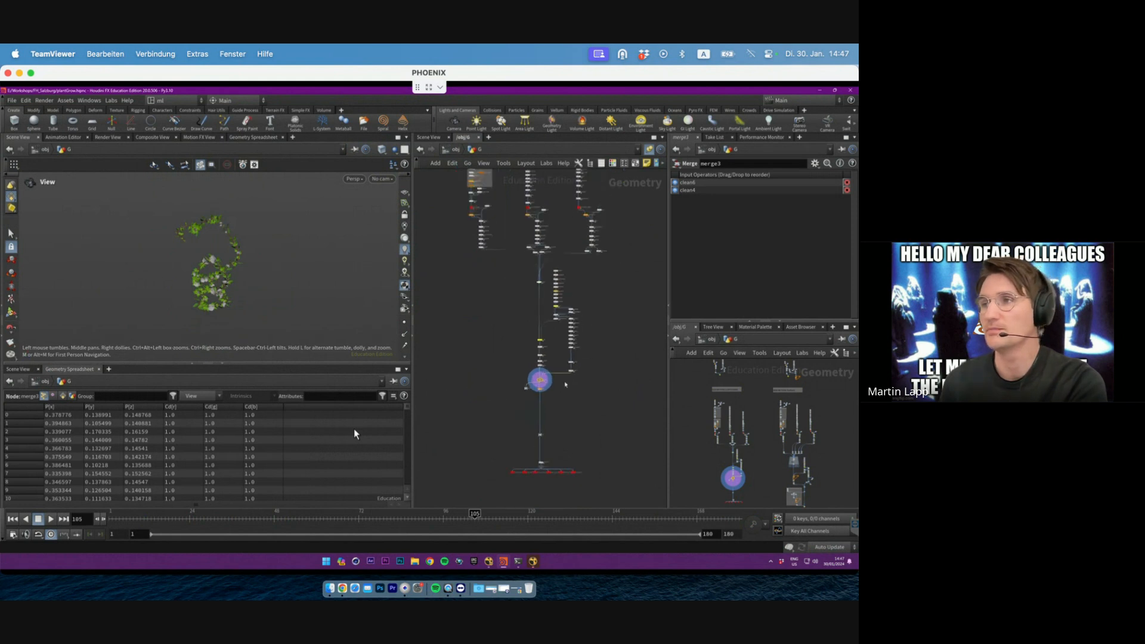
pyautogui.moveTo(492, 408); pyautogui.dragTo(391, 411, button='middle')
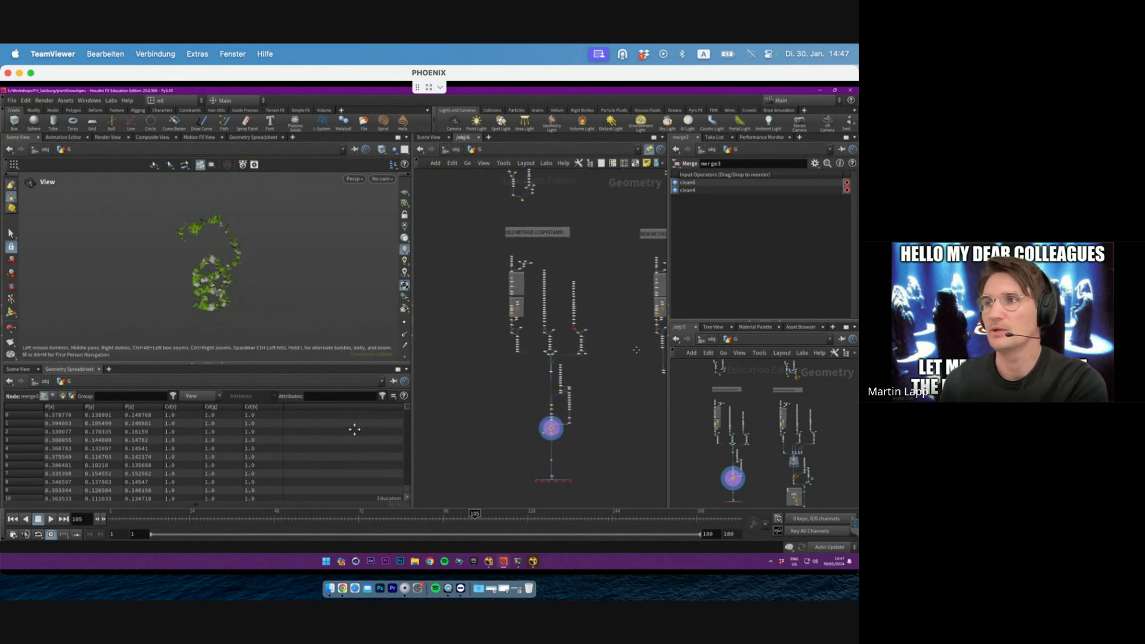
pyautogui.moveTo(540, 213); pyautogui.dragTo(666, 507)
pyautogui.moveTo(609, 343)
pyautogui.mouseDown(button='middle')
pyautogui.moveTo(555, 349)
pyautogui.moveTo(619, 350)
pyautogui.mouseUp(button='middle')
pyautogui.moveTo(544, 227); pyautogui.dragTo(417, 506)
pyautogui.click(549, 428)
pyautogui.moveTo(549, 428); pyautogui.dragTo(453, 449, button='middle')
# Step: Display the file2 petal geometry at the start of the new forEach branch, frame it and view it at an angle
pyautogui.scroll(3, 543, 321)
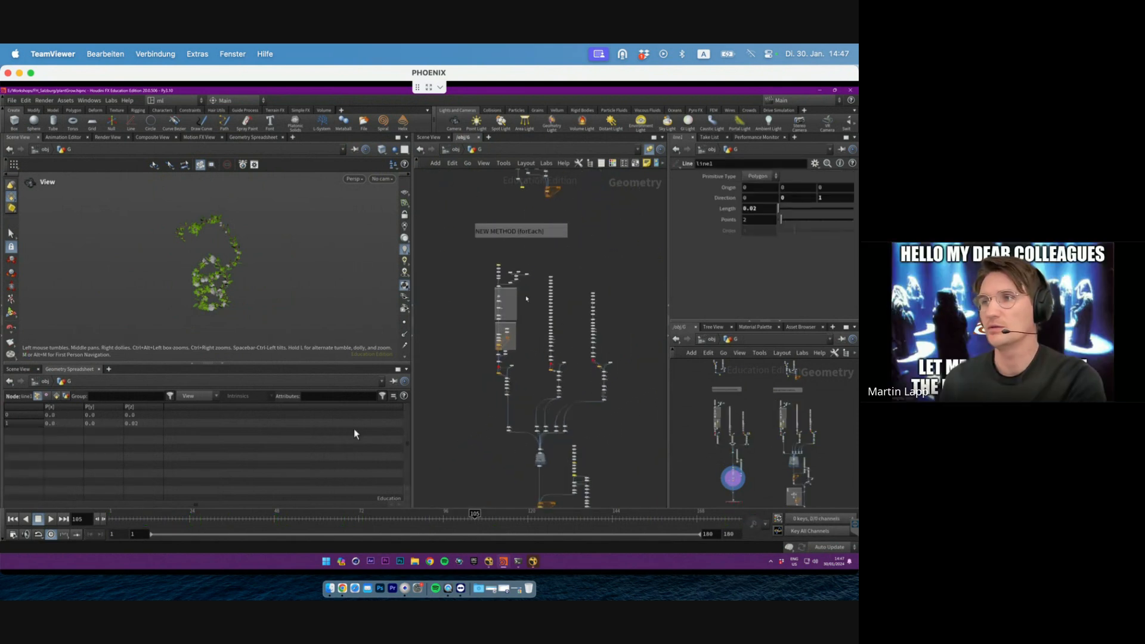
pyautogui.scroll(8, 508, 264)
pyautogui.click(454, 275)
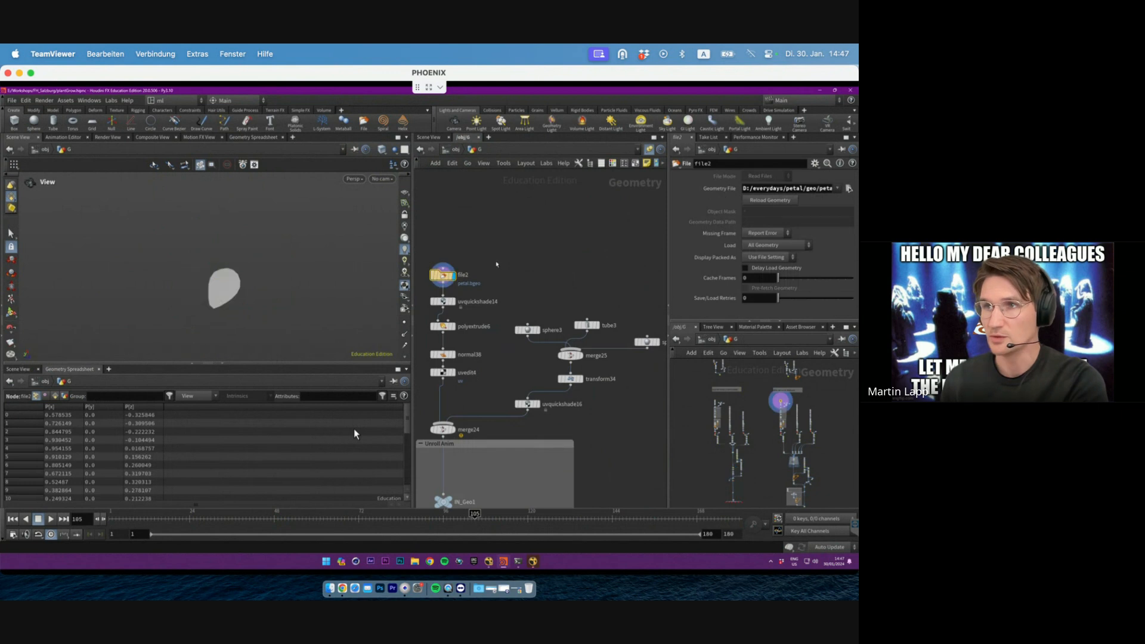
pyautogui.hotkey('space', 'g')
pyautogui.moveTo(274, 279); pyautogui.dragTo(252, 253)
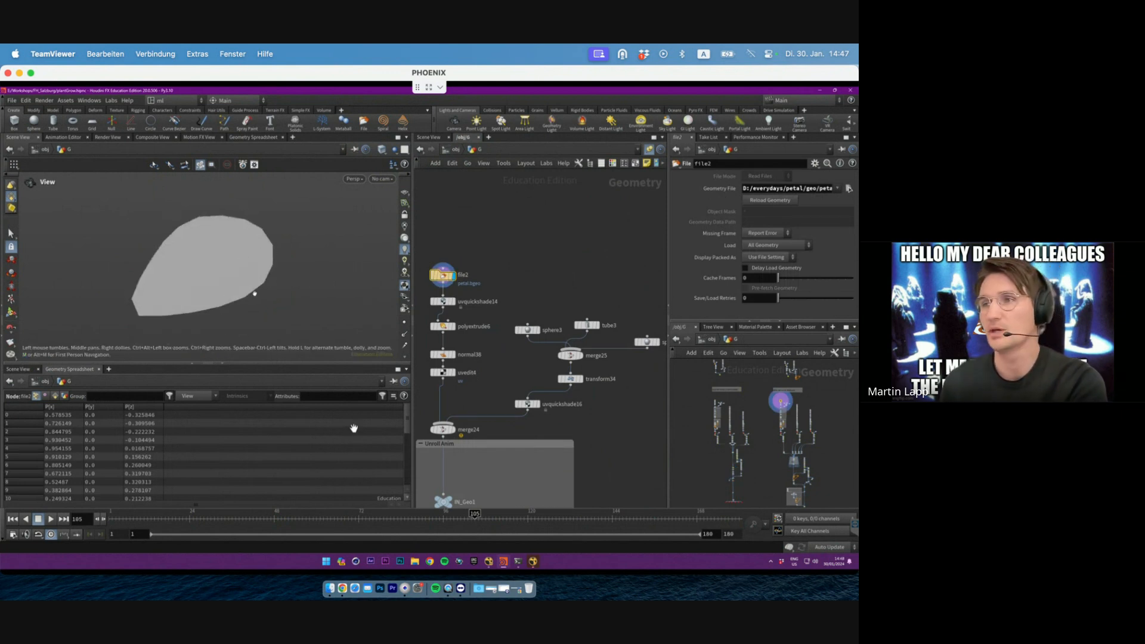
# Step: Select and display uvquickshade14 to view the textured petal, and widen the parameter area to show its full texture path
pyautogui.moveTo(255, 293); pyautogui.dragTo(270, 278)
pyautogui.rightClick(247, 288)
pyautogui.click(213, 285)
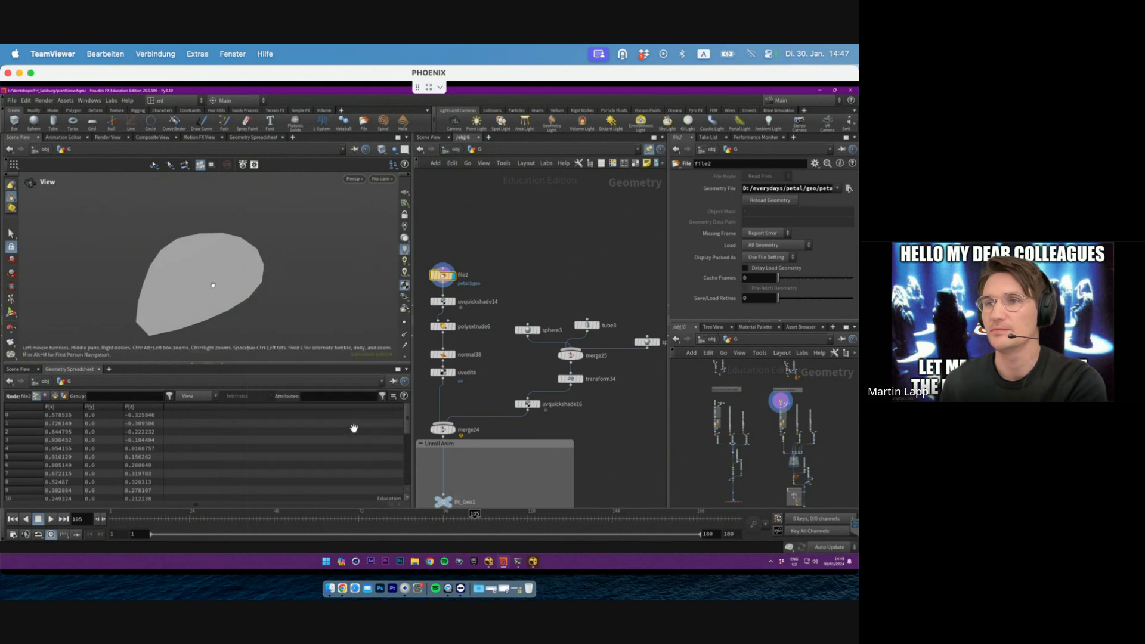
pyautogui.moveTo(503, 284); pyautogui.dragTo(550, 242, button='middle')
pyautogui.click(491, 260)
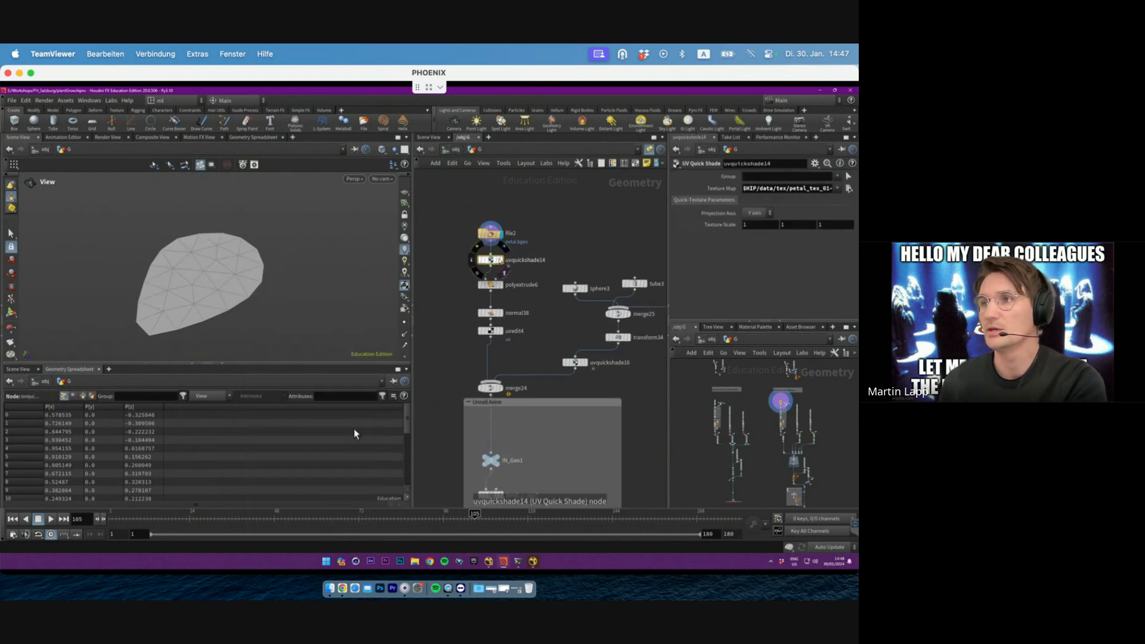
pyautogui.click(502, 261)
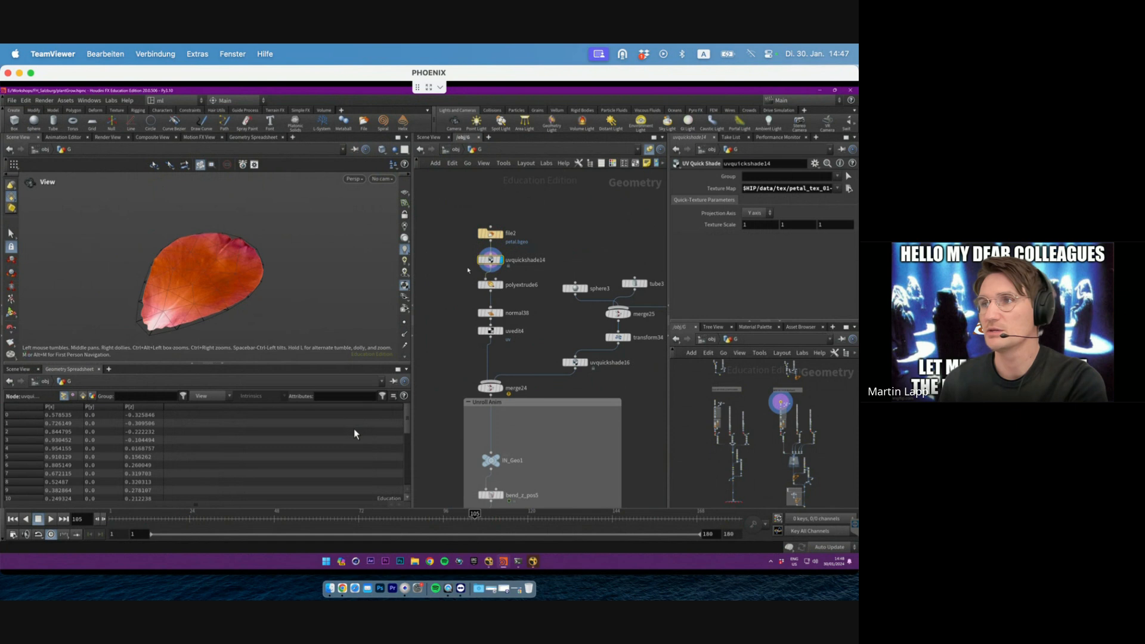
pyautogui.moveTo(667, 183); pyautogui.dragTo(542, 203)
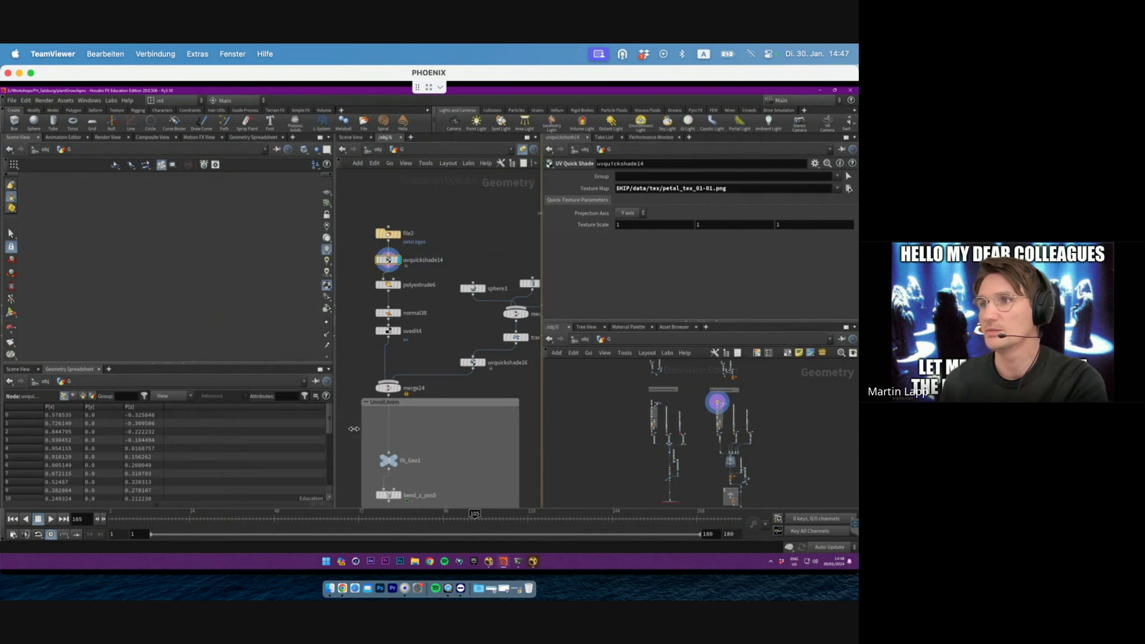
# Step: Add a UV Quick Shade node, feed it from file2 and display the petal with its default uvgrid_grey.pic texture
pyautogui.press('Tab')
pyautogui.write('uv')
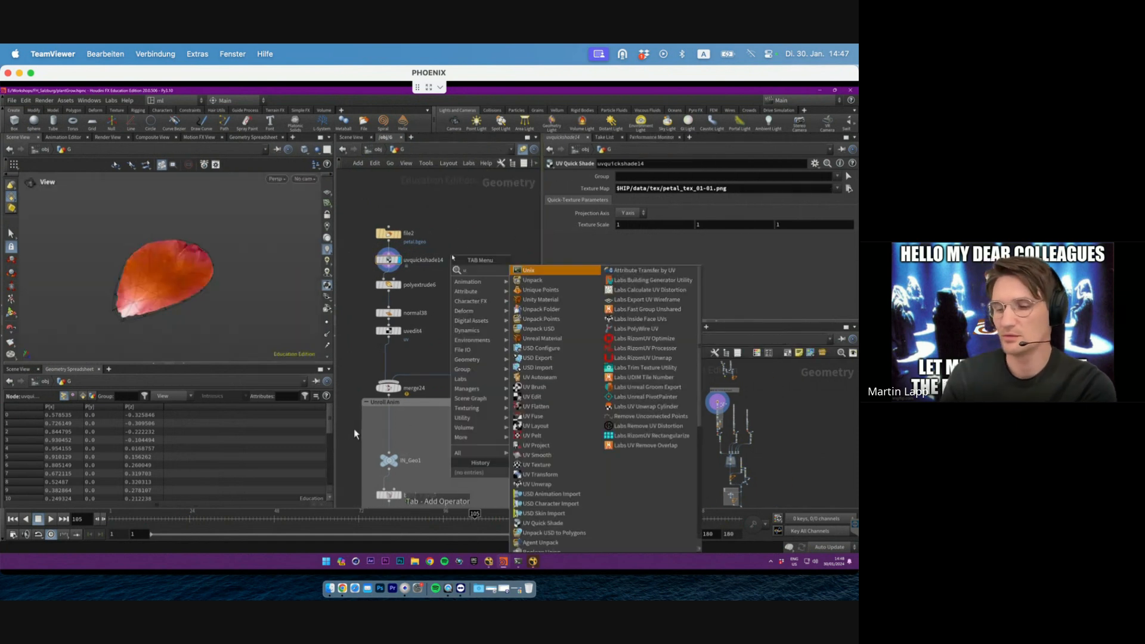
pyautogui.press('BackSpace')
pyautogui.press('BackSpace')
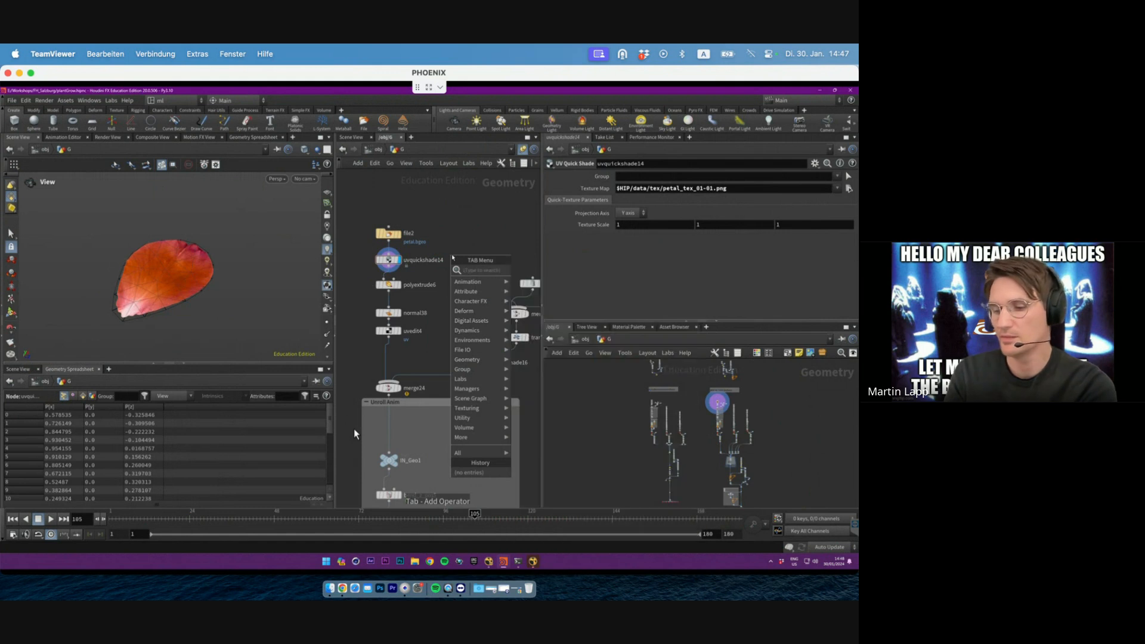
pyautogui.write('uvq')
pyautogui.press('Return')
pyautogui.press('Return')
pyautogui.click(451, 247)
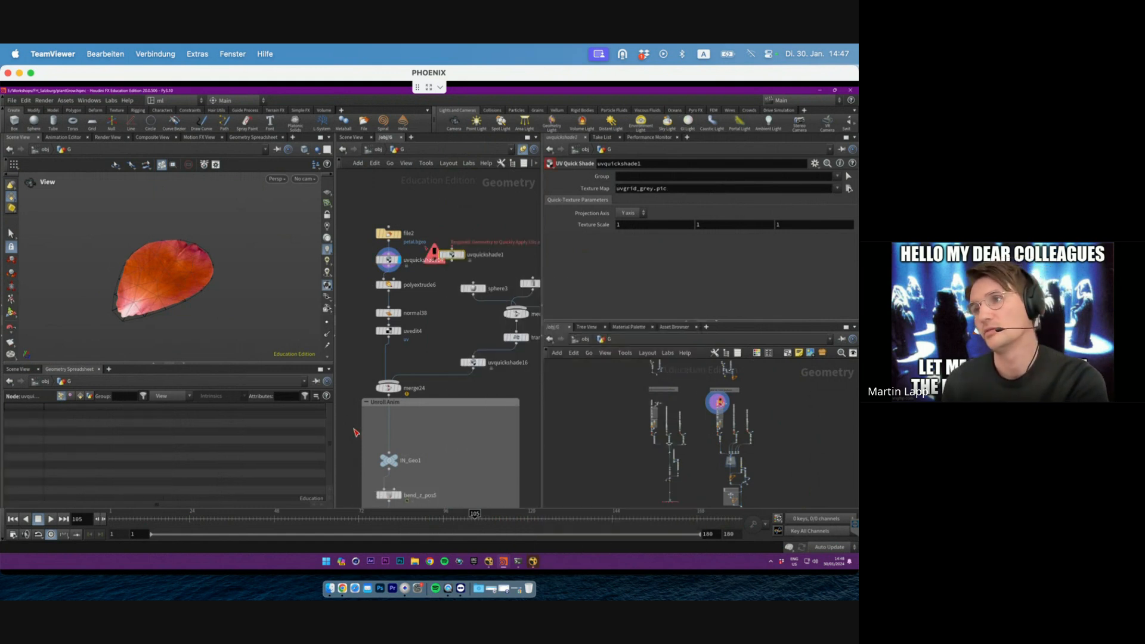
pyautogui.click(389, 242)
pyautogui.click(462, 254)
pyautogui.scroll(3, 80, 310)
pyautogui.moveTo(80, 311); pyautogui.dragTo(87, 331)
pyautogui.moveTo(475, 224); pyautogui.dragTo(466, 260)
pyautogui.moveTo(451, 256)
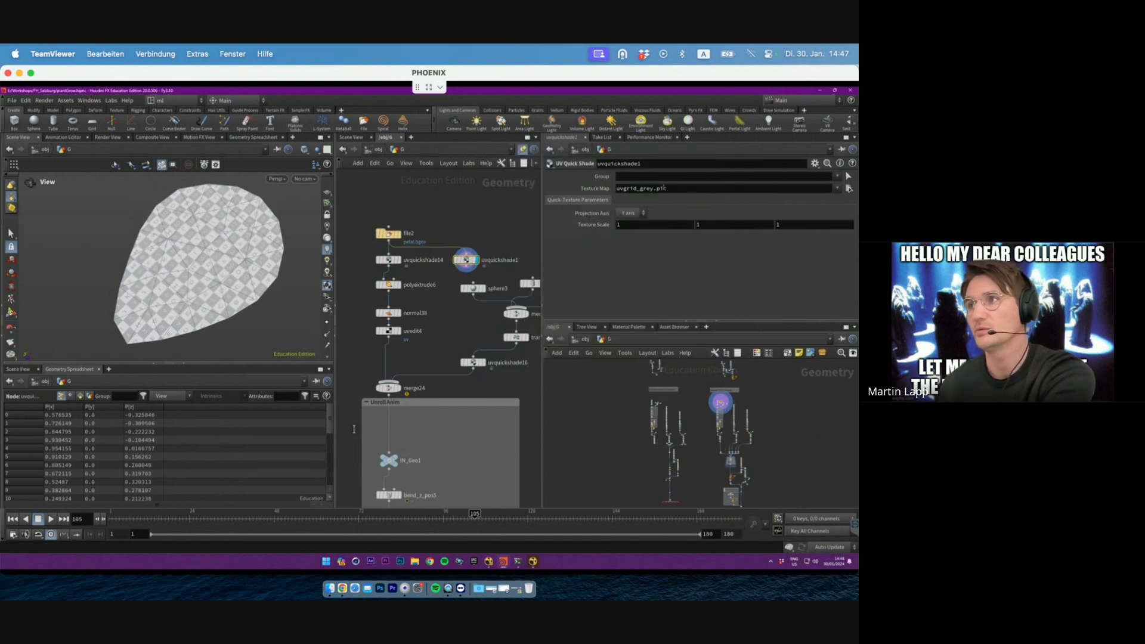
# Step: Delete the extra UV Quick Shade node and display uvquickshade14 on the petal again
pyautogui.press('Delete')
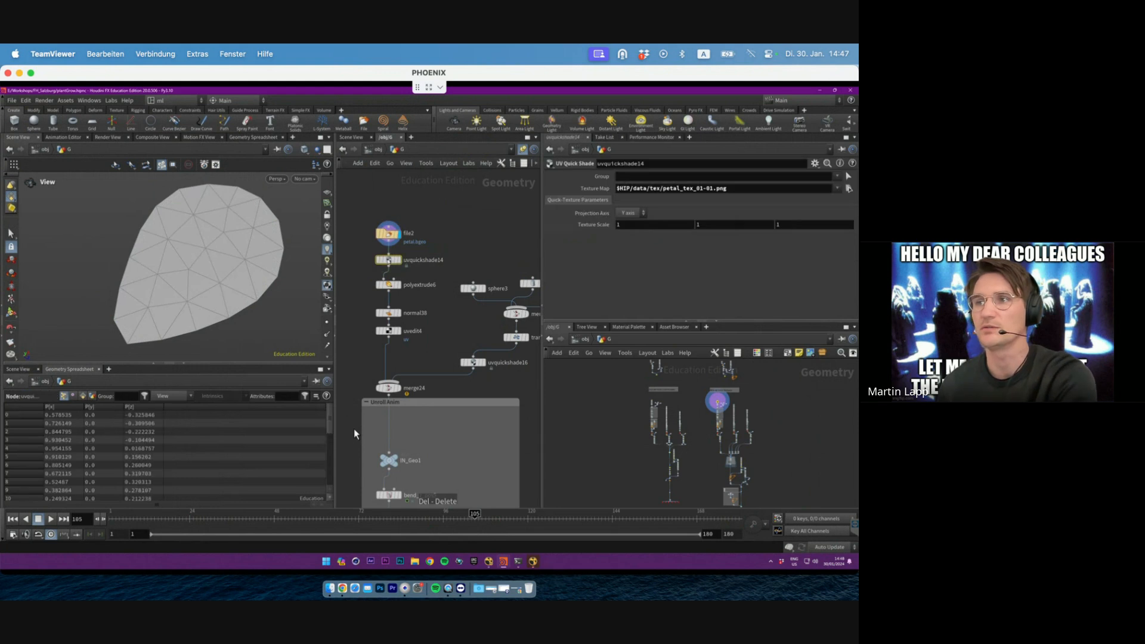
pyautogui.click(400, 260)
pyautogui.moveTo(181, 276); pyautogui.dragTo(239, 265)
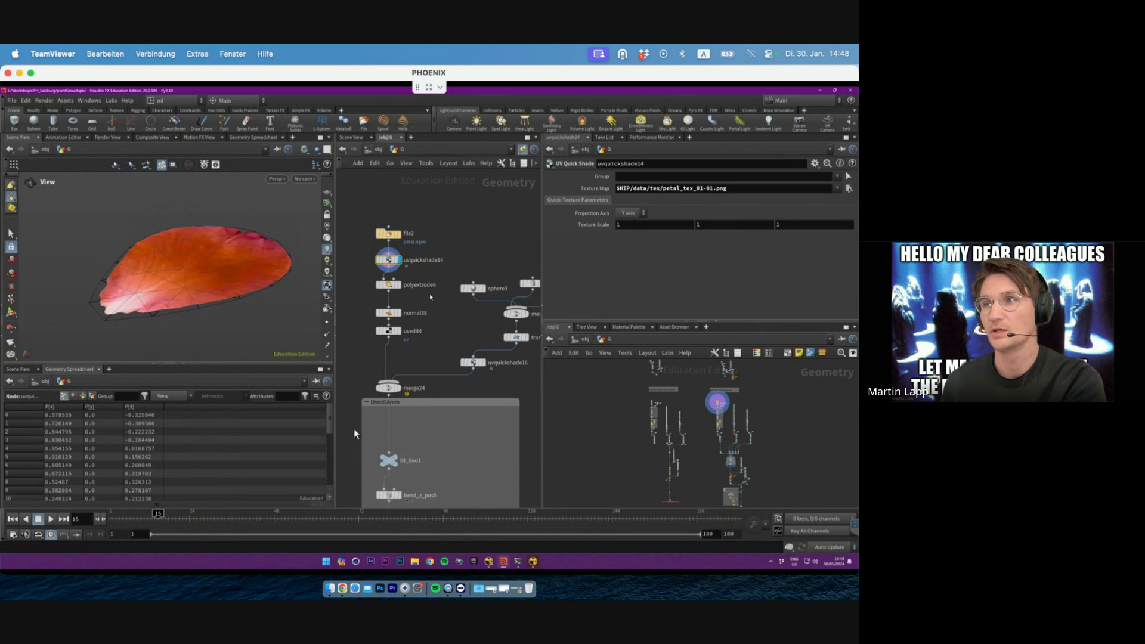
# Step: Display polyextrude6 to inspect the petal's thickness from the side, then display normal38
pyautogui.click(388, 284)
pyautogui.click(400, 285)
pyautogui.moveTo(206, 303); pyautogui.dragTo(236, 287)
pyautogui.scroll(4, 217, 279)
pyautogui.scroll(-3, 316, 279)
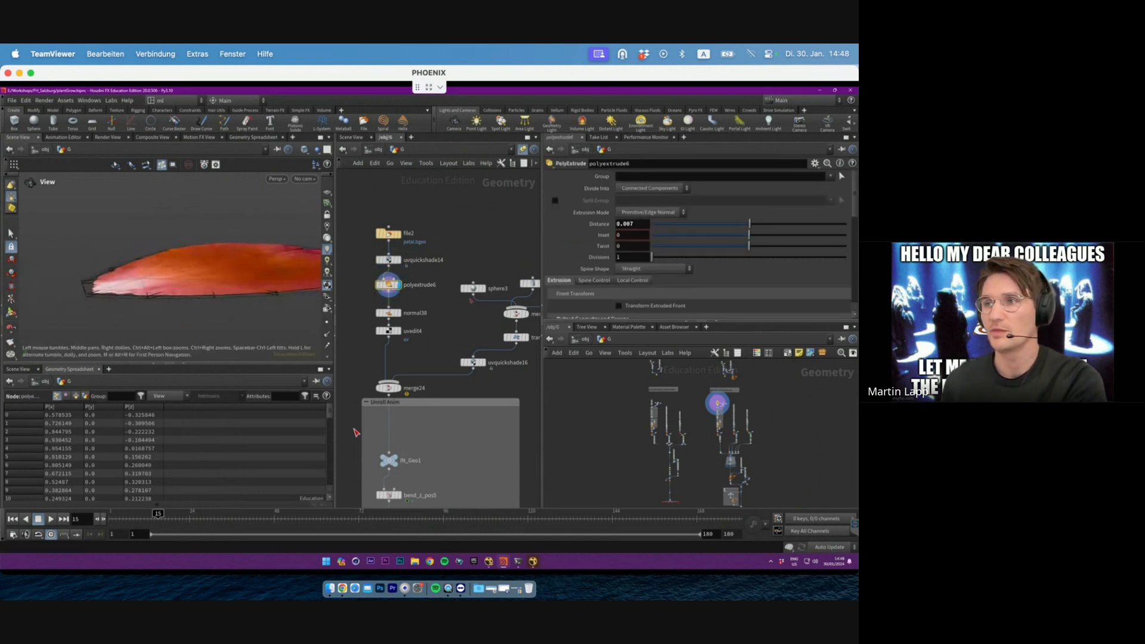
pyautogui.click(399, 313)
# Step: Display uvedit4 and toggle its bypass to compare the petal texture with and without the UV edit
pyautogui.moveTo(433, 298); pyautogui.dragTo(397, 333)
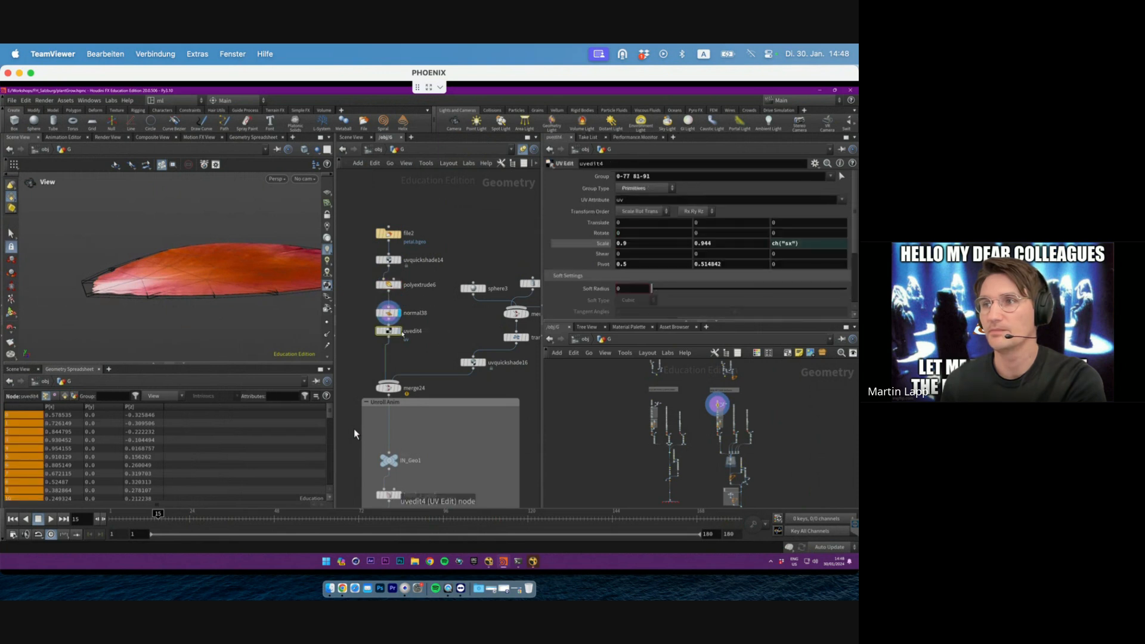
pyautogui.click(399, 332)
pyautogui.moveTo(225, 250); pyautogui.dragTo(197, 259)
pyautogui.scroll(-3, 251, 257)
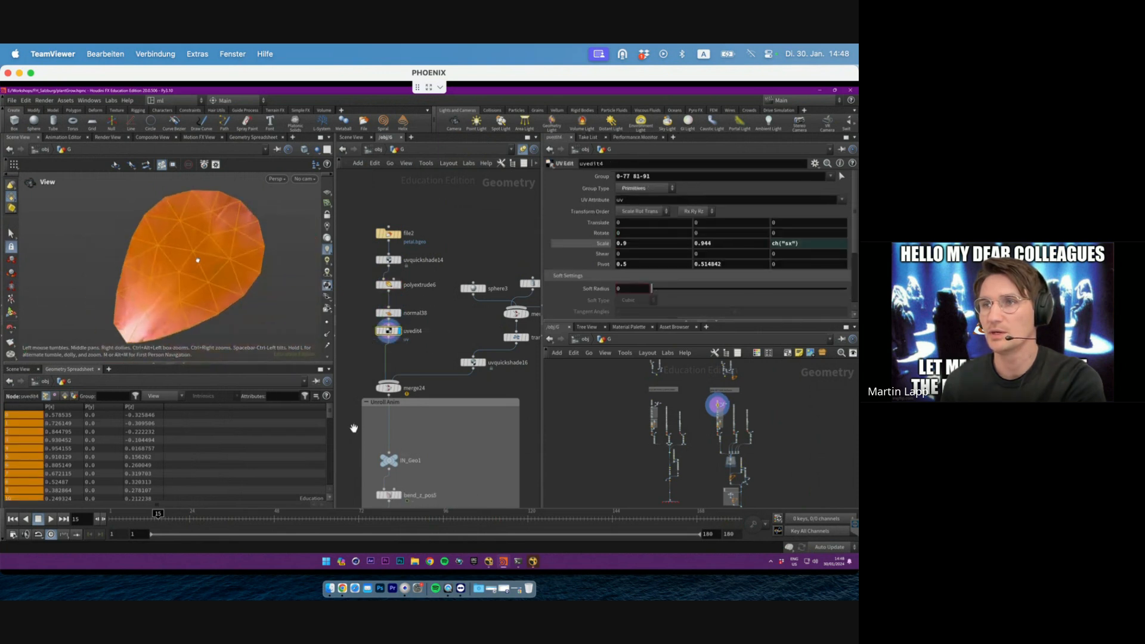
pyautogui.click(378, 334)
pyautogui.click(378, 334)
pyautogui.click(377, 334)
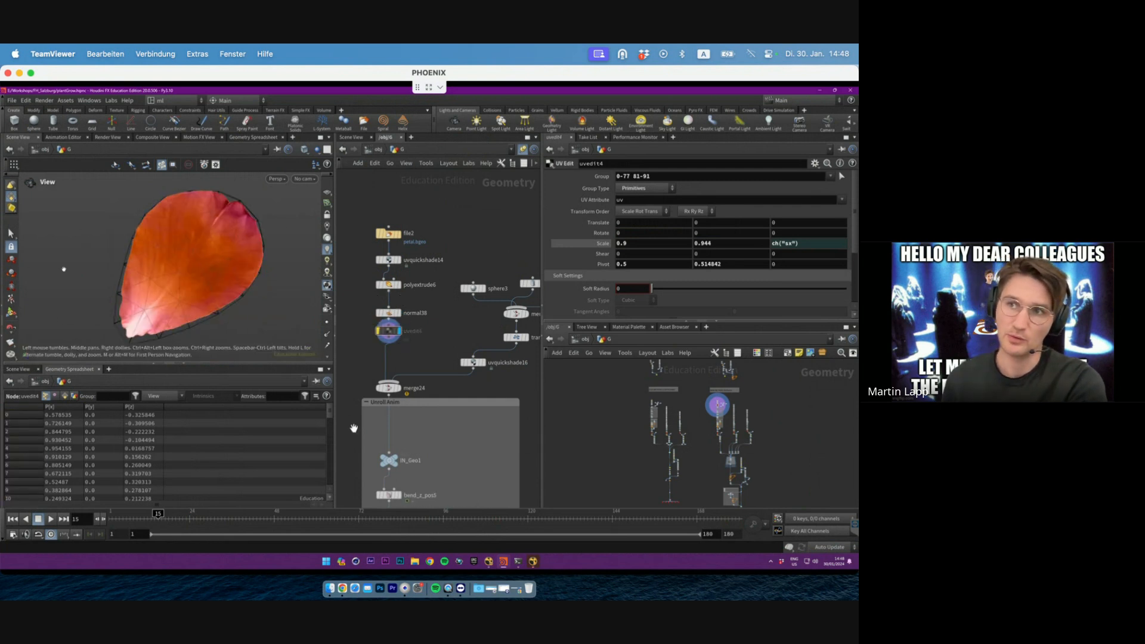
pyautogui.click(379, 331)
pyautogui.click(380, 331)
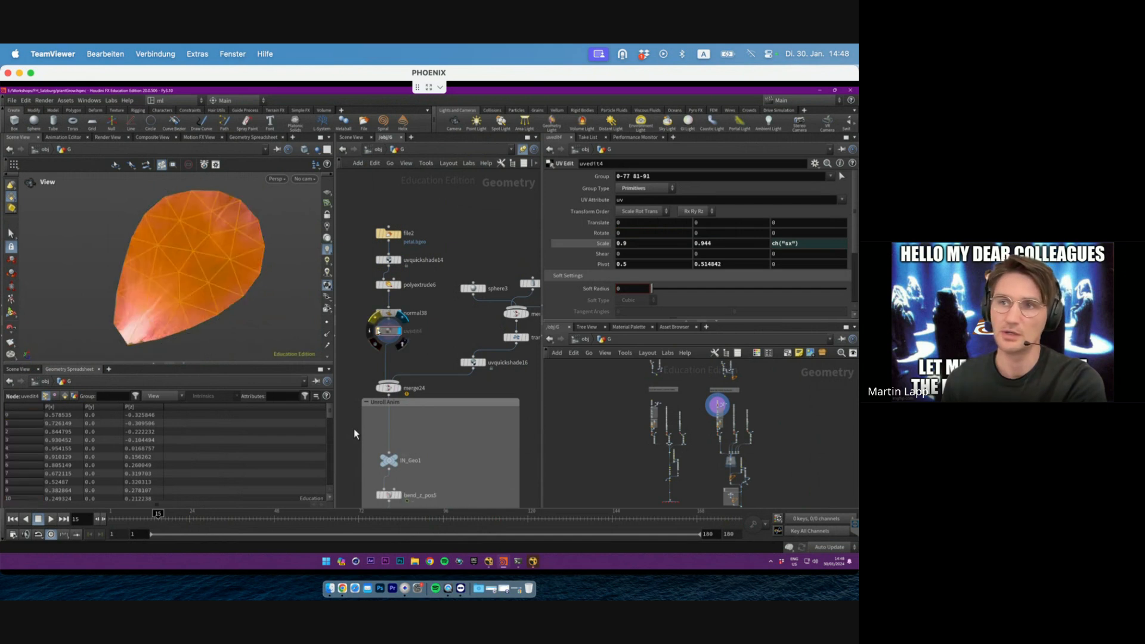
pyautogui.click(380, 332)
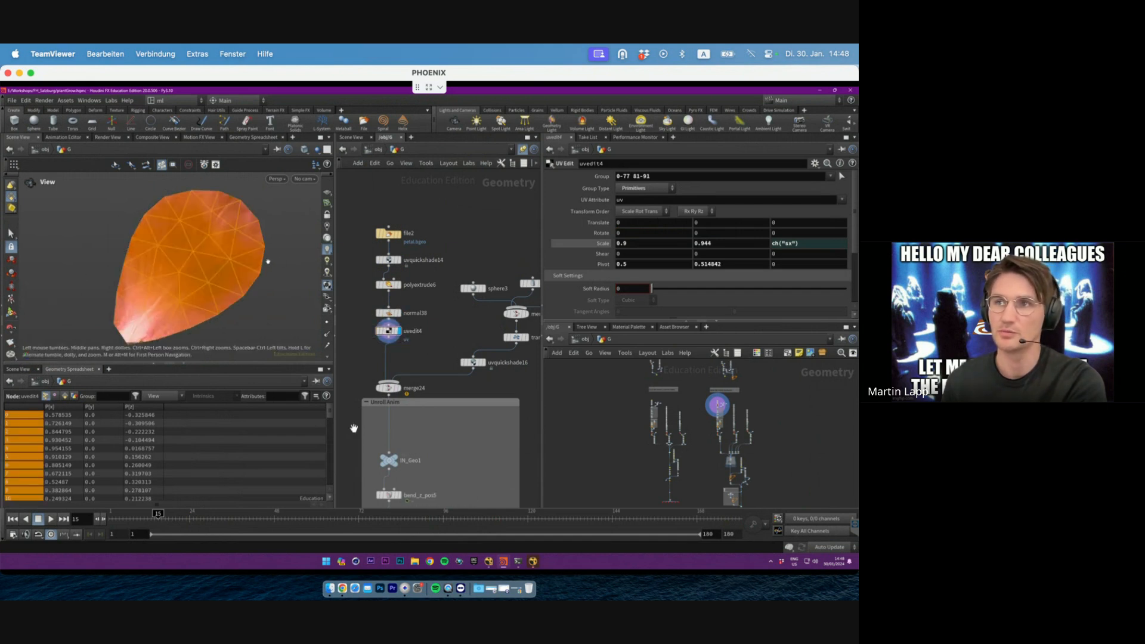
# Step: Display uvquickshade16 at the end of the side branch and box-select the transform34 node feeding it
pyautogui.moveTo(420, 337)
pyautogui.mouseDown(button='middle')
pyautogui.moveTo(418, 314)
pyautogui.moveTo(404, 323)
pyautogui.mouseUp(button='middle')
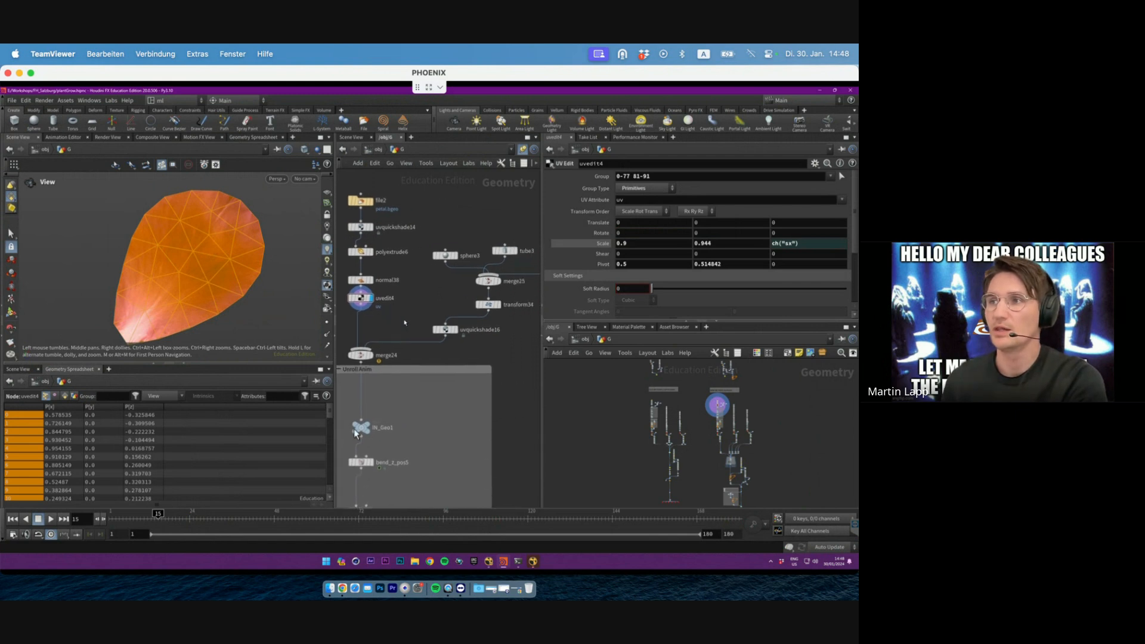
pyautogui.moveTo(461, 342); pyautogui.dragTo(463, 344)
pyautogui.click(456, 330)
pyautogui.moveTo(429, 296); pyautogui.dragTo(483, 359)
pyautogui.scroll(2, 471, 361)
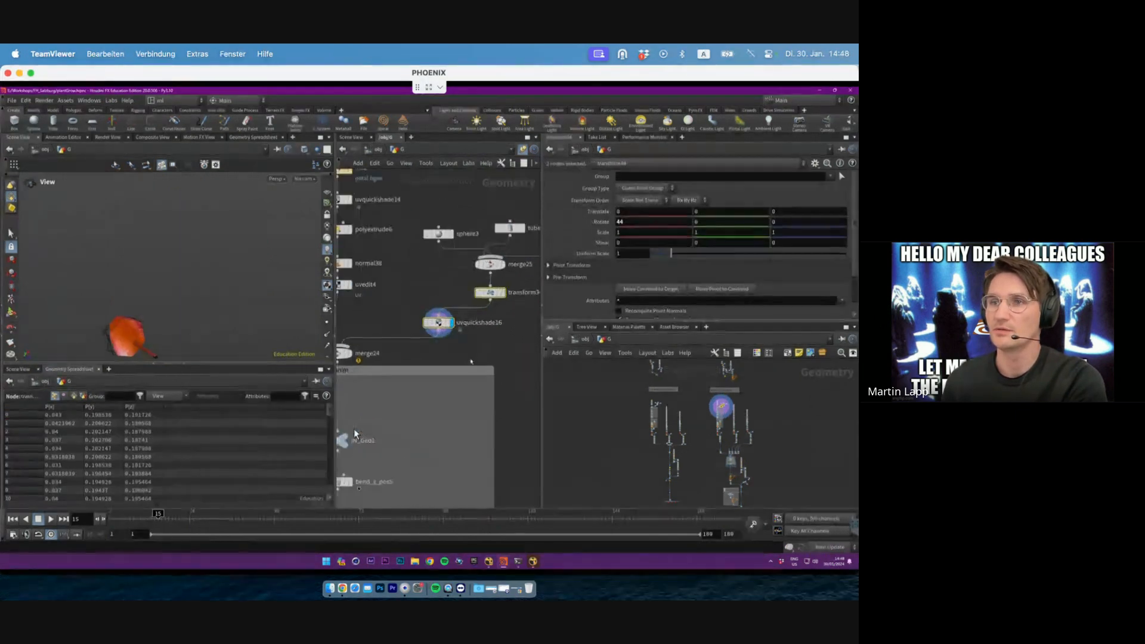
# Step: Select and display the side branch's source primitives sphere3, tube3 and sphere4 one after another
pyautogui.moveTo(433, 284); pyautogui.dragTo(398, 306, button='middle')
pyautogui.scroll(-1, 398, 306)
pyautogui.click(393, 276)
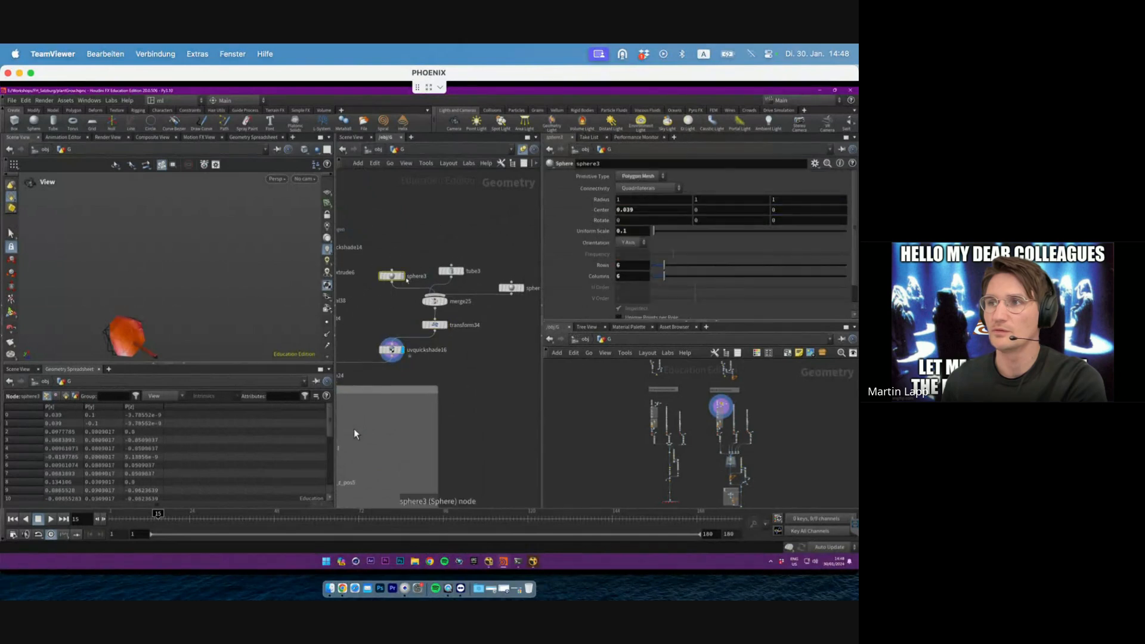
pyautogui.click(403, 276)
pyautogui.click(451, 271)
pyautogui.click(463, 271)
pyautogui.moveTo(505, 267); pyautogui.dragTo(462, 256, button='middle')
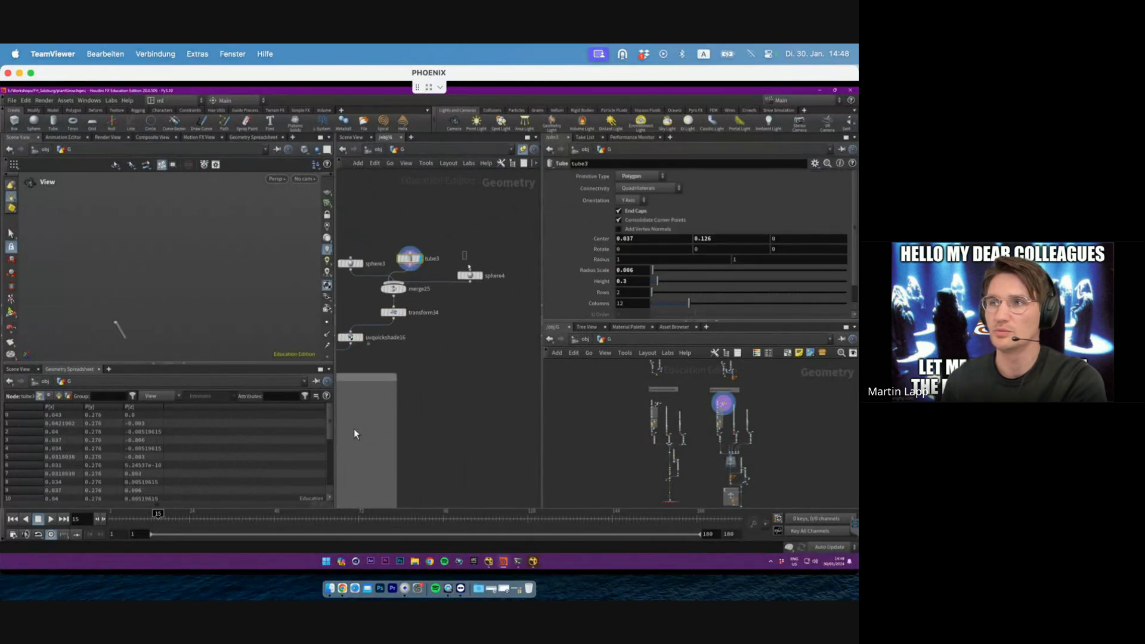
pyautogui.click(471, 275)
pyautogui.click(482, 276)
pyautogui.moveTo(439, 308); pyautogui.dragTo(481, 294, button='middle')
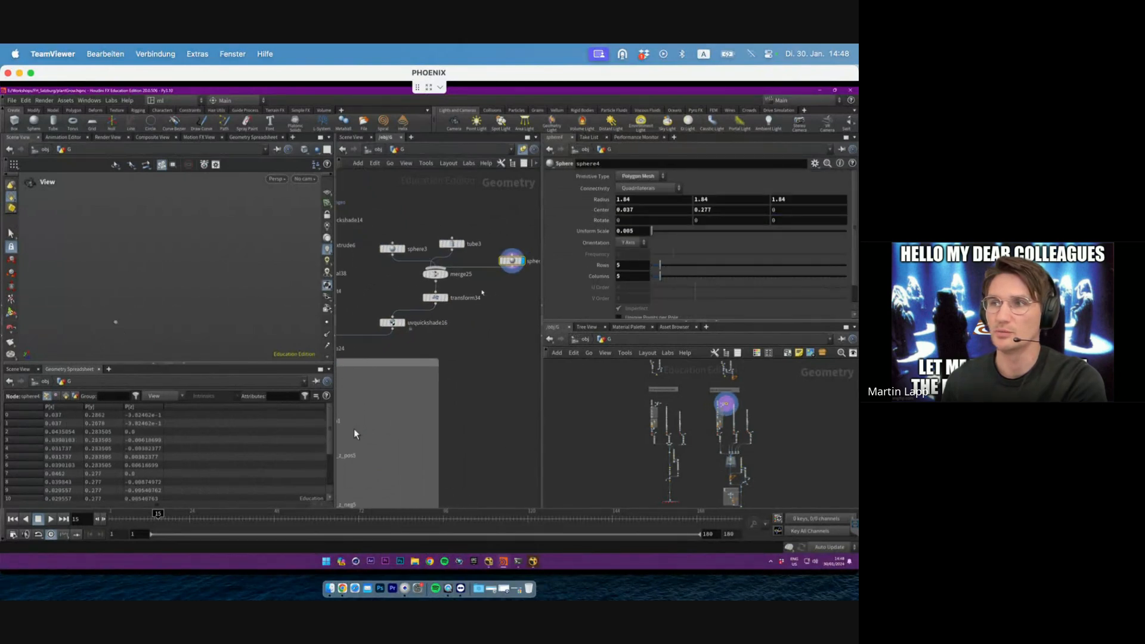
# Step: Display the combined sphere-and-tube geometry at transform34, then with its petal texture at uvquickshade16
pyautogui.click(447, 298)
pyautogui.moveTo(469, 285); pyautogui.dragTo(404, 309)
pyautogui.moveTo(128, 312); pyautogui.dragTo(176, 271)
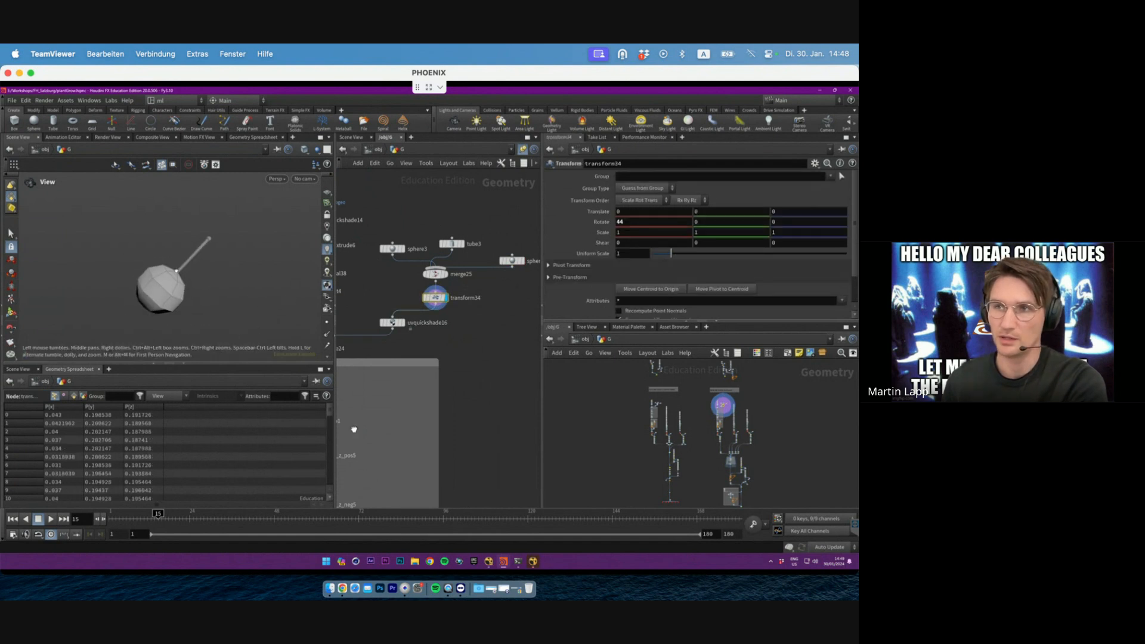
pyautogui.click(394, 323)
pyautogui.click(403, 323)
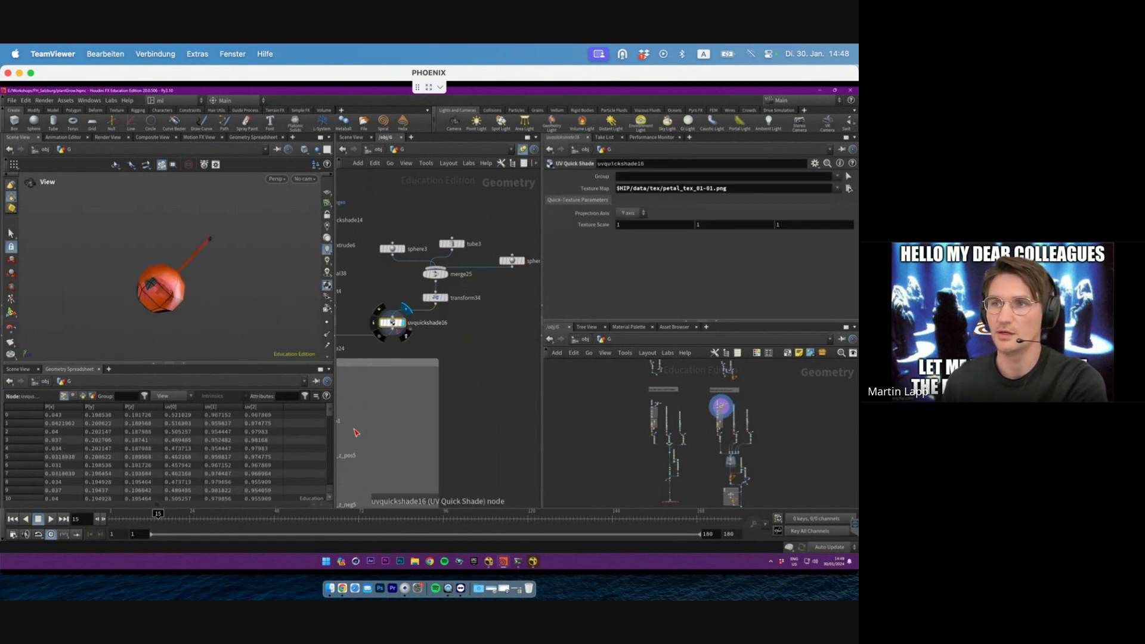
pyautogui.moveTo(386, 309); pyautogui.dragTo(442, 315, button='middle')
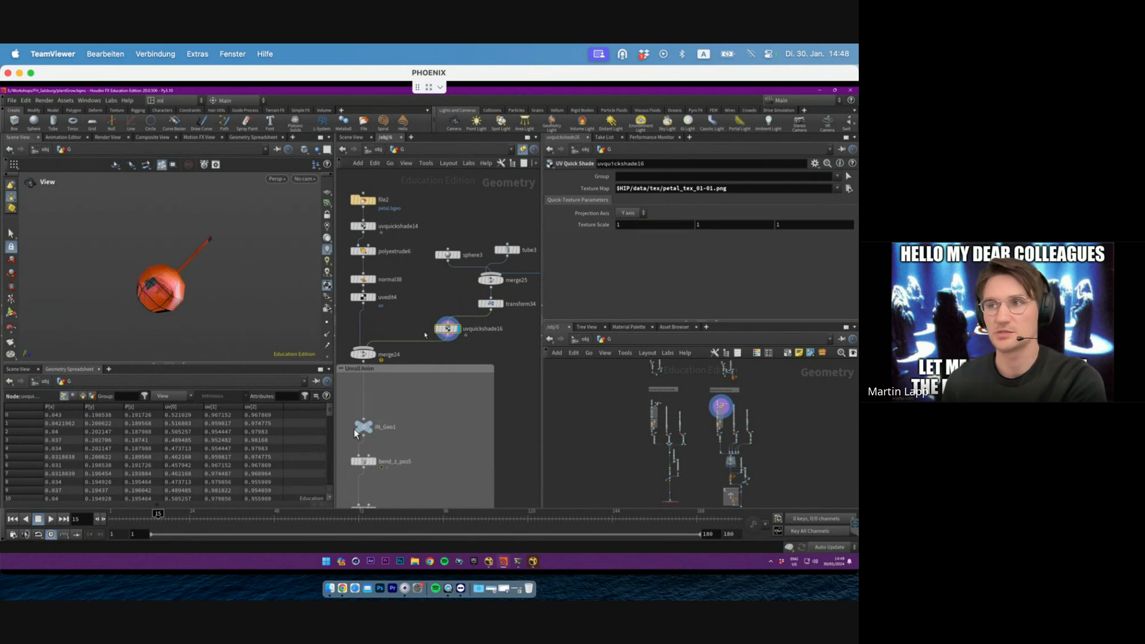
pyautogui.moveTo(186, 277)
pyautogui.mouseDown()
pyautogui.moveTo(205, 266)
pyautogui.moveTo(187, 263)
pyautogui.mouseUp()
pyautogui.moveTo(234, 292); pyautogui.dragTo(204, 298)
# Step: Display the petal merged with the side branch at merge24 on frame 1, then display IN_Geo1 in the Unroll Anim box
pyautogui.click(373, 354)
pyautogui.moveTo(132, 522); pyautogui.dragTo(107, 513)
pyautogui.moveTo(422, 366); pyautogui.dragTo(432, 261, button='middle')
pyautogui.scroll(-3, 432, 271)
pyautogui.scroll(4, 415, 280)
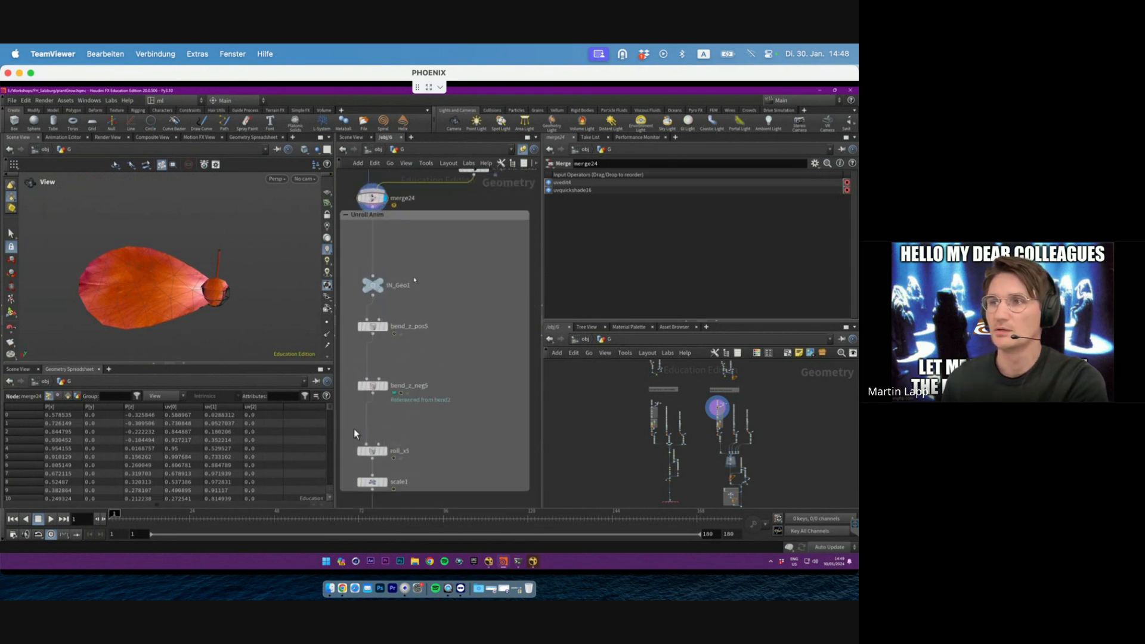
pyautogui.click(385, 284)
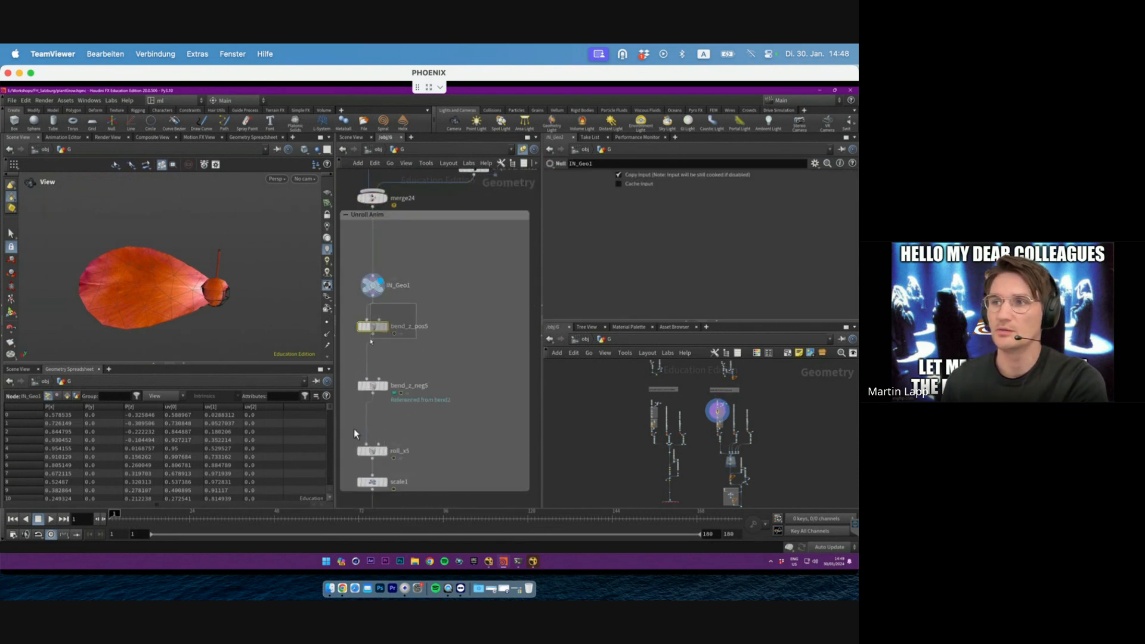
# Step: Display bend_z_pos5 and scrub the timeline from frame 1 to about 22 to review the bend from several angles
pyautogui.moveTo(371, 341); pyautogui.dragTo(368, 342)
pyautogui.click(389, 311)
pyautogui.moveTo(223, 268); pyautogui.dragTo(285, 243)
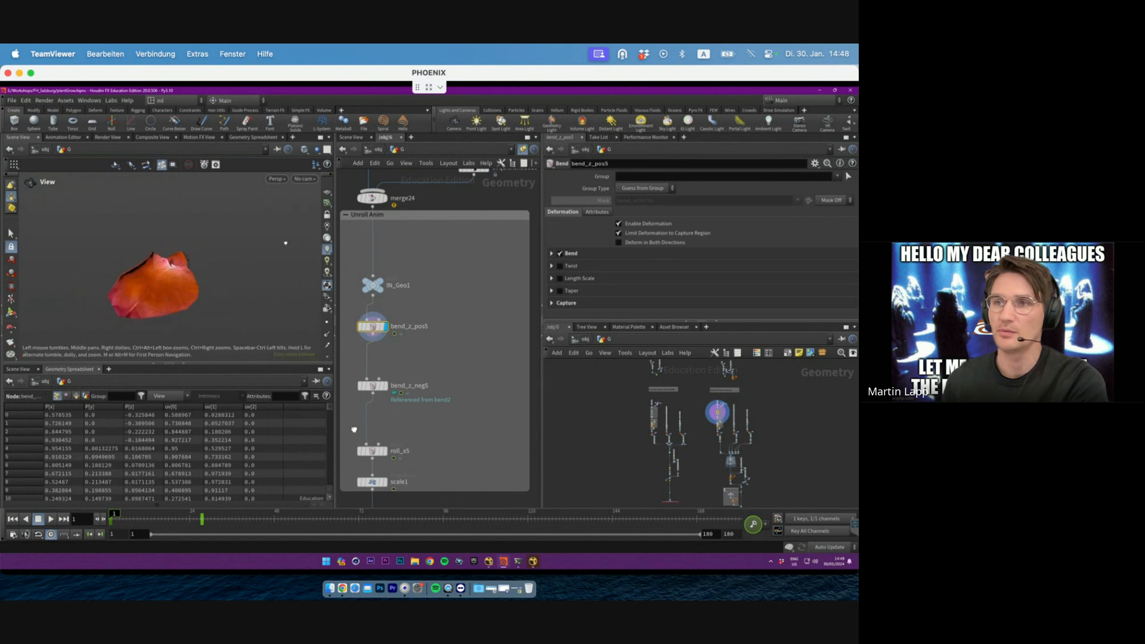
pyautogui.moveTo(118, 519)
pyautogui.mouseDown()
pyautogui.moveTo(220, 519)
pyautogui.moveTo(101, 519)
pyautogui.moveTo(188, 519)
pyautogui.moveTo(128, 519)
pyautogui.mouseUp()
pyautogui.moveTo(174, 321); pyautogui.dragTo(164, 296)
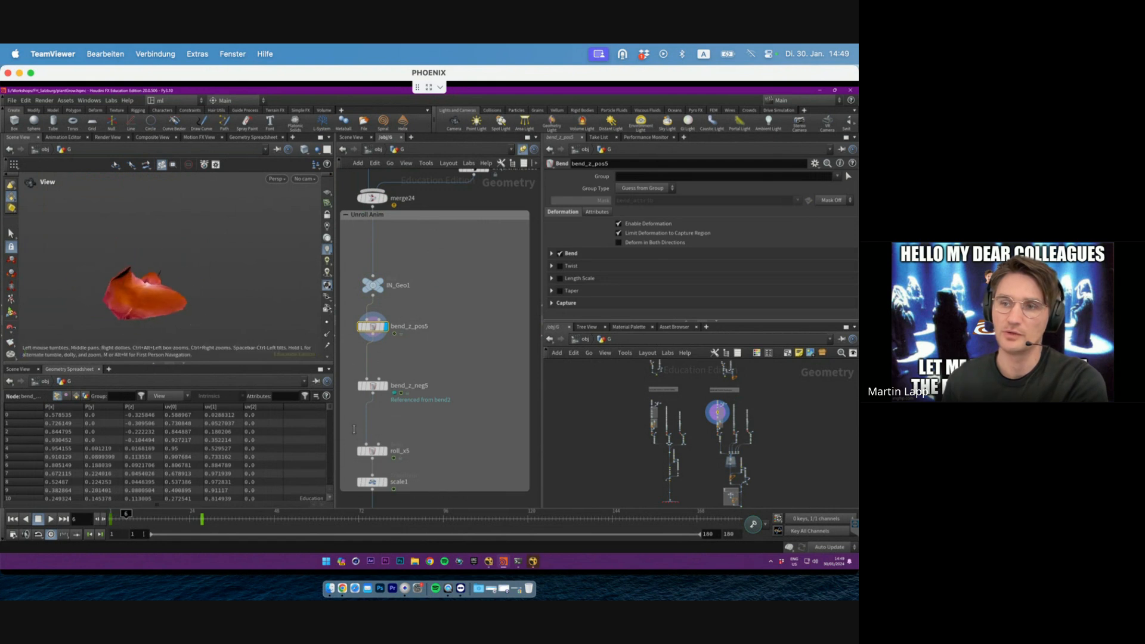
pyautogui.moveTo(112, 518); pyautogui.dragTo(187, 517)
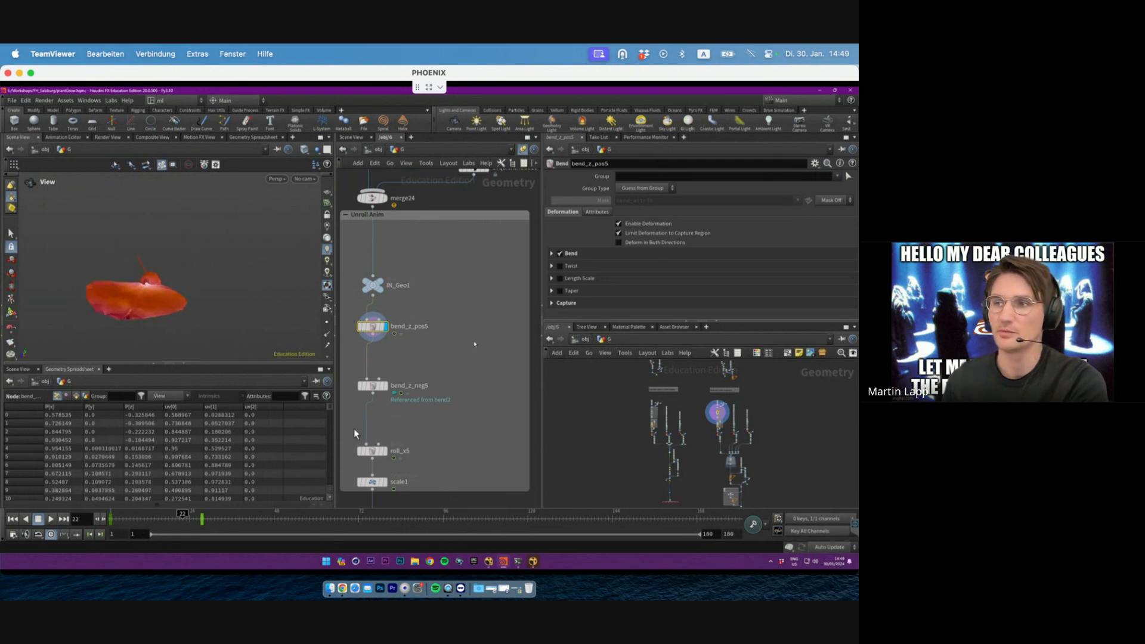
# Step: Display bend_z_neg5 and scrub up to frame 25 and back to frame 3 to review the opposite side's bend
pyautogui.click(372, 386)
pyautogui.click(386, 386)
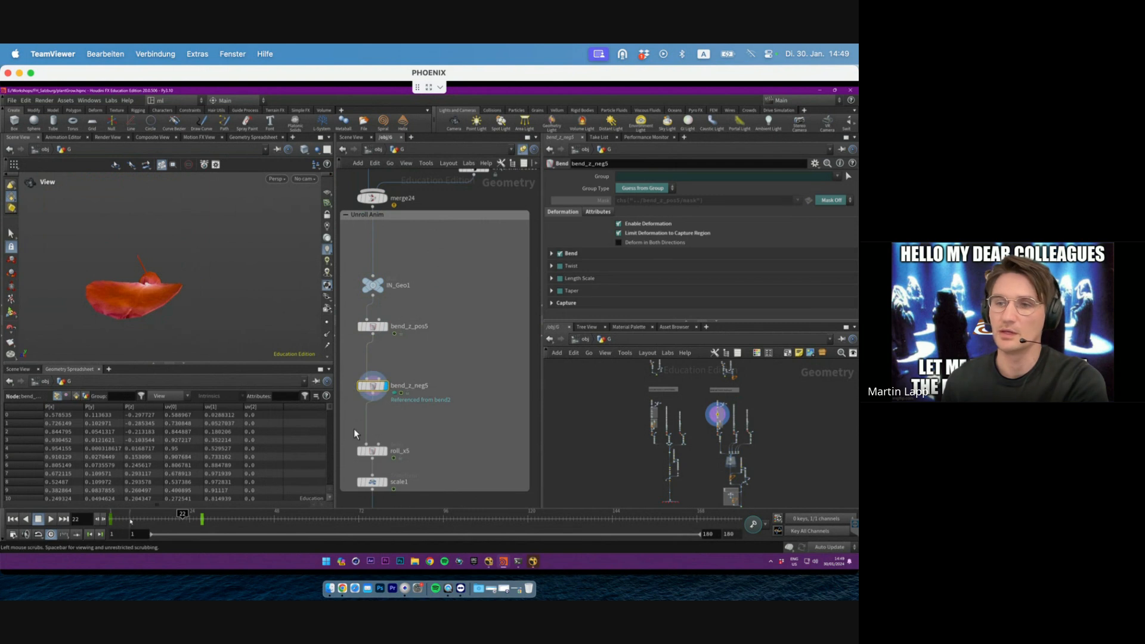
pyautogui.moveTo(180, 519)
pyautogui.mouseDown()
pyautogui.moveTo(115, 519)
pyautogui.moveTo(193, 518)
pyautogui.mouseUp()
pyautogui.moveTo(140, 293); pyautogui.dragTo(103, 300)
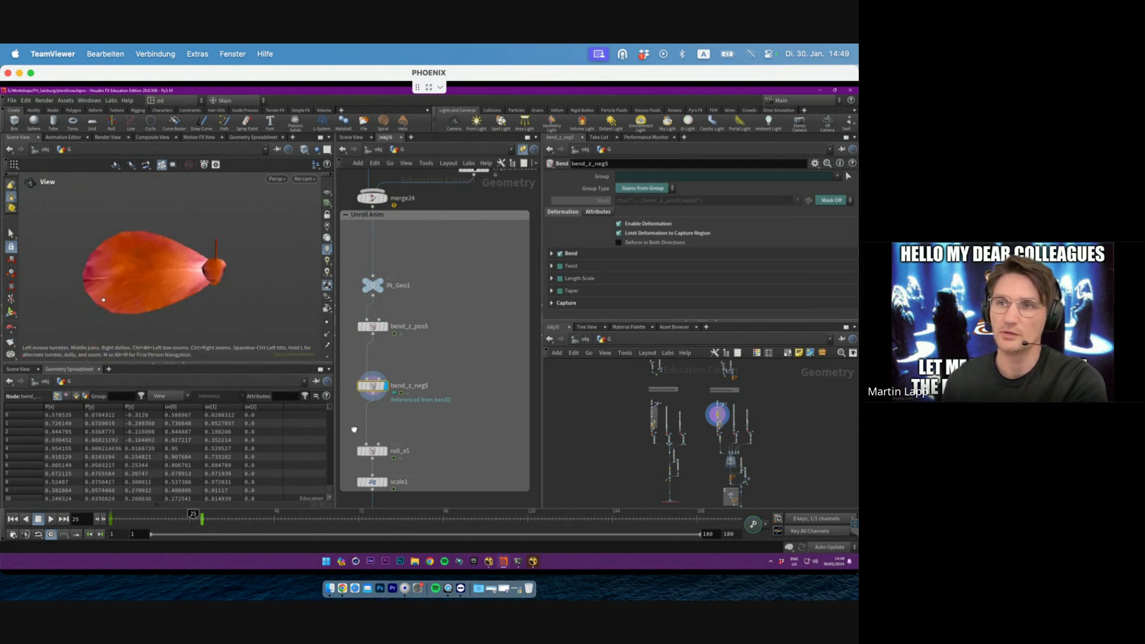
pyautogui.moveTo(145, 524); pyautogui.dragTo(117, 522)
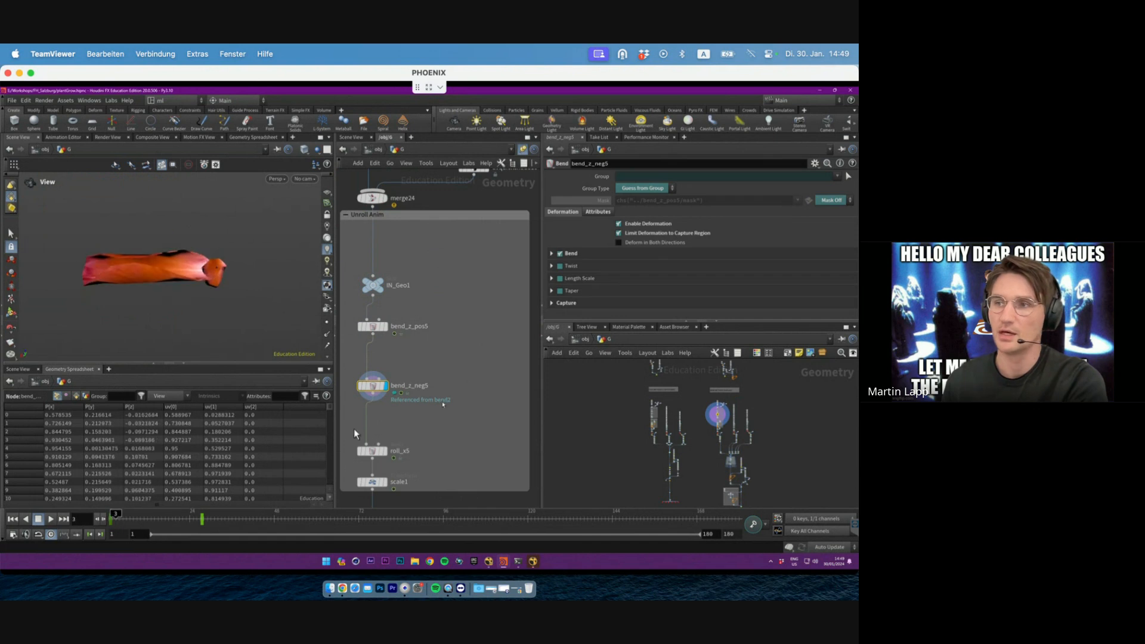
# Step: Display roll_x5, scrub the unrolling to frame 44, then play the animation from the first frame
pyautogui.click(393, 449)
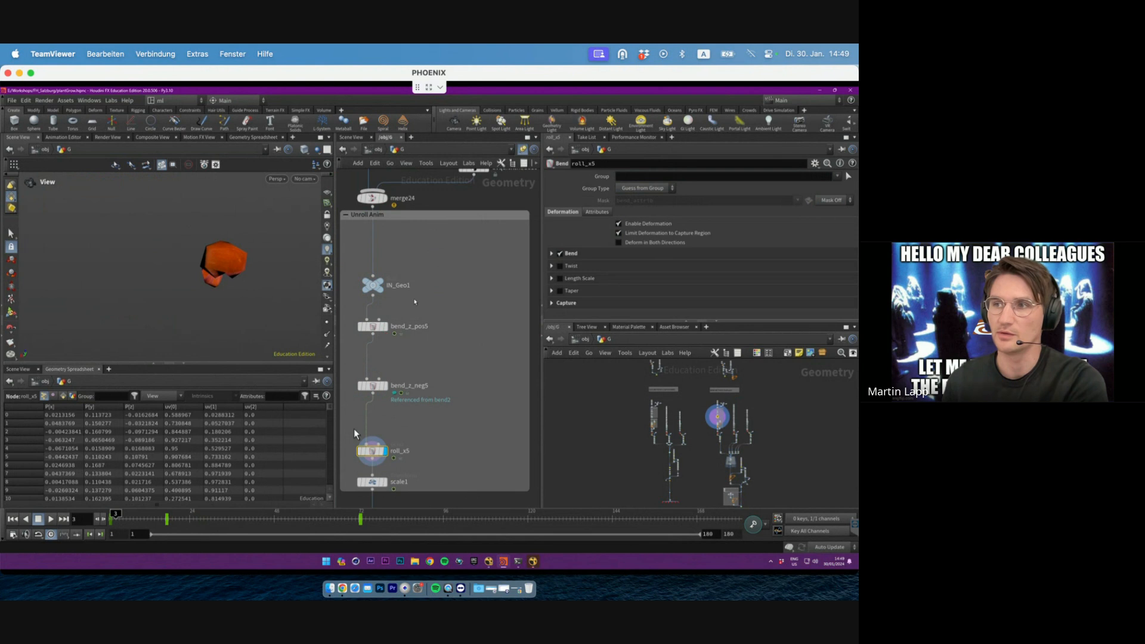
pyautogui.moveTo(118, 521)
pyautogui.mouseDown()
pyautogui.moveTo(317, 518)
pyautogui.moveTo(119, 518)
pyautogui.moveTo(261, 517)
pyautogui.mouseUp()
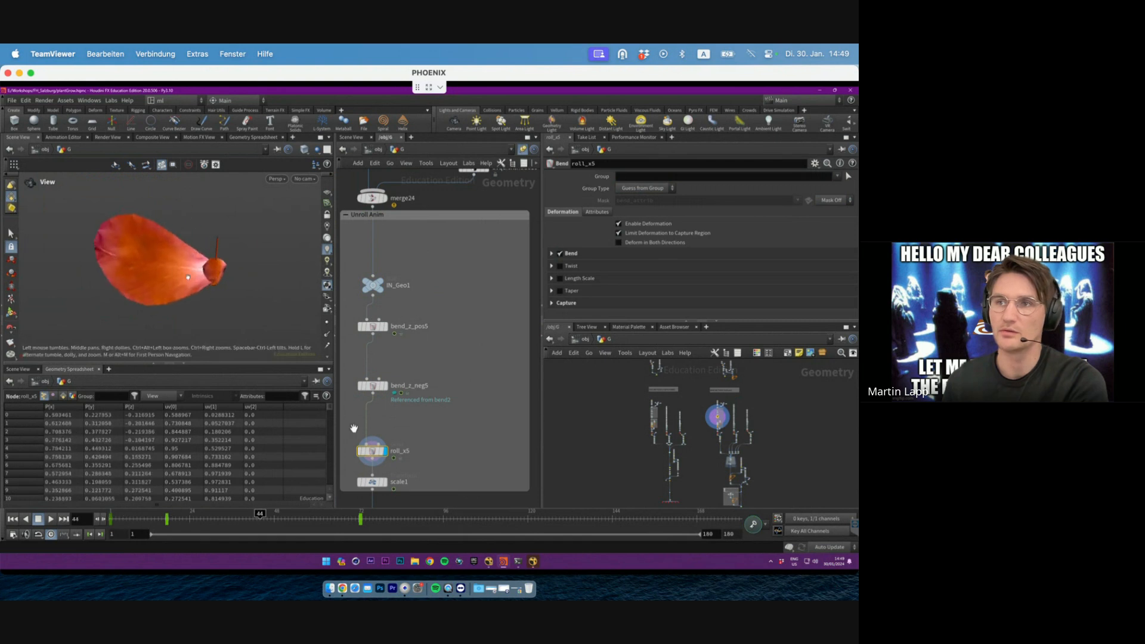
pyautogui.moveTo(188, 277); pyautogui.dragTo(206, 307)
pyautogui.click(13, 520)
pyautogui.click(49, 520)
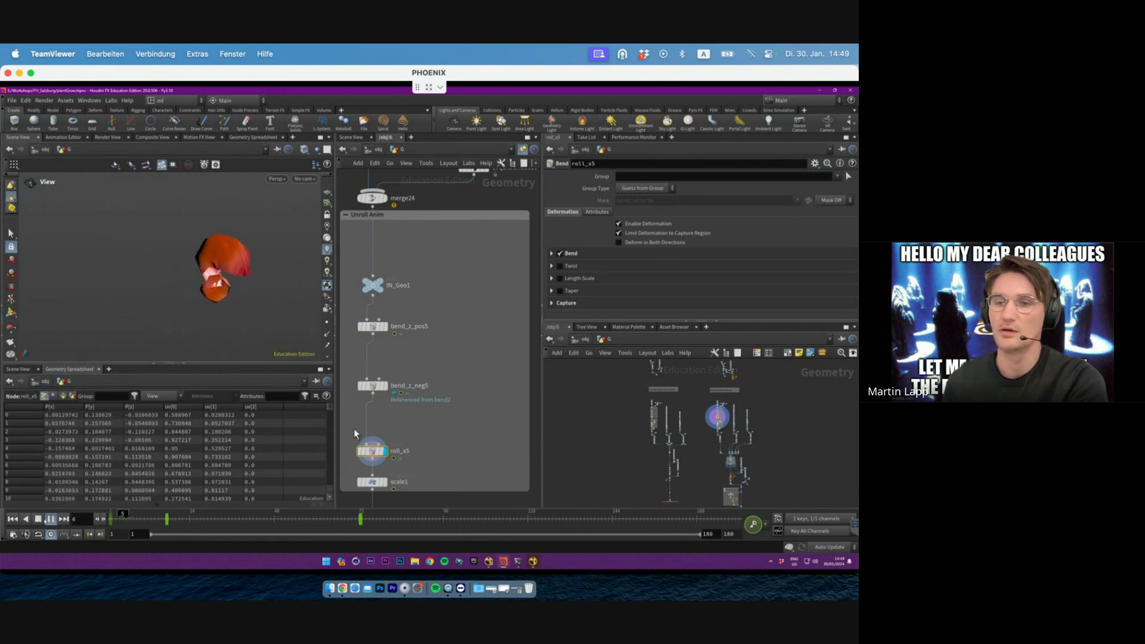
# Step: Stop the roll_x5 playback, then display scale1 and play its scaling animation from the first frame to about frame 50
pyautogui.click(48, 520)
pyautogui.moveTo(420, 469); pyautogui.dragTo(415, 391, button='middle')
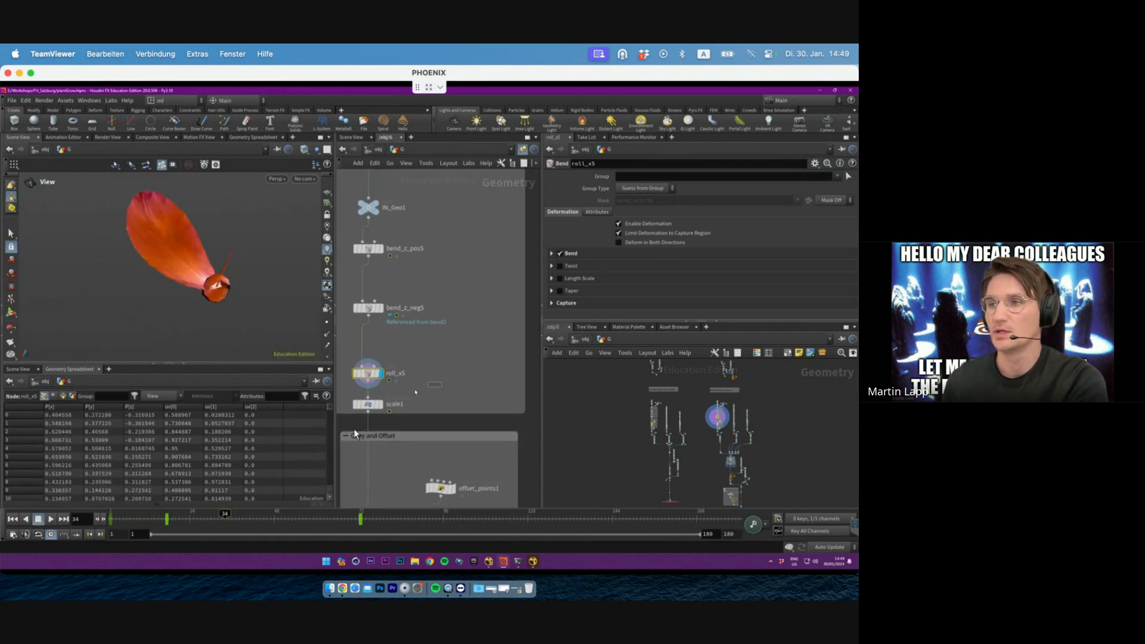
pyautogui.click(366, 404)
pyautogui.click(381, 404)
pyautogui.moveTo(401, 458); pyautogui.dragTo(416, 360, button='middle')
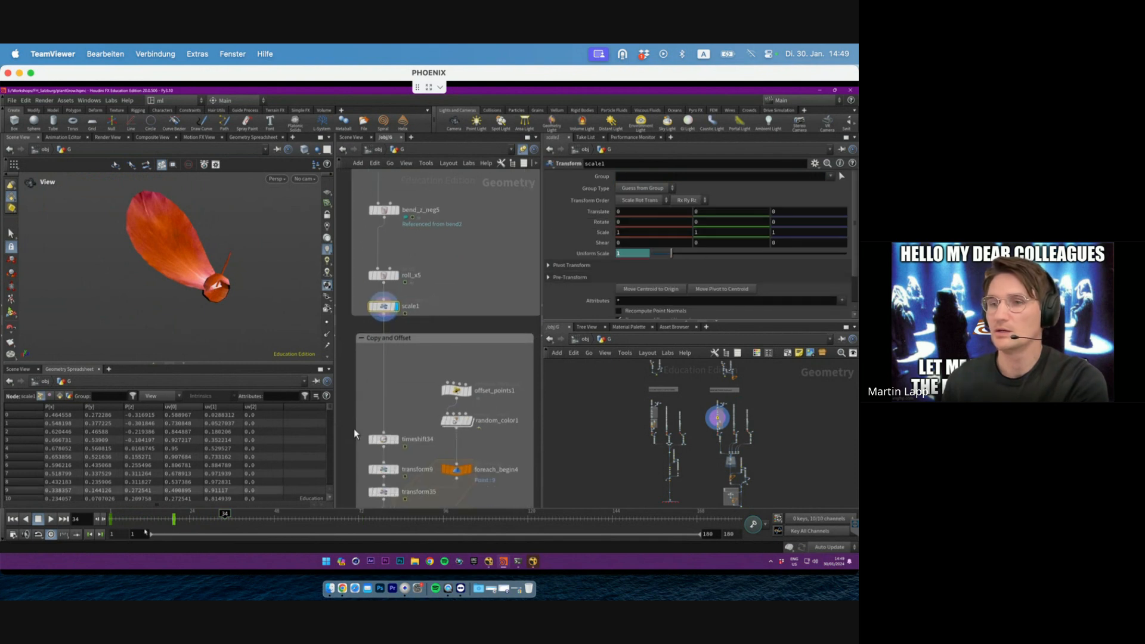
pyautogui.moveTo(178, 522); pyautogui.dragTo(84, 525)
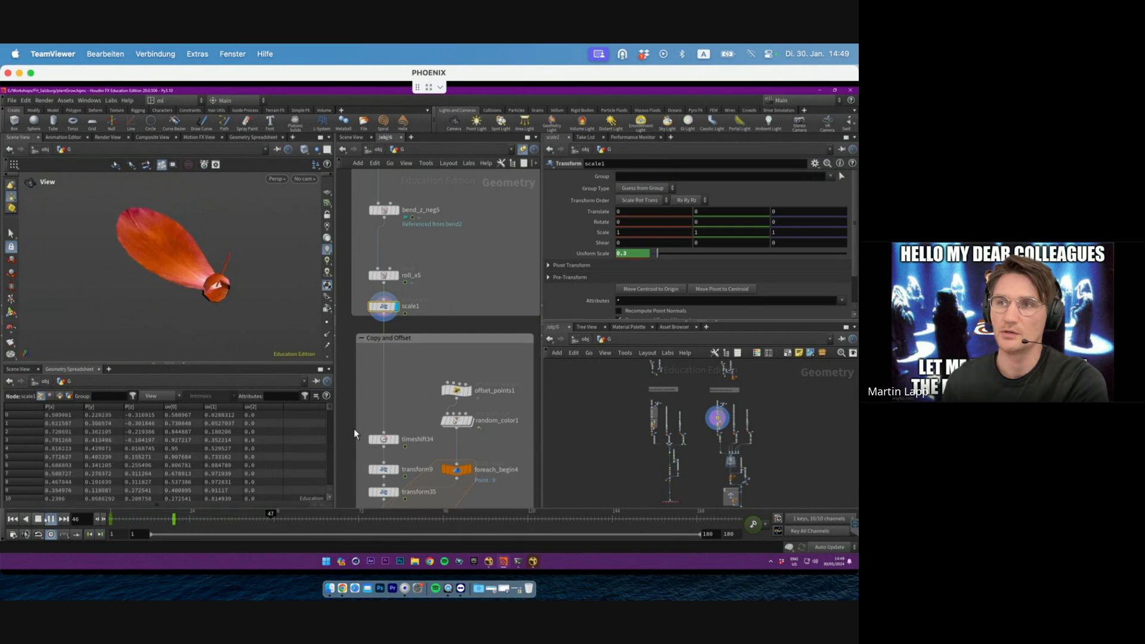
pyautogui.click(37, 519)
# Step: Move transform9 and transform35 up beneath timeshift34 in the Copy and Offset box, then display timeshift34 and highlight $F in its Frame expression
pyautogui.moveTo(421, 405); pyautogui.dragTo(428, 310, button='middle')
pyautogui.scroll(-2, 427, 310)
pyautogui.scroll(2, 425, 298)
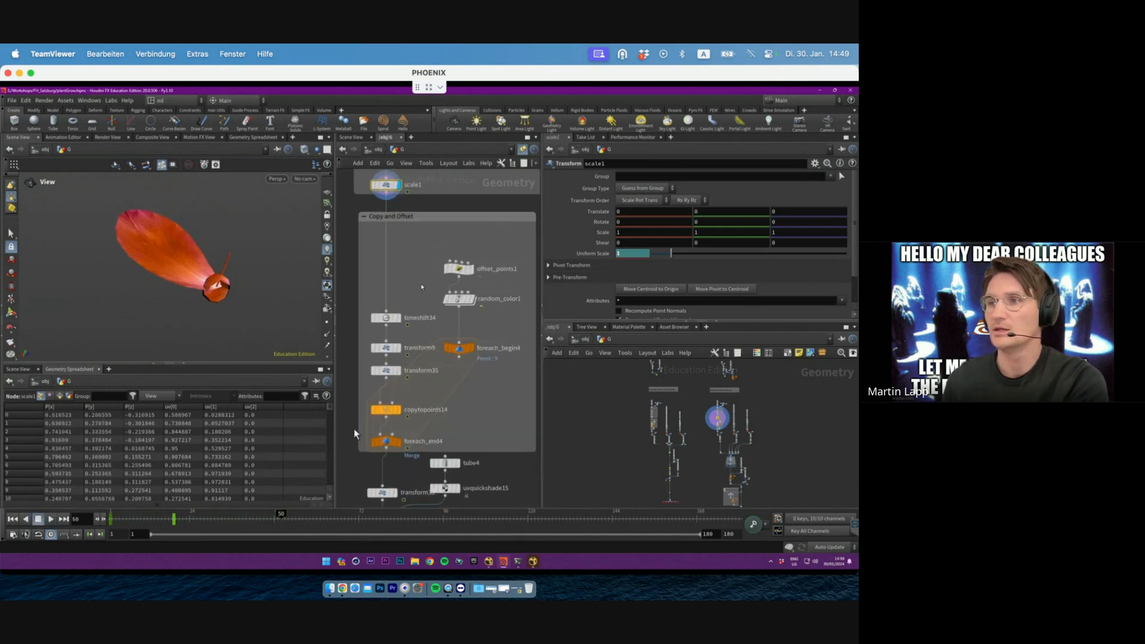
pyautogui.scroll(-1, 422, 287)
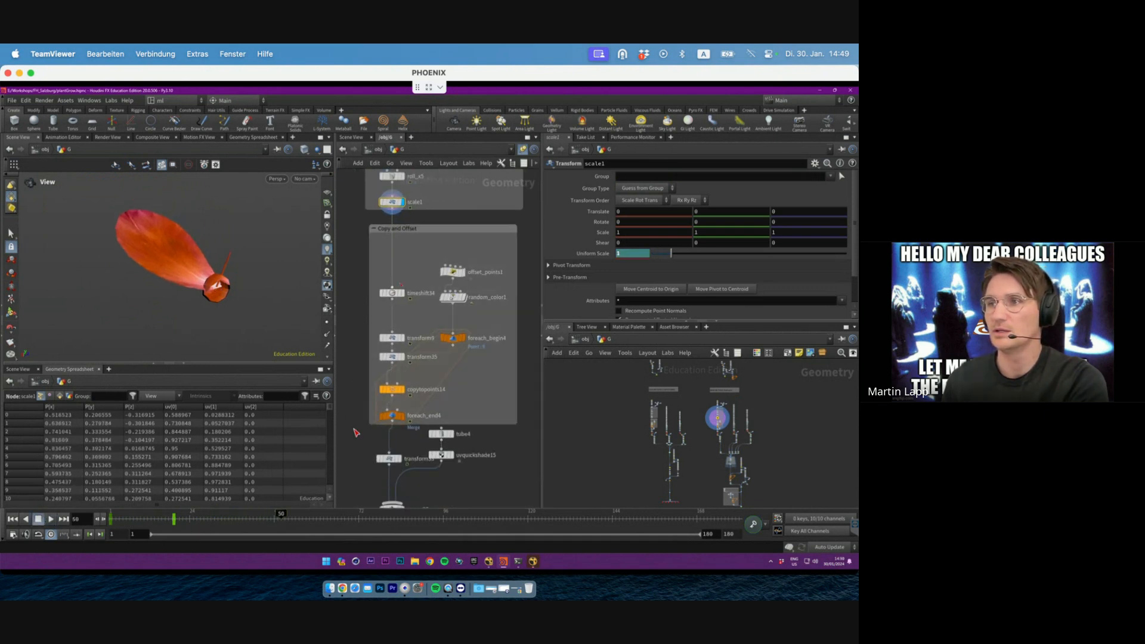
pyautogui.moveTo(392, 340)
pyautogui.mouseDown()
pyautogui.moveTo(393, 316)
pyautogui.moveTo(392, 334)
pyautogui.mouseUp()
pyautogui.click(403, 292)
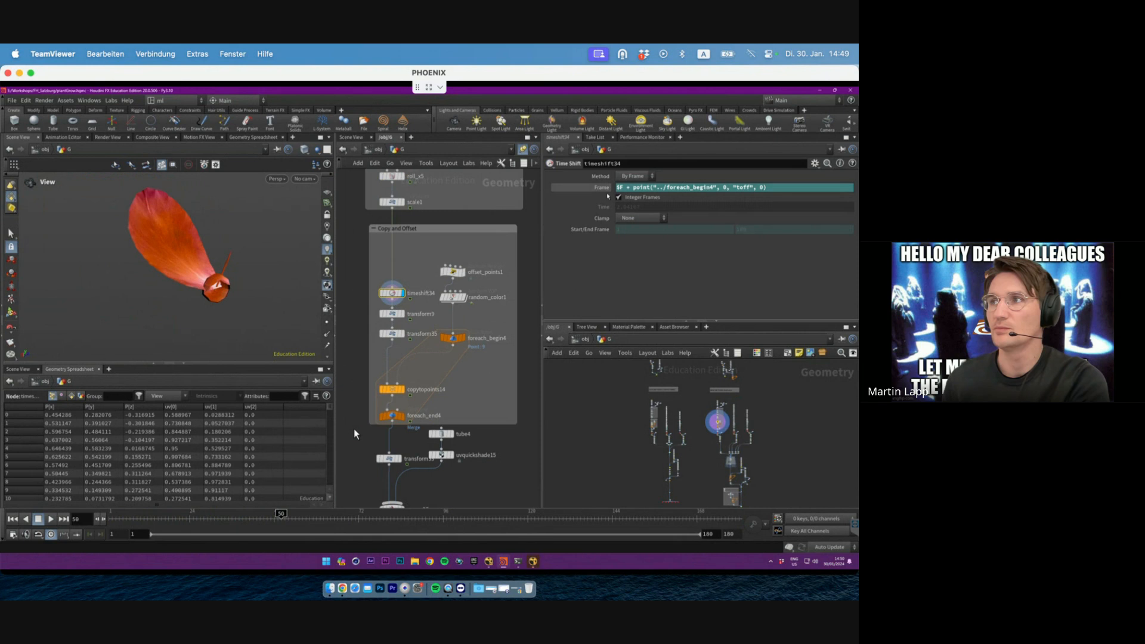
pyautogui.moveTo(620, 187); pyautogui.dragTo(643, 188)
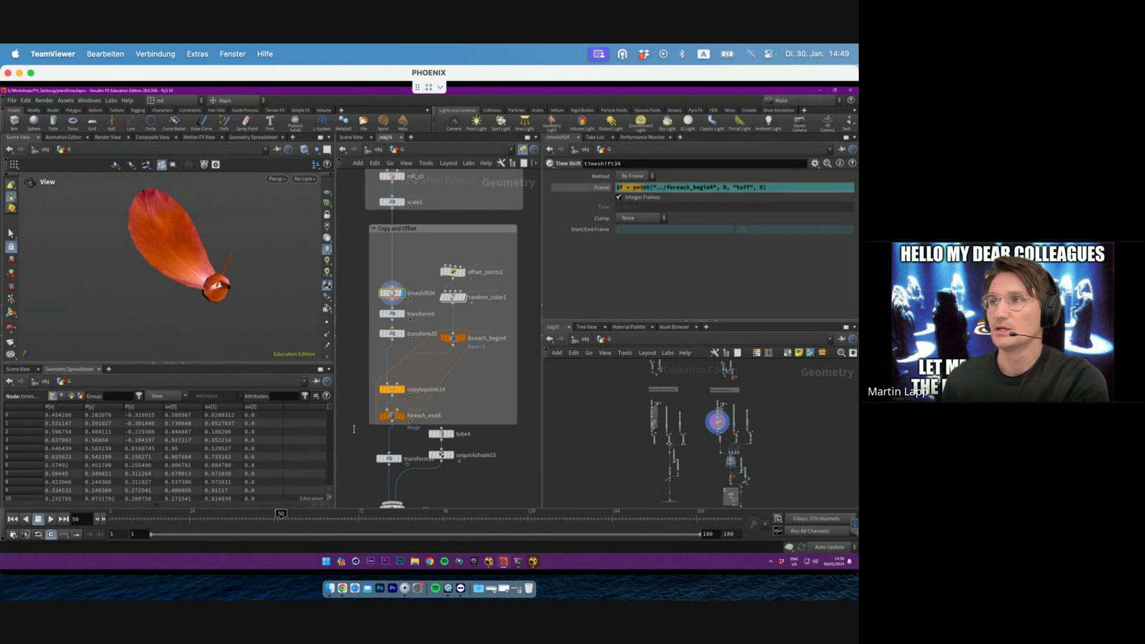
pyautogui.click(396, 296)
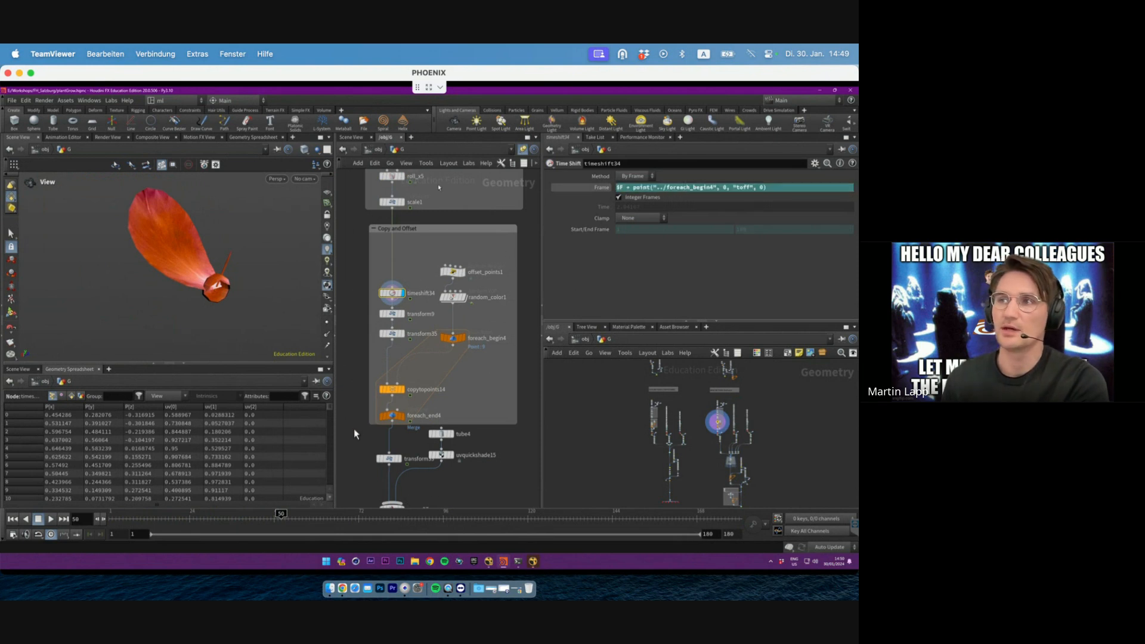
# Step: Display scale1 again, play the petal animation from frame 1 to about frame 52, and save the scene file
pyautogui.click(396, 203)
pyautogui.click(404, 203)
pyautogui.moveTo(161, 301); pyautogui.dragTo(110, 207)
pyautogui.moveTo(192, 341); pyautogui.dragTo(179, 320)
pyautogui.moveTo(135, 520); pyautogui.dragTo(112, 520)
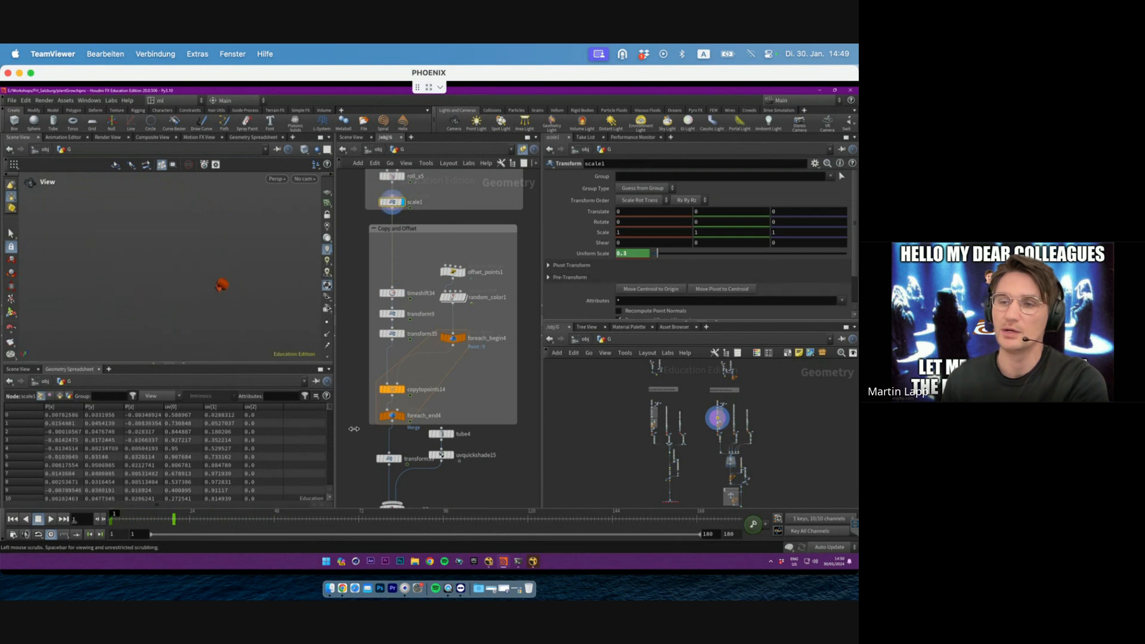
pyautogui.click(51, 520)
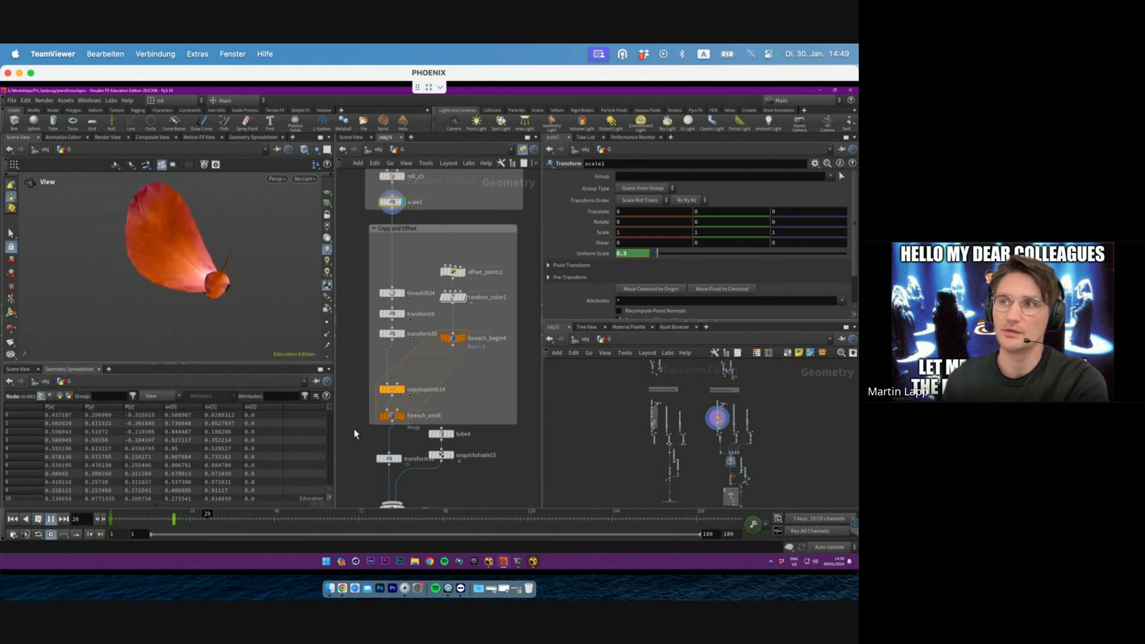
pyautogui.click(40, 519)
pyautogui.moveTo(189, 238); pyautogui.dragTo(215, 319)
pyautogui.hotkey('ctrl', 's')
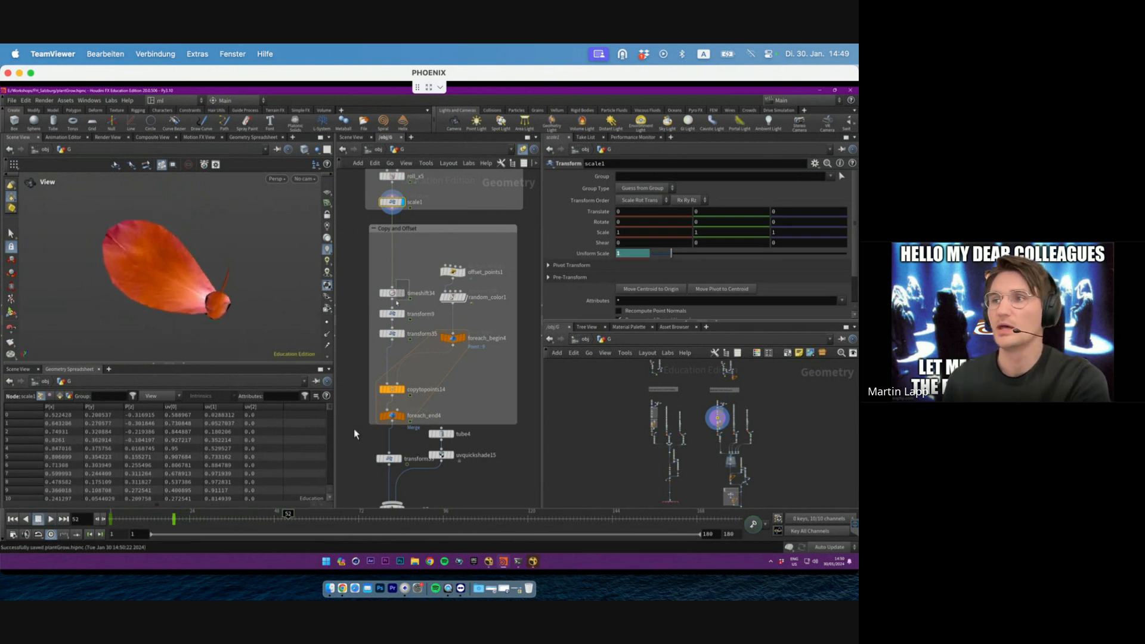
# Step: Examine timeshift34's Frame expression alongside the foreach_begin4 settings it references, highlighting the toff attribute name
pyautogui.click(399, 293)
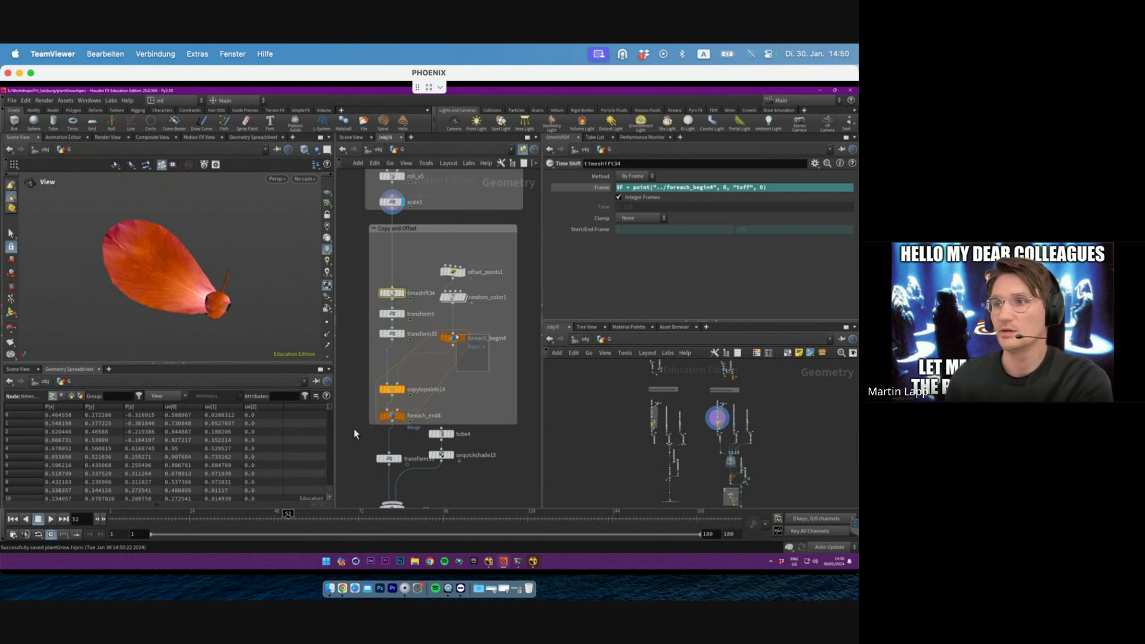
pyautogui.click(453, 338)
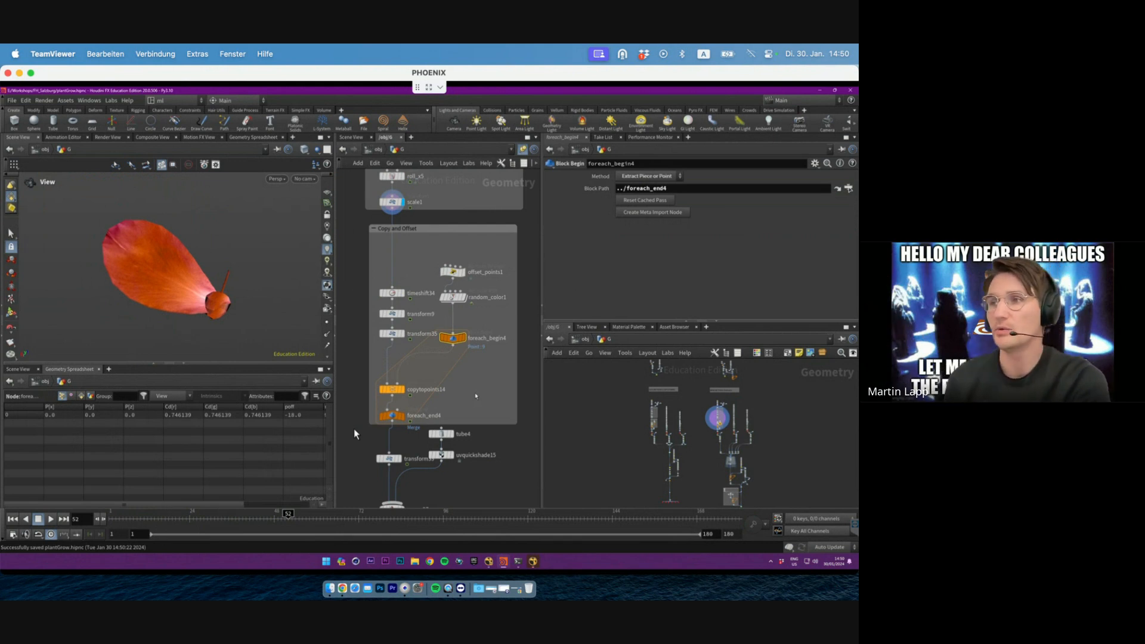
pyautogui.click(392, 293)
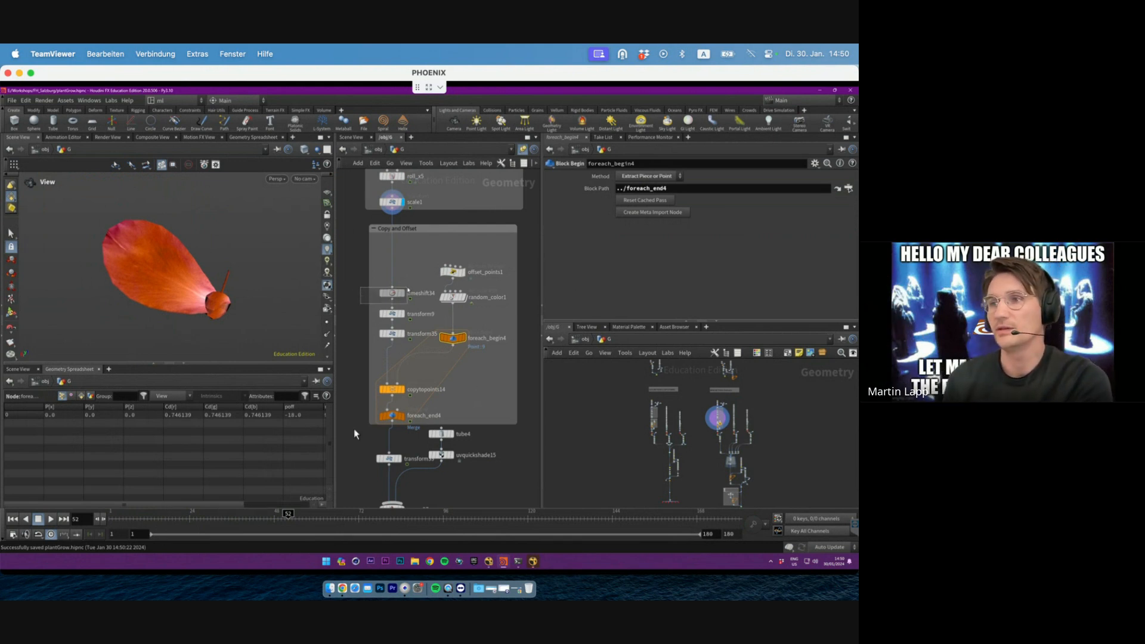
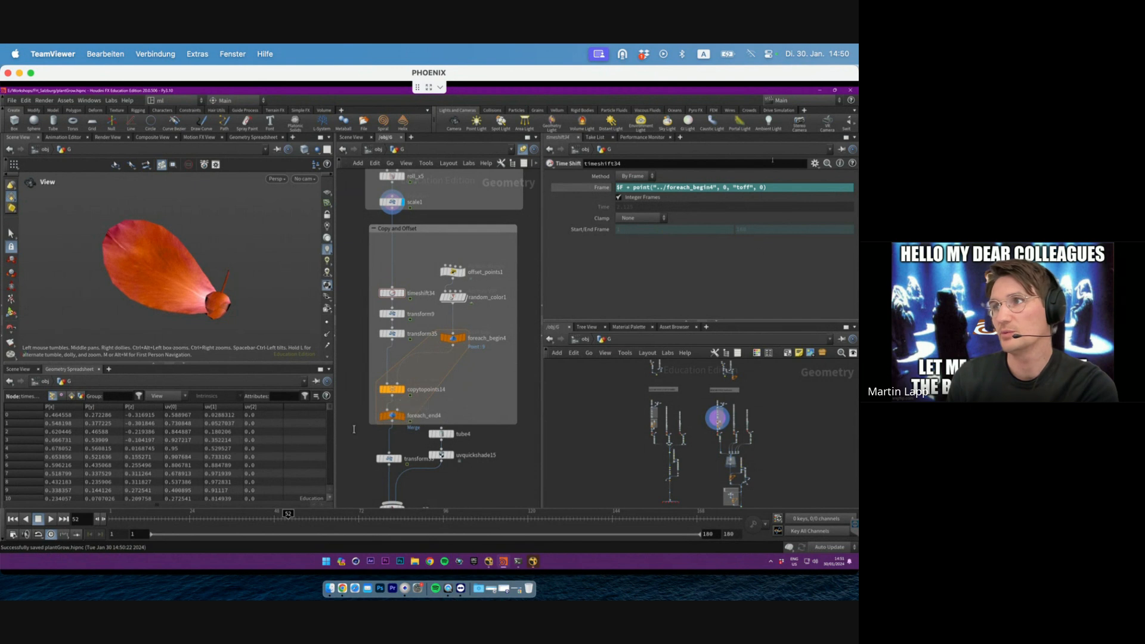
pyautogui.moveTo(736, 187); pyautogui.dragTo(752, 188)
# Step: Display foreach_end4 to view the complete flower, centre it in the viewport and return to frame 1
pyautogui.click(382, 417)
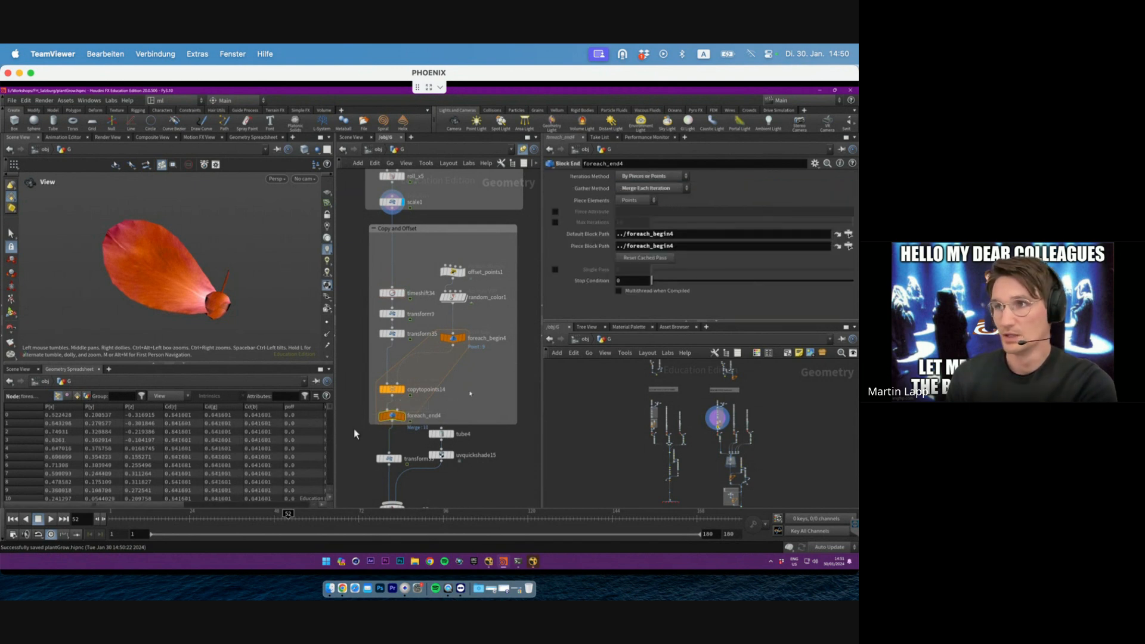
pyautogui.moveTo(470, 394); pyautogui.dragTo(482, 368, button='middle')
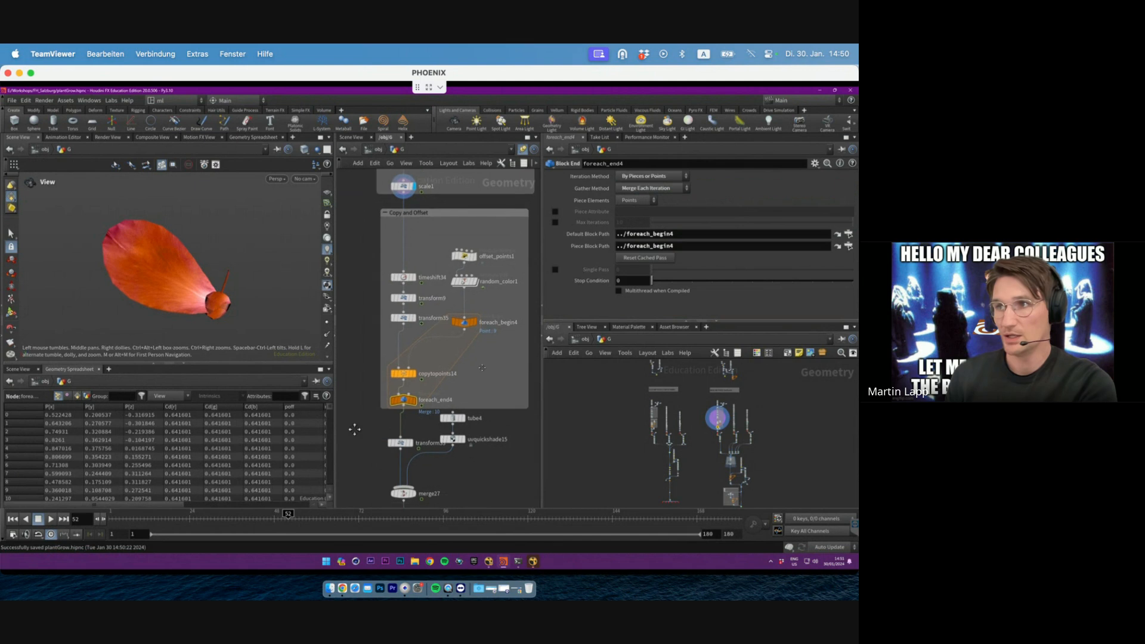
pyautogui.click(406, 374)
pyautogui.click(413, 402)
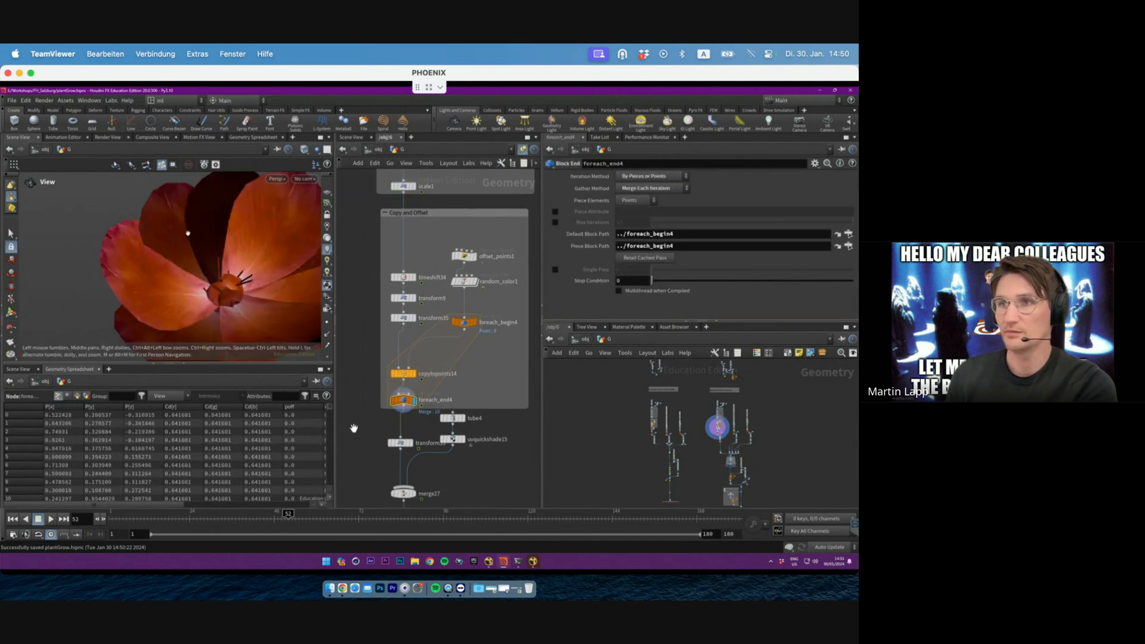
pyautogui.moveTo(187, 233); pyautogui.dragTo(118, 266)
pyautogui.click(112, 518)
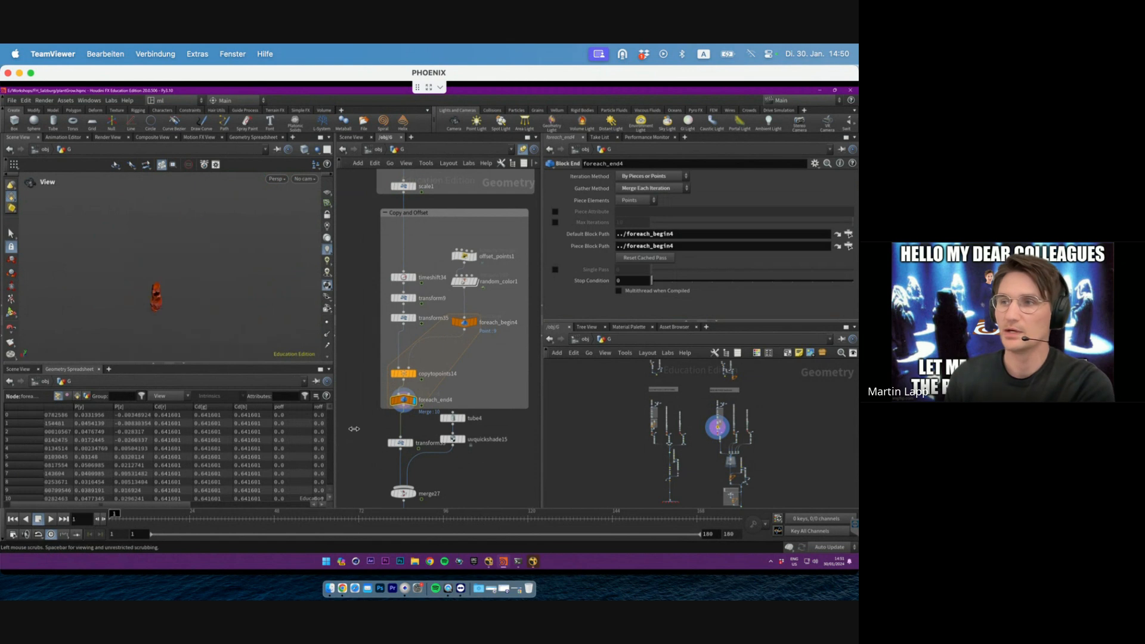
# Step: Inspect copytopoints14, then display random_color1 and offset_points1 in turn to examine their settings and point attributes
pyautogui.click(412, 374)
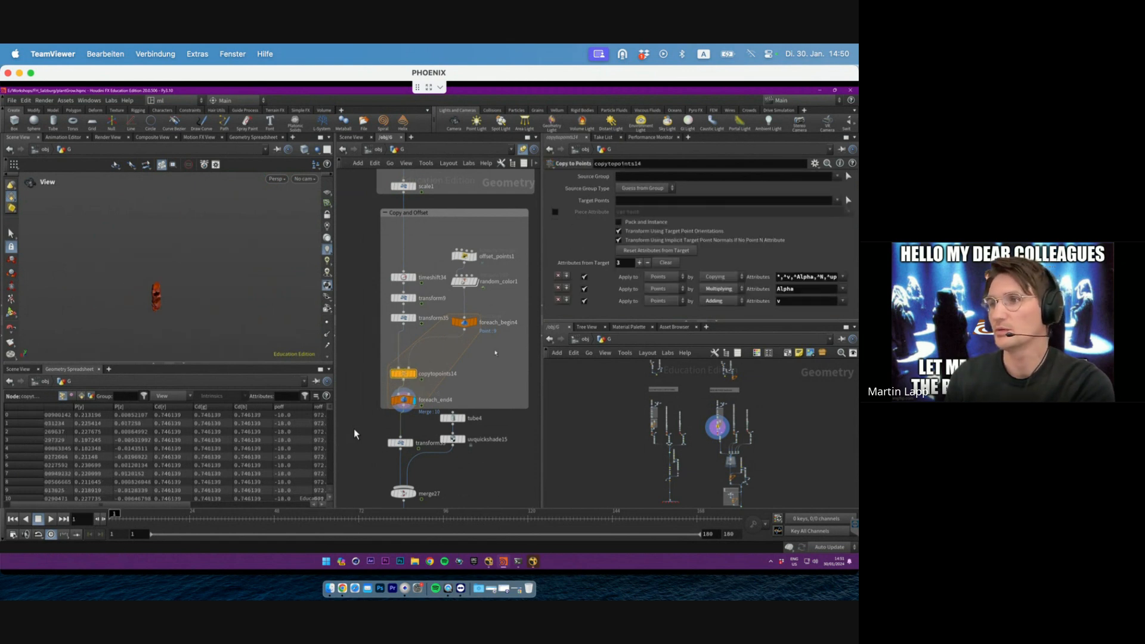
pyautogui.click(470, 281)
pyautogui.click(475, 281)
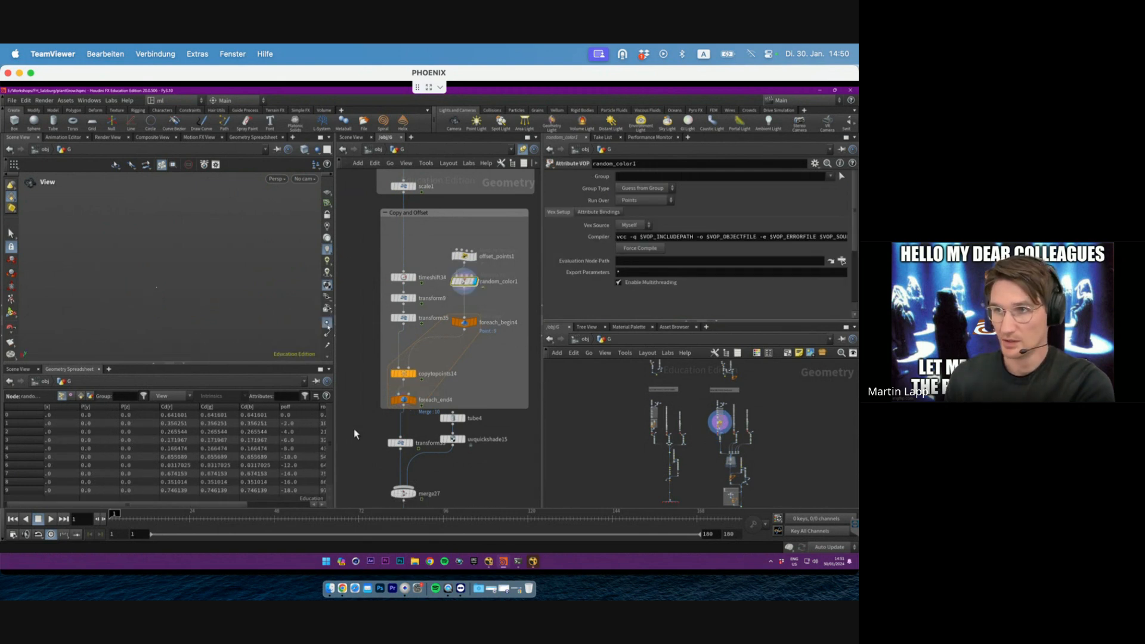
pyautogui.click(473, 257)
pyautogui.click(476, 257)
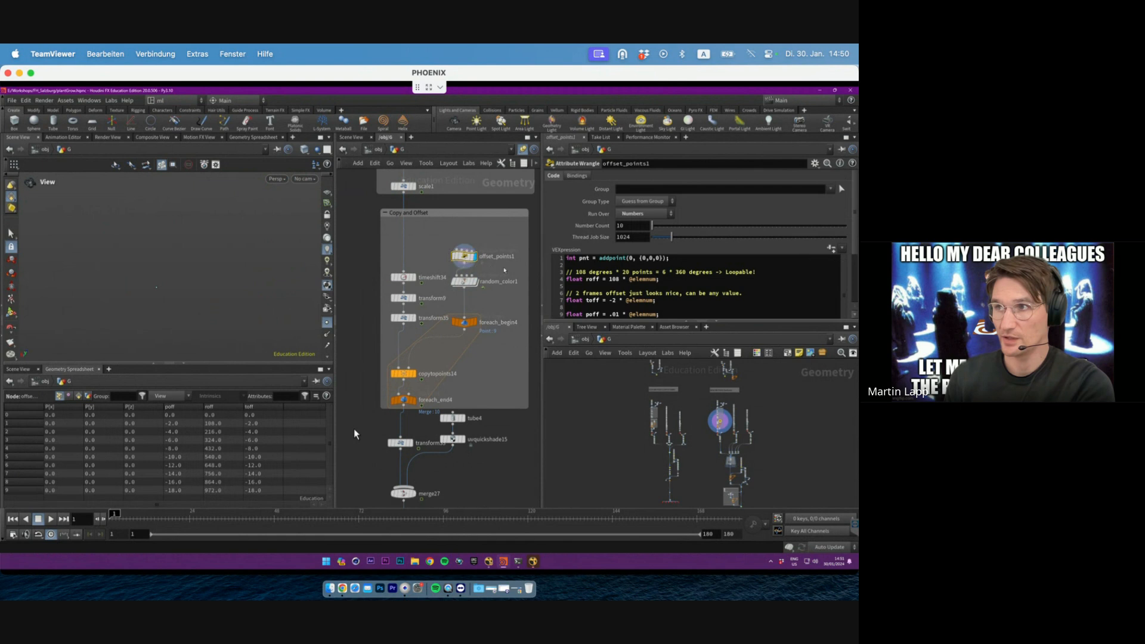
pyautogui.click(472, 281)
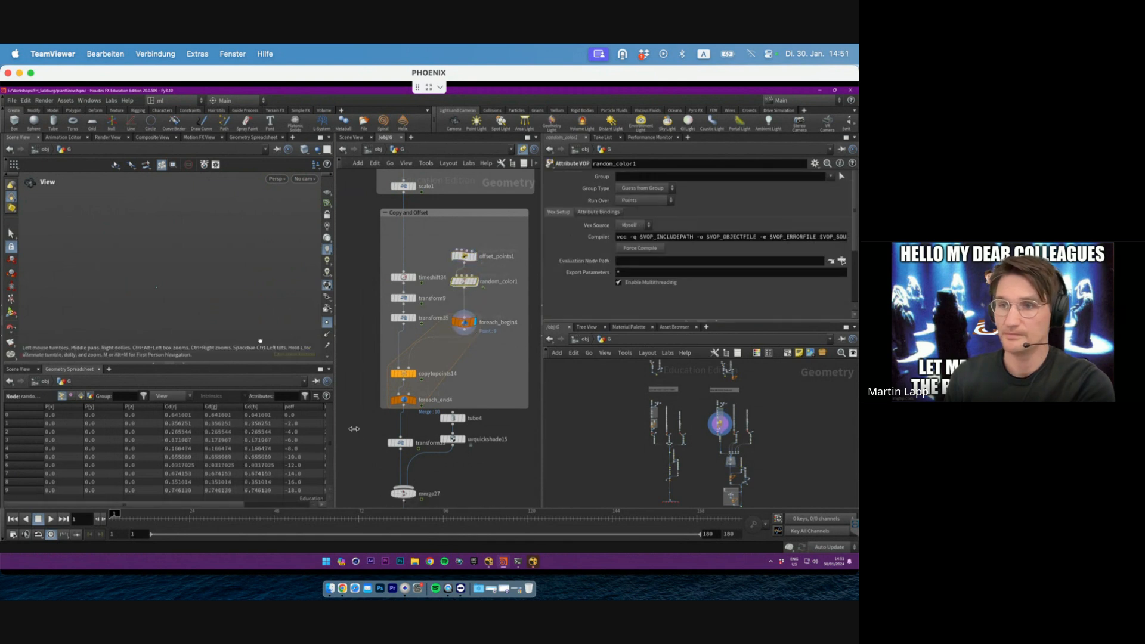
# Step: Display foreach_end4 again, turn off the point display, and play the blooming animation from frame 1 to about frame 79
pyautogui.click(403, 374)
pyautogui.click(414, 400)
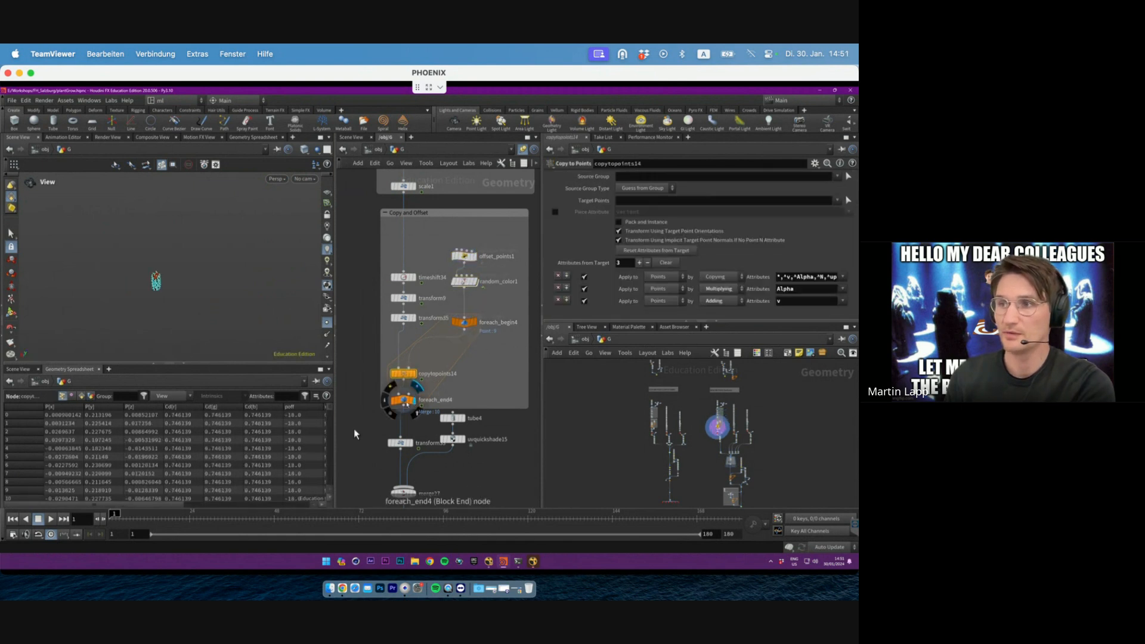
pyautogui.click(403, 401)
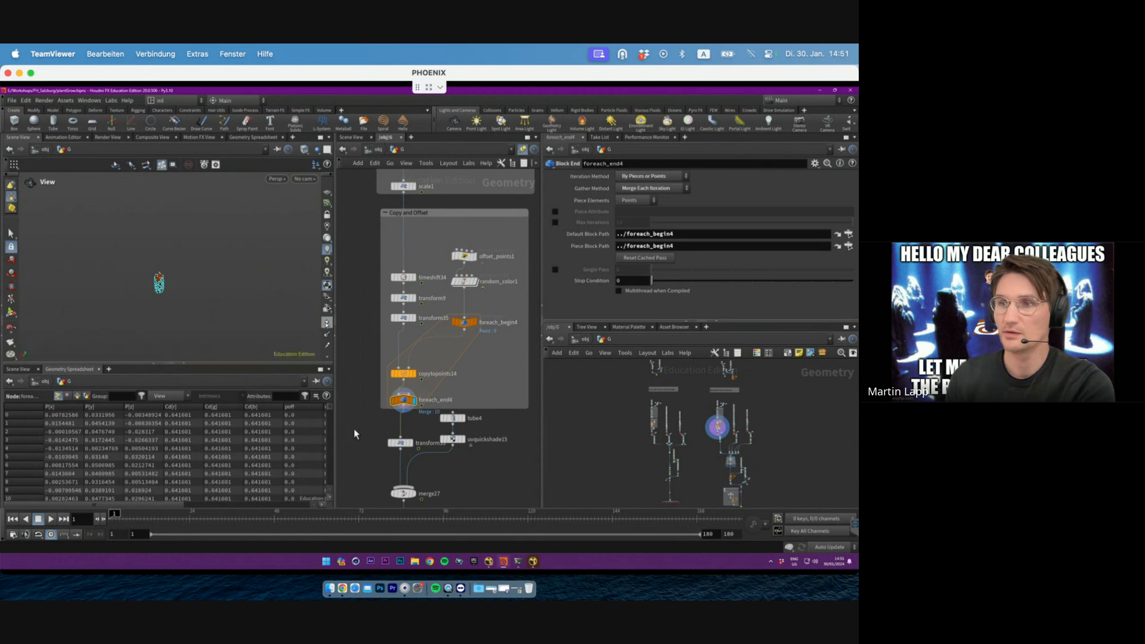
pyautogui.click(327, 322)
pyautogui.click(50, 520)
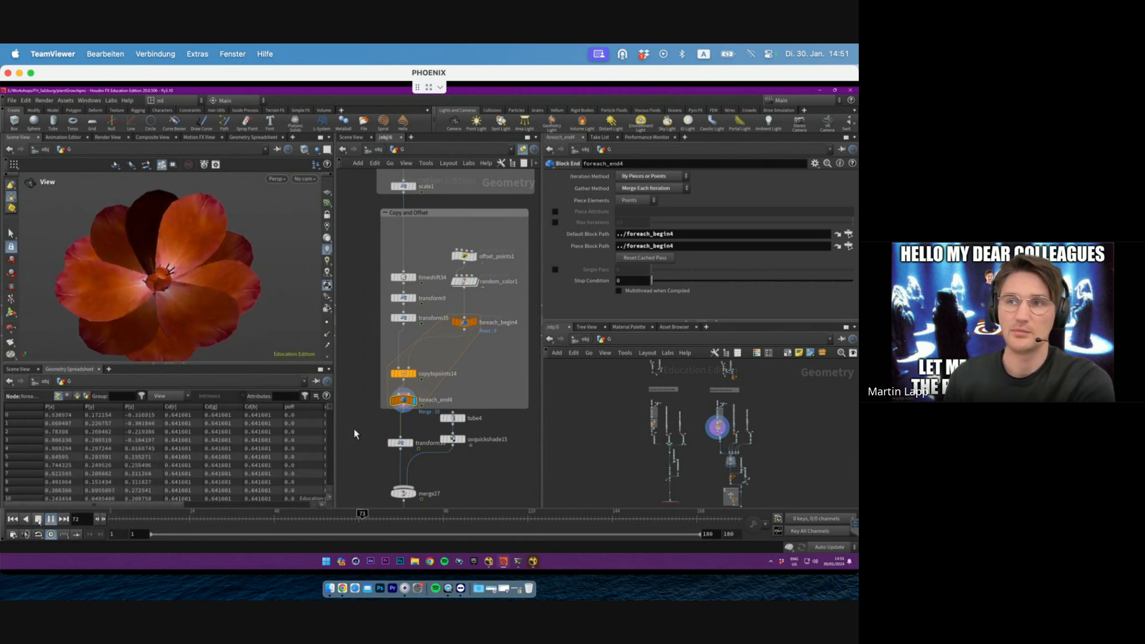
pyautogui.click(46, 520)
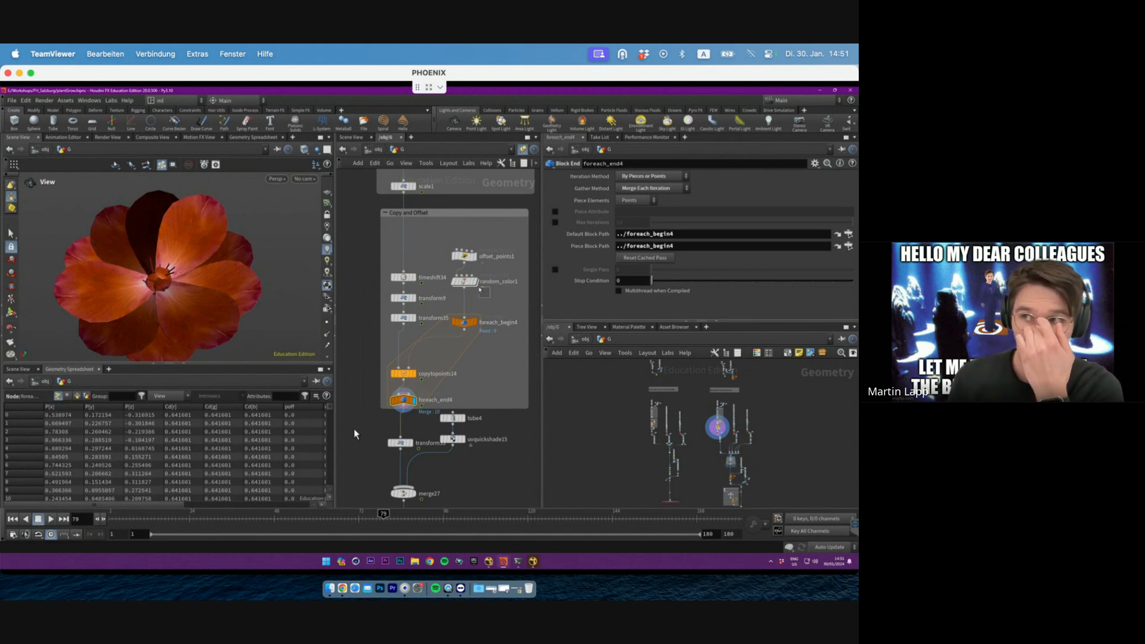
# Step: Open the parameters of transform9 to examine its Y rotation expression referencing foreach_begin4
pyautogui.click(404, 298)
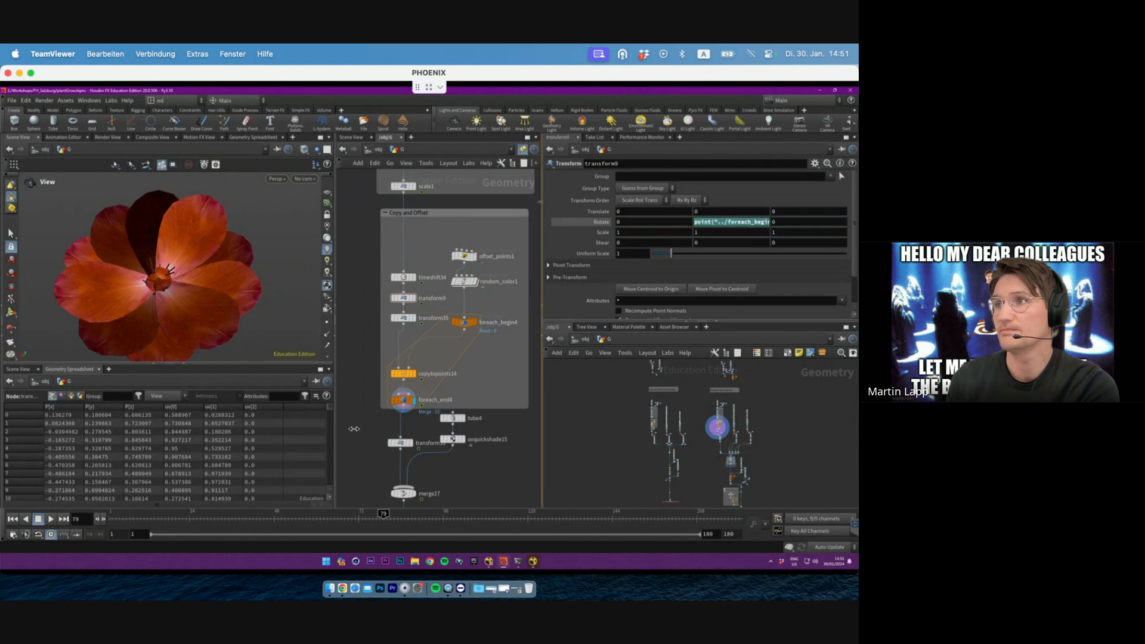
# Step: Enlarge the parameter area and inspect transform9's Rotate expression and transform35's Translate parameters
pyautogui.moveTo(541, 206); pyautogui.dragTo(425, 208)
pyautogui.click(660, 224)
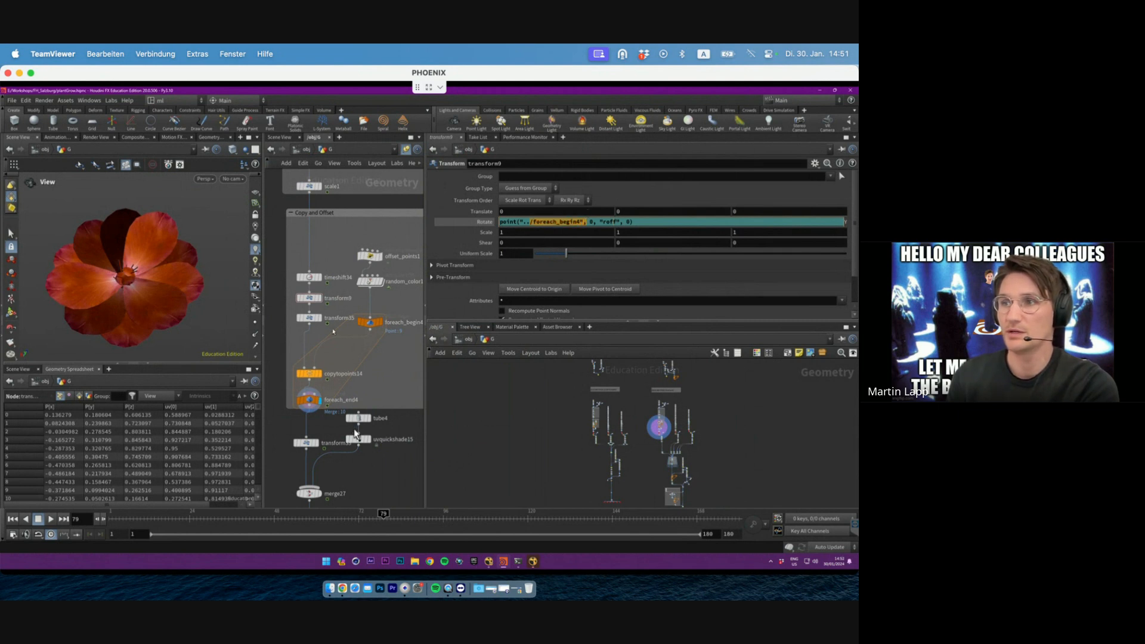
pyautogui.click(312, 317)
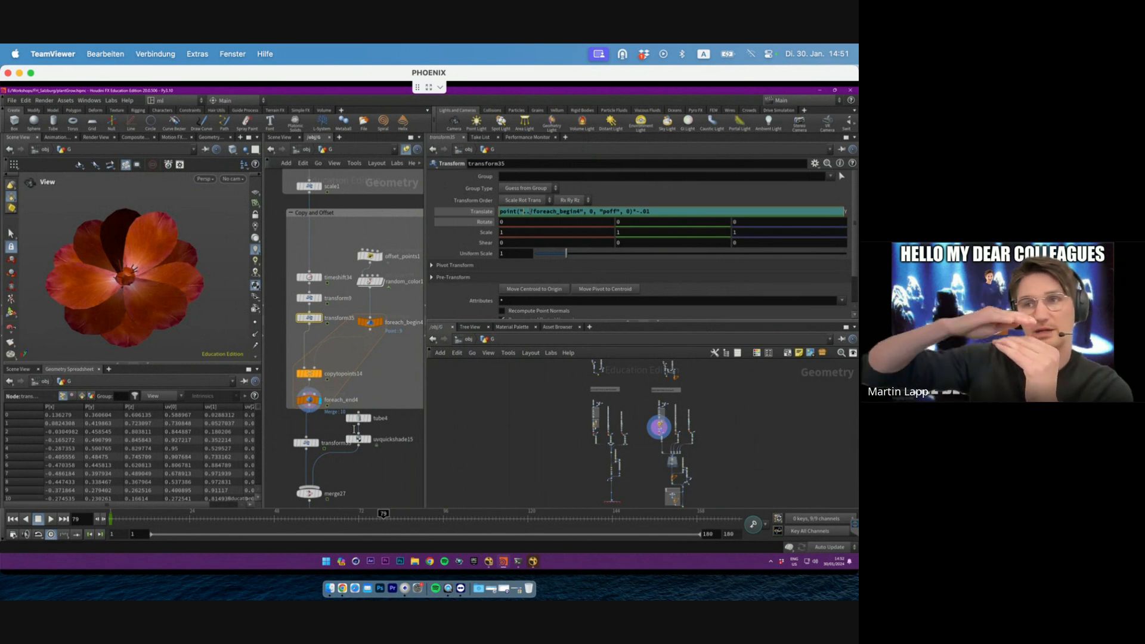
# Step: Scrub the timeline between frames 21 and 65 and examine how the offset petals open from several angles
pyautogui.moveTo(187, 266); pyautogui.dragTo(130, 272)
pyautogui.moveTo(131, 272); pyautogui.dragTo(171, 276, button='right')
pyautogui.moveTo(171, 276); pyautogui.dragTo(136, 283)
pyautogui.moveTo(112, 518); pyautogui.dragTo(180, 520)
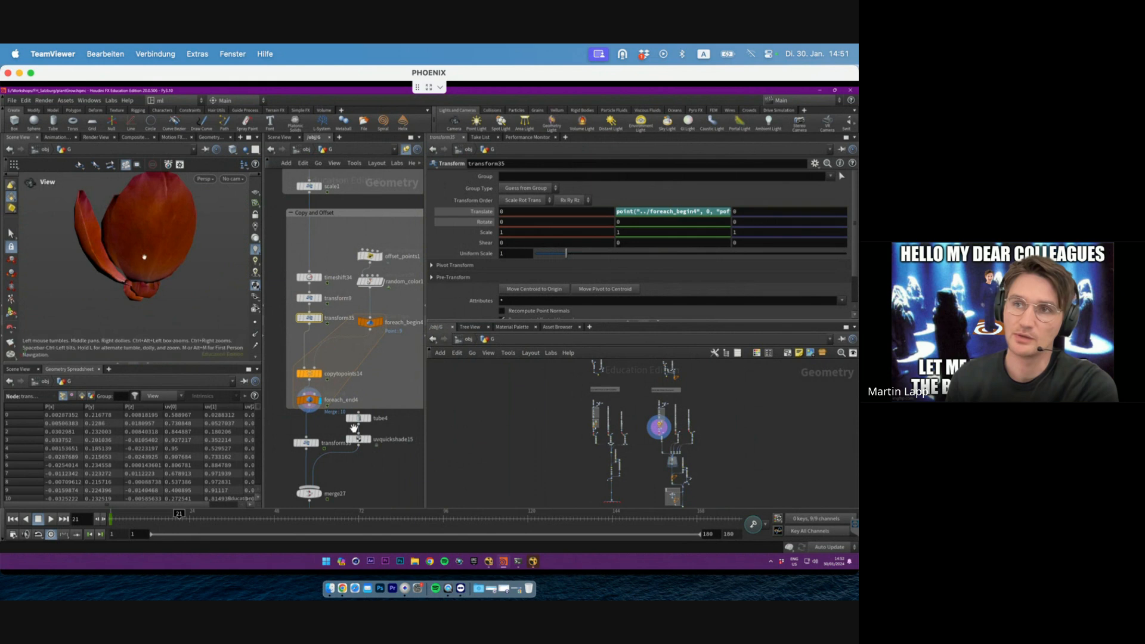
pyautogui.moveTo(144, 257); pyautogui.dragTo(110, 225)
pyautogui.moveTo(182, 517); pyautogui.dragTo(334, 515)
pyautogui.scroll(-5, 142, 268)
pyautogui.moveTo(142, 271); pyautogui.dragTo(130, 278)
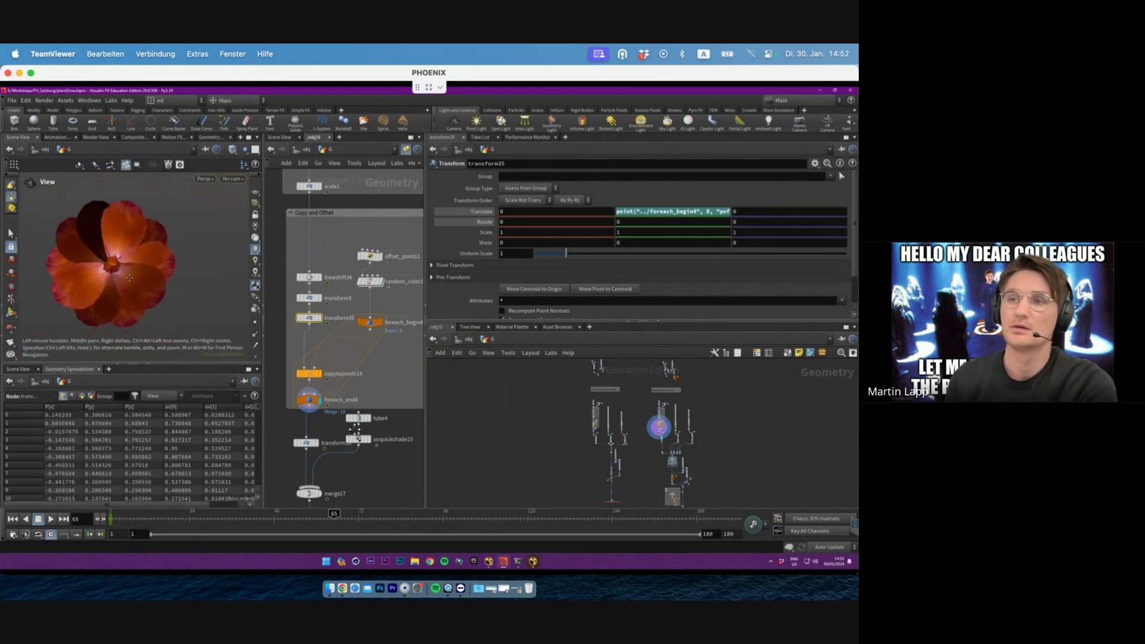
# Step: Play the blossom animation from the first frame and stop it at frame 68
pyautogui.moveTo(129, 278); pyautogui.dragTo(174, 231, button='middle')
pyautogui.click(13, 519)
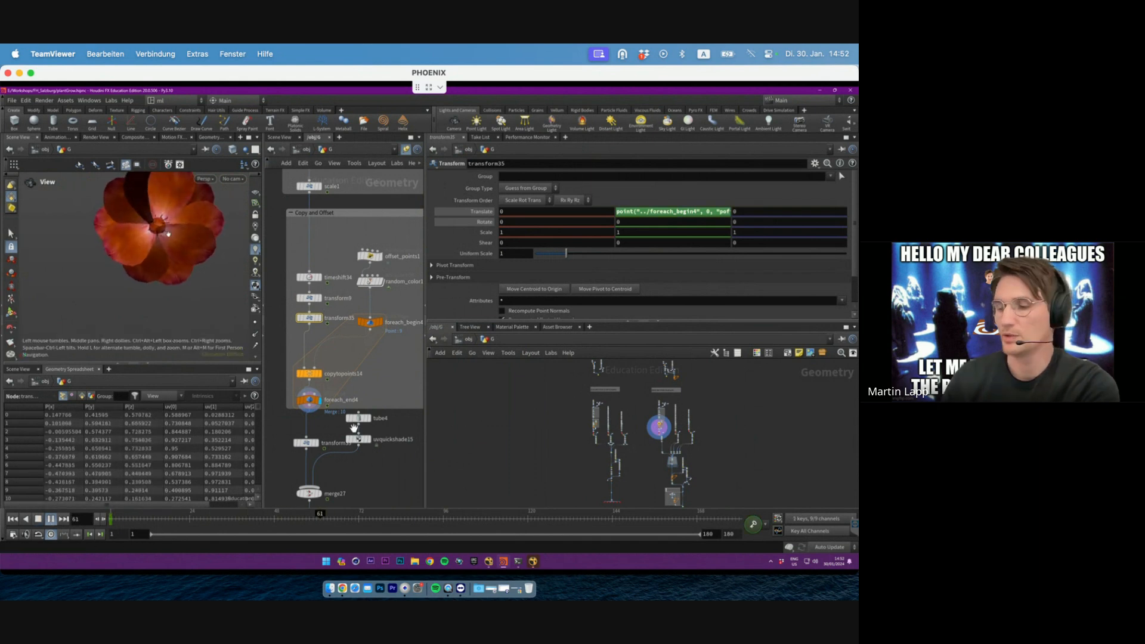
pyautogui.press('Up')
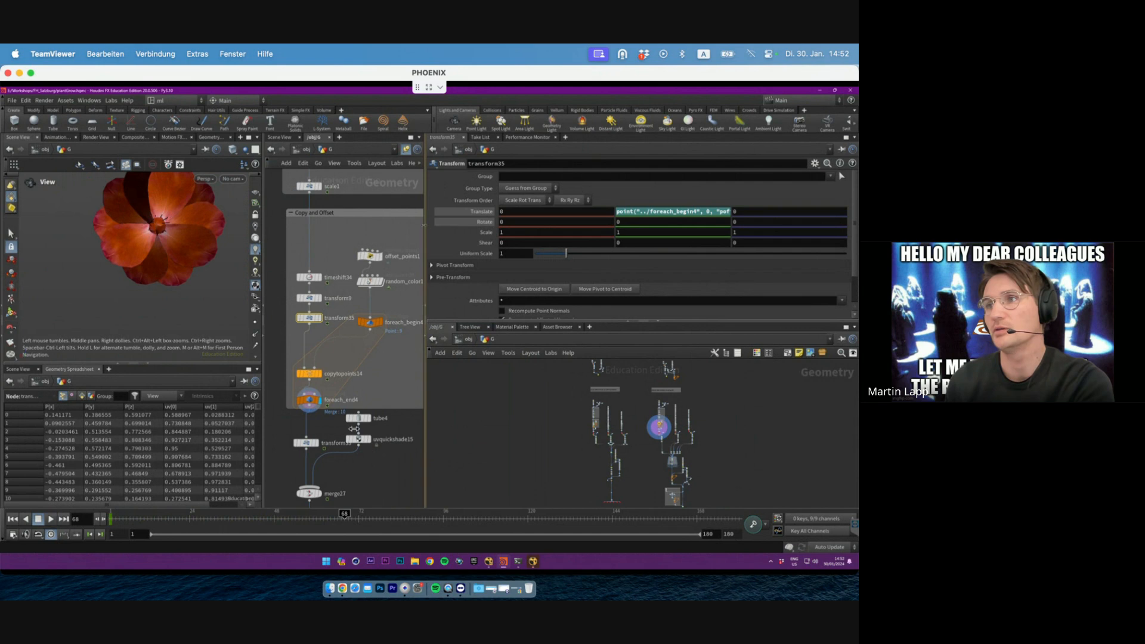
# Step: Enlarge the network area and display the source petal geometry loaded by file2
pyautogui.moveTo(425, 244); pyautogui.dragTo(546, 241)
pyautogui.scroll(-4, 475, 236)
pyautogui.moveTo(476, 236); pyautogui.dragTo(444, 478, button='middle')
pyautogui.scroll(3, 429, 337)
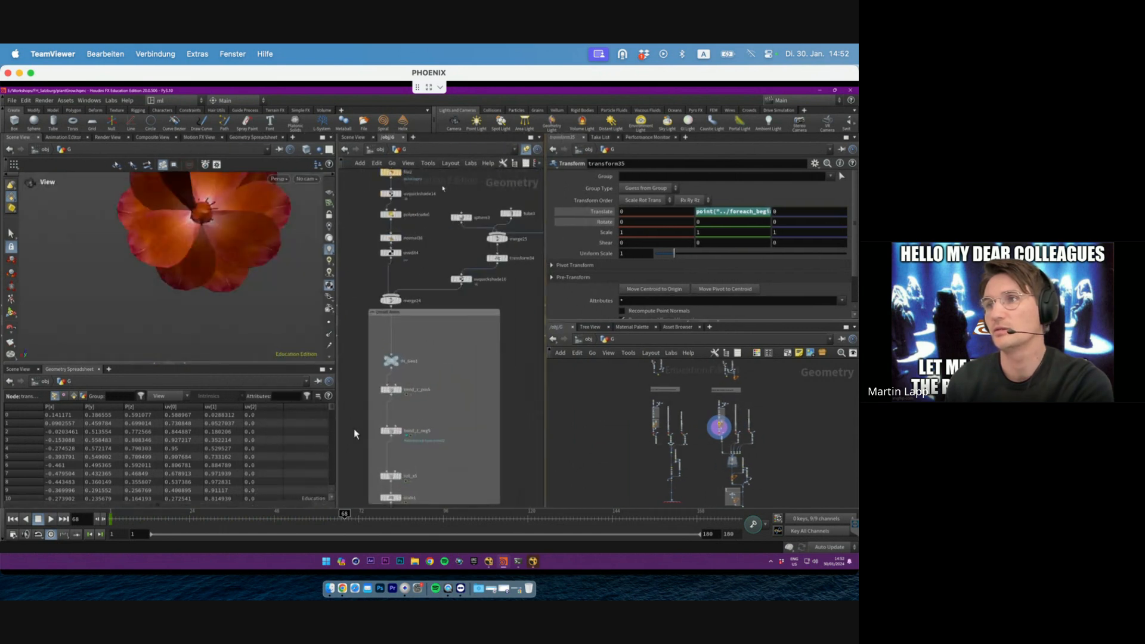
pyautogui.click(398, 174)
pyautogui.click(400, 173)
pyautogui.moveTo(206, 235)
pyautogui.mouseDown()
pyautogui.moveTo(187, 192)
pyautogui.moveTo(202, 250)
pyautogui.mouseUp()
# Step: Display merge27 and go to frame 57 to examine the framed flower
pyautogui.scroll(-4, 487, 354)
pyautogui.moveTo(488, 356); pyautogui.dragTo(444, 171, button='middle')
pyautogui.scroll(5, 413, 343)
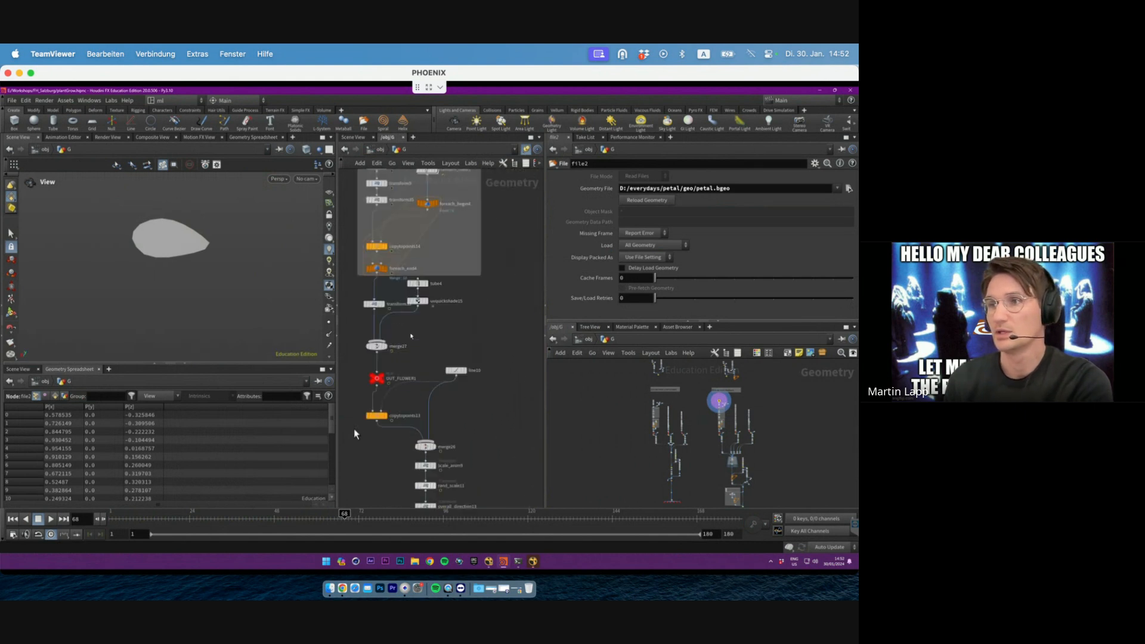
pyautogui.click(362, 348)
pyautogui.click(370, 349)
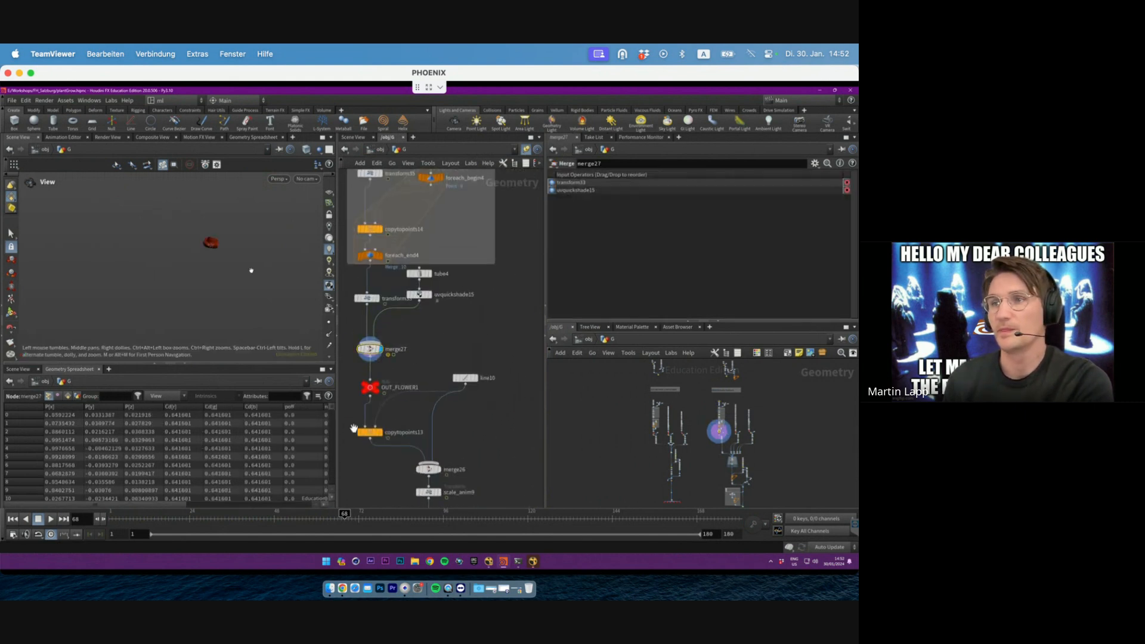
pyautogui.moveTo(124, 520); pyautogui.dragTo(307, 505)
pyautogui.hotkey('space', 'g')
pyautogui.moveTo(210, 289); pyautogui.dragTo(218, 243)
# Step: Display transform33 below the for-each loop and inspect its Rotate and Uniform Scale parameters
pyautogui.click(372, 299)
pyautogui.click(378, 300)
pyautogui.click(359, 298)
pyautogui.click(358, 298)
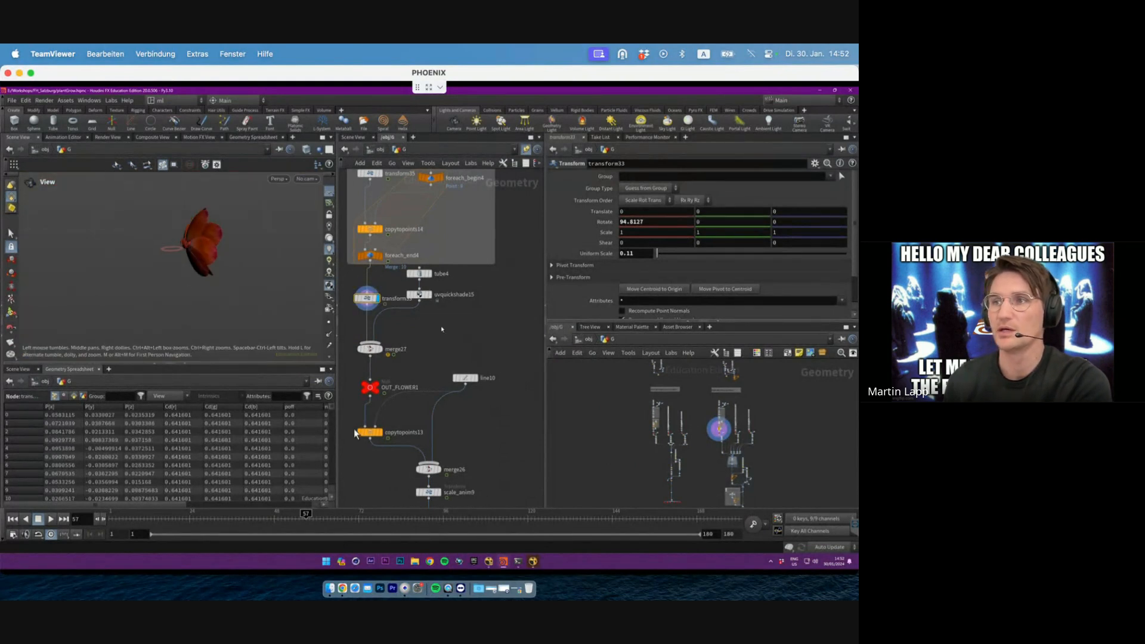
# Step: Display merge27 again and examine closely how the small tube stem joins the petals
pyautogui.click(370, 349)
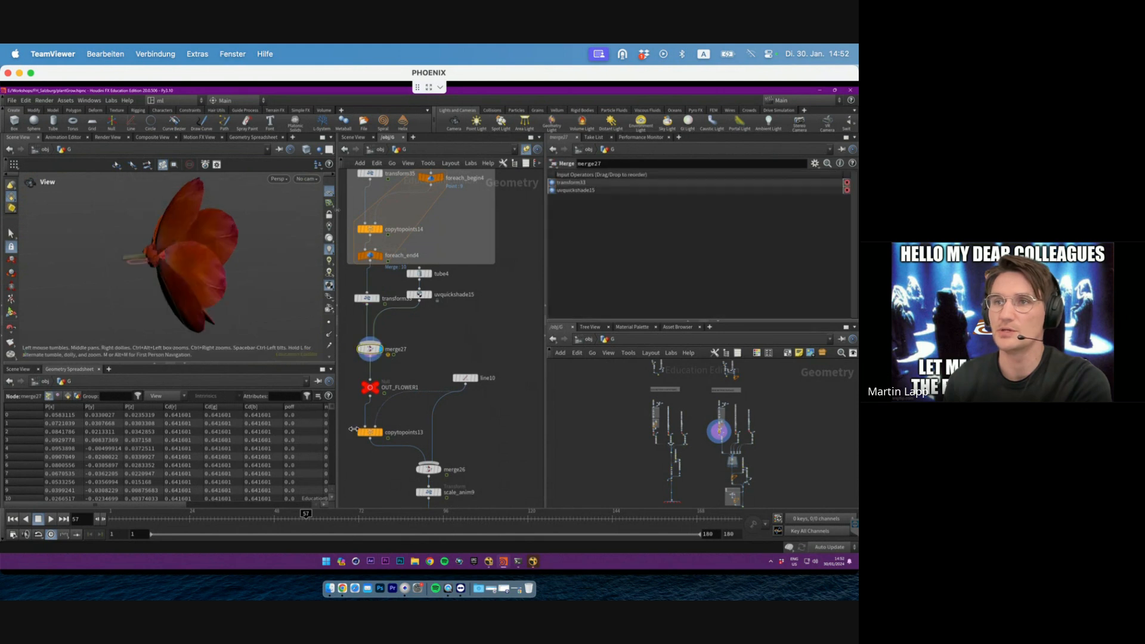
pyautogui.moveTo(133, 260); pyautogui.dragTo(188, 243, button='right')
pyautogui.moveTo(188, 243); pyautogui.dragTo(179, 257)
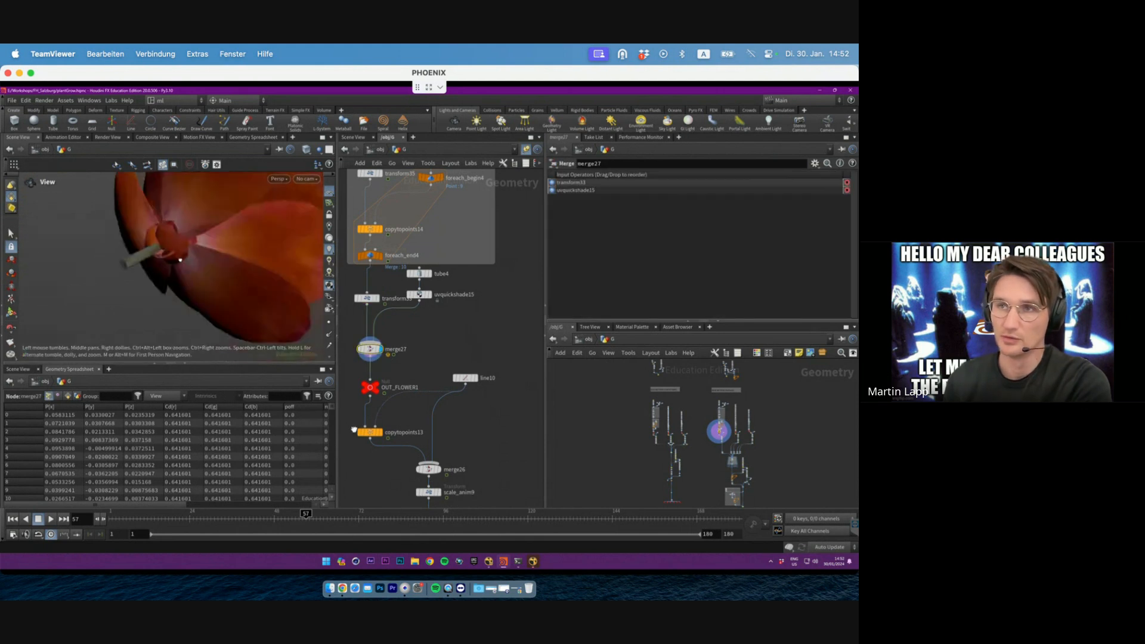
pyautogui.moveTo(253, 284); pyautogui.dragTo(105, 292, button='right')
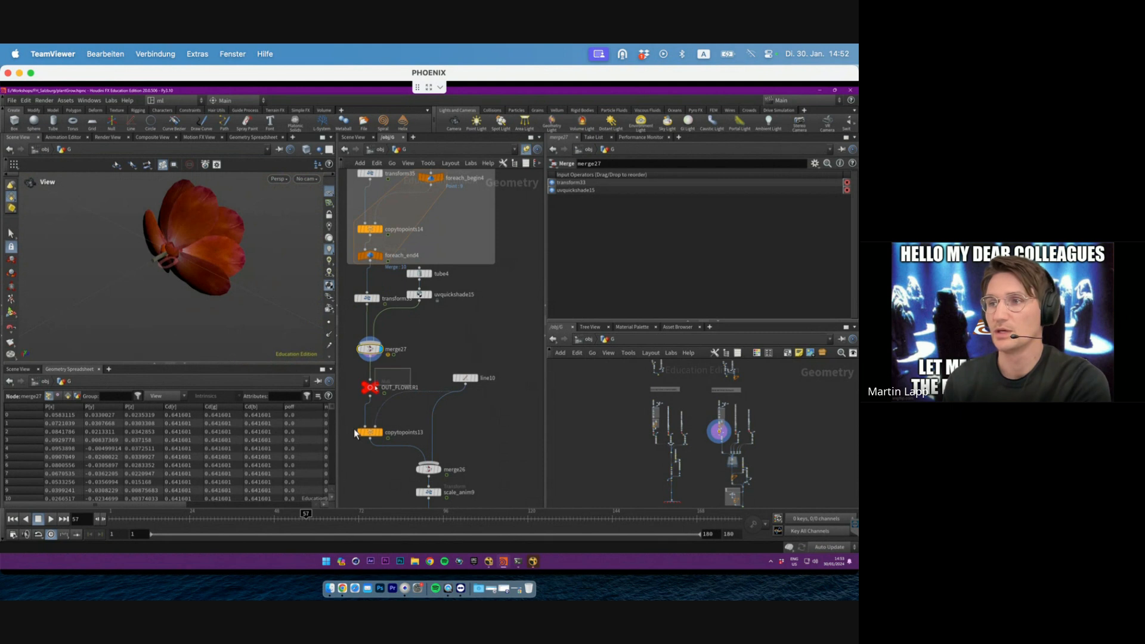
# Step: Select the whole flower node chain down to OUT_FLOWER1 and shift it up, away from copytopoints13
pyautogui.click(370, 387)
pyautogui.scroll(-6, 356, 432)
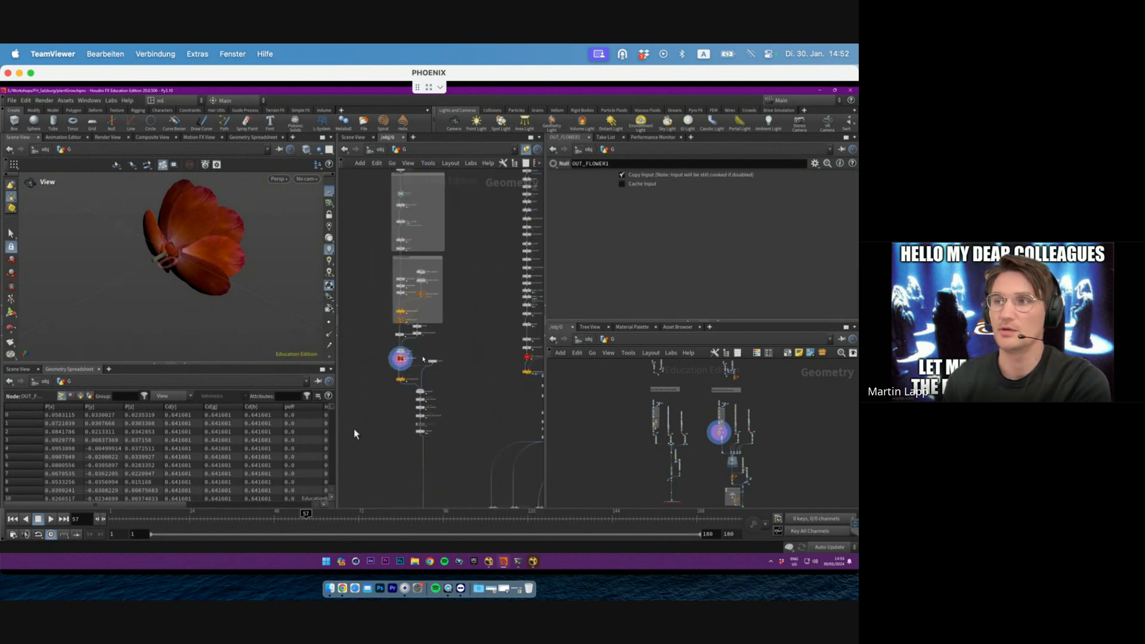
pyautogui.scroll(-3, 426, 264)
pyautogui.moveTo(369, 194)
pyautogui.mouseDown()
pyautogui.moveTo(446, 261)
pyautogui.moveTo(469, 365)
pyautogui.moveTo(412, 378)
pyautogui.moveTo(395, 345)
pyautogui.mouseUp()
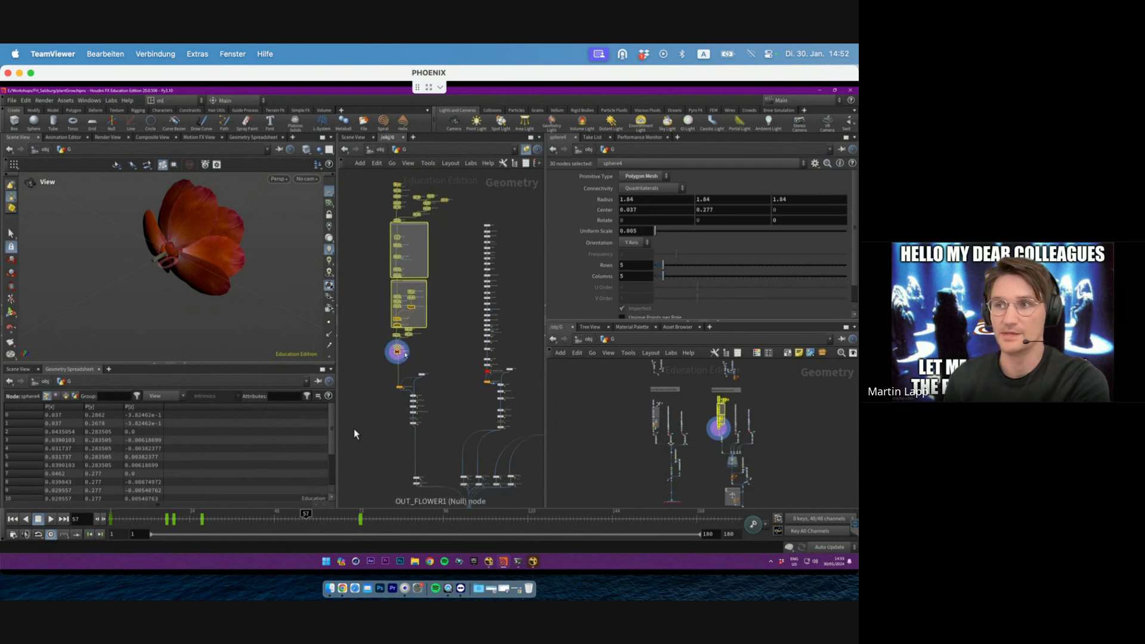
pyautogui.scroll(2, 402, 355)
pyautogui.scroll(-3, 407, 361)
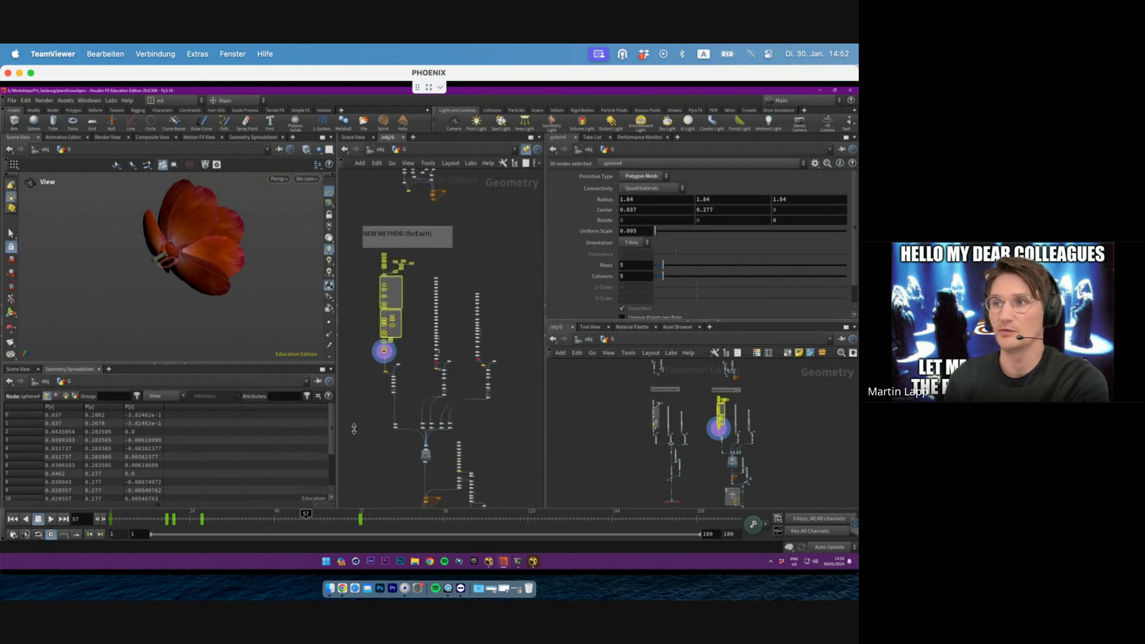
# Step: Undo the resizing of the NEW METHOD (forEach) sticky note
pyautogui.hotkey('ctrl', 'z')
pyautogui.hotkey('ctrl', 'z')
pyautogui.hotkey('ctrl', 'z')
pyautogui.hotkey('ctrl', 'z')
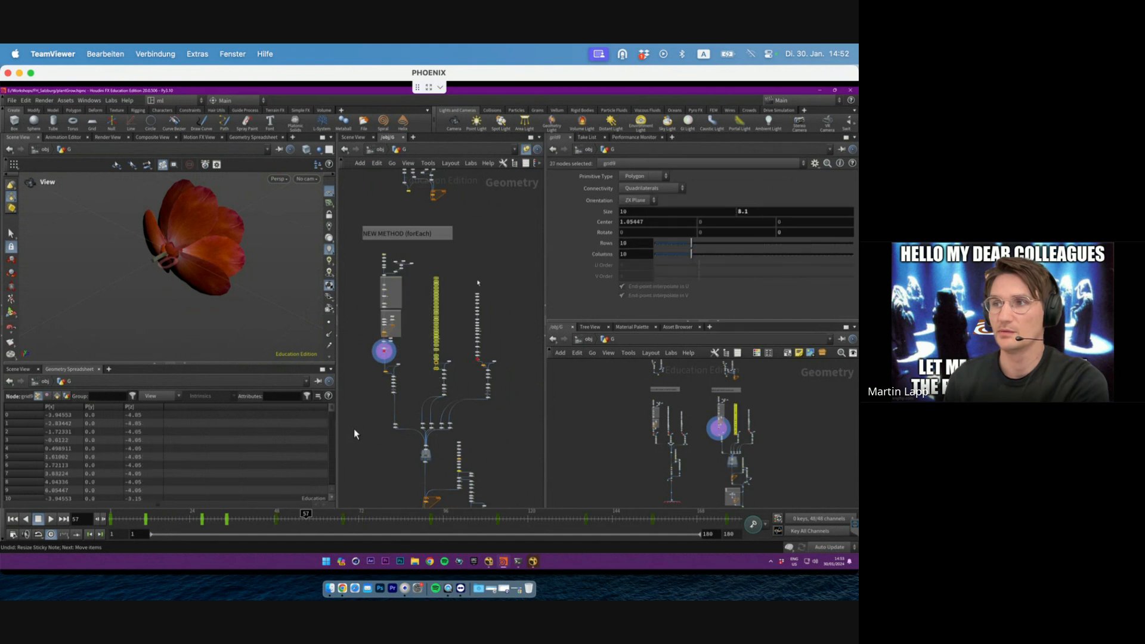
pyautogui.hotkey('ctrl', 'z')
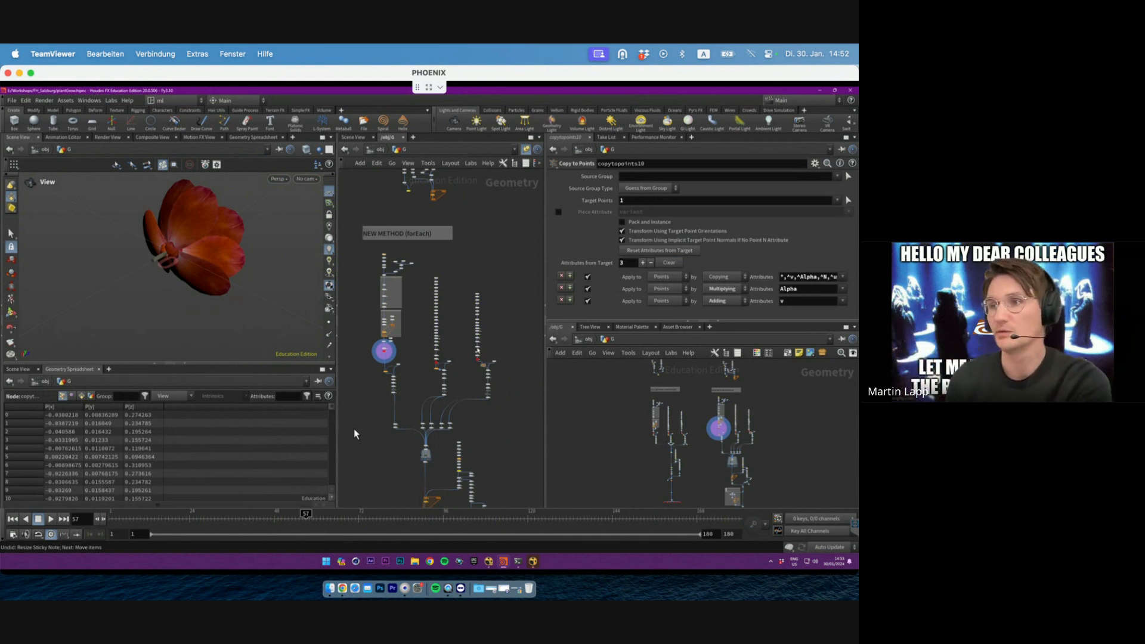
# Step: Display OUT_POTATLO_LEAF2 and play its unfolding animation from frame 1
pyautogui.scroll(10, 437, 362)
pyautogui.click(437, 360)
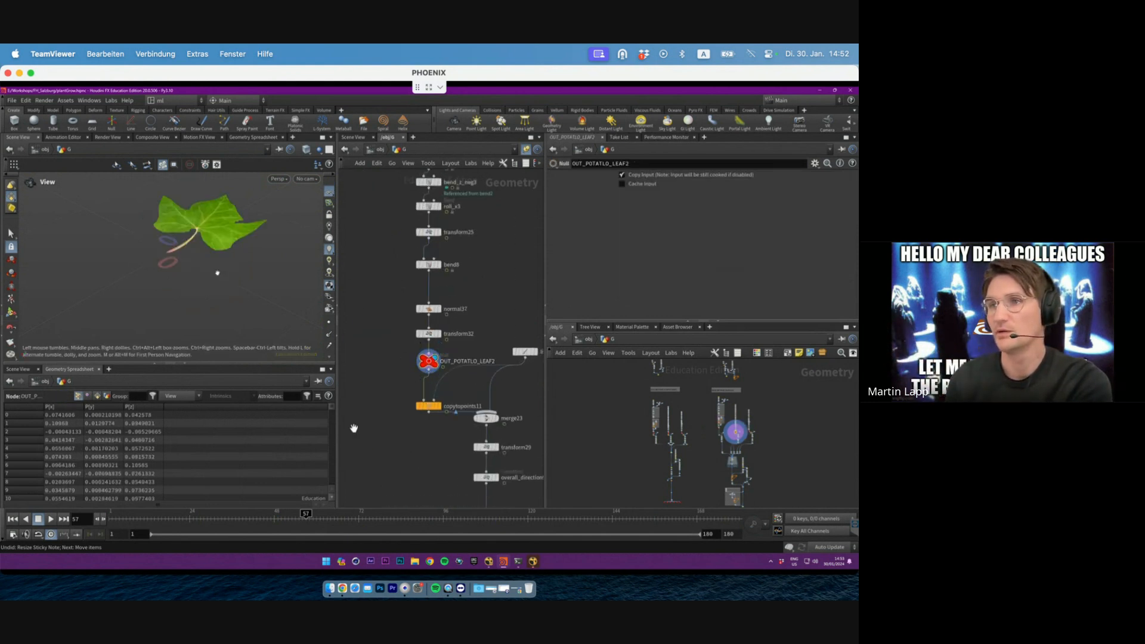
pyautogui.moveTo(217, 273); pyautogui.dragTo(179, 283)
pyautogui.moveTo(161, 517); pyautogui.dragTo(35, 523)
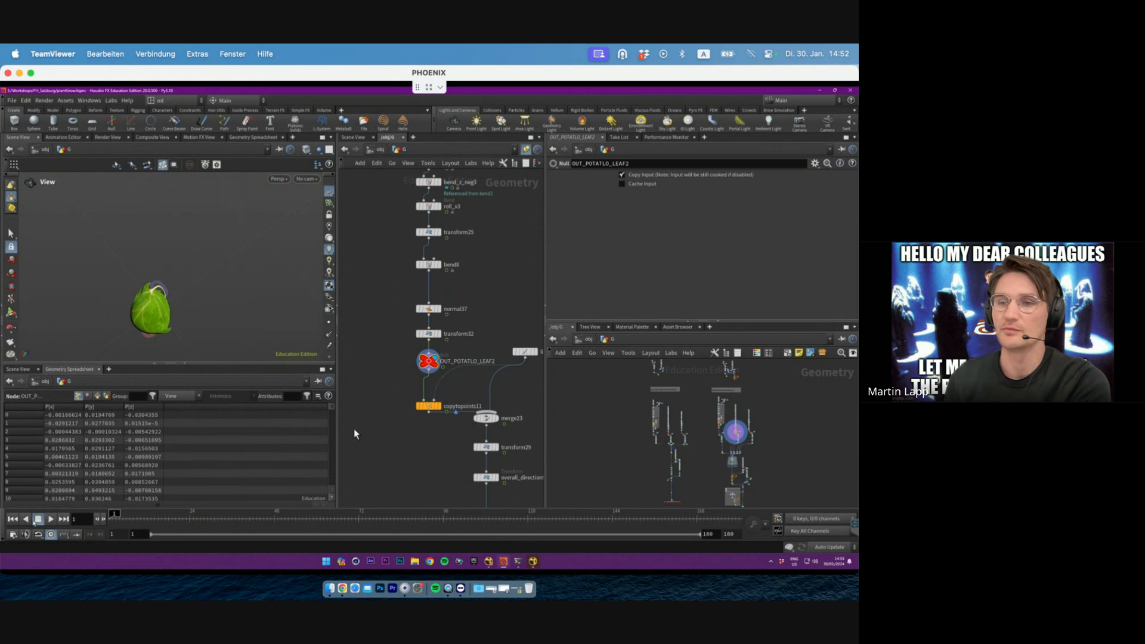
pyautogui.press('Up')
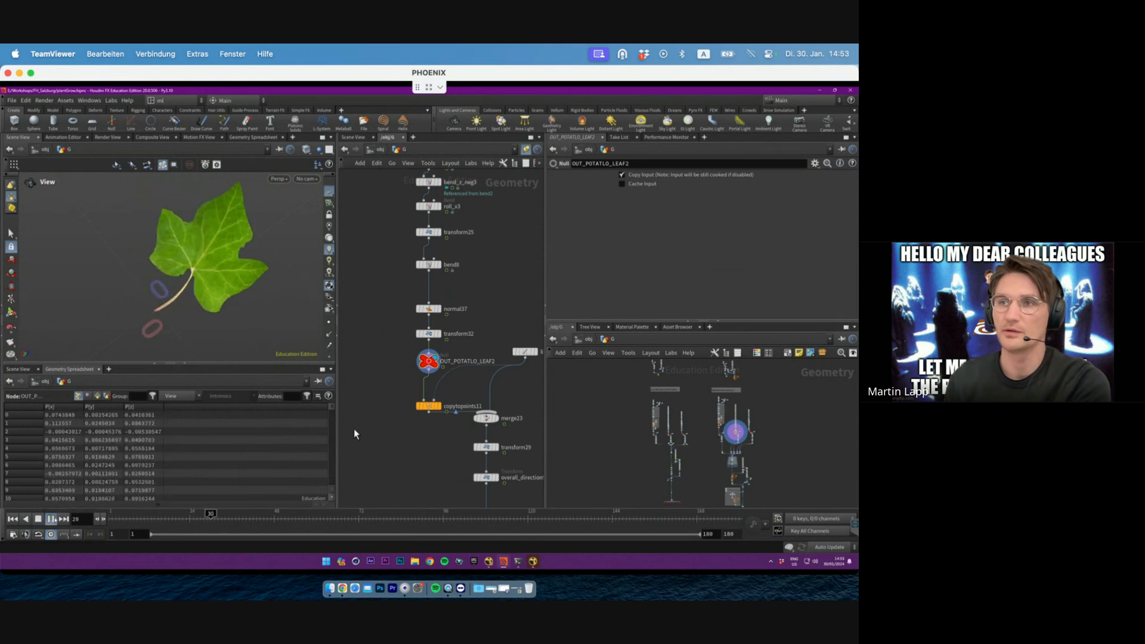
pyautogui.click(52, 518)
# Step: Display OUT_POTATLO_LEAF3 and play its leaf growth animation from frame 1, stopping at frame 45
pyautogui.moveTo(516, 358); pyautogui.dragTo(407, 334, button='middle')
pyautogui.click(420, 309)
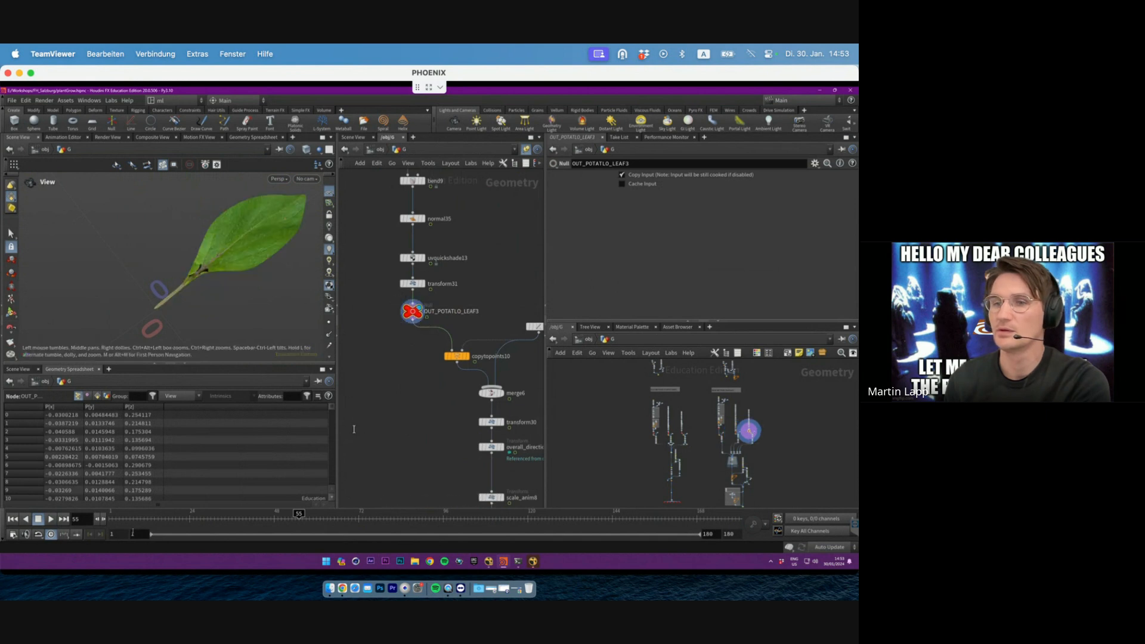
pyautogui.moveTo(149, 518); pyautogui.dragTo(25, 529)
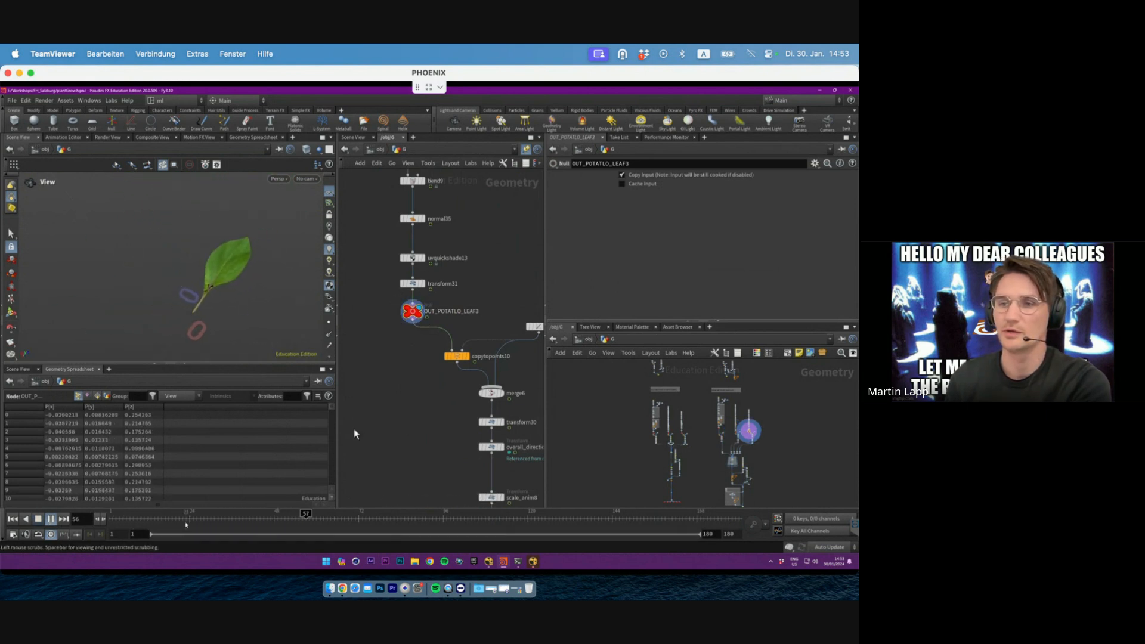
pyautogui.click(12, 519)
pyautogui.scroll(-5, 385, 394)
pyautogui.moveTo(382, 391); pyautogui.dragTo(446, 372, button='middle')
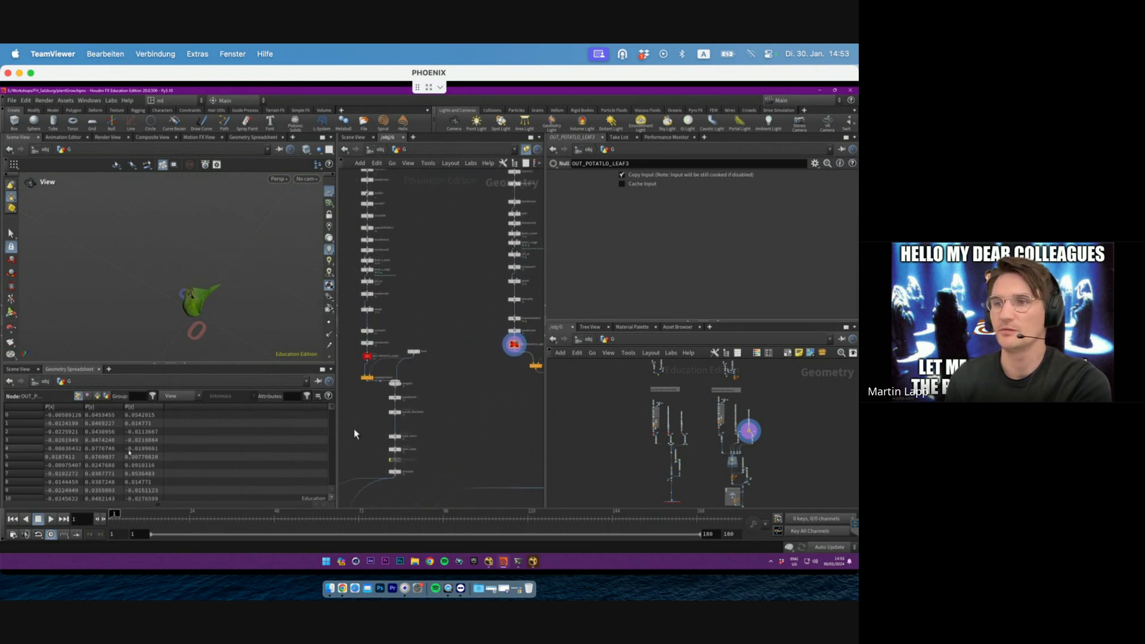
pyautogui.press('Up')
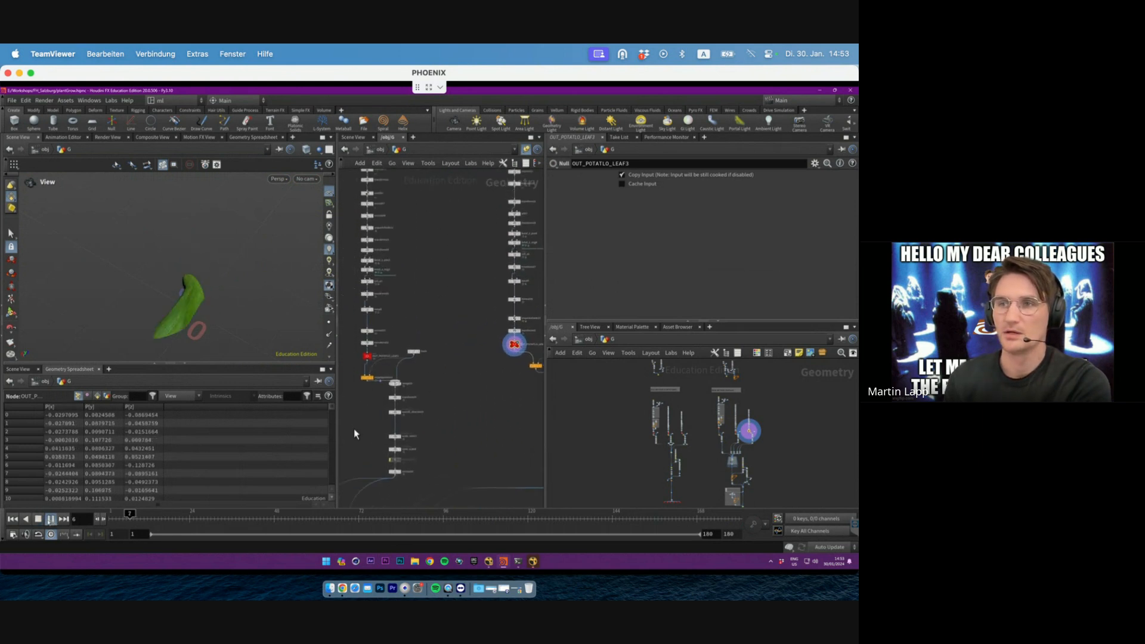
pyautogui.click(42, 521)
# Step: Display OUT_POTATLO_LEAF2 once more to compare the ivy leaf at frame 45
pyautogui.scroll(-5, 486, 343)
pyautogui.moveTo(480, 348); pyautogui.dragTo(489, 320, button='middle')
pyautogui.scroll(5, 447, 318)
pyautogui.scroll(-2, 436, 318)
pyautogui.click(425, 324)
pyautogui.scroll(-2, 379, 334)
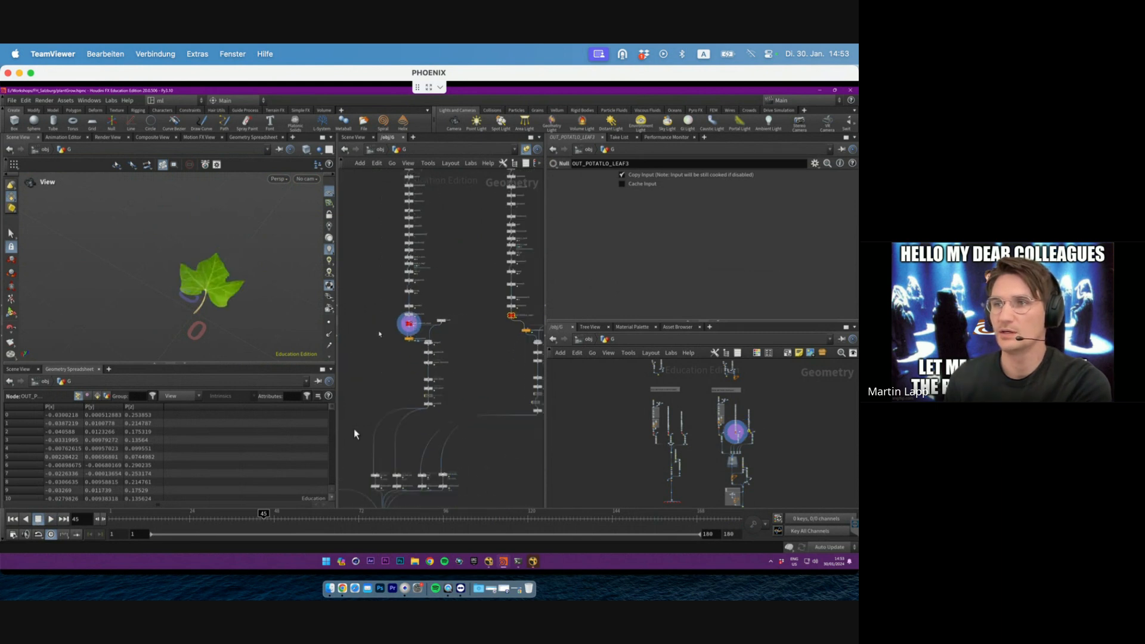
# Step: Return to the flower chain and display OUT_FLOWER1 at frame 45
pyautogui.moveTo(380, 334); pyautogui.dragTo(507, 327, button='middle')
pyautogui.scroll(4, 427, 336)
pyautogui.scroll(-1, 431, 309)
pyautogui.click(410, 261)
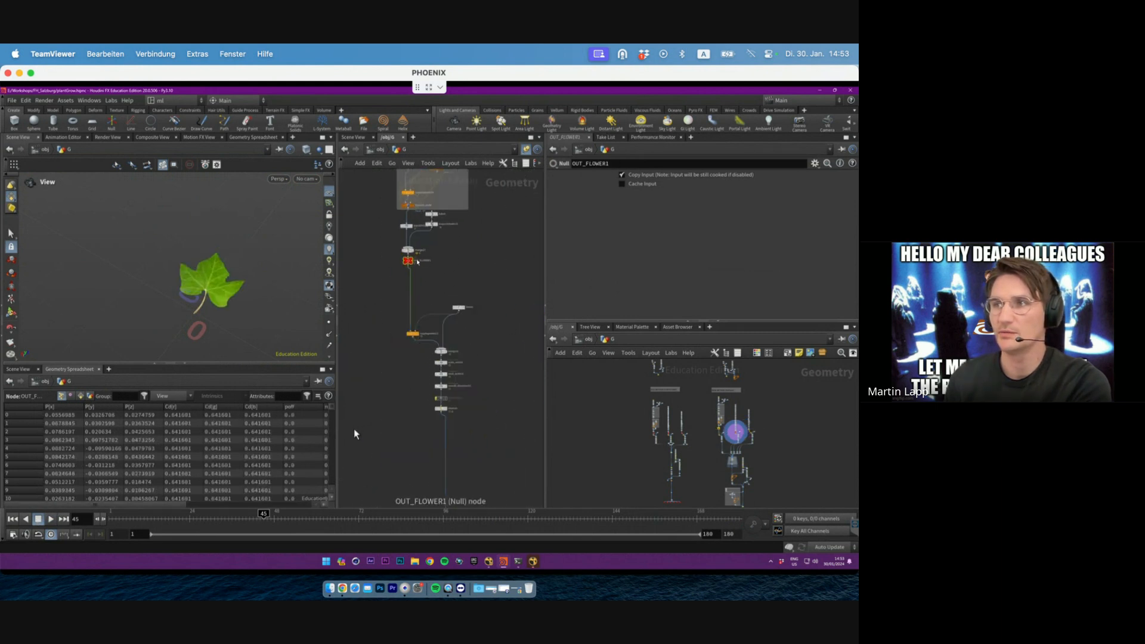
pyautogui.click(416, 260)
# Step: Display copytopoints13 and merge26 to view the flower copied onto line10 and merged with it
pyautogui.scroll(3, 430, 325)
pyautogui.moveTo(396, 355); pyautogui.dragTo(393, 356)
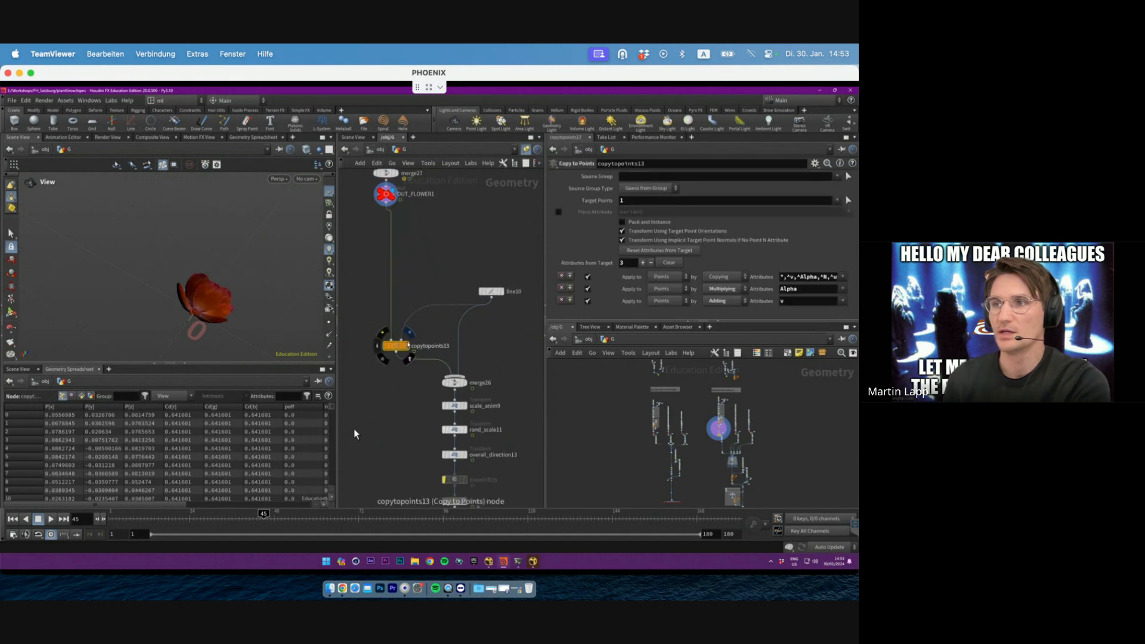
pyautogui.click(406, 346)
pyautogui.moveTo(491, 356); pyautogui.dragTo(461, 388)
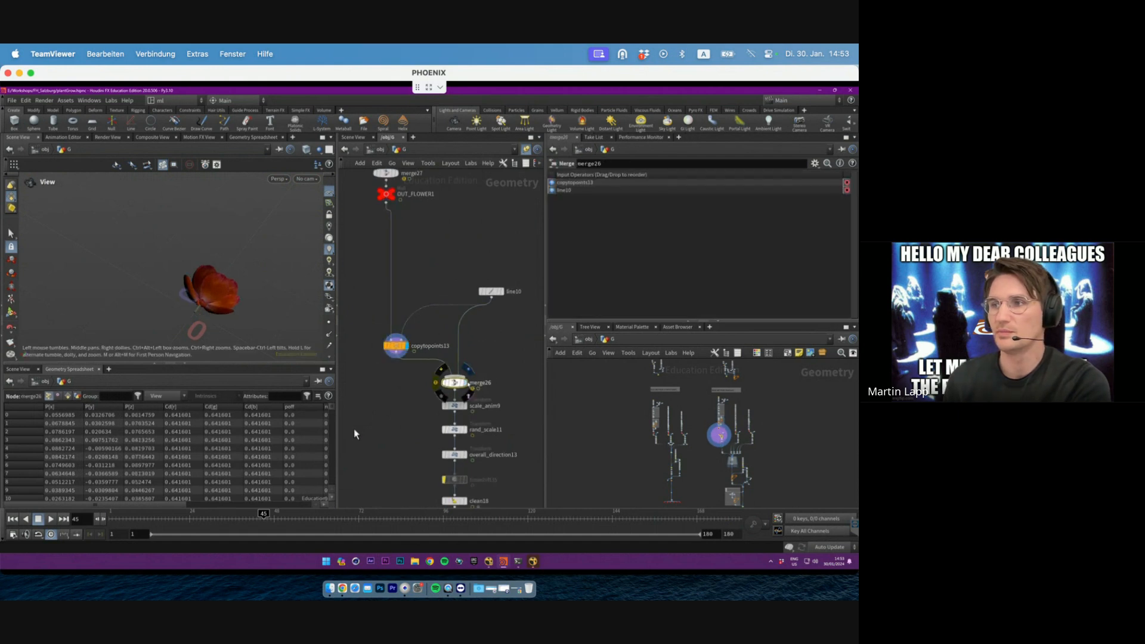
pyautogui.click(466, 383)
# Step: Select scale_anim9 below merge26 and inspect its animated Uniform Scale
pyautogui.moveTo(505, 432); pyautogui.dragTo(448, 306, button='middle')
pyautogui.scroll(-2, 449, 305)
pyautogui.scroll(2, 448, 306)
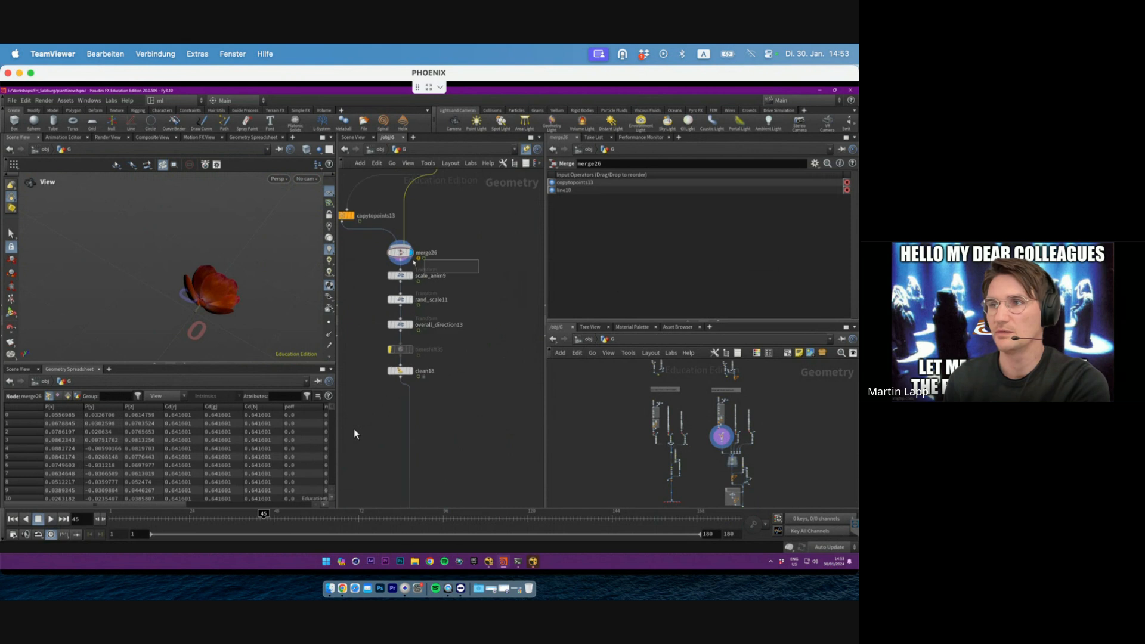
pyautogui.click(399, 277)
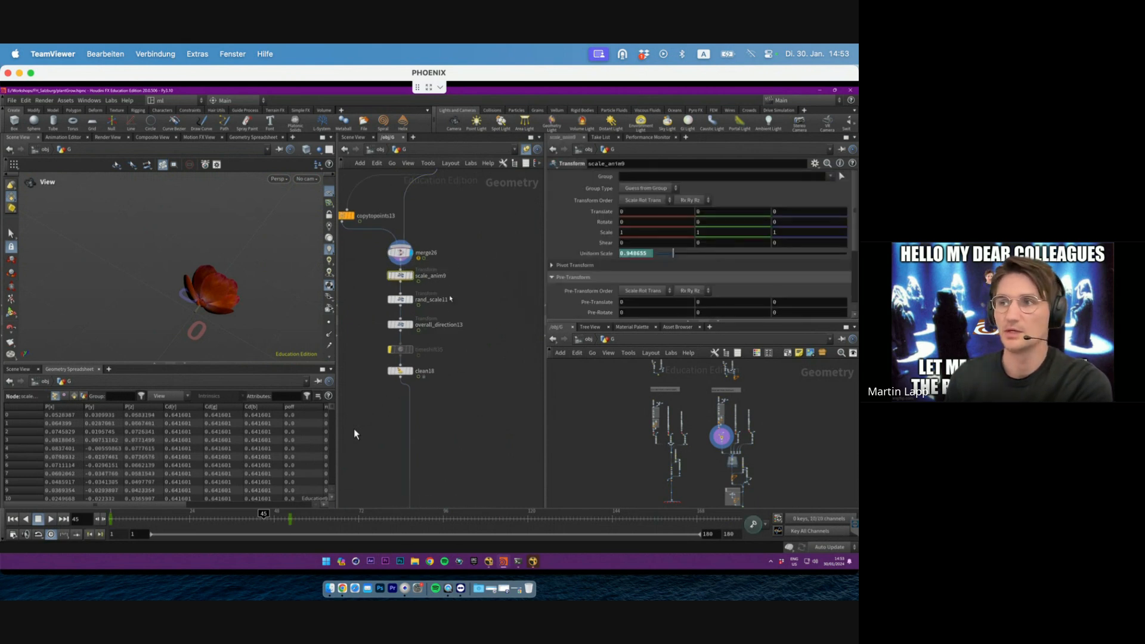
pyautogui.scroll(-5, 449, 301)
pyautogui.moveTo(448, 302); pyautogui.dragTo(411, 332, button='middle')
pyautogui.scroll(4, 393, 271)
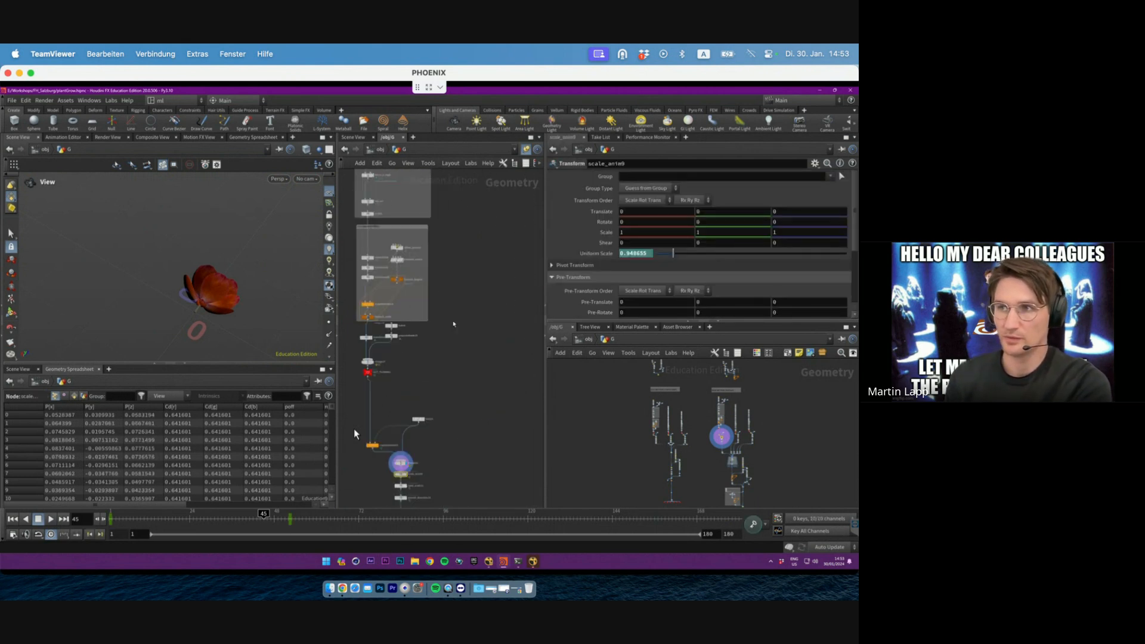
# Step: Select timeshift34 in the Copy and Offset group and open its Frame expression for editing
pyautogui.scroll(4, 384, 302)
pyautogui.click(350, 307)
pyautogui.moveTo(420, 296); pyautogui.dragTo(459, 314, button='middle')
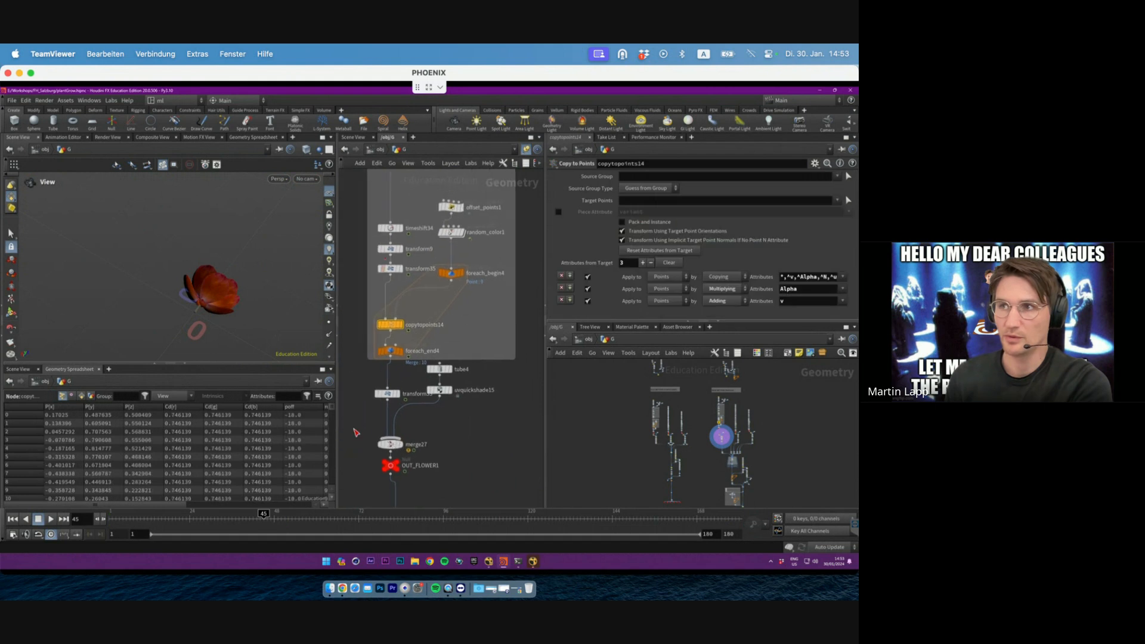
pyautogui.click(393, 228)
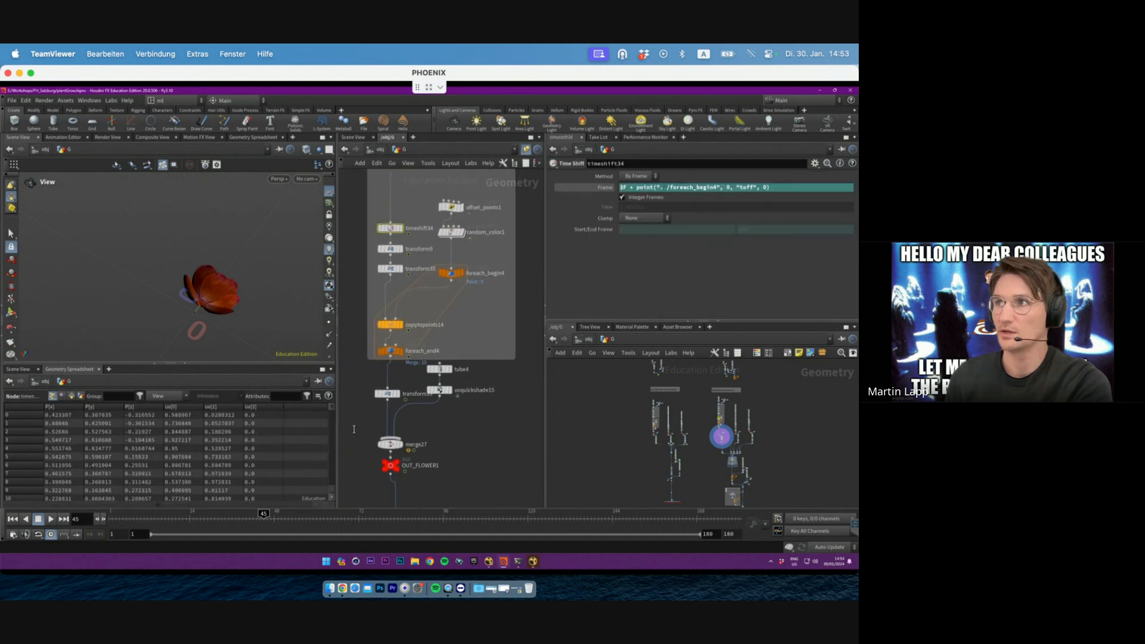
pyautogui.write('.')
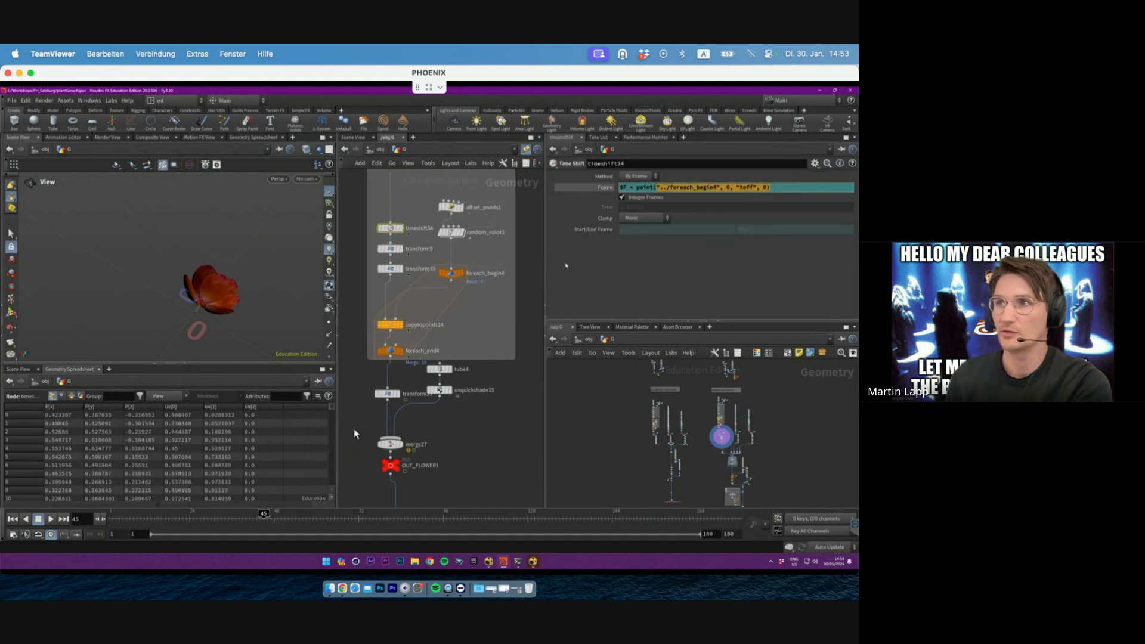
# Step: Display the attribadjustinteger1 node below clean10 in the carve4 chain
pyautogui.click(354, 431)
pyautogui.press('h')
pyautogui.scroll(8, 447, 424)
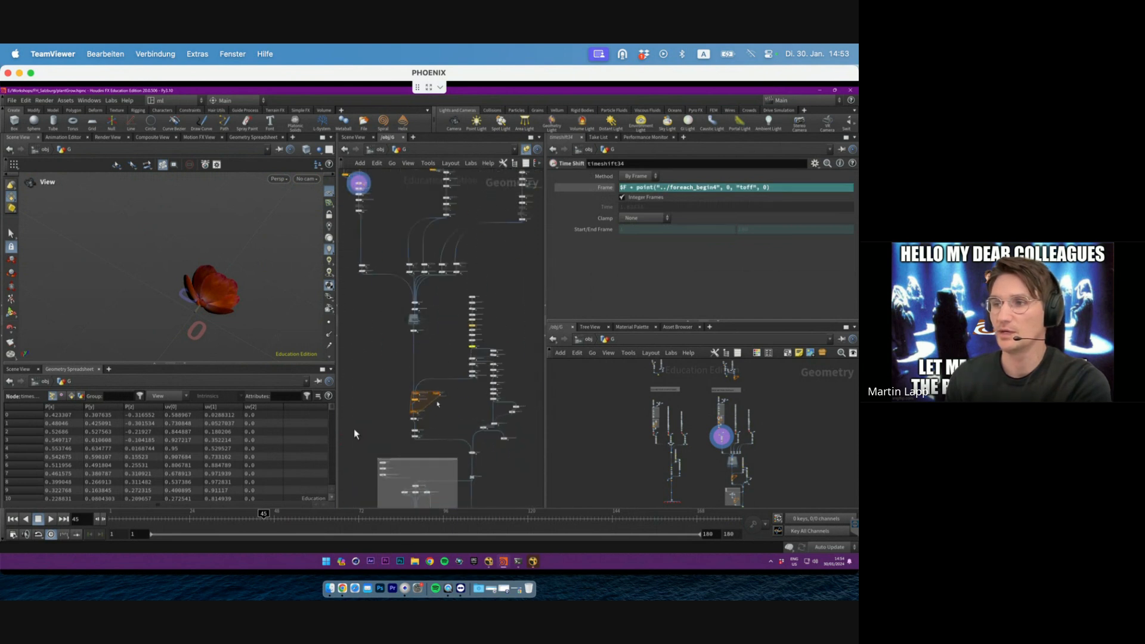
pyautogui.moveTo(436, 377); pyautogui.dragTo(369, 449)
pyautogui.scroll(-3, 475, 382)
pyautogui.moveTo(476, 383); pyautogui.dragTo(460, 431, button='middle')
pyautogui.scroll(9, 471, 390)
pyautogui.click(398, 442)
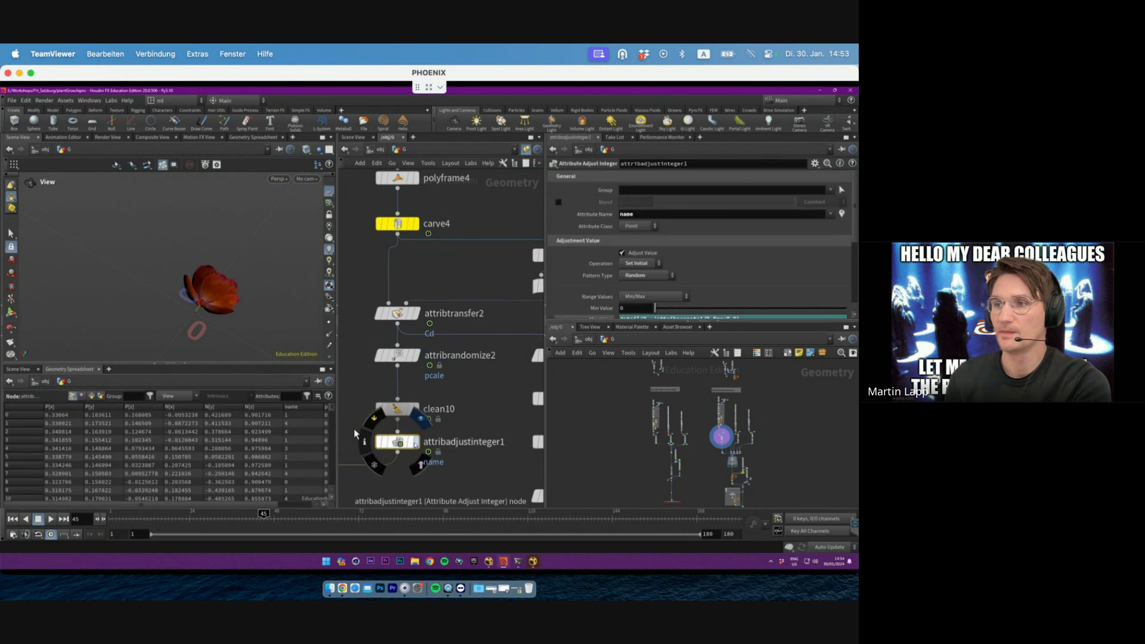
# Step: Play the stem curve's growth from the start and stop at frame 116
pyautogui.moveTo(159, 351); pyautogui.dragTo(124, 257)
pyautogui.scroll(-3, 124, 257)
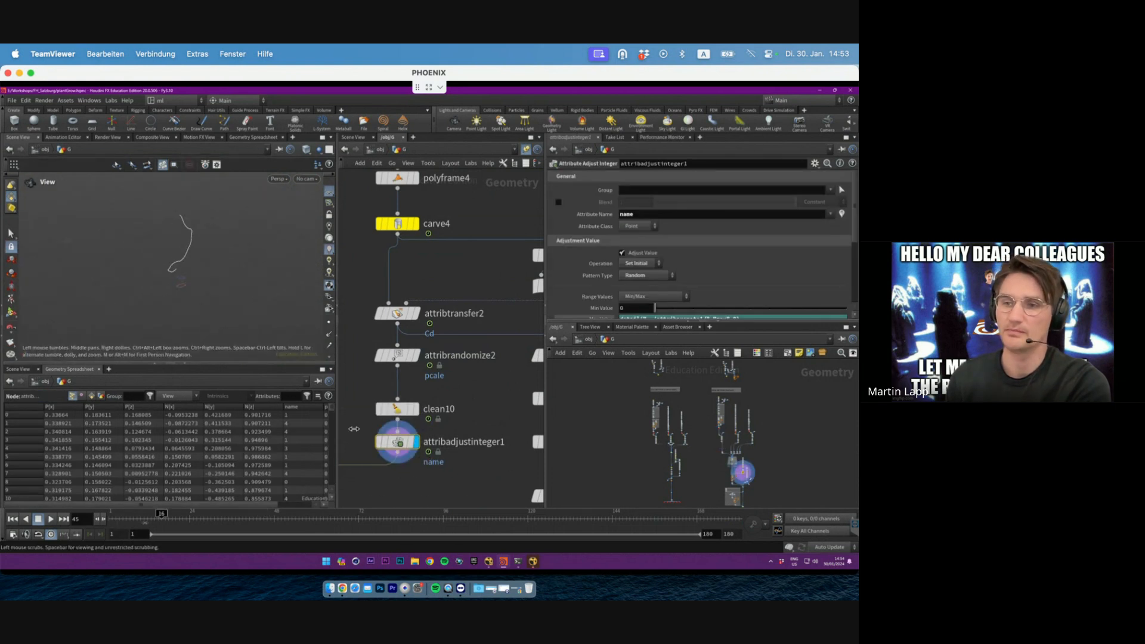
pyautogui.moveTo(161, 514); pyautogui.dragTo(41, 519)
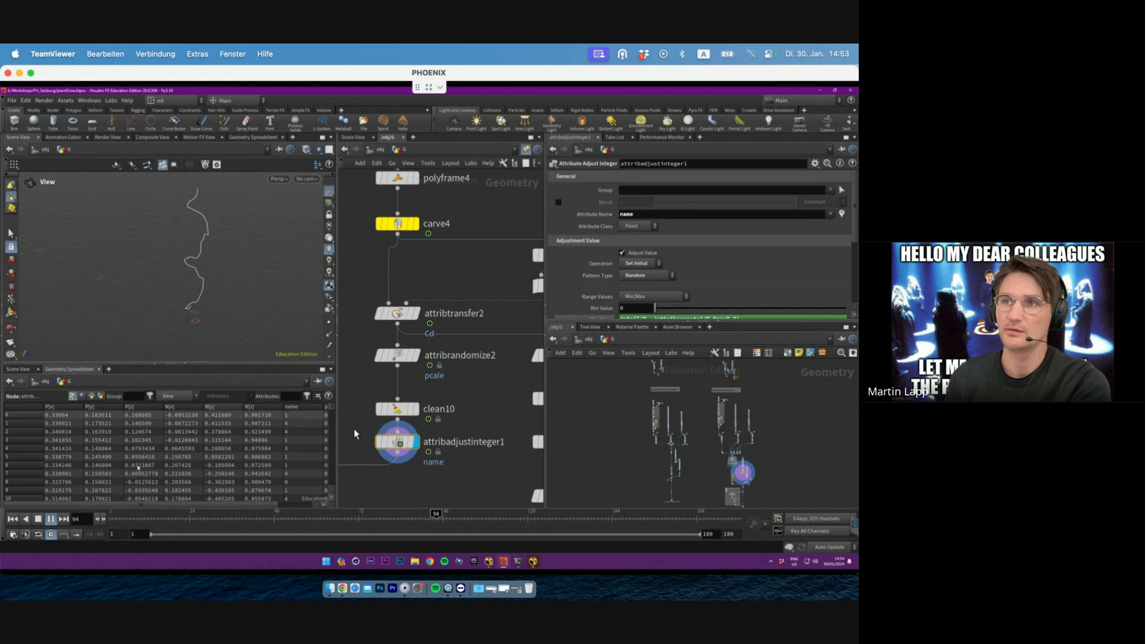
pyautogui.press('Up')
# Step: Display foreach_end6 below copytopoints12 to view the leaves copied onto the curve points
pyautogui.scroll(-5, 469, 260)
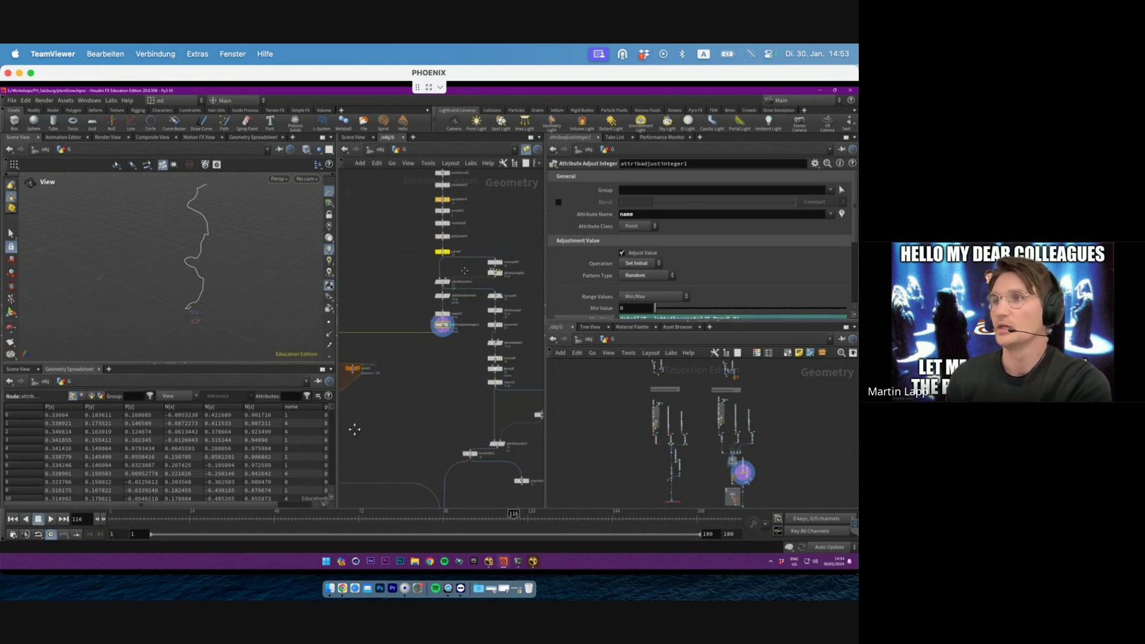
pyautogui.moveTo(466, 263); pyautogui.dragTo(632, 334, button='middle')
pyautogui.moveTo(499, 377); pyautogui.dragTo(480, 332, button='middle')
pyautogui.scroll(5, 465, 382)
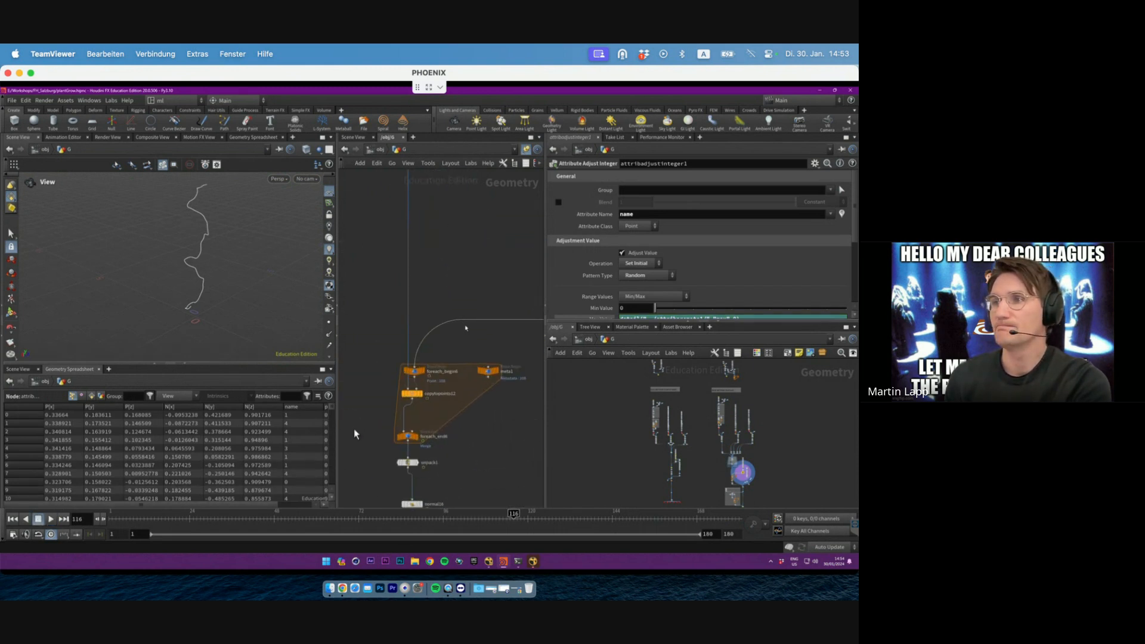
pyautogui.click(414, 396)
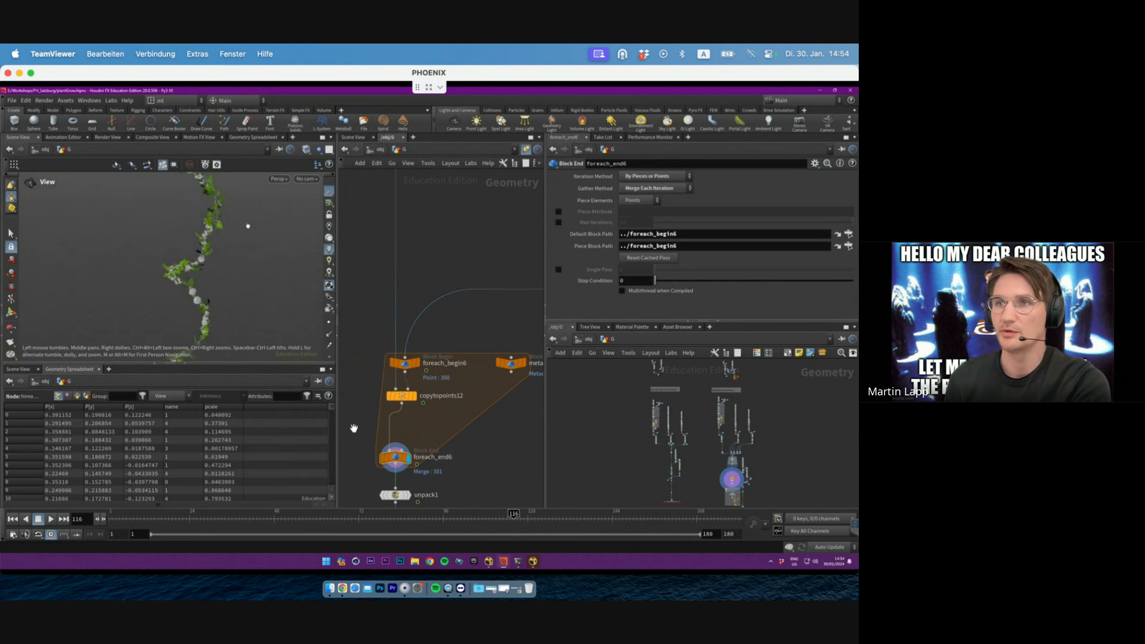
pyautogui.moveTo(248, 226); pyautogui.dragTo(253, 260)
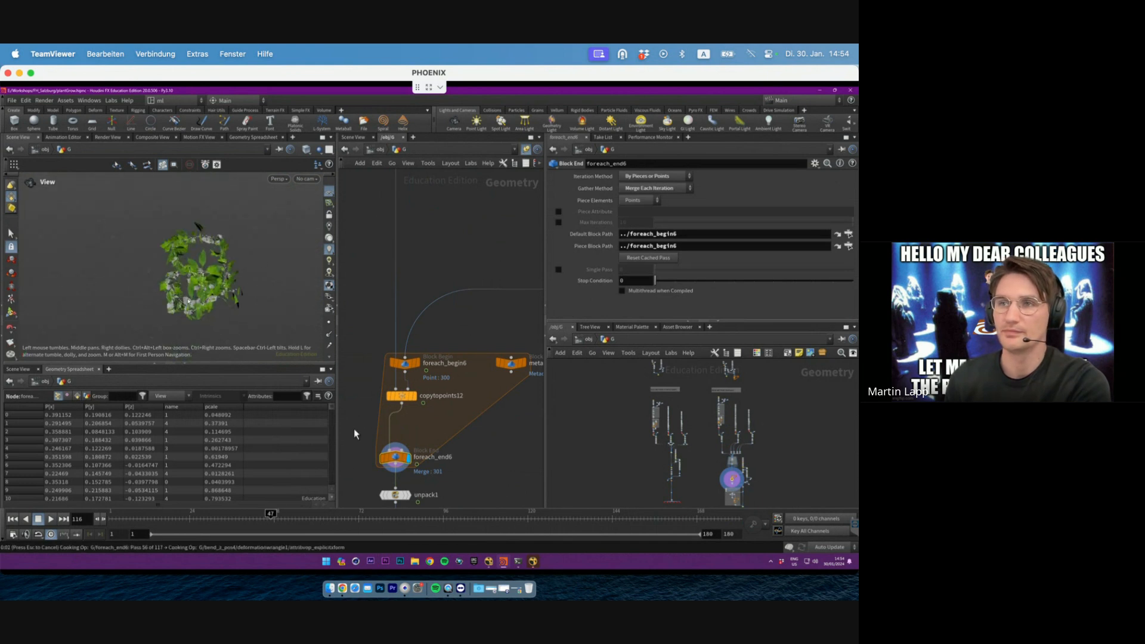
# Step: Replay the leaf growth of foreach_end6 from the first frame and stop at frame 25
pyautogui.click(14, 520)
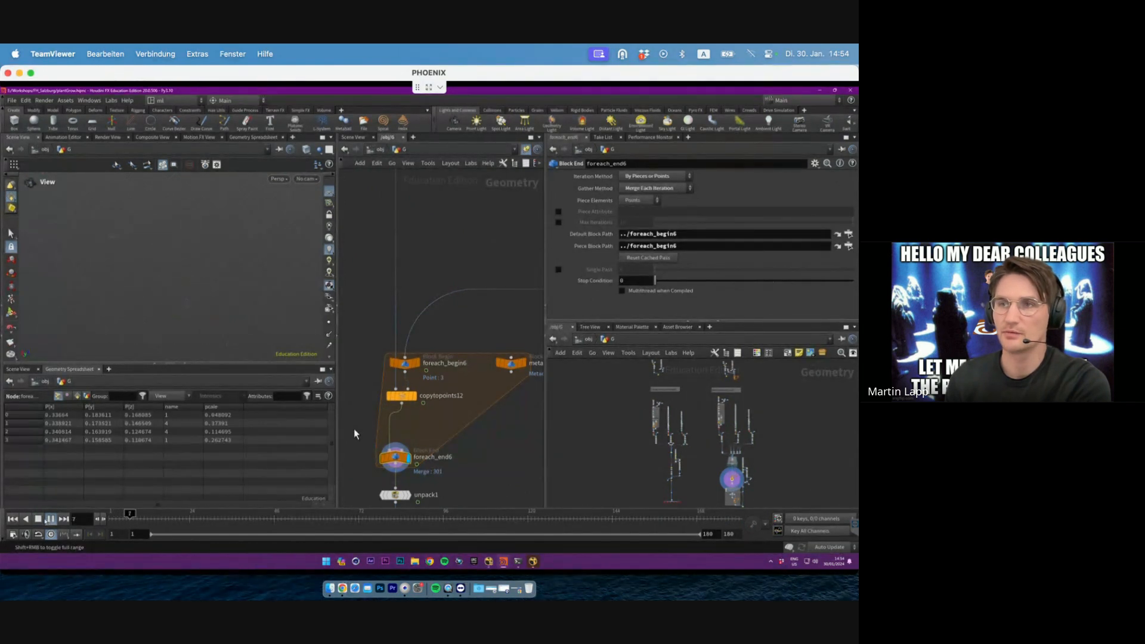
pyautogui.hotkey('space', 'f')
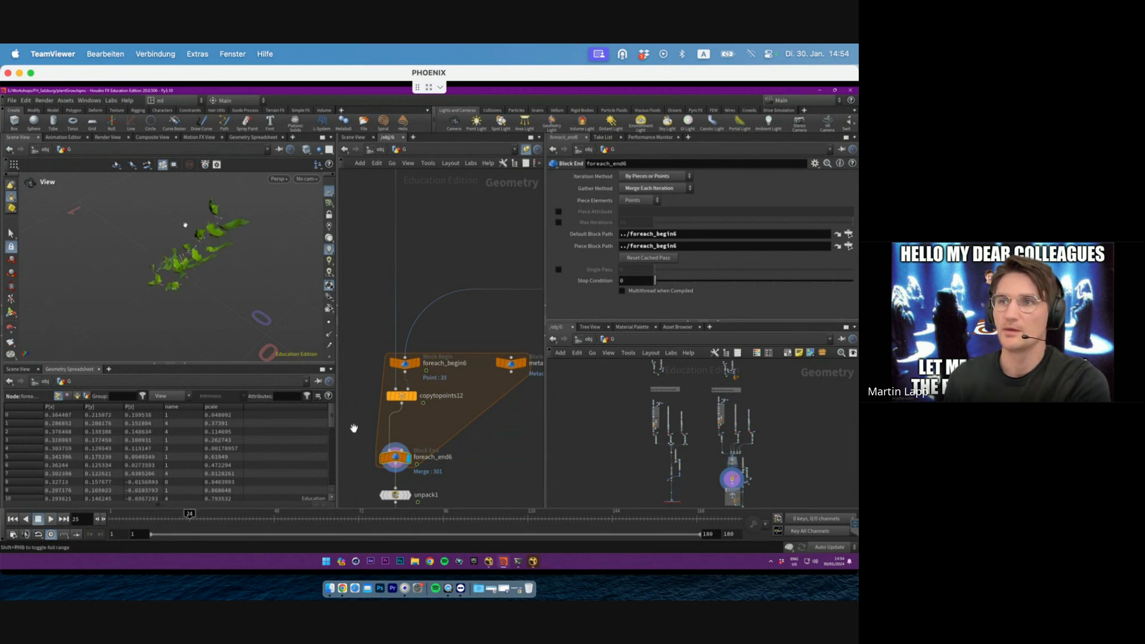
pyautogui.moveTo(177, 216); pyautogui.dragTo(151, 332)
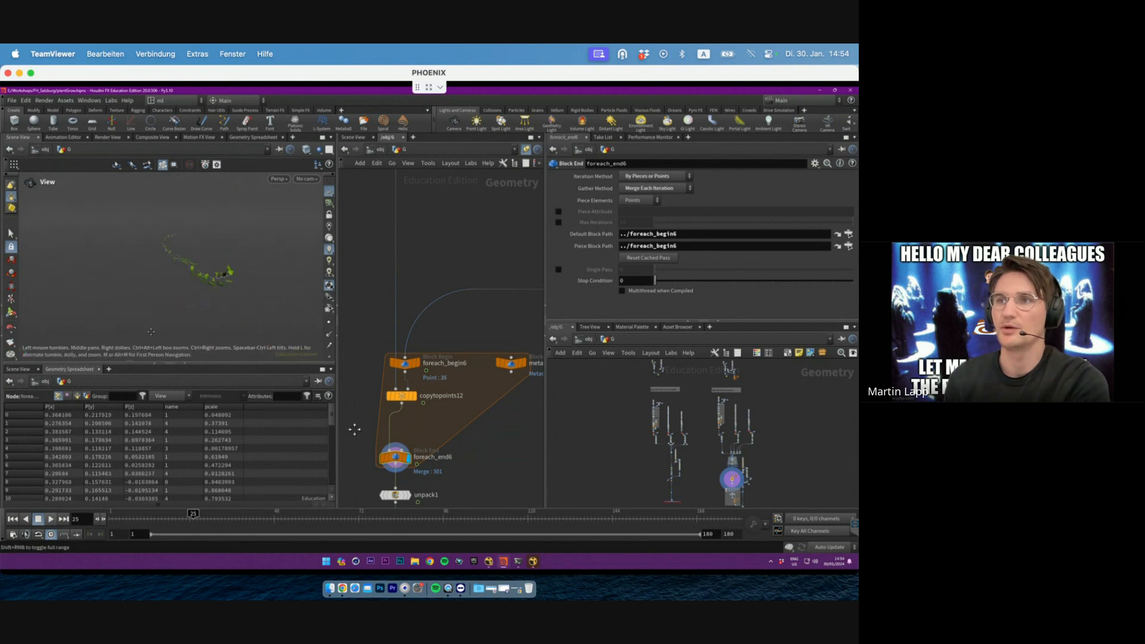
# Step: Show the attribadjustinteger1 curve as a template with the foreach_end6 leaves and examine the branch tip
pyautogui.moveTo(152, 286); pyautogui.dragTo(213, 281)
pyautogui.scroll(-5, 457, 317)
pyautogui.scroll(5, 354, 429)
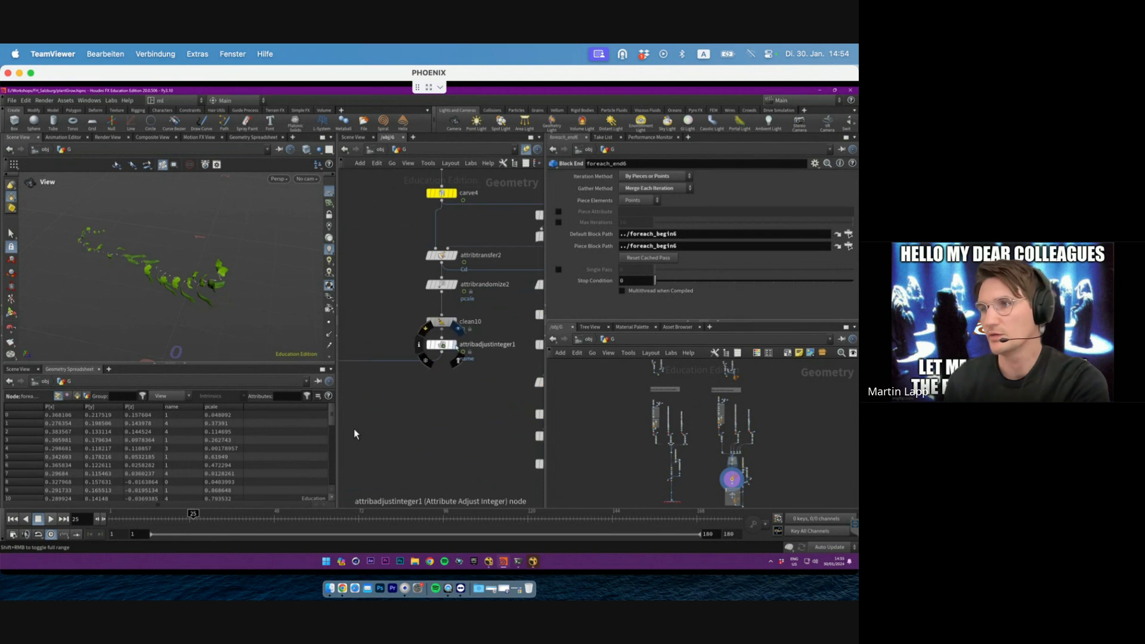
pyautogui.moveTo(133, 284); pyautogui.dragTo(205, 292, button='right')
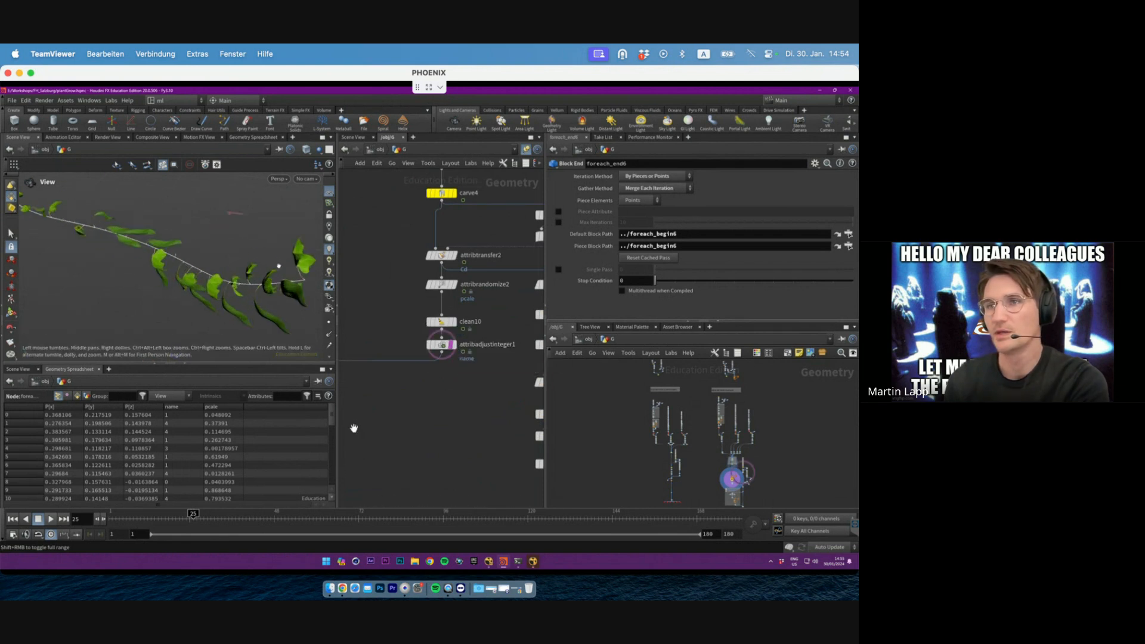
pyautogui.moveTo(205, 293); pyautogui.dragTo(173, 286)
pyautogui.moveTo(173, 286); pyautogui.dragTo(230, 294, button='right')
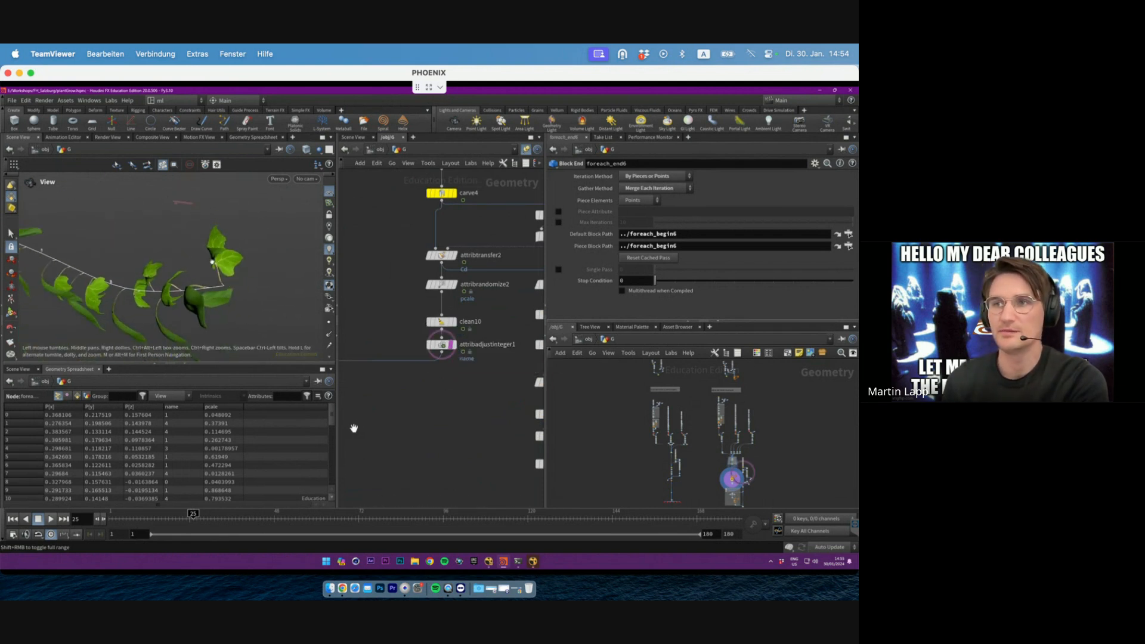
pyautogui.moveTo(210, 261); pyautogui.dragTo(199, 287)
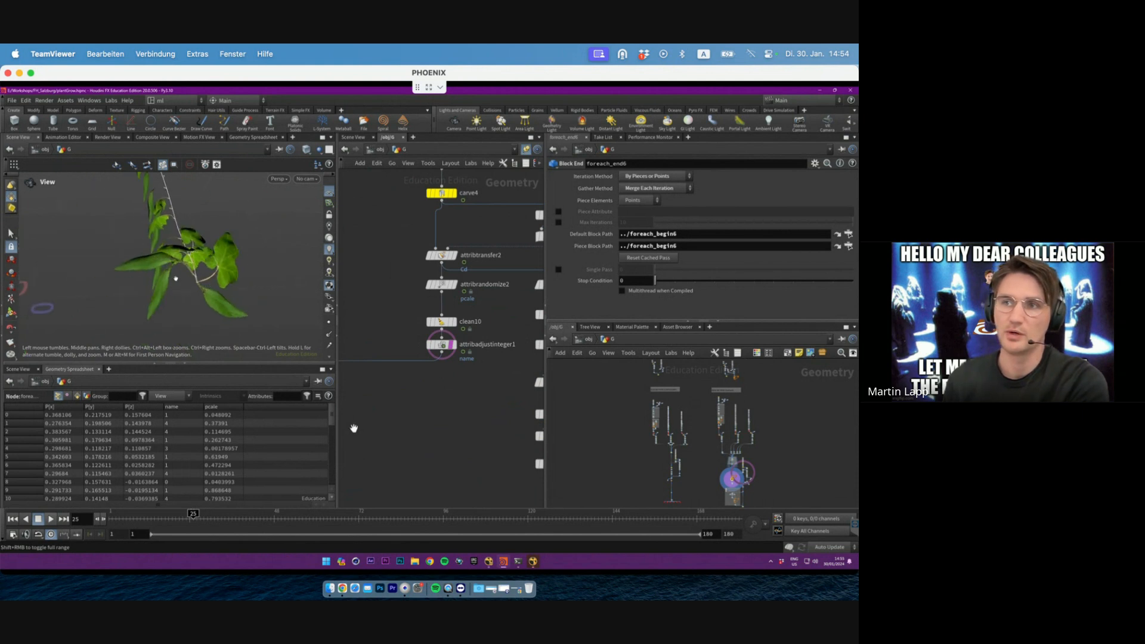
# Step: Examine up close how the leaf stems attach to the template curve at frame 25
pyautogui.press('h')
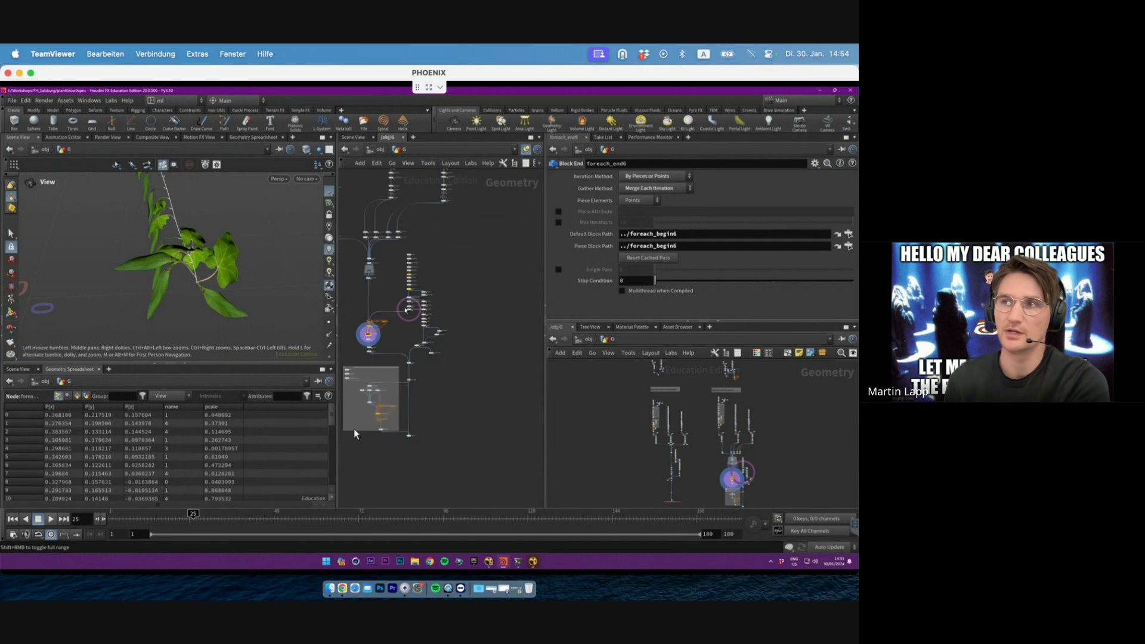
pyautogui.scroll(3, 447, 366)
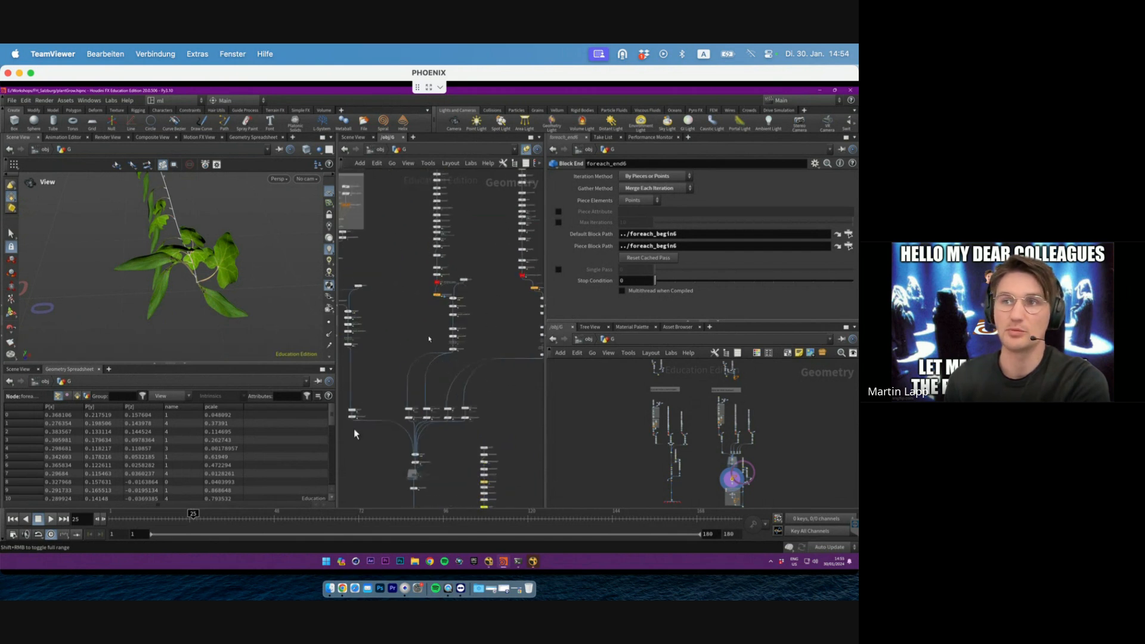
pyautogui.moveTo(453, 311); pyautogui.dragTo(455, 177, button='middle')
pyautogui.moveTo(262, 297); pyautogui.dragTo(223, 267)
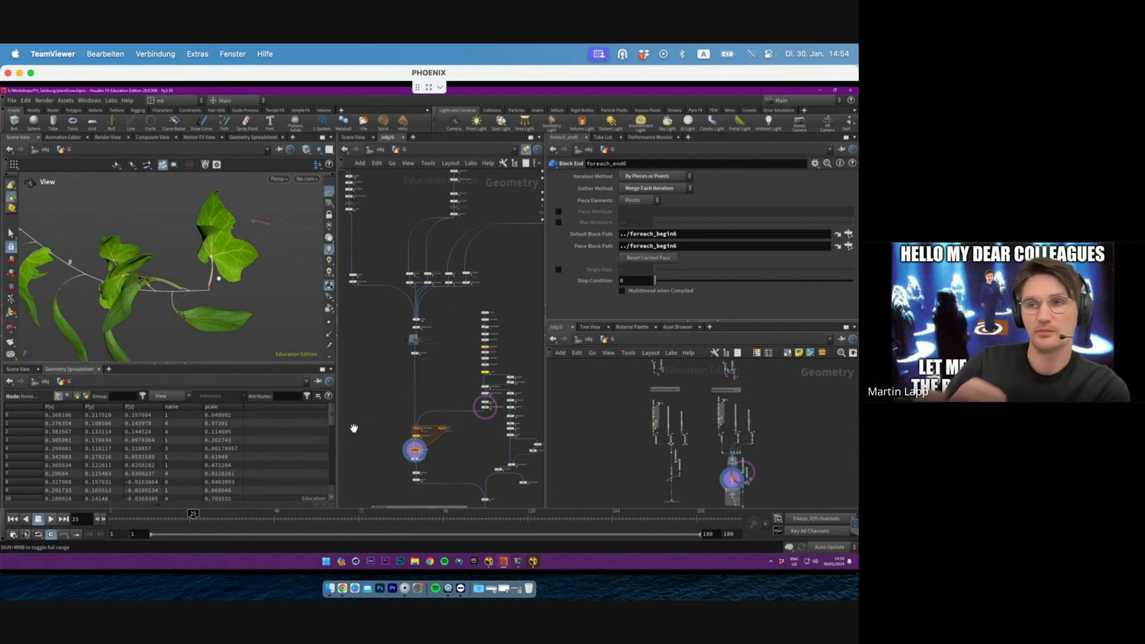
pyautogui.scroll(5, 225, 292)
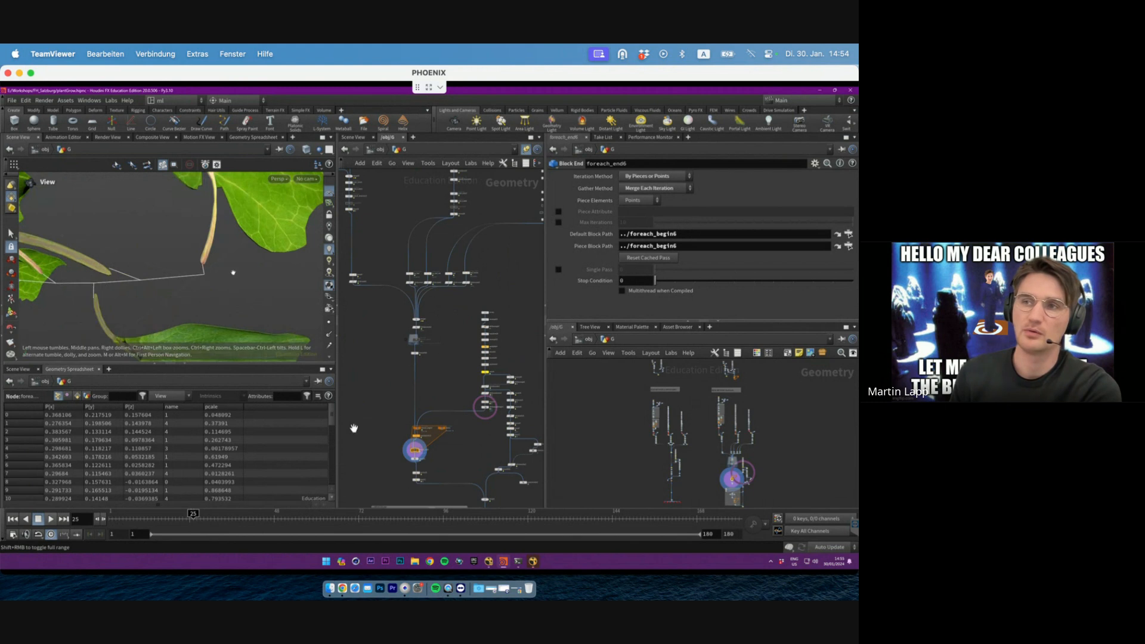
pyautogui.scroll(-4, 215, 280)
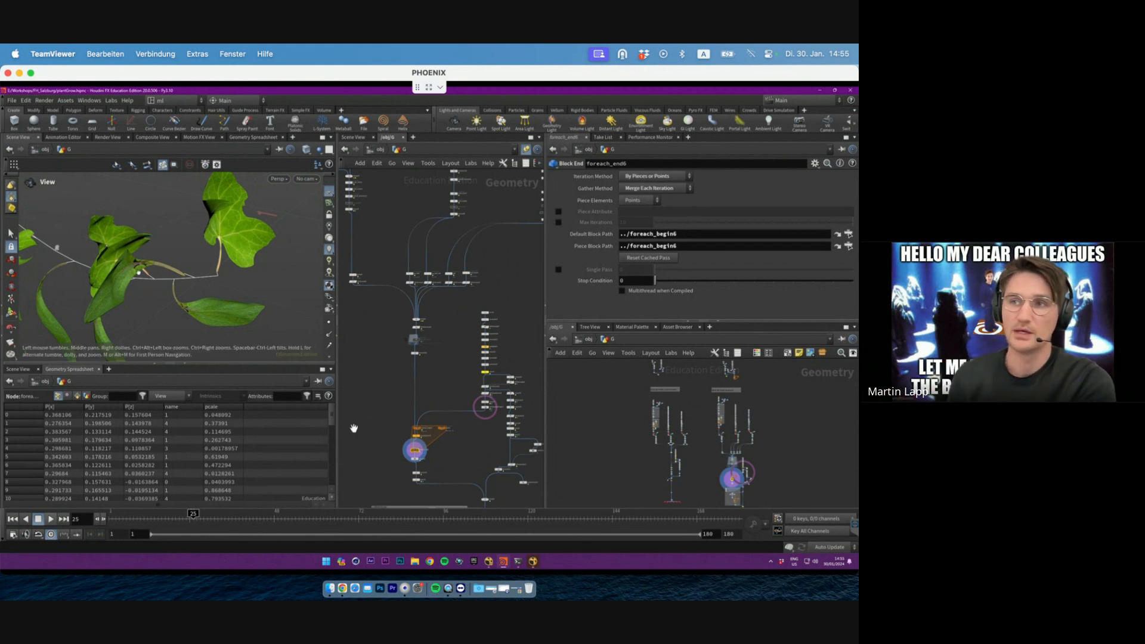
pyautogui.moveTo(139, 273); pyautogui.dragTo(164, 283)
pyautogui.moveTo(164, 283); pyautogui.dragTo(193, 296, button='right')
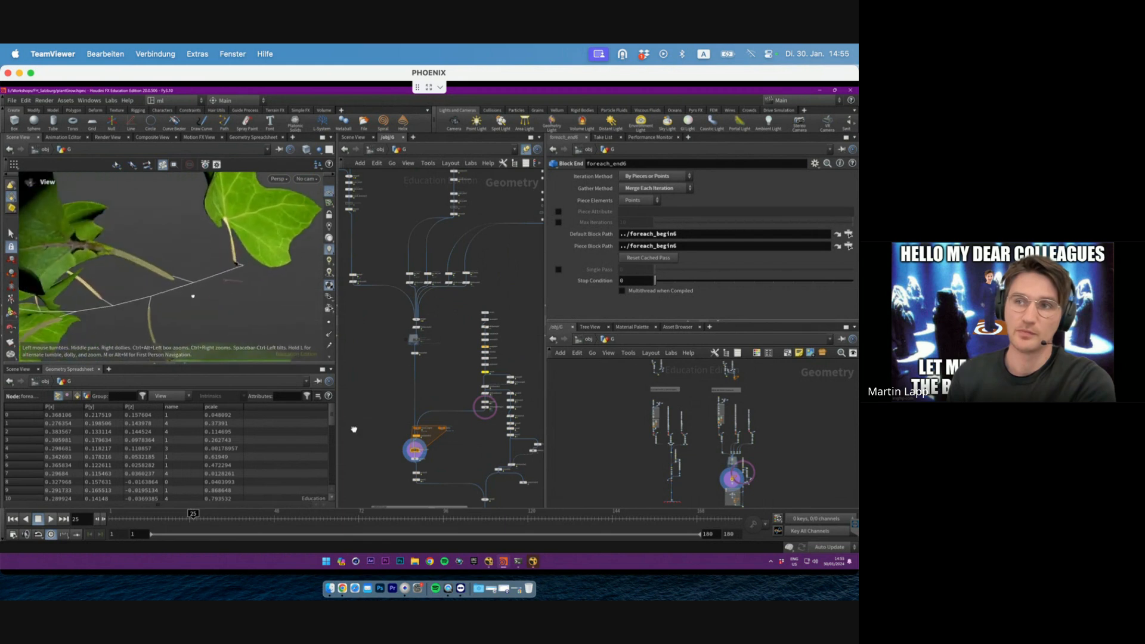
pyautogui.moveTo(193, 297); pyautogui.dragTo(200, 274)
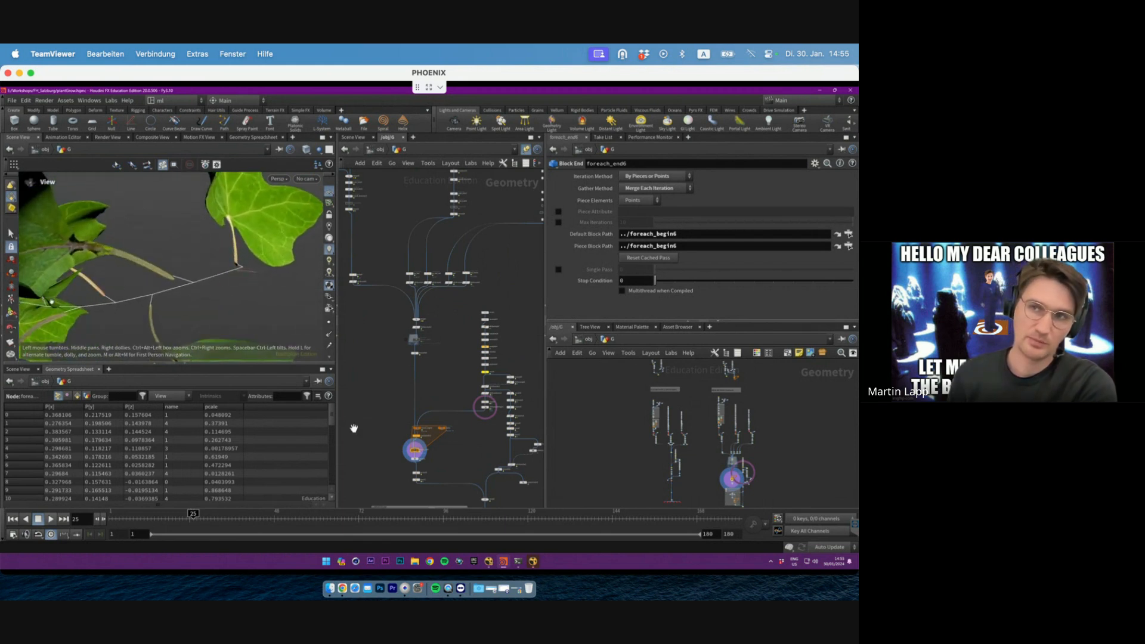
pyautogui.moveTo(51, 303); pyautogui.dragTo(157, 280)
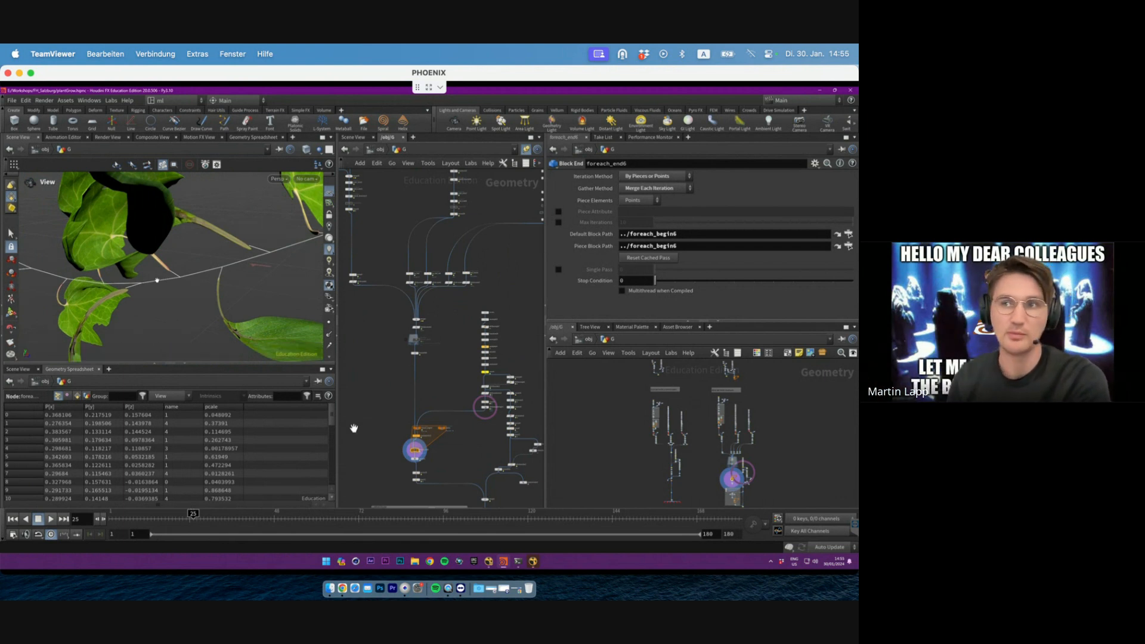
pyautogui.moveTo(171, 272); pyautogui.dragTo(225, 266, button='right')
pyautogui.moveTo(224, 266)
pyautogui.mouseDown()
pyautogui.moveTo(201, 305)
pyautogui.moveTo(172, 296)
pyautogui.moveTo(173, 284)
pyautogui.moveTo(238, 277)
pyautogui.mouseUp()
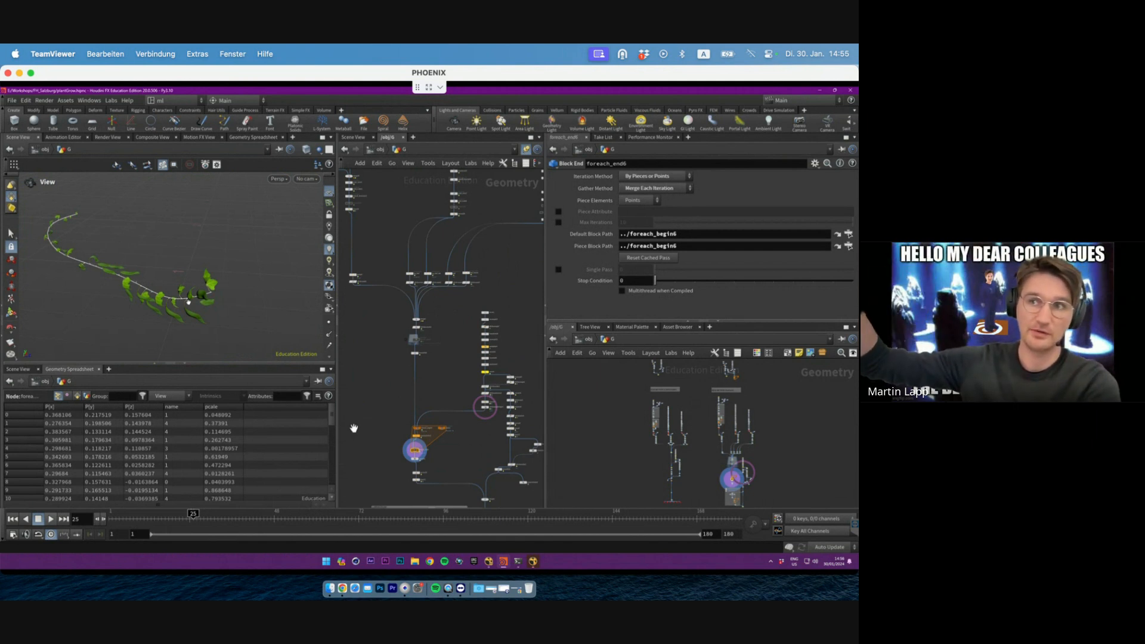
# Step: Review the whole plant network from its upper branches down to the foreach_end6 copy block
pyautogui.moveTo(188, 302); pyautogui.dragTo(163, 242)
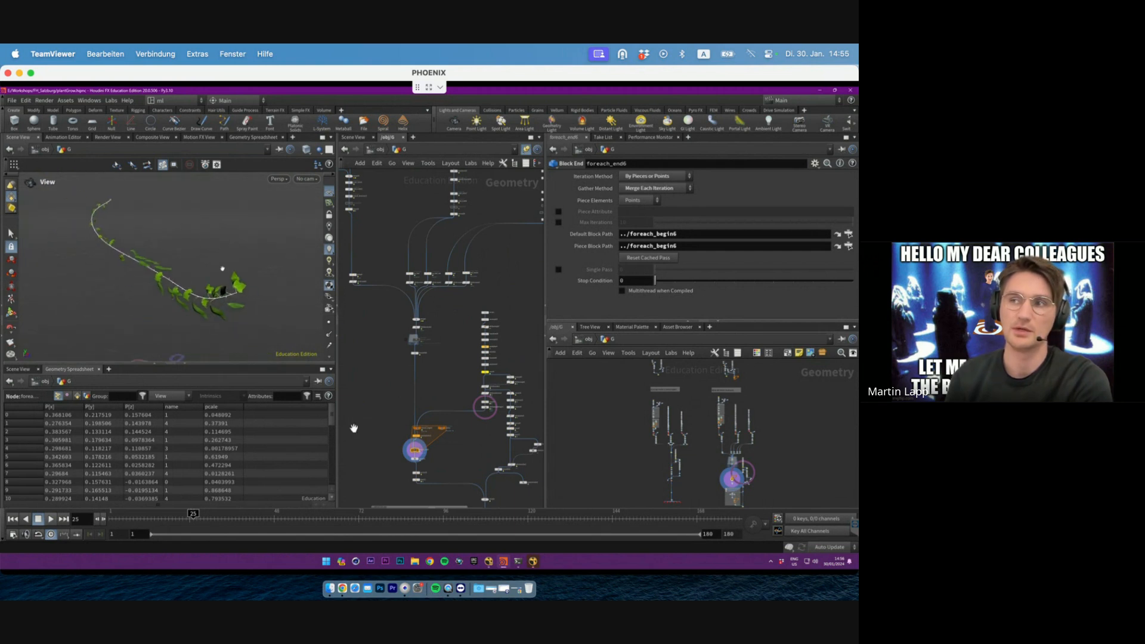
pyautogui.scroll(-8, 388, 370)
pyautogui.moveTo(364, 378); pyautogui.dragTo(476, 375, button='middle')
pyautogui.scroll(9, 471, 373)
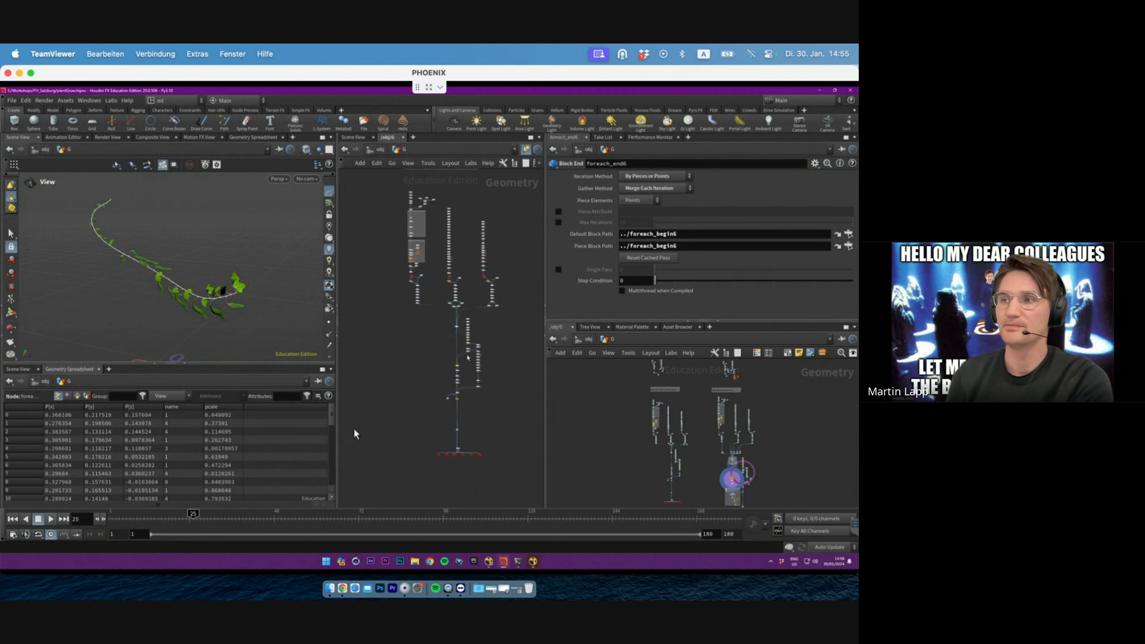
pyautogui.scroll(3, 465, 400)
pyautogui.scroll(-8, 464, 375)
pyautogui.moveTo(530, 401); pyautogui.dragTo(393, 385, button='middle')
pyautogui.scroll(6, 440, 355)
pyautogui.moveTo(440, 417); pyautogui.dragTo(403, 358, button='middle')
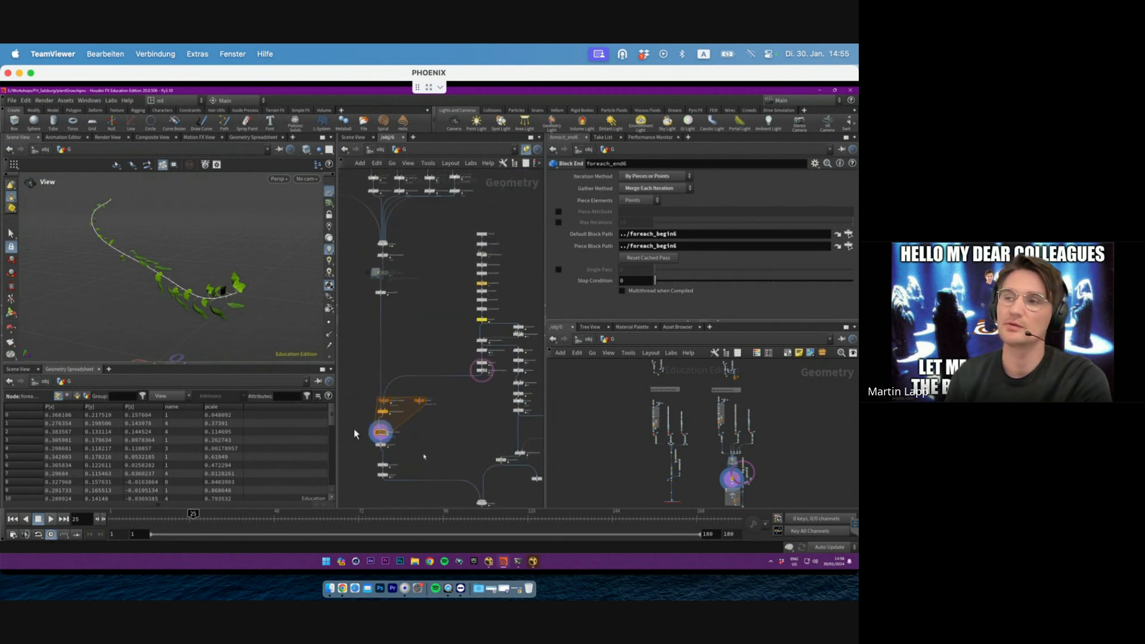
pyautogui.scroll(4, 424, 457)
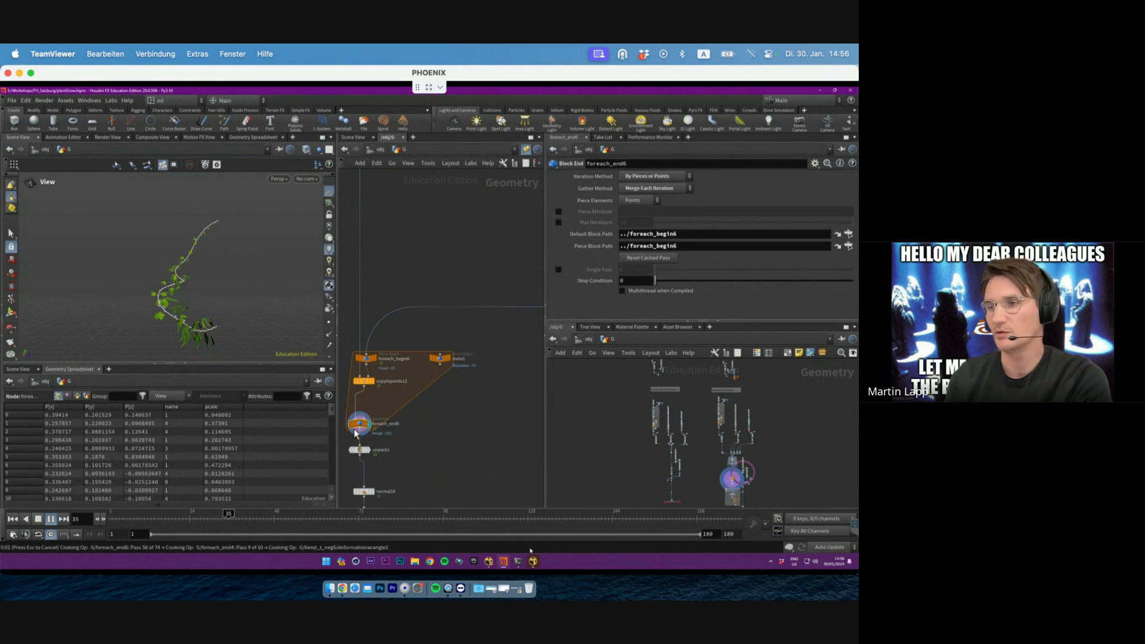
# Step: Go to frame 24 and display merge3 in the neighbouring plant chain
pyautogui.moveTo(504, 566)
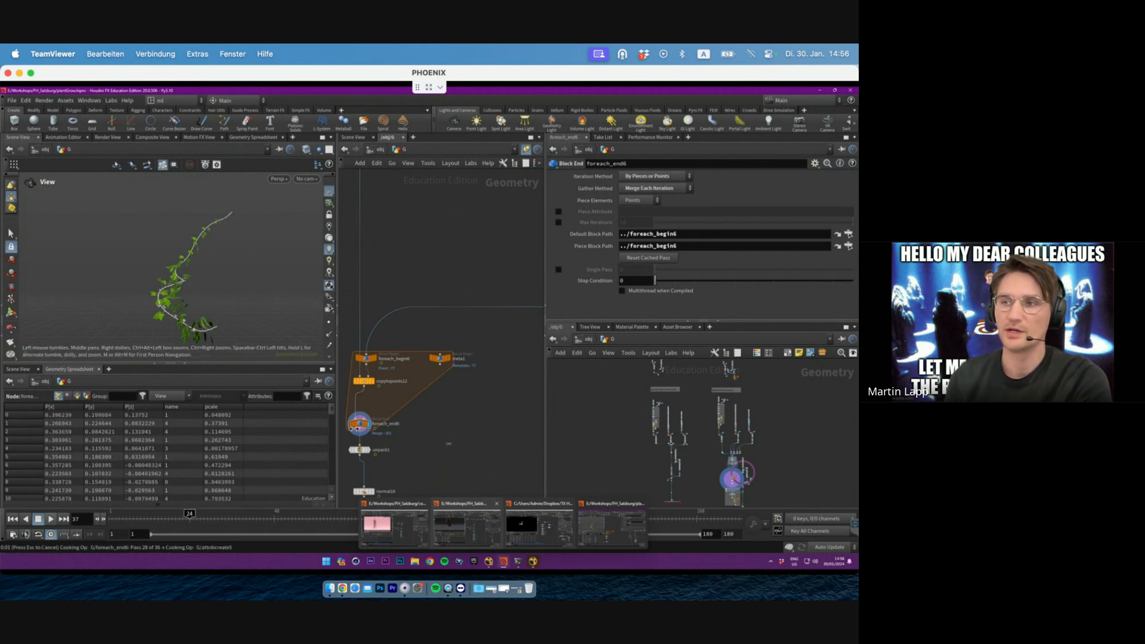
pyautogui.click(190, 520)
pyautogui.moveTo(563, 422); pyautogui.dragTo(636, 433, button='middle')
pyautogui.scroll(5, 423, 370)
pyautogui.moveTo(420, 470); pyautogui.dragTo(412, 408, button='middle')
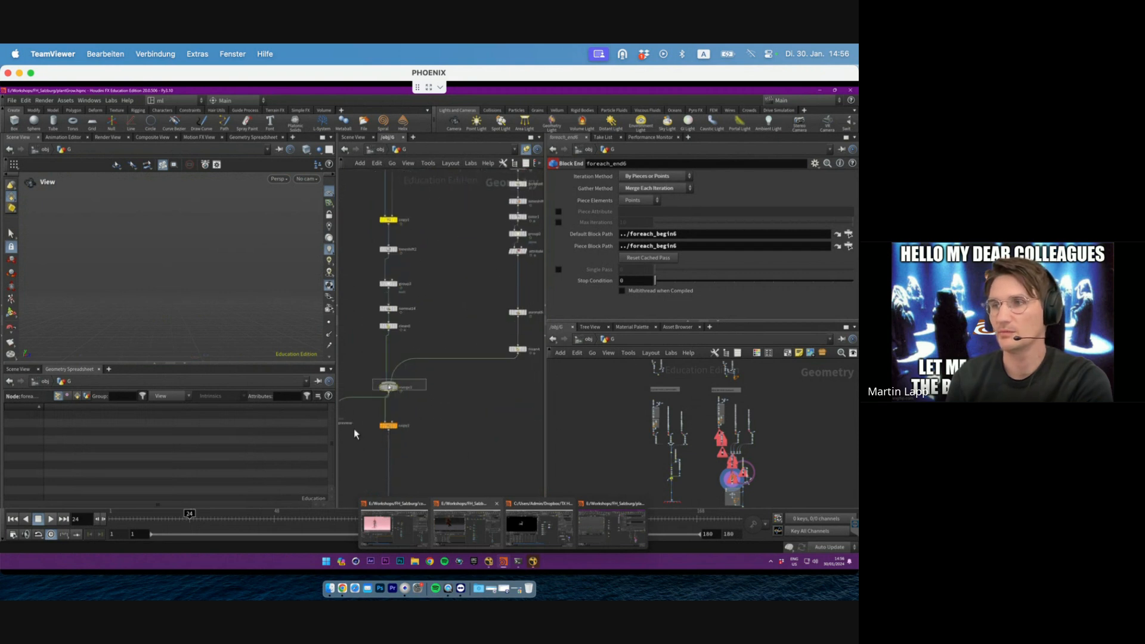
pyautogui.click(388, 387)
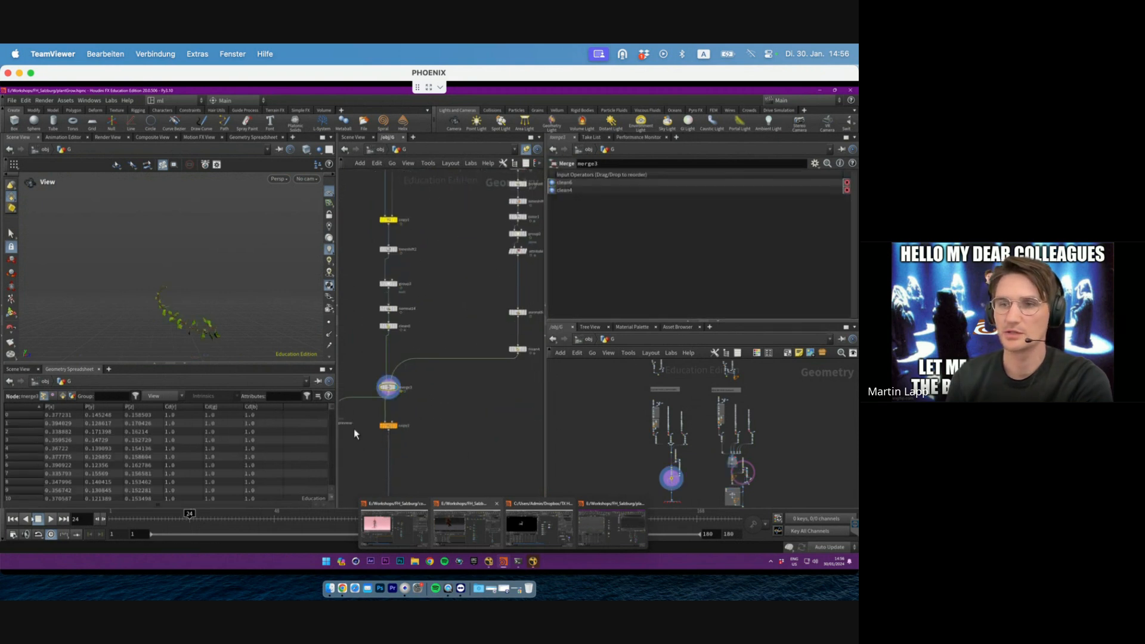
# Step: Play the merge3 plant growth from the start, stop at frame 41 and inspect it from another angle
pyautogui.click(14, 523)
pyautogui.click(52, 521)
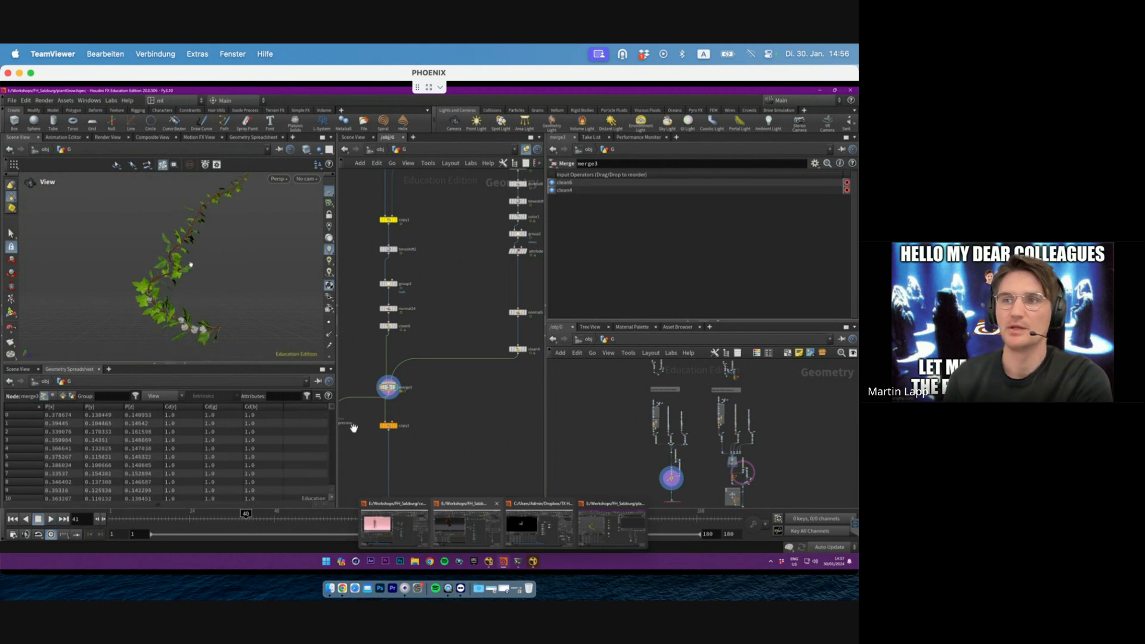
pyautogui.moveTo(186, 280); pyautogui.dragTo(209, 325)
# Step: Display merge8 above attribpromote1 and inspect its attribcreate inputs
pyautogui.scroll(-6, 460, 319)
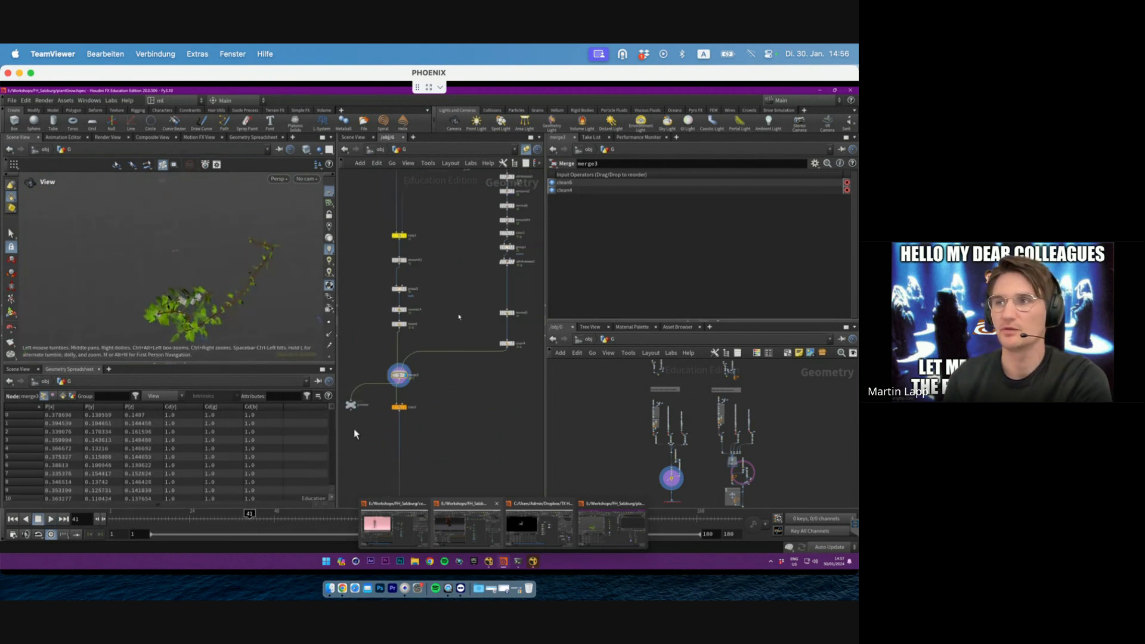
pyautogui.moveTo(460, 319); pyautogui.dragTo(430, 341, button='middle')
pyautogui.scroll(5, 414, 350)
pyautogui.moveTo(442, 299); pyautogui.dragTo(421, 362, button='middle')
pyautogui.moveTo(405, 308); pyautogui.dragTo(417, 412, button='middle')
pyautogui.scroll(5, 427, 342)
pyautogui.click(360, 313)
pyautogui.click(372, 315)
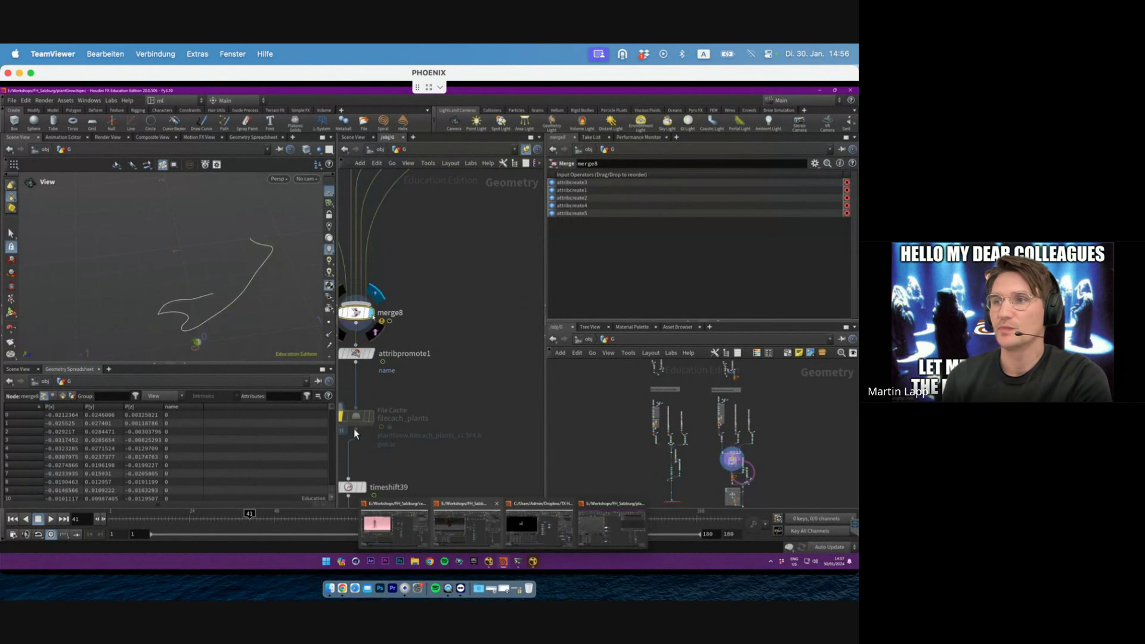
pyautogui.moveTo(417, 309); pyautogui.dragTo(442, 337, button='middle')
pyautogui.scroll(-5, 449, 308)
pyautogui.scroll(4, 442, 337)
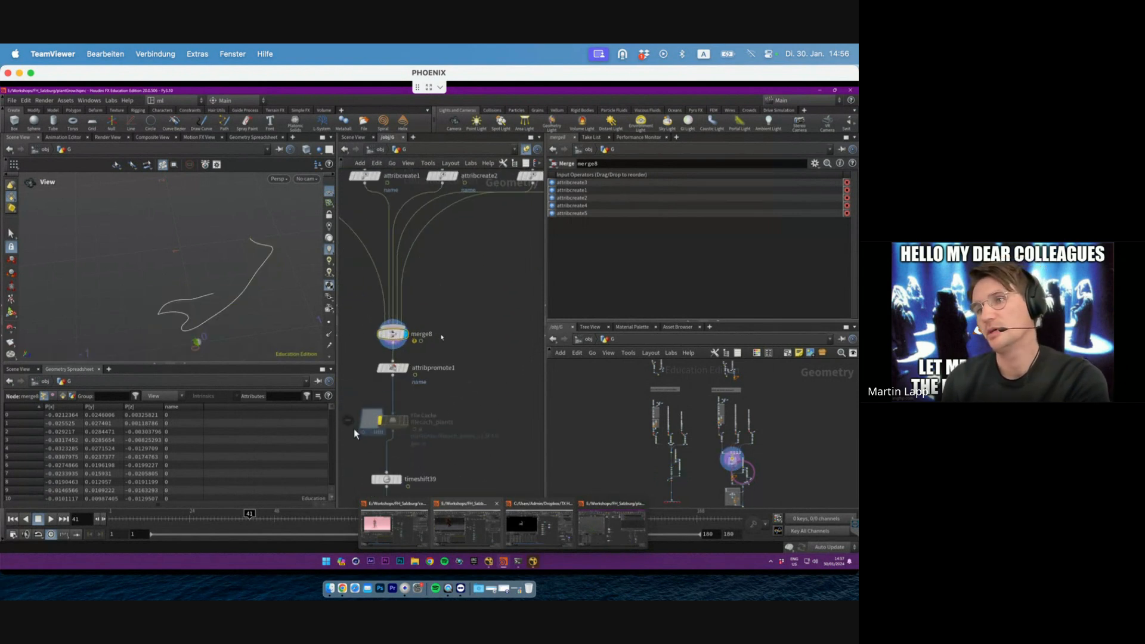
# Step: Frame the merge8 flower and leaf geometry, view it from another angle and move the timeline to frame 25
pyautogui.click(408, 348)
pyautogui.hotkey('space', 'g')
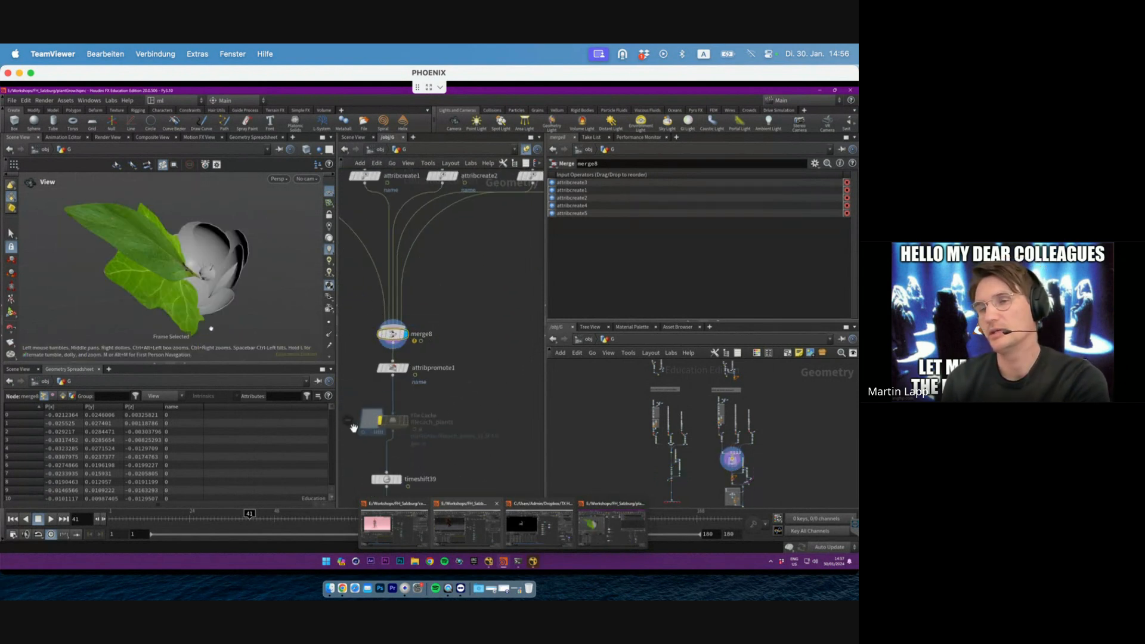
pyautogui.moveTo(211, 328); pyautogui.dragTo(167, 265)
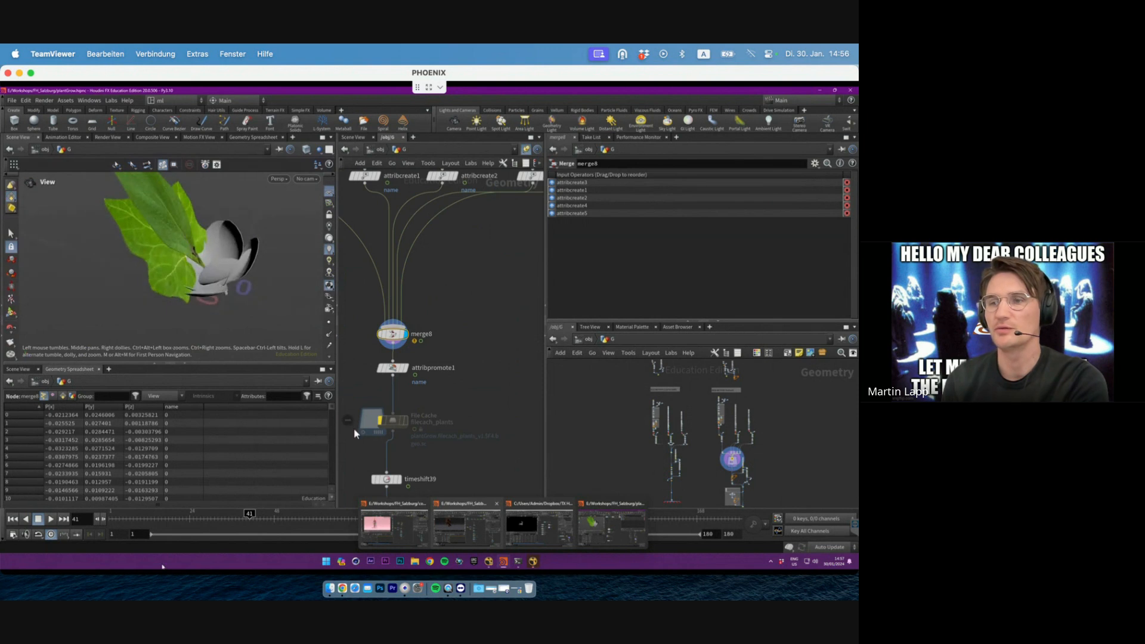
pyautogui.moveTo(113, 515); pyautogui.dragTo(179, 514)
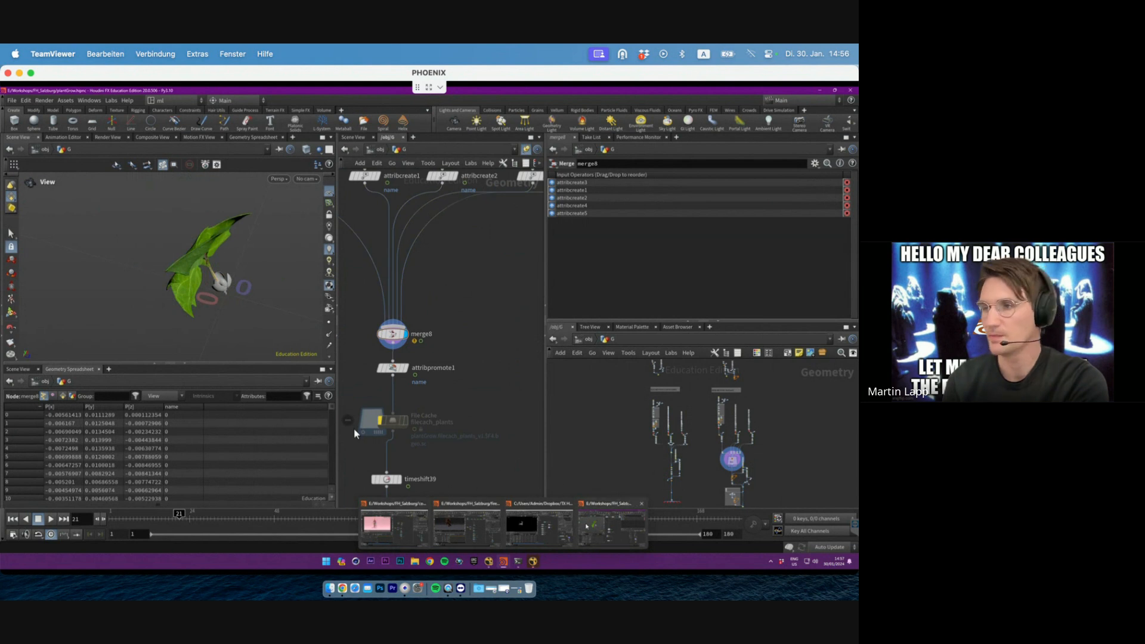
pyautogui.moveTo(179, 514); pyautogui.dragTo(193, 514)
# Step: Display attribpromote1 and list its detail attributes in the geometry spreadsheet with a wider first column
pyautogui.click(401, 368)
pyautogui.click(407, 368)
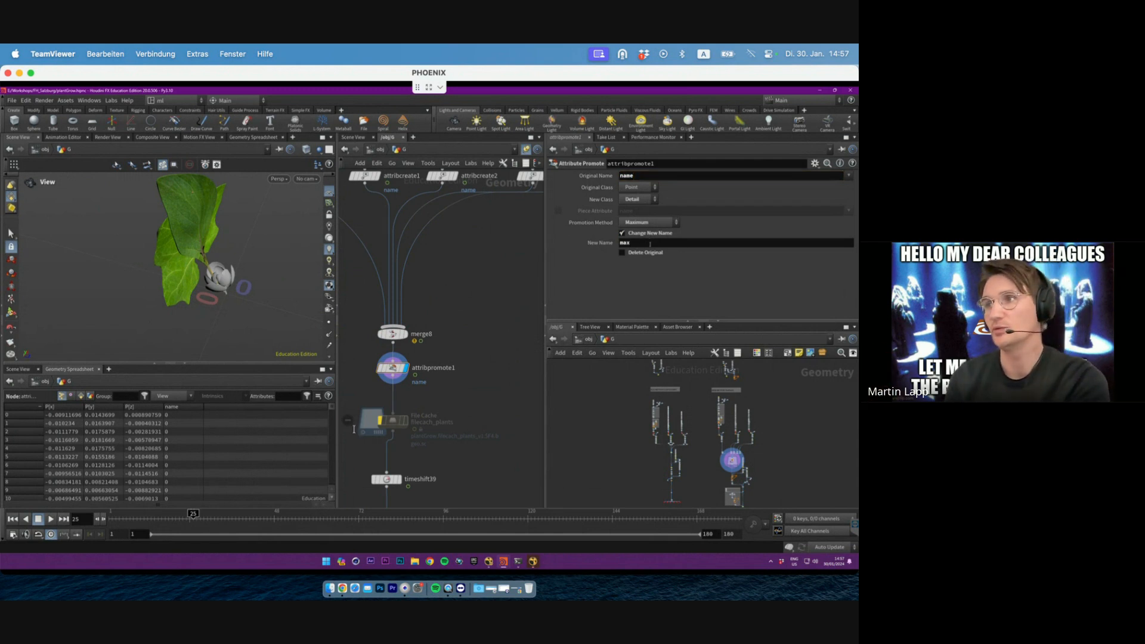
pyautogui.click(90, 396)
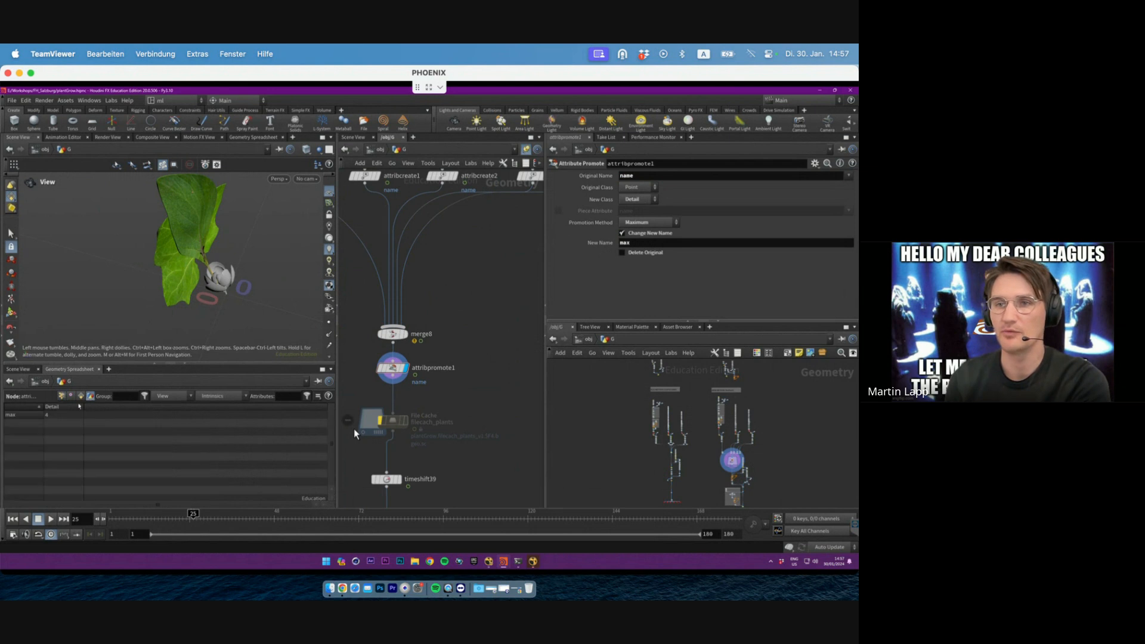
pyautogui.moveTo(84, 407); pyautogui.dragTo(169, 407)
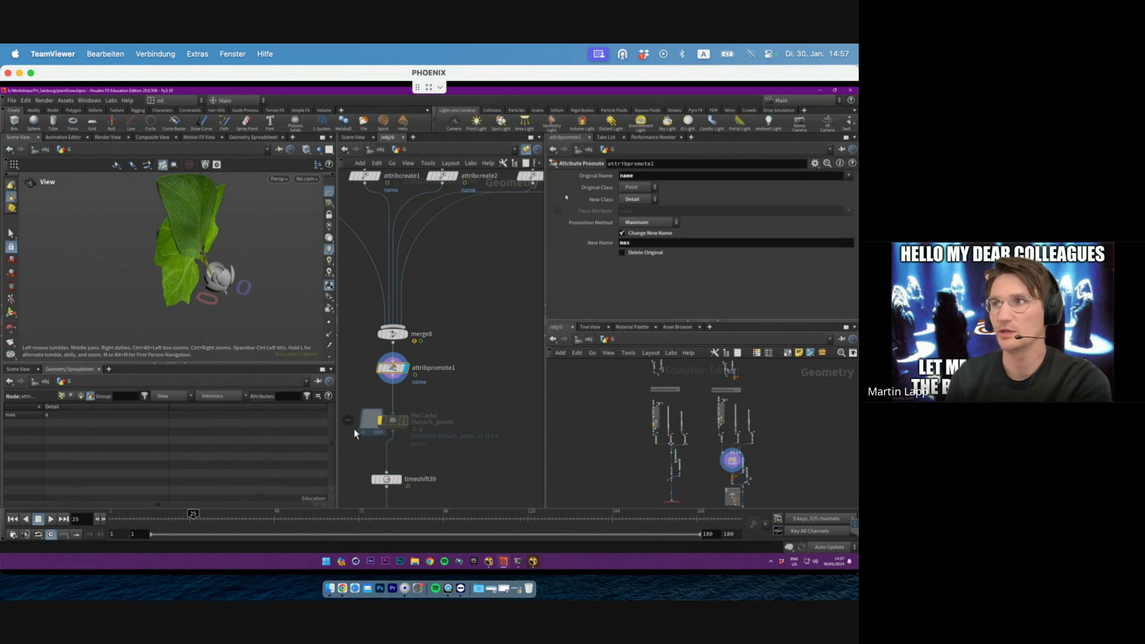
# Step: Display timeshift39 below the file cache and widen the parameter area to show its full Frame expression
pyautogui.scroll(-4, 476, 343)
pyautogui.moveTo(435, 426); pyautogui.dragTo(411, 346, button='middle')
pyautogui.scroll(3, 405, 351)
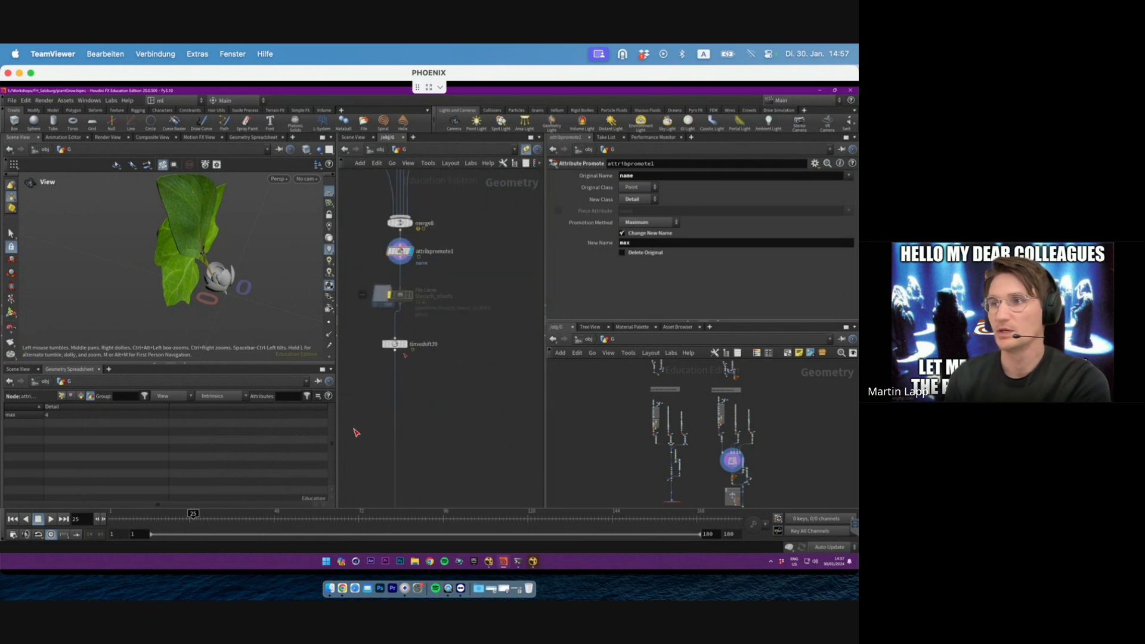
pyautogui.click(421, 340)
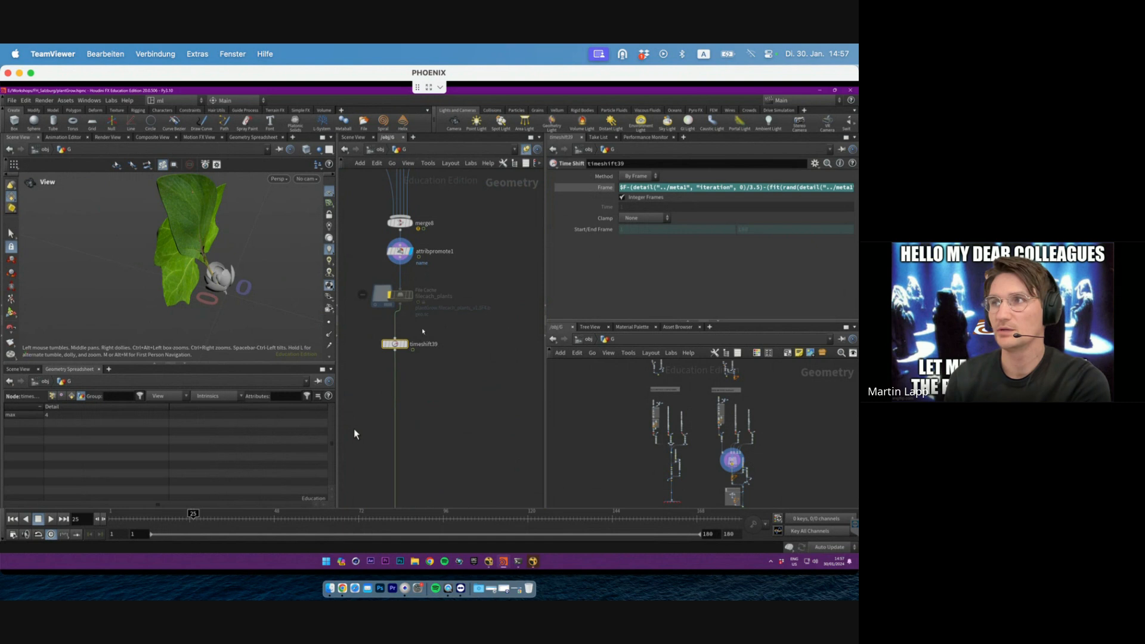
pyautogui.click(406, 345)
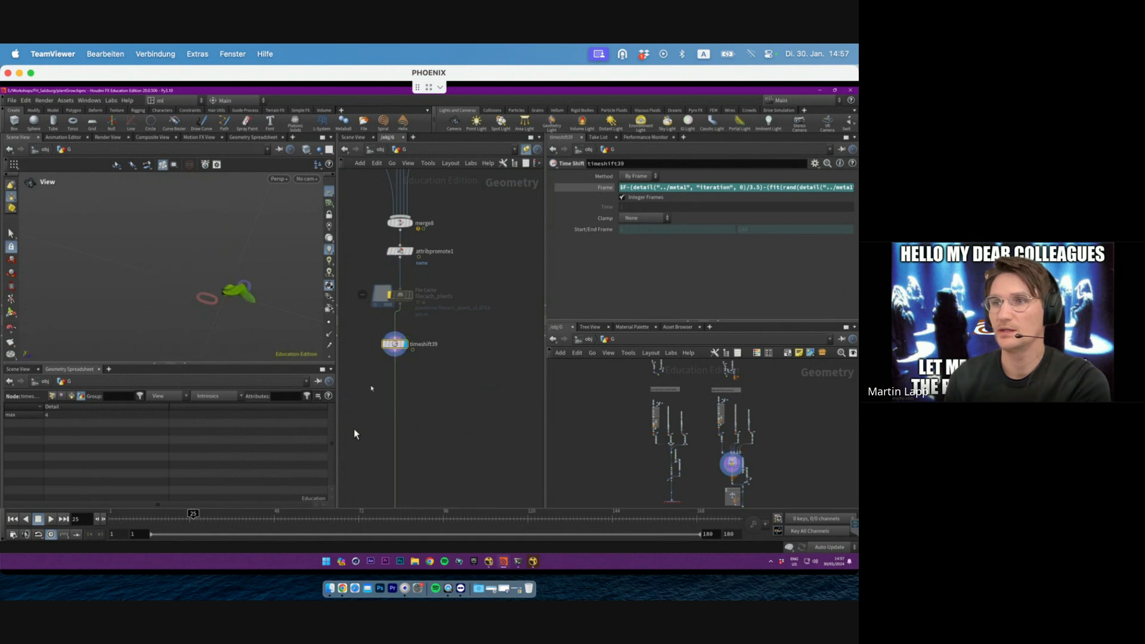
pyautogui.moveTo(546, 219); pyautogui.dragTo(347, 219)
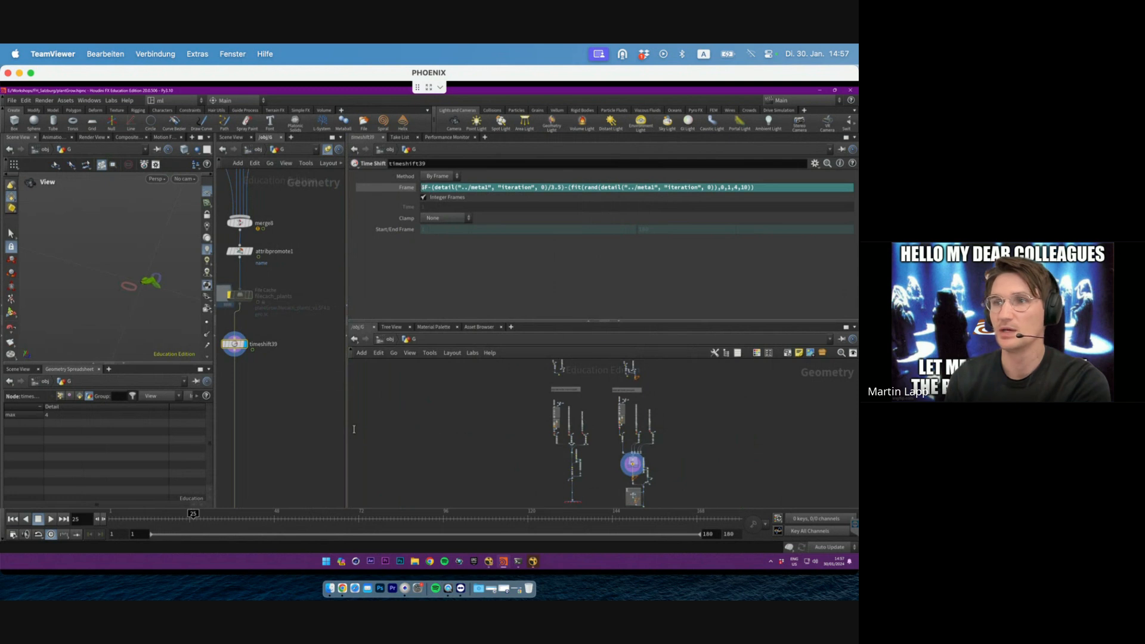
# Step: Examine the iteration and random offset terms in timeshift39's Frame expression alongside the for-each block below it
pyautogui.moveTo(271, 205); pyautogui.dragTo(279, 276, button='middle')
pyautogui.scroll(-4, 282, 239)
pyautogui.scroll(-4, 297, 217)
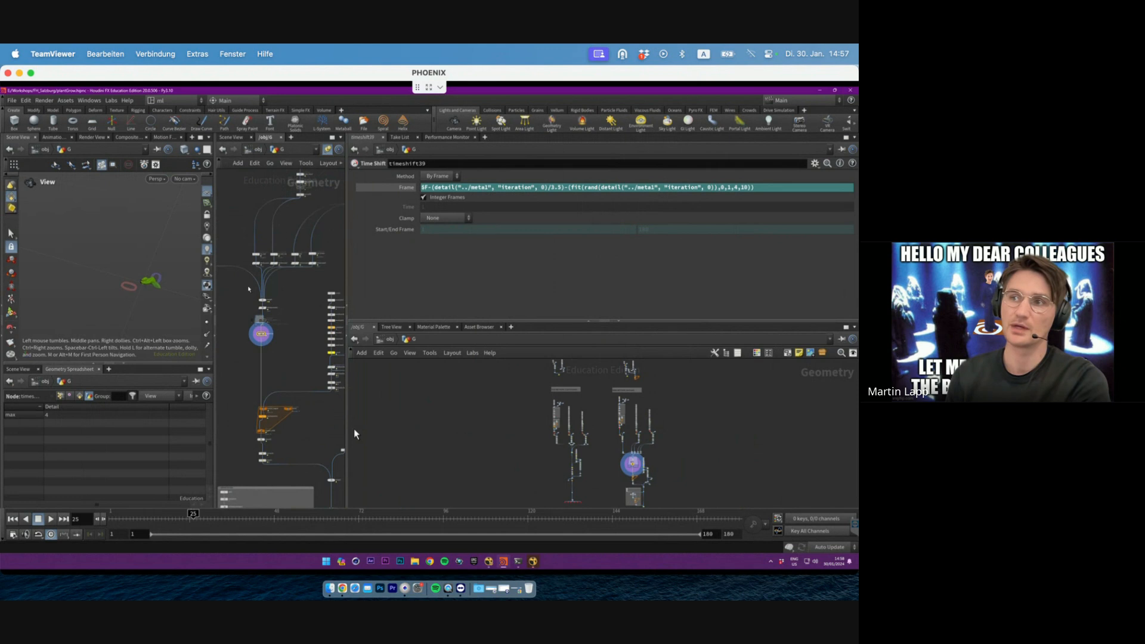
pyautogui.scroll(4, 276, 331)
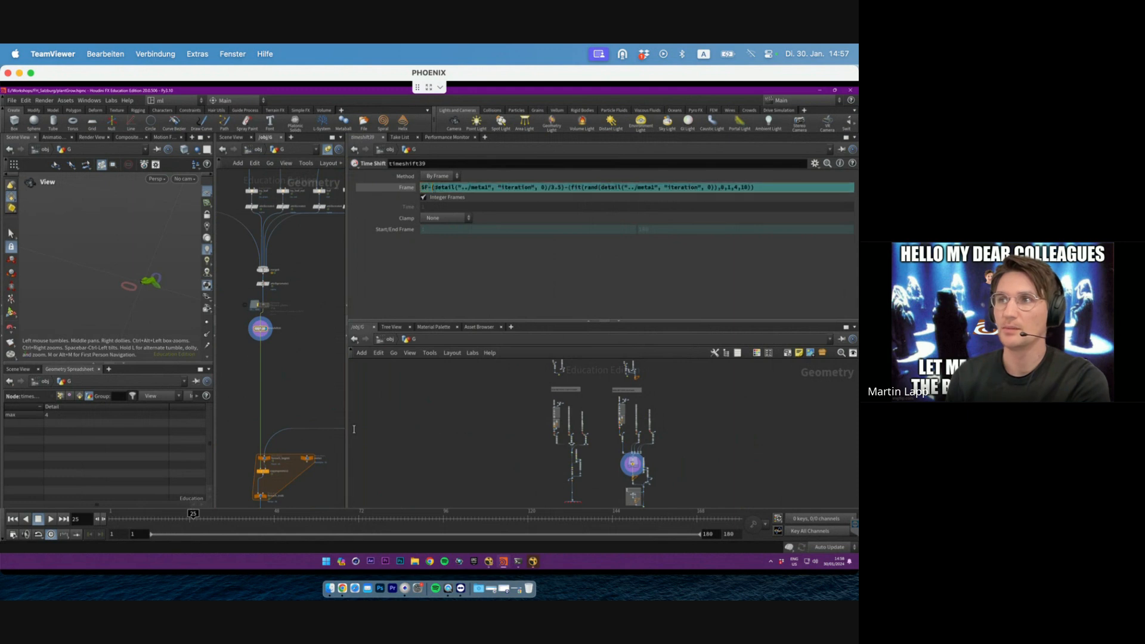
pyautogui.moveTo(436, 187); pyautogui.dragTo(545, 187)
pyautogui.click(499, 187)
pyautogui.click(547, 188)
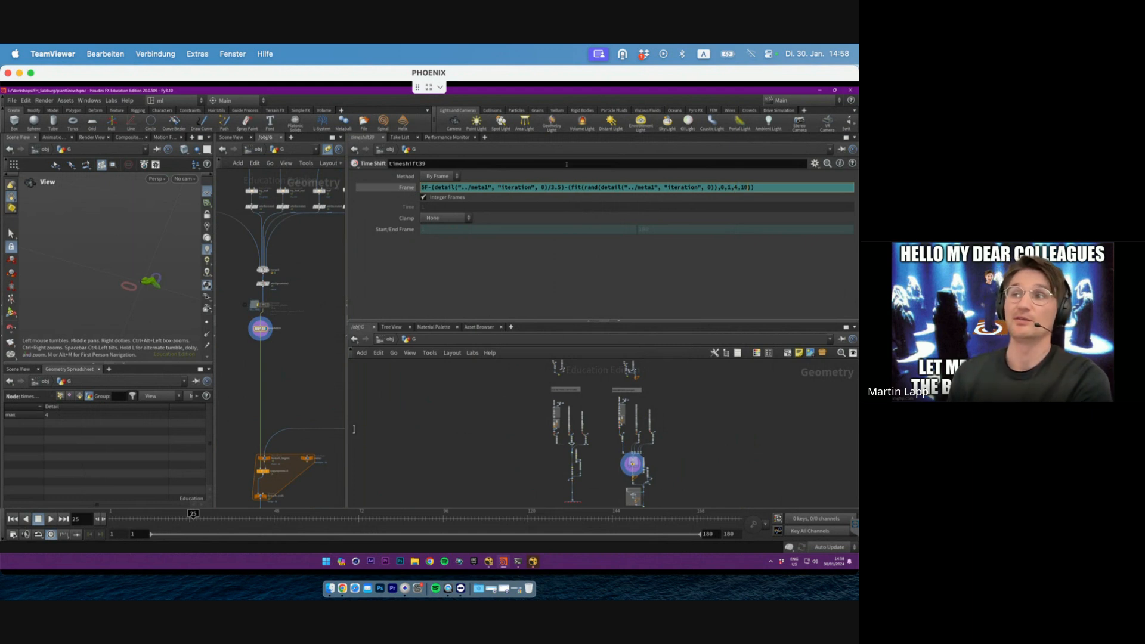
pyautogui.moveTo(431, 186); pyautogui.dragTo(533, 188)
pyautogui.click(536, 187)
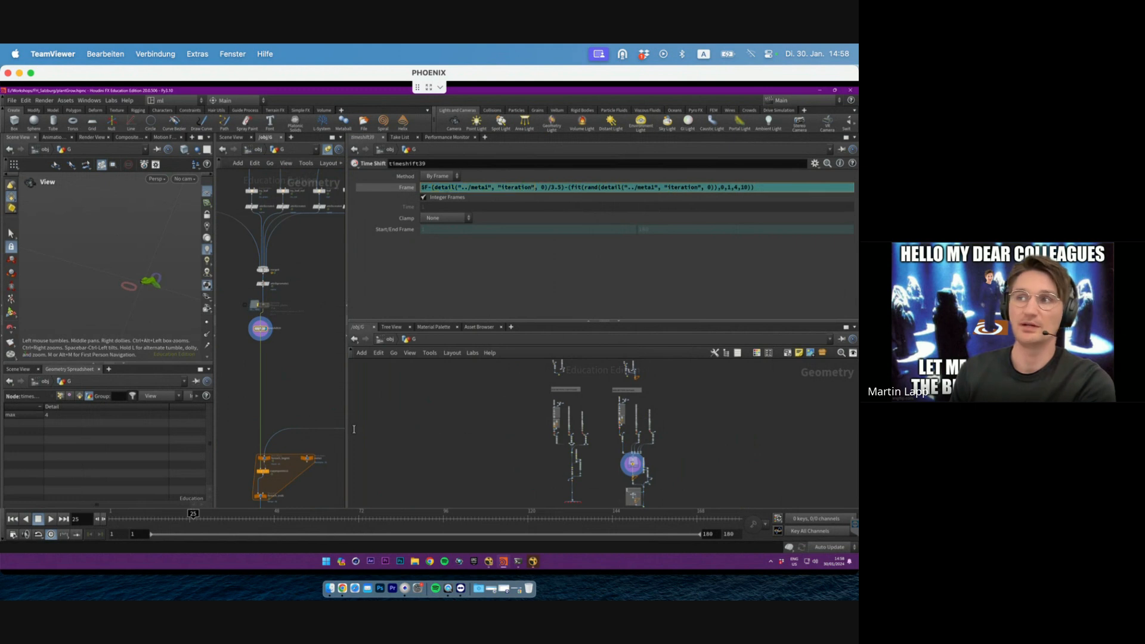
pyautogui.moveTo(430, 187); pyautogui.dragTo(547, 187)
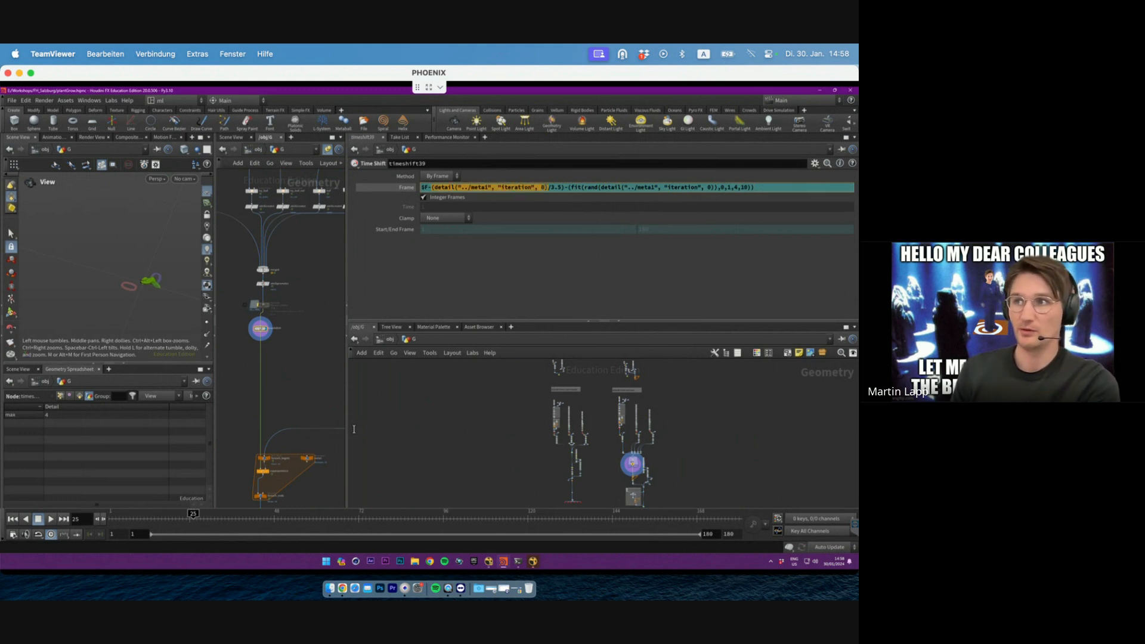
pyautogui.click(547, 187)
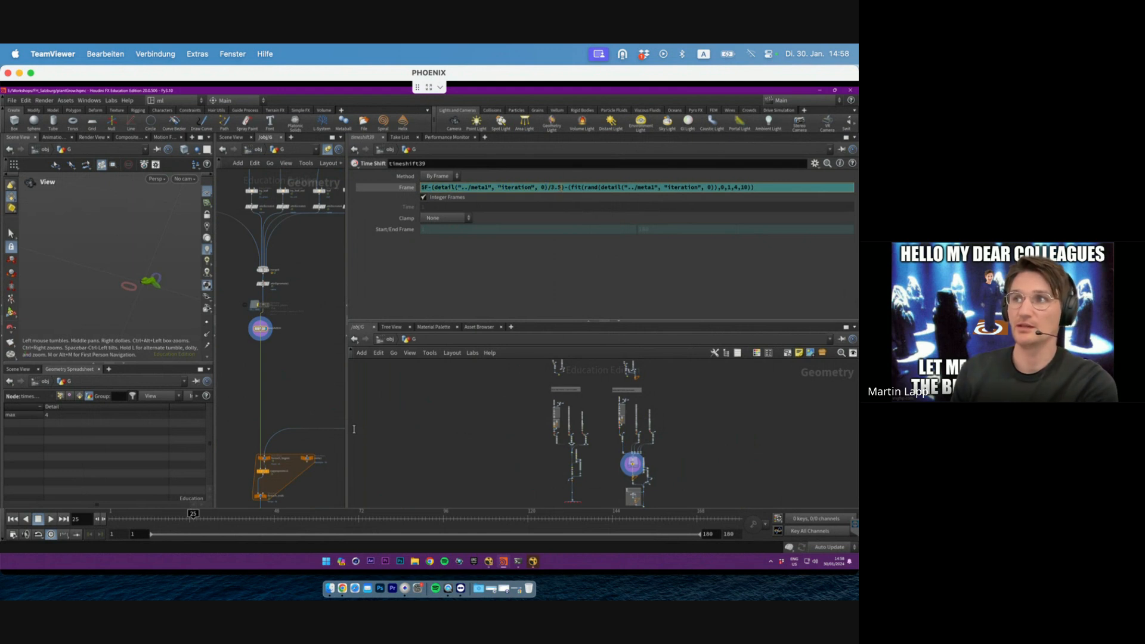
pyautogui.press('Return')
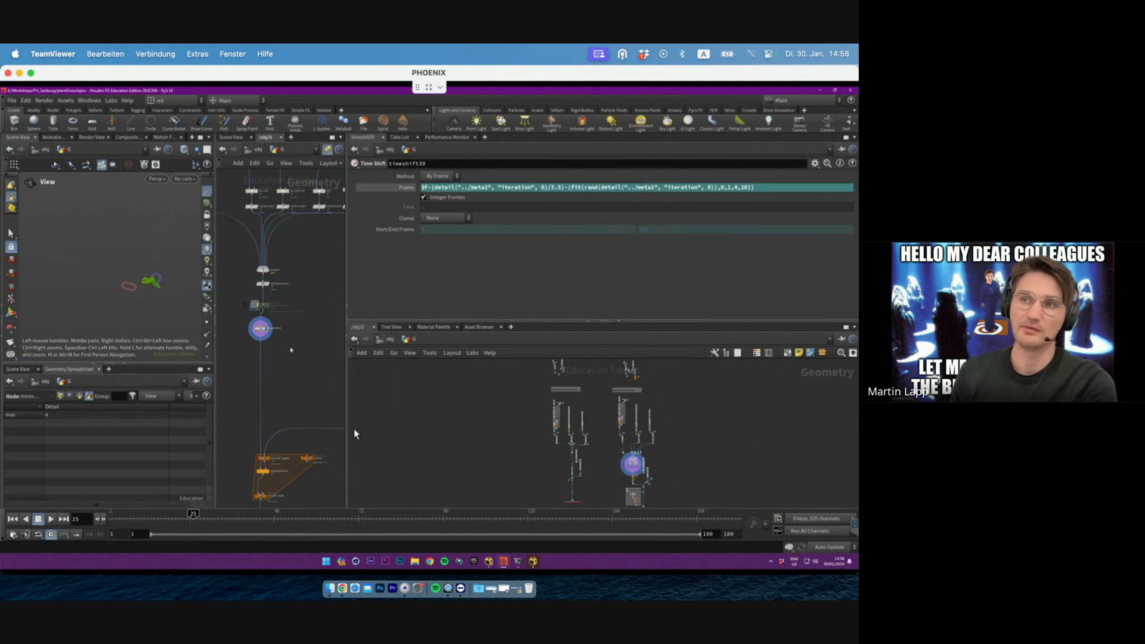
pyautogui.moveTo(290, 350); pyautogui.dragTo(287, 324, button='middle')
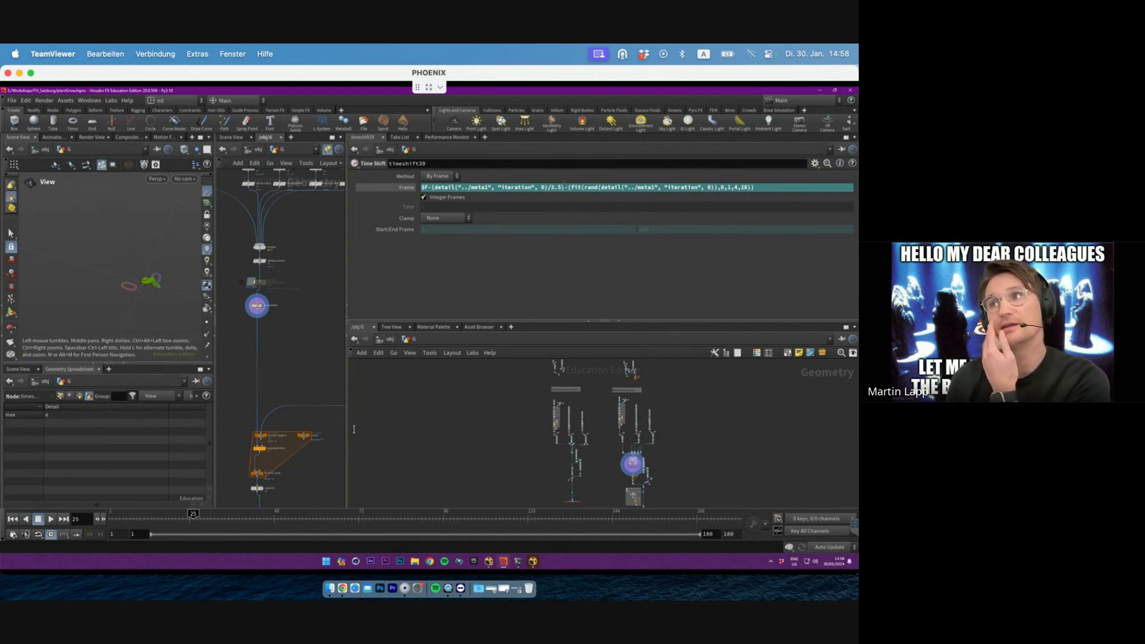
pyautogui.moveTo(568, 187); pyautogui.dragTo(792, 191)
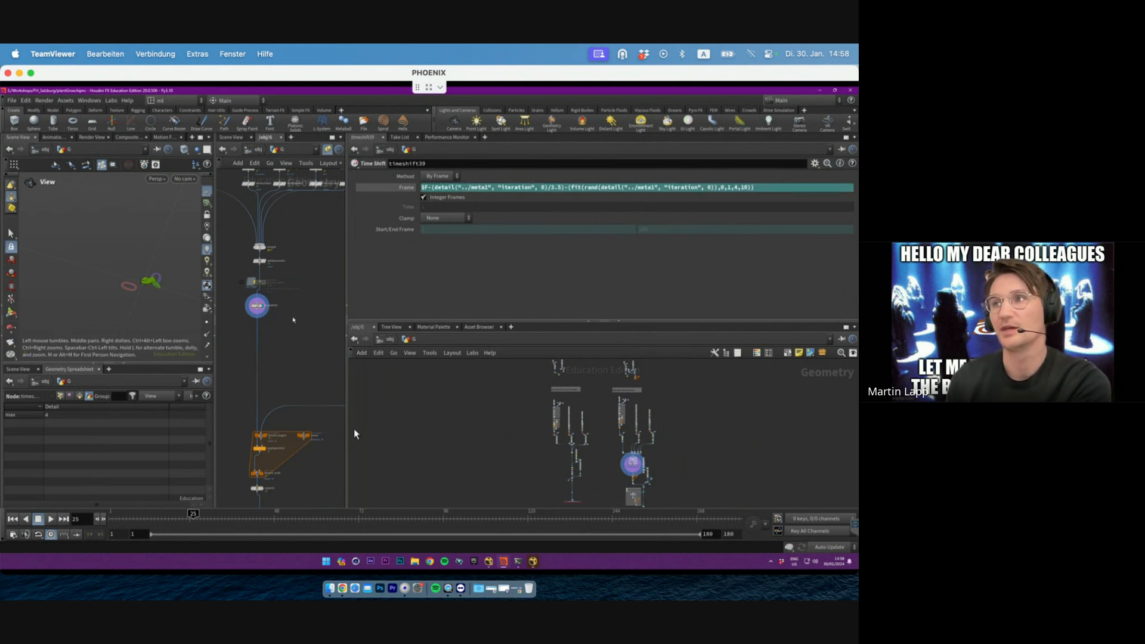
# Step: Display foreach_end6, bring its copied leaves into view and play the growth up to frame 38
pyautogui.moveTo(308, 386); pyautogui.dragTo(307, 304, button='middle')
pyautogui.scroll(5, 264, 408)
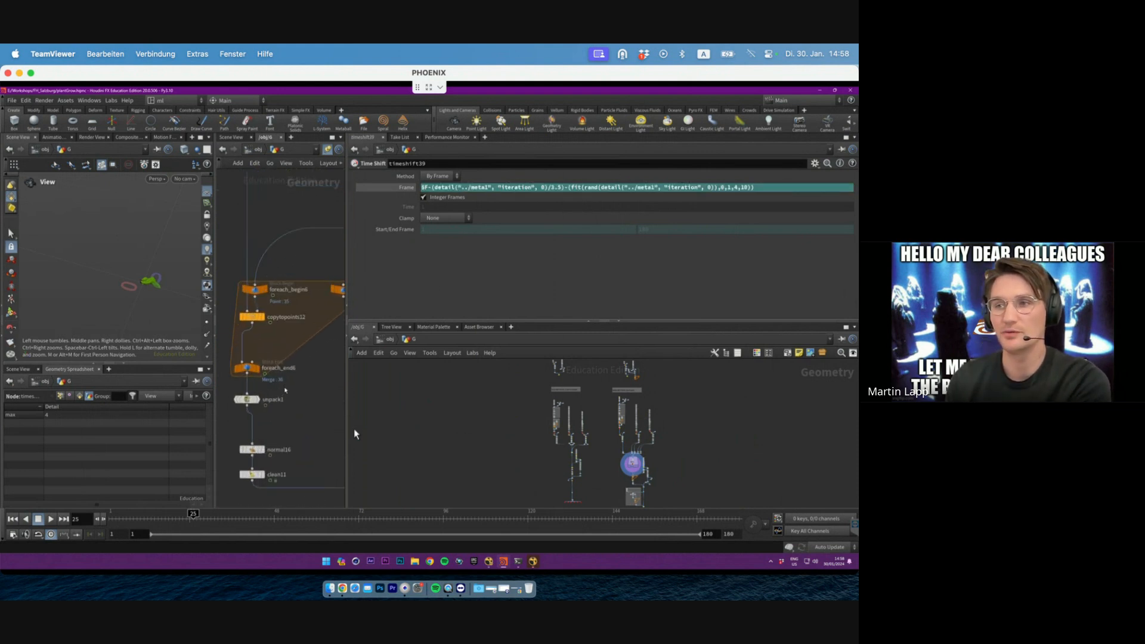
pyautogui.moveTo(289, 390); pyautogui.dragTo(255, 364)
pyautogui.click(258, 368)
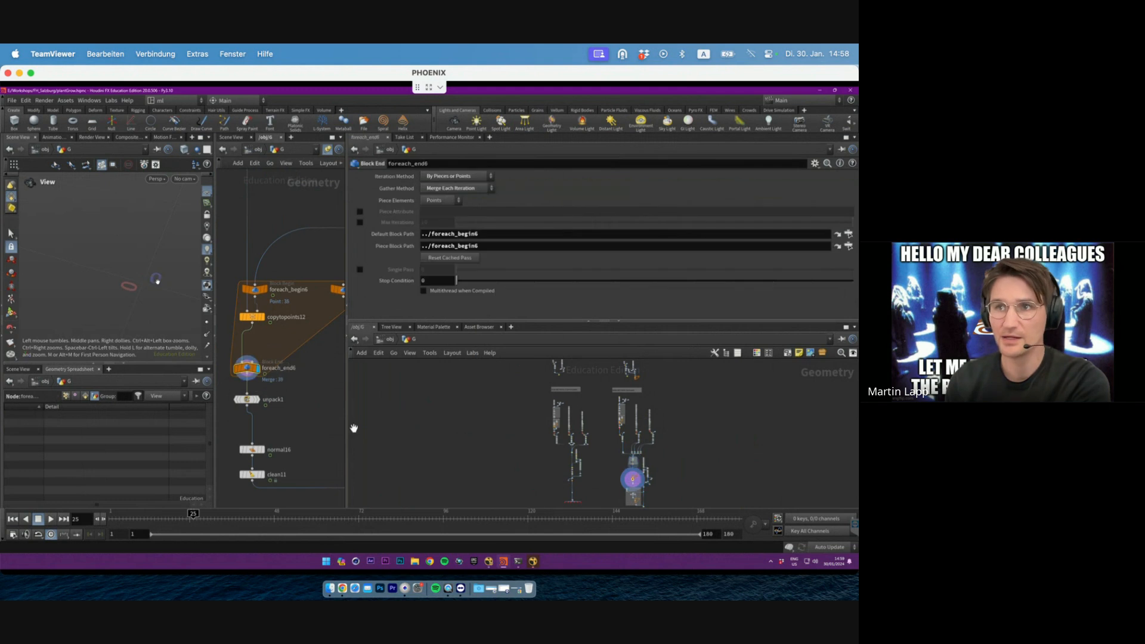
pyautogui.moveTo(156, 281); pyautogui.dragTo(84, 274)
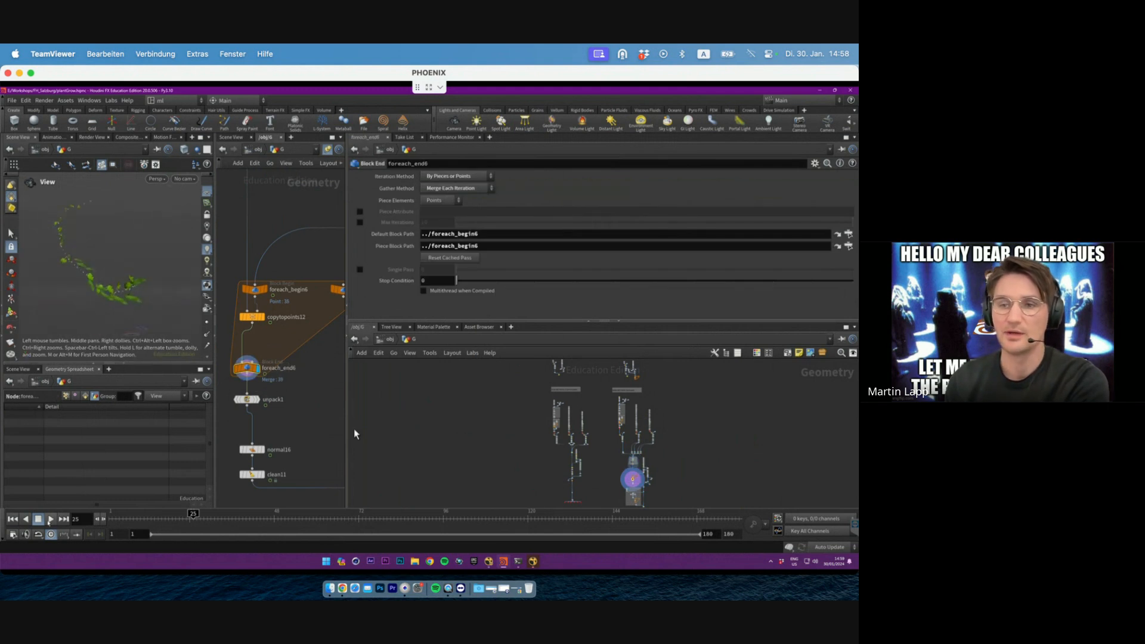
pyautogui.click(50, 519)
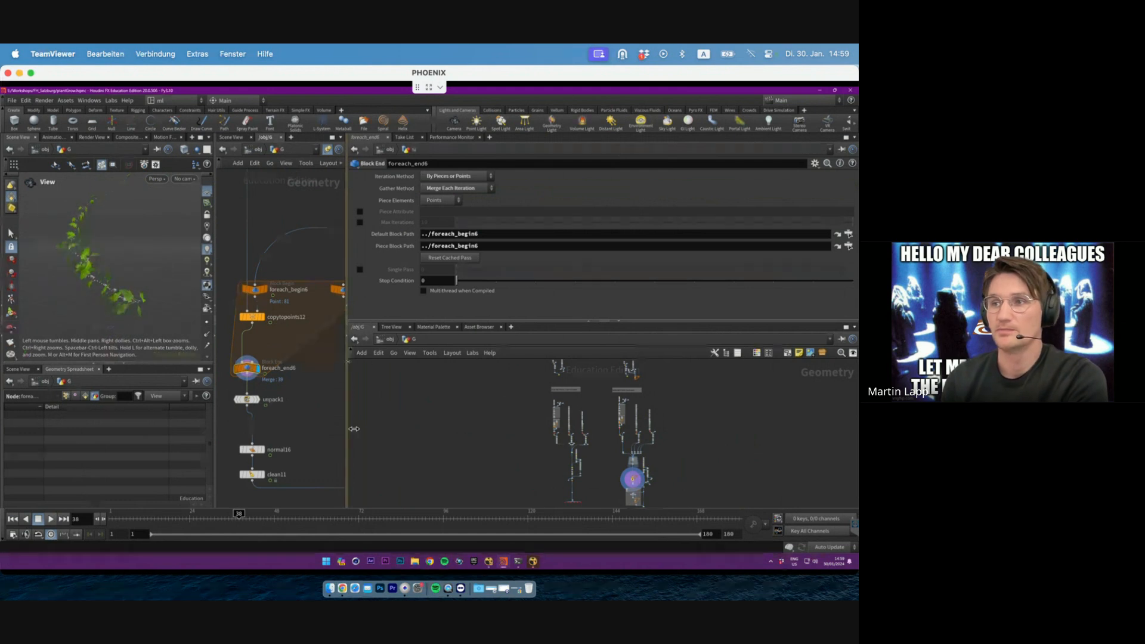
# Step: Widen the viewport and network areas again and display unpack1 below foreach_end6
pyautogui.moveTo(347, 359); pyautogui.dragTo(548, 354)
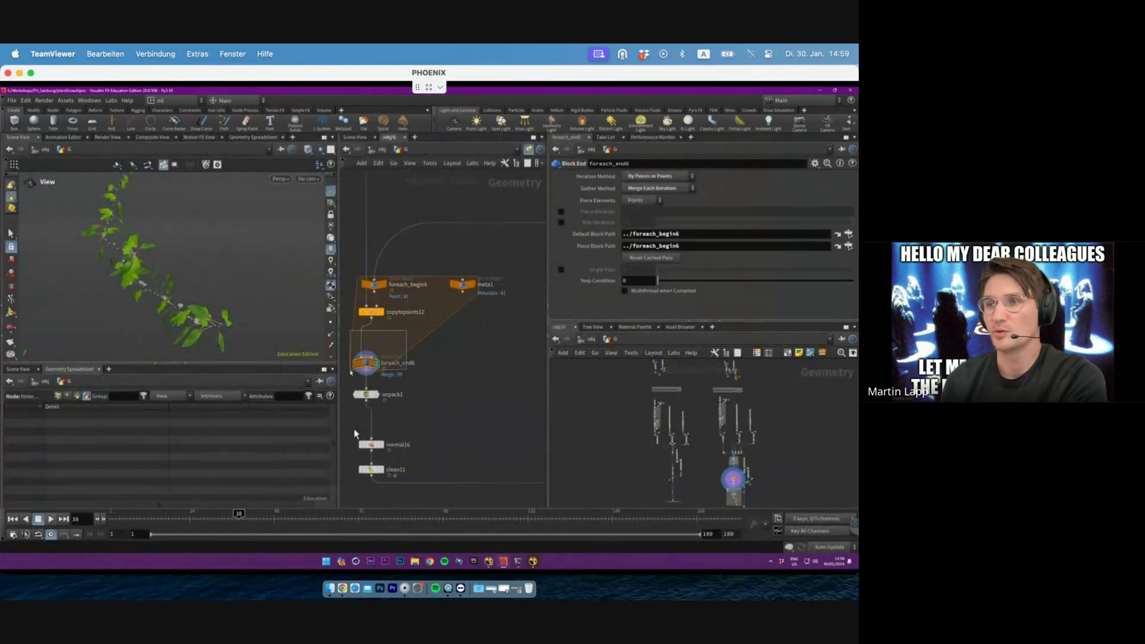
pyautogui.moveTo(406, 349); pyautogui.dragTo(424, 350, button='middle')
pyautogui.moveTo(357, 396); pyautogui.dragTo(350, 302, button='middle')
pyautogui.click(386, 301)
pyautogui.click(389, 300)
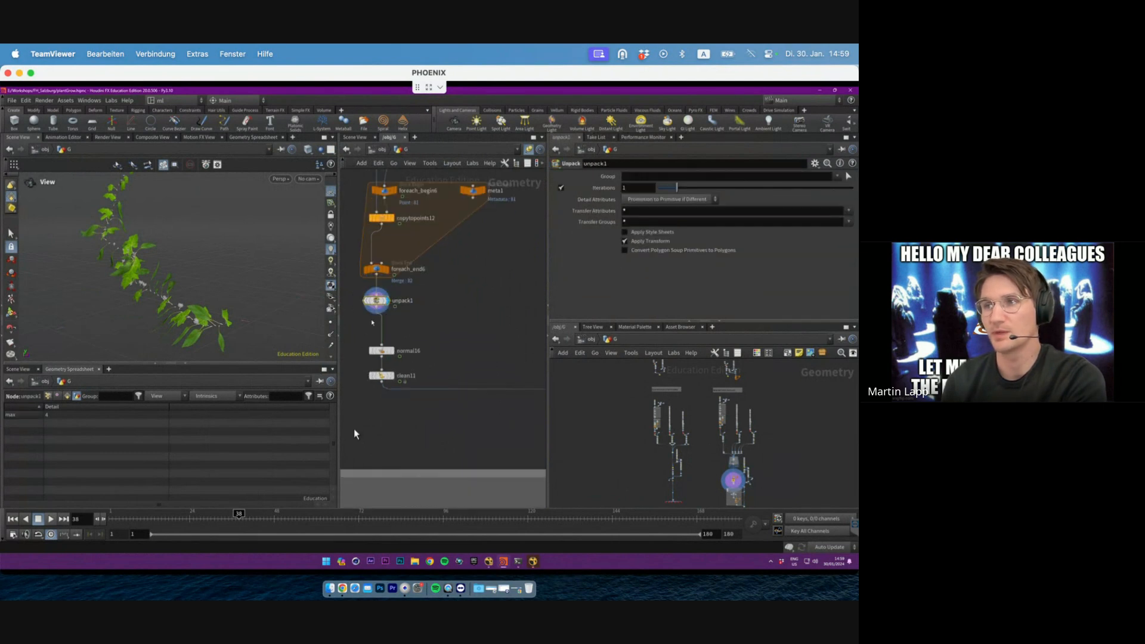
pyautogui.moveTo(179, 265); pyautogui.dragTo(188, 292)
# Step: Display normal16 and clean11 in turn, and examine the Remove Attribs pattern in clean11
pyautogui.click(382, 351)
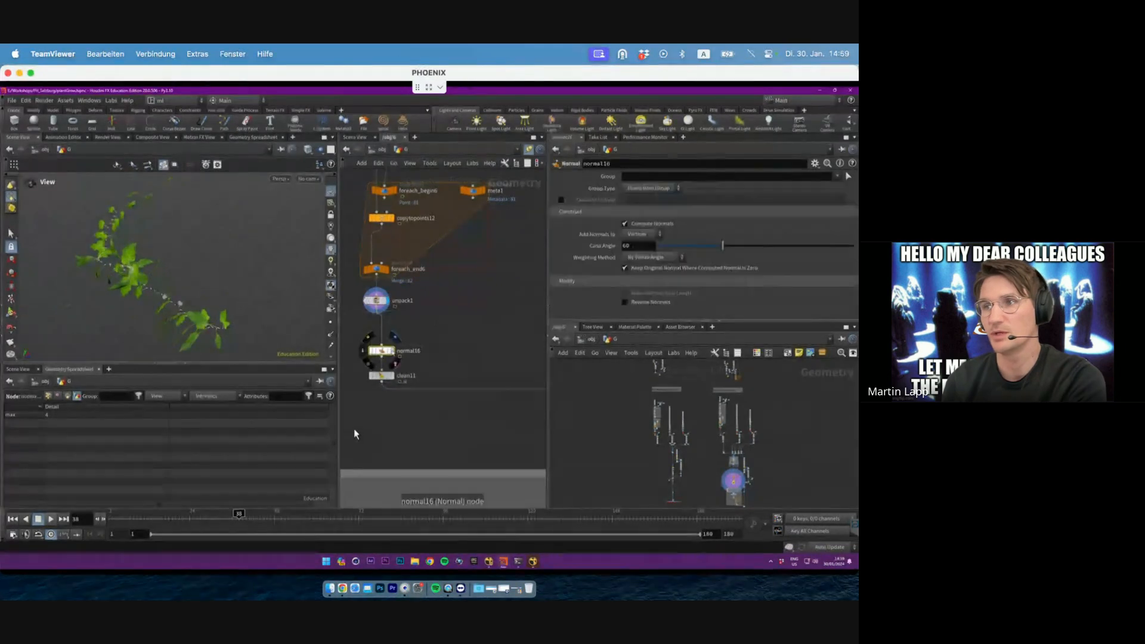
pyautogui.click(379, 375)
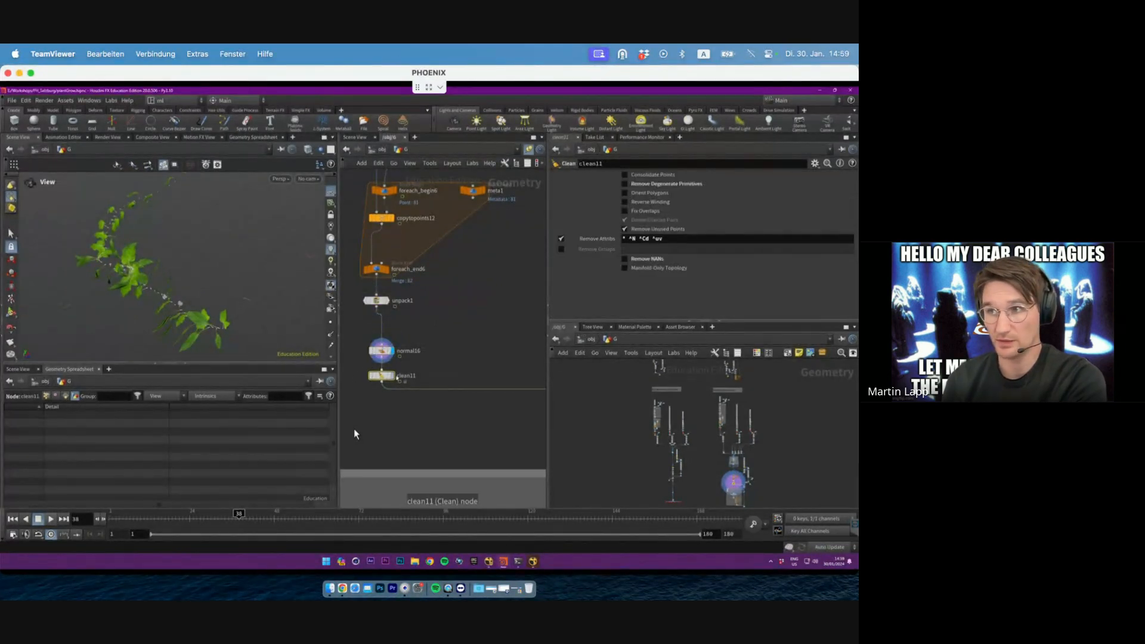
pyautogui.click(391, 375)
pyautogui.scroll(-4, 437, 334)
pyautogui.moveTo(438, 336); pyautogui.dragTo(380, 334, button='middle')
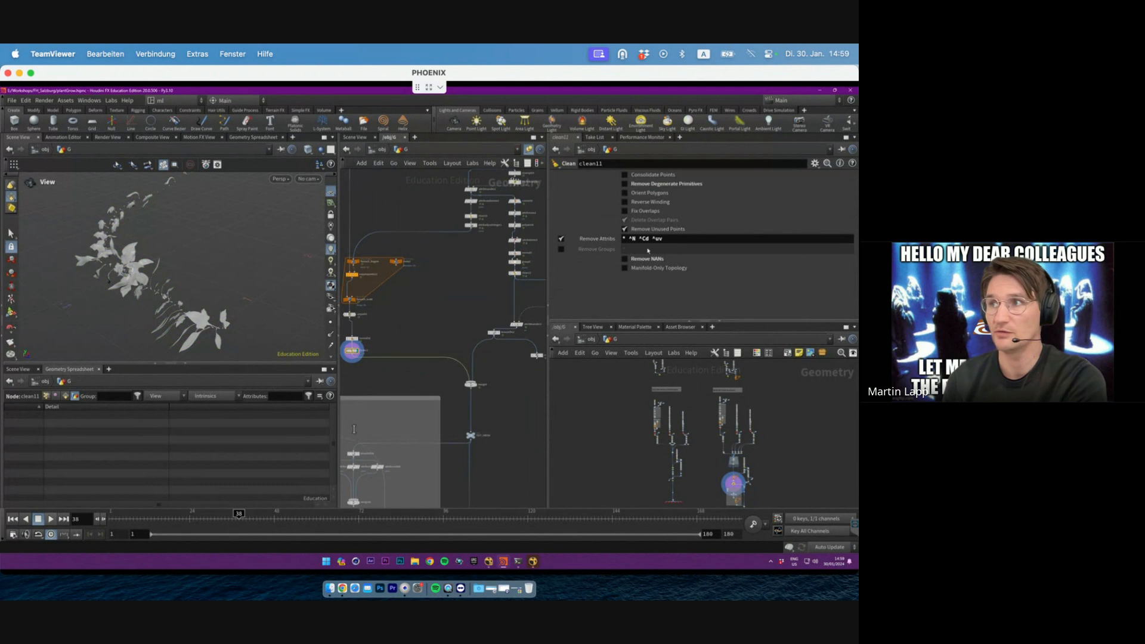
pyautogui.moveTo(678, 239); pyautogui.dragTo(636, 239)
# Step: Display merge9, which joins the cleaned leaves with the stem branch, above the growth output
pyautogui.moveTo(488, 284); pyautogui.dragTo(475, 273, button='middle')
pyautogui.scroll(4, 472, 334)
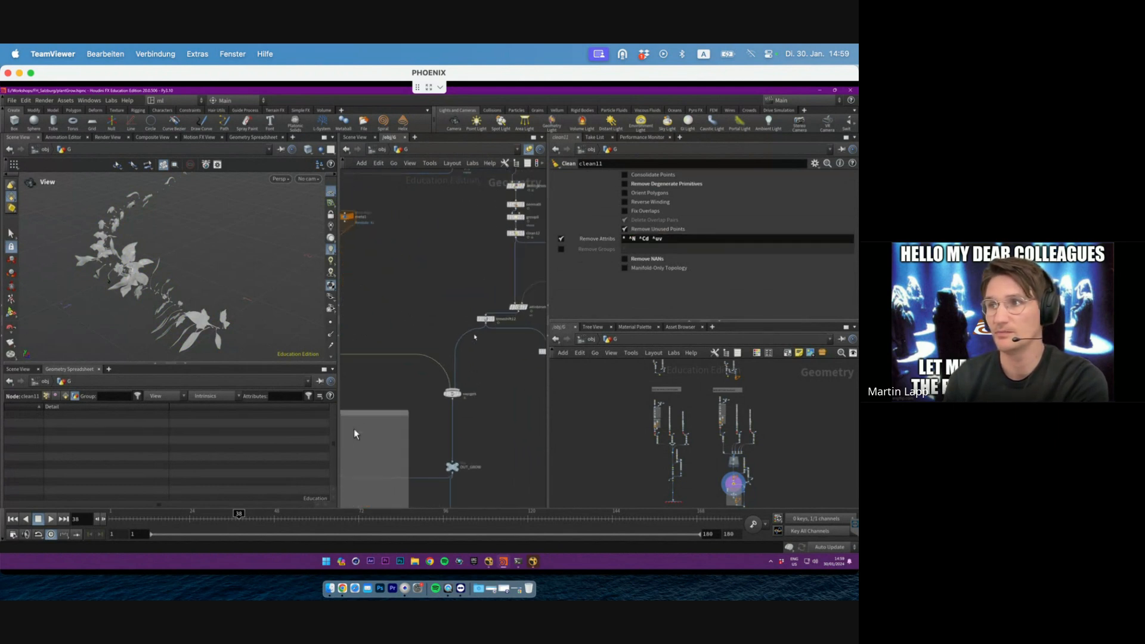
pyautogui.moveTo(510, 360); pyautogui.dragTo(457, 392)
pyautogui.click(463, 385)
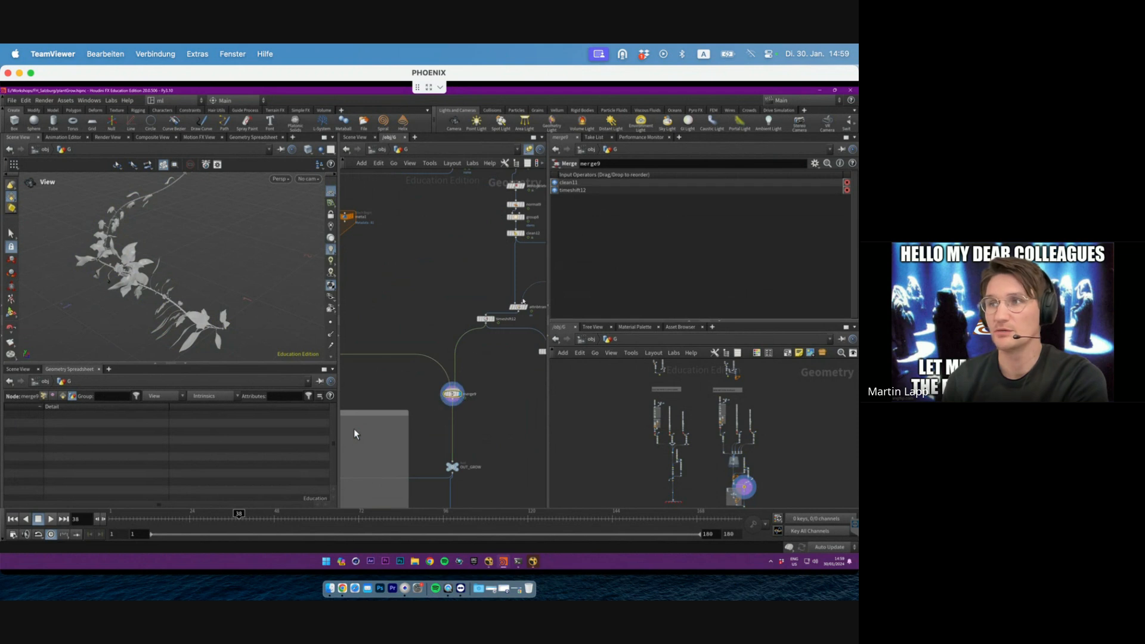
# Step: Display attribtransfer2 in the stem branch and scrub the timeline to frame 48 to inspect its growing curve
pyautogui.moveTo(524, 301); pyautogui.dragTo(413, 376, button='middle')
pyautogui.scroll(5, 391, 300)
pyautogui.moveTo(489, 244); pyautogui.dragTo(539, 351, button='middle')
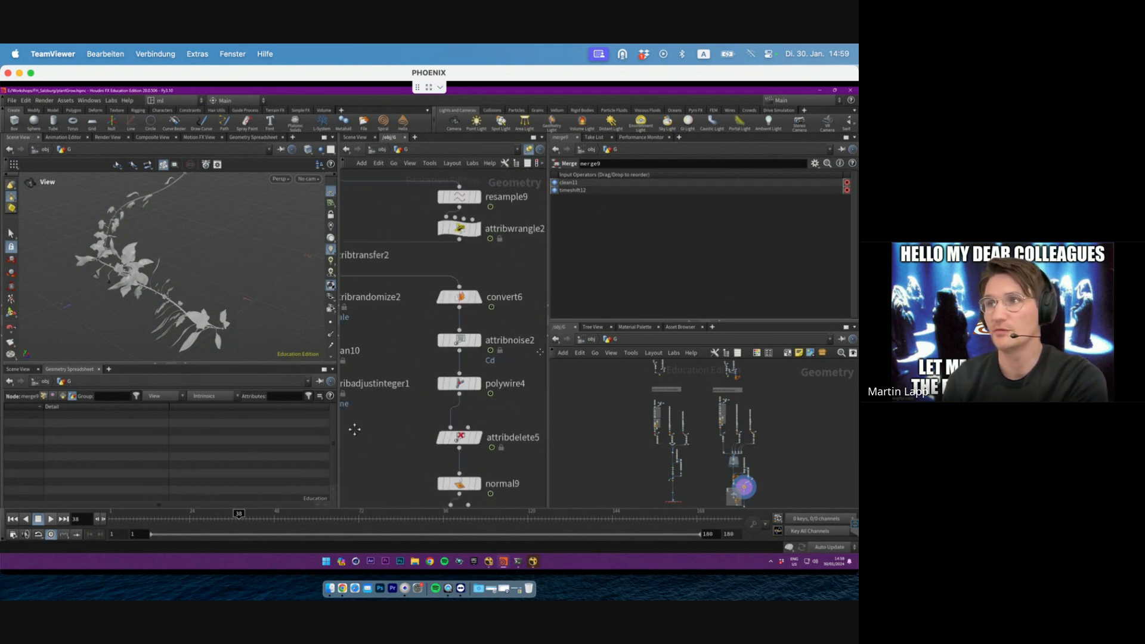
pyautogui.scroll(-4, 354, 429)
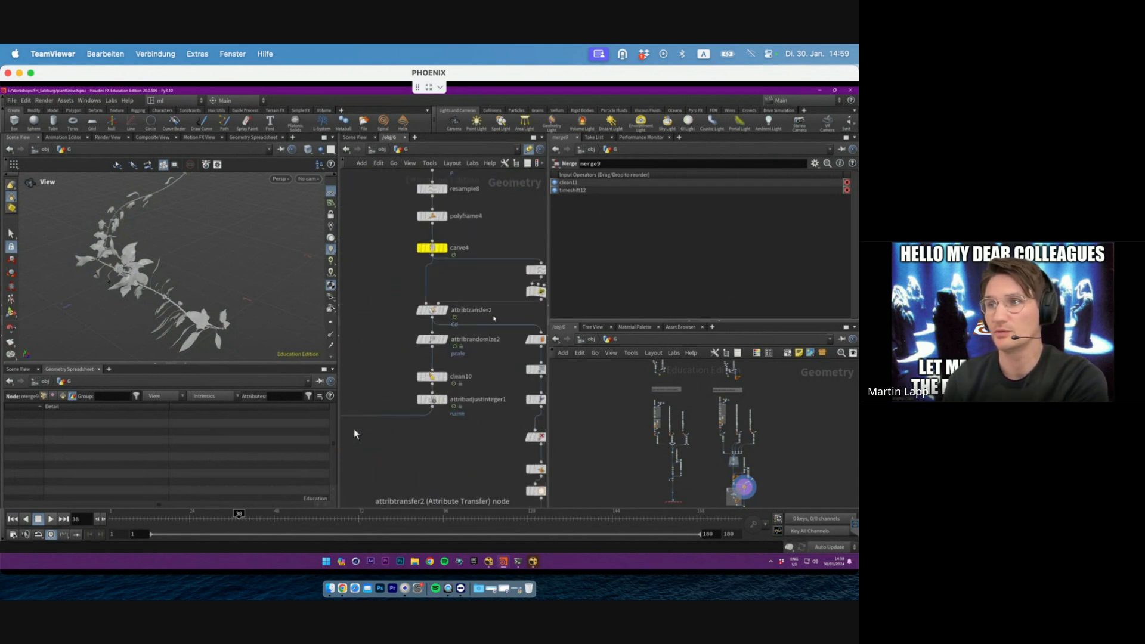
pyautogui.click(445, 310)
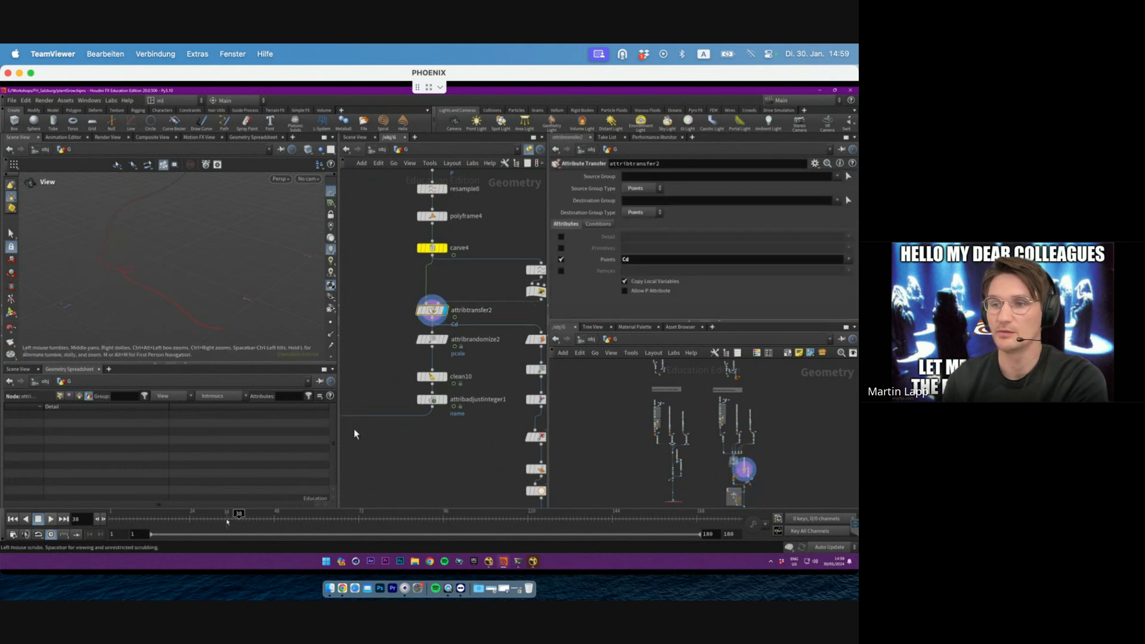
pyautogui.moveTo(239, 517); pyautogui.dragTo(133, 518)
pyautogui.moveTo(232, 518); pyautogui.dragTo(274, 517)
pyautogui.moveTo(487, 431); pyautogui.dragTo(407, 414, button='middle')
pyautogui.moveTo(494, 337); pyautogui.dragTo(452, 271, button='middle')
# Step: Display polywire4, normal9 and group8 in turn down the stem branch to inspect the thickened stem
pyautogui.click(412, 316)
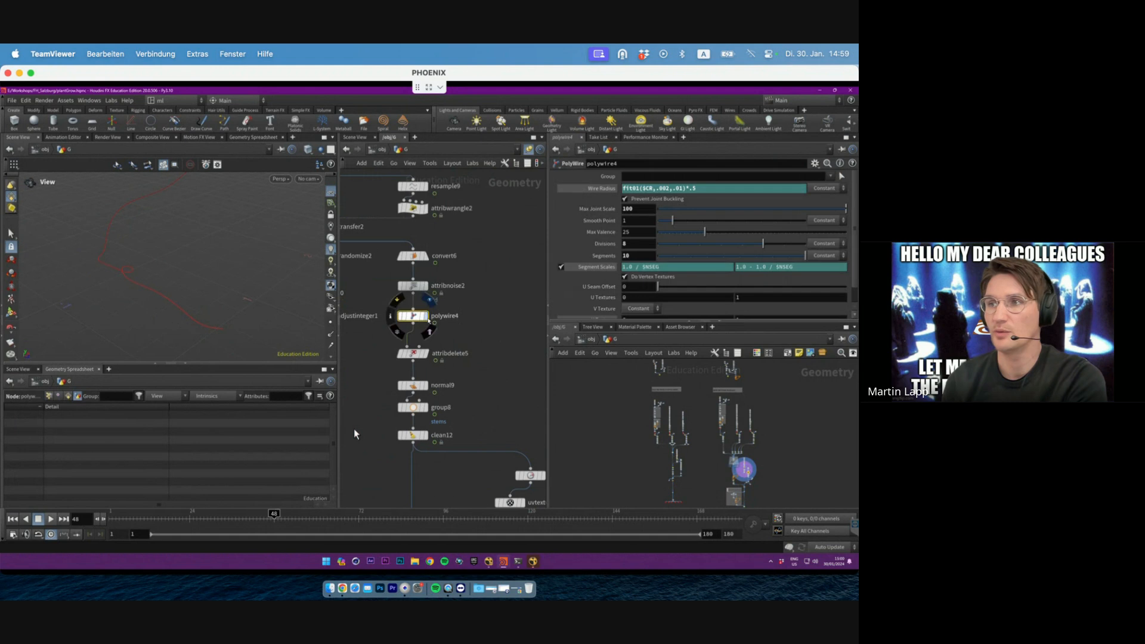
pyautogui.click(425, 317)
pyautogui.moveTo(465, 347); pyautogui.dragTo(457, 287, button='middle')
pyautogui.click(403, 326)
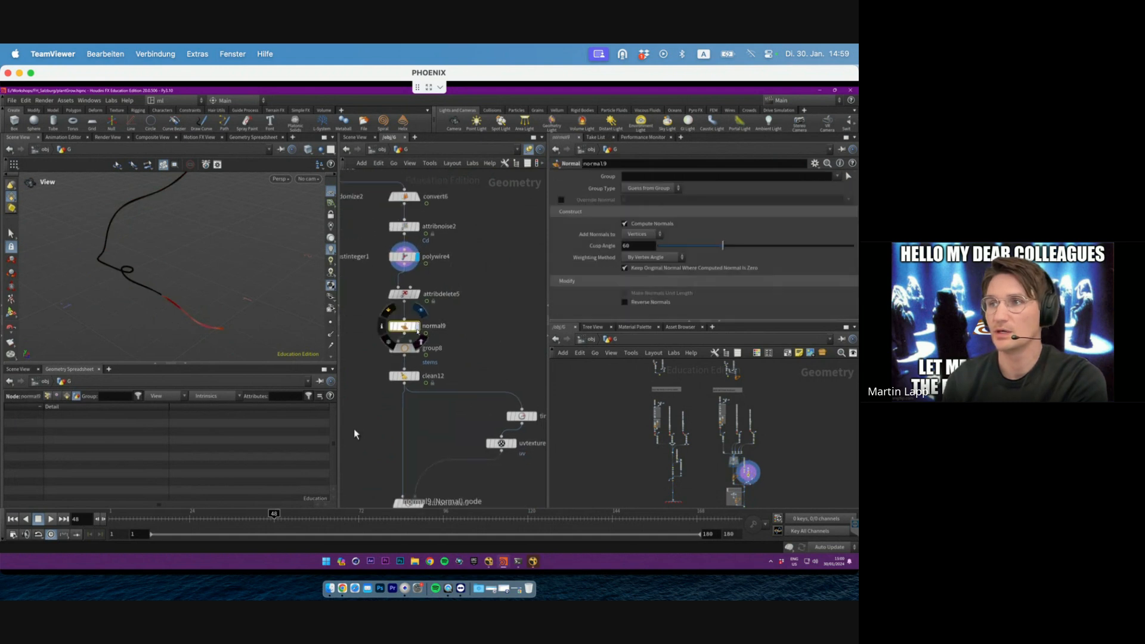
pyautogui.click(417, 326)
pyautogui.click(404, 347)
pyautogui.click(417, 348)
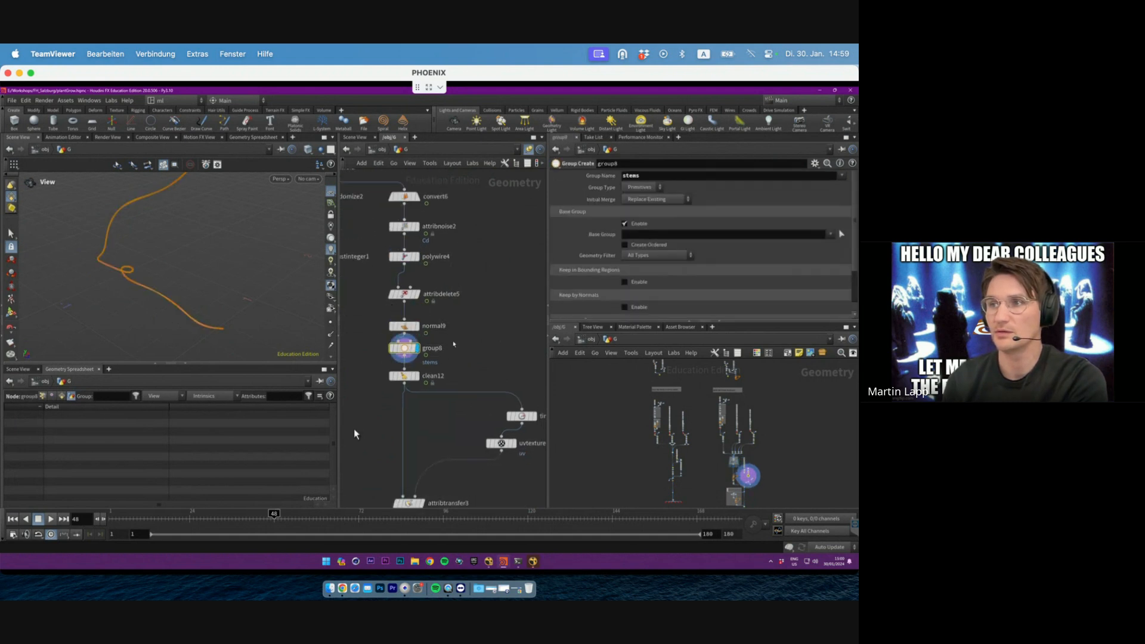
# Step: Display merge9 below timeshift12 to view the leaves combined with the stem at frame 48
pyautogui.moveTo(77, 268); pyautogui.dragTo(186, 294)
pyautogui.scroll(-5, 493, 352)
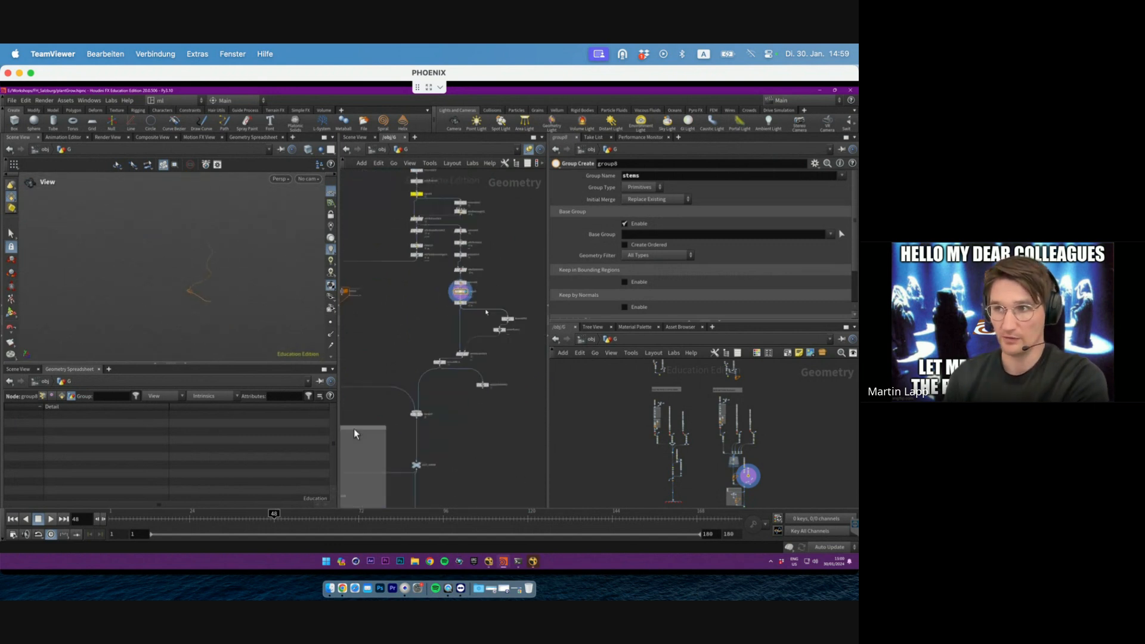
pyautogui.scroll(4, 436, 412)
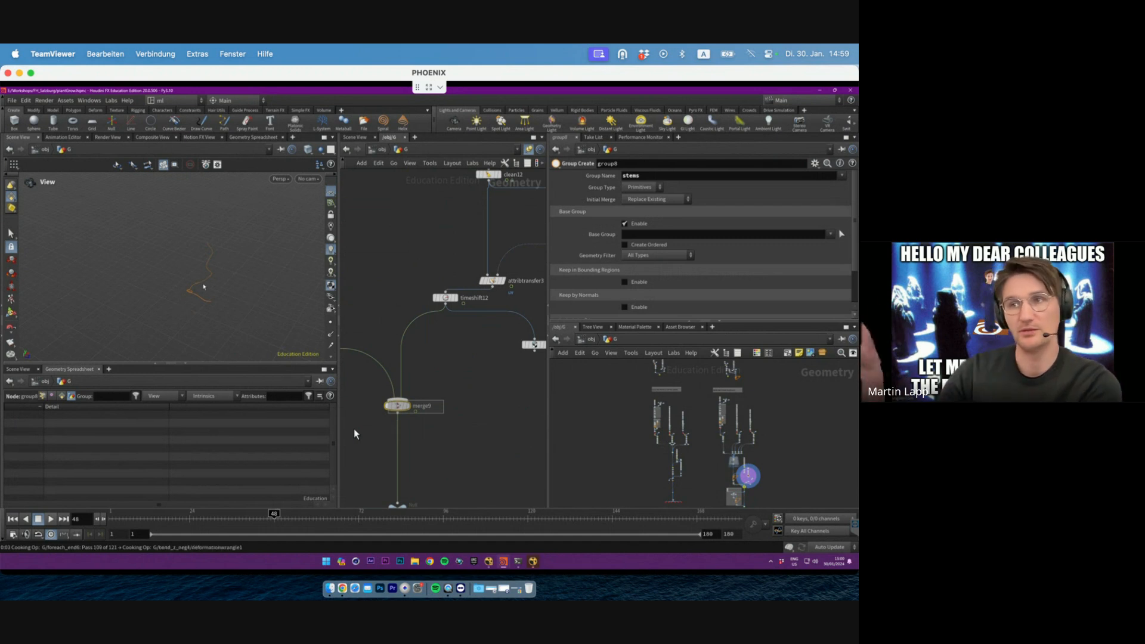
pyautogui.scroll(3, 250, 271)
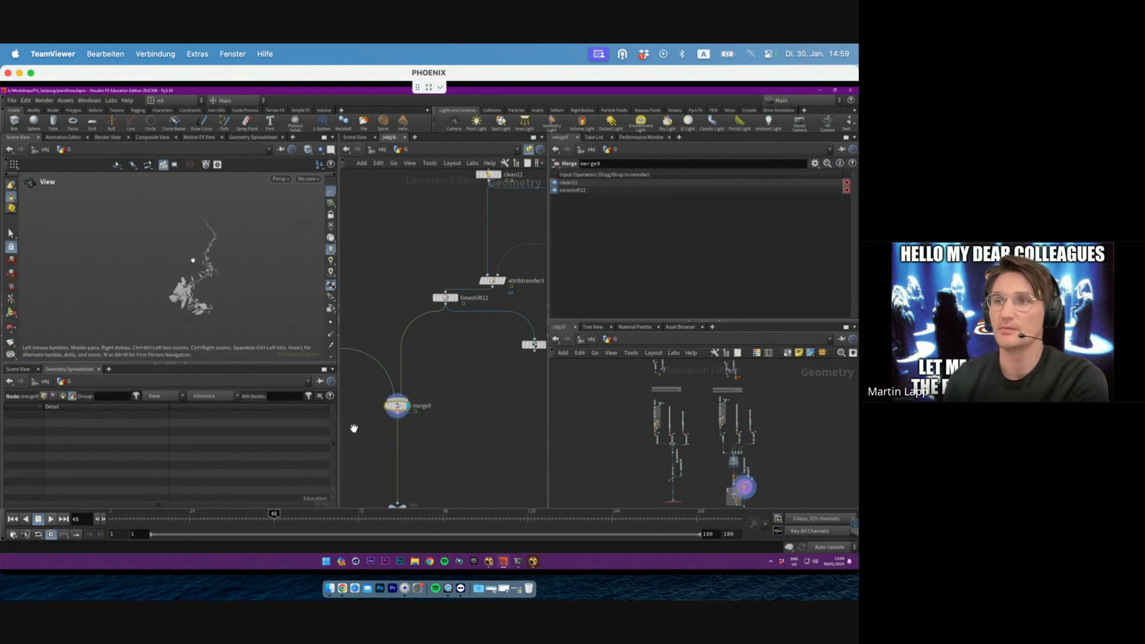
# Step: Display group8 in the stem branch again and highlight its group name, stems
pyautogui.moveTo(521, 227); pyautogui.dragTo(483, 315, button='middle')
pyautogui.click(460, 240)
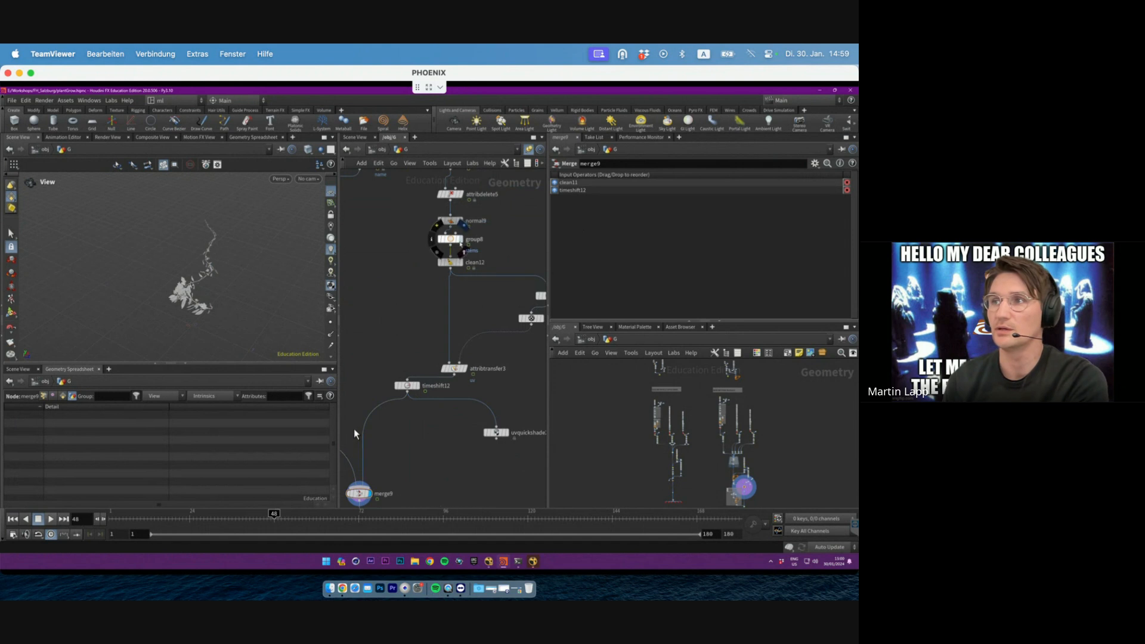
pyautogui.click(476, 240)
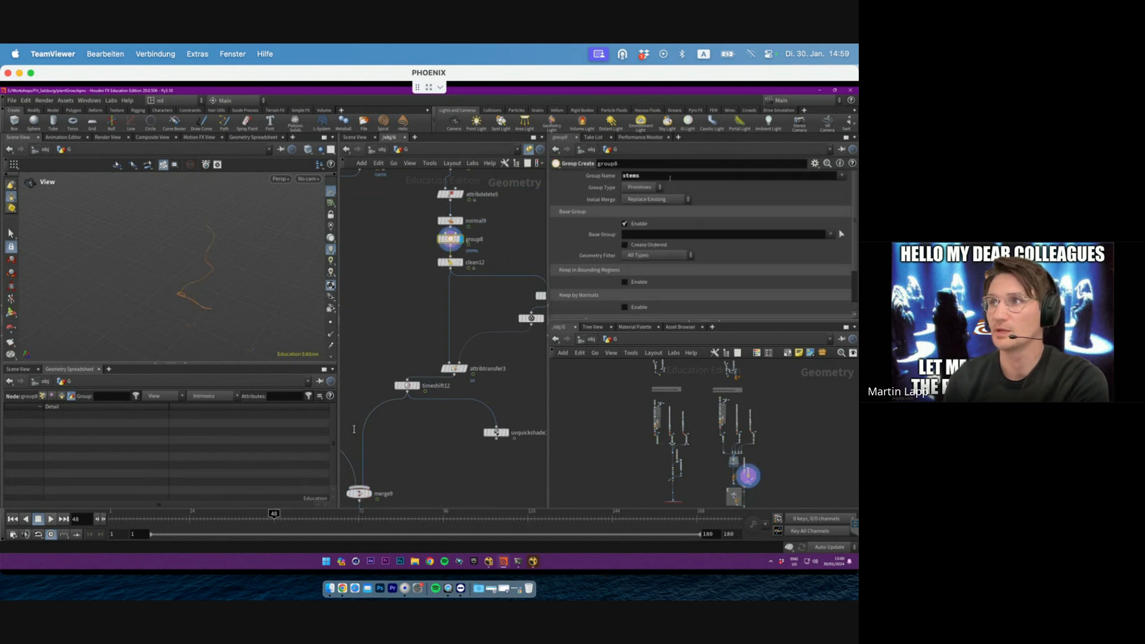
pyautogui.moveTo(670, 179); pyautogui.dragTo(619, 177)
# Step: Select attribtransfer3 to examine its vertex attribute transfer, bringing the adjacent UV side branch into view
pyautogui.moveTo(501, 258); pyautogui.dragTo(450, 211, button='middle')
pyautogui.scroll(1, 443, 310)
pyautogui.moveTo(446, 305); pyautogui.dragTo(405, 326)
pyautogui.moveTo(441, 273); pyautogui.dragTo(410, 334, button='middle')
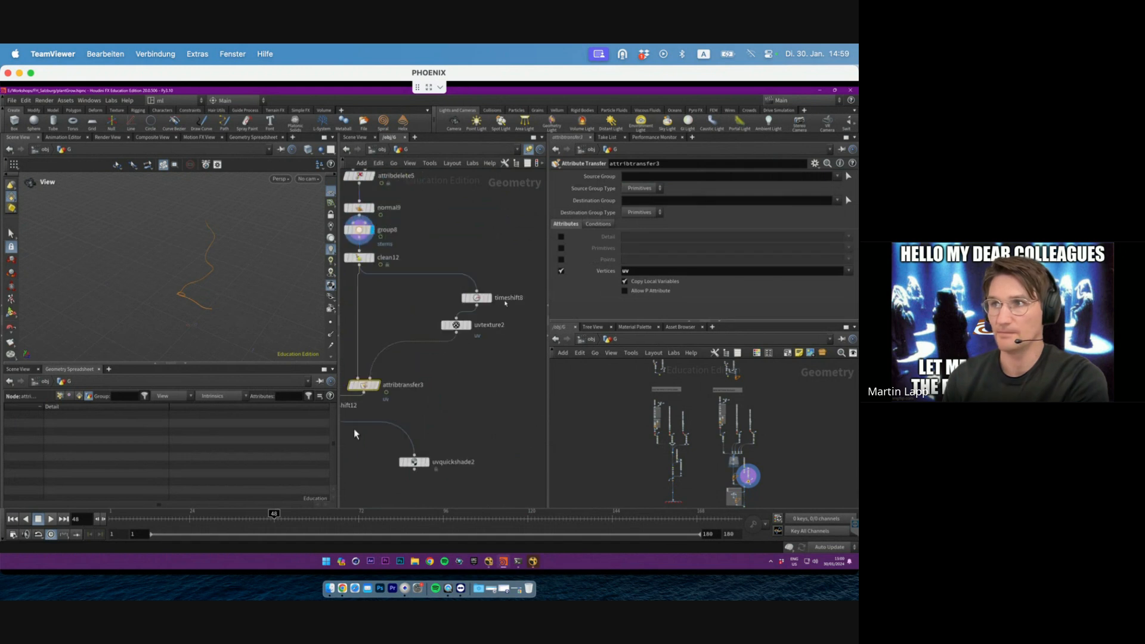
# Step: Display timeshift8 in the UV side branch and inspect the whole fully grown stem
pyautogui.click(477, 298)
pyautogui.click(492, 298)
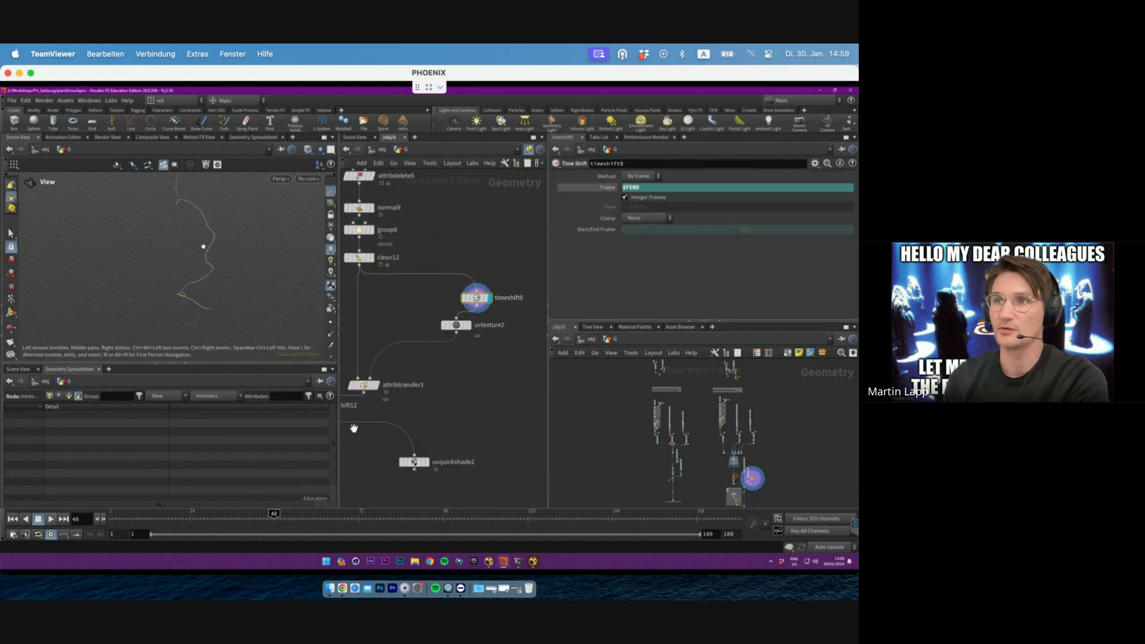
pyautogui.moveTo(177, 248); pyautogui.dragTo(206, 240)
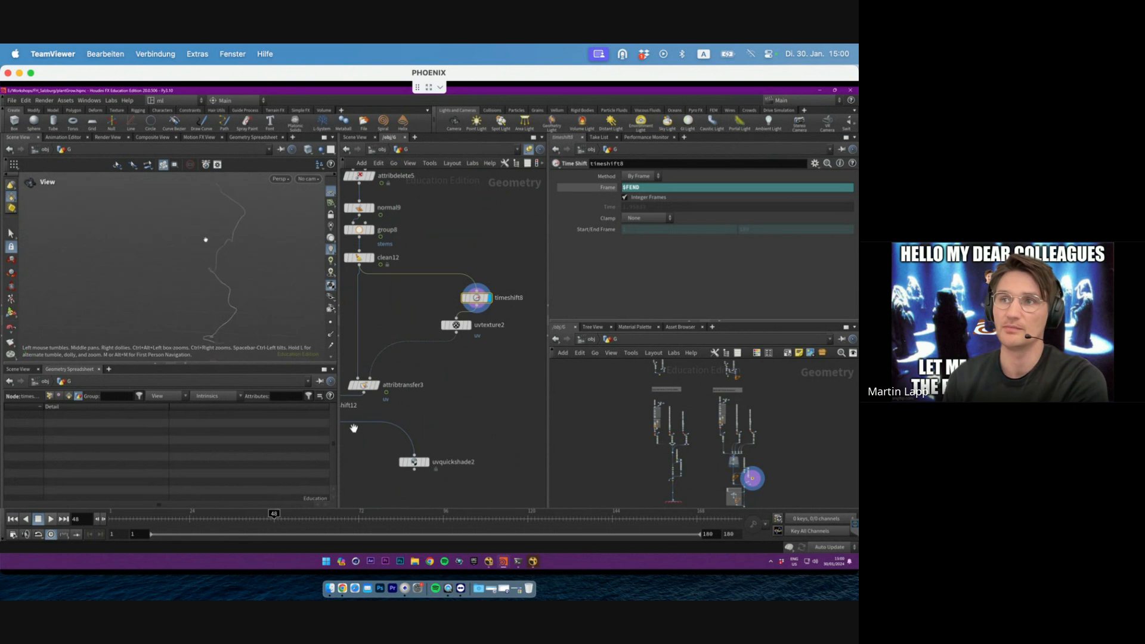
pyautogui.press('f')
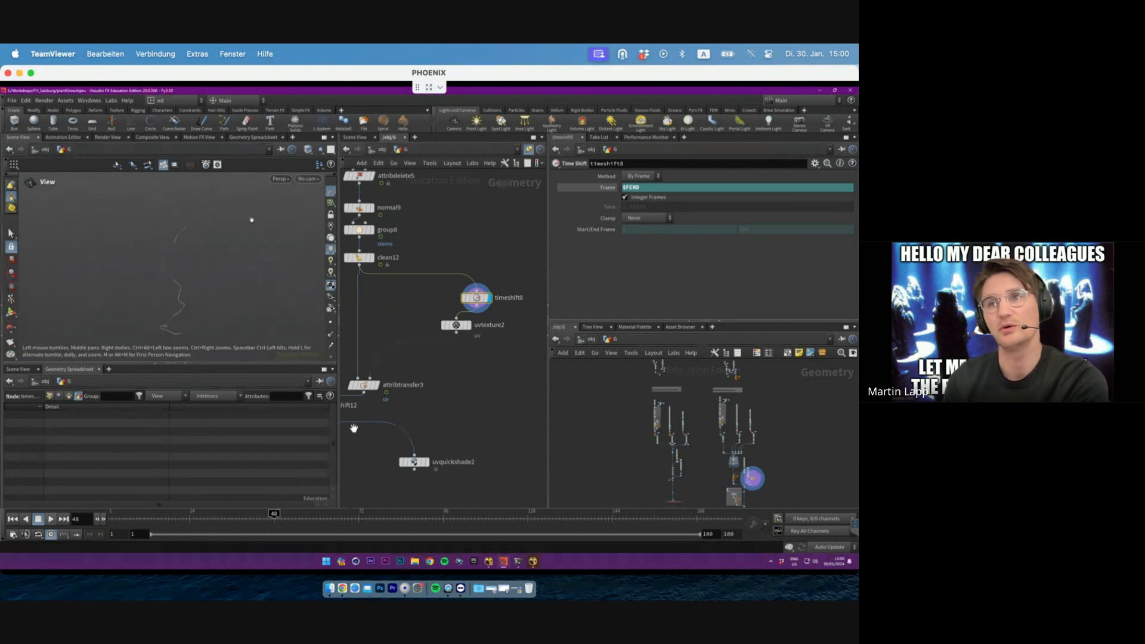
# Step: Display clean12 and scrub the timeline to frame 112 to compare its growth with the time-shifted stem
pyautogui.click(358, 257)
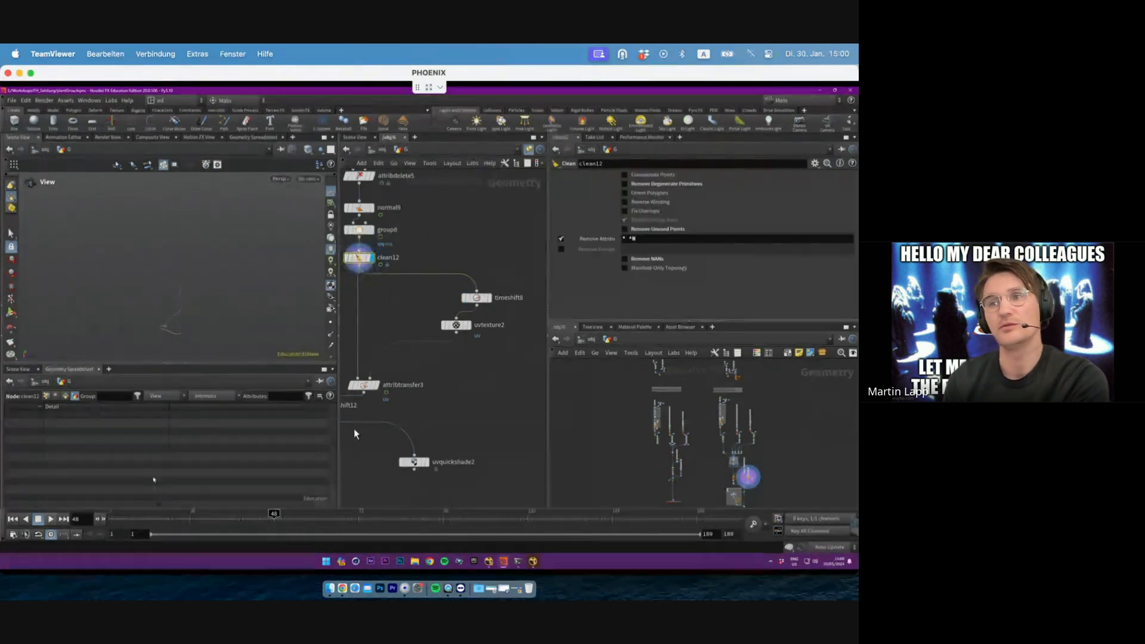
pyautogui.moveTo(218, 518); pyautogui.dragTo(137, 517)
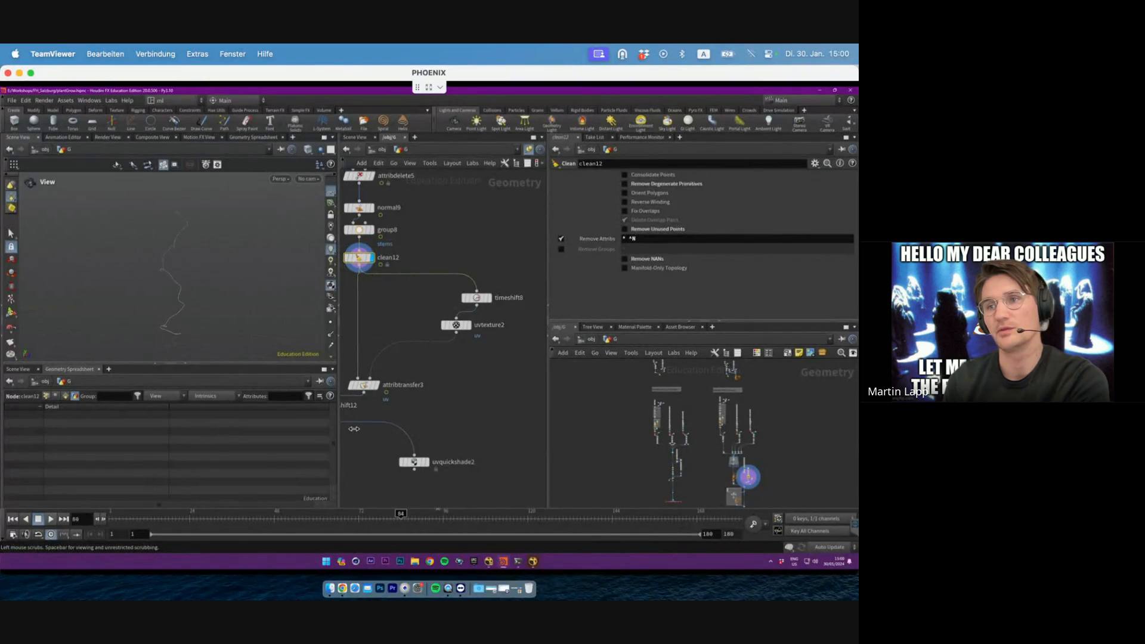
pyautogui.moveTo(519, 494); pyautogui.dragTo(502, 477)
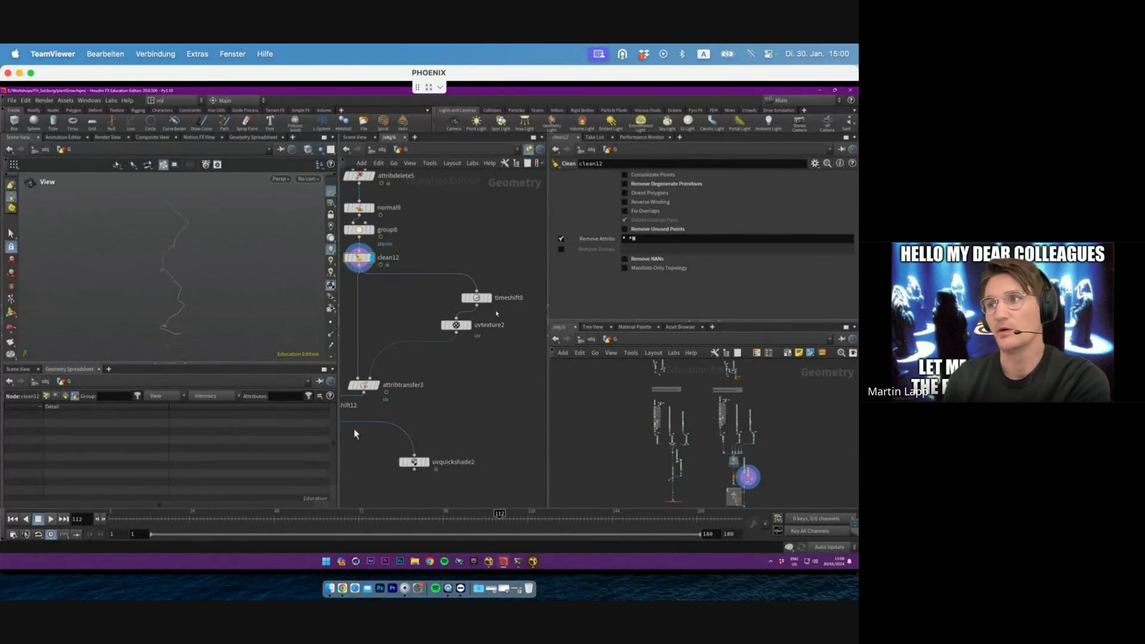
# Step: Align timeshift8 directly above uvtexture2, and display uvtexture2 to inspect its cylindrical UVs close up on the stem
pyautogui.moveTo(479, 298); pyautogui.dragTo(458, 289)
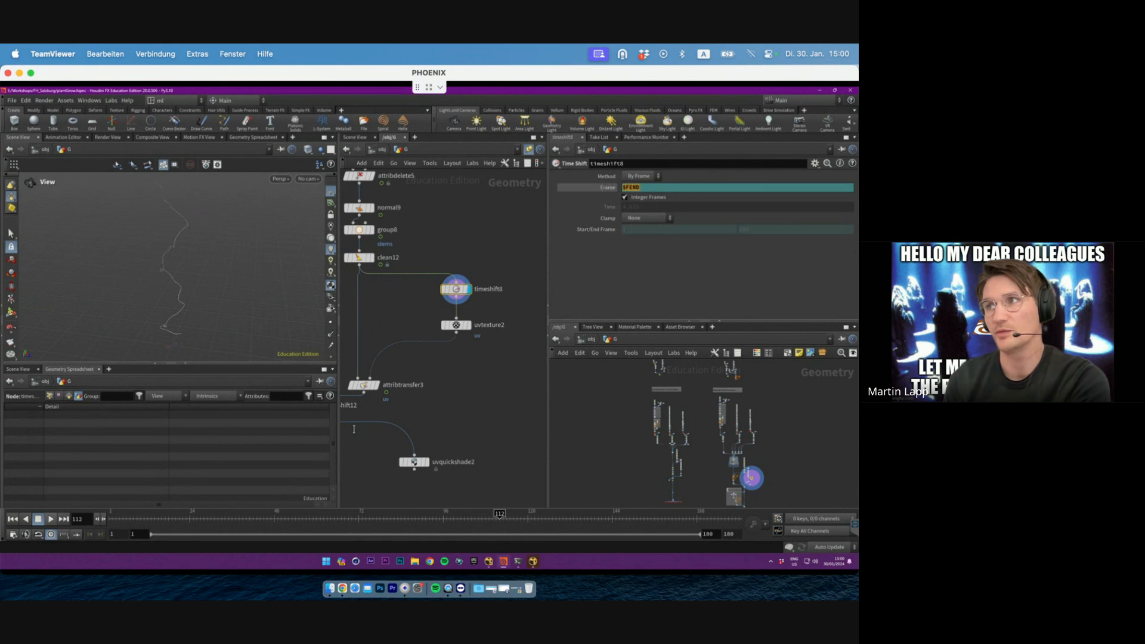
pyautogui.click(460, 325)
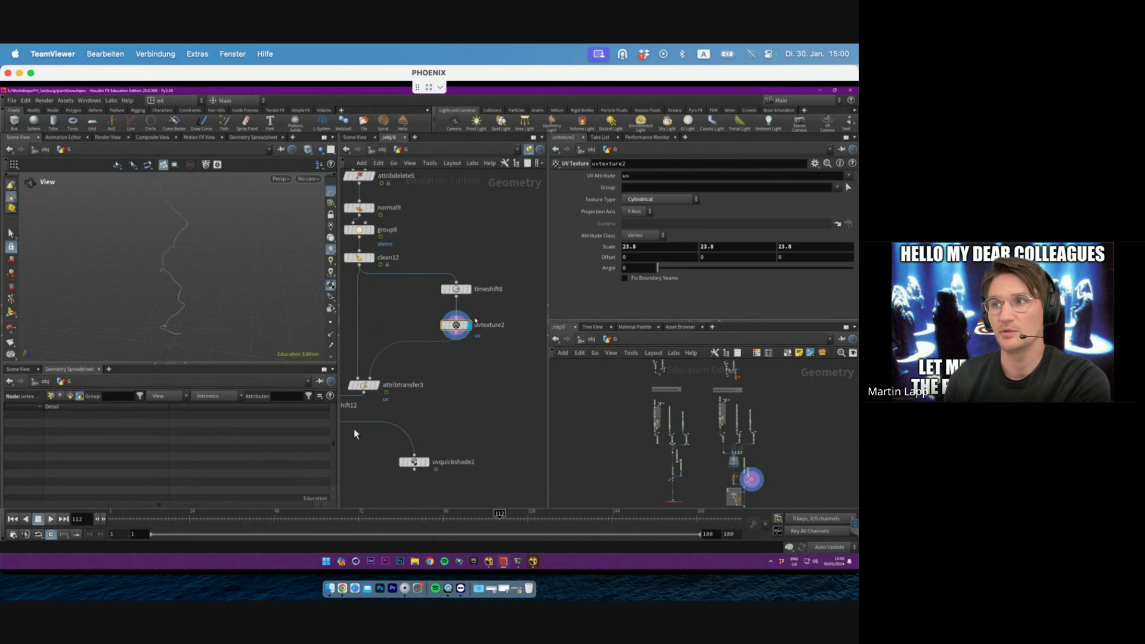
pyautogui.scroll(10, 149, 260)
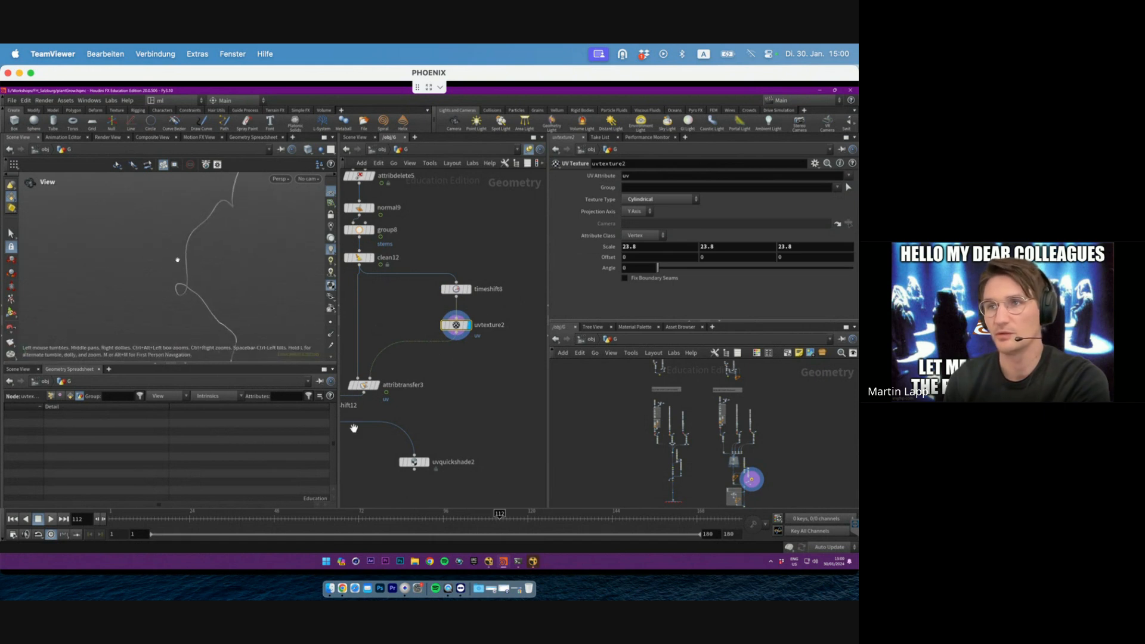
pyautogui.scroll(-5, 330, 264)
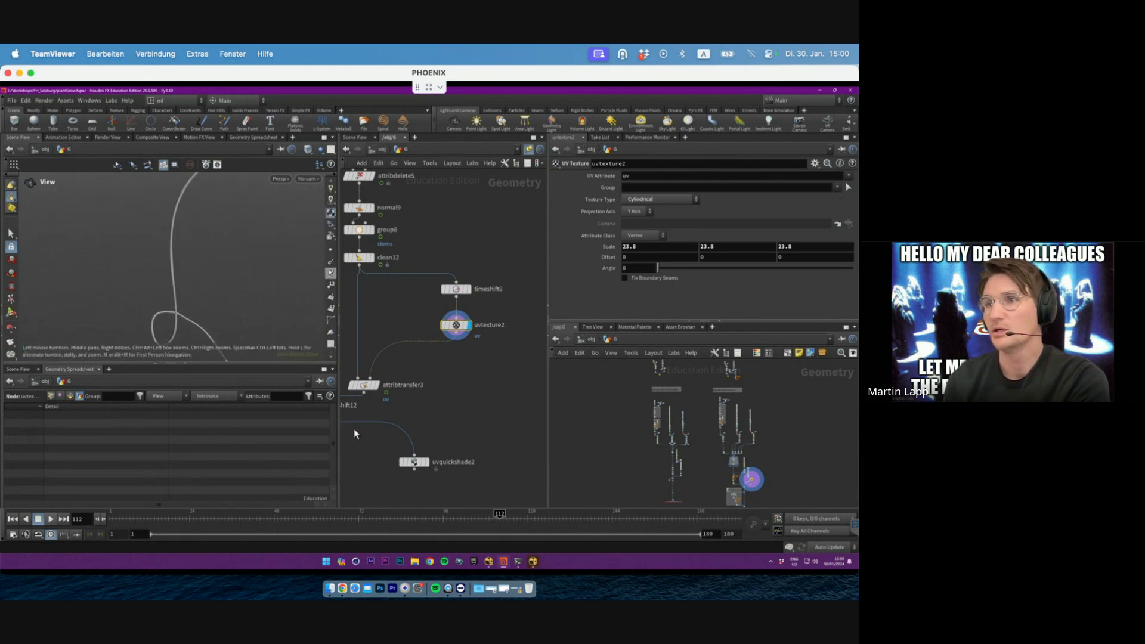
pyautogui.click(331, 296)
pyautogui.moveTo(139, 266); pyautogui.dragTo(184, 256)
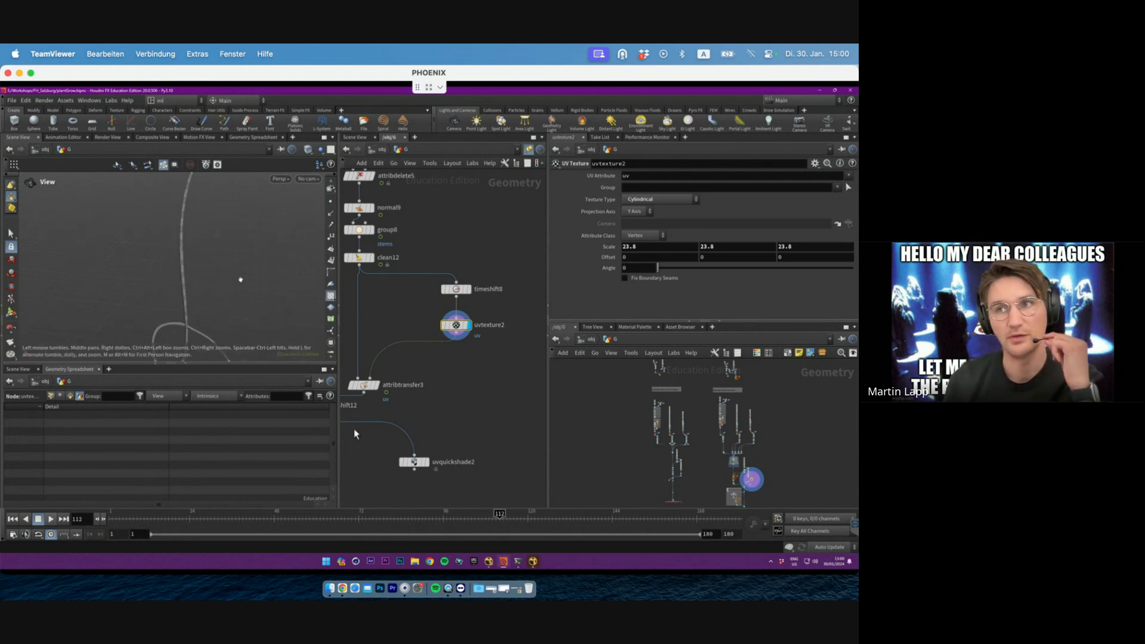
# Step: Display attribtransfer3 and scrub the timeline to frame 101 to check the transferred UVs along the growing stem
pyautogui.moveTo(408, 370); pyautogui.dragTo(467, 384, button='middle')
pyautogui.click(422, 399)
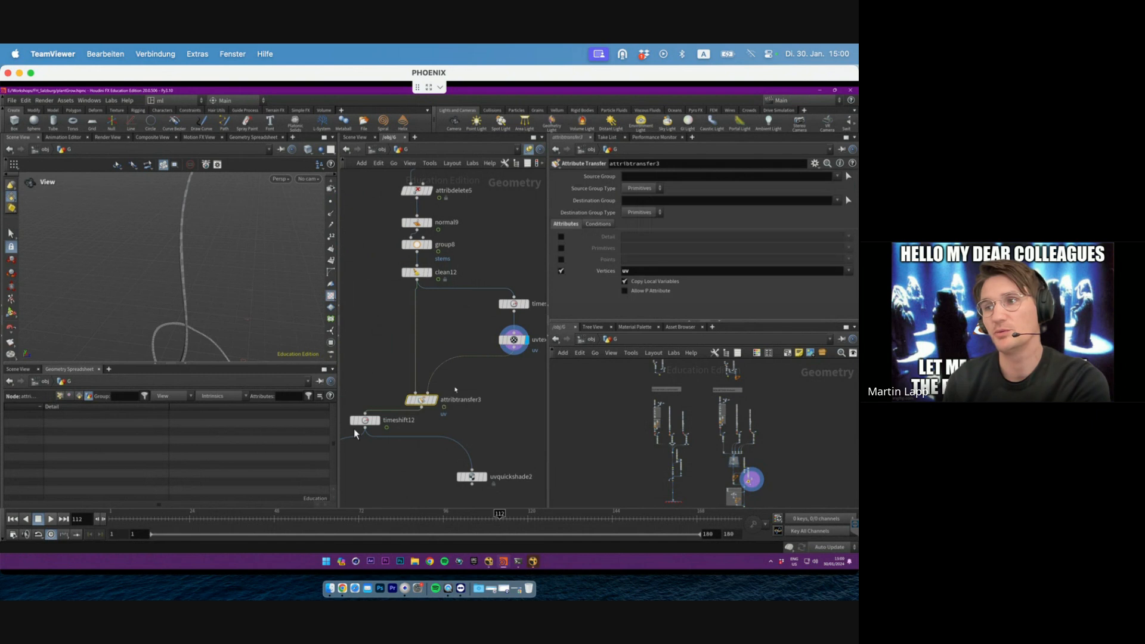
pyautogui.click(435, 399)
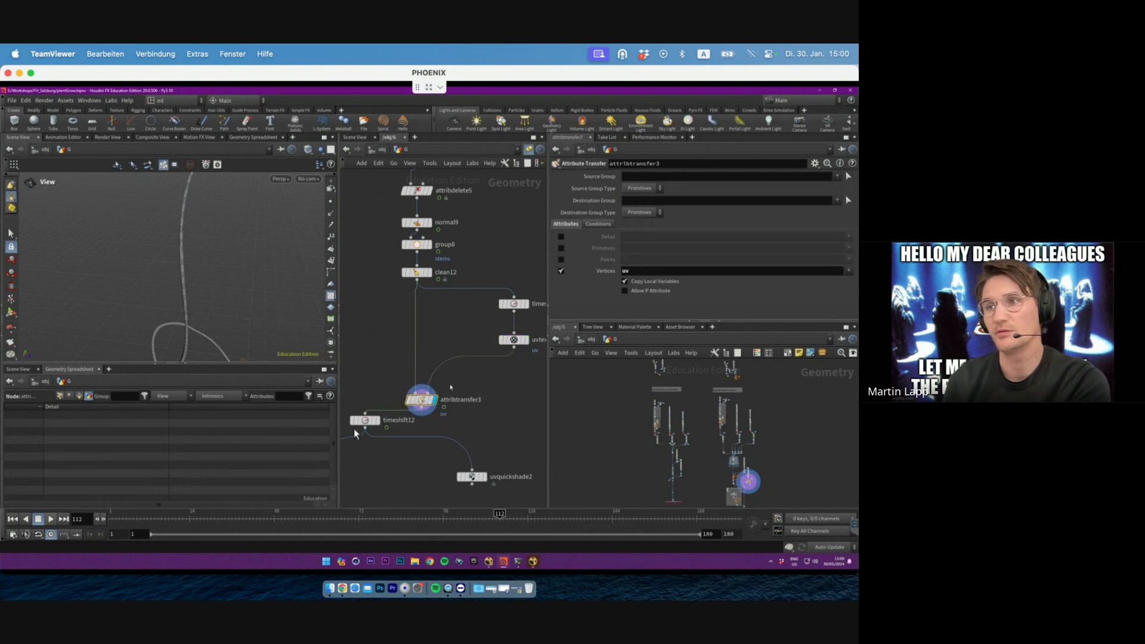
pyautogui.click(172, 514)
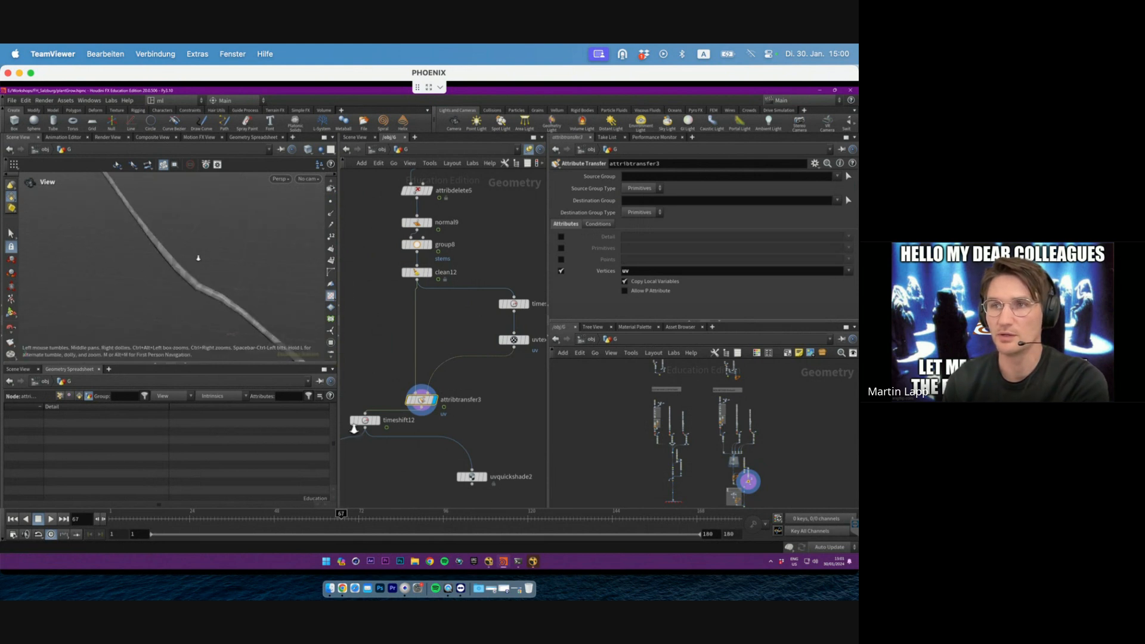
pyautogui.moveTo(197, 257); pyautogui.dragTo(223, 264, button='right')
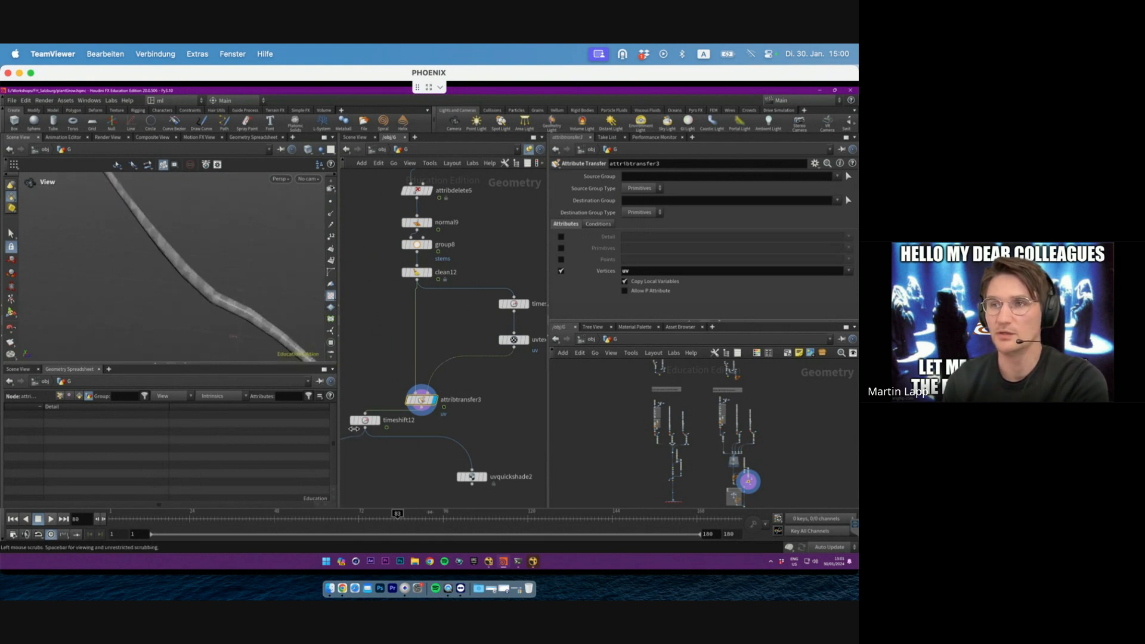
pyautogui.moveTo(168, 260); pyautogui.dragTo(149, 324)
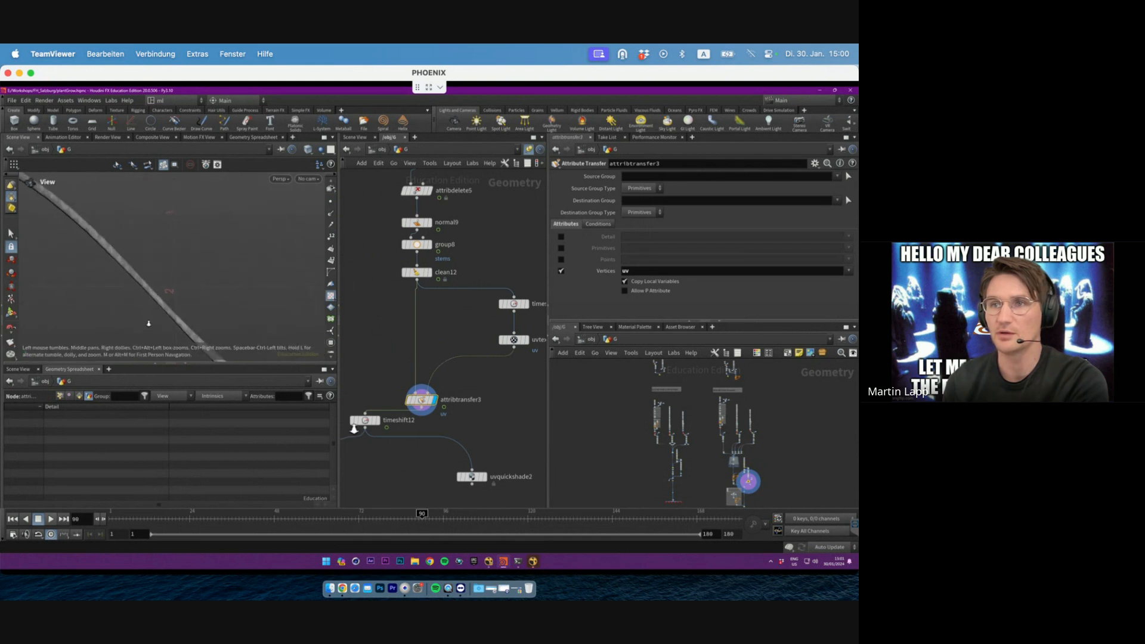
pyautogui.moveTo(110, 263); pyautogui.dragTo(203, 297, button='right')
pyautogui.moveTo(422, 517); pyautogui.dragTo(443, 517)
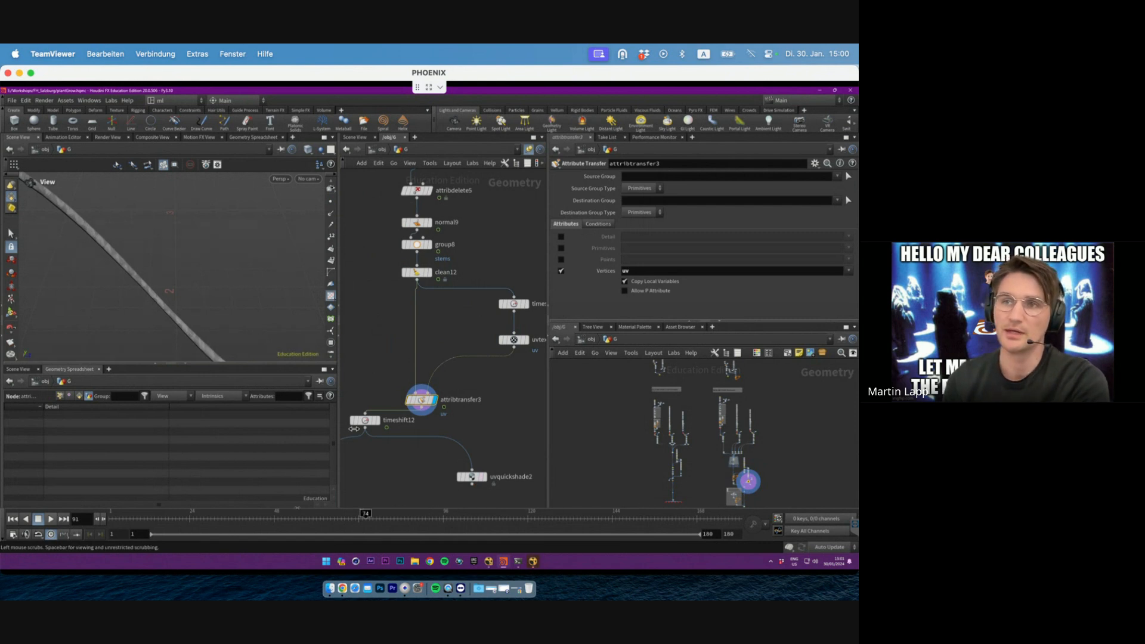
pyautogui.moveTo(297, 508); pyautogui.dragTo(106, 507)
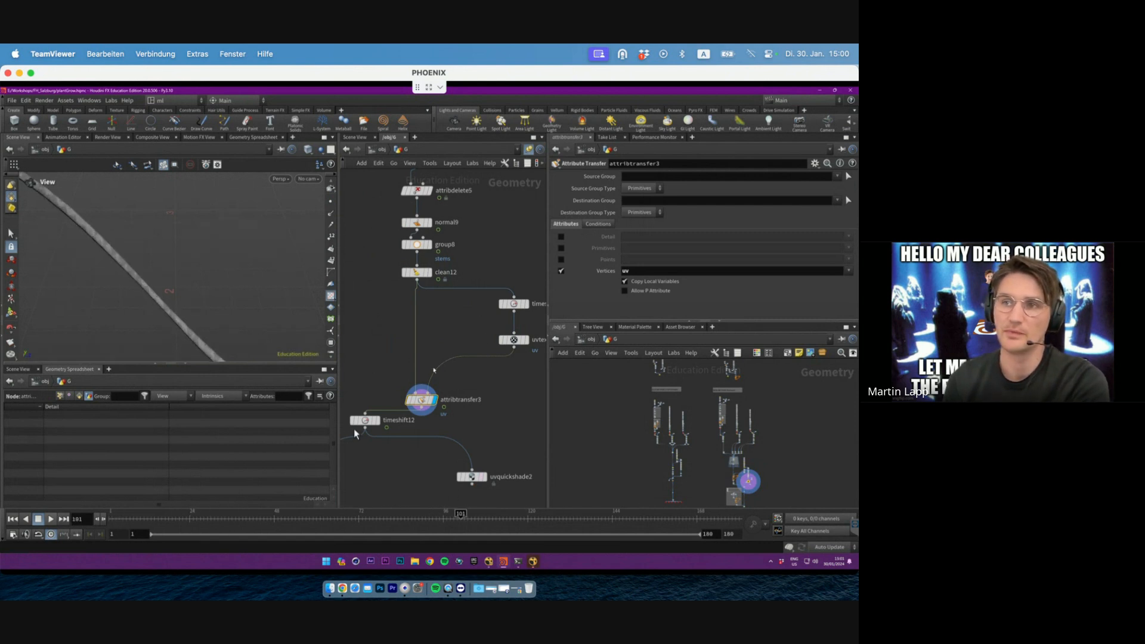
# Step: Paste a copy of uvtexture2, connect its input to clean12's output and display it
pyautogui.hotkey('ctrl', 'v')
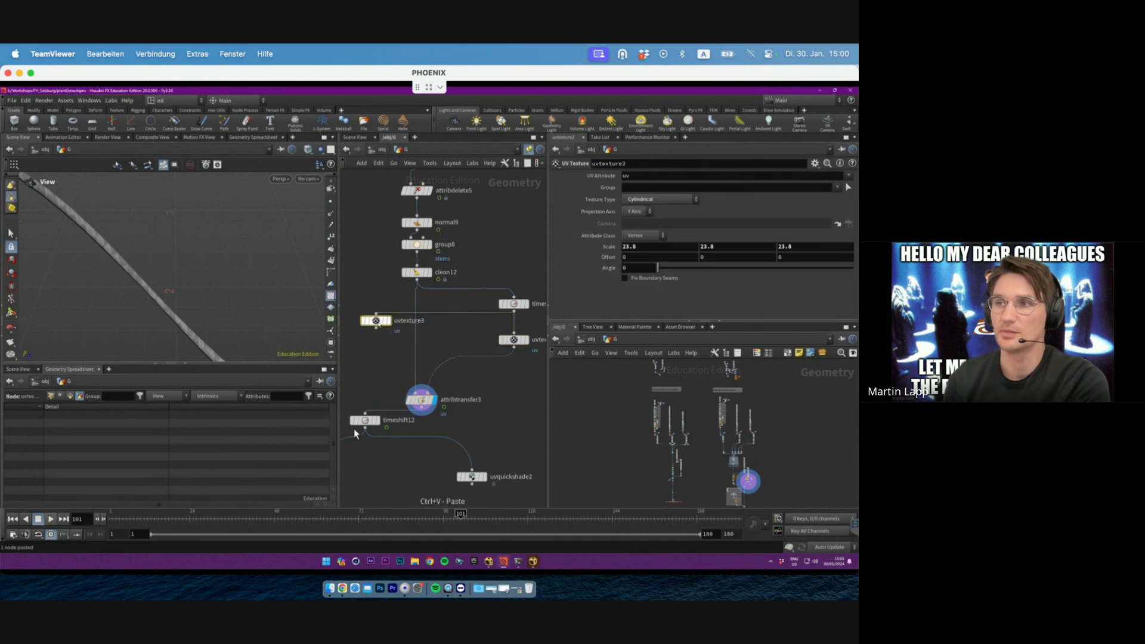
pyautogui.moveTo(417, 281); pyautogui.dragTo(376, 314)
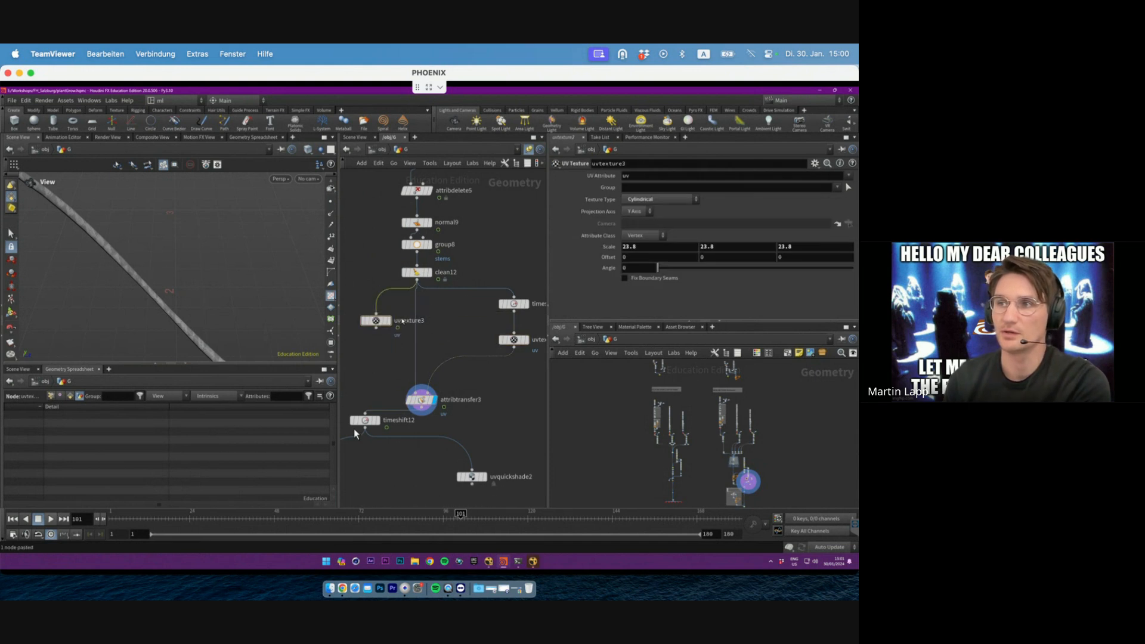
pyautogui.click(389, 320)
# Step: Scrub the timeline to frame 78 to examine how the directly applied UVs behave as the stem grows
pyautogui.moveTo(229, 519); pyautogui.dragTo(386, 515)
pyautogui.moveTo(107, 262); pyautogui.dragTo(161, 299, button='right')
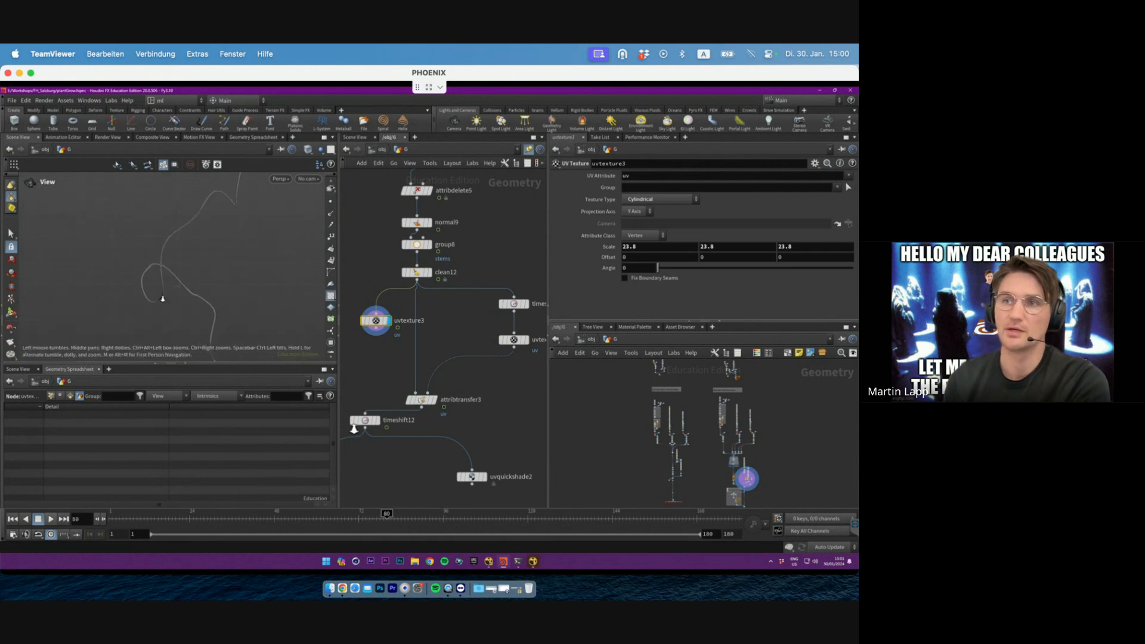
pyautogui.moveTo(161, 299)
pyautogui.mouseDown()
pyautogui.moveTo(163, 316)
pyautogui.moveTo(156, 296)
pyautogui.mouseUp()
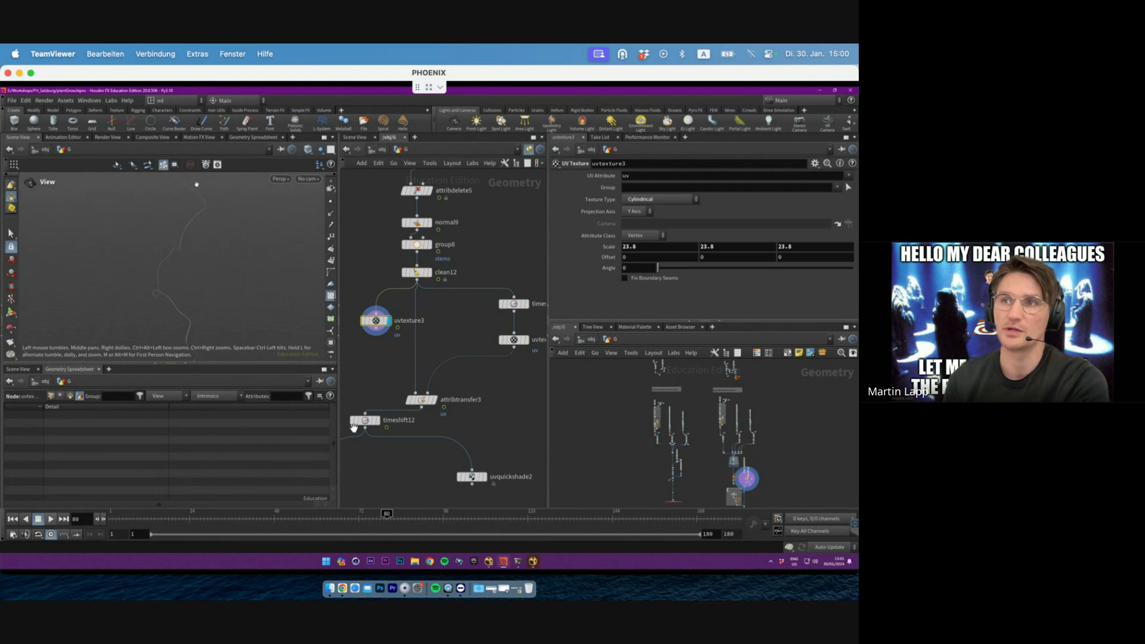
pyautogui.moveTo(387, 516); pyautogui.dragTo(439, 516)
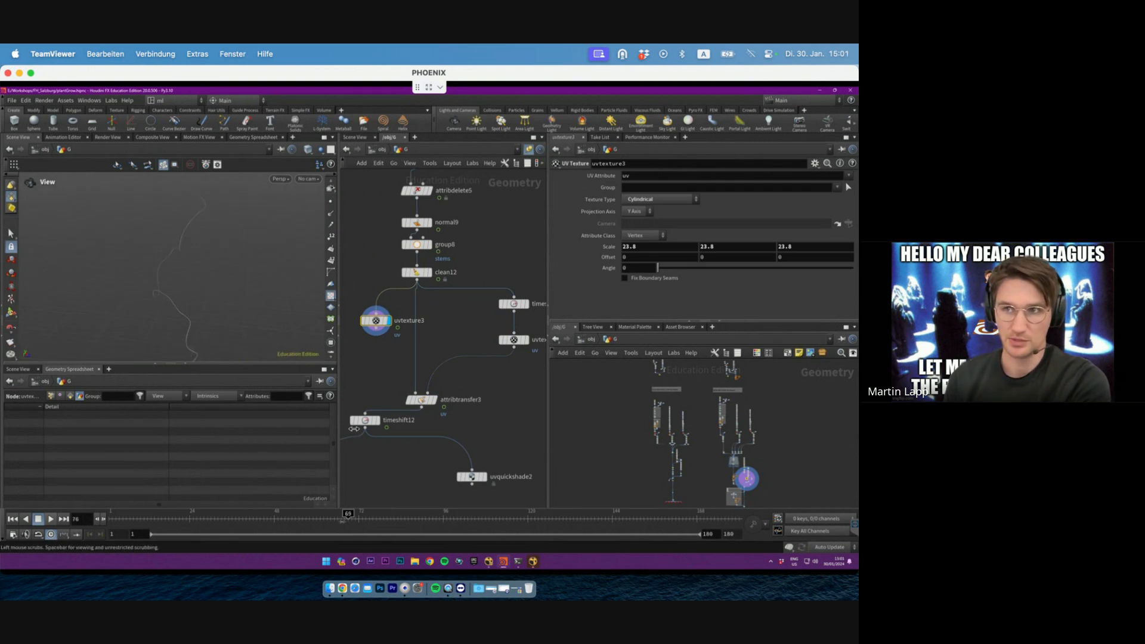
pyautogui.moveTo(357, 521); pyautogui.dragTo(380, 518)
# Step: Delete the copied UV Texture node connected below clean12
pyautogui.moveTo(369, 319); pyautogui.dragTo(373, 324)
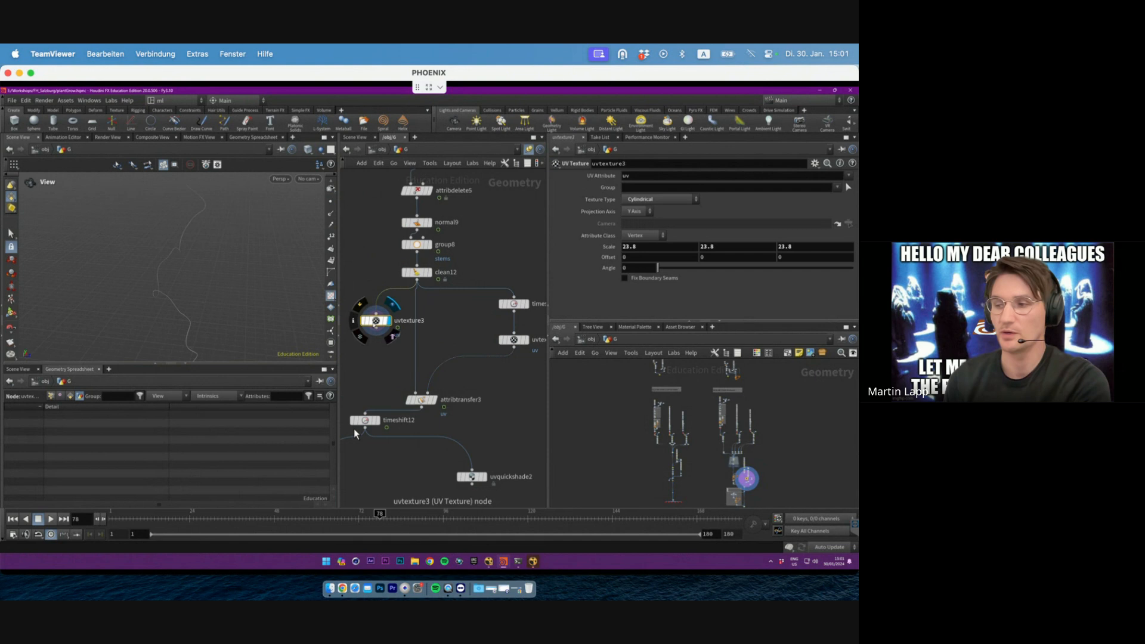
pyautogui.press('Delete')
# Step: Display merge9 and move the timeline to frame 40 to check the merged leaves and stems
pyautogui.moveTo(465, 345); pyautogui.dragTo(539, 284, button='middle')
pyautogui.scroll(-4, 540, 283)
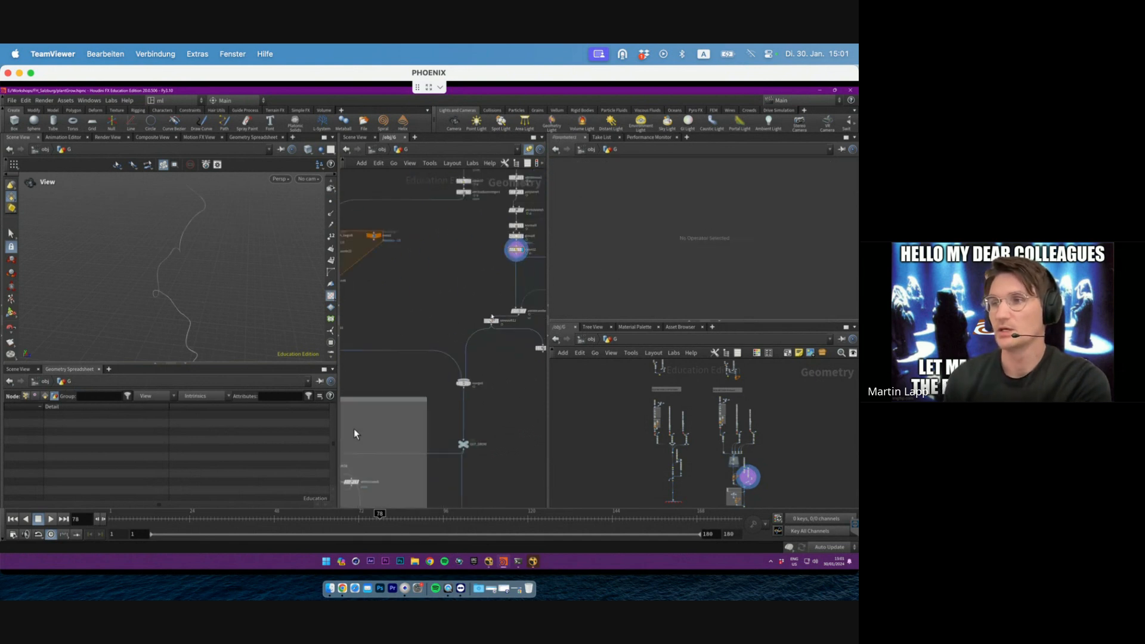
pyautogui.scroll(4, 498, 356)
pyautogui.moveTo(492, 364); pyautogui.dragTo(443, 415)
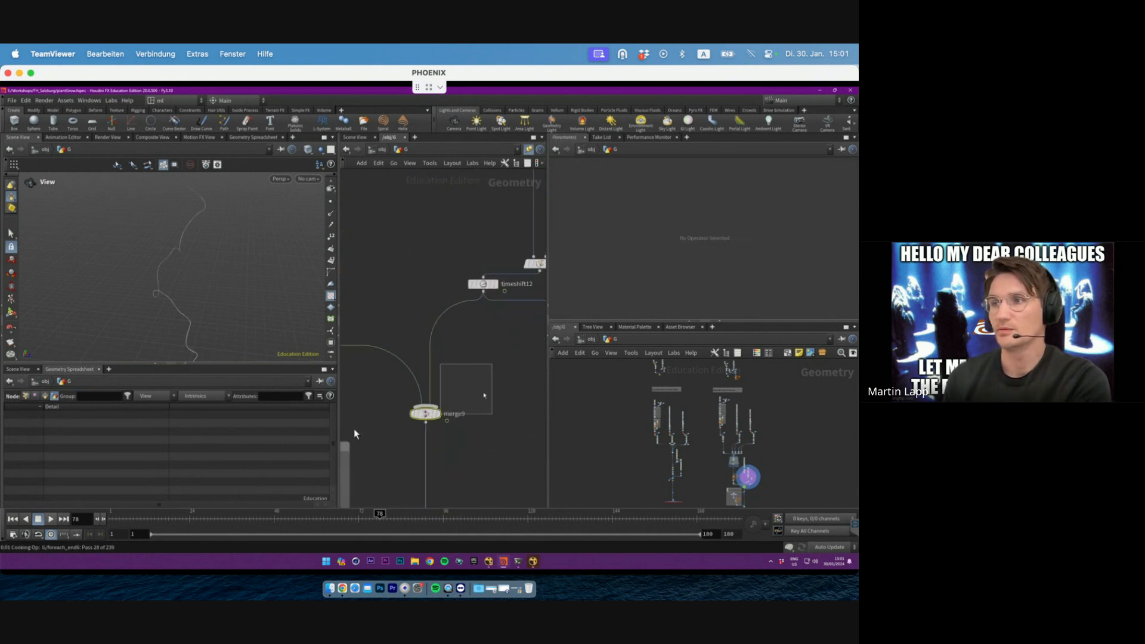
pyautogui.press('Escape')
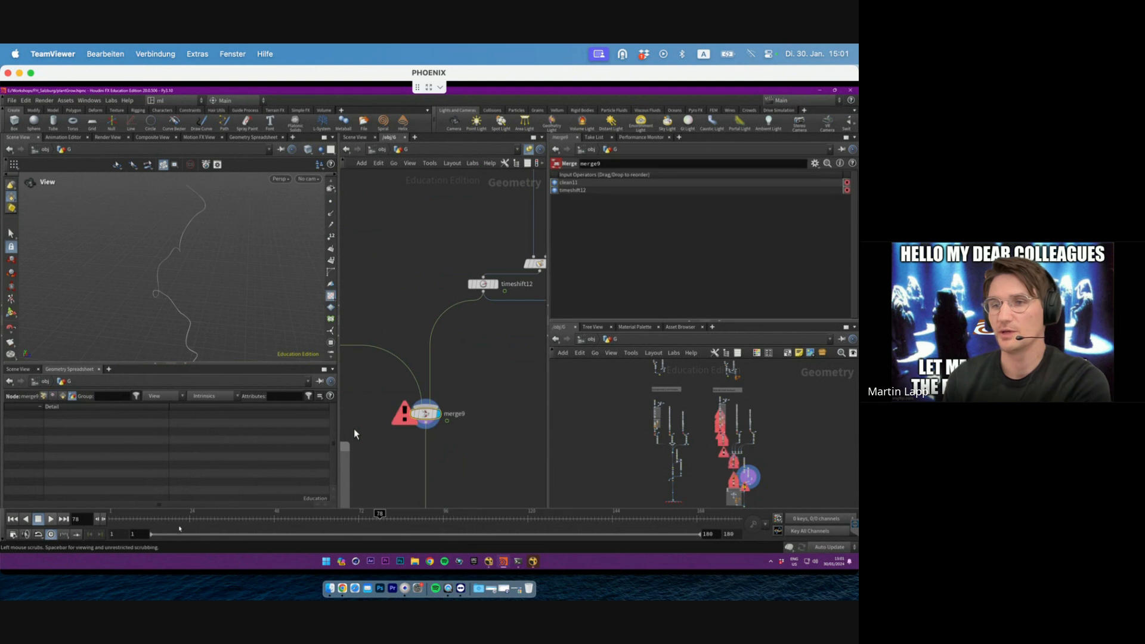
pyautogui.click(176, 515)
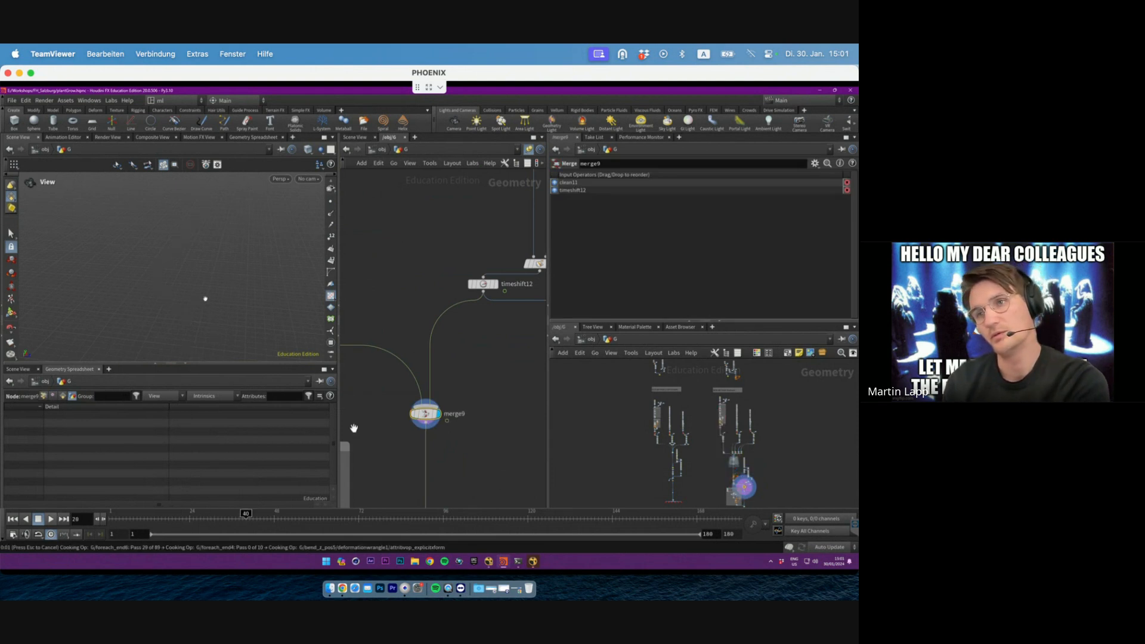
pyautogui.press('f')
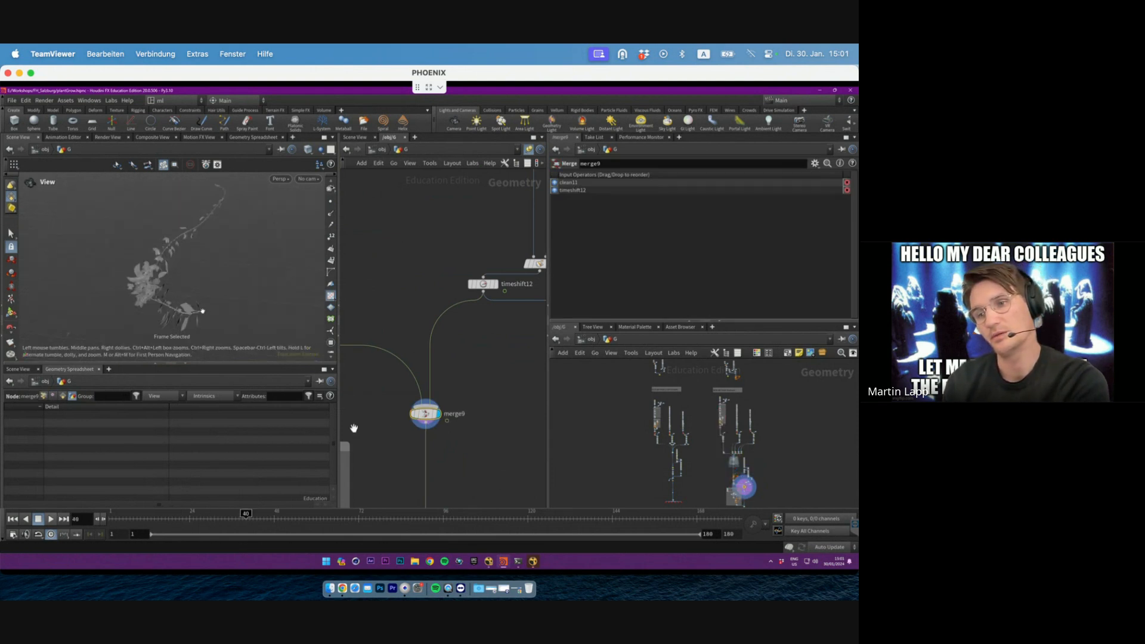
pyautogui.press('h')
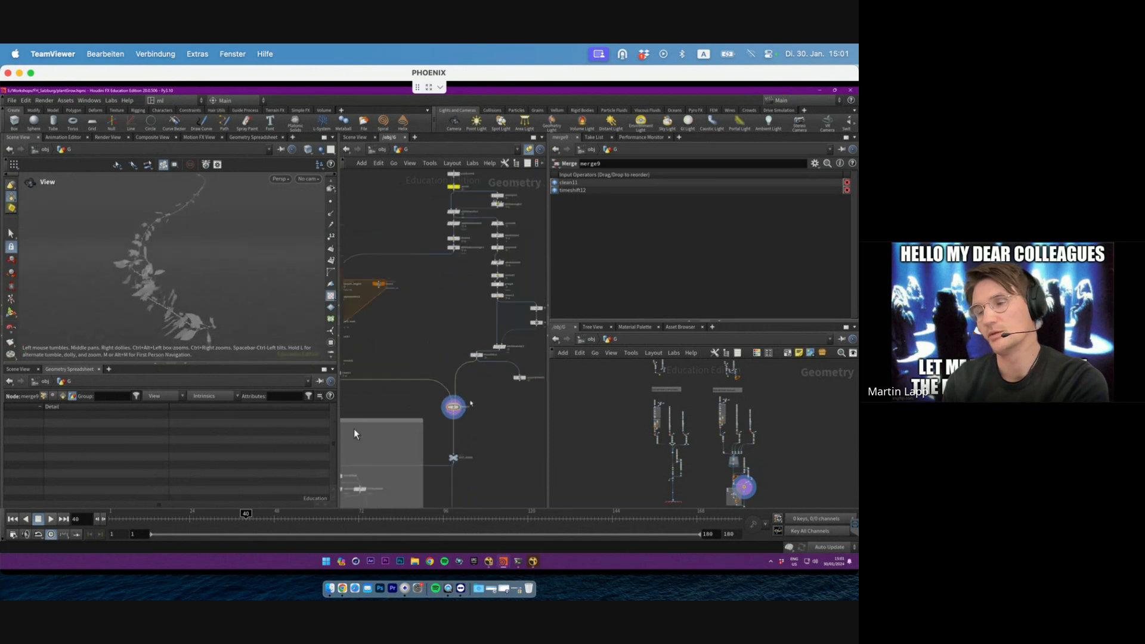
# Step: Examine the node network around merge9, from the upstream branches down to the OUT_GROW null
pyautogui.moveTo(482, 311); pyautogui.dragTo(522, 320, button='middle')
pyautogui.scroll(-7, 481, 361)
pyautogui.scroll(8, 485, 373)
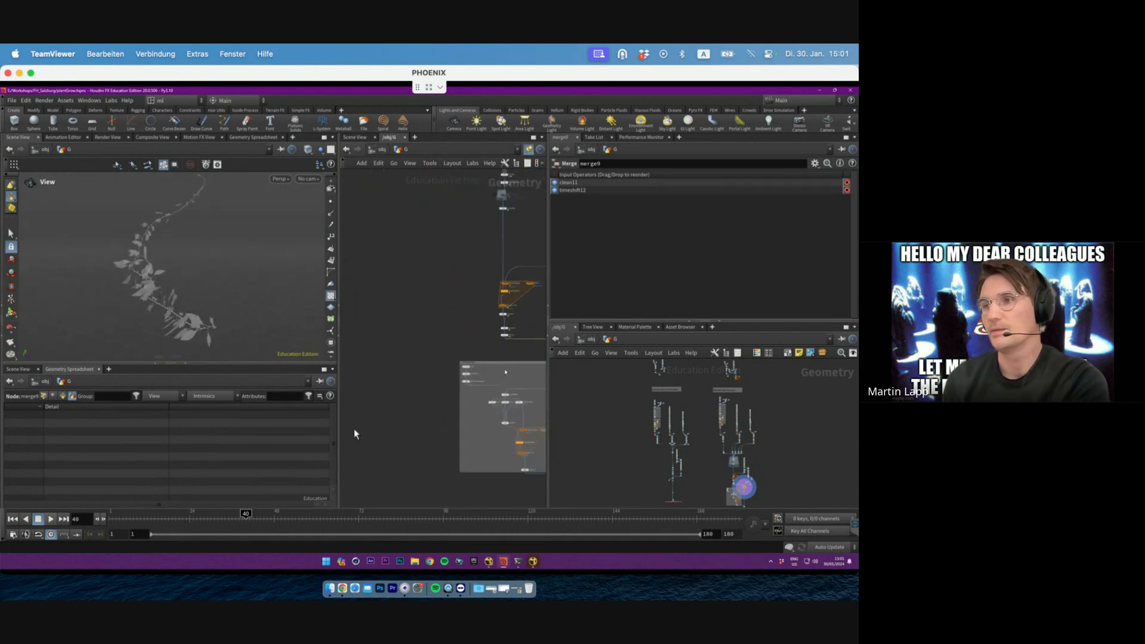
pyautogui.moveTo(487, 381); pyautogui.dragTo(440, 323, button='middle')
pyautogui.scroll(-6, 431, 352)
pyautogui.scroll(6, 374, 339)
pyautogui.scroll(-6, 440, 324)
pyautogui.scroll(5, 453, 313)
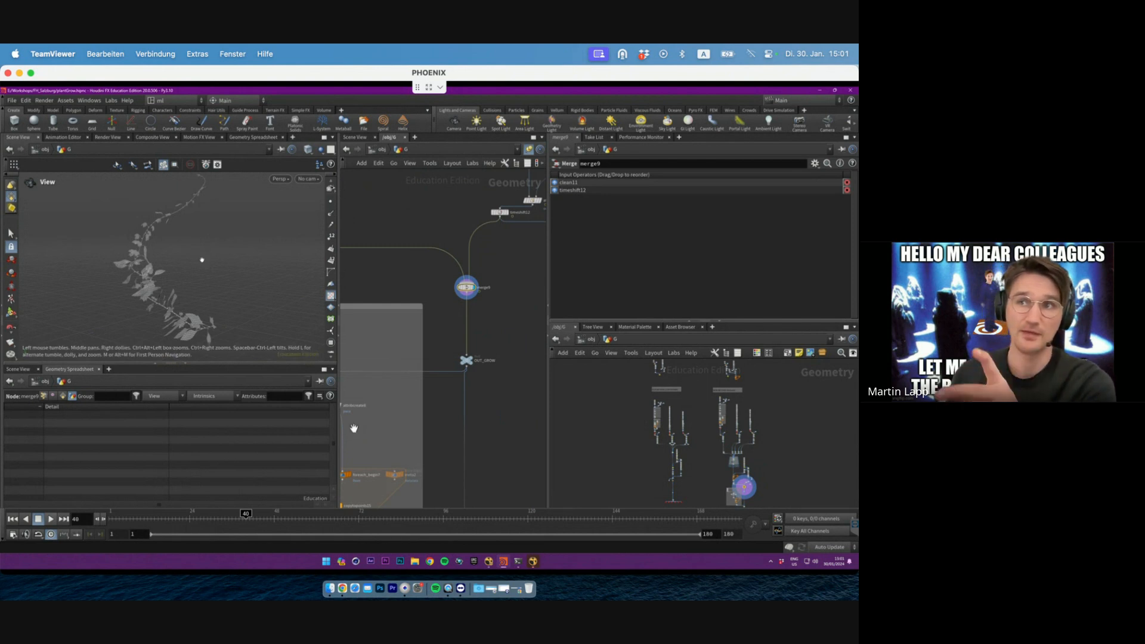
# Step: Display foreach_end7 in the network box beside OUT_GROW and inspect the resulting plant geometry
pyautogui.moveTo(456, 364); pyautogui.dragTo(509, 342, button='middle')
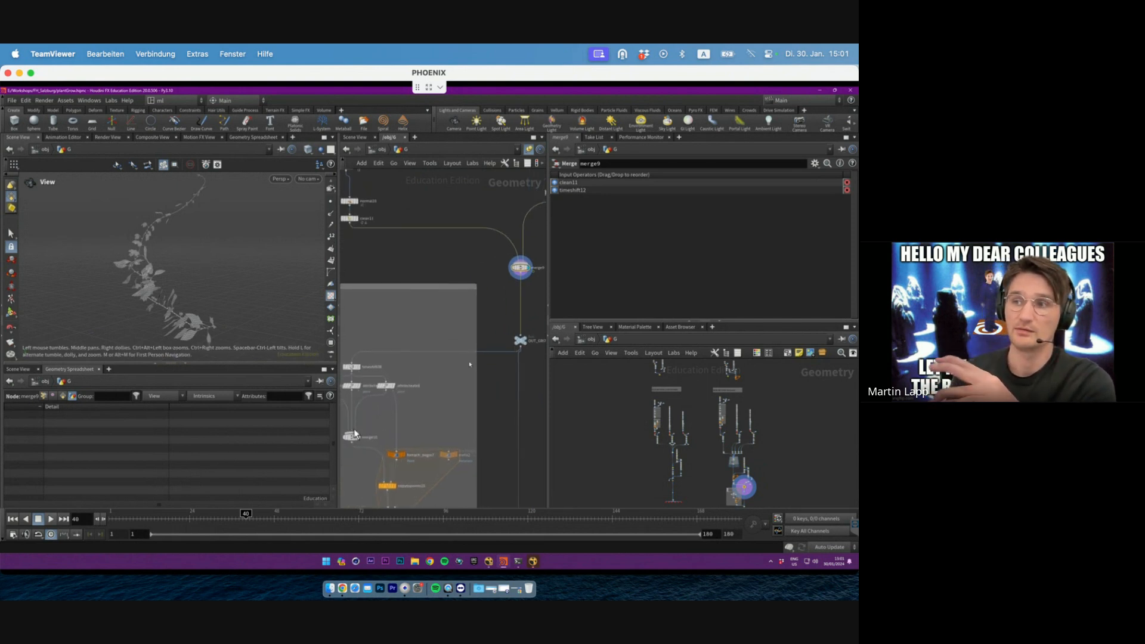
pyautogui.moveTo(458, 371); pyautogui.dragTo(510, 330, button='middle')
pyautogui.moveTo(480, 493); pyautogui.dragTo(448, 393, button='middle')
pyautogui.scroll(-2, 449, 393)
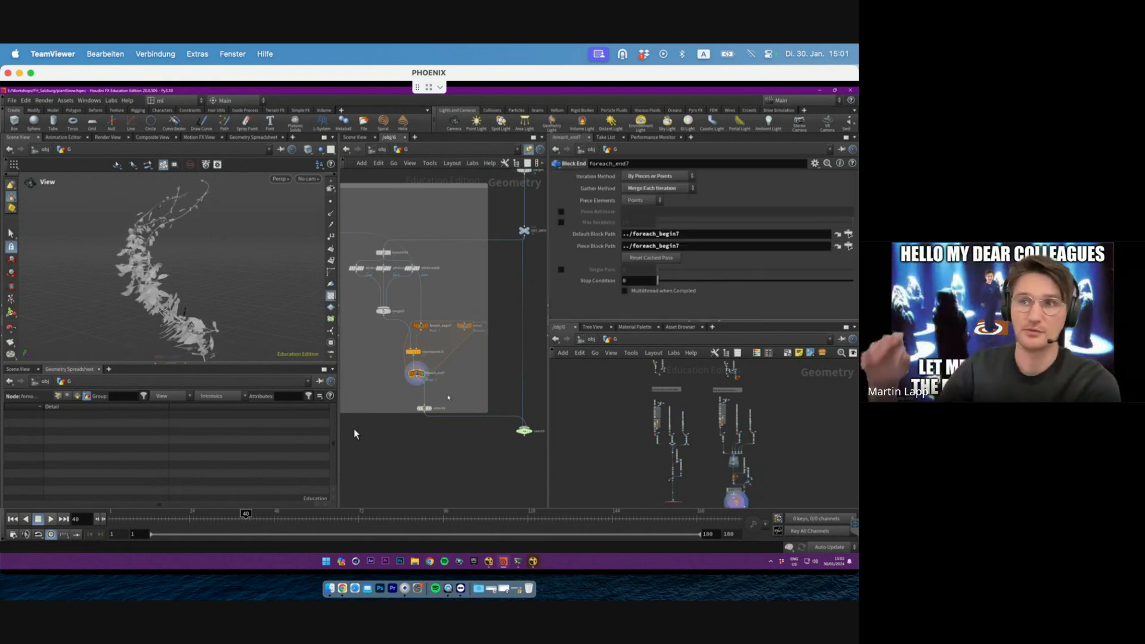
pyautogui.moveTo(296, 288); pyautogui.dragTo(198, 346)
pyautogui.moveTo(162, 202); pyautogui.dragTo(91, 224)
# Step: Display the final OUT null above the red output nodes and inspect the finished plant
pyautogui.scroll(-10, 468, 341)
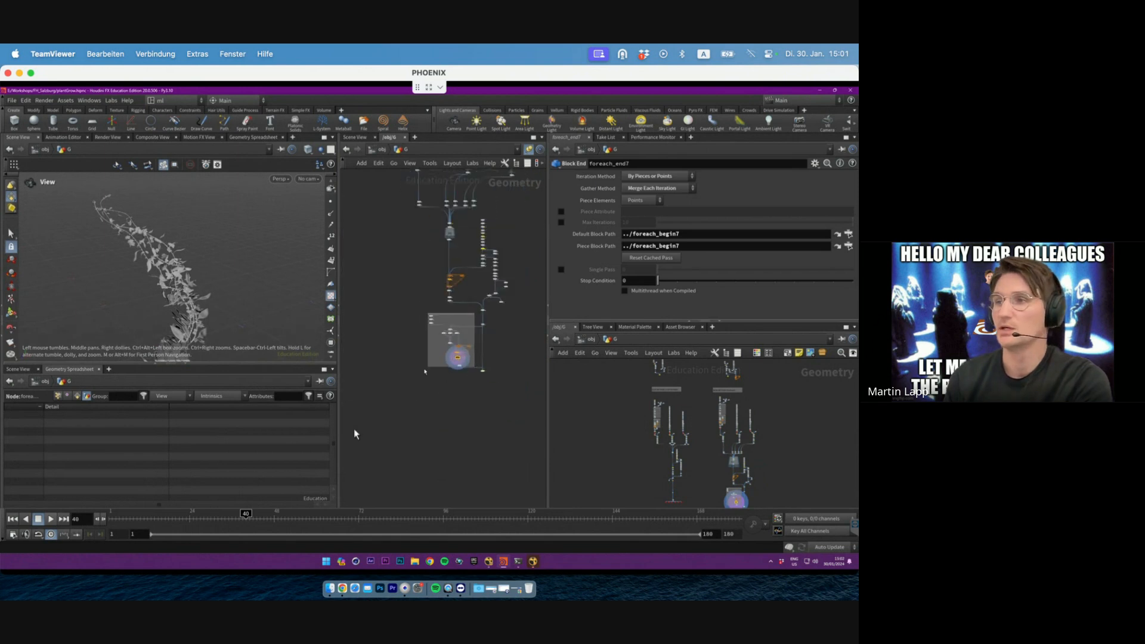
pyautogui.moveTo(464, 342); pyautogui.dragTo(502, 349, button='middle')
pyautogui.scroll(5, 417, 361)
pyautogui.scroll(3, 413, 312)
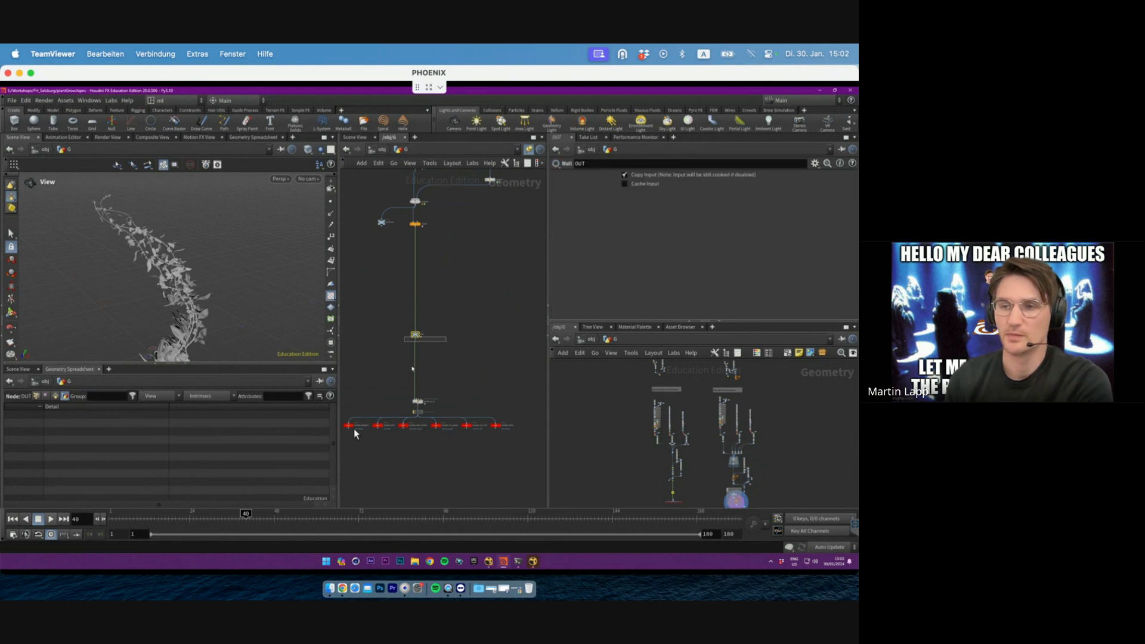
pyautogui.moveTo(167, 277); pyautogui.dragTo(127, 236)
pyautogui.scroll(5, 221, 236)
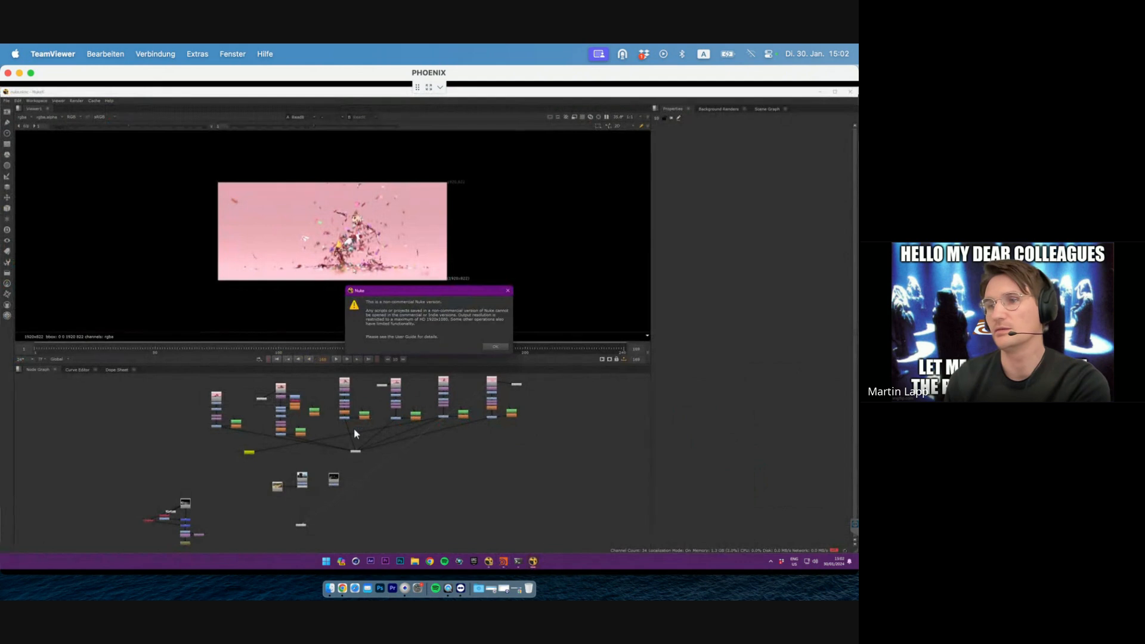
# Step: In Nuke, dismiss the non-commercial notice and view the render of ivy growing along the wooden railing
pyautogui.click(494, 346)
pyautogui.scroll(1, 268, 488)
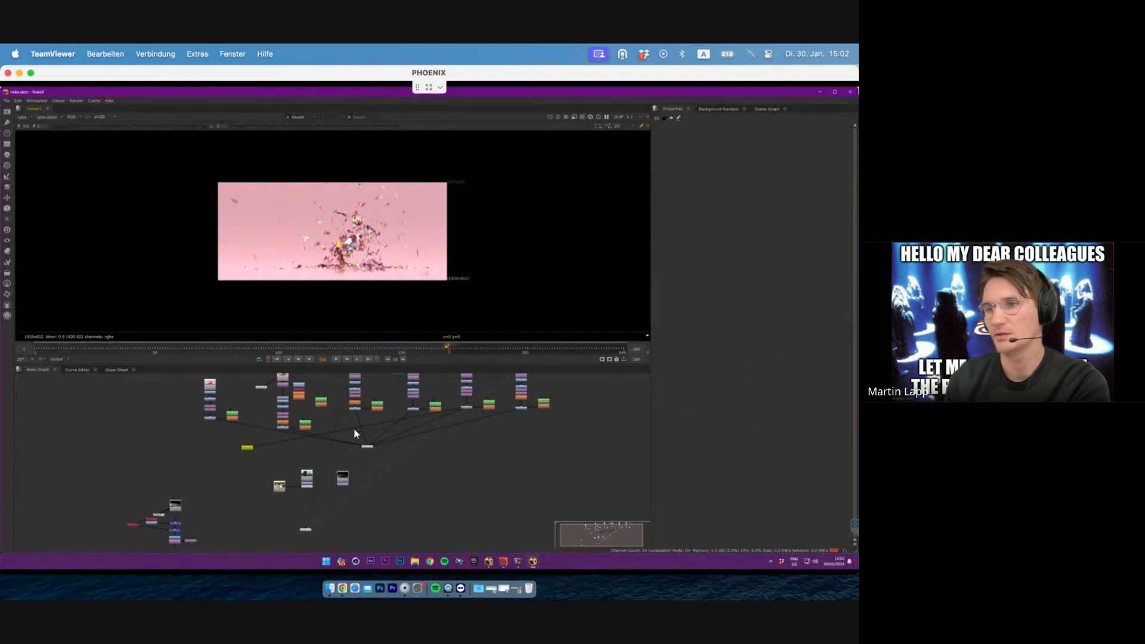
pyautogui.click(279, 487)
pyautogui.press('1')
pyautogui.scroll(-1, 376, 252)
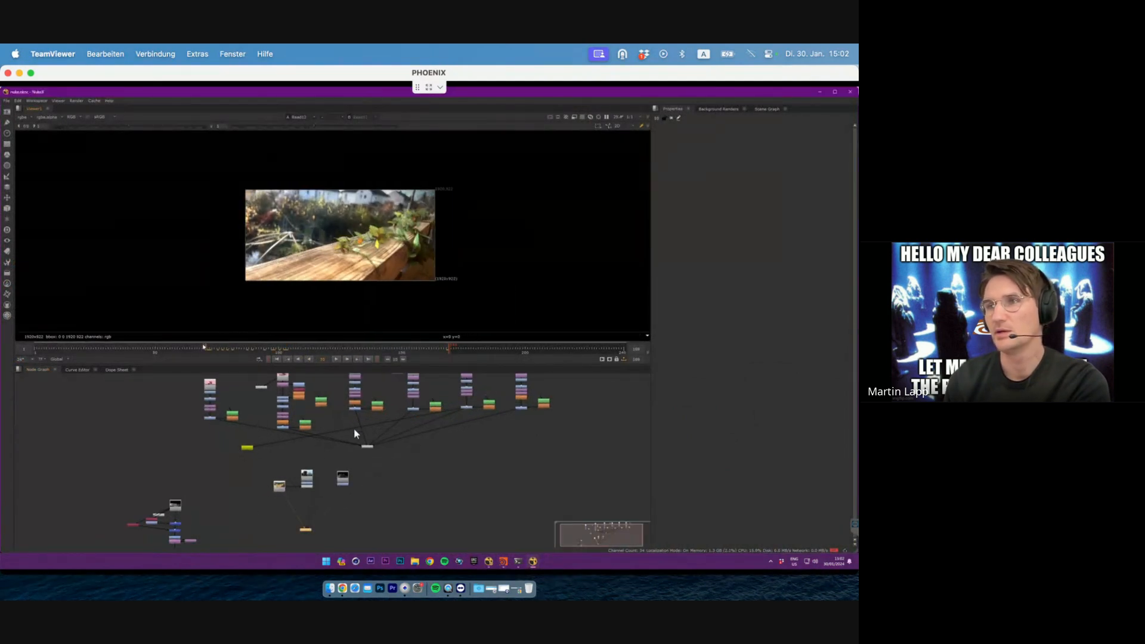
pyautogui.scroll(2, 413, 259)
pyautogui.scroll(1, 413, 259)
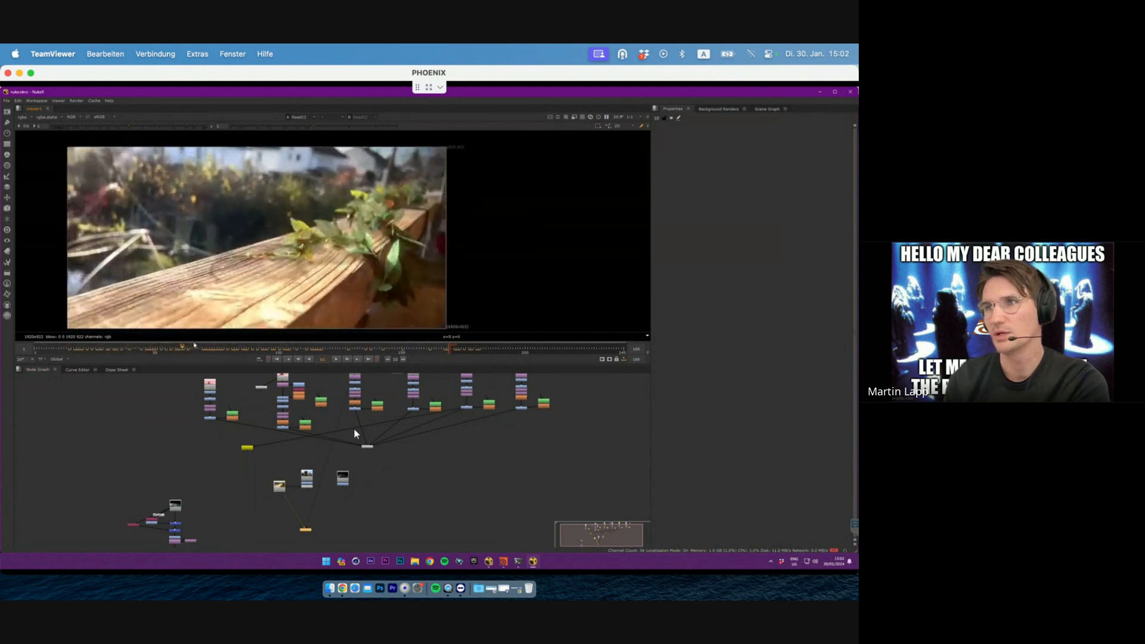
# Step: Return to Houdini and display the OUT_GROW null beside the grey network box
pyautogui.click(820, 92)
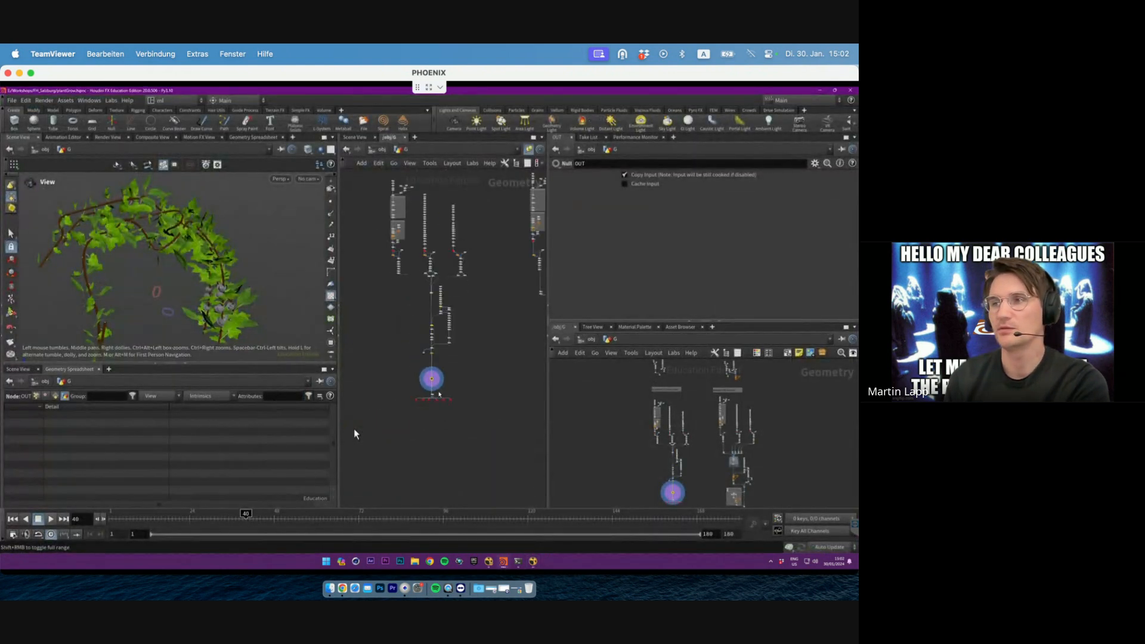
pyautogui.moveTo(439, 394); pyautogui.dragTo(358, 416, button='middle')
pyautogui.scroll(5, 438, 397)
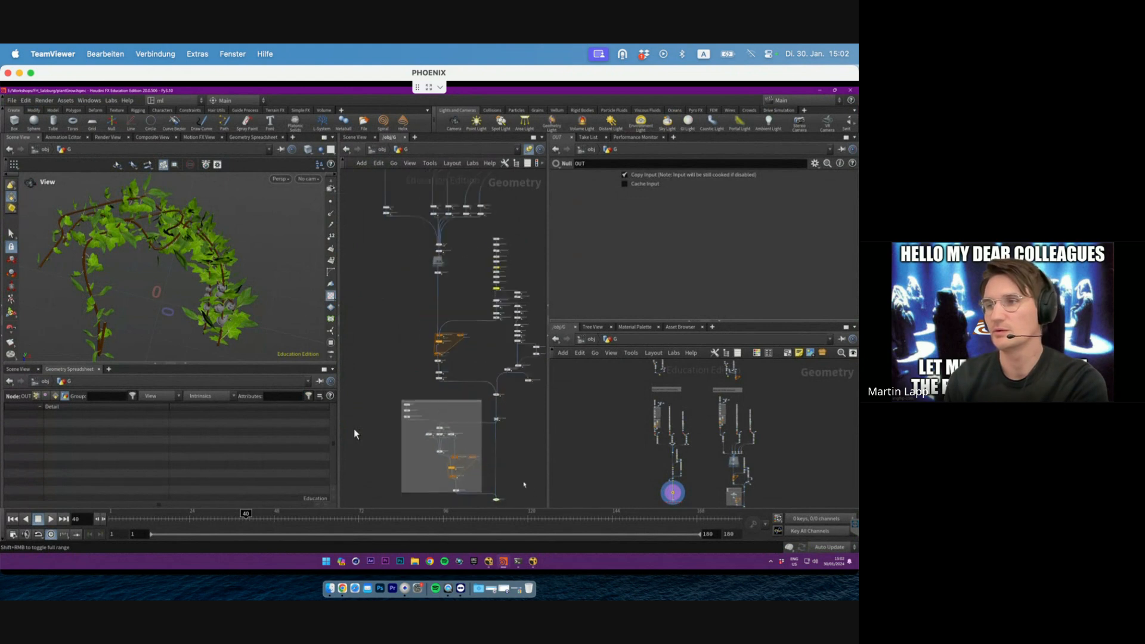
pyautogui.scroll(4, 524, 484)
pyautogui.moveTo(482, 378)
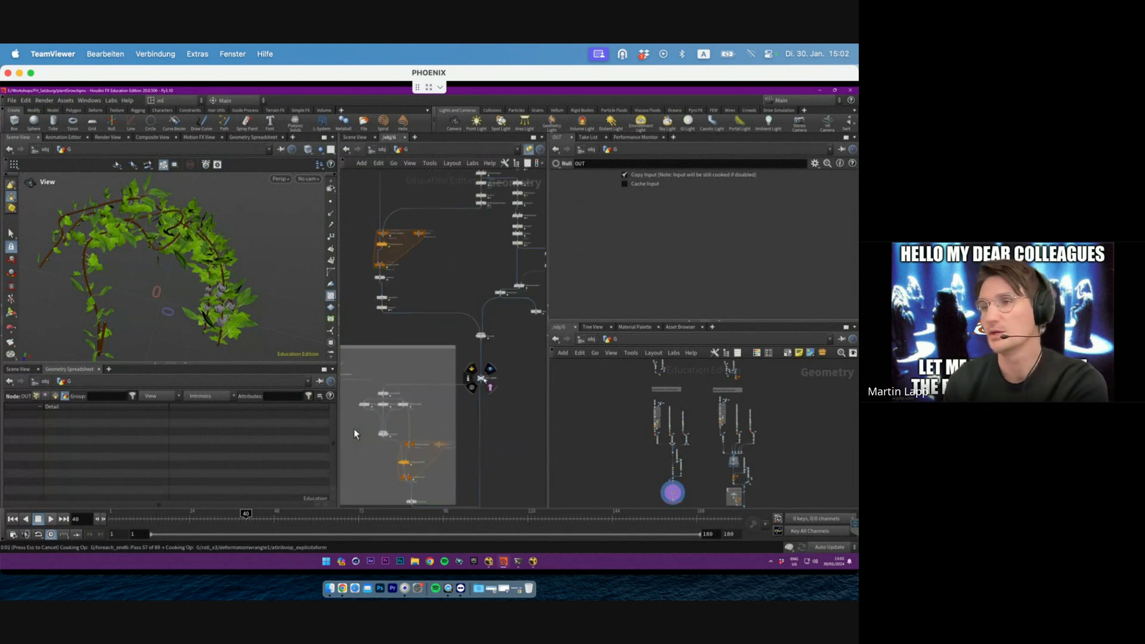
pyautogui.click(482, 378)
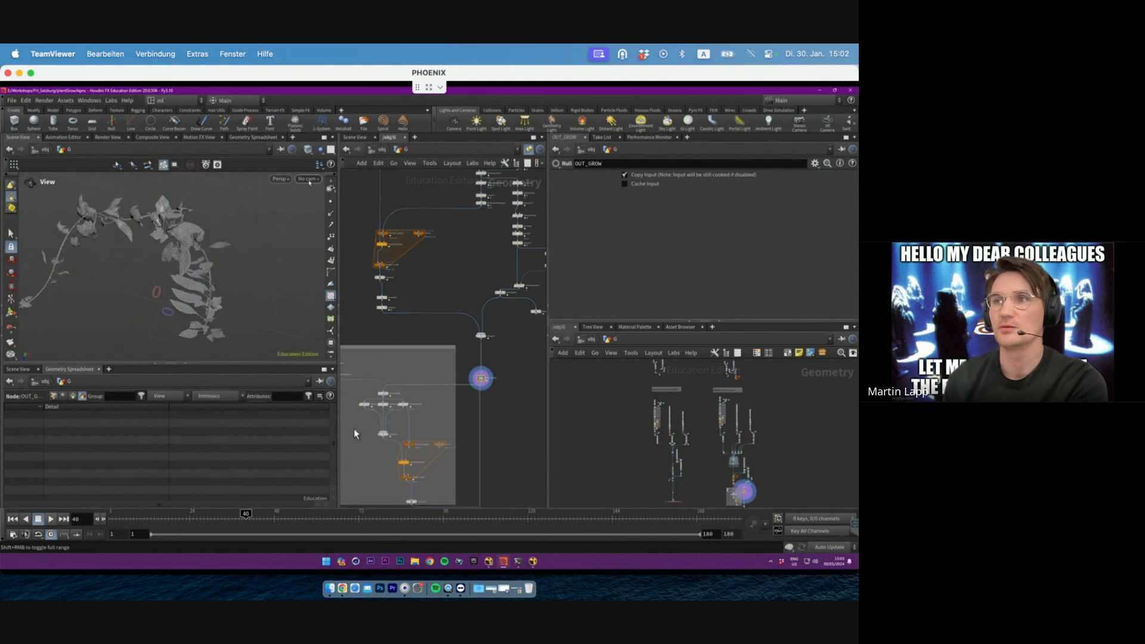
# Step: Inspect the leaf and stem geometry of OUT_GROW up close in the viewport
pyautogui.click(310, 179)
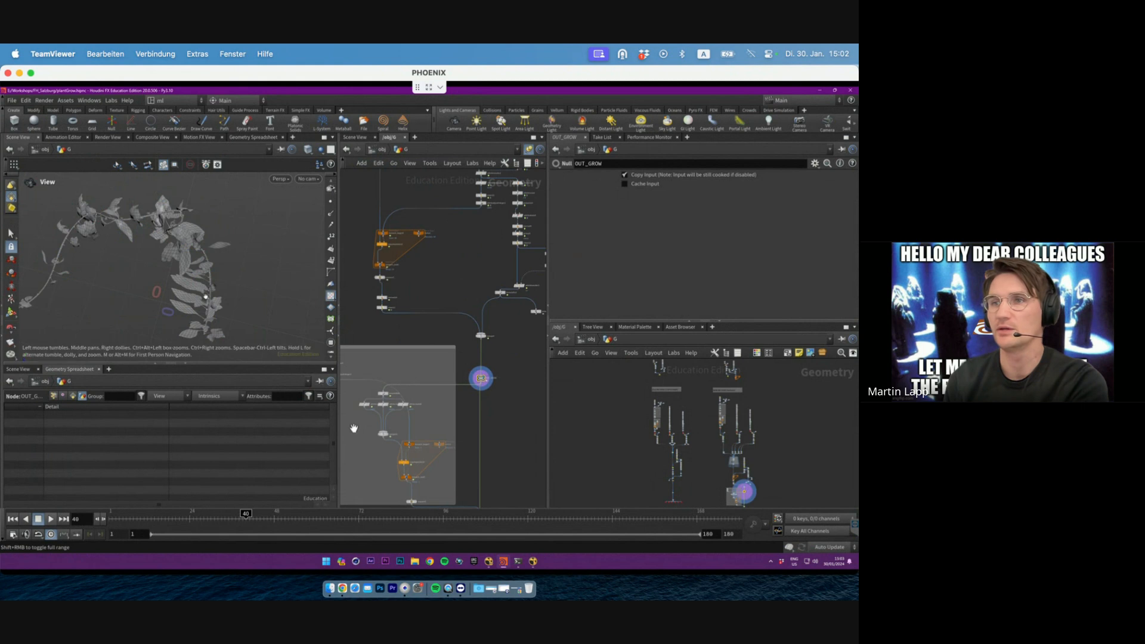
pyautogui.scroll(-4, 179, 266)
pyautogui.moveTo(179, 266)
pyautogui.keyDown('alt'); pyautogui.mouseDown()
pyautogui.moveTo(209, 263)
pyautogui.moveTo(188, 260)
pyautogui.mouseUp(); pyautogui.keyUp('alt')
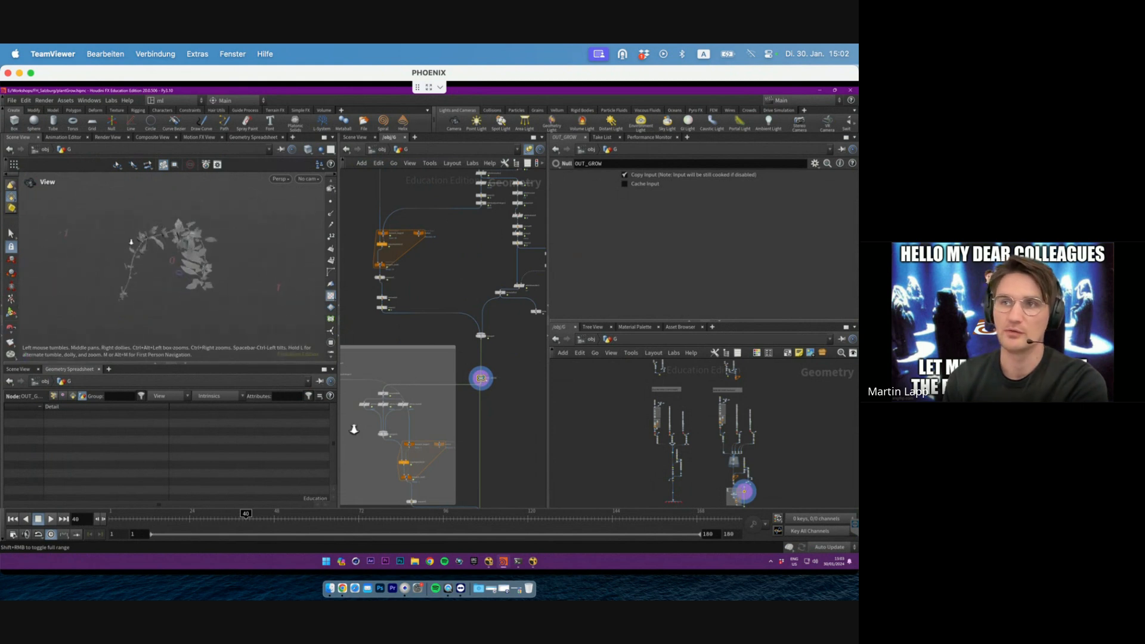
pyautogui.scroll(4, 195, 245)
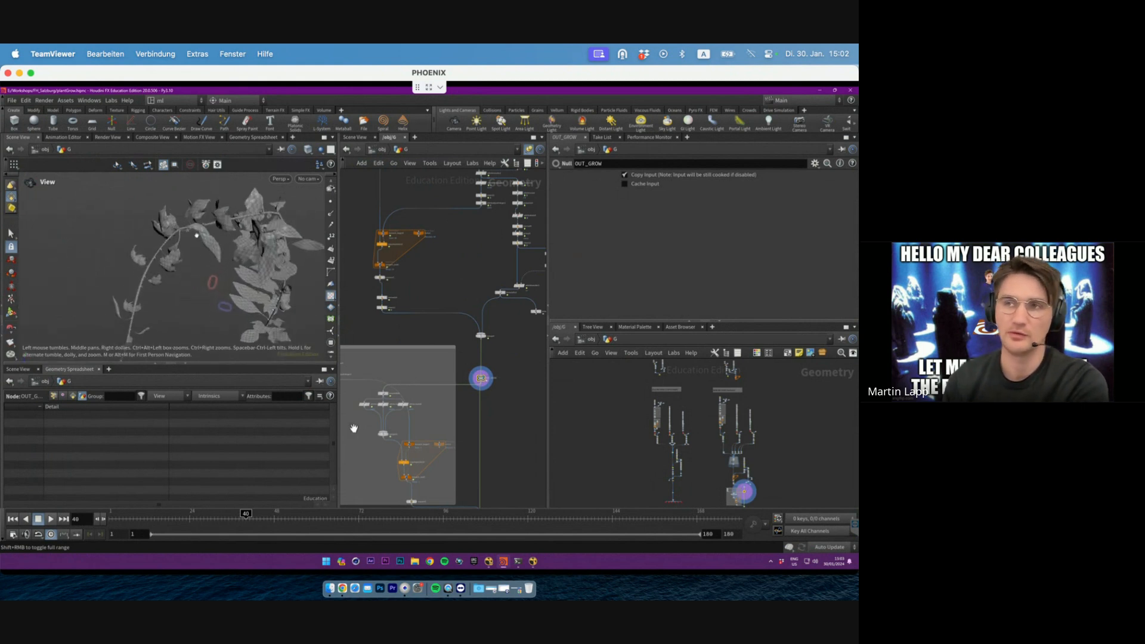
pyautogui.scroll(4, 197, 236)
pyautogui.keyDown('alt'); pyautogui.moveTo(197, 236); pyautogui.dragTo(186, 263); pyautogui.keyUp('alt')
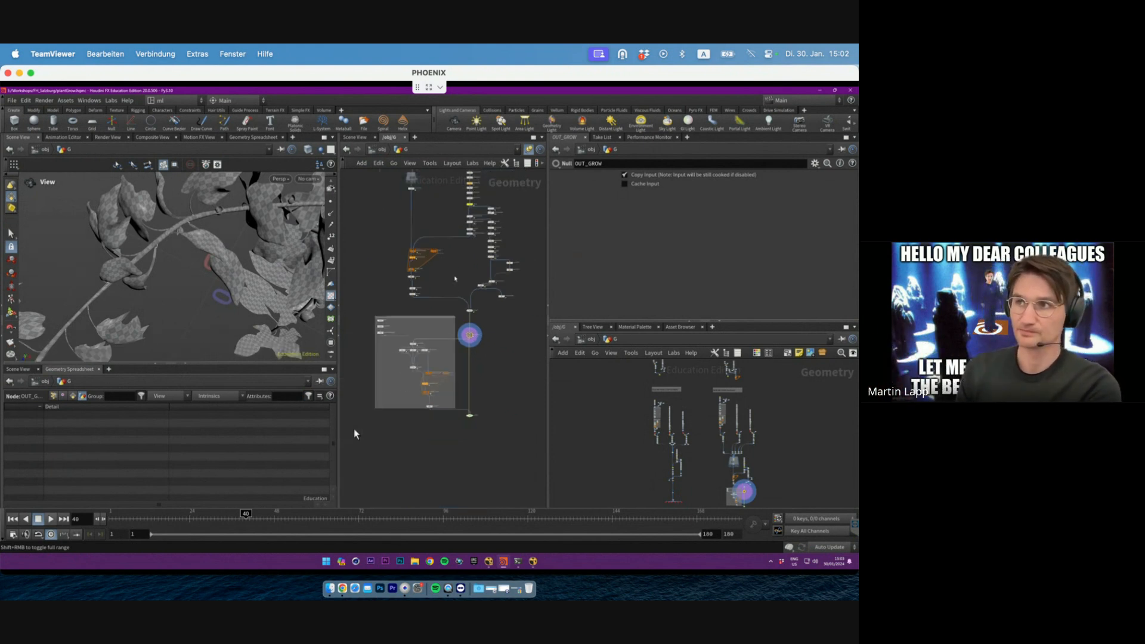
# Step: Check the ivy_leaf group settings and display normal36 upstream to view the single source leaf
pyautogui.click(353, 428)
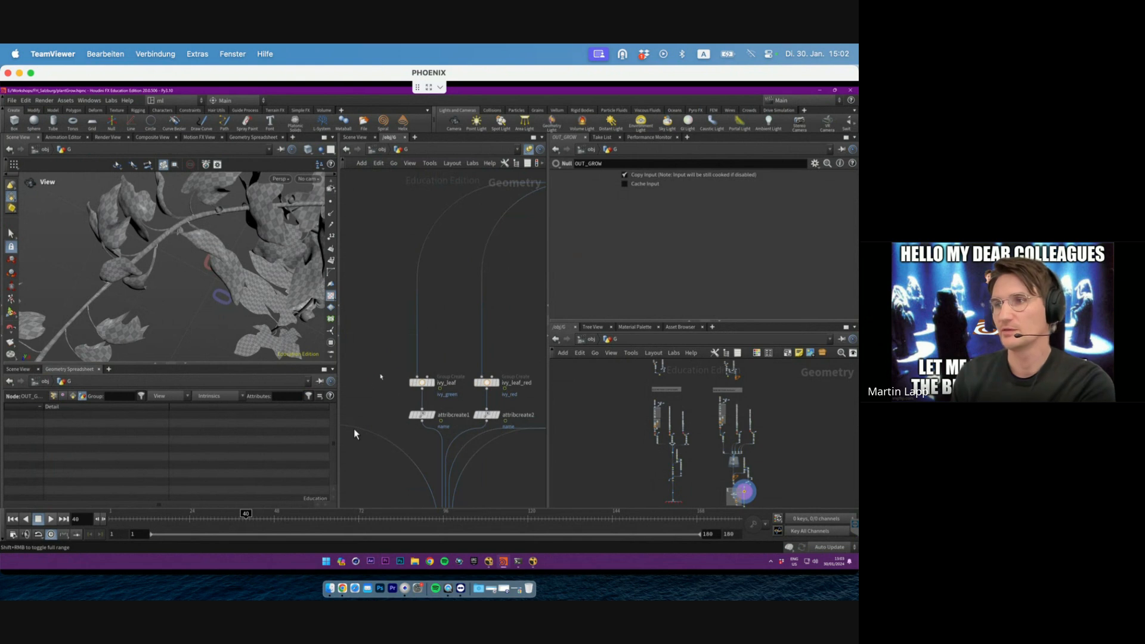
pyautogui.moveTo(450, 393); pyautogui.dragTo(450, 393)
pyautogui.moveTo(454, 357); pyautogui.dragTo(410, 329, button='middle')
pyautogui.scroll(-5, 410, 335)
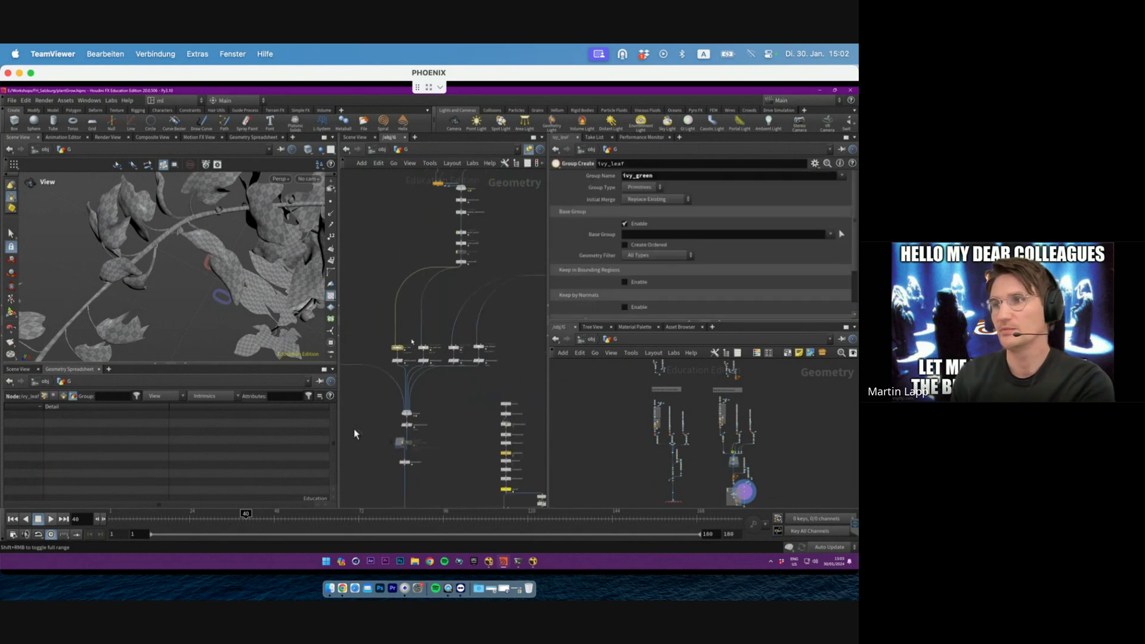
pyautogui.scroll(1, 442, 277)
pyautogui.scroll(3, 462, 255)
pyautogui.click(474, 265)
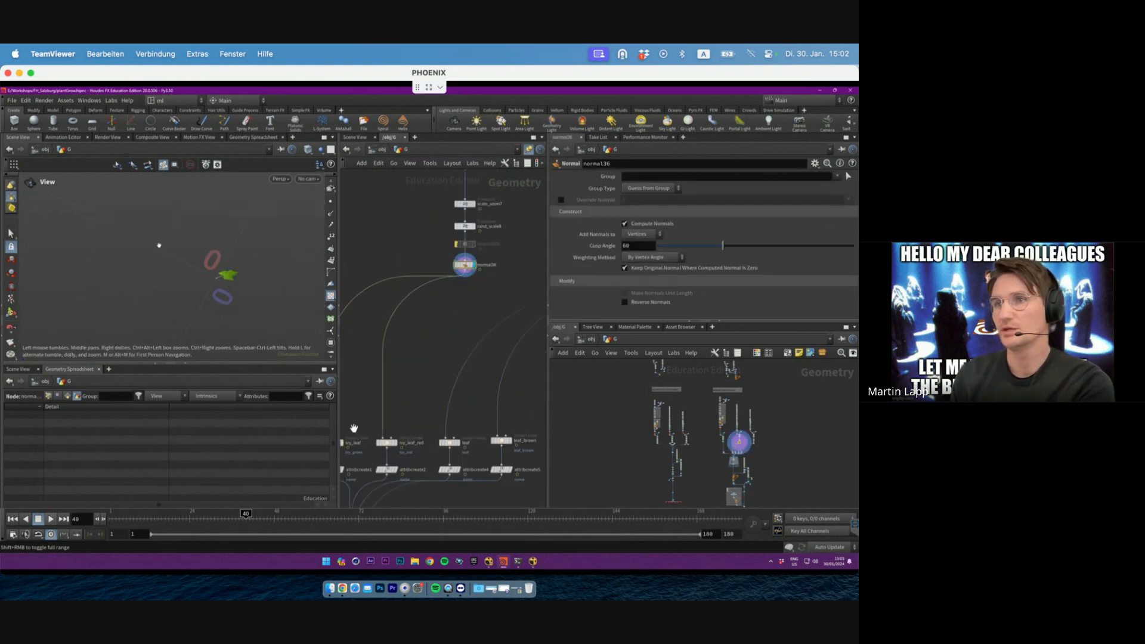
pyautogui.hotkey('space', 'g')
pyautogui.moveTo(215, 278); pyautogui.dragTo(132, 256)
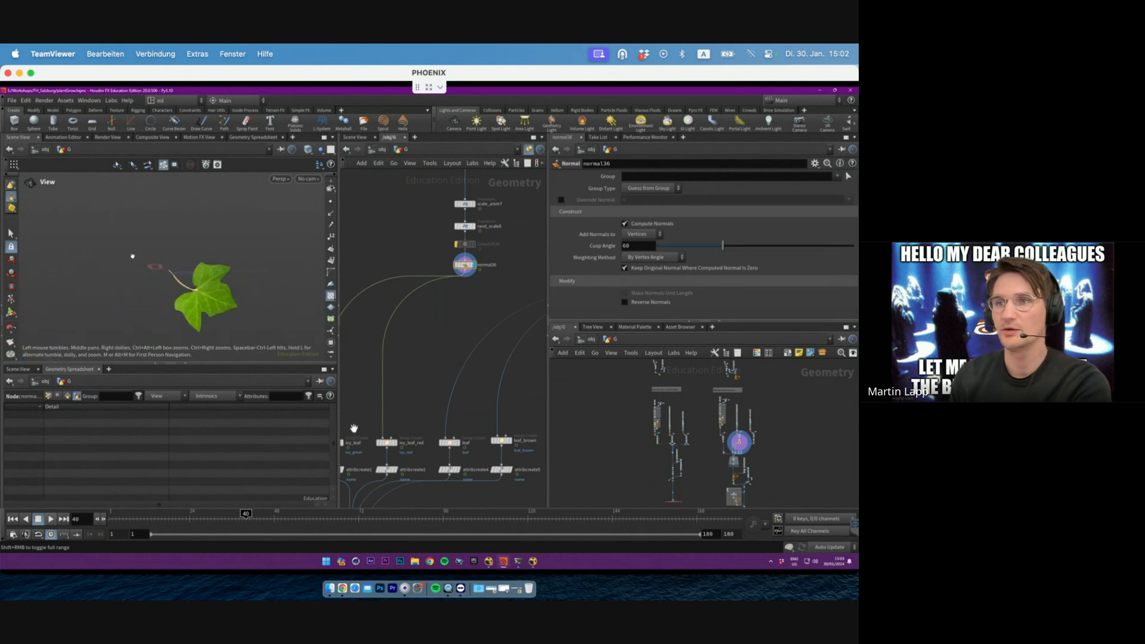
# Step: Display the ivy_leaf group node and select ivy_leaf_red to compare the ivy leaf variants
pyautogui.moveTo(366, 407); pyautogui.dragTo(413, 348, button='middle')
pyautogui.scroll(1, 413, 348)
pyautogui.moveTo(409, 357); pyautogui.dragTo(382, 398)
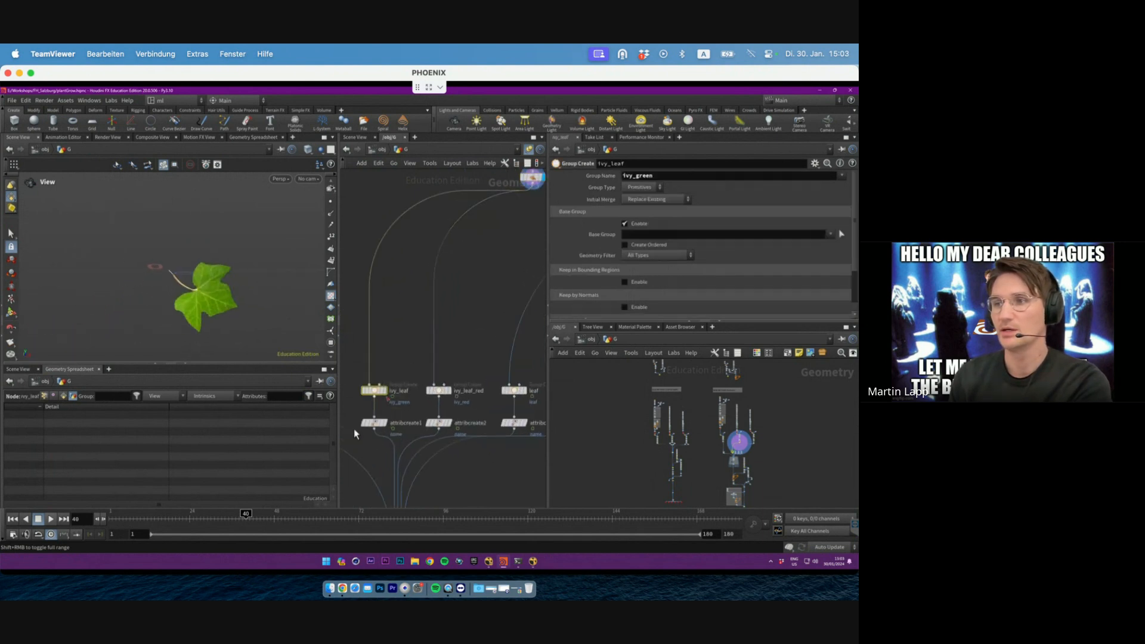
pyautogui.click(385, 391)
pyautogui.click(438, 391)
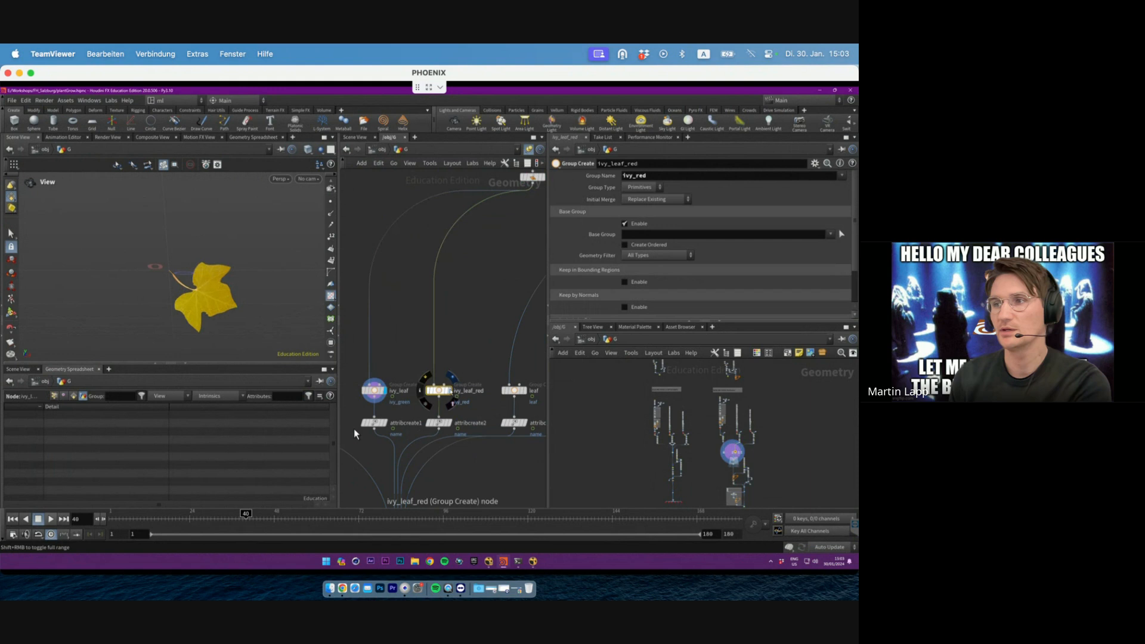
# Step: Display the leaf and leaf_brown group nodes to view the other leaf variants
pyautogui.moveTo(462, 364); pyautogui.dragTo(421, 361, button='middle')
pyautogui.moveTo(433, 353); pyautogui.dragTo(489, 404)
pyautogui.click(485, 388)
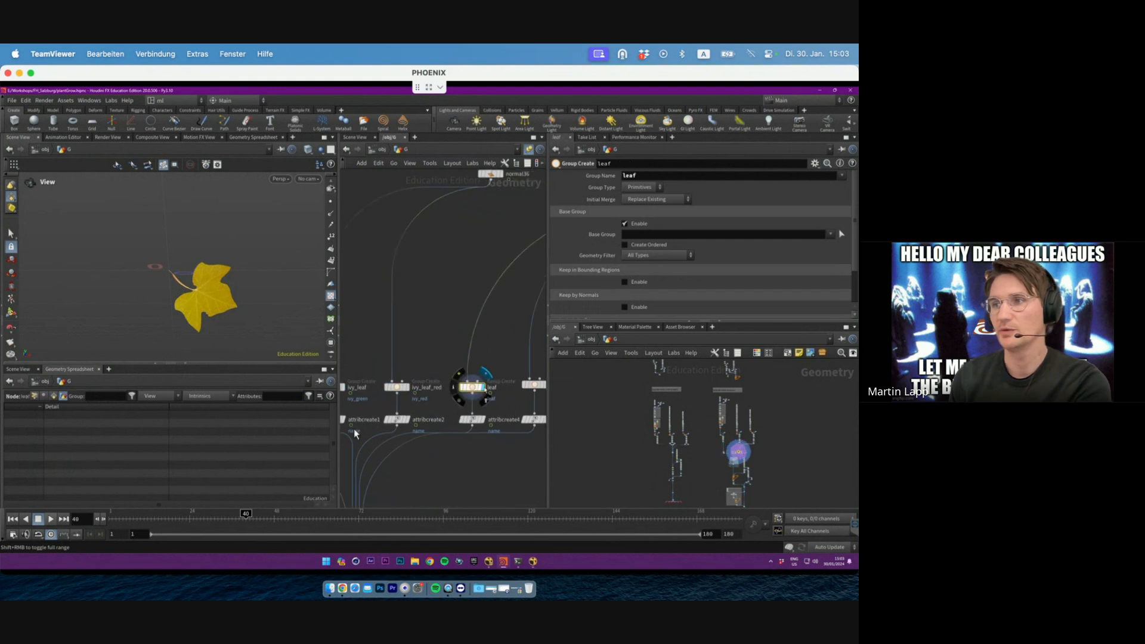
pyautogui.moveTo(509, 363); pyautogui.dragTo(462, 368, button='middle')
pyautogui.scroll(-3, 443, 370)
pyautogui.click(457, 380)
# Step: Display OUT_GROW again and examine the whole plant with its leaf variants in place
pyautogui.scroll(2, 462, 368)
pyautogui.scroll(-4, 437, 388)
pyautogui.scroll(-6, 438, 389)
pyautogui.moveTo(484, 498); pyautogui.dragTo(470, 318, button='middle')
pyautogui.scroll(7, 490, 220)
pyautogui.click(440, 266)
pyautogui.click(445, 266)
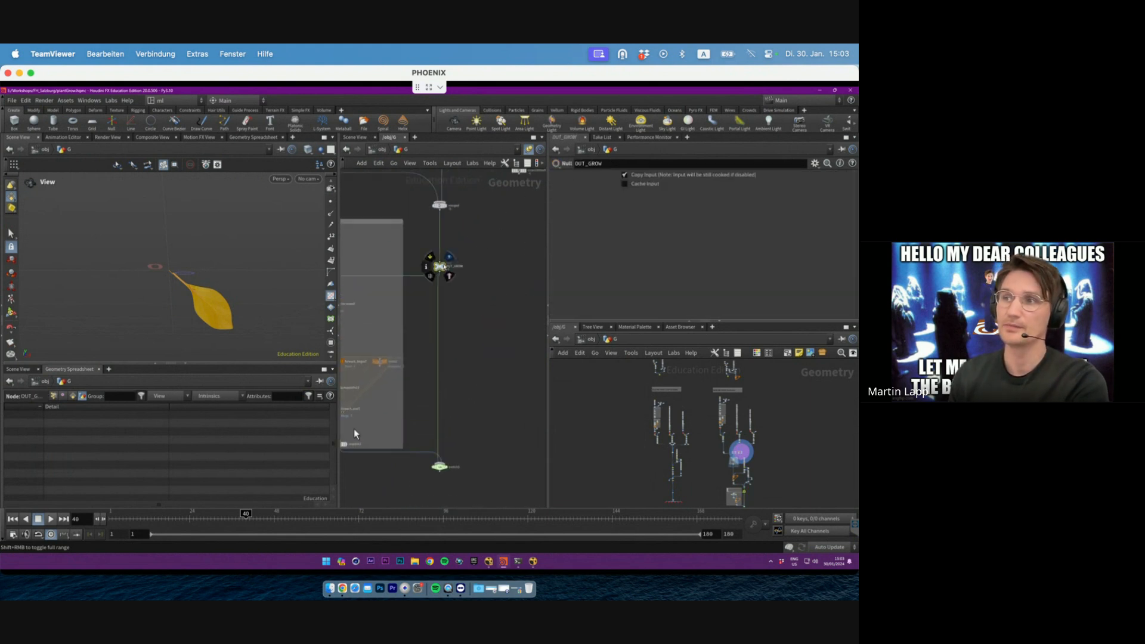
pyautogui.moveTo(169, 242); pyautogui.dragTo(197, 334)
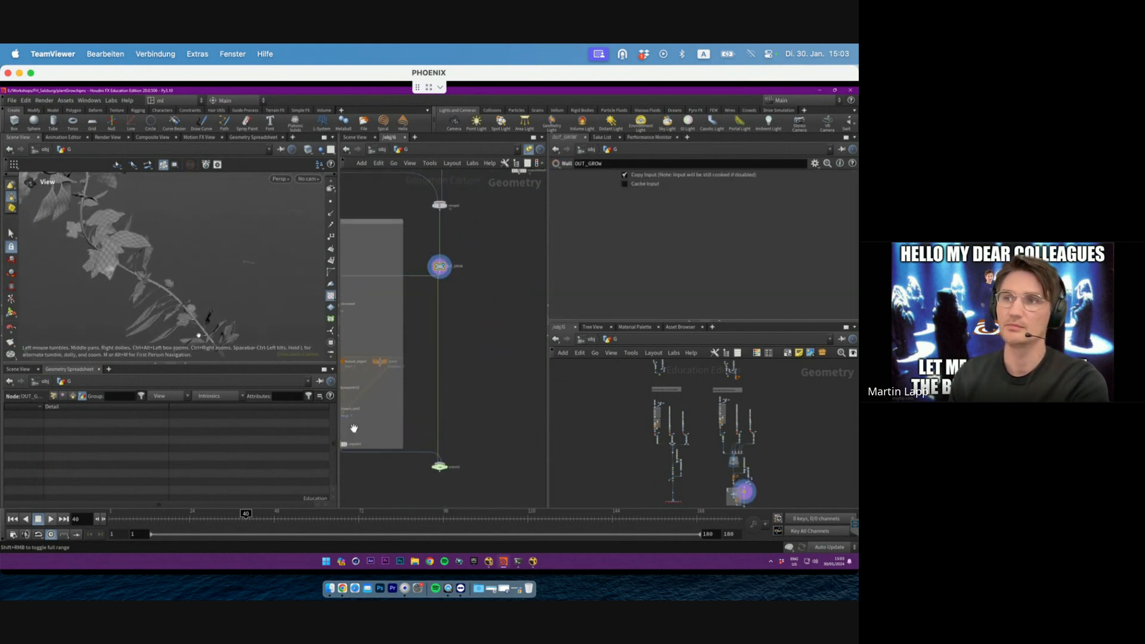
pyautogui.scroll(-3, 140, 274)
pyautogui.moveTo(140, 274); pyautogui.dragTo(219, 306)
pyautogui.moveTo(219, 307); pyautogui.dragTo(180, 285, button='middle')
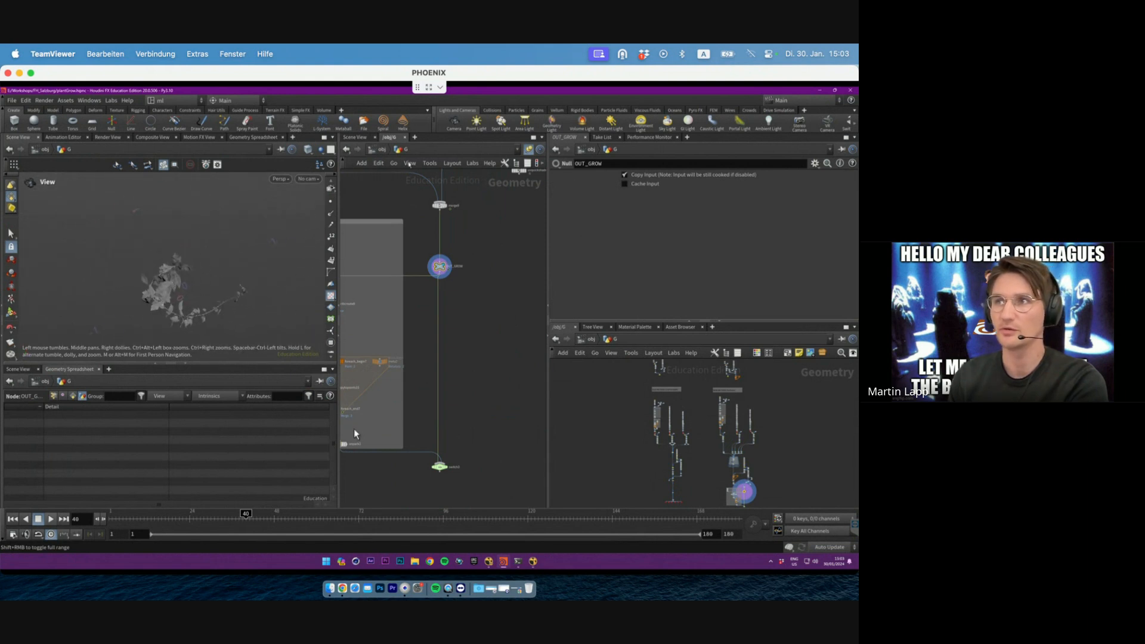
# Step: Switch the network editor to the stage context and enlarge the network view over the import nodes
pyautogui.click(383, 149)
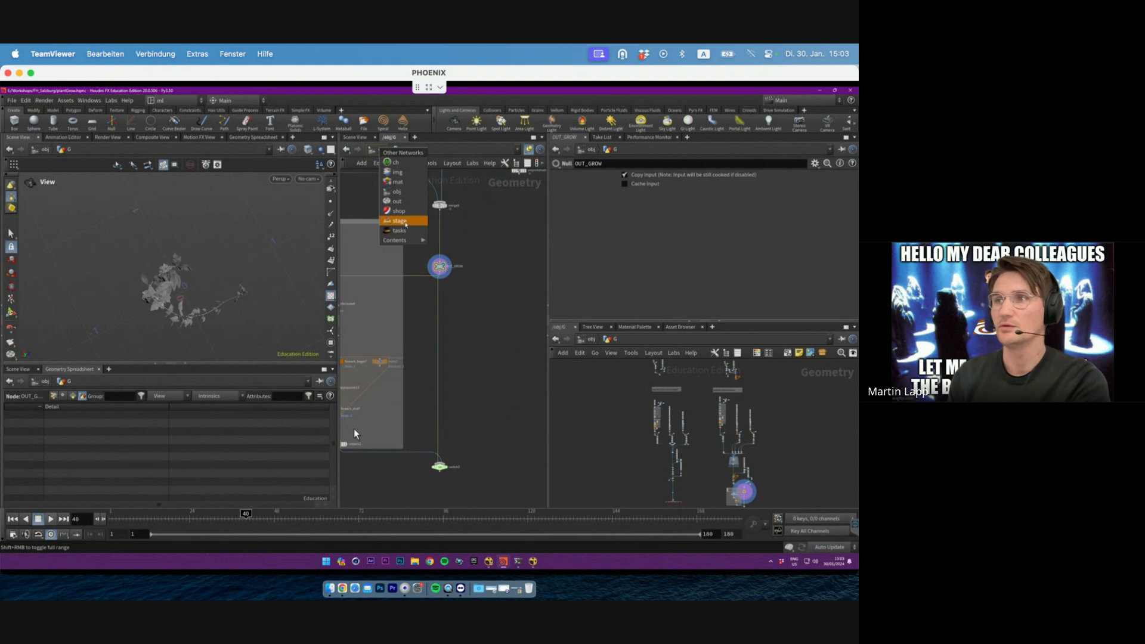
pyautogui.click(405, 222)
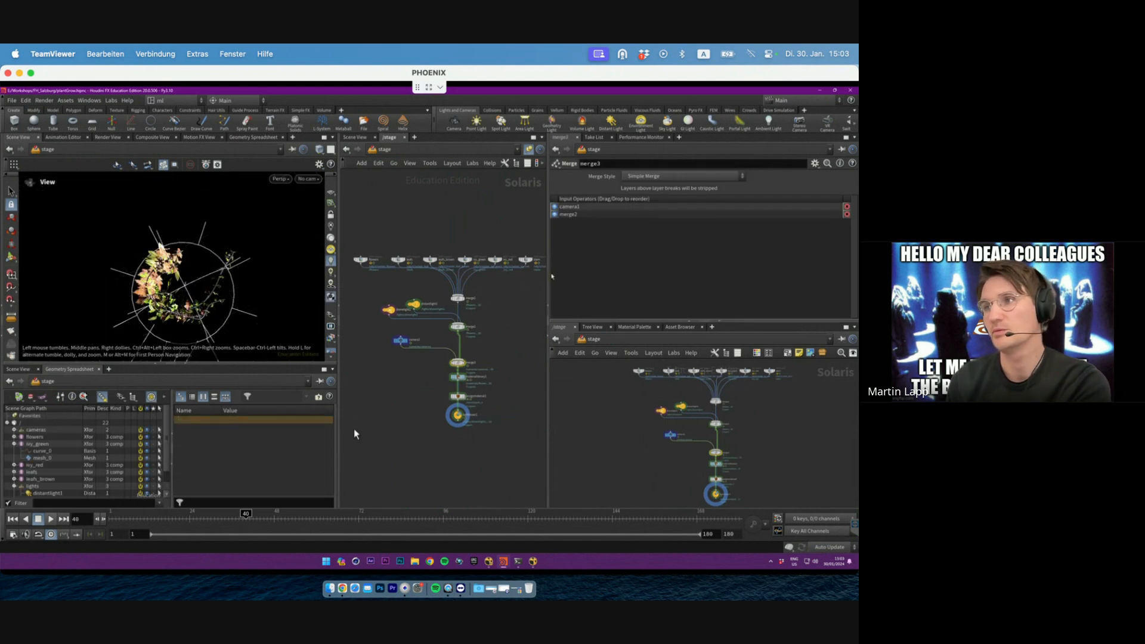
pyautogui.moveTo(548, 229); pyautogui.dragTo(600, 229)
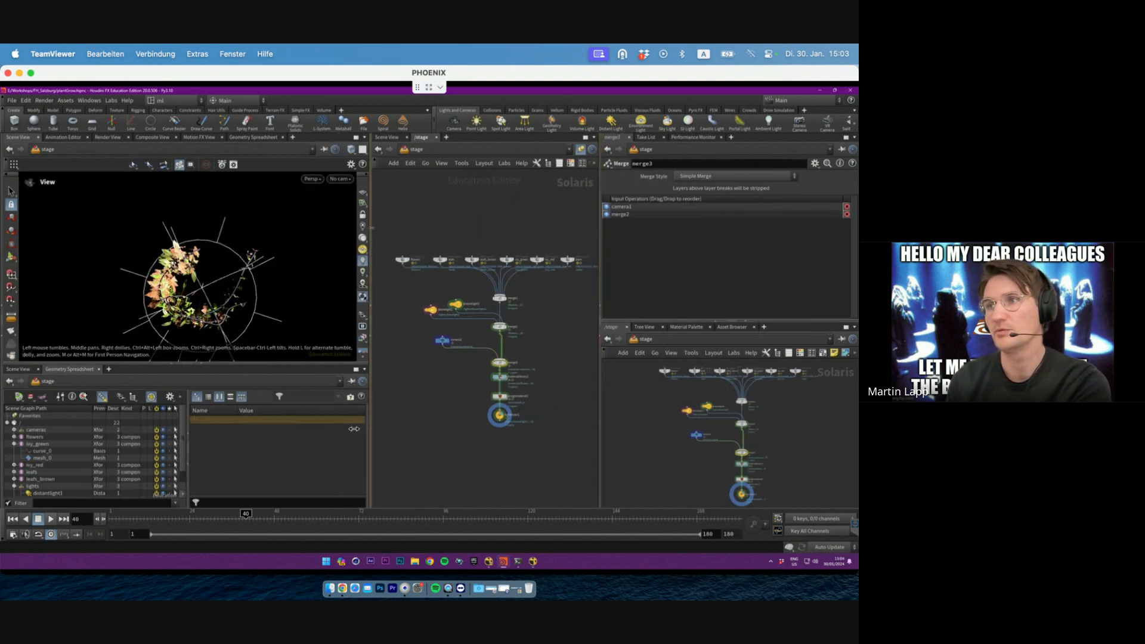
pyautogui.moveTo(371, 227); pyautogui.dragTo(326, 230)
pyautogui.scroll(5, 382, 252)
# Step: Select and display the flowers SOP Import node and view the isolated flower geometry up close
pyautogui.click(364, 272)
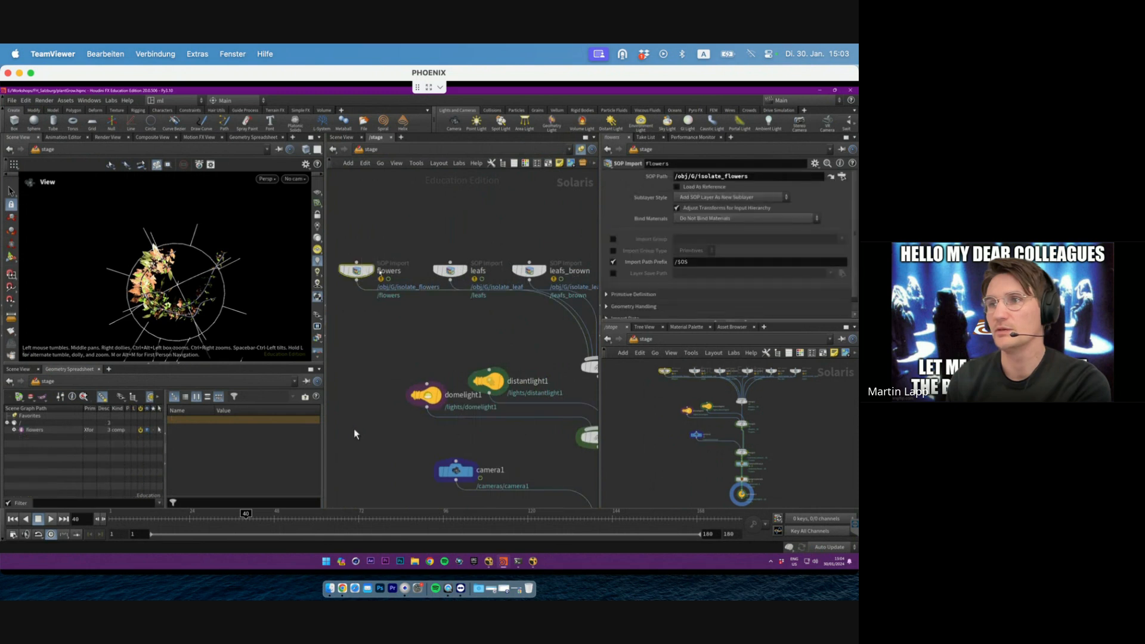
pyautogui.click(371, 270)
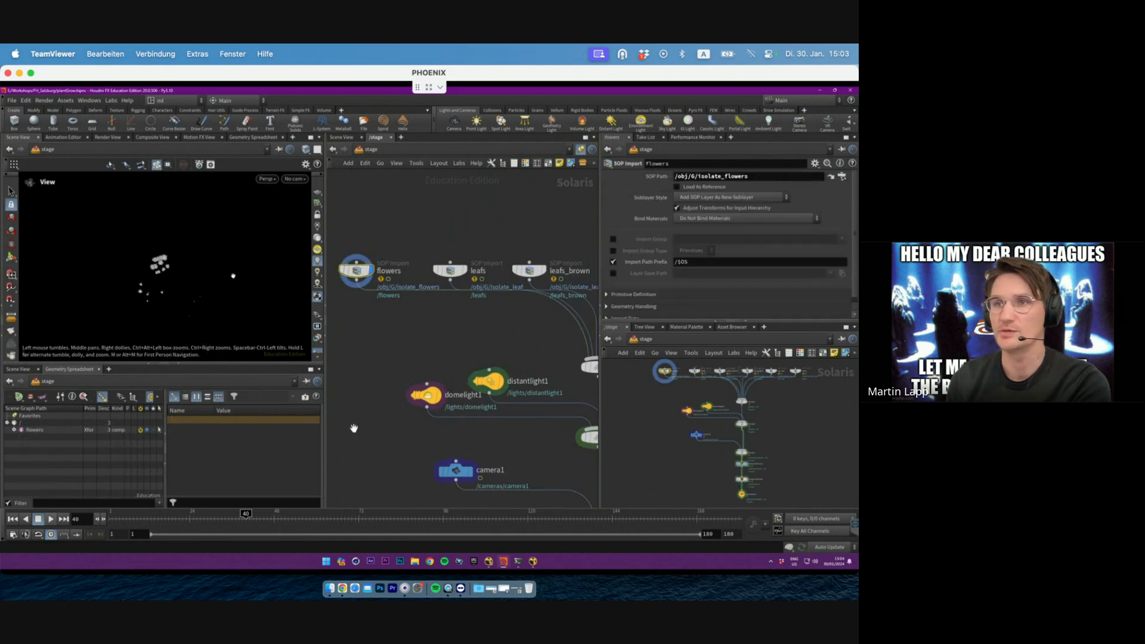
pyautogui.moveTo(173, 280); pyautogui.dragTo(234, 223, button='right')
pyautogui.moveTo(235, 222); pyautogui.dragTo(237, 207)
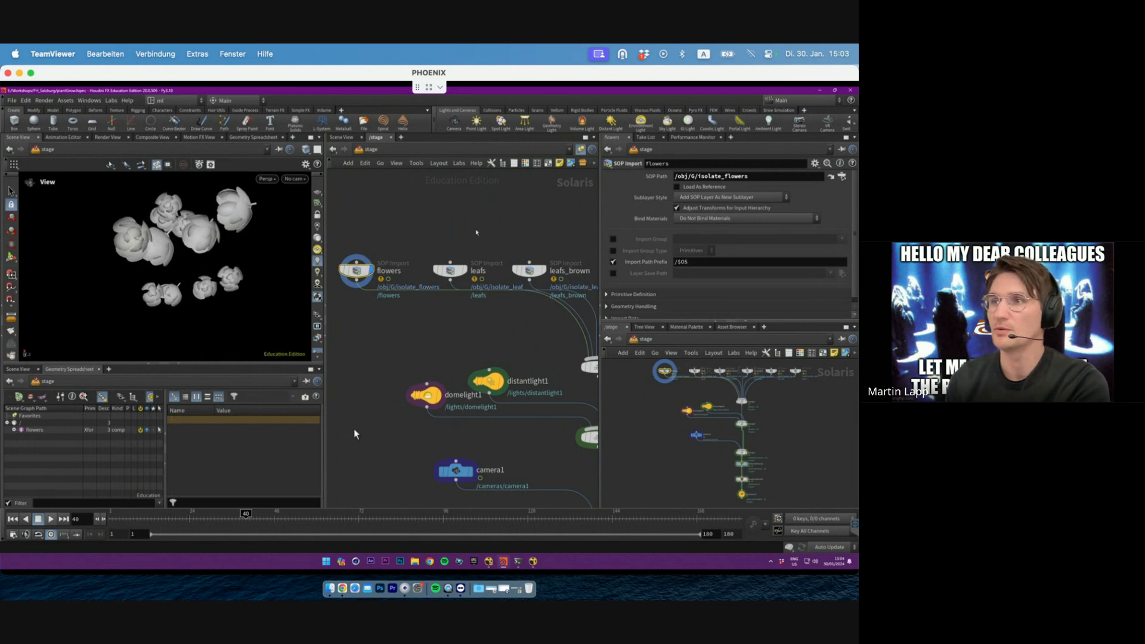
# Step: Display the leafs, leafs_brown, ivy_green and stem imports in turn and check ivy_red to compare the isolated plant parts
pyautogui.click(464, 273)
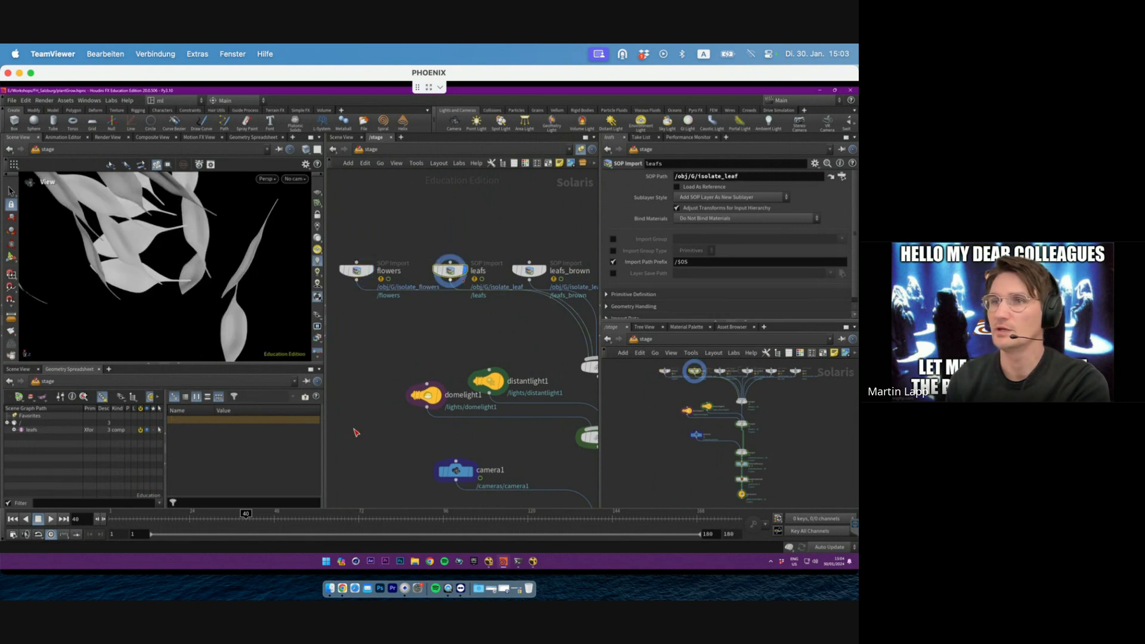
pyautogui.click(529, 270)
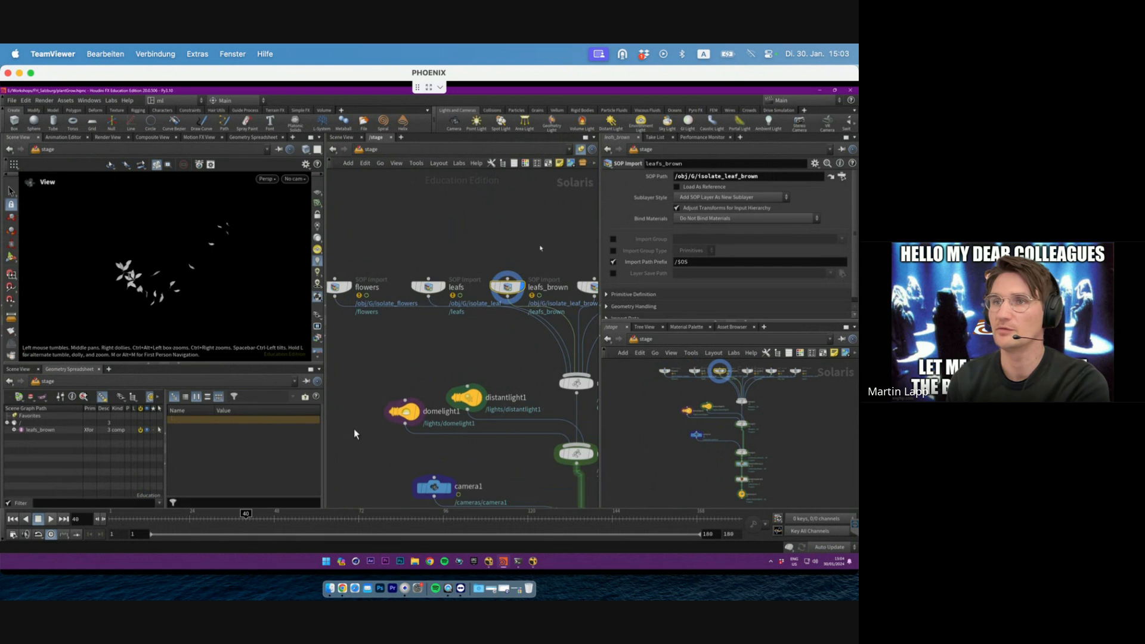
pyautogui.click(455, 276)
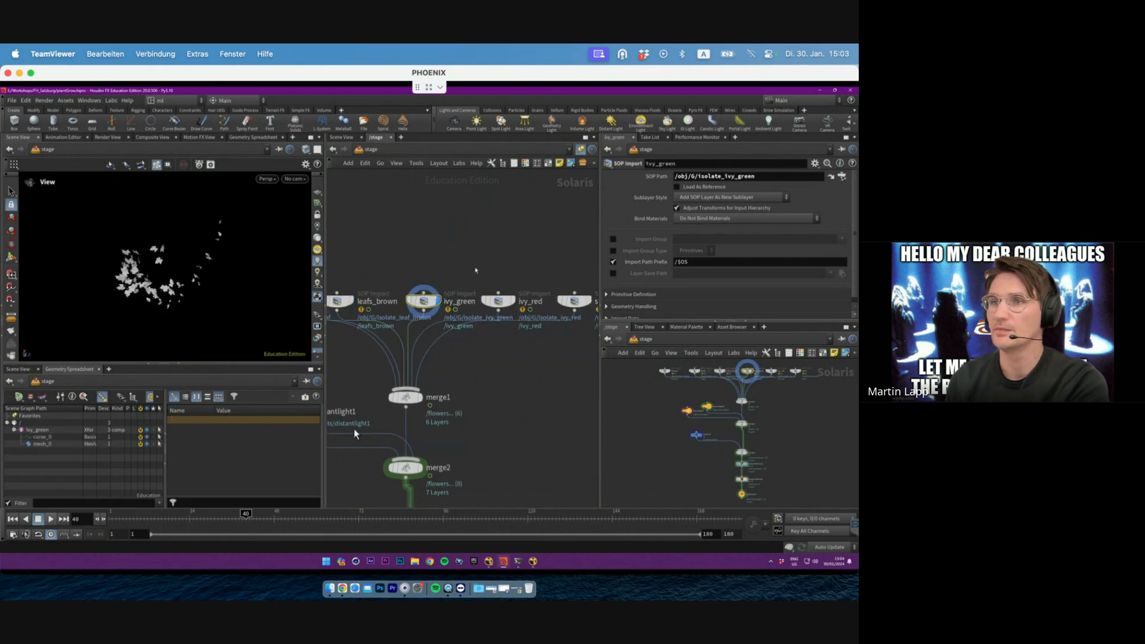
pyautogui.click(517, 301)
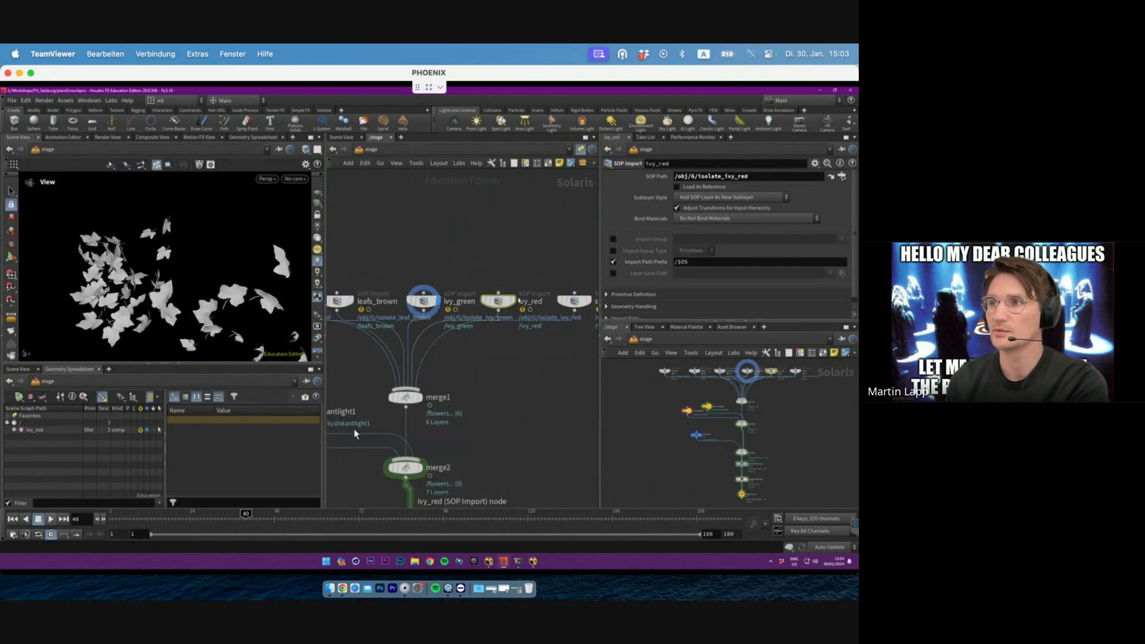
pyautogui.moveTo(579, 263); pyautogui.dragTo(450, 273, button='middle')
pyautogui.click(460, 309)
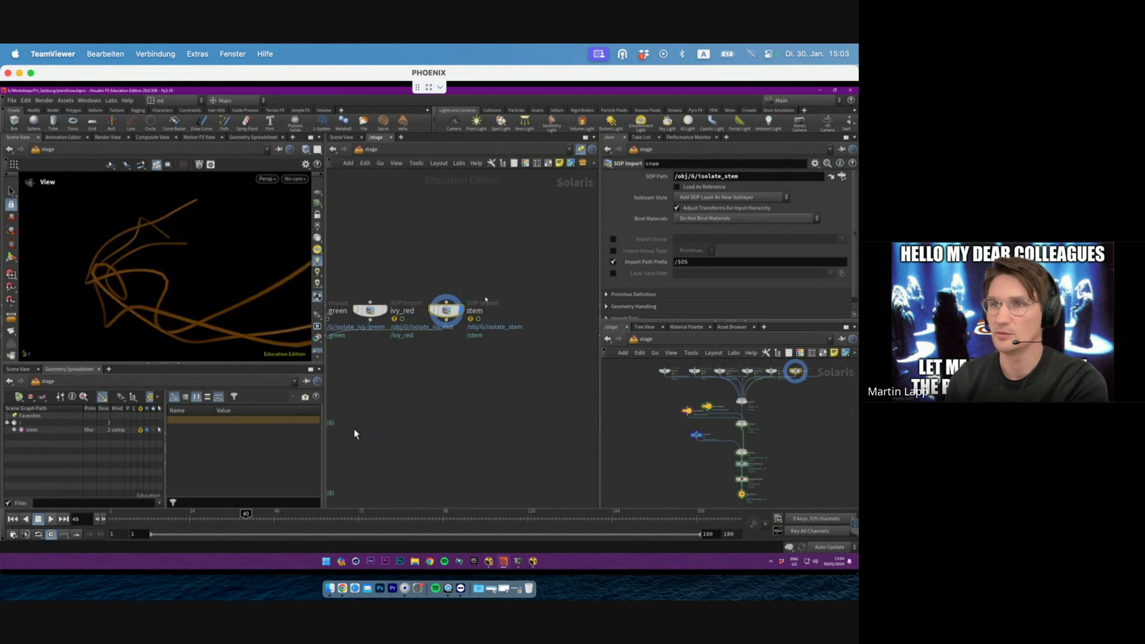
# Step: Display merge1 to view all imported plant parts together and review the node chain below it
pyautogui.scroll(-6, 467, 267)
pyautogui.moveTo(382, 306); pyautogui.dragTo(479, 315, button='middle')
pyautogui.scroll(5, 479, 315)
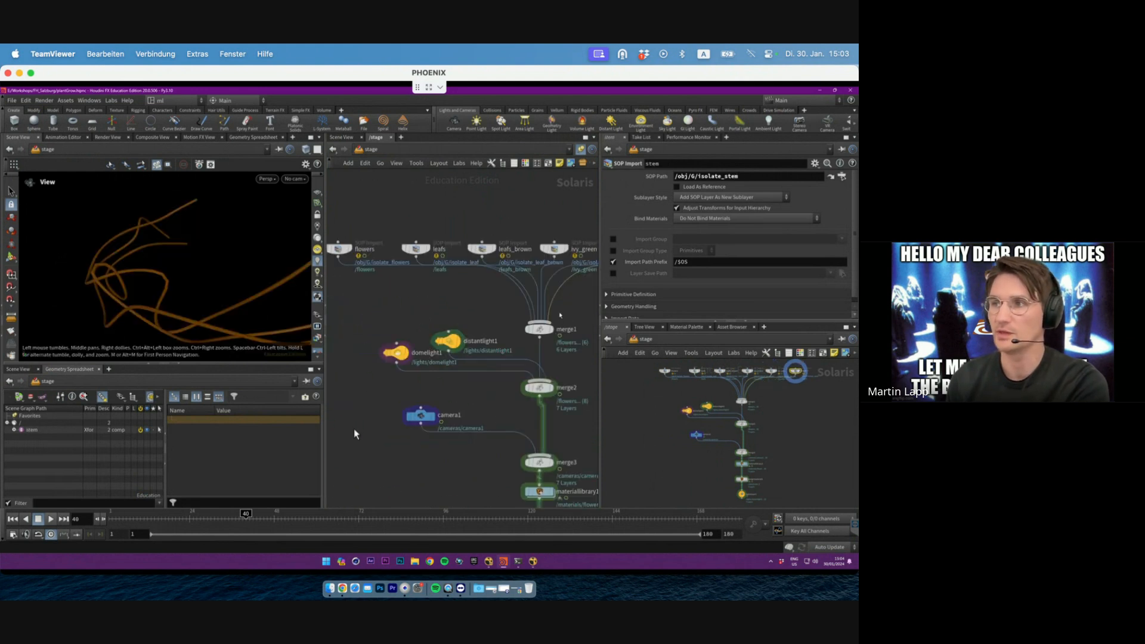
pyautogui.click(539, 329)
pyautogui.click(296, 179)
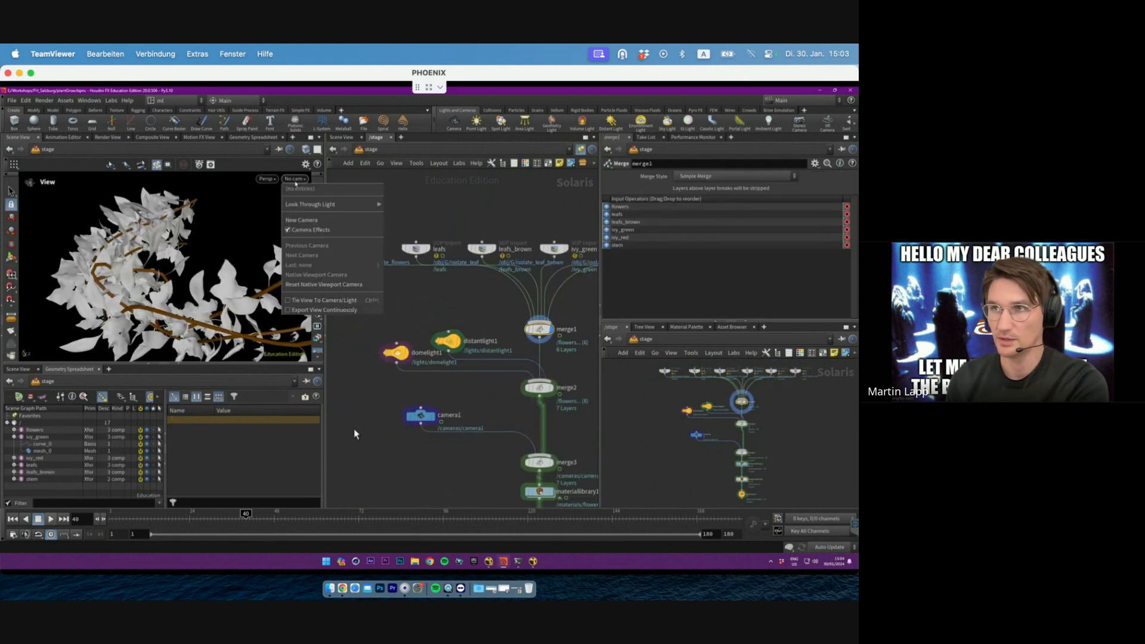
pyautogui.click(479, 194)
pyautogui.moveTo(479, 194); pyautogui.dragTo(426, 178, button='middle')
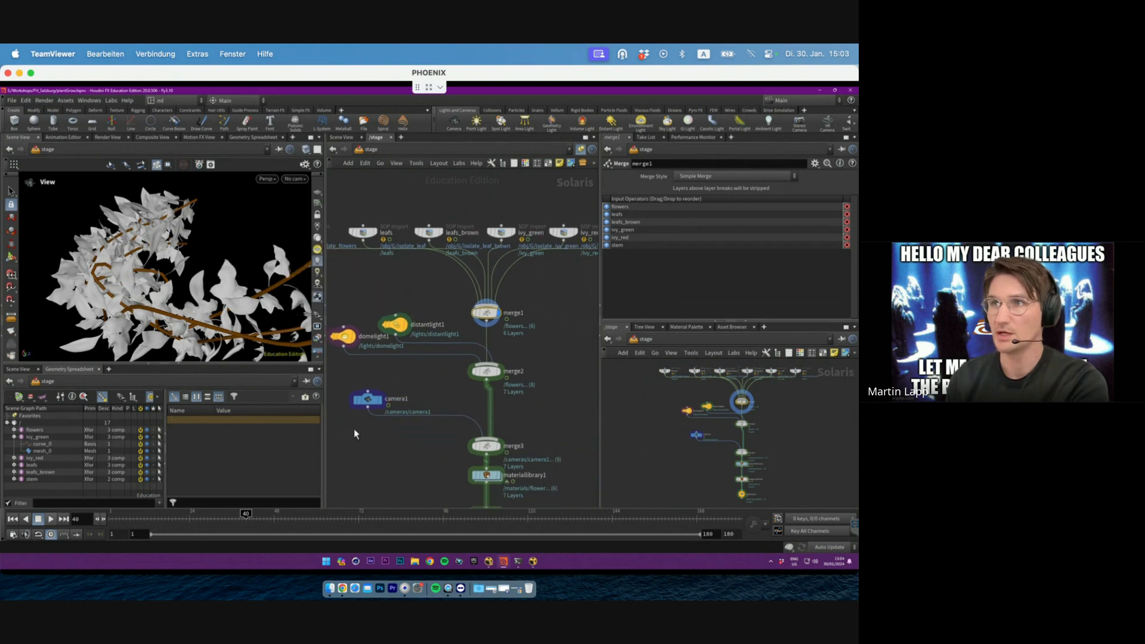
pyautogui.scroll(-2, 450, 307)
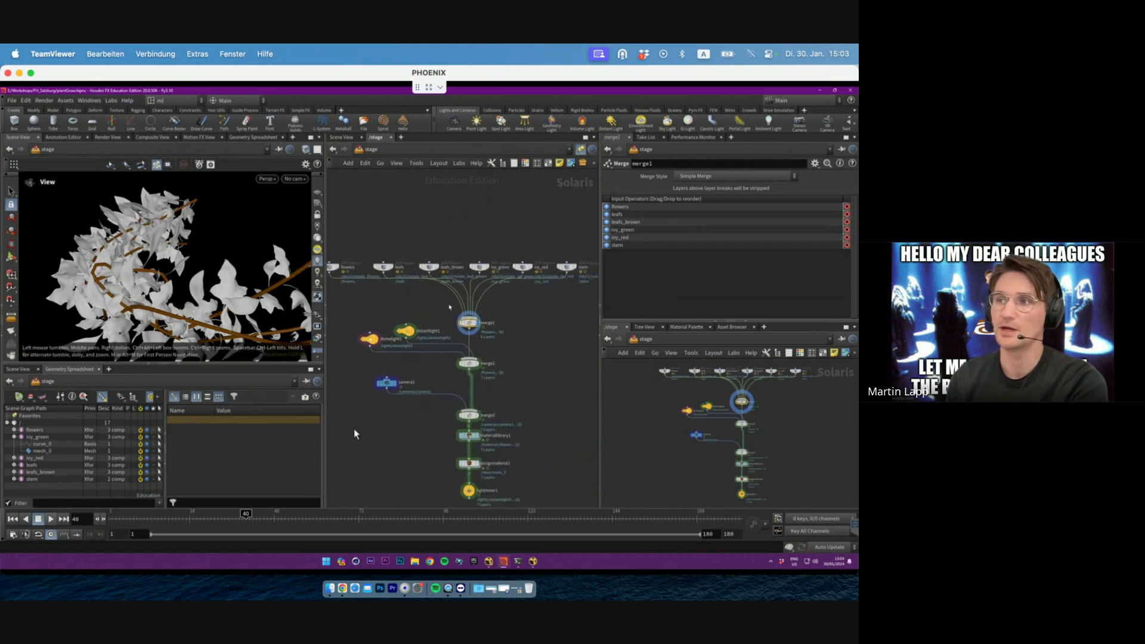
# Step: Display merge2 to view the plant with its lights, and check which cameras are available for the viewport
pyautogui.click(295, 179)
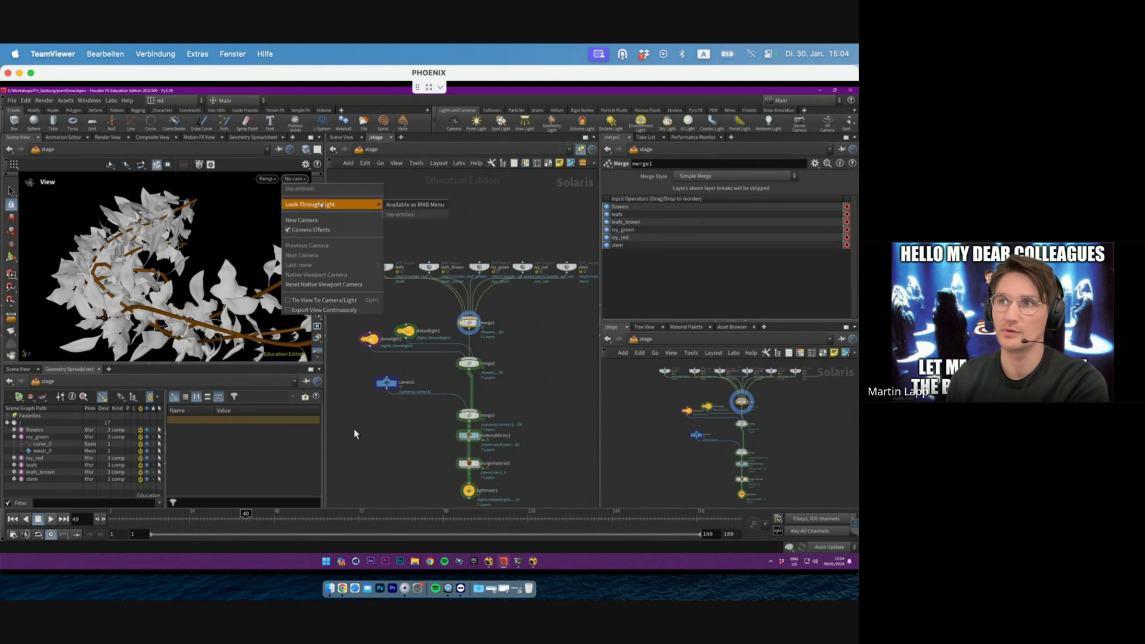
pyautogui.click(545, 362)
pyautogui.click(469, 415)
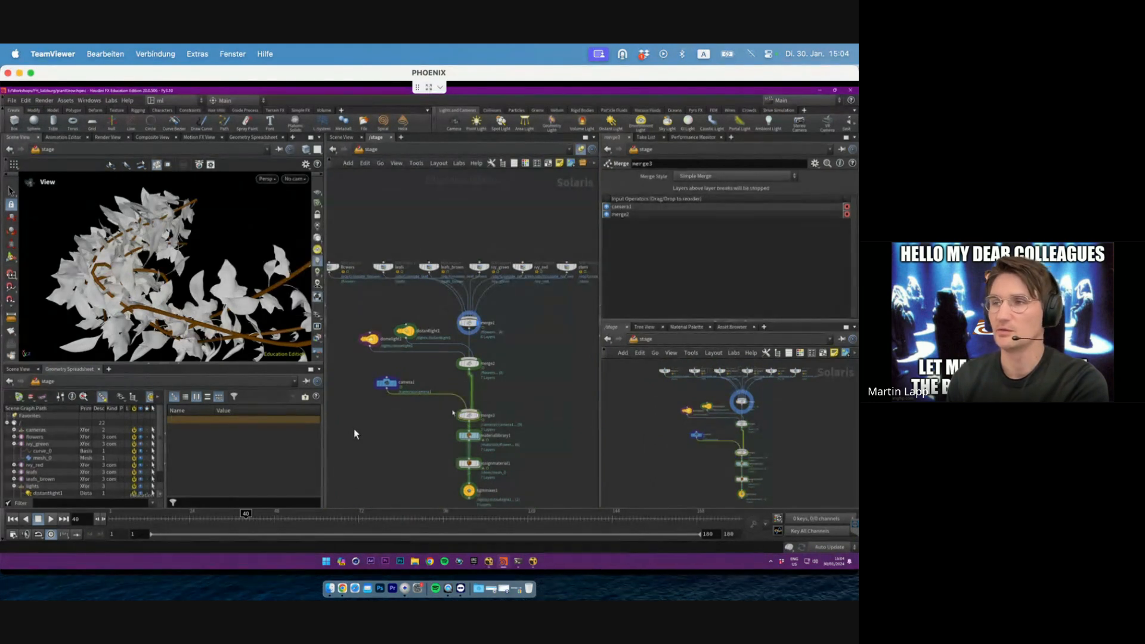
pyautogui.click(469, 363)
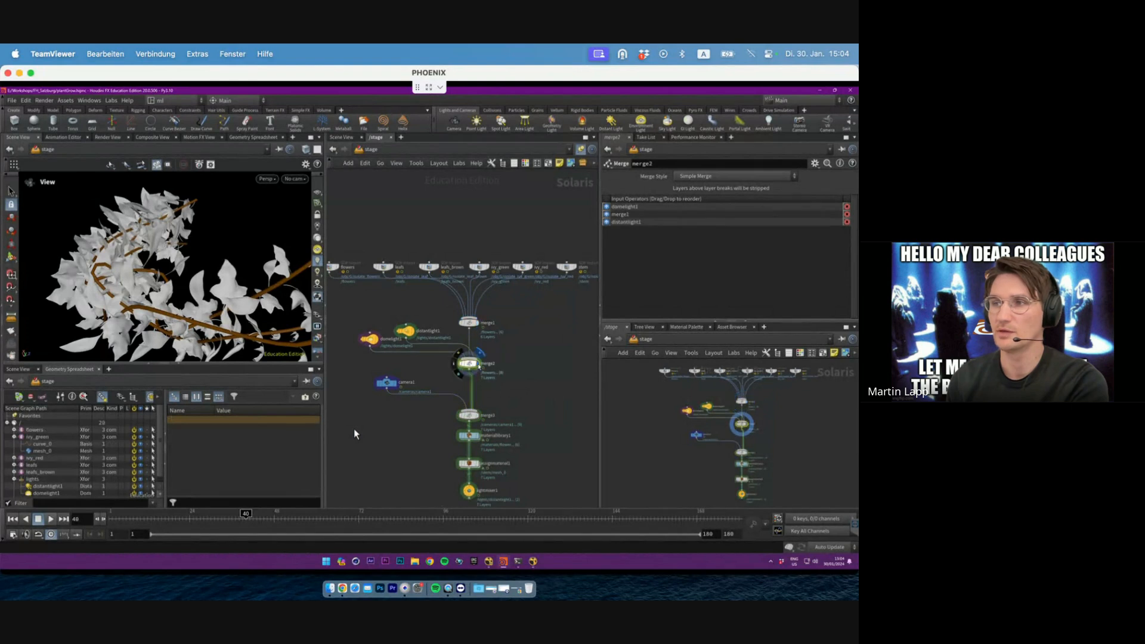
pyautogui.click(295, 179)
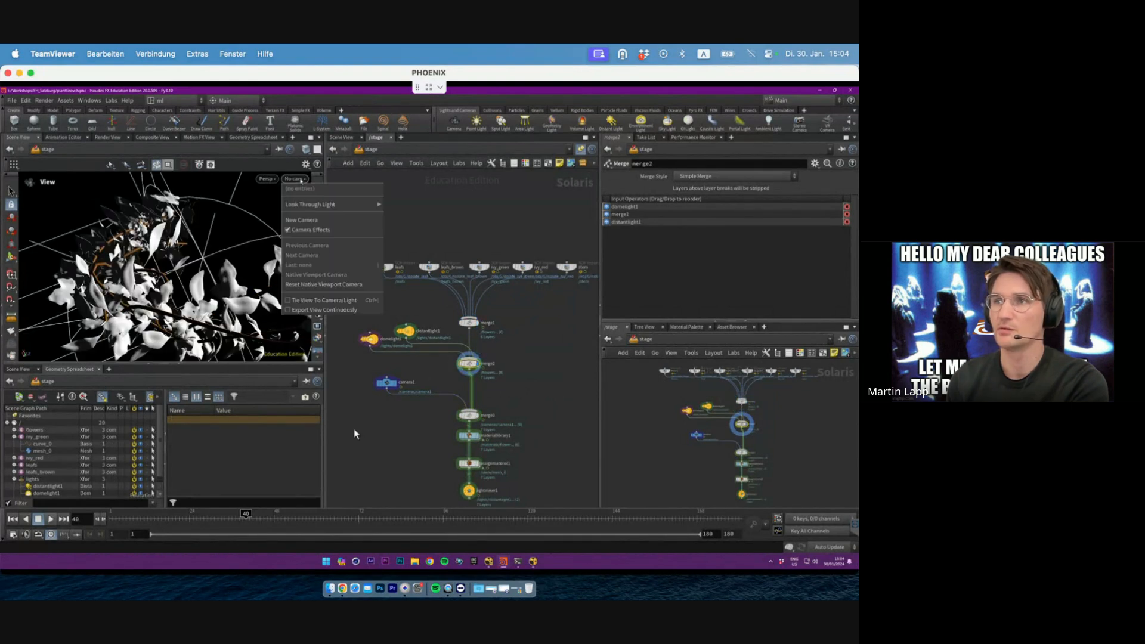
pyautogui.click(543, 344)
# Step: Display merge3, look through camera1 and switch the viewport renderer to Karma XPU
pyautogui.click(469, 415)
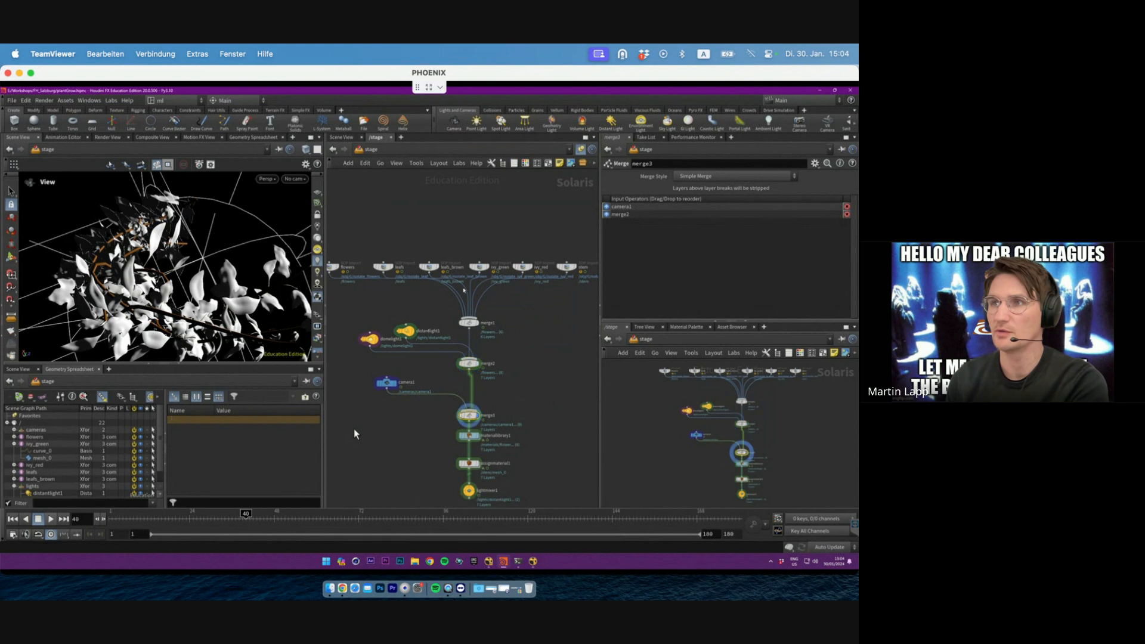
pyautogui.click(295, 179)
pyautogui.click(310, 188)
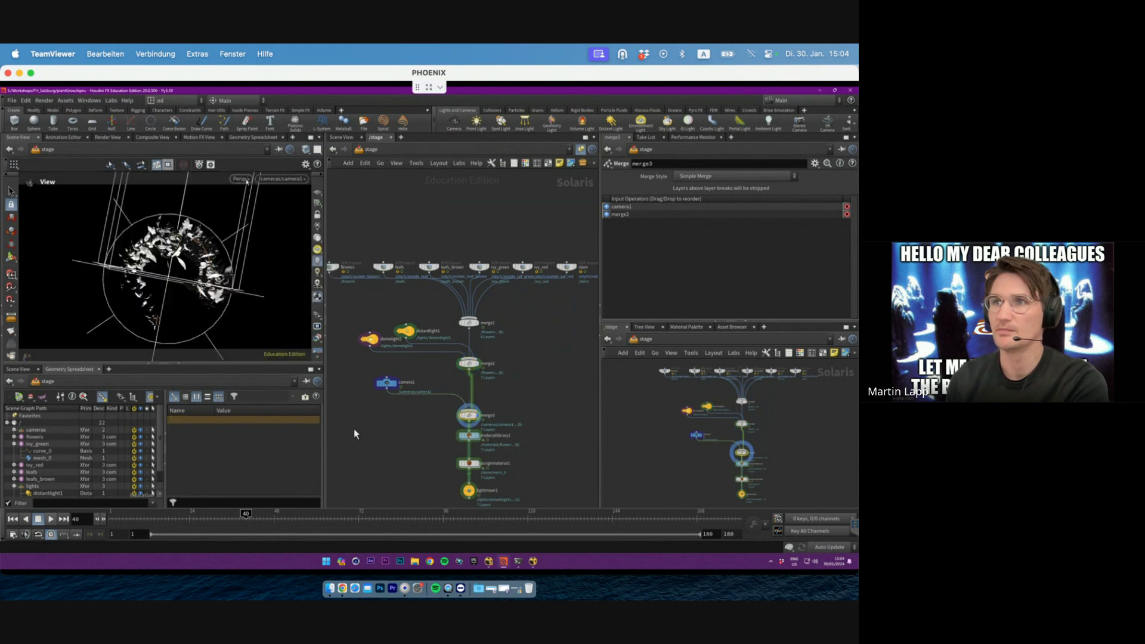
pyautogui.click(240, 179)
pyautogui.click(251, 234)
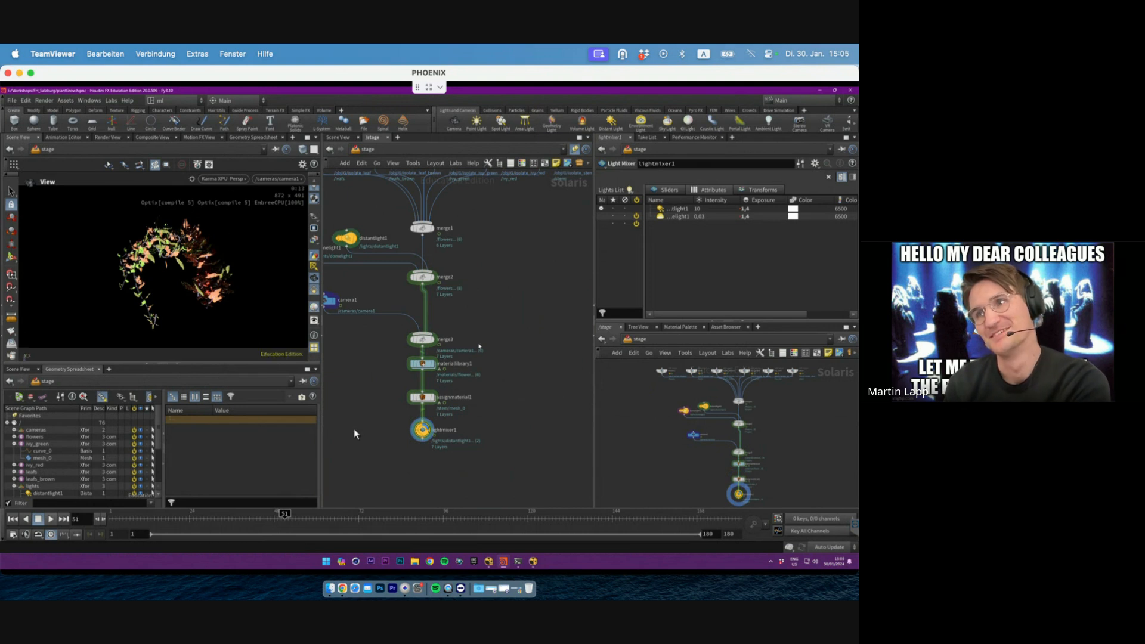
# Step: Scrub to frames 23, 42 and 50 to preview the growing plant's render, and examine it from another angle
pyautogui.scroll(-10, 461, 411)
pyautogui.press('h')
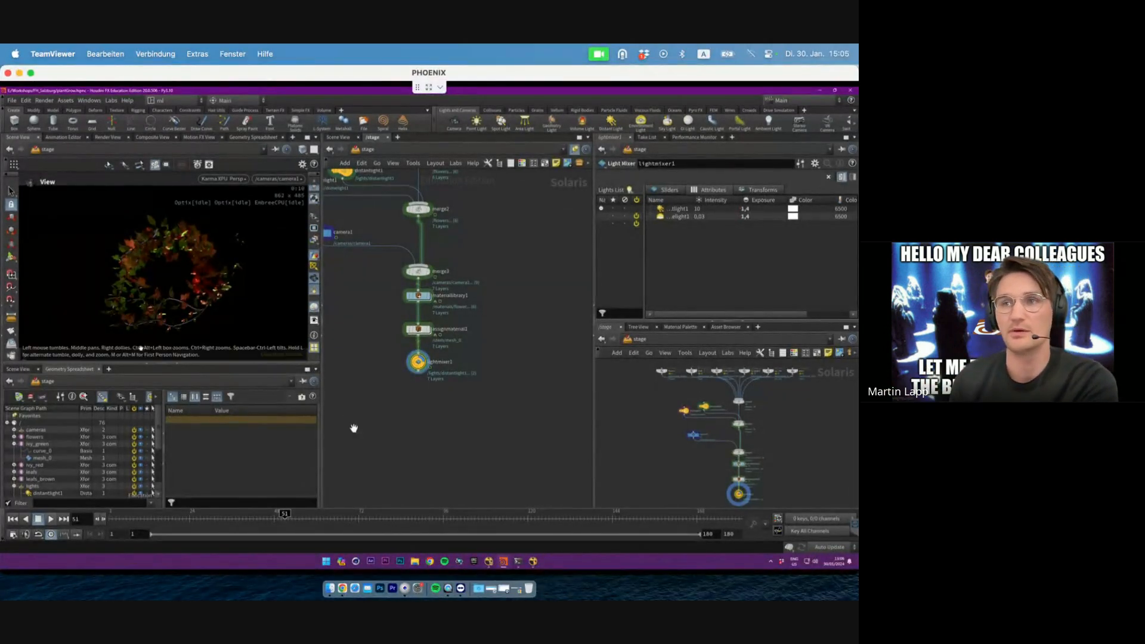
pyautogui.click(187, 519)
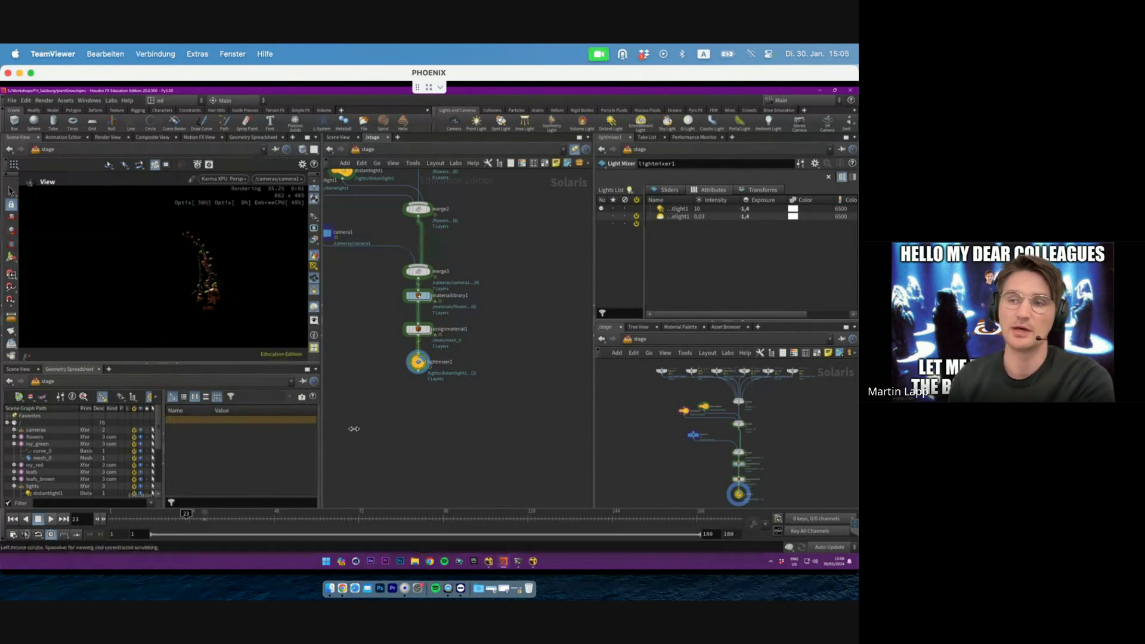
pyautogui.click(204, 517)
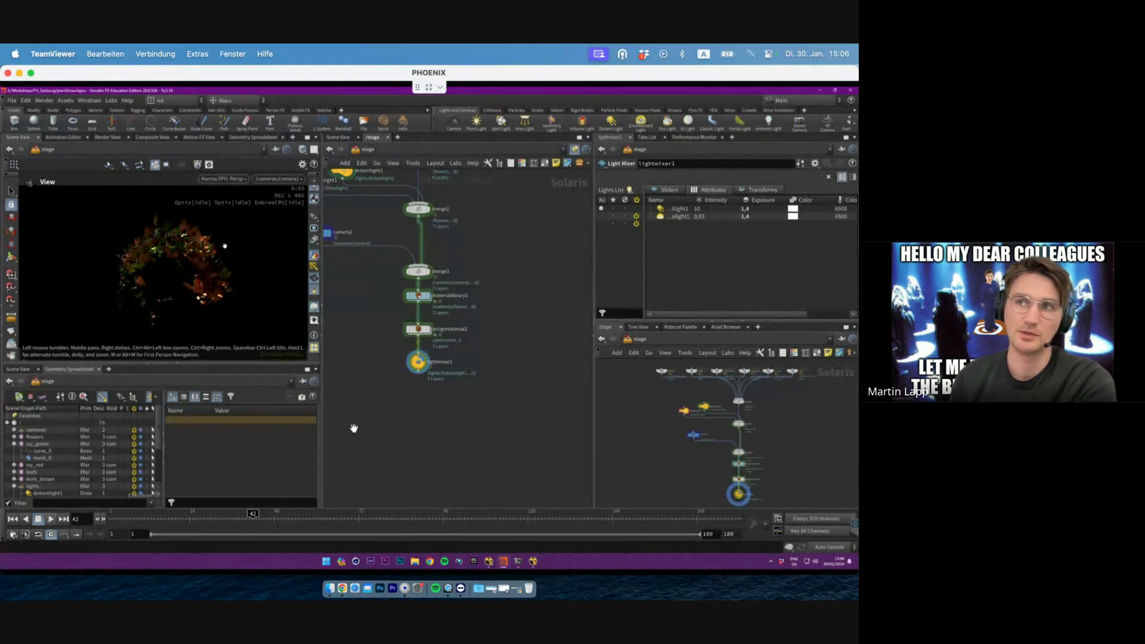
pyautogui.click(281, 519)
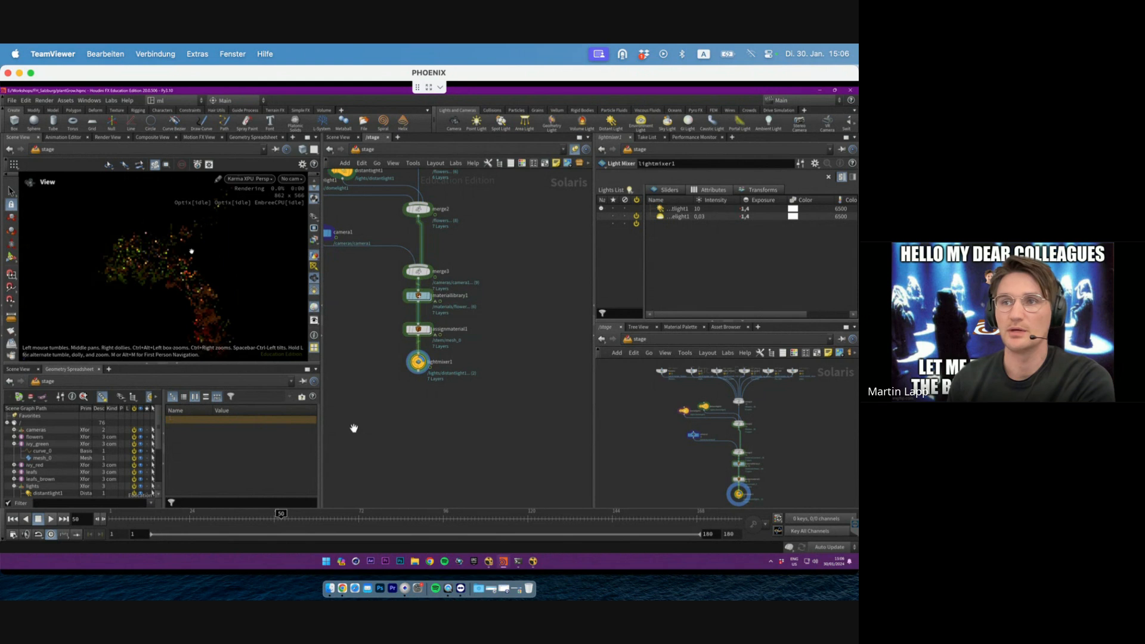
pyautogui.moveTo(191, 251); pyautogui.dragTo(201, 288)
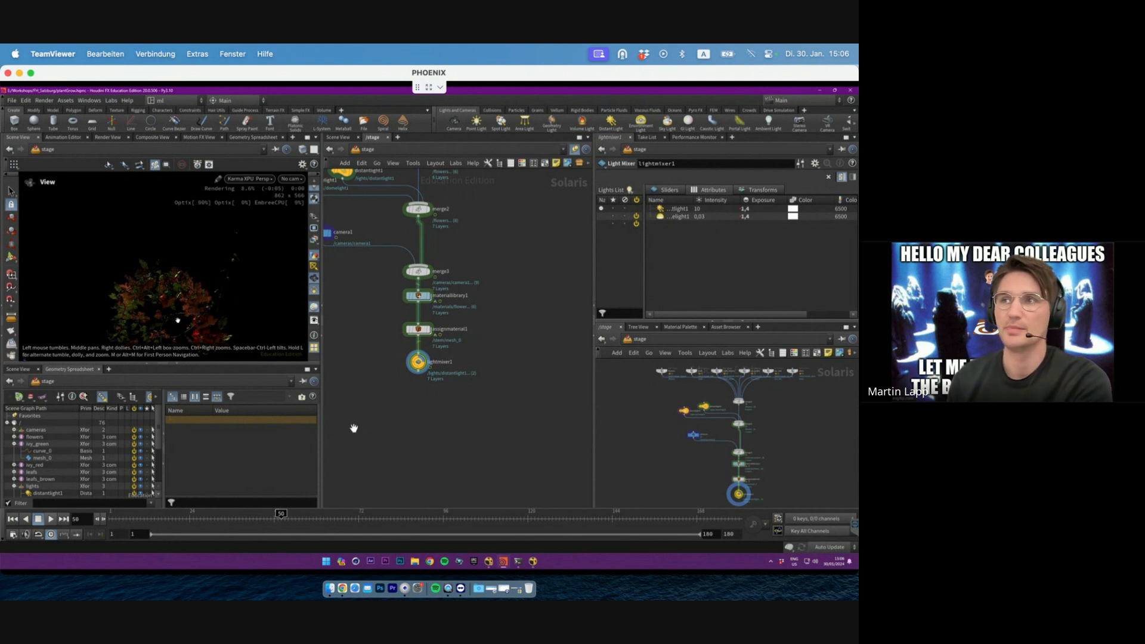
# Step: Switch the network editor back to the obj context and enter the G geometry network
pyautogui.click(381, 150)
pyautogui.click(412, 193)
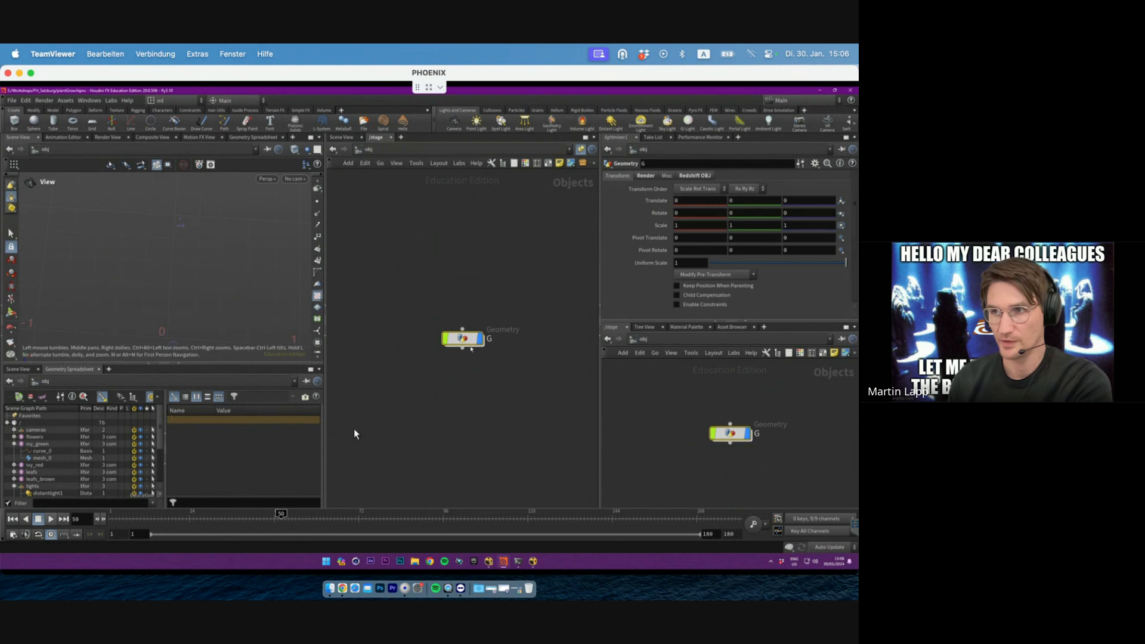
pyautogui.doubleClick(470, 345)
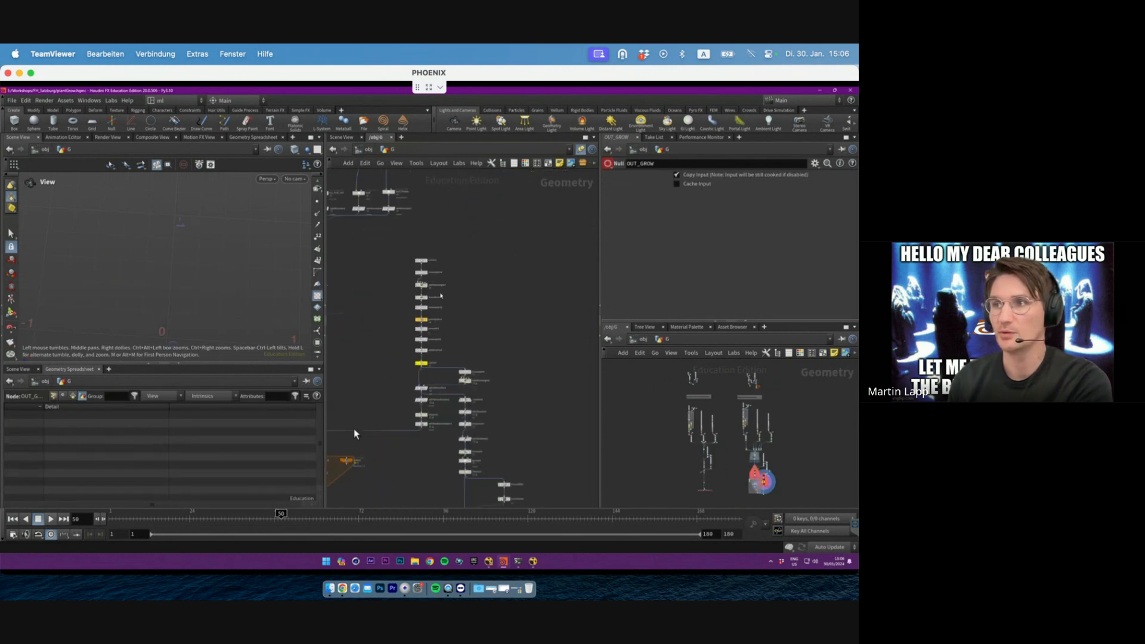
# Step: Check the circle2 and pointjitter4 settings and display circle2 to view the starting curve
pyautogui.scroll(3, 451, 267)
pyautogui.click(397, 260)
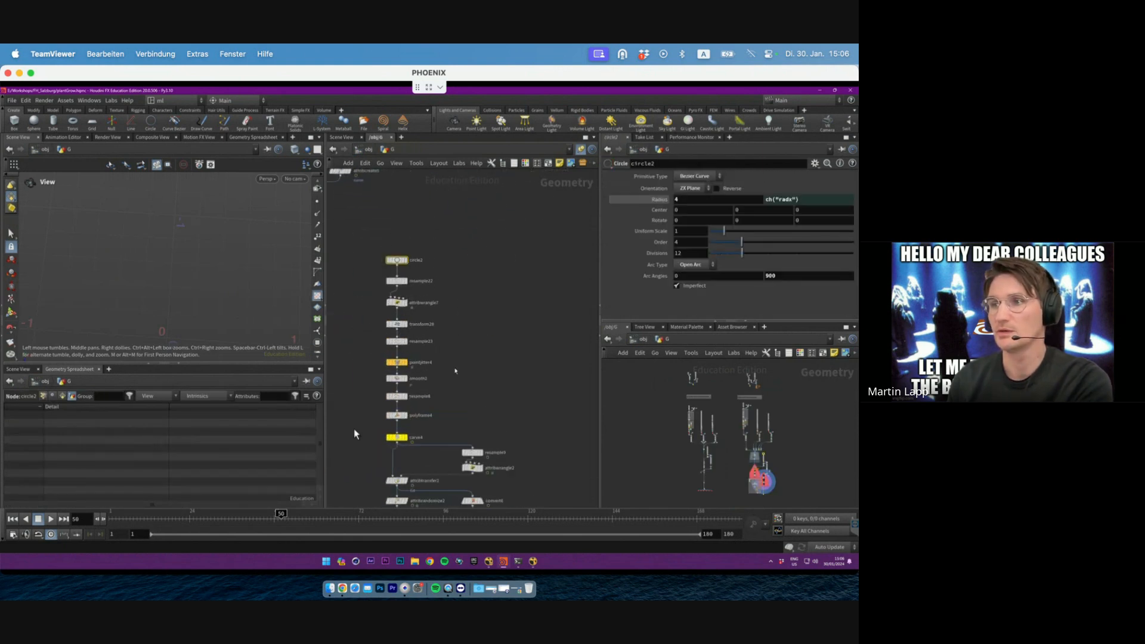
pyautogui.click(398, 362)
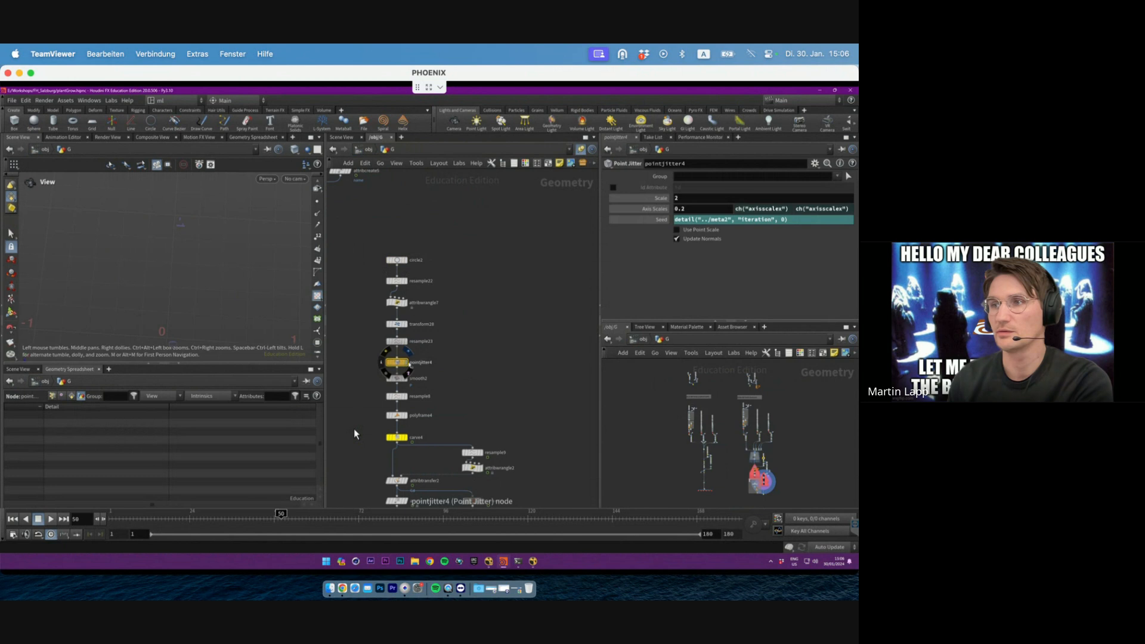
pyautogui.click(406, 260)
pyautogui.scroll(-8, 176, 243)
pyautogui.moveTo(176, 243); pyautogui.dragTo(219, 263)
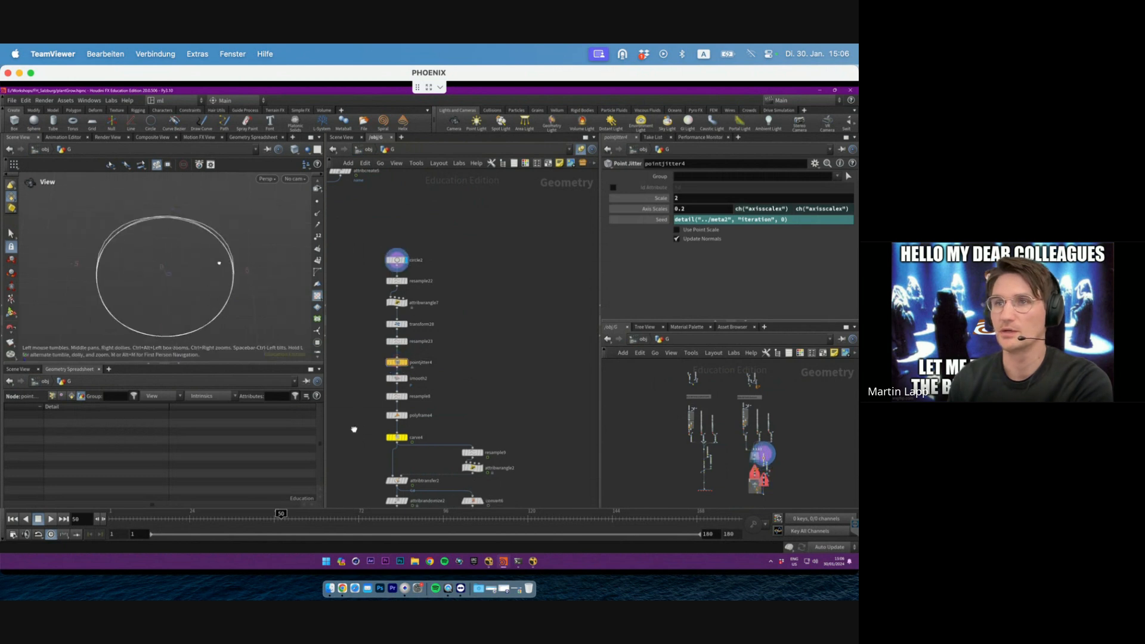
# Step: Check the transform node, and display pointjitter4 and resample23 alternately to compare the jittered curve with the smooth helix
pyautogui.click(397, 324)
pyautogui.click(407, 341)
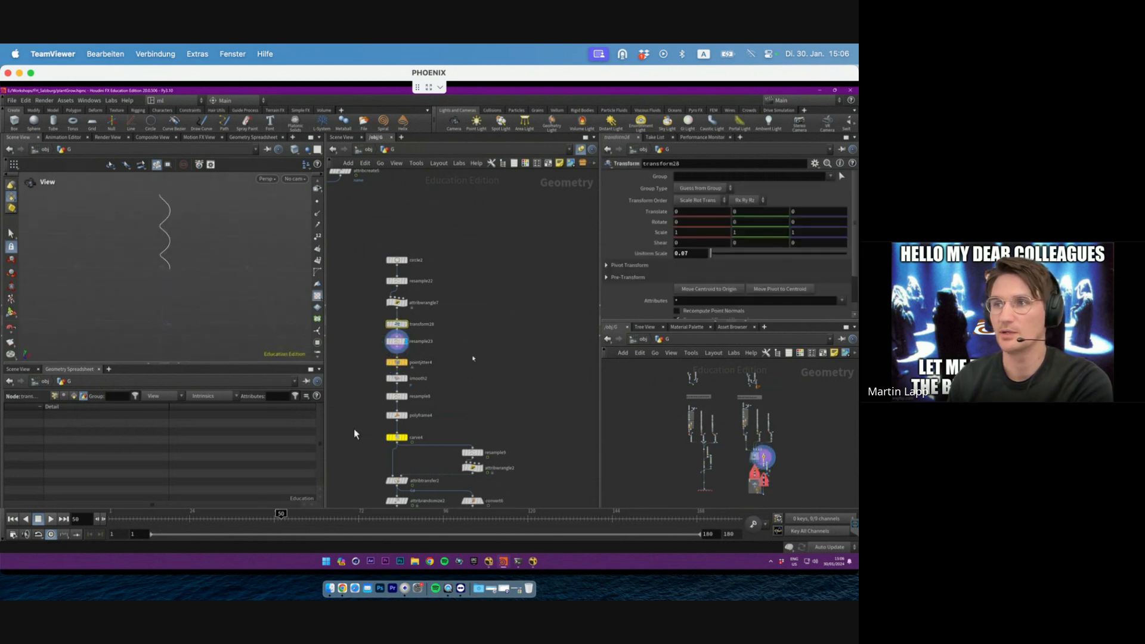
pyautogui.click(397, 362)
pyautogui.click(406, 362)
pyautogui.scroll(4, 234, 212)
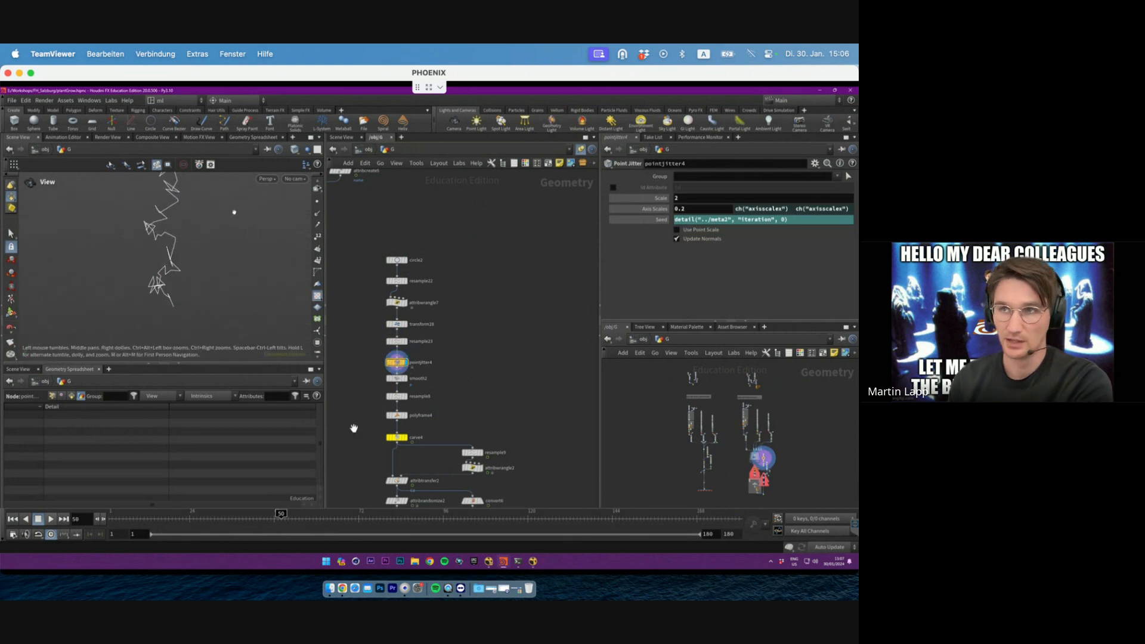
pyautogui.click(397, 341)
pyautogui.click(406, 341)
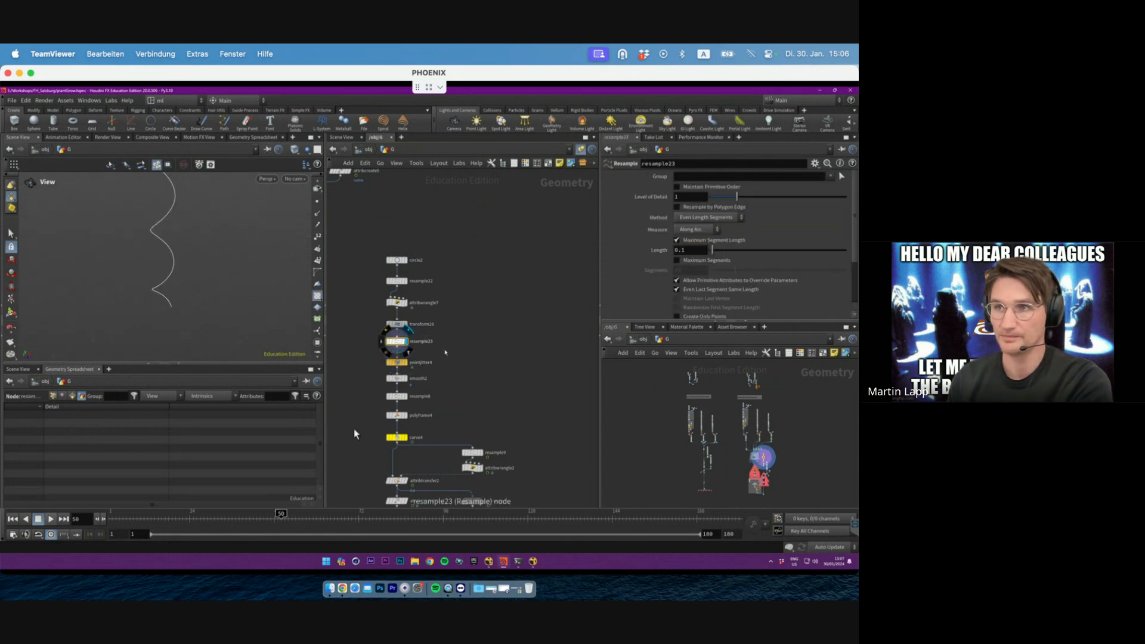
# Step: Display the polyframe4 node to view the jittered and smoothed curve, and check its tangent settings
pyautogui.scroll(-5, 167, 220)
pyautogui.moveTo(184, 230); pyautogui.dragTo(177, 283, button='middle')
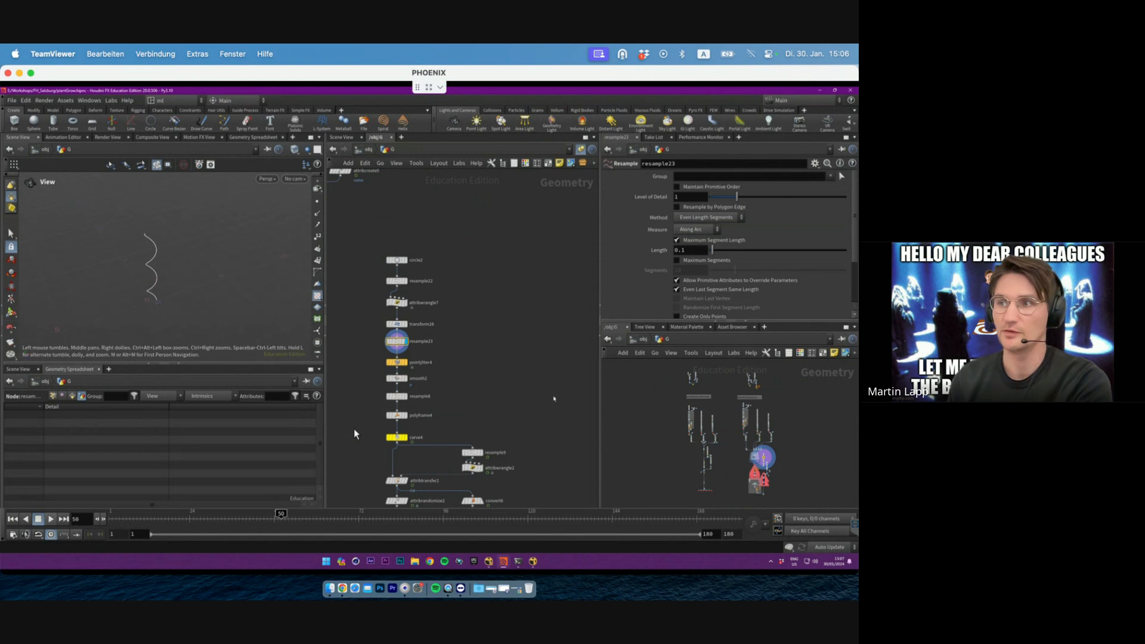
pyautogui.click(397, 415)
pyautogui.click(406, 415)
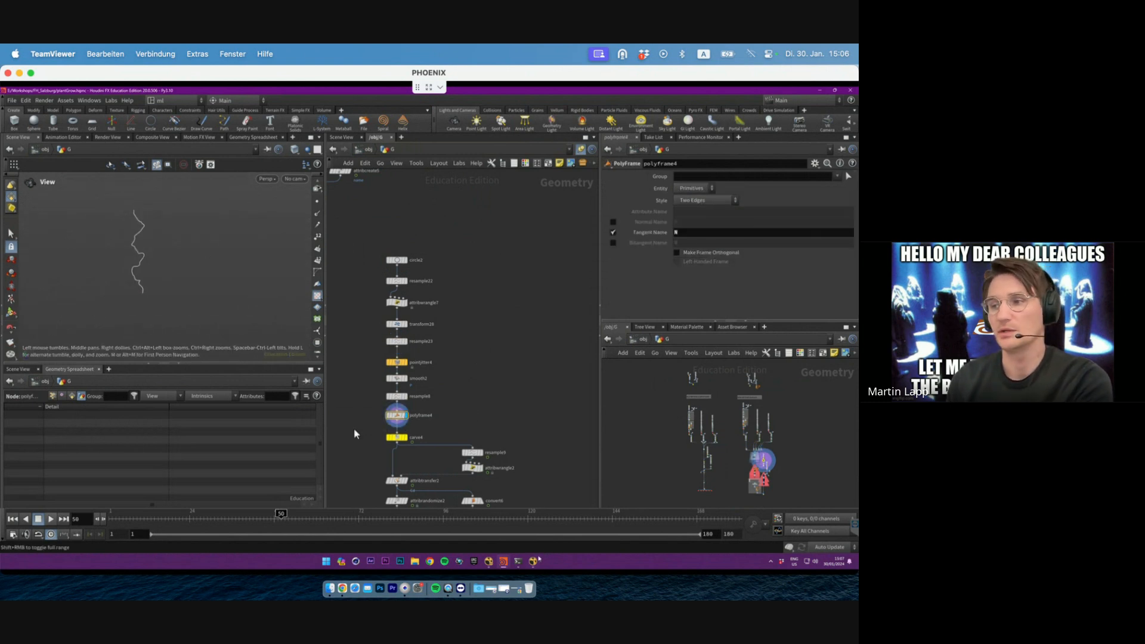
# Step: Switch to Nuke and scrub the statue composite forward to preview the plant growth, then return to Houdini
pyautogui.click(532, 561)
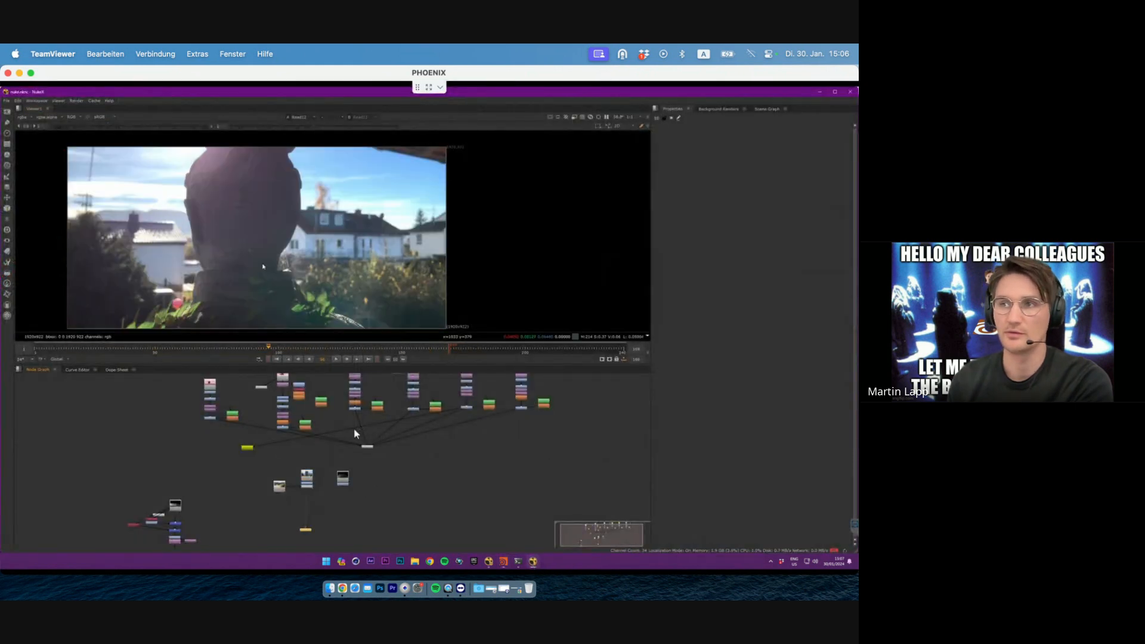
pyautogui.moveTo(268, 349); pyautogui.dragTo(347, 360)
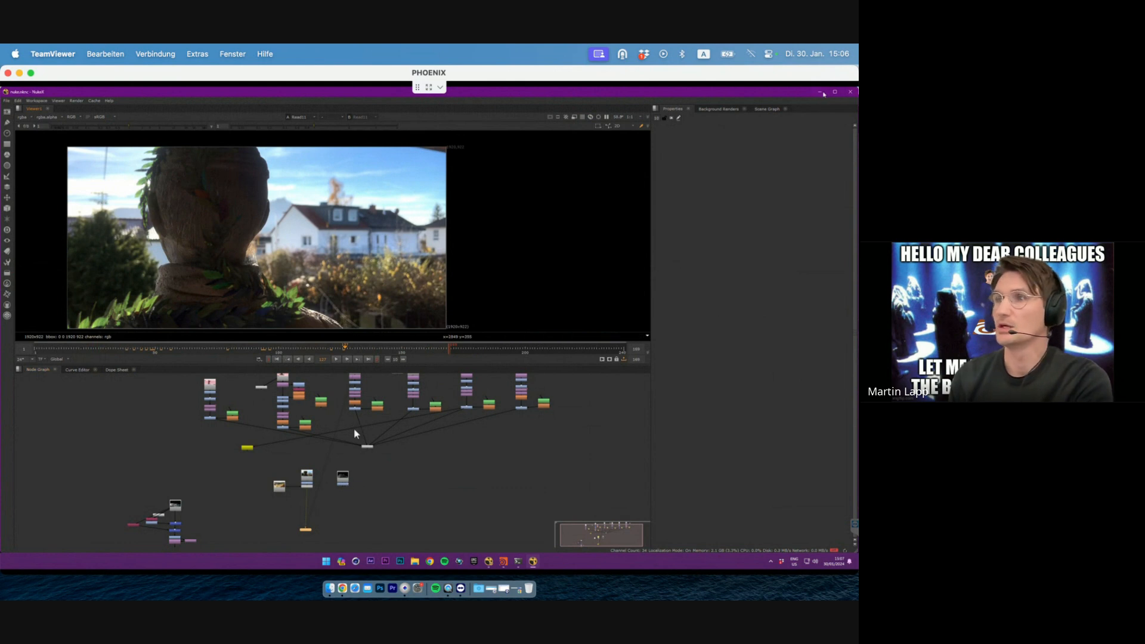
pyautogui.click(820, 92)
# Step: Examine the branches under the NEW METHOD (forEach) label and select clean18 to check its removed attributes
pyautogui.scroll(-9, 529, 315)
pyautogui.moveTo(528, 313); pyautogui.dragTo(485, 456, button='middle')
pyautogui.scroll(7, 468, 424)
pyautogui.scroll(-6, 459, 415)
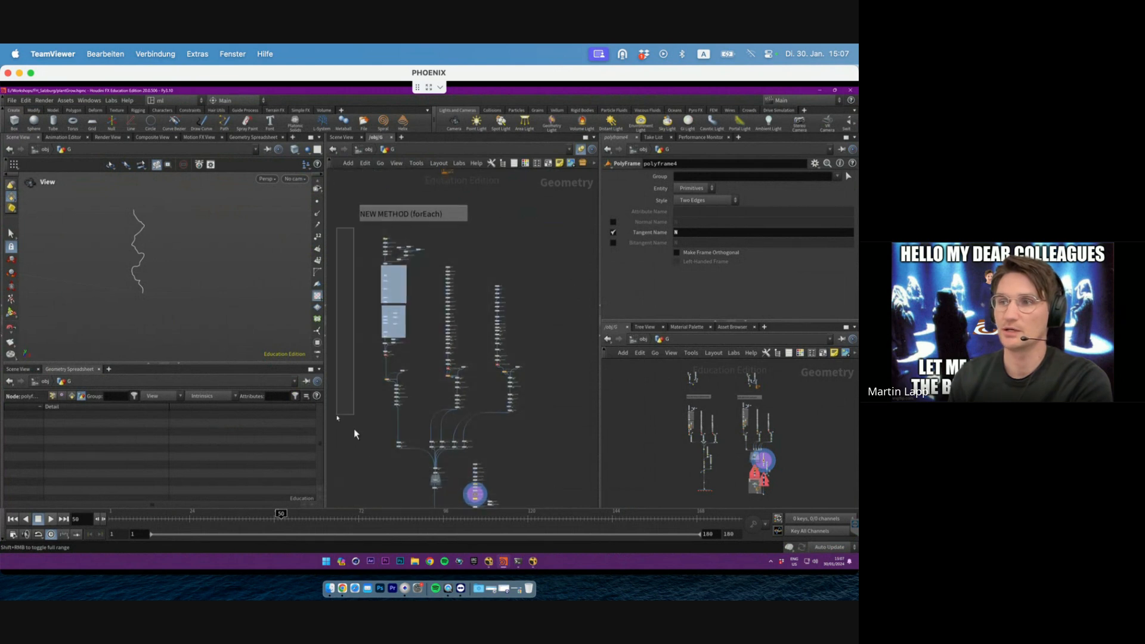
pyautogui.scroll(3, 380, 428)
pyautogui.scroll(3, 380, 427)
pyautogui.moveTo(378, 395); pyautogui.dragTo(426, 377)
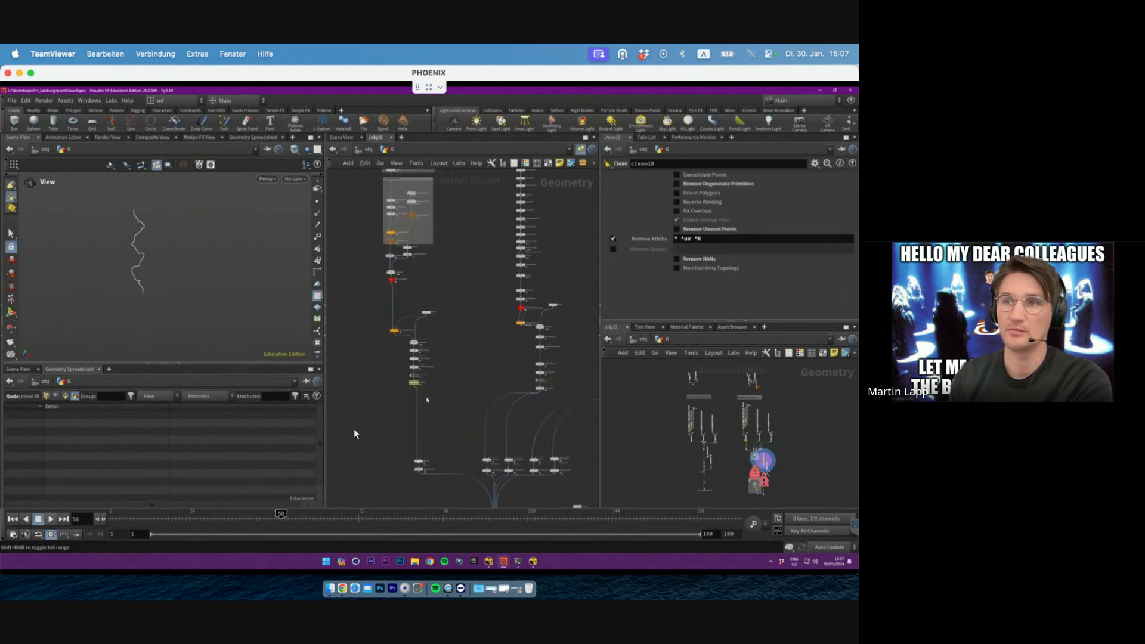
# Step: Display the OUT_GROW null near the end of the network to view the complete plant
pyautogui.moveTo(413, 446); pyautogui.dragTo(377, 276, button='middle')
pyautogui.moveTo(391, 385); pyautogui.dragTo(340, 239, button='middle')
pyautogui.moveTo(427, 504); pyautogui.dragTo(424, 403, button='middle')
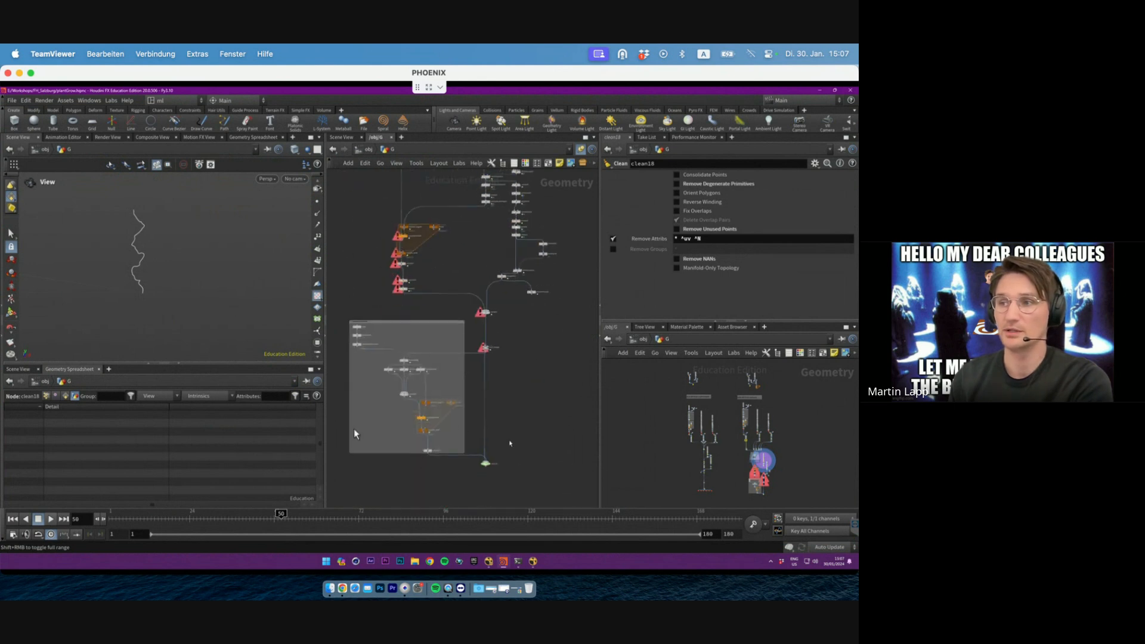
pyautogui.moveTo(511, 358); pyautogui.dragTo(487, 341)
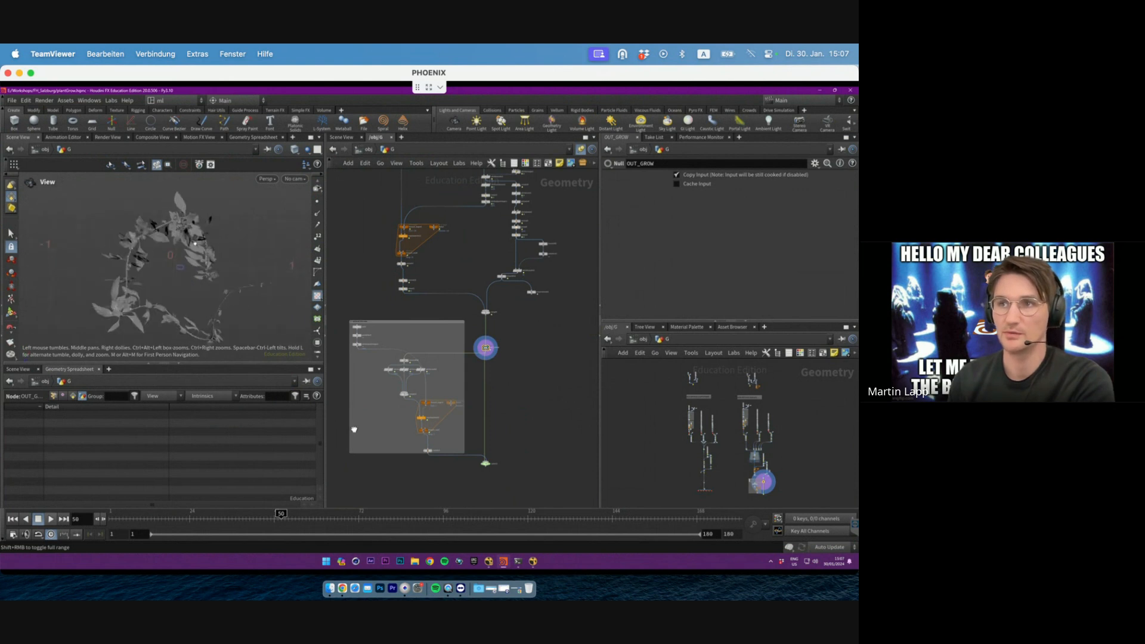
# Step: Highlight the base curve's node chain and the branches above it feeding the plant, then clear the selection
pyautogui.scroll(-5, 514, 334)
pyautogui.scroll(2, 511, 246)
pyautogui.scroll(-4, 511, 245)
pyautogui.scroll(4, 511, 247)
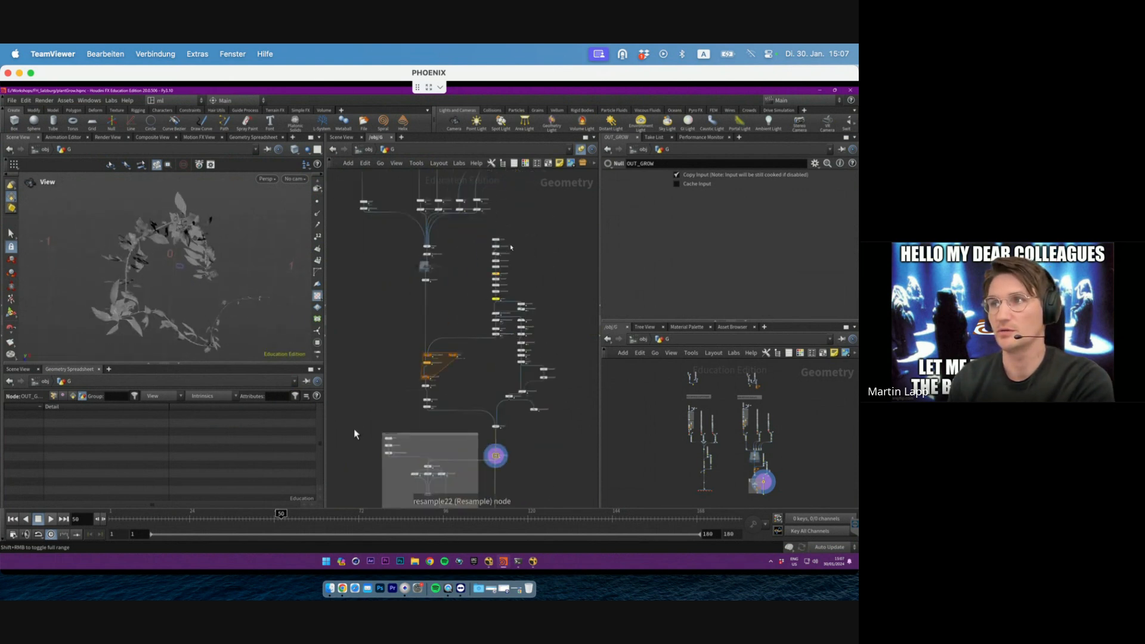
pyautogui.moveTo(511, 247); pyautogui.dragTo(500, 316, button='middle')
pyautogui.moveTo(512, 282); pyautogui.dragTo(471, 393)
pyautogui.moveTo(466, 179); pyautogui.dragTo(474, 294, button='middle')
pyautogui.scroll(-3, 474, 294)
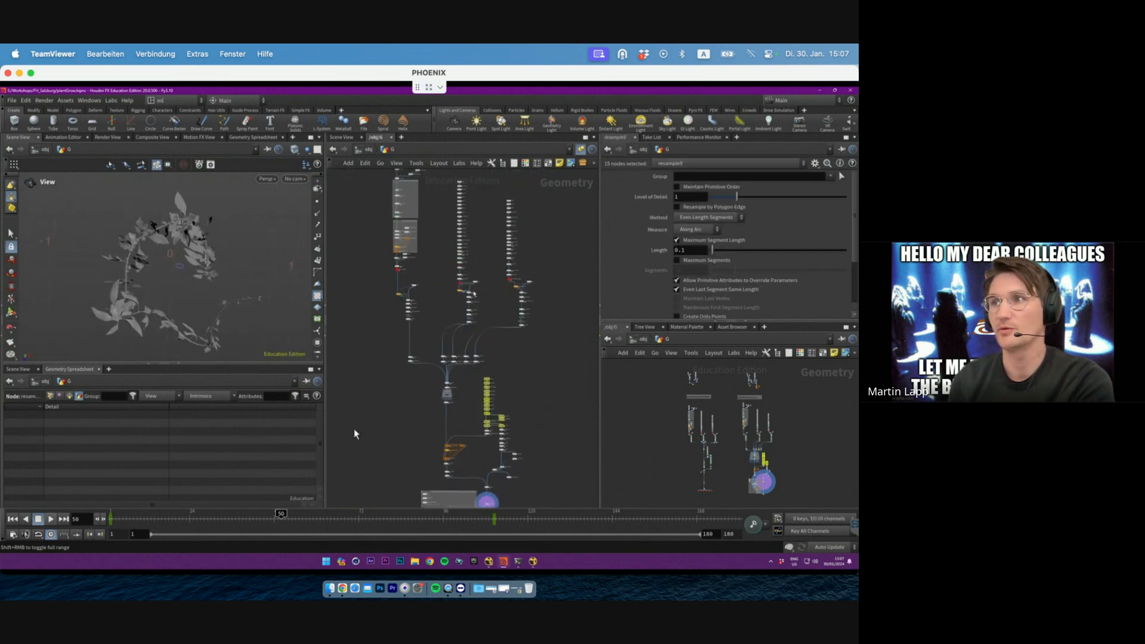
pyautogui.scroll(-3, 436, 219)
pyautogui.moveTo(395, 181); pyautogui.dragTo(538, 323)
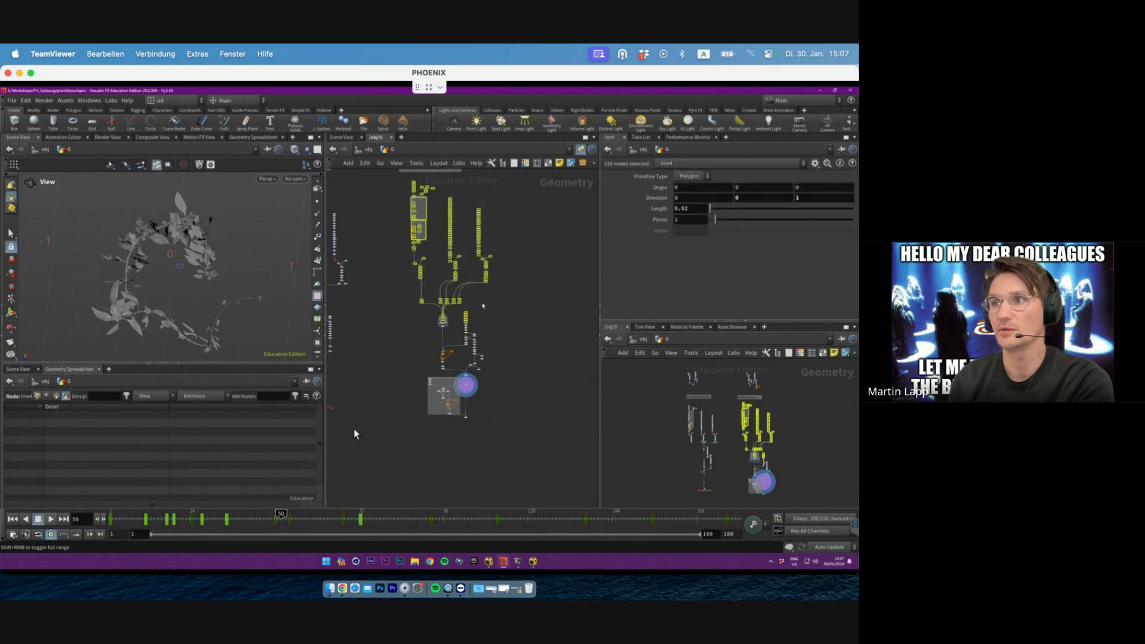
pyautogui.click(483, 305)
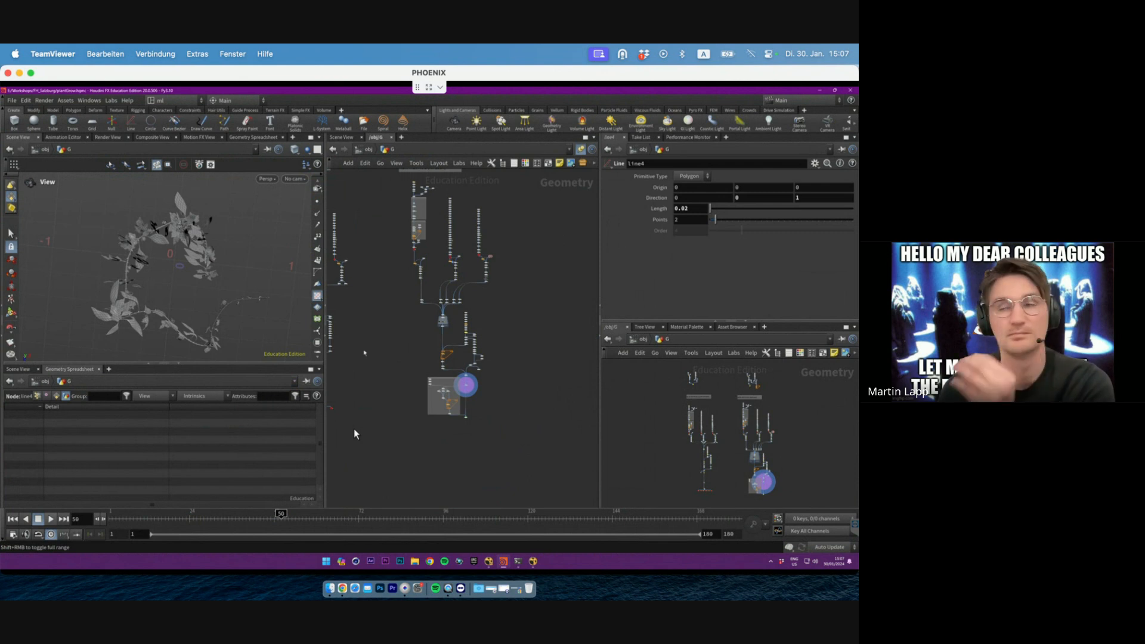
pyautogui.moveTo(412, 399); pyautogui.dragTo(397, 381, button='middle')
pyautogui.scroll(6, 456, 390)
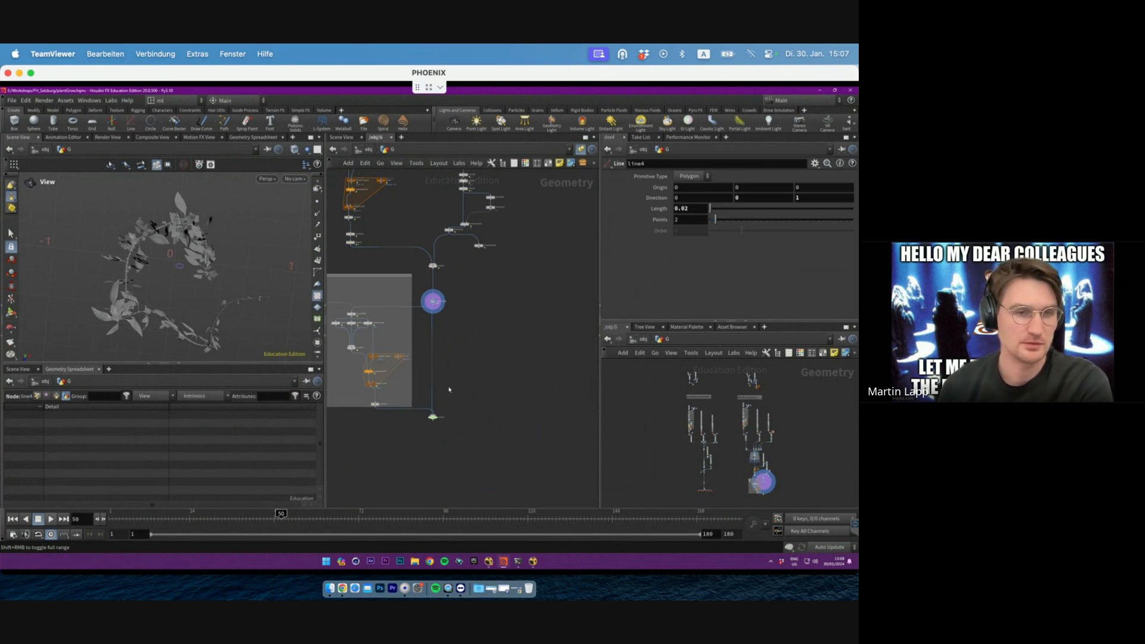
pyautogui.press('super+Tab')
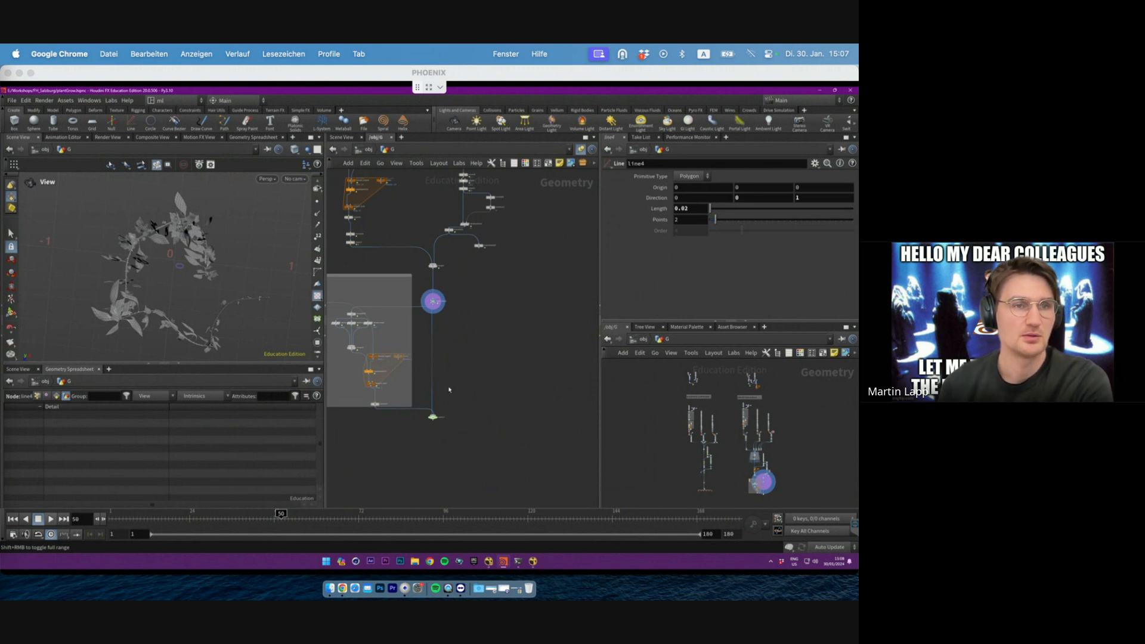
pyautogui.press('h')
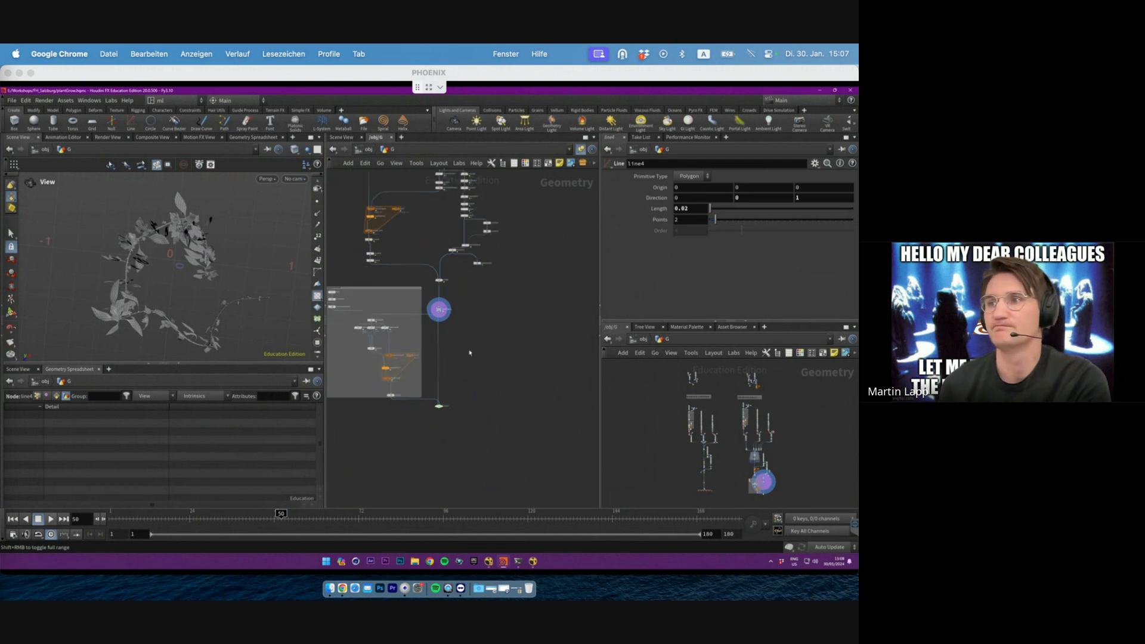
pyautogui.scroll(-5, 517, 418)
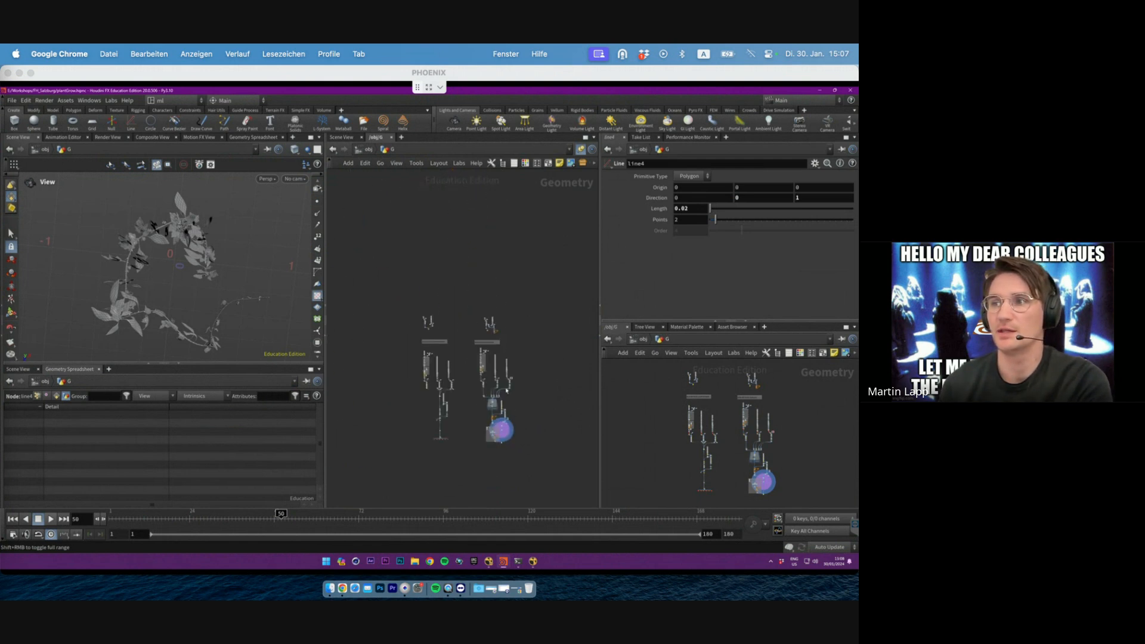
pyautogui.scroll(5, 501, 428)
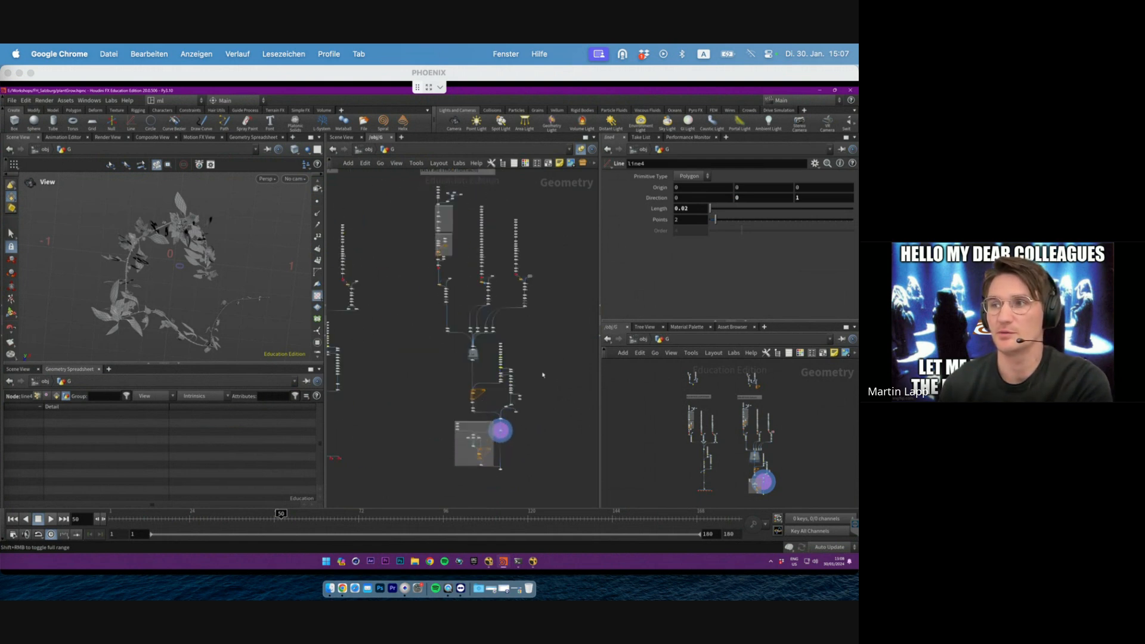
# Step: Switch to Nuke, show the crumbling sand figure's Read node in the viewer, and look over the other node branches
pyautogui.click(530, 562)
pyautogui.scroll(-3, 393, 519)
pyautogui.scroll(6, 388, 447)
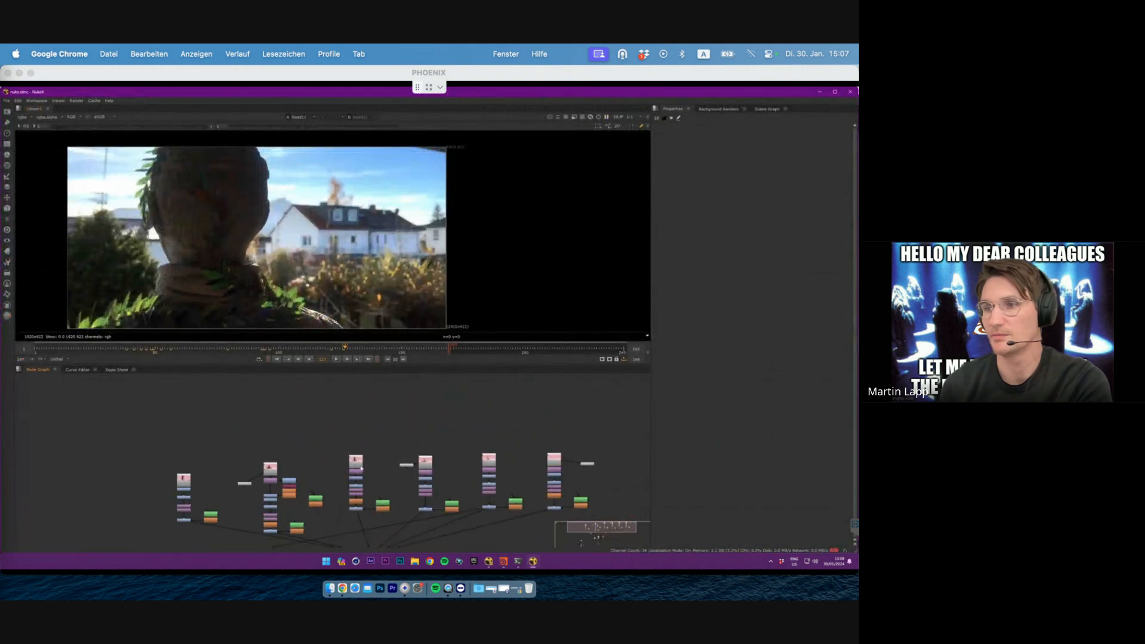
pyautogui.click(353, 463)
pyautogui.press('1')
pyautogui.click(401, 492)
pyautogui.scroll(-5, 334, 480)
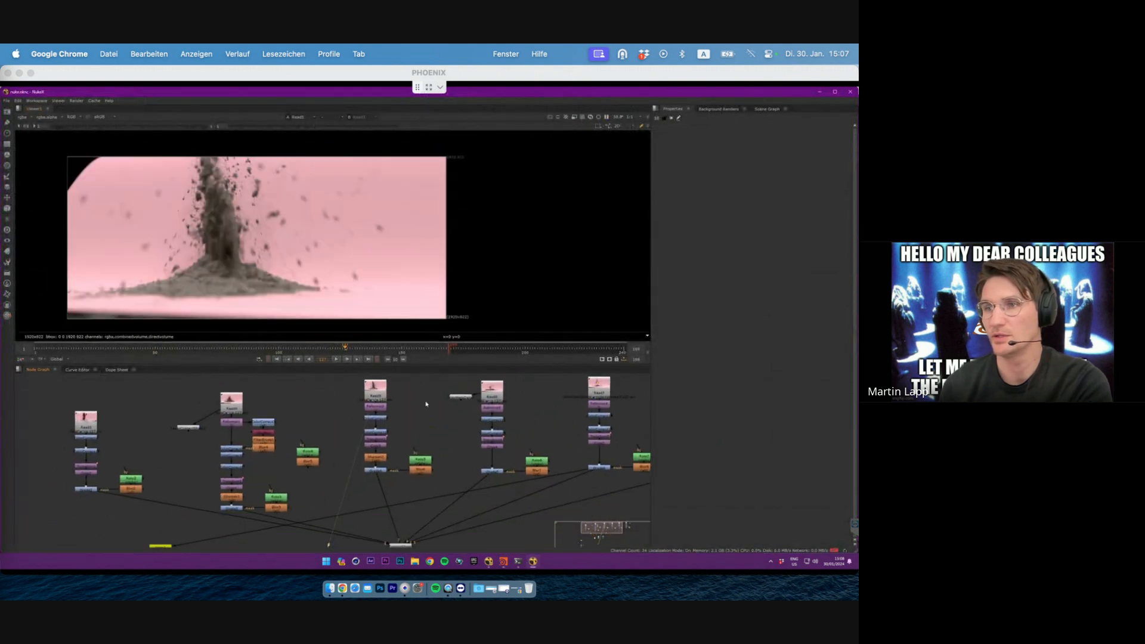
pyautogui.scroll(4, 259, 474)
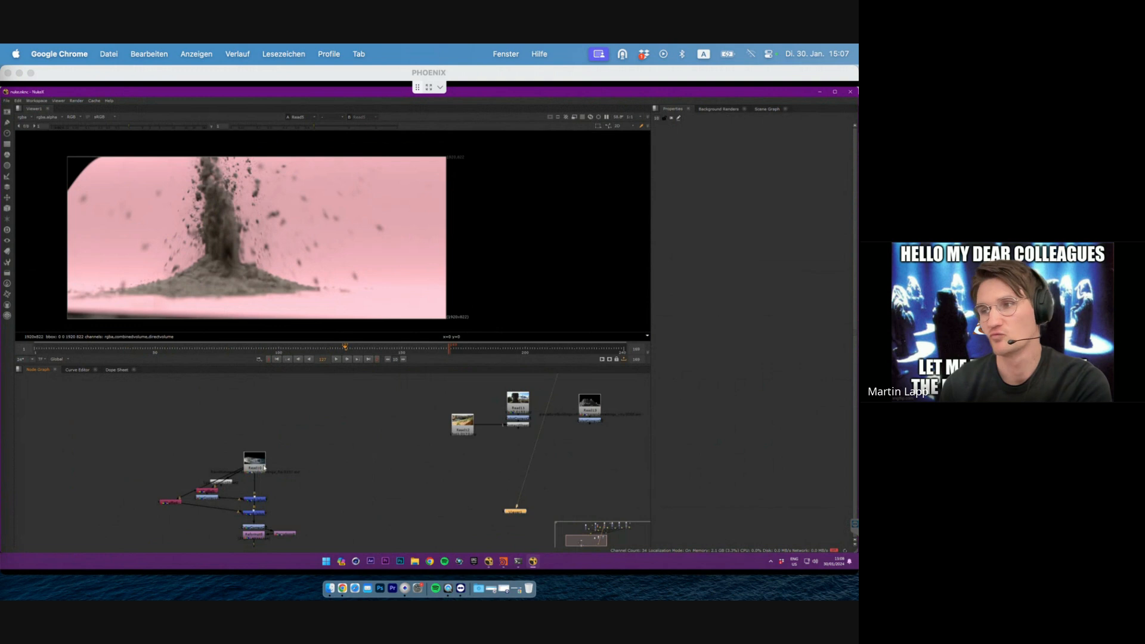
pyautogui.moveTo(463, 402); pyautogui.dragTo(343, 526, button='middle')
pyautogui.moveTo(435, 501); pyautogui.dragTo(416, 549, button='middle')
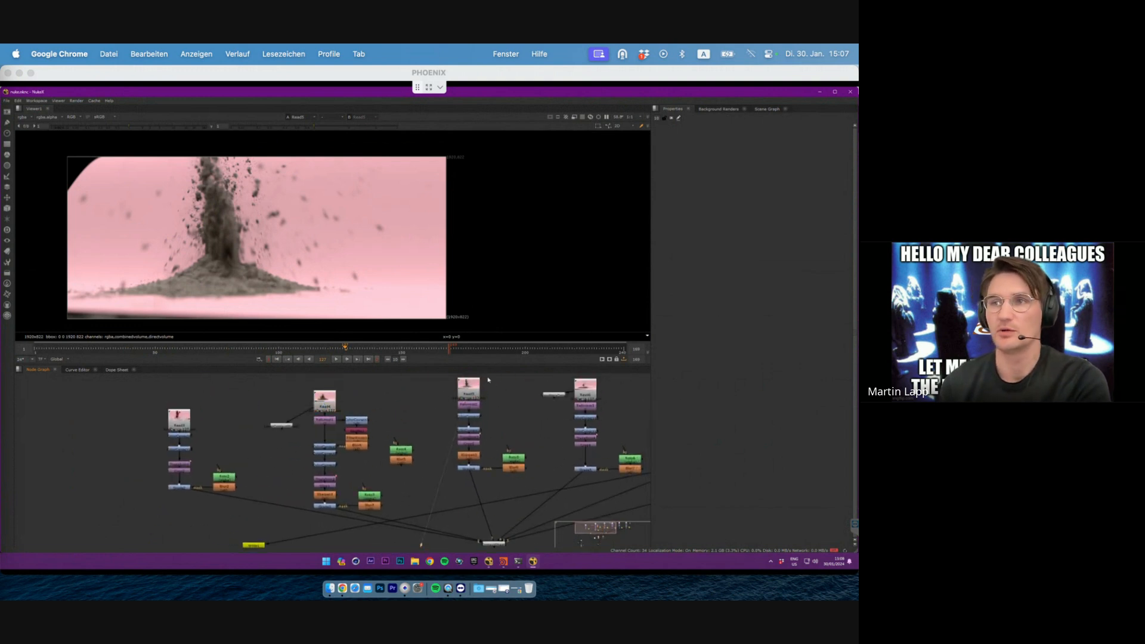
# Step: Scrub the sand figure render, then play it from the first frame with the viewer enlarged
pyautogui.click(186, 348)
pyautogui.click(229, 352)
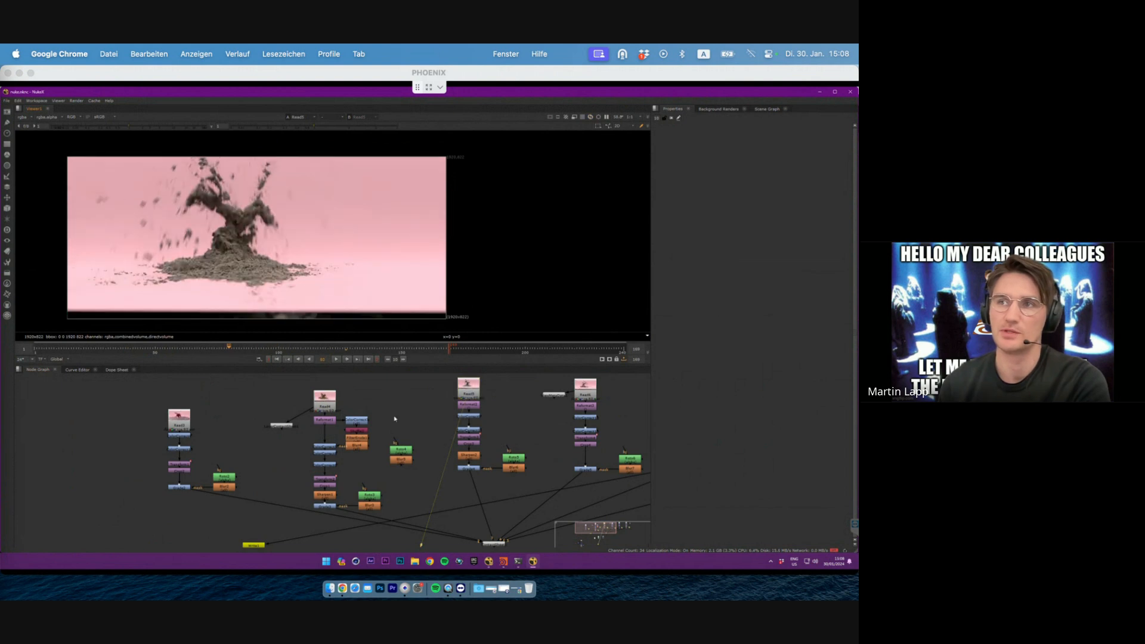
pyautogui.moveTo(419, 418); pyautogui.dragTo(274, 453, button='middle')
pyautogui.click(278, 360)
pyautogui.click(334, 361)
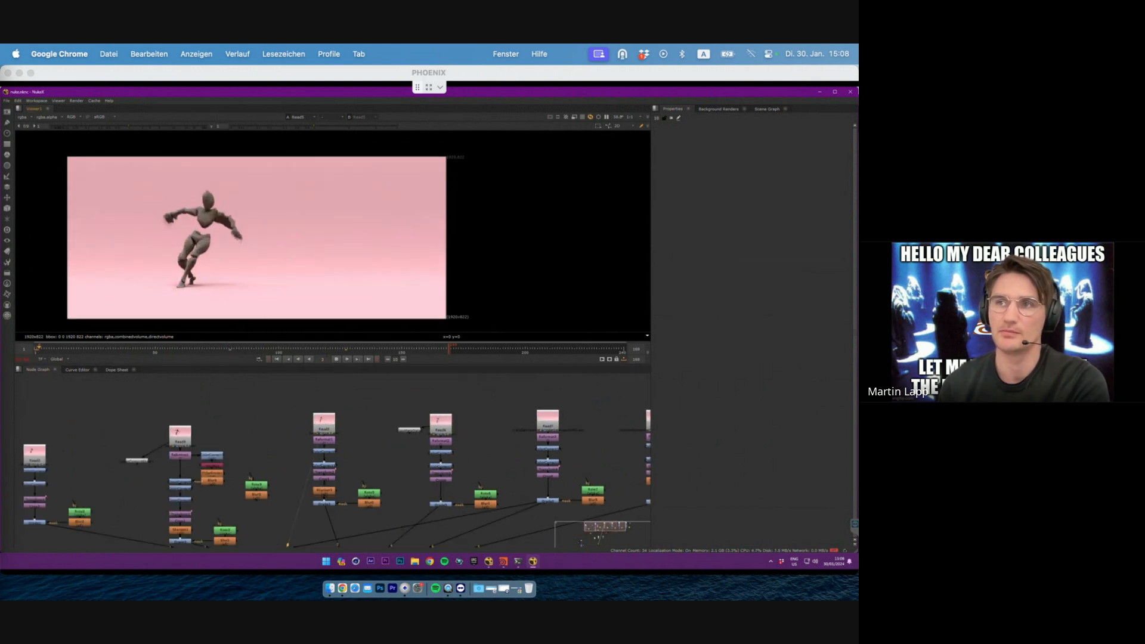
pyautogui.scroll(3, 203, 237)
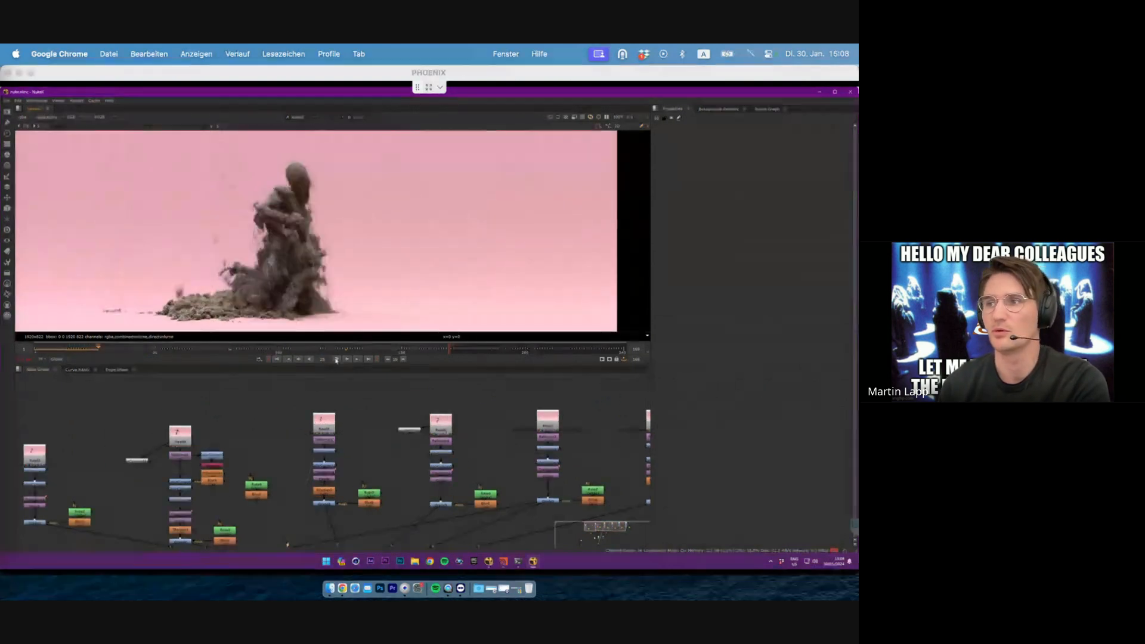
# Step: Compare the neighbouring Read nodes in the viewer, including the shattering armoured figure's render
pyautogui.moveTo(603, 424); pyautogui.dragTo(464, 438, button='middle')
pyautogui.click(418, 434)
pyautogui.press('1')
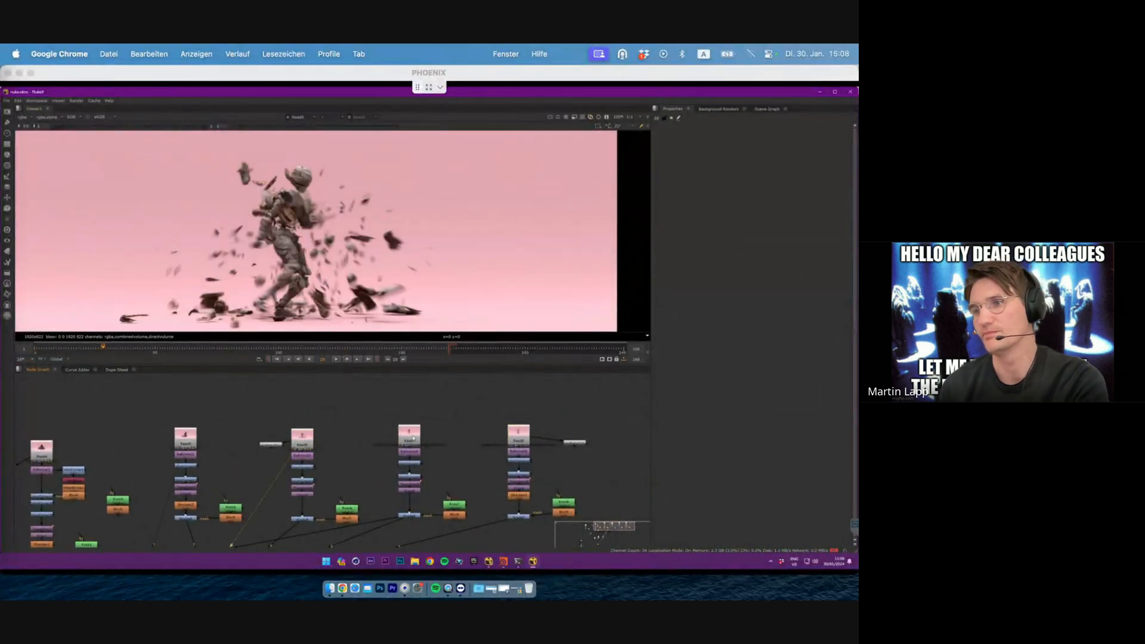
pyautogui.click(311, 437)
pyautogui.press('1')
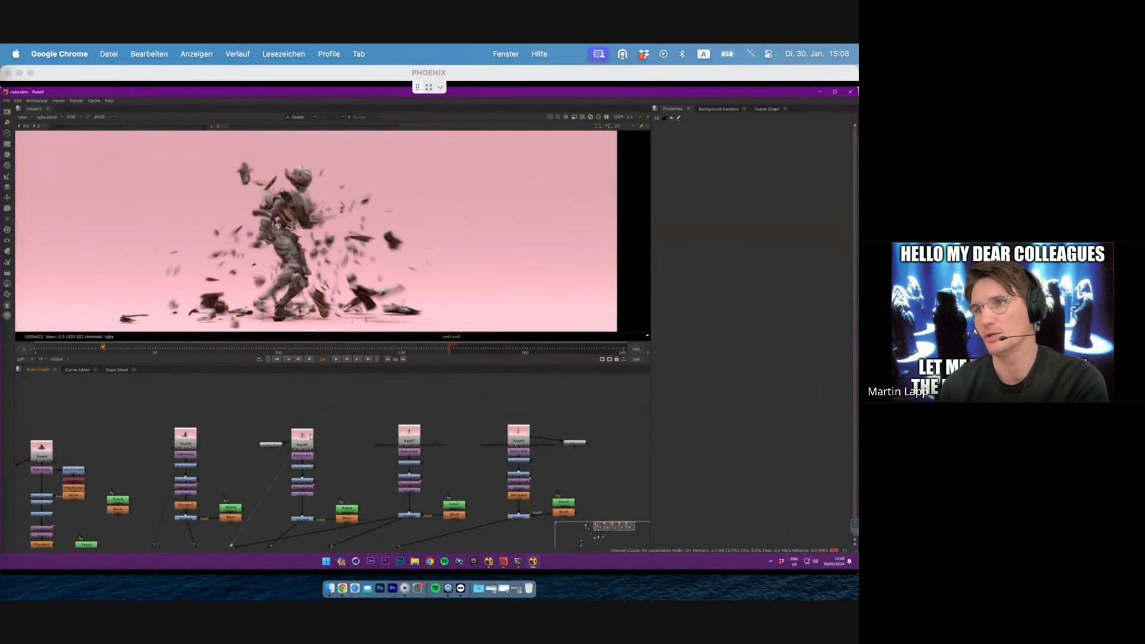
# Step: Show the last Read node in the row, with the colourful petal figure, in the viewer
pyautogui.scroll(-4, 249, 434)
pyautogui.moveTo(163, 531); pyautogui.dragTo(242, 474, button='middle')
pyautogui.scroll(3, 242, 475)
pyautogui.moveTo(405, 381); pyautogui.dragTo(302, 512, button='middle')
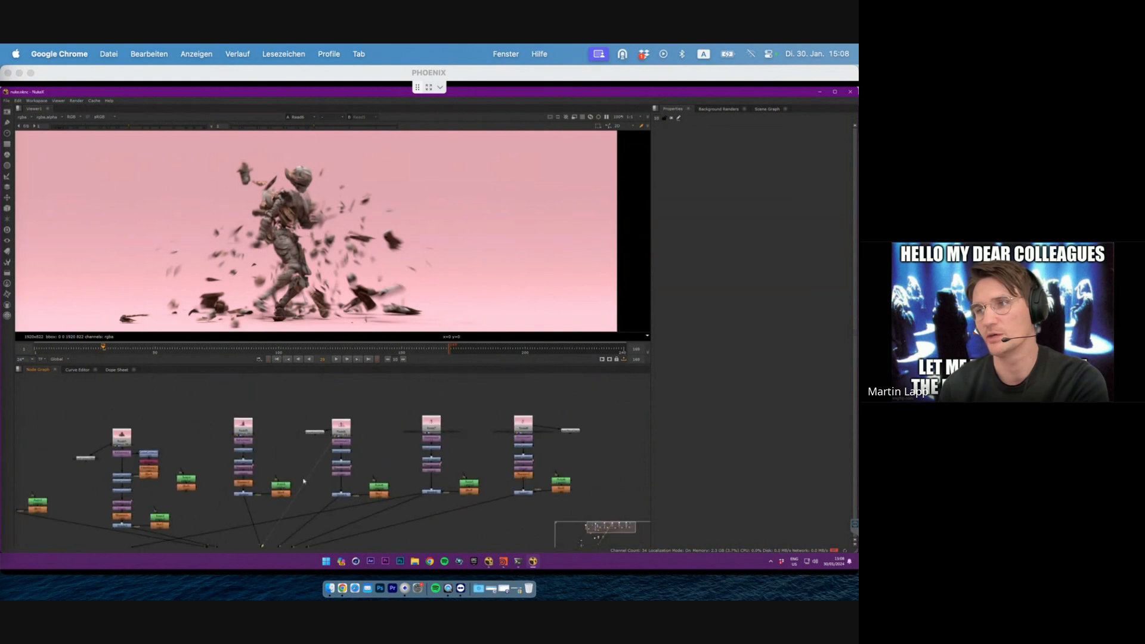
pyautogui.click(523, 426)
pyautogui.press('1')
pyautogui.scroll(-2, 524, 418)
pyautogui.scroll(-2, 505, 437)
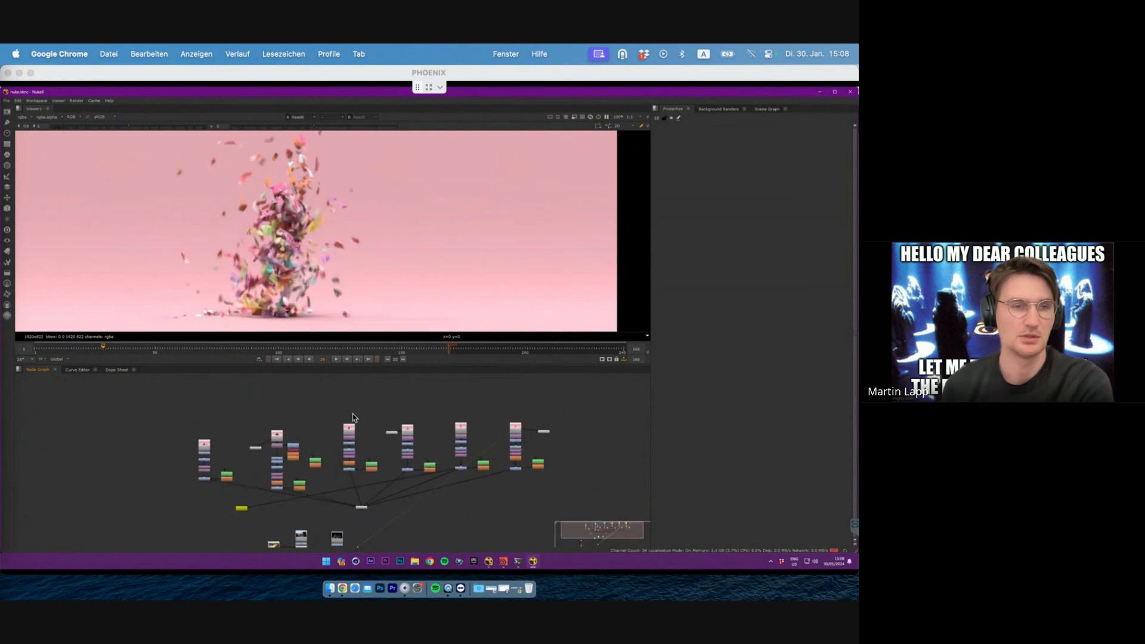
# Step: Switch to QuickTime Player, watch the preview2.mov effects overview, and pause it at 00:05
pyautogui.hotkey('ctrl', 'Up')
pyautogui.click(620, 197)
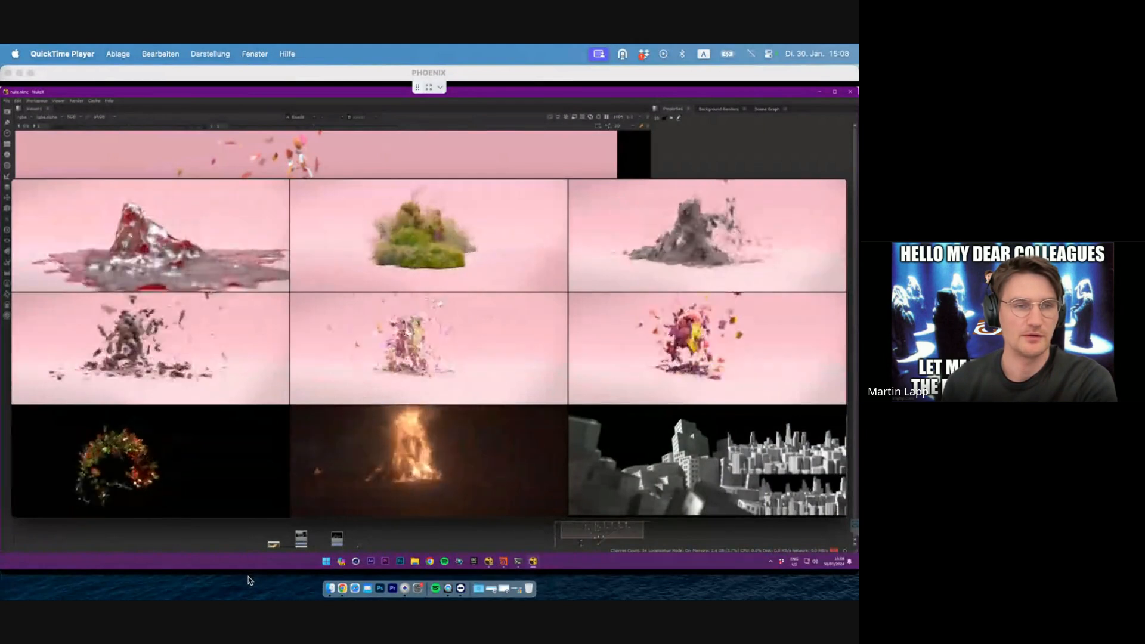
pyautogui.moveTo(429, 440)
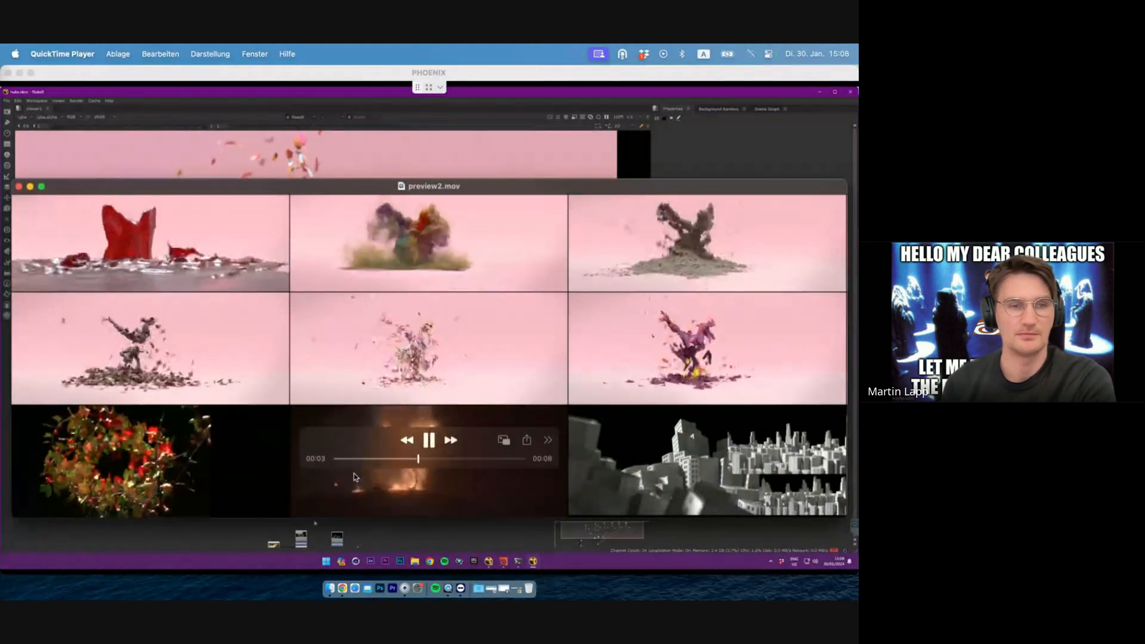
pyautogui.click(430, 440)
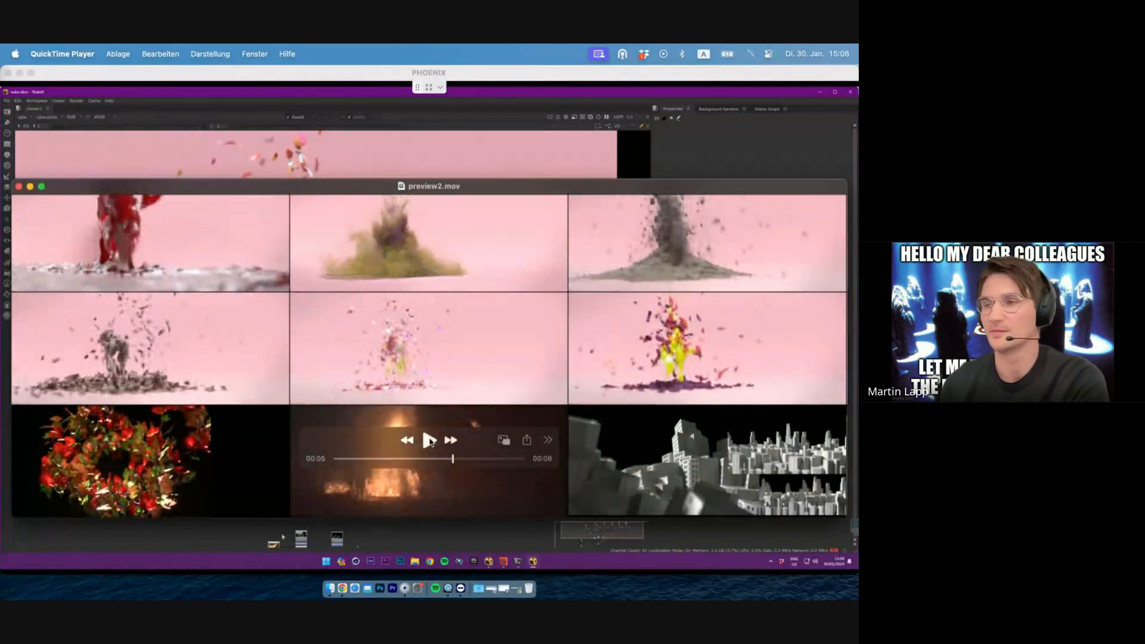
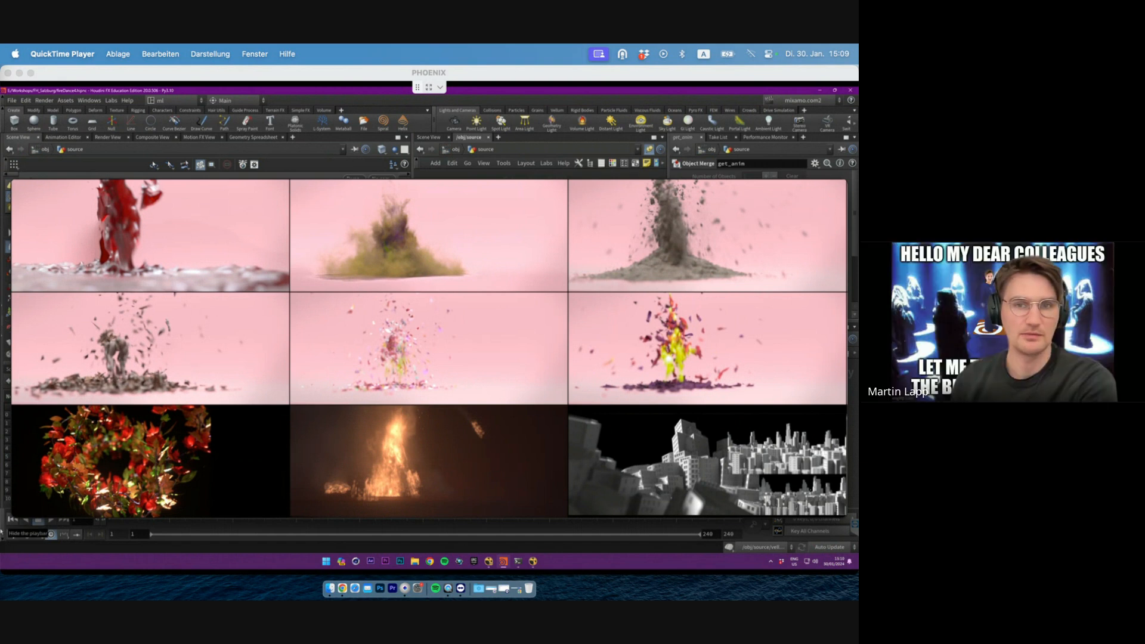
pyautogui.moveTo(474, 441)
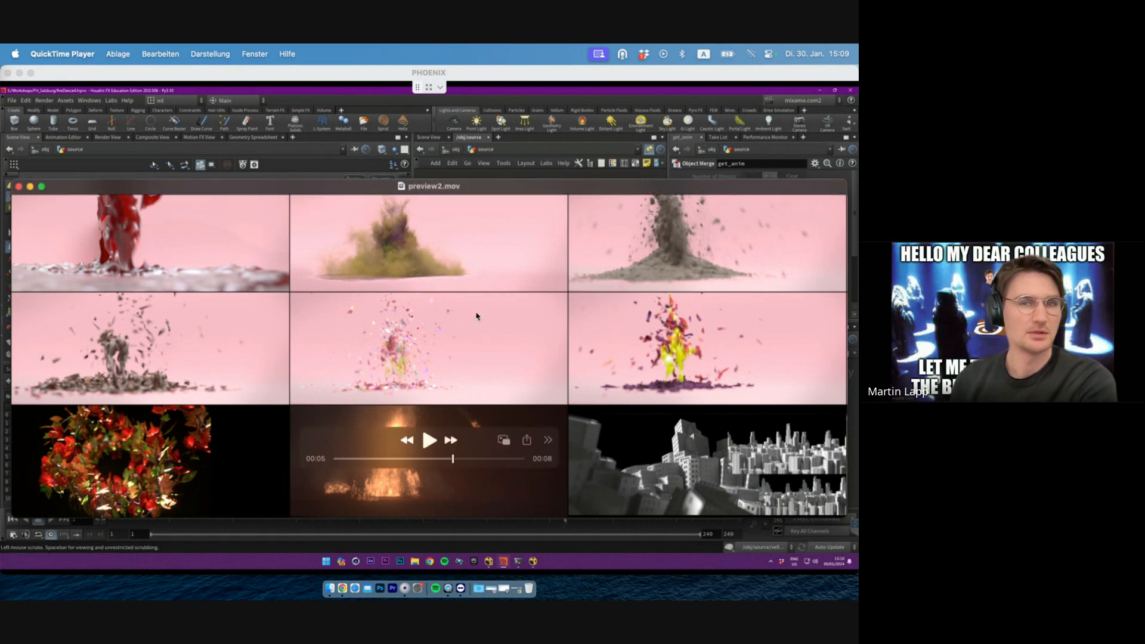
# Step: Return to the remote Houdini session and bring the get_anim node of the source network into view
pyautogui.click(460, 72)
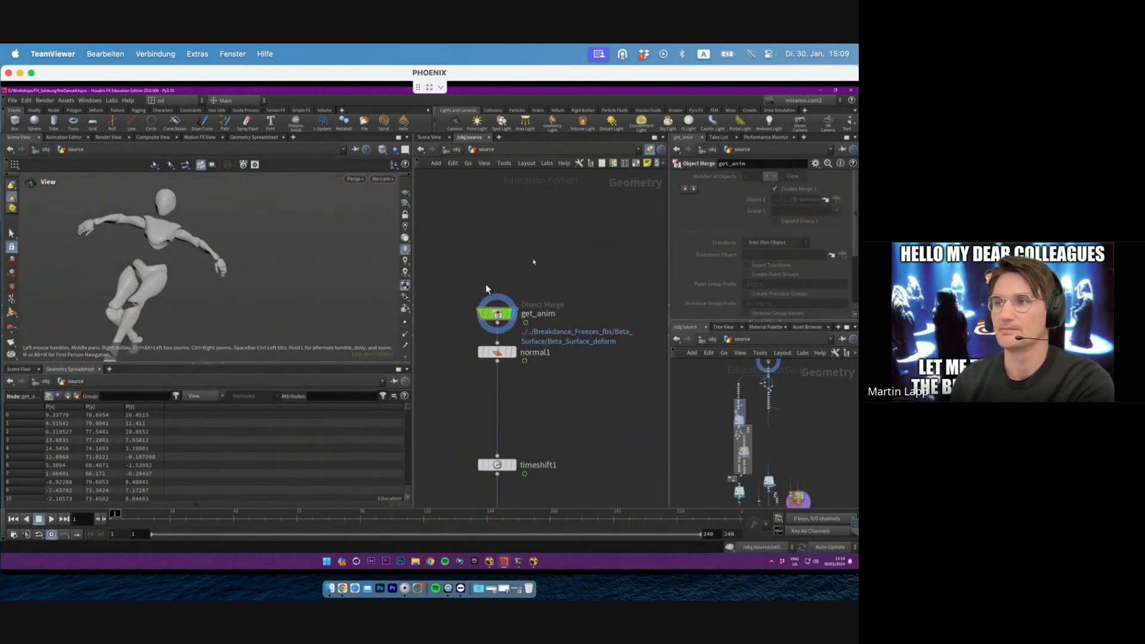
pyautogui.moveTo(527, 271); pyautogui.dragTo(540, 260, button='middle')
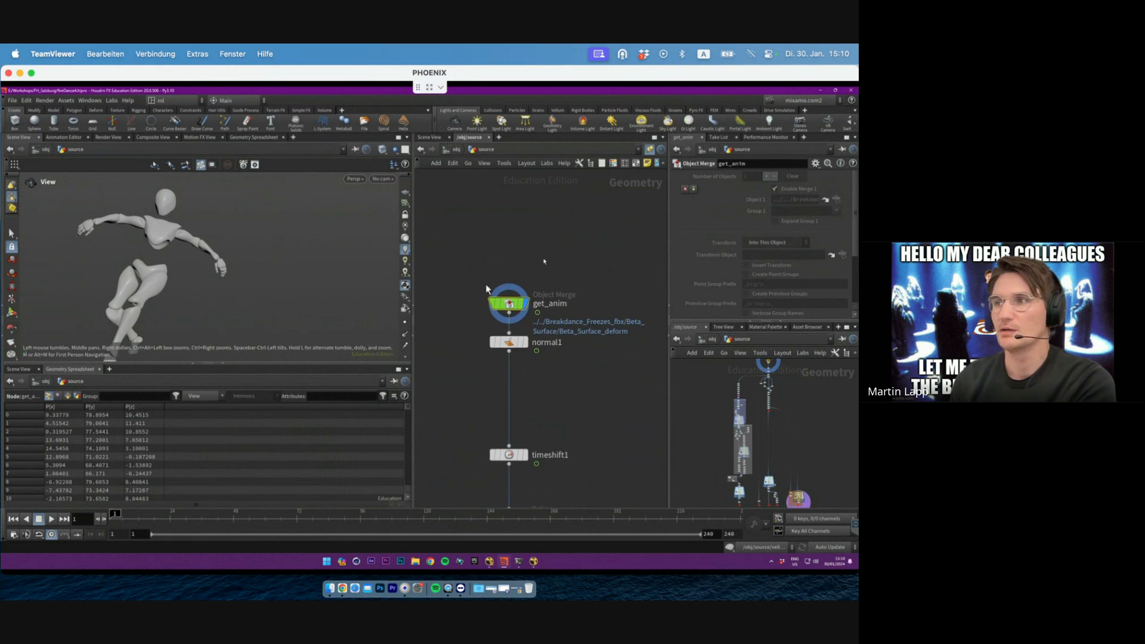
# Step: Leave the source network, return to the Solaris stage, and render the fire scene at frame 27
pyautogui.scroll(-5, 540, 261)
pyautogui.click(420, 150)
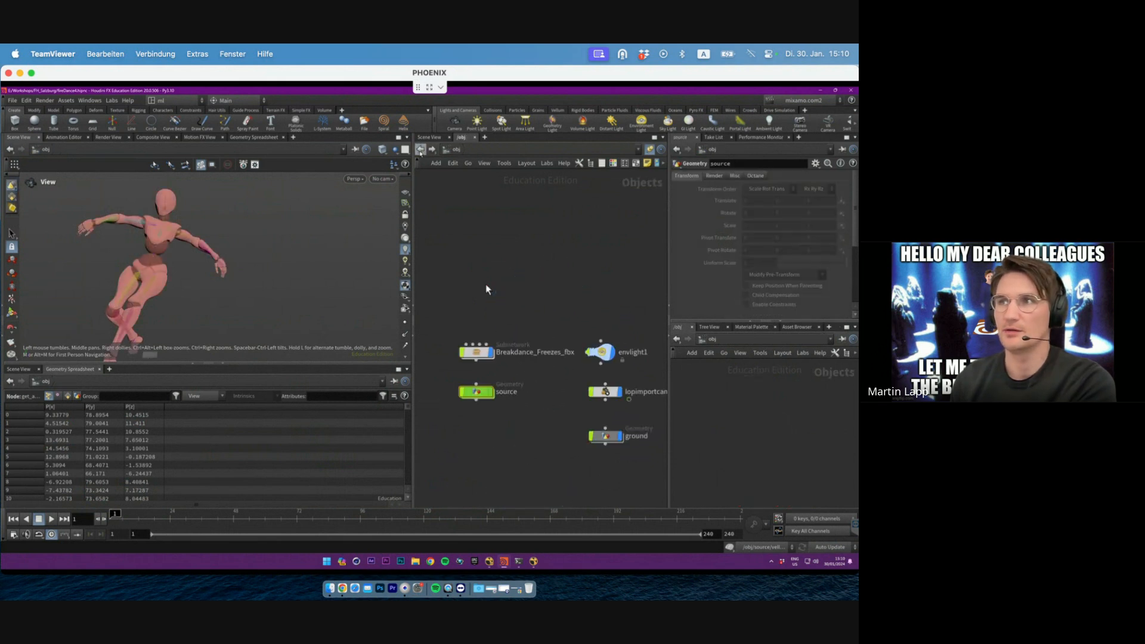
pyautogui.click(421, 150)
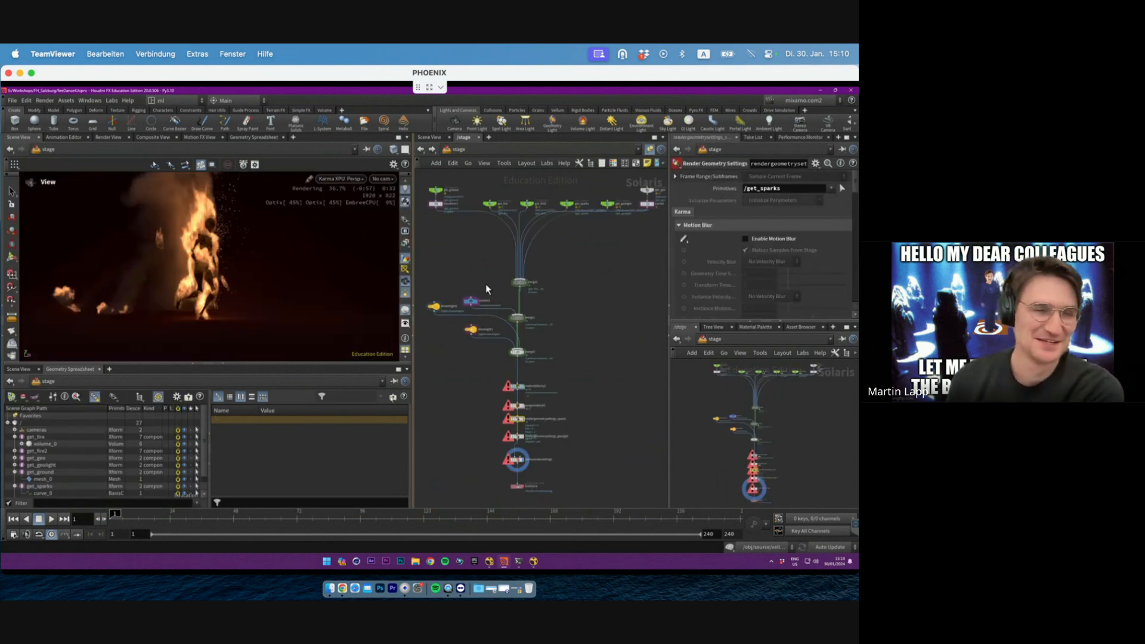
pyautogui.click(179, 517)
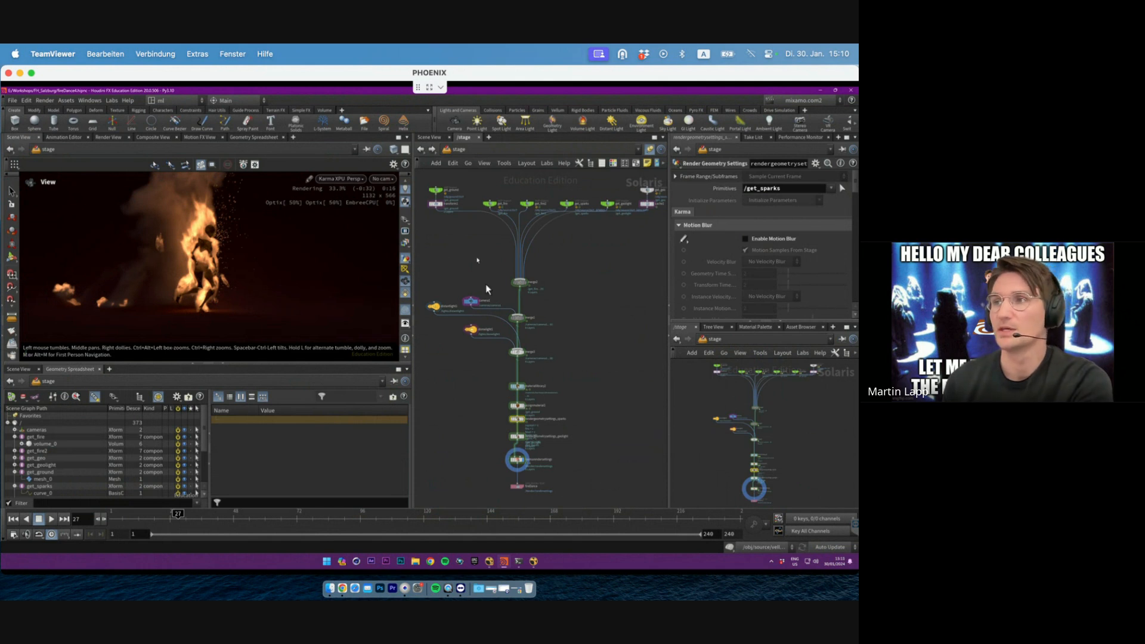
# Step: Select the stage's node groups in turn: the whole tree, the camera and lights, and the row of import nodes
pyautogui.moveTo(450, 282); pyautogui.dragTo(448, 334, button='middle')
pyautogui.scroll(-2, 448, 333)
pyautogui.moveTo(423, 307); pyautogui.dragTo(600, 507)
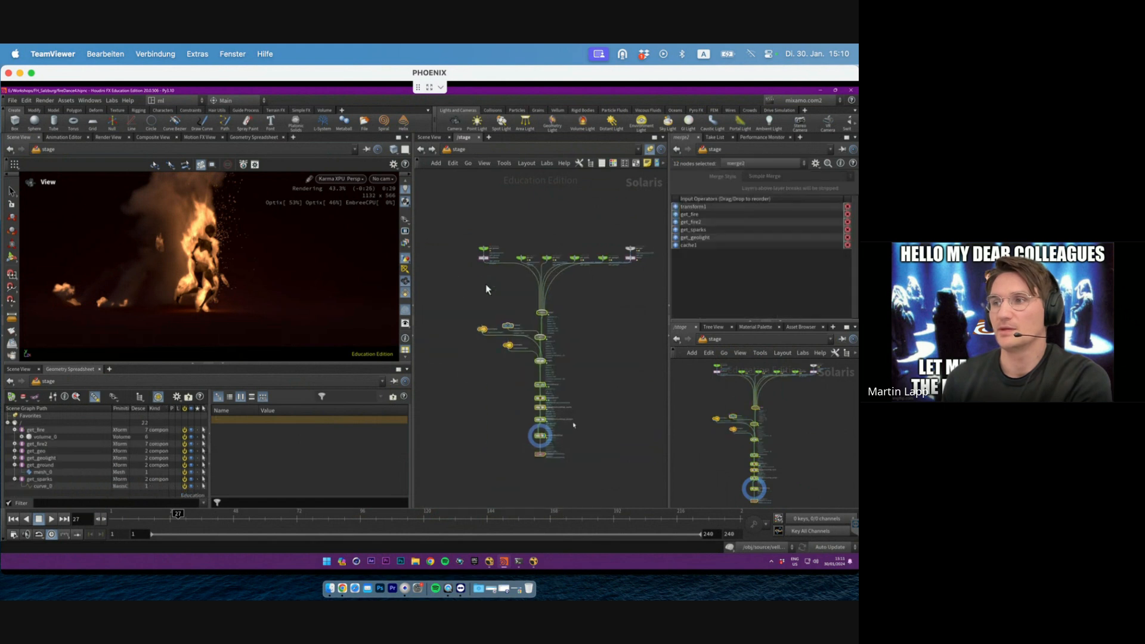
pyautogui.press('f')
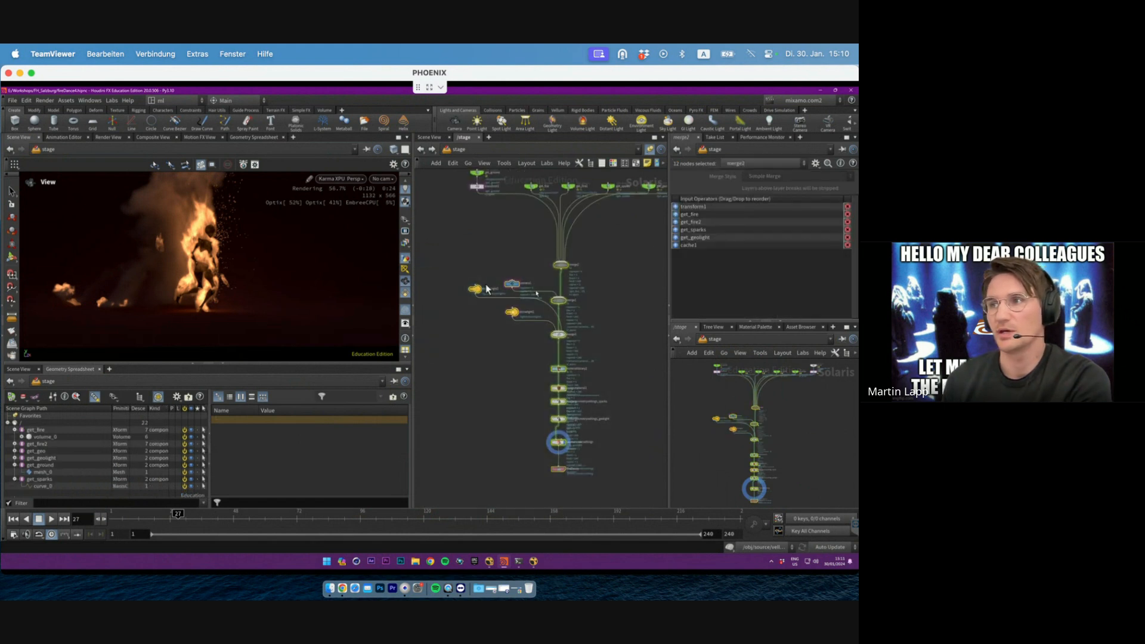
pyautogui.moveTo(427, 266); pyautogui.dragTo(526, 316)
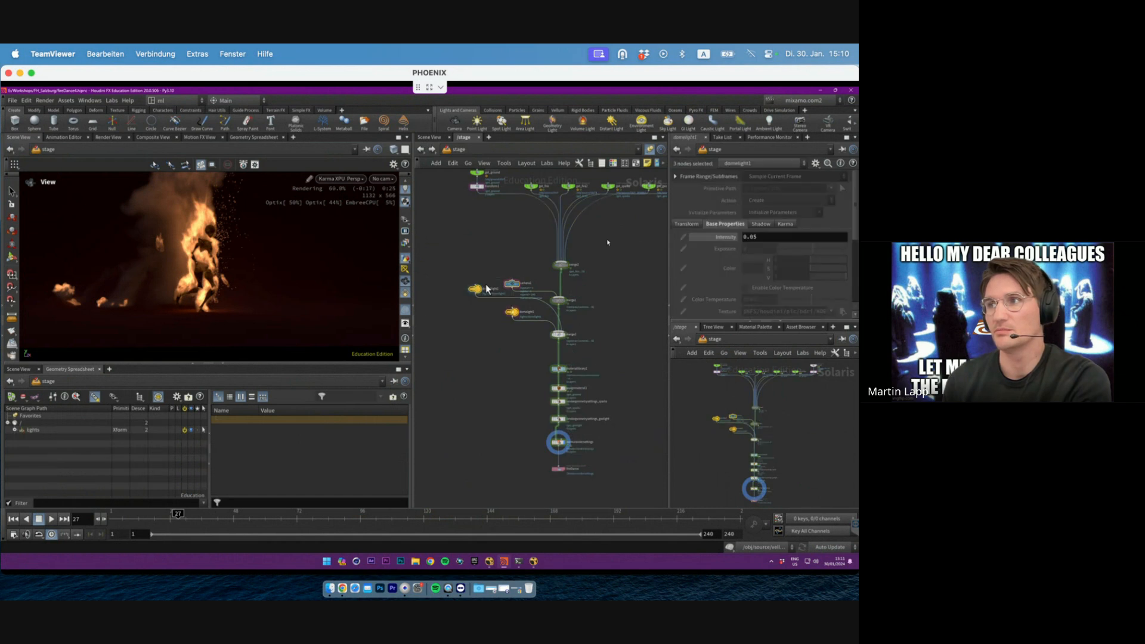
pyautogui.press('h')
pyautogui.moveTo(647, 325); pyautogui.dragTo(457, 250)
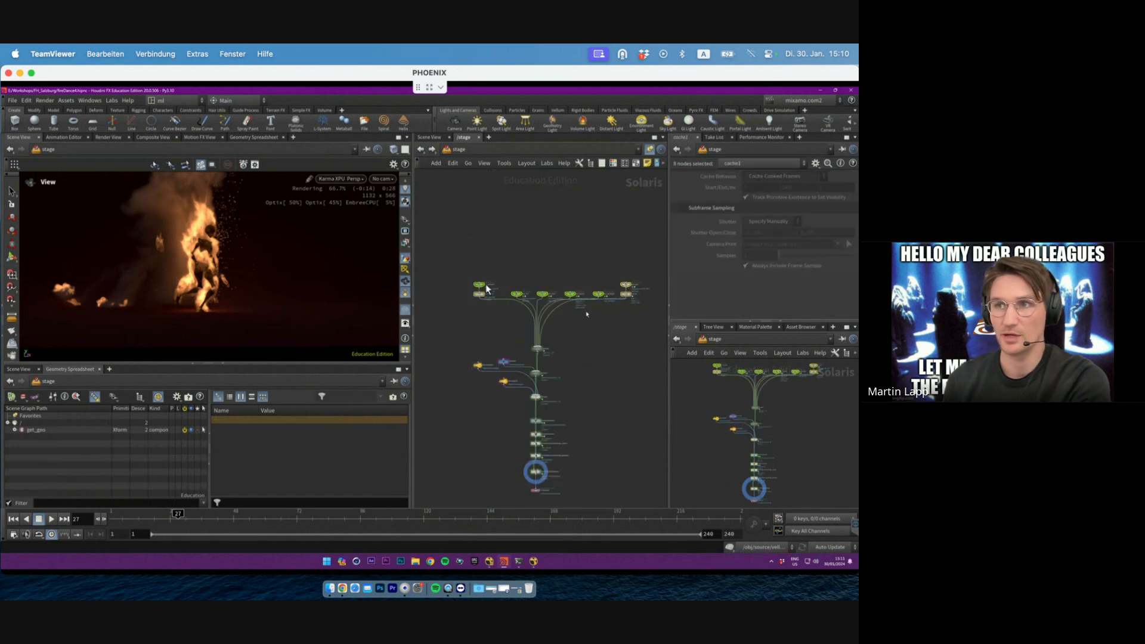
# Step: Inspect the SOP Import nodes for the second fire, sparks, geometry light and character geometry one after another
pyautogui.click(486, 285)
pyautogui.scroll(5, 486, 287)
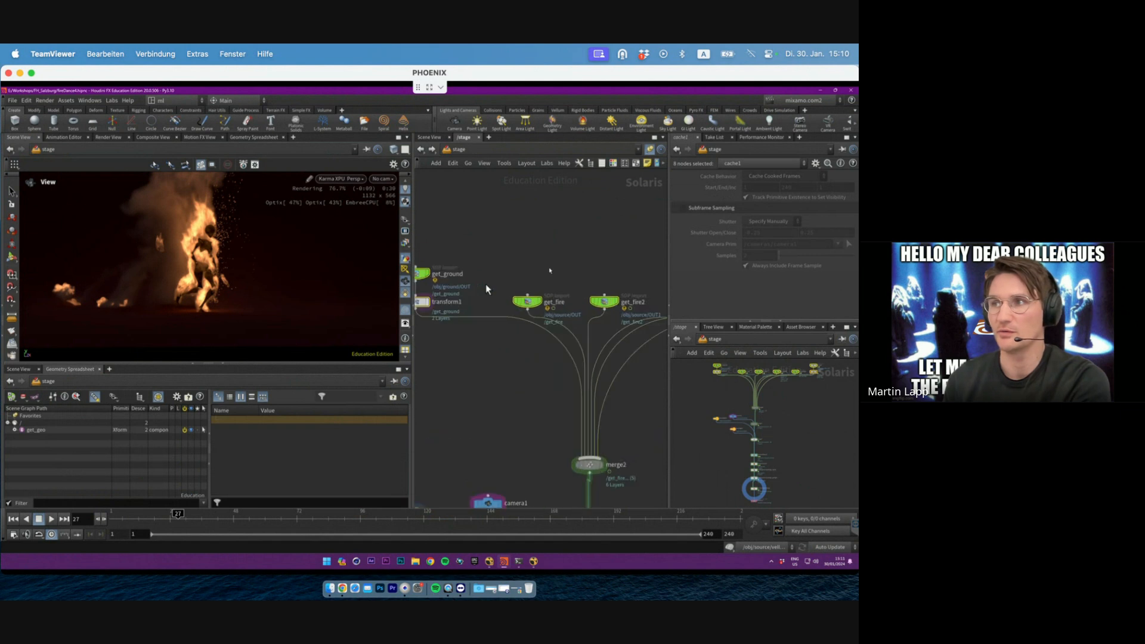
pyautogui.moveTo(576, 316); pyautogui.dragTo(514, 268, button='middle')
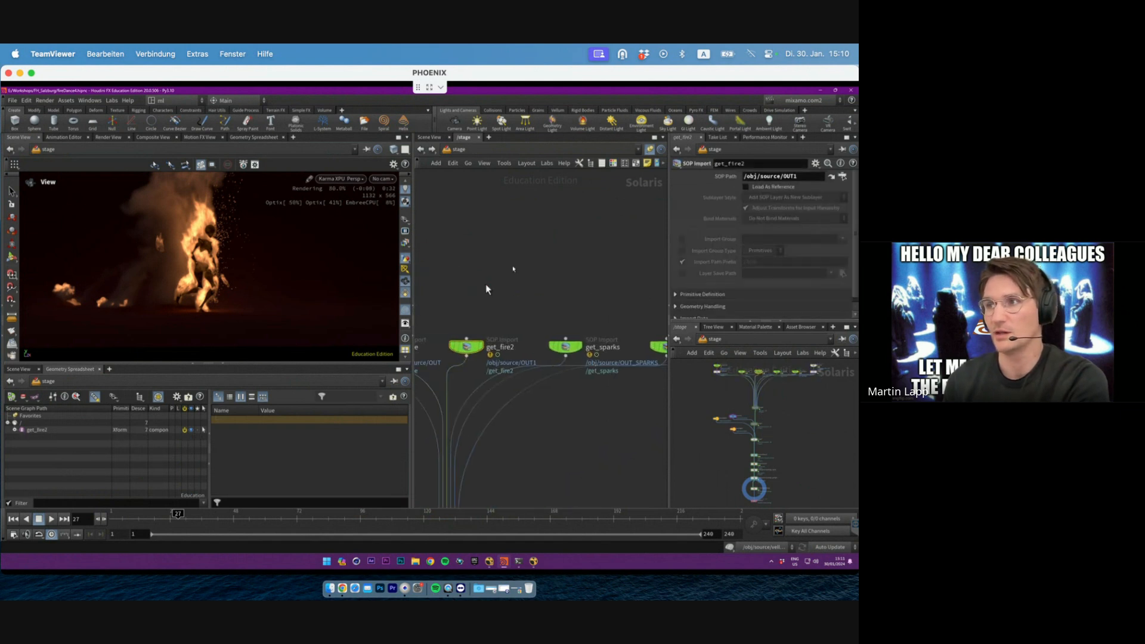
pyautogui.moveTo(514, 268); pyautogui.dragTo(580, 363)
pyautogui.moveTo(596, 385); pyautogui.dragTo(511, 378, button='middle')
pyautogui.moveTo(510, 263); pyautogui.dragTo(552, 370)
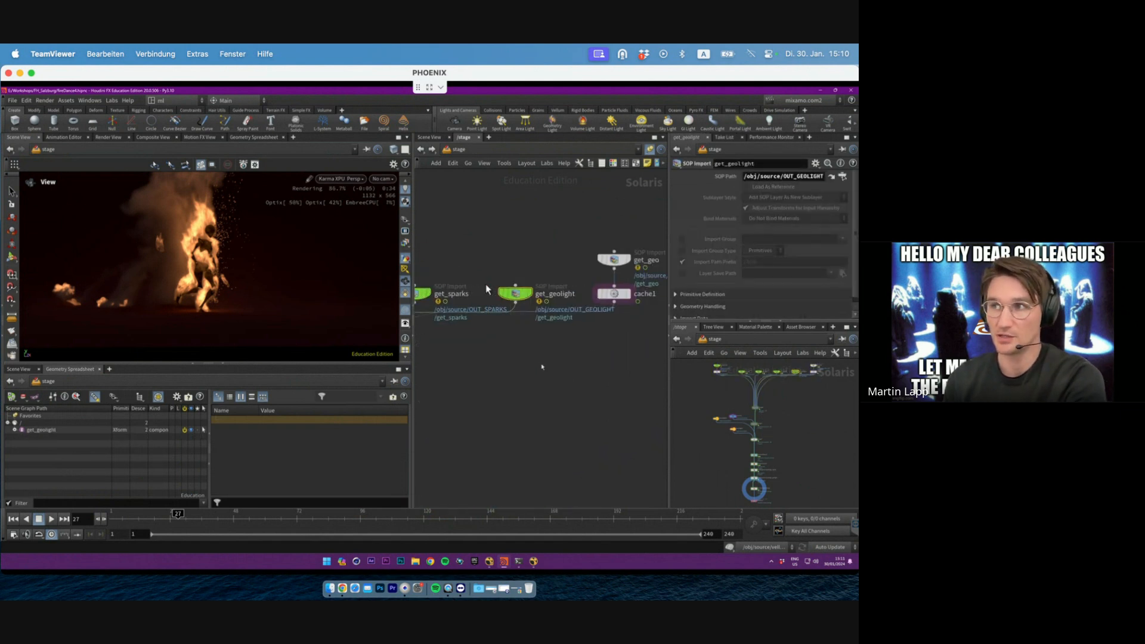
pyautogui.moveTo(656, 291); pyautogui.dragTo(606, 294, button='middle')
pyautogui.click(564, 262)
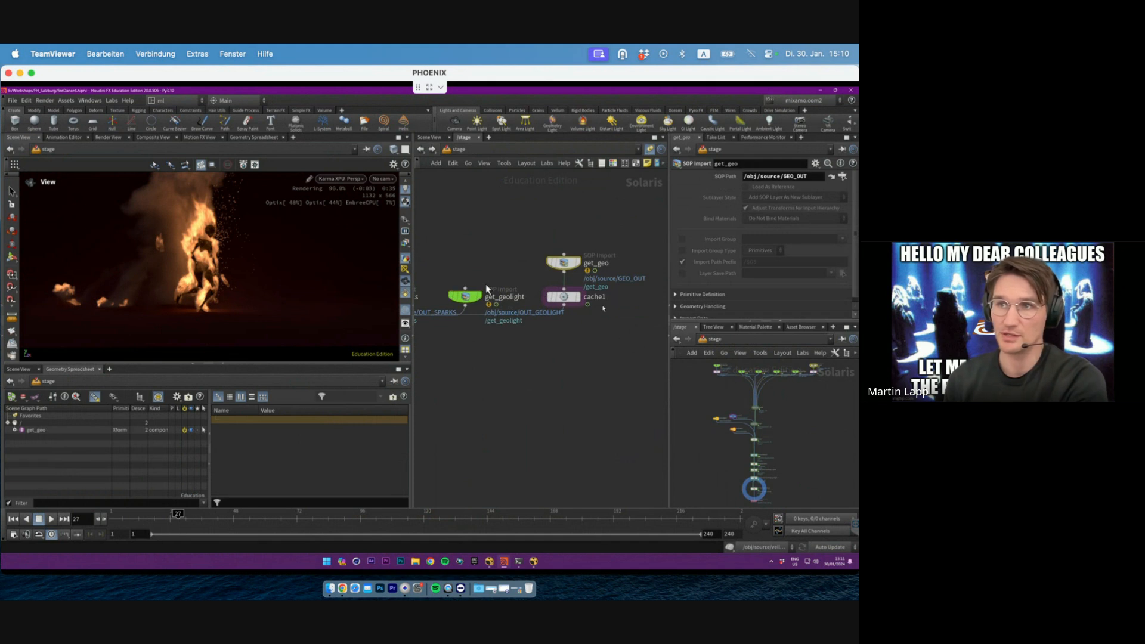
# Step: Look inside the materiallibrary2 node at its materials and return to the stage network
pyautogui.press('h')
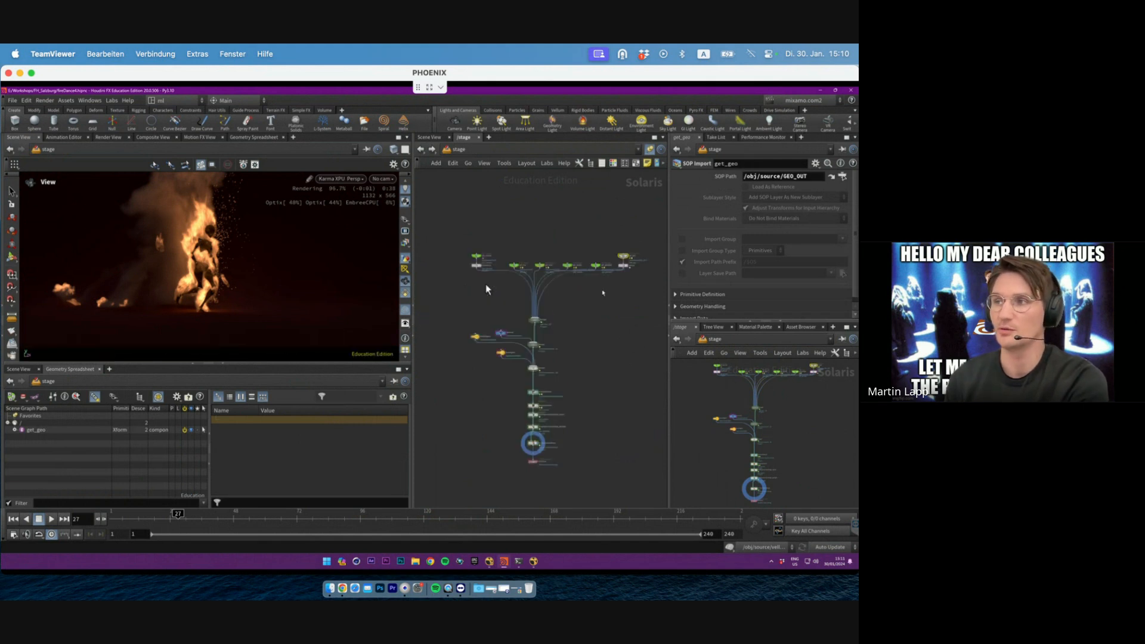
pyautogui.scroll(5, 585, 328)
pyautogui.moveTo(602, 326); pyautogui.dragTo(532, 287, button='middle')
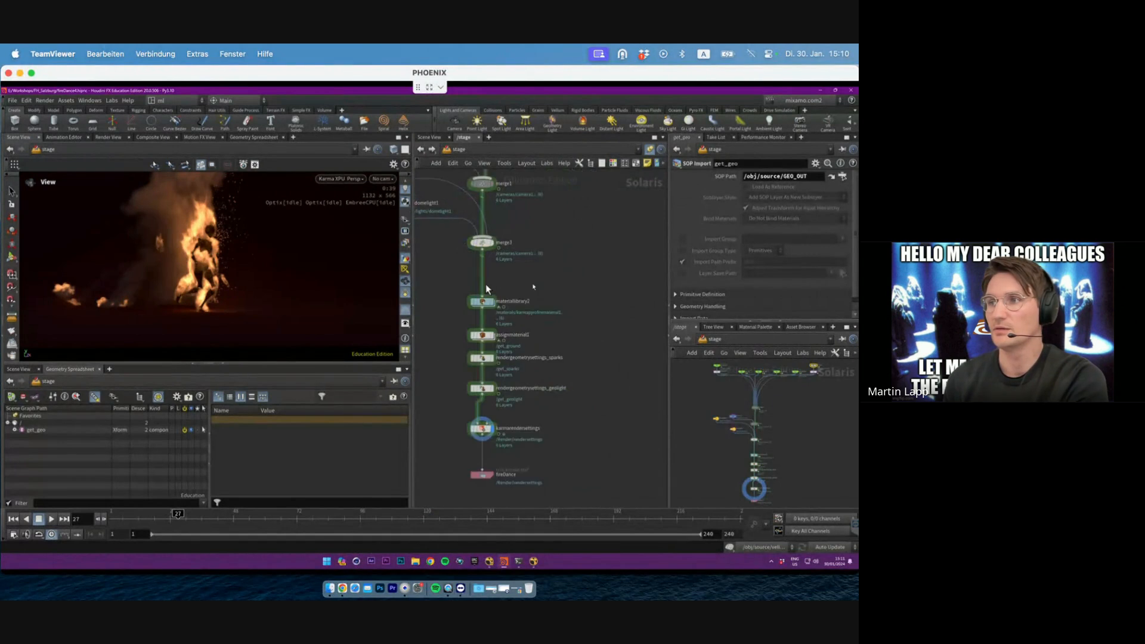
pyautogui.doubleClick(482, 305)
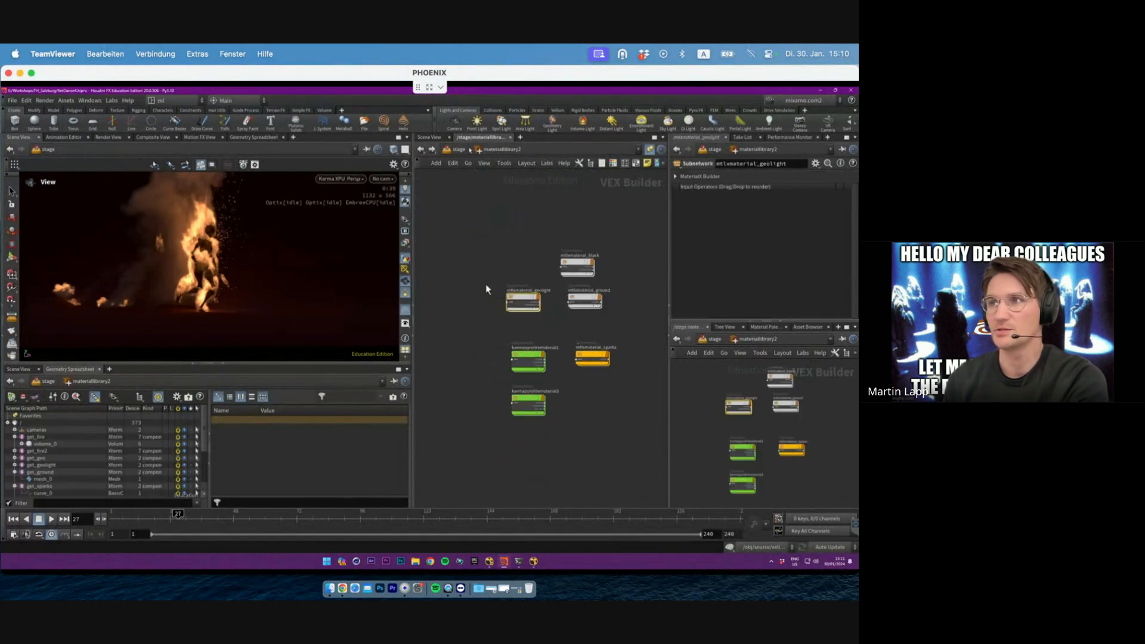
pyautogui.press('u')
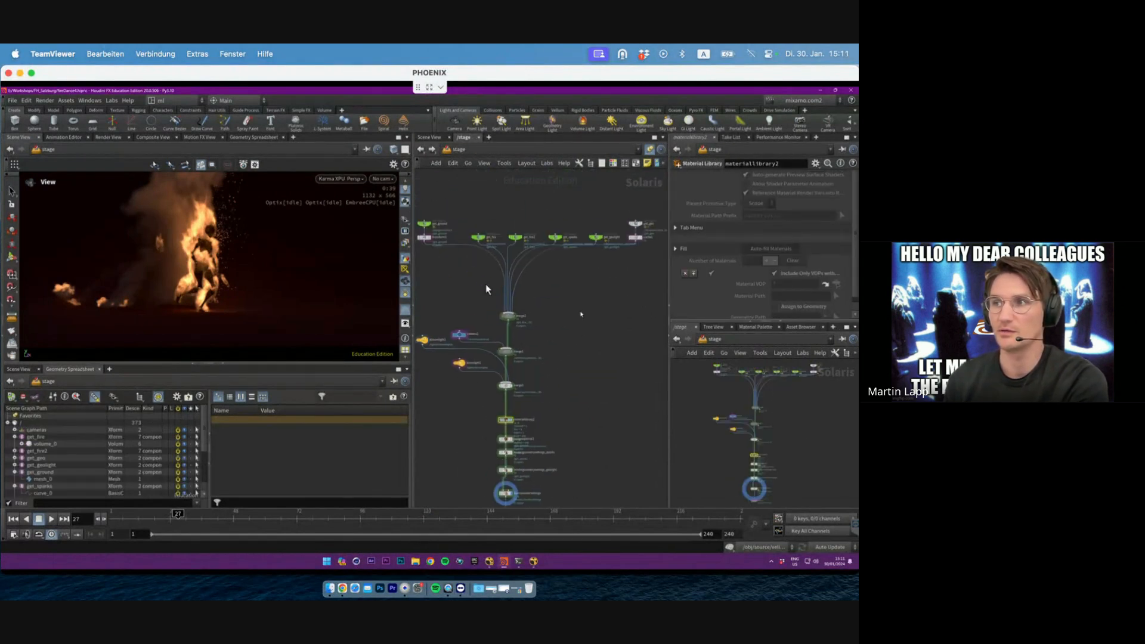
pyautogui.moveTo(582, 315); pyautogui.dragTo(606, 313, button='middle')
# Step: Switch to the obj network and show the framed breakdancing character at frame 1
pyautogui.click(463, 152)
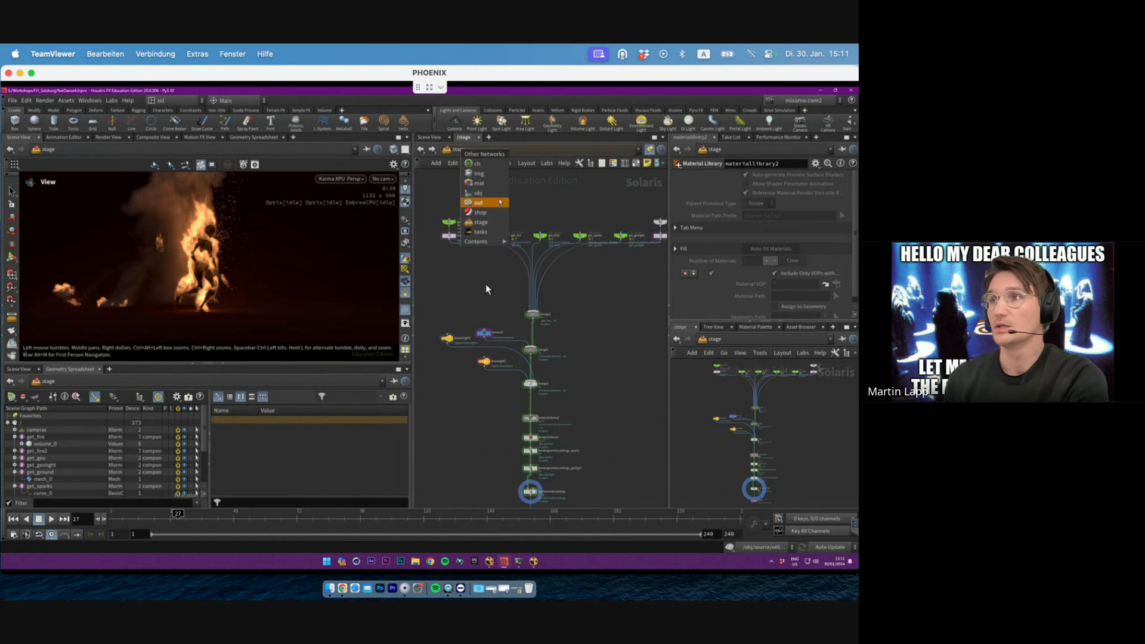
pyautogui.click(474, 197)
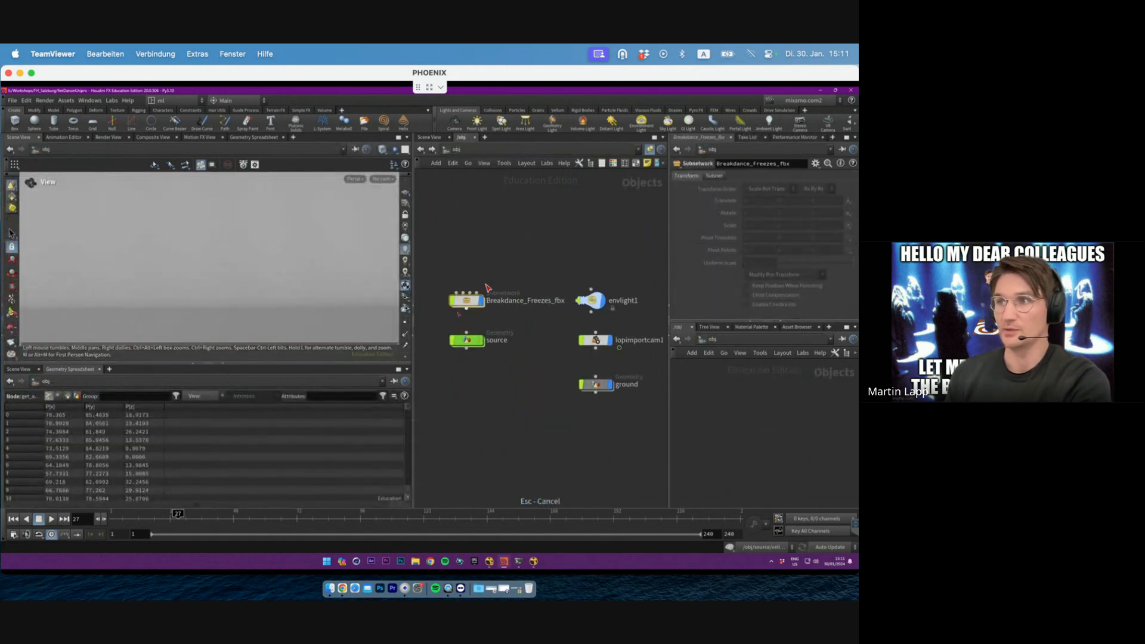
pyautogui.hotkey('space', 'f')
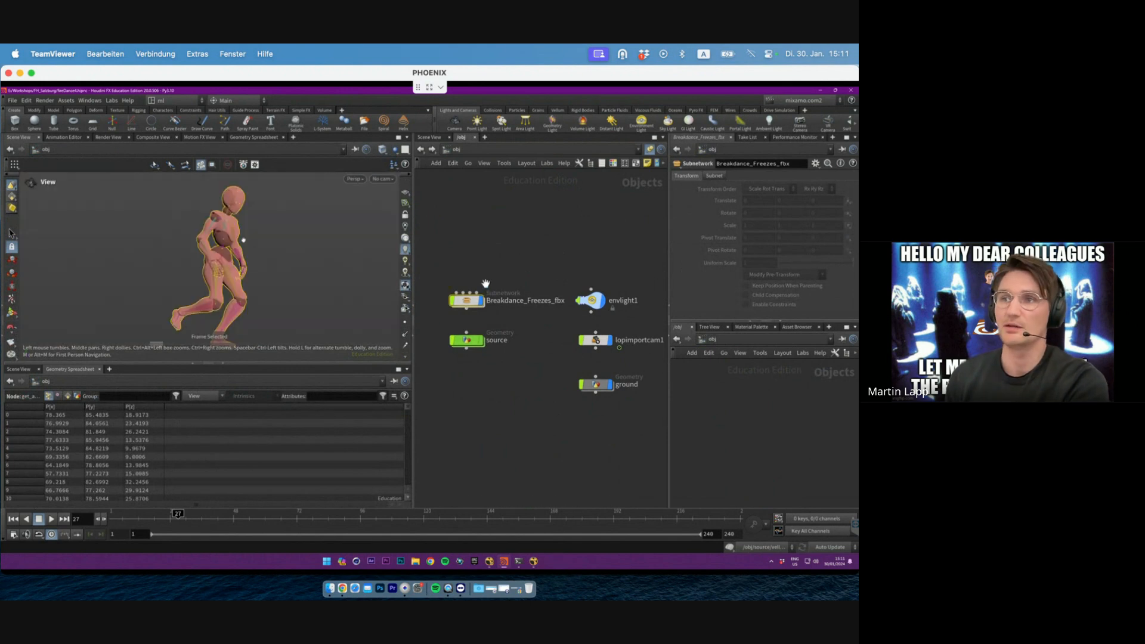
pyautogui.moveTo(243, 240); pyautogui.dragTo(237, 242)
pyautogui.scroll(-3, 236, 242)
pyautogui.moveTo(166, 520); pyautogui.dragTo(113, 520)
# Step: Try to hide the Breakdance_Freezes_fbx subnetwork and add a Box object to the object network
pyautogui.click(481, 301)
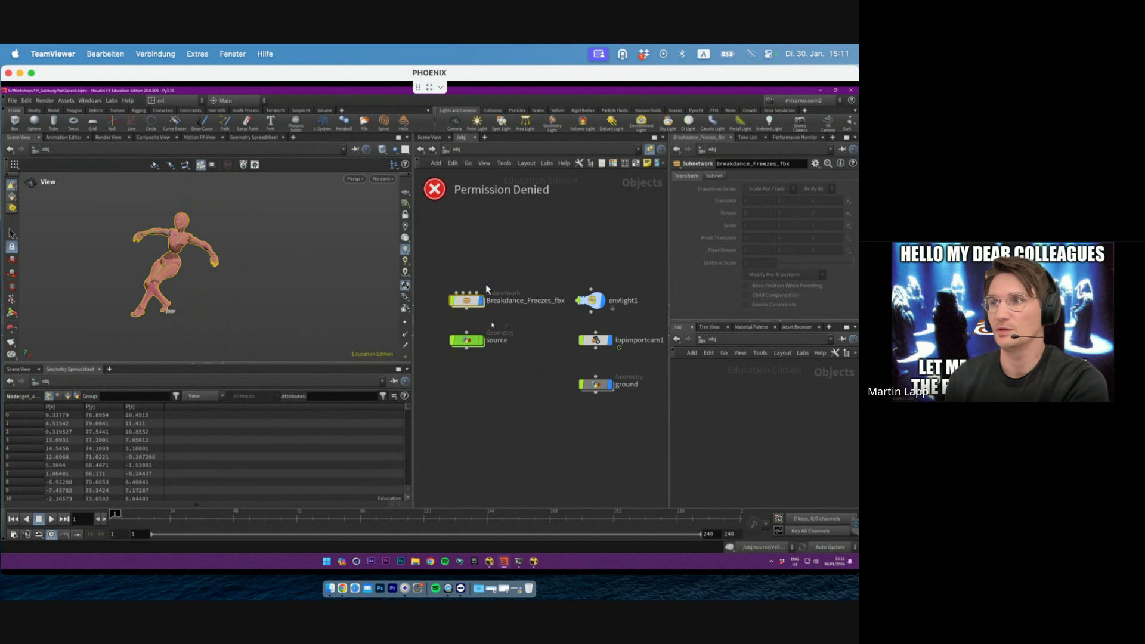
pyautogui.press('Tab')
pyautogui.write('b')
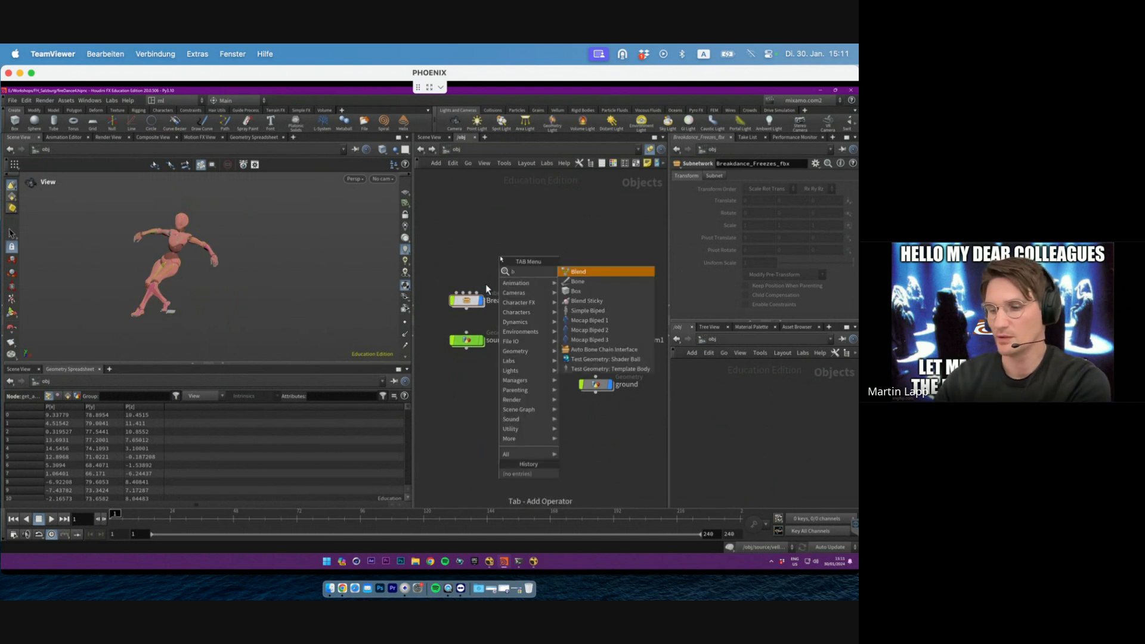
pyautogui.write('ox')
pyautogui.press('Return')
pyautogui.click(501, 259)
# Step: Hide the Breakdance_Freezes_fbx subnetwork in the viewport and briefly look inside the source network
pyautogui.click(478, 304)
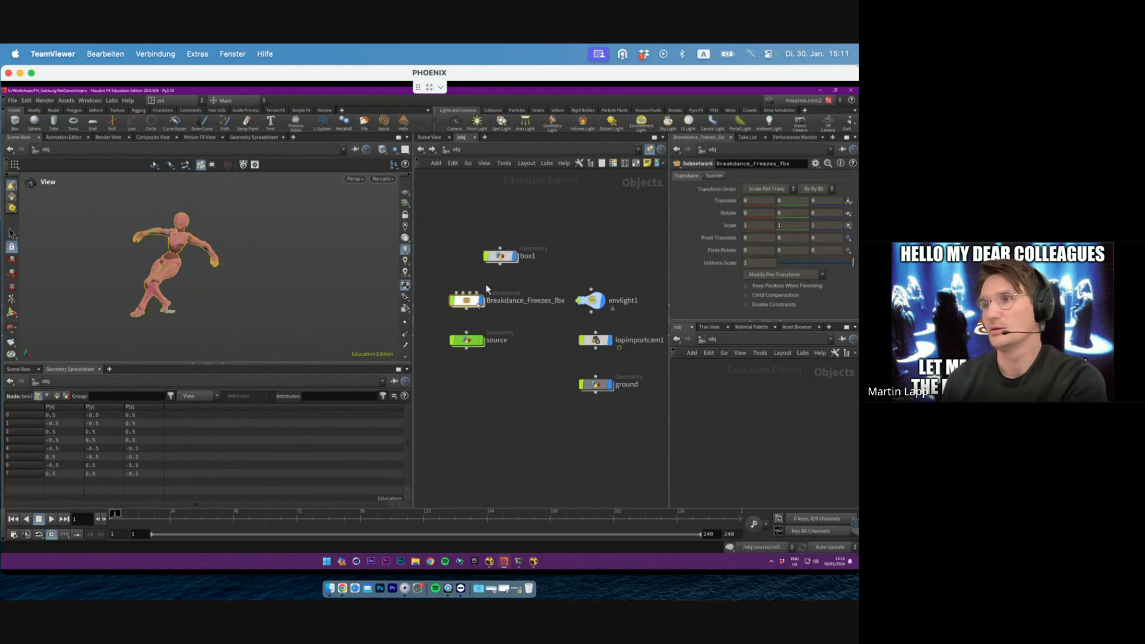
pyautogui.click(481, 300)
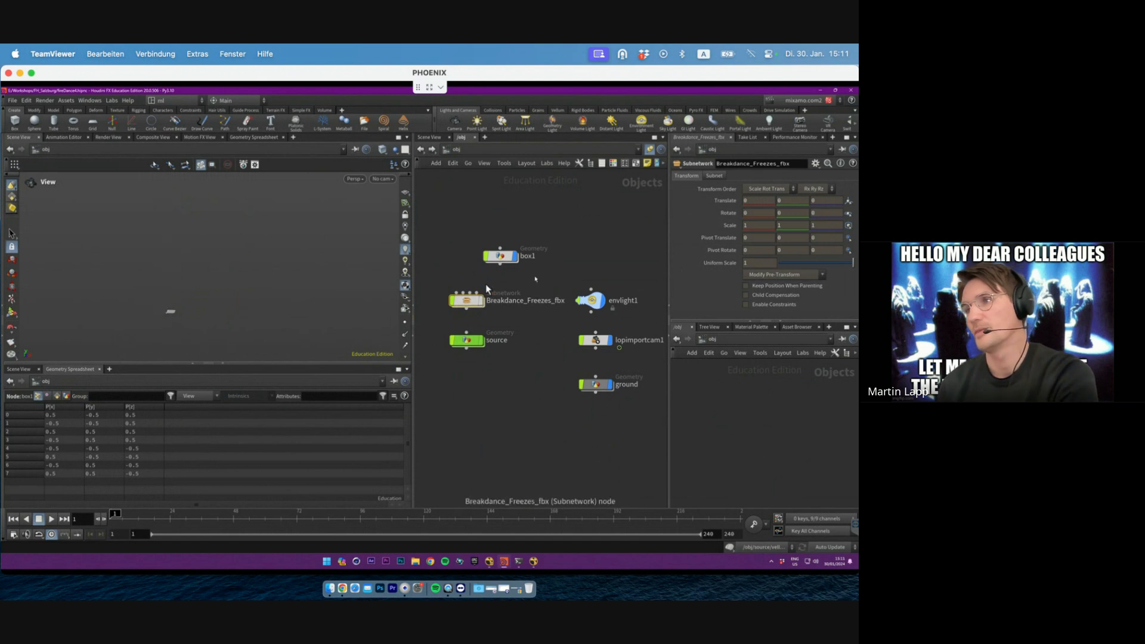
pyautogui.doubleClick(471, 341)
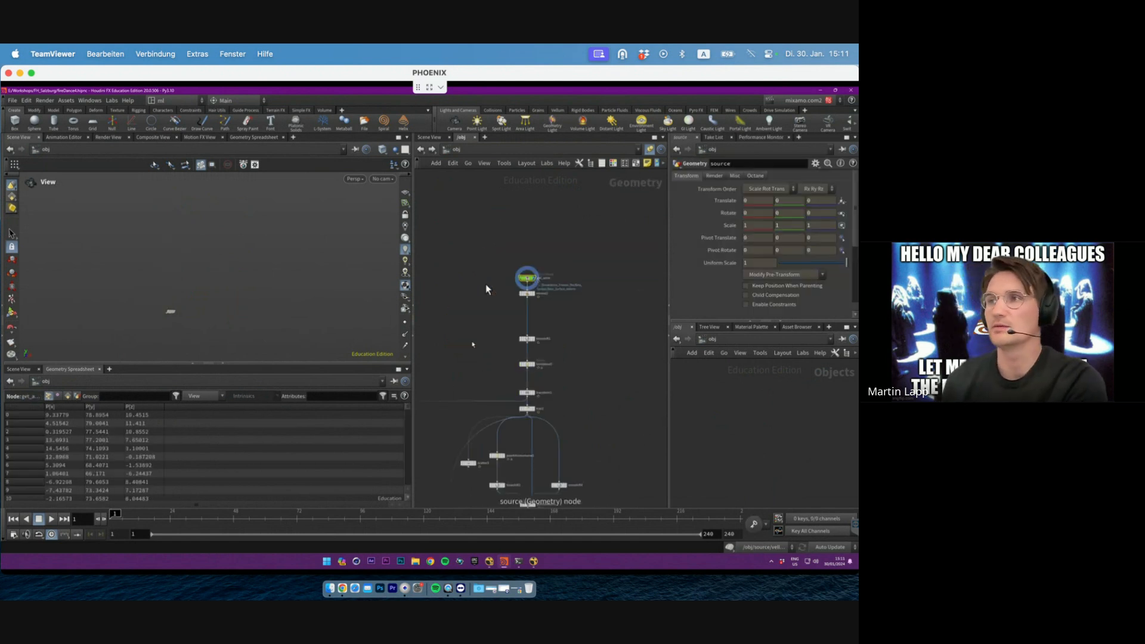
pyautogui.press('u')
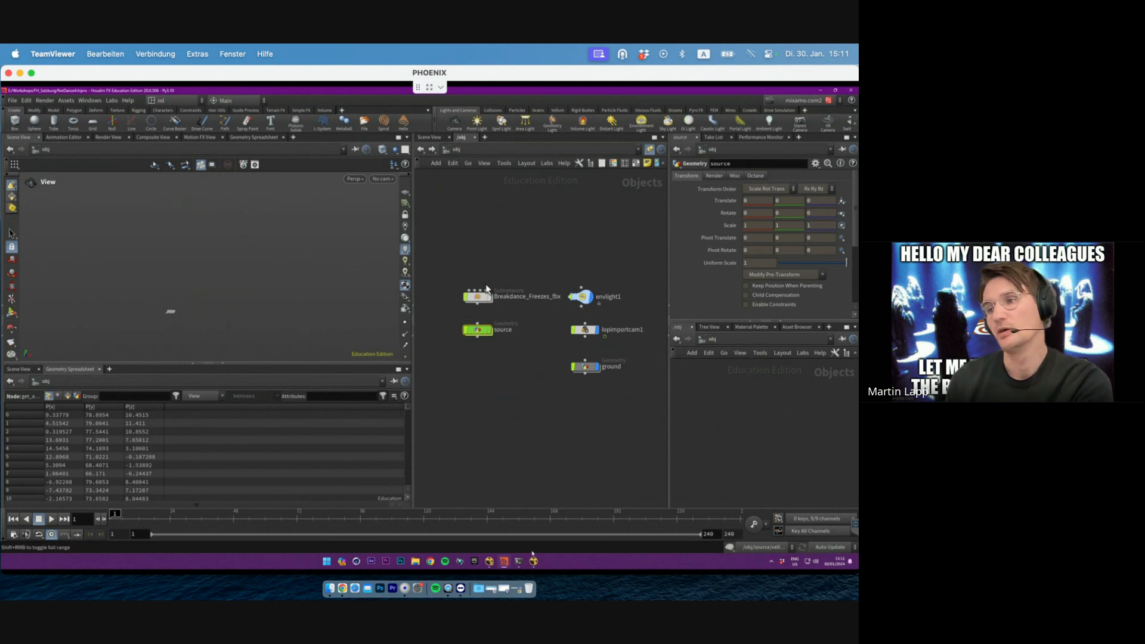
# Step: Switch to the Houdini window with the pink confetti dance scene and open its obj network
pyautogui.moveTo(506, 563)
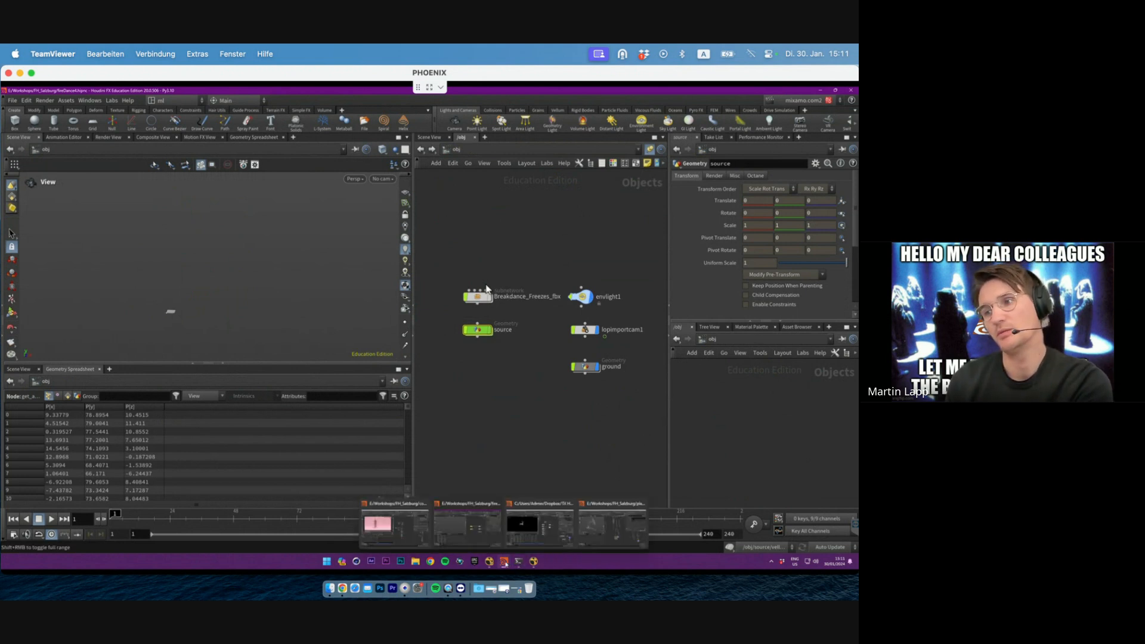
pyautogui.click(393, 524)
pyautogui.click(461, 148)
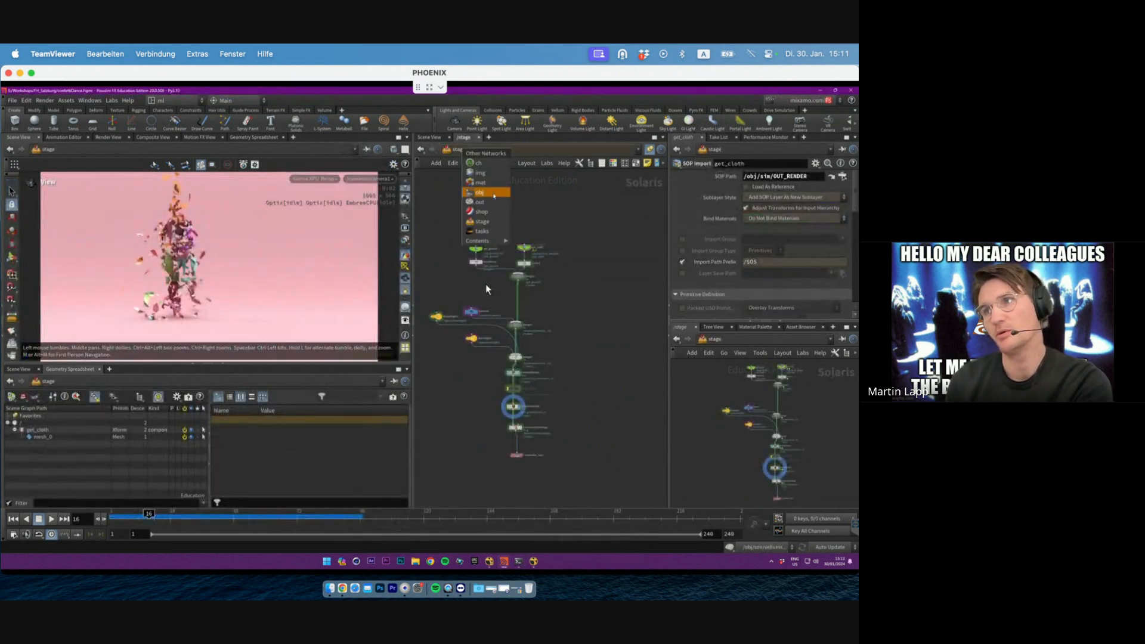
pyautogui.click(484, 195)
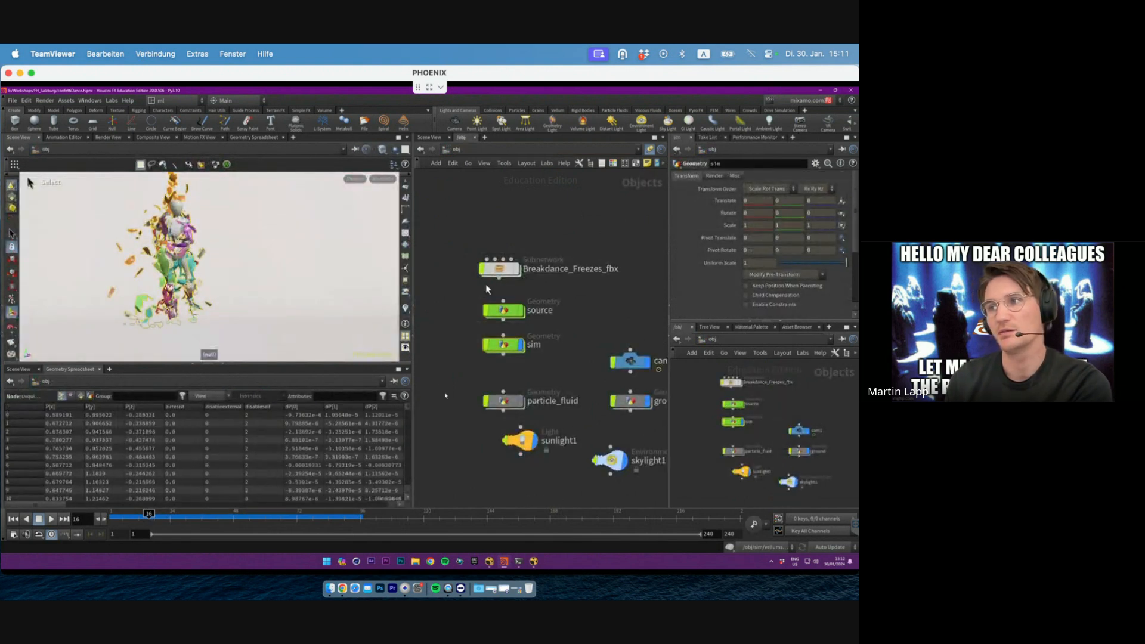
# Step: Look through the confetti scene's source network and its sim network with the Vellum solver
pyautogui.doubleClick(506, 312)
pyautogui.moveTo(572, 326); pyautogui.dragTo(565, 346, button='right')
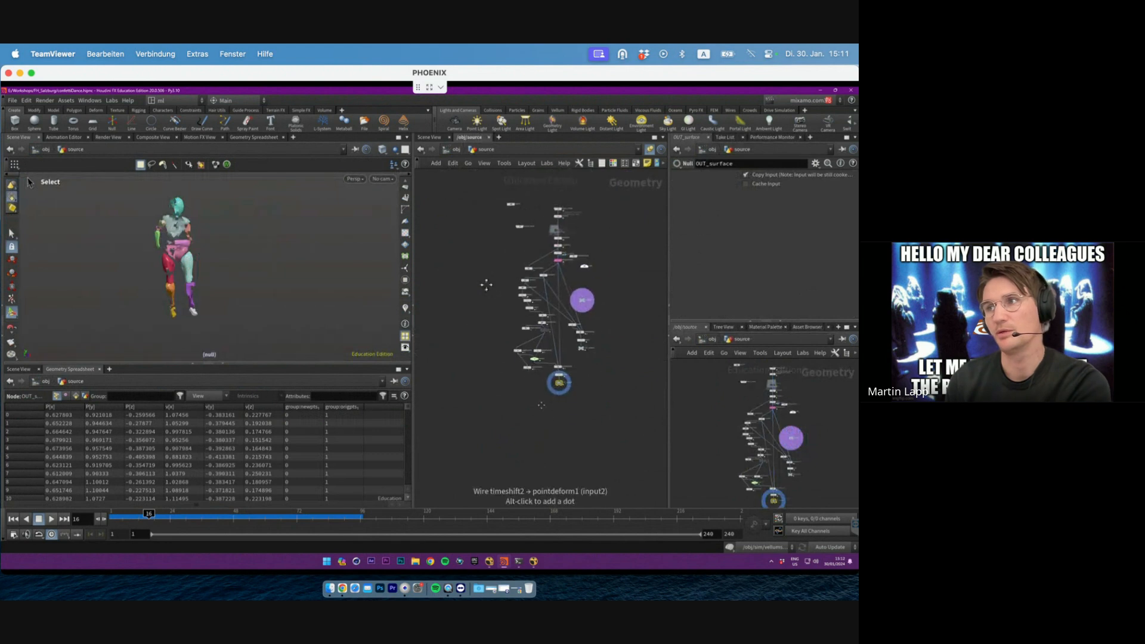
pyautogui.press('u')
pyautogui.doubleClick(518, 350)
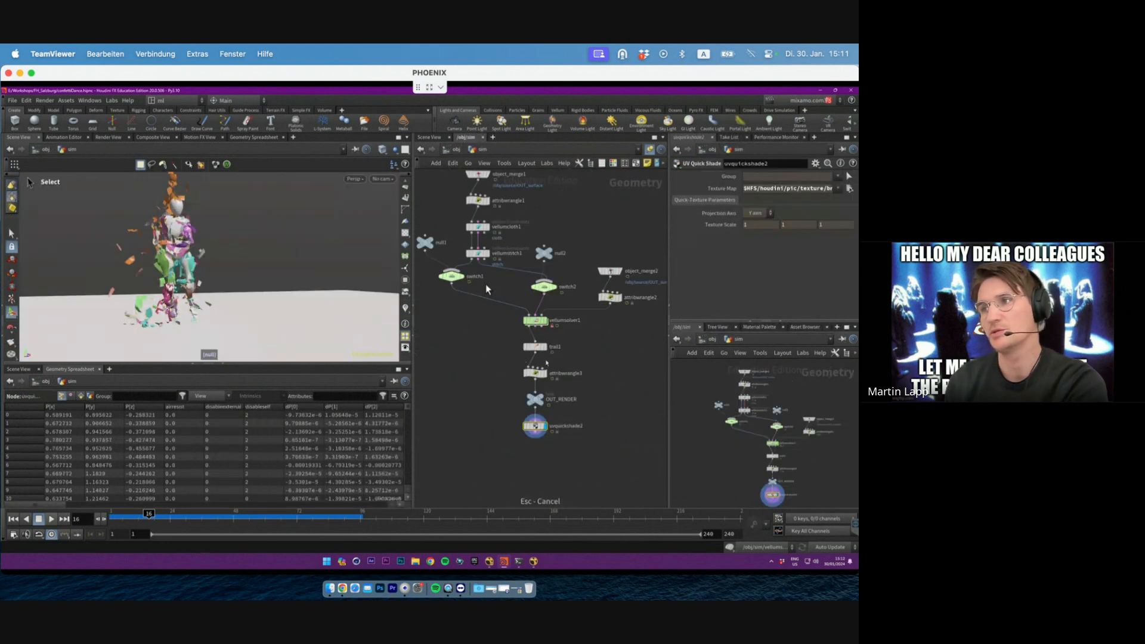
pyautogui.moveTo(561, 378); pyautogui.dragTo(552, 412, button='right')
pyautogui.moveTo(464, 396)
pyautogui.mouseDown()
pyautogui.moveTo(544, 255)
pyautogui.moveTo(565, 259)
pyautogui.mouseUp()
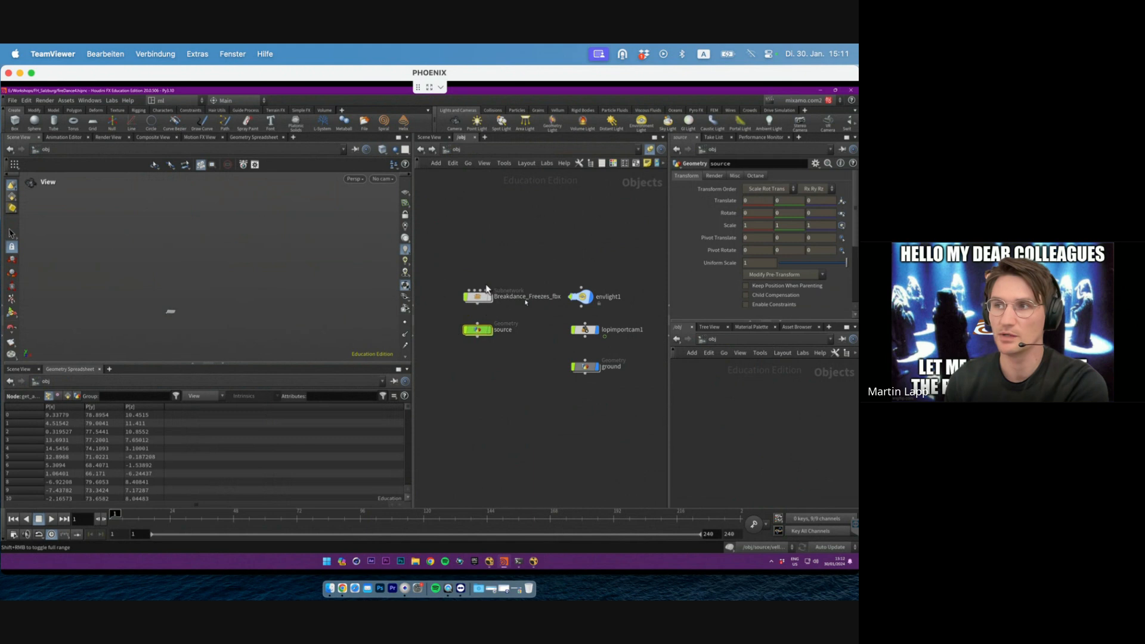
# Step: Back in the fire dance scene, open the source network and select the main node column starting at get_anim
pyautogui.doubleClick(478, 331)
pyautogui.scroll(-8, 547, 349)
pyautogui.moveTo(557, 332); pyautogui.dragTo(536, 287, button='middle')
pyautogui.scroll(3, 512, 265)
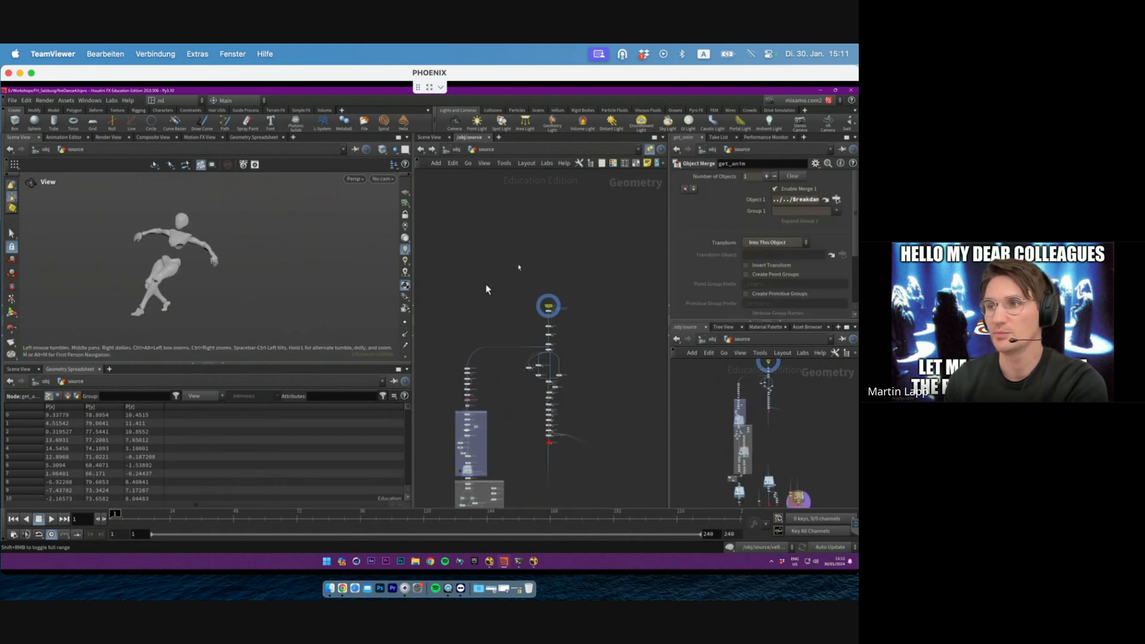
pyautogui.moveTo(515, 247); pyautogui.dragTo(599, 485)
# Step: Follow the source network down to the Pyro Solver node pyrosolver5 and show its parameters
pyautogui.moveTo(615, 355); pyautogui.dragTo(568, 193, button='middle')
pyautogui.scroll(-4, 564, 292)
pyautogui.moveTo(563, 298); pyautogui.dragTo(581, 273, button='middle')
pyautogui.scroll(9, 564, 354)
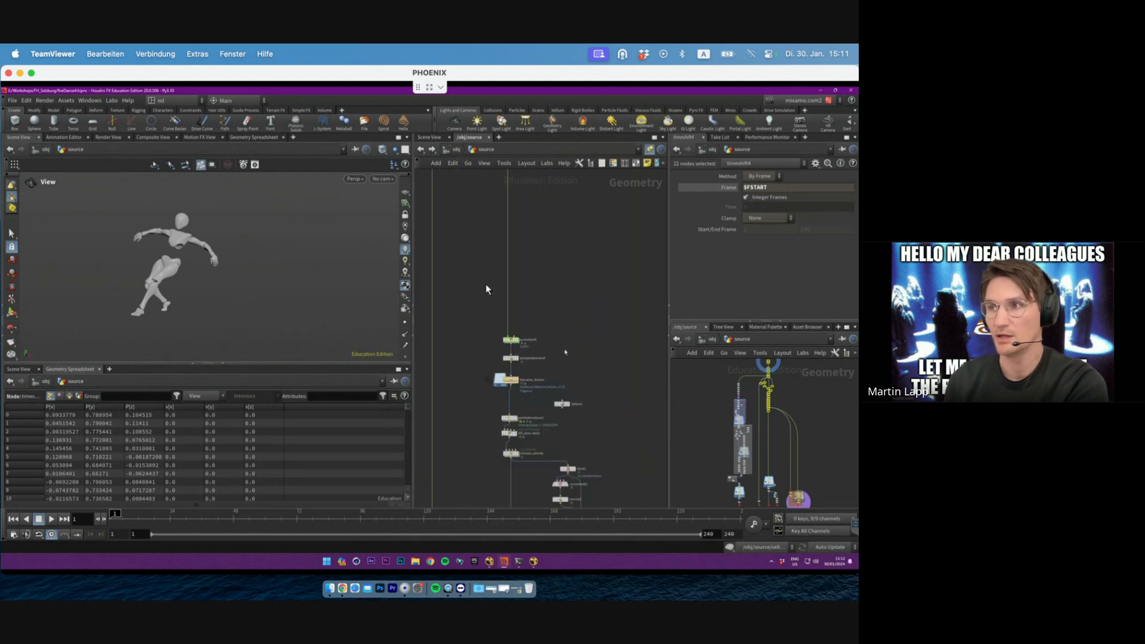
pyautogui.click(512, 340)
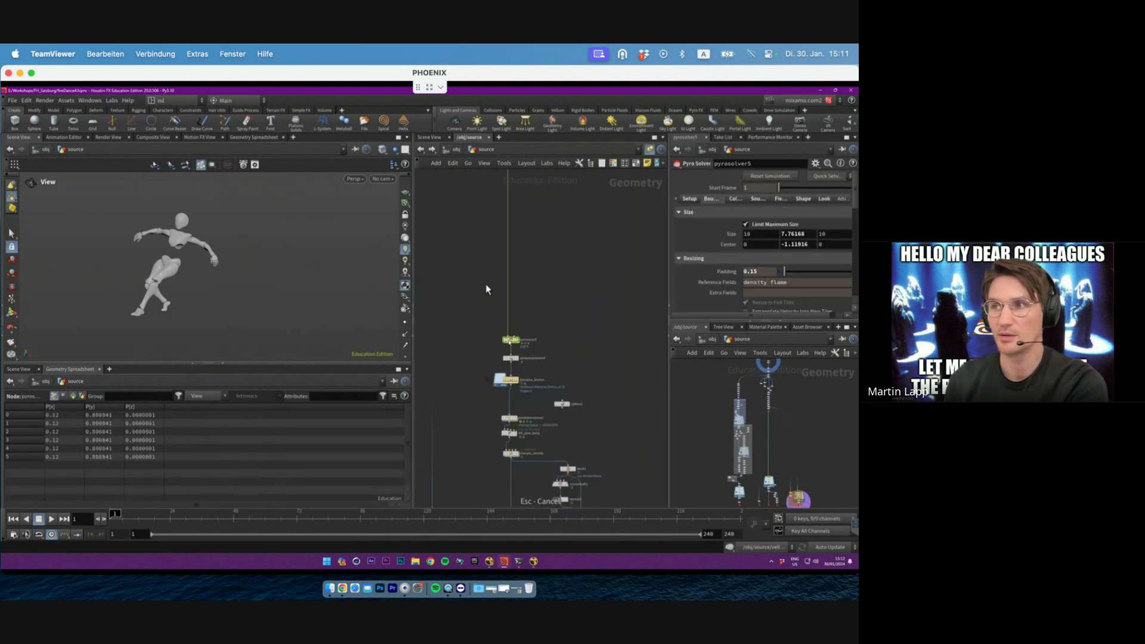
# Step: Go back to the start of the source network and select the get_anim Object Merge node
pyautogui.scroll(-6, 561, 298)
pyautogui.moveTo(551, 233); pyautogui.dragTo(537, 426, button='middle')
pyautogui.moveTo(534, 275); pyautogui.dragTo(505, 426, button='middle')
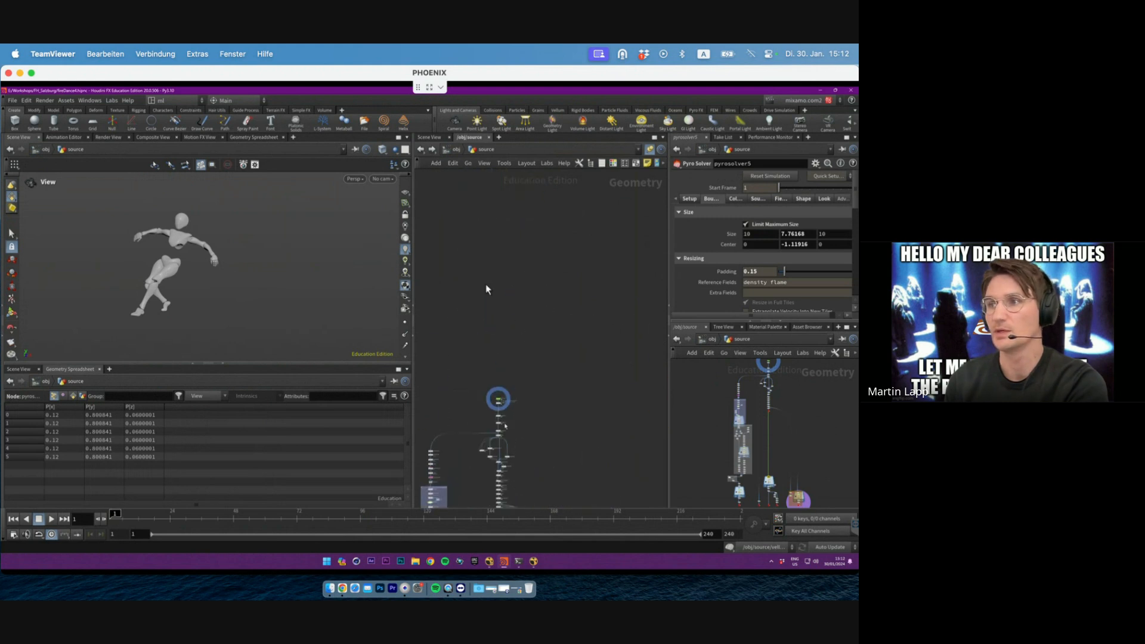
pyautogui.scroll(4, 506, 425)
pyautogui.click(475, 343)
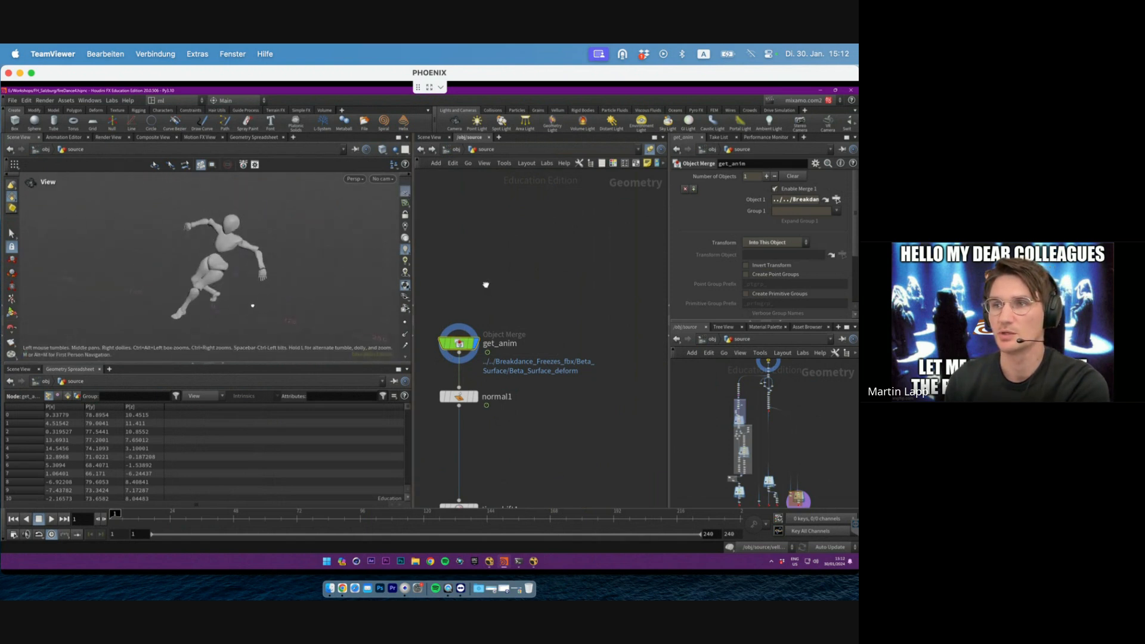
# Step: Inspect the get_anim character from different angles in the viewport at the first frame
pyautogui.moveTo(235, 279); pyautogui.dragTo(299, 317)
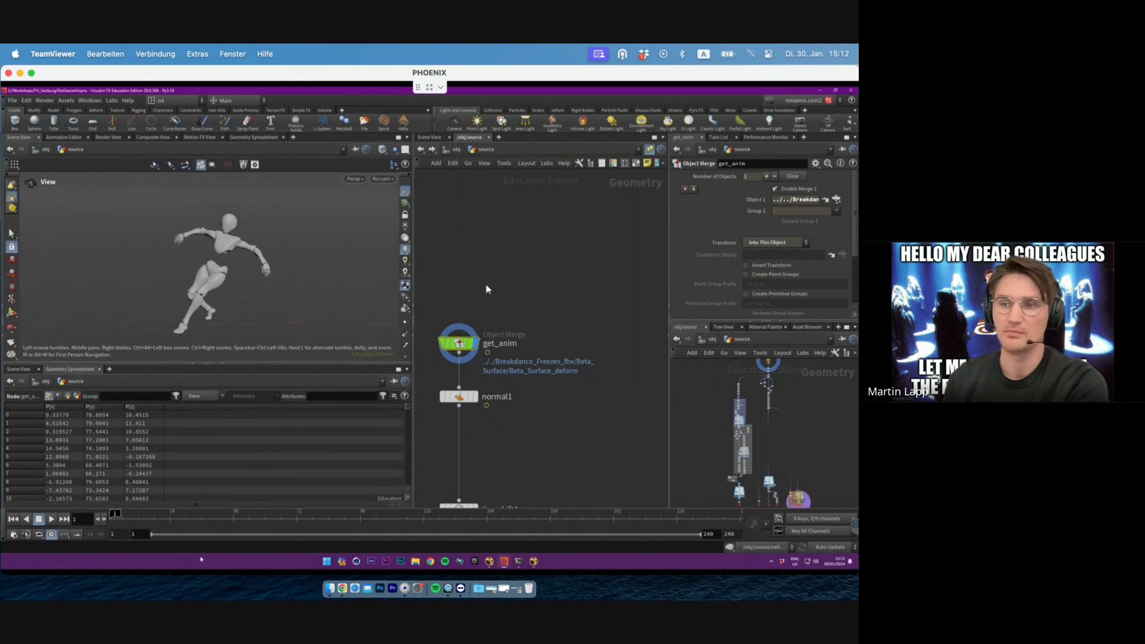
pyautogui.moveTo(115, 520)
pyautogui.mouseDown()
pyautogui.moveTo(140, 520)
pyautogui.moveTo(113, 521)
pyautogui.mouseUp()
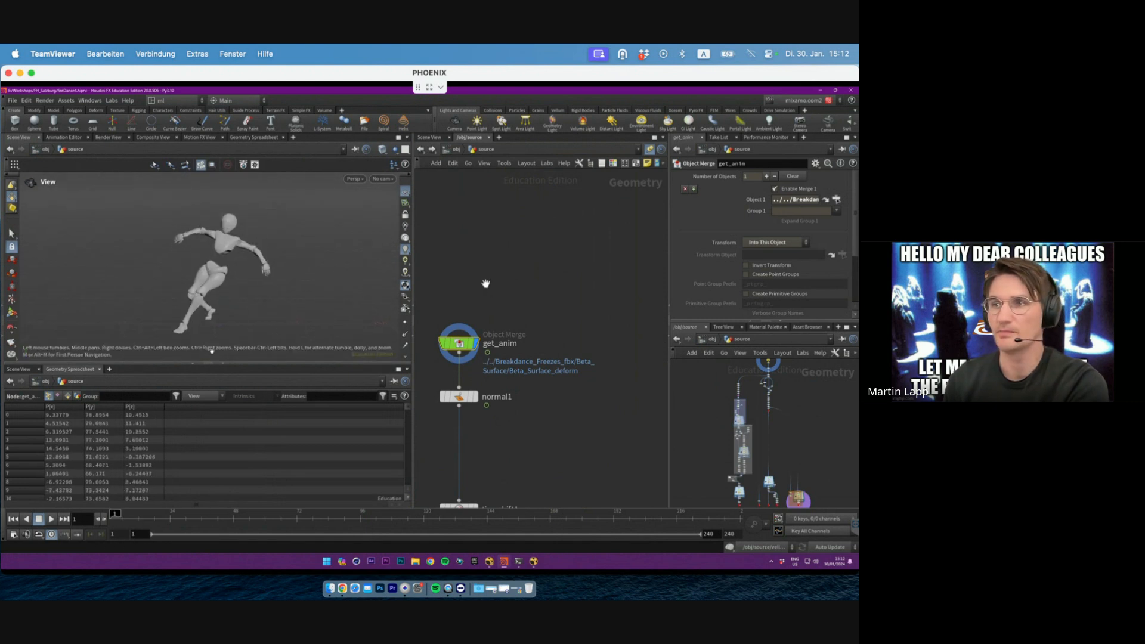
pyautogui.moveTo(266, 302); pyautogui.dragTo(236, 344)
# Step: Display the timeshift1 node below normal1 and show its Time Shift parameters
pyautogui.moveTo(509, 369); pyautogui.dragTo(527, 236, button='middle')
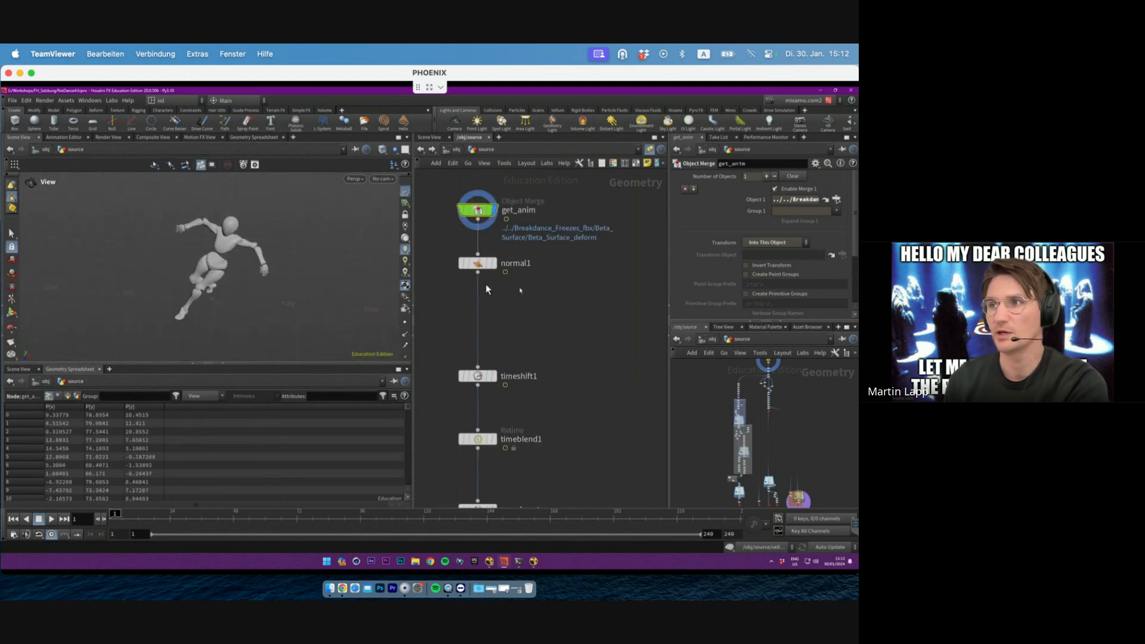
pyautogui.moveTo(521, 291); pyautogui.dragTo(475, 259)
pyautogui.moveTo(564, 360); pyautogui.dragTo(480, 385)
pyautogui.click(495, 376)
pyautogui.moveTo(553, 340); pyautogui.dragTo(431, 396)
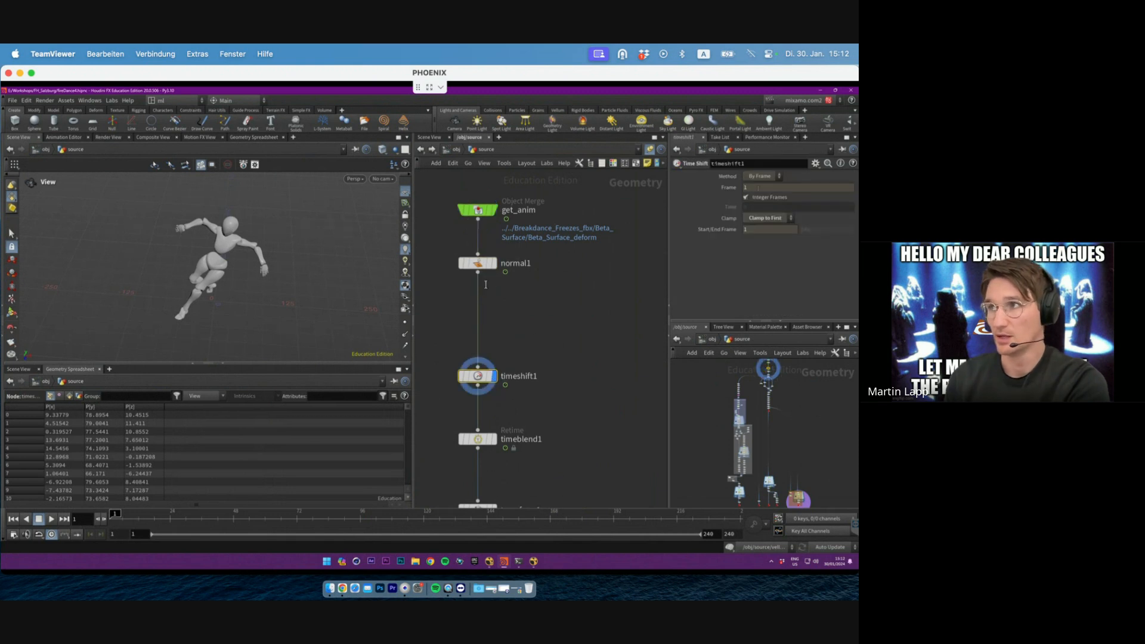
# Step: Display the timeblend1 Retime node below timeshift1 and show its parameters
pyautogui.moveTo(569, 431); pyautogui.dragTo(567, 345, button='middle')
pyautogui.moveTo(568, 345); pyautogui.dragTo(476, 380)
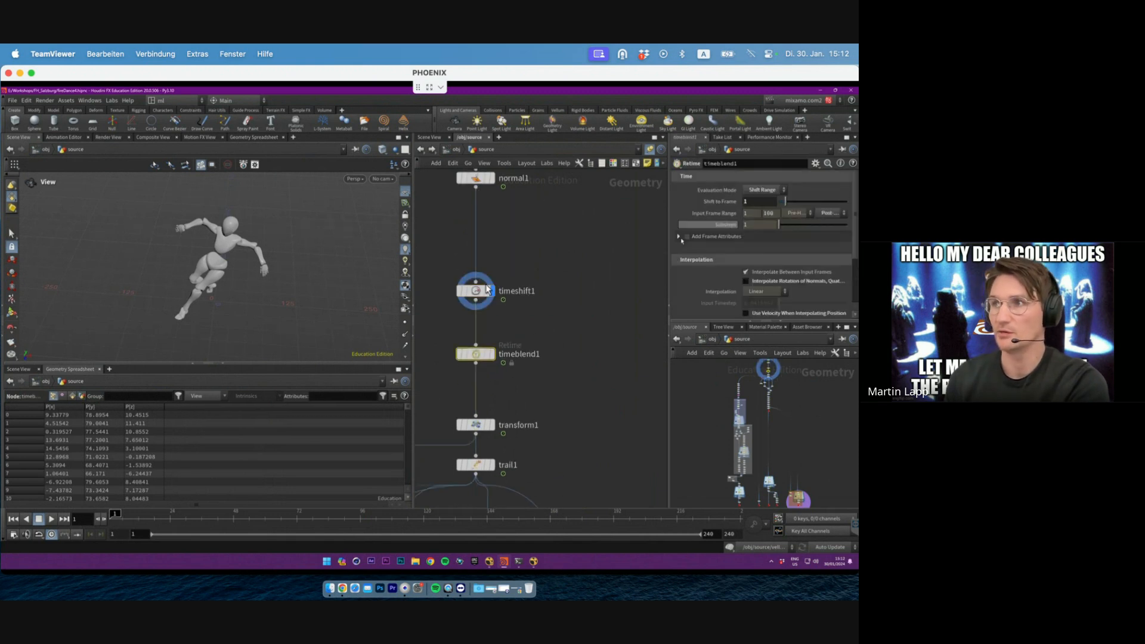
pyautogui.click(477, 291)
pyautogui.click(490, 354)
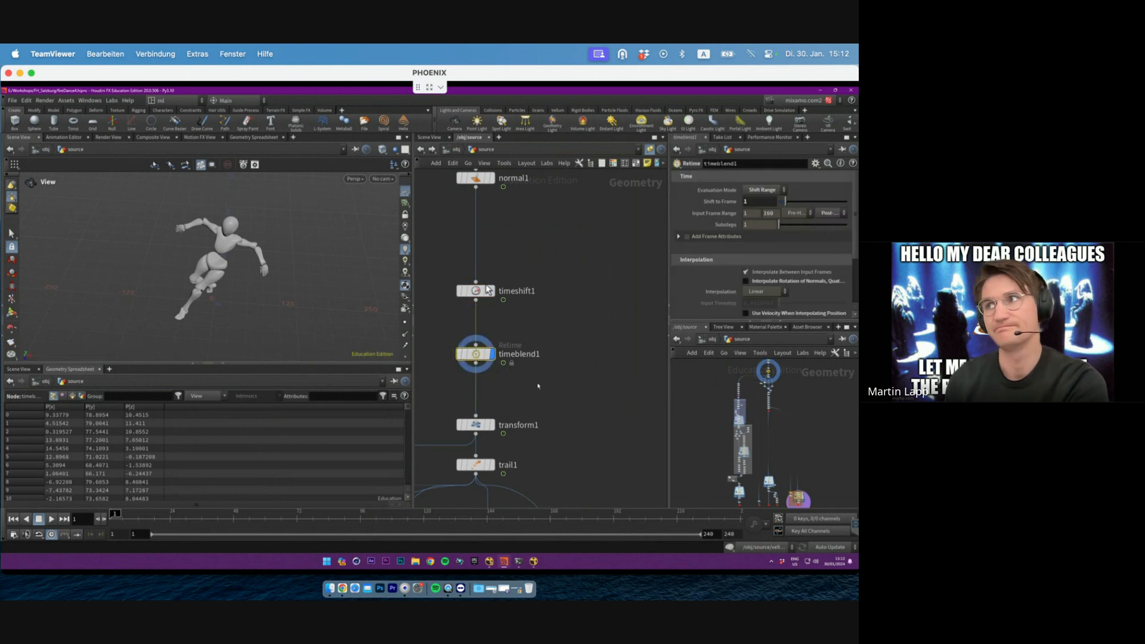
pyautogui.moveTo(538, 386); pyautogui.dragTo(545, 345, button='middle')
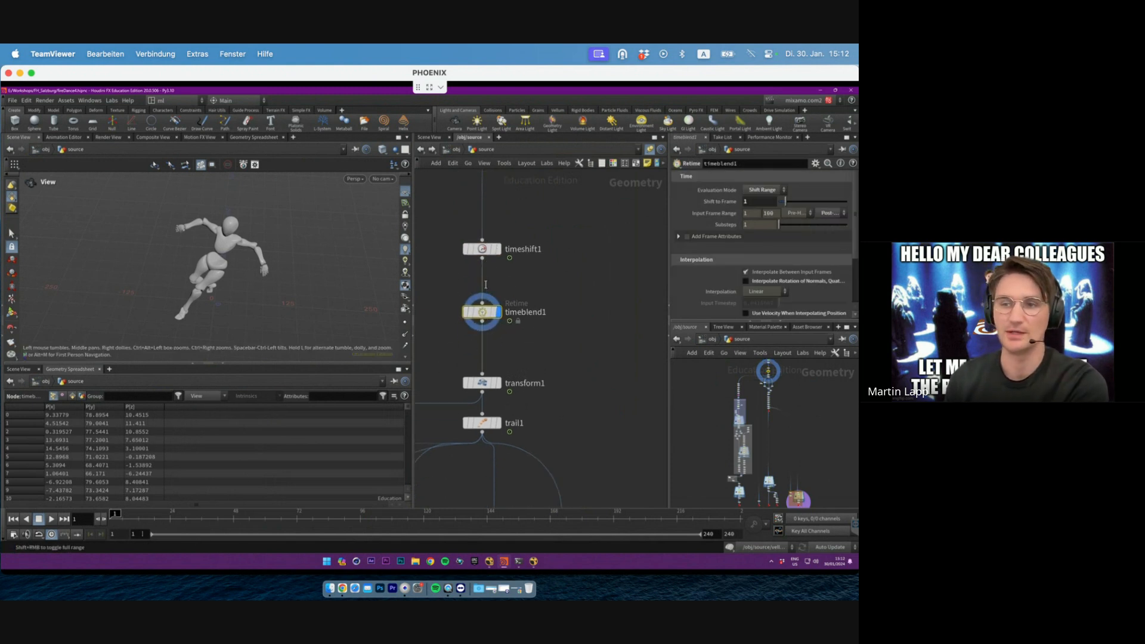
# Step: Turn off Integer Frame Values in the Global Animation Options to allow subframes on the timeline
pyautogui.click(12, 535)
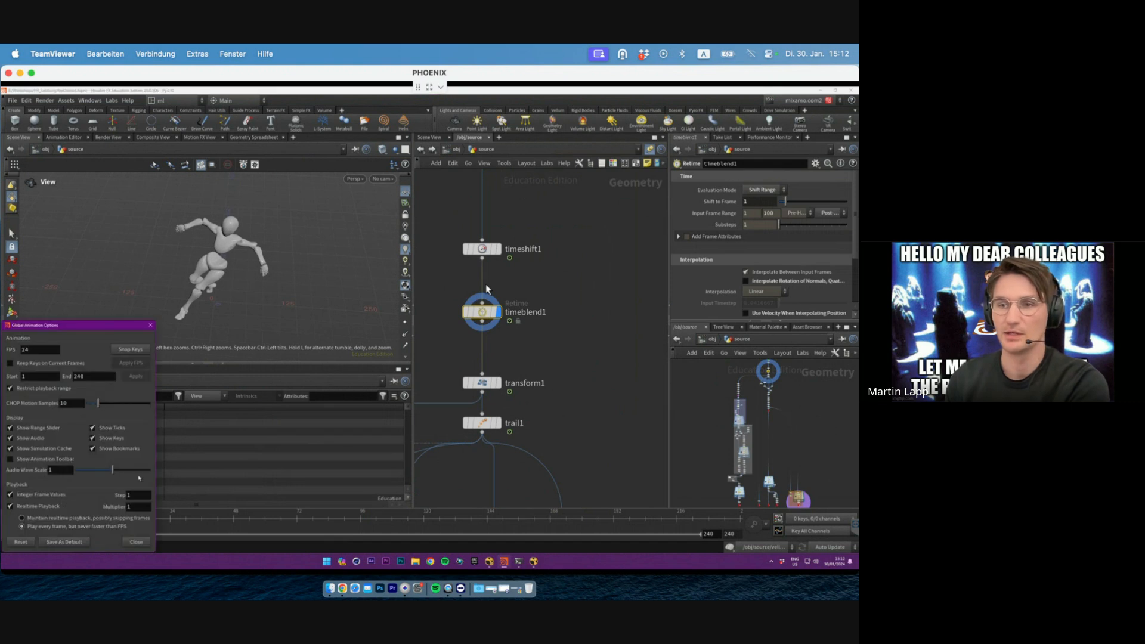
pyautogui.click(34, 495)
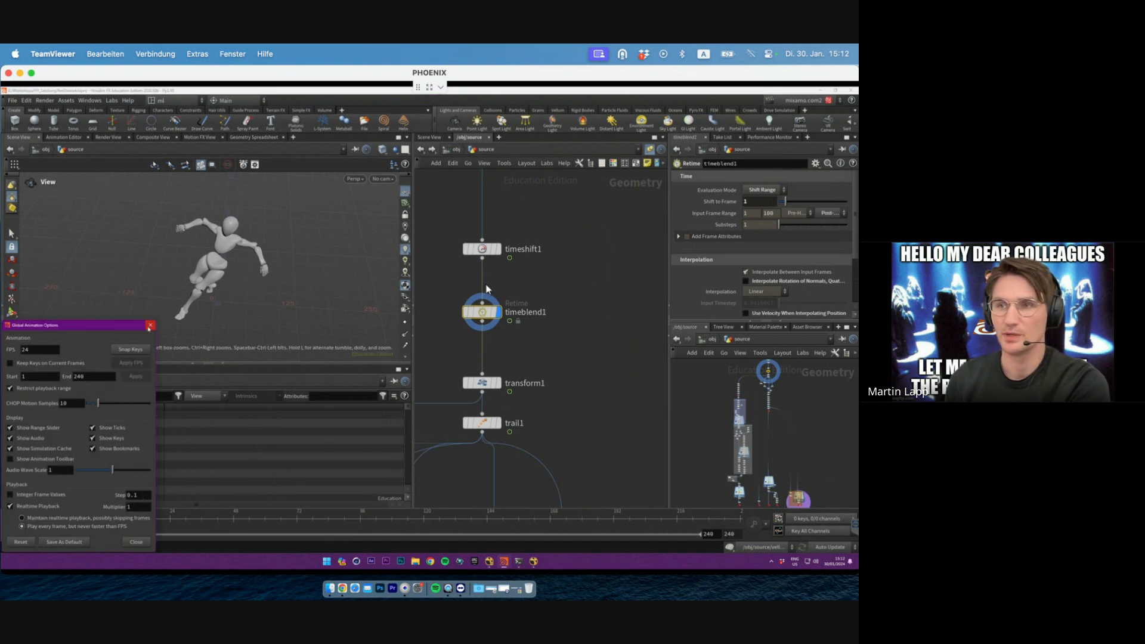
pyautogui.click(150, 325)
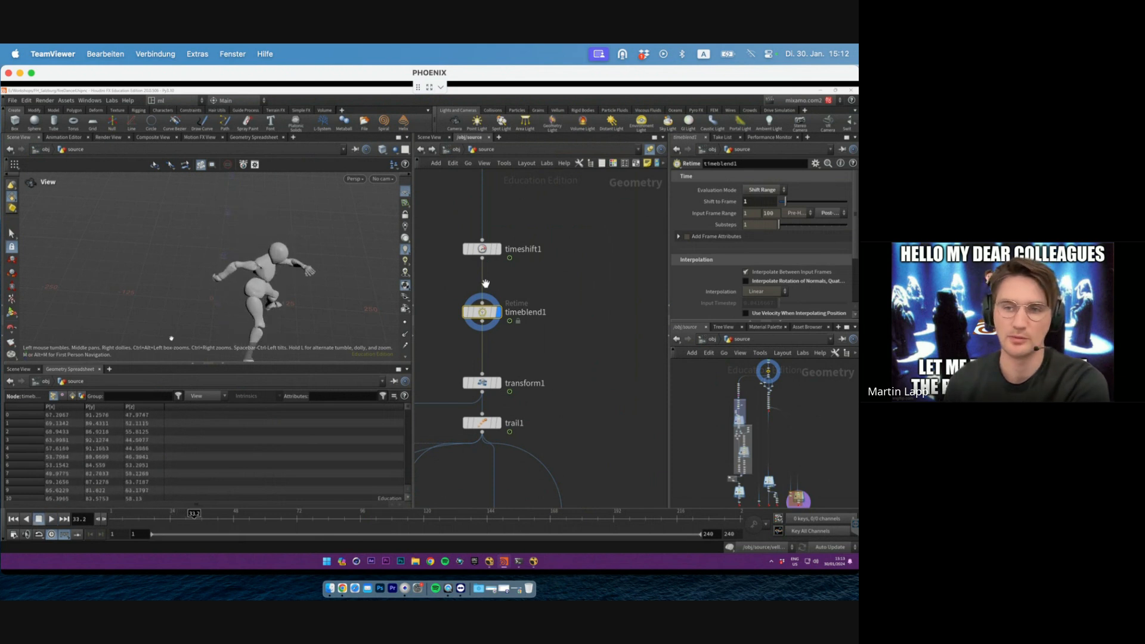
# Step: Turn Integer Frame Values back on in the Global Animation Options
pyautogui.click(14, 535)
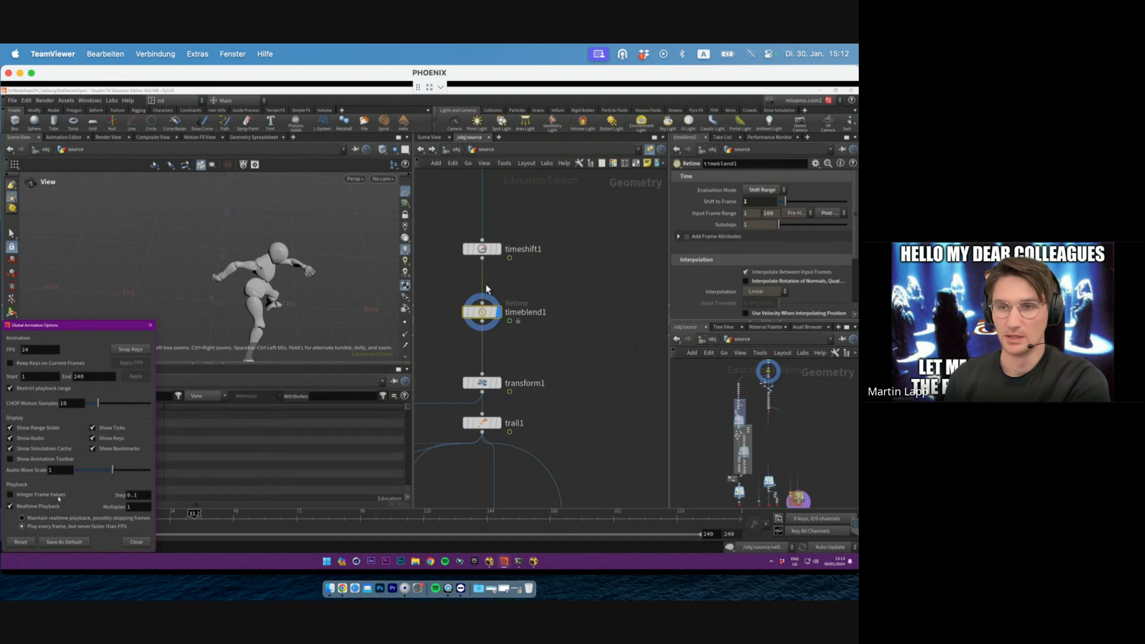
pyautogui.click(35, 497)
pyautogui.click(136, 542)
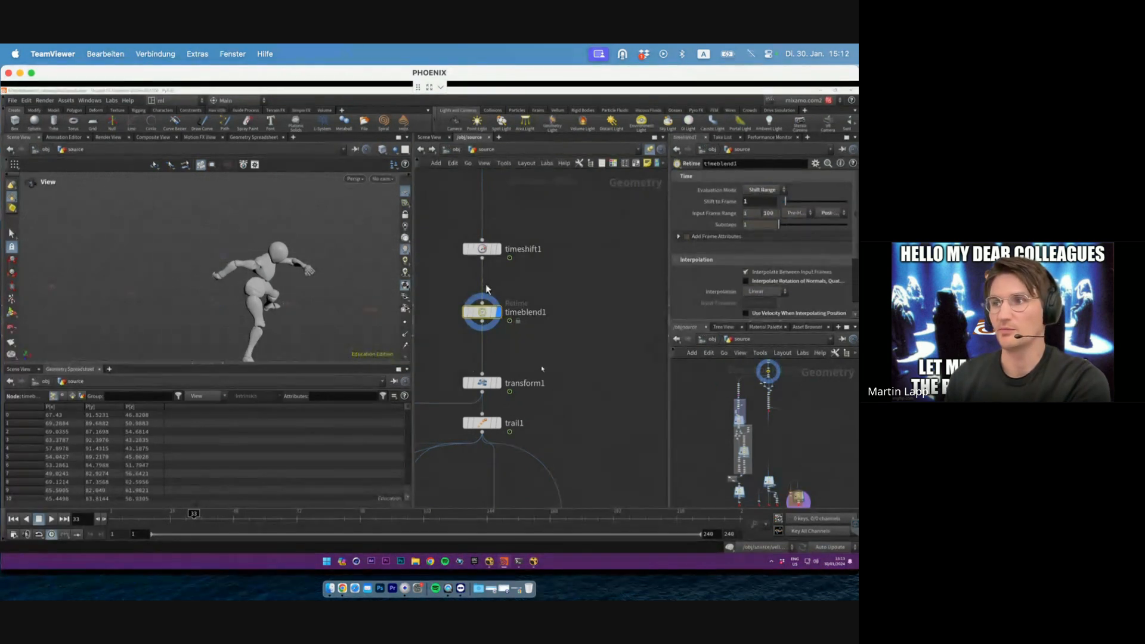
# Step: Display the transform1 node with its parameters and frame the scaled-down character in the viewport
pyautogui.moveTo(465, 326); pyautogui.dragTo(485, 283, button='middle')
pyautogui.scroll(-3, 301, 269)
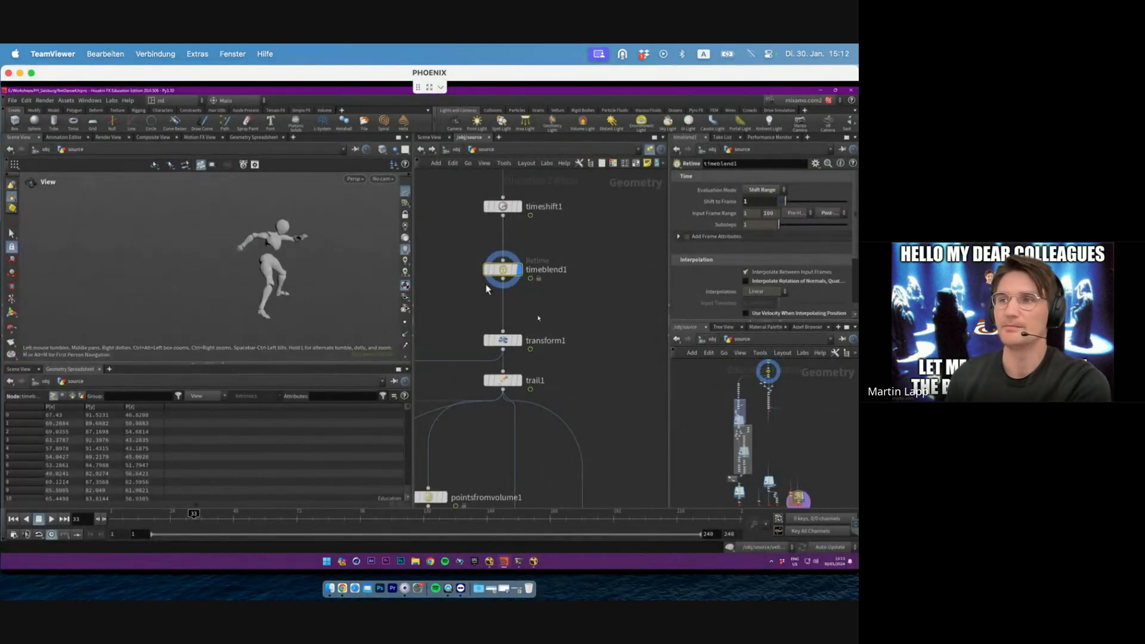
pyautogui.click(520, 341)
pyautogui.hotkey('space', 'g')
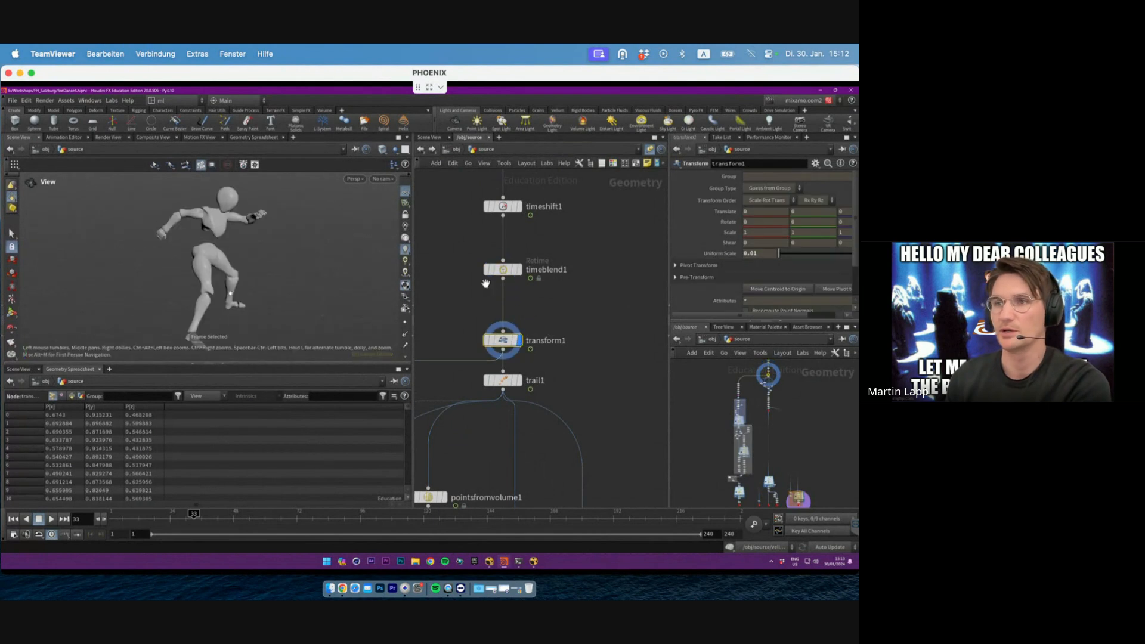
pyautogui.moveTo(319, 309); pyautogui.dragTo(180, 302)
pyautogui.moveTo(211, 259); pyautogui.dragTo(194, 298)
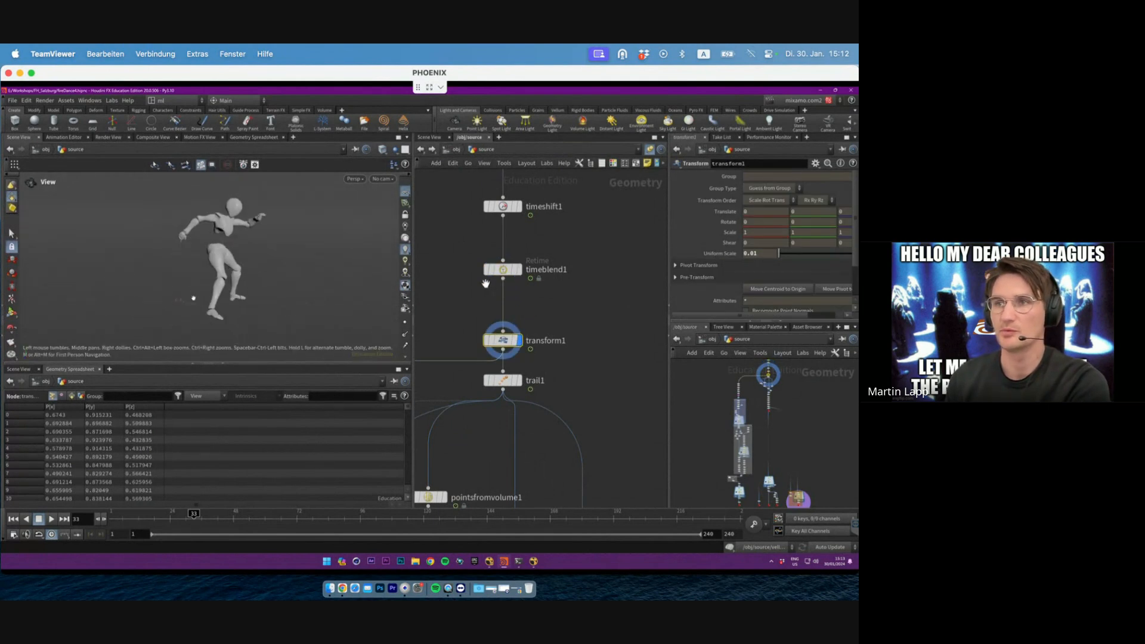
# Step: Display the trail1 node with its Compute Velocity parameters and turn on velocity trails in the viewport
pyautogui.click(568, 373)
pyautogui.scroll(-3, 568, 373)
pyautogui.scroll(4, 563, 369)
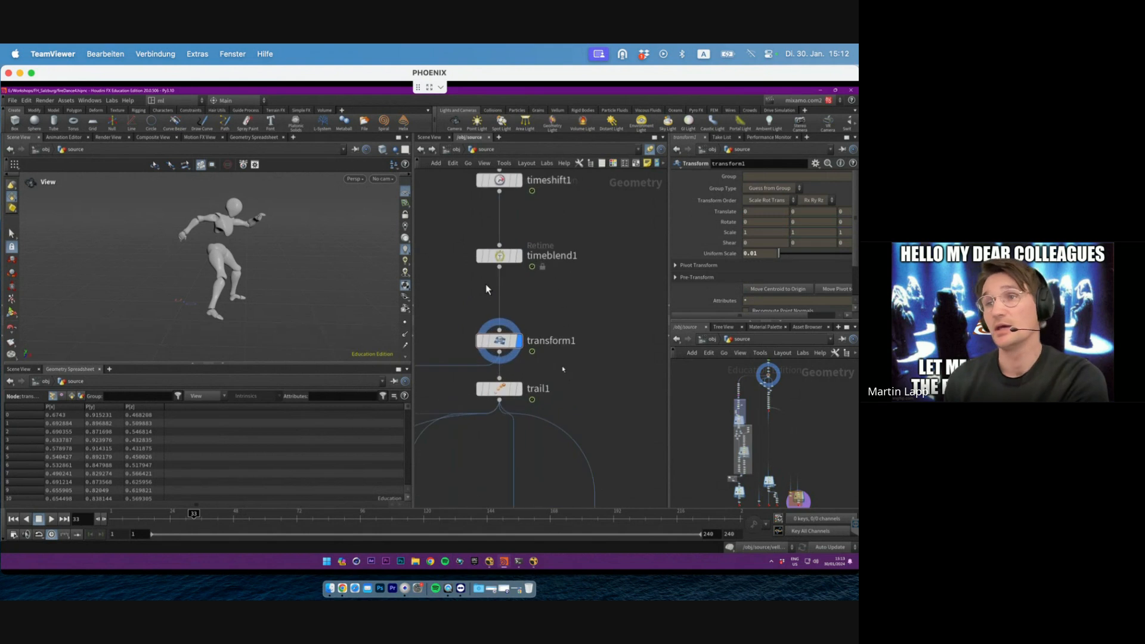
pyautogui.click(499, 389)
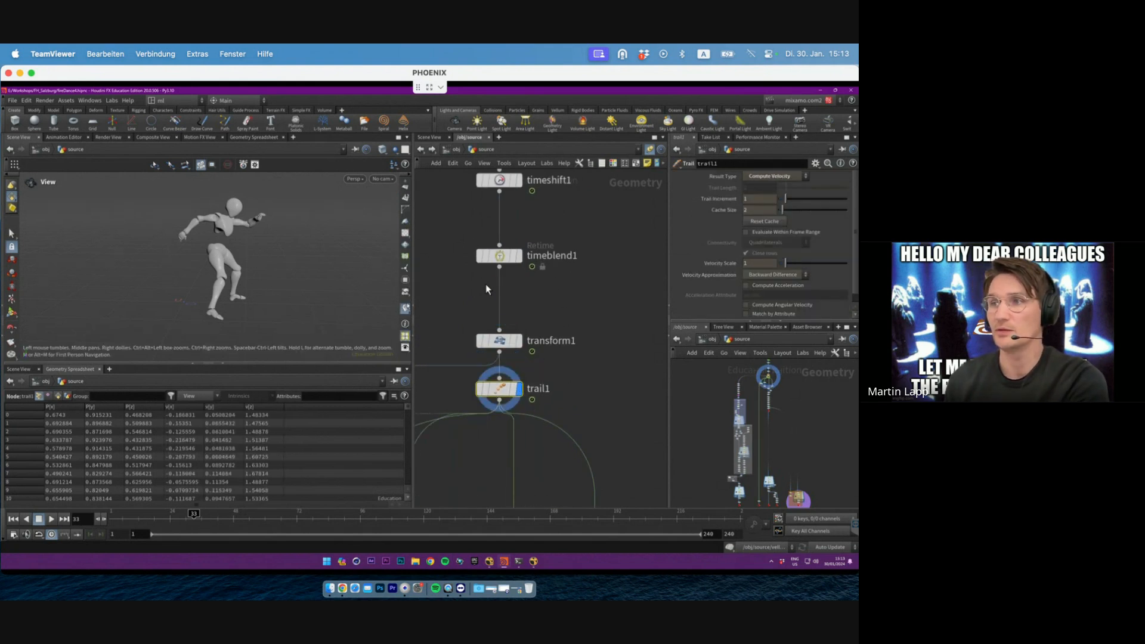
pyautogui.rightClick(406, 307)
pyautogui.click(438, 219)
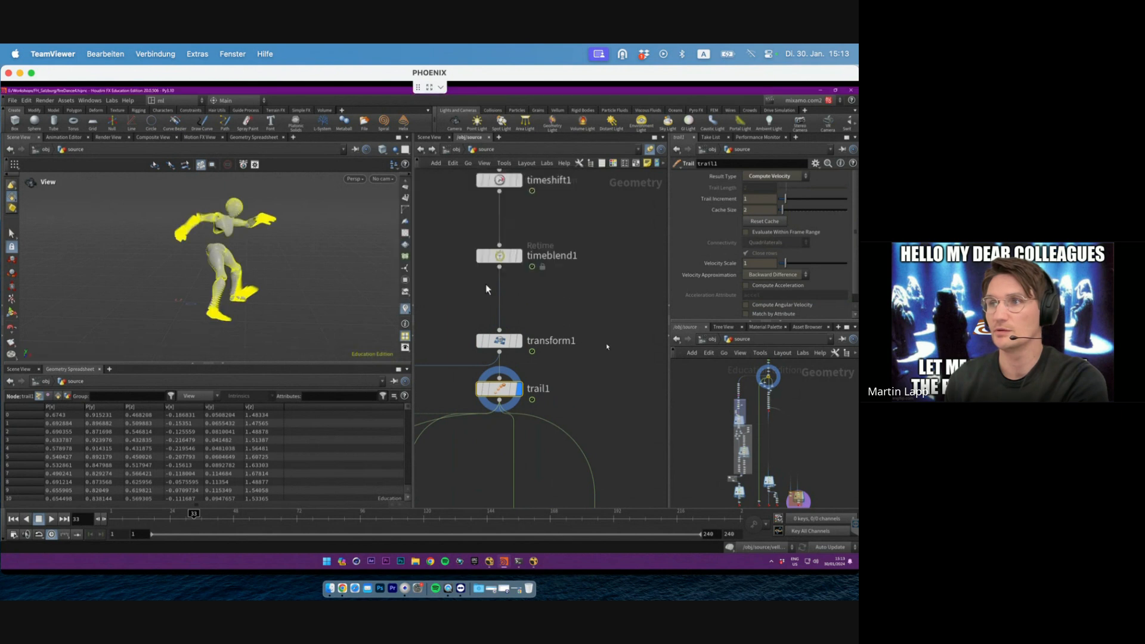
# Step: Play and scrub the animation to check the velocity trails on the character, then return to frame 1
pyautogui.moveTo(193, 516); pyautogui.dragTo(113, 516)
pyautogui.moveTo(164, 227); pyautogui.dragTo(175, 234)
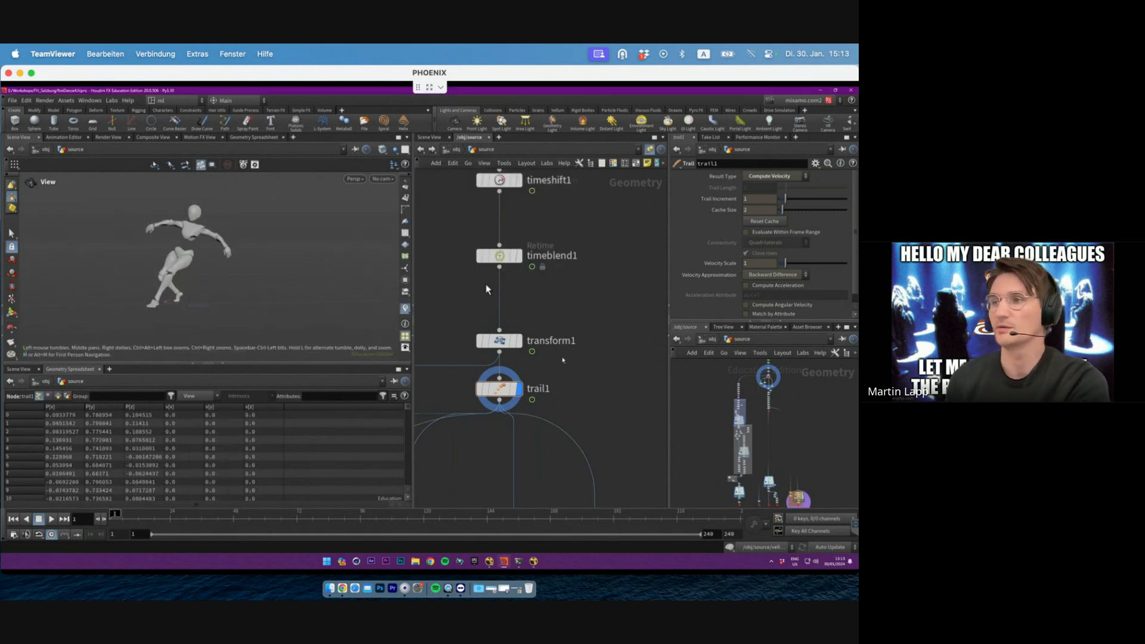
pyautogui.scroll(-1, 807, 273)
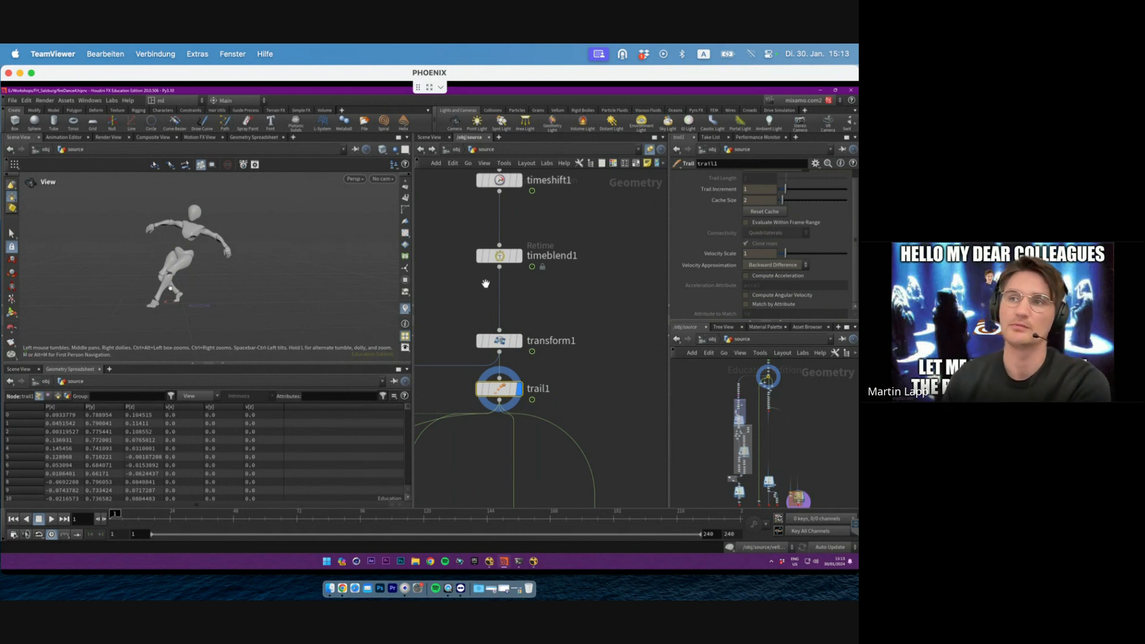
pyautogui.press('Right')
pyautogui.press('Right')
pyautogui.press('Right')
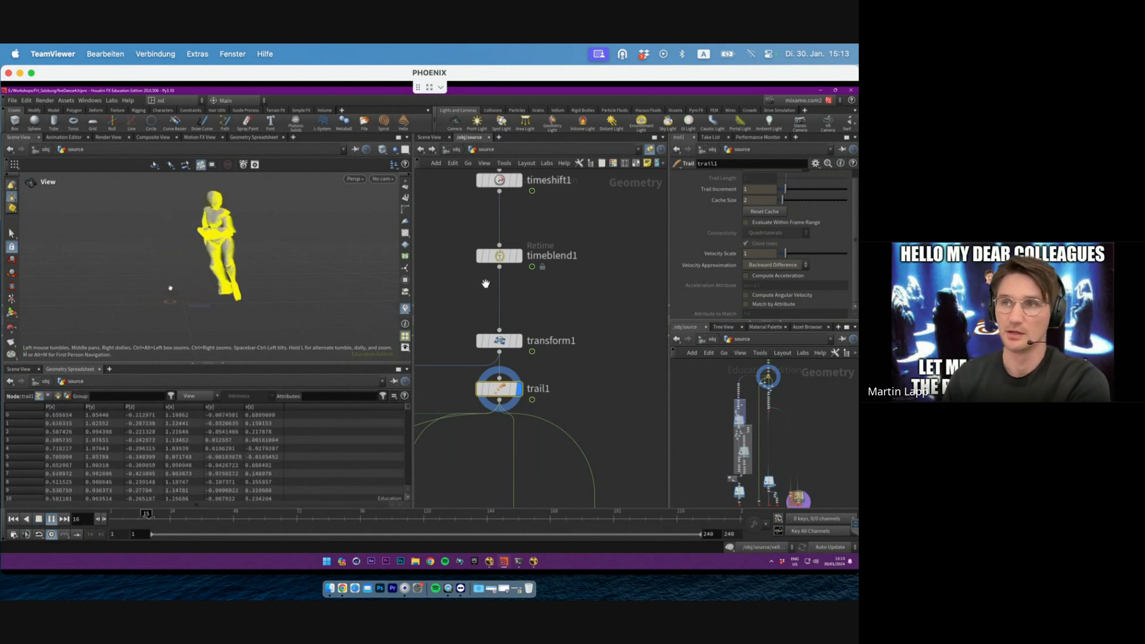
pyautogui.press('Up')
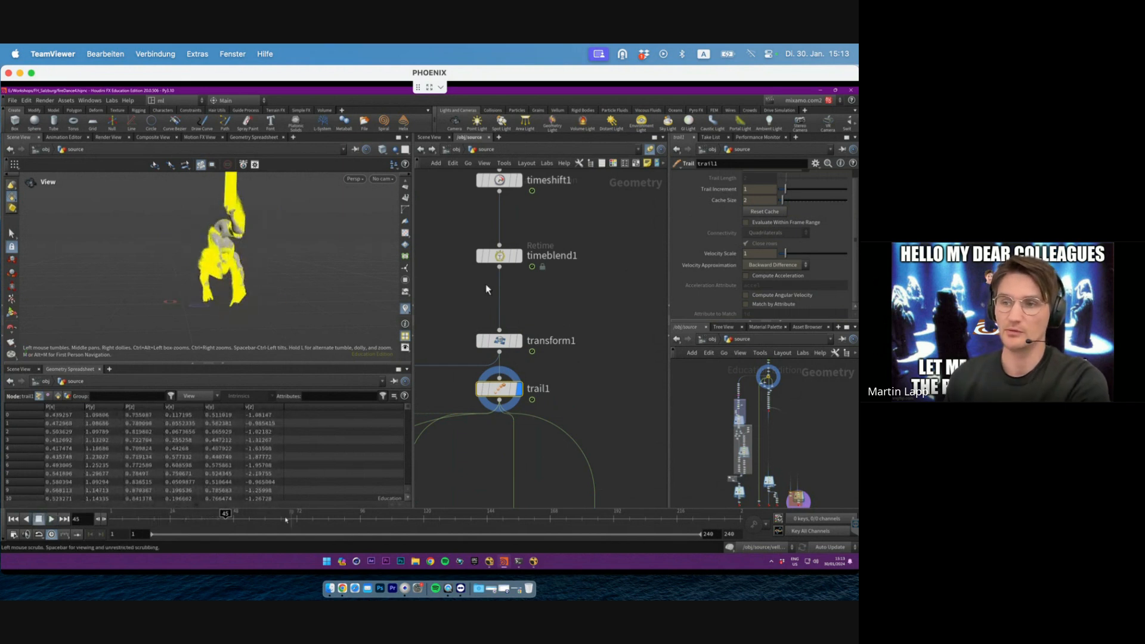
pyautogui.moveTo(278, 520); pyautogui.dragTo(592, 520)
pyautogui.hotkey('ctrl', 'Up')
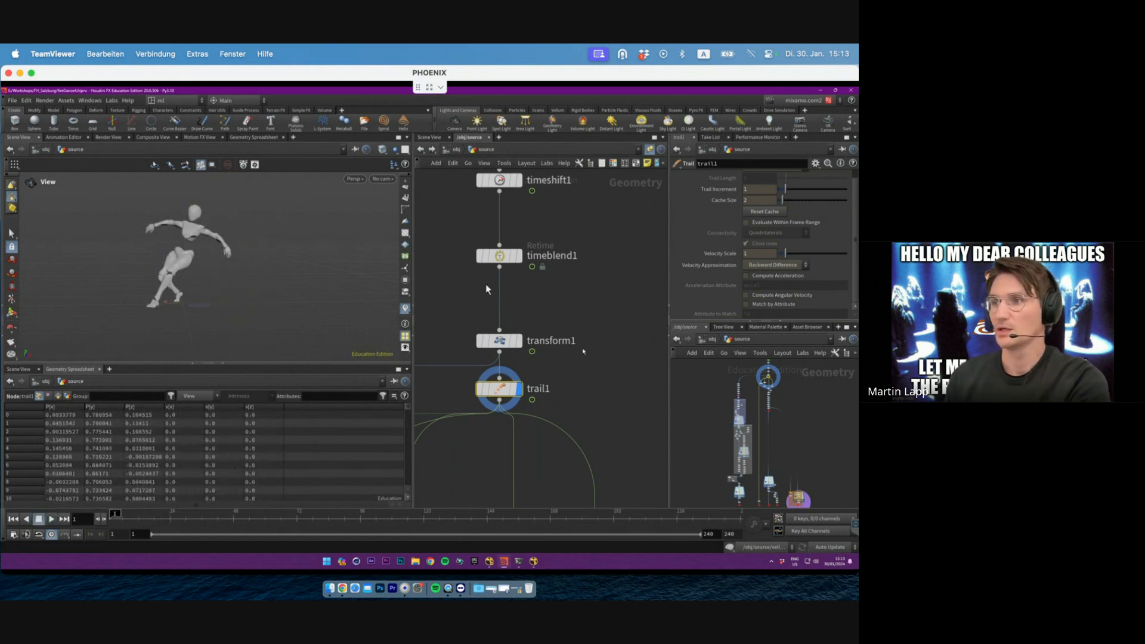
# Step: Examine the network branches below trail1, from pointsfromvolume1 and the time shifts to pointdeform1 and pyrosource1
pyautogui.scroll(-5, 559, 365)
pyautogui.moveTo(559, 369); pyautogui.dragTo(653, 214, button='middle')
pyautogui.scroll(4, 650, 260)
pyautogui.moveTo(648, 259); pyautogui.dragTo(585, 322, button='middle')
pyautogui.moveTo(584, 322); pyautogui.dragTo(562, 259)
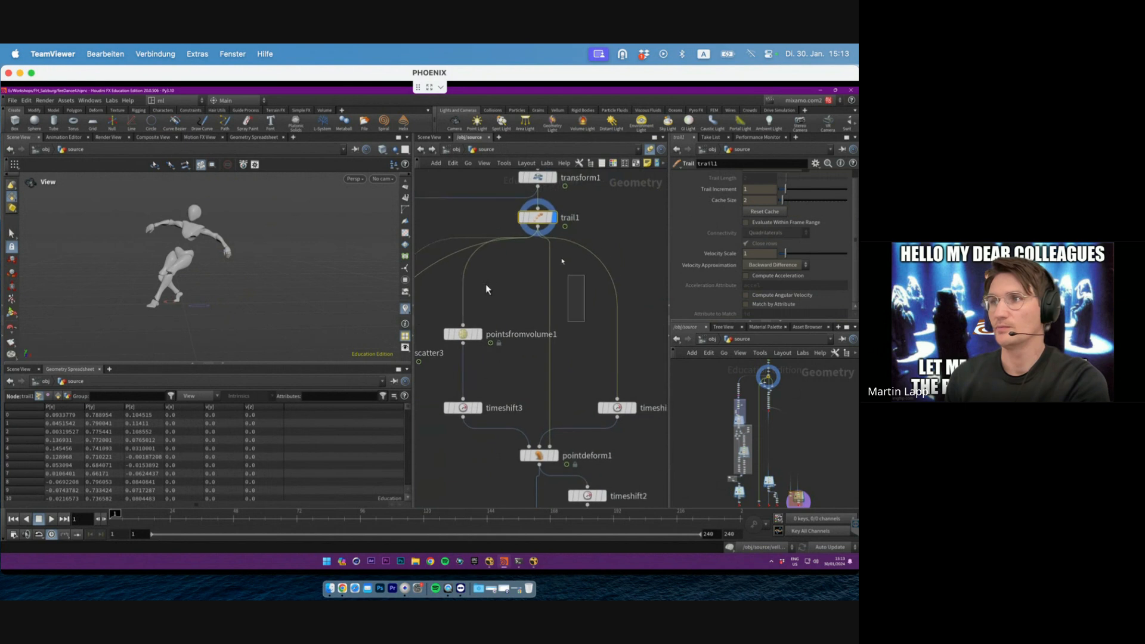
pyautogui.moveTo(521, 327); pyautogui.dragTo(569, 316, button='middle')
pyautogui.scroll(-1, 556, 304)
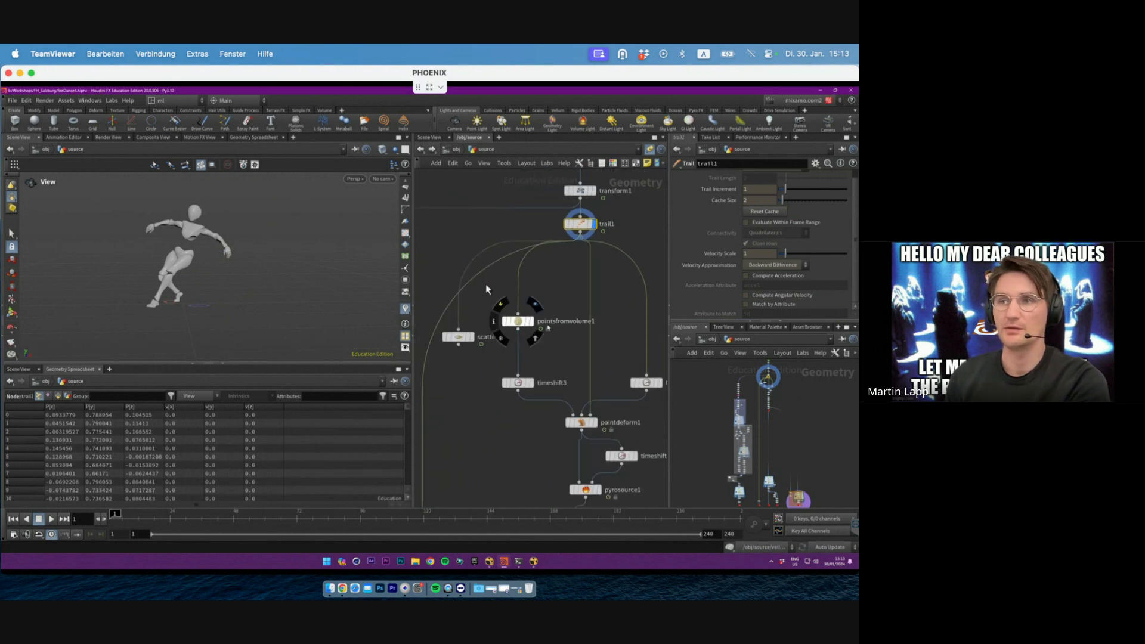
pyautogui.scroll(-1, 563, 290)
pyautogui.scroll(-3, 563, 290)
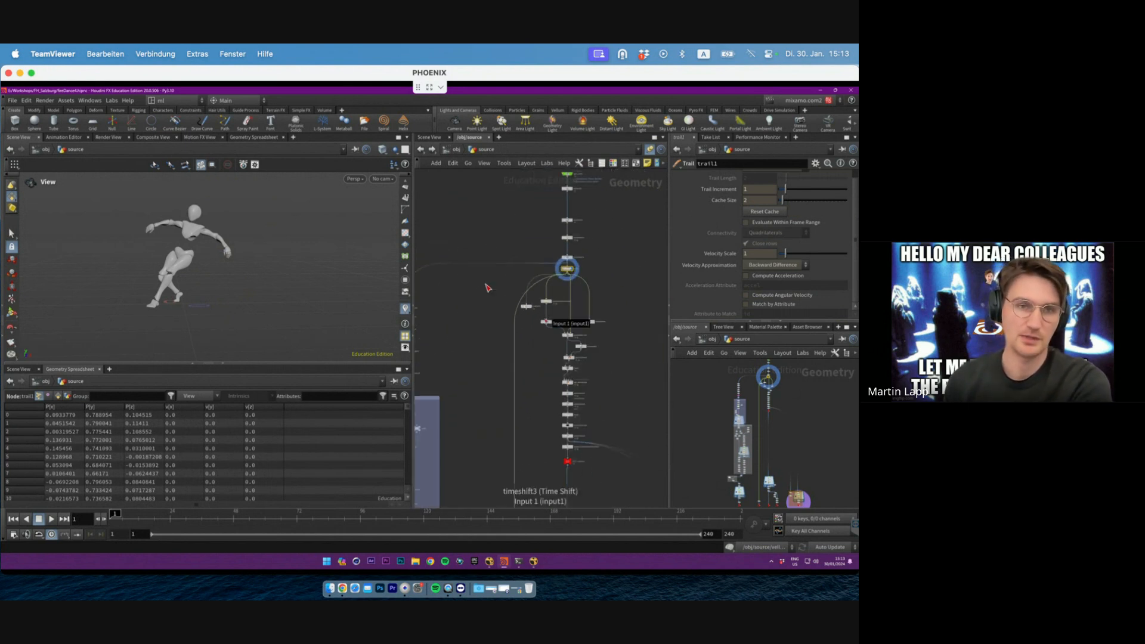
pyautogui.scroll(4, 487, 289)
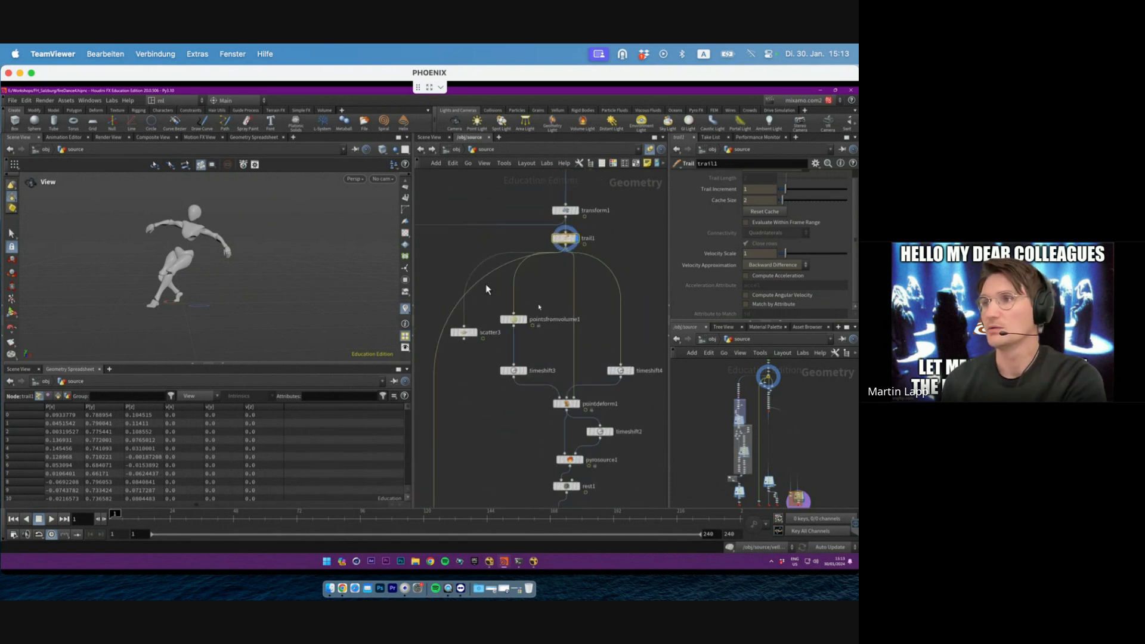
# Step: Display the pointsfromvolume1 node with its parameters and inspect the character in selection mode
pyautogui.click(513, 319)
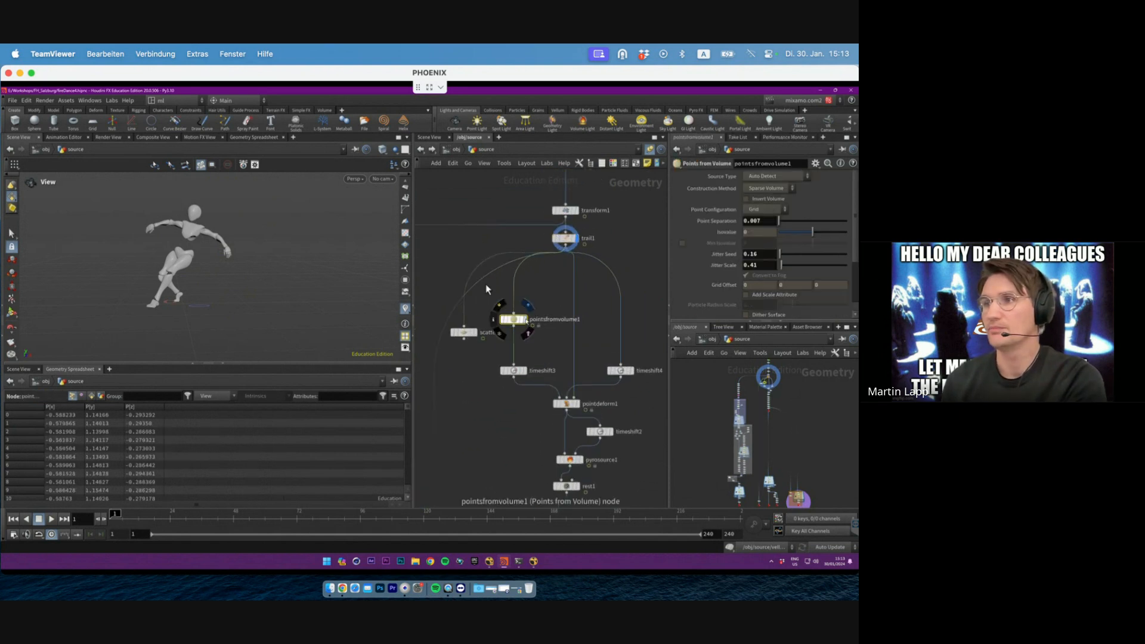
pyautogui.moveTo(248, 229); pyautogui.dragTo(220, 255, button='right')
pyautogui.moveTo(243, 206); pyautogui.dragTo(230, 254, button='right')
pyautogui.moveTo(230, 253); pyautogui.dragTo(34, 226)
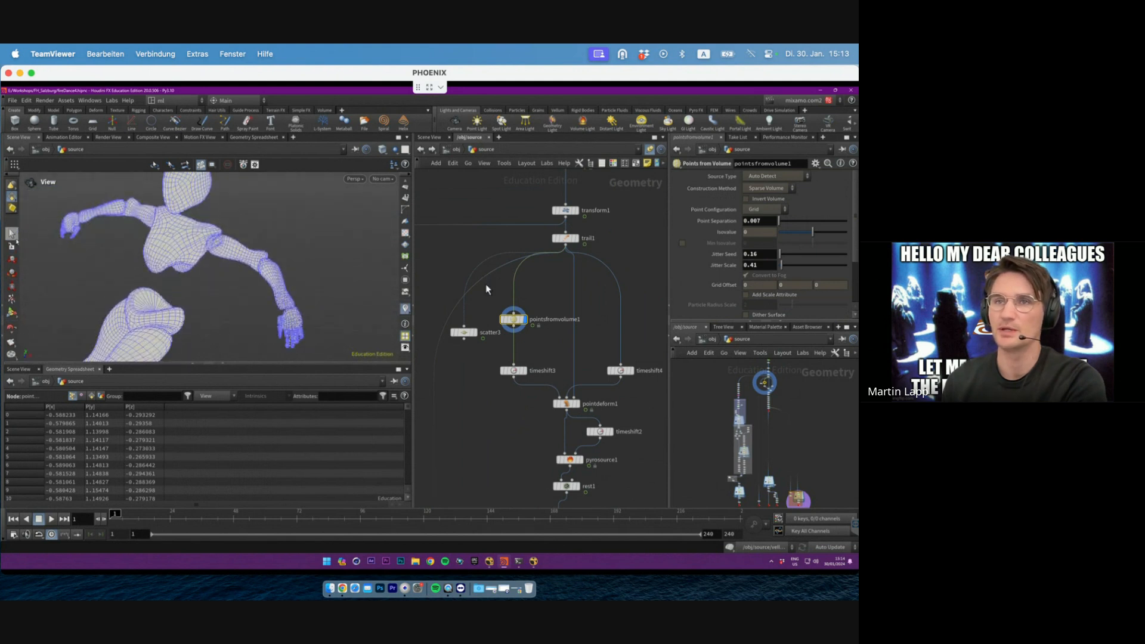
pyautogui.moveTo(345, 202); pyautogui.dragTo(199, 266, button='right')
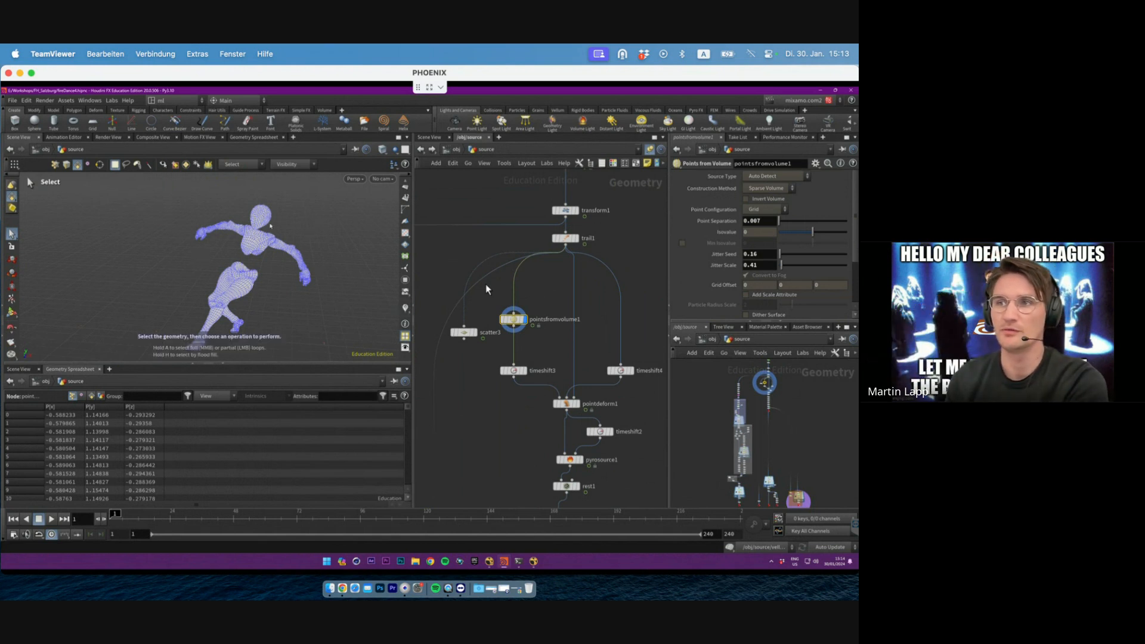
# Step: Move the scatter3 node up and away from pointsfromvolume1 to clear space around it
pyautogui.press('alt')
pyautogui.keyDown('alt'); pyautogui.scroll(3, 251, 234); pyautogui.keyUp('alt')
pyautogui.keyDown('alt'); pyautogui.moveTo(251, 234); pyautogui.dragTo(284, 206); pyautogui.keyUp('alt')
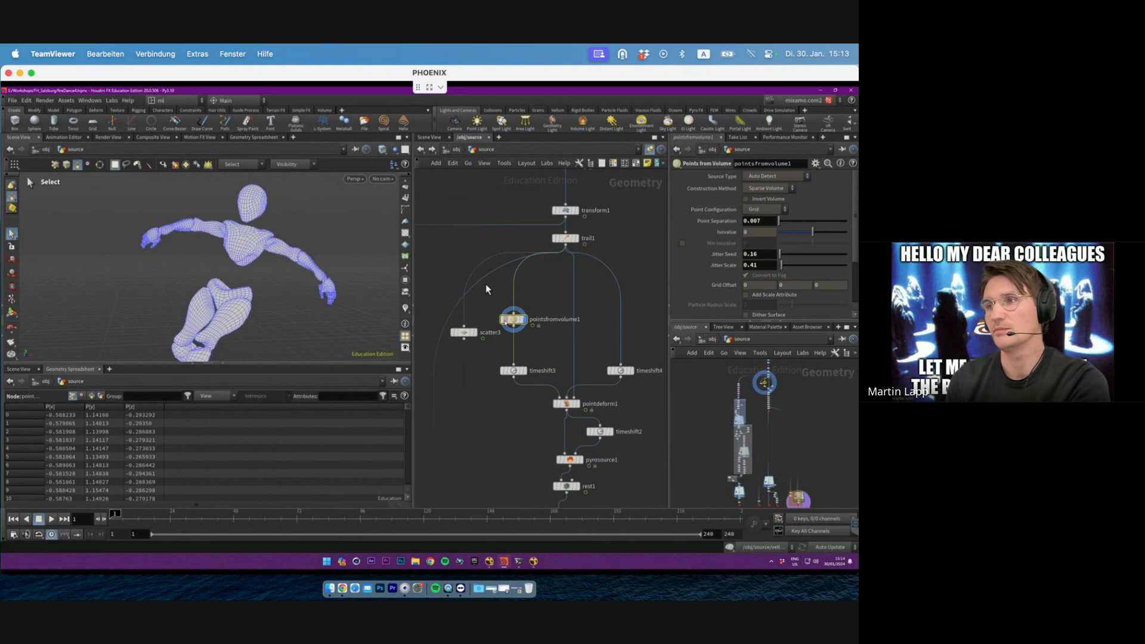
pyautogui.moveTo(466, 333); pyautogui.dragTo(430, 286)
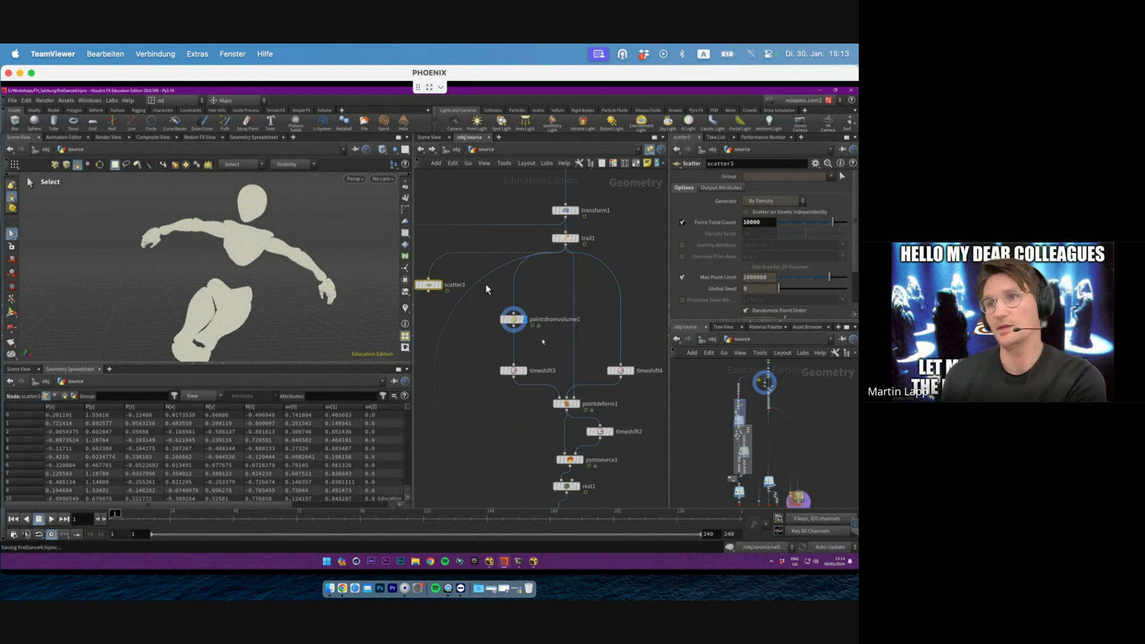
# Step: Compare the trail1 mesh with the pointsfromvolume1 point cloud by switching the displayed node between them
pyautogui.click(514, 319)
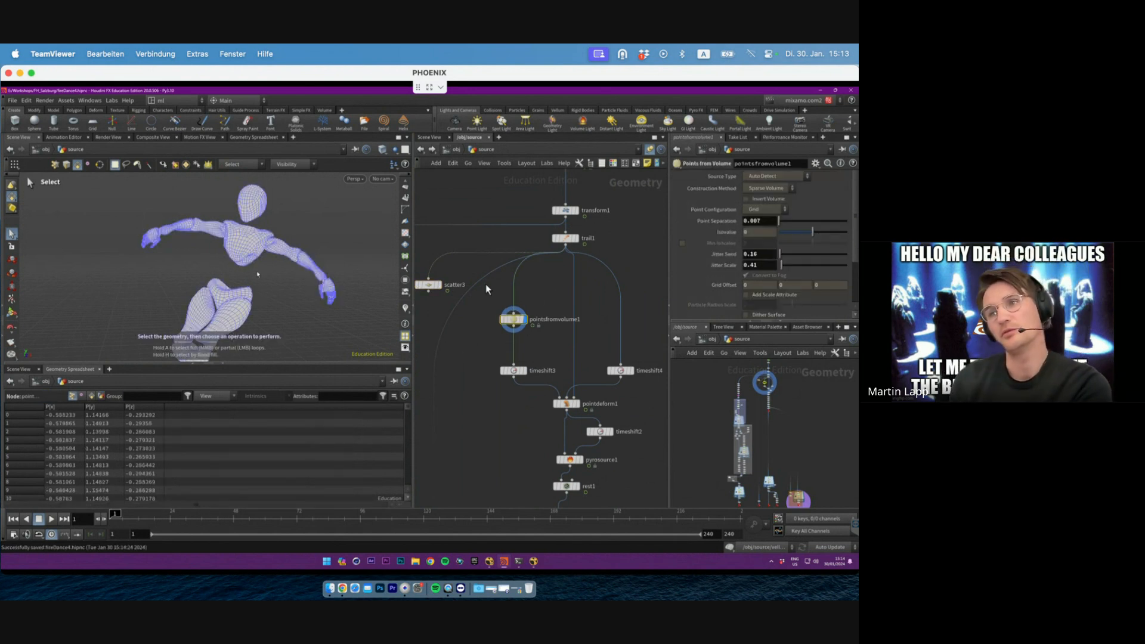
pyautogui.keyDown('alt'); pyautogui.moveTo(258, 275); pyautogui.dragTo(365, 249, button='right'); pyautogui.keyUp('alt')
pyautogui.click(565, 238)
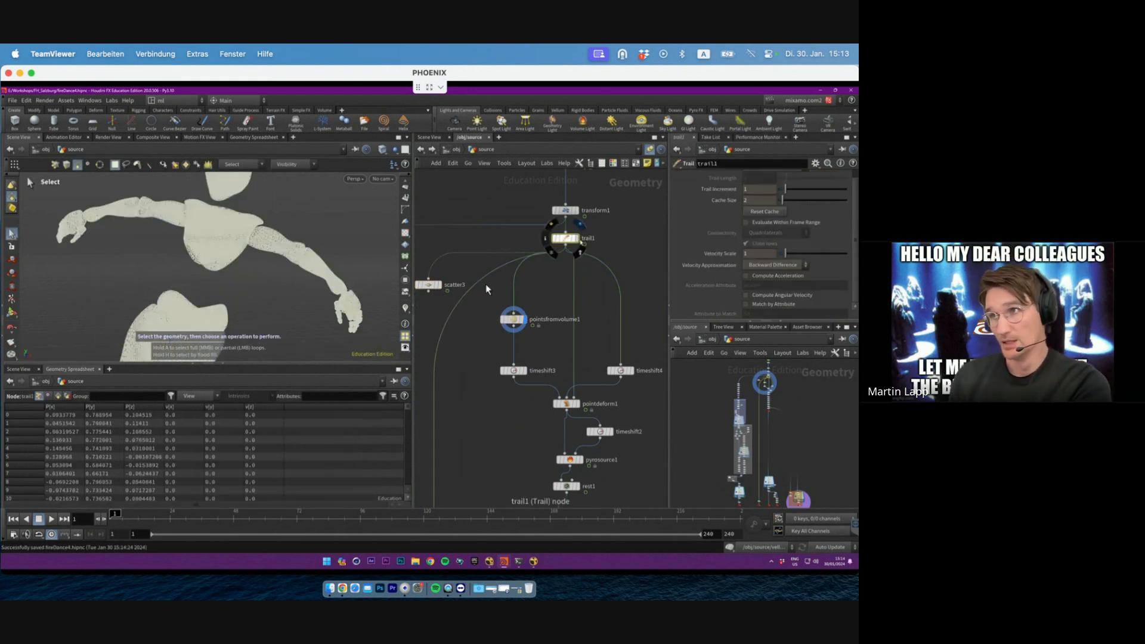
pyautogui.click(516, 318)
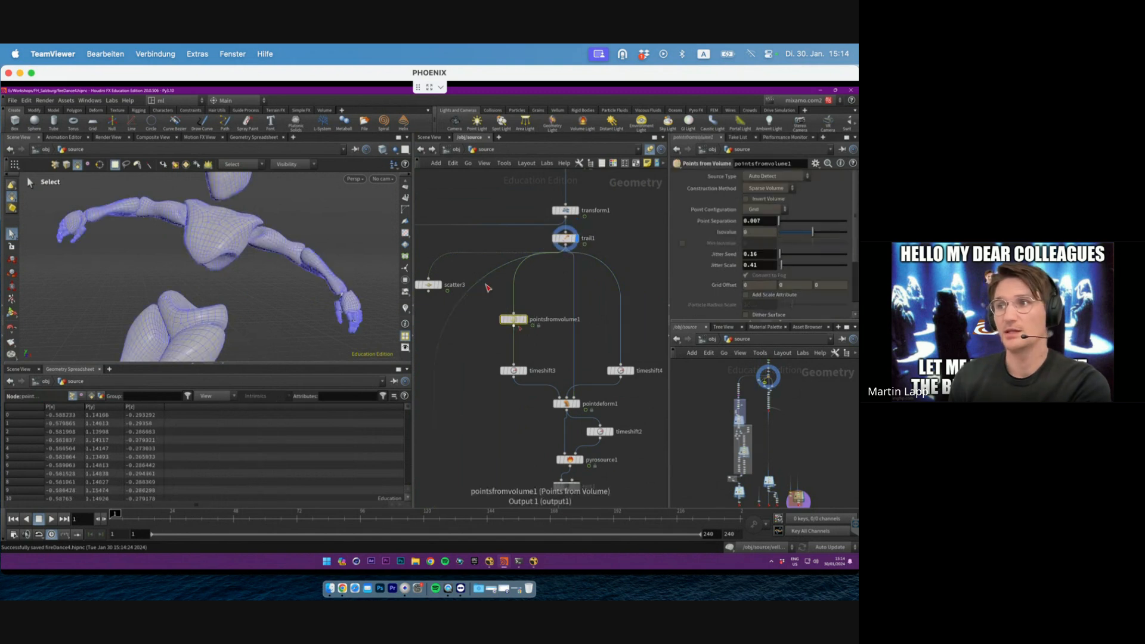
# Step: Examine the pointsfromvolume1 point distribution in the character's torso up close and from several angles
pyautogui.keyDown('alt'); pyautogui.moveTo(203, 253); pyautogui.dragTo(257, 254, button='right'); pyautogui.keyUp('alt')
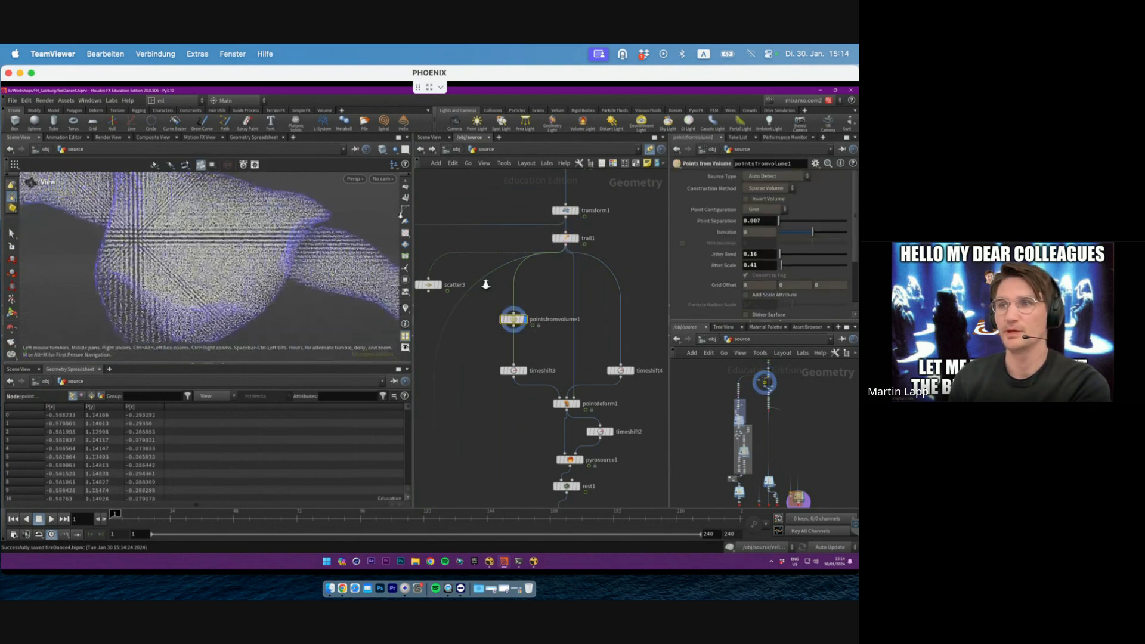
pyautogui.keyDown('alt'); pyautogui.moveTo(256, 253); pyautogui.dragTo(238, 239); pyautogui.keyUp('alt')
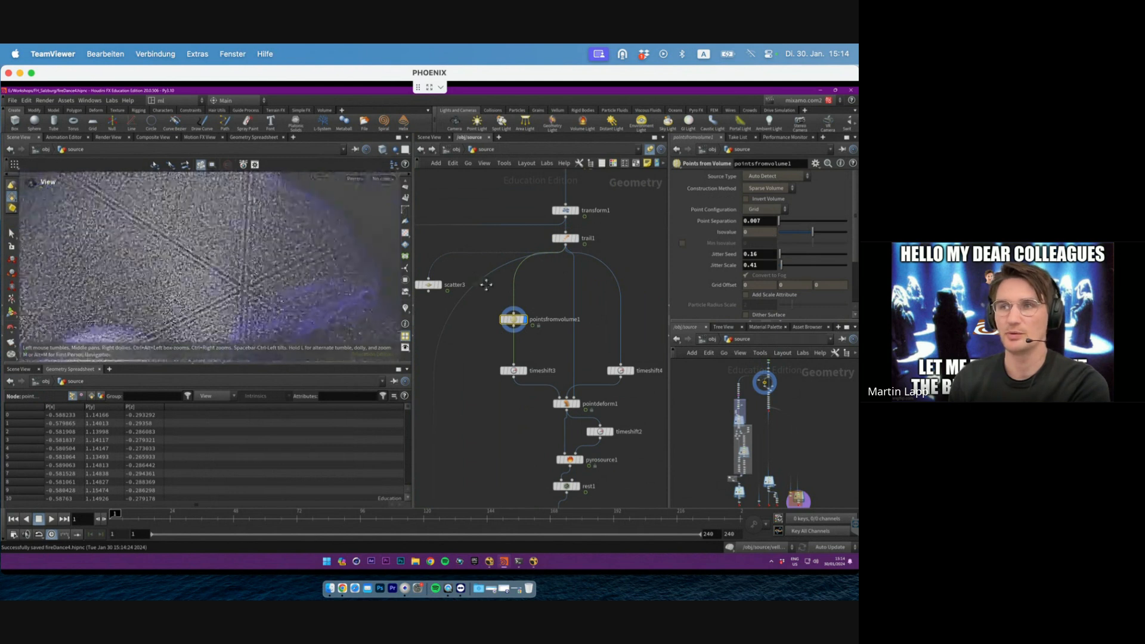
pyautogui.keyDown('alt'); pyautogui.moveTo(238, 238); pyautogui.dragTo(257, 263, button='middle'); pyautogui.keyUp('alt')
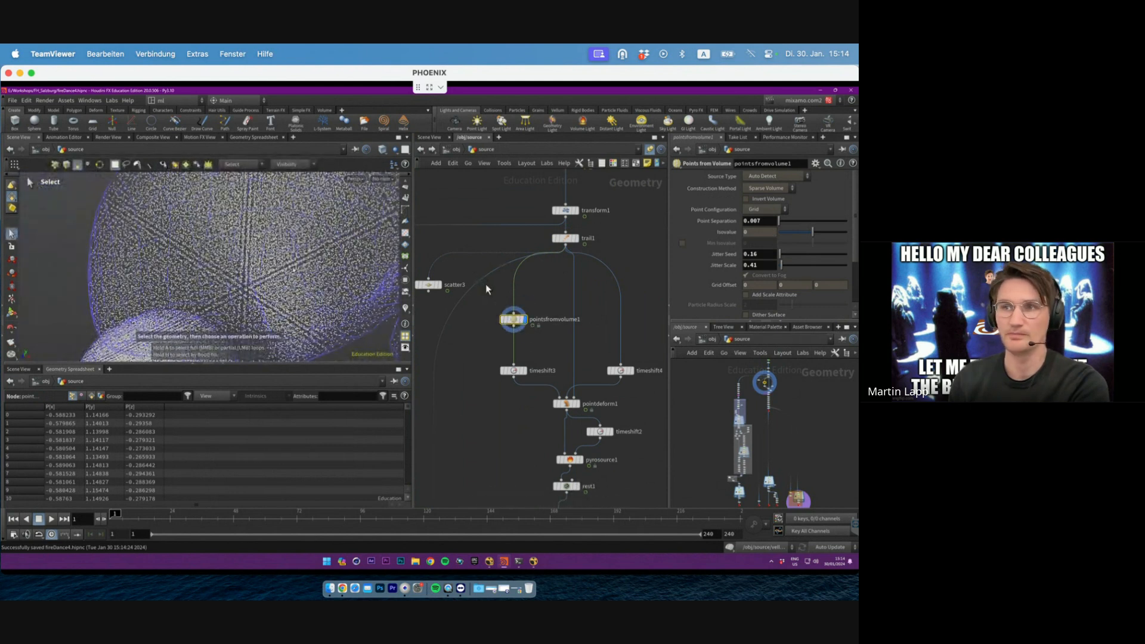
pyautogui.keyDown('alt'); pyautogui.moveTo(250, 280); pyautogui.dragTo(209, 269, button='right'); pyautogui.keyUp('alt')
pyautogui.keyDown('alt'); pyautogui.moveTo(209, 268); pyautogui.dragTo(201, 272); pyautogui.keyUp('alt')
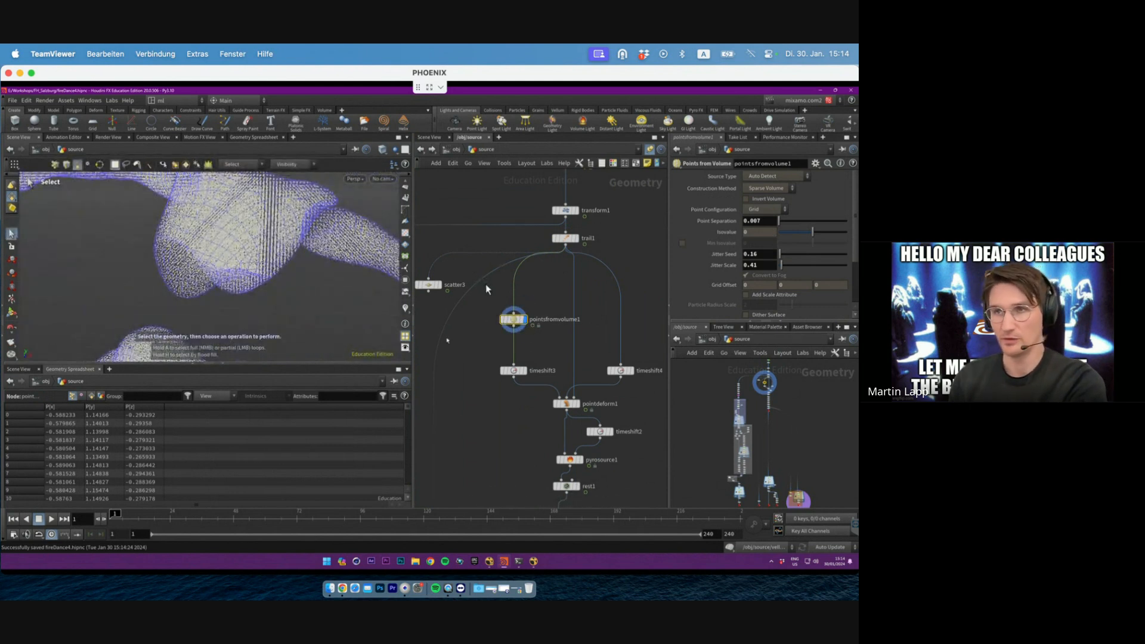
pyautogui.keyDown('alt'); pyautogui.moveTo(299, 262); pyautogui.dragTo(328, 289); pyautogui.keyUp('alt')
pyautogui.keyDown('alt'); pyautogui.moveTo(195, 199); pyautogui.dragTo(251, 298); pyautogui.keyUp('alt')
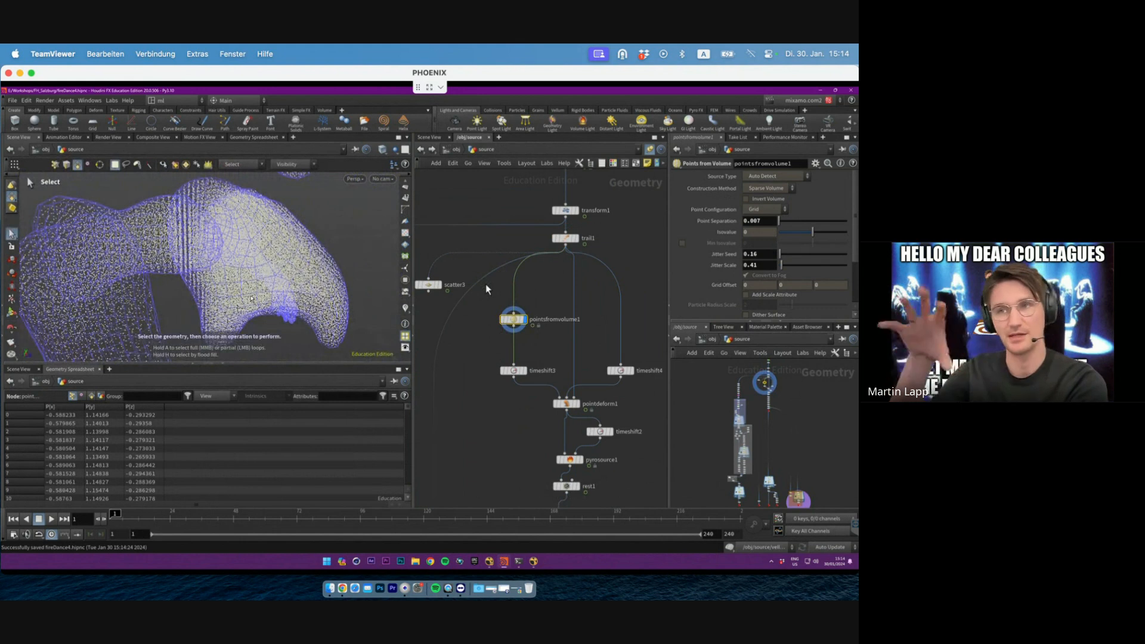
pyautogui.keyDown('alt'); pyautogui.moveTo(251, 298); pyautogui.dragTo(181, 280); pyautogui.keyUp('alt')
pyautogui.keyDown('alt'); pyautogui.moveTo(181, 280); pyautogui.dragTo(156, 261, button='right'); pyautogui.keyUp('alt')
pyautogui.keyDown('alt'); pyautogui.moveTo(156, 261); pyautogui.dragTo(192, 213); pyautogui.keyUp('alt')
# Step: Display timeshift3, held at $FSTART, and check its points at frame 65 before returning to frame 1
pyautogui.click(528, 374)
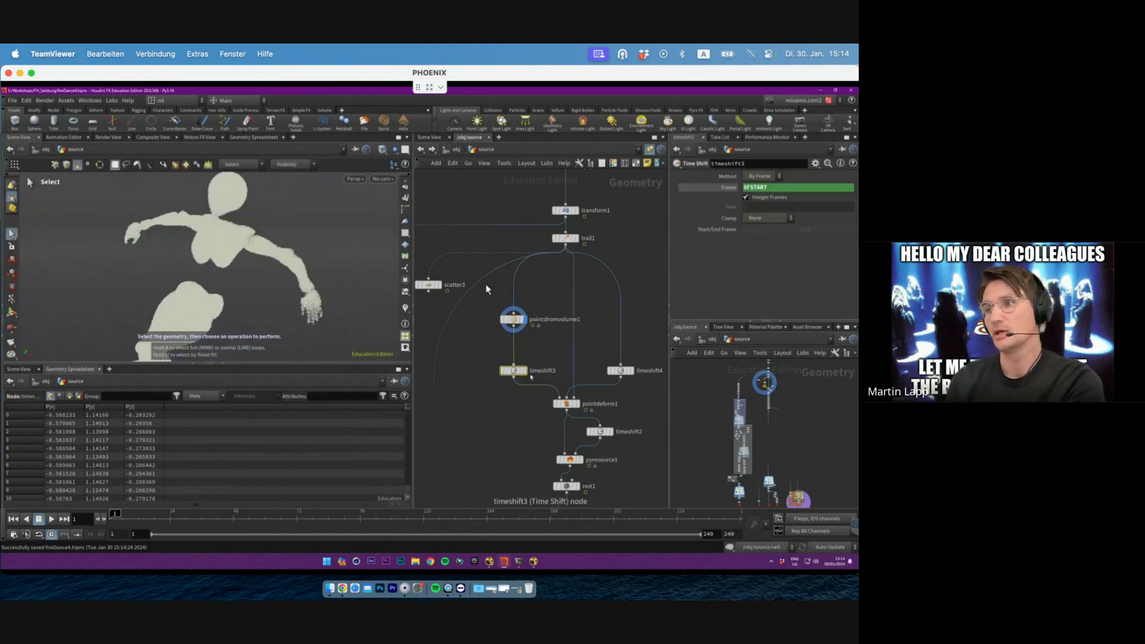
pyautogui.click(528, 356)
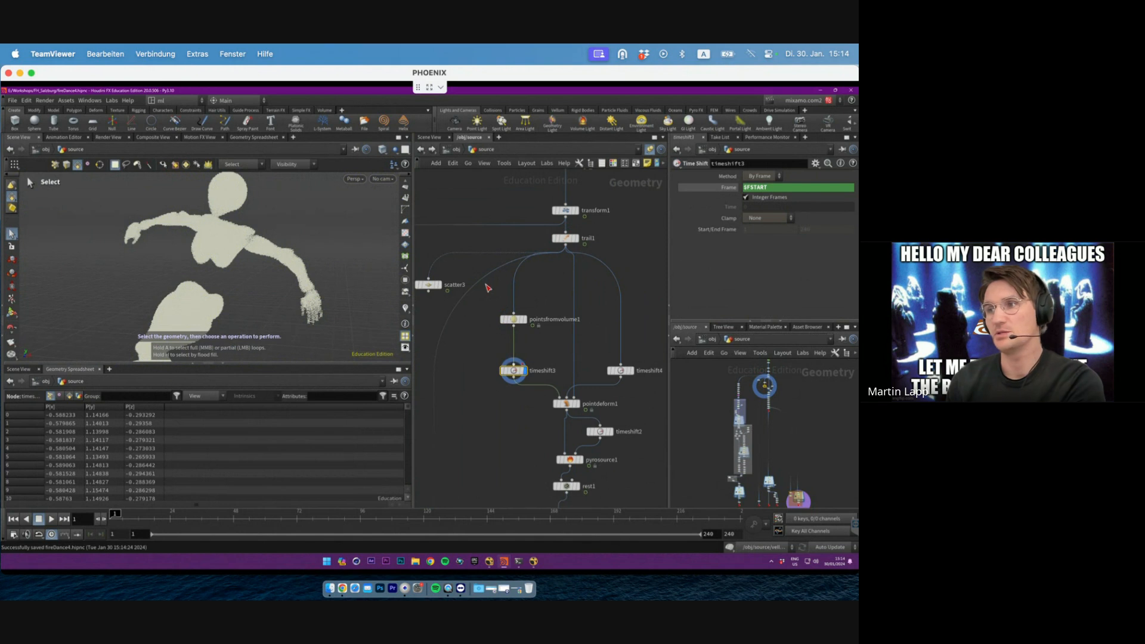
pyautogui.keyDown('alt'); pyautogui.moveTo(238, 280); pyautogui.dragTo(194, 259); pyautogui.keyUp('alt')
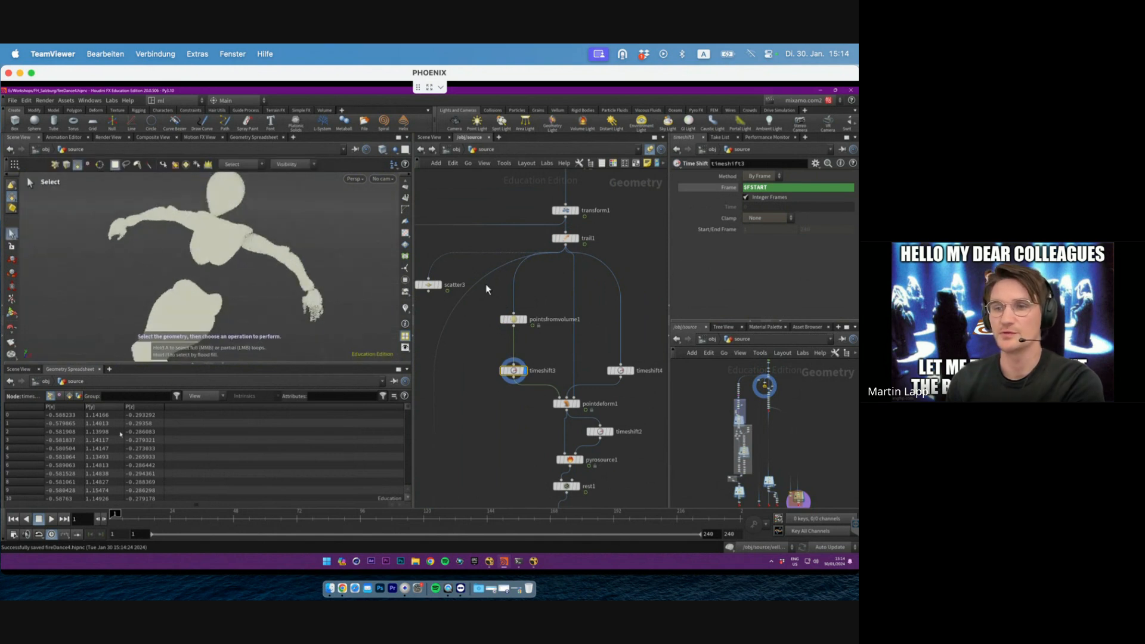
pyautogui.moveTo(115, 515); pyautogui.dragTo(124, 514)
pyautogui.moveTo(177, 473); pyautogui.dragTo(279, 465)
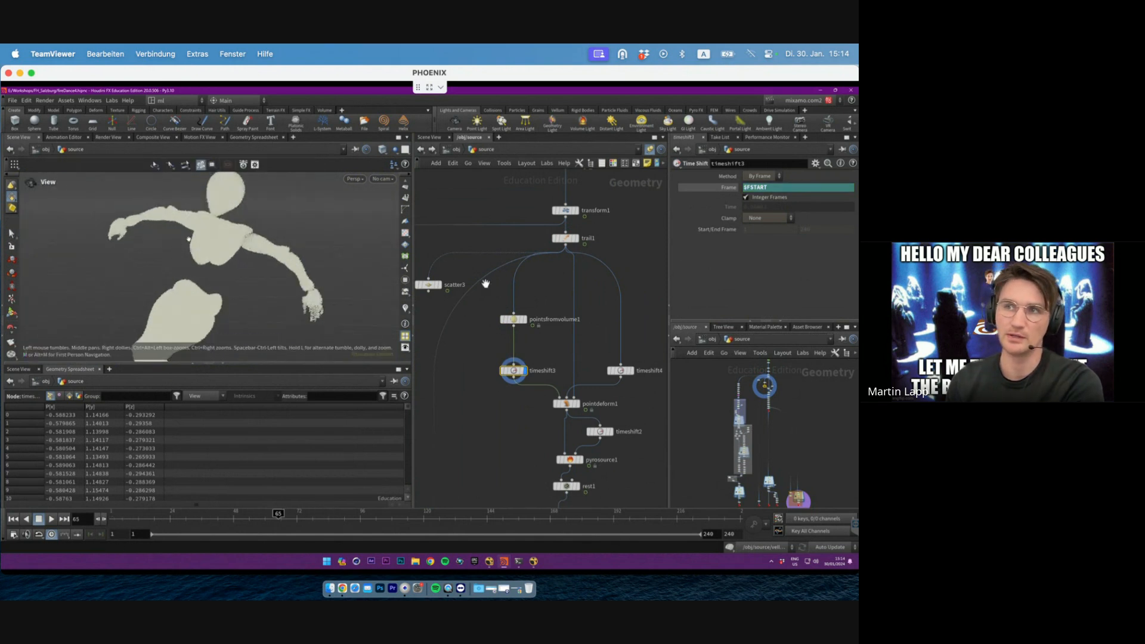
pyautogui.keyDown('alt'); pyautogui.moveTo(225, 227); pyautogui.dragTo(189, 254, button='right'); pyautogui.keyUp('alt')
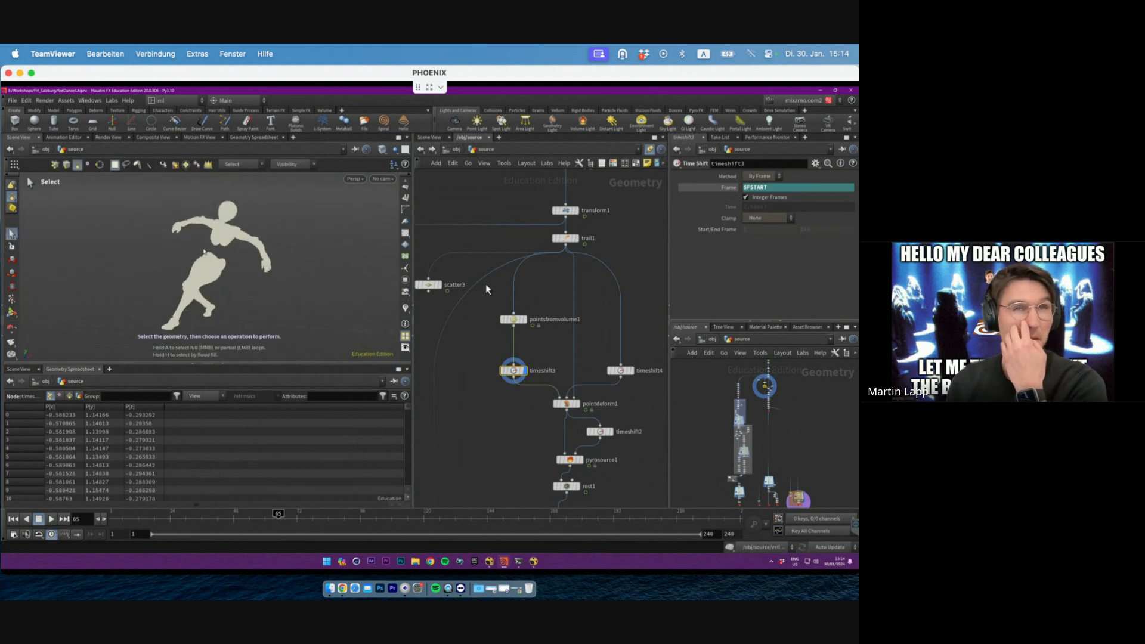
pyautogui.keyDown('alt'); pyautogui.moveTo(204, 251); pyautogui.dragTo(214, 237); pyautogui.keyUp('alt')
pyautogui.moveTo(155, 512); pyautogui.dragTo(81, 518)
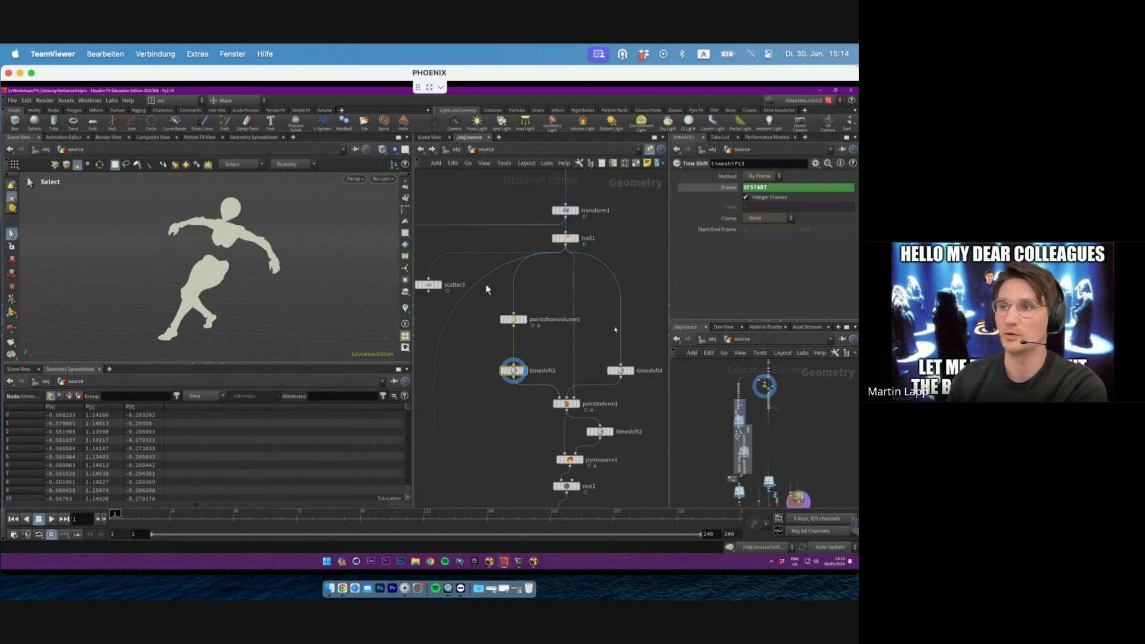
# Step: Compare trail1, pointsfromvolume1 and timeshift3 in the viewport, and scrub timeshift3's time-frozen points to frame 37
pyautogui.moveTo(541, 355); pyautogui.dragTo(524, 362, button='middle')
pyautogui.click(547, 245)
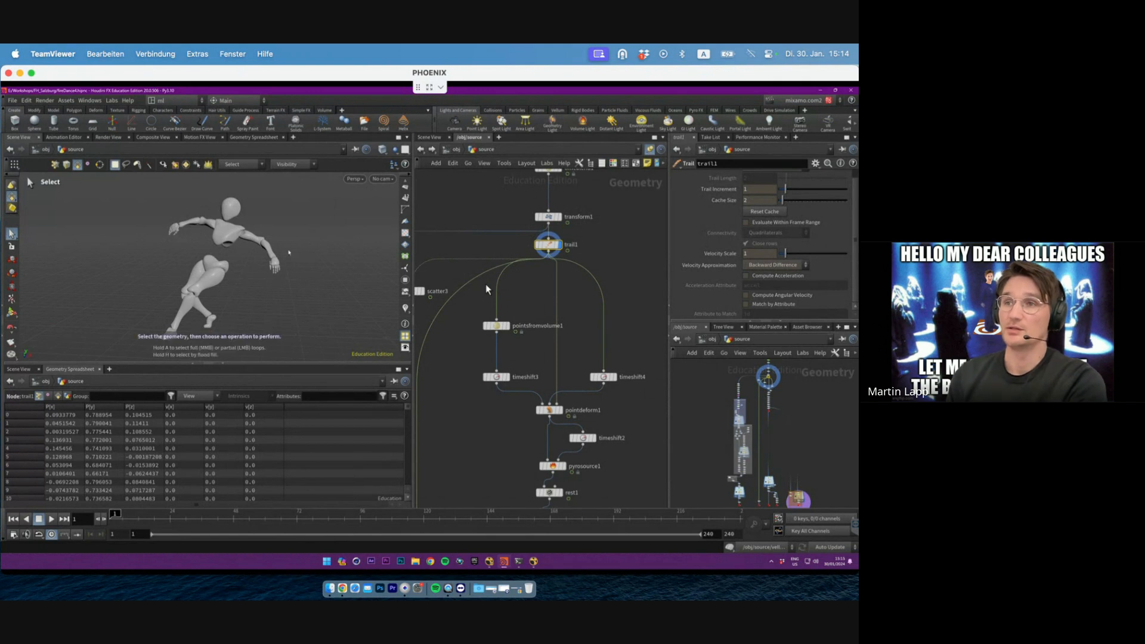
pyautogui.click(490, 325)
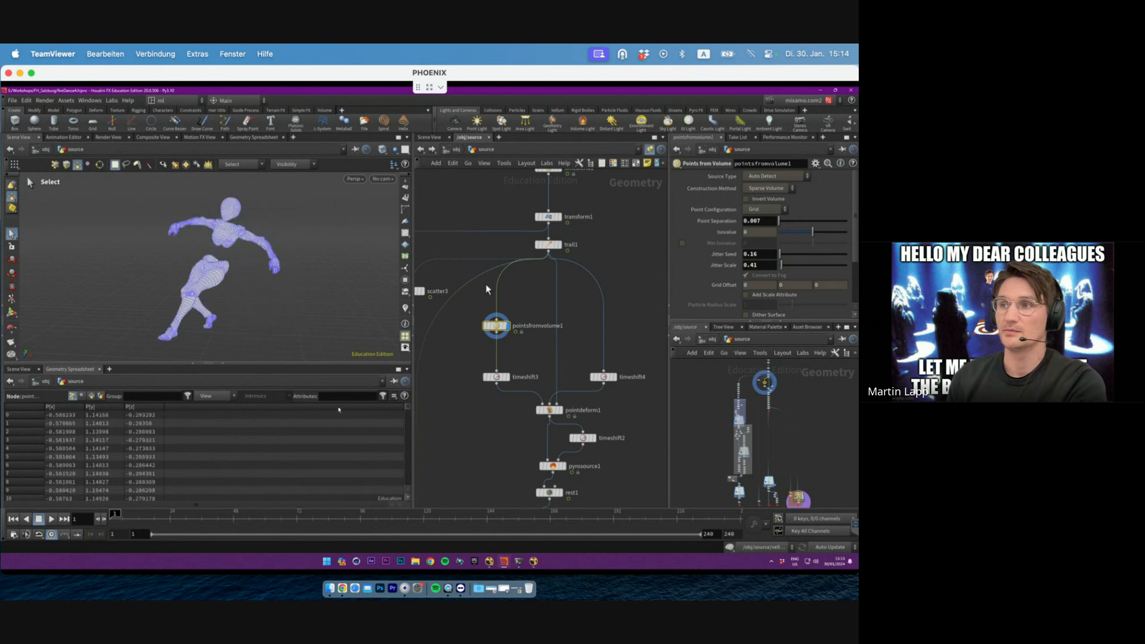
pyautogui.moveTo(432, 349); pyautogui.dragTo(542, 427)
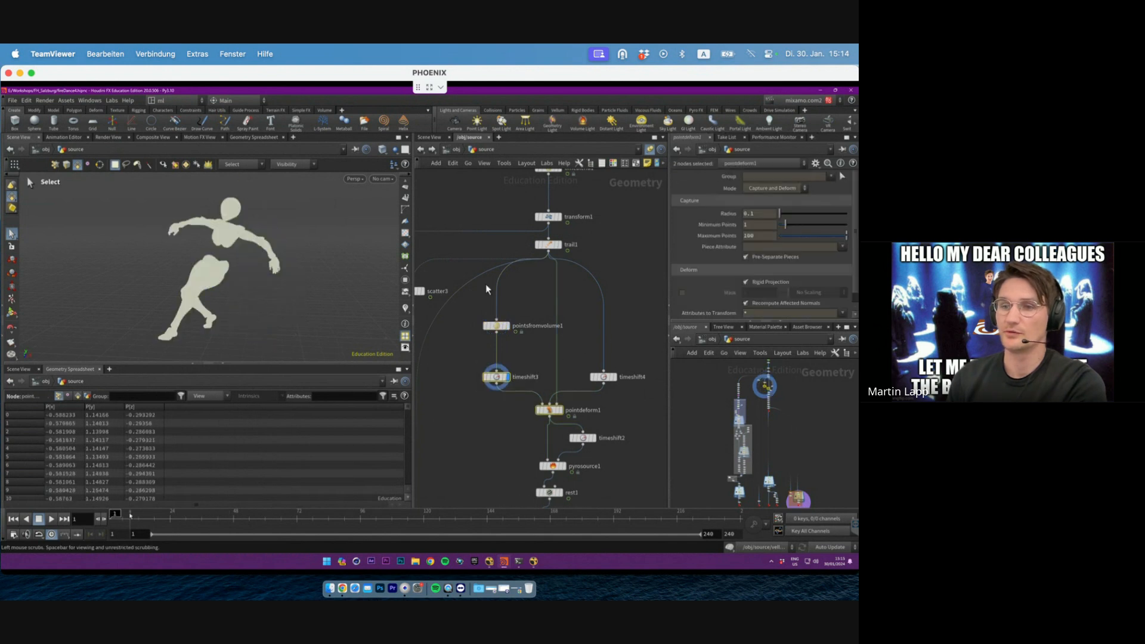
pyautogui.moveTo(190, 521); pyautogui.dragTo(113, 518)
pyautogui.click(496, 377)
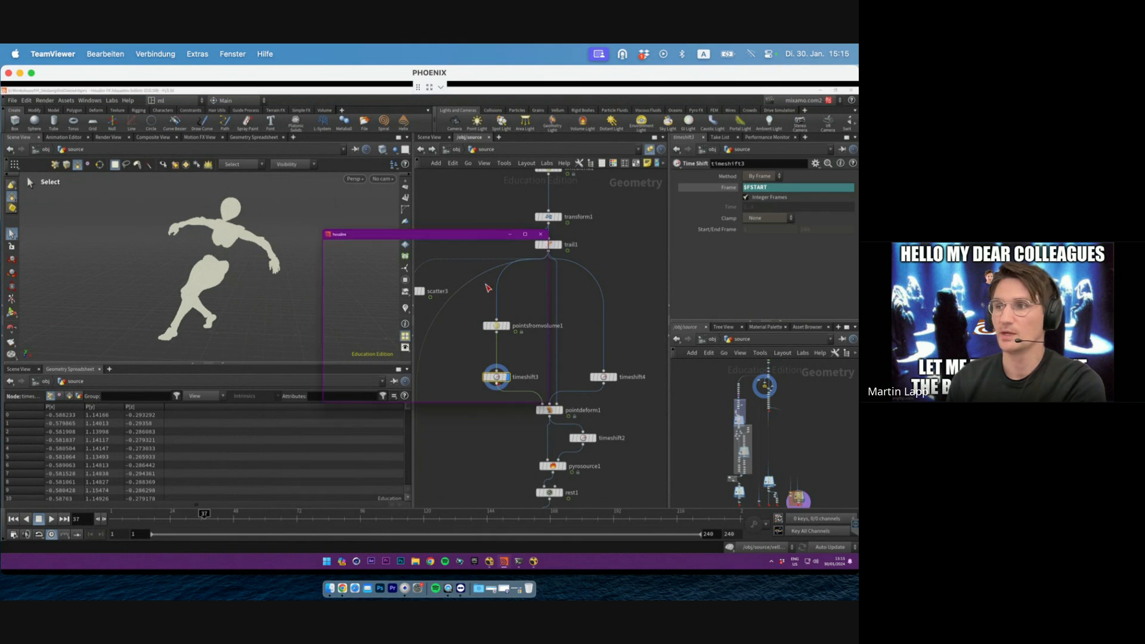
# Step: Inspect the inputs of pointdeform1 and display its deformed points, scrubbing to frame 21
pyautogui.scroll(3, 551, 402)
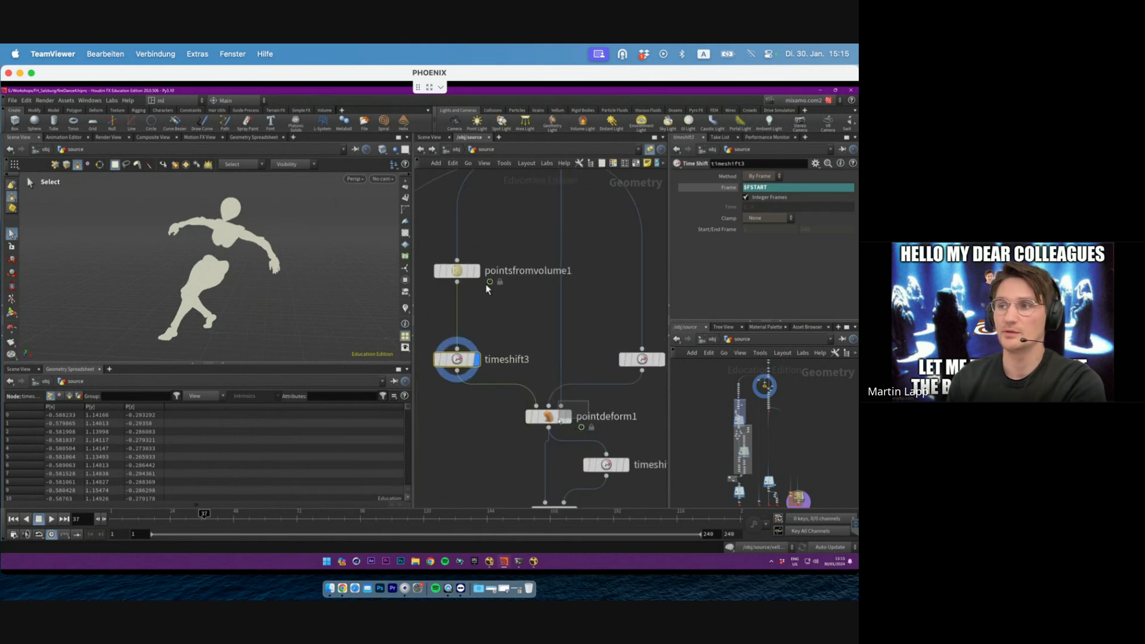
pyautogui.moveTo(589, 401); pyautogui.dragTo(559, 421)
pyautogui.moveTo(487, 289); pyautogui.dragTo(440, 352)
pyautogui.scroll(-3, 488, 288)
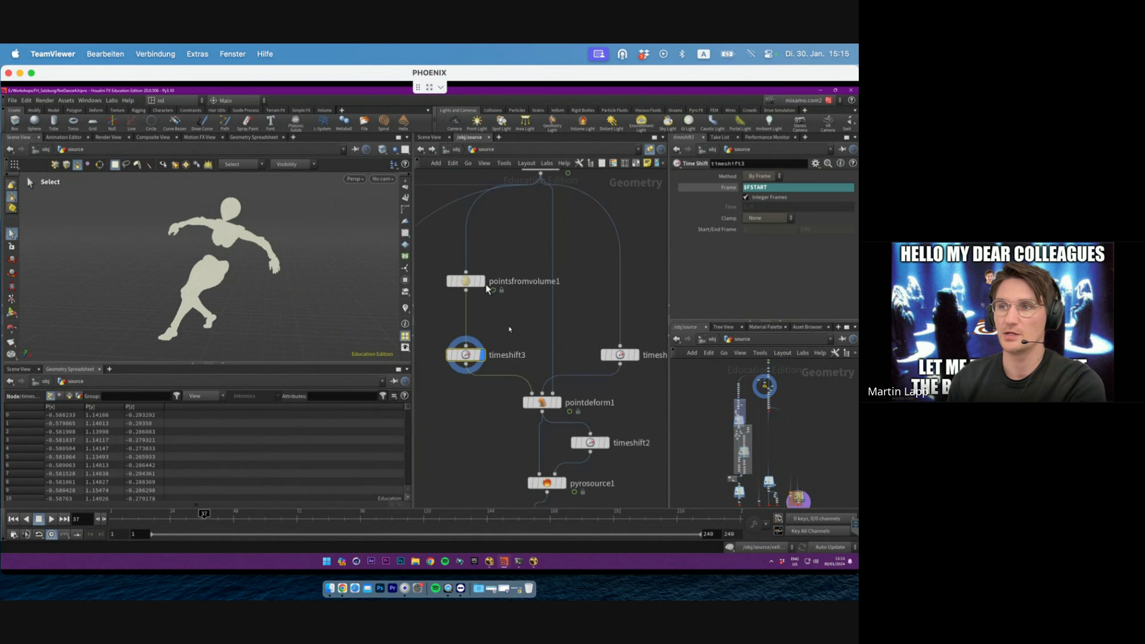
pyautogui.click(572, 387)
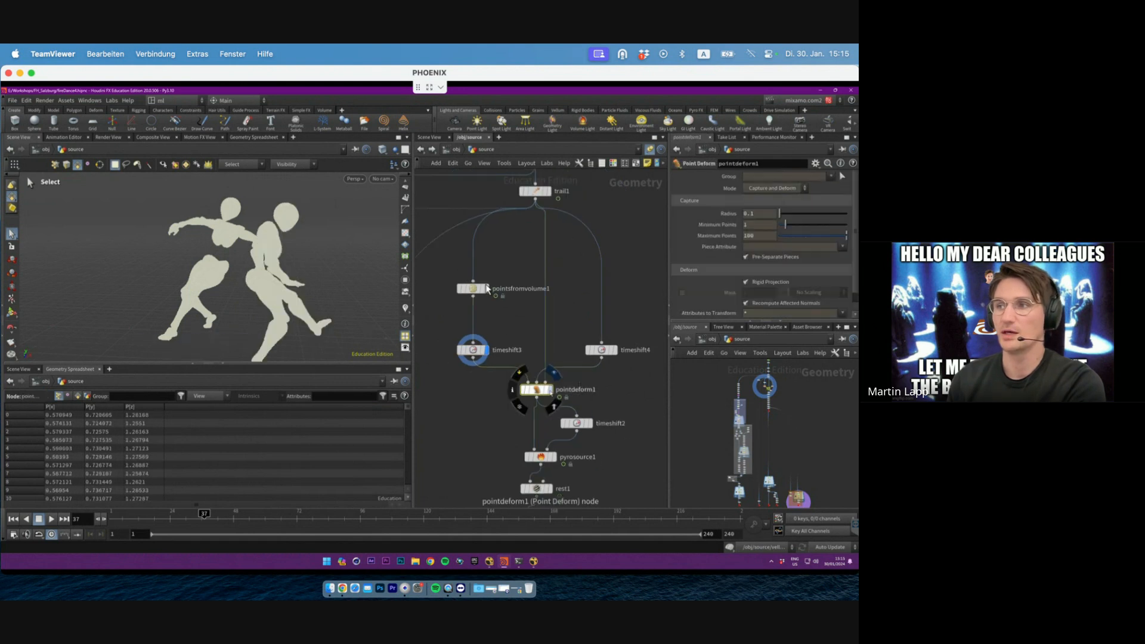
pyautogui.moveTo(171, 514)
pyautogui.mouseDown()
pyautogui.moveTo(146, 515)
pyautogui.moveTo(163, 515)
pyautogui.mouseUp()
pyautogui.moveTo(611, 327); pyautogui.dragTo(570, 344, button='middle')
# Step: Review the pointdeform1 sources at frame 1: the timeshift4 rest mesh, the animated trail1 mesh and the timeshift3 points
pyautogui.click(561, 367)
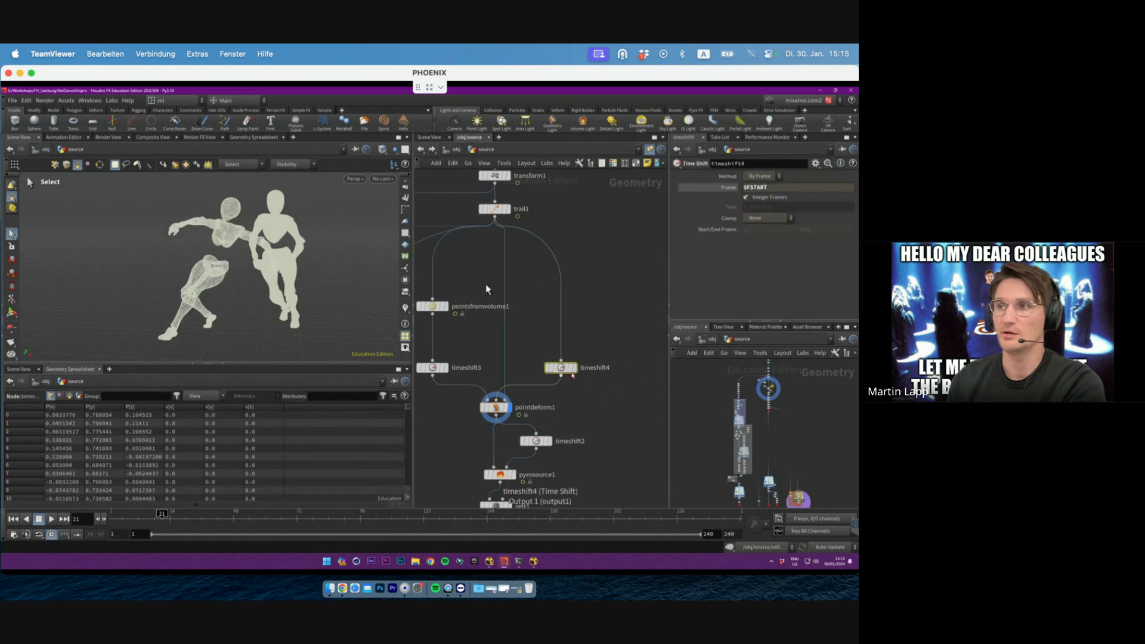
pyautogui.click(574, 368)
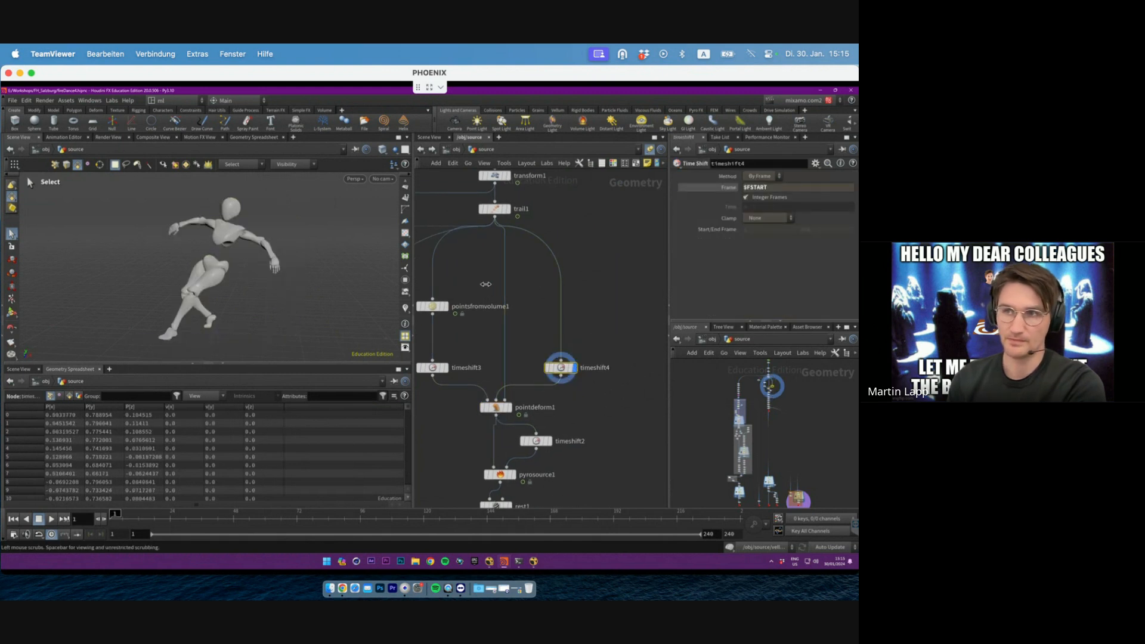
pyautogui.moveTo(486, 285); pyautogui.dragTo(486, 285)
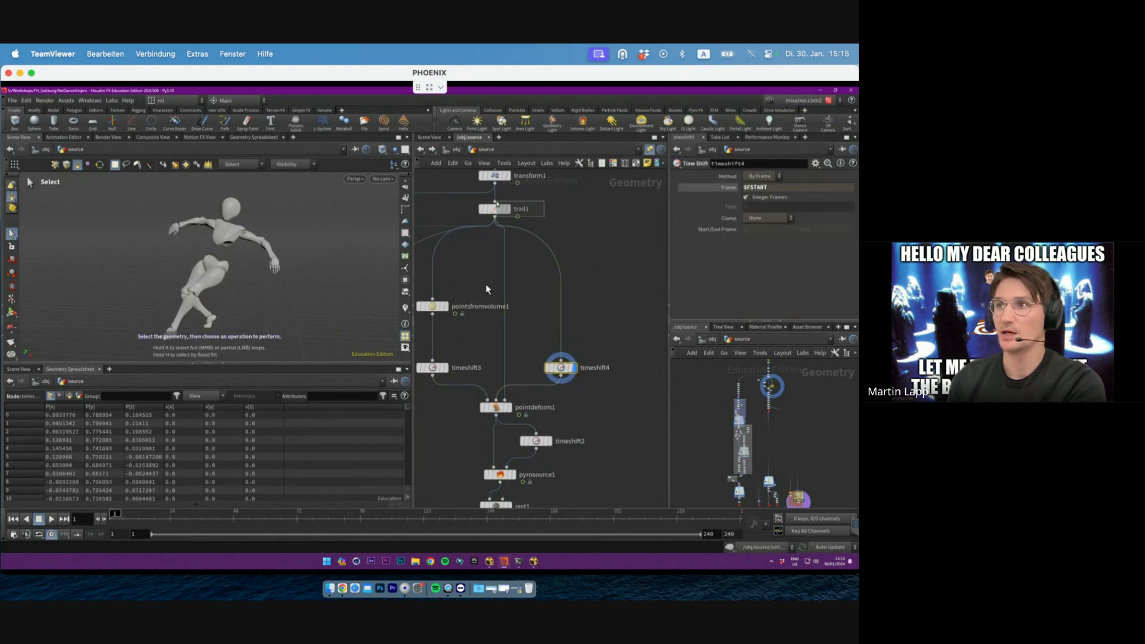
pyautogui.moveTo(497, 203); pyautogui.dragTo(496, 202)
pyautogui.click(507, 209)
pyautogui.moveTo(118, 514)
pyautogui.mouseDown()
pyautogui.moveTo(192, 514)
pyautogui.moveTo(115, 513)
pyautogui.mouseUp()
pyautogui.click(446, 368)
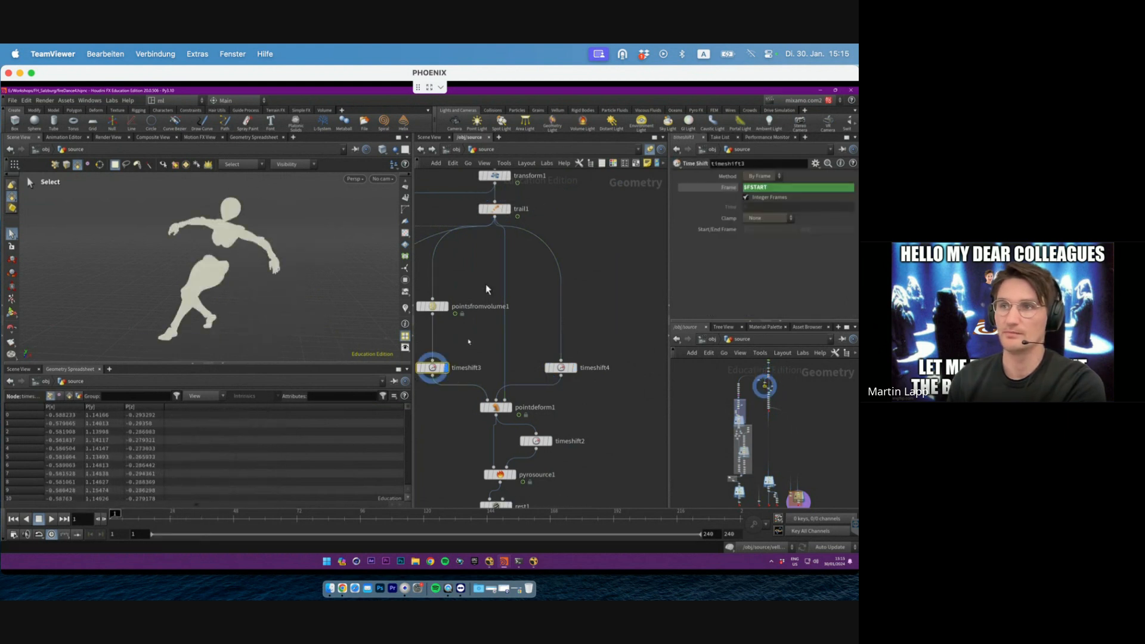
# Step: Add a Sphere node to the network between pointsfromvolume1 and timeshift3, without connecting it
pyautogui.moveTo(469, 342); pyautogui.dragTo(492, 347, button='middle')
pyautogui.click(492, 350)
pyautogui.press('Tab')
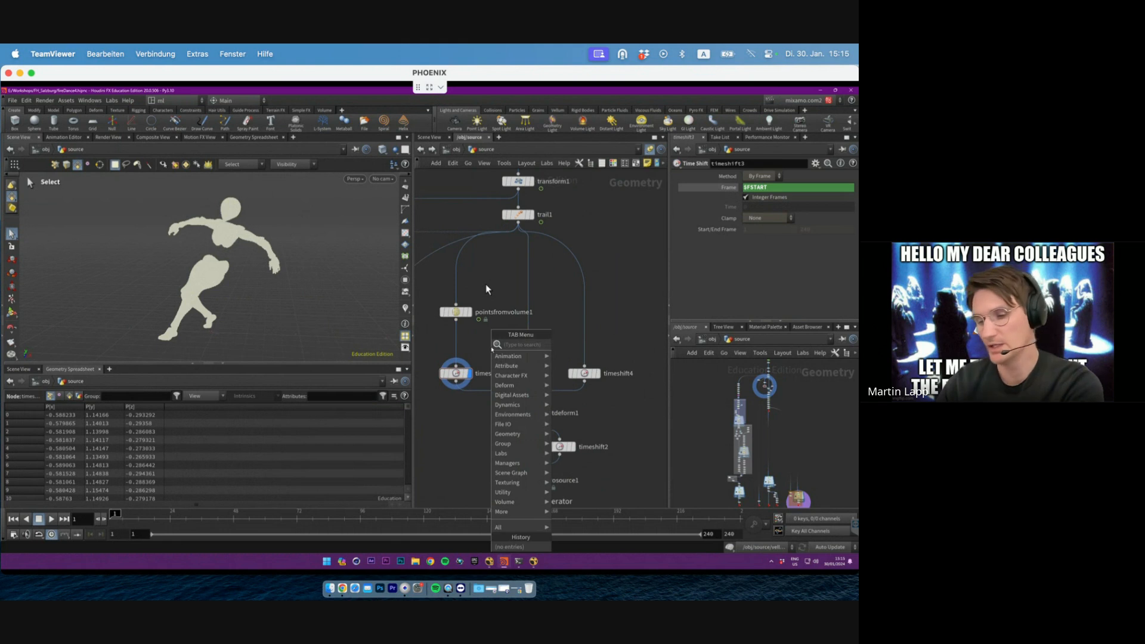
pyautogui.write('ball')
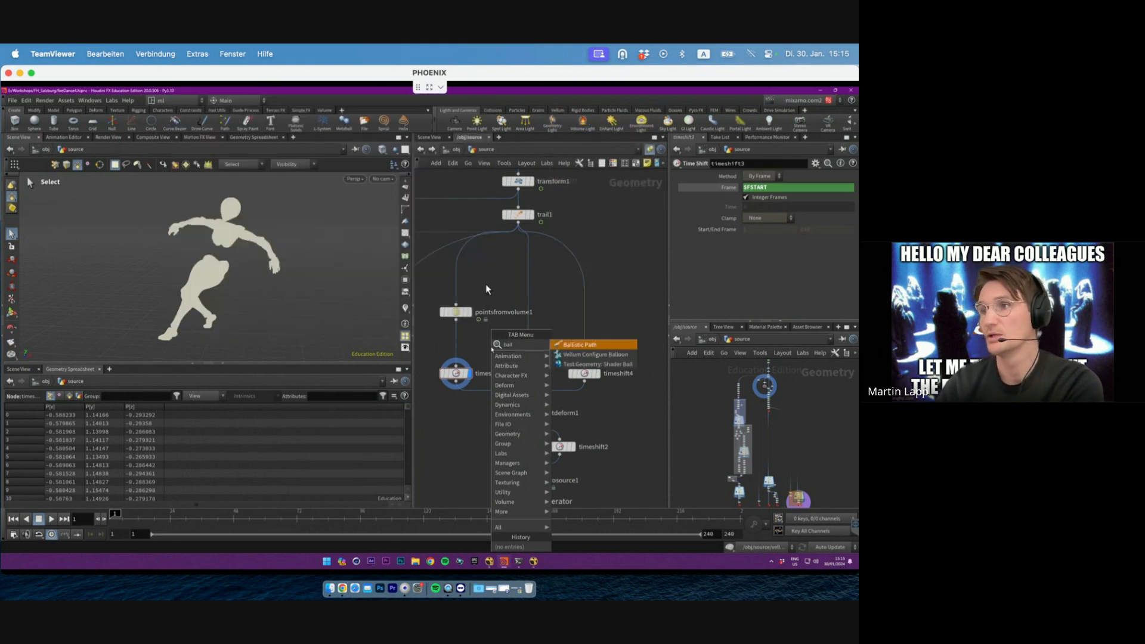
pyautogui.press('Return')
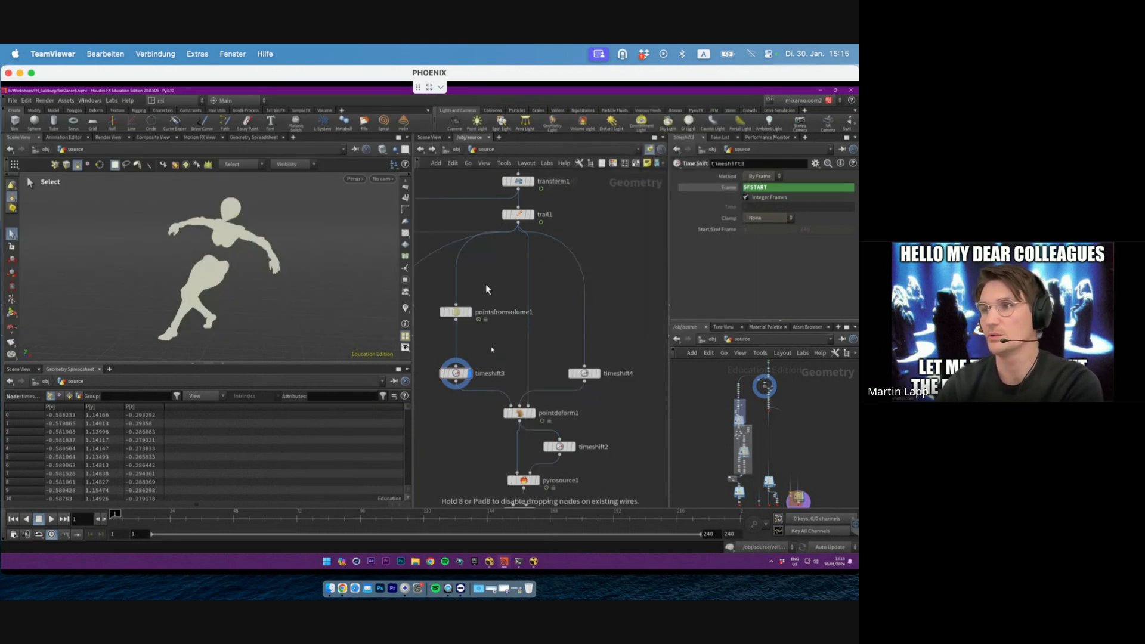
pyautogui.click(492, 349)
pyautogui.moveTo(492, 347); pyautogui.dragTo(530, 349, button='middle')
pyautogui.moveTo(530, 347); pyautogui.dragTo(461, 341)
pyautogui.press('Return')
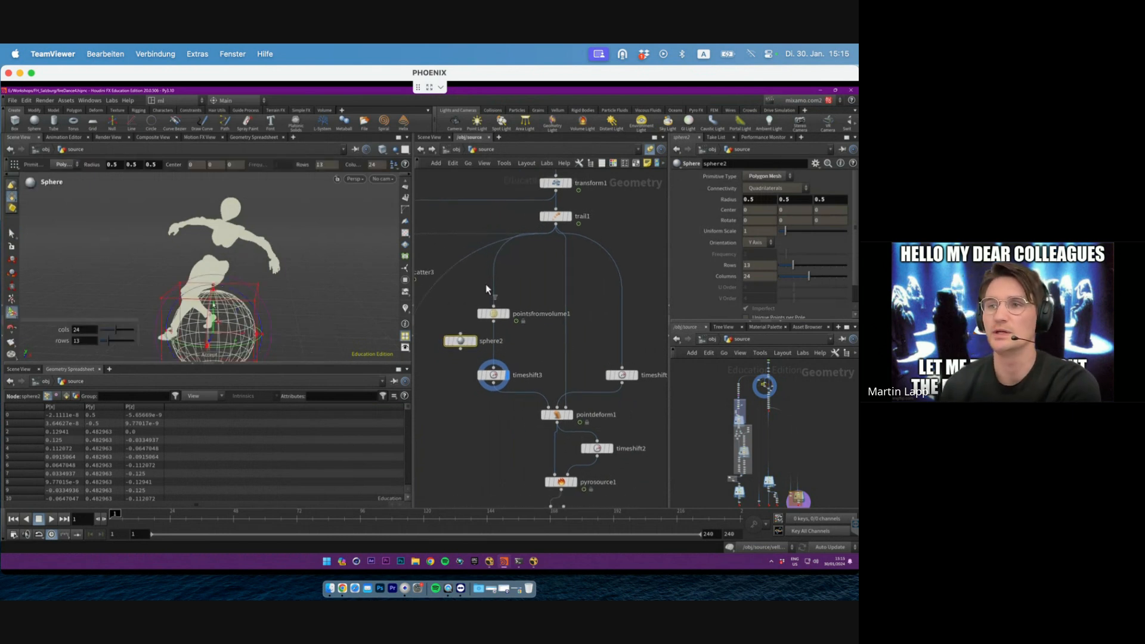
# Step: Set the sphere's uniform scale to 0.2 and place it at the character's hand, centred at about -0.49, 1.24, -0.23
pyautogui.moveTo(216, 304); pyautogui.dragTo(220, 234)
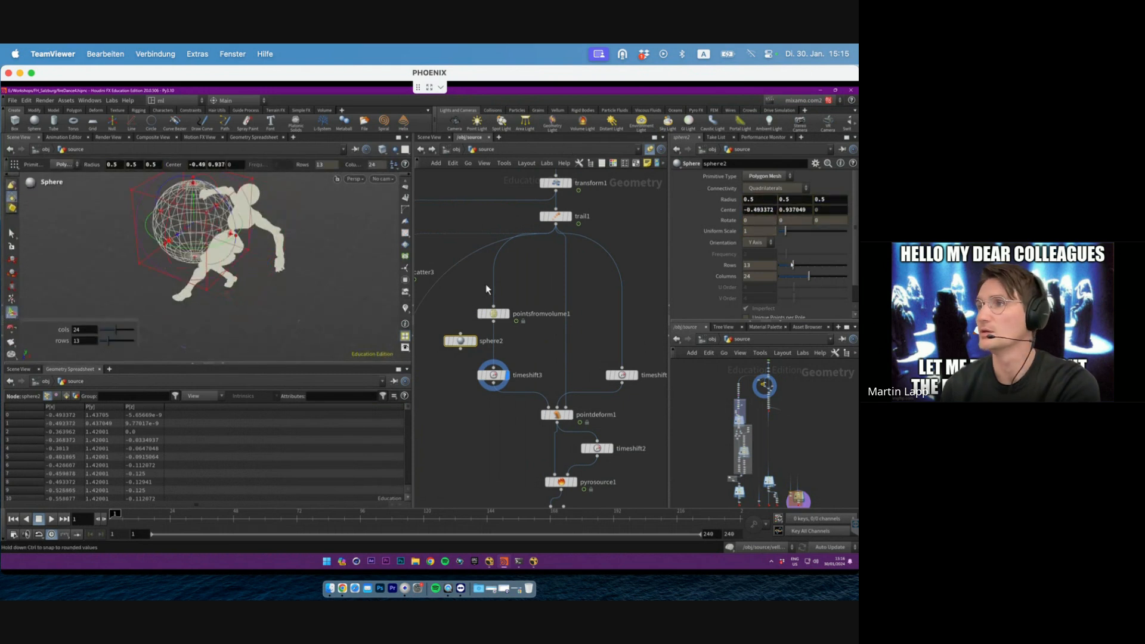
pyautogui.moveTo(785, 234); pyautogui.dragTo(781, 234)
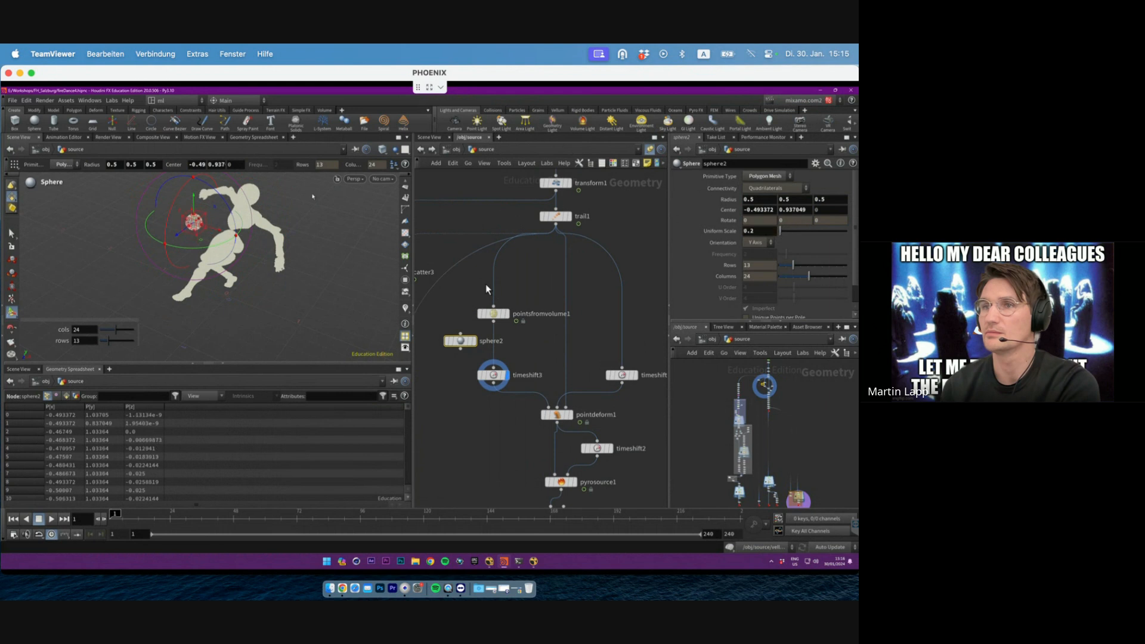
pyautogui.moveTo(193, 197); pyautogui.dragTo(305, 249)
# Step: Insert a Merge node between timeshift3 and pointdeform1, and connect sphere2 as its second input
pyautogui.press('Tab')
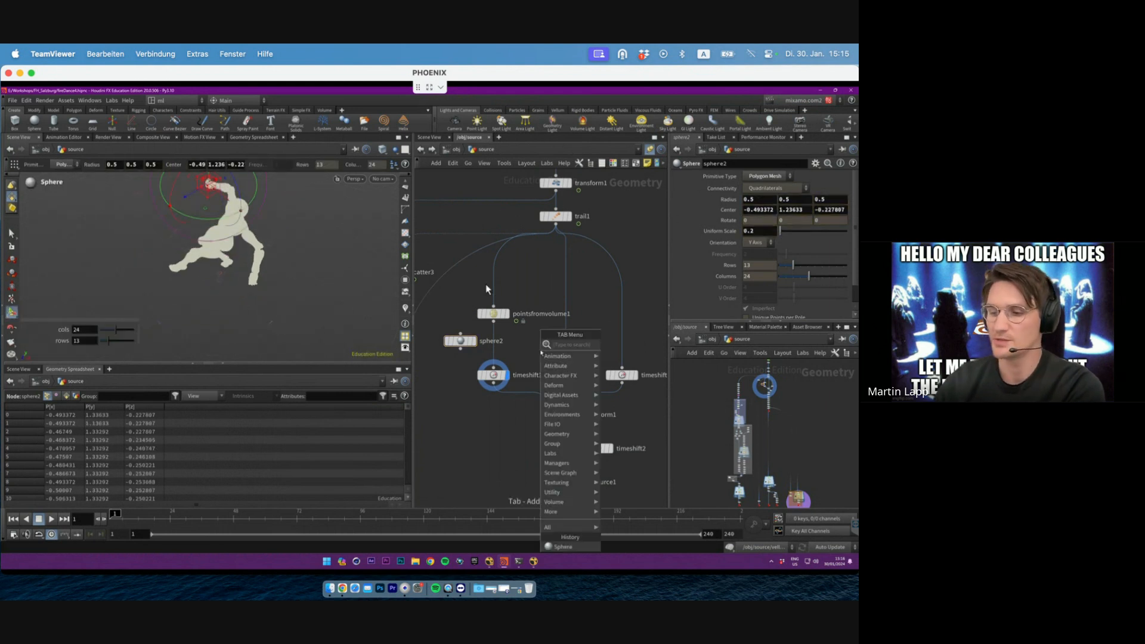
pyautogui.write('mer')
pyautogui.press('Return')
pyautogui.click(540, 352)
pyautogui.moveTo(540, 349); pyautogui.dragTo(512, 408)
pyautogui.moveTo(460, 348); pyautogui.dragTo(512, 401)
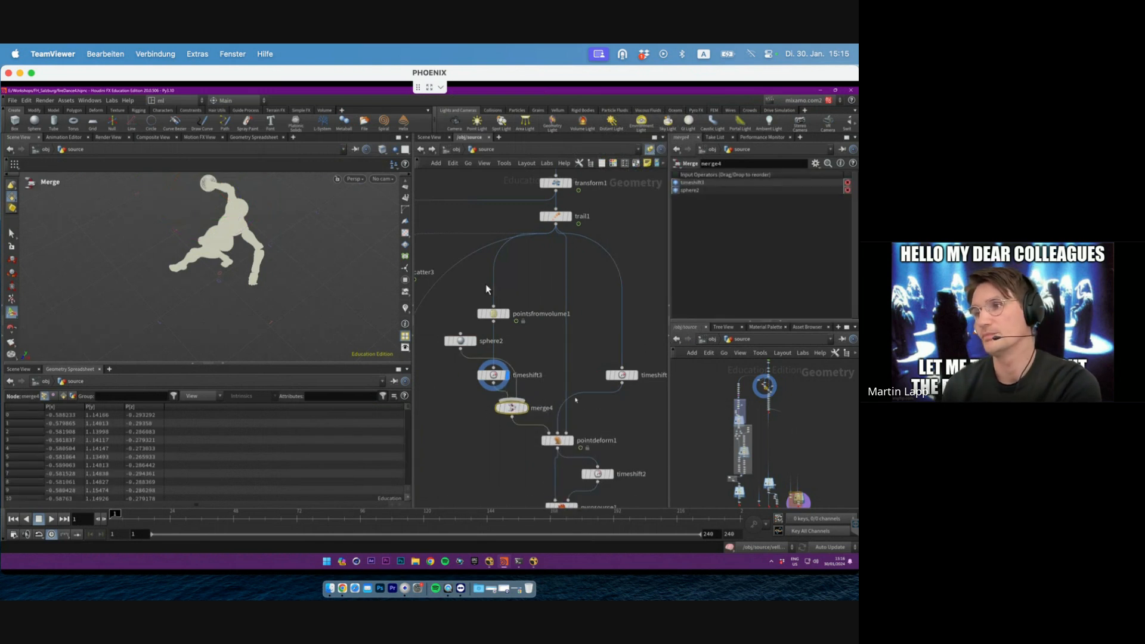
# Step: Display pointdeform1 and run through the animation to examine how the merged sphere moves with the character's hand
pyautogui.click(571, 440)
pyautogui.moveTo(257, 286)
pyautogui.keyDown('alt'); pyautogui.mouseDown()
pyautogui.moveTo(128, 480)
pyautogui.moveTo(130, 514)
pyautogui.moveTo(207, 504)
pyautogui.mouseUp(); pyautogui.keyUp('alt')
pyautogui.keyDown('alt'); pyautogui.moveTo(287, 310); pyautogui.dragTo(226, 316); pyautogui.keyUp('alt')
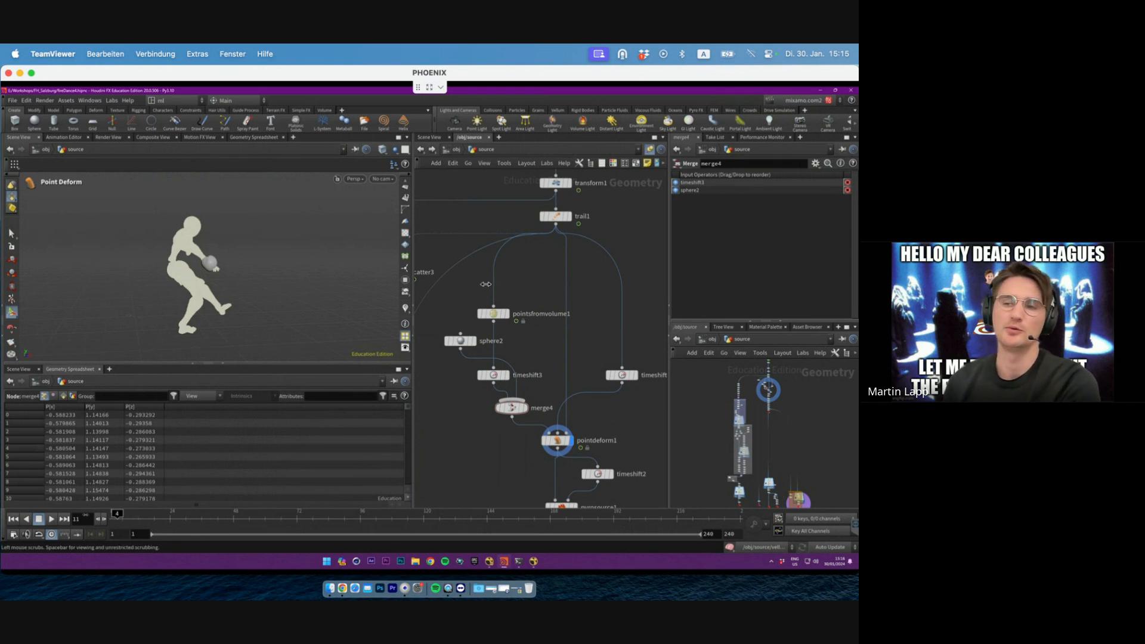
pyautogui.moveTo(85, 514); pyautogui.dragTo(80, 515)
pyautogui.click(50, 519)
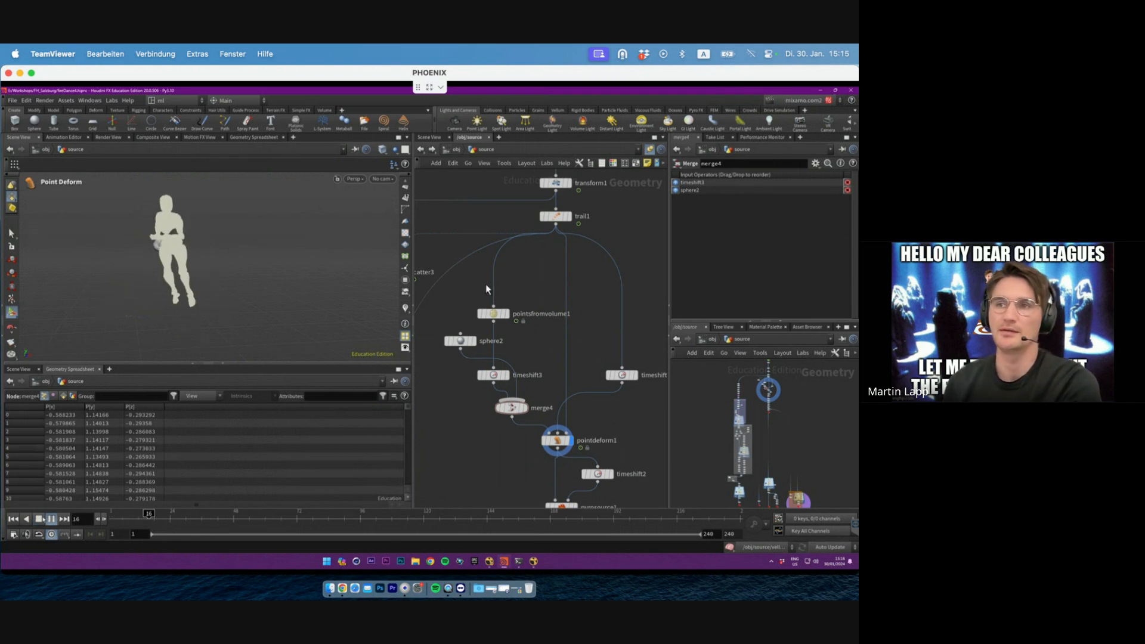
pyautogui.click(43, 519)
pyautogui.keyDown('alt'); pyautogui.moveTo(203, 281); pyautogui.dragTo(188, 322); pyautogui.keyUp('alt')
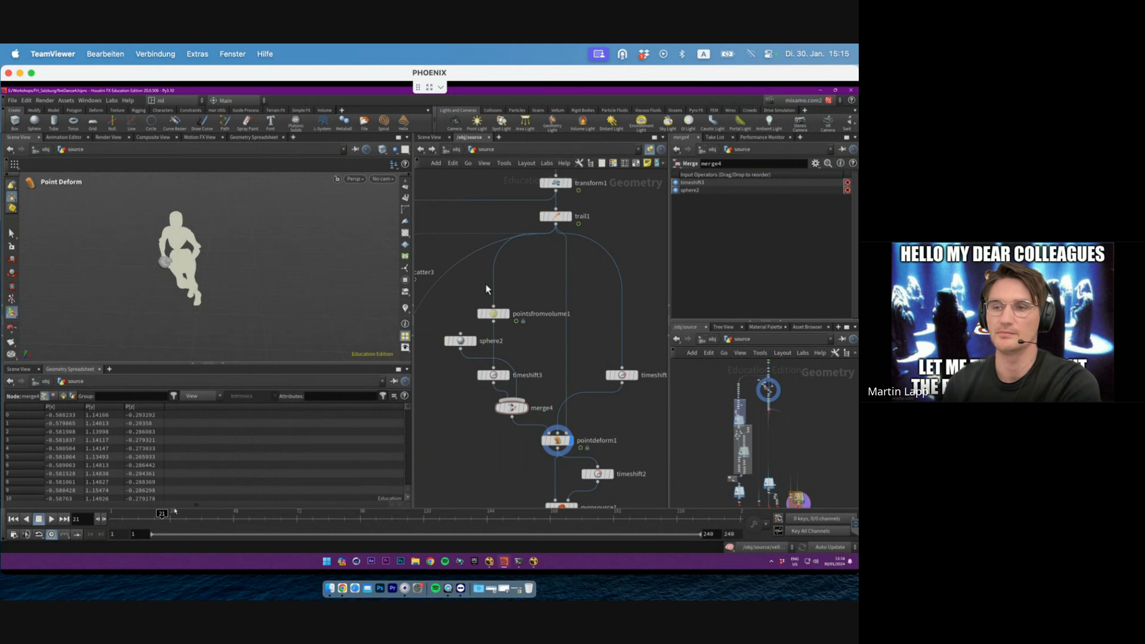
pyautogui.moveTo(211, 514)
pyautogui.mouseDown()
pyautogui.moveTo(333, 497)
pyautogui.moveTo(478, 499)
pyautogui.mouseUp()
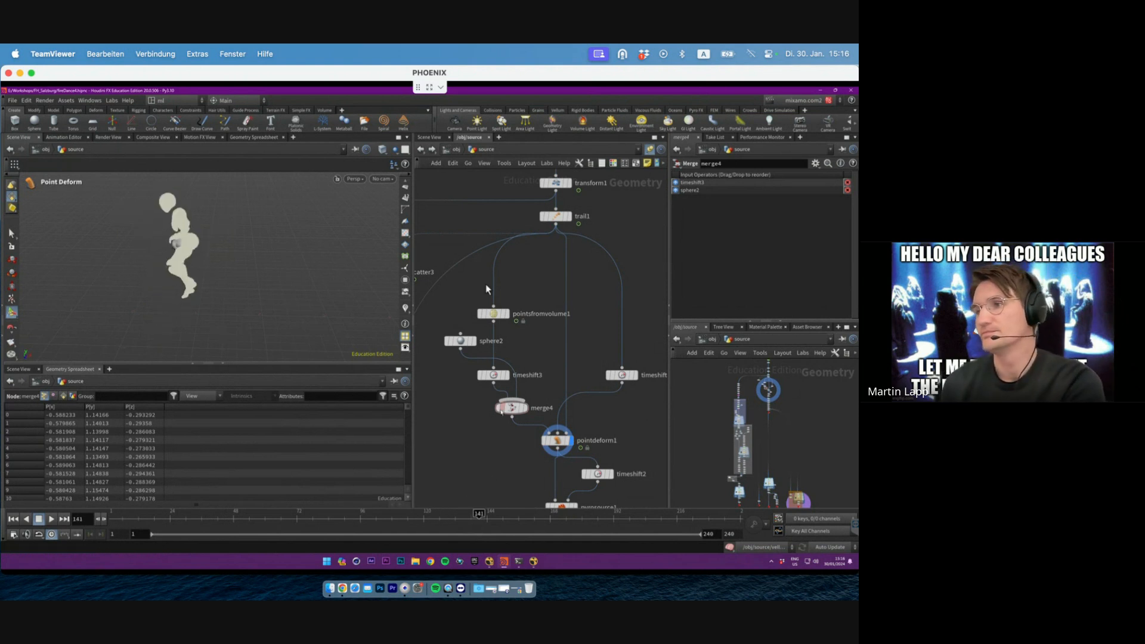
# Step: Delete the merge4 and sphere2 nodes so that timeshift3 feeds pointdeform1 directly
pyautogui.press('Delete')
pyautogui.click(460, 340)
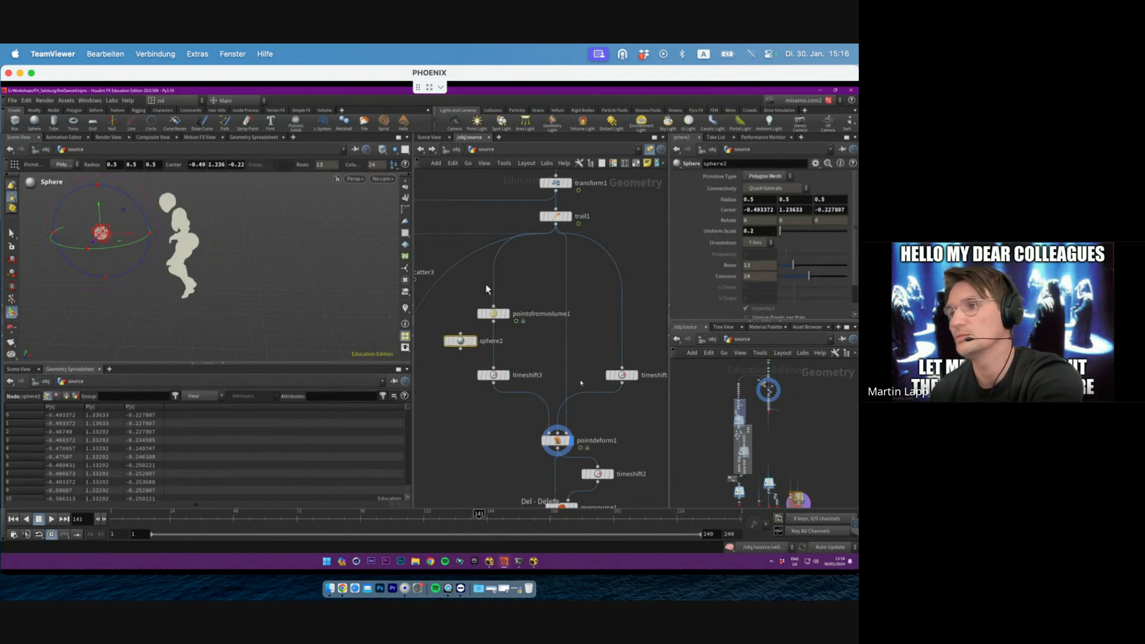
pyautogui.press('Delete')
pyautogui.moveTo(476, 304); pyautogui.dragTo(473, 299, button='middle')
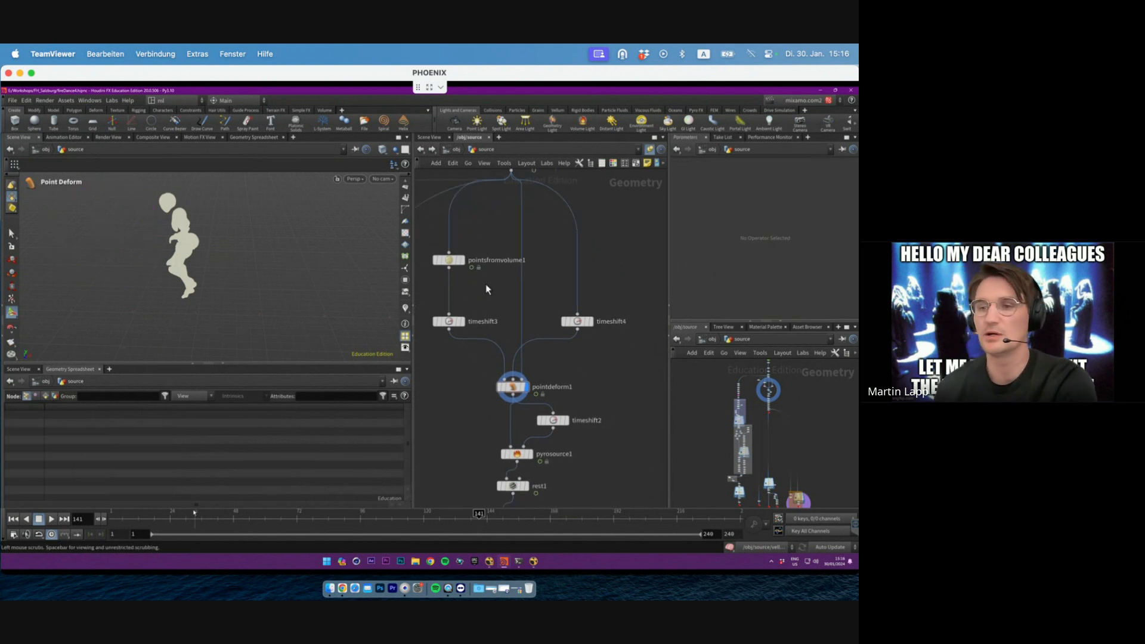
# Step: Display pointsfromvolume1 with point numbers and examine its points up close at different frames of the dance
pyautogui.moveTo(192, 517)
pyautogui.mouseDown()
pyautogui.moveTo(147, 517)
pyautogui.moveTo(175, 517)
pyautogui.mouseUp()
pyautogui.press('alt')
pyautogui.keyDown('alt'); pyautogui.moveTo(208, 243); pyautogui.dragTo(211, 279, button='right'); pyautogui.keyUp('alt')
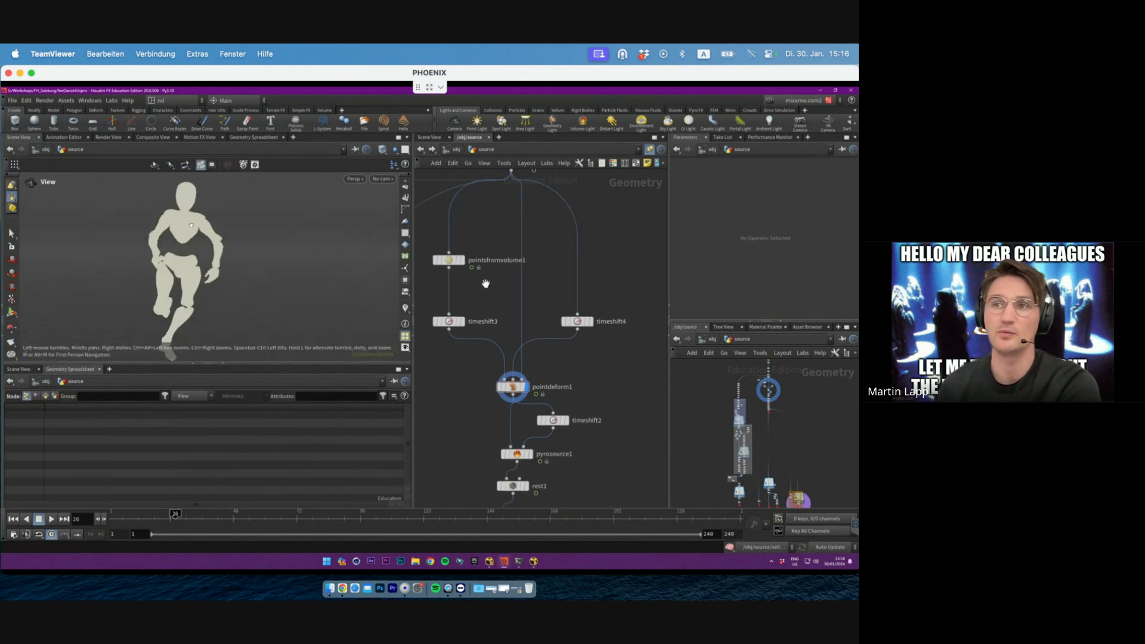
pyautogui.moveTo(488, 303); pyautogui.dragTo(506, 334, button='middle')
pyautogui.click(474, 293)
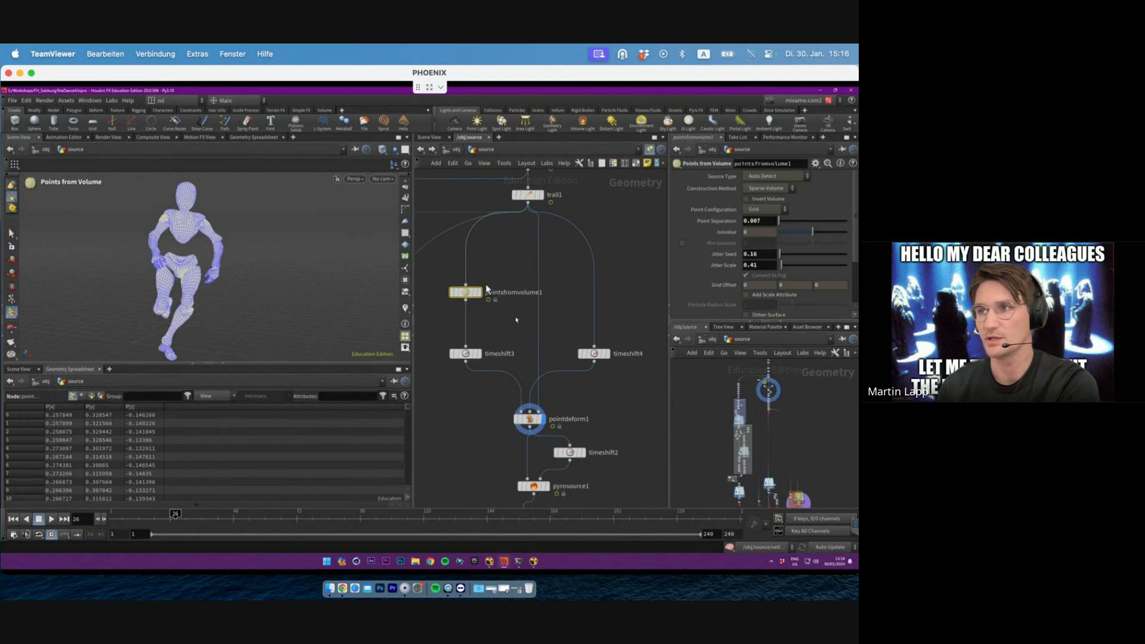
pyautogui.hotkey('ctrl', 'c')
pyautogui.click(479, 293)
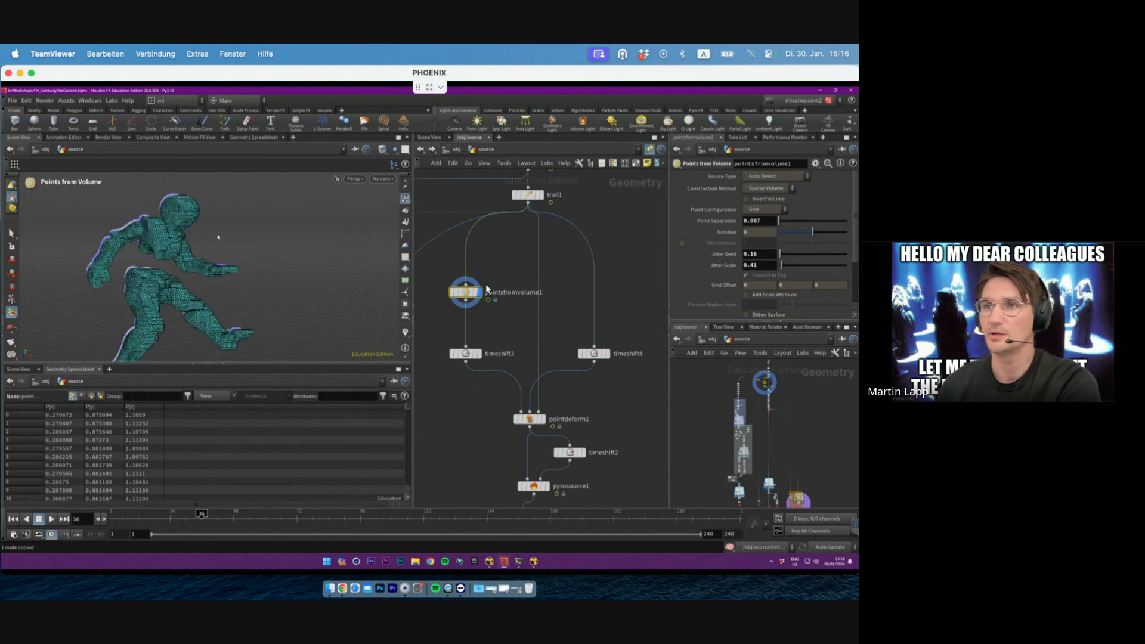
pyautogui.keyDown('alt'); pyautogui.moveTo(219, 237); pyautogui.dragTo(372, 271, button='right'); pyautogui.keyUp('alt')
pyautogui.press('Return')
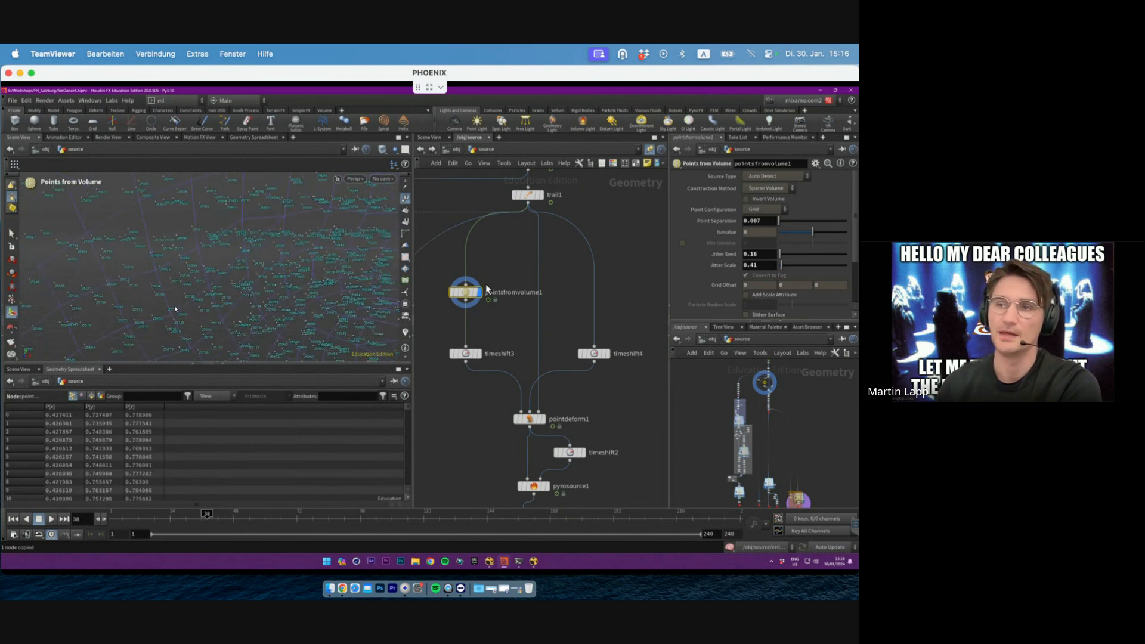
pyautogui.keyDown('alt'); pyautogui.moveTo(225, 292); pyautogui.dragTo(63, 321, button='right'); pyautogui.keyUp('alt')
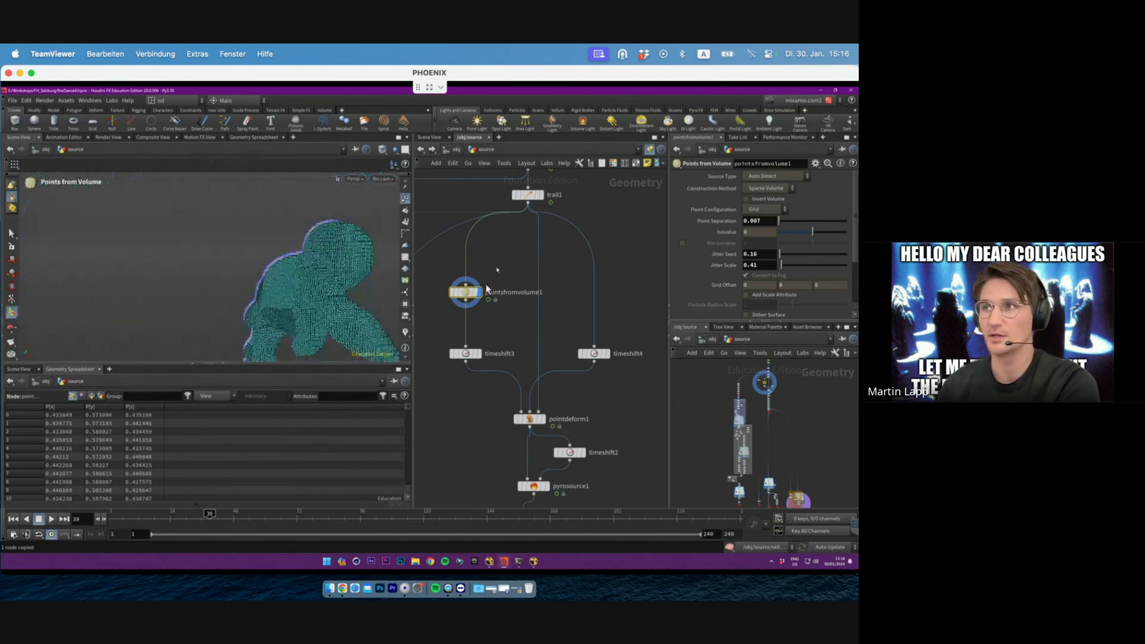
# Step: Display trail1 and examine the animated character mesh with and without point numbers
pyautogui.moveTo(516, 253); pyautogui.dragTo(579, 170)
pyautogui.press('r')
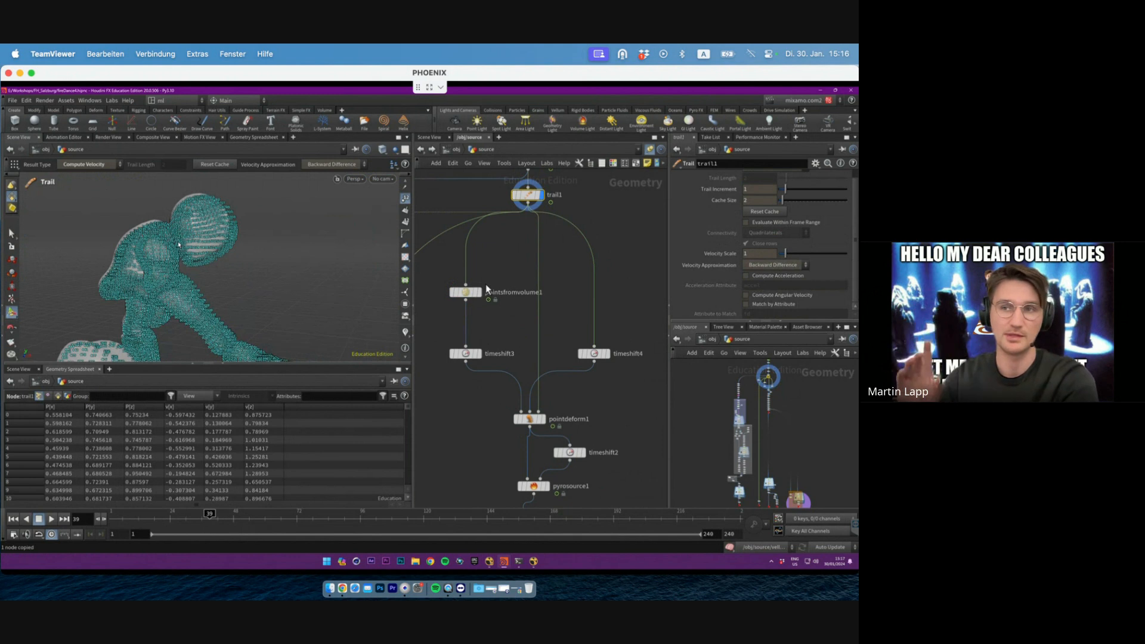
pyautogui.click(405, 198)
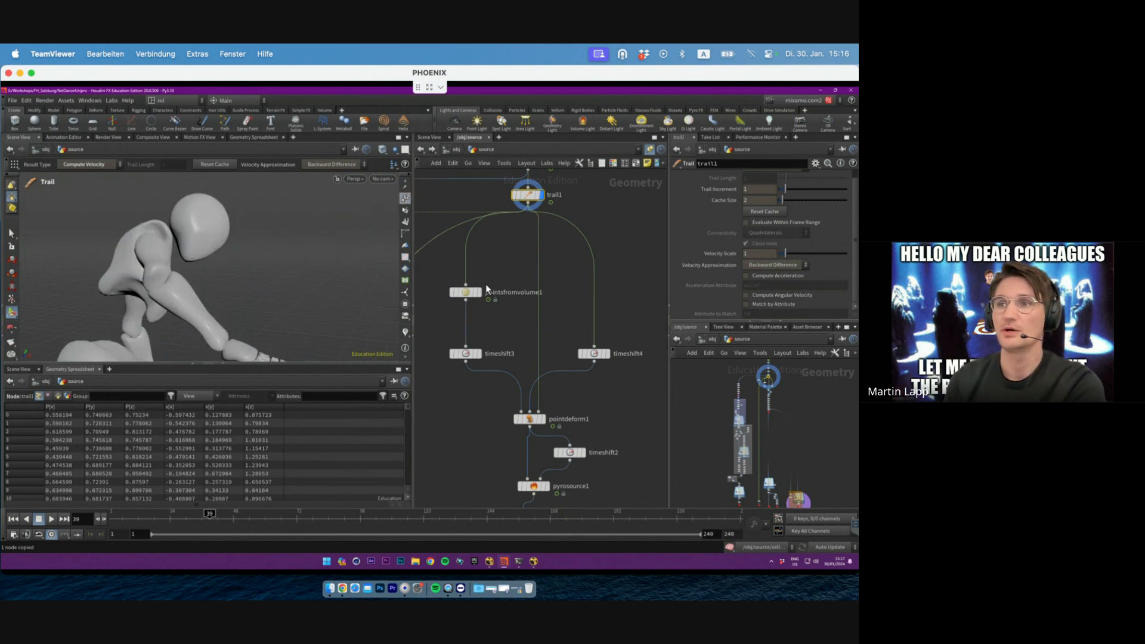
pyautogui.scroll(-5, 197, 262)
pyautogui.moveTo(209, 262)
pyautogui.keyDown('alt'); pyautogui.mouseDown()
pyautogui.moveTo(176, 264)
pyautogui.moveTo(205, 253)
pyautogui.mouseUp(); pyautogui.keyUp('alt')
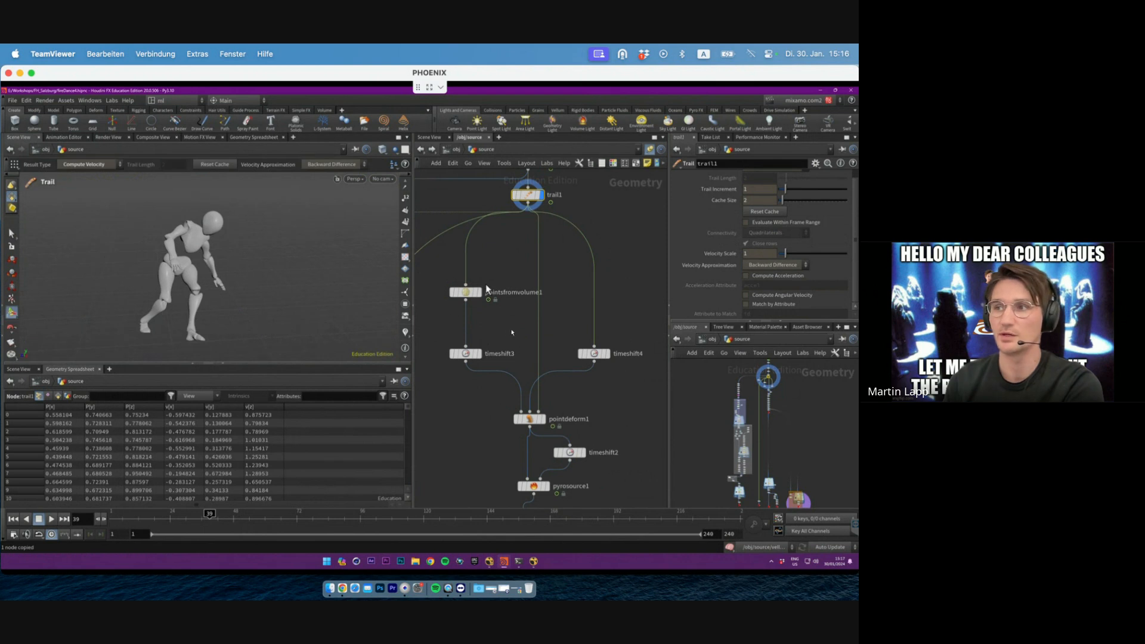
# Step: Display timeshift3 and compare its points, frozen at $FSTART, with the animated trail1 mesh
pyautogui.click(537, 420)
pyautogui.click(465, 353)
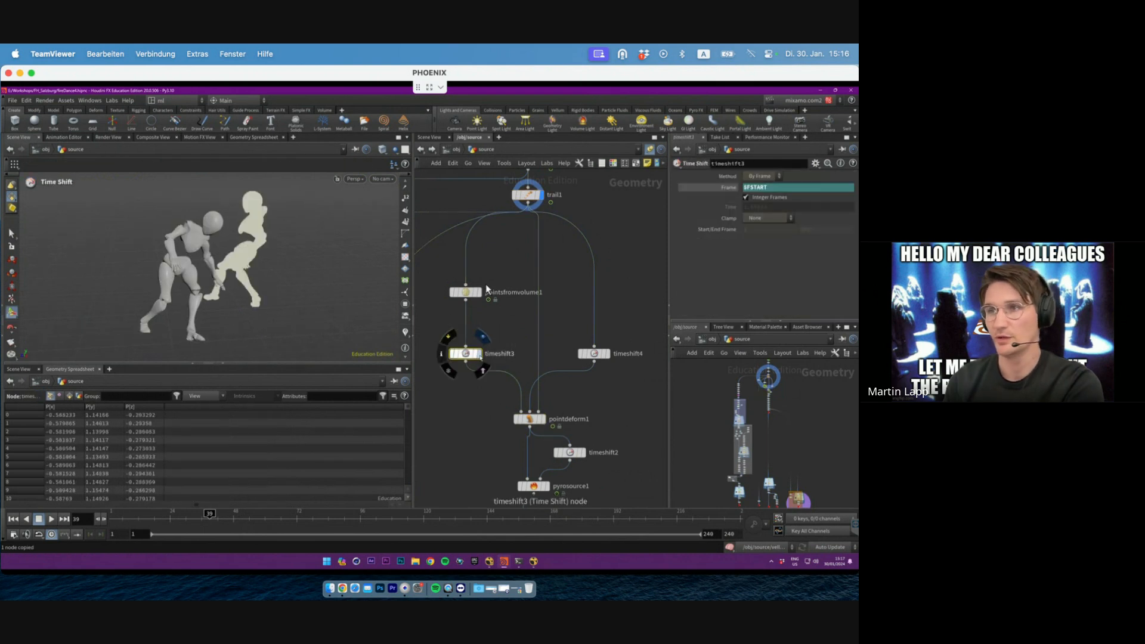
pyautogui.click(154, 514)
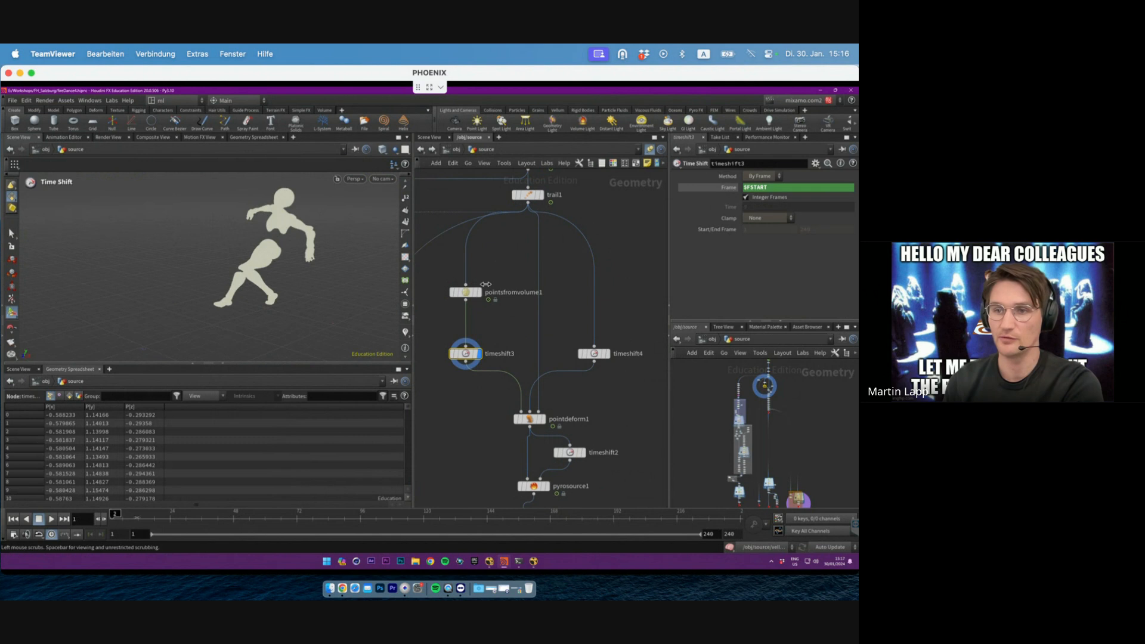
# Step: Display pointdeform1 with point numbers and step through the frames to examine how the points stay on the character's head and shoulders
pyautogui.click(533, 419)
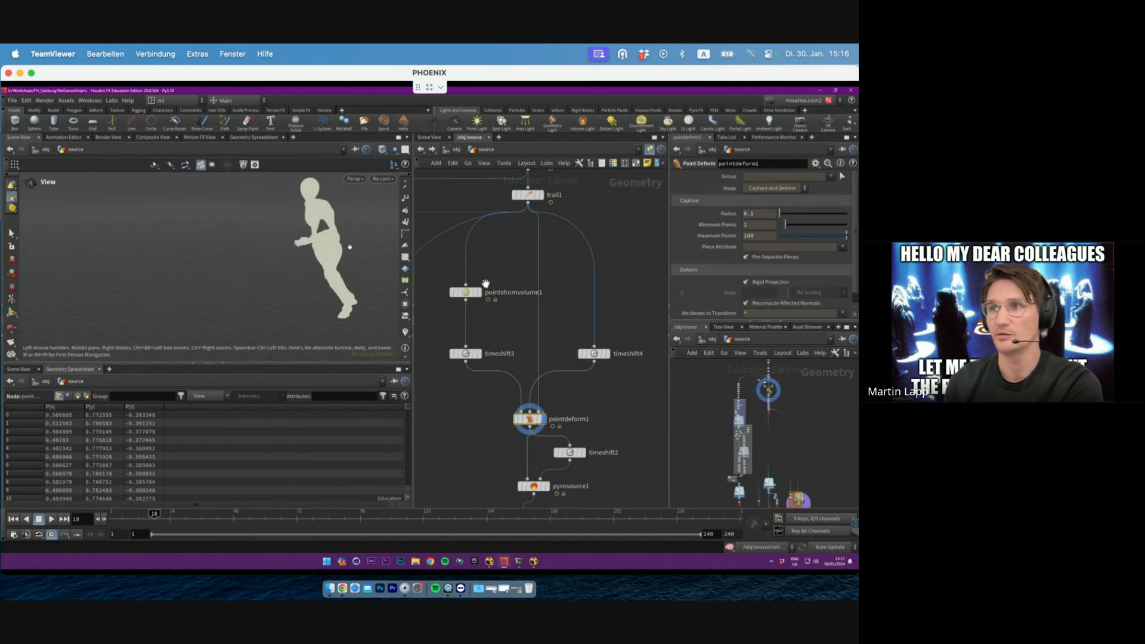
pyautogui.keyDown('alt'); pyautogui.moveTo(316, 257); pyautogui.dragTo(352, 239, button='right'); pyautogui.keyUp('alt')
pyautogui.keyDown('alt'); pyautogui.moveTo(352, 238); pyautogui.dragTo(191, 298, button='middle'); pyautogui.keyUp('alt')
pyautogui.click(406, 199)
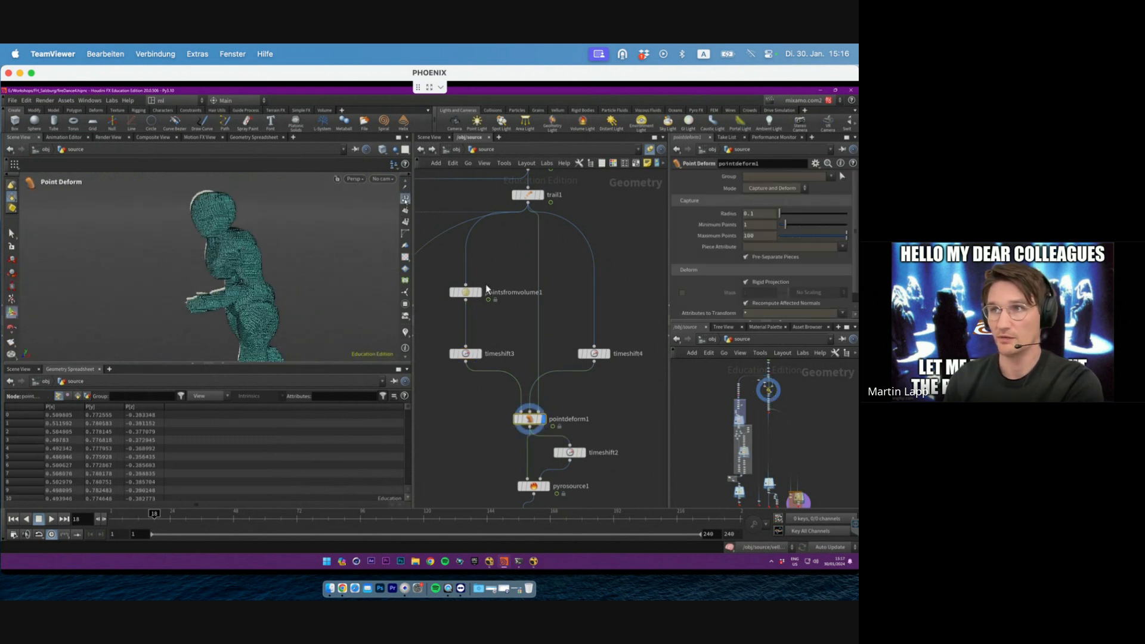
pyautogui.keyDown('alt'); pyautogui.moveTo(251, 256); pyautogui.dragTo(328, 256, button='middle'); pyautogui.keyUp('alt')
pyautogui.keyDown('alt'); pyautogui.moveTo(328, 256); pyautogui.dragTo(256, 238); pyautogui.keyUp('alt')
pyautogui.keyDown('alt'); pyautogui.moveTo(256, 239); pyautogui.dragTo(302, 254, button='right'); pyautogui.keyUp('alt')
pyautogui.keyDown('alt'); pyautogui.moveTo(303, 253); pyautogui.dragTo(285, 261, button='middle'); pyautogui.keyUp('alt')
pyautogui.press('Right')
pyautogui.press('Right')
pyautogui.press('Right')
pyautogui.press('Right')
pyautogui.press('Right')
pyautogui.press('Right')
pyautogui.press('Right')
pyautogui.press('Right')
pyautogui.press('Right')
pyautogui.press('Right')
pyautogui.press('Right')
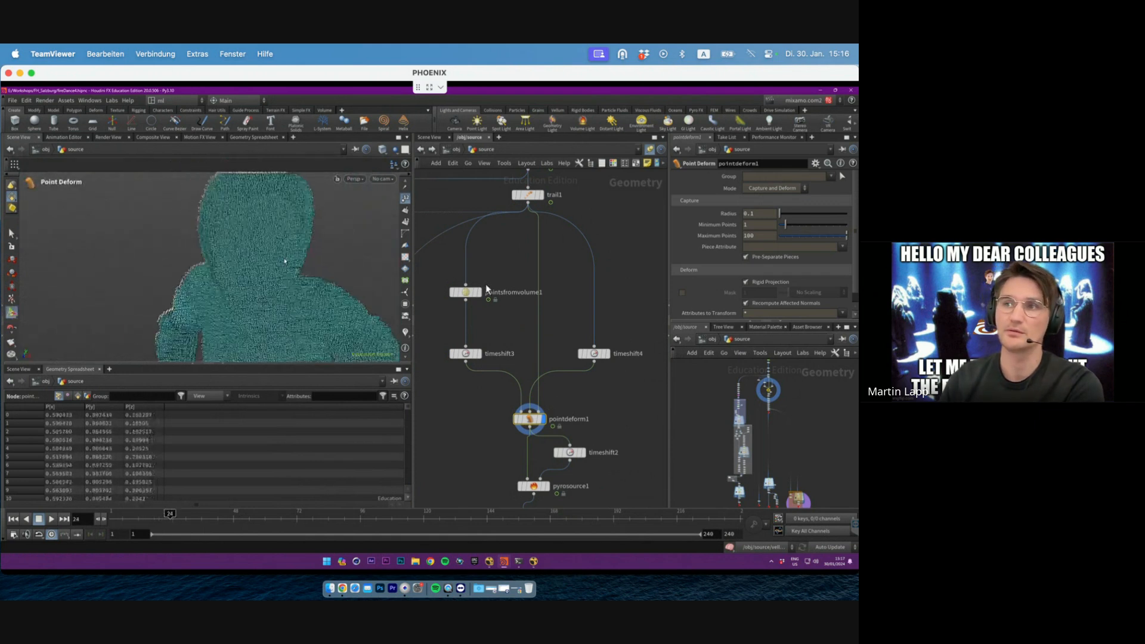
# Step: Highlight the three input wires of pointdeform1, hide the point numbers and review the deformed points at other frames
pyautogui.moveTo(652, 428); pyautogui.dragTo(643, 356, button='middle')
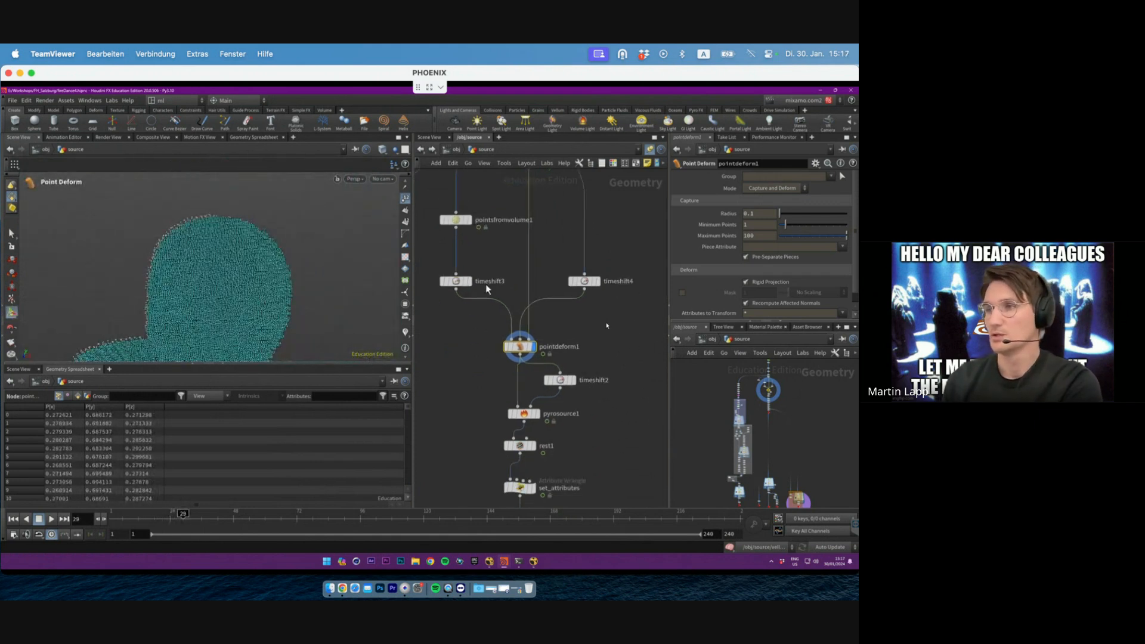
pyautogui.moveTo(608, 319); pyautogui.dragTo(504, 338)
pyautogui.click(405, 199)
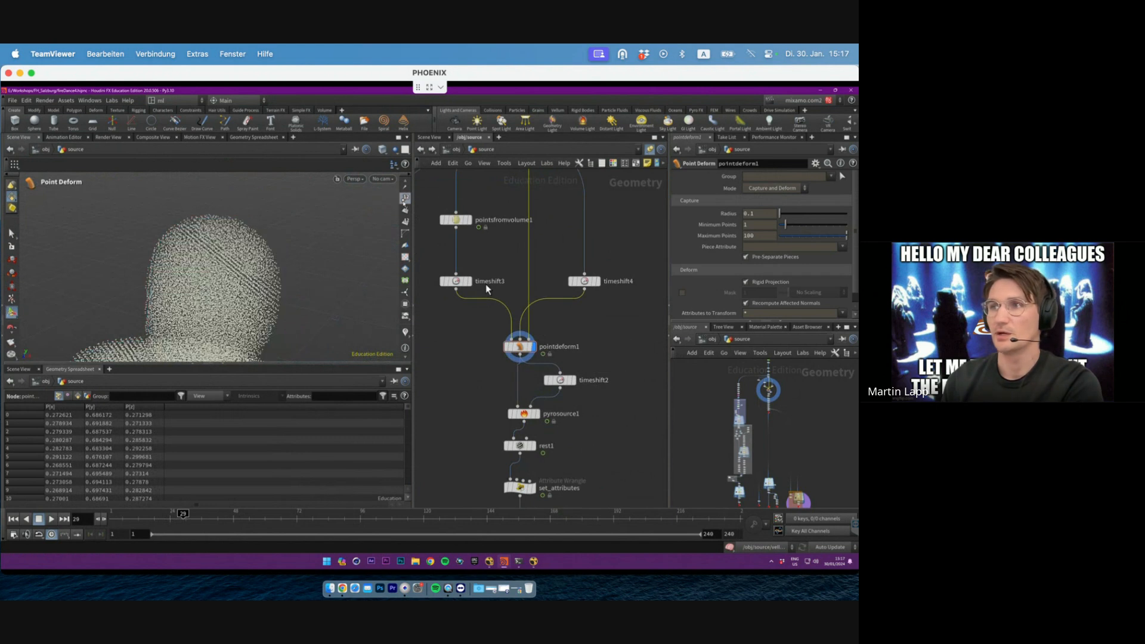
pyautogui.keyDown('alt'); pyautogui.moveTo(251, 230); pyautogui.dragTo(246, 271, button='right'); pyautogui.keyUp('alt')
pyautogui.keyDown('alt'); pyautogui.moveTo(245, 272); pyautogui.dragTo(221, 251, button='middle'); pyautogui.keyUp('alt')
pyautogui.keyDown('alt'); pyautogui.moveTo(221, 251); pyautogui.dragTo(249, 232); pyautogui.keyUp('alt')
pyautogui.moveTo(179, 516); pyautogui.dragTo(218, 516)
pyautogui.keyDown('alt'); pyautogui.moveTo(220, 275); pyautogui.dragTo(131, 250); pyautogui.keyUp('alt')
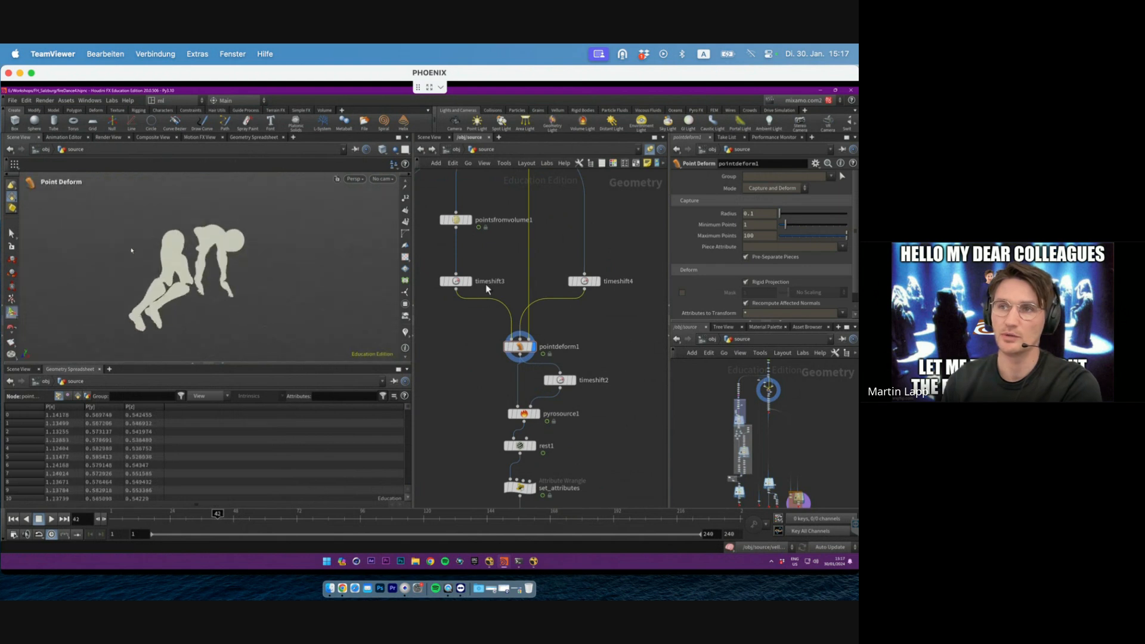
# Step: Review the timeshift2 rest points at $FSTART and compare them with the animated pyrosource1 output
pyautogui.click(561, 380)
pyautogui.click(575, 380)
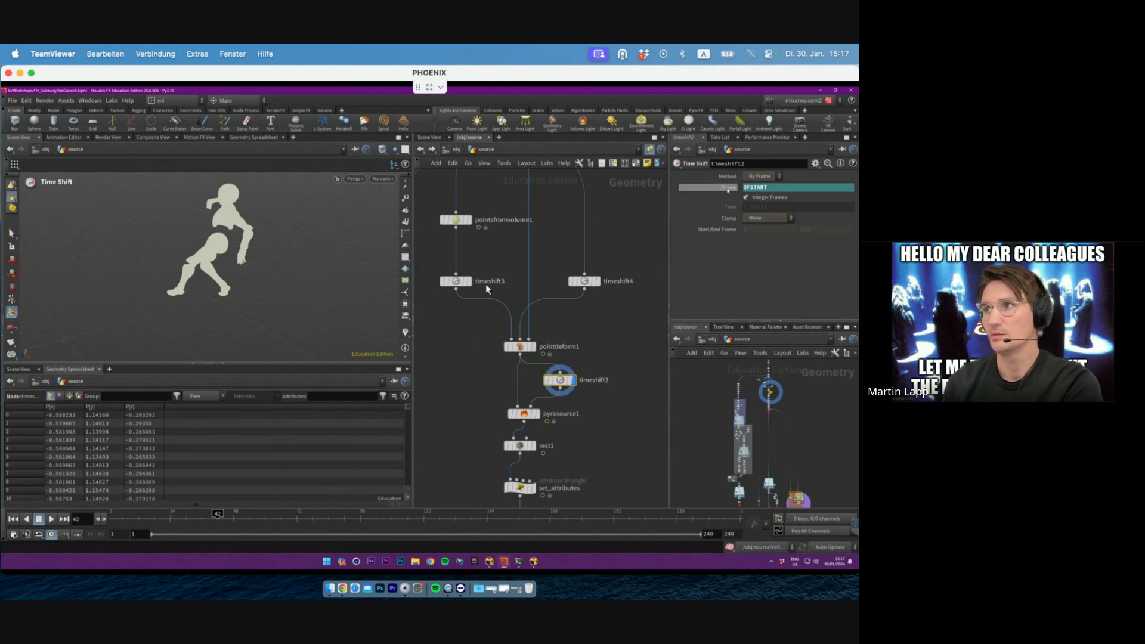
pyautogui.moveTo(218, 517)
pyautogui.mouseDown()
pyautogui.moveTo(183, 517)
pyautogui.moveTo(226, 517)
pyautogui.moveTo(207, 517)
pyautogui.mouseUp()
pyautogui.moveTo(268, 232)
pyautogui.keyDown('alt'); pyautogui.mouseDown()
pyautogui.moveTo(229, 236)
pyautogui.moveTo(277, 239)
pyautogui.mouseUp(); pyautogui.keyUp('alt')
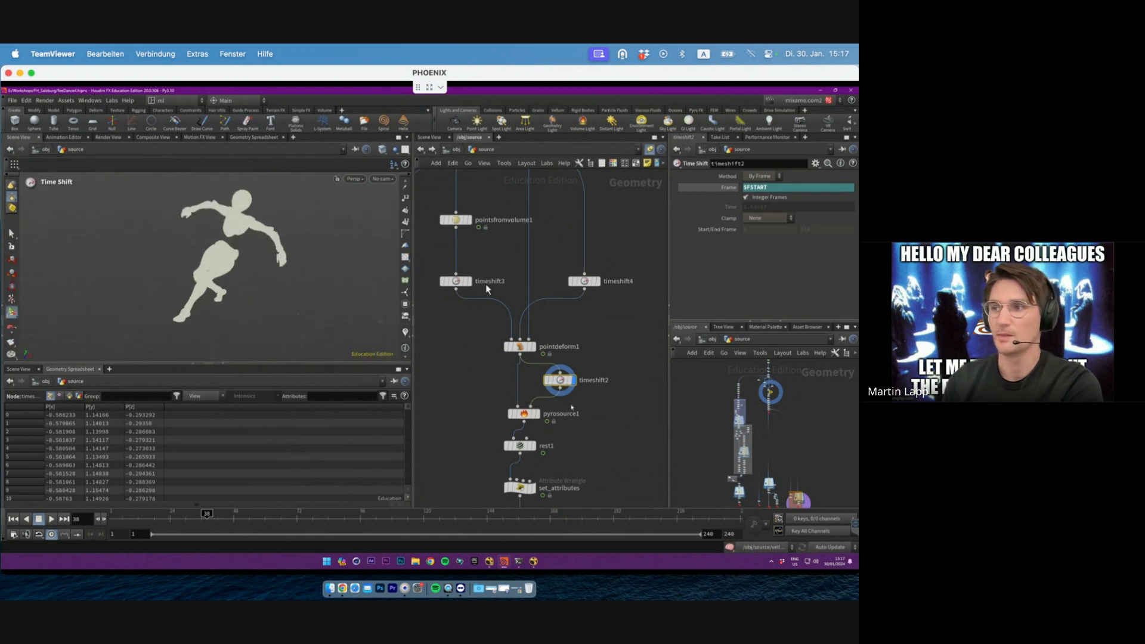
pyautogui.click(545, 416)
pyautogui.click(538, 414)
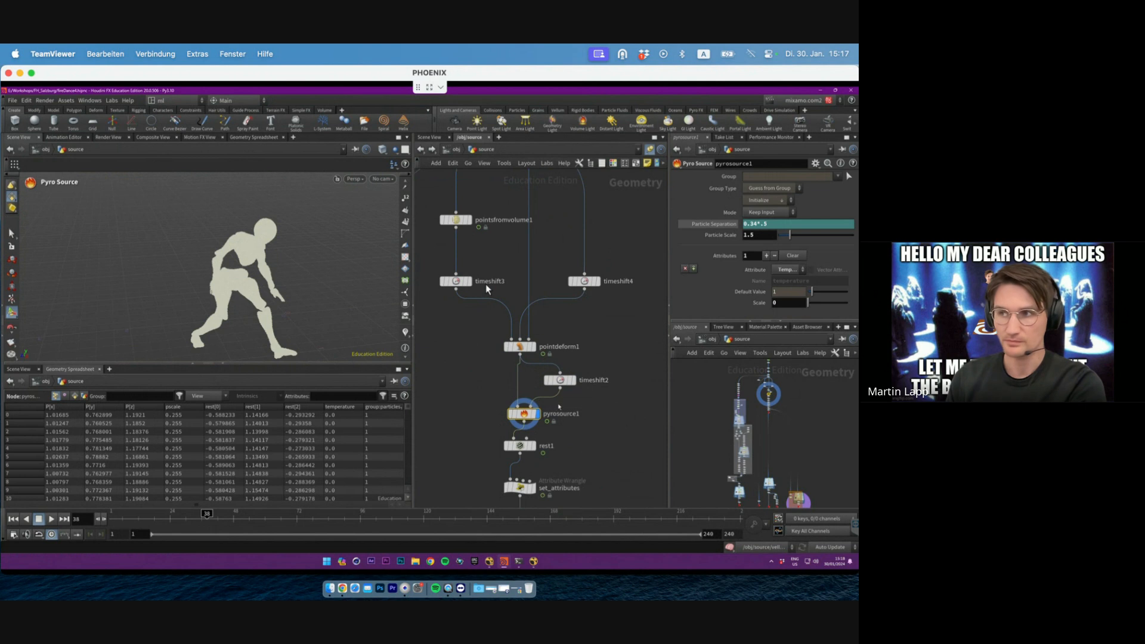
# Step: Display timeshift2 again and save the scene file
pyautogui.click(564, 381)
pyautogui.click(580, 385)
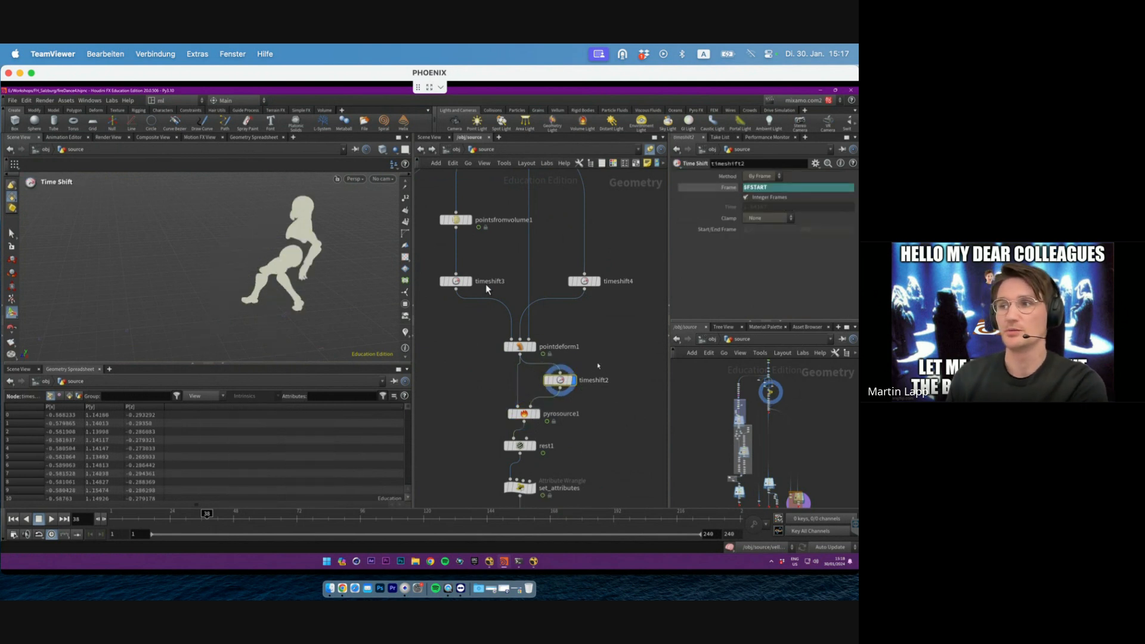
pyautogui.hotkey('ctrl', 's')
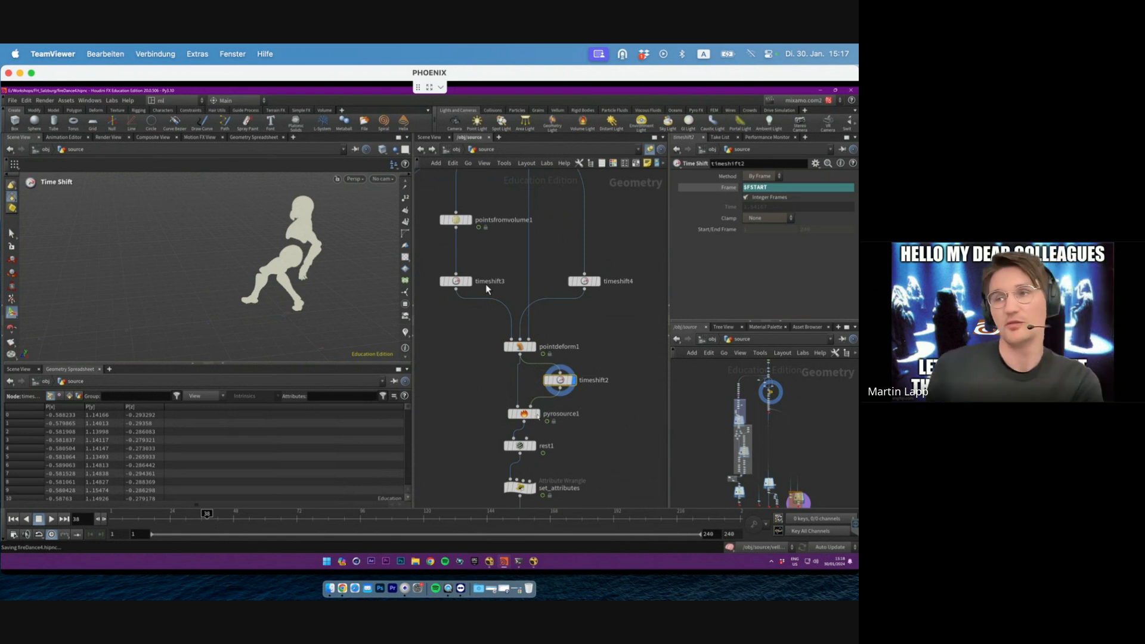
# Step: Review the settings of pyrosource1, the rest1 node and the temperature and burn expressions in the set_attributes wrangle
pyautogui.click(535, 416)
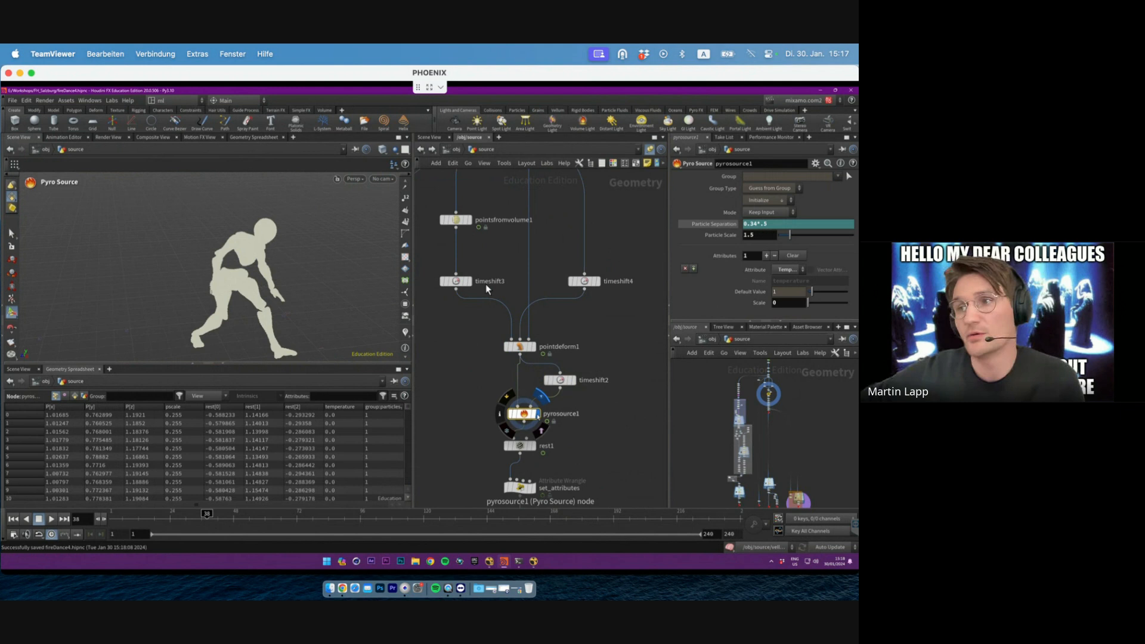
pyautogui.moveTo(546, 430); pyautogui.dragTo(540, 412, button='middle')
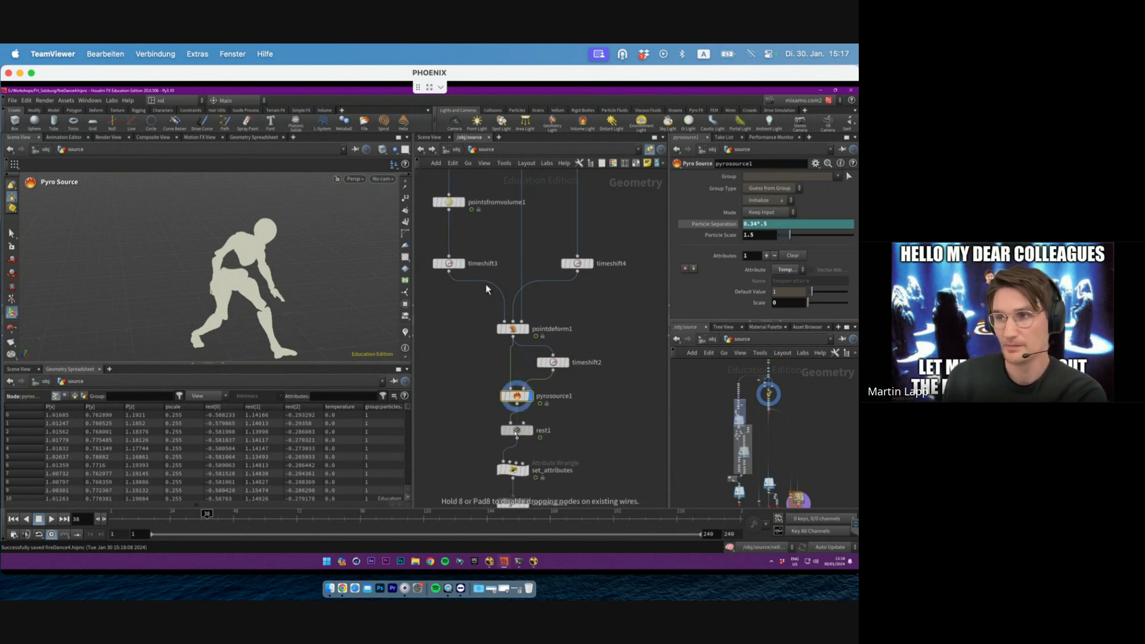
pyautogui.click(535, 431)
pyautogui.click(531, 430)
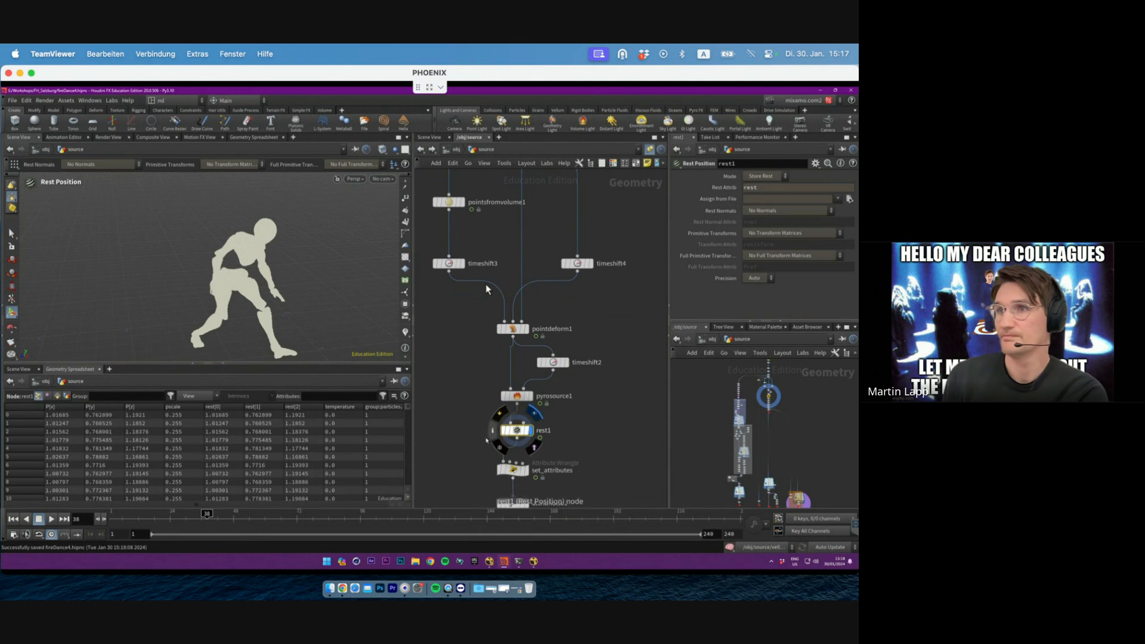
pyautogui.moveTo(587, 423); pyautogui.dragTo(579, 363, button='middle')
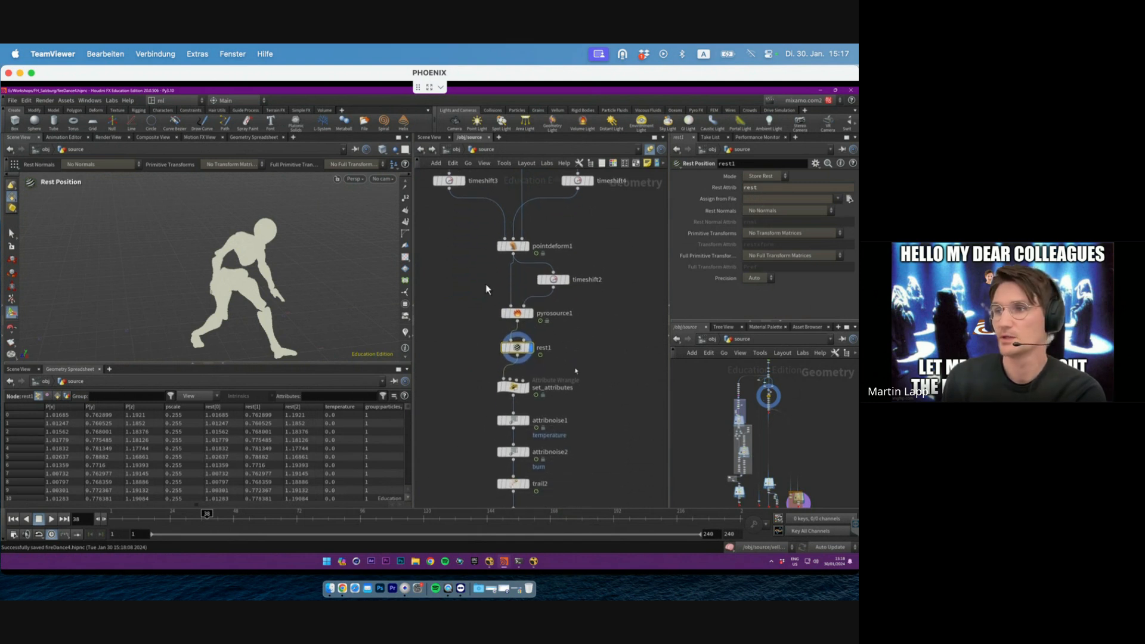
pyautogui.click(513, 388)
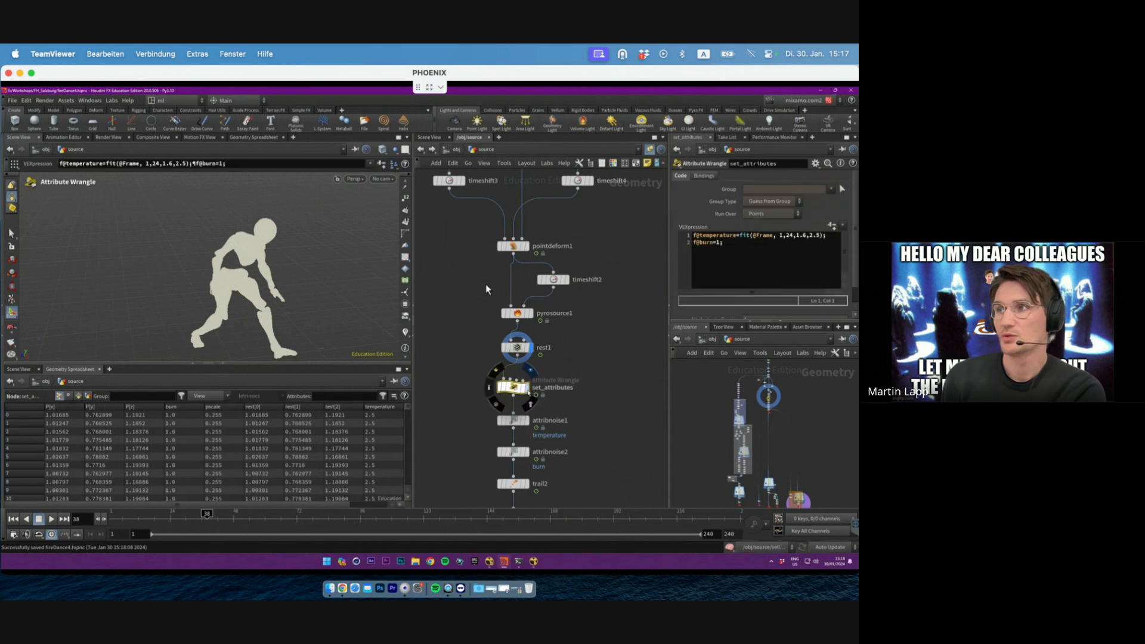
pyautogui.click(530, 370)
# Step: Display pyrosource1 and check its point attributes in the node information
pyautogui.click(517, 313)
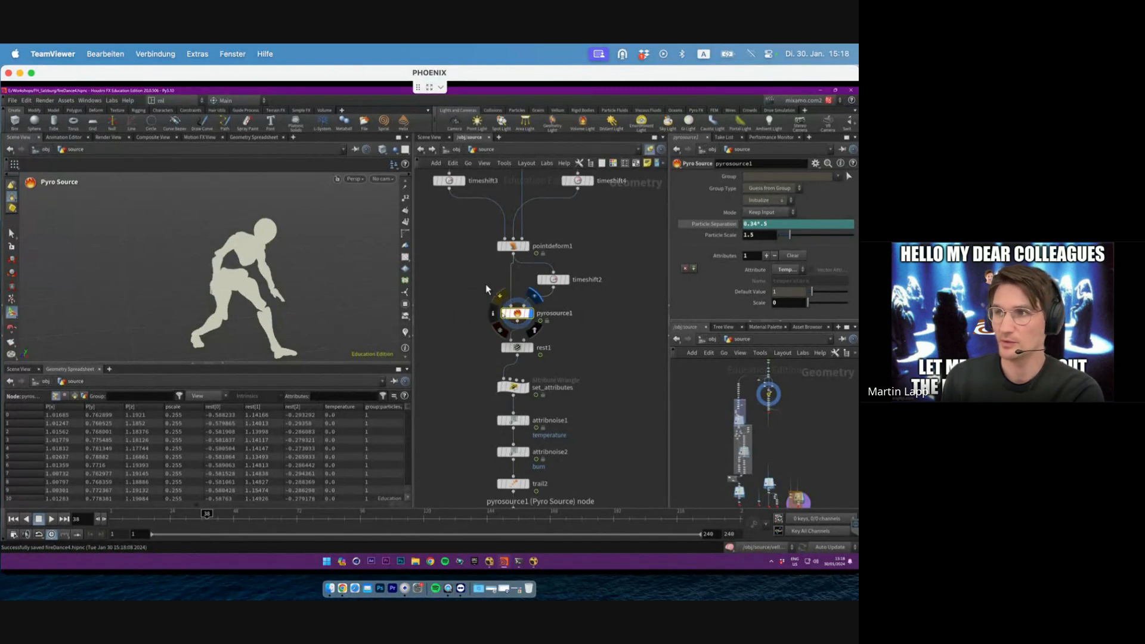
pyautogui.click(493, 313)
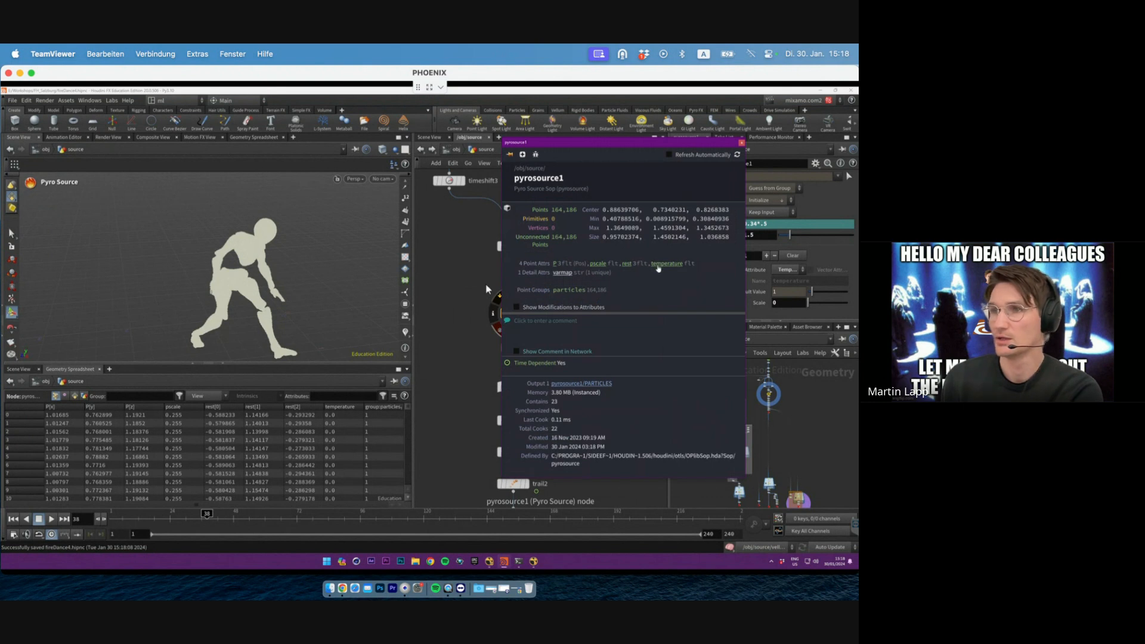
pyautogui.click(742, 142)
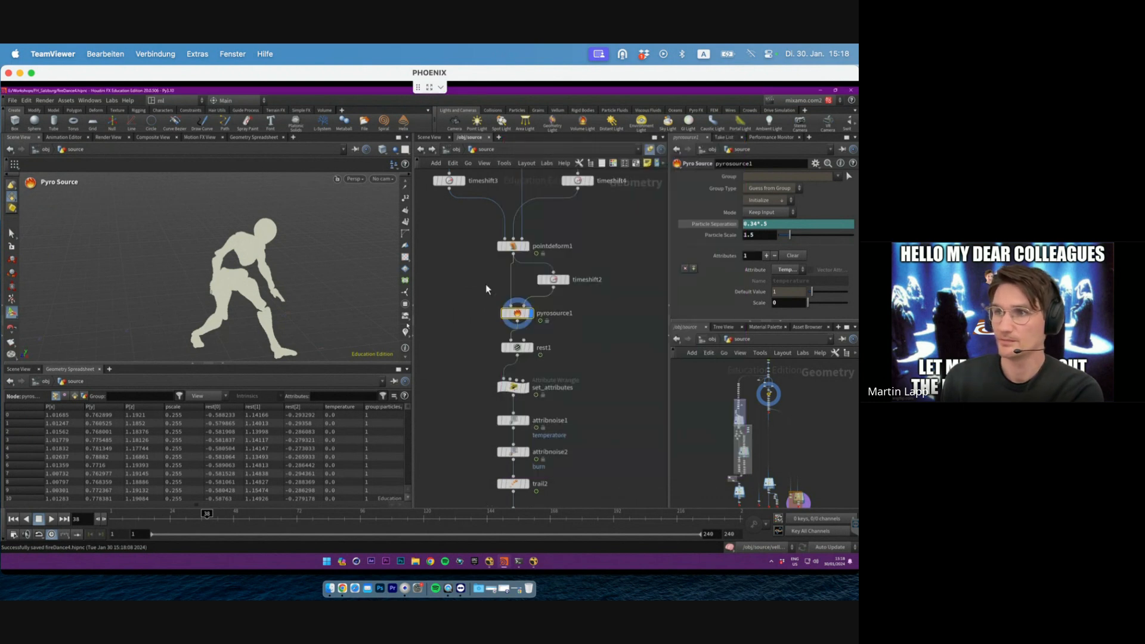
# Step: Turn on the temperature visualizer for the viewport and check its ramp range and colour settings
pyautogui.click(405, 332)
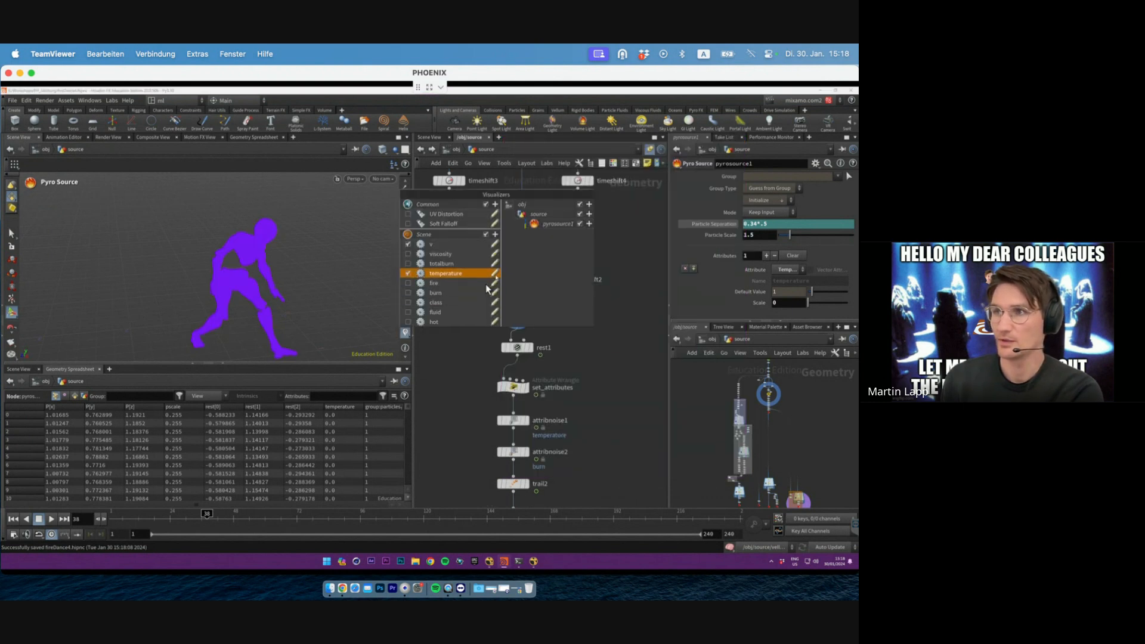
pyautogui.click(495, 274)
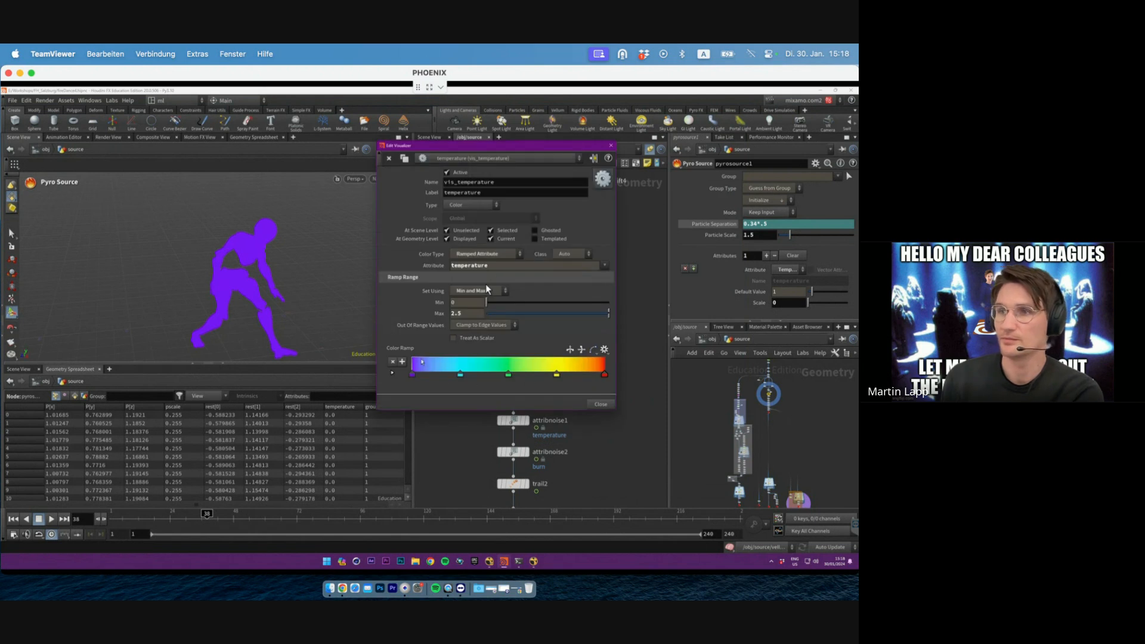
pyautogui.click(611, 145)
# Step: Filter the geometry spreadsheet's attributes by tempe* and sort the points by temperature
pyautogui.click(345, 395)
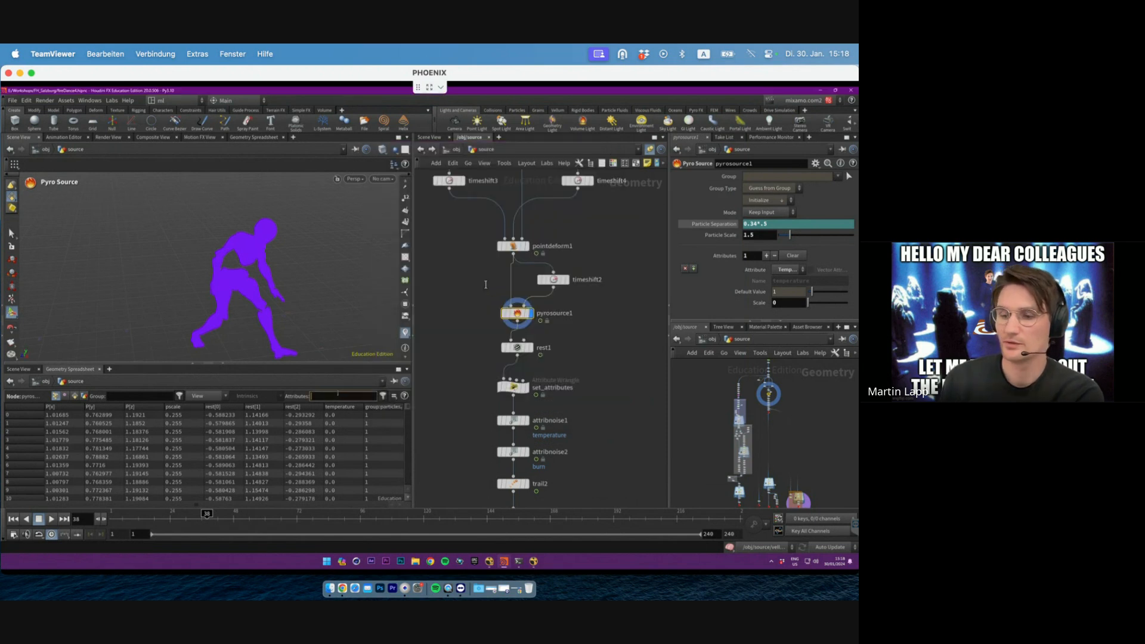
pyautogui.write('t')
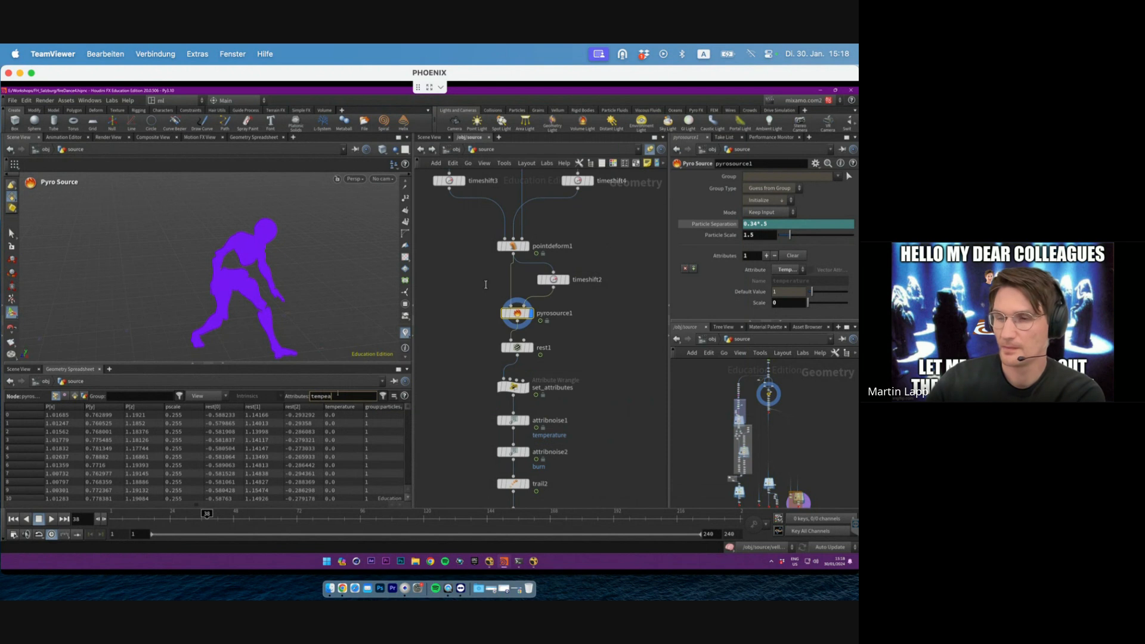
pyautogui.write('empe*')
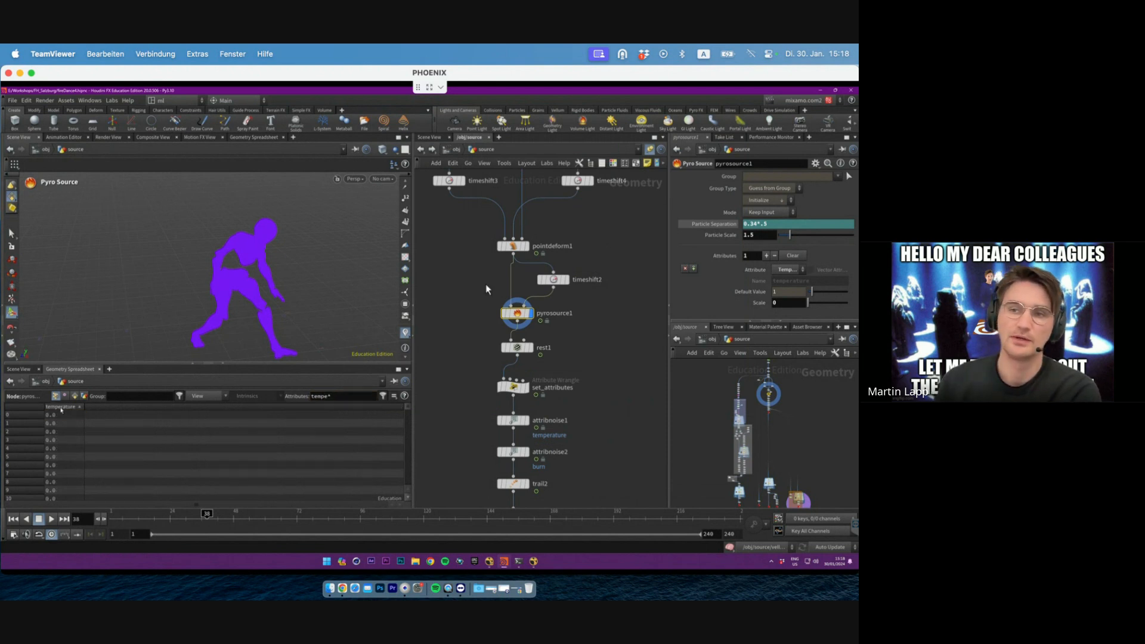
pyautogui.click(80, 407)
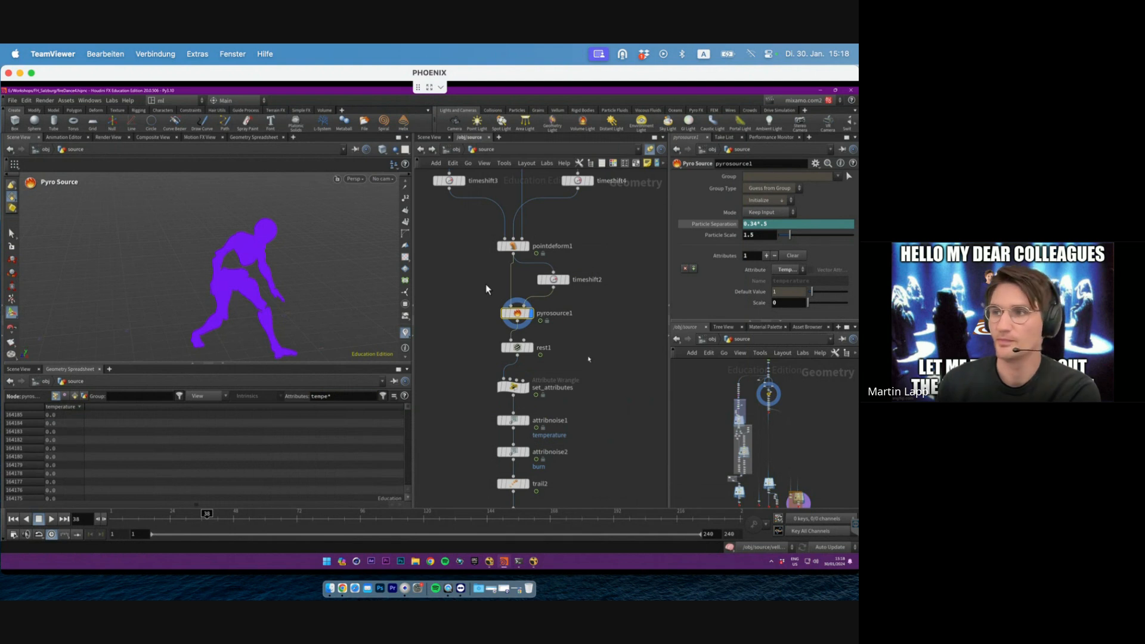
# Step: Display the set_attributes wrangle and widen its parameter pane
pyautogui.moveTo(589, 353); pyautogui.dragTo(521, 387)
pyautogui.click(525, 389)
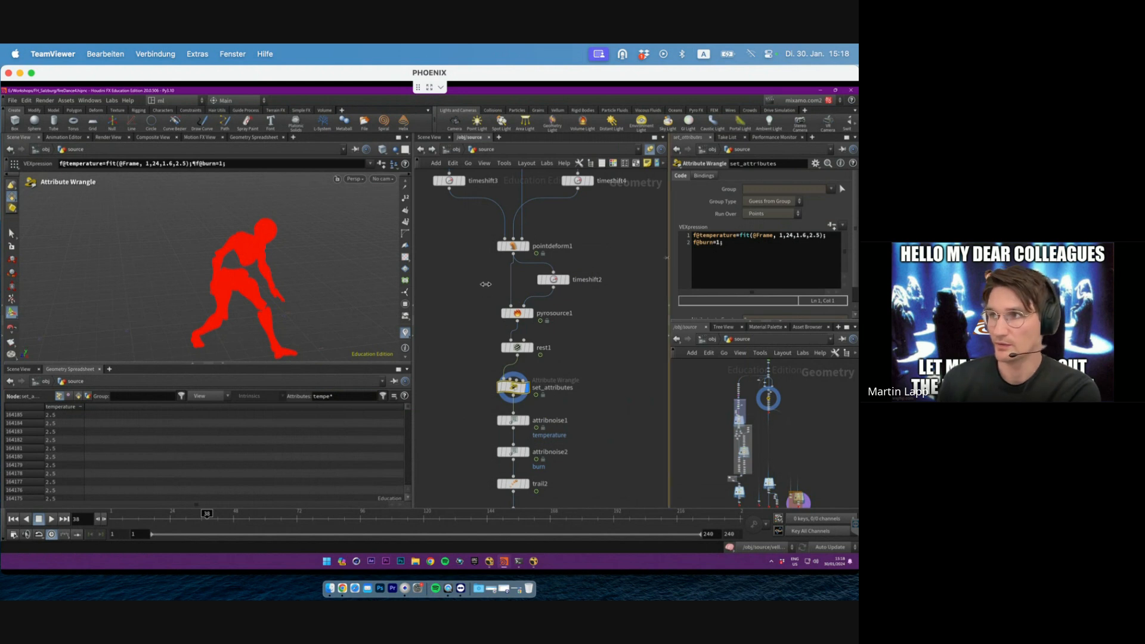
pyautogui.moveTo(669, 261); pyautogui.dragTo(702, 235)
# Step: Review the arguments of the temperature fit expression and the burn line in the set_attributes code
pyautogui.click(663, 236)
pyautogui.click(698, 236)
pyautogui.click(684, 236)
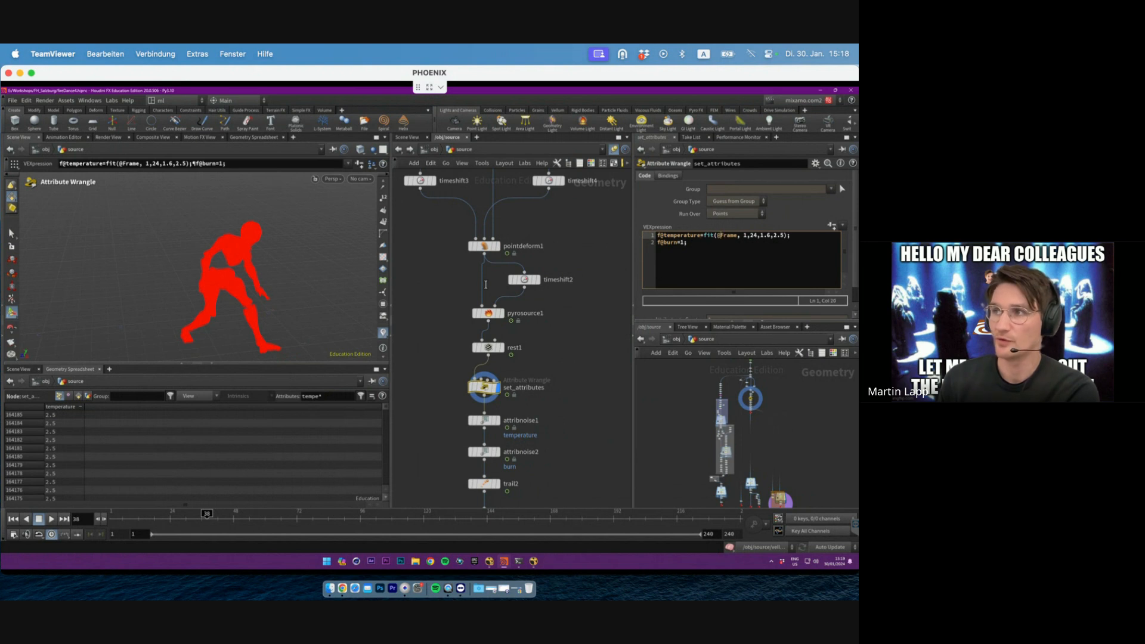
pyautogui.click(738, 236)
pyautogui.moveTo(721, 235); pyautogui.dragTo(766, 236)
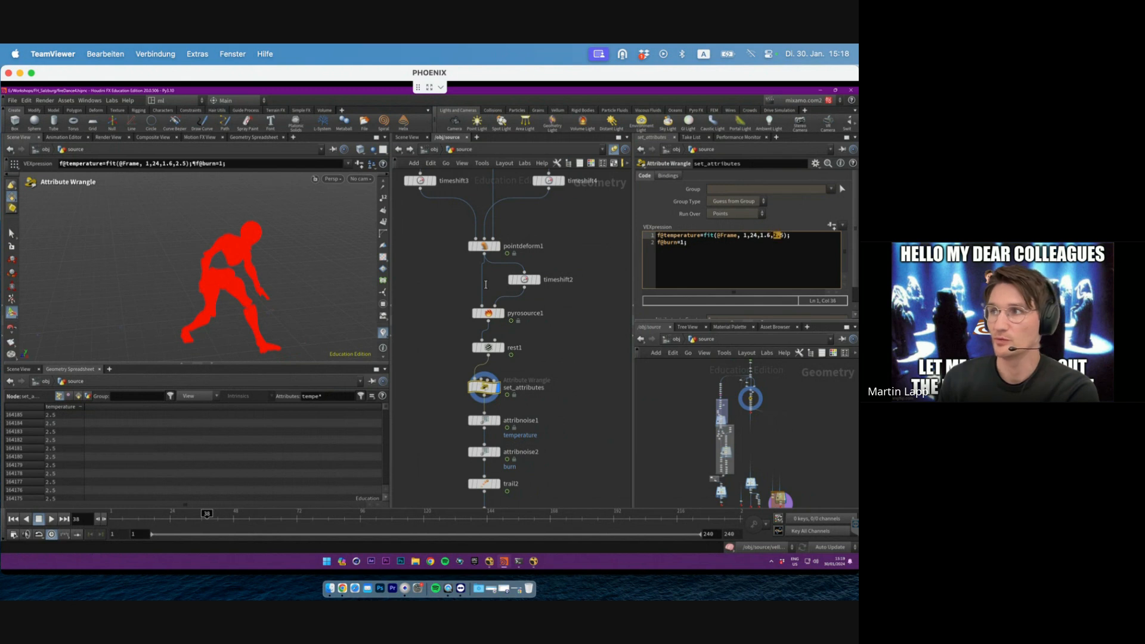
pyautogui.click(734, 249)
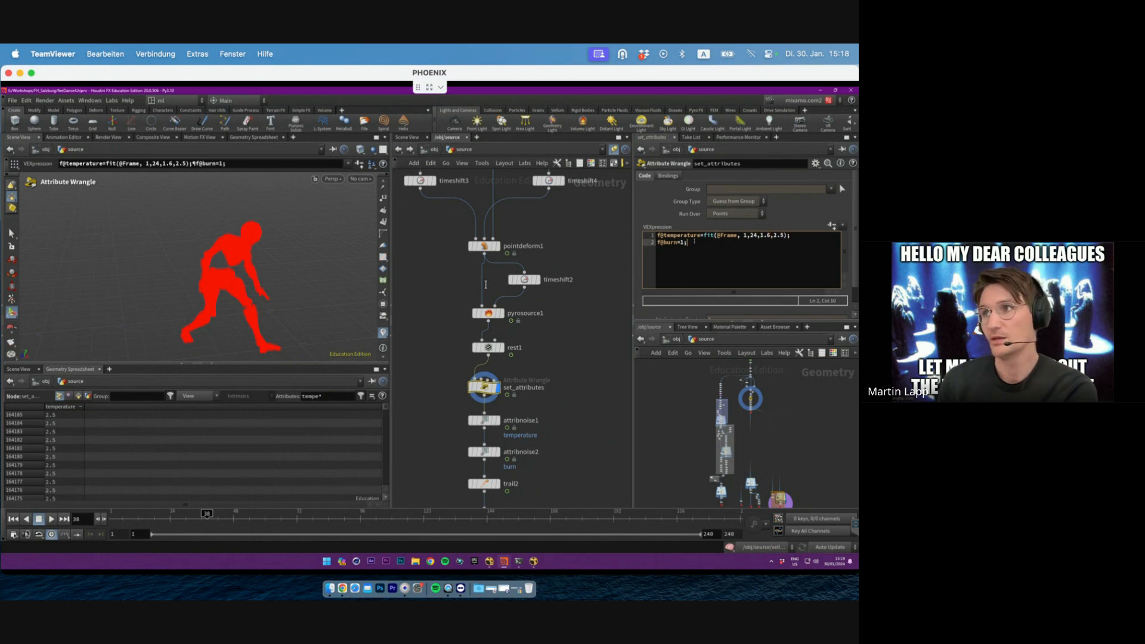
pyautogui.hotkey('shift', 'Right')
pyautogui.hotkey('shift', 'Right')
pyautogui.hotkey('shift', 'Right')
pyautogui.hotkey('shift', 'Right')
pyautogui.hotkey('shift', 'Right')
pyautogui.hotkey('shift', 'Right')
pyautogui.hotkey('shift', 'Right')
pyautogui.hotkey('shift', 'Right')
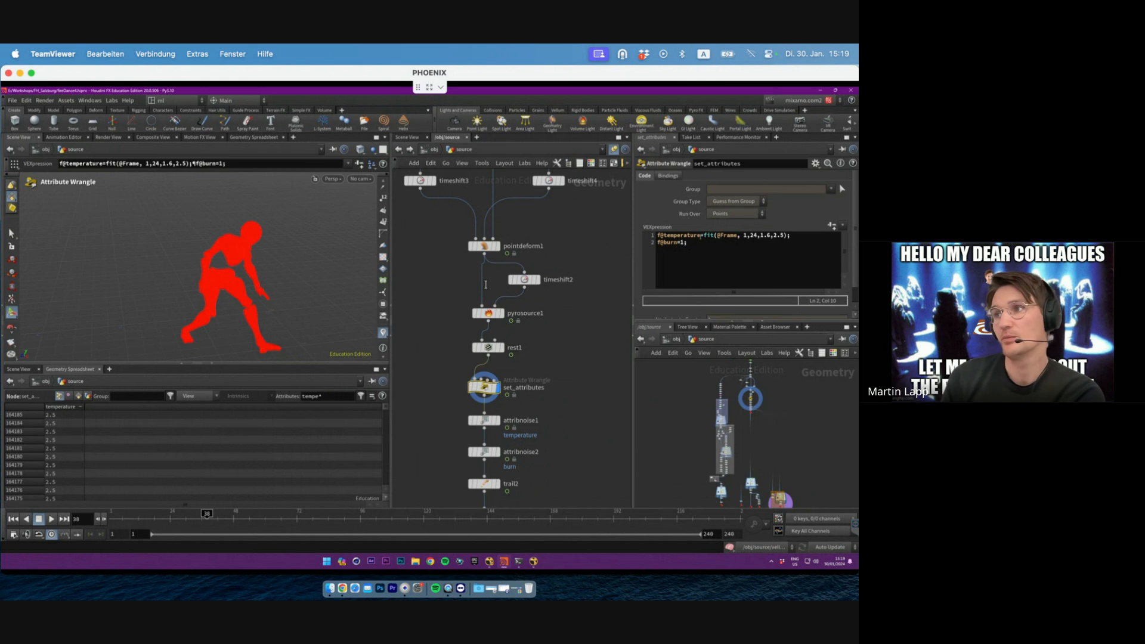
pyautogui.click(708, 235)
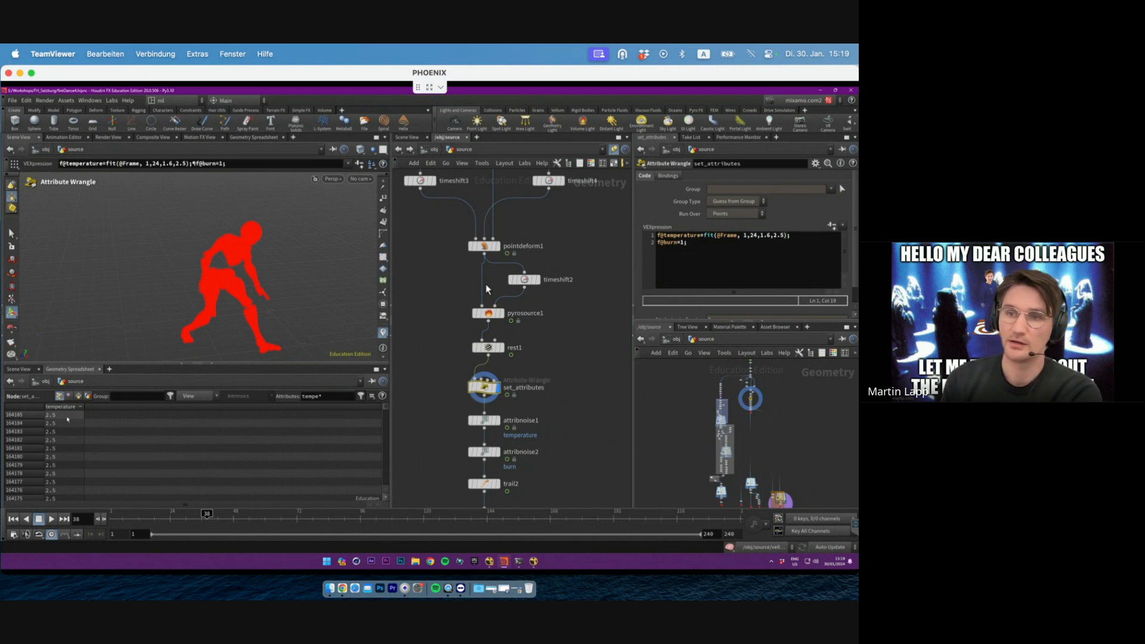
# Step: Compare the temperature values at frames 1 and 24 with the input range of the fit expression
pyautogui.moveTo(196, 523); pyautogui.dragTo(112, 519)
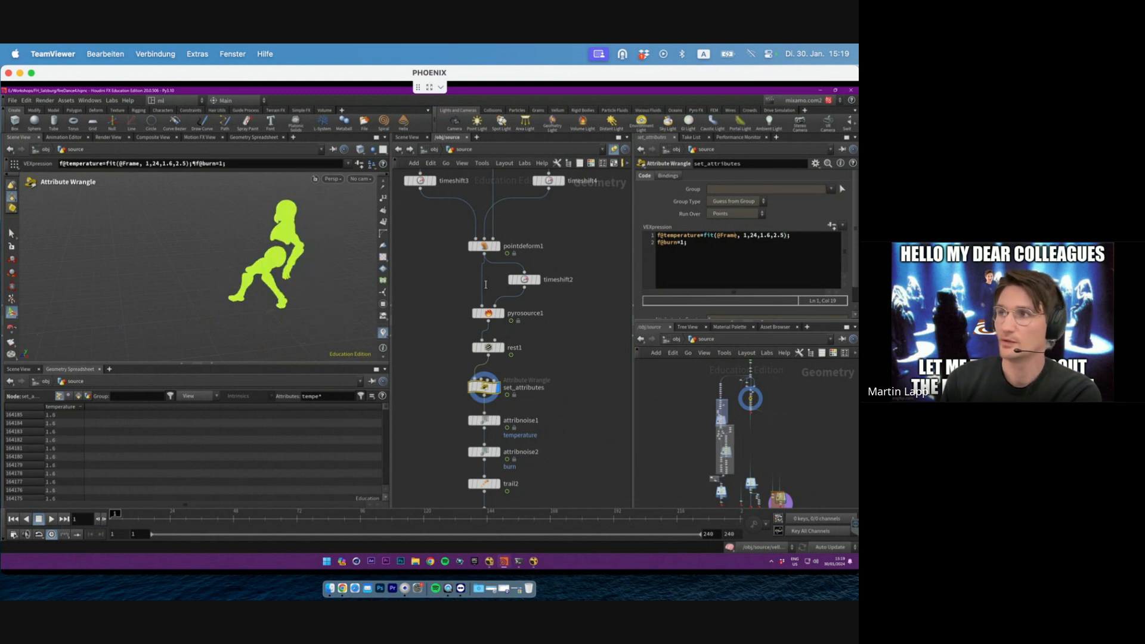
pyautogui.click(713, 237)
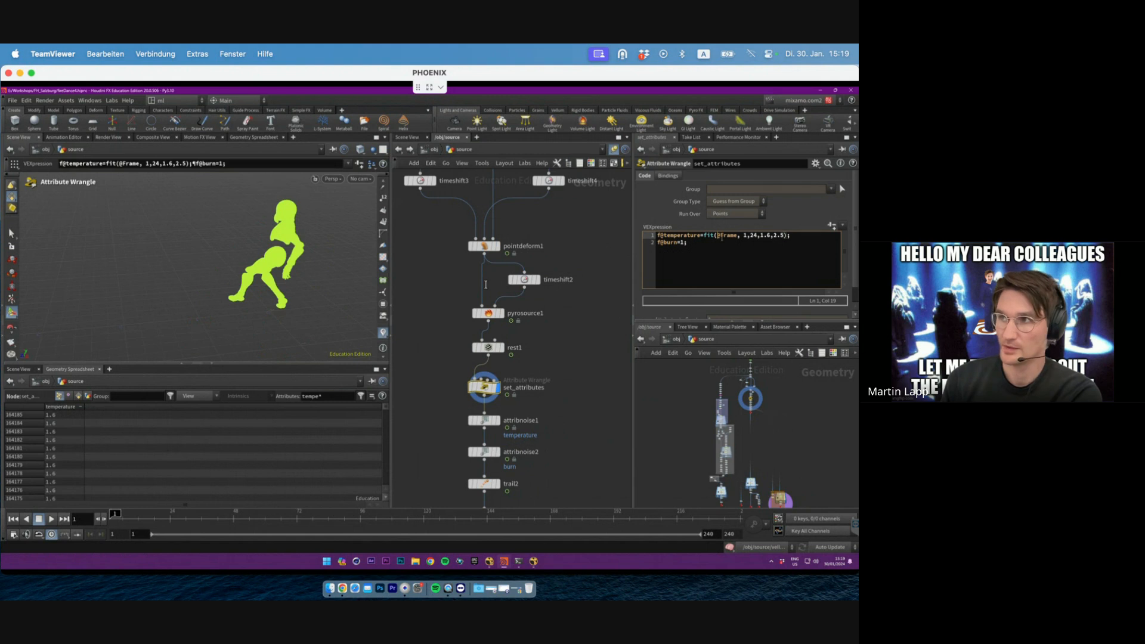
pyautogui.click(738, 236)
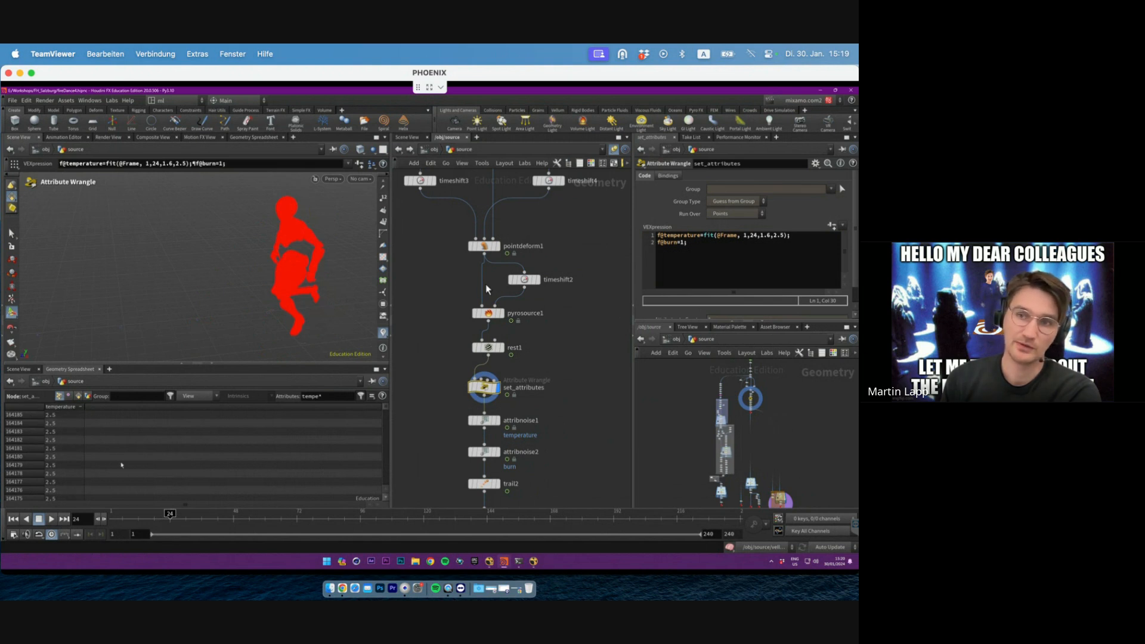
pyautogui.moveTo(172, 519); pyautogui.dragTo(112, 519)
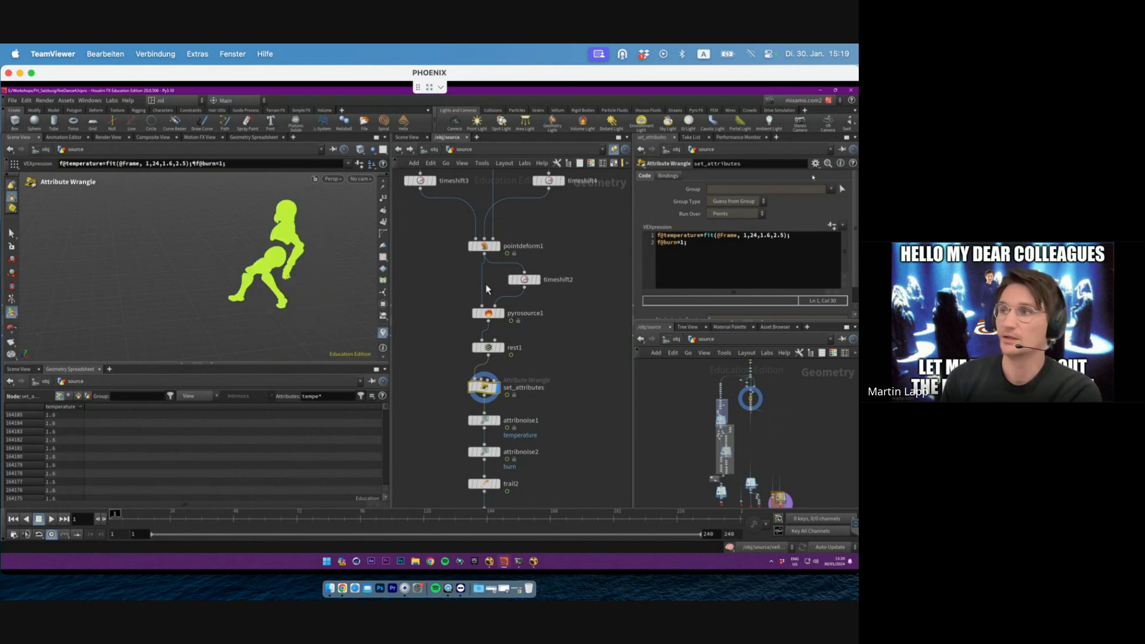
# Step: Examine the output minimum 1.6 and maximum 2.5 in the temperature fit expression
pyautogui.doubleClick(764, 235)
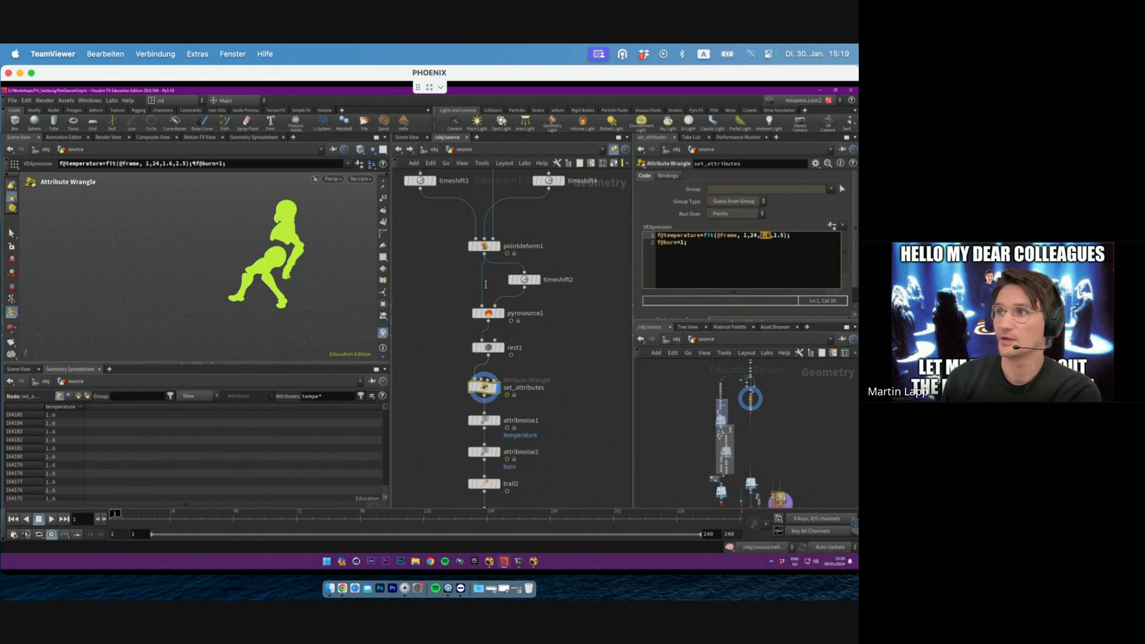
pyautogui.click(764, 236)
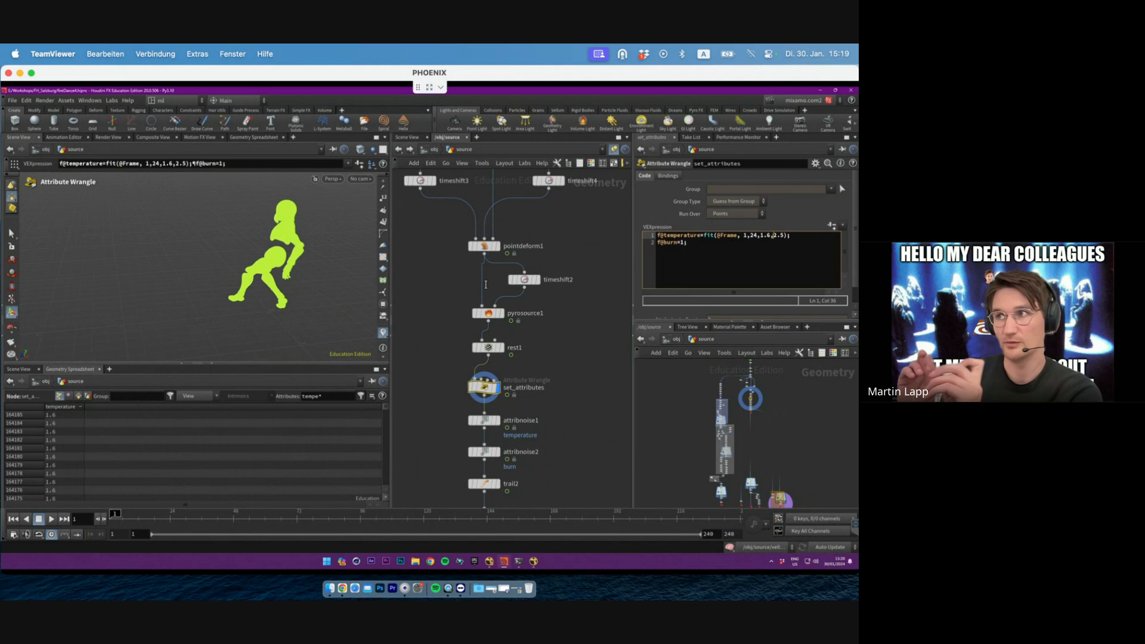
pyautogui.moveTo(762, 236); pyautogui.dragTo(767, 235)
pyautogui.click(771, 236)
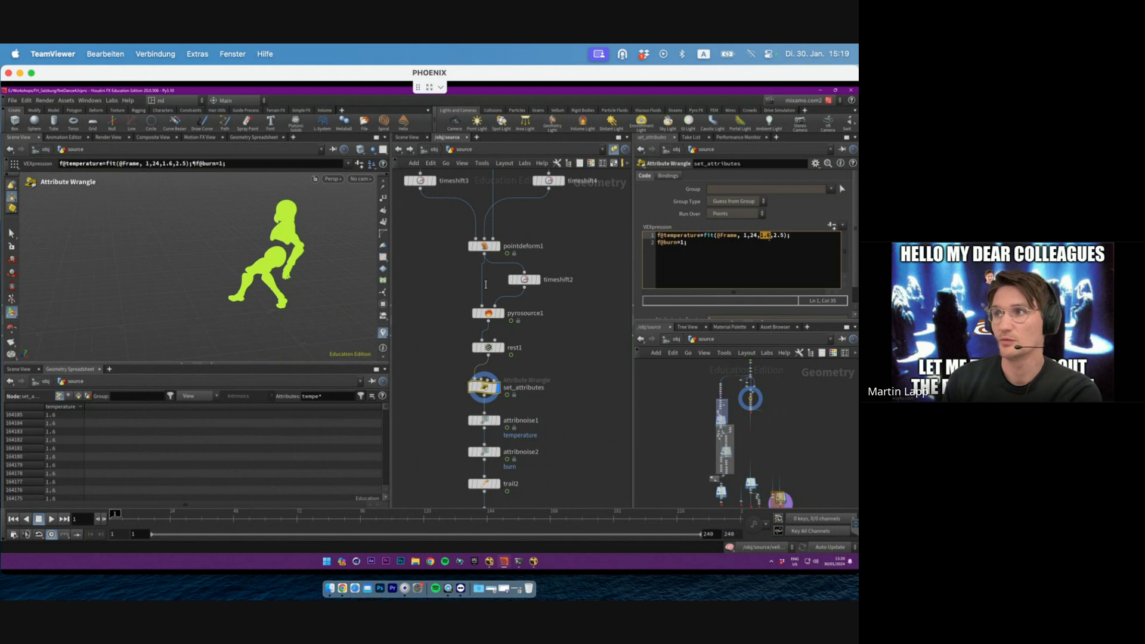
pyautogui.press('Left')
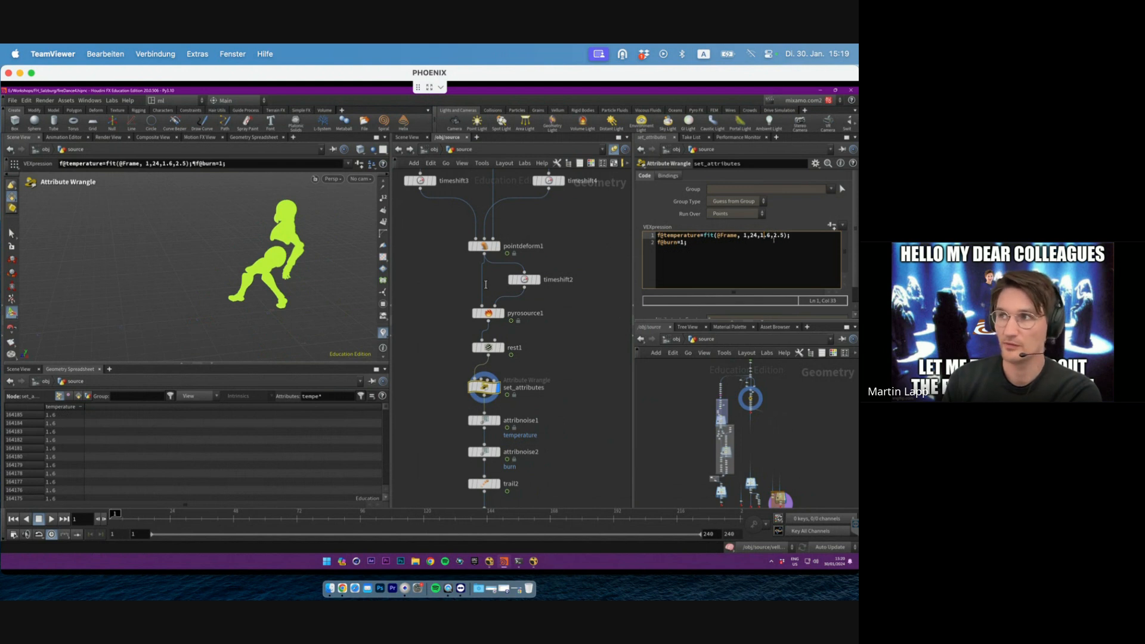
pyautogui.press('Right')
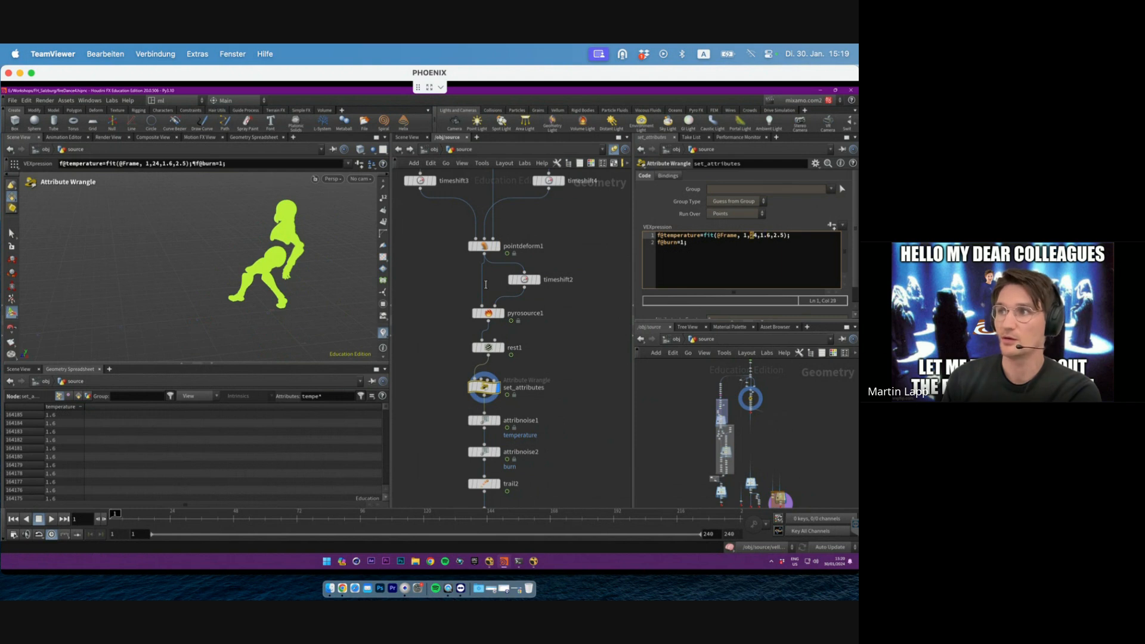
pyautogui.press('Right')
pyautogui.press('Right')
pyautogui.press('Right')
pyautogui.press('Right')
pyautogui.press('Right')
pyautogui.press('Right')
pyautogui.press('Right')
pyautogui.press('Right')
pyautogui.press('Right')
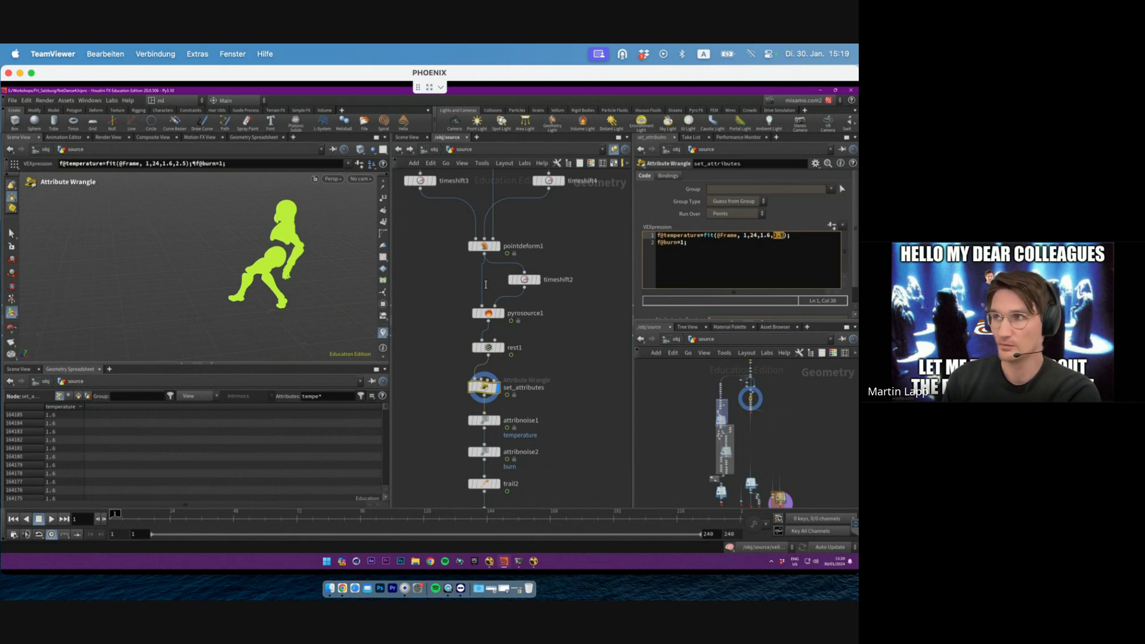
# Step: Scrub from frame 1 to 23 to watch the temperature change and recheck the fit arguments in set_attributes
pyautogui.moveTo(115, 514)
pyautogui.mouseDown()
pyautogui.moveTo(212, 514)
pyautogui.moveTo(113, 514)
pyautogui.mouseUp()
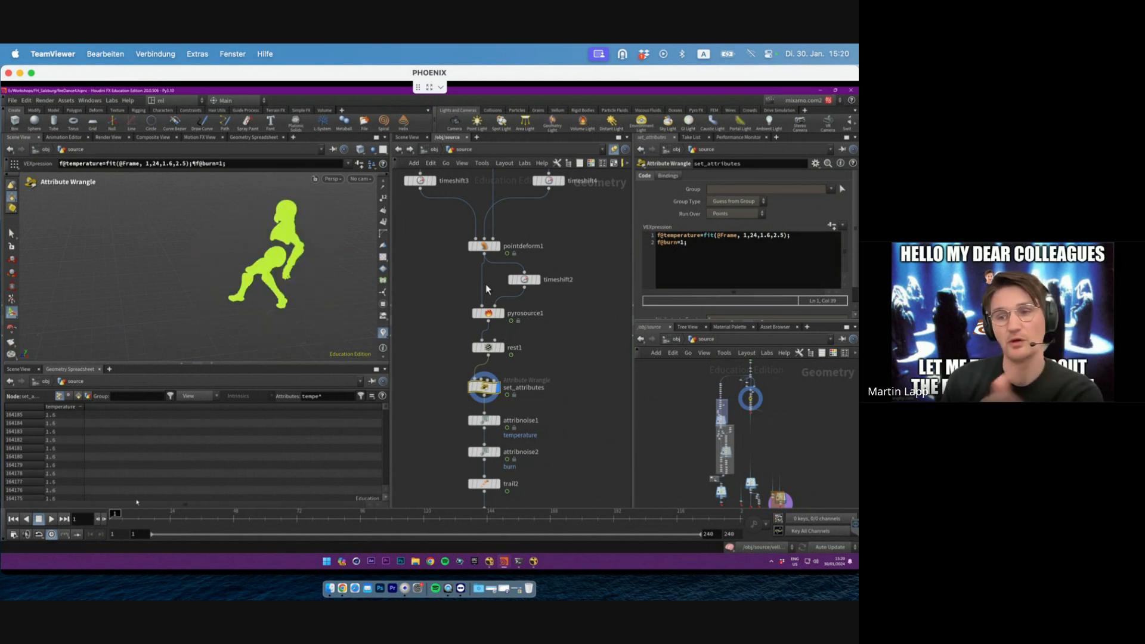
pyautogui.moveTo(116, 514); pyautogui.dragTo(168, 514)
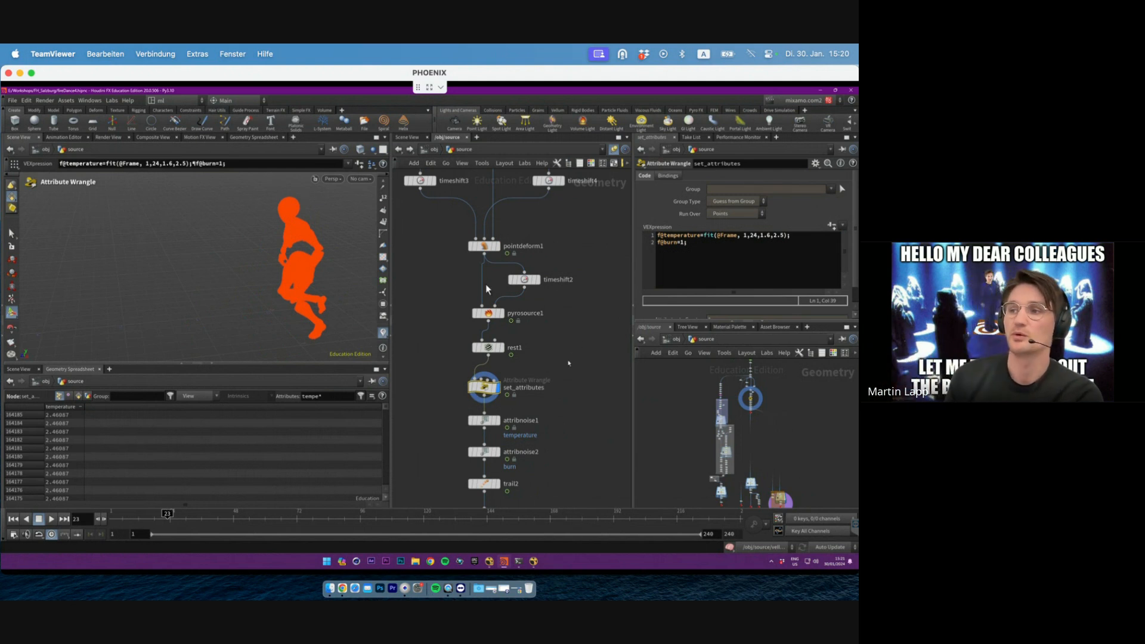
pyautogui.click(754, 236)
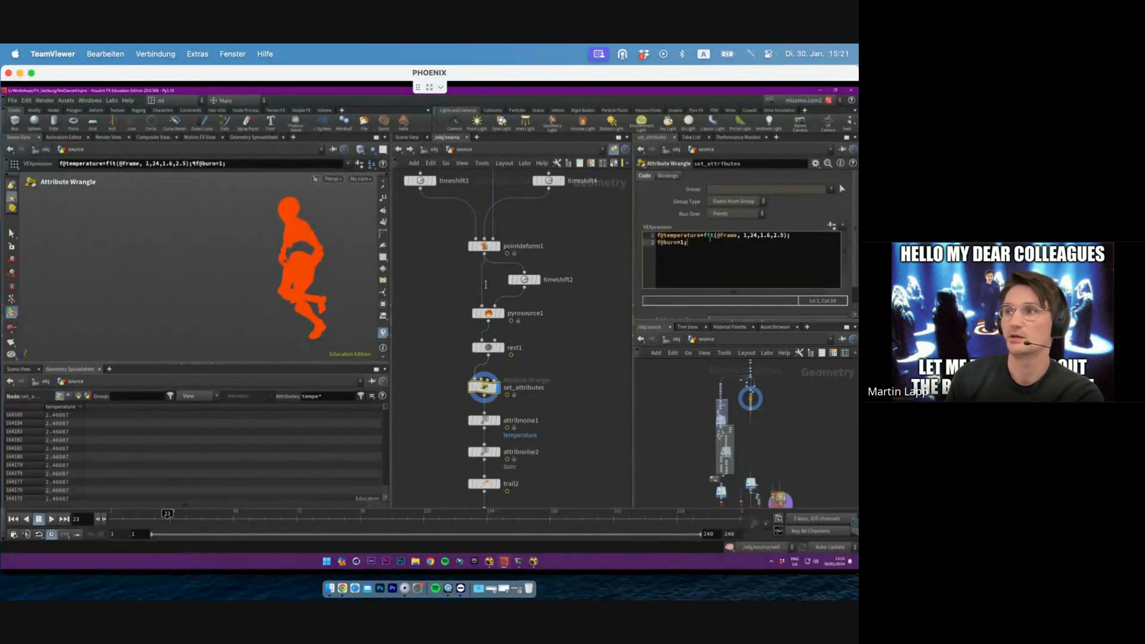
pyautogui.click(741, 235)
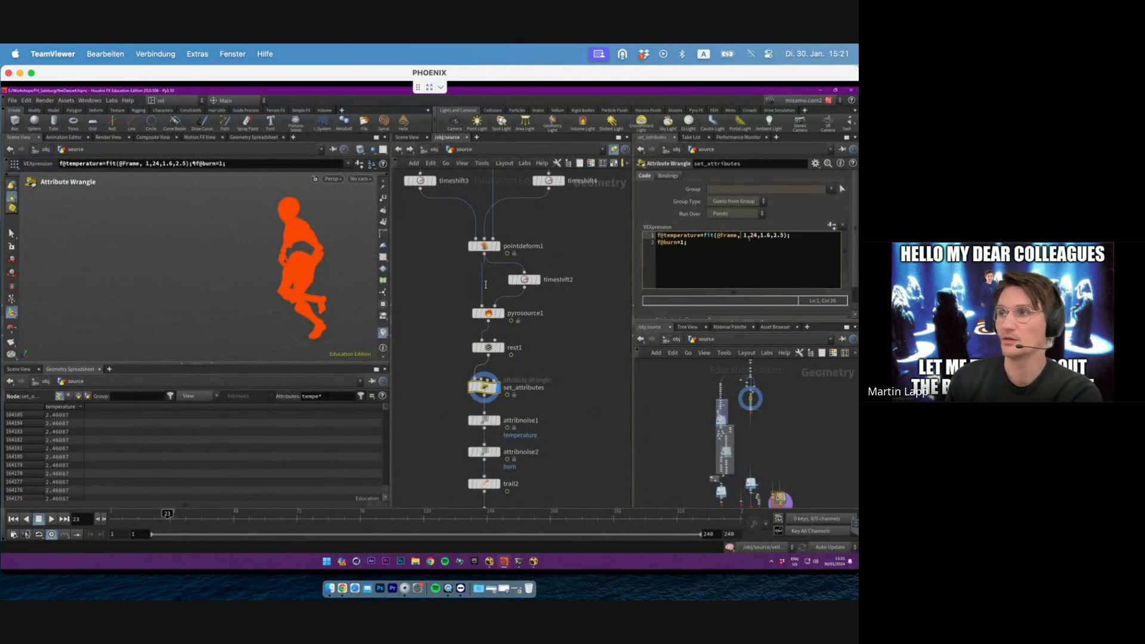
pyautogui.click(766, 236)
pyautogui.click(701, 248)
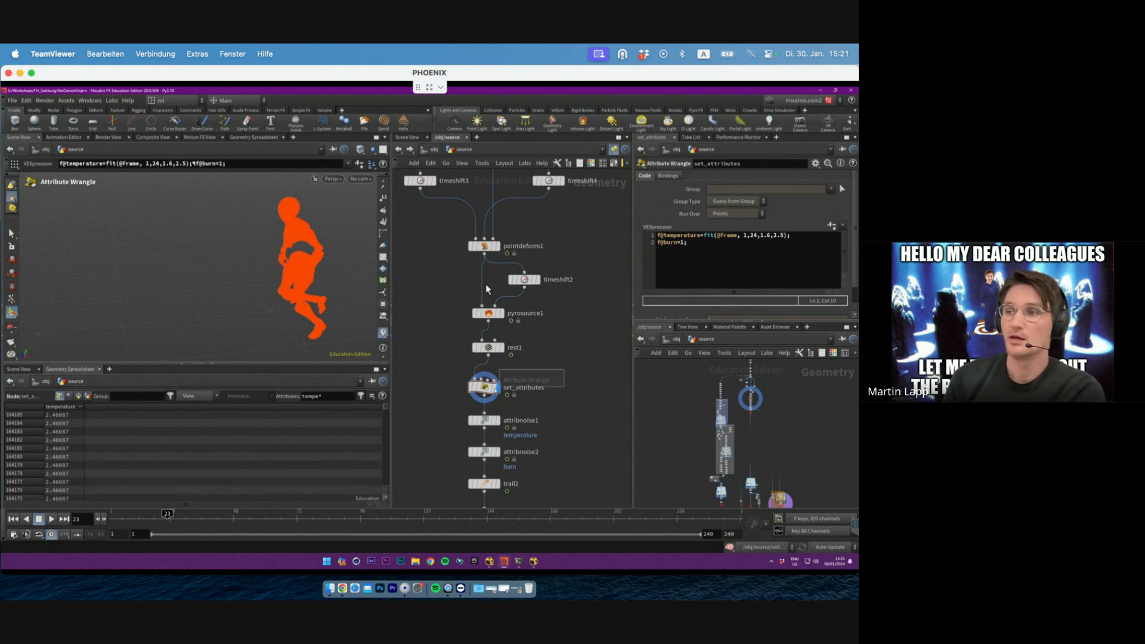
# Step: Save the scene file and preview the set_attributes output up to frame 26
pyautogui.hotkey('ctrl', 's')
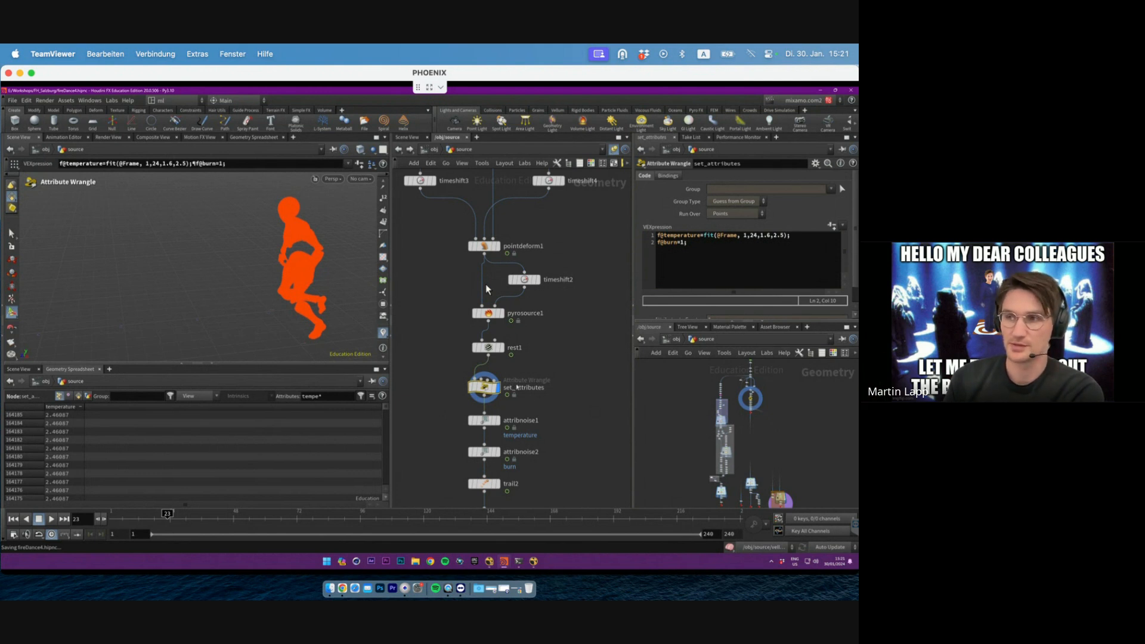
pyautogui.moveTo(537, 371); pyautogui.dragTo(572, 329, button='middle')
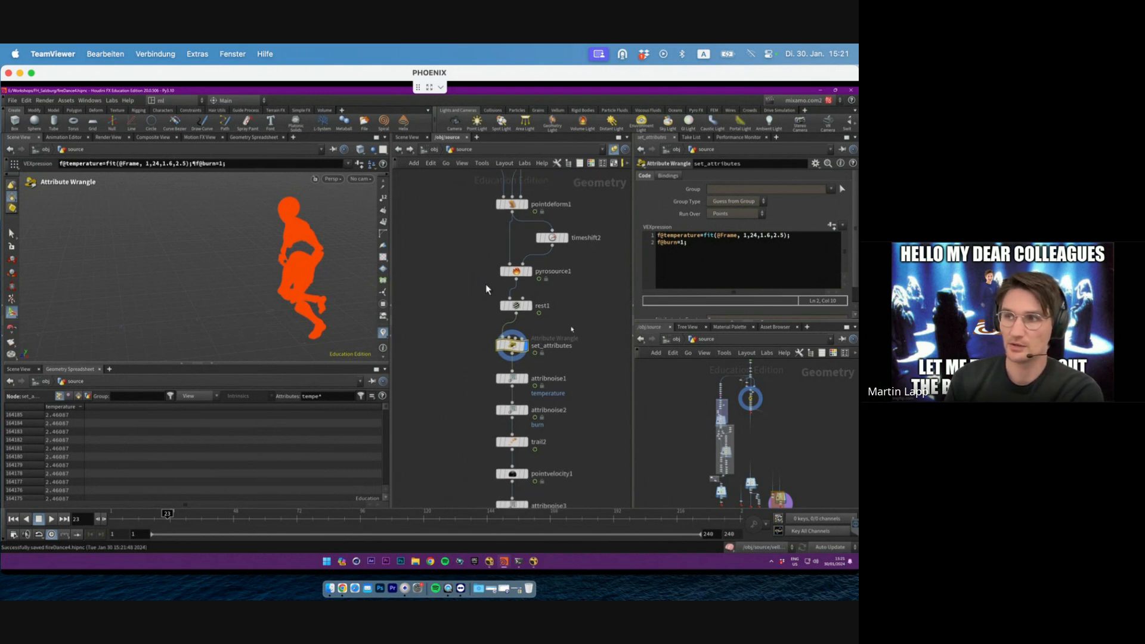
pyautogui.moveTo(550, 363); pyautogui.dragTo(502, 390)
pyautogui.click(512, 346)
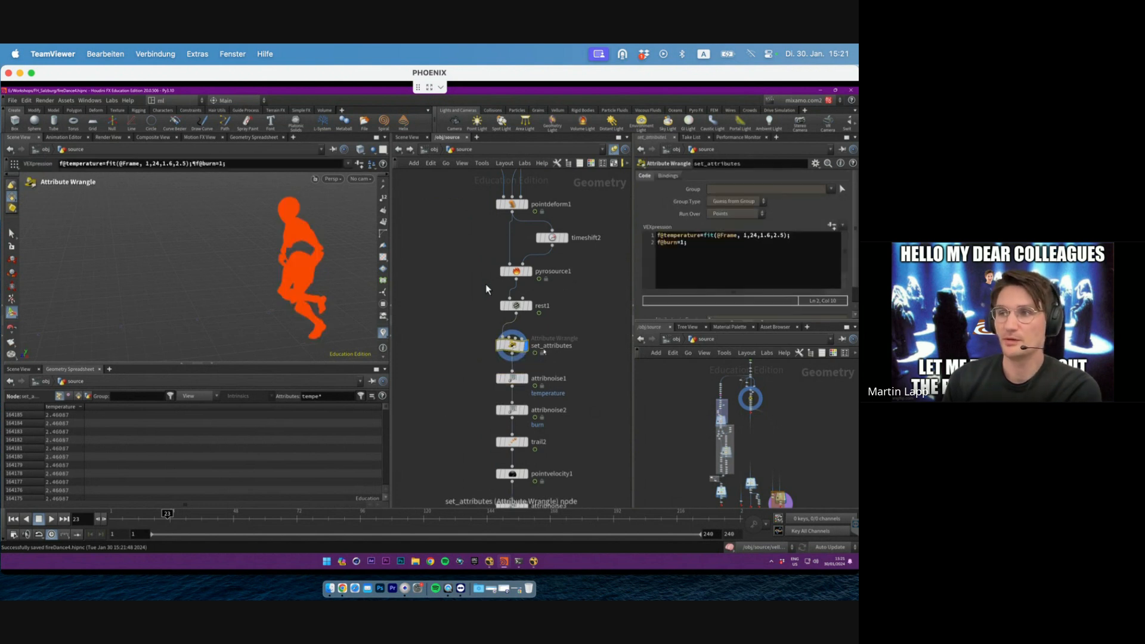
pyautogui.moveTo(147, 516); pyautogui.dragTo(181, 515)
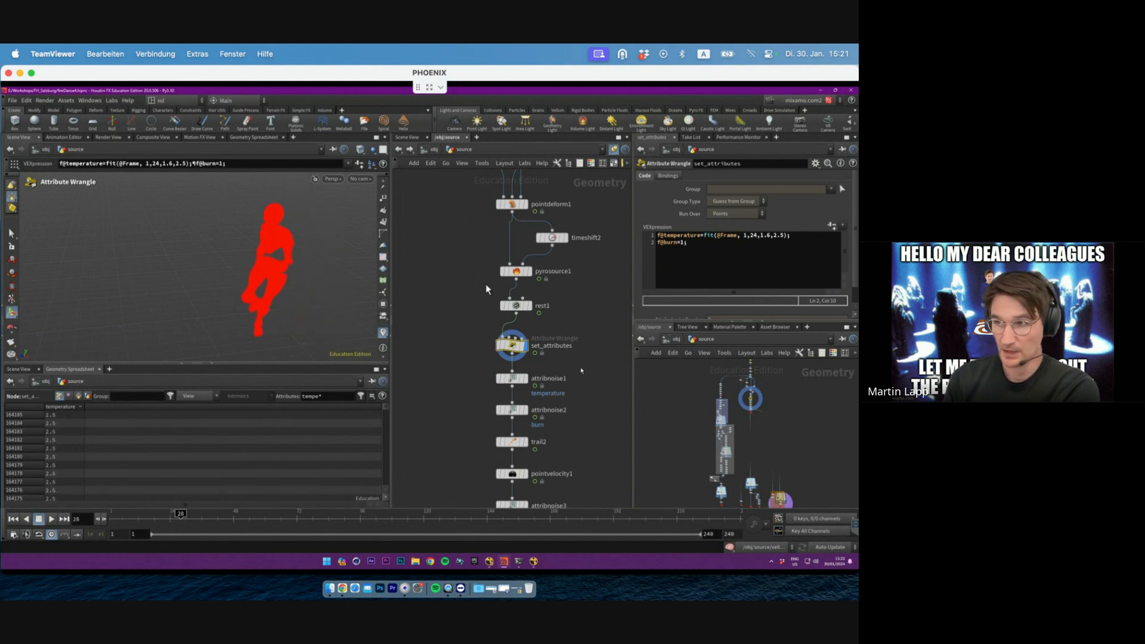
# Step: Display attribnoise1 and check the available operations for its temperature noise, keeping Multiply
pyautogui.click(514, 380)
pyautogui.click(526, 378)
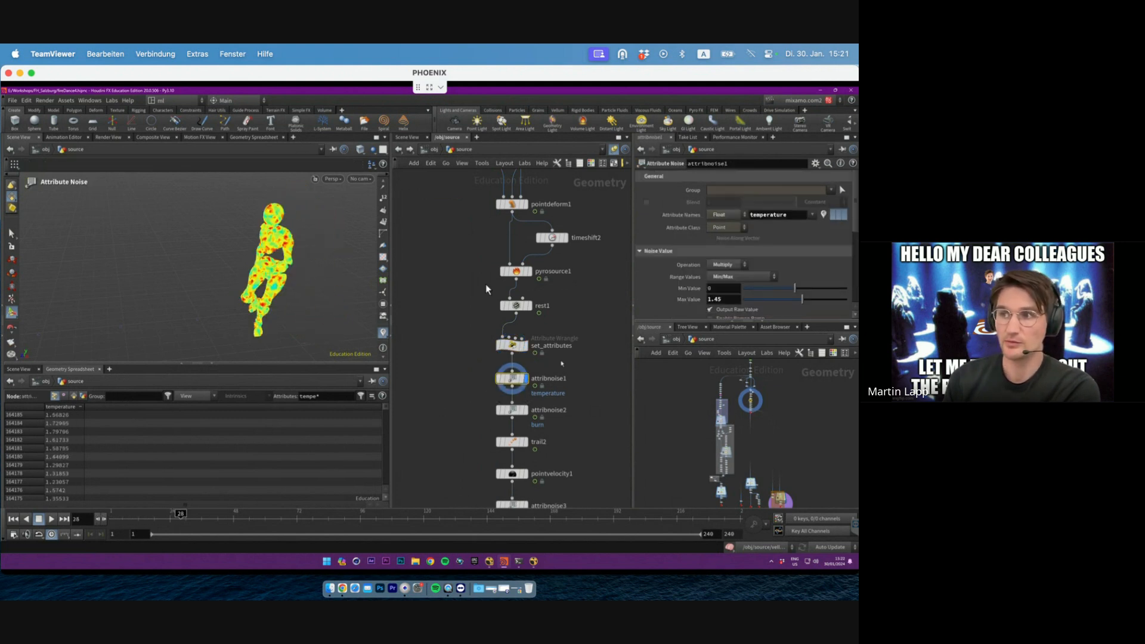
pyautogui.click(734, 267)
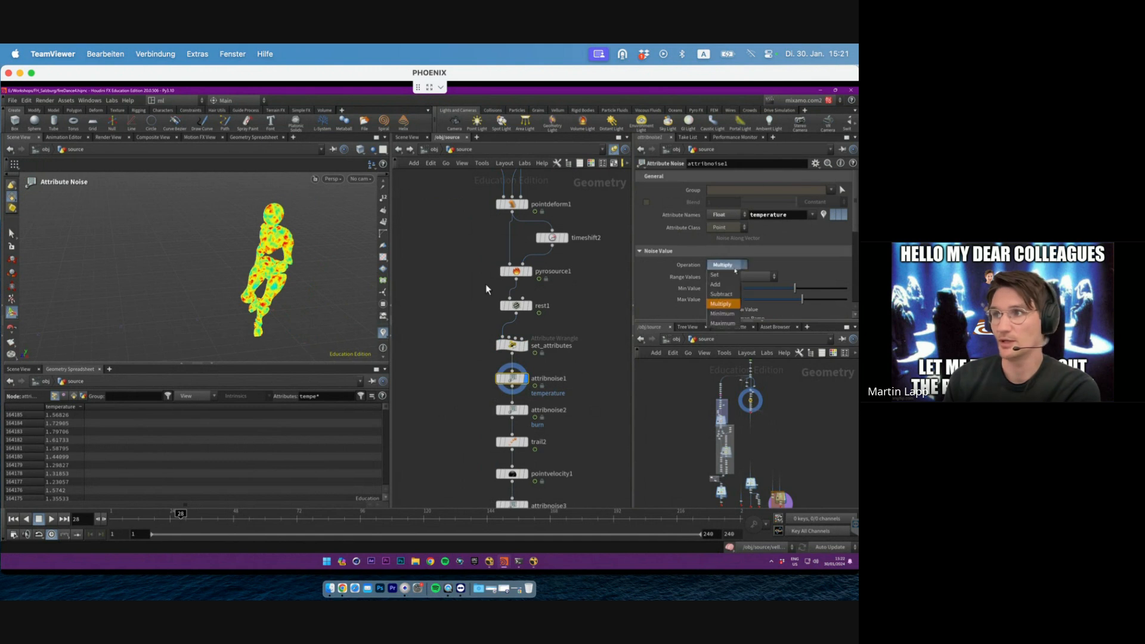
pyautogui.click(799, 259)
# Step: Play the attribnoise1 temperature noise from frame 1 to inspect it on the moving character
pyautogui.moveTo(173, 514); pyautogui.dragTo(114, 516)
pyautogui.click(52, 519)
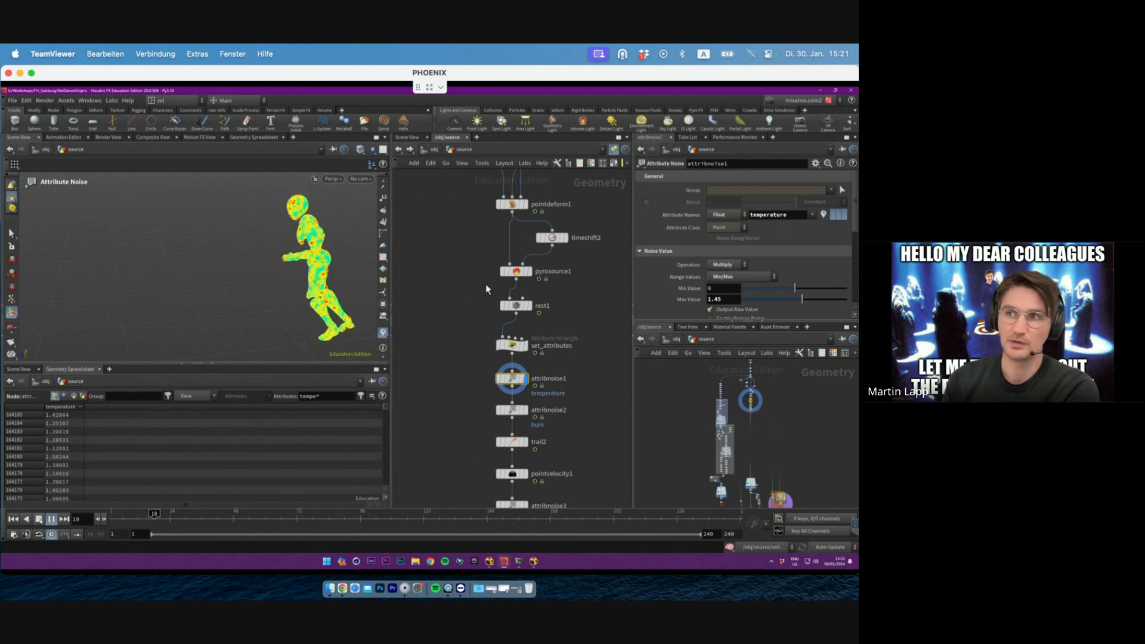
pyautogui.click(40, 520)
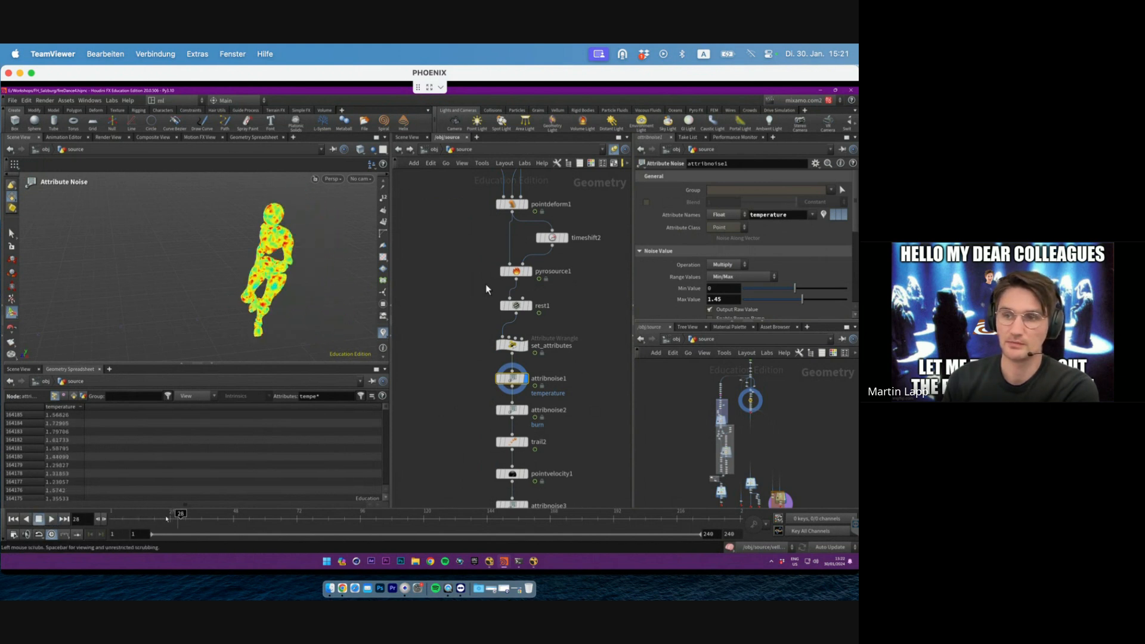
# Step: Go back to frame 20, display attribnoise2 and check its node info for the burn attribute
pyautogui.moveTo(175, 517)
pyautogui.mouseDown()
pyautogui.moveTo(118, 517)
pyautogui.moveTo(159, 516)
pyautogui.mouseUp()
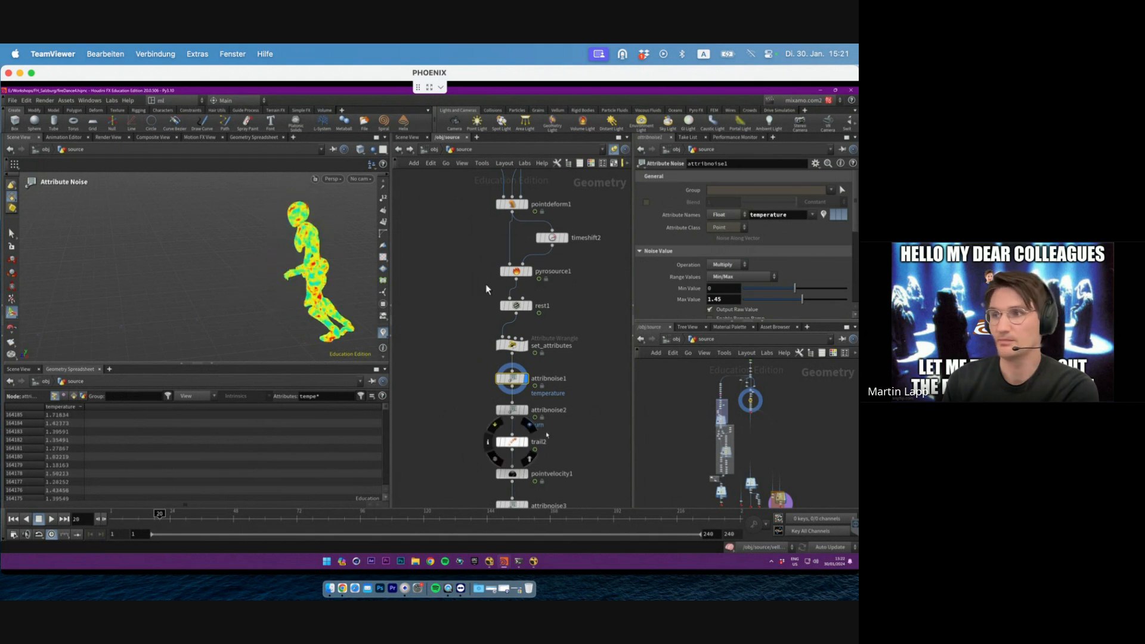
pyautogui.moveTo(566, 427); pyautogui.dragTo(560, 409, button='middle')
pyautogui.click(519, 392)
pyautogui.click(516, 391)
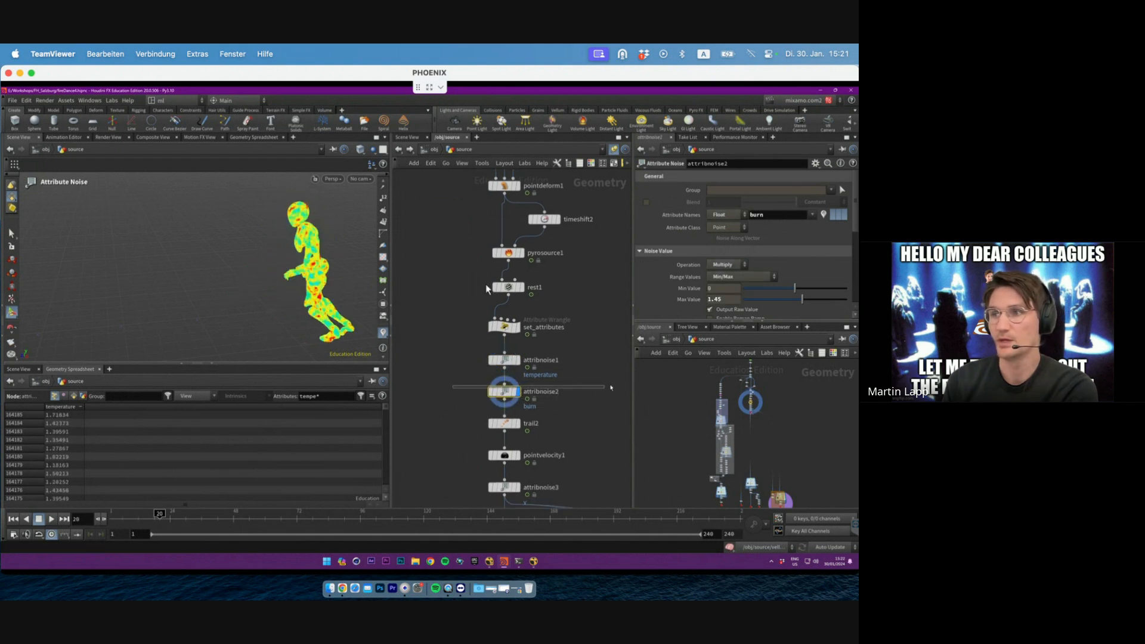
pyautogui.click(480, 391)
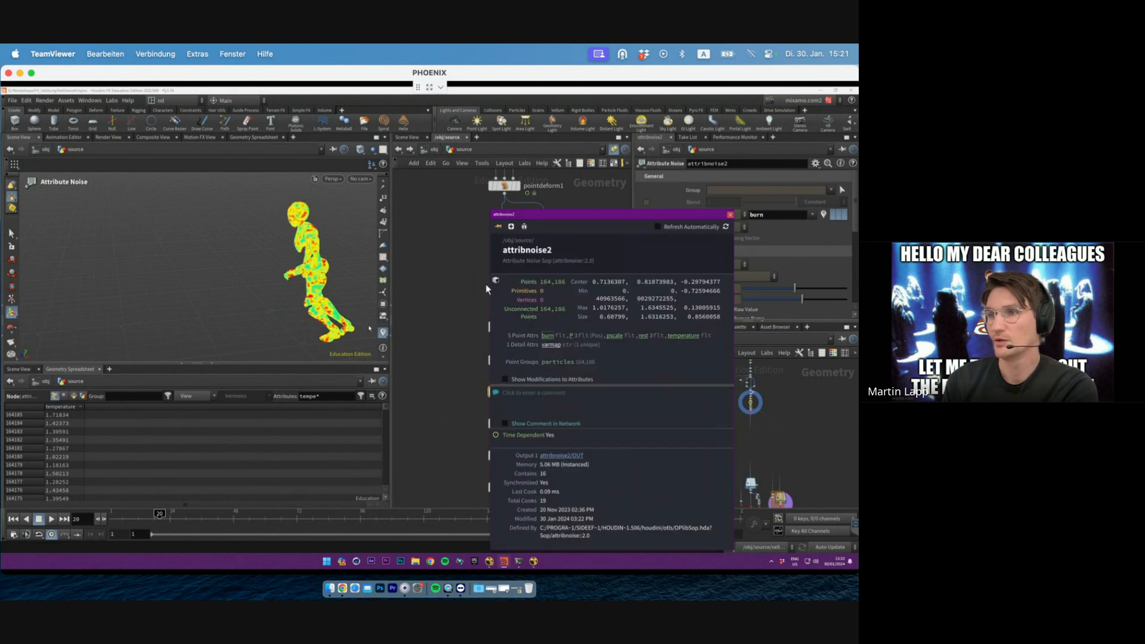
# Step: Compare the temperature and burn visualizers on the attribnoise2 output, then leave both switched off
pyautogui.rightClick(383, 332)
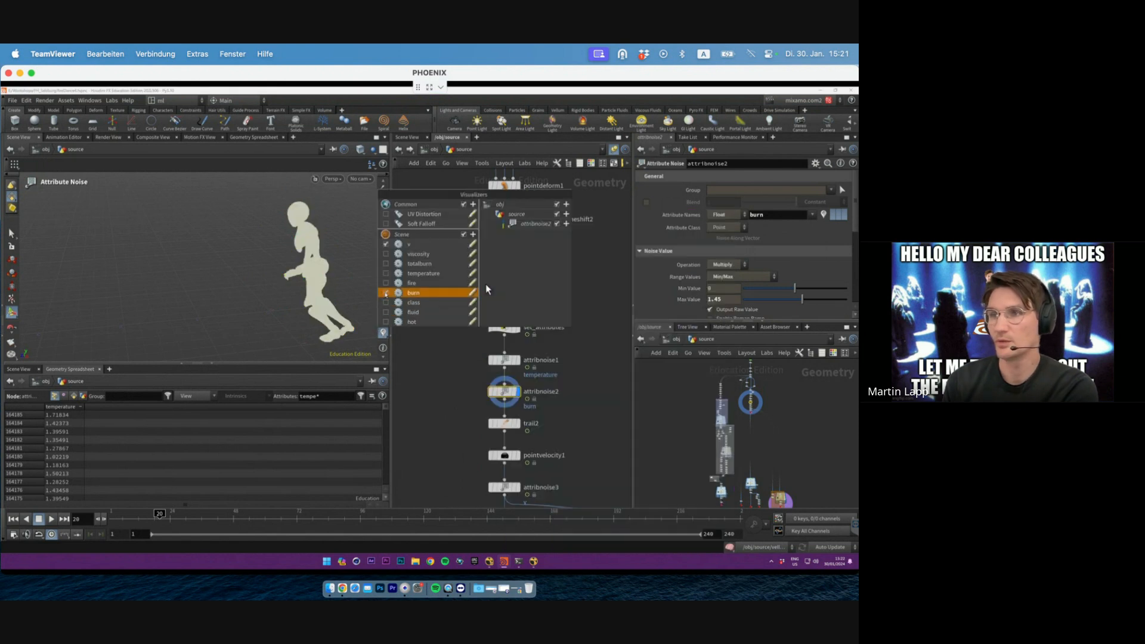
pyautogui.click(385, 293)
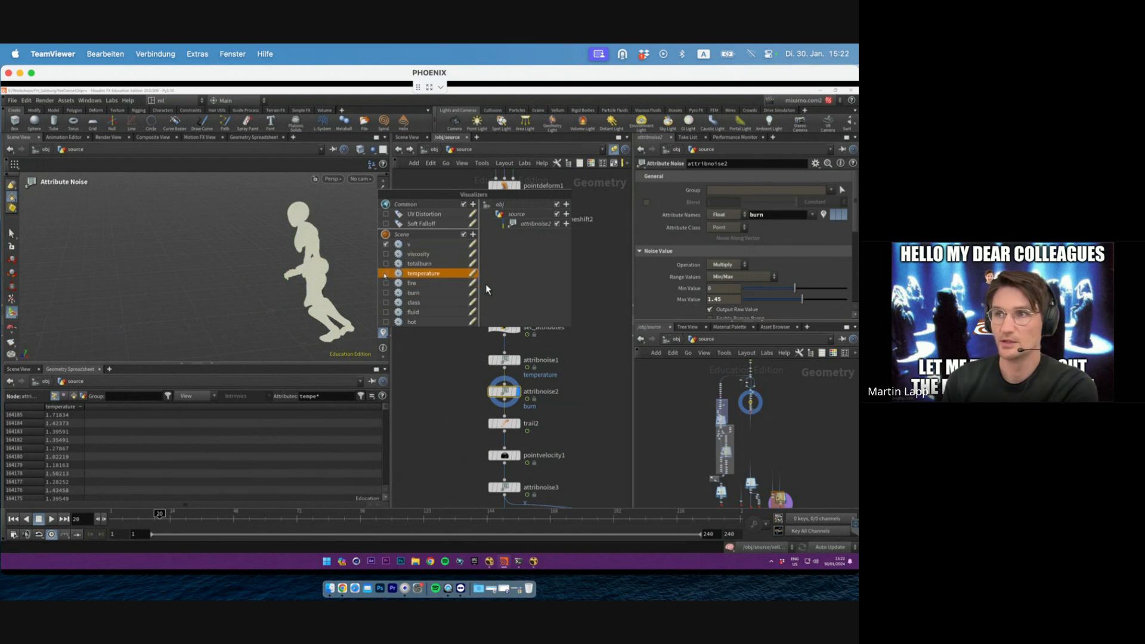
pyautogui.click(385, 273)
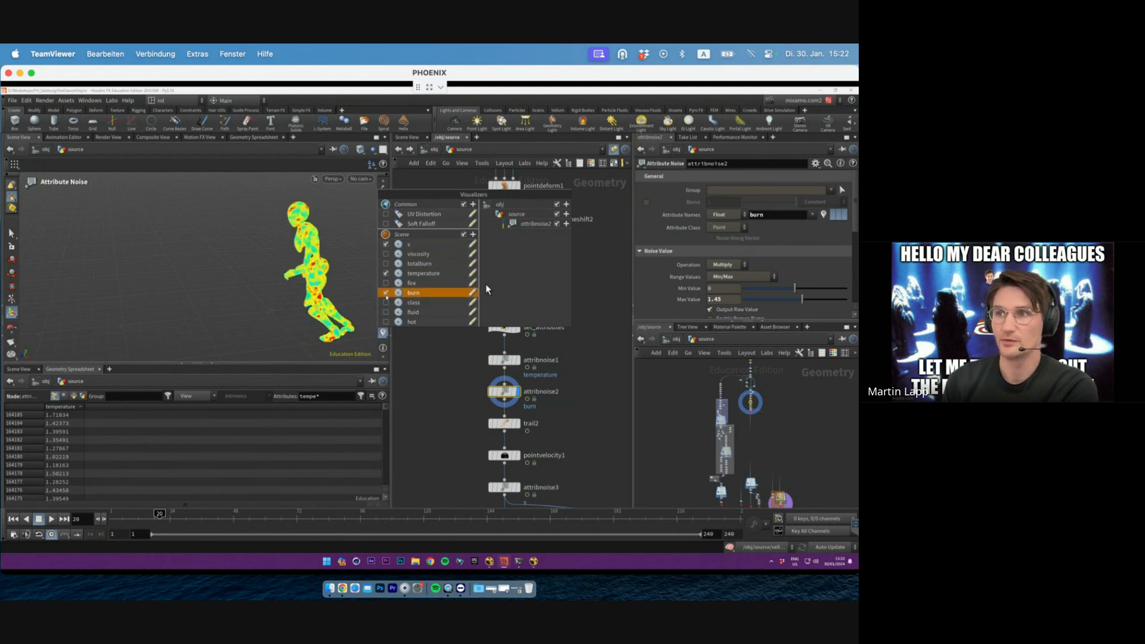
pyautogui.click(385, 273)
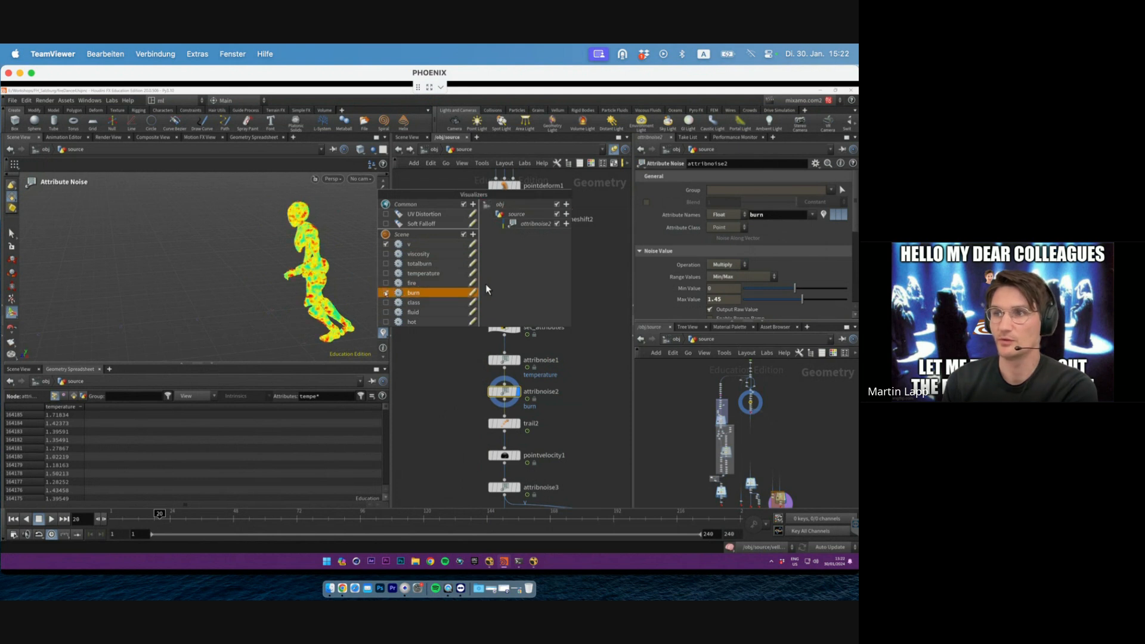
pyautogui.click(386, 293)
# Step: Display trail2 and review its result type, trail length and trail increment settings
pyautogui.moveTo(443, 416); pyautogui.dragTo(422, 363, button='middle')
pyautogui.moveTo(432, 364); pyautogui.dragTo(510, 381)
pyautogui.press('r')
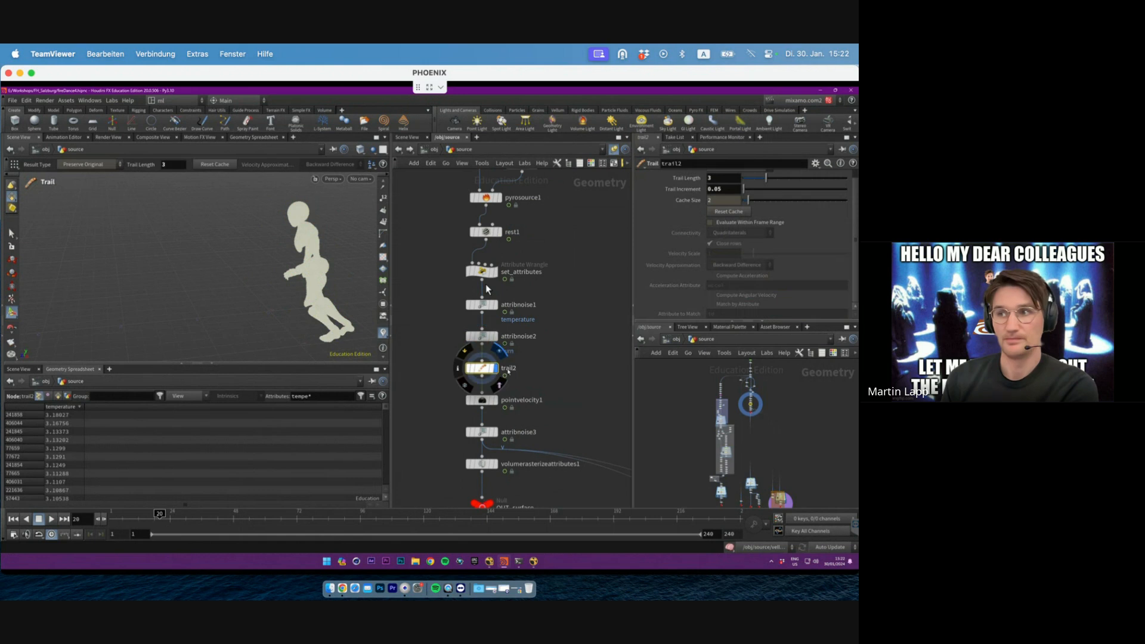
pyautogui.scroll(1, 761, 231)
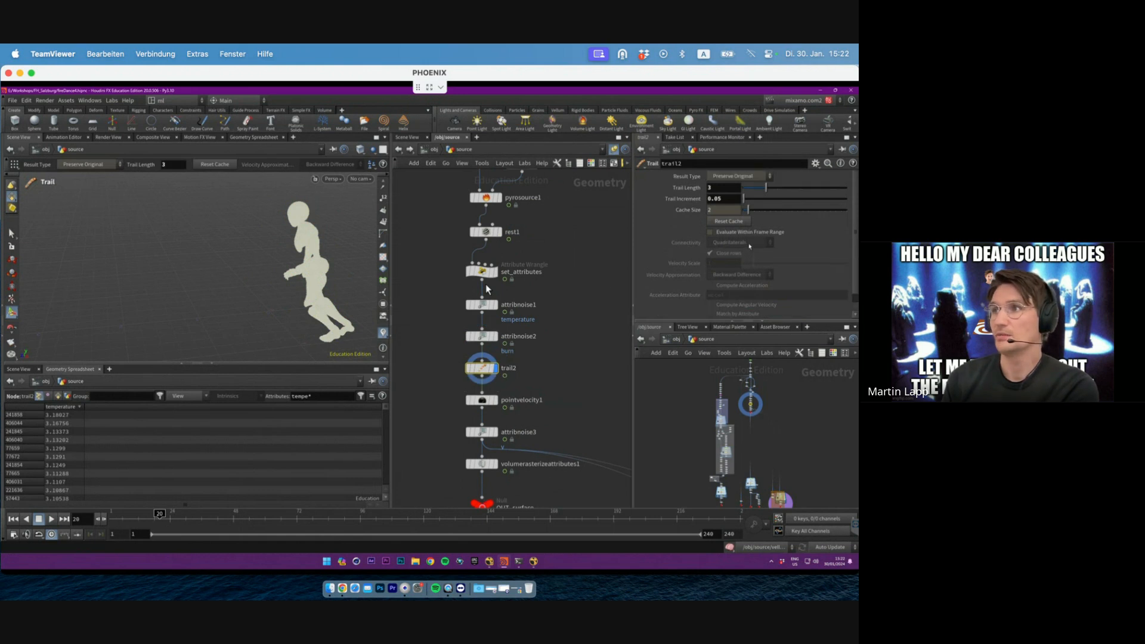
pyautogui.moveTo(557, 367); pyautogui.dragTo(449, 364)
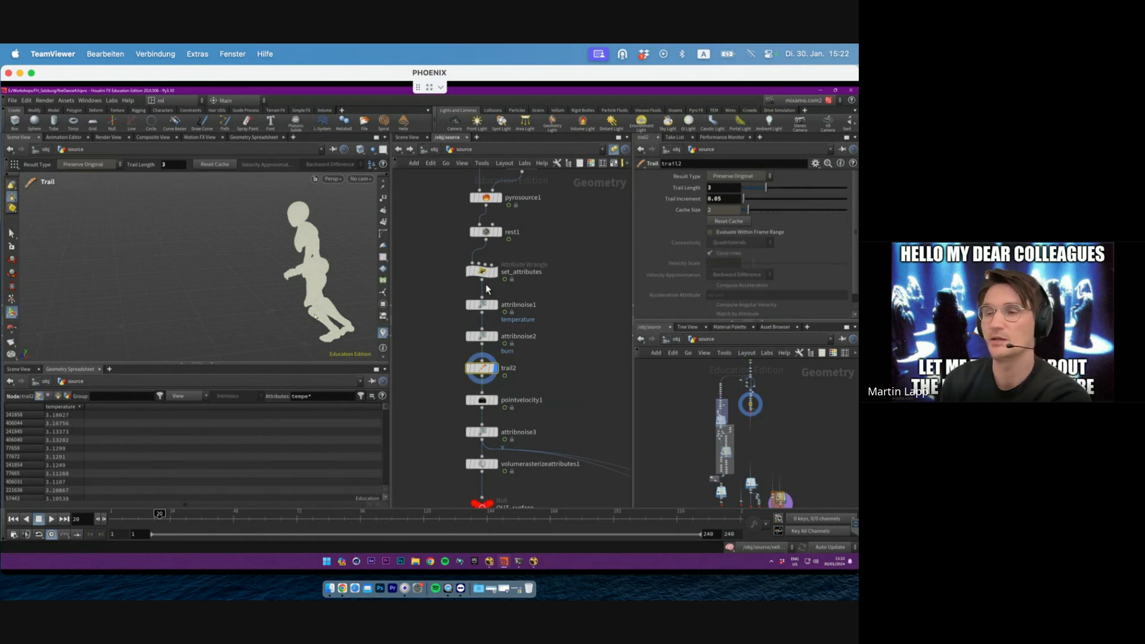
# Step: Advance to frame 22 and examine the trailed points around the character's arm up close
pyautogui.press('Right')
pyautogui.press('Right')
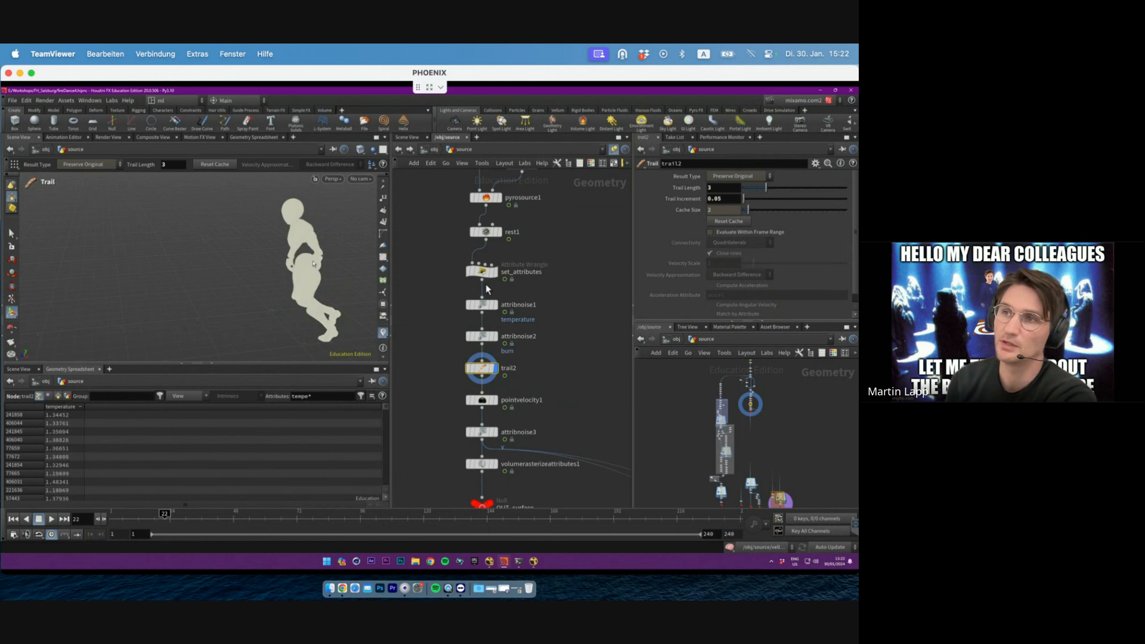
pyautogui.keyDown('alt'); pyautogui.moveTo(338, 251); pyautogui.dragTo(268, 256, button='right'); pyautogui.keyUp('alt')
pyautogui.keyDown('alt'); pyautogui.moveTo(268, 256); pyautogui.dragTo(229, 254); pyautogui.keyUp('alt')
pyautogui.keyDown('alt'); pyautogui.moveTo(230, 254); pyautogui.dragTo(239, 252, button='right'); pyautogui.keyUp('alt')
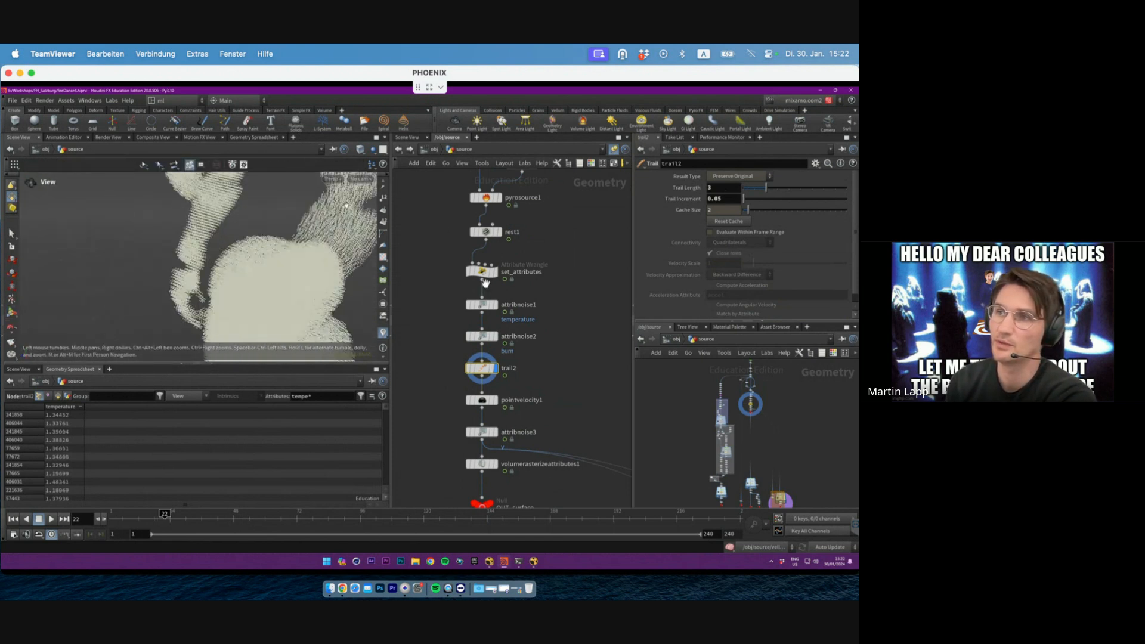
pyautogui.keyDown('alt'); pyautogui.moveTo(238, 253); pyautogui.dragTo(218, 249); pyautogui.keyUp('alt')
pyautogui.keyDown('alt'); pyautogui.moveTo(218, 249); pyautogui.dragTo(253, 263, button='right'); pyautogui.keyUp('alt')
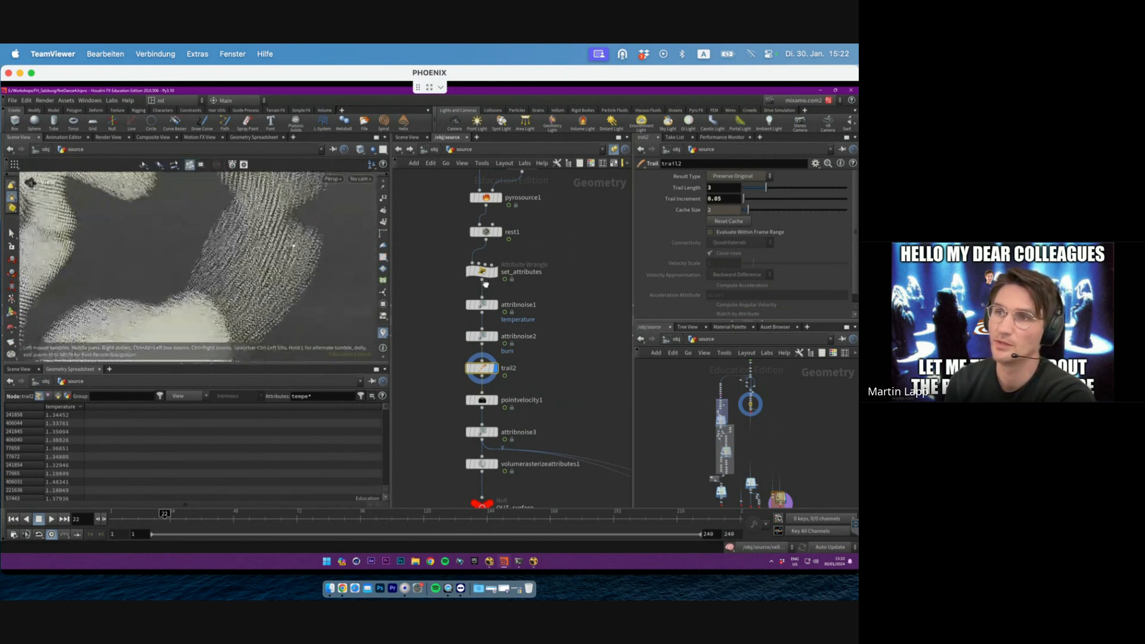
pyautogui.keyDown('alt'); pyautogui.moveTo(253, 263); pyautogui.dragTo(241, 266); pyautogui.keyUp('alt')
# Step: Compare the point density of attribnoise2 with that of trail2 at close range
pyautogui.click(482, 337)
pyautogui.click(496, 336)
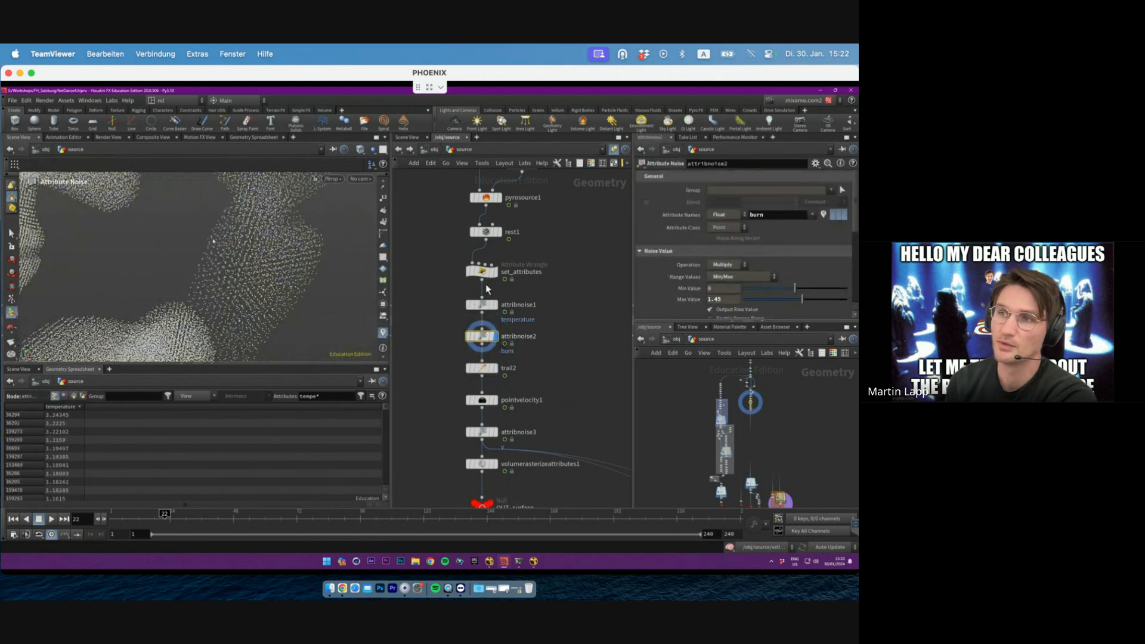
pyautogui.keyDown('alt'); pyautogui.moveTo(222, 261); pyautogui.dragTo(202, 263, button='right'); pyautogui.keyUp('alt')
pyautogui.click(496, 368)
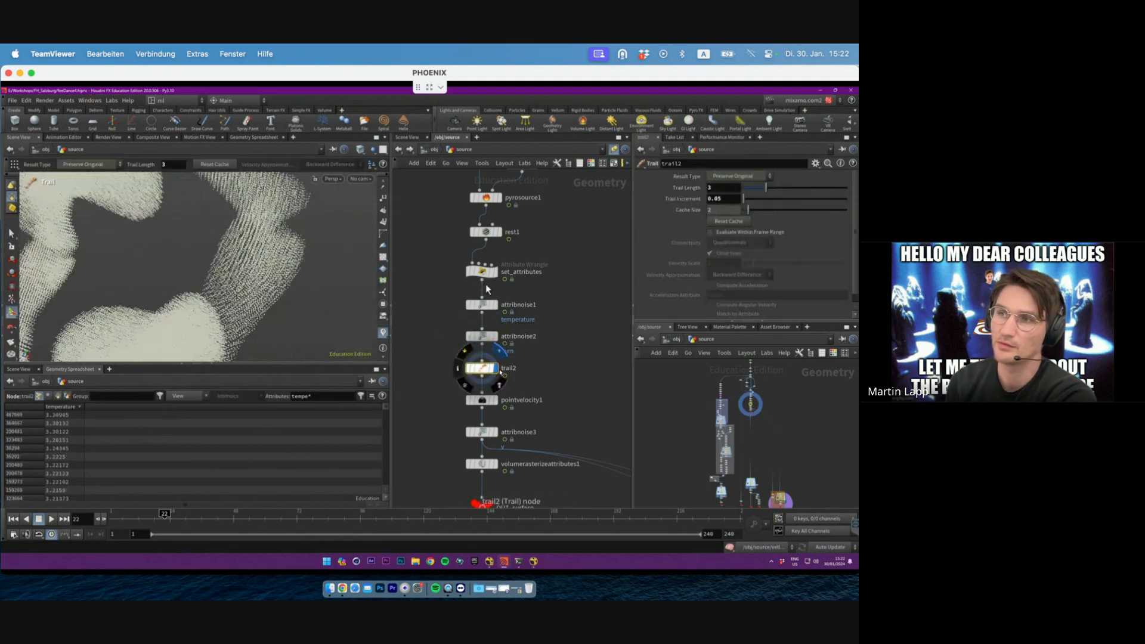
pyautogui.keyDown('alt'); pyautogui.moveTo(295, 268); pyautogui.dragTo(230, 343, button='right'); pyautogui.keyUp('alt')
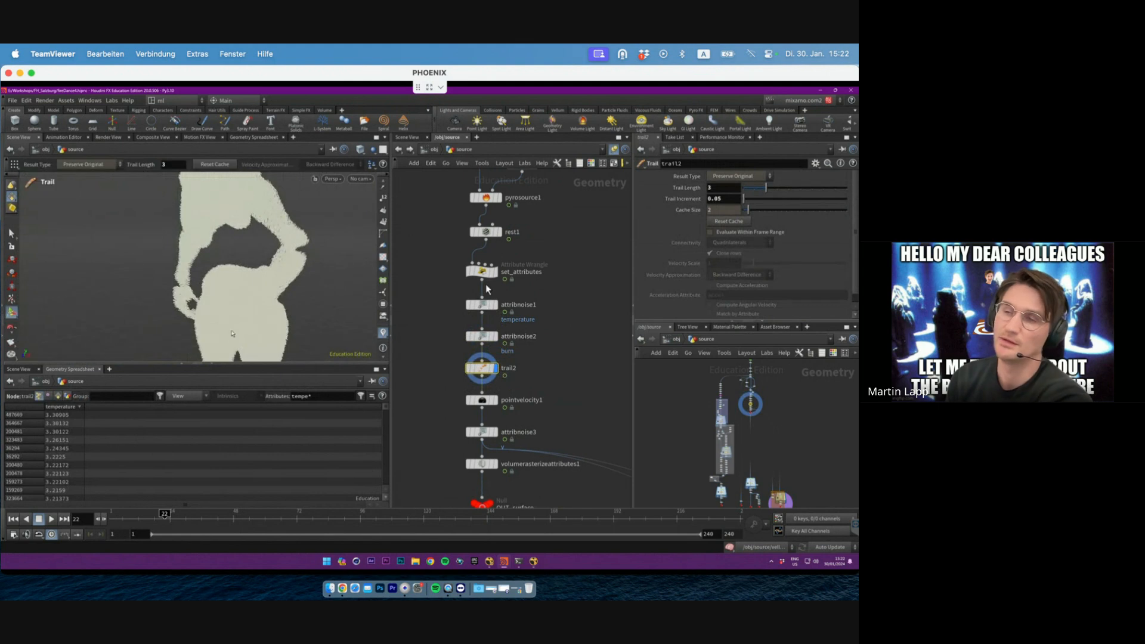
# Step: Move forward through the animation to frame 47 to examine the trail2 points on the moving character
pyautogui.press('Right')
pyautogui.press('Right')
pyautogui.press('Right')
pyautogui.press('Right')
pyautogui.press('Right')
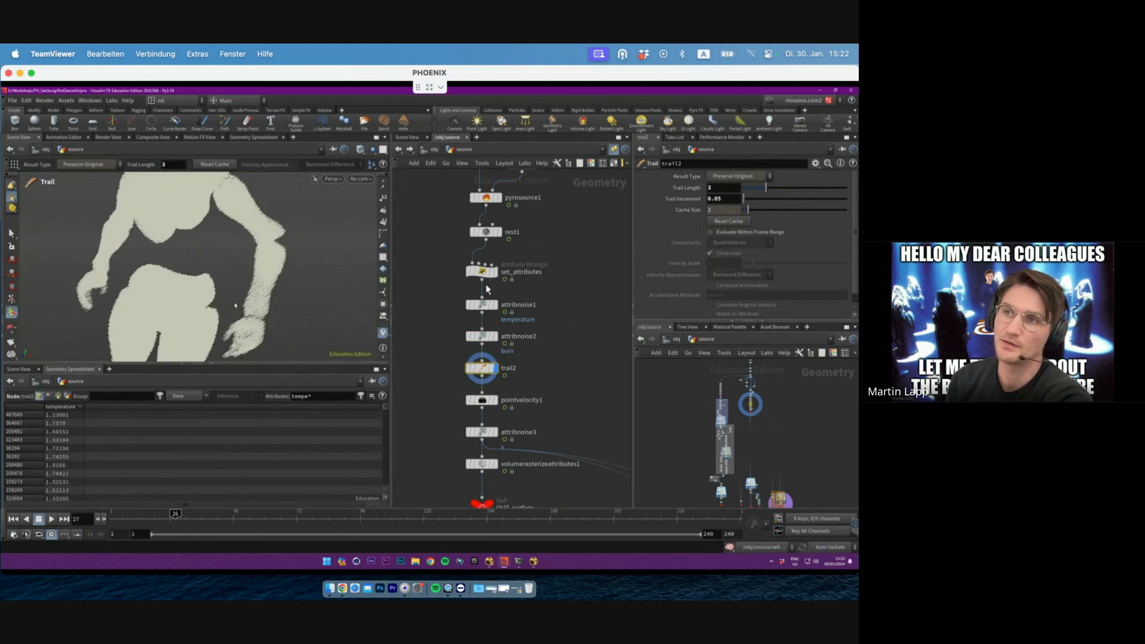
pyautogui.keyDown('alt'); pyautogui.moveTo(239, 296); pyautogui.dragTo(159, 266, button='right'); pyautogui.keyUp('alt')
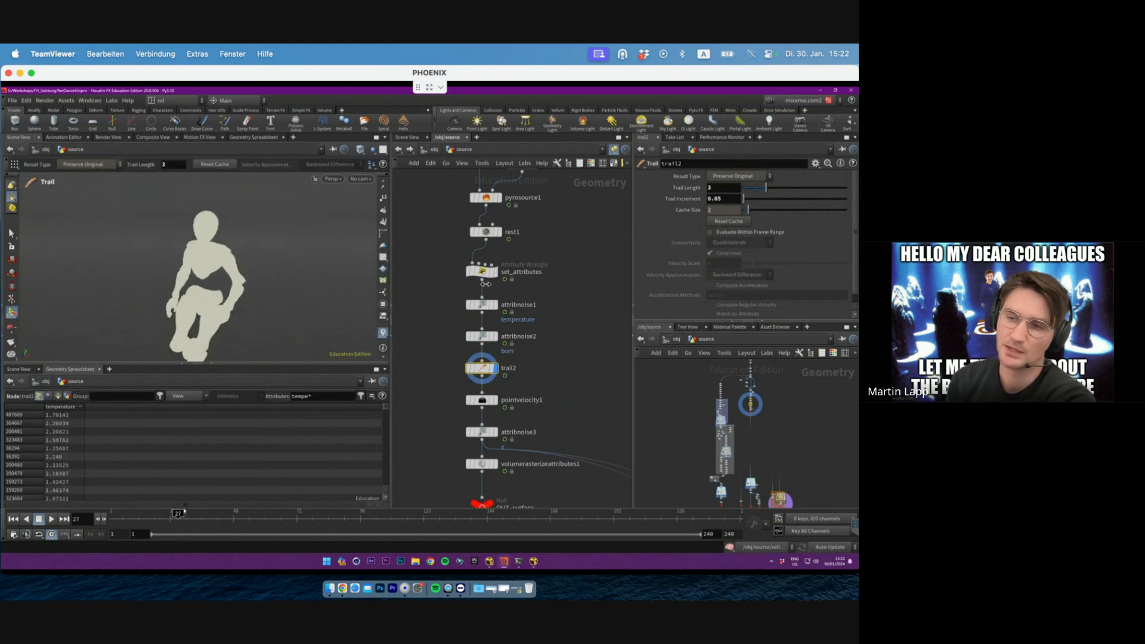
pyautogui.click(202, 514)
pyautogui.press('Right')
pyautogui.press('Right')
pyautogui.press('Right')
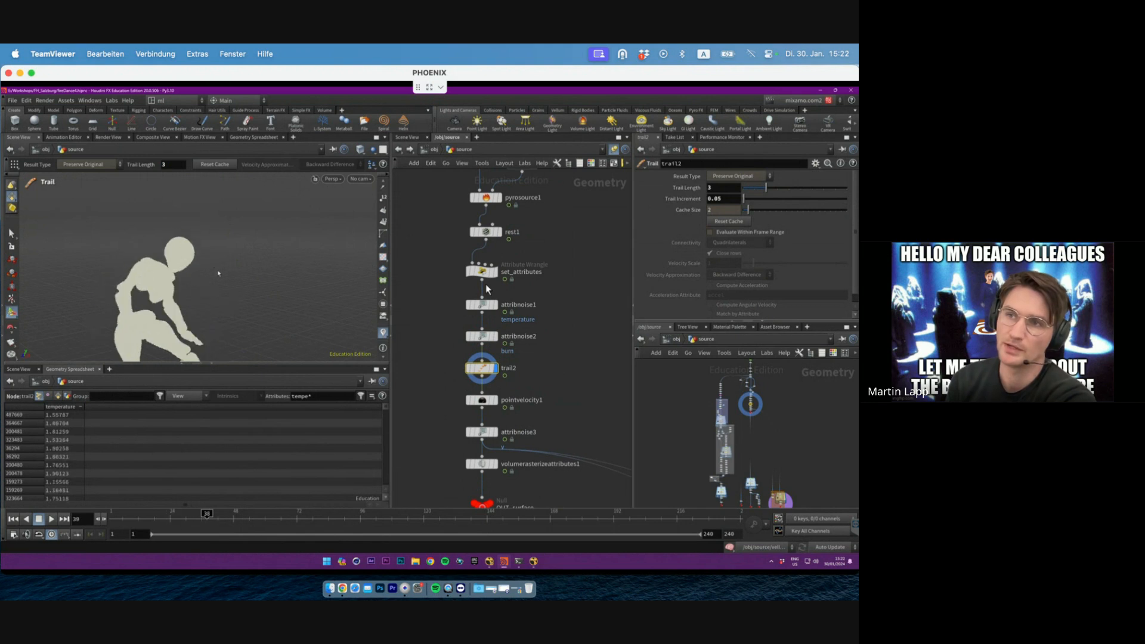
pyautogui.press('Right')
pyautogui.press('Right')
pyautogui.press('Right')
pyautogui.press('Right')
pyautogui.press('Right')
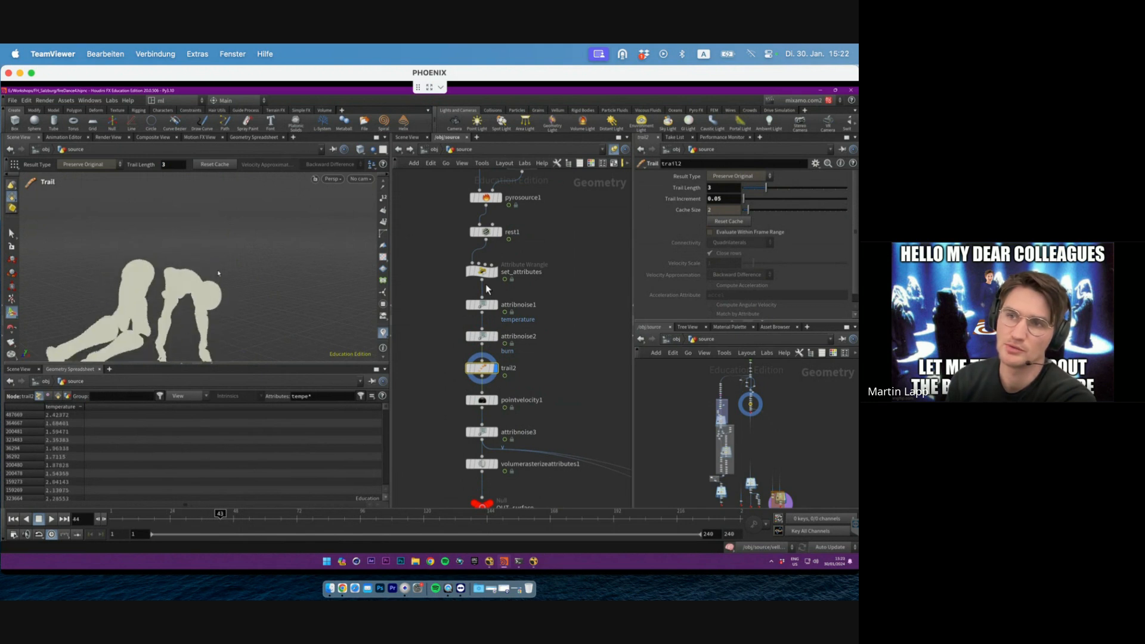
pyautogui.press('Right')
pyautogui.press('Right')
pyautogui.press('Right')
pyautogui.press('Right')
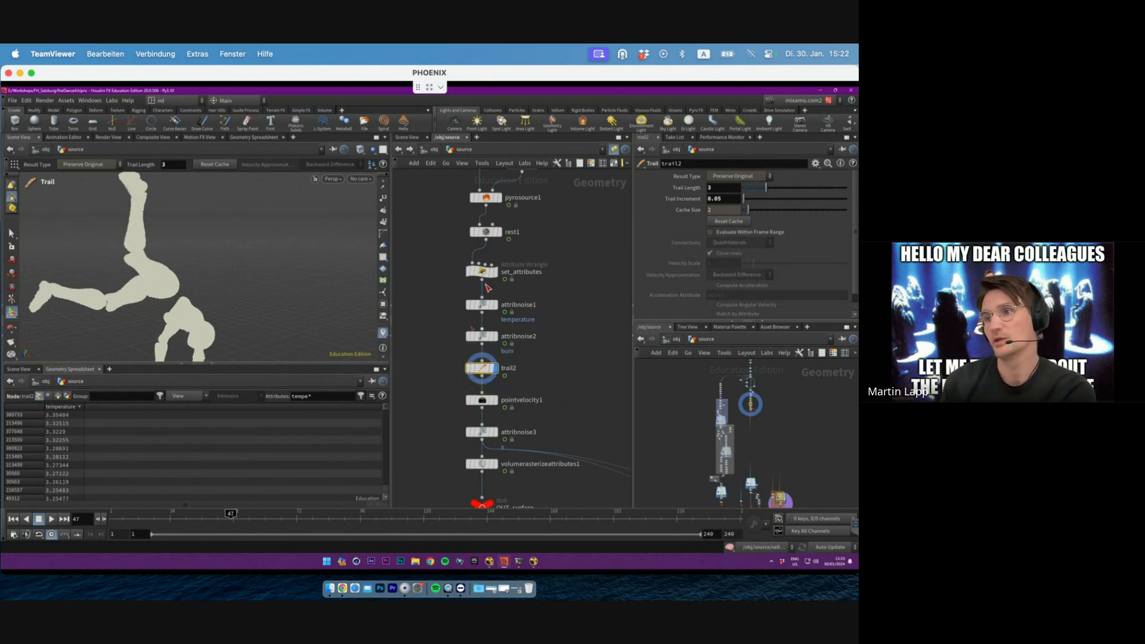
# Step: Display pointvelocity1 and examine the velocity vectors on the whole character
pyautogui.scroll(1, 470, 341)
pyautogui.scroll(-2, 558, 384)
pyautogui.moveTo(557, 382); pyautogui.dragTo(554, 364, button='middle')
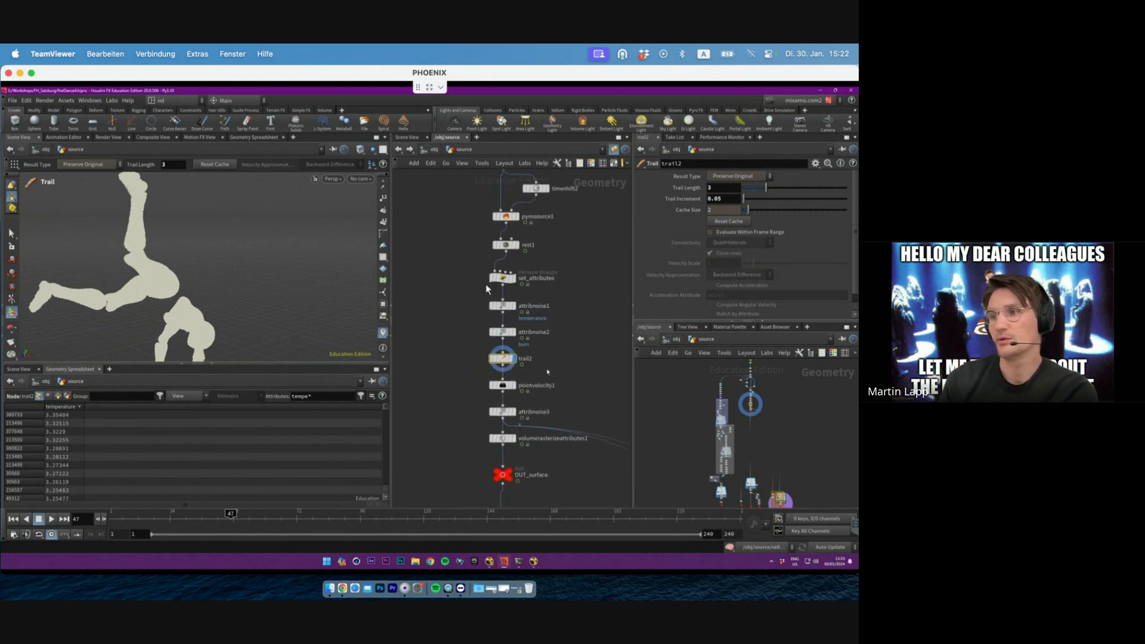
pyautogui.click(514, 386)
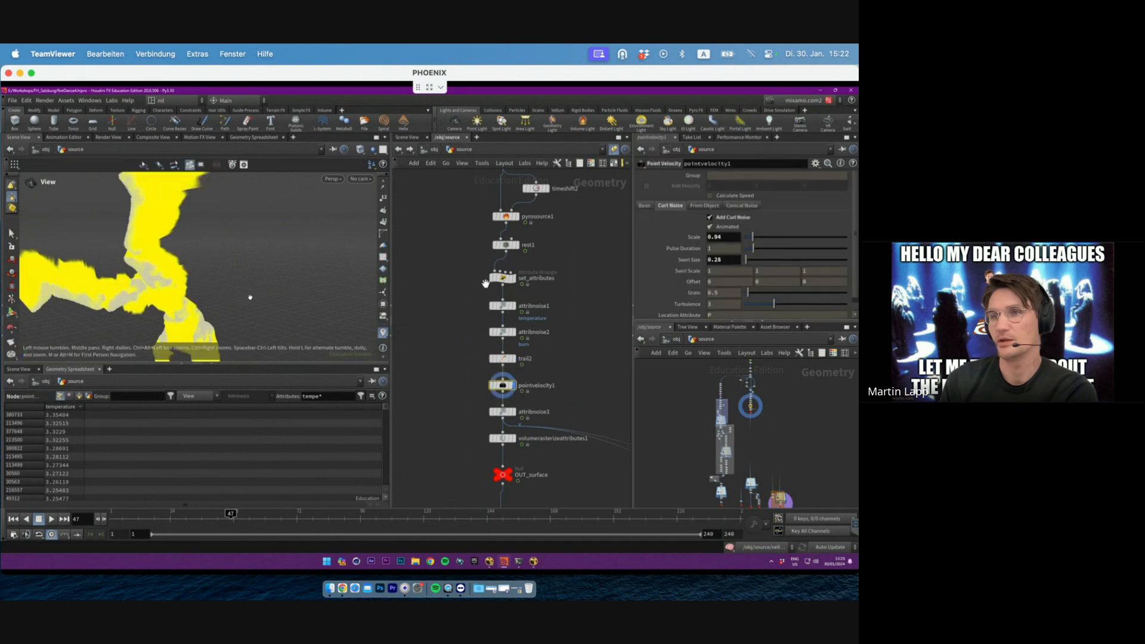
pyautogui.keyDown('alt'); pyautogui.moveTo(251, 296); pyautogui.dragTo(179, 281, button='right'); pyautogui.keyUp('alt')
pyautogui.keyDown('alt'); pyautogui.moveTo(178, 281); pyautogui.dragTo(145, 276); pyautogui.keyUp('alt')
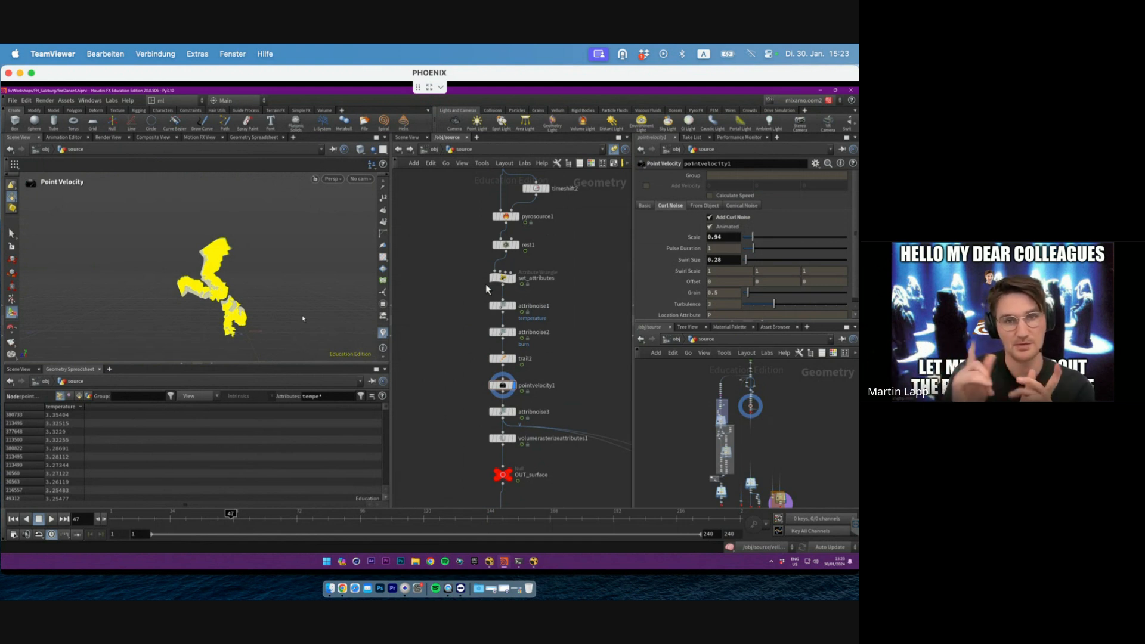
# Step: Check the Basic settings of pointvelocity1 and turn off Add Curl Noise
pyautogui.scroll(-3, 486, 289)
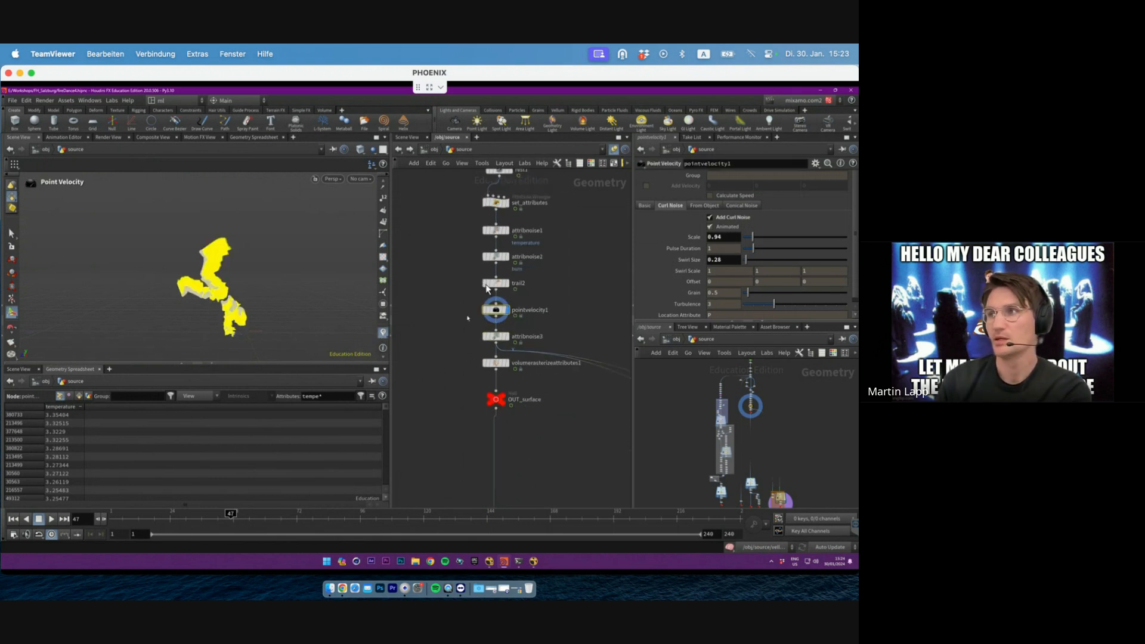
pyautogui.scroll(5, 486, 288)
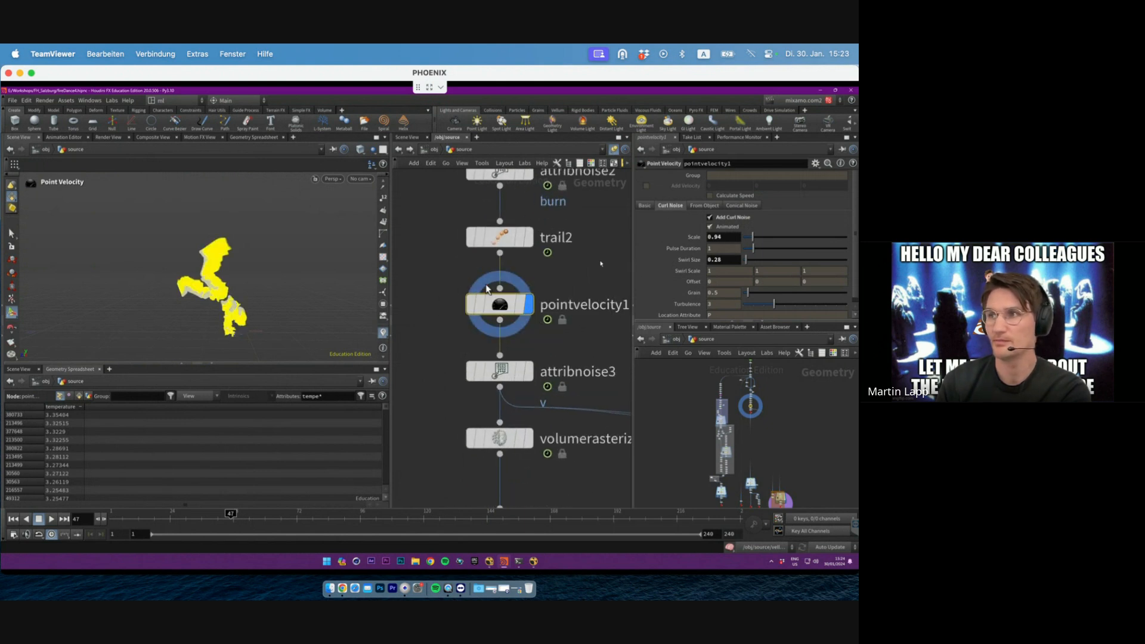
pyautogui.click(644, 205)
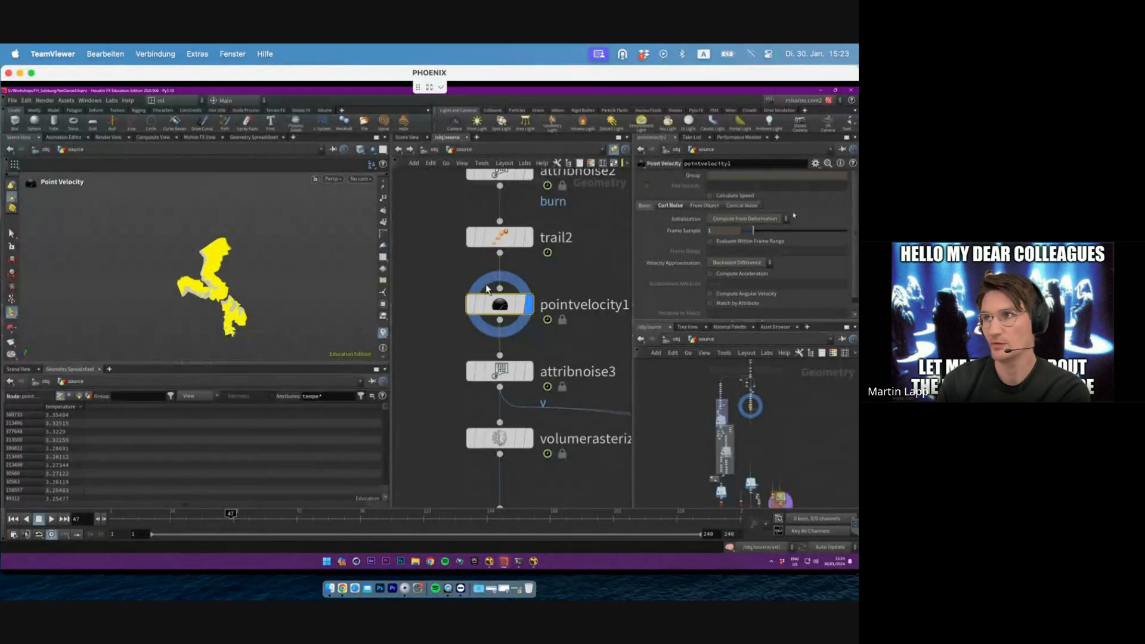
pyautogui.click(686, 206)
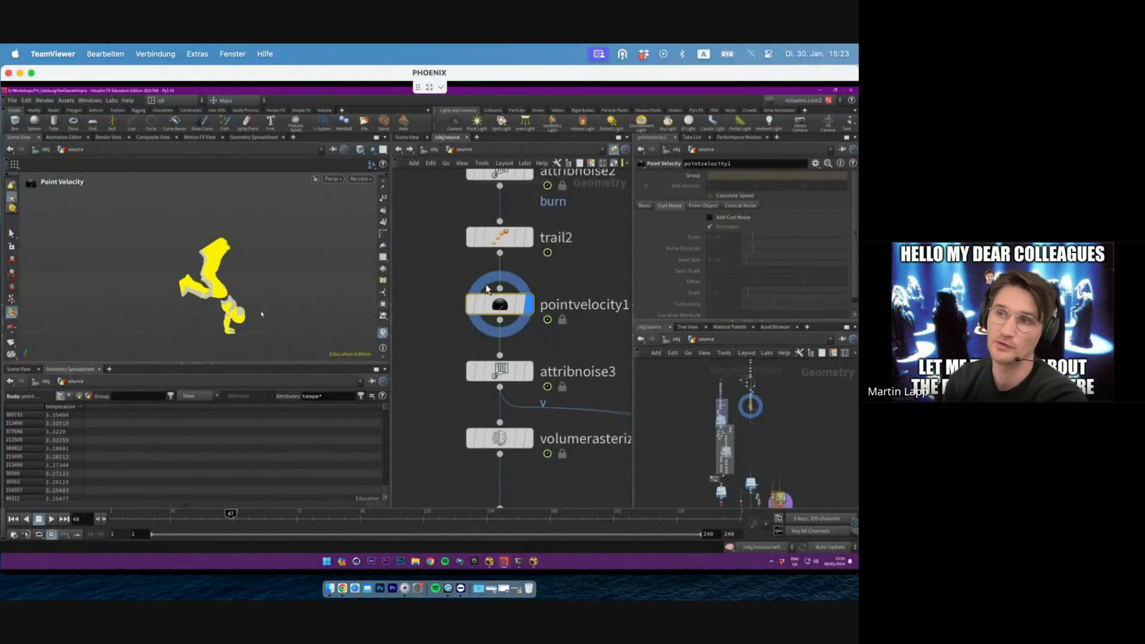
# Step: Step through the frames around 47 to examine the deformation velocity without curl noise
pyautogui.scroll(4, 231, 281)
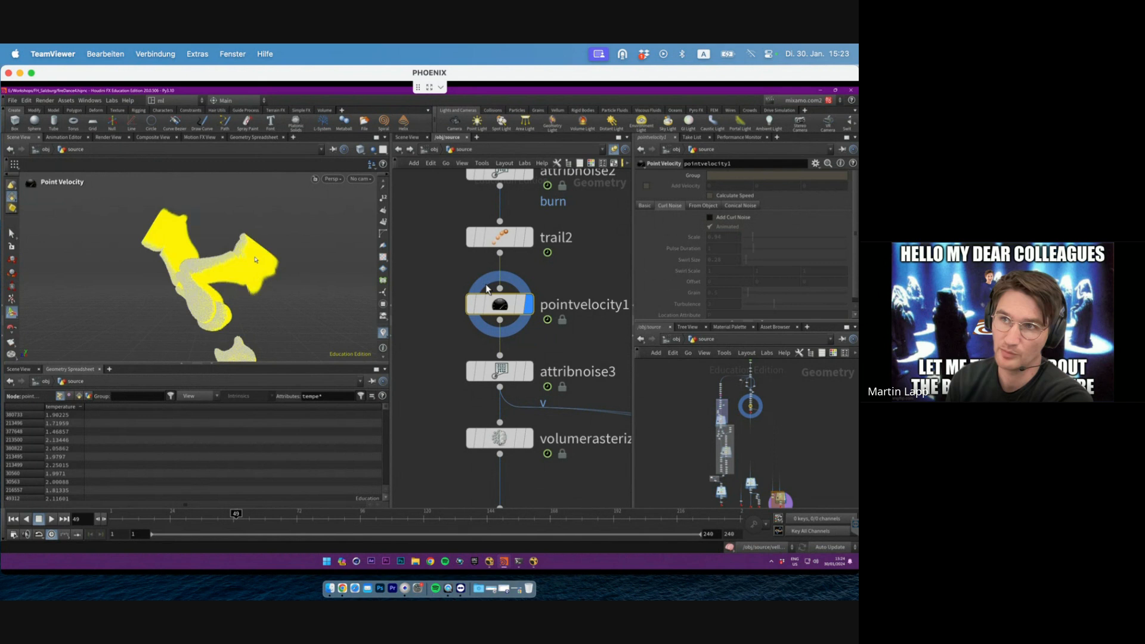
pyautogui.press('Left')
pyautogui.press('Left')
pyautogui.press('Left')
pyautogui.press('Left')
pyautogui.press('Right')
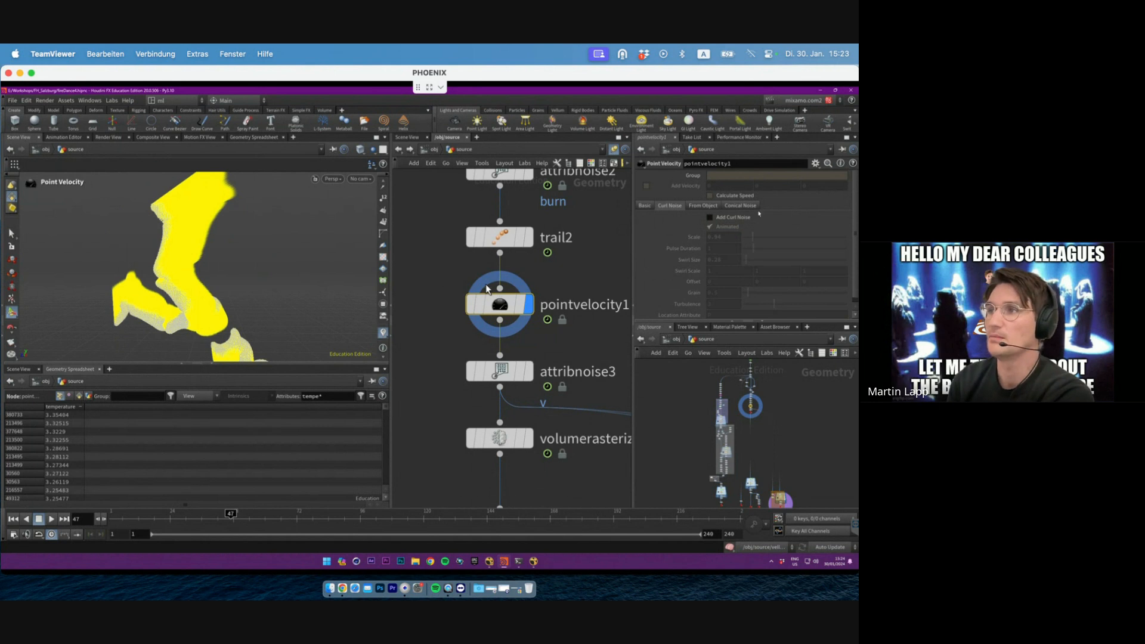
# Step: Turn Add Curl Noise back on in pointvelocity1 and advance to frame 52 to examine the noisy velocity
pyautogui.click(724, 219)
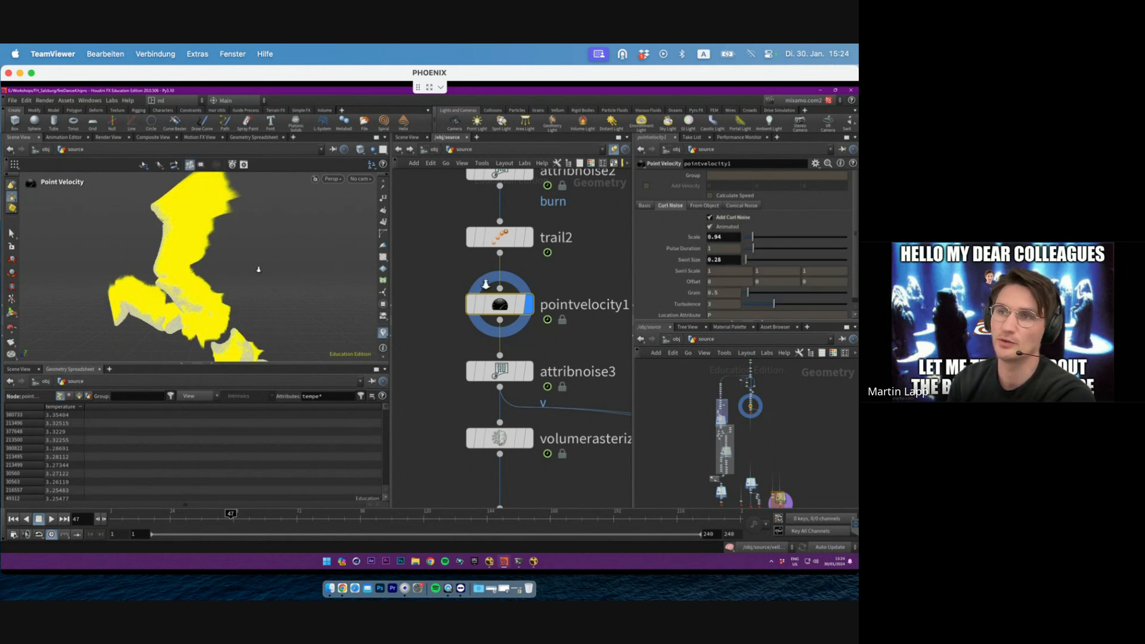
pyautogui.press('Right')
pyautogui.press('Right')
pyautogui.press('Right')
pyautogui.press('Right')
pyautogui.press('Right')
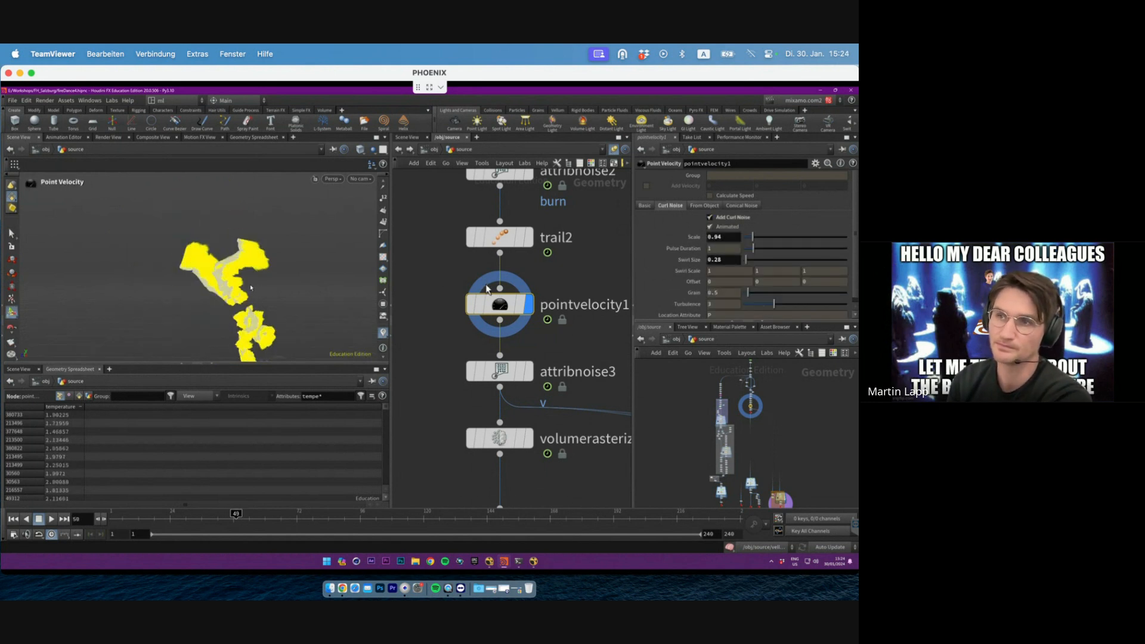
# Step: Display attribnoise3 and examine its Multiply noise on the velocity attribute v
pyautogui.moveTo(583, 331); pyautogui.dragTo(503, 238, button='middle')
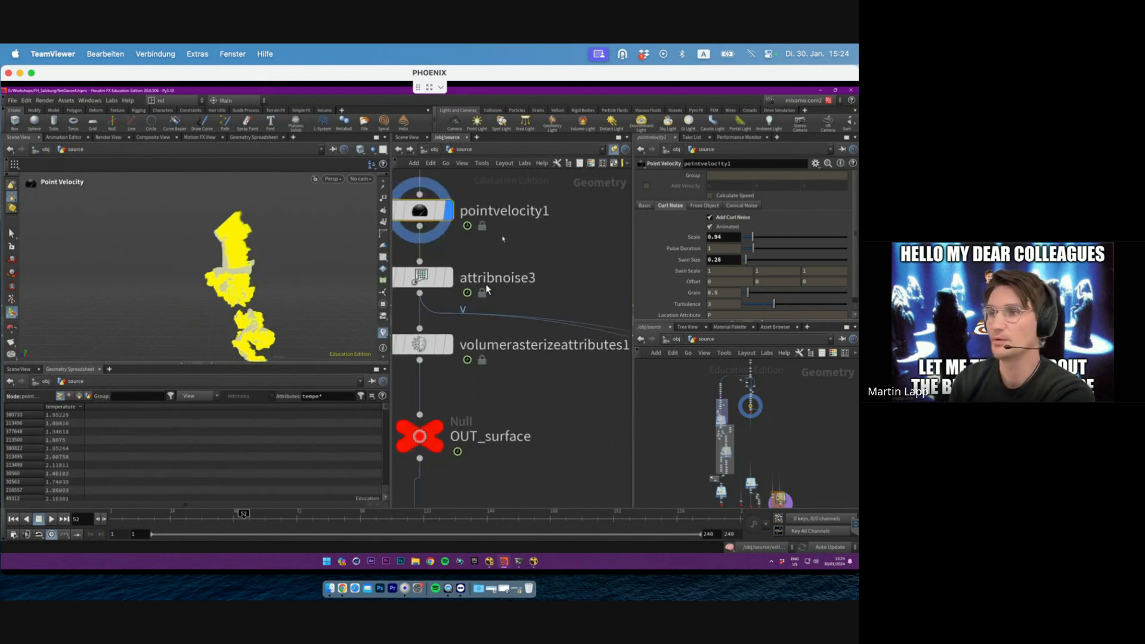
pyautogui.click(441, 278)
pyautogui.click(449, 277)
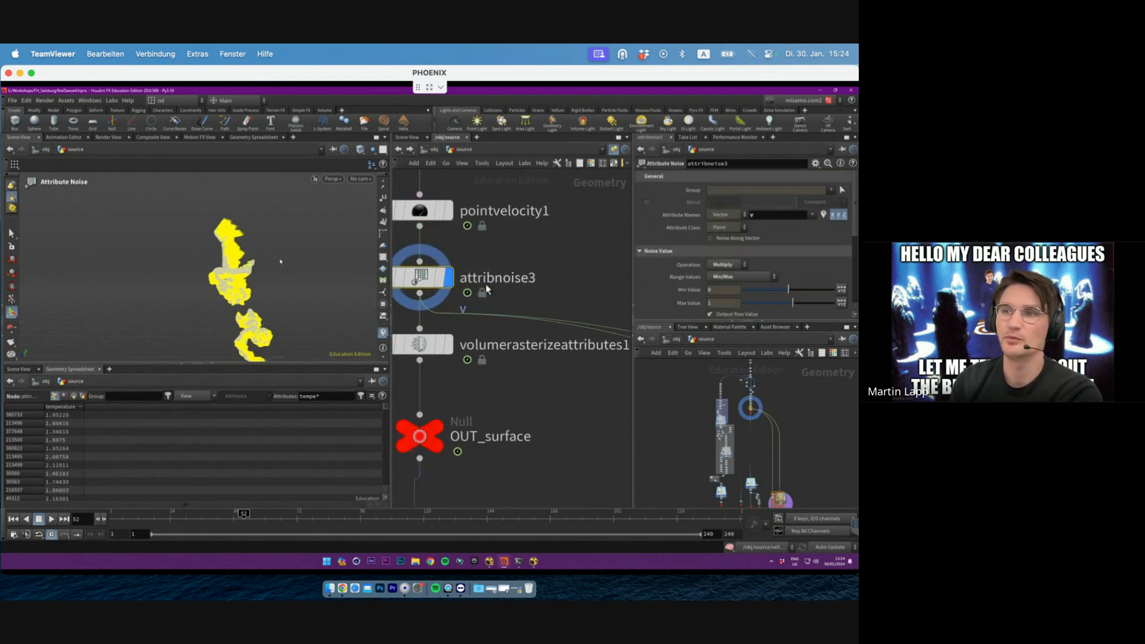
pyautogui.scroll(-3, 488, 291)
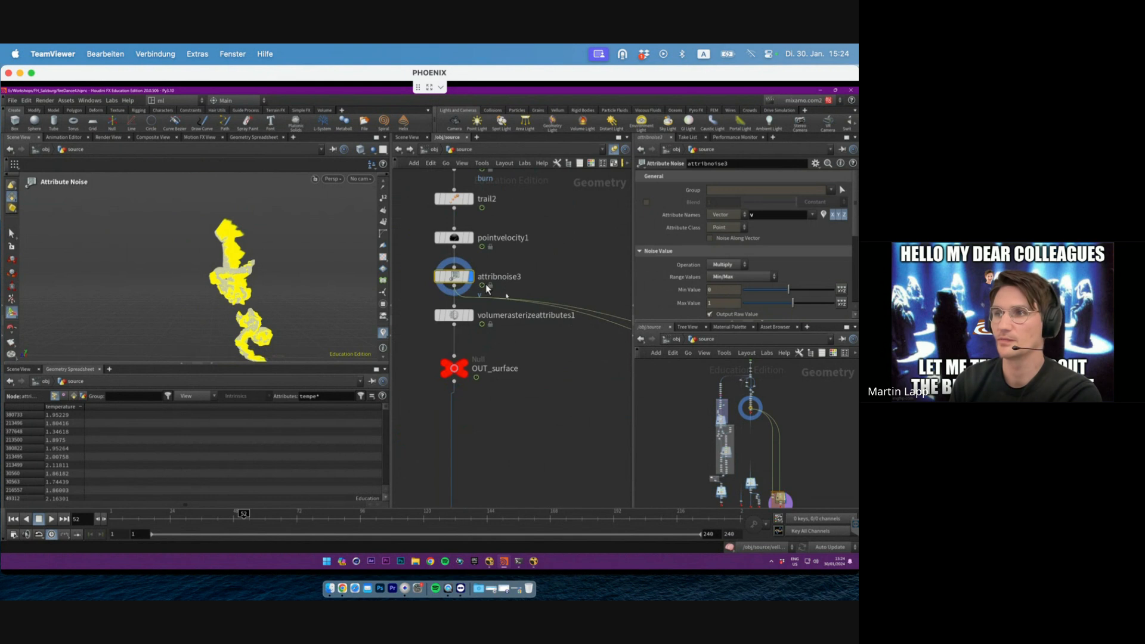
# Step: Check the velocity noise on the figure, go past attribnoise2 and display the temperature noise node attribnoise1
pyautogui.keyDown('alt'); pyautogui.moveTo(271, 258); pyautogui.dragTo(222, 267); pyautogui.keyUp('alt')
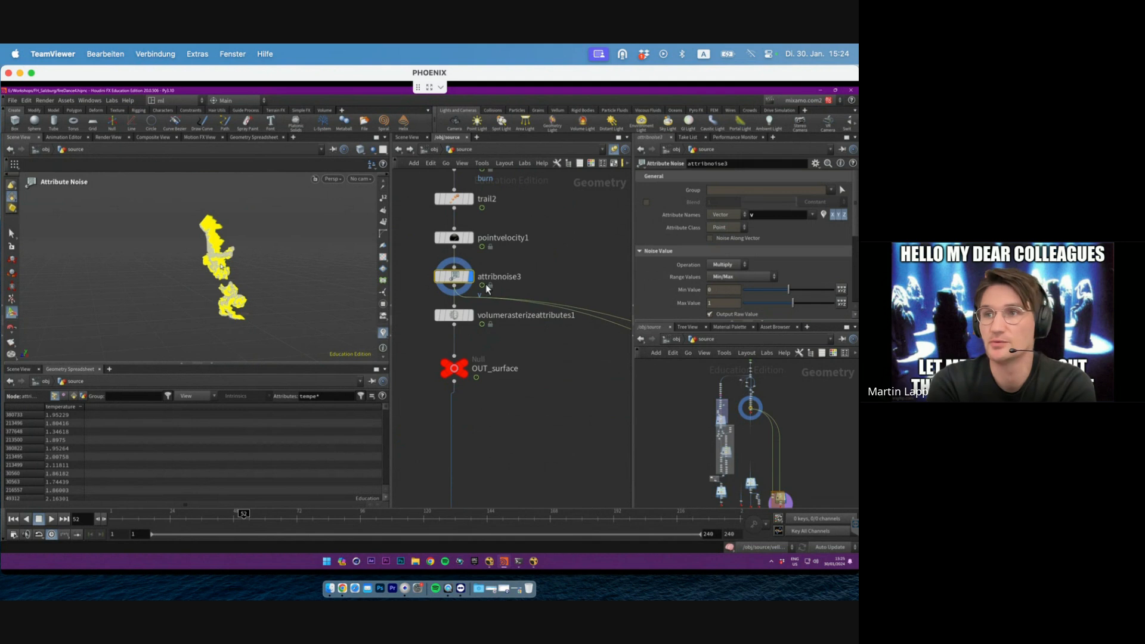
pyautogui.keyDown('alt'); pyautogui.moveTo(220, 263); pyautogui.dragTo(181, 233); pyautogui.keyUp('alt')
pyautogui.scroll(3, 224, 290)
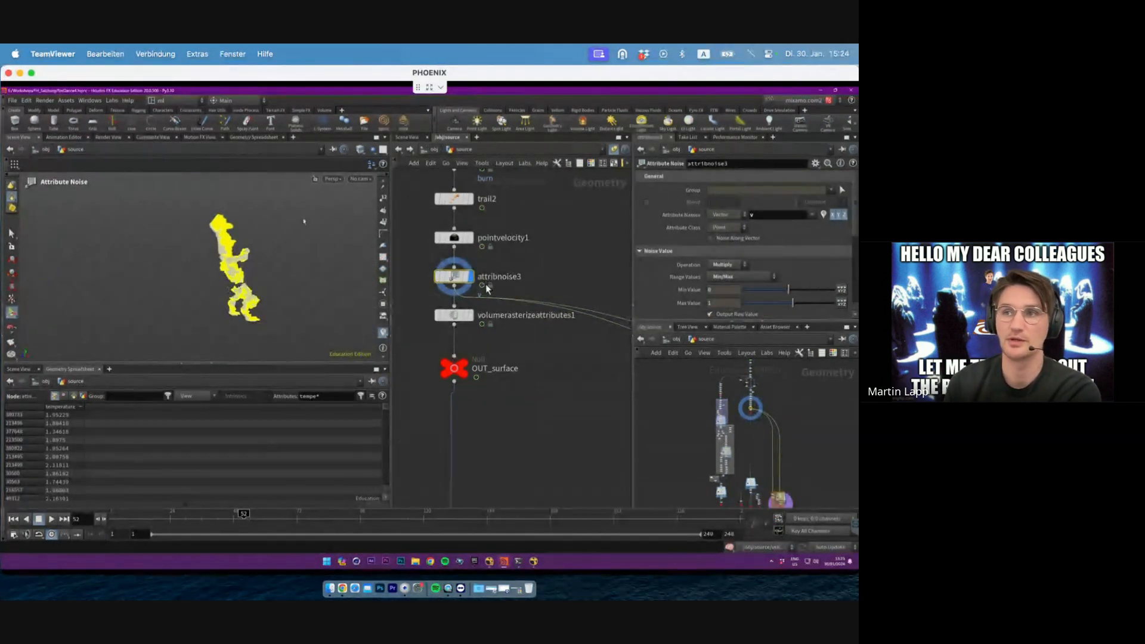
pyautogui.scroll(-3, 575, 224)
pyautogui.moveTo(572, 227); pyautogui.dragTo(553, 328, button='middle')
pyautogui.scroll(2, 553, 328)
pyautogui.click(468, 256)
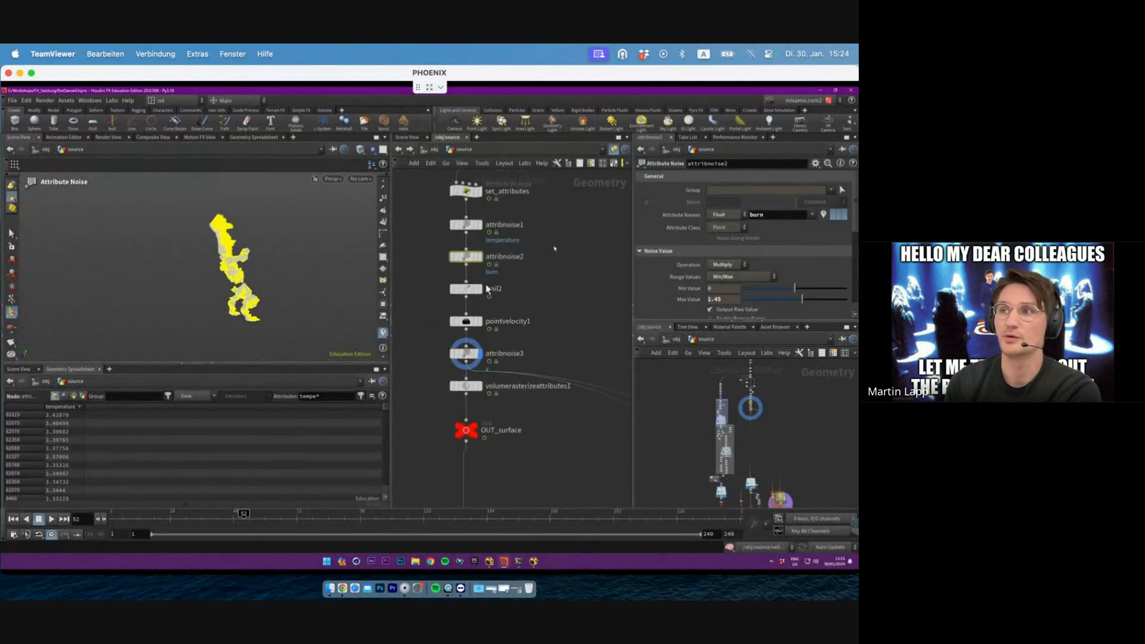
pyautogui.click(468, 225)
pyautogui.click(479, 225)
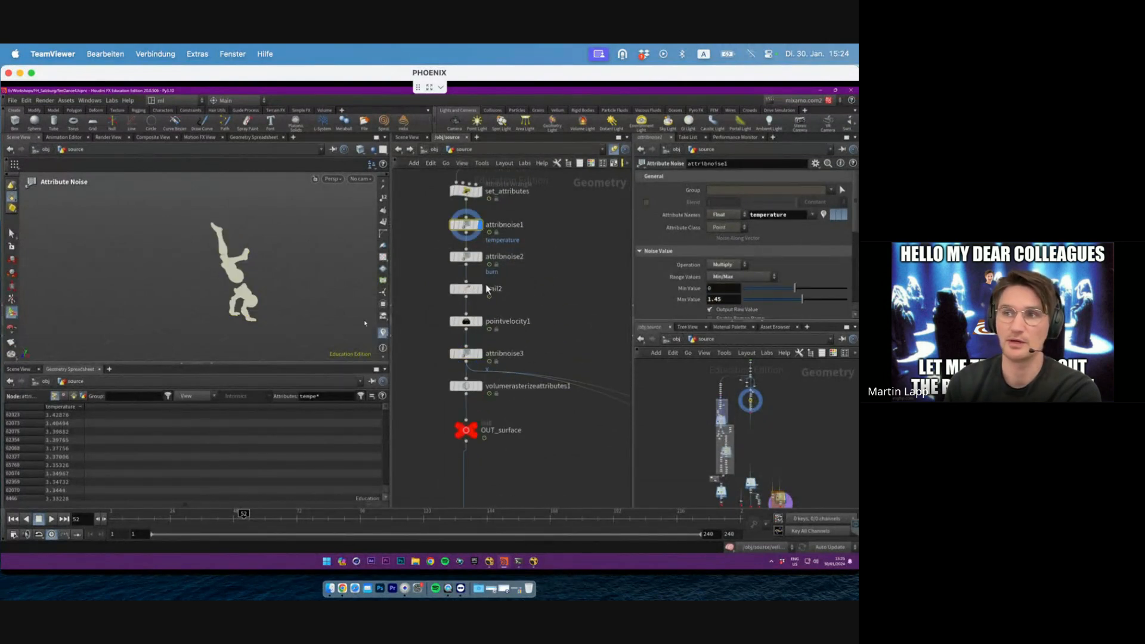
# Step: Enable the temperature visualizer and move to frame 28 to examine the temperature noise on the dancer
pyautogui.click(384, 332)
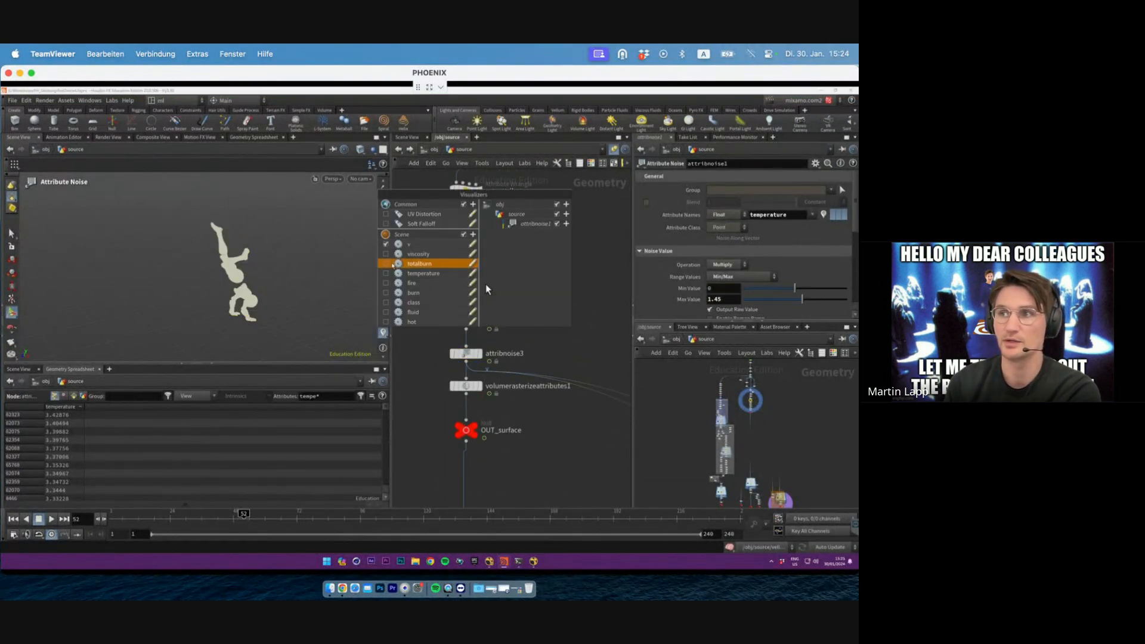
pyautogui.click(387, 273)
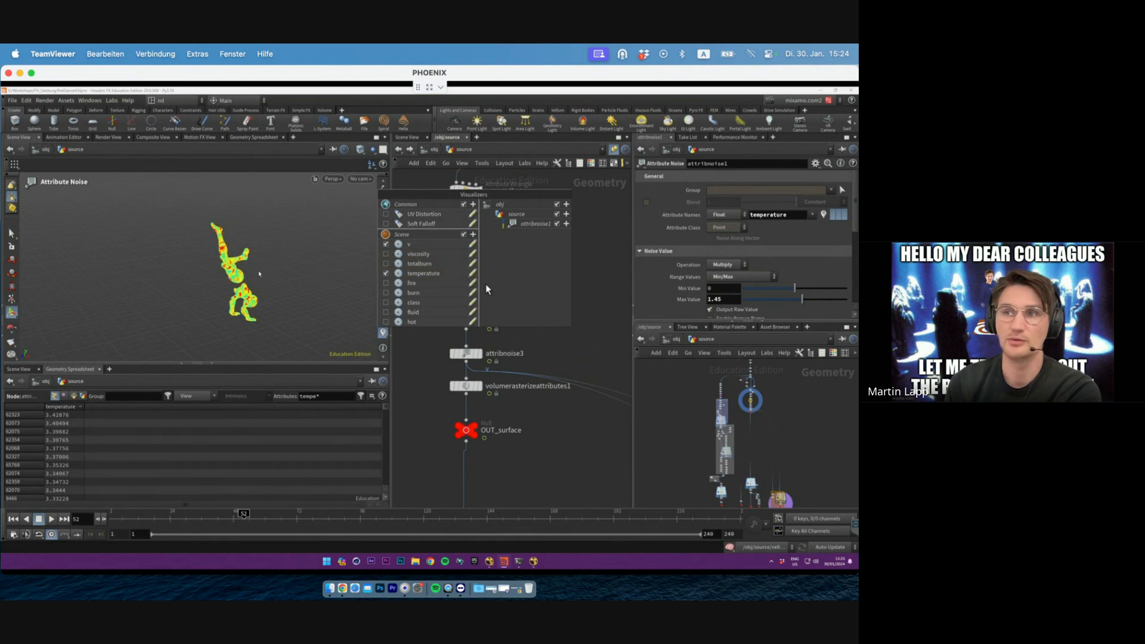
pyautogui.click(331, 276)
pyautogui.keyDown('alt'); pyautogui.moveTo(331, 276); pyautogui.dragTo(329, 263); pyautogui.keyUp('alt')
pyautogui.moveTo(243, 516); pyautogui.dragTo(181, 515)
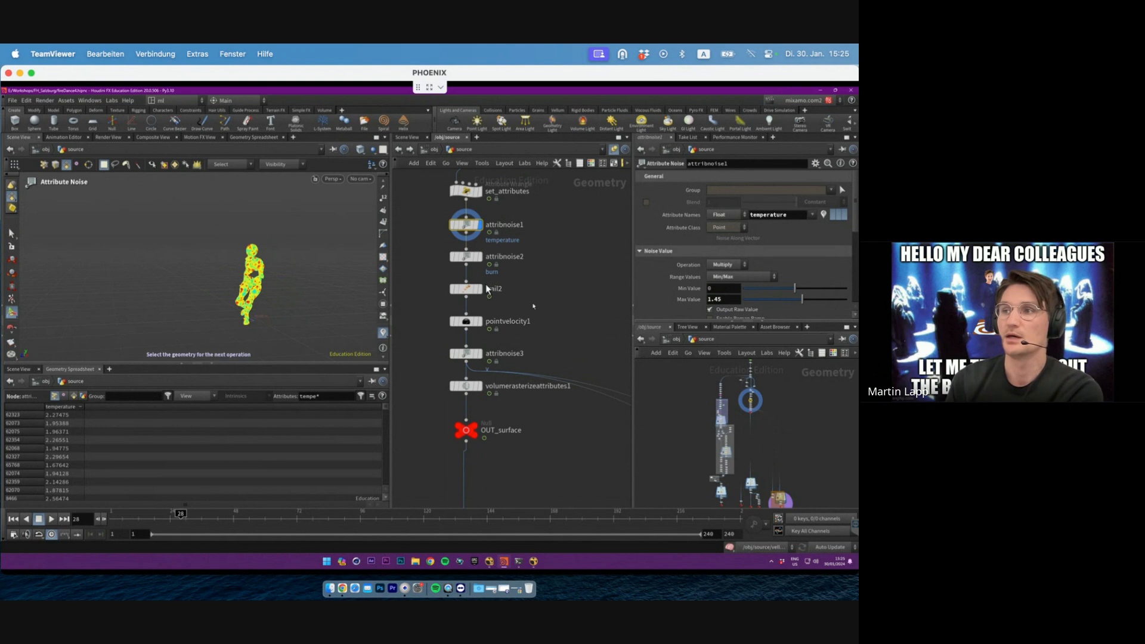
# Step: Display pointvelocity1 followed by attribnoise3 to compare the velocity before and after the noise
pyautogui.moveTo(532, 306); pyautogui.dragTo(483, 327)
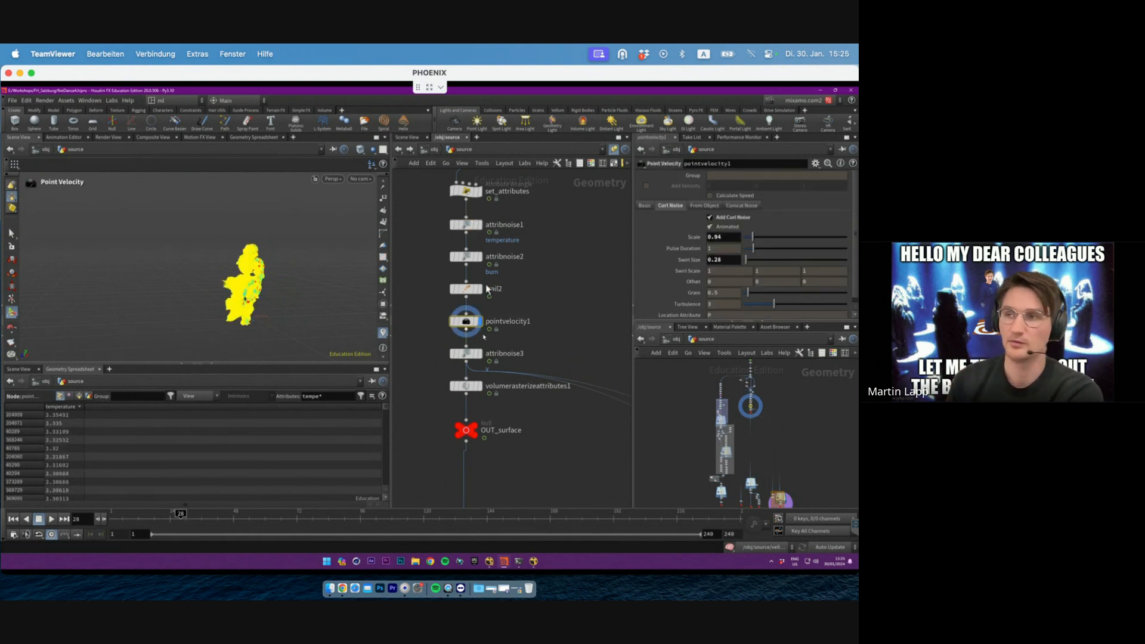
pyautogui.click(472, 354)
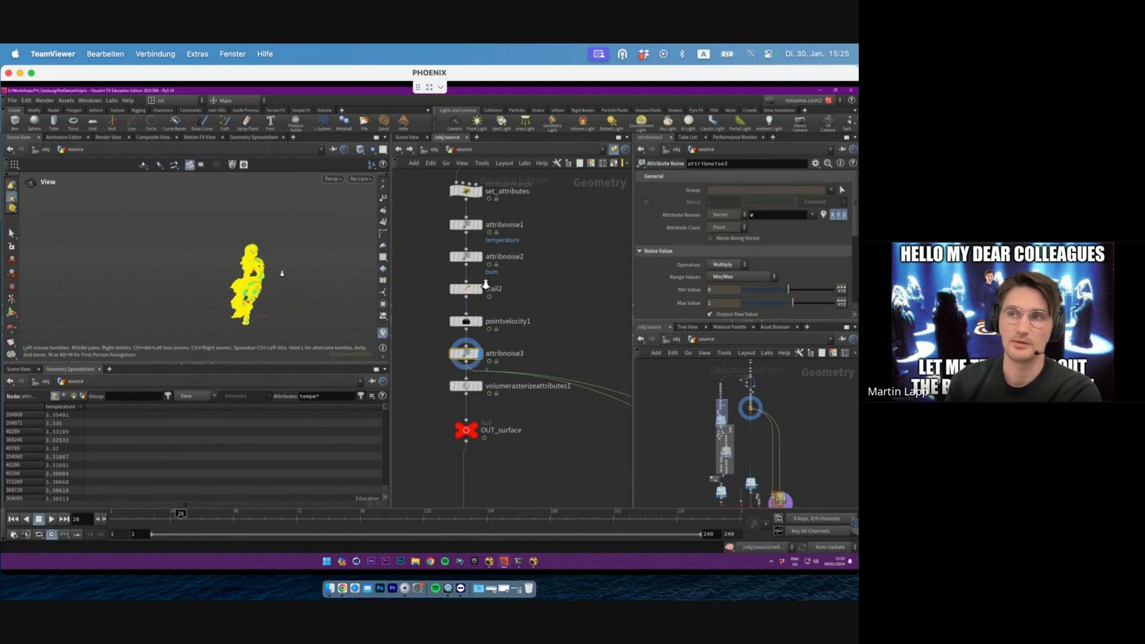
pyautogui.scroll(3, 282, 273)
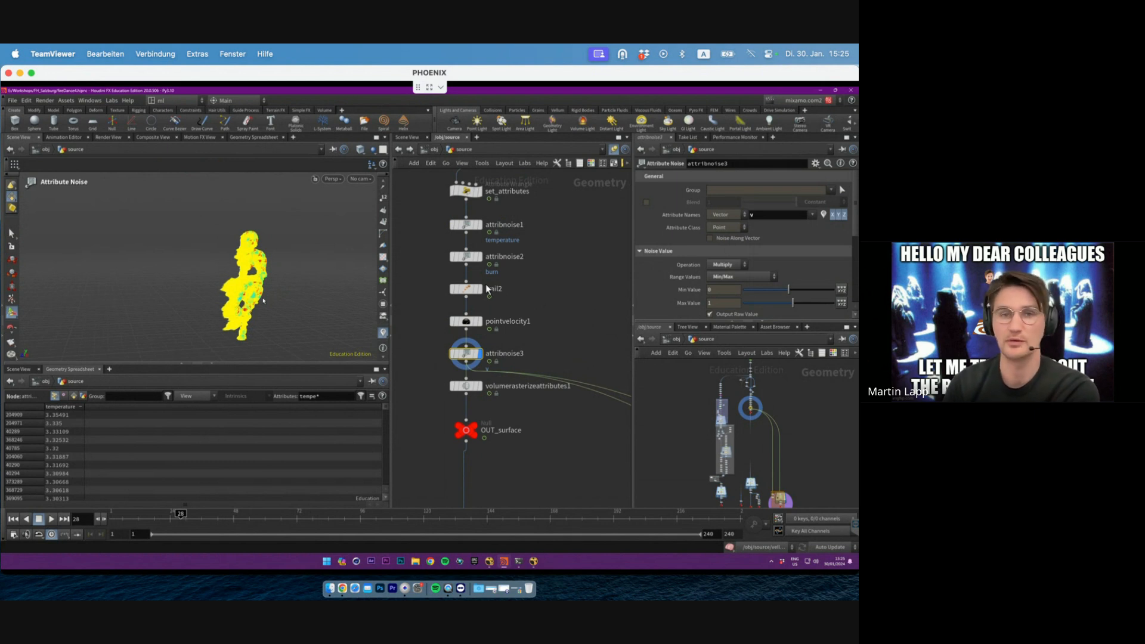
# Step: Turn off the viewport visualizers, examine the plain figure from different angles and save the scene
pyautogui.moveTo(584, 316); pyautogui.dragTo(576, 279, button='middle')
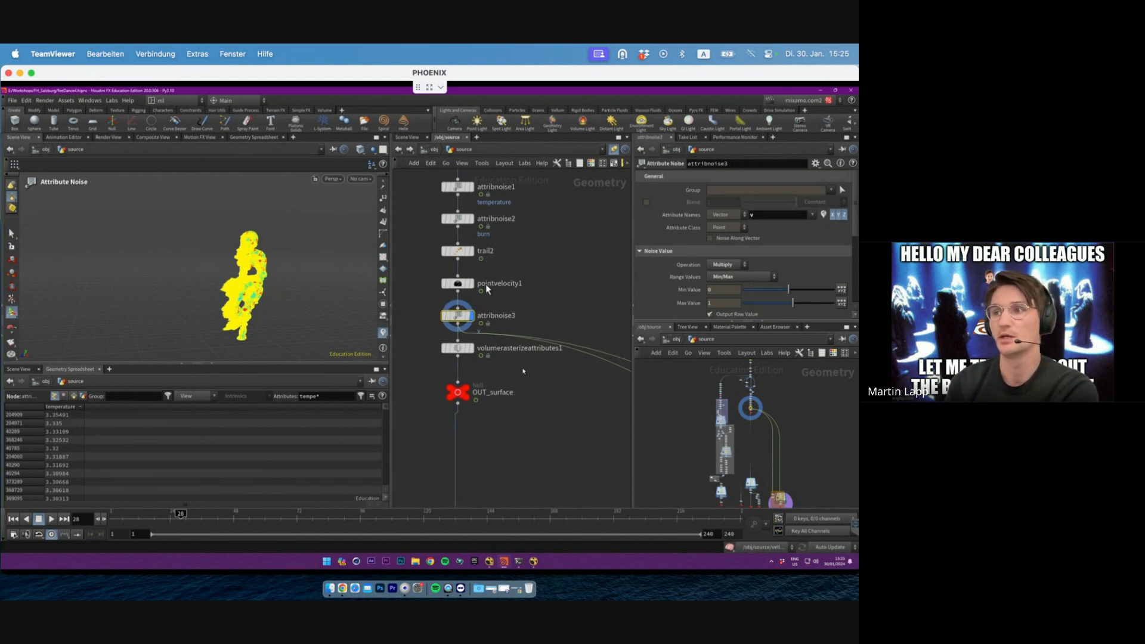
pyautogui.click(382, 332)
pyautogui.scroll(3, 312, 251)
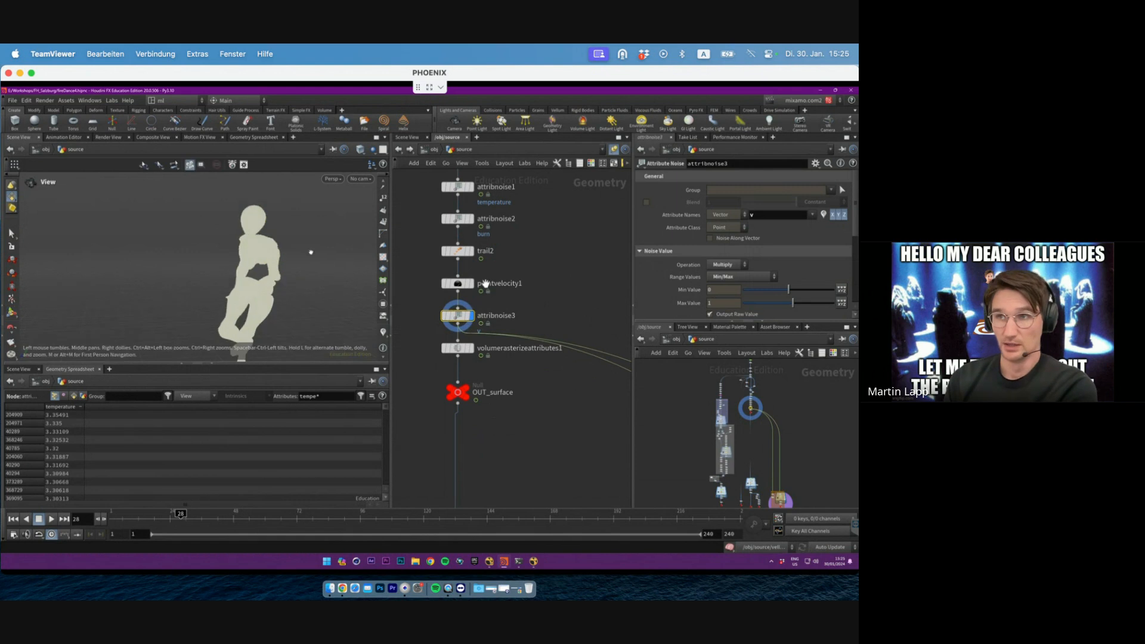
pyautogui.keyDown('alt'); pyautogui.moveTo(307, 269); pyautogui.dragTo(275, 244, button='middle'); pyautogui.keyUp('alt')
pyautogui.moveTo(275, 244)
pyautogui.keyDown('alt'); pyautogui.mouseDown()
pyautogui.moveTo(305, 248)
pyautogui.moveTo(294, 250)
pyautogui.mouseUp(); pyautogui.keyUp('alt')
pyautogui.scroll(-2, 294, 250)
pyautogui.hotkey('ctrl', 's')
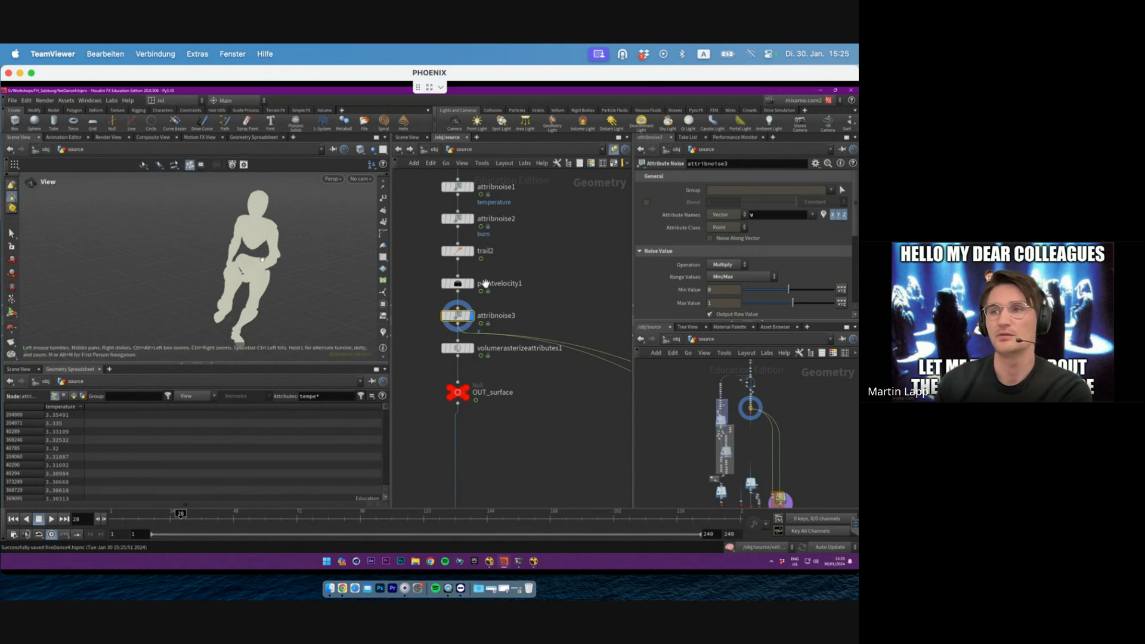
pyautogui.keyDown('alt'); pyautogui.moveTo(280, 258); pyautogui.dragTo(234, 265, button='middle'); pyautogui.keyUp('alt')
pyautogui.scroll(-2, 233, 264)
pyautogui.keyDown('alt'); pyautogui.moveTo(233, 265); pyautogui.dragTo(251, 260); pyautogui.keyUp('alt')
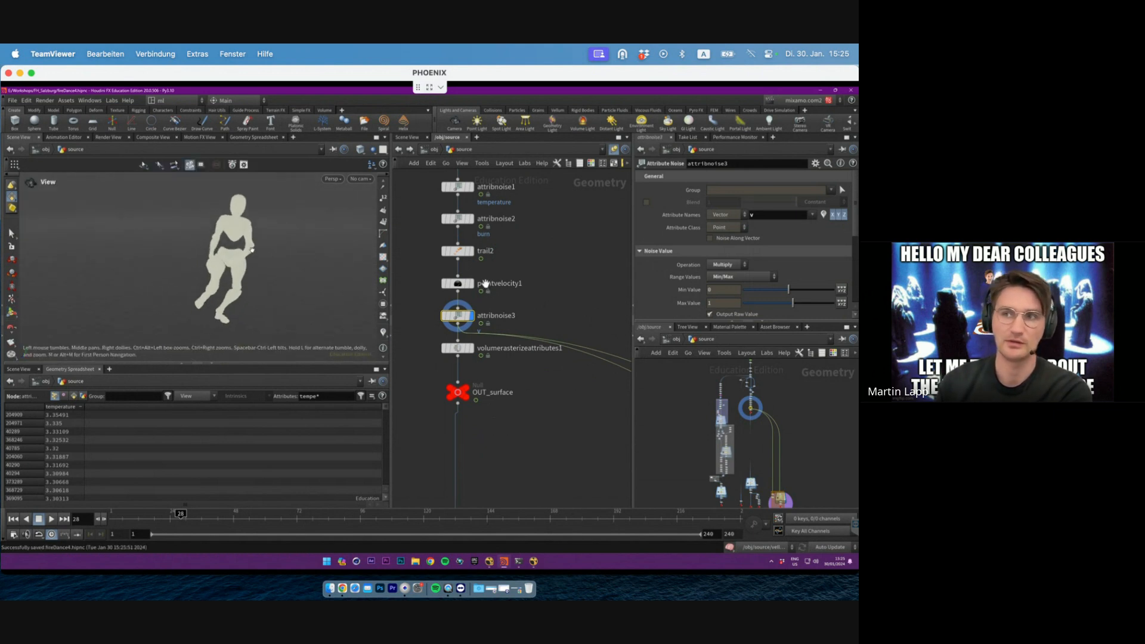
pyautogui.hotkey('ctrl', 's')
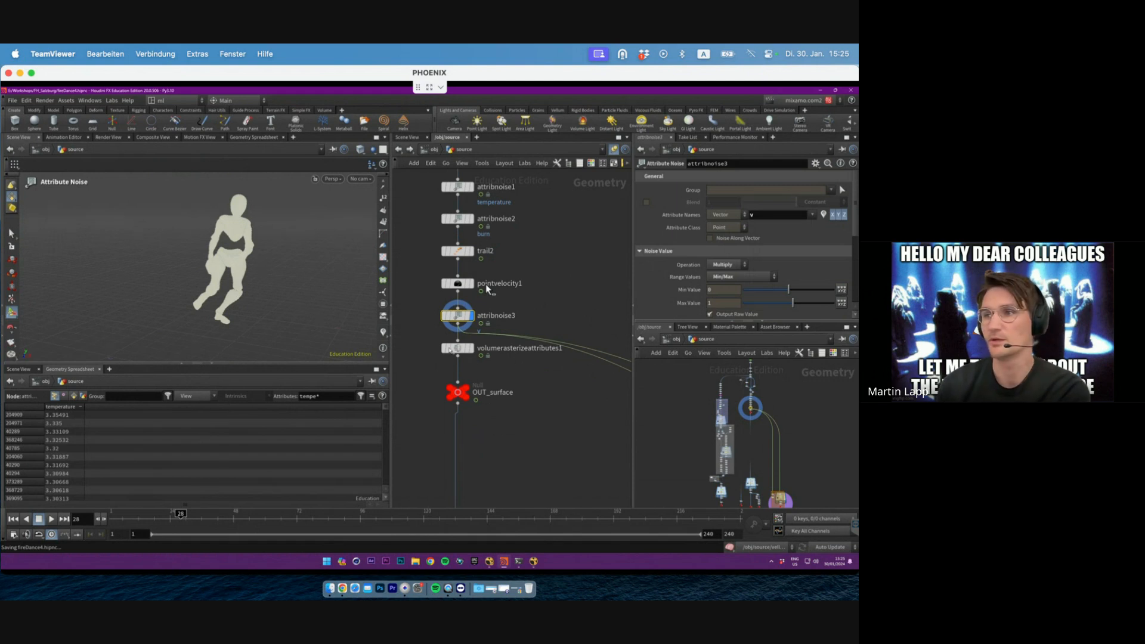
# Step: Display volumerasterizeattributes1 and examine the rasterized volume of the figure
pyautogui.moveTo(449, 350); pyautogui.dragTo(462, 354, button='middle')
pyautogui.moveTo(548, 305); pyautogui.dragTo(554, 332, button='middle')
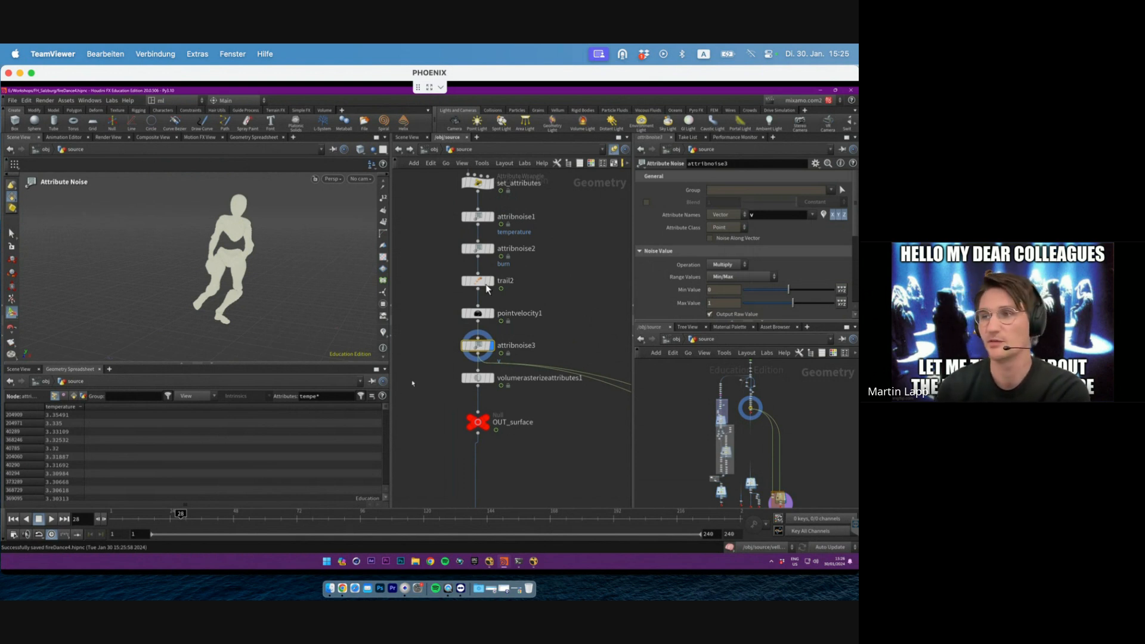
pyautogui.click(478, 378)
pyautogui.click(491, 378)
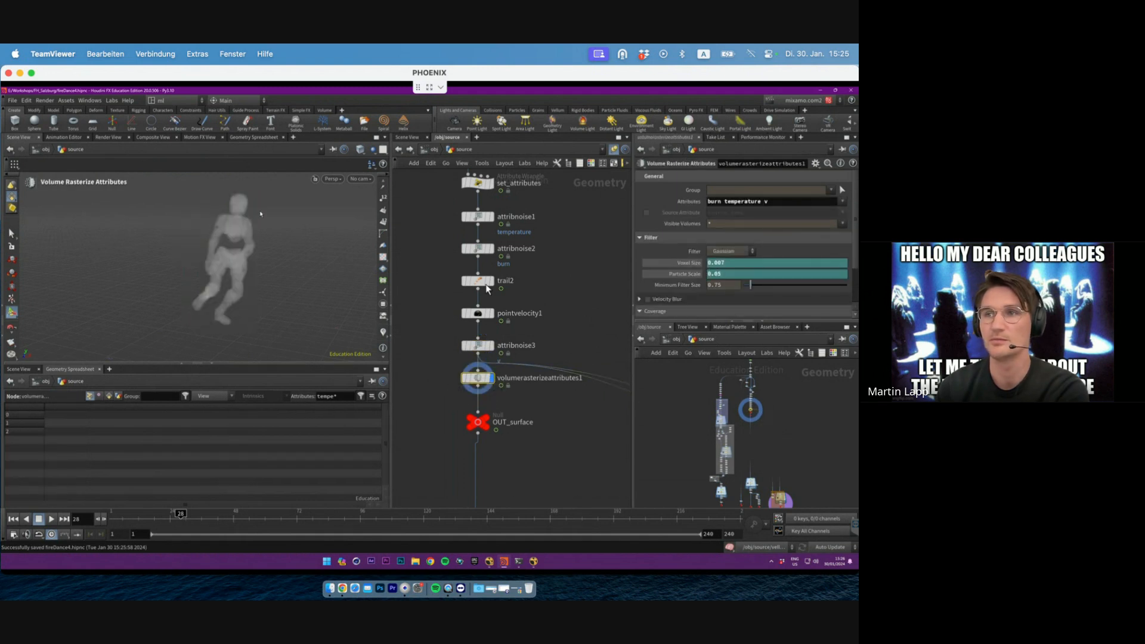
pyautogui.keyDown('alt'); pyautogui.moveTo(261, 214); pyautogui.dragTo(200, 234); pyautogui.keyUp('alt')
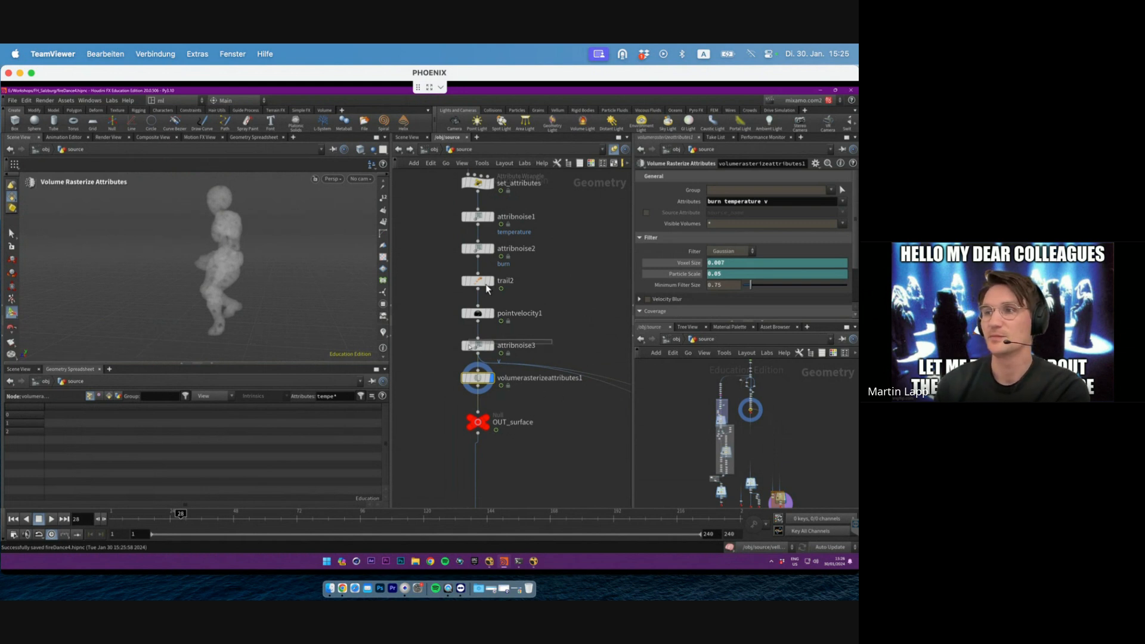
# Step: Display attribnoise3 and clear the Geometry Spreadsheet's attribute filter to examine all point attributes up to velocity
pyautogui.click(492, 345)
pyautogui.keyDown('alt'); pyautogui.moveTo(234, 246); pyautogui.dragTo(319, 219); pyautogui.keyUp('alt')
pyautogui.doubleClick(312, 397)
pyautogui.press('BackSpace')
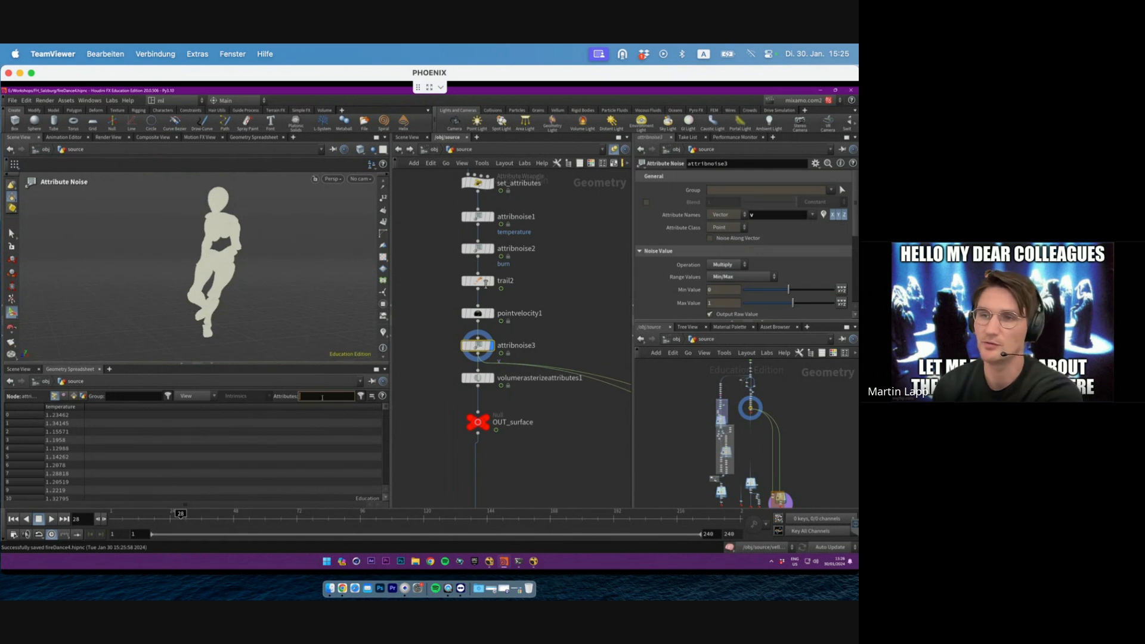
pyautogui.press('Return')
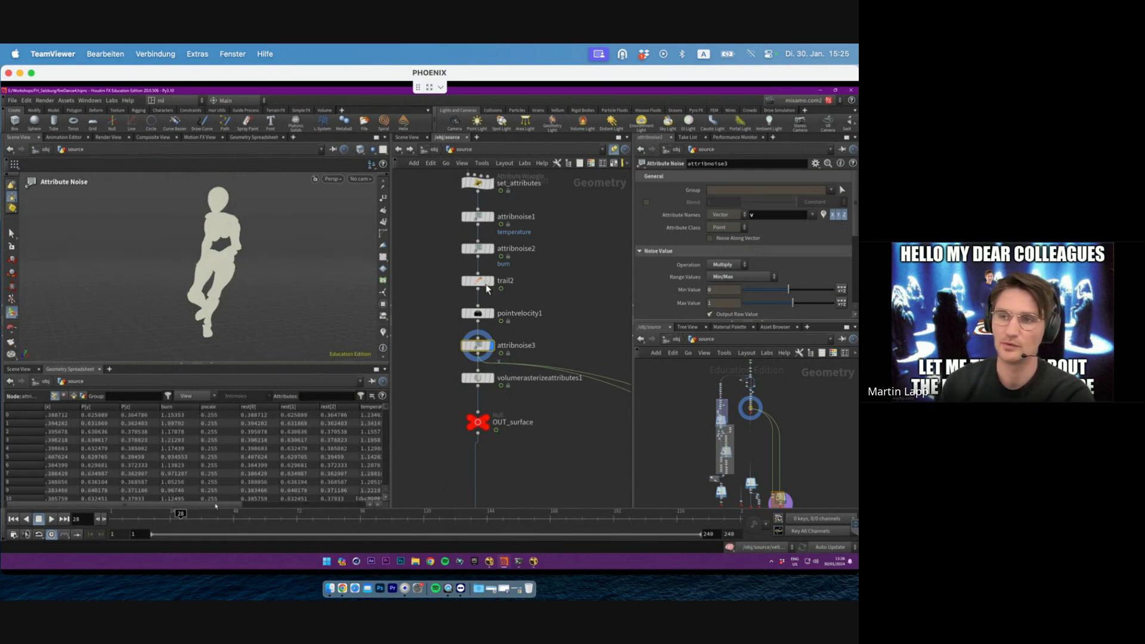
pyautogui.hscroll(3, 296, 445)
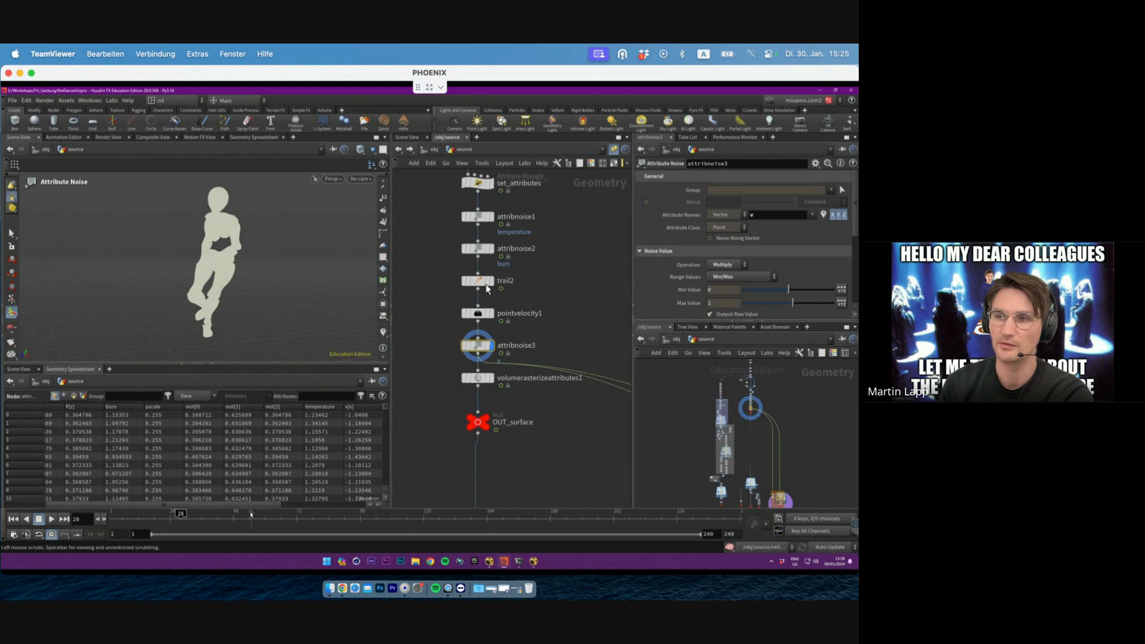
pyautogui.hscroll(3, 358, 478)
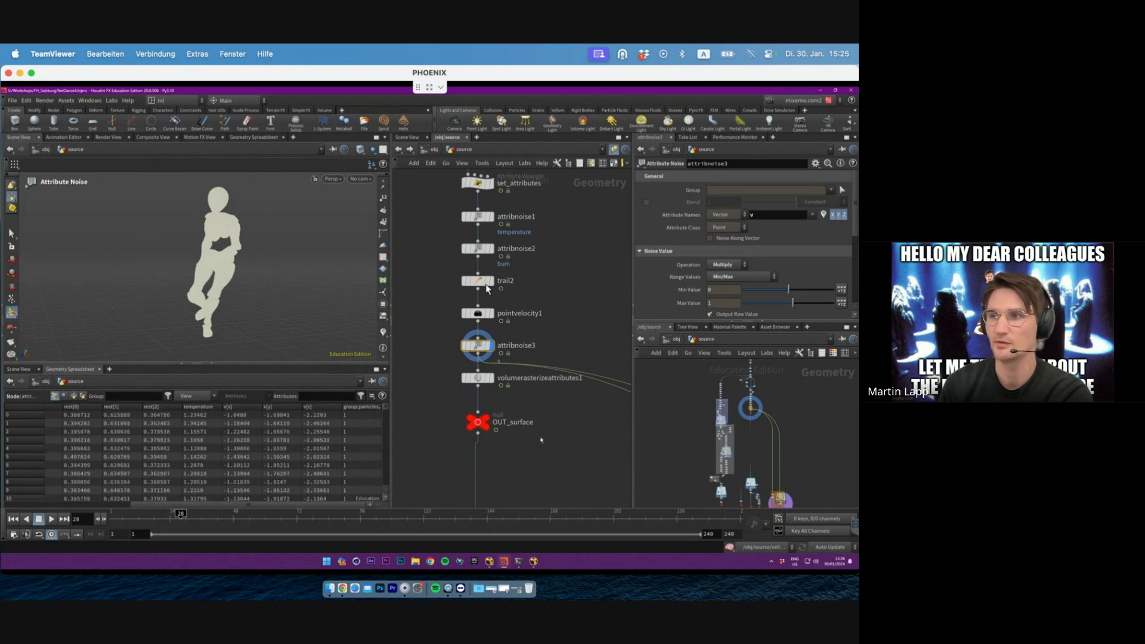
# Step: Switch the display back to volumerasterizeattributes1 and examine the volume's head and upper body up close
pyautogui.click(481, 379)
pyautogui.click(491, 378)
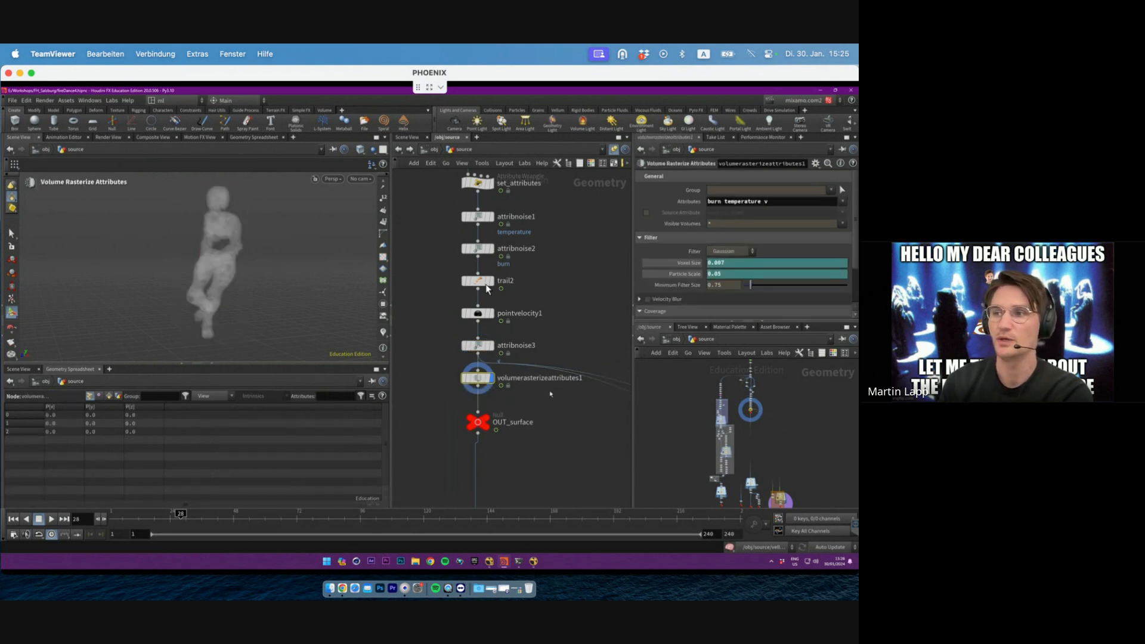
pyautogui.scroll(3, 235, 223)
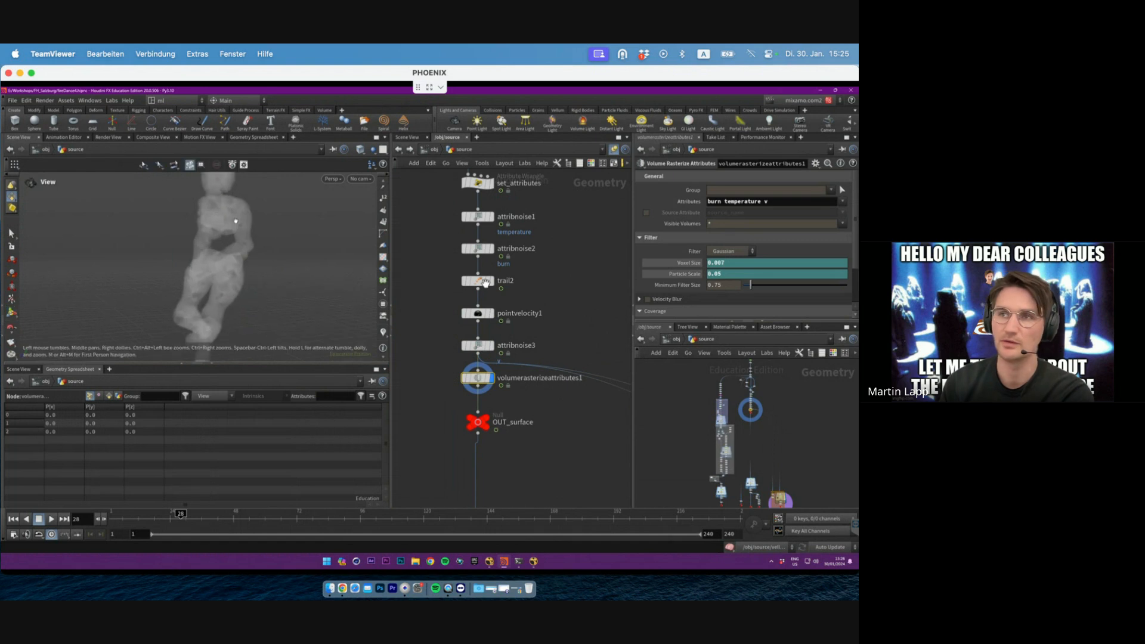
pyautogui.keyDown('alt'); pyautogui.moveTo(235, 222); pyautogui.dragTo(334, 278); pyautogui.keyUp('alt')
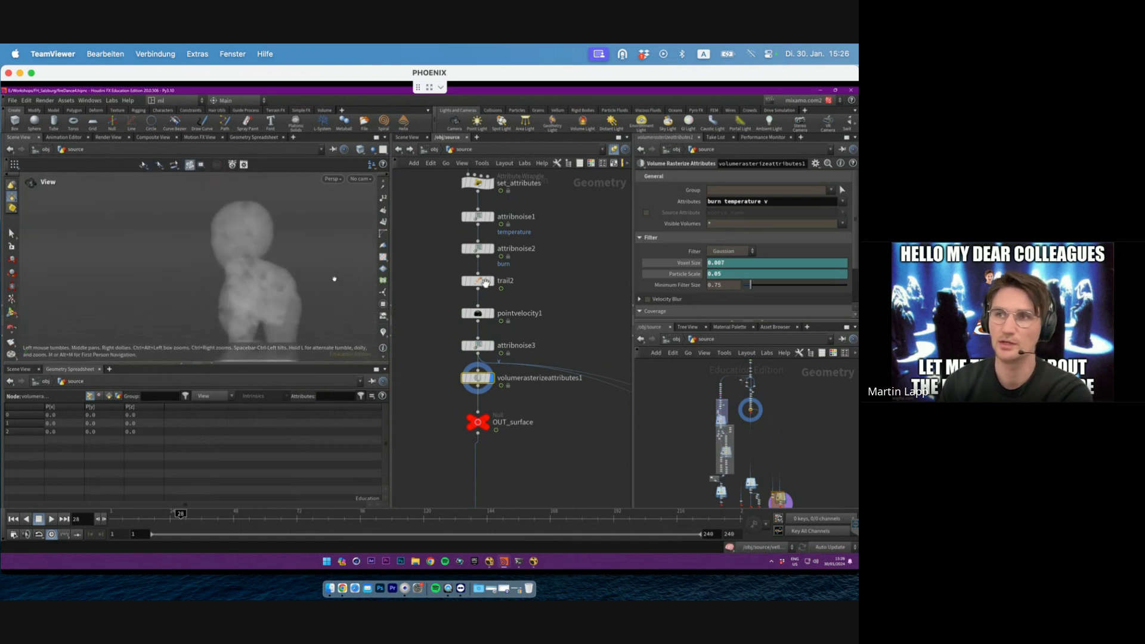
# Step: Check the Attributes entry "burn temperature v" of volumerasterizeattributes1 and read the resulting volumes in its node information
pyautogui.moveTo(709, 202); pyautogui.dragTo(759, 202)
pyautogui.click(721, 201)
pyautogui.click(757, 201)
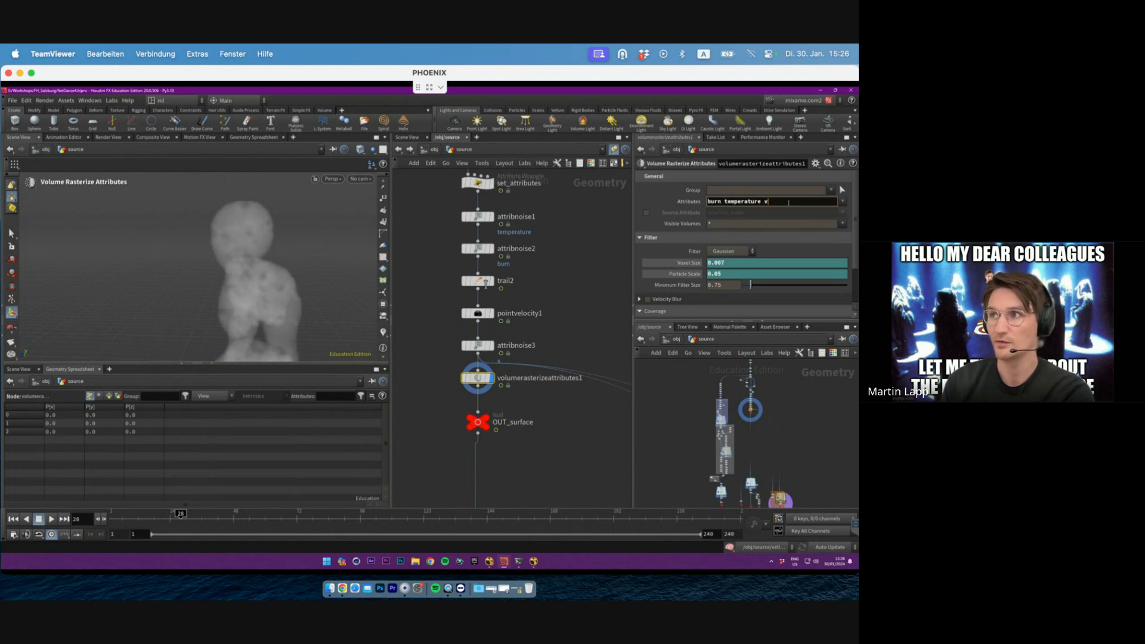
pyautogui.click(454, 378)
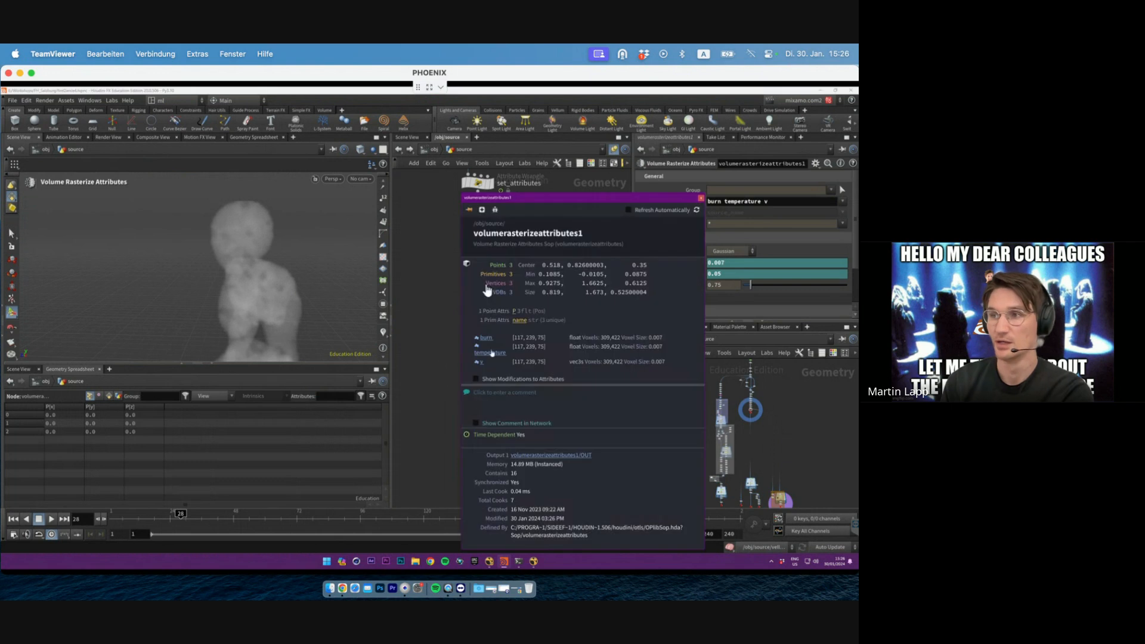
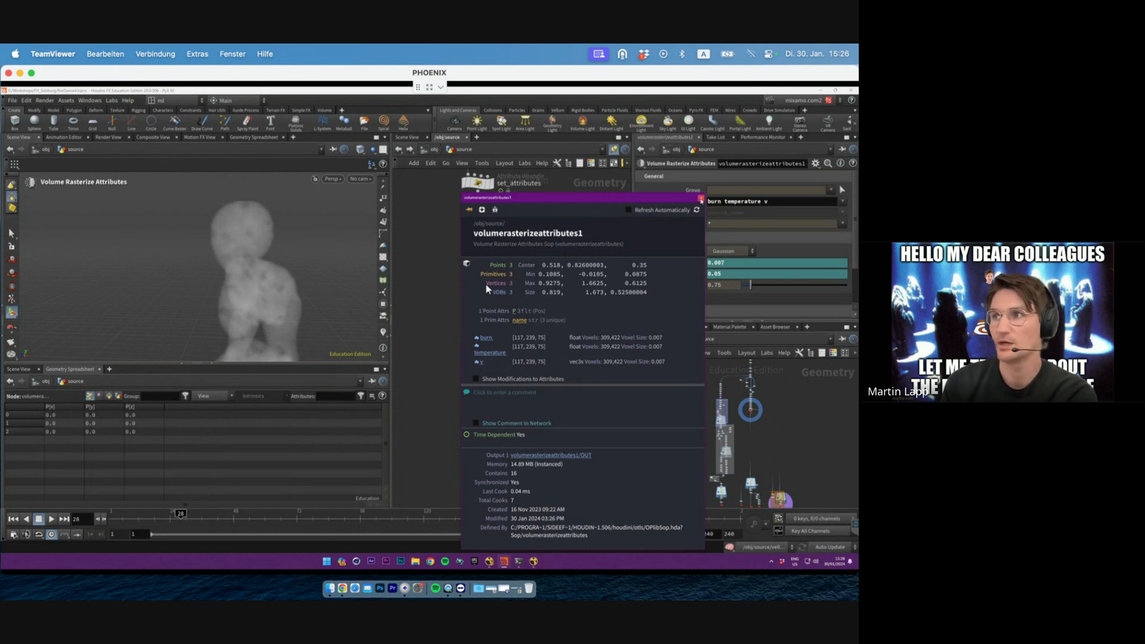
pyautogui.click(701, 199)
# Step: Compare the node information of attribnoise3 with that of volumerasterizeattributes1
pyautogui.click(477, 346)
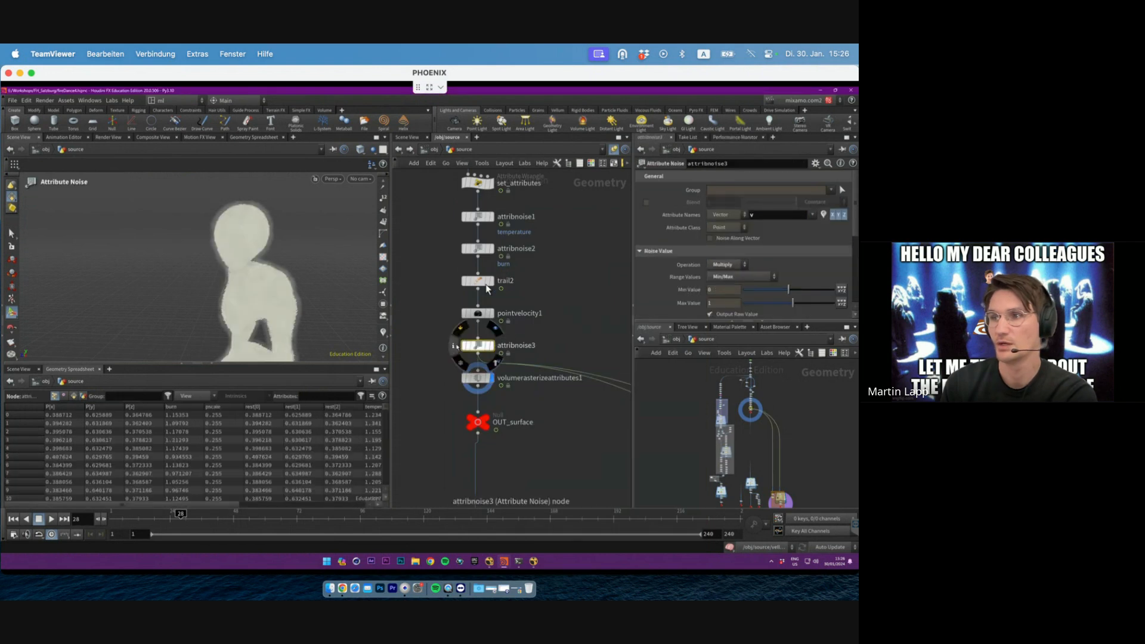
pyautogui.click(456, 346)
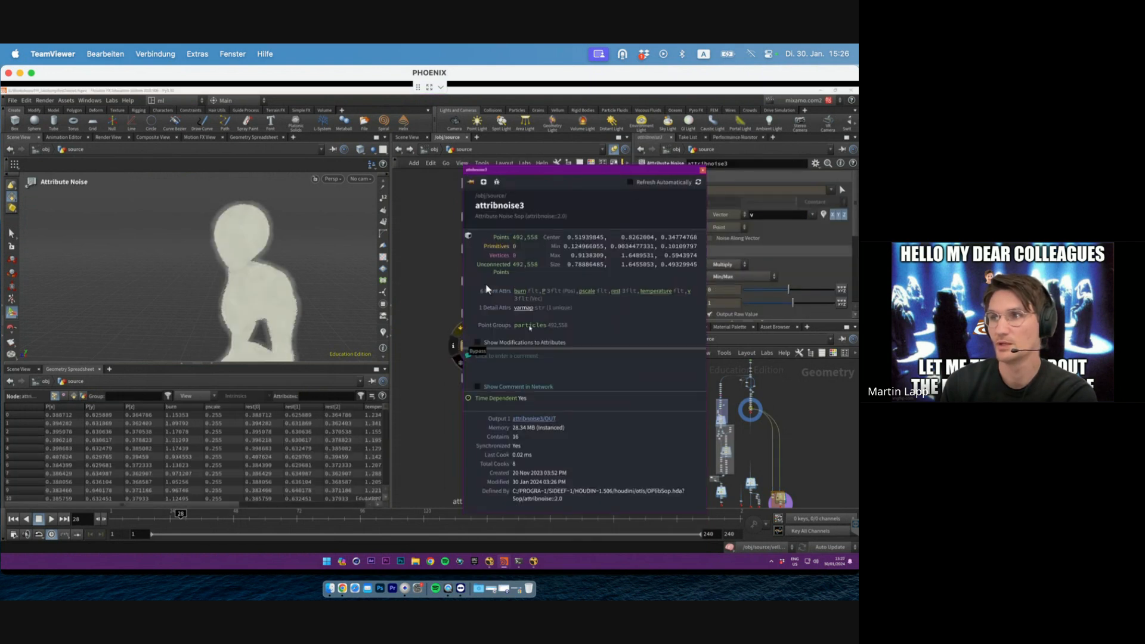
pyautogui.click(702, 171)
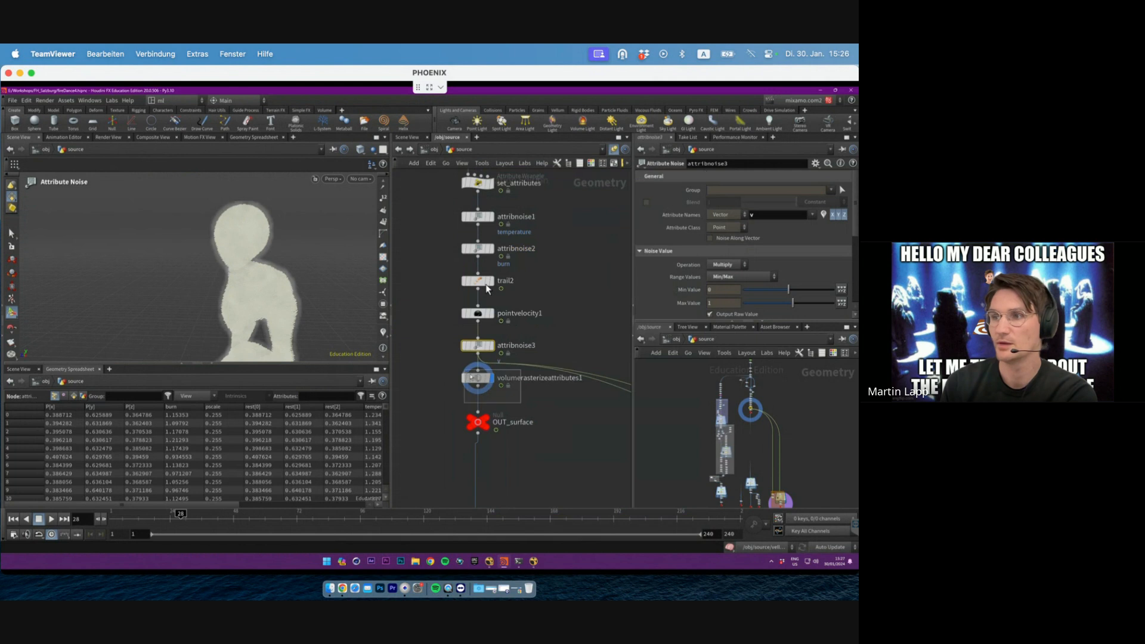
pyautogui.click(478, 378)
pyautogui.click(455, 379)
pyautogui.click(701, 173)
# Step: Display the OUT_surface null at the end of the source chain and point out its name without changing it
pyautogui.scroll(-5, 569, 326)
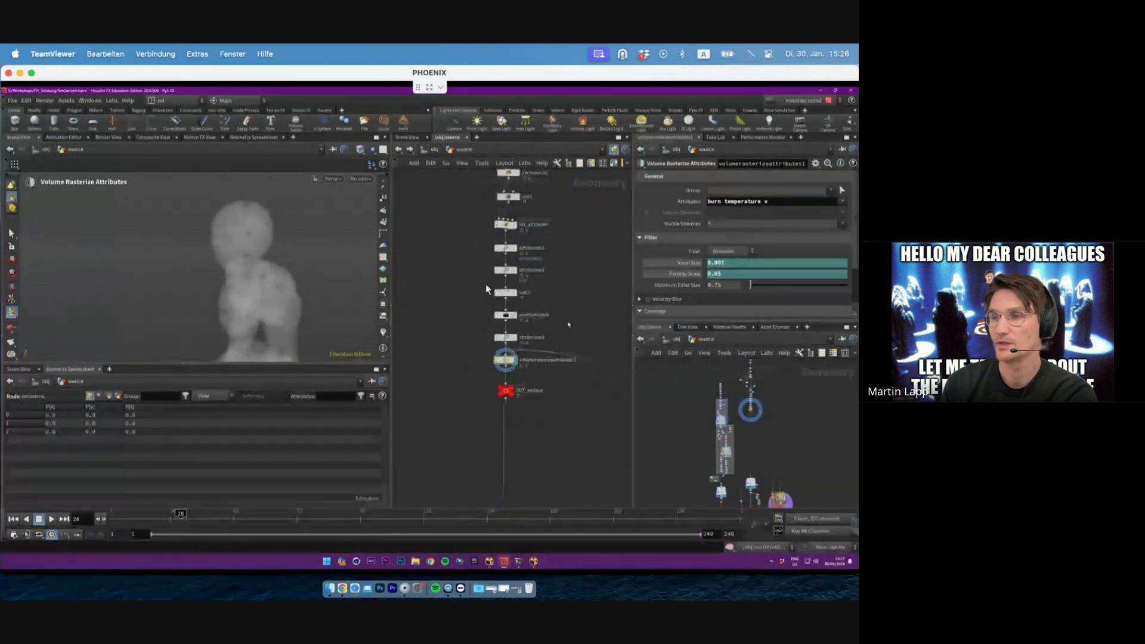
pyautogui.scroll(3, 569, 327)
pyautogui.click(520, 340)
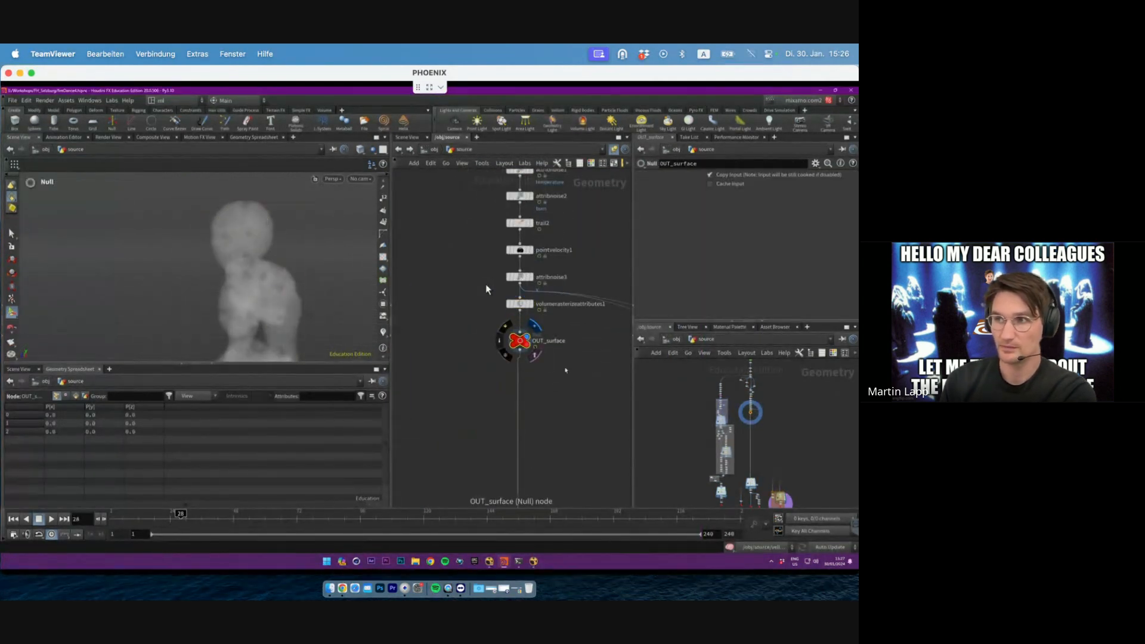
pyautogui.scroll(-4, 486, 290)
pyautogui.scroll(6, 486, 290)
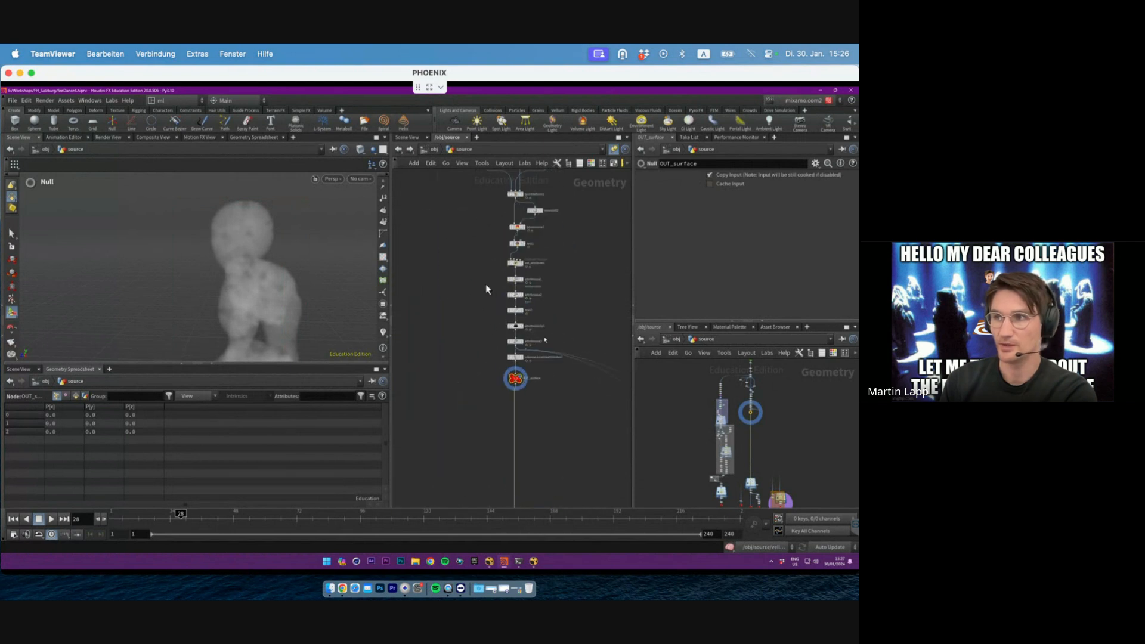
pyautogui.click(519, 374)
pyautogui.moveTo(518, 375); pyautogui.dragTo(547, 377)
pyautogui.click(544, 377)
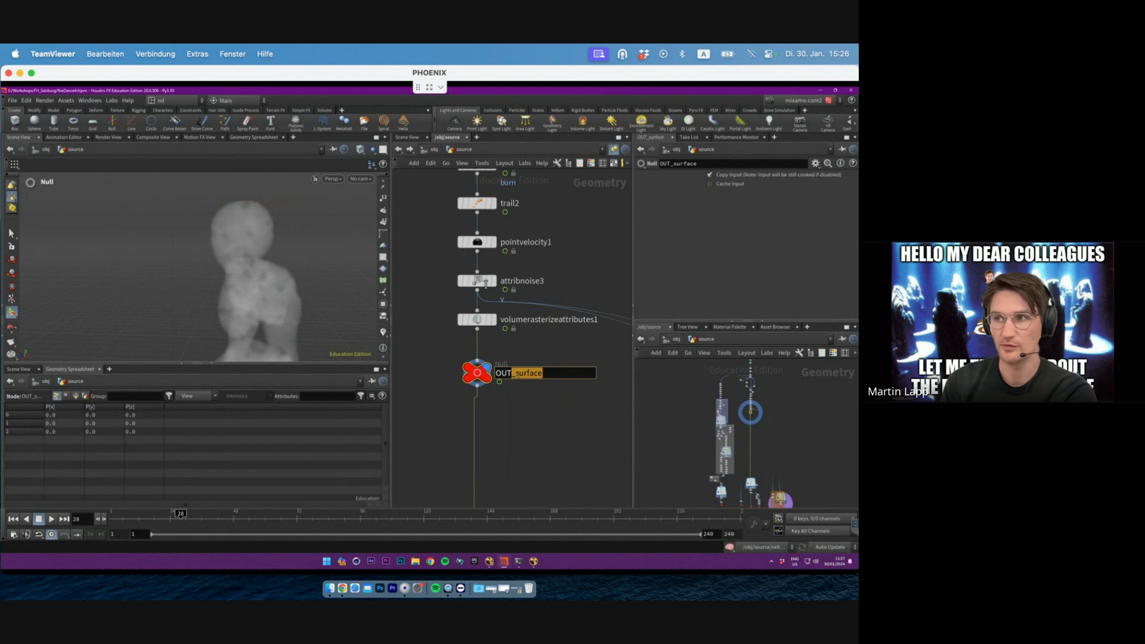
pyautogui.click(550, 396)
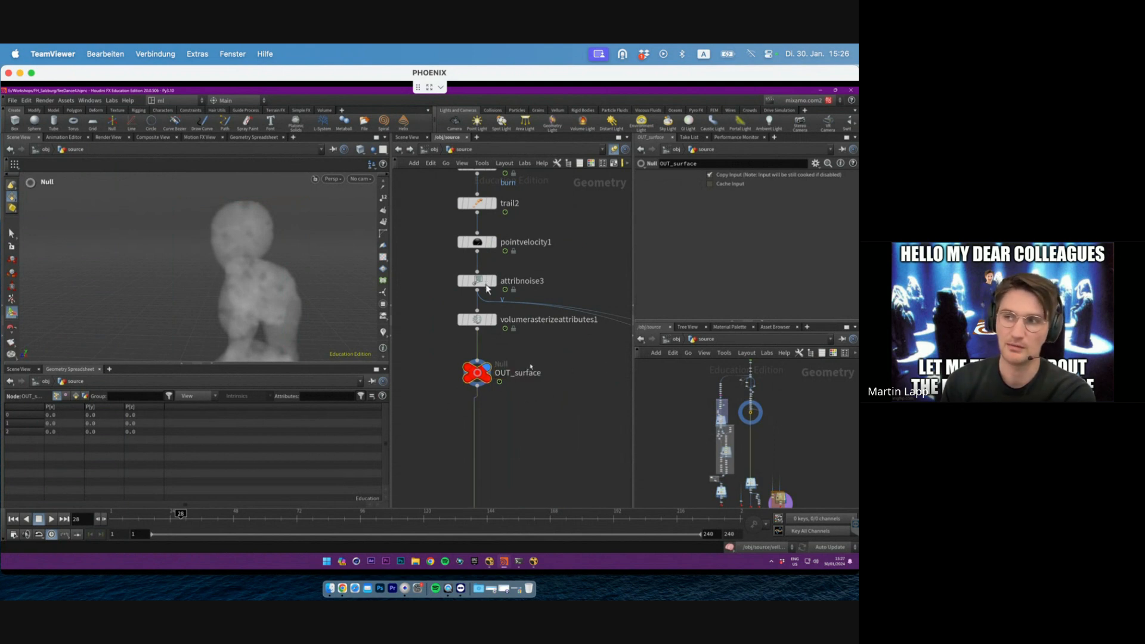
# Step: Display pyrosolver5 further down the network, interrupt its cooking and return the timeline to frame 1
pyautogui.scroll(-8, 488, 289)
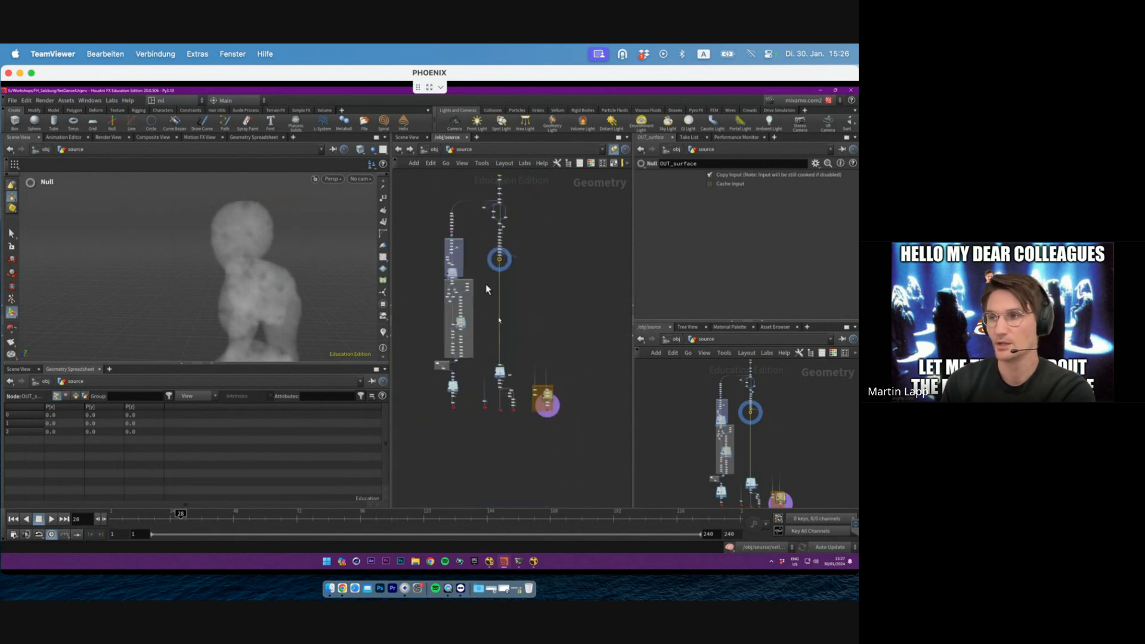
pyautogui.scroll(-2, 506, 369)
pyautogui.scroll(-5, 511, 387)
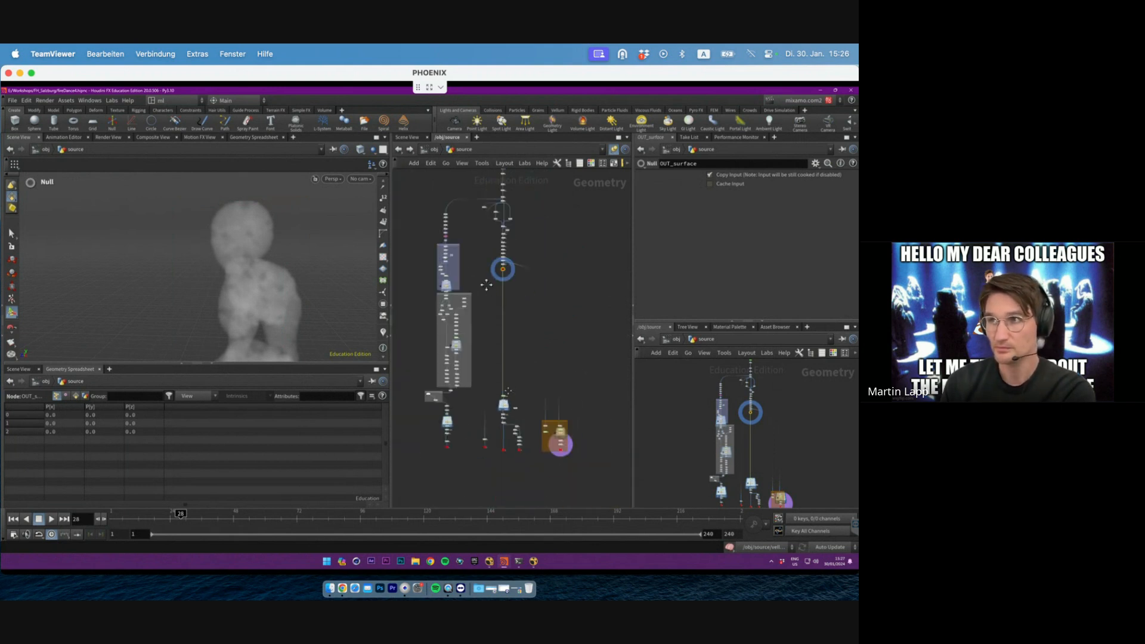
pyautogui.moveTo(494, 270); pyautogui.dragTo(492, 296, button='middle')
pyautogui.scroll(5, 492, 297)
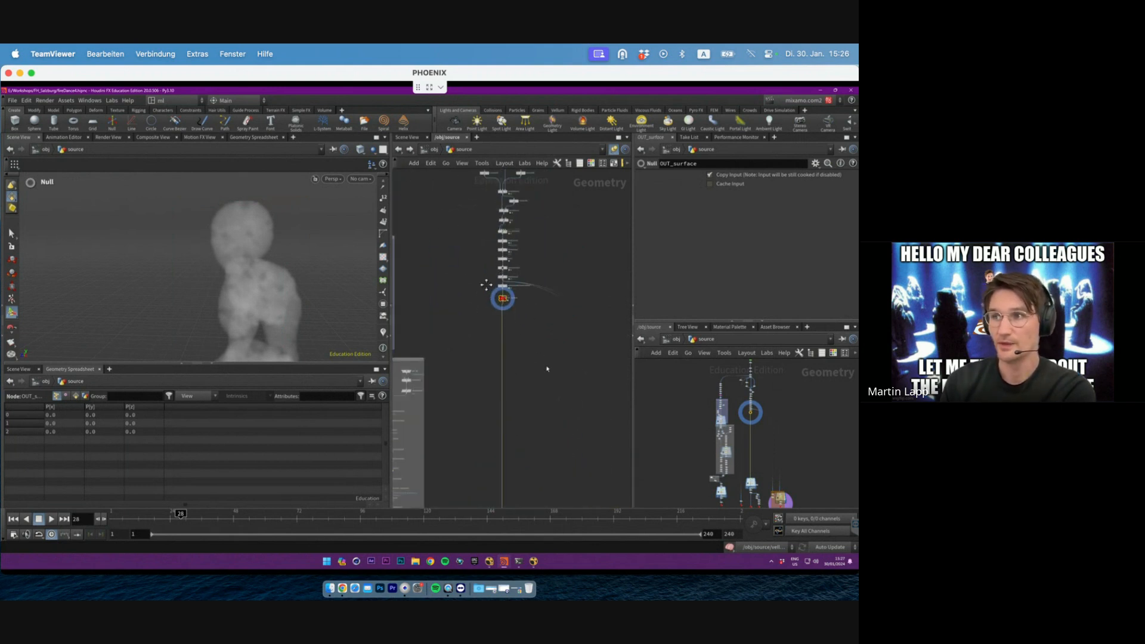
pyautogui.moveTo(547, 369); pyautogui.dragTo(540, 134, button='middle')
pyautogui.scroll(8, 511, 361)
pyautogui.moveTo(516, 346); pyautogui.dragTo(444, 419)
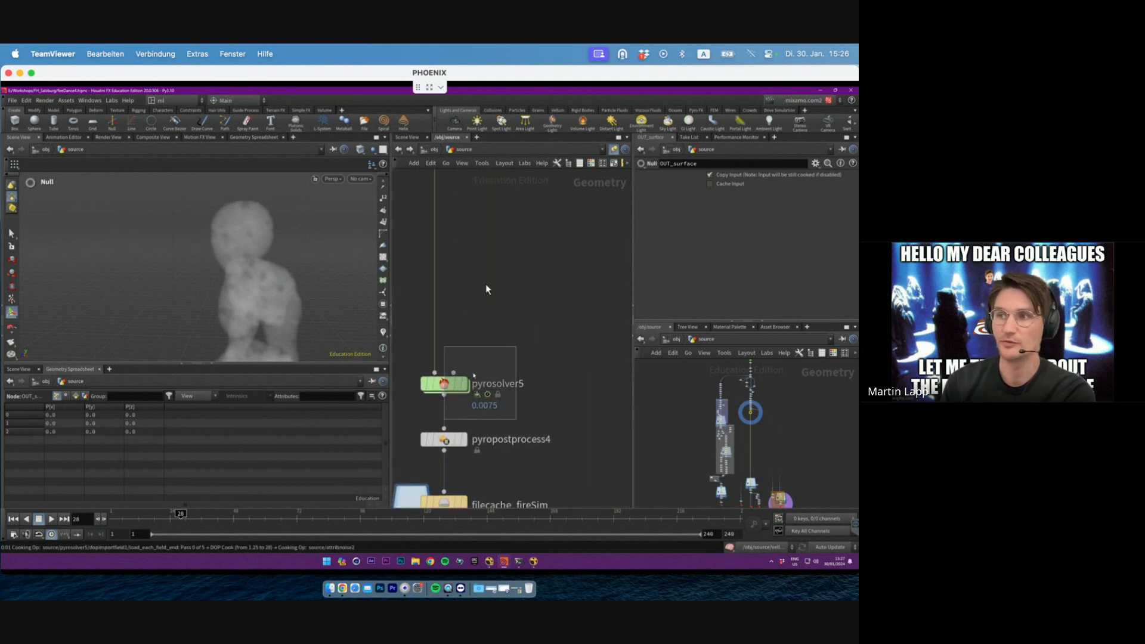
pyautogui.press('Escape')
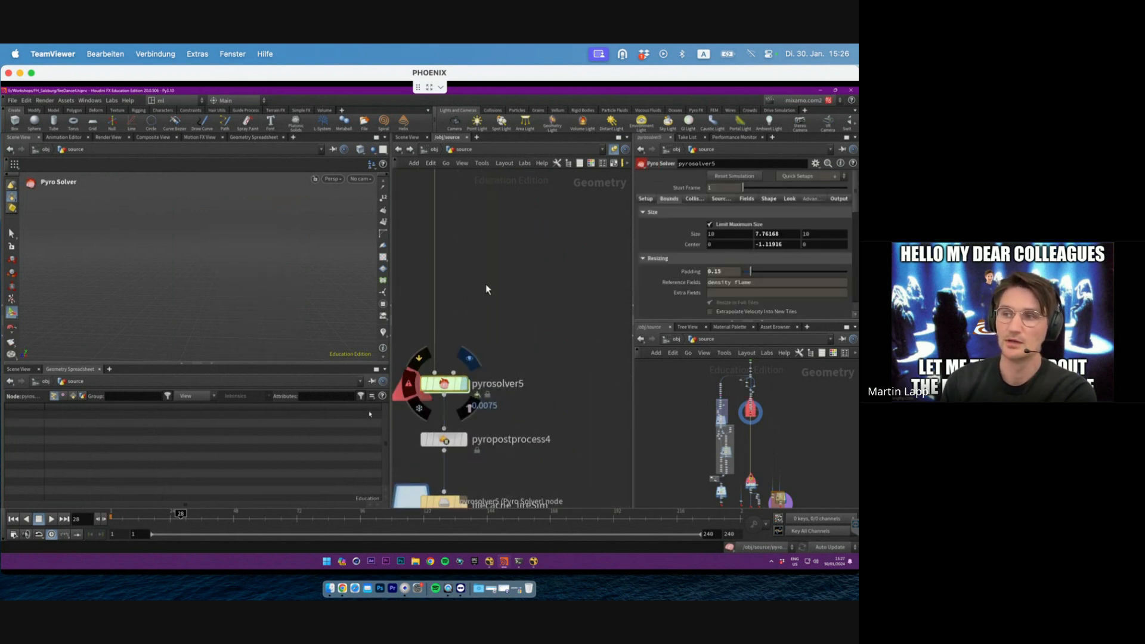
pyautogui.click(13, 518)
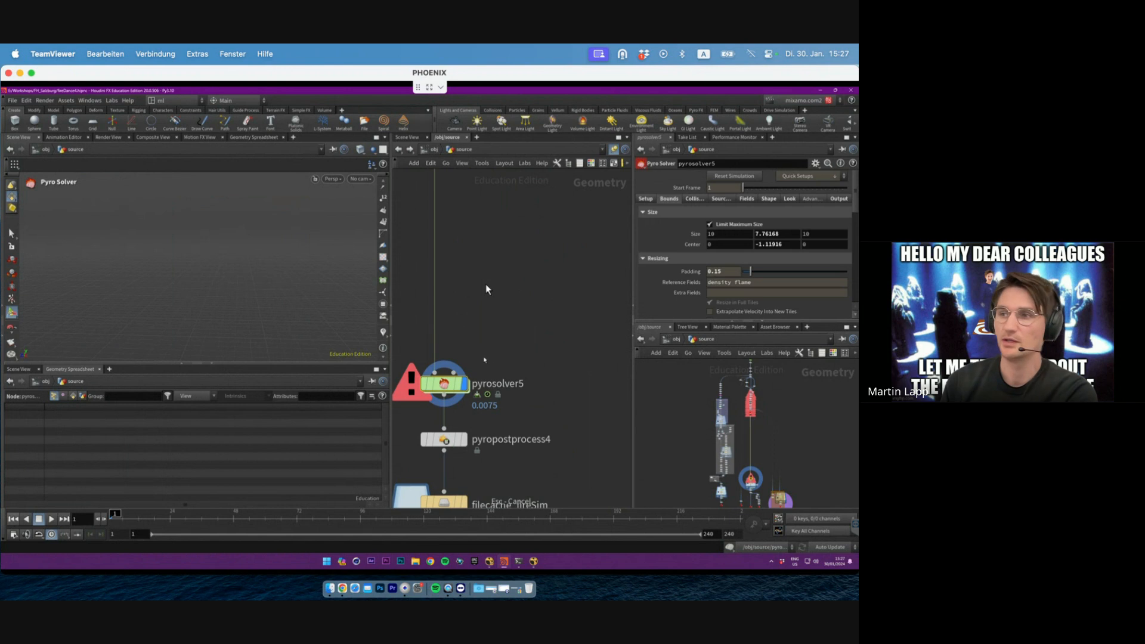
# Step: Show pyrosolver5's Setup parameters and enlarge the parameter area to fit all Simulation settings
pyautogui.click(654, 200)
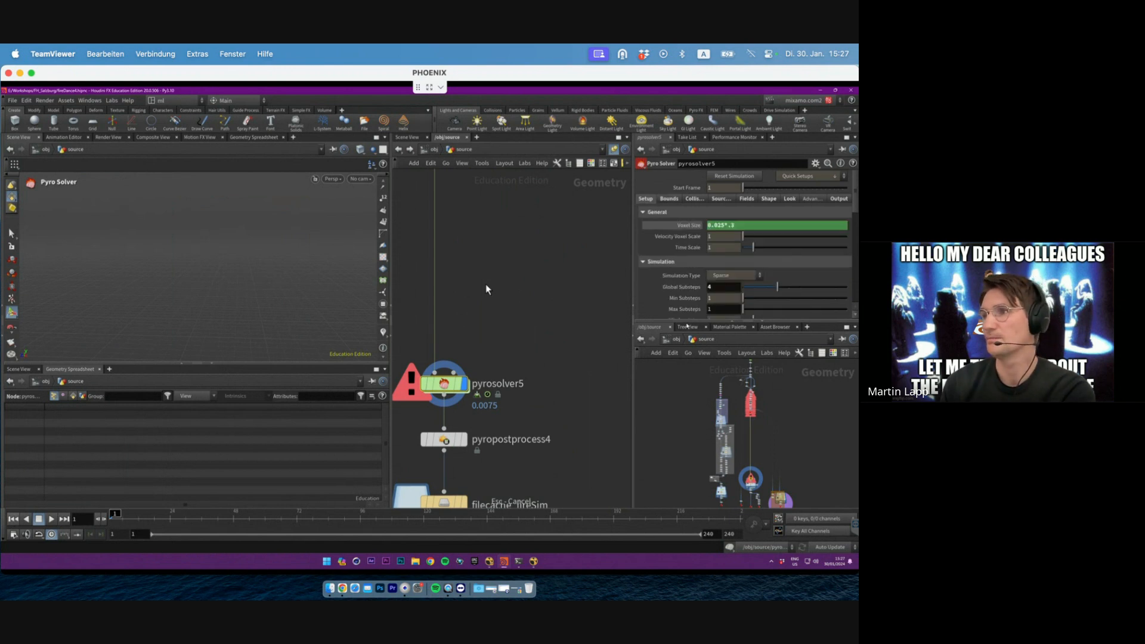
pyautogui.moveTo(688, 322); pyautogui.dragTo(688, 423)
pyautogui.scroll(-4, 506, 352)
pyautogui.moveTo(465, 392); pyautogui.dragTo(492, 420, button='middle')
pyautogui.scroll(2, 493, 421)
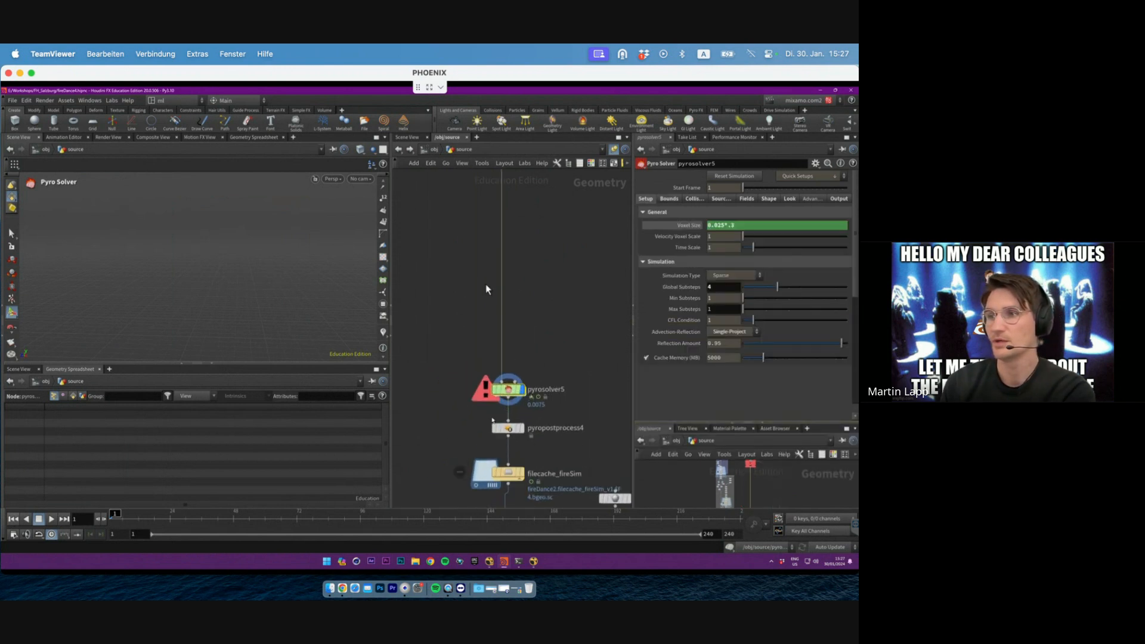
# Step: Go inside pyrosolver5, move up from its FORCES network to the solver level and enter dopnet1
pyautogui.doubleClick(508, 390)
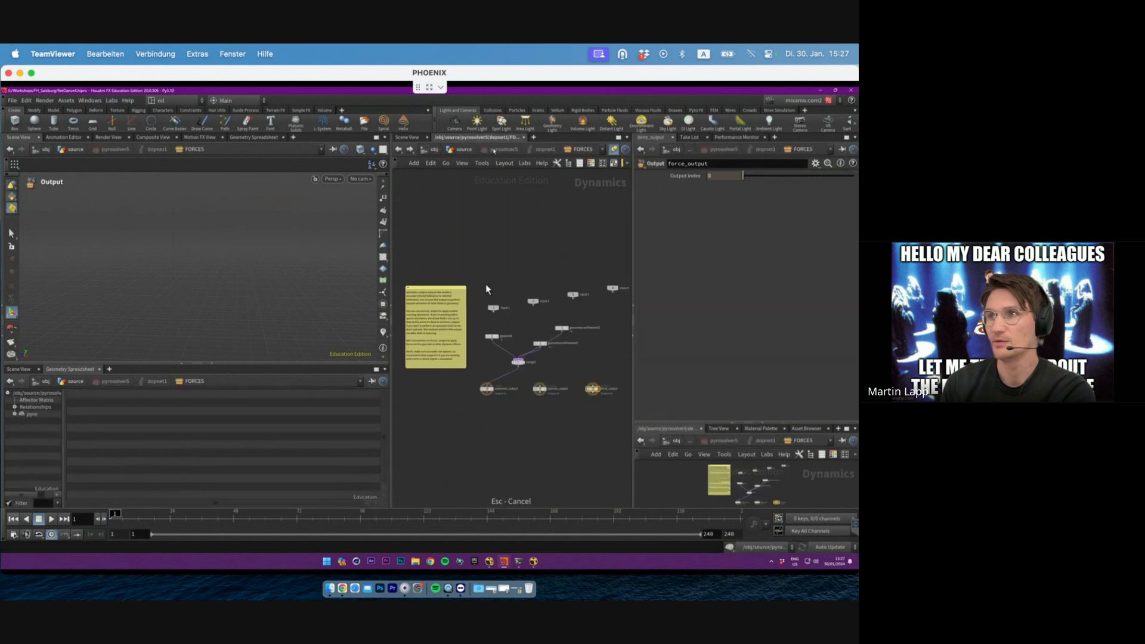
pyautogui.click(496, 149)
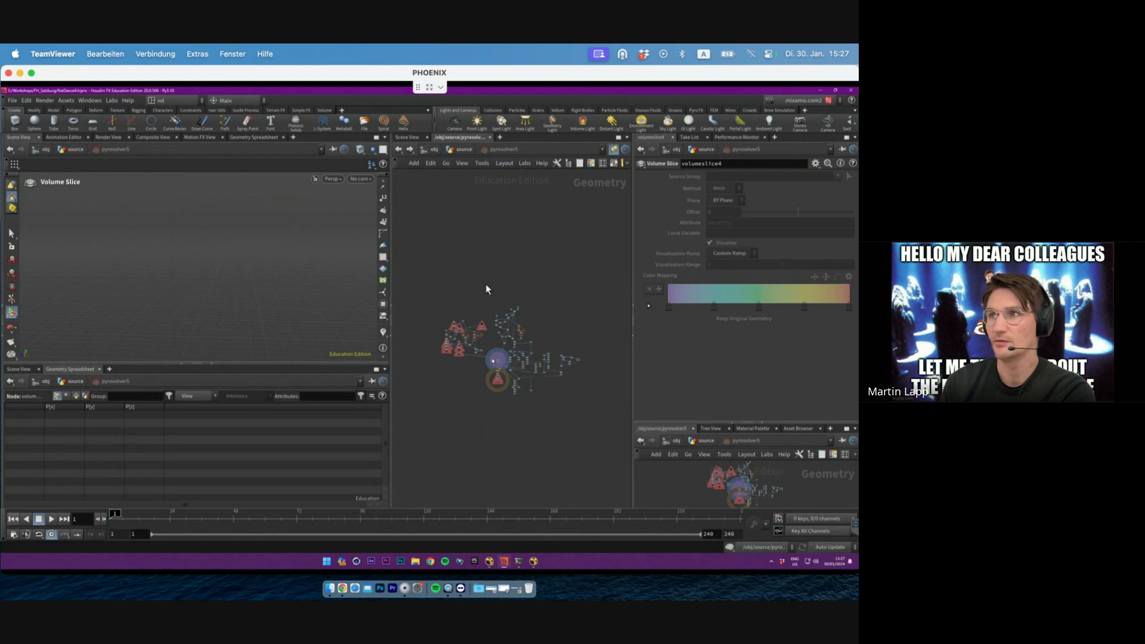
pyautogui.scroll(10, 492, 360)
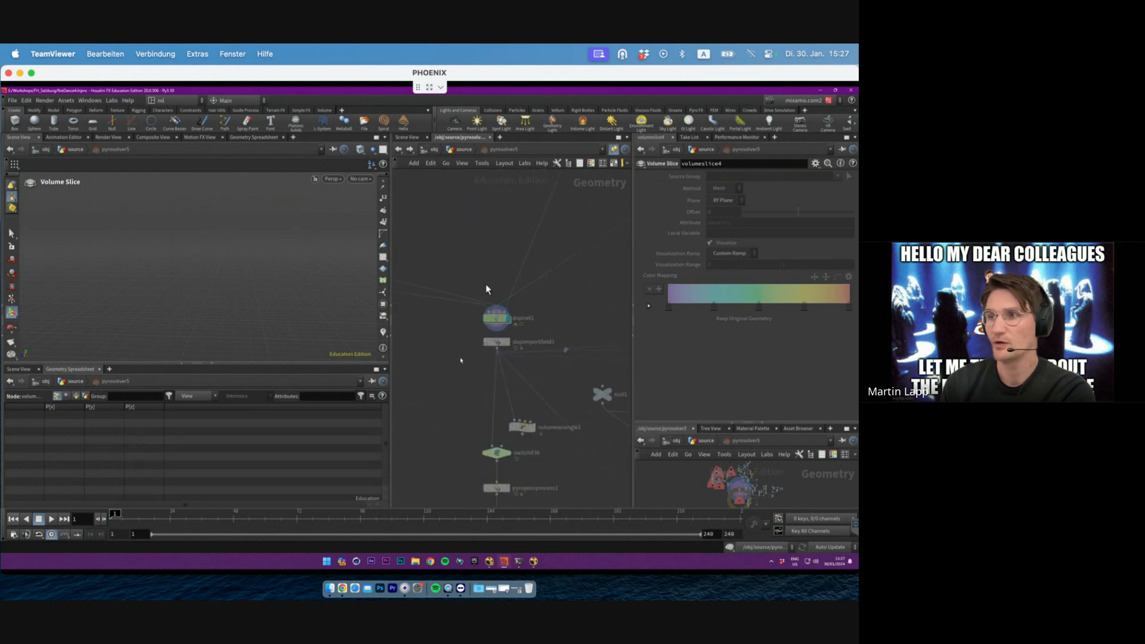
pyautogui.scroll(3, 486, 289)
pyautogui.click(486, 289)
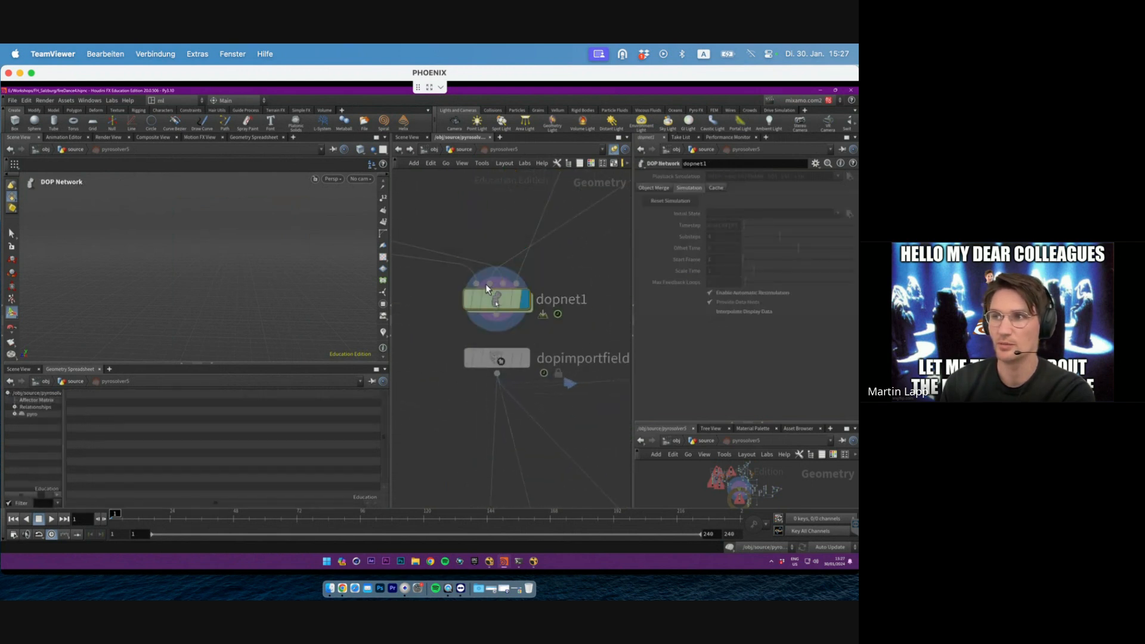
pyautogui.doubleClick(487, 289)
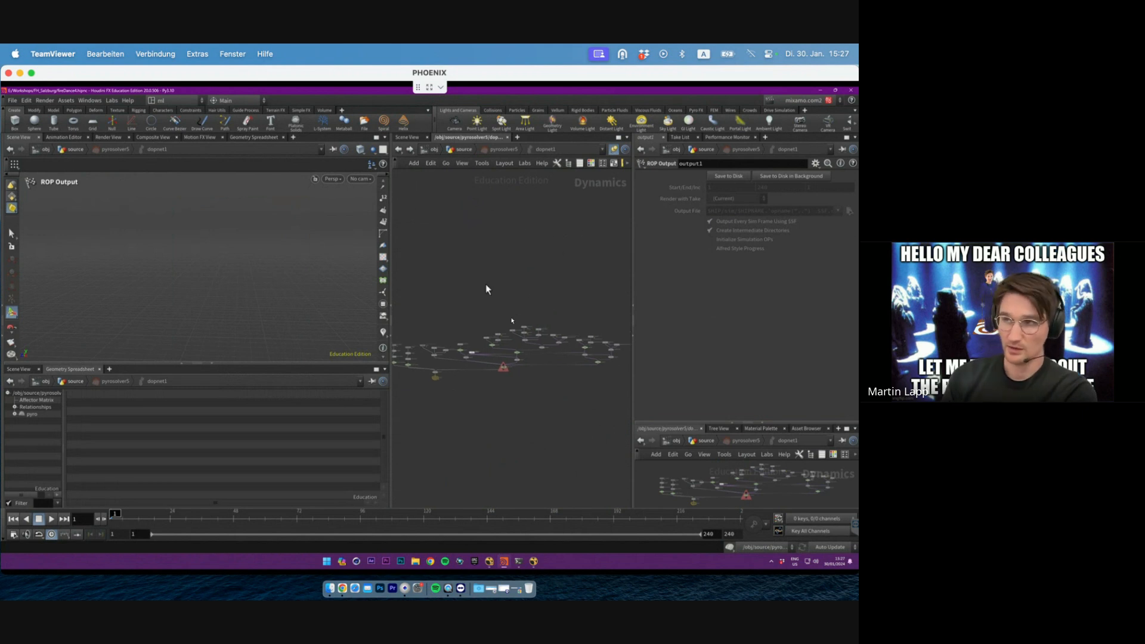
# Step: Select all nodes in dopnet1 to show the extent of the solver's internal network, and clear the selection
pyautogui.scroll(-3, 511, 318)
pyautogui.moveTo(511, 318); pyautogui.dragTo(532, 348, button='middle')
pyautogui.moveTo(443, 338); pyautogui.dragTo(630, 475)
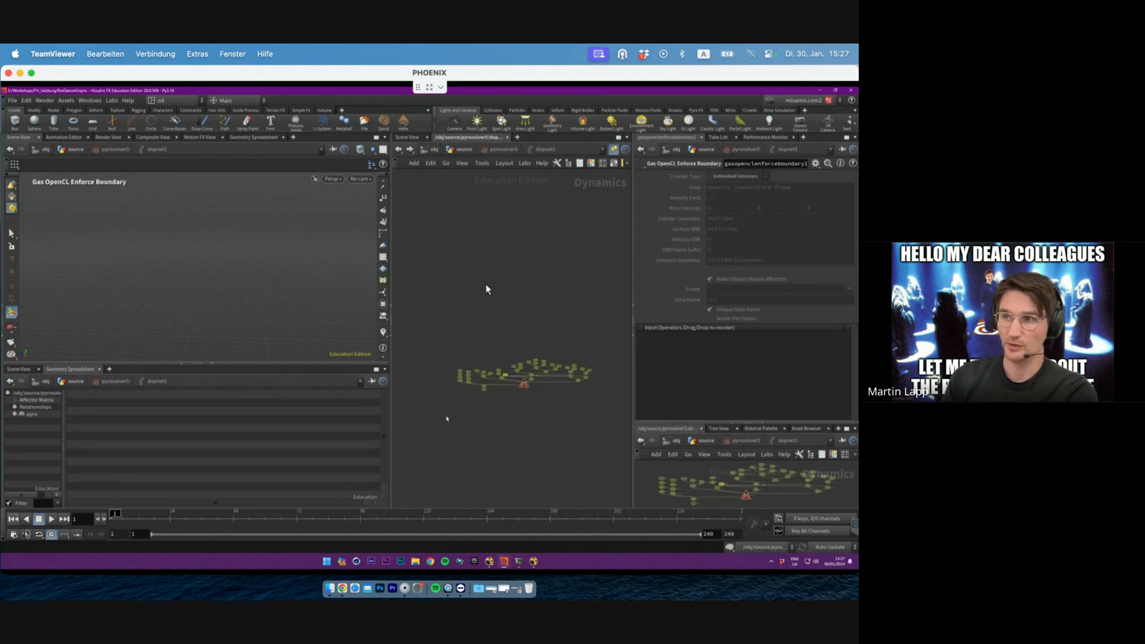
pyautogui.scroll(5, 523, 398)
pyautogui.scroll(-5, 529, 407)
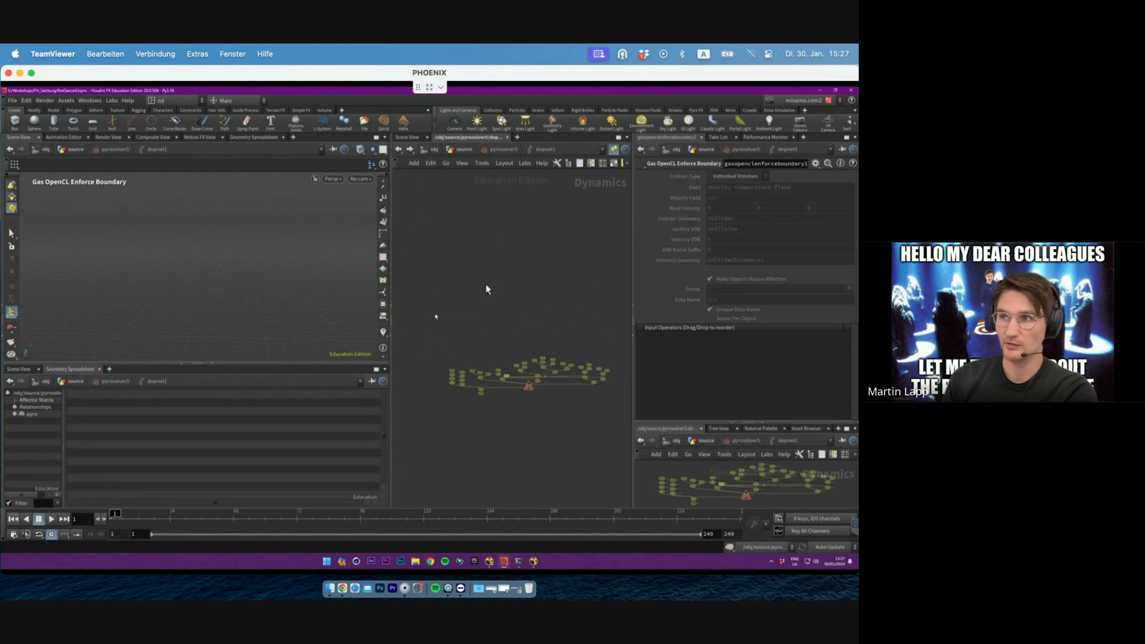
pyautogui.click(521, 322)
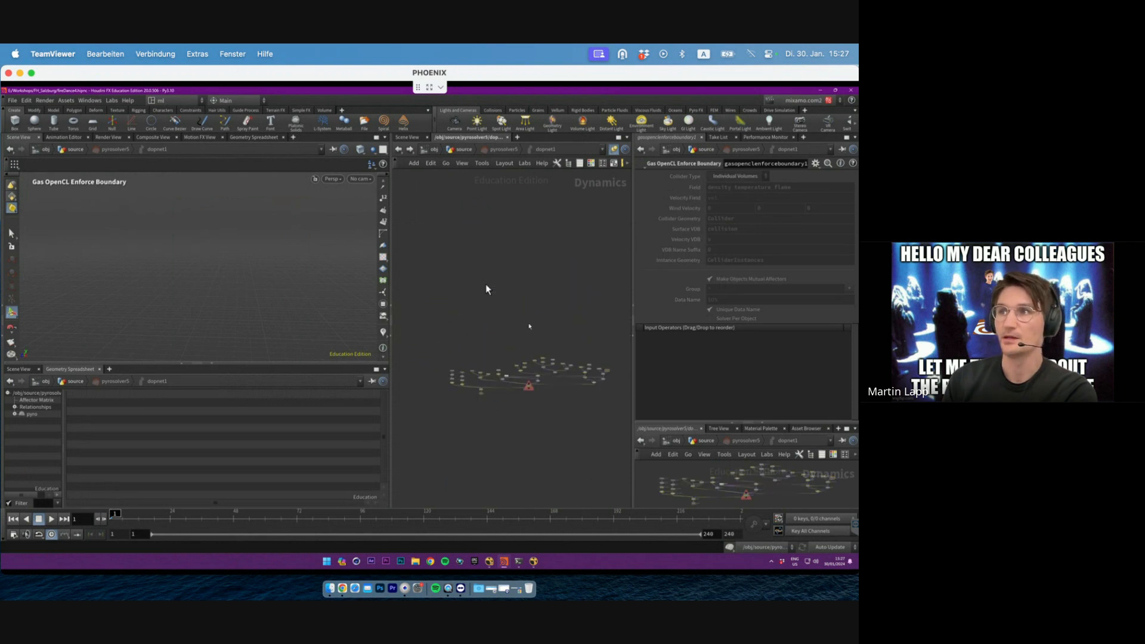
# Step: Examine the individual branches of dopnet1 up close, including switch4 and create_collider
pyautogui.scroll(5, 537, 375)
pyautogui.moveTo(570, 355); pyautogui.dragTo(480, 299)
pyautogui.scroll(-3, 538, 297)
pyautogui.moveTo(613, 313); pyautogui.dragTo(521, 338, button='middle')
pyautogui.scroll(2, 521, 337)
pyautogui.moveTo(464, 316); pyautogui.dragTo(688, 330, button='middle')
pyautogui.moveTo(576, 318); pyautogui.dragTo(505, 325)
pyautogui.scroll(-4, 422, 311)
pyautogui.moveTo(398, 362); pyautogui.dragTo(738, 335, button='middle')
pyautogui.scroll(2, 540, 352)
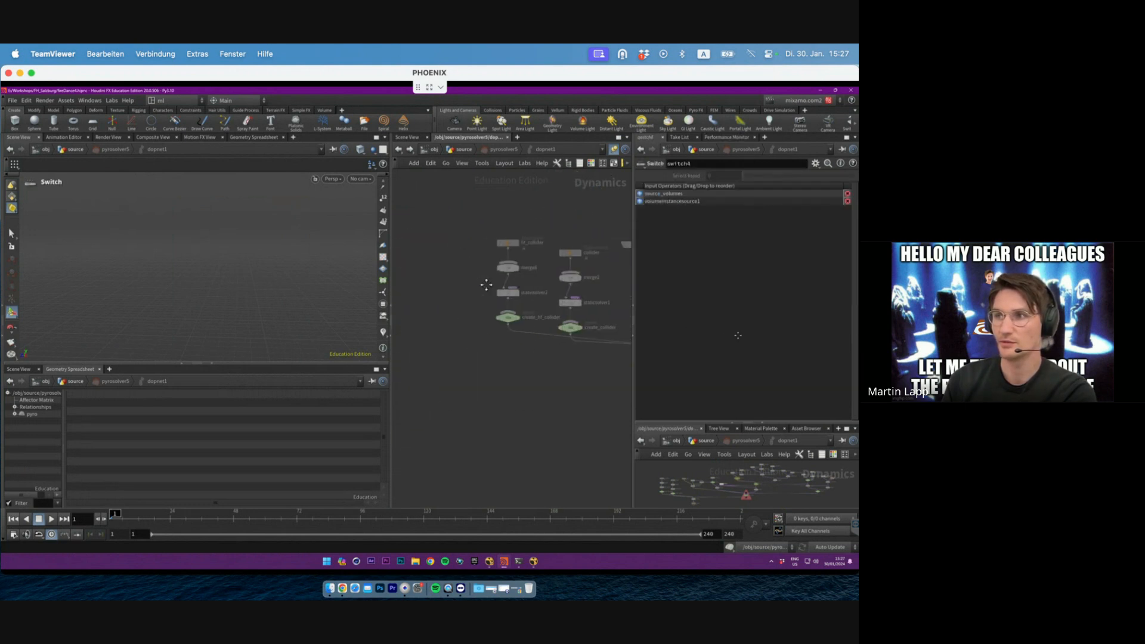
pyautogui.moveTo(549, 317); pyautogui.dragTo(590, 359)
pyautogui.moveTo(573, 359); pyautogui.dragTo(426, 402, button='middle')
pyautogui.scroll(-5, 500, 360)
pyautogui.scroll(3, 481, 392)
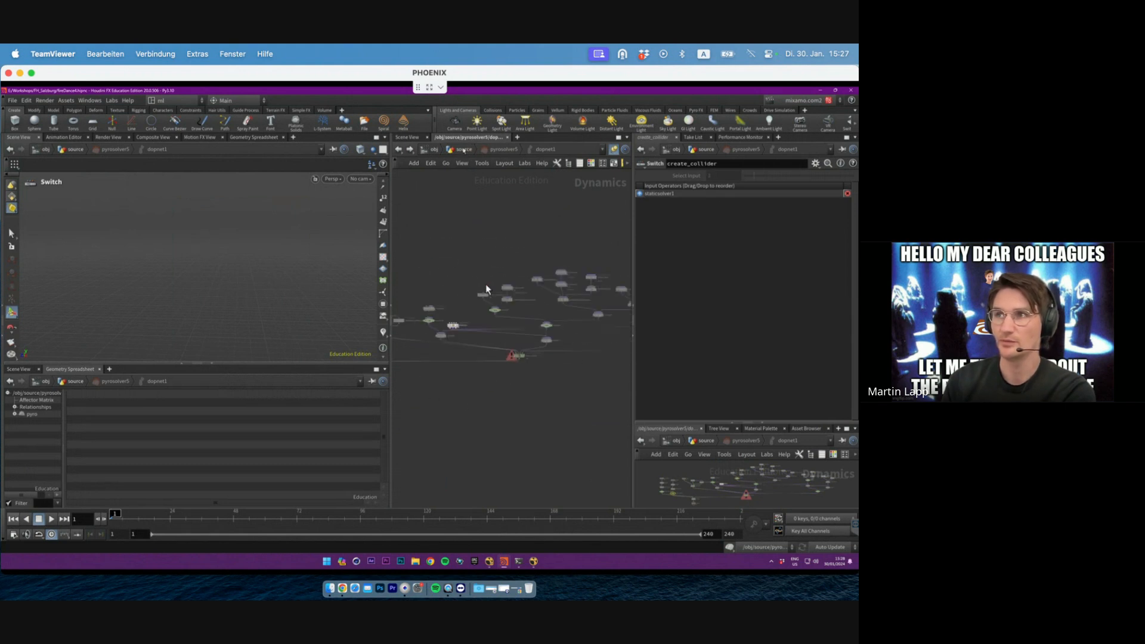
# Step: Return to the source network and inspect pyrosolver5's collision settings, expanding Limit Collision Range
pyautogui.press('u')
pyautogui.press('u')
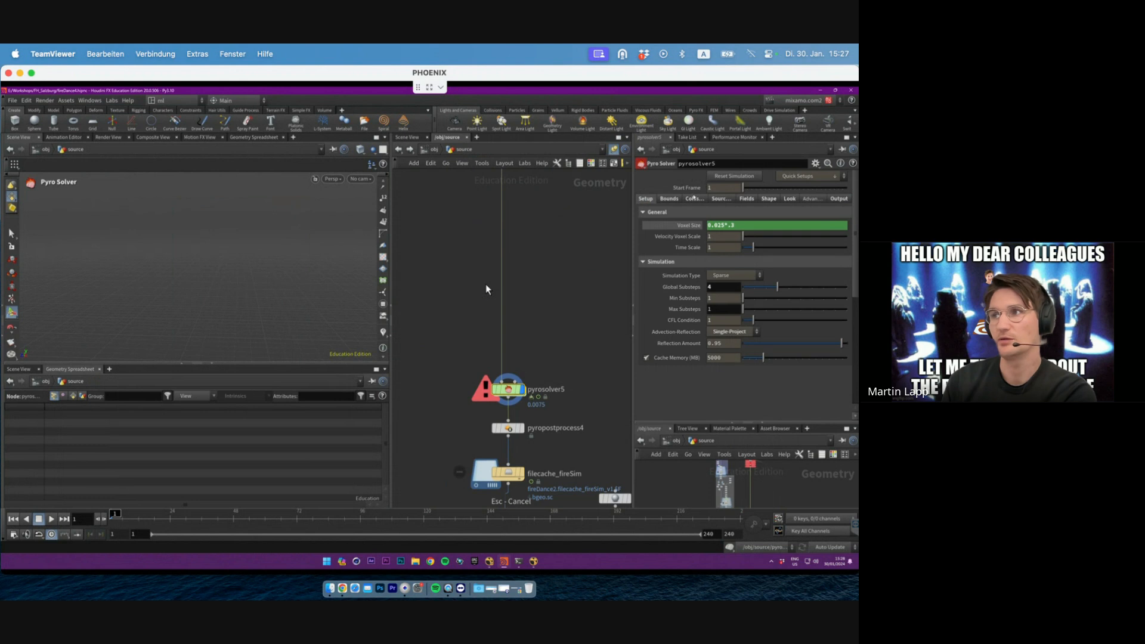
pyautogui.click(693, 198)
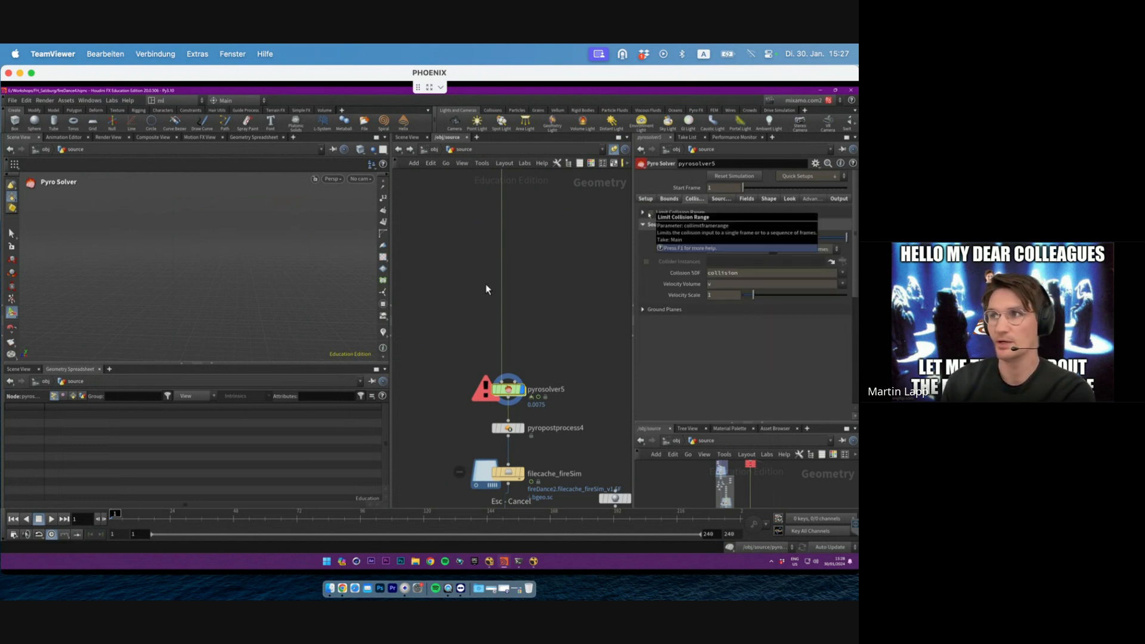
pyautogui.click(649, 214)
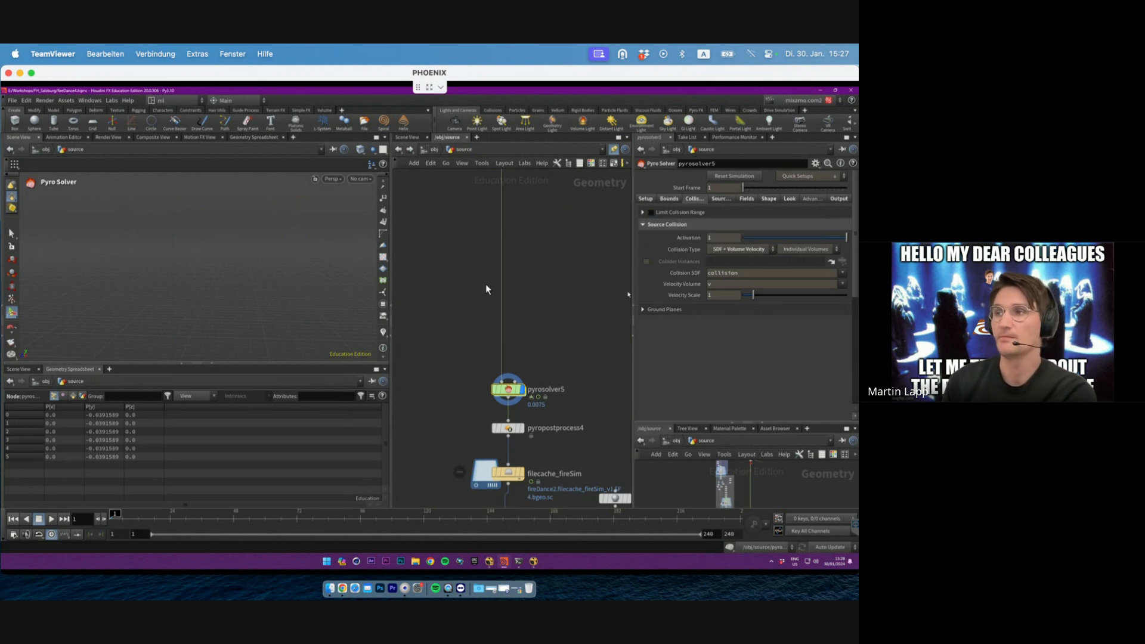
pyautogui.click(645, 212)
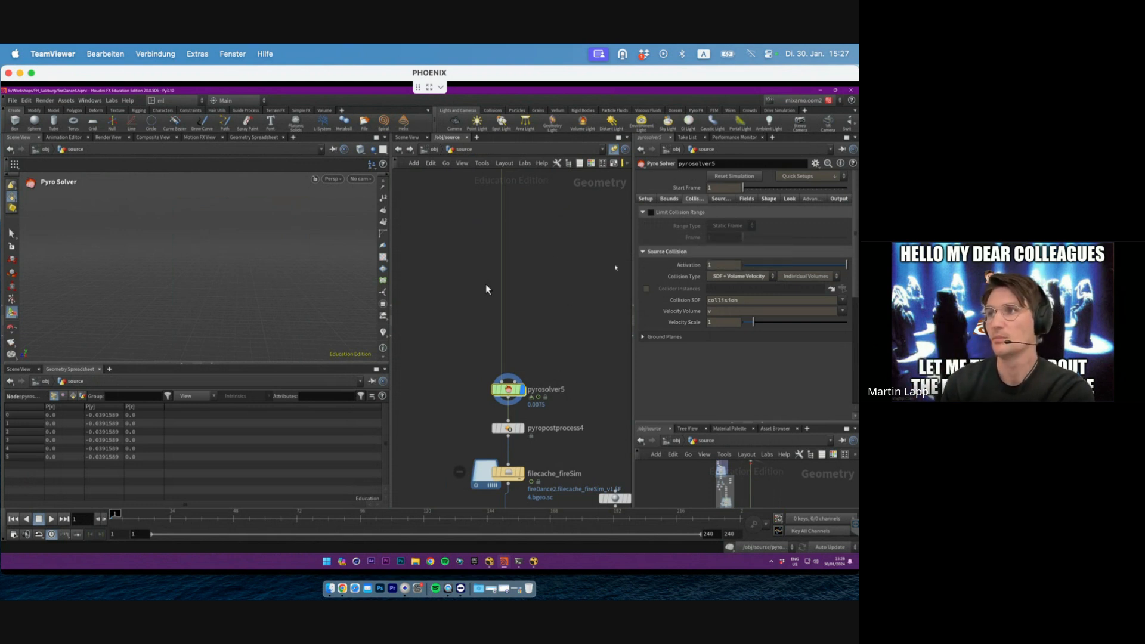
# Step: Open pyrosolver5's FORCES network and spread out the two gas vortex confinement nodes above merge1
pyautogui.scroll(-5, 487, 289)
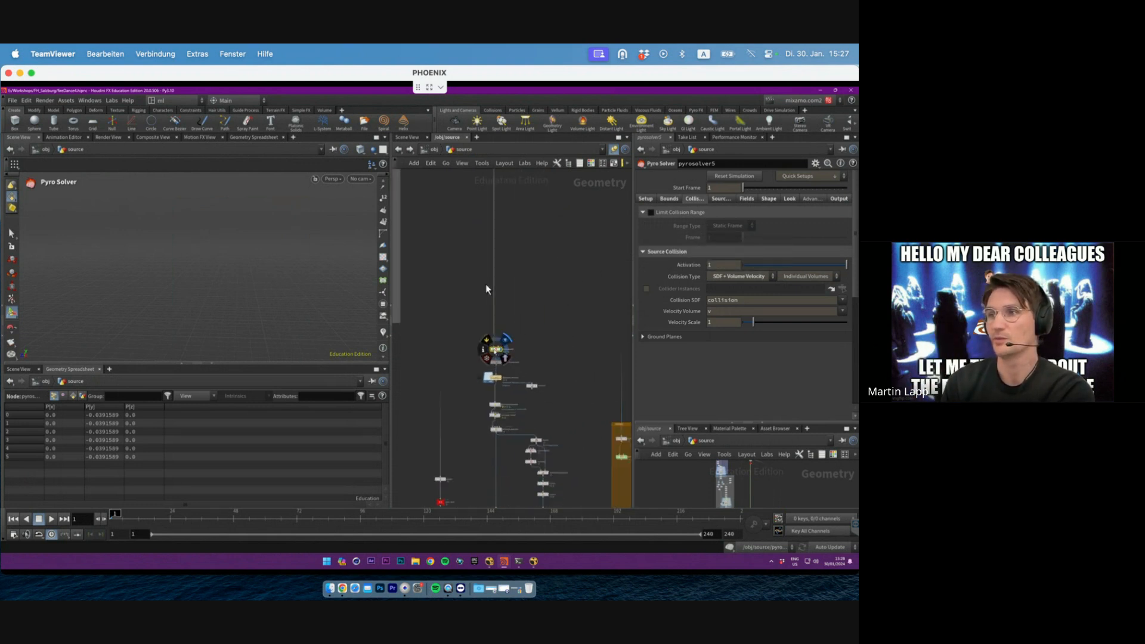
pyautogui.doubleClick(495, 351)
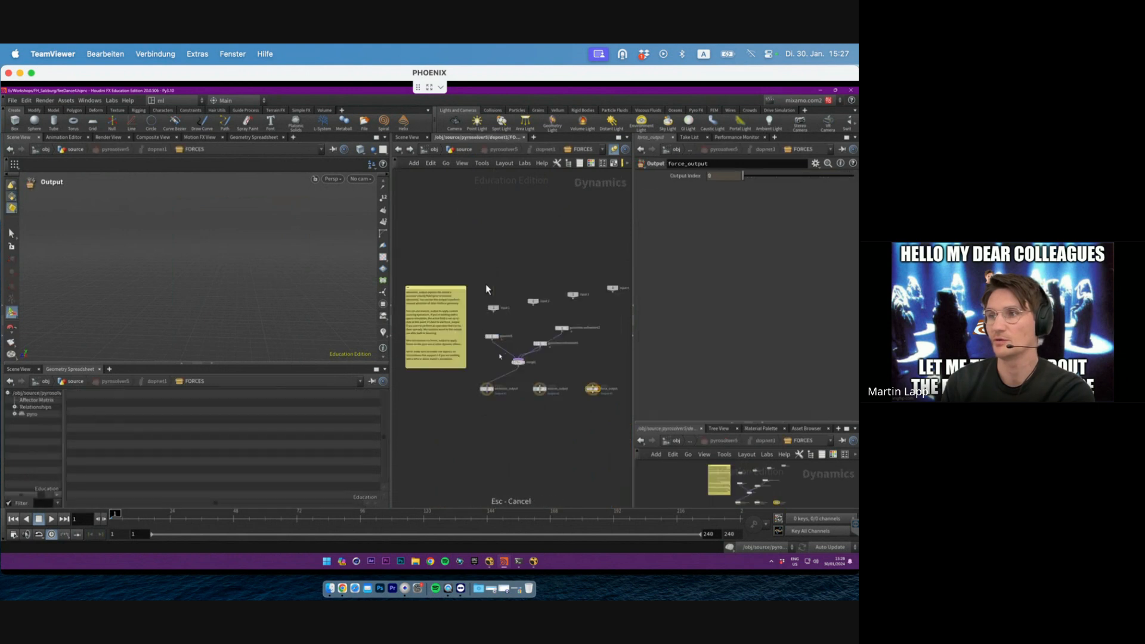
pyautogui.scroll(3, 526, 265)
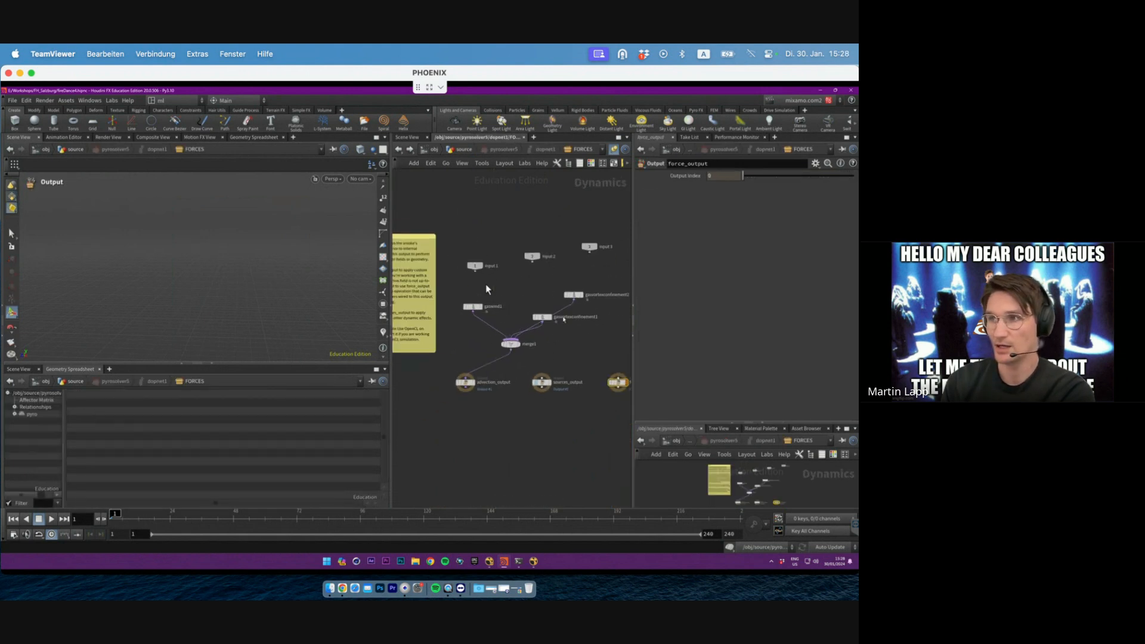
pyautogui.moveTo(576, 298); pyautogui.dragTo(610, 256)
pyautogui.scroll(4, 510, 304)
pyautogui.moveTo(588, 319); pyautogui.dragTo(527, 290)
# Step: Reveal gaswind1's Wind Scale expression and highlight its $F argument
pyautogui.click(436, 291)
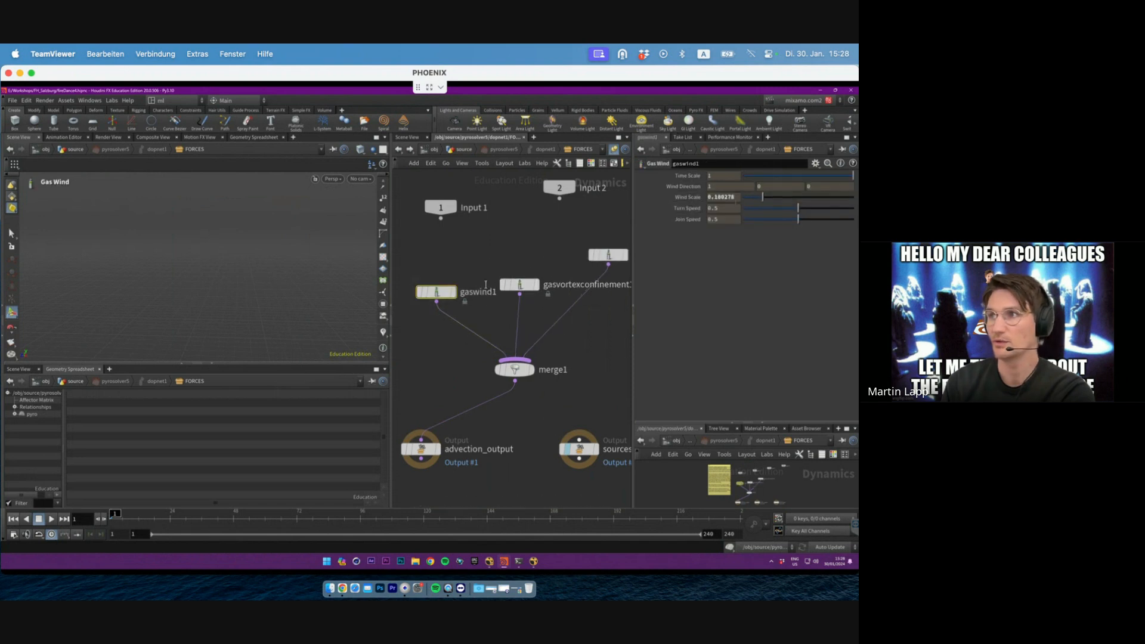
pyautogui.moveTo(719, 198)
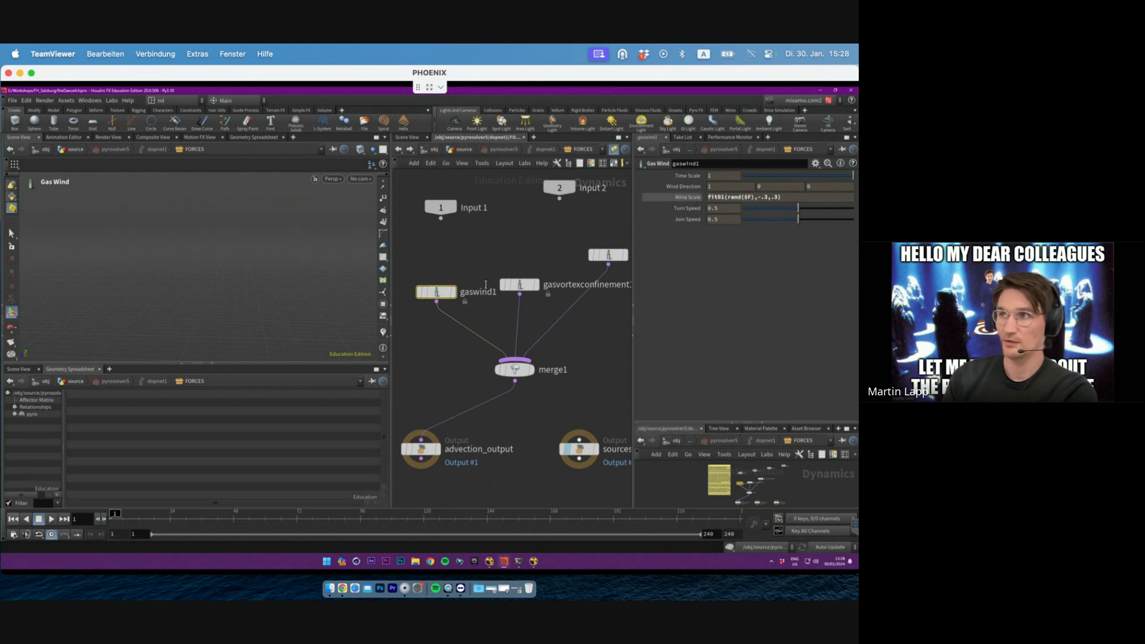
pyautogui.click(756, 197)
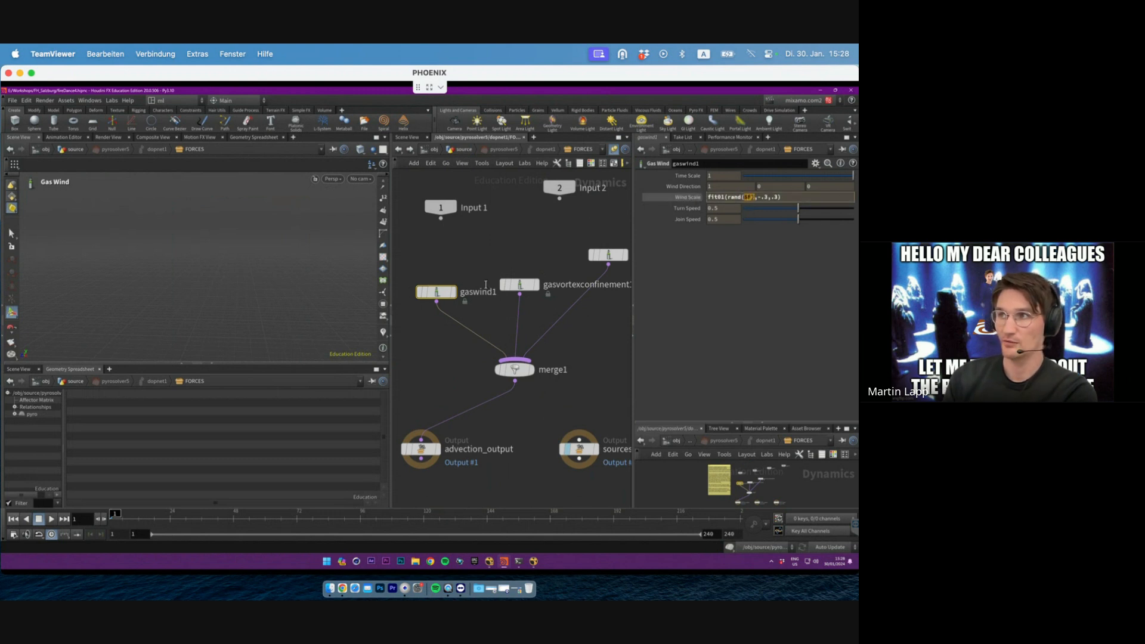
pyautogui.click(497, 259)
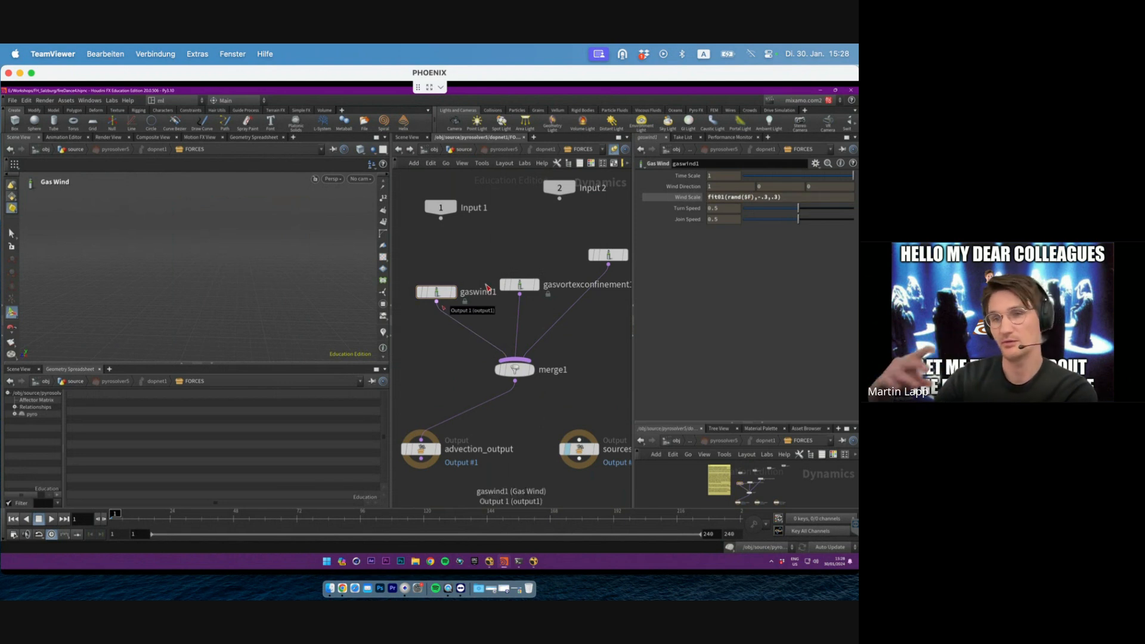
pyautogui.scroll(-3, 487, 288)
pyautogui.moveTo(489, 290); pyautogui.dragTo(487, 305, button='middle')
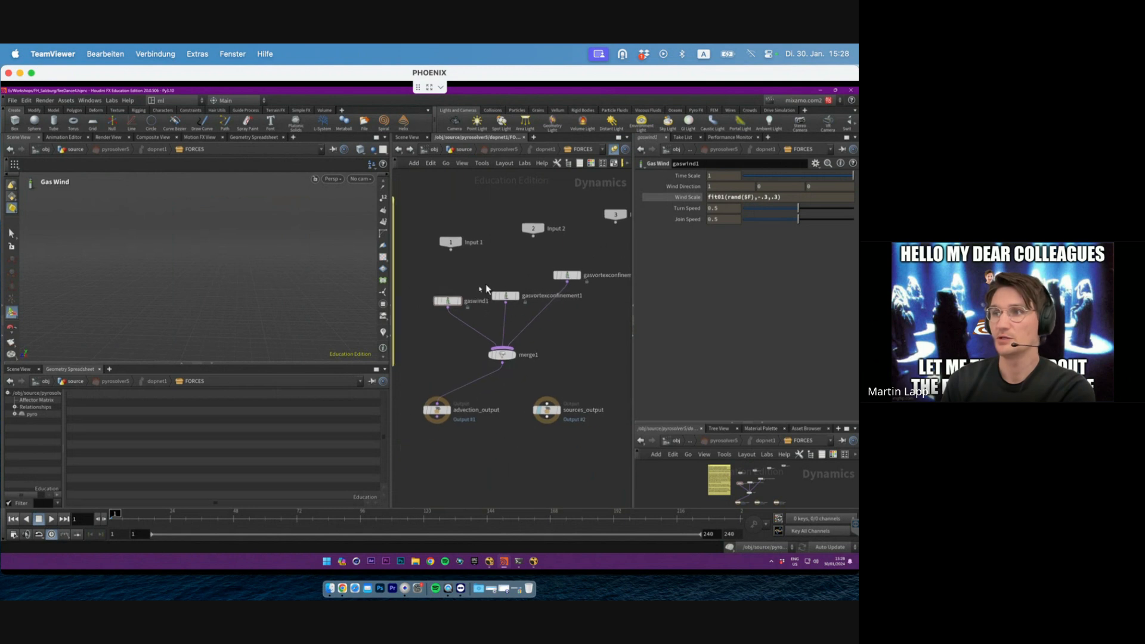
# Step: Move gaswind1 and the two gas vortex confinement nodes apart above merge1 so their connections are easy to follow
pyautogui.moveTo(494, 273); pyautogui.dragTo(523, 341)
pyautogui.moveTo(506, 296); pyautogui.dragTo(447, 321)
pyautogui.click(503, 277)
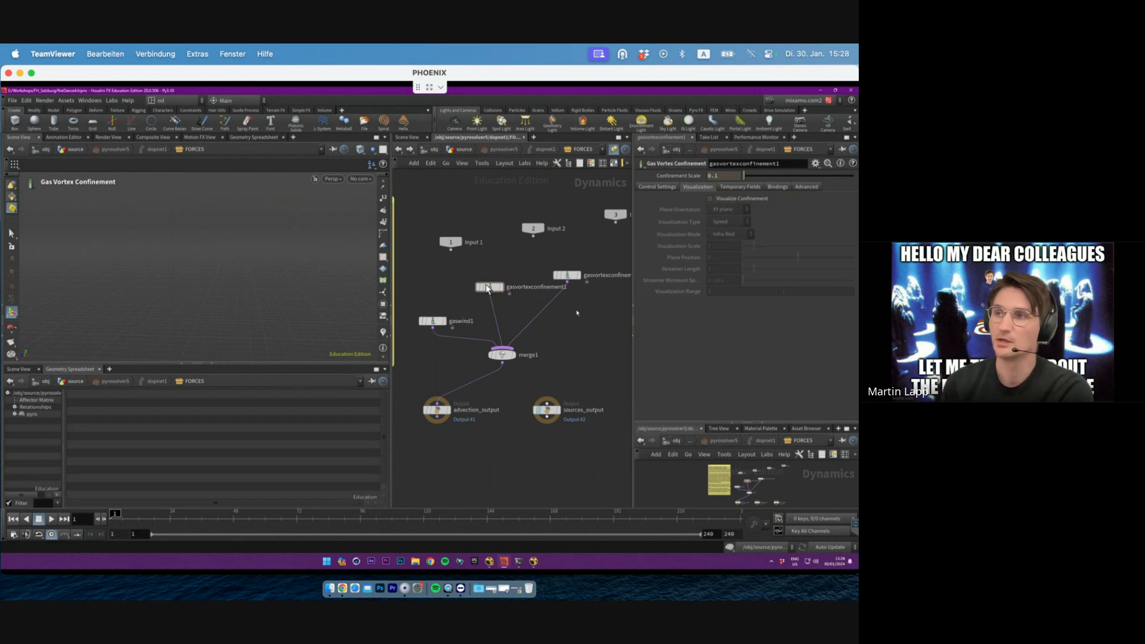
pyautogui.moveTo(494, 255); pyautogui.dragTo(472, 271, button='middle')
pyautogui.moveTo(546, 289); pyautogui.dragTo(554, 324)
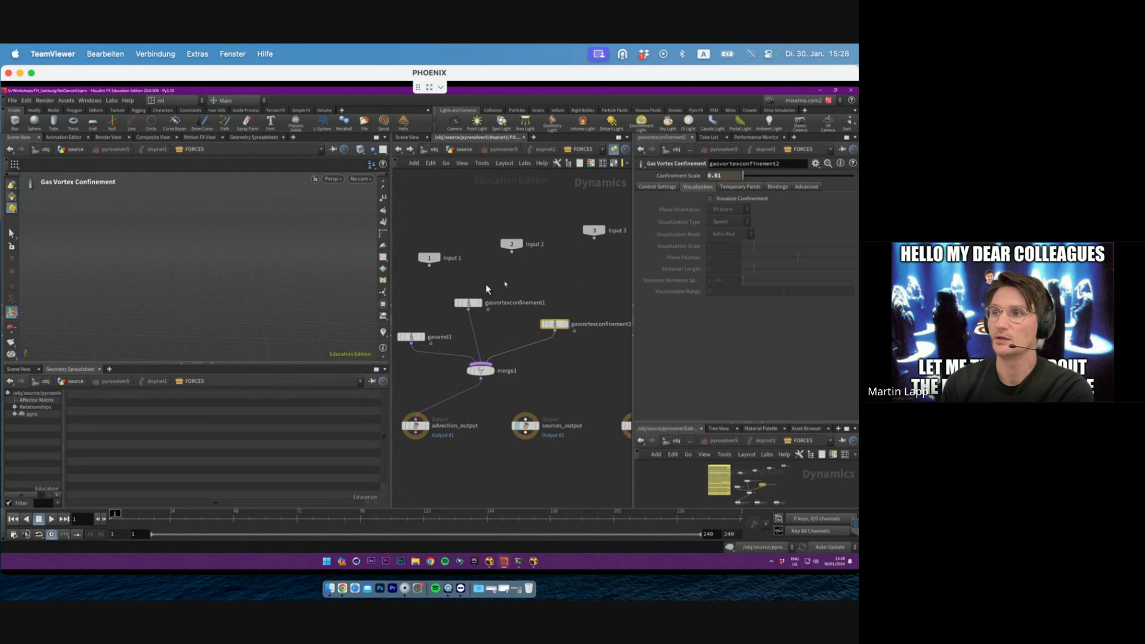
# Step: Compare the Confinement Scale settings of gasvortexconfinement1 and gasvortexconfinement2
pyautogui.click(469, 303)
pyautogui.click(555, 323)
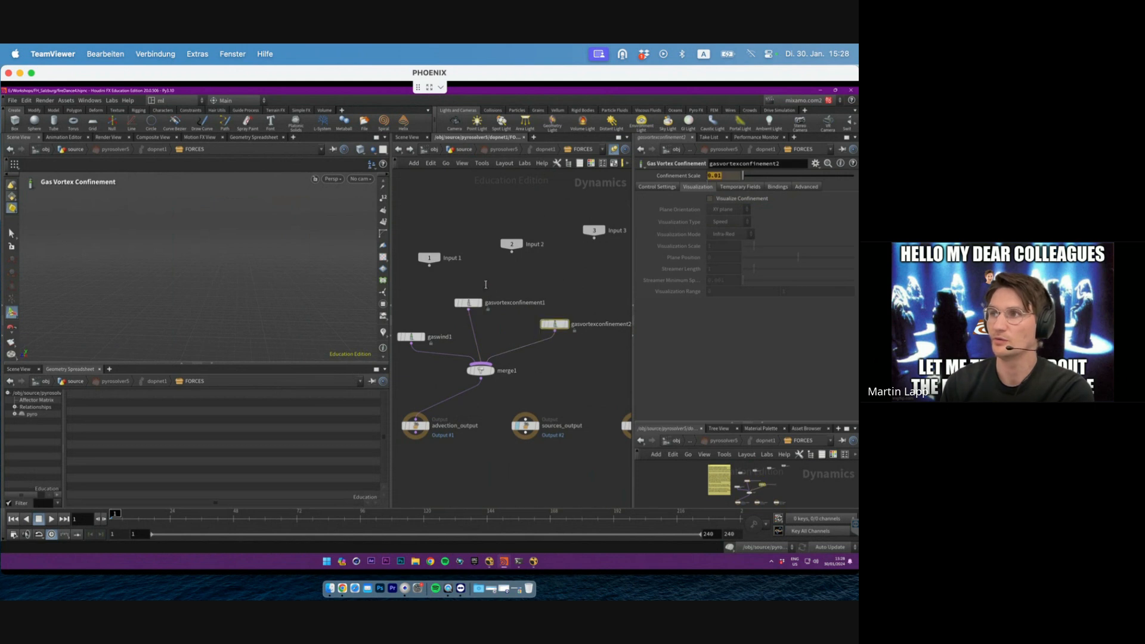
pyautogui.click(469, 303)
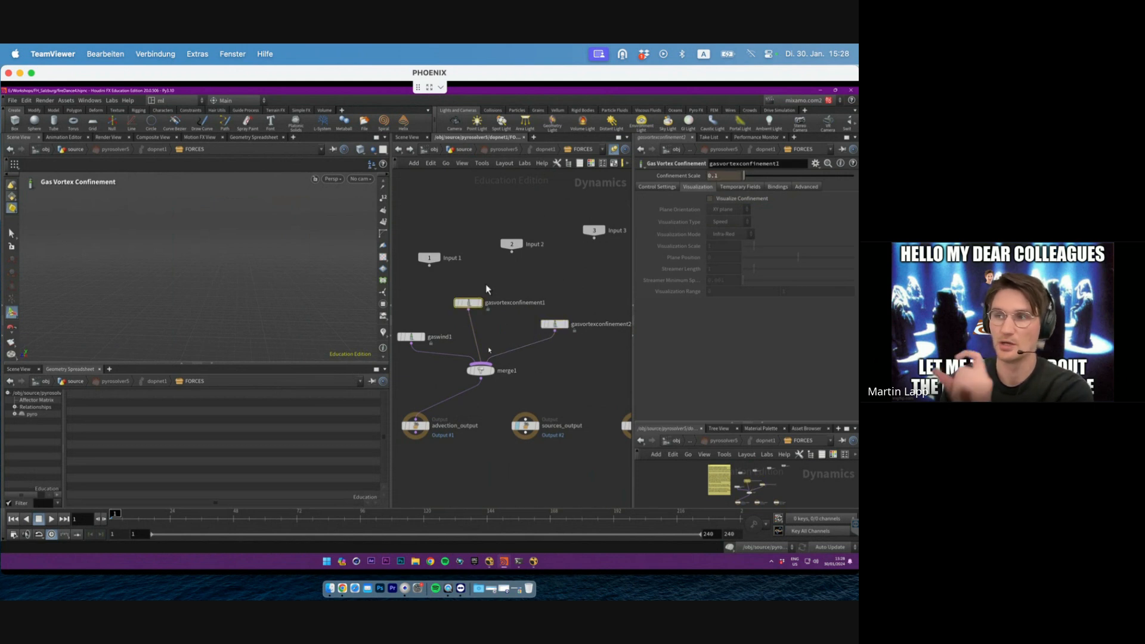
# Step: Return to the source network and display filecache_fireSim in the viewport
pyautogui.click(463, 149)
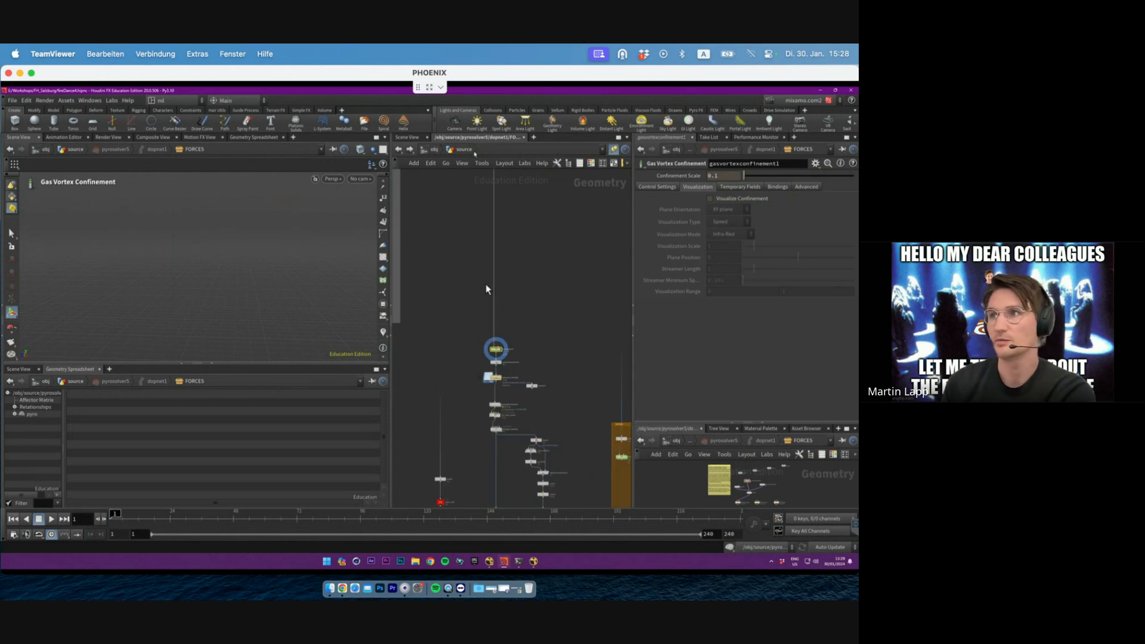
pyautogui.scroll(8, 513, 365)
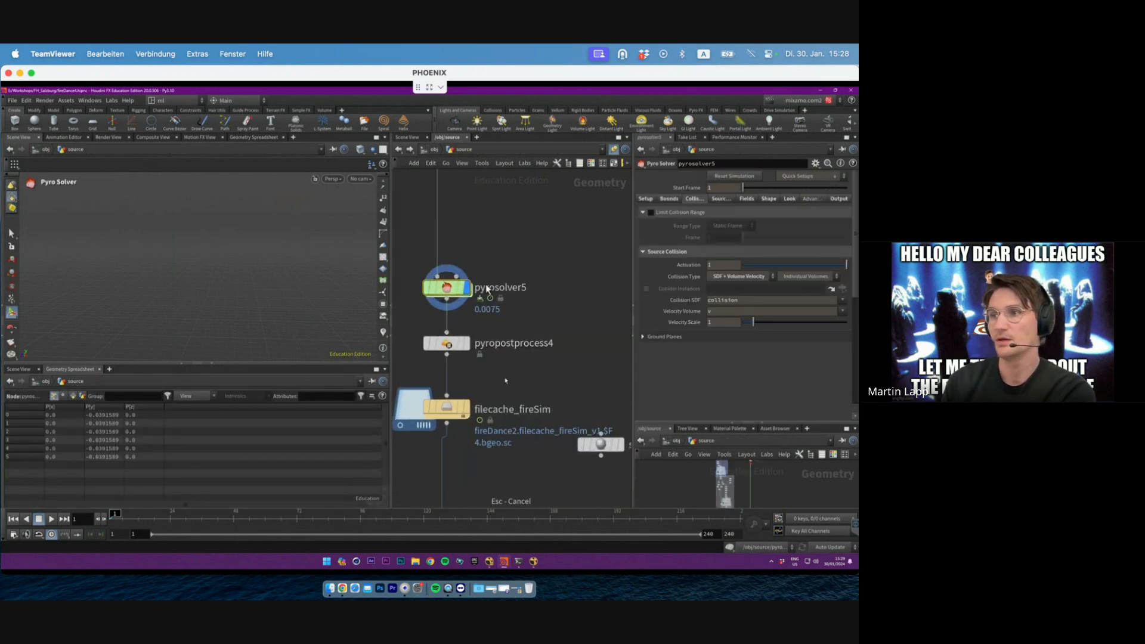
pyautogui.moveTo(521, 365); pyautogui.dragTo(456, 422)
pyautogui.click(467, 410)
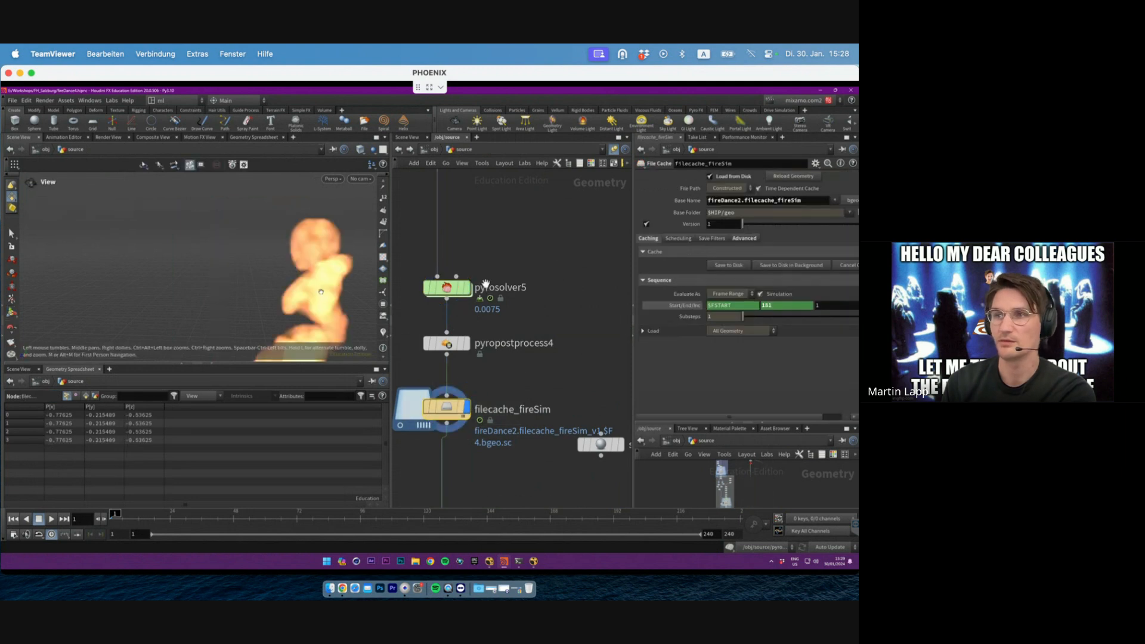
# Step: Frame the whole burning figure, play the cached fire simulation from frame 1 and stop at frame 14
pyautogui.keyDown('alt'); pyautogui.moveTo(321, 292); pyautogui.dragTo(220, 268, button='right'); pyautogui.keyUp('alt')
pyautogui.keyDown('alt'); pyautogui.moveTo(220, 268); pyautogui.dragTo(197, 262); pyautogui.keyUp('alt')
pyautogui.keyDown('alt'); pyautogui.moveTo(197, 263); pyautogui.dragTo(182, 258, button='right'); pyautogui.keyUp('alt')
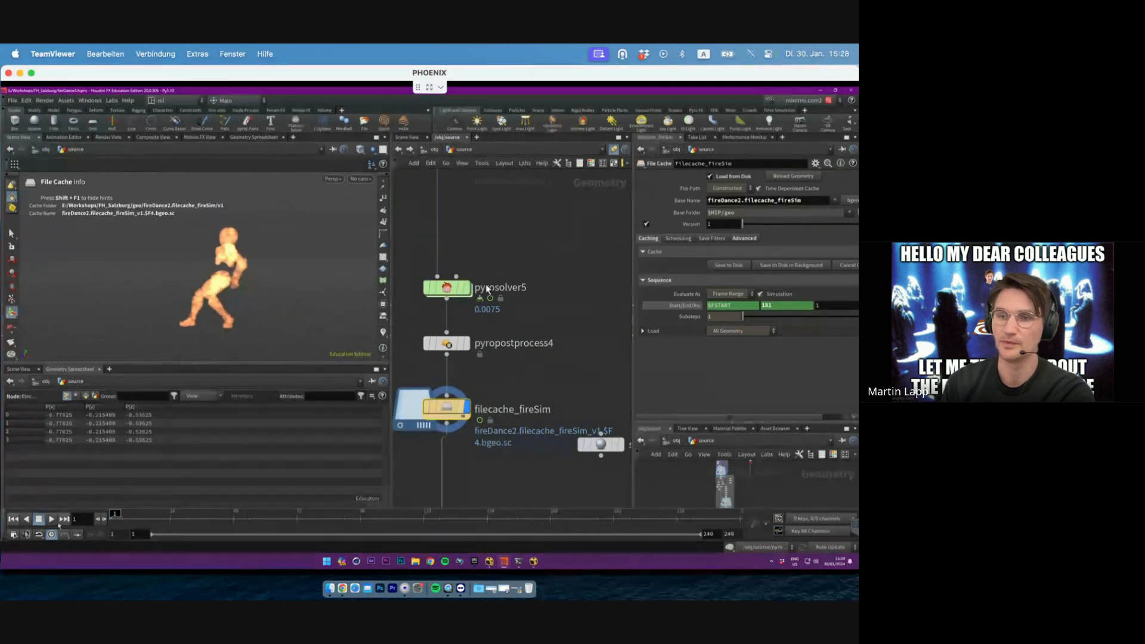
pyautogui.click(51, 518)
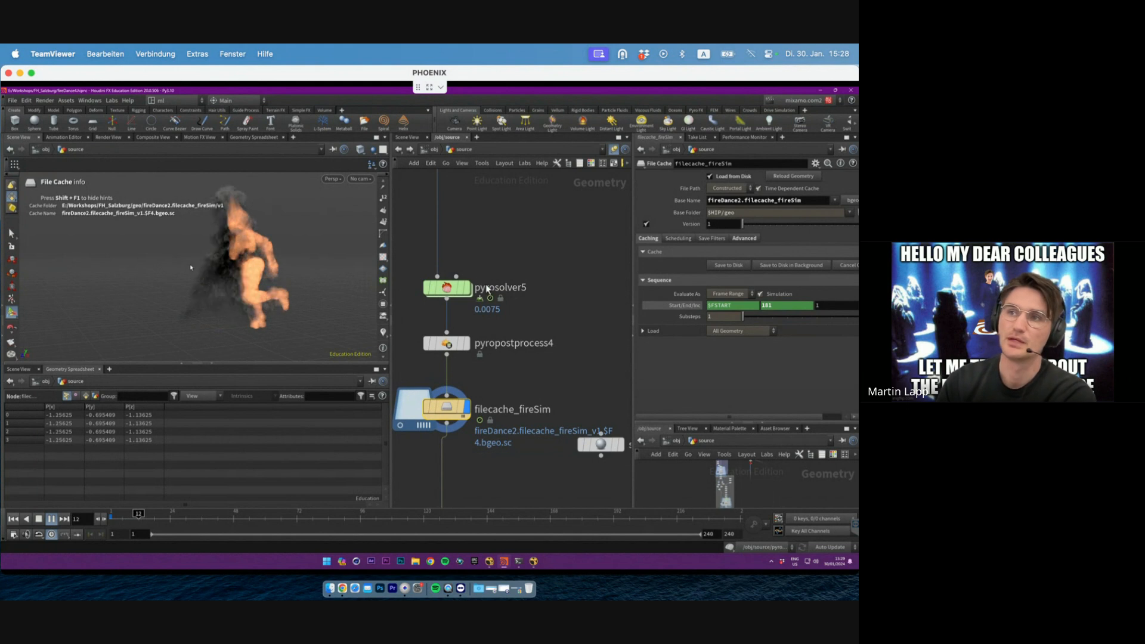
pyautogui.press('Escape')
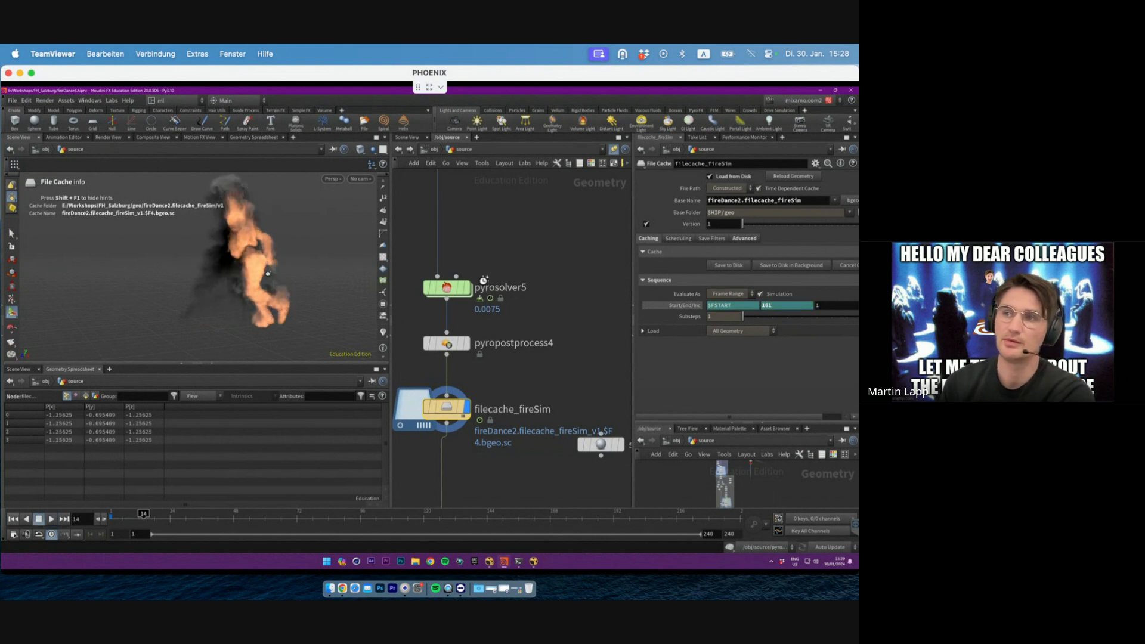
# Step: Scrub the cached simulation back to frame 1 and examine the burning figure's upper body up close
pyautogui.moveTo(192, 267); pyautogui.dragTo(345, 271)
pyautogui.moveTo(345, 271); pyautogui.dragTo(233, 298, button='right')
pyautogui.moveTo(232, 298); pyautogui.dragTo(179, 304)
pyautogui.click(130, 514)
pyautogui.moveTo(130, 513); pyautogui.dragTo(115, 514)
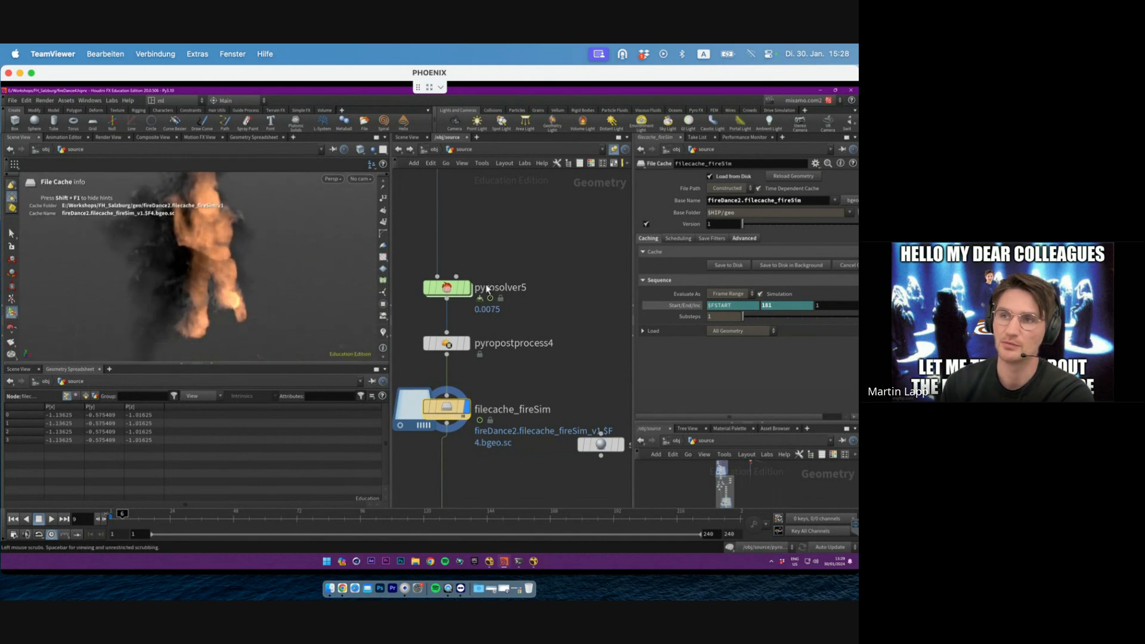
pyautogui.moveTo(146, 272); pyautogui.dragTo(195, 300, button='right')
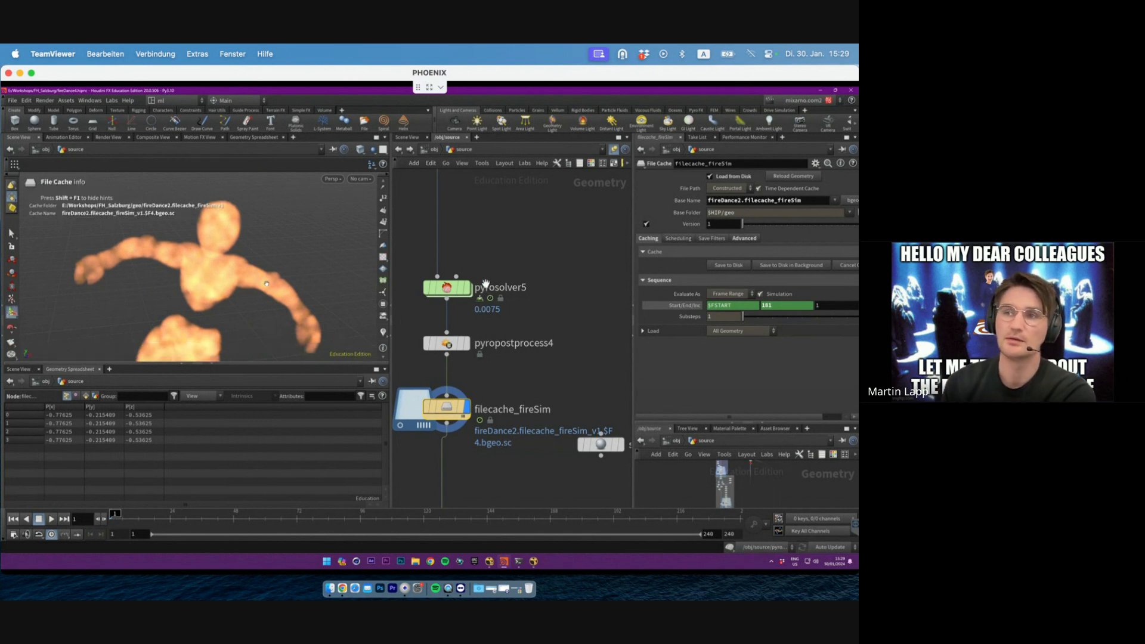
pyautogui.moveTo(262, 278); pyautogui.dragTo(309, 276, button='right')
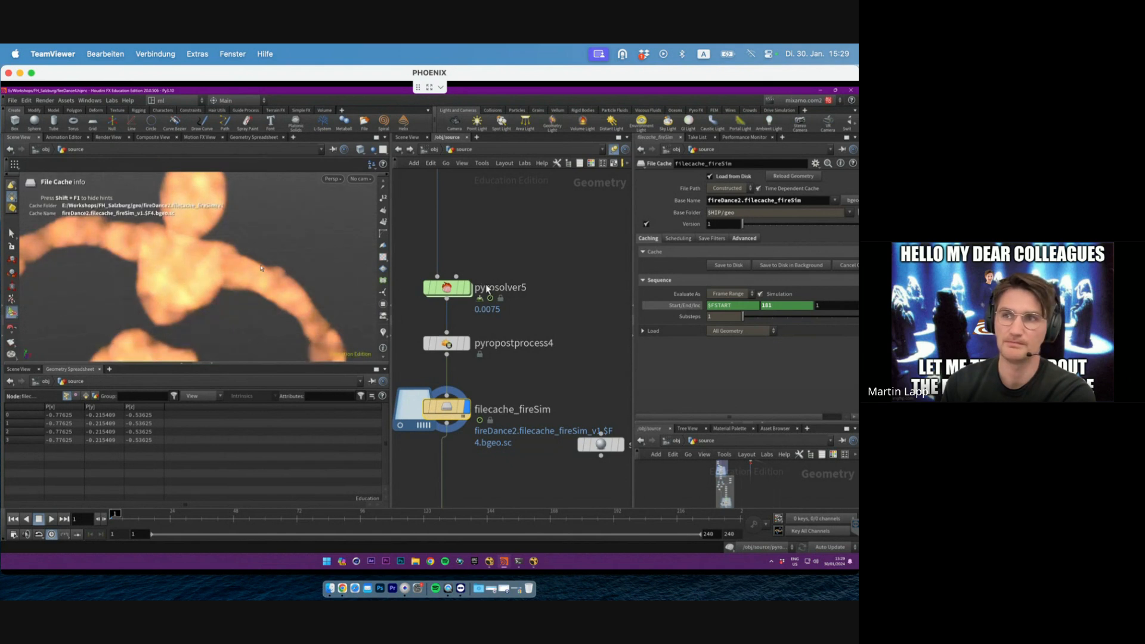
pyautogui.moveTo(261, 268); pyautogui.dragTo(205, 272, button='right')
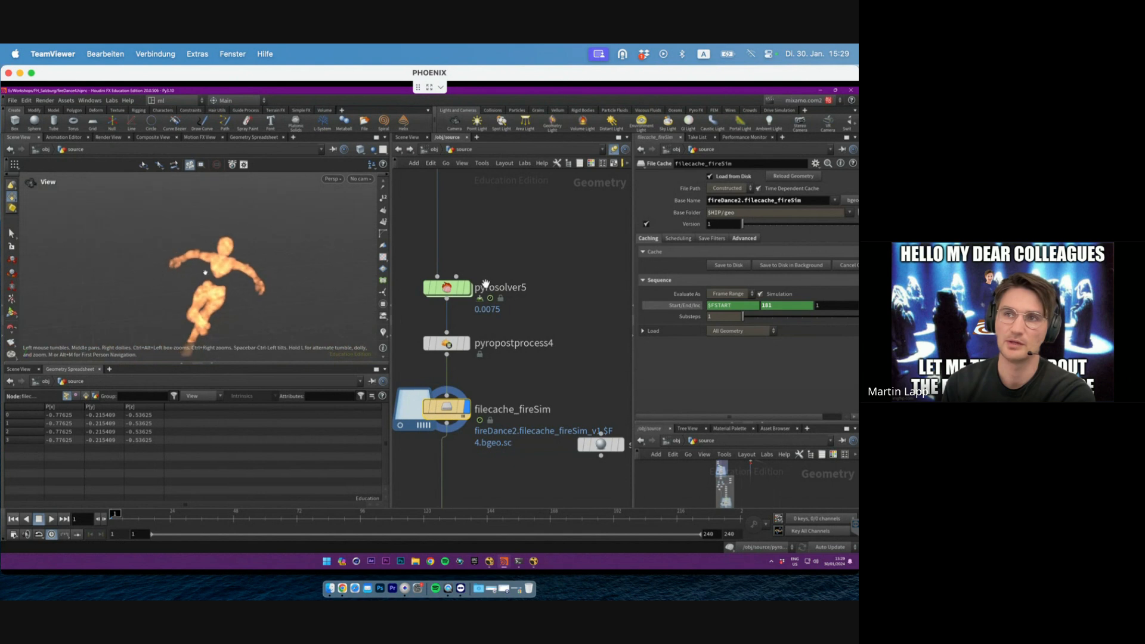
# Step: Scrub the cached simulation forward to frame 33 and view the figure together with its smoke plume
pyautogui.moveTo(205, 273); pyautogui.dragTo(236, 263)
pyautogui.moveTo(248, 301); pyautogui.dragTo(228, 327)
pyautogui.moveTo(151, 518); pyautogui.dragTo(222, 517)
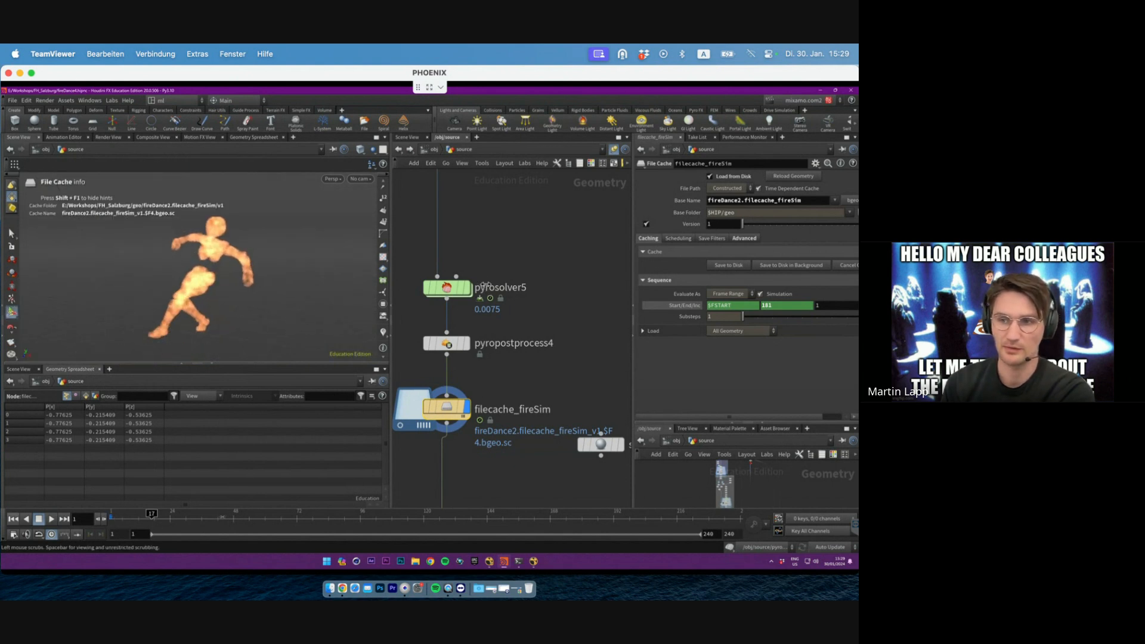
pyautogui.moveTo(130, 253); pyautogui.dragTo(307, 248)
pyautogui.moveTo(152, 514); pyautogui.dragTo(223, 514)
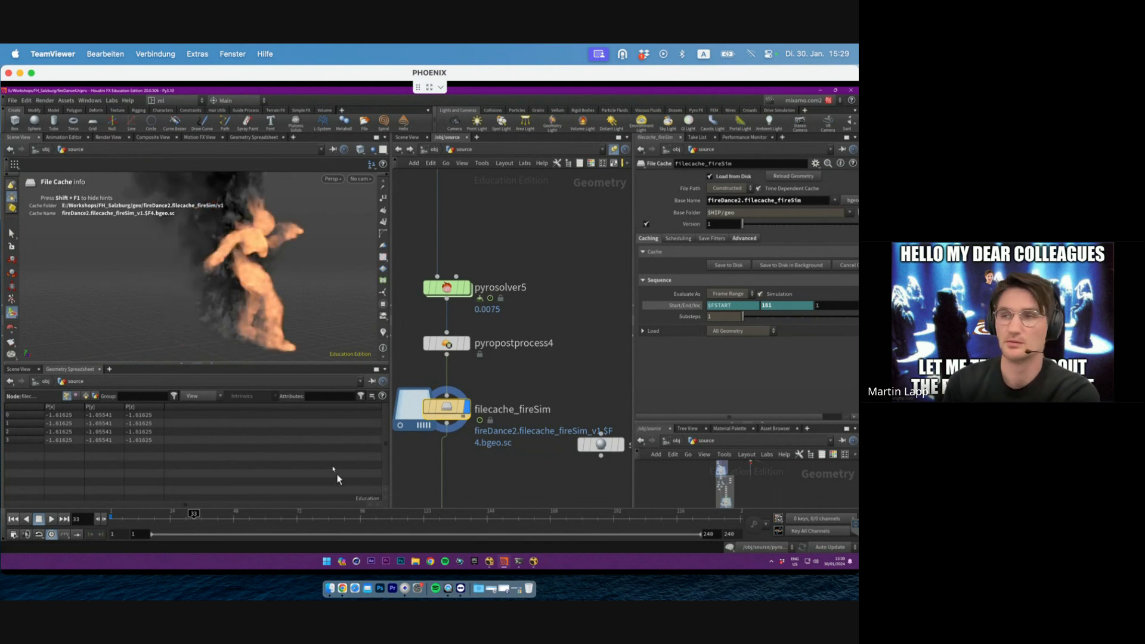
pyautogui.keyDown('alt'); pyautogui.moveTo(298, 279); pyautogui.dragTo(235, 293, button='right'); pyautogui.keyUp('alt')
pyautogui.moveTo(234, 294)
pyautogui.mouseDown()
pyautogui.moveTo(185, 289)
pyautogui.moveTo(297, 265)
pyautogui.moveTo(266, 274)
pyautogui.mouseUp()
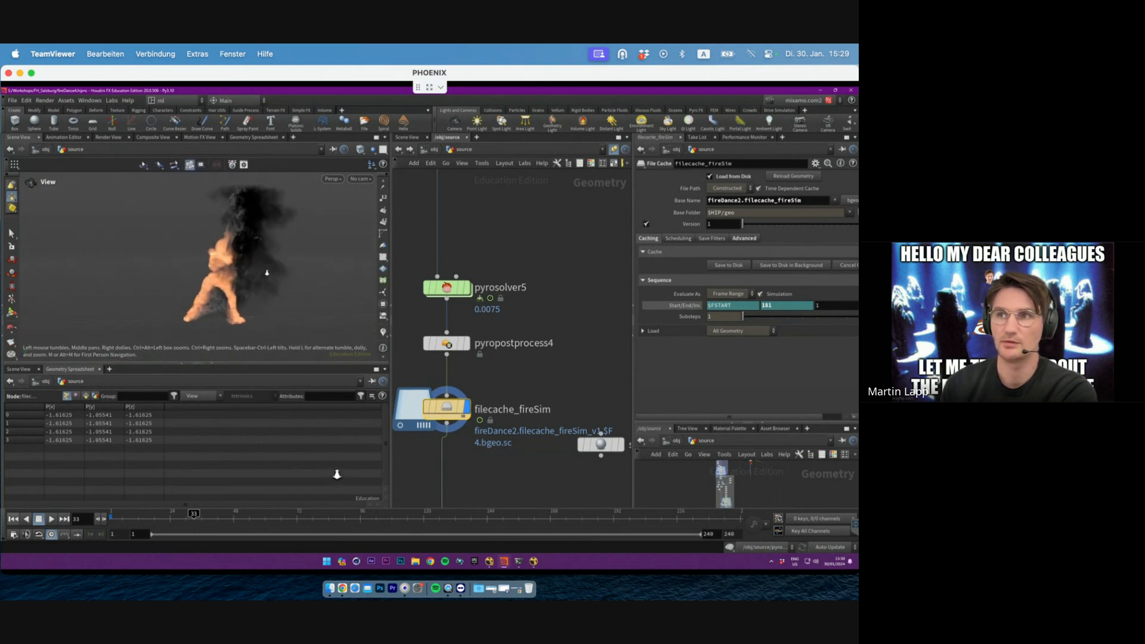
pyautogui.keyDown('alt'); pyautogui.moveTo(266, 274); pyautogui.dragTo(277, 291, button='right'); pyautogui.keyUp('alt')
pyautogui.keyDown('alt'); pyautogui.moveTo(278, 291); pyautogui.dragTo(286, 275, button='middle'); pyautogui.keyUp('alt')
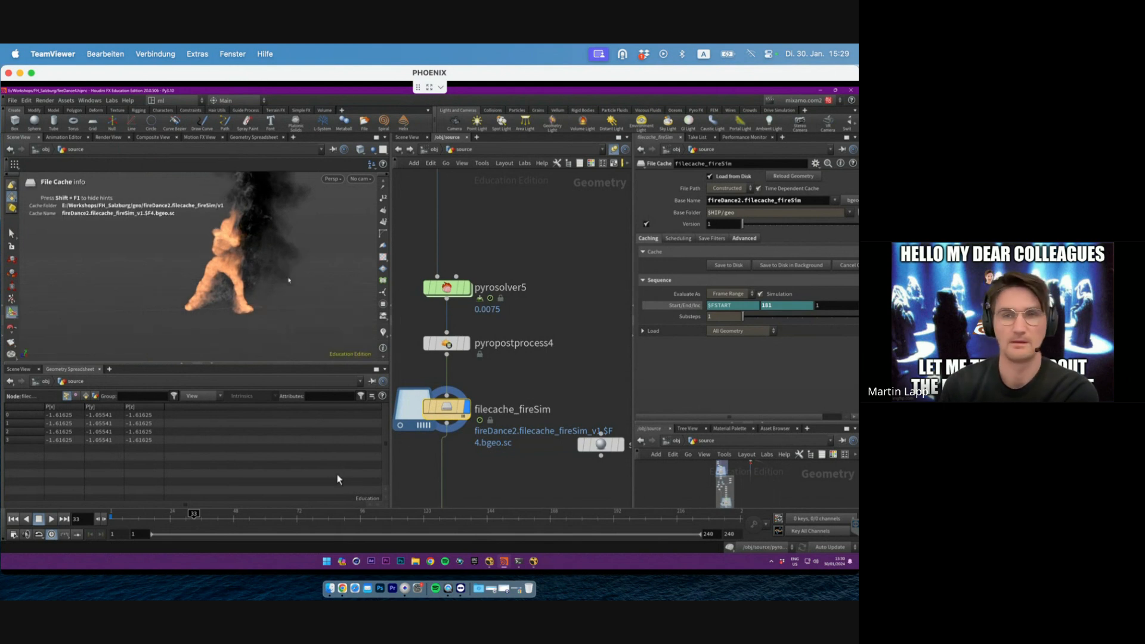
# Step: Switch to the window with the collage of rendered effects clips, and return to the Houdini remote session
pyautogui.hotkey('ctrl', 'Up')
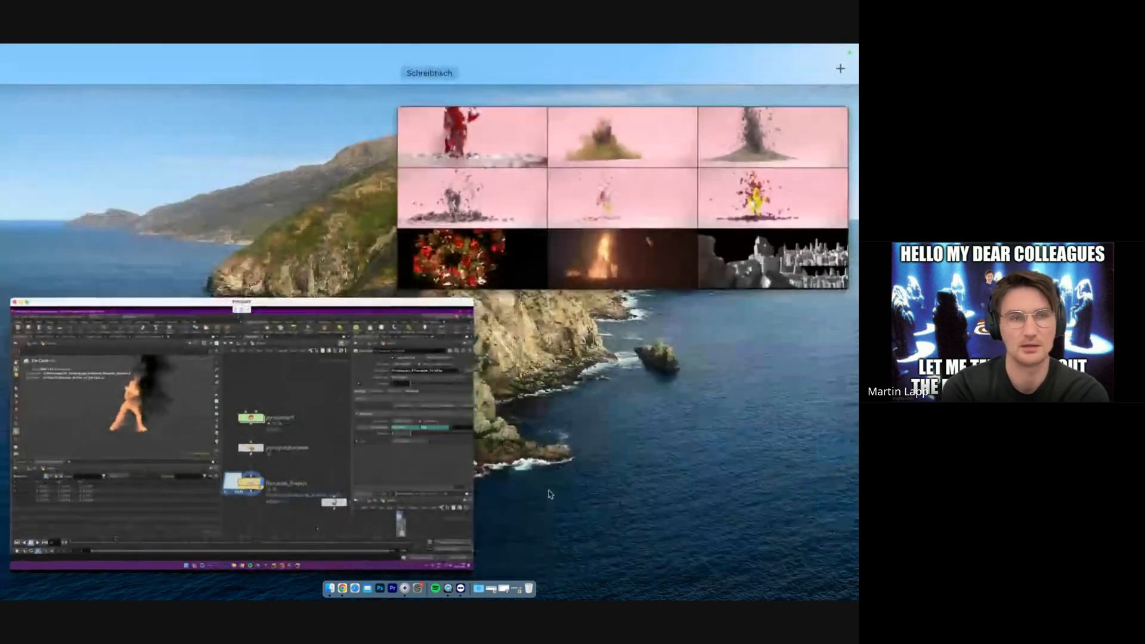
pyautogui.click(603, 226)
pyautogui.hotkey('ctrl', 'Up')
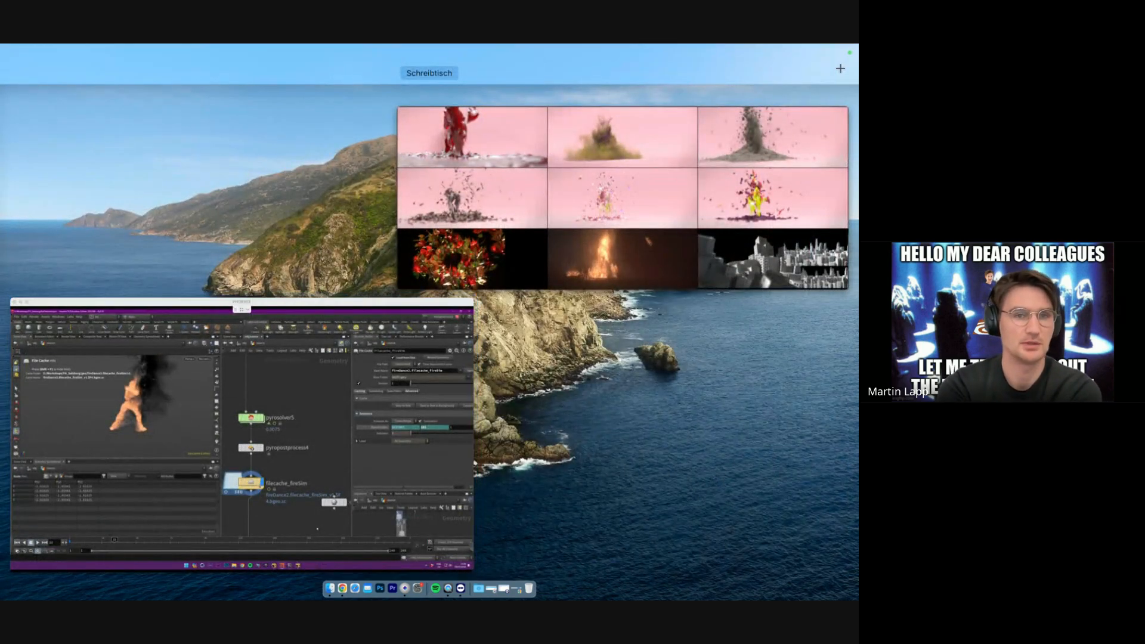
pyautogui.click(238, 486)
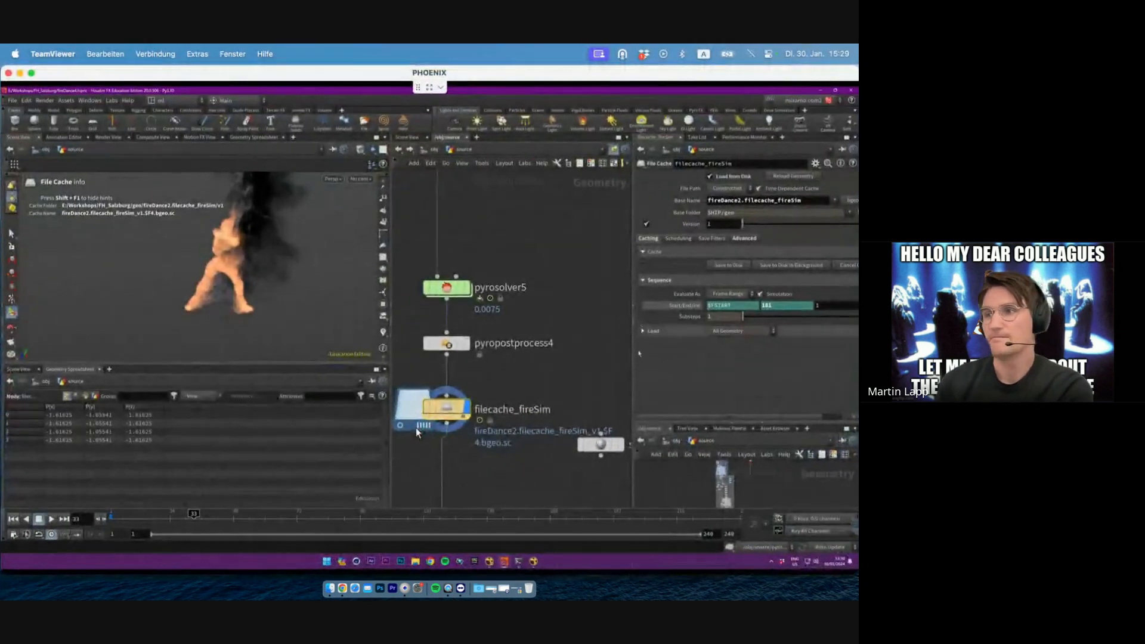
# Step: Display pyrobakevolume1 and move the node up closer to filecache_fireSim
pyautogui.press('h')
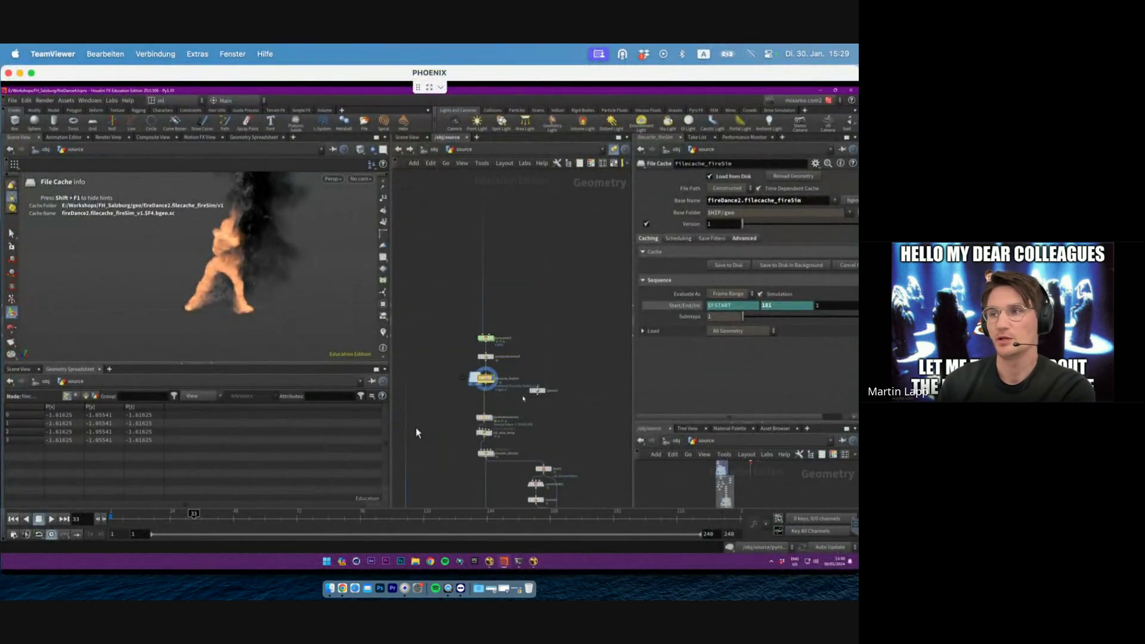
pyautogui.moveTo(523, 398); pyautogui.dragTo(507, 332, button='middle')
pyautogui.scroll(5, 504, 336)
pyautogui.moveTo(504, 335); pyautogui.dragTo(628, 290)
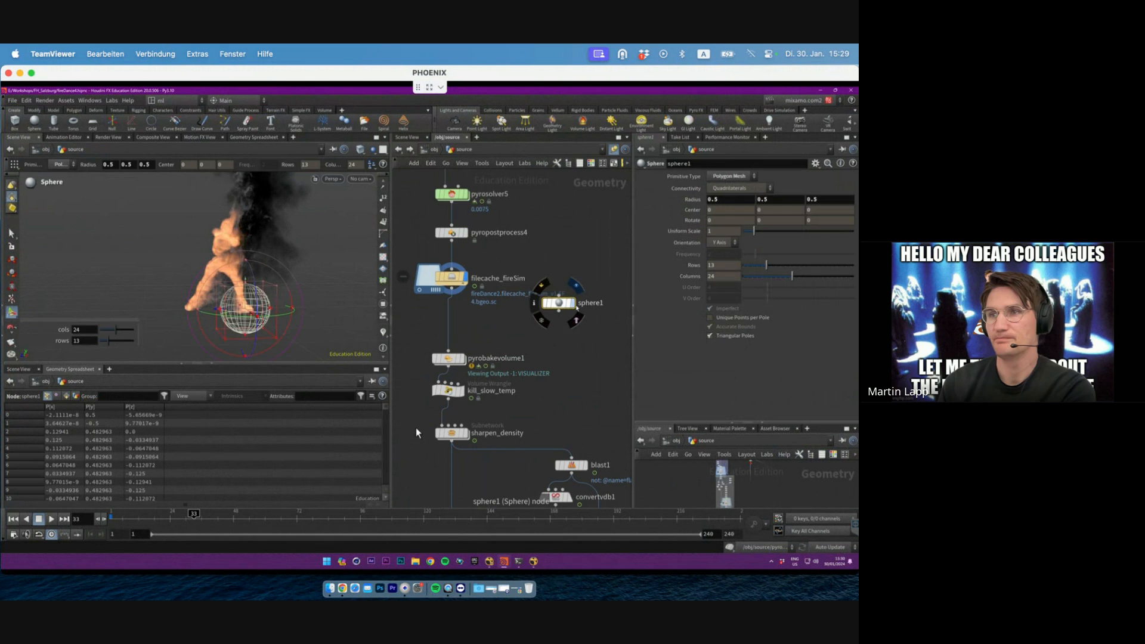
pyautogui.moveTo(521, 333); pyautogui.dragTo(467, 363)
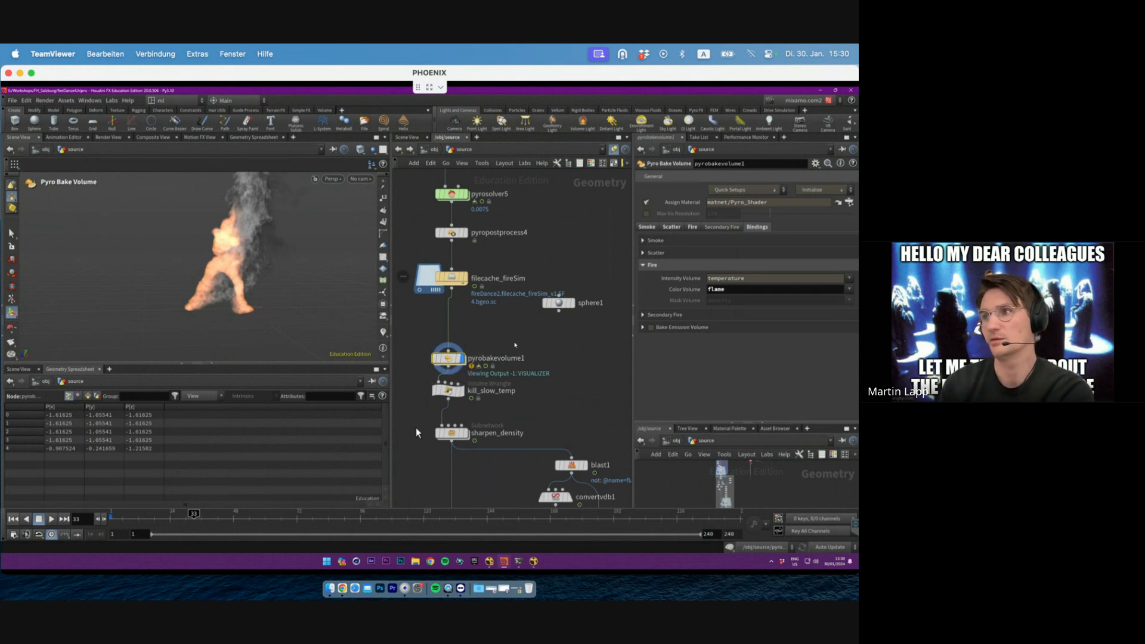
pyautogui.moveTo(448, 357); pyautogui.dragTo(448, 334)
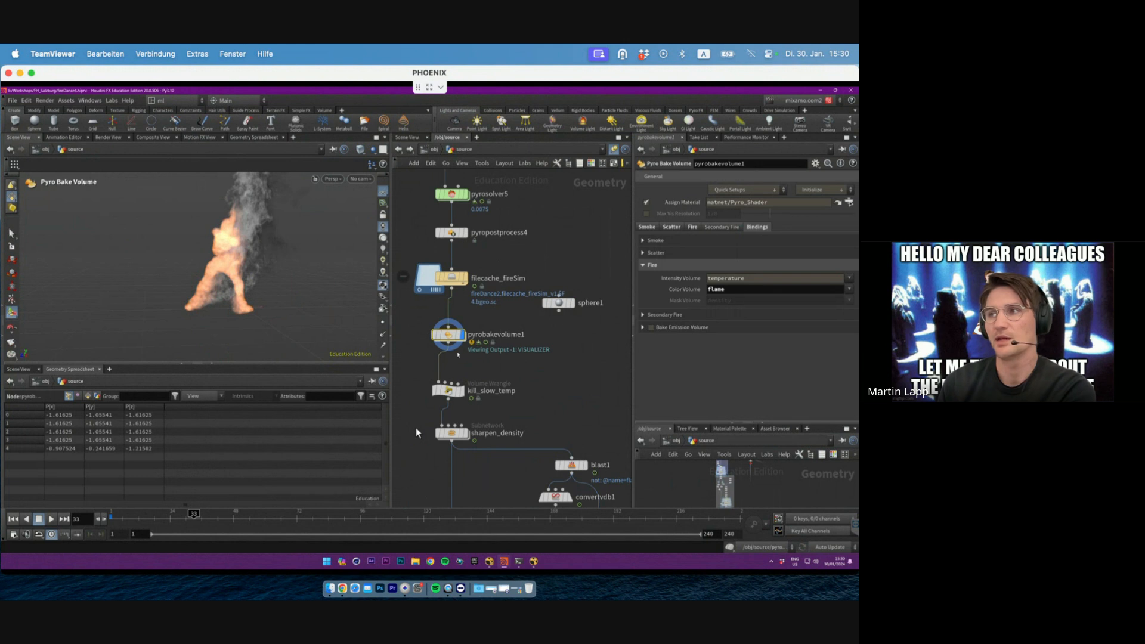
# Step: Show pyrobakevolume1's Smoke settings and toggle Smoke off and back on to compare
pyautogui.click(648, 227)
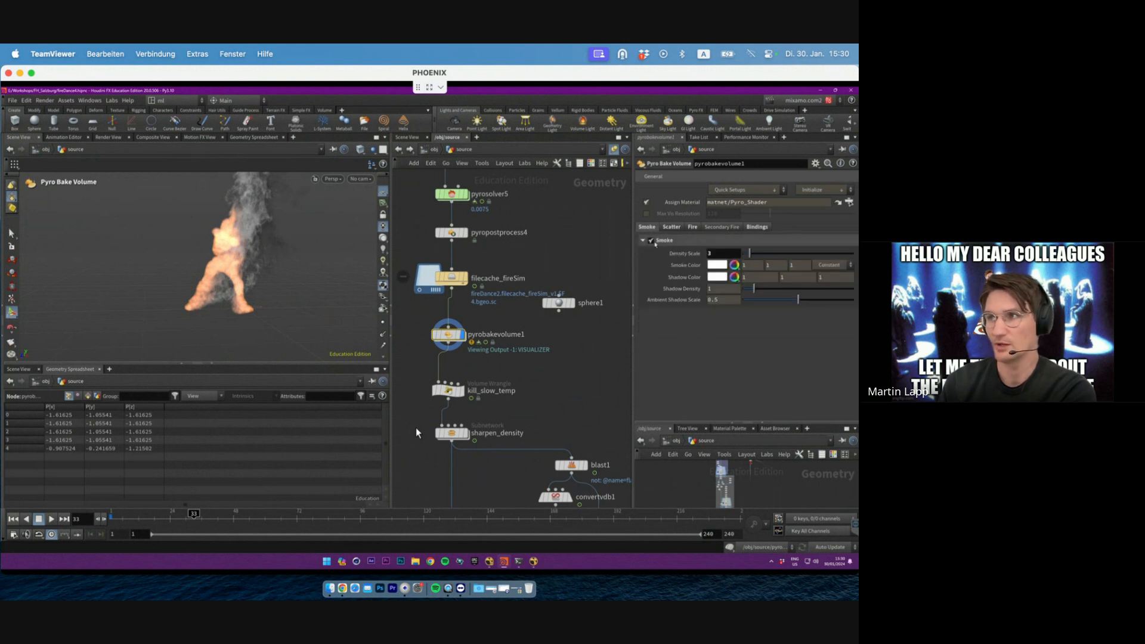
pyautogui.click(650, 241)
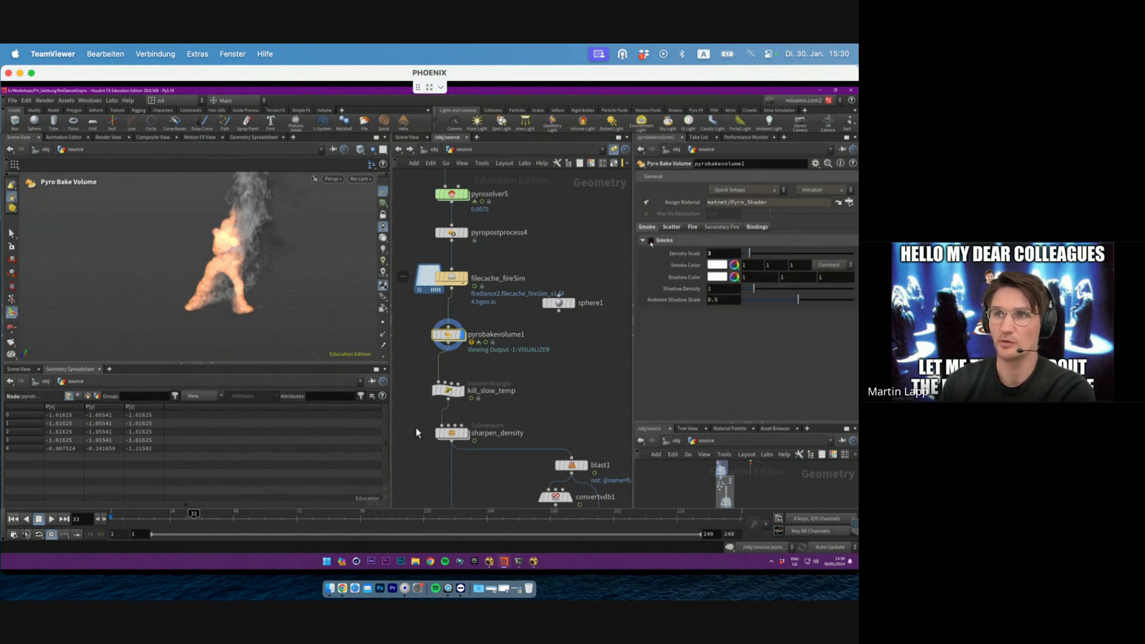
pyautogui.click(650, 241)
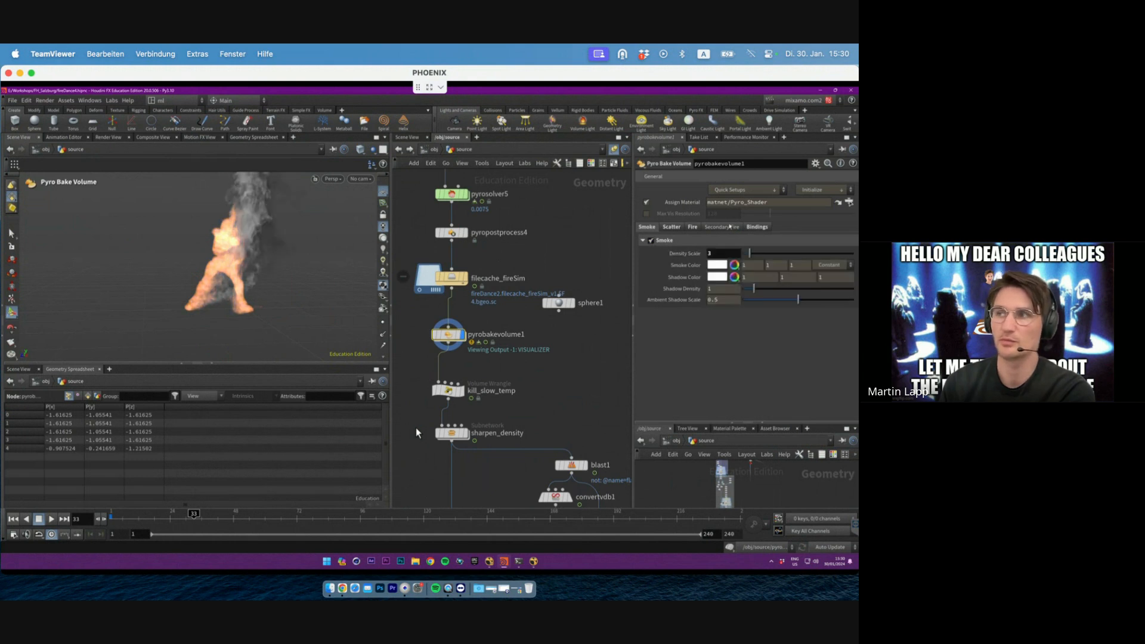
# Step: Show pyrobakevolume1's Scatter settings and toggle Scatter off and back on to compare
pyautogui.click(671, 227)
pyautogui.click(651, 240)
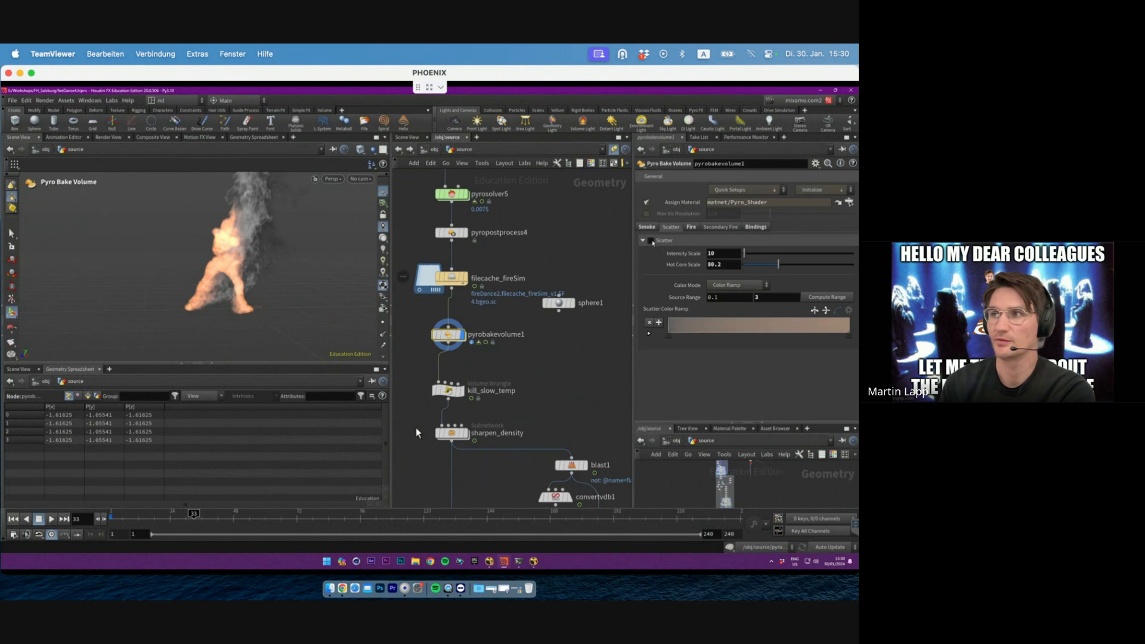
pyautogui.click(651, 240)
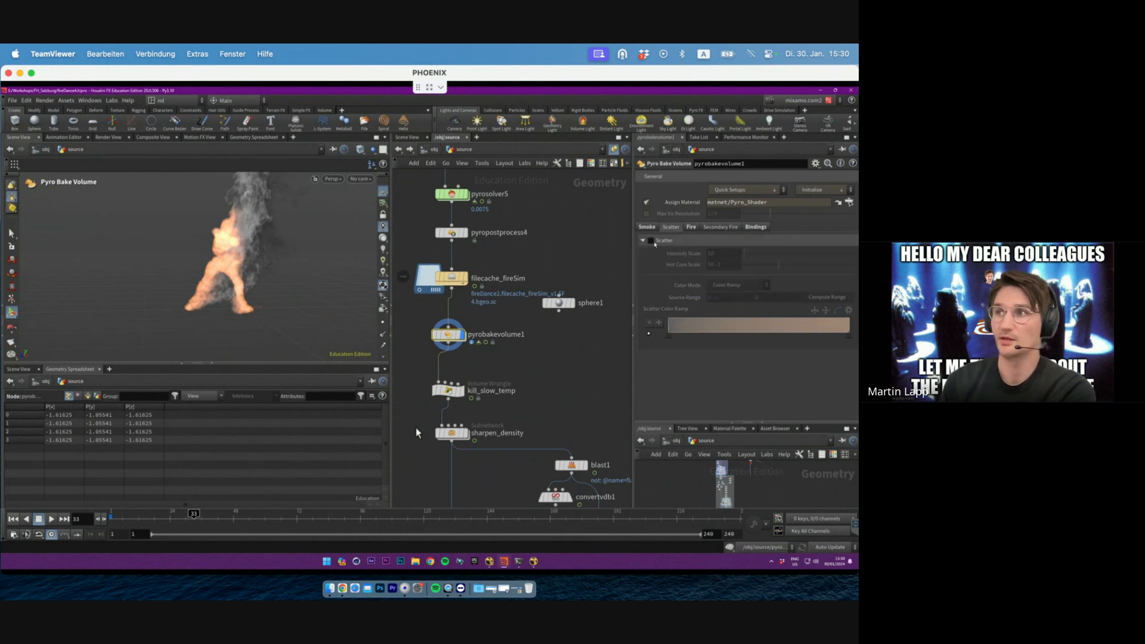
pyautogui.click(651, 241)
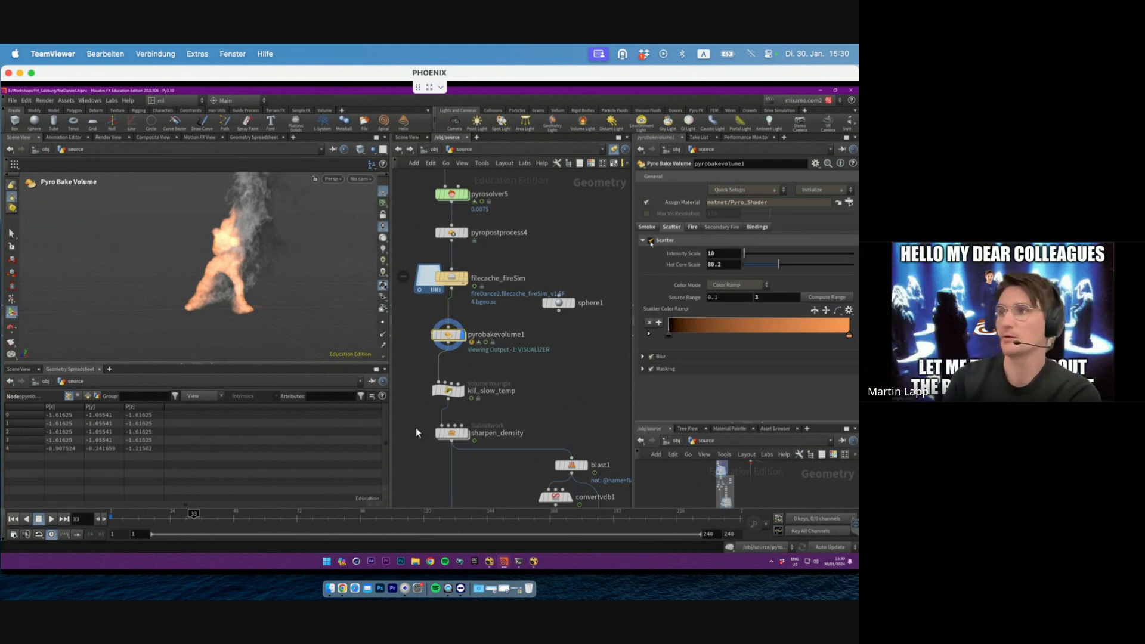
# Step: Show pyrobakevolume1's Fire settings and toggle Fire off and back on to compare
pyautogui.click(693, 227)
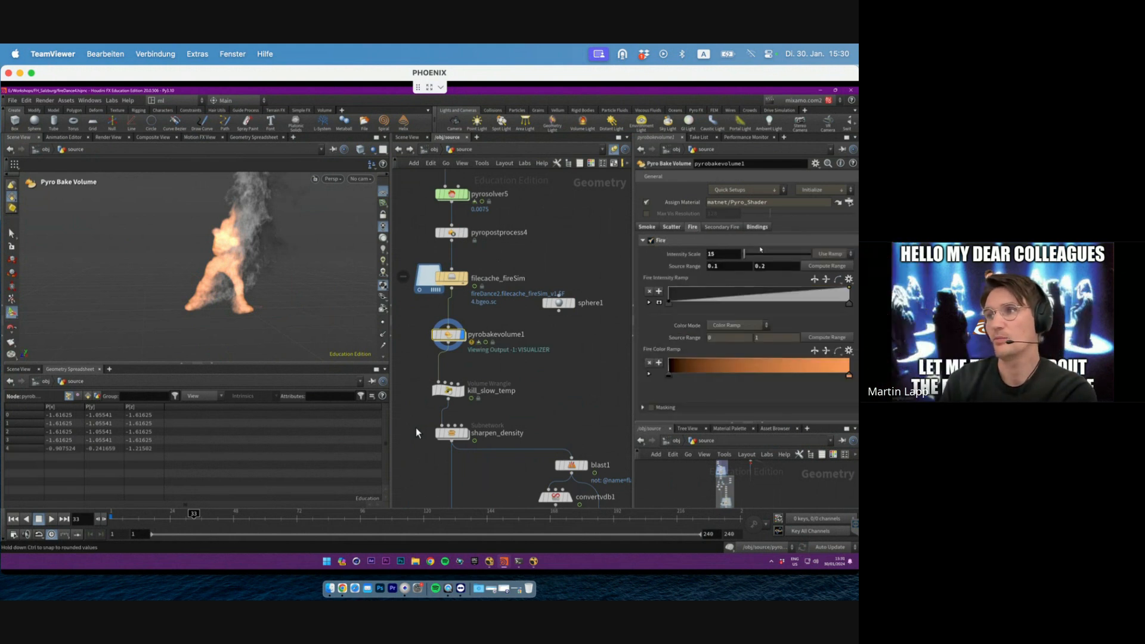
pyautogui.click(651, 242)
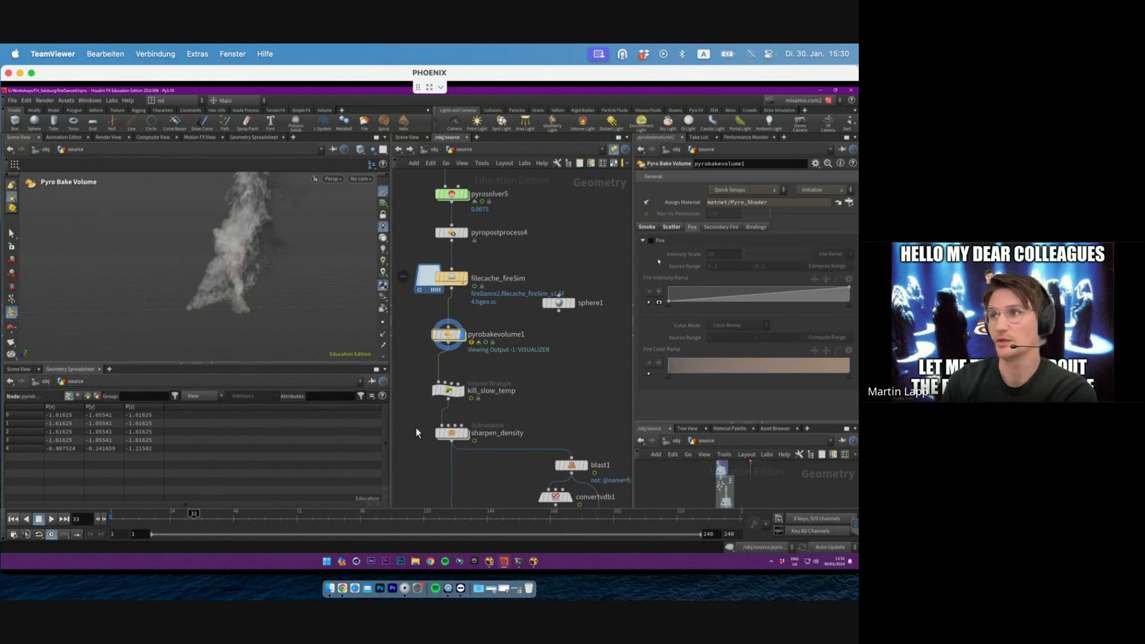
pyautogui.click(651, 240)
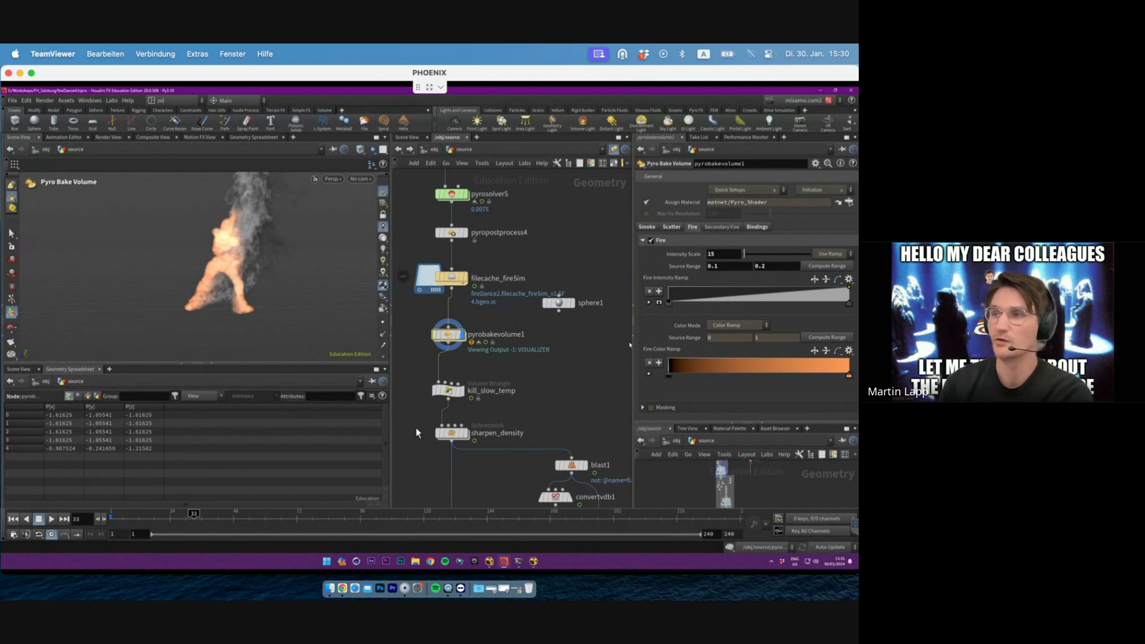
# Step: Select the kill_slow_temp volume wrangle below pyrobakevolume1 and inspect its VEXpression
pyautogui.scroll(-3, 551, 359)
pyautogui.moveTo(533, 323); pyautogui.dragTo(433, 345)
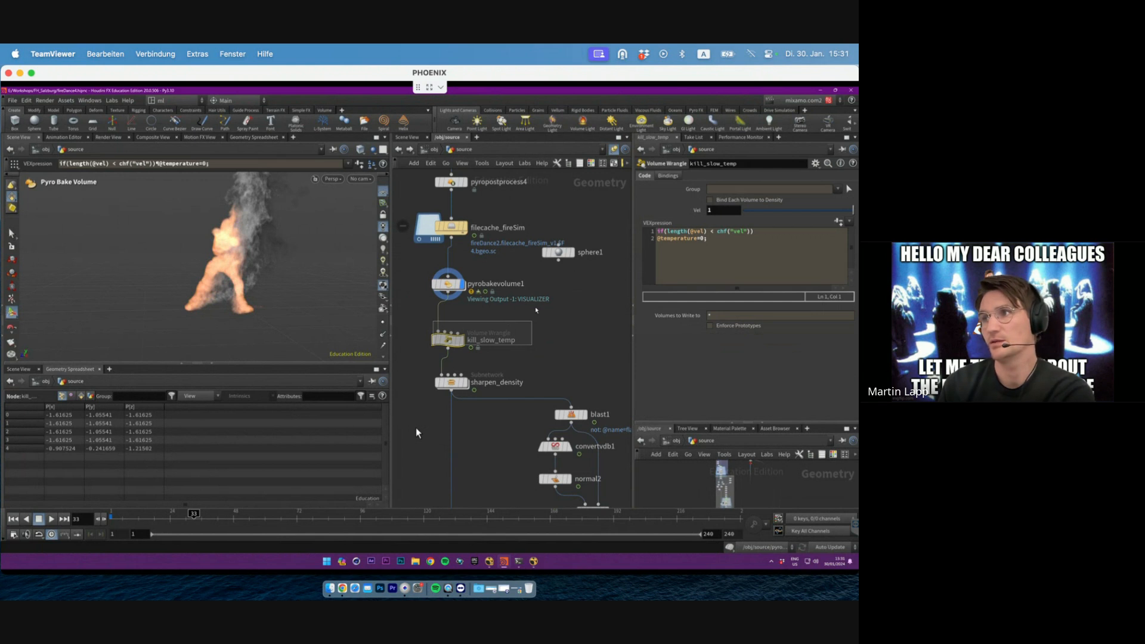
# Step: Display the kill_slow_temp volume wrangle's result and inspect its velocity threshold parameter and VEXpression
pyautogui.press('r')
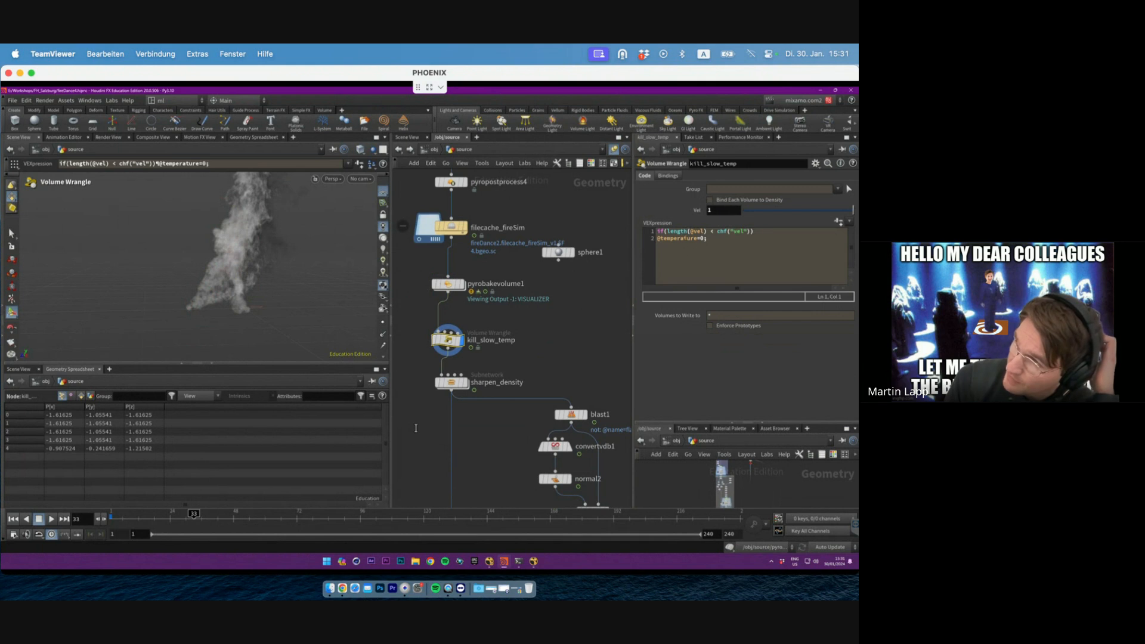
pyautogui.moveTo(708, 239); pyautogui.dragTo(702, 210)
pyautogui.click(708, 240)
pyautogui.click(708, 240)
pyautogui.click(687, 231)
pyautogui.click(728, 231)
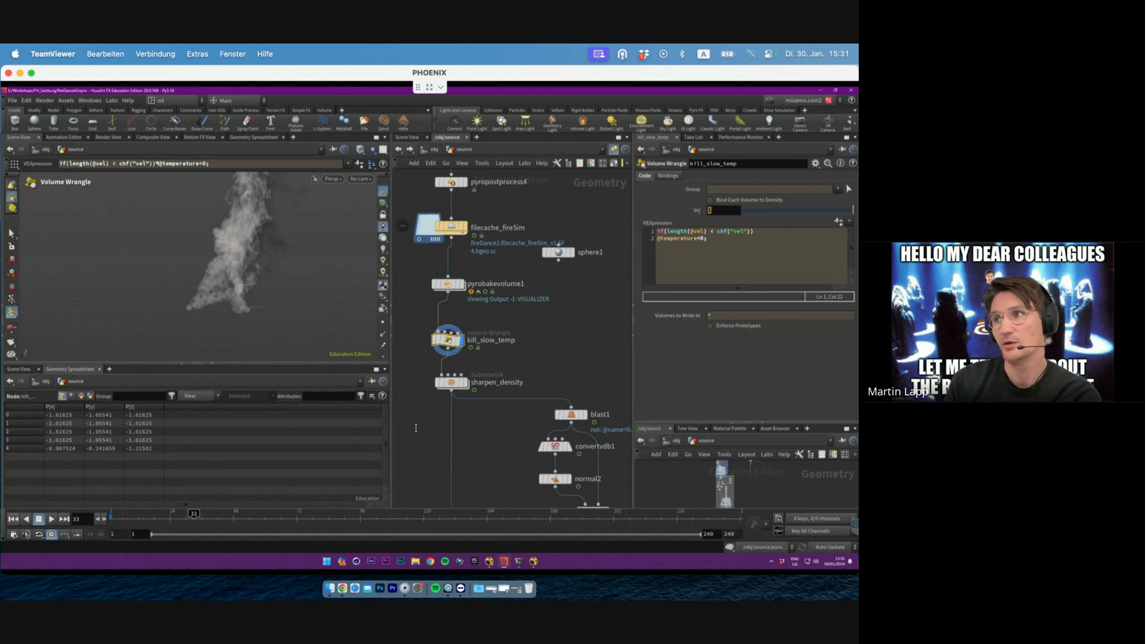
pyautogui.scroll(-4, 538, 333)
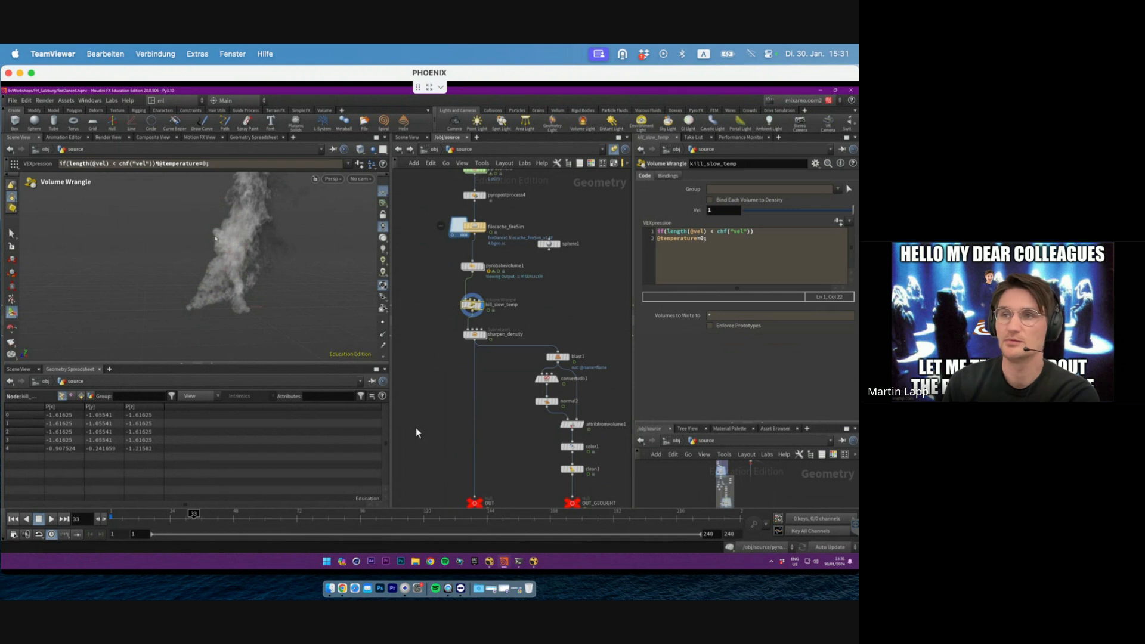
pyautogui.click(535, 563)
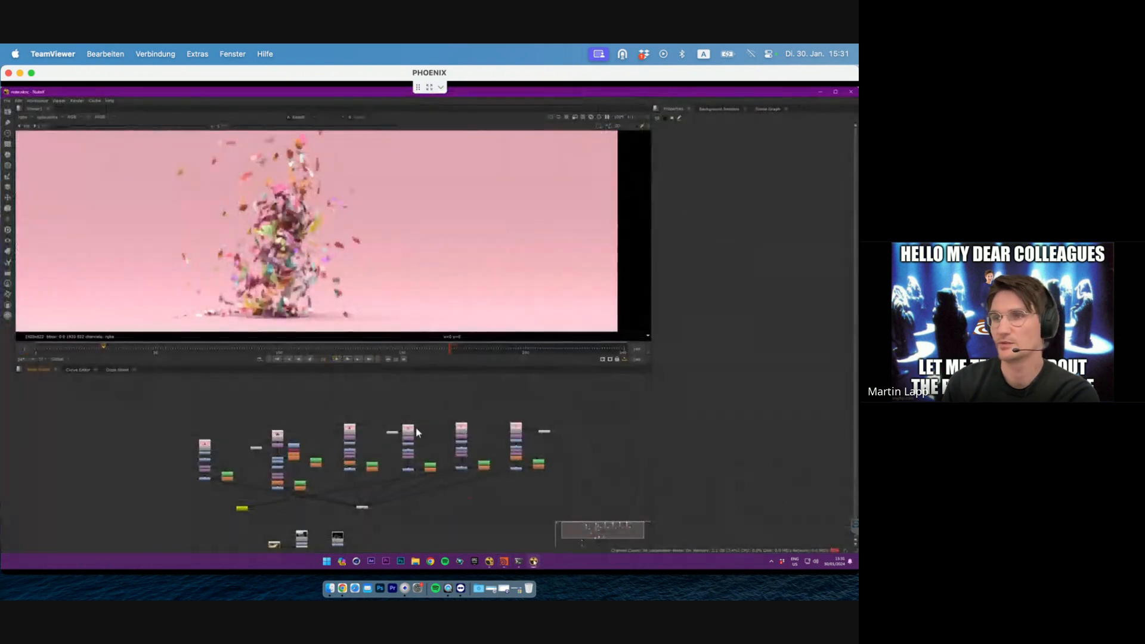
pyautogui.click(535, 562)
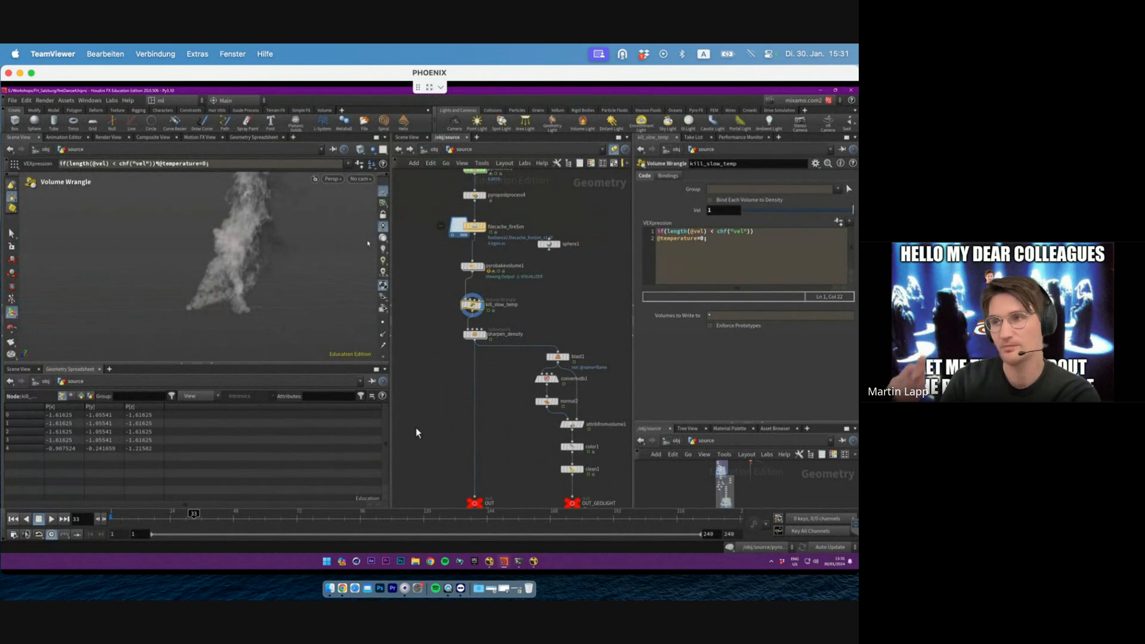
# Step: Display the sharpen_density subnetwork to show its sharpening settings, and then the OUT null at the end of the volume branch
pyautogui.moveTo(511, 324); pyautogui.dragTo(476, 342)
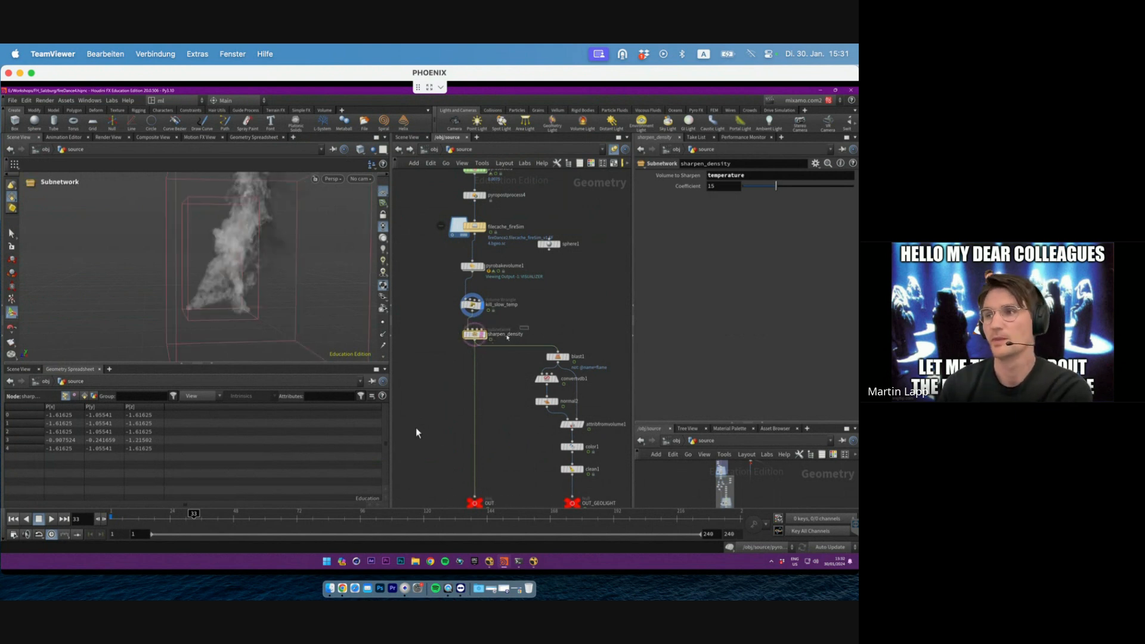
pyautogui.click(482, 335)
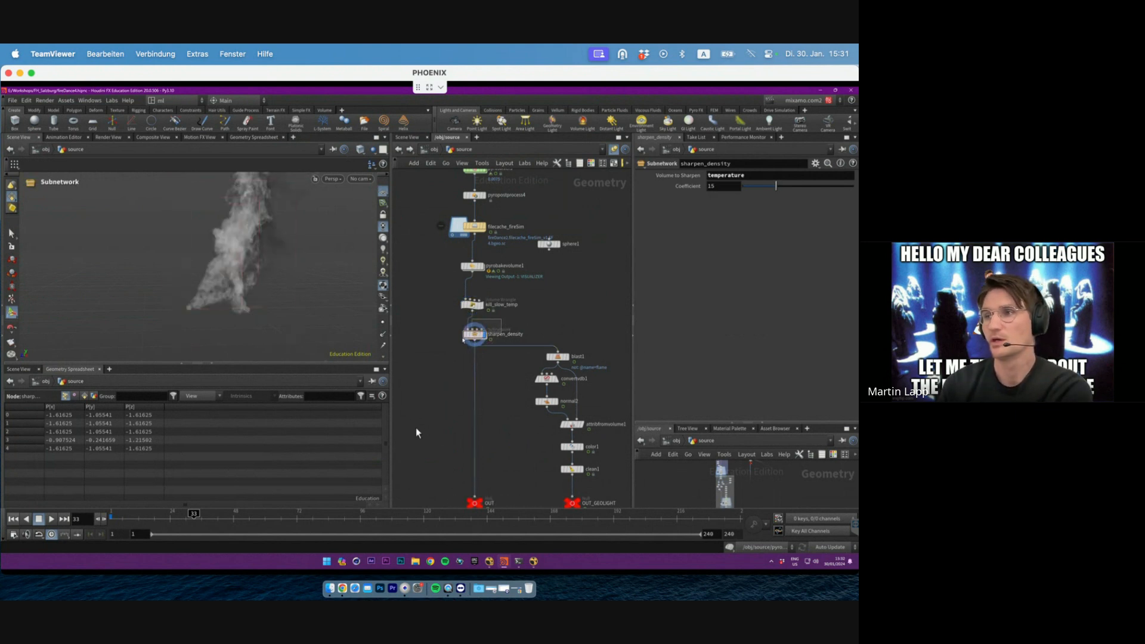
pyautogui.moveTo(578, 372); pyautogui.dragTo(556, 302, button='middle')
pyautogui.moveTo(480, 400); pyautogui.dragTo(453, 433)
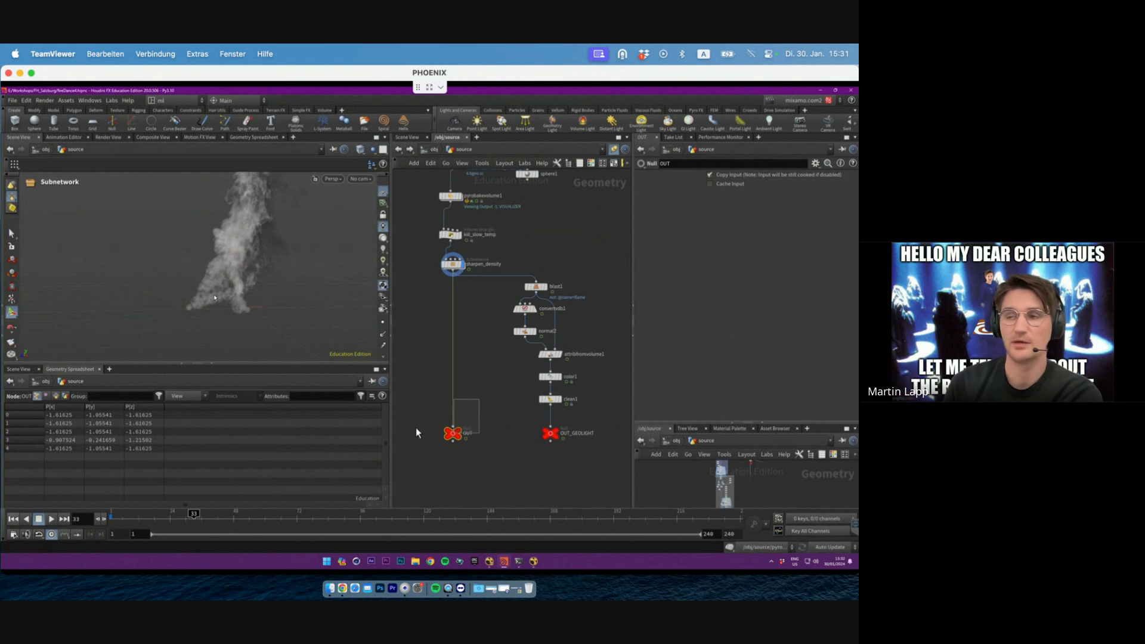
pyautogui.click(461, 432)
# Step: Examine the final smoke volume of the OUT null from several angles and distances
pyautogui.moveTo(260, 262)
pyautogui.mouseDown()
pyautogui.moveTo(309, 280)
pyautogui.moveTo(258, 256)
pyautogui.mouseUp()
pyautogui.moveTo(257, 256); pyautogui.dragTo(203, 245, button='right')
pyautogui.moveTo(203, 245); pyautogui.dragTo(263, 286)
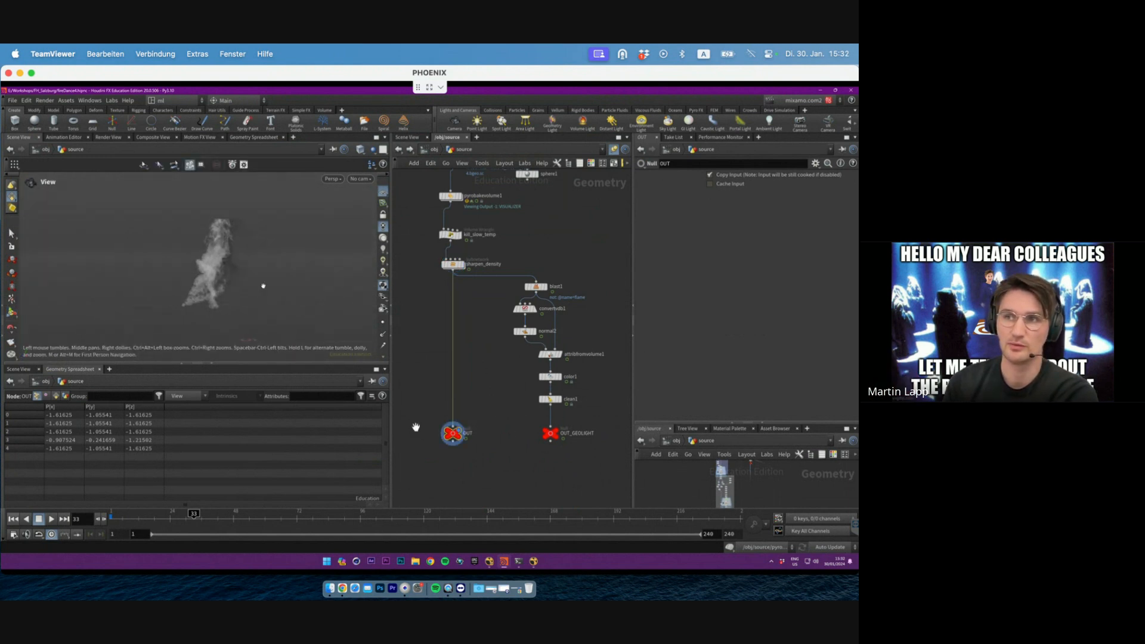
pyautogui.moveTo(263, 286); pyautogui.dragTo(268, 266, button='right')
pyautogui.moveTo(269, 266); pyautogui.dragTo(281, 266)
pyautogui.moveTo(262, 262); pyautogui.dragTo(278, 238, button='middle')
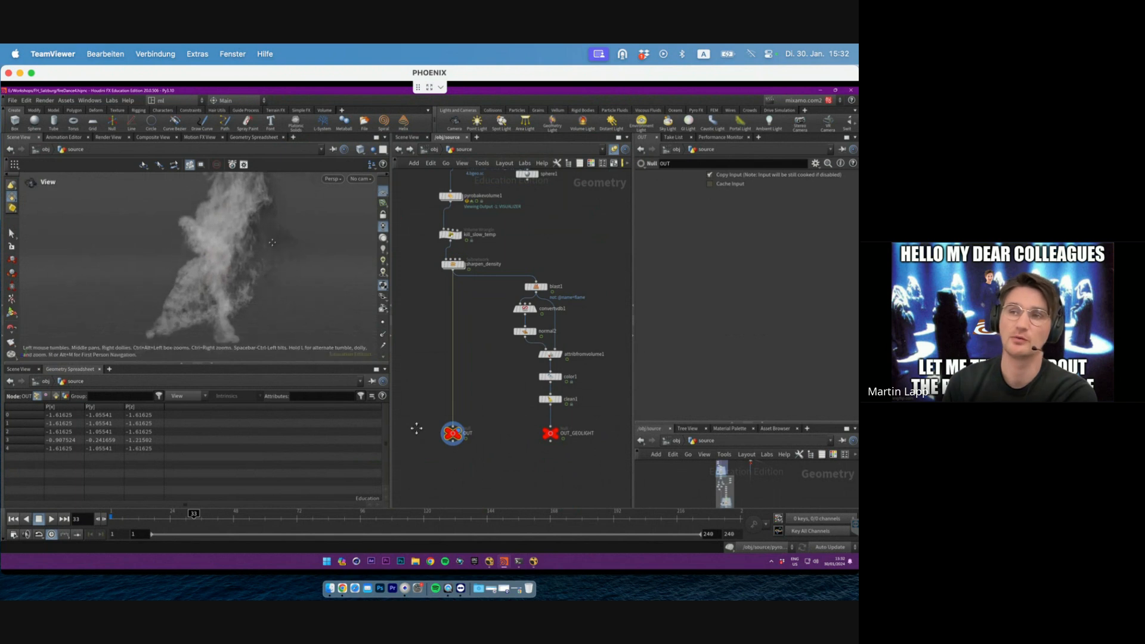
pyautogui.moveTo(278, 237); pyautogui.dragTo(174, 243, button='right')
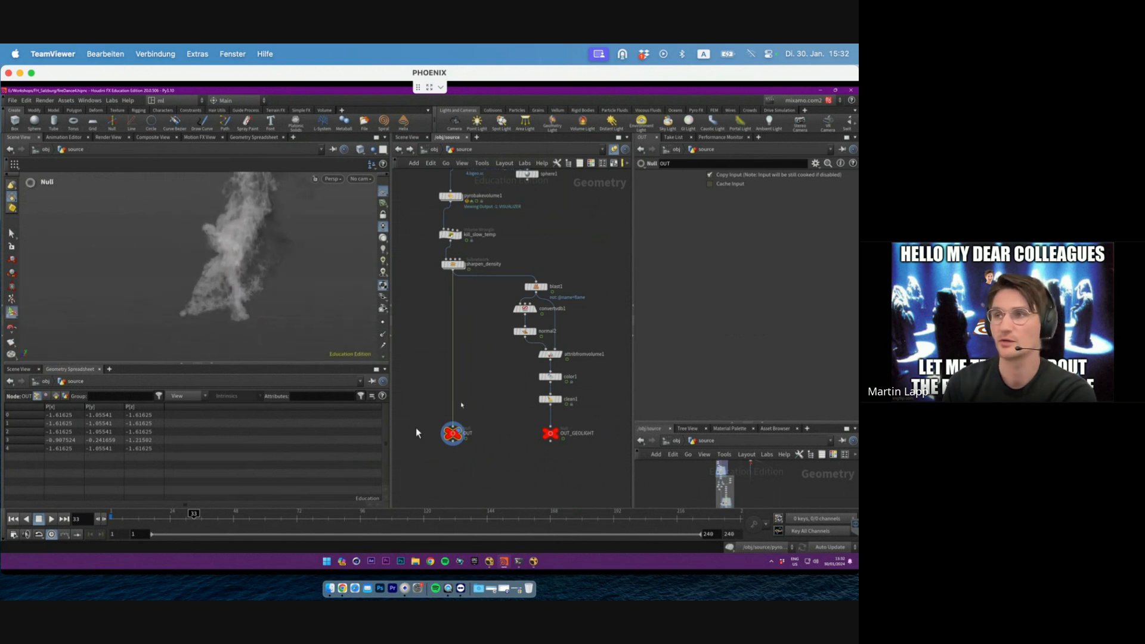
pyautogui.scroll(-2, 483, 399)
pyautogui.moveTo(483, 399); pyautogui.dragTo(488, 424, button='middle')
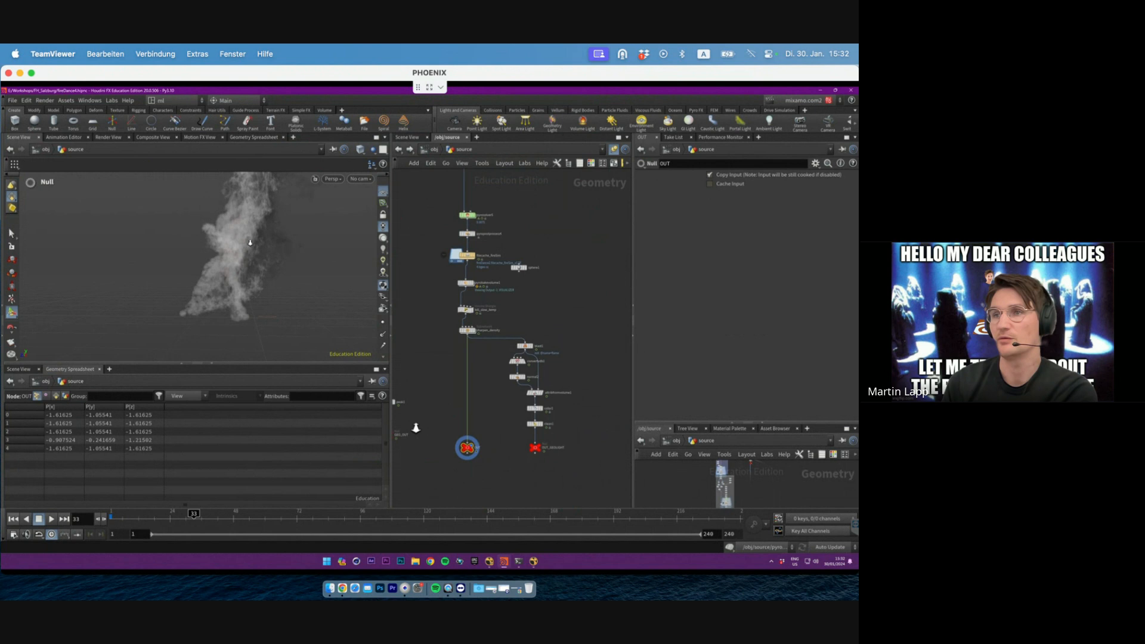
pyautogui.keyDown('alt'); pyautogui.moveTo(307, 220); pyautogui.dragTo(234, 197, button='right'); pyautogui.keyUp('alt')
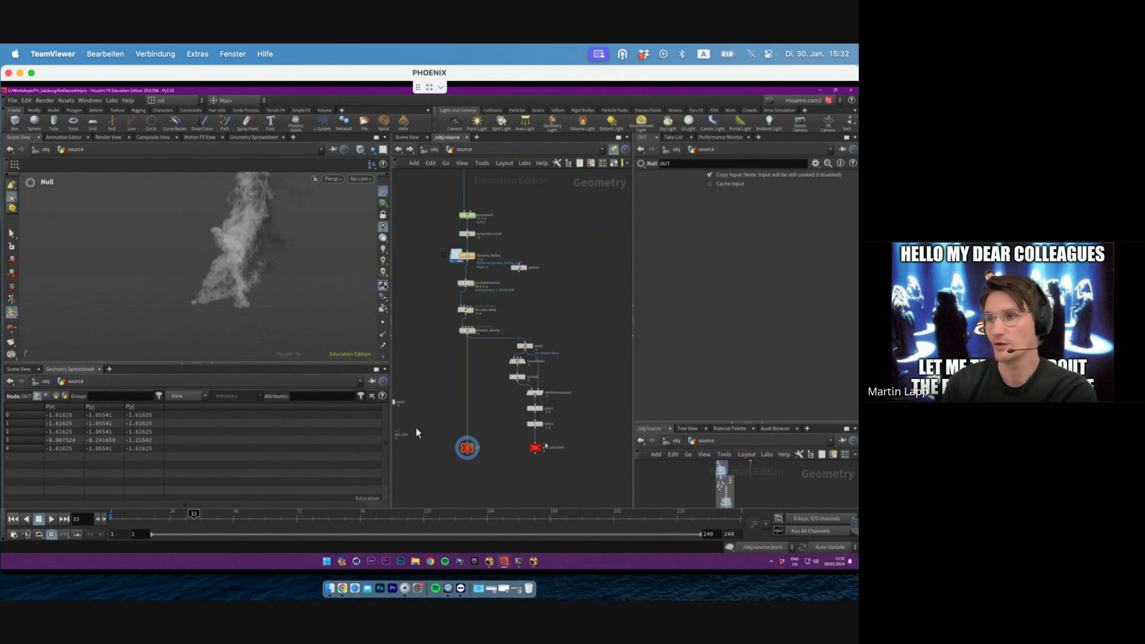
pyautogui.scroll(2, 546, 445)
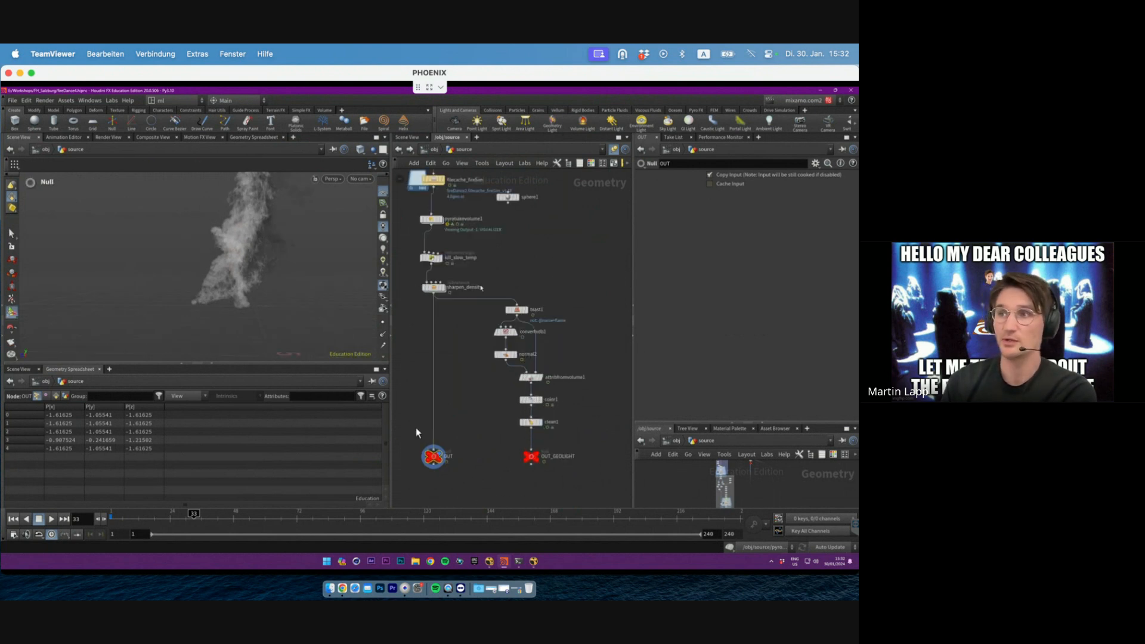
pyautogui.click(516, 310)
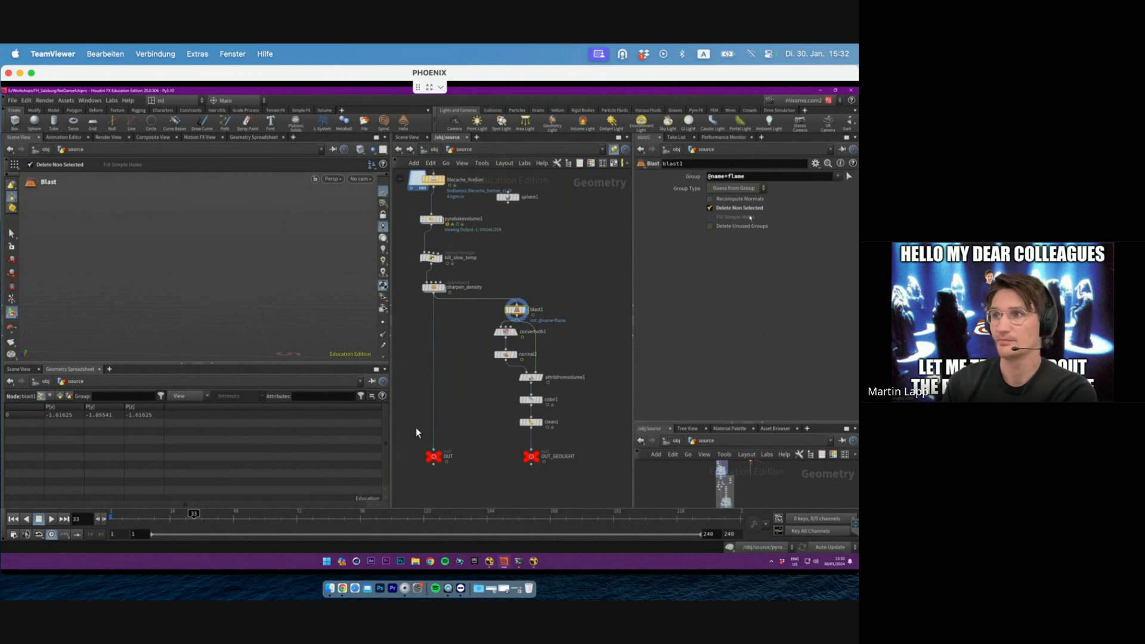
pyautogui.scroll(3, 563, 342)
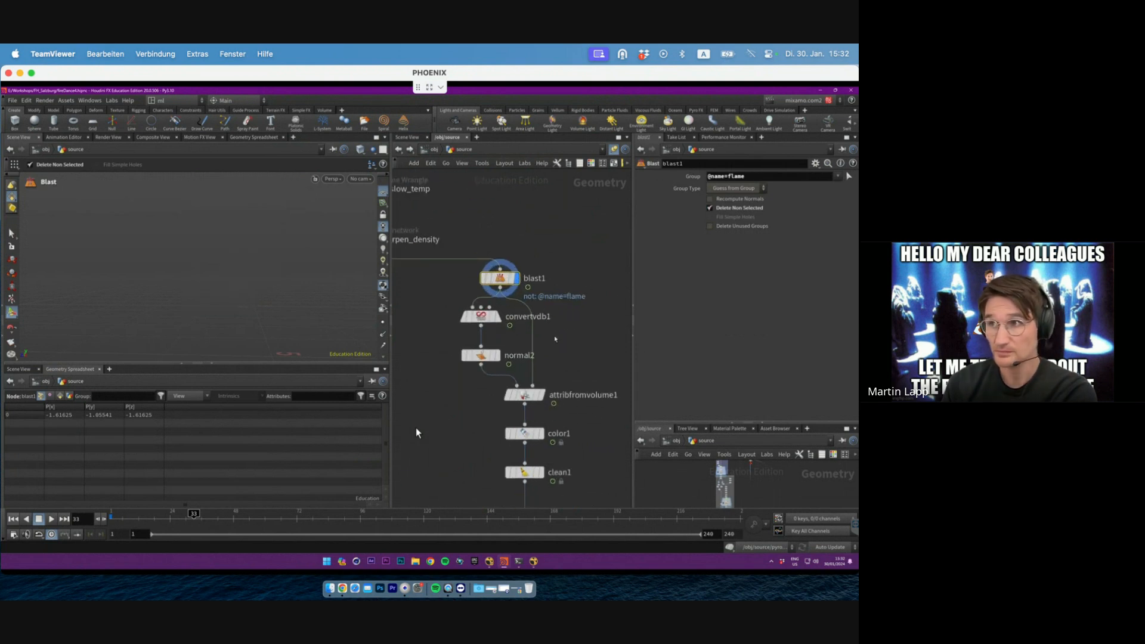
# Step: Display convertvdb1 and examine the polygon mesh of the flame volume together with its isovalue and adaptivity settings
pyautogui.click(481, 317)
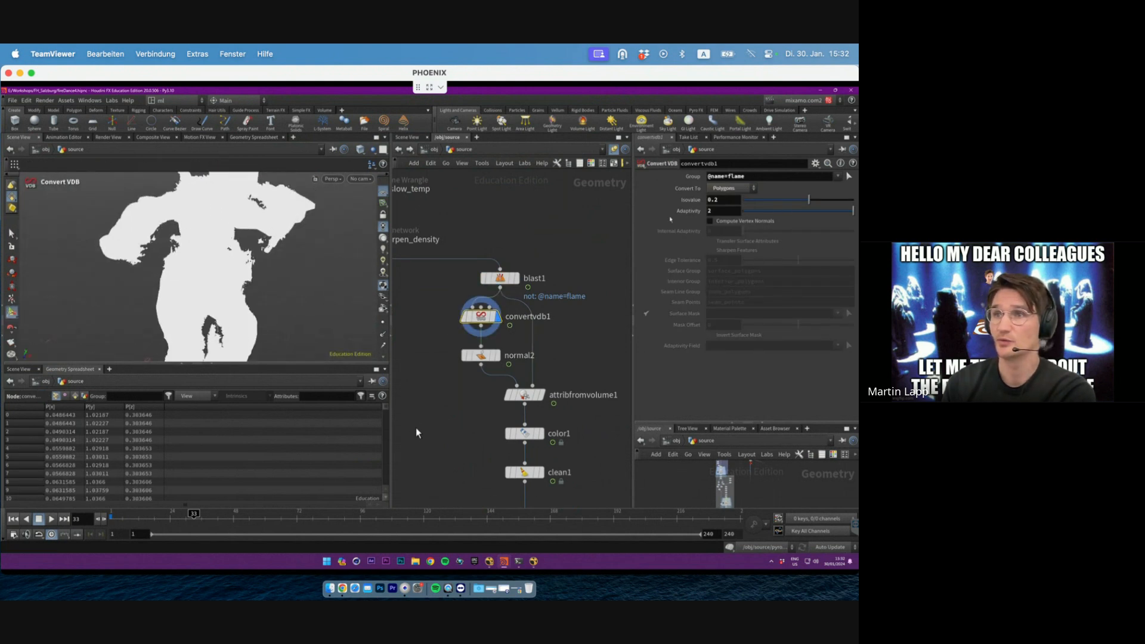
pyautogui.keyDown('alt'); pyautogui.moveTo(322, 261); pyautogui.dragTo(227, 233); pyautogui.keyUp('alt')
pyautogui.scroll(-5, 205, 217)
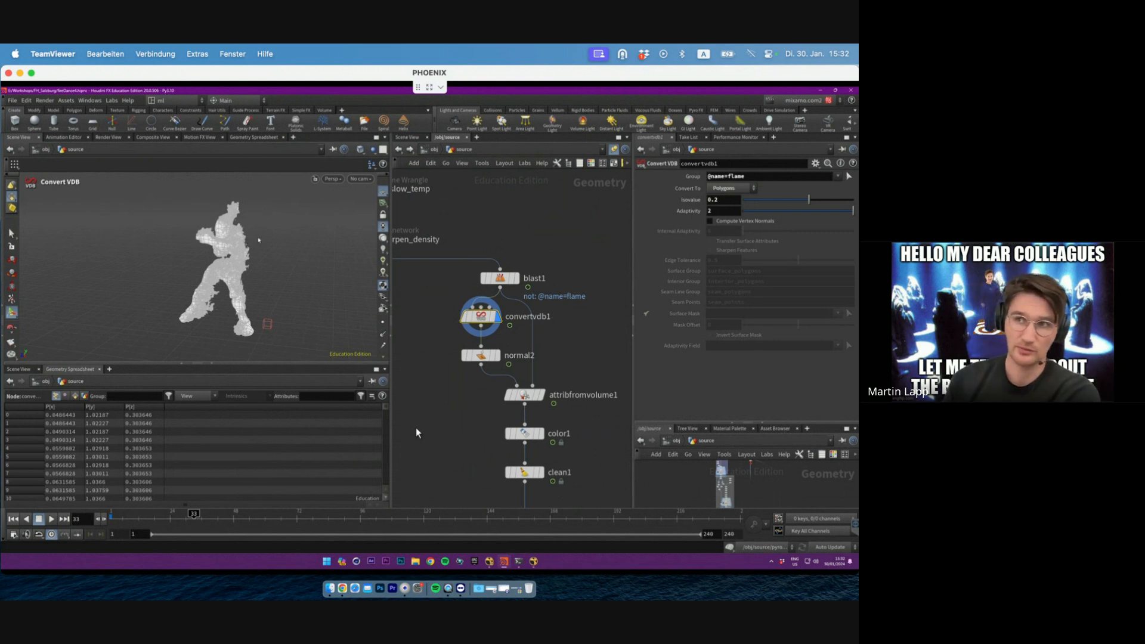
pyautogui.press('s')
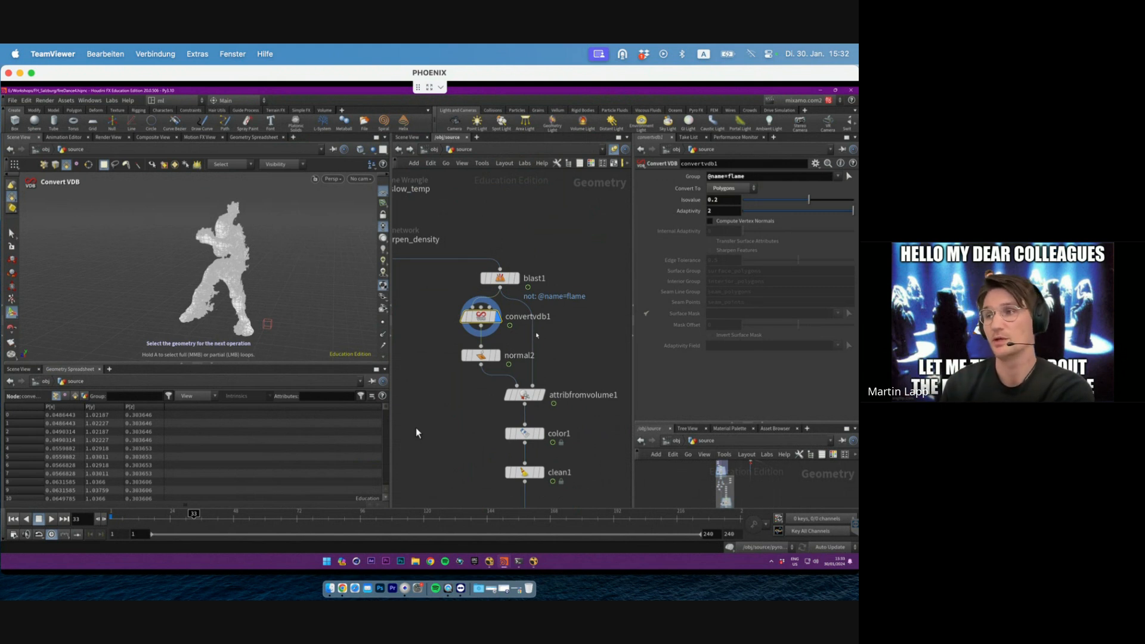
pyautogui.click(498, 354)
pyautogui.click(498, 316)
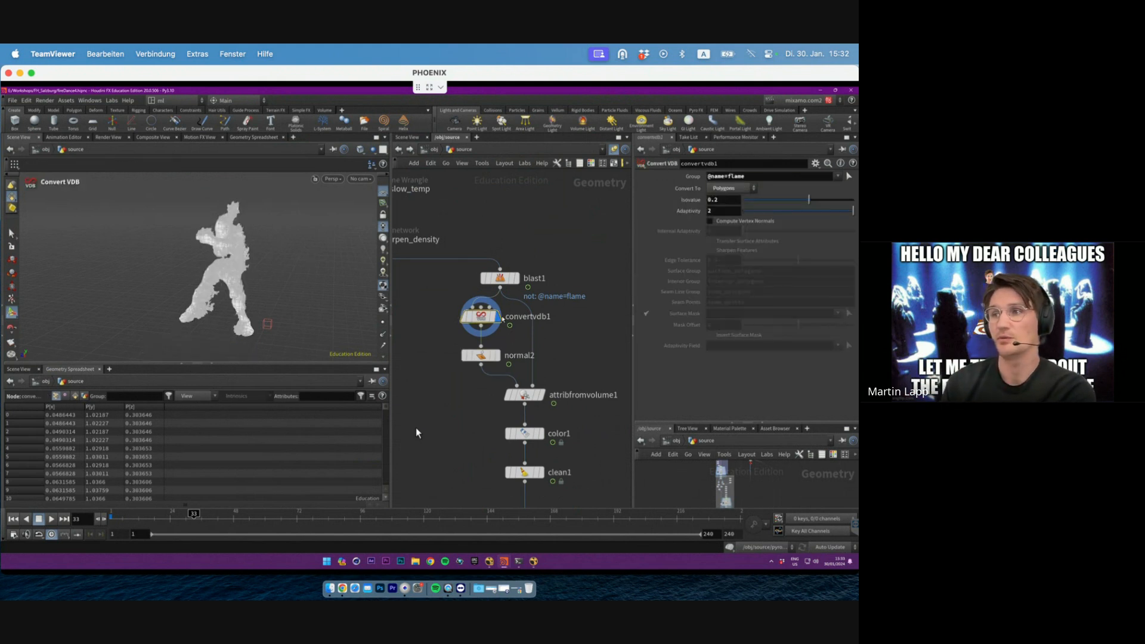
pyautogui.keyDown('alt'); pyautogui.moveTo(209, 263); pyautogui.dragTo(250, 257, button='right'); pyautogui.keyUp('alt')
pyautogui.keyDown('alt'); pyautogui.moveTo(215, 256); pyautogui.dragTo(292, 253); pyautogui.keyUp('alt')
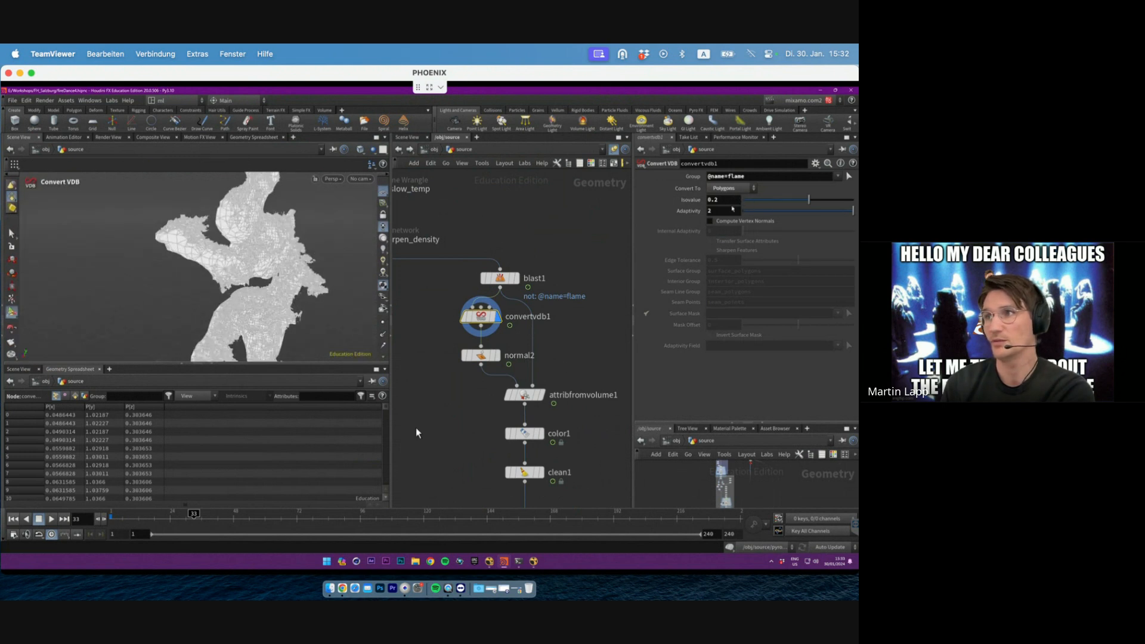
# Step: Inspect normal2 and attribfromvolume1, tracing how the flame attribute is transferred from blast1's volume onto the mesh
pyautogui.click(481, 355)
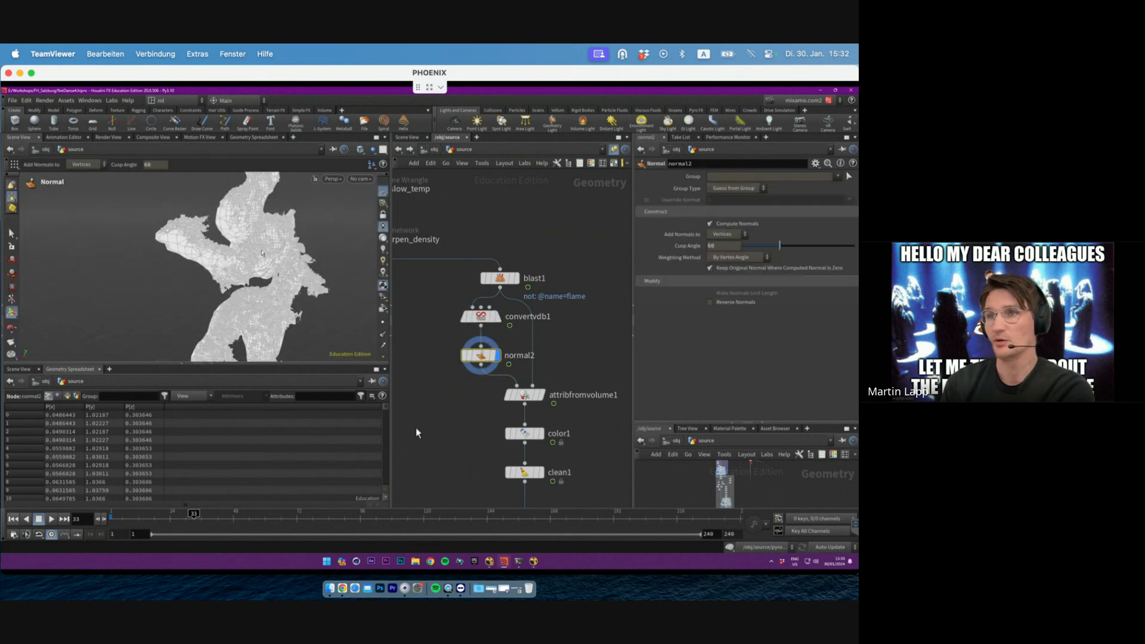
pyautogui.click(525, 395)
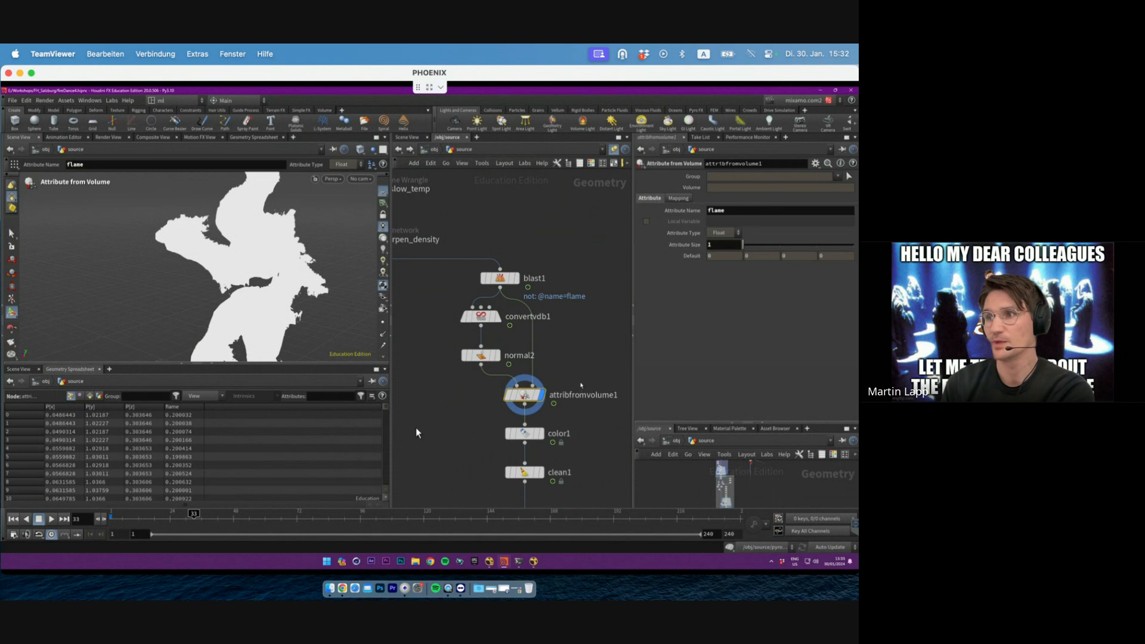
pyautogui.click(501, 279)
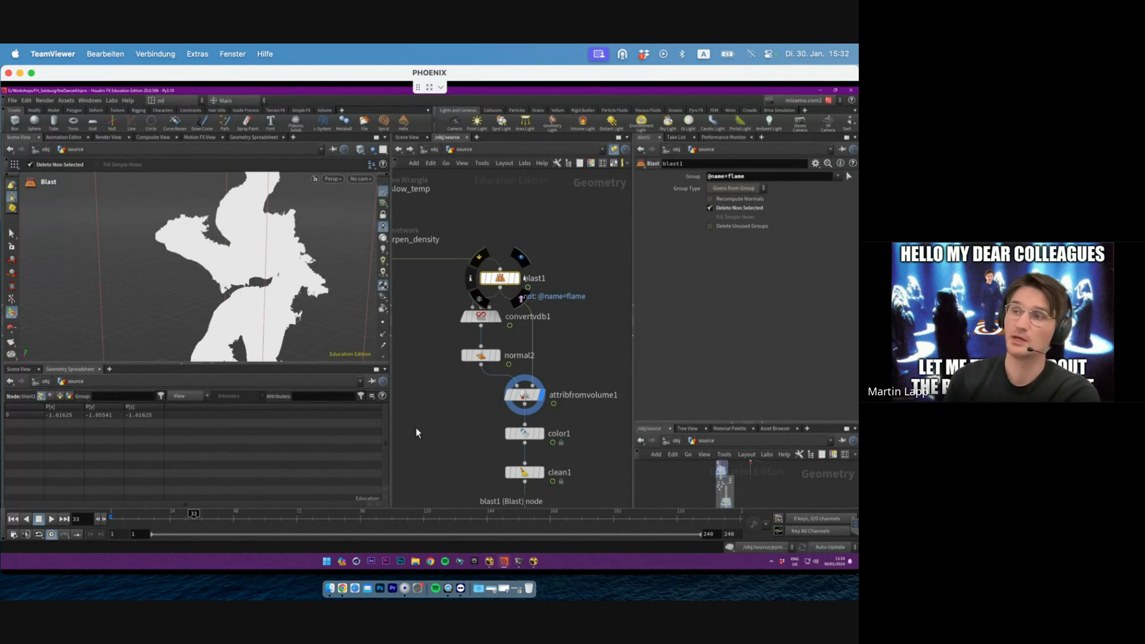
pyautogui.click(523, 400)
pyautogui.press('Up')
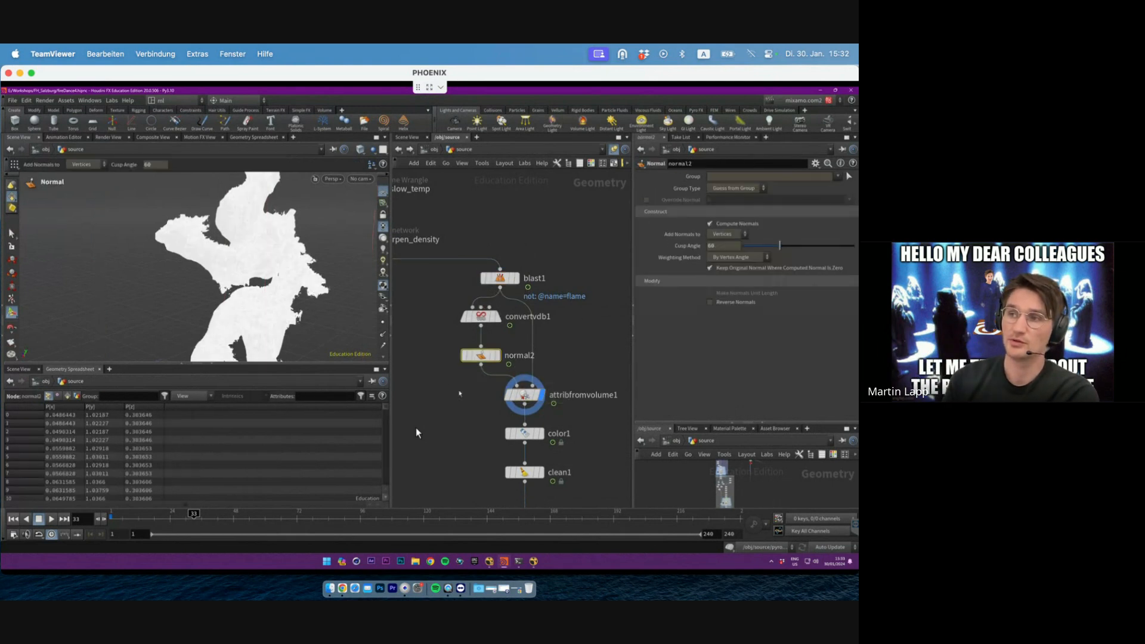
pyautogui.click(499, 356)
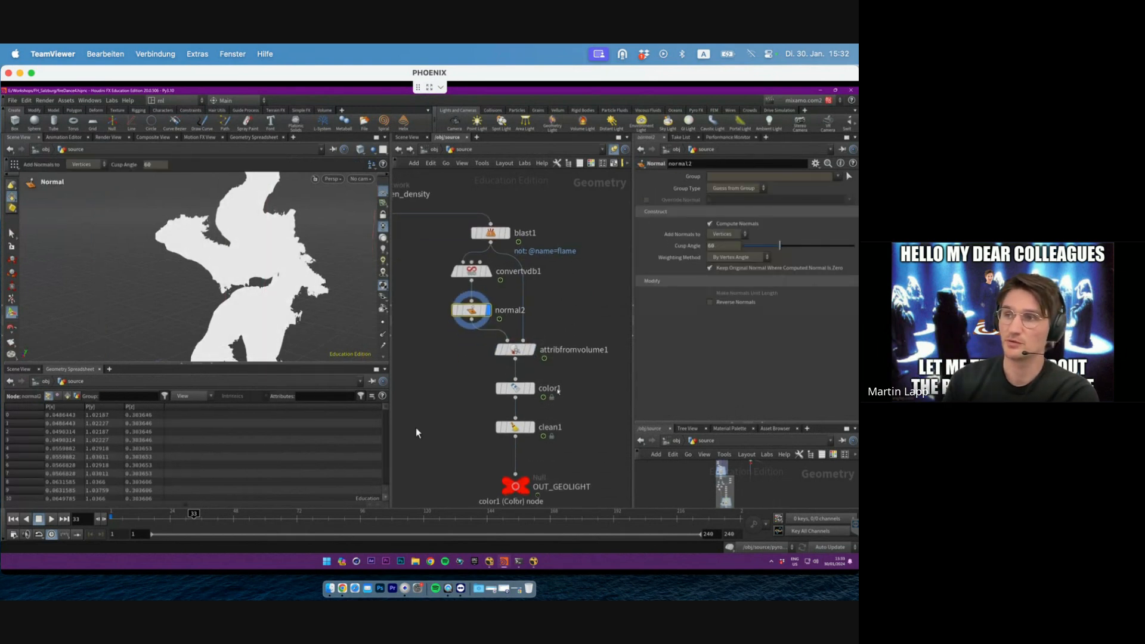
# Step: Display color1 and examine how its ramp colours the mesh by the flame attribute
pyautogui.doubleClick(537, 391)
pyautogui.click(532, 389)
pyautogui.click(516, 389)
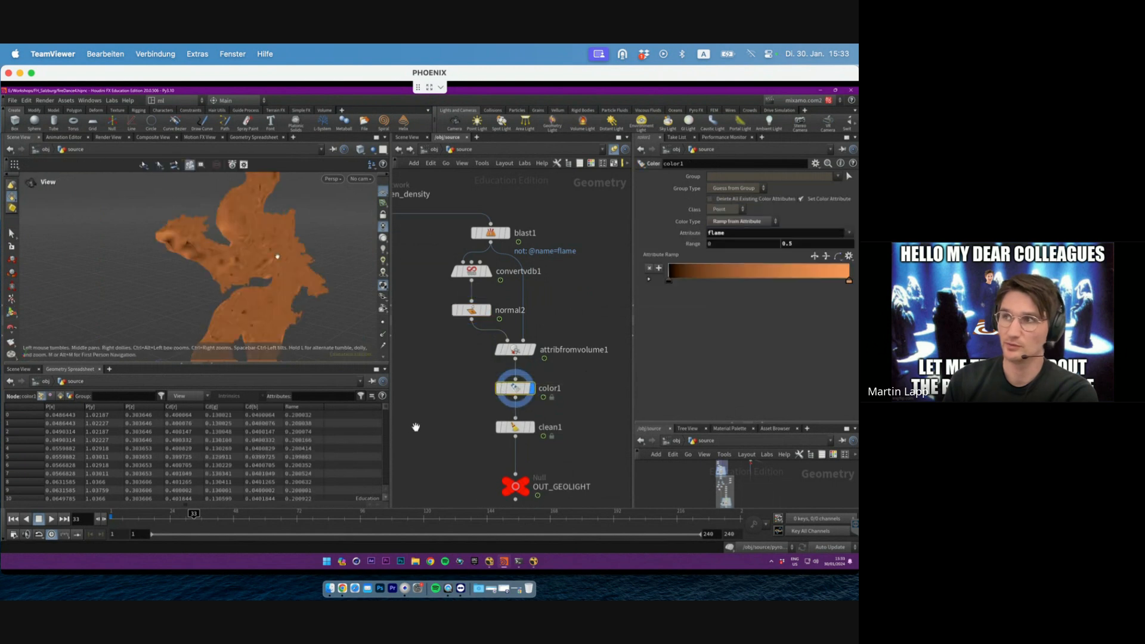
pyautogui.keyDown('alt'); pyautogui.moveTo(276, 256); pyautogui.dragTo(325, 259); pyautogui.keyUp('alt')
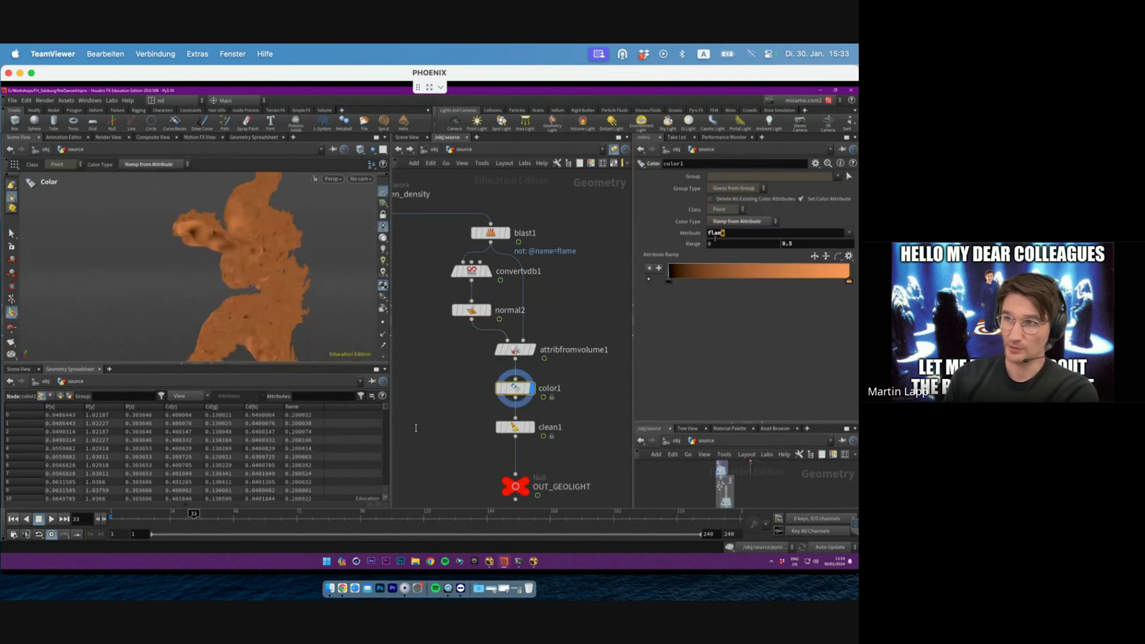
pyautogui.keyDown('alt'); pyautogui.moveTo(341, 267); pyautogui.dragTo(200, 258, button='right'); pyautogui.keyUp('alt')
pyautogui.moveTo(199, 258)
pyautogui.keyDown('alt'); pyautogui.mouseDown()
pyautogui.moveTo(340, 264)
pyautogui.moveTo(161, 281)
pyautogui.moveTo(210, 270)
pyautogui.mouseUp(); pyautogui.keyUp('alt')
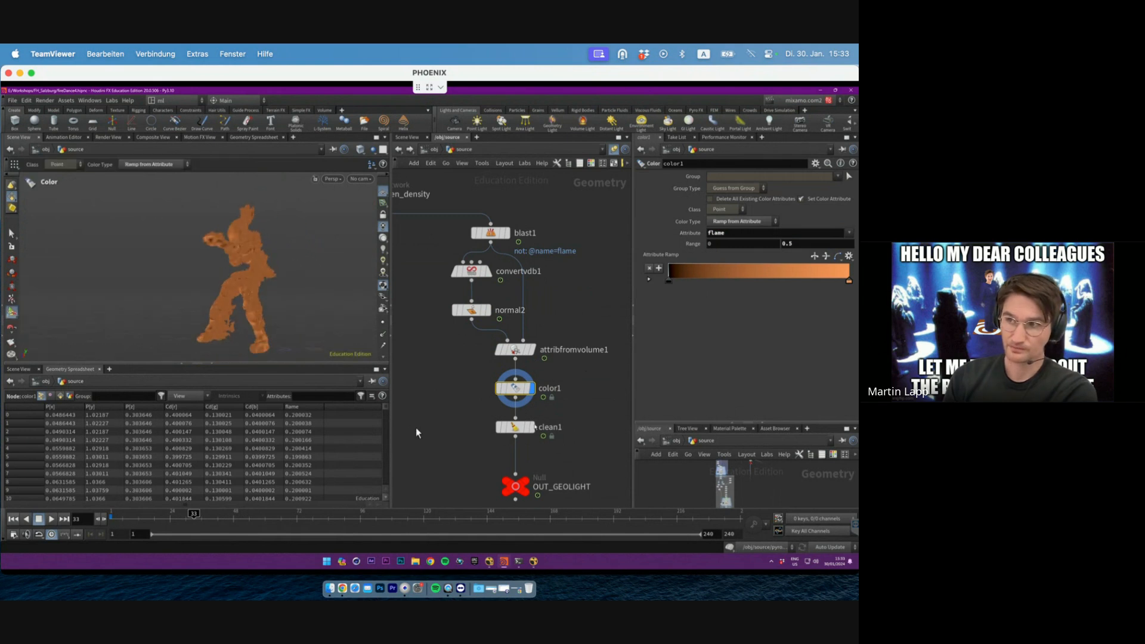
# Step: Show the clean1 node and display the OUT_GEOLIGHT null at the end of the mesh branch
pyautogui.click(521, 427)
pyautogui.click(537, 412)
pyautogui.moveTo(565, 443); pyautogui.dragTo(556, 382, button='middle')
pyautogui.moveTo(556, 383); pyautogui.dragTo(511, 436)
pyautogui.click(528, 411)
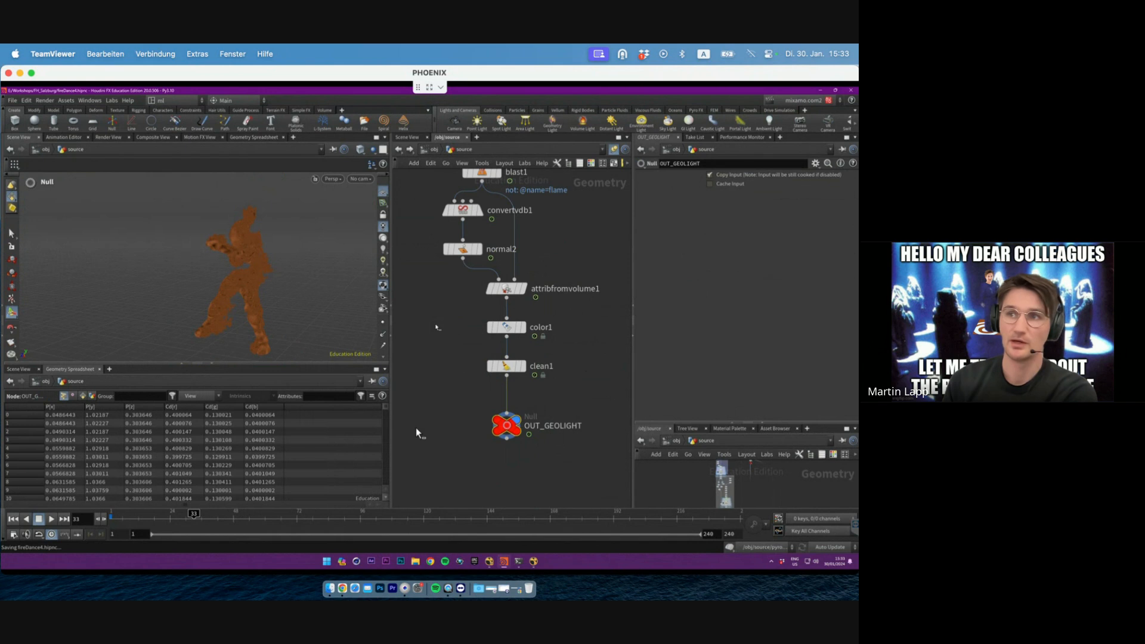
# Step: Examine the coloured OUT_GEOLIGHT mesh from several angles, toggling its wireframe display
pyautogui.press('h')
pyautogui.moveTo(453, 332); pyautogui.dragTo(510, 358, button='middle')
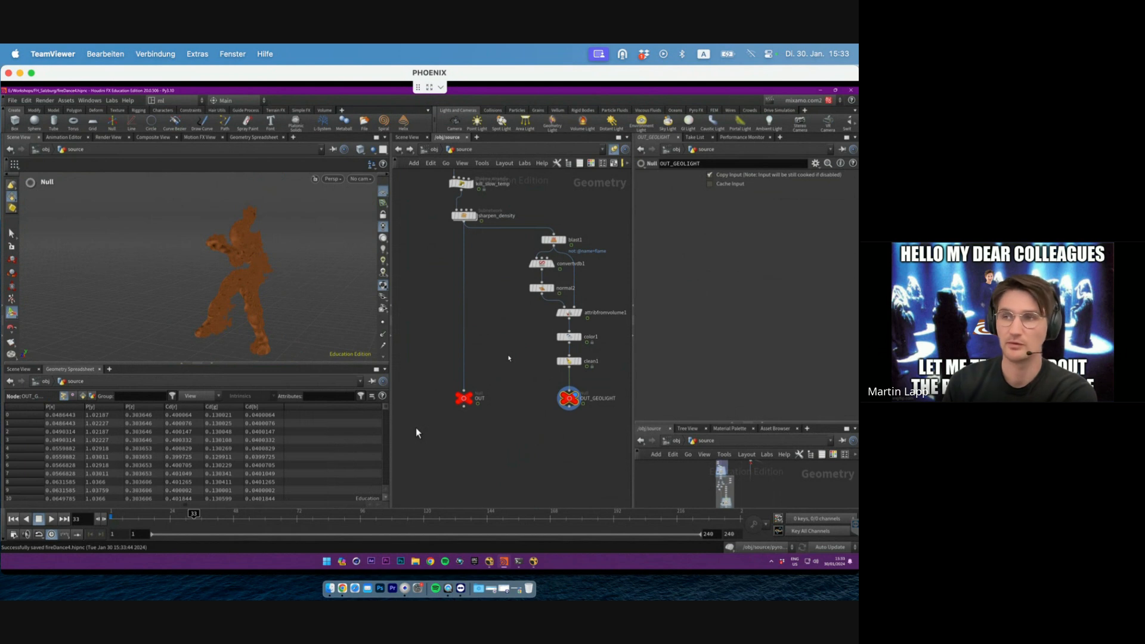
pyautogui.moveTo(513, 336); pyautogui.dragTo(516, 362, button='middle')
pyautogui.keyDown('alt'); pyautogui.moveTo(302, 284); pyautogui.dragTo(296, 260, button='right'); pyautogui.keyUp('alt')
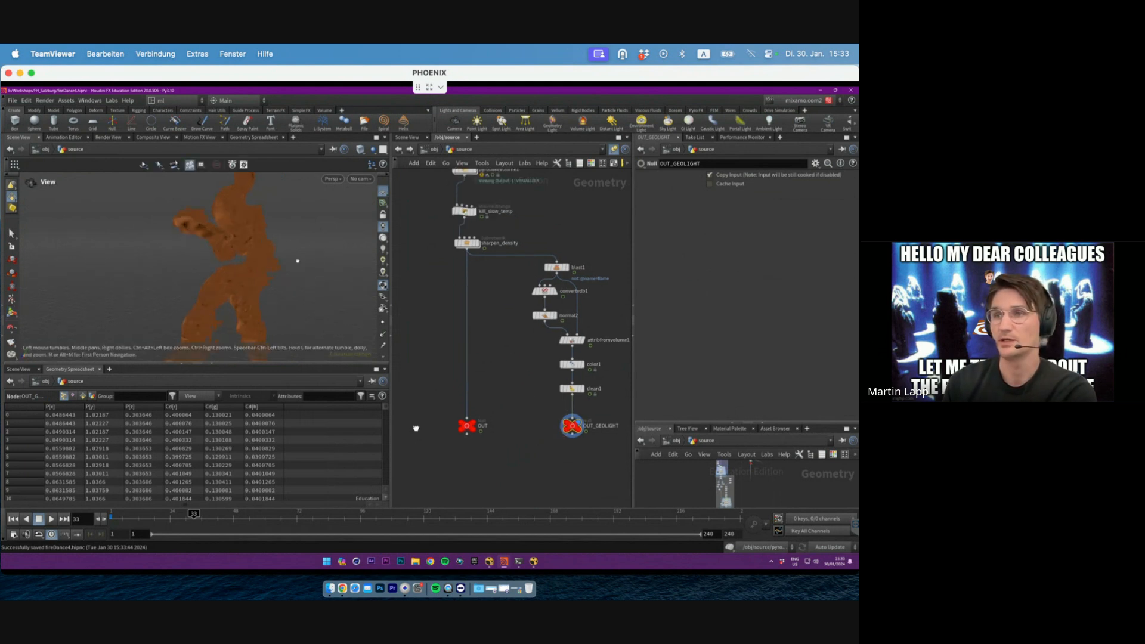
pyautogui.keyDown('alt'); pyautogui.moveTo(297, 261); pyautogui.dragTo(281, 279); pyautogui.keyUp('alt')
pyautogui.hotkey('shift', 'w')
pyautogui.press('w')
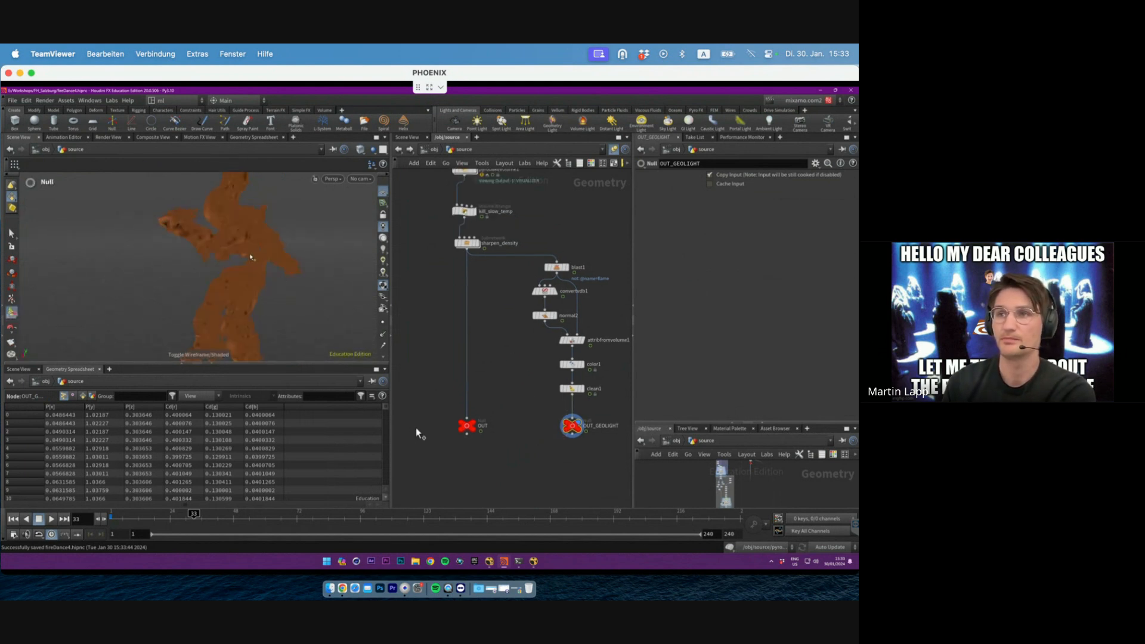
pyautogui.keyDown('alt'); pyautogui.moveTo(245, 235); pyautogui.dragTo(273, 235); pyautogui.keyUp('alt')
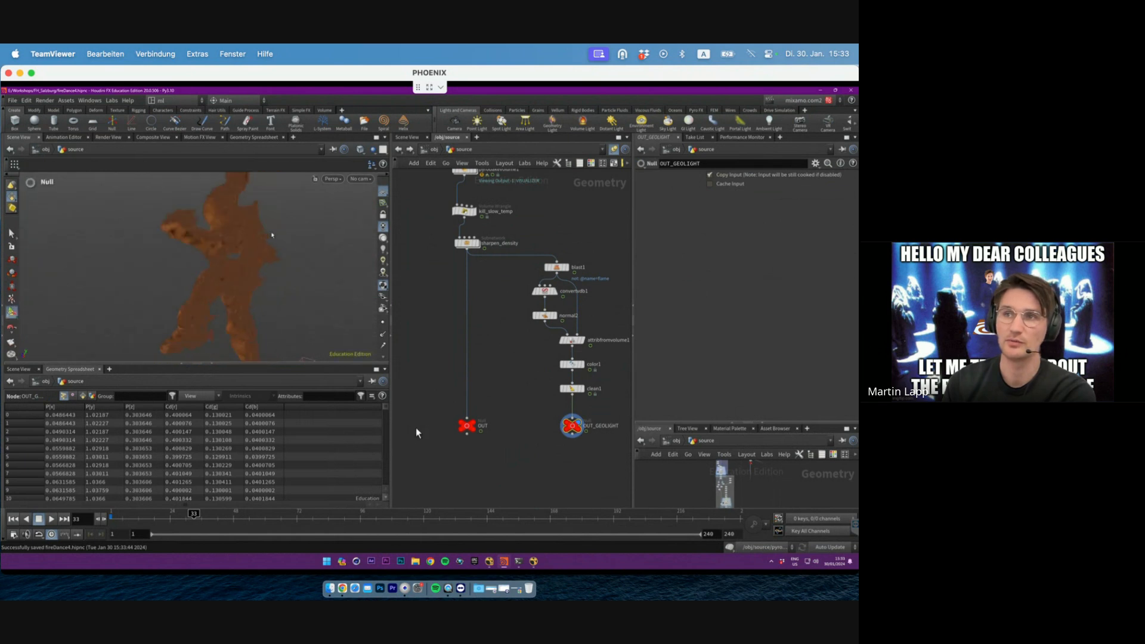
pyautogui.keyDown('alt'); pyautogui.moveTo(266, 221); pyautogui.dragTo(245, 243, button='right'); pyautogui.keyUp('alt')
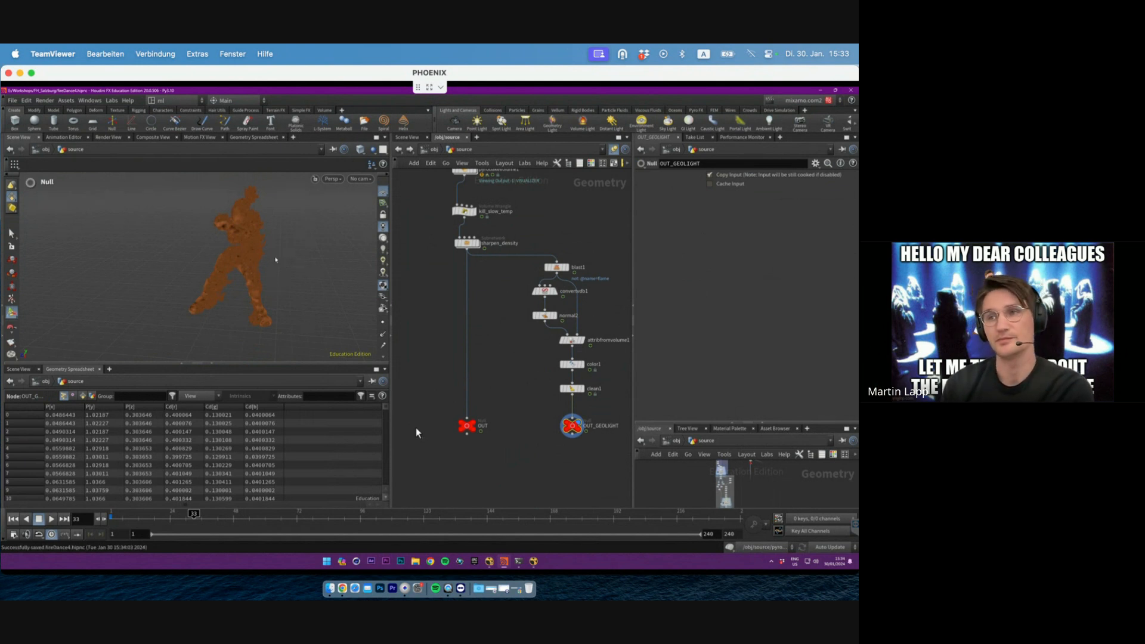
# Step: Survey the simulation branches of the source network and select the OUT null fed by sharpen_density
pyautogui.press('alt')
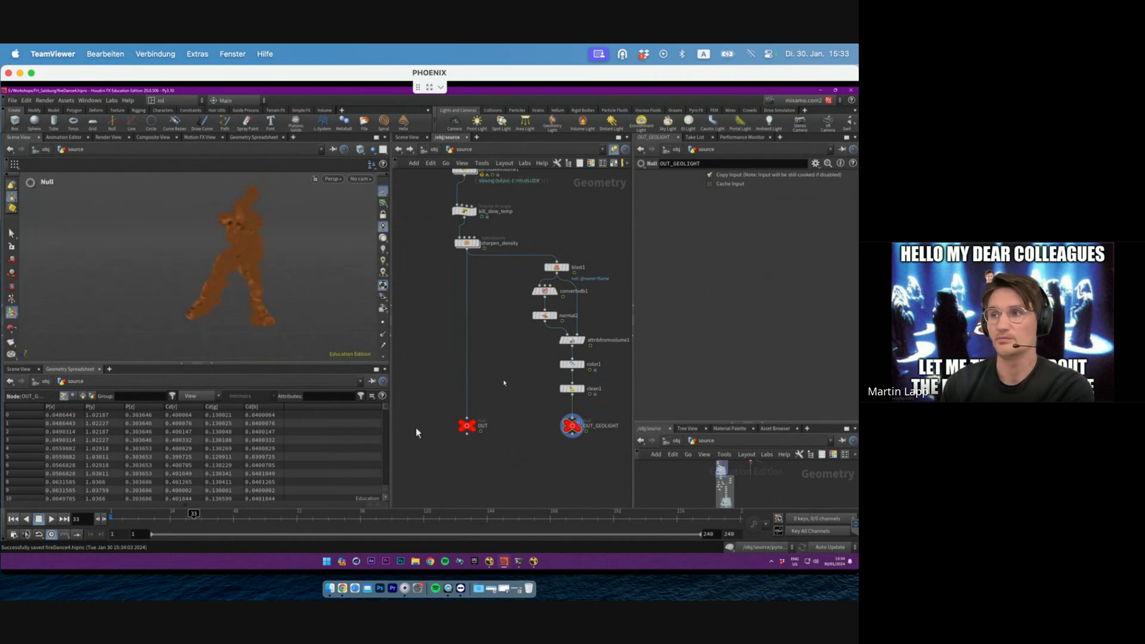
pyautogui.scroll(-4, 532, 424)
pyautogui.scroll(2, 532, 430)
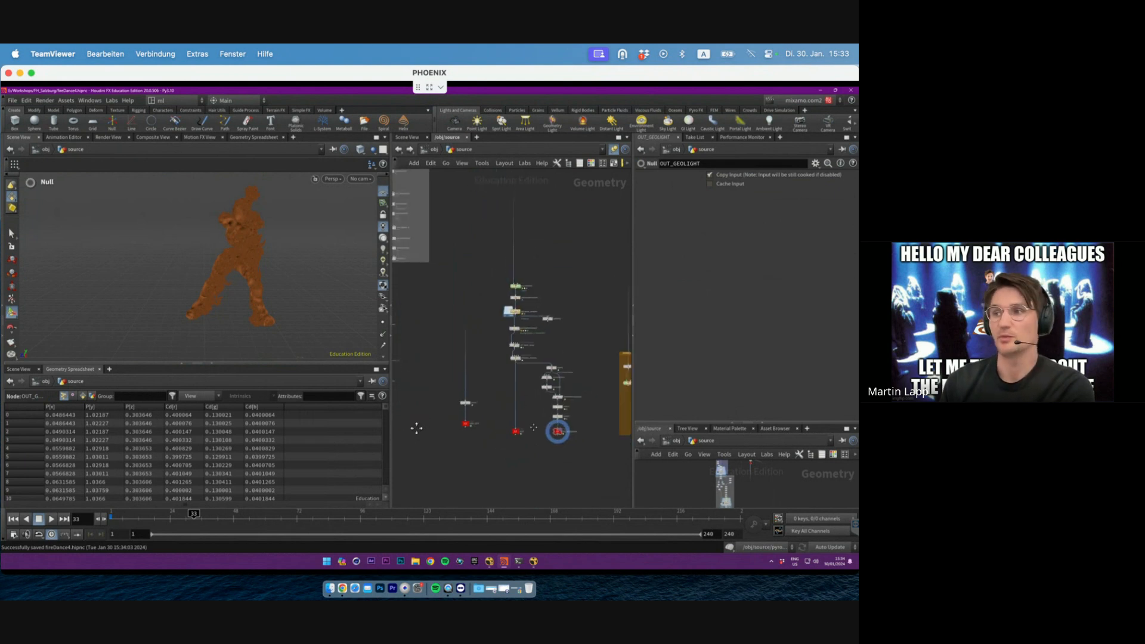
pyautogui.scroll(3, 563, 432)
pyautogui.moveTo(563, 432); pyautogui.dragTo(537, 439, button='middle')
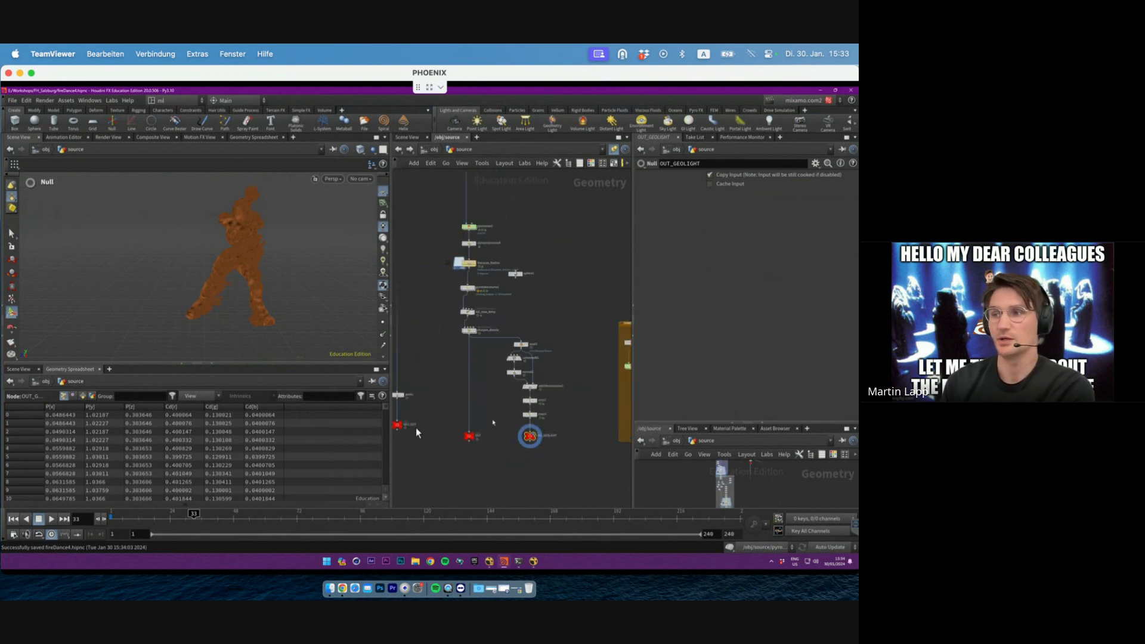
pyautogui.moveTo(459, 451); pyautogui.dragTo(461, 450)
pyautogui.moveTo(492, 418); pyautogui.dragTo(574, 444, button='middle')
pyautogui.scroll(-5, 525, 418)
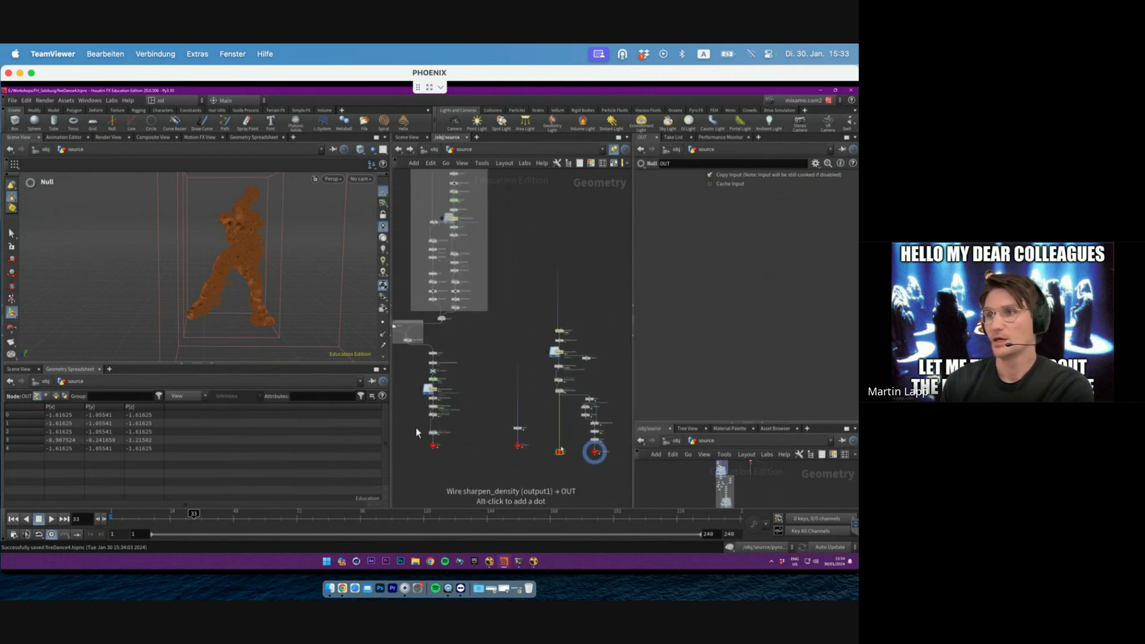
# Step: Select the GEO_OUT null and look over the neighbouring pyro branch that ends in OUT1
pyautogui.scroll(4, 566, 443)
pyautogui.moveTo(471, 430); pyautogui.dragTo(507, 457)
pyautogui.scroll(-5, 501, 438)
pyautogui.moveTo(441, 421); pyautogui.dragTo(488, 467, button='middle')
pyautogui.scroll(6, 488, 467)
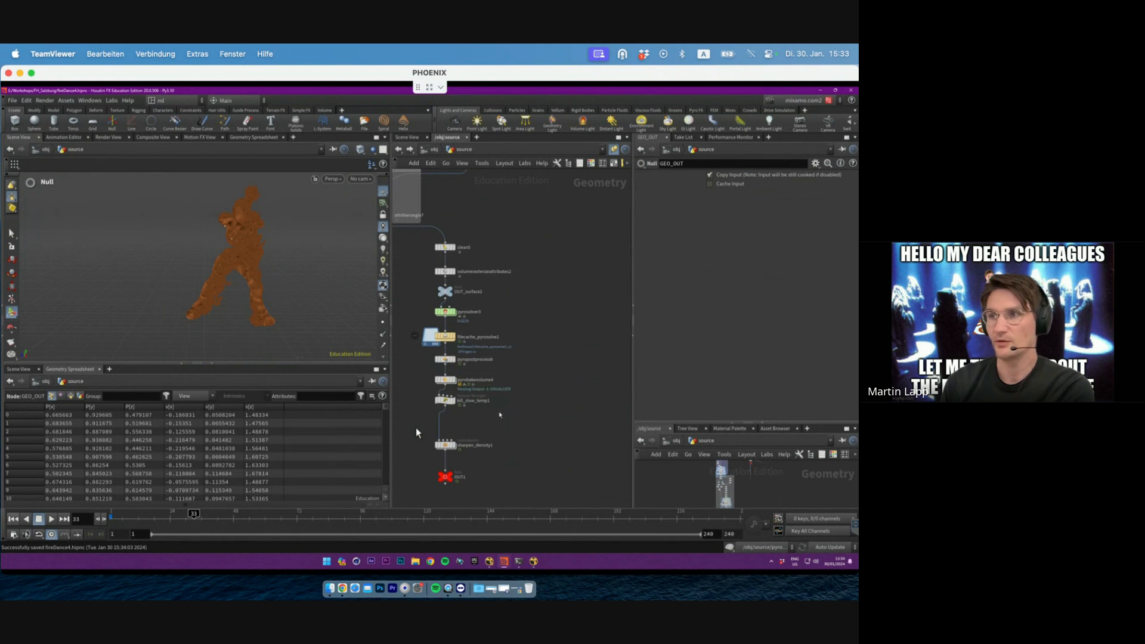
pyautogui.scroll(-6, 504, 426)
pyautogui.scroll(5, 519, 357)
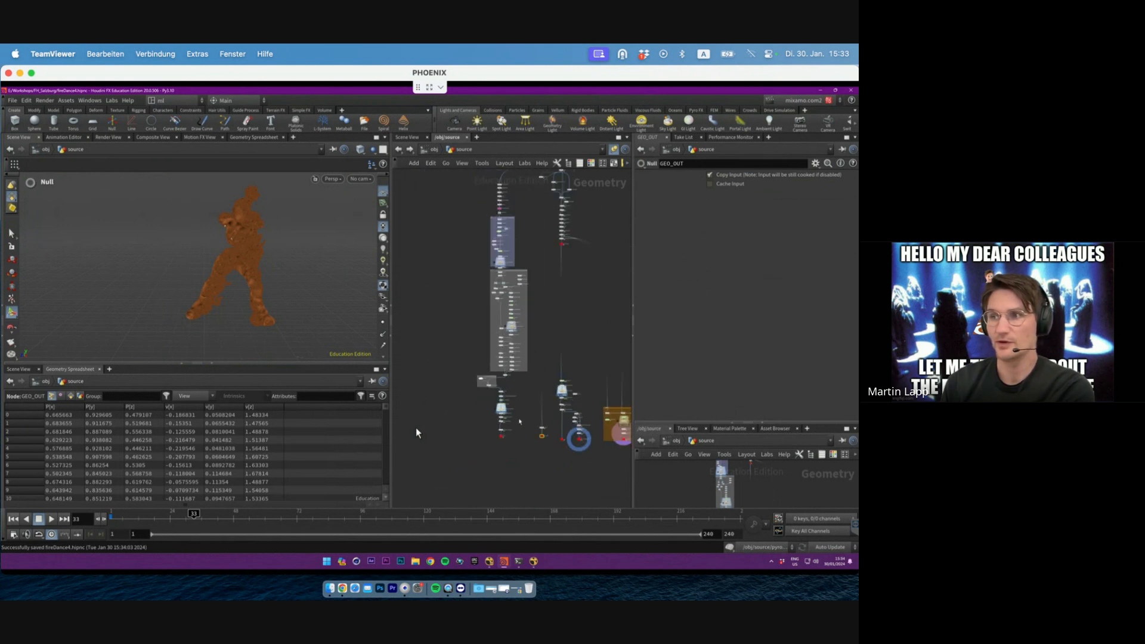
# Step: Display filecache_pyrosolve1, reframe the viewport on its flames and scrub the cached simulation to frame 45
pyautogui.scroll(2, 519, 357)
pyautogui.click(443, 375)
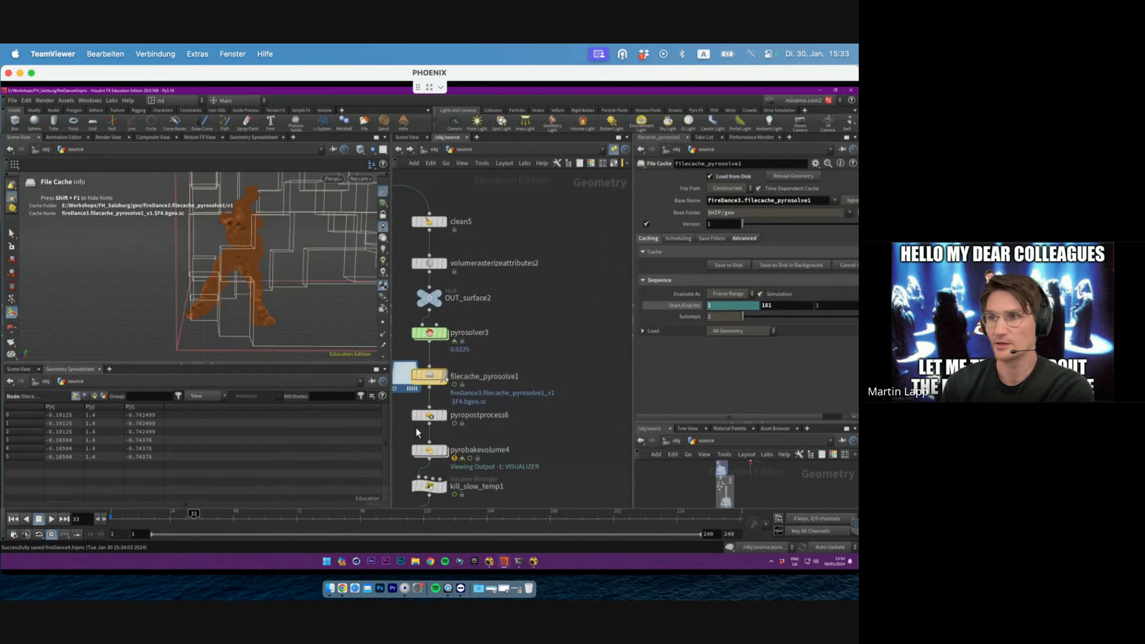
pyautogui.keyDown('alt'); pyautogui.moveTo(304, 272); pyautogui.dragTo(212, 295, button='middle'); pyautogui.keyUp('alt')
pyautogui.keyDown('alt'); pyautogui.moveTo(211, 295); pyautogui.dragTo(80, 313, button='right'); pyautogui.keyUp('alt')
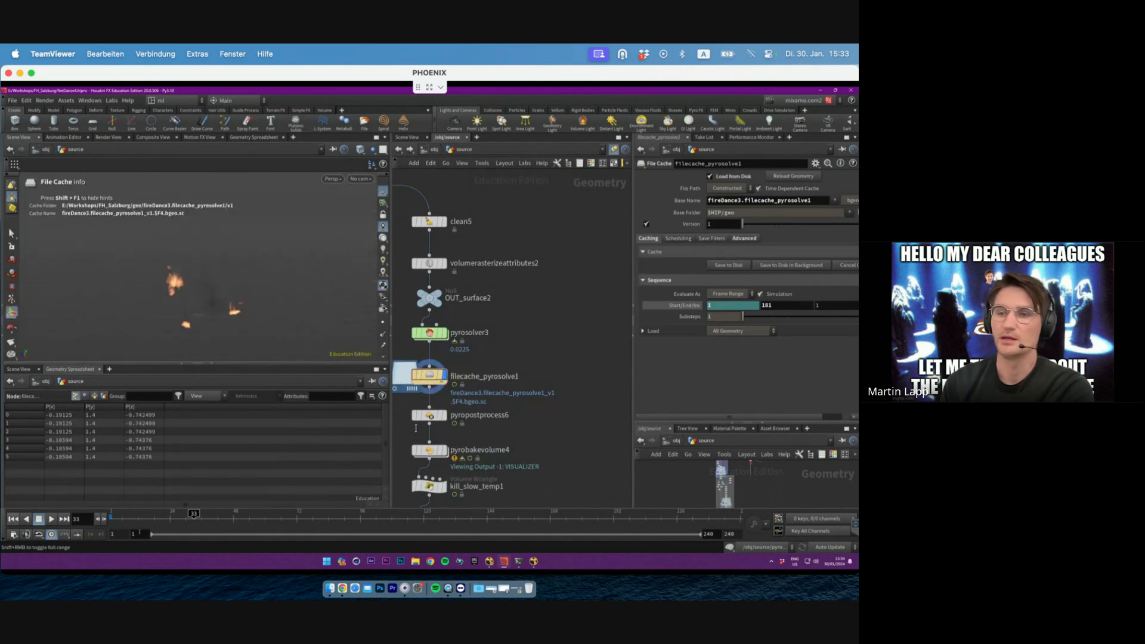
pyautogui.moveTo(125, 519); pyautogui.dragTo(157, 520)
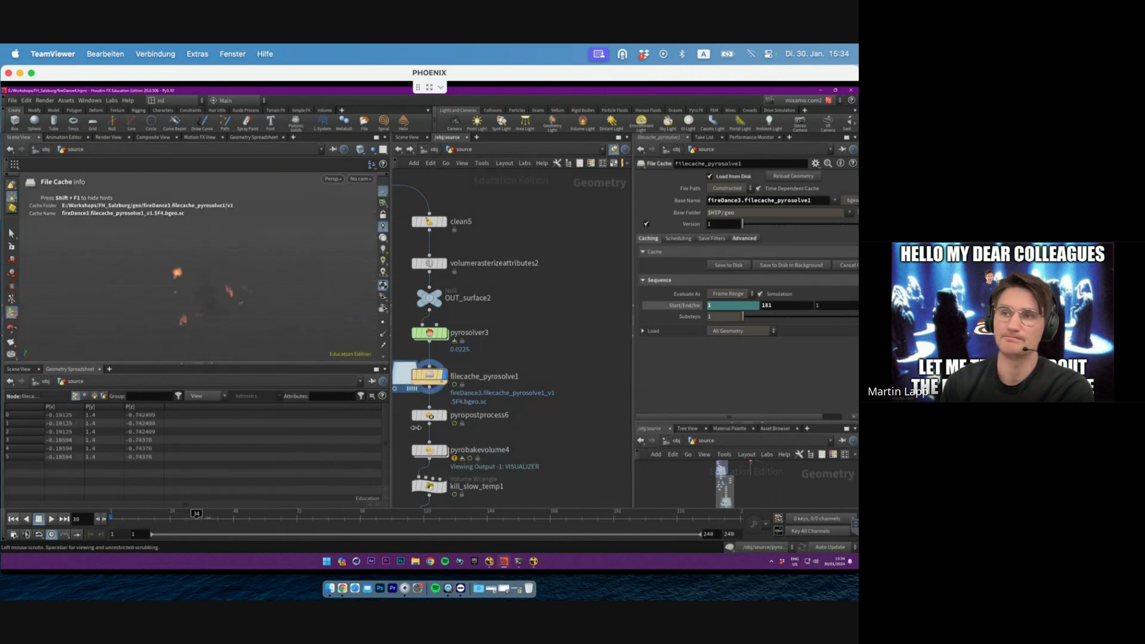
# Step: Go up to the start of the fluid source branch and step through its nodes from connectivity1 to trail3
pyautogui.scroll(-10, 417, 431)
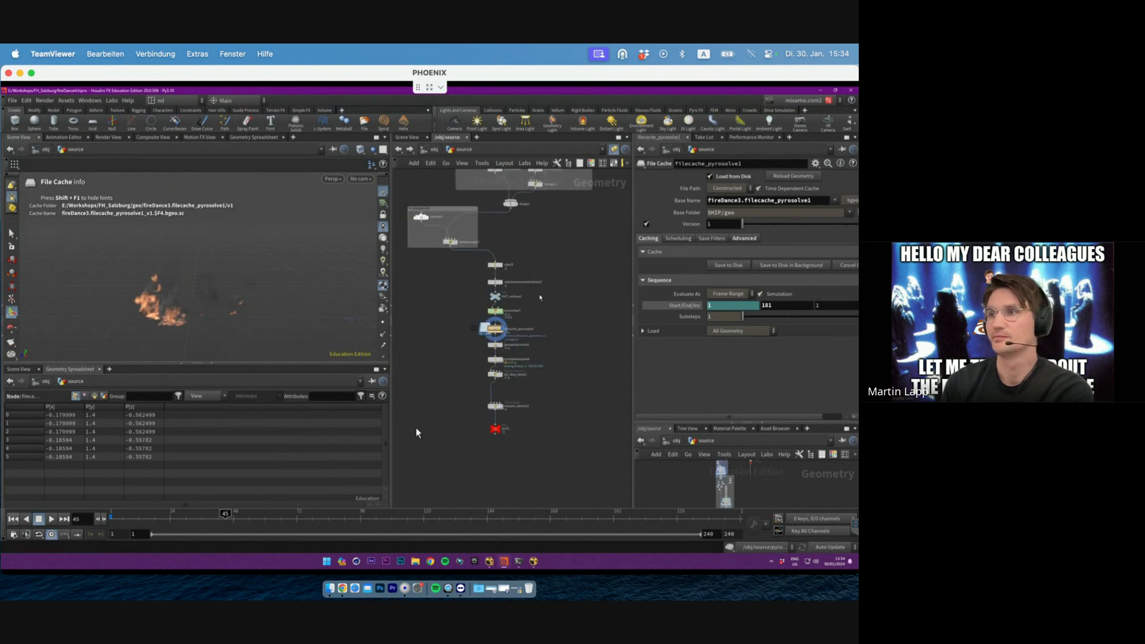
pyautogui.moveTo(523, 529); pyautogui.dragTo(524, 566, button='middle')
pyautogui.scroll(8, 465, 274)
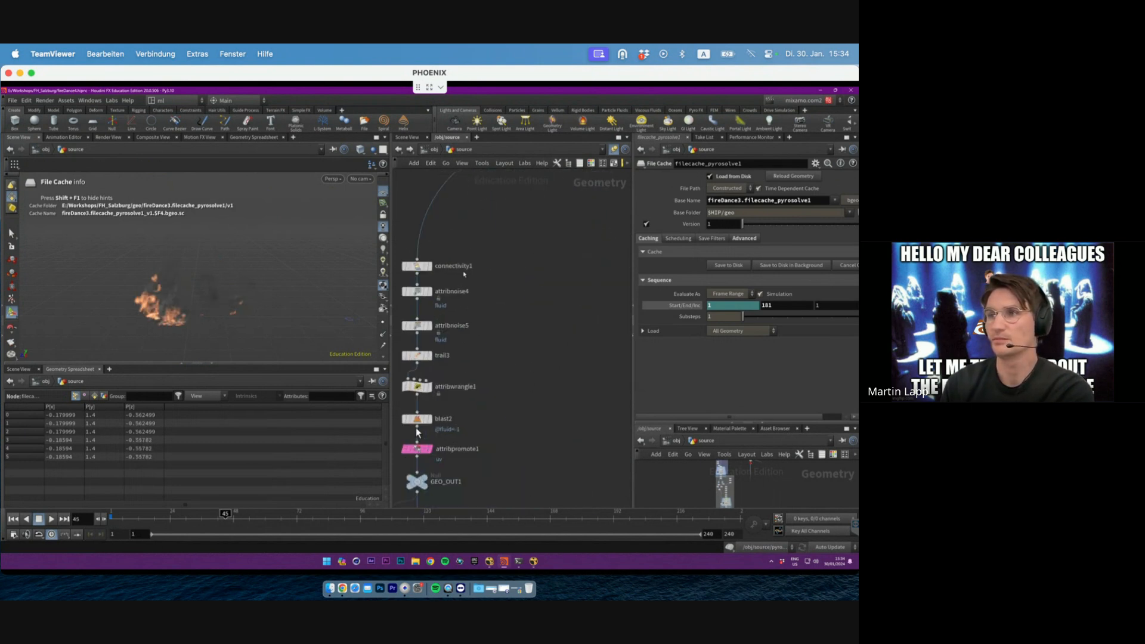
pyautogui.click(431, 266)
pyautogui.moveTo(427, 269); pyautogui.dragTo(466, 219, button='middle')
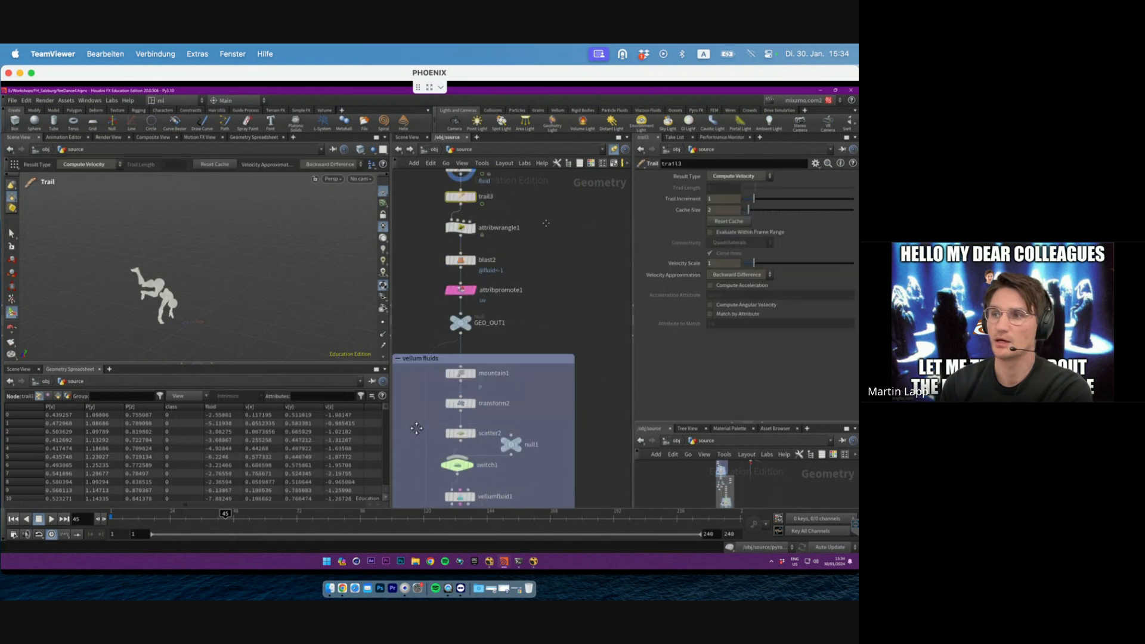
# Step: Display the GEO_OUT1 null and scrub to frame 60 to examine the emission patches on the character
pyautogui.click(462, 312)
pyautogui.click(469, 310)
pyautogui.moveTo(505, 326); pyautogui.dragTo(513, 229, button='middle')
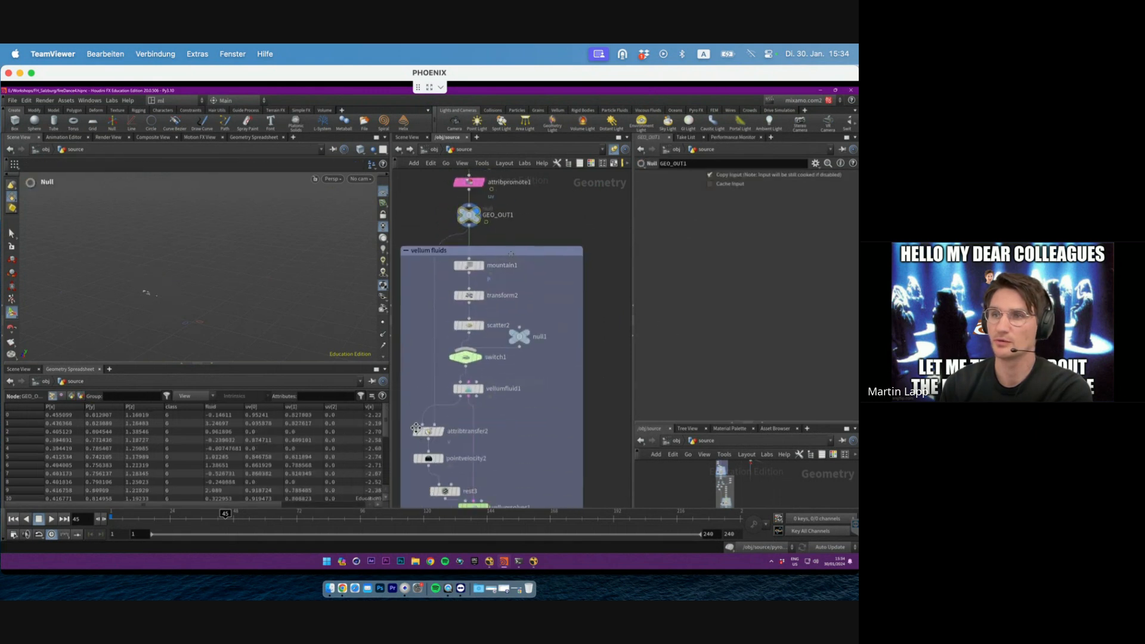
pyautogui.moveTo(226, 516); pyautogui.dragTo(265, 528)
pyautogui.scroll(-3, 563, 301)
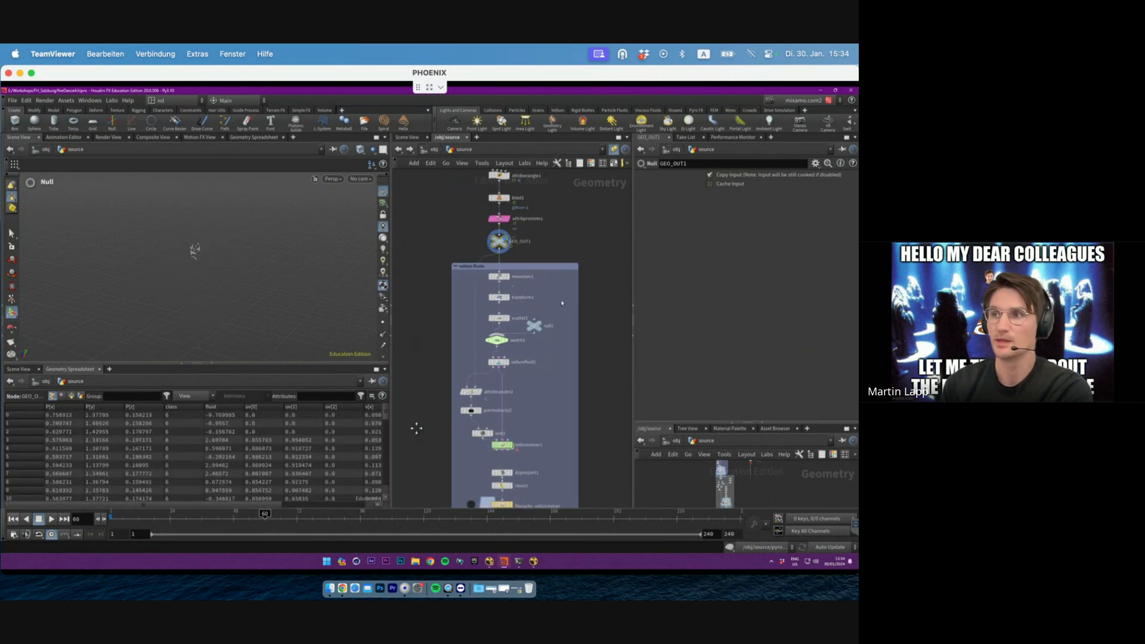
# Step: Display vellumfluid1 inside the vellum fluids network box and review its particle size, viscosity and surface tension settings
pyautogui.moveTo(523, 372); pyautogui.dragTo(501, 307, button='middle')
pyautogui.scroll(2, 500, 308)
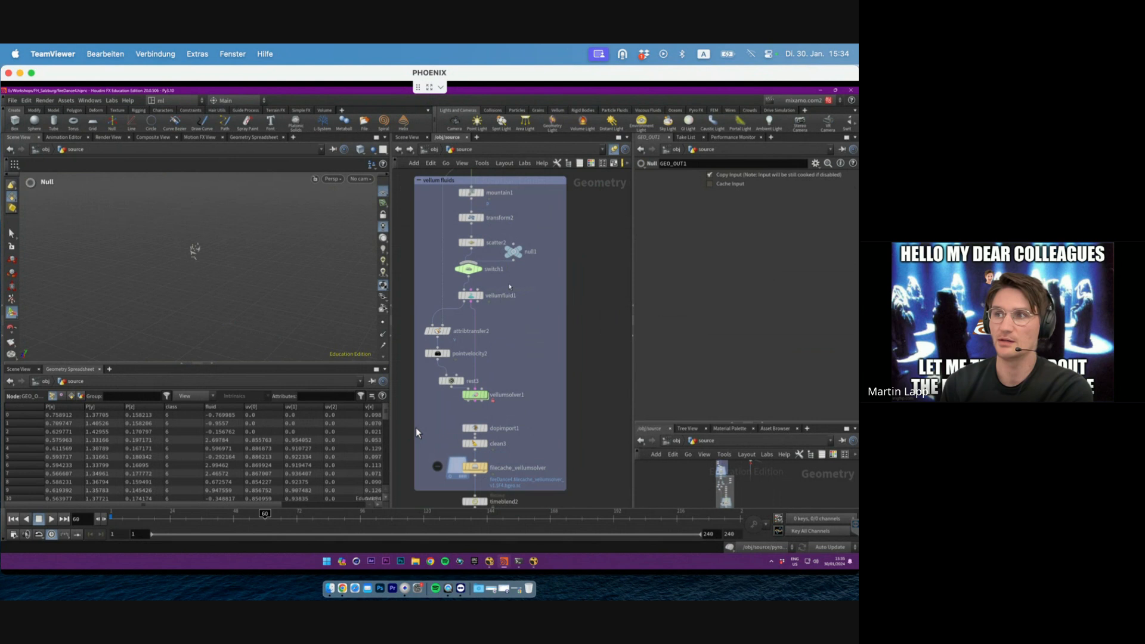
pyautogui.click(483, 295)
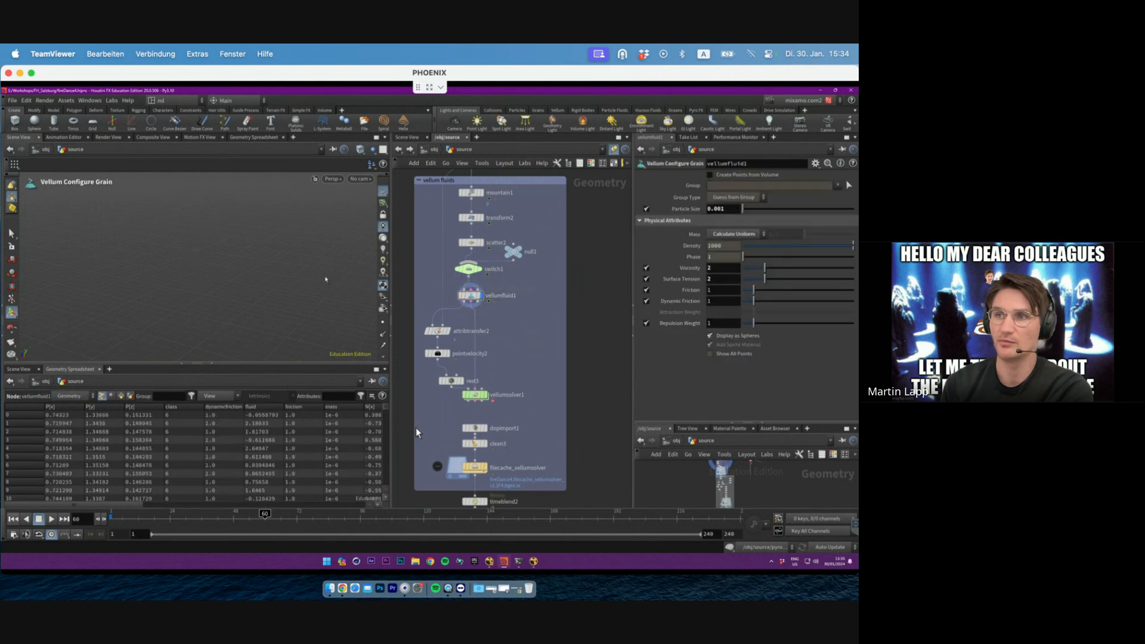
pyautogui.moveTo(506, 371); pyautogui.dragTo(509, 354, button='middle')
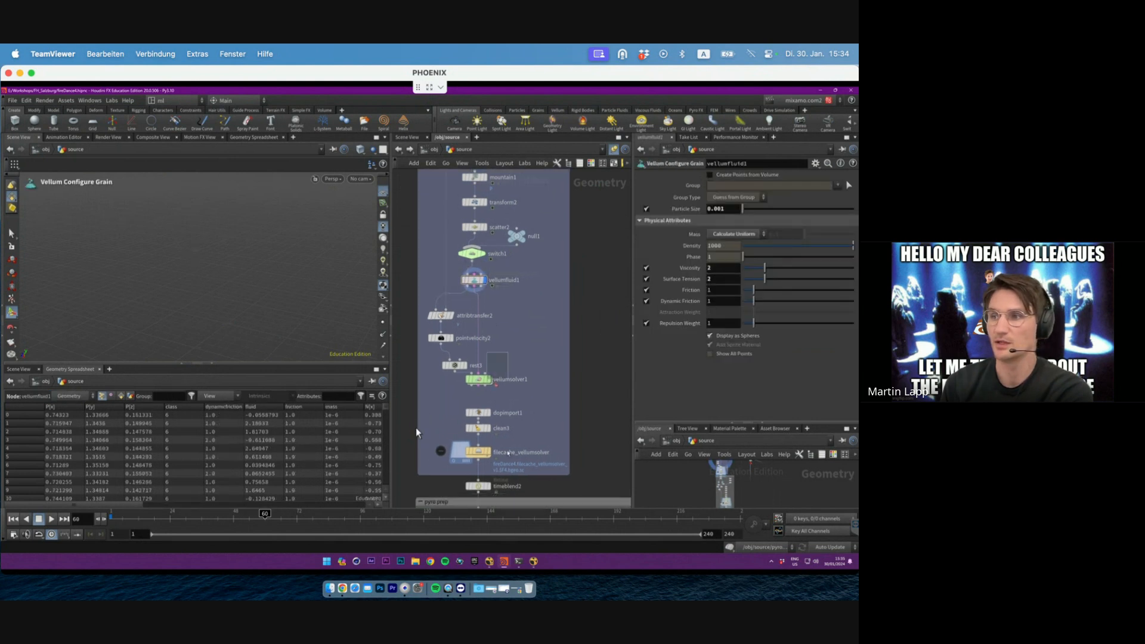
# Step: Display filecache_vellumsolver and play and scrub through the cached vellum fluid simulation
pyautogui.click(488, 452)
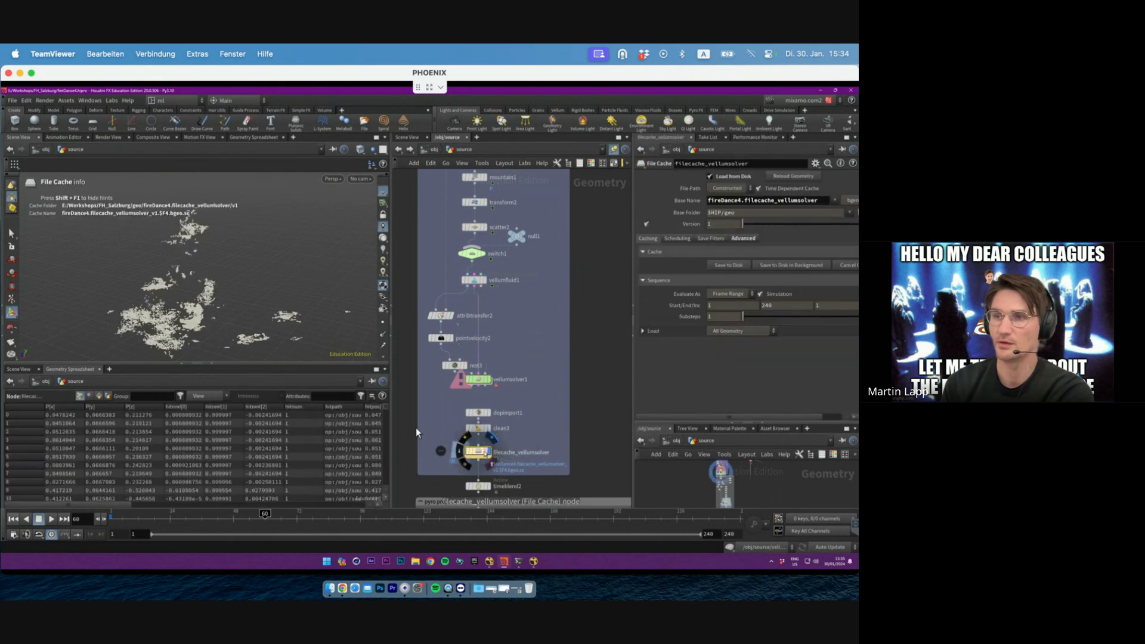
pyautogui.moveTo(159, 514); pyautogui.dragTo(65, 515)
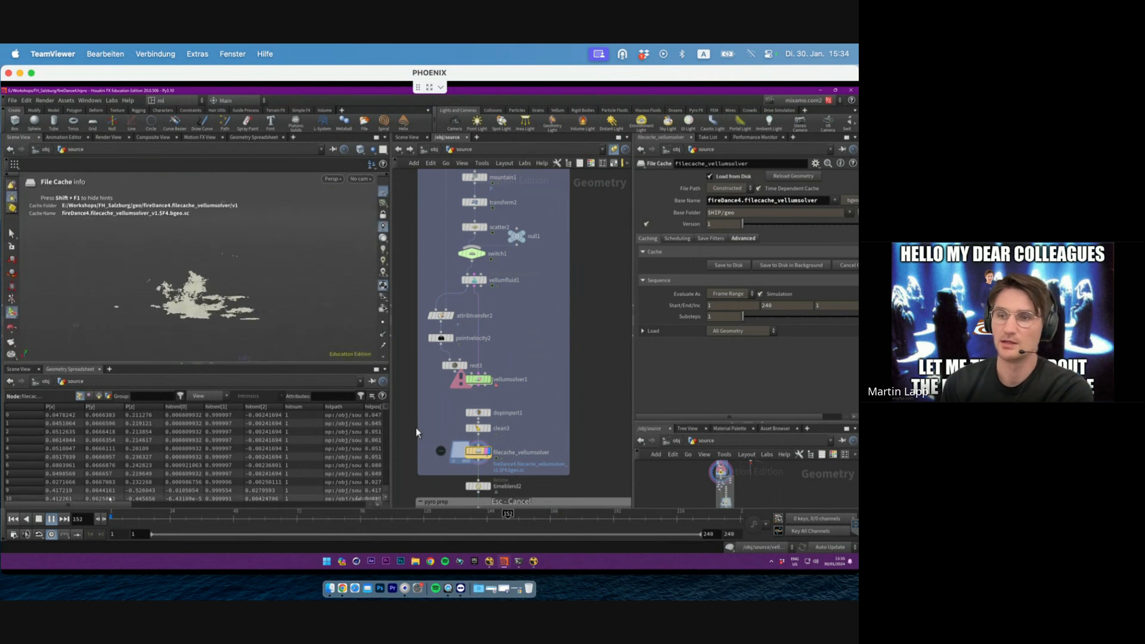
pyautogui.moveTo(123, 516); pyautogui.dragTo(175, 516)
# Step: Template connectivity1 and play from frame 1 to view the dancing character together with the cached vellum fluid
pyautogui.scroll(-5, 482, 302)
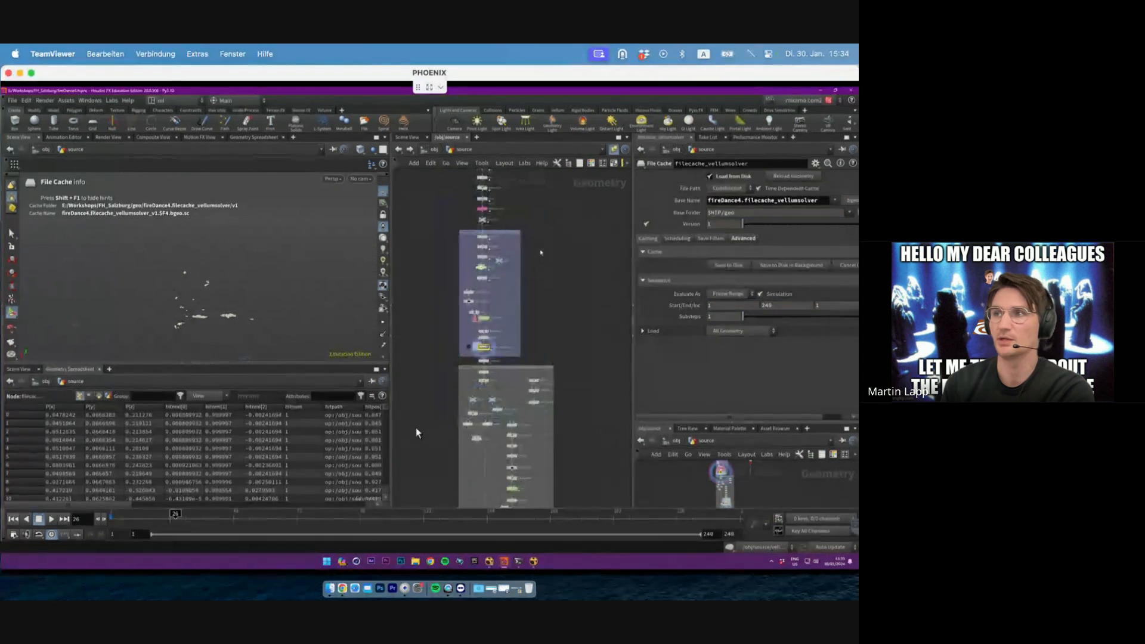
pyautogui.moveTo(541, 251); pyautogui.dragTo(524, 302, button='middle')
pyautogui.scroll(5, 488, 293)
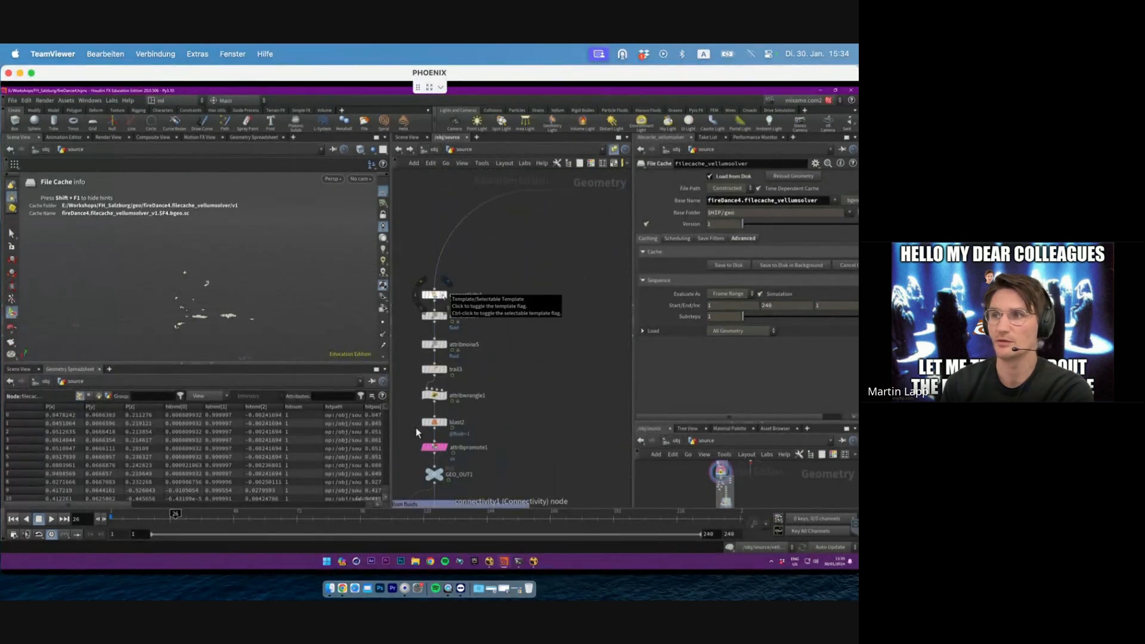
pyautogui.click(443, 294)
pyautogui.moveTo(111, 516); pyautogui.dragTo(115, 516)
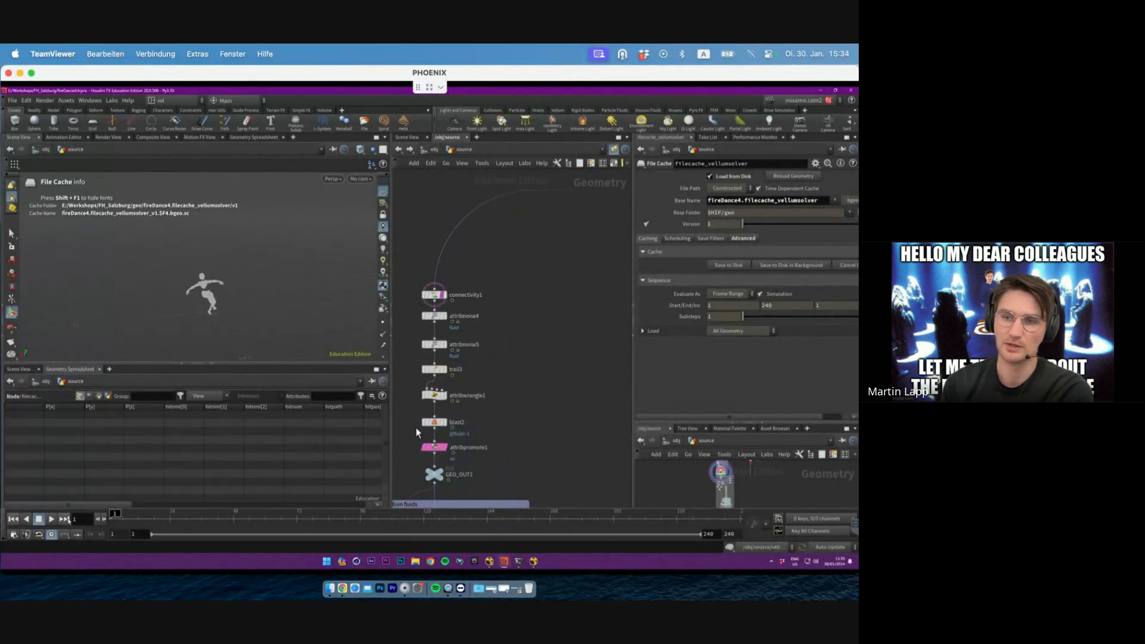
pyautogui.click(51, 519)
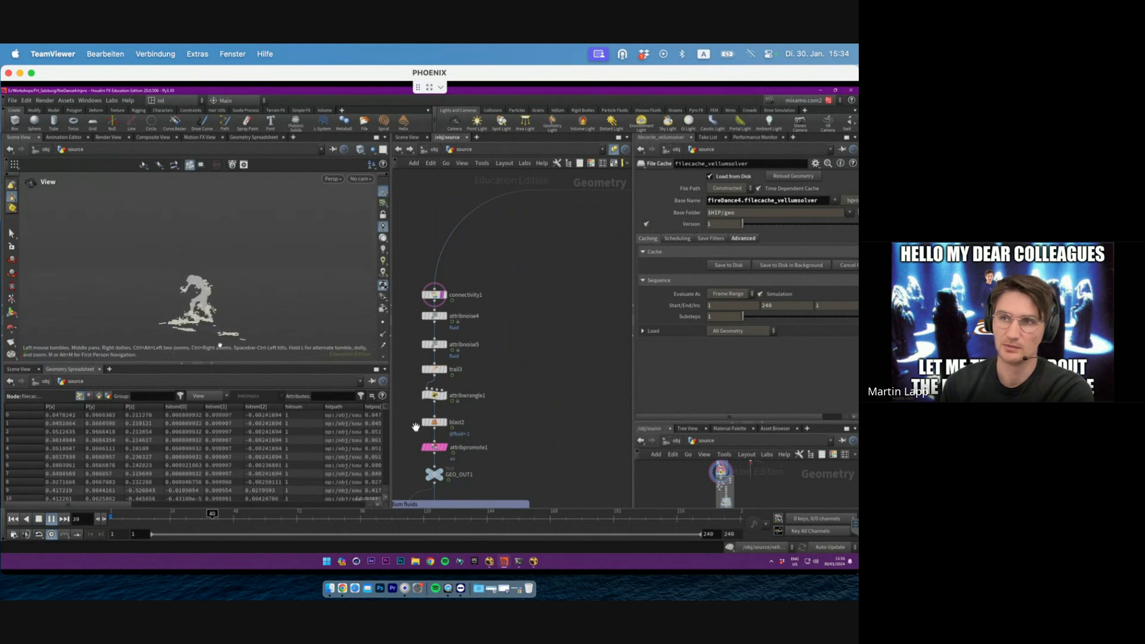
pyautogui.press('Return')
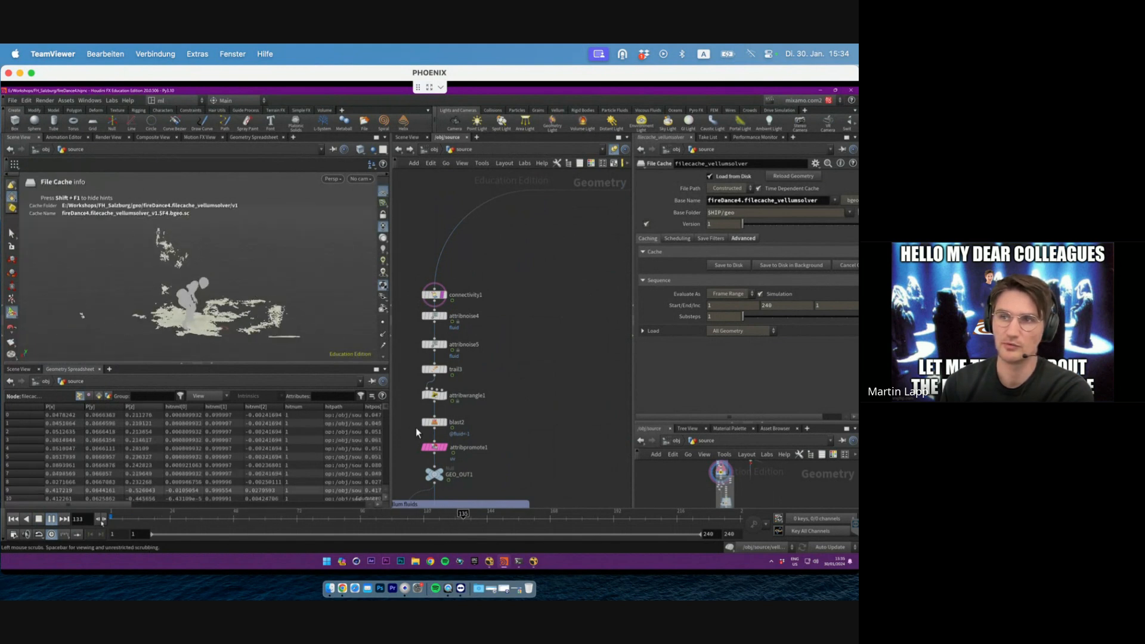
pyautogui.click(51, 518)
# Step: Trace the pyro prep network from the fluid cache down to the particle branch and display filecache_popsource
pyautogui.scroll(-5, 540, 375)
pyautogui.scroll(5, 540, 375)
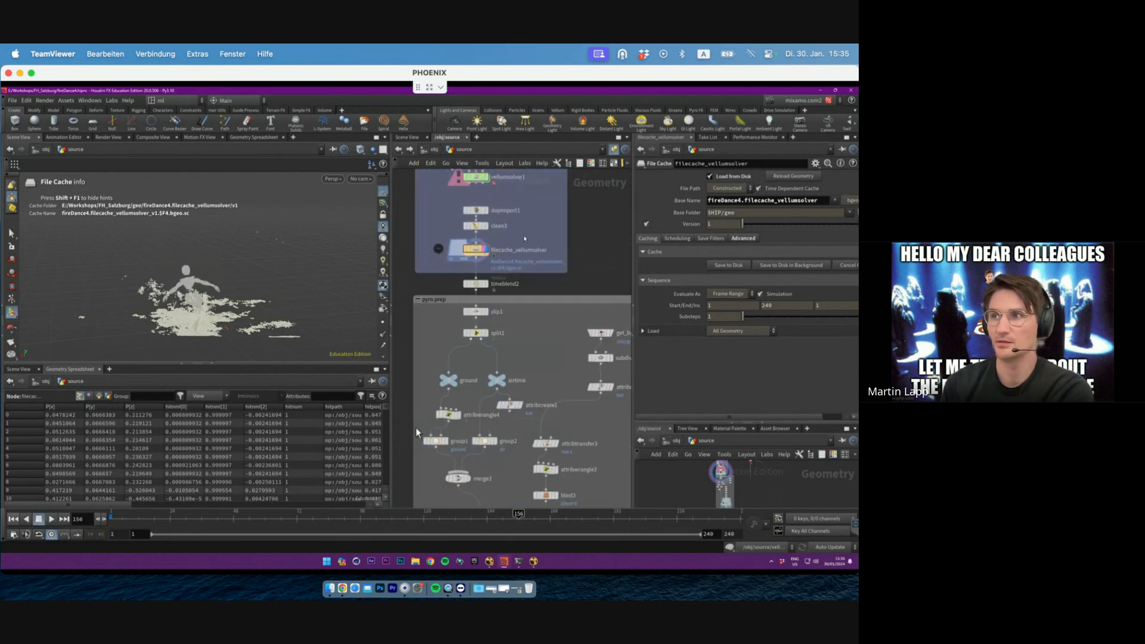
pyautogui.scroll(-5, 483, 303)
pyautogui.scroll(5, 483, 303)
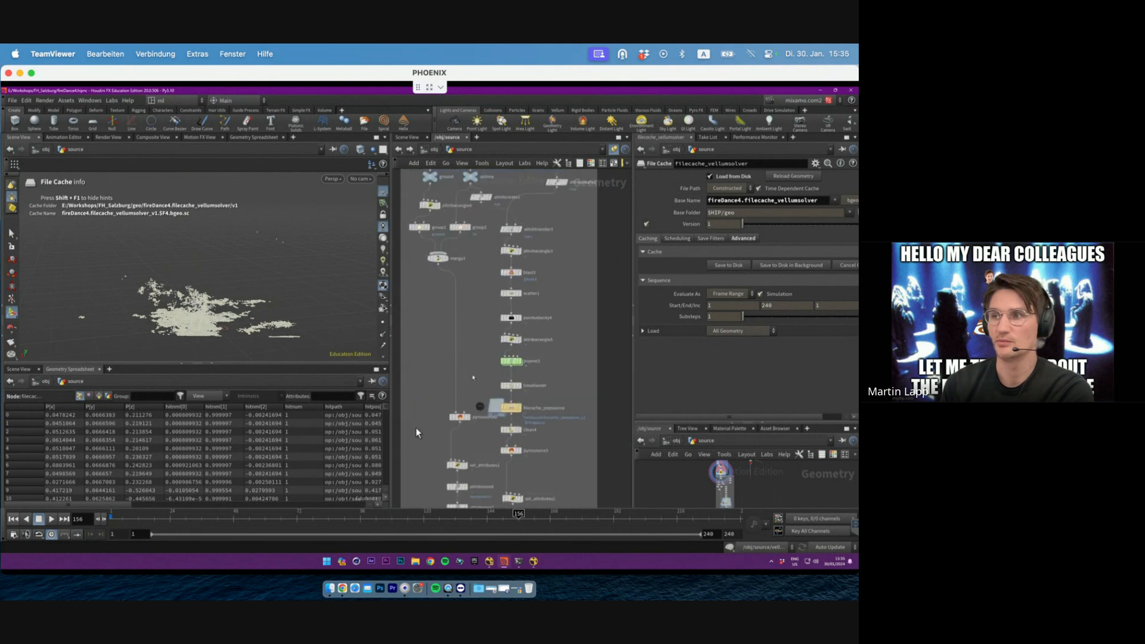
pyautogui.moveTo(483, 303); pyautogui.dragTo(472, 373, button='middle')
pyautogui.moveTo(559, 380); pyautogui.dragTo(544, 362, button='middle')
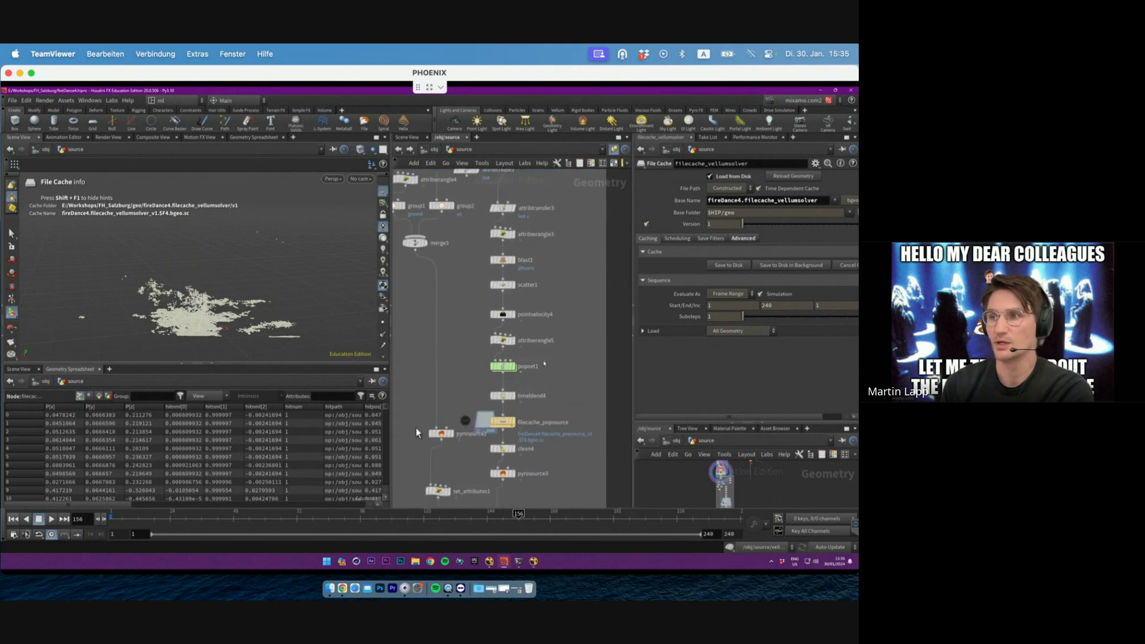
pyautogui.click(502, 422)
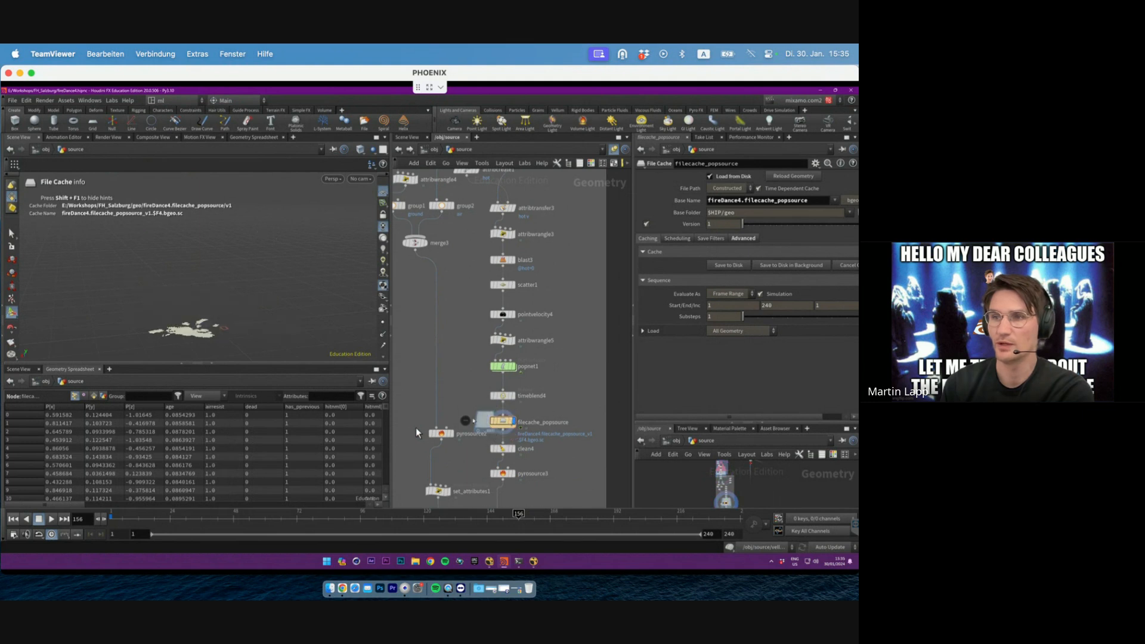
# Step: Play back the cached filecache_popsource particles and display the pyrosource3 node below it
pyautogui.click(112, 516)
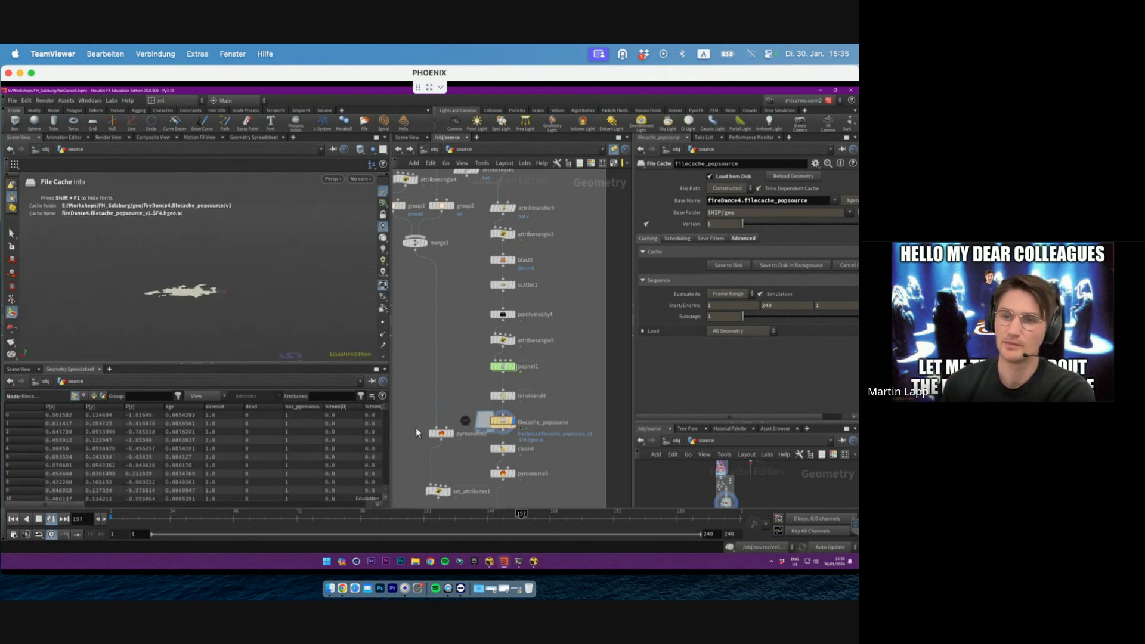
pyautogui.press('Up')
pyautogui.moveTo(548, 506); pyautogui.dragTo(557, 321, button='middle')
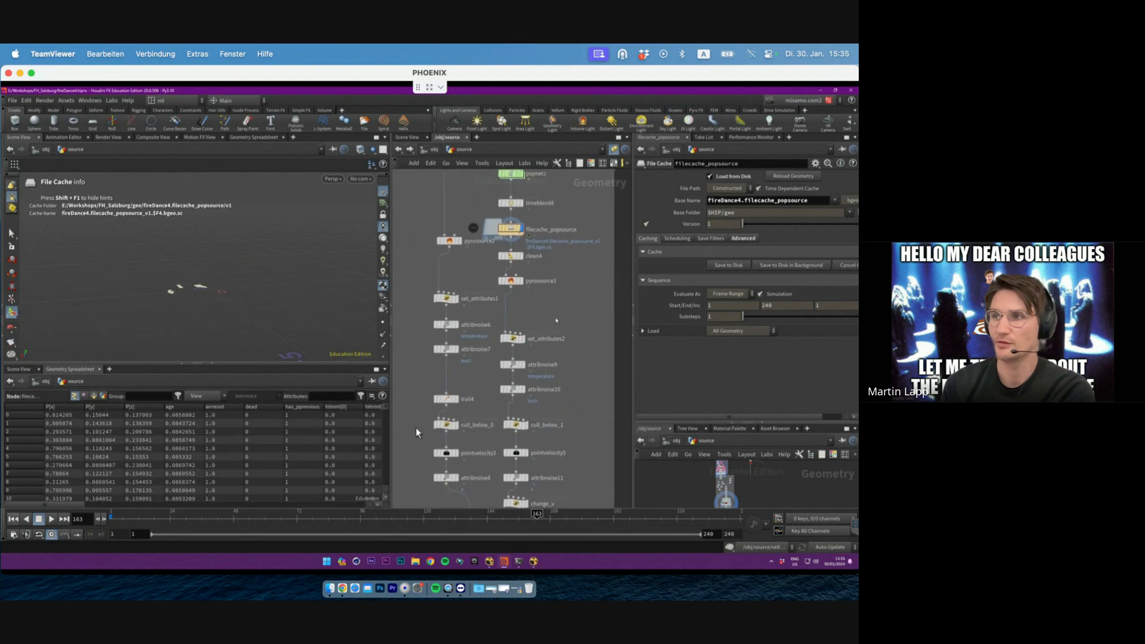
pyautogui.scroll(-3, 551, 317)
pyautogui.click(524, 293)
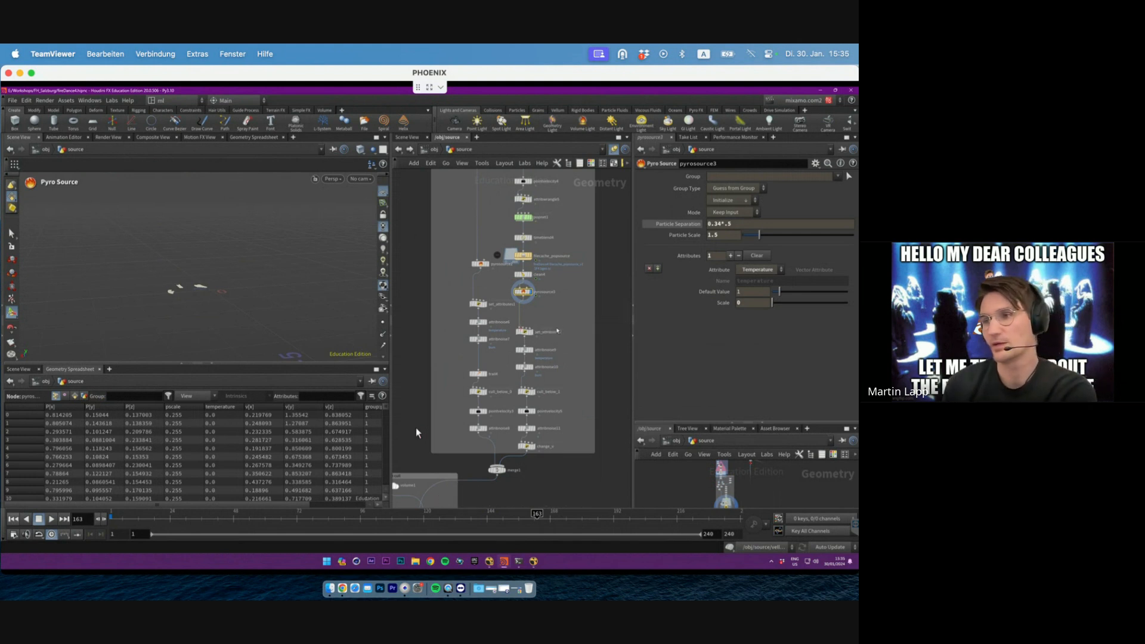
# Step: Display the filecache_vellumsolver node and review its cached simulation at different frames from a side angle
pyautogui.scroll(-5, 561, 316)
pyautogui.moveTo(561, 316); pyautogui.dragTo(529, 465, button='middle')
pyautogui.moveTo(557, 267); pyautogui.dragTo(533, 472, button='middle')
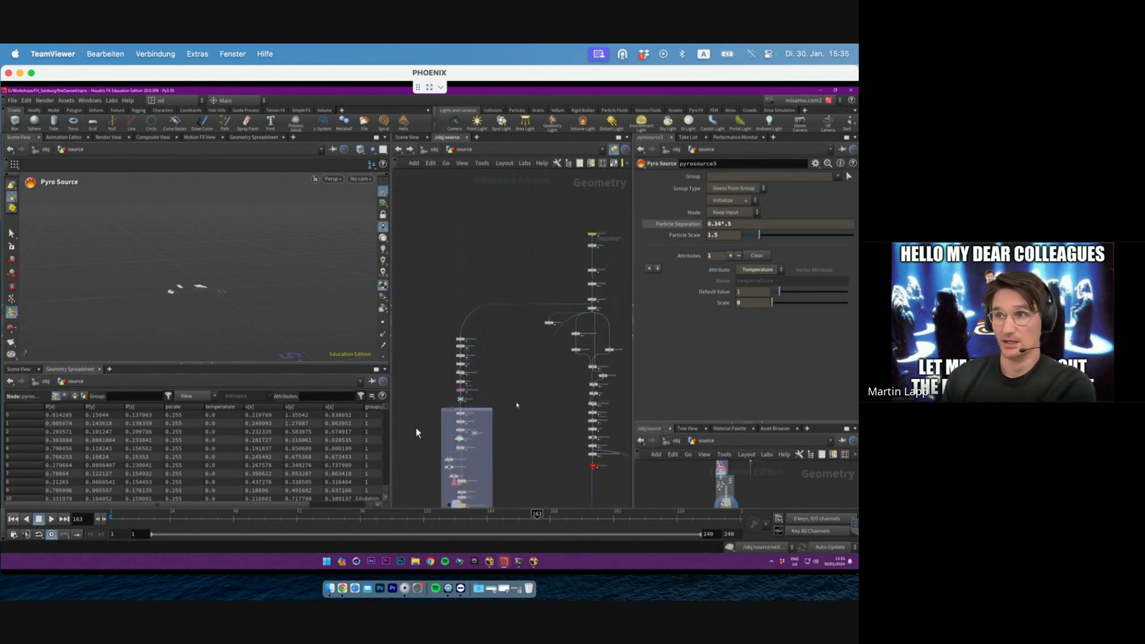
pyautogui.moveTo(517, 403); pyautogui.dragTo(512, 211, button='middle')
pyautogui.scroll(5, 486, 298)
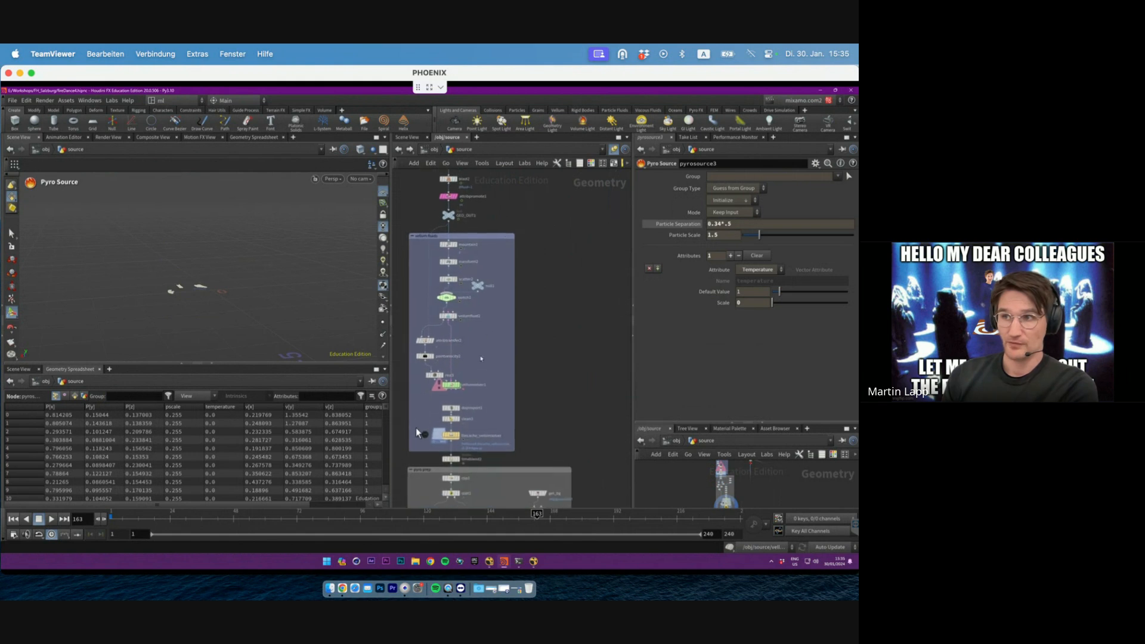
pyautogui.click(460, 435)
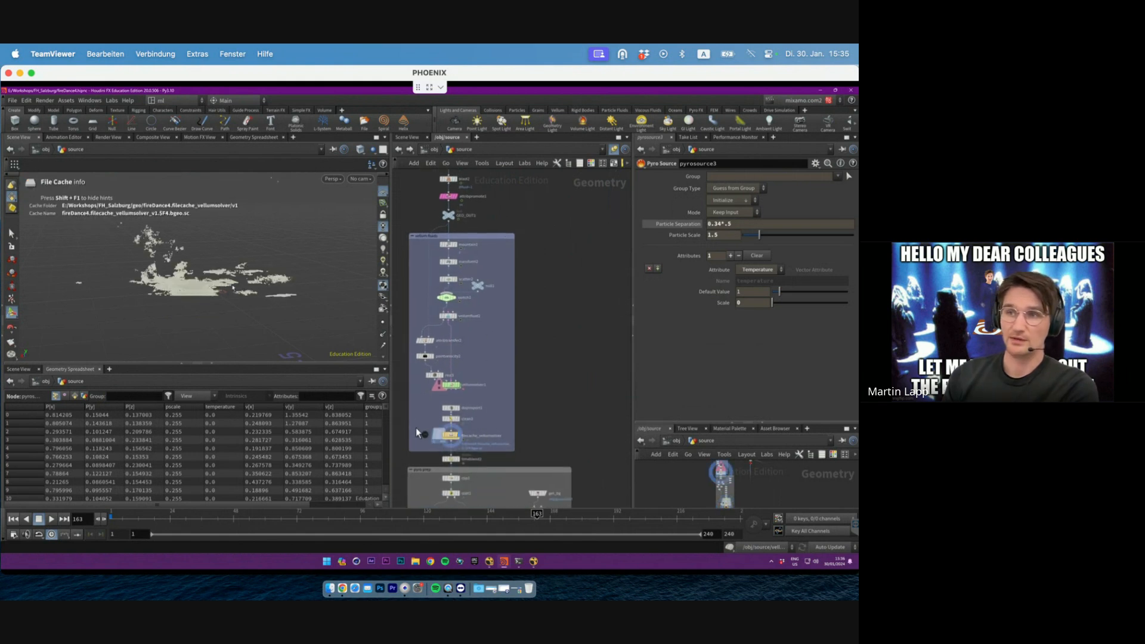
pyautogui.keyDown('alt'); pyautogui.moveTo(233, 288); pyautogui.dragTo(140, 263); pyautogui.keyUp('alt')
pyautogui.press('k')
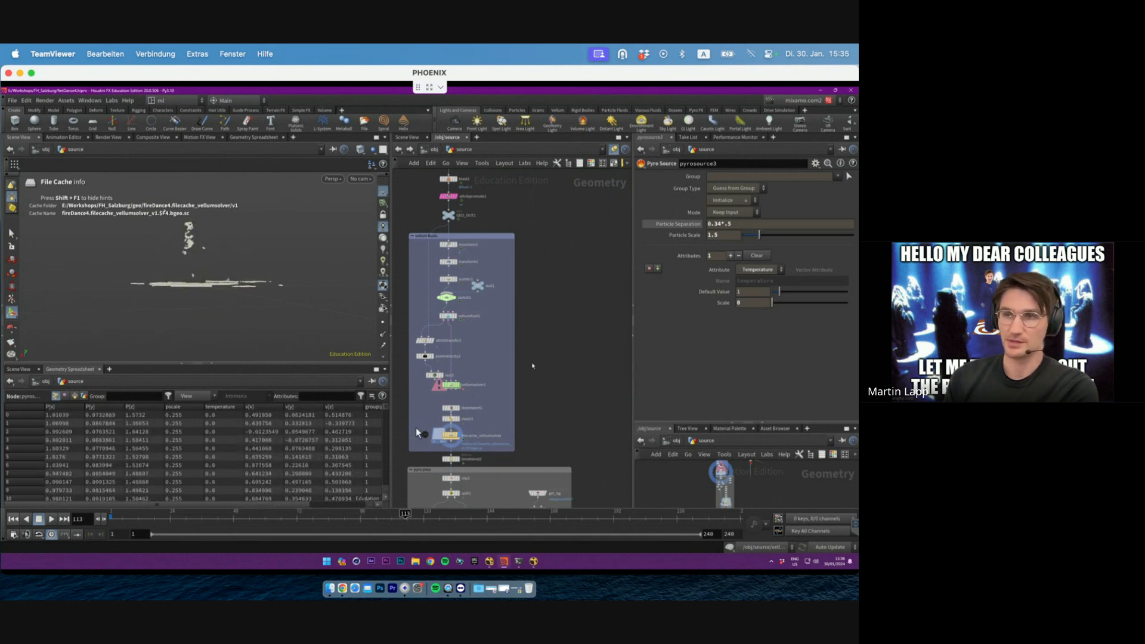
# Step: Display the filecache_popsource node again and scrub the timeline through its cached particles
pyautogui.scroll(-10, 418, 433)
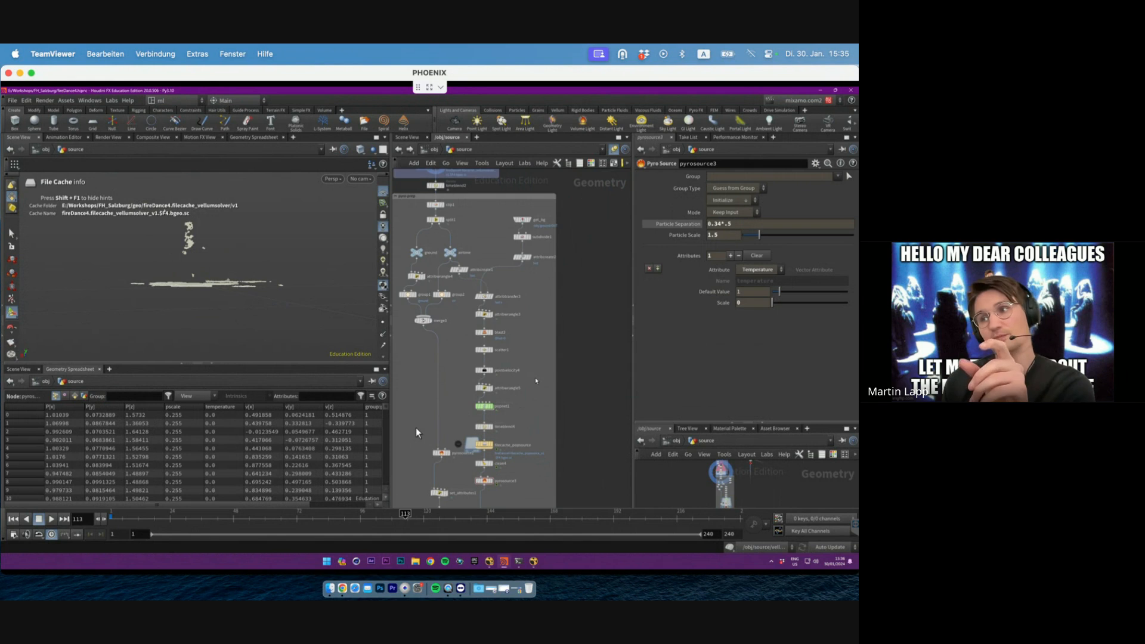
pyautogui.scroll(-8, 417, 434)
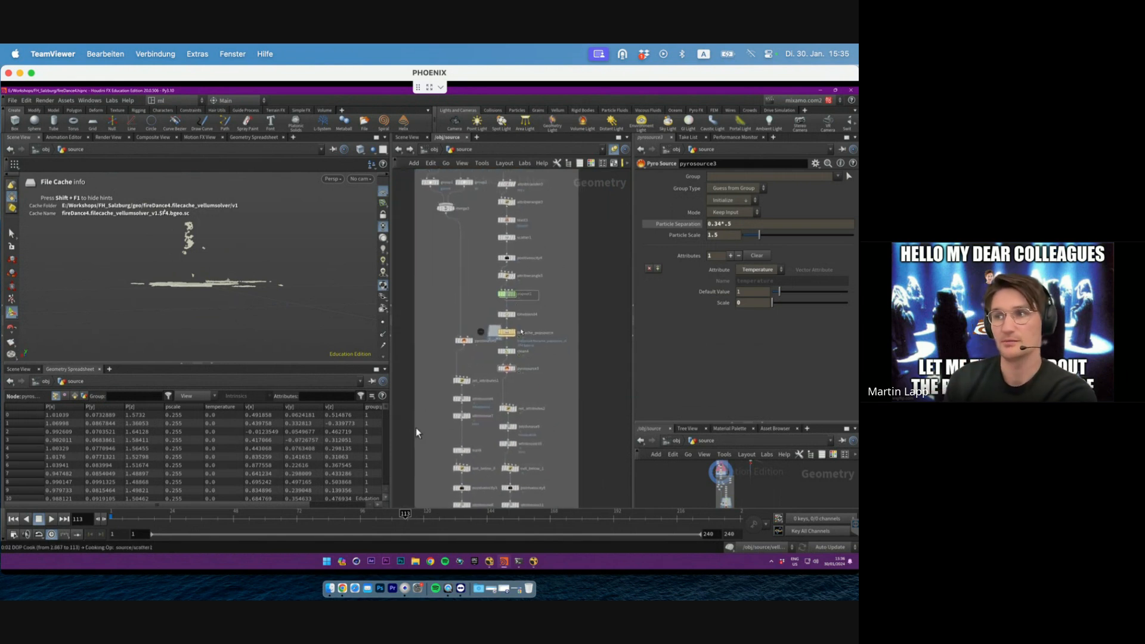
pyautogui.click(508, 332)
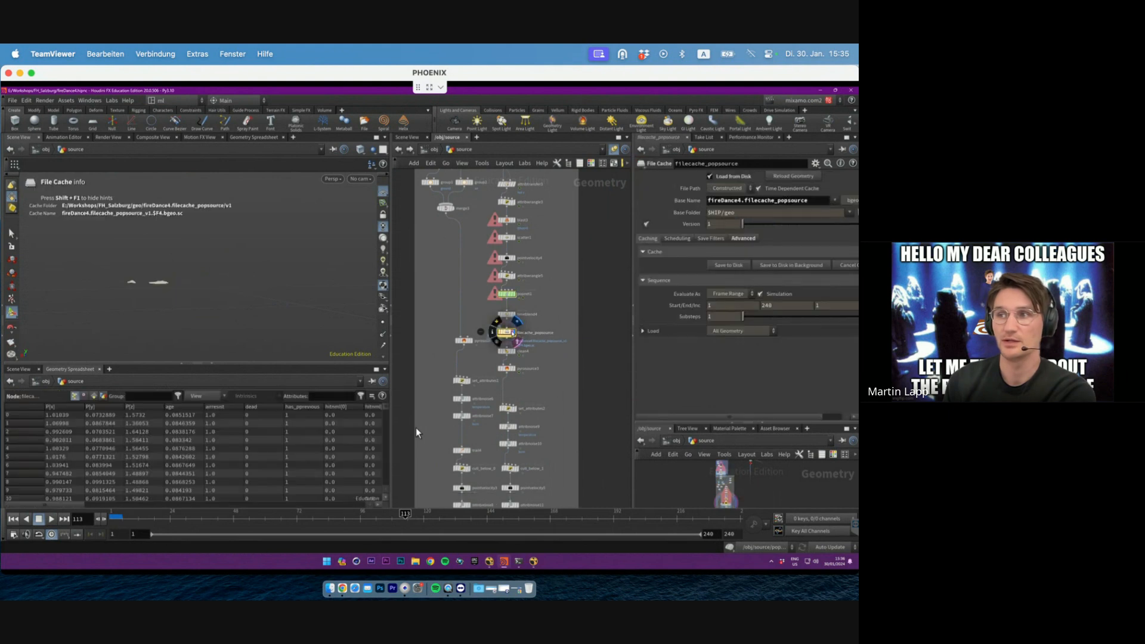
pyautogui.moveTo(122, 518); pyautogui.dragTo(163, 519)
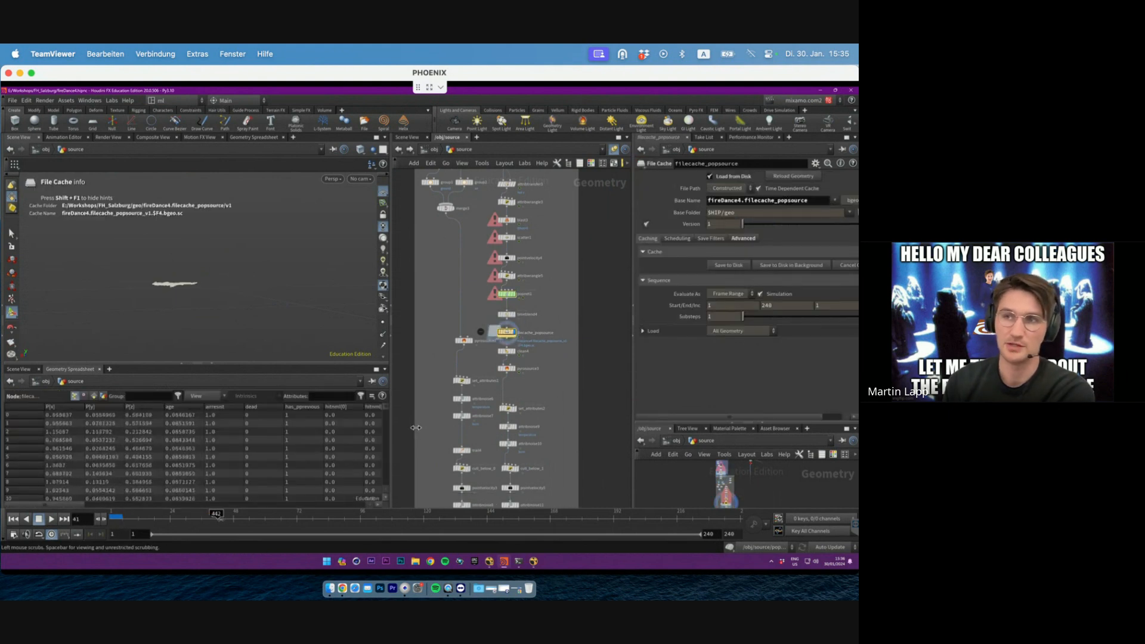
# Step: Display the pyrosource2 node and the attribute noise node at the end of its branch
pyautogui.scroll(3, 416, 428)
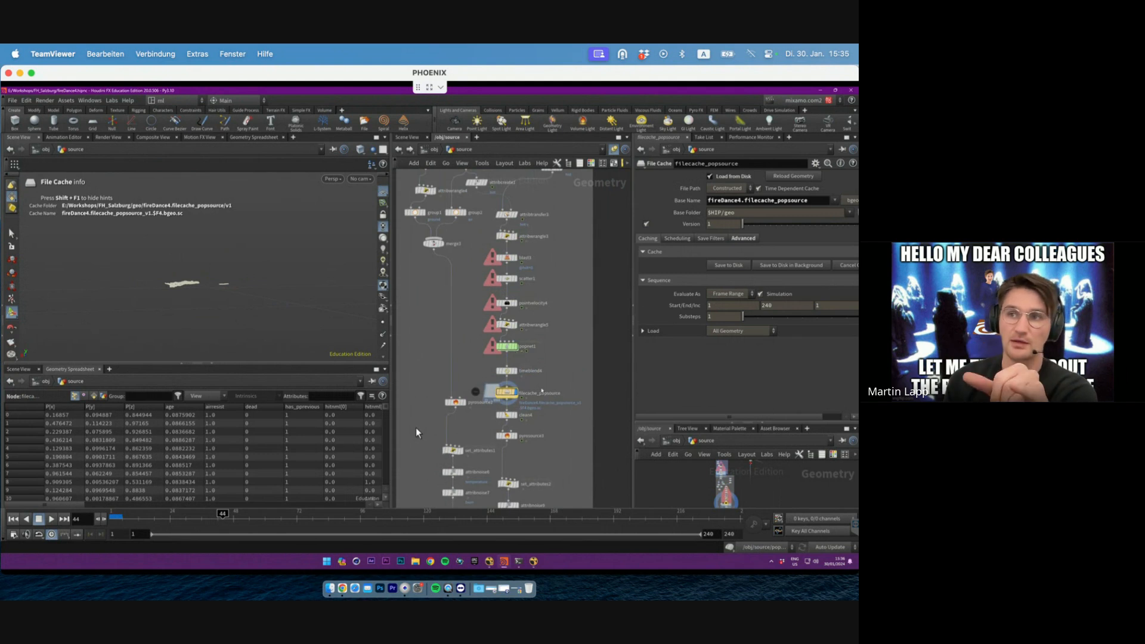
pyautogui.moveTo(542, 424); pyautogui.dragTo(528, 259, button='middle')
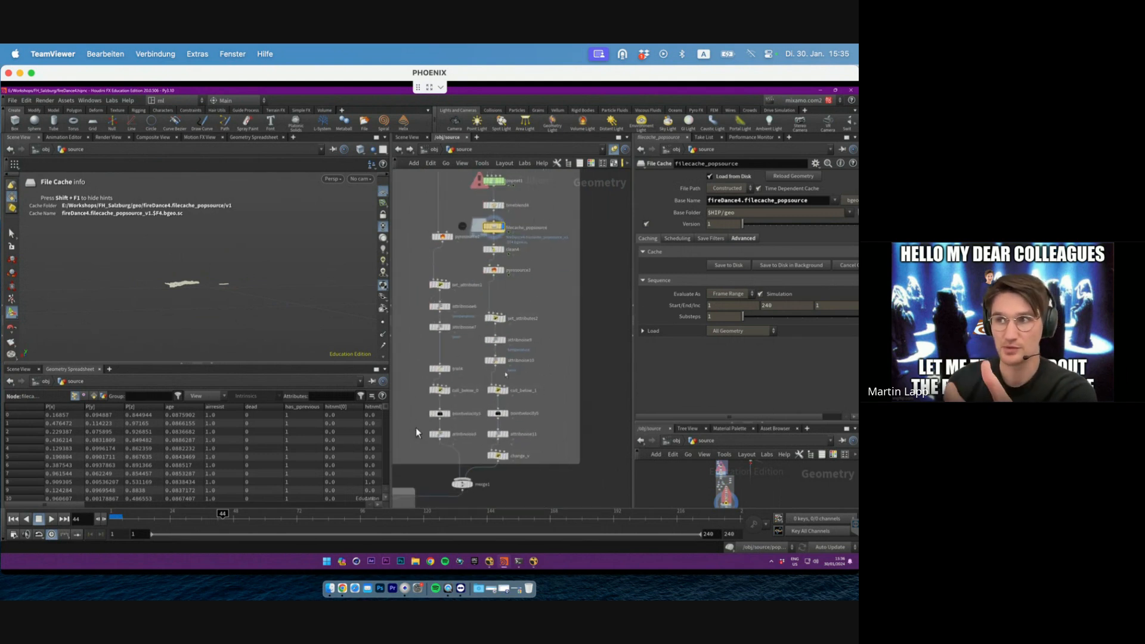
pyautogui.click(451, 238)
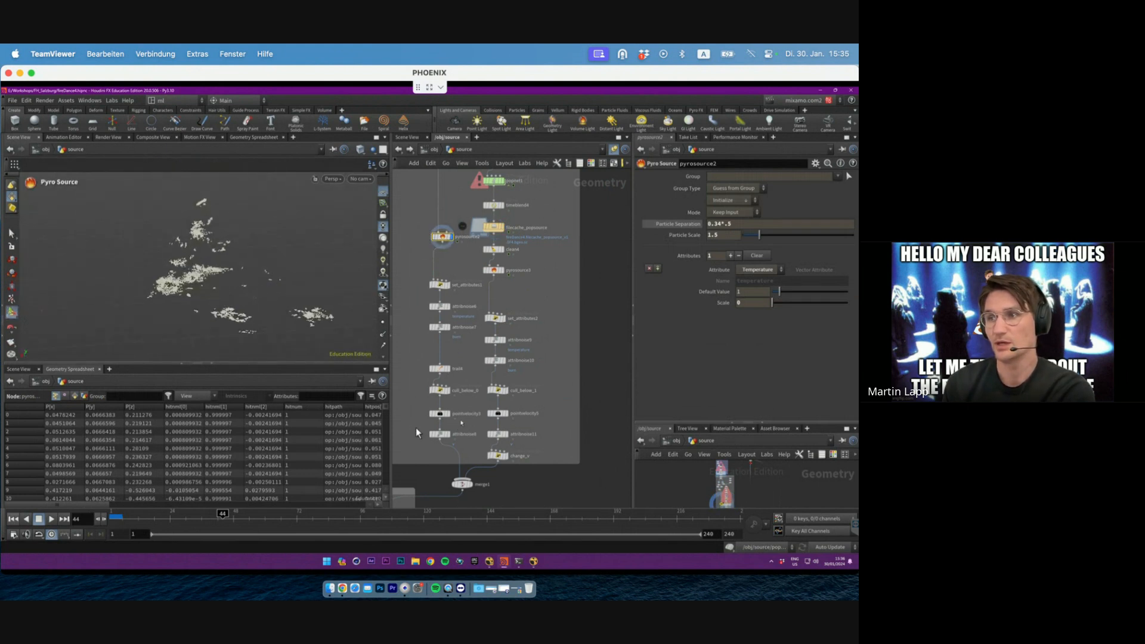
pyautogui.moveTo(460, 420); pyautogui.dragTo(416, 433)
# Step: Display the volumerasterizeattributes2 node and inspect its rasterized source volume from a low side angle
pyautogui.moveTo(417, 433); pyautogui.dragTo(516, 313, button='middle')
pyautogui.scroll(2, 516, 314)
pyautogui.moveTo(601, 392); pyautogui.dragTo(547, 378, button='middle')
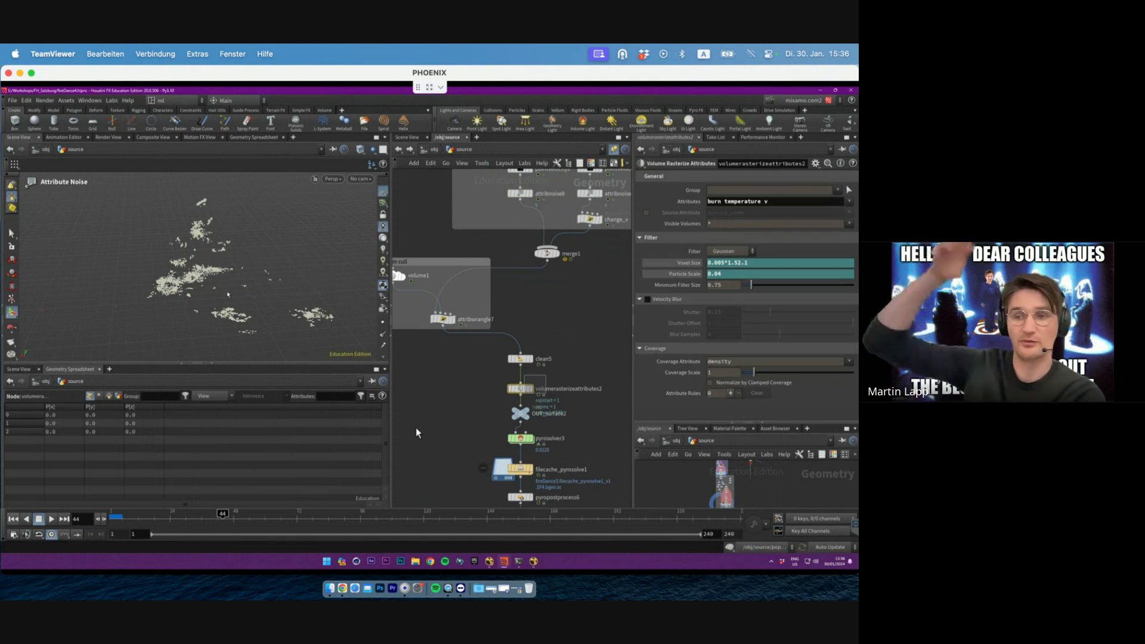
pyautogui.press('r')
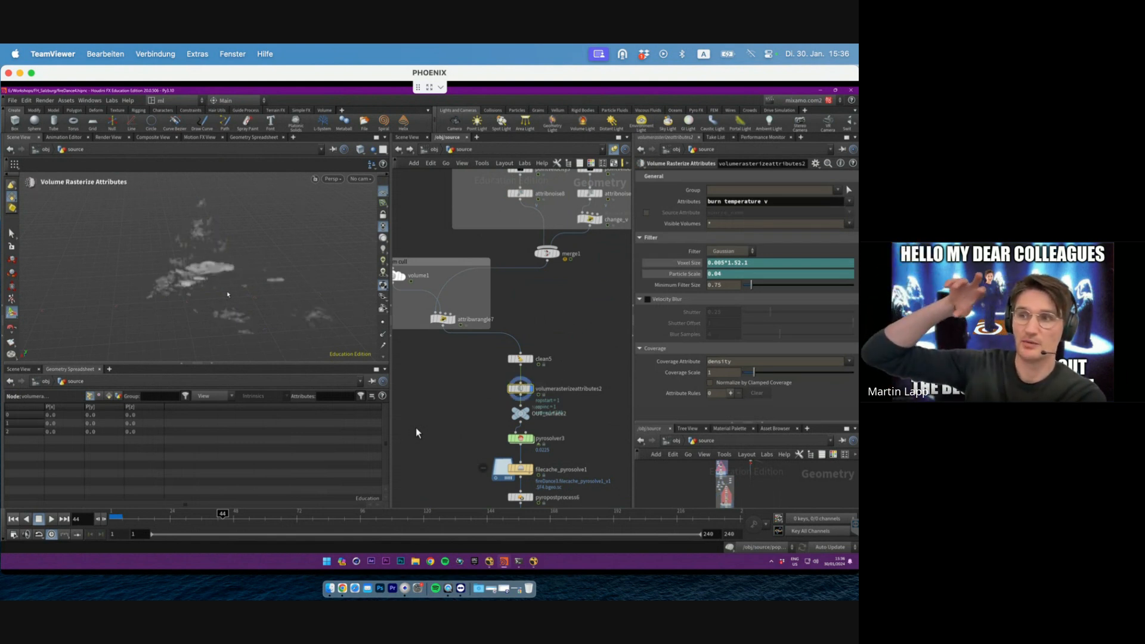
pyautogui.keyDown('alt'); pyautogui.moveTo(232, 272); pyautogui.dragTo(177, 232); pyautogui.keyUp('alt')
pyautogui.moveTo(569, 428); pyautogui.dragTo(551, 436, button='middle')
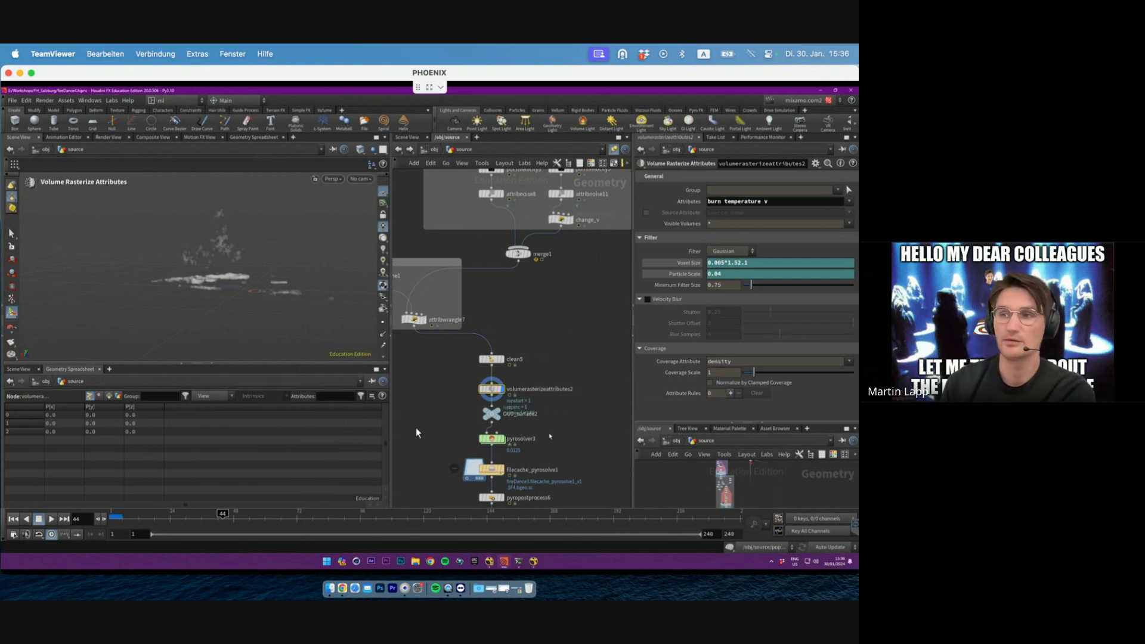
# Step: Display the filecache_pyrosolve1 node and review its cached fire by playing from the first frame and scrubbing the timeline
pyautogui.moveTo(550, 436); pyautogui.dragTo(539, 373, button='middle')
pyautogui.moveTo(522, 408); pyautogui.dragTo(496, 407)
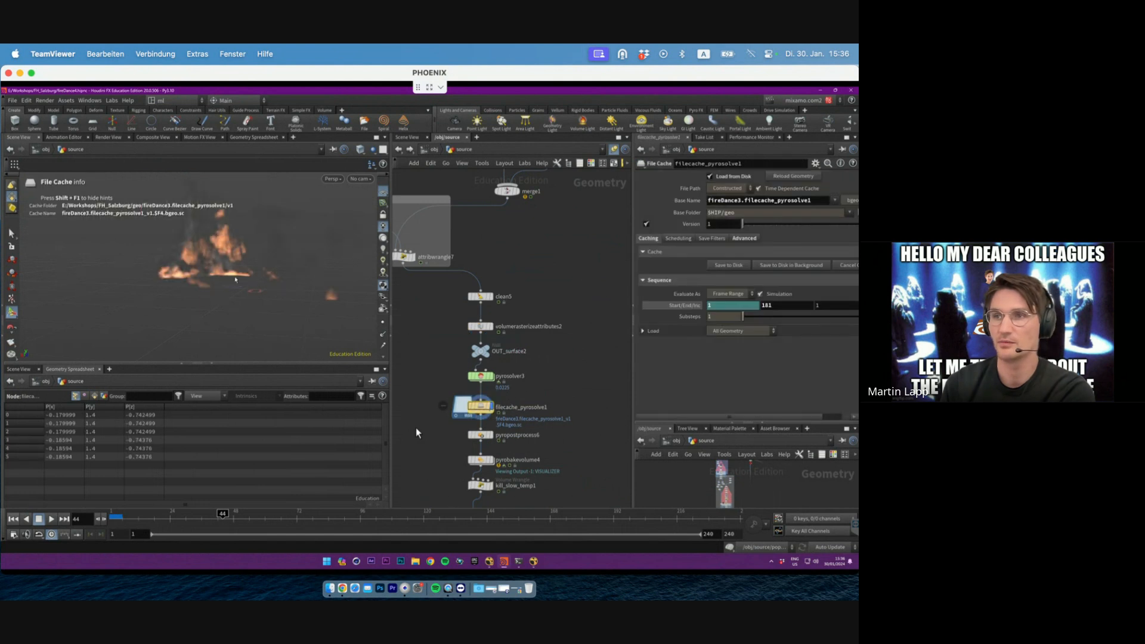
pyautogui.keyDown('alt'); pyautogui.moveTo(235, 280); pyautogui.dragTo(177, 279); pyautogui.keyUp('alt')
pyautogui.moveTo(132, 514); pyautogui.dragTo(211, 512)
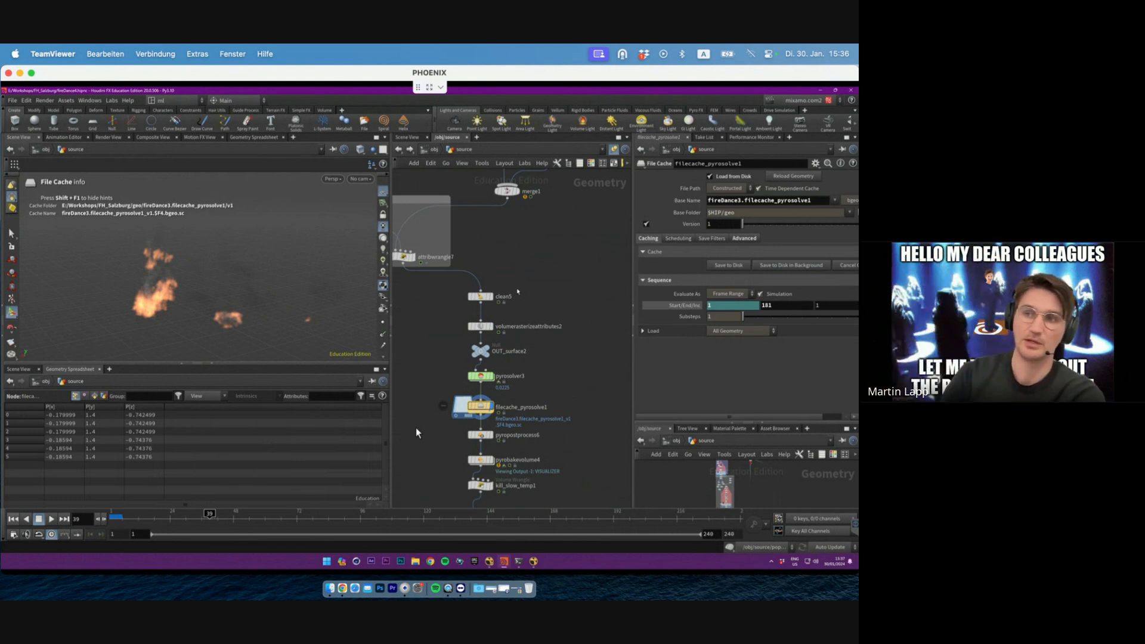
pyautogui.click(13, 519)
pyautogui.click(51, 519)
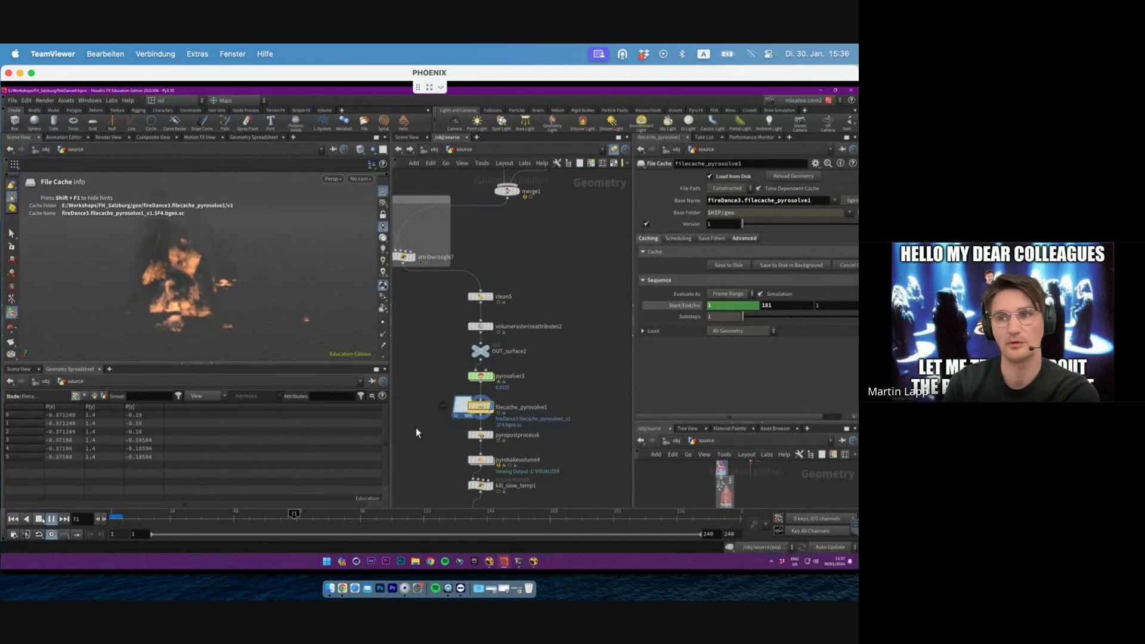
pyautogui.click(41, 522)
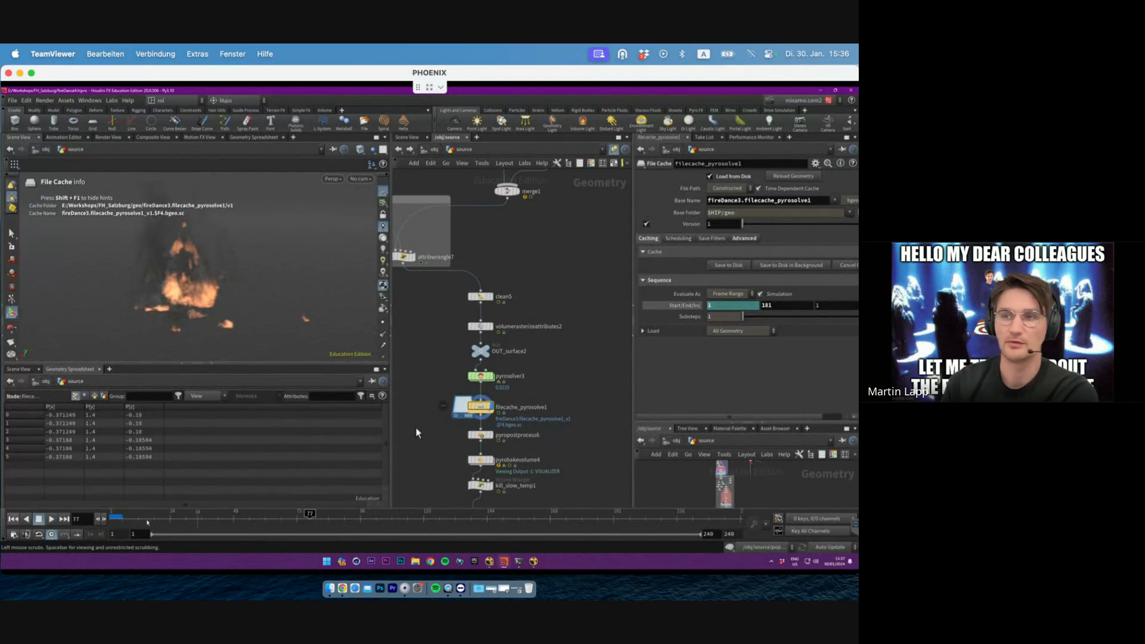
pyautogui.moveTo(114, 517); pyautogui.dragTo(163, 516)
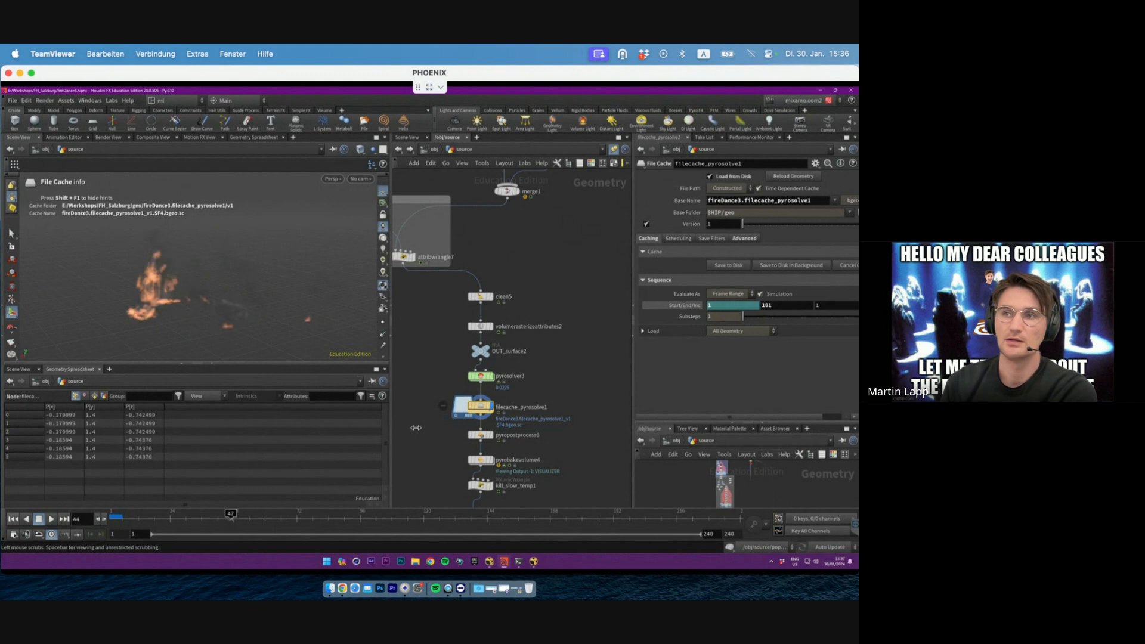
# Step: Inspect the settings of pyropostprocess6 and pyrobakevolume4, and display the OUT1 null at the end of the chain
pyautogui.press('h')
pyautogui.moveTo(546, 378); pyautogui.dragTo(486, 304, button='middle')
pyautogui.scroll(4, 478, 399)
pyautogui.scroll(-1, 478, 399)
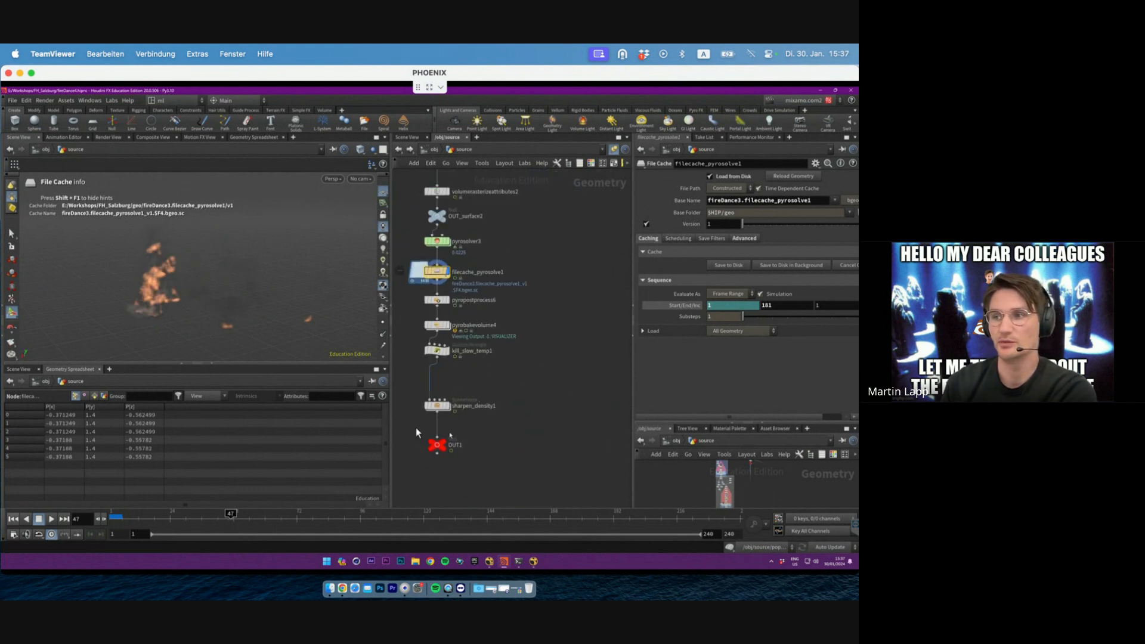
pyautogui.click(438, 445)
pyautogui.click(437, 300)
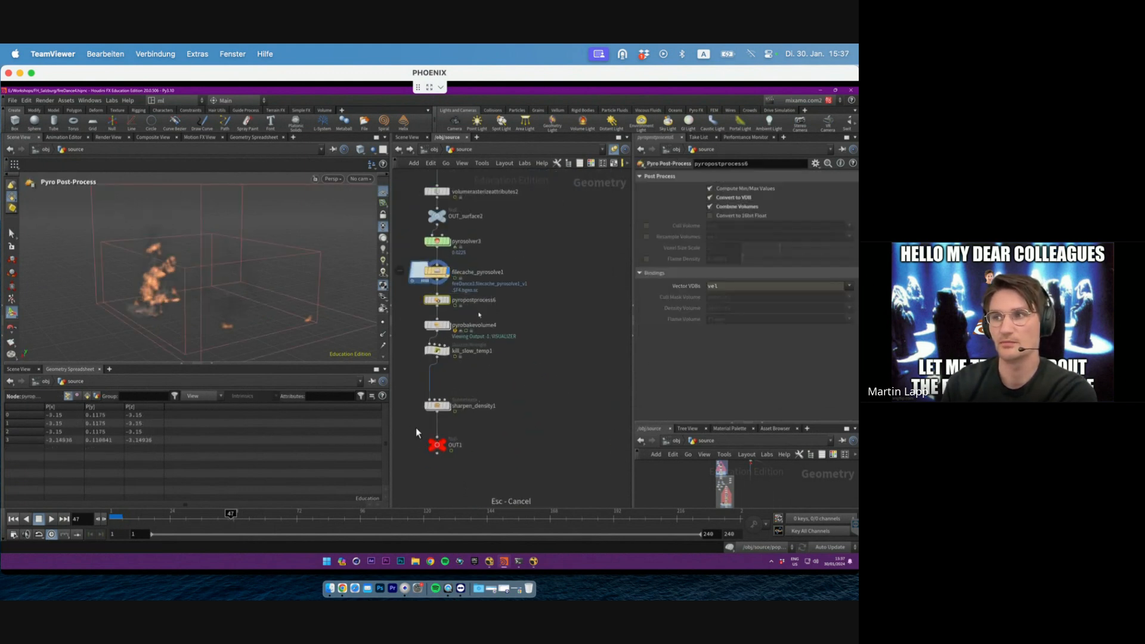
pyautogui.click(437, 326)
pyautogui.press('Down')
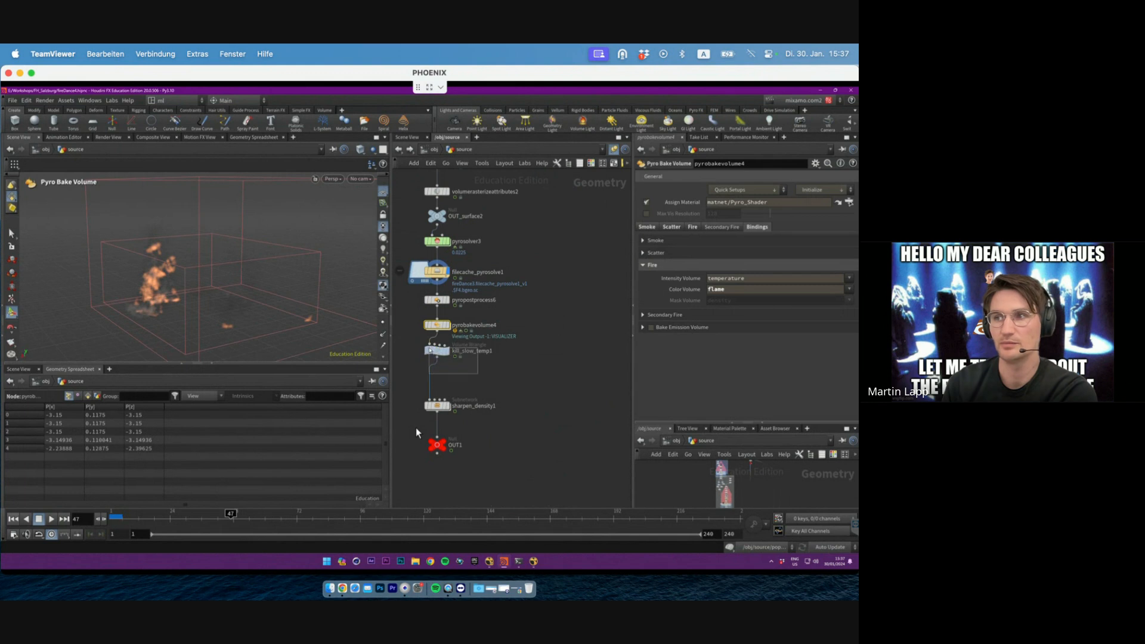
pyautogui.press('Down')
pyautogui.press('Down')
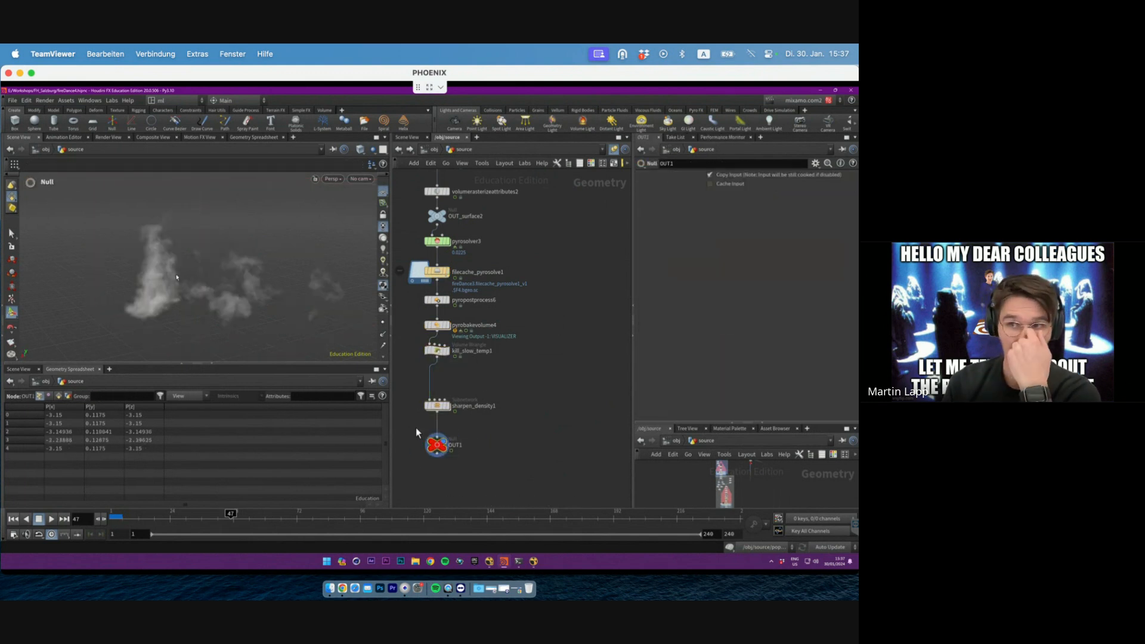
# Step: Display the GEO_OUT null with the dancer geometry and the neighbouring OUT null with the body smoke
pyautogui.press('Down')
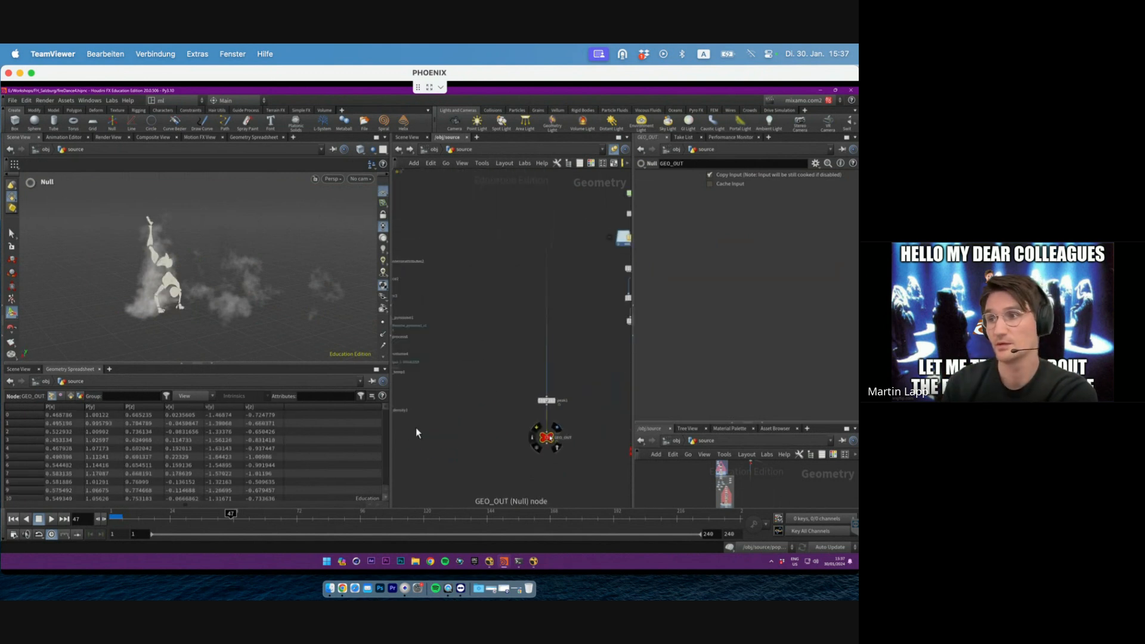
pyautogui.click(557, 427)
pyautogui.scroll(-5, 507, 440)
pyautogui.scroll(5, 543, 450)
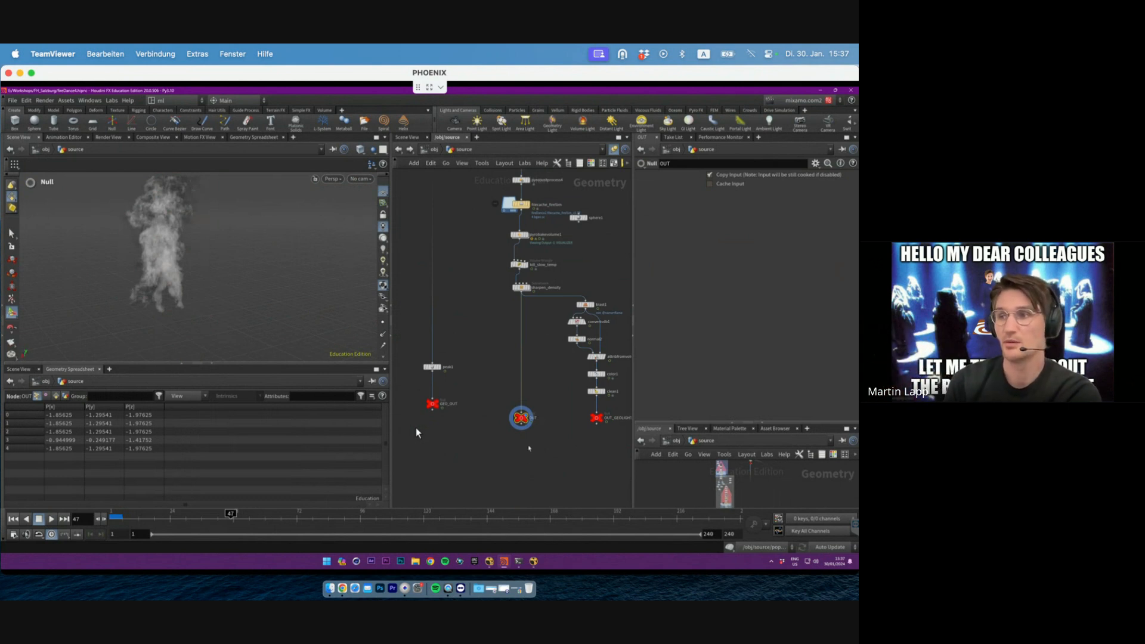
# Step: Examine the SPARKS network box and its nodes from the pop simulation to the OUT_SPARKS null
pyautogui.scroll(-6, 418, 433)
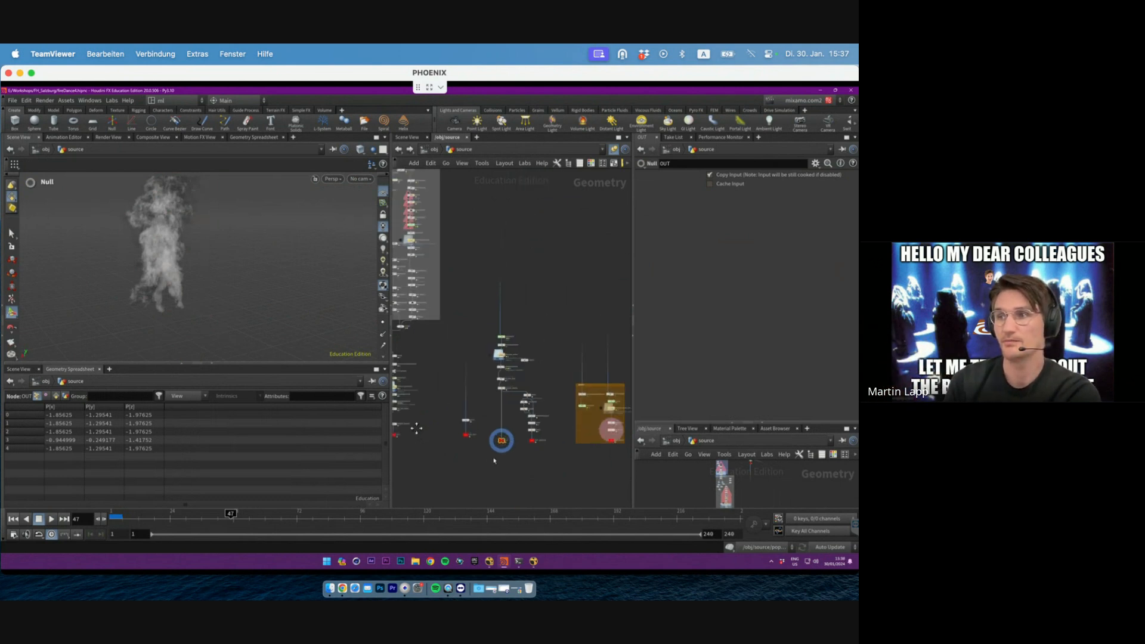
pyautogui.moveTo(529, 487); pyautogui.dragTo(493, 485, button='middle')
pyautogui.scroll(9, 567, 466)
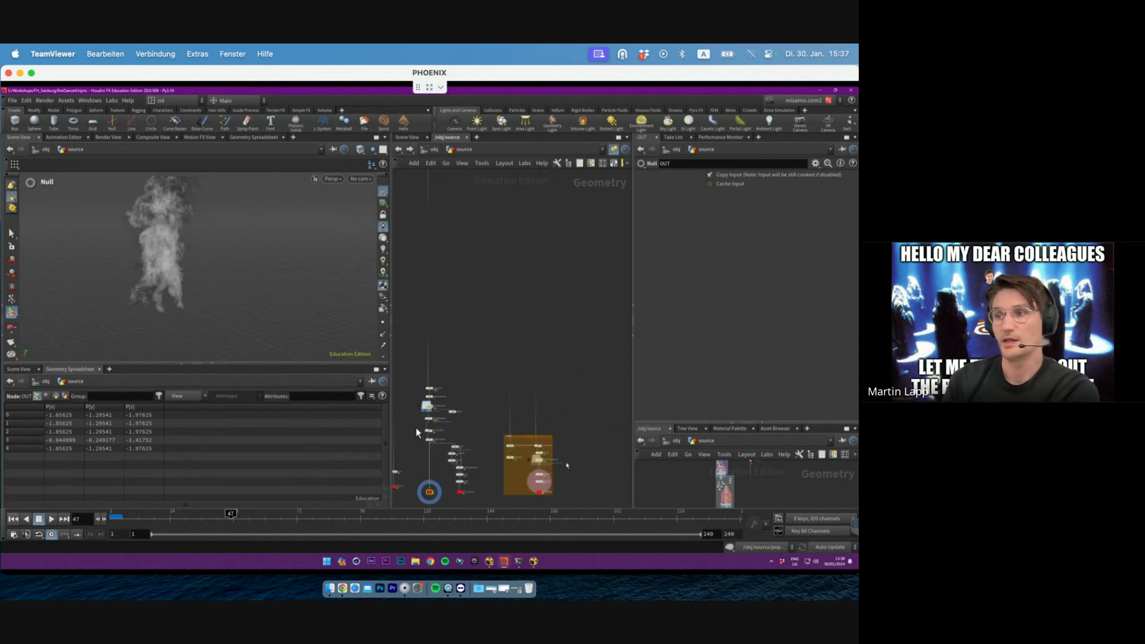
pyautogui.scroll(-1, 567, 466)
pyautogui.moveTo(568, 465); pyautogui.dragTo(601, 319, button='middle')
pyautogui.scroll(-1, 572, 360)
pyautogui.scroll(4, 573, 380)
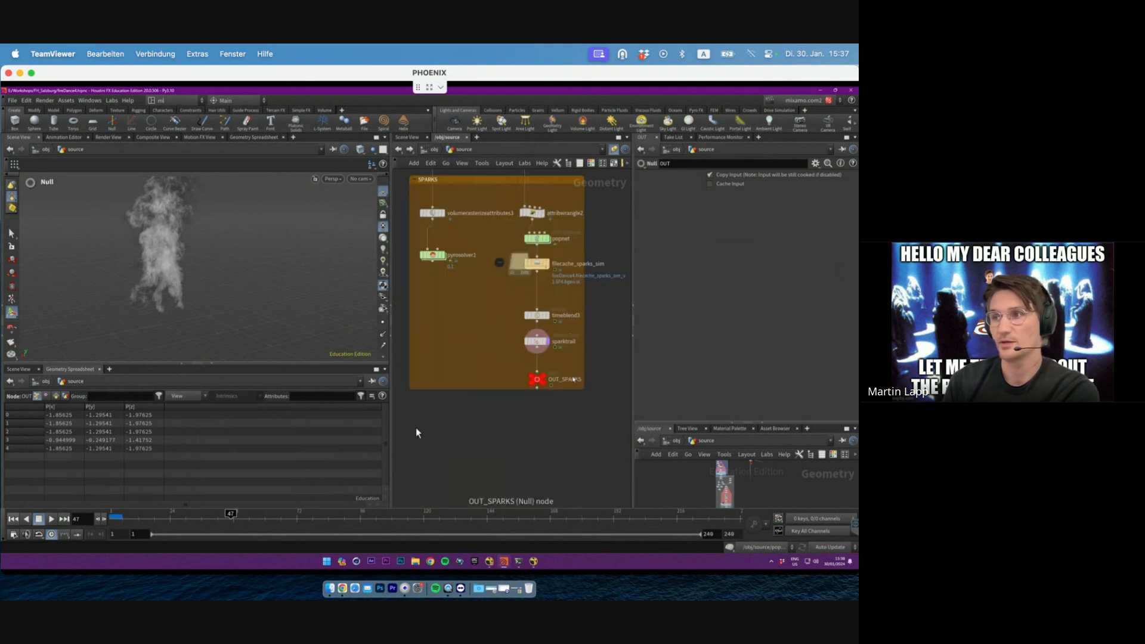
pyautogui.scroll(-1, 557, 387)
pyautogui.scroll(-6, 557, 334)
# Step: Display the attribnoise3 node above volumerasterizeattributes1 and inspect the dancer's source points up close
pyautogui.moveTo(562, 257); pyautogui.dragTo(544, 516, button='middle')
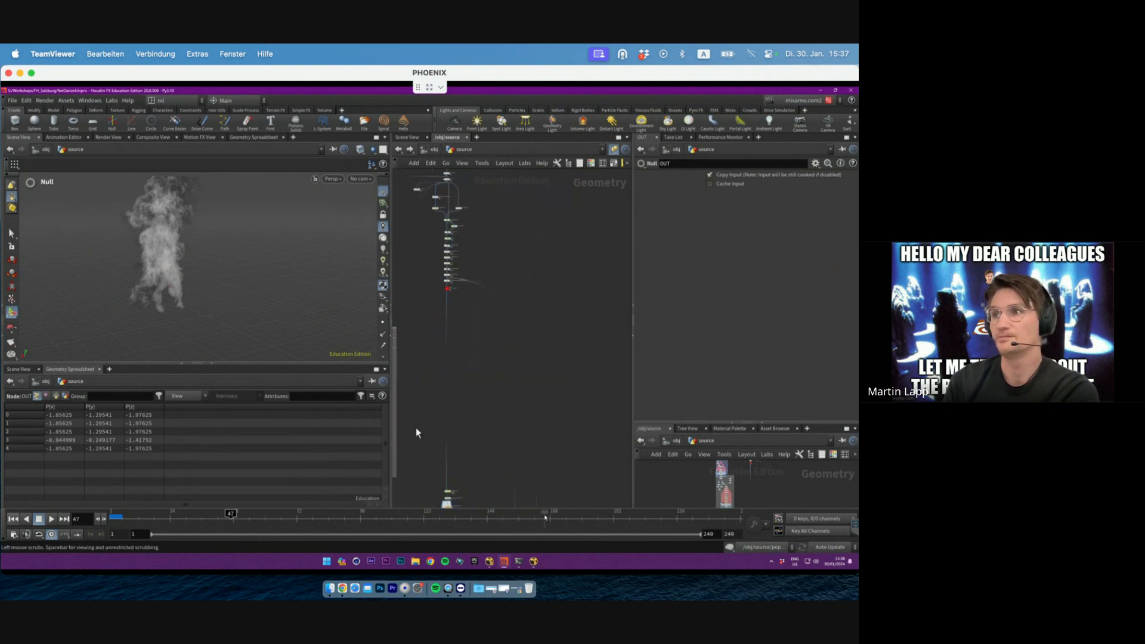
pyautogui.moveTo(518, 293); pyautogui.dragTo(534, 353, button='middle')
pyautogui.scroll(3, 502, 350)
pyautogui.scroll(5, 503, 350)
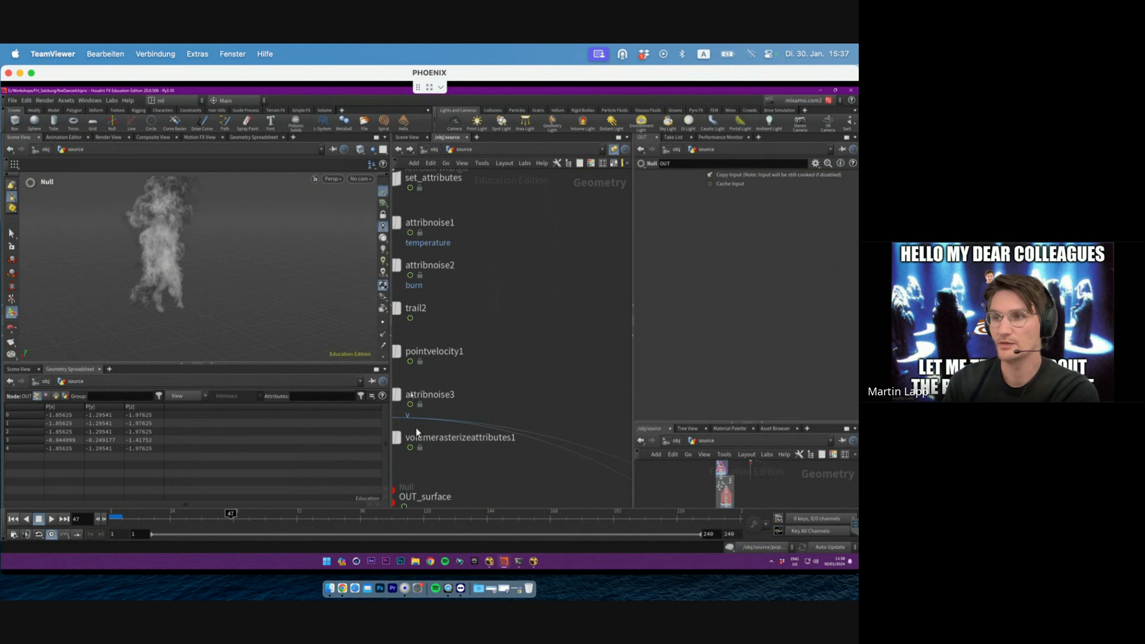
pyautogui.click(404, 416)
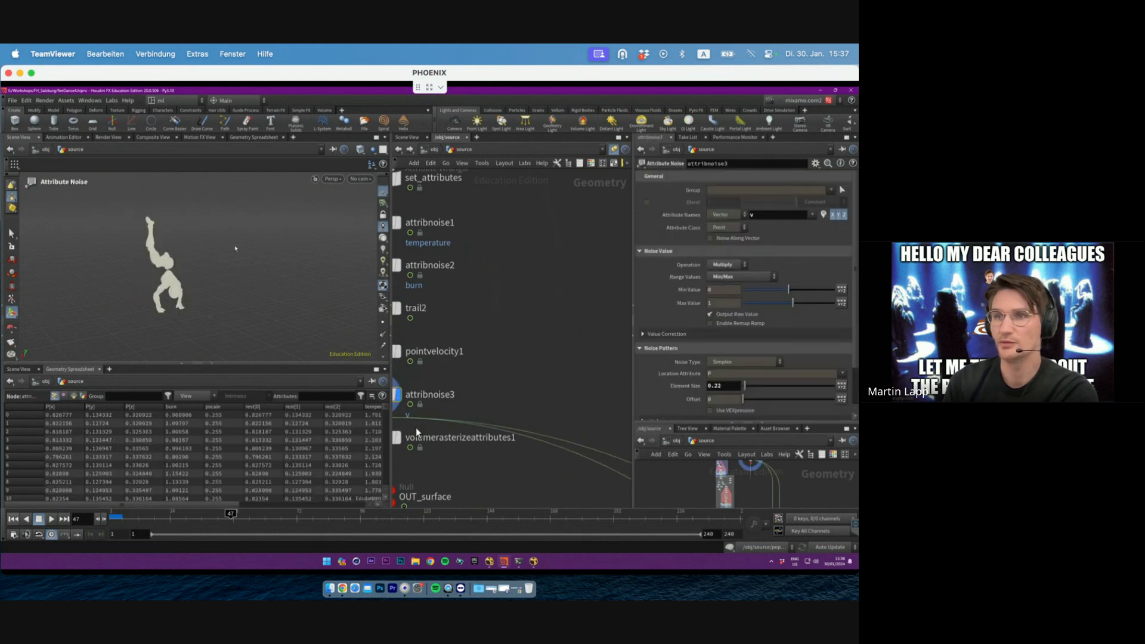
pyautogui.scroll(-3, 588, 302)
pyautogui.scroll(3, 463, 425)
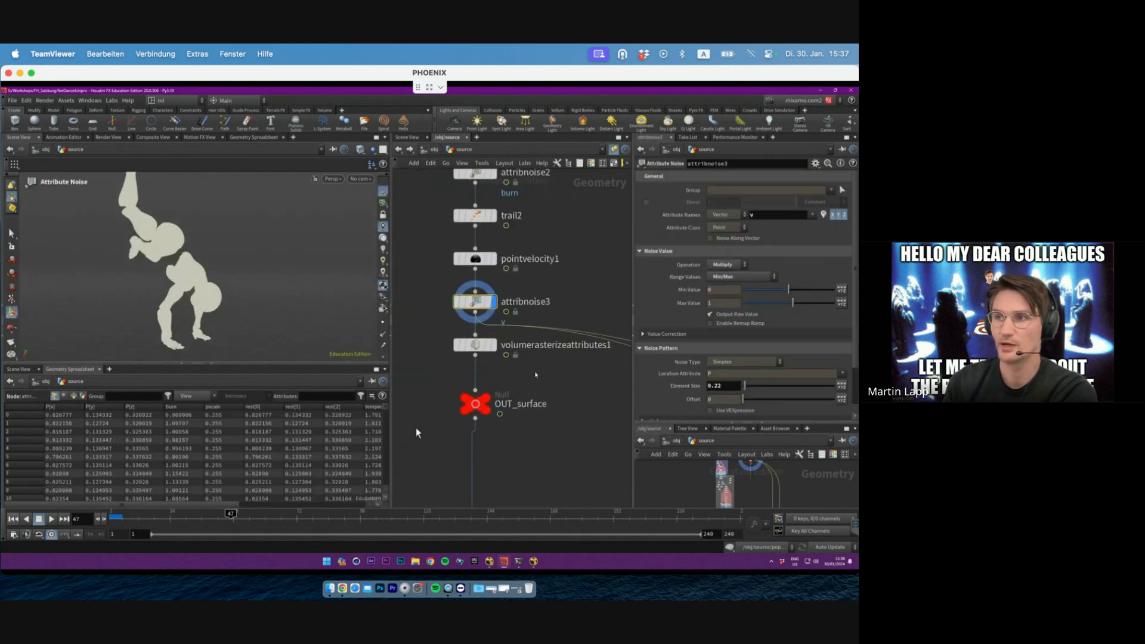
# Step: Display the volumerasterizeattributes1 volume, and reselect attribnoise3 above it to view its source points
pyautogui.moveTo(535, 373); pyautogui.dragTo(487, 338)
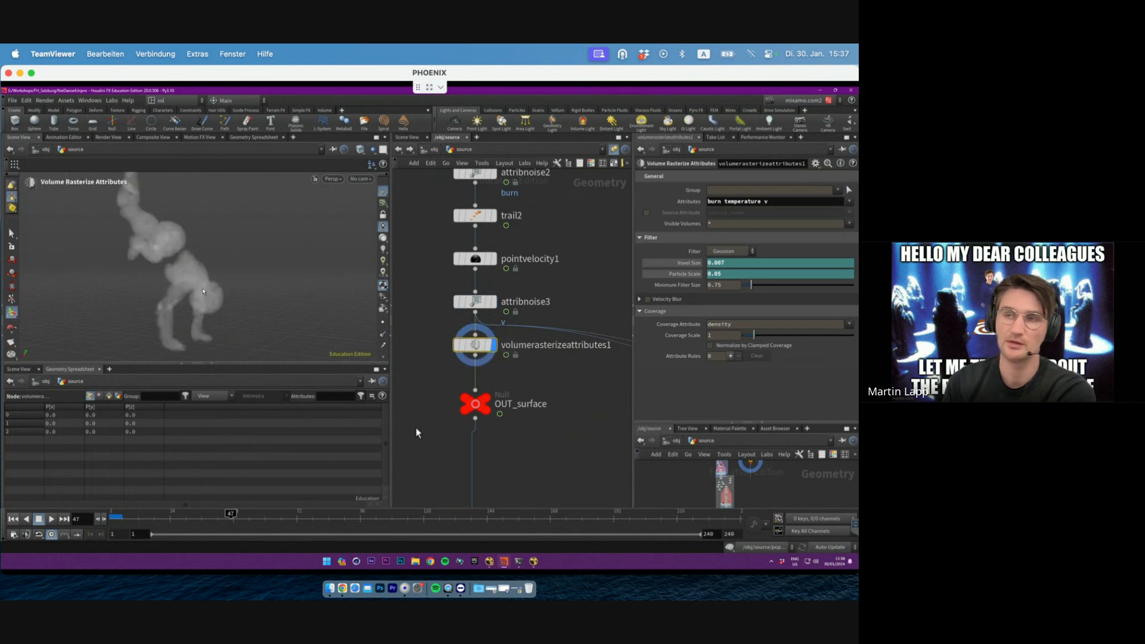
pyautogui.scroll(-5, 526, 366)
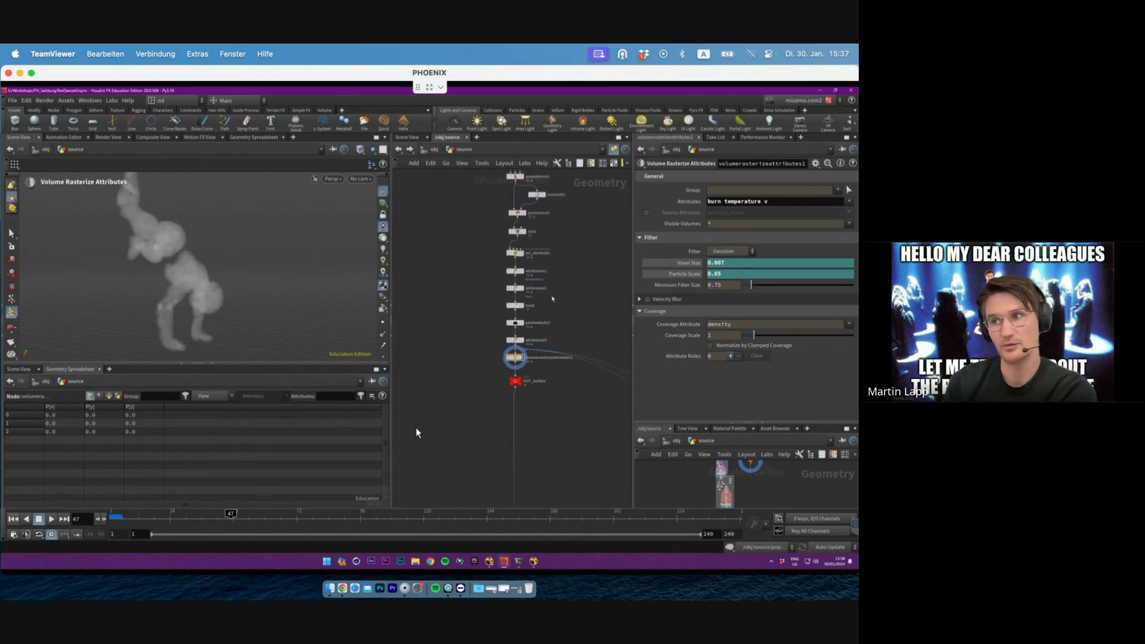
pyautogui.moveTo(555, 423); pyautogui.dragTo(506, 437, button='middle')
pyautogui.scroll(-1, 506, 437)
pyautogui.scroll(1, 506, 437)
pyautogui.click(474, 356)
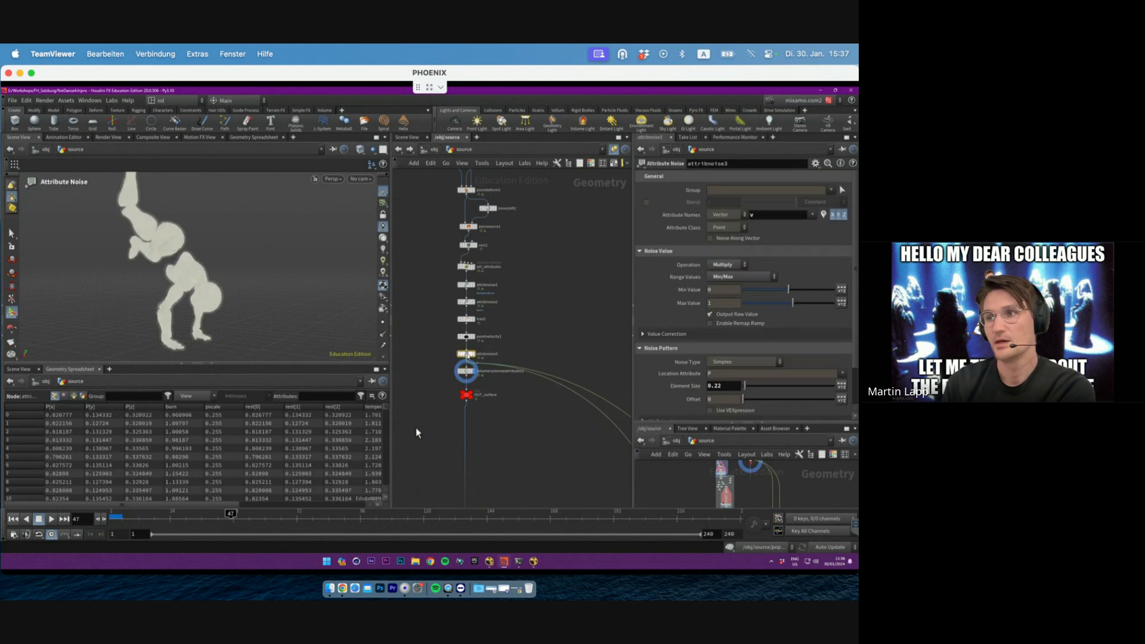
# Step: Display attribwrangle2 in the SPARKS network box and examine its VEX expression that randomly removes points
pyautogui.scroll(-1, 474, 357)
pyautogui.scroll(-5, 531, 345)
pyautogui.moveTo(531, 344); pyautogui.dragTo(458, 206, button='middle')
pyautogui.moveTo(549, 396); pyautogui.dragTo(529, 288, button='middle')
pyautogui.scroll(7, 503, 368)
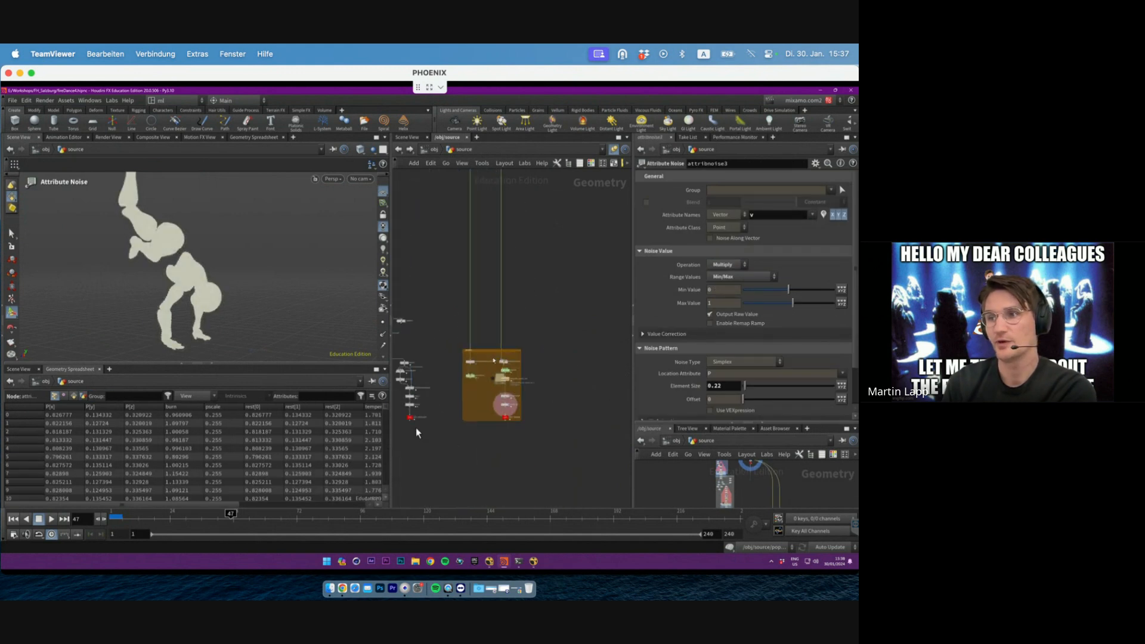
pyautogui.scroll(2, 503, 369)
pyautogui.click(527, 364)
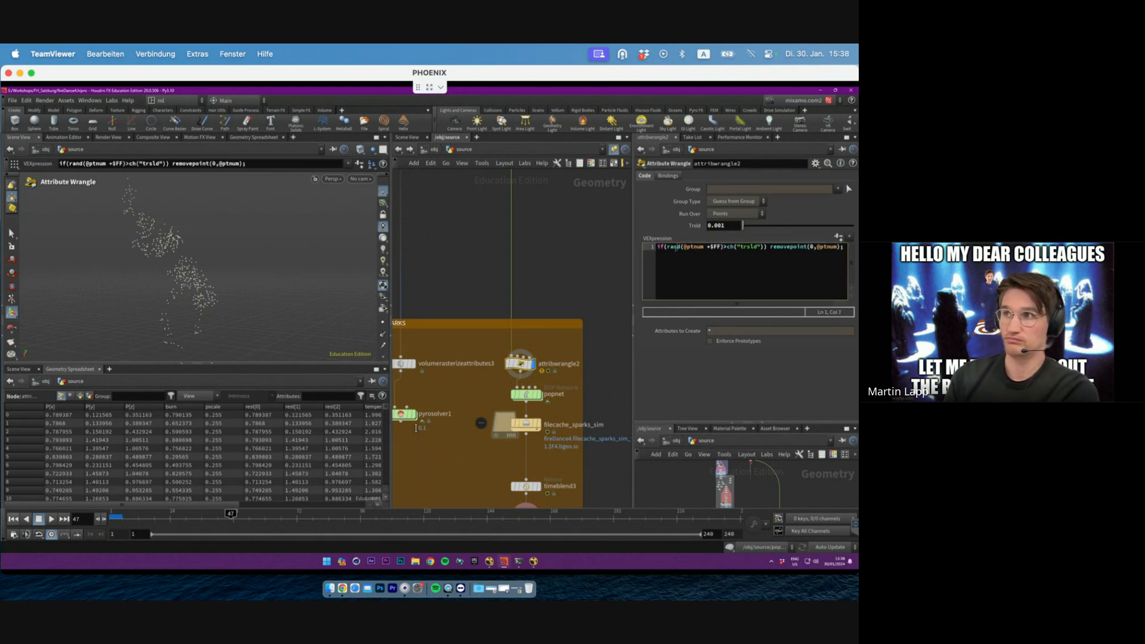
pyautogui.moveTo(677, 246); pyautogui.dragTo(738, 247)
pyautogui.click(738, 246)
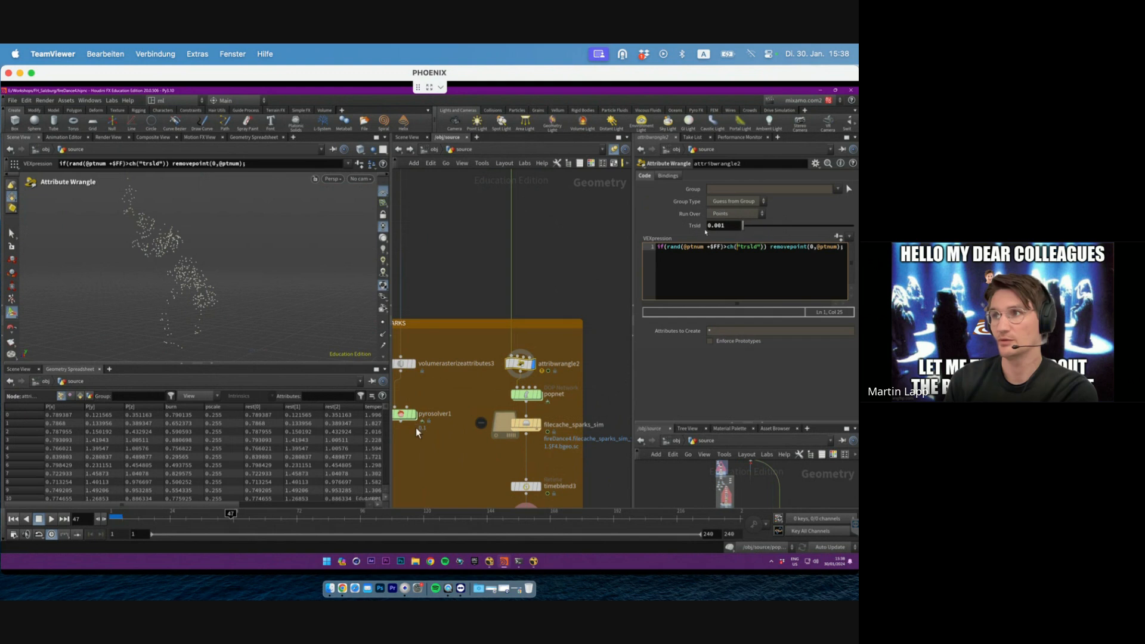
# Step: Try a Trsld value of 0.01 on attribwrangle2, and undo the change
pyautogui.click(726, 226)
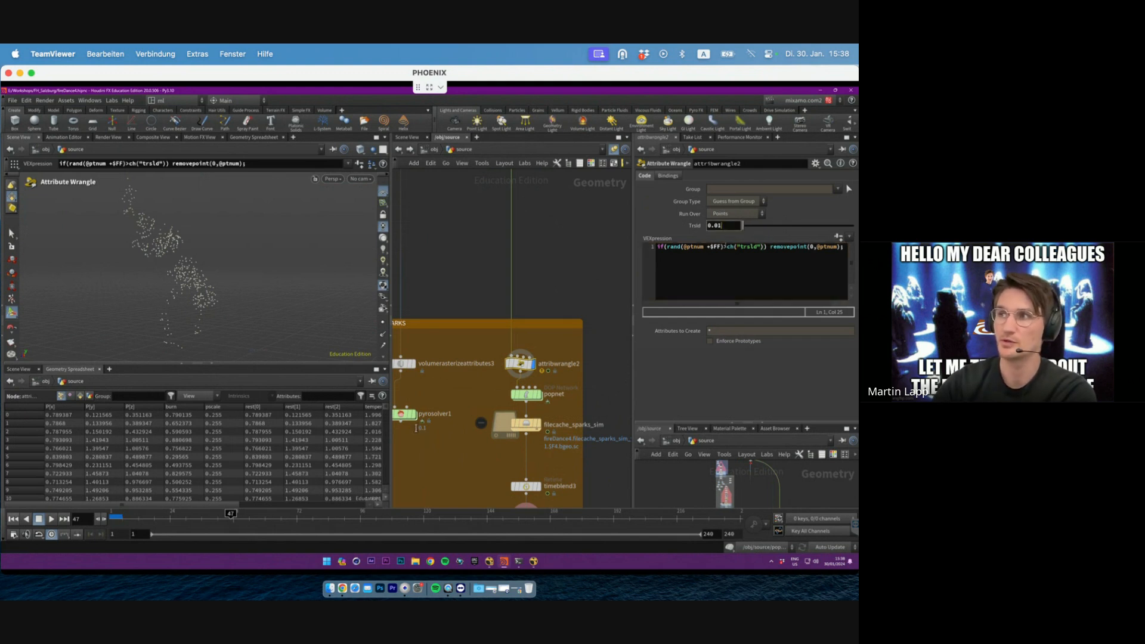
pyautogui.press('Return')
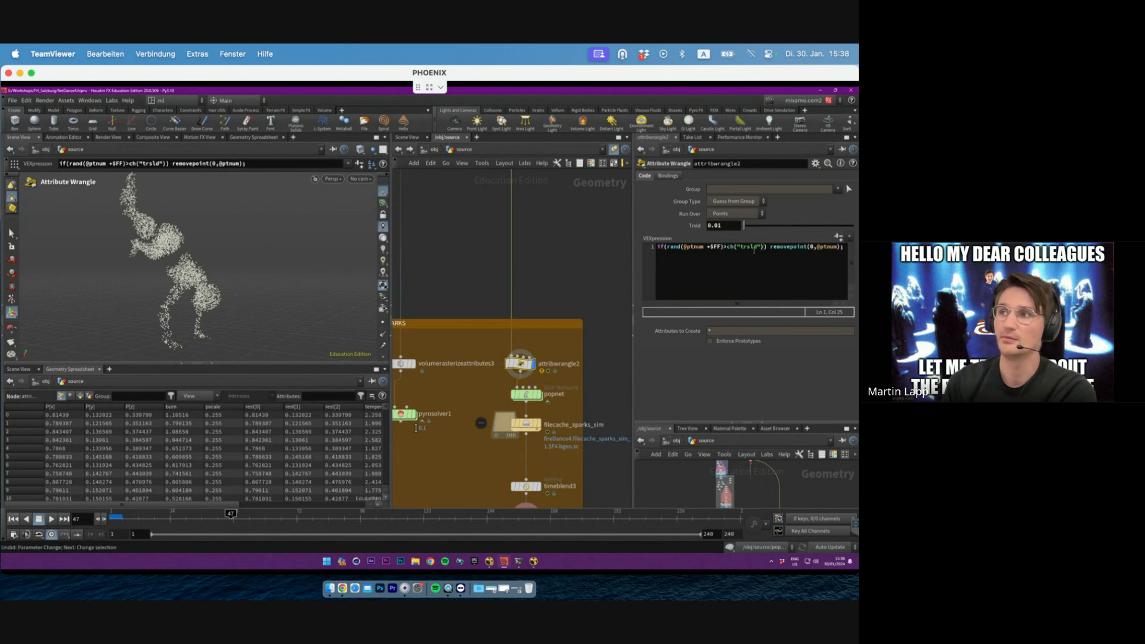
pyautogui.hotkey('ctrl', 'z')
# Step: Go to an earlier frame, around 23, and inspect the thinned-out points on the dancer from other angles
pyautogui.keyDown('alt'); pyautogui.moveTo(310, 310); pyautogui.dragTo(200, 302); pyautogui.keyUp('alt')
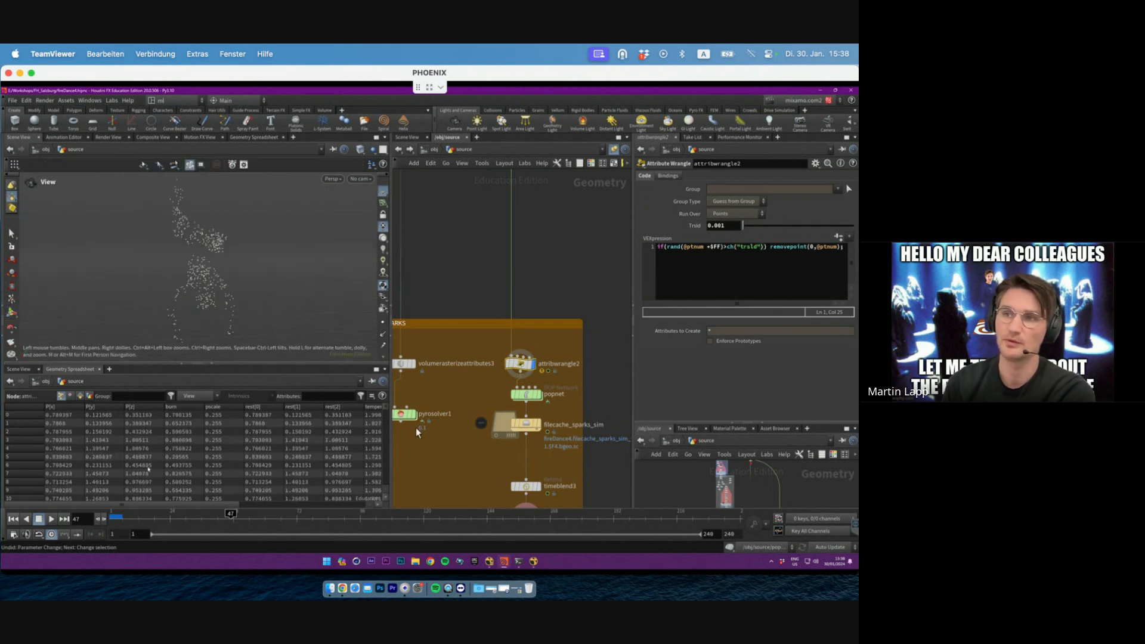
pyautogui.click(190, 517)
pyautogui.click(168, 517)
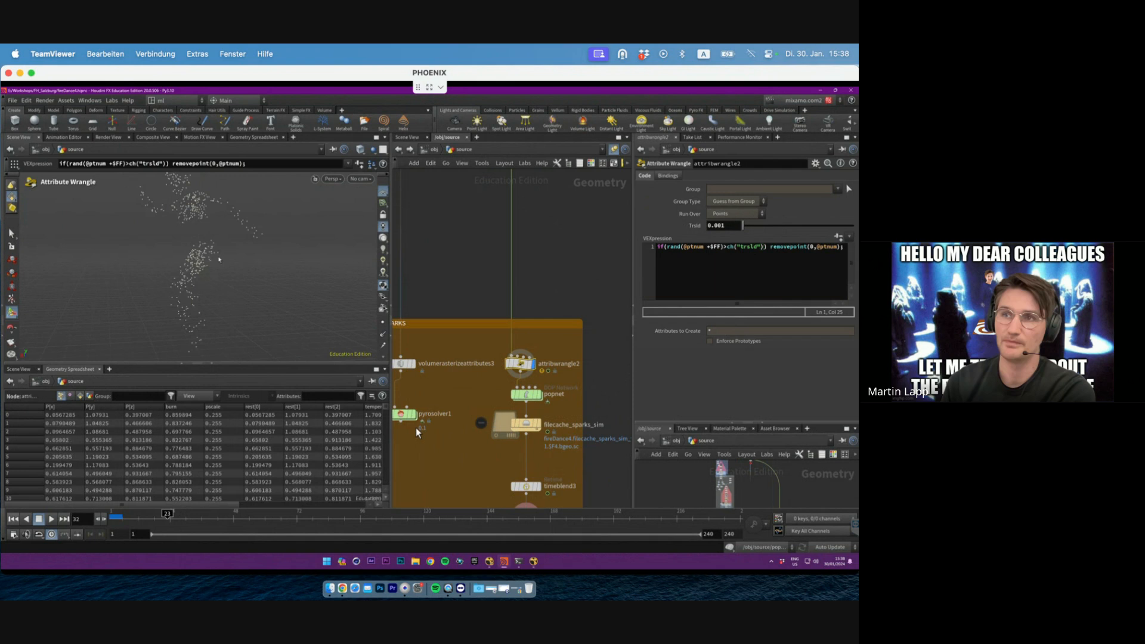
pyautogui.keyDown('alt'); pyautogui.moveTo(233, 248); pyautogui.dragTo(177, 258, button='right'); pyautogui.keyUp('alt')
pyautogui.keyDown('alt'); pyautogui.moveTo(176, 259); pyautogui.dragTo(200, 266); pyautogui.keyUp('alt')
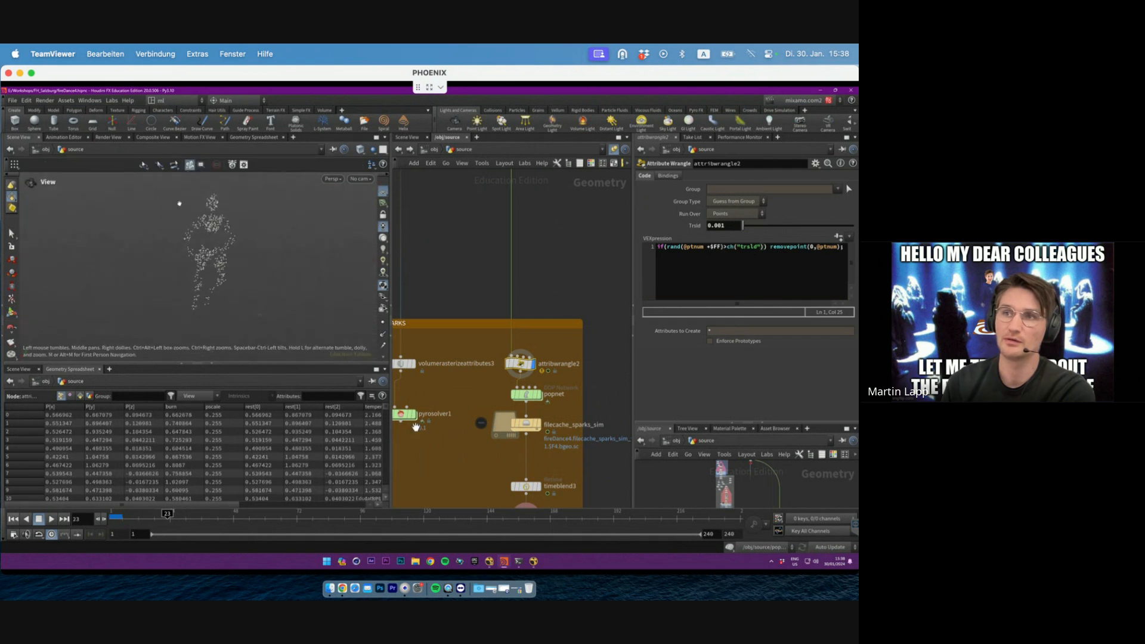
# Step: Look inside the popnet DOP network at the popadvectbyvolumes1 settings, and return to the source network
pyautogui.moveTo(572, 336); pyautogui.dragTo(562, 275, button='middle')
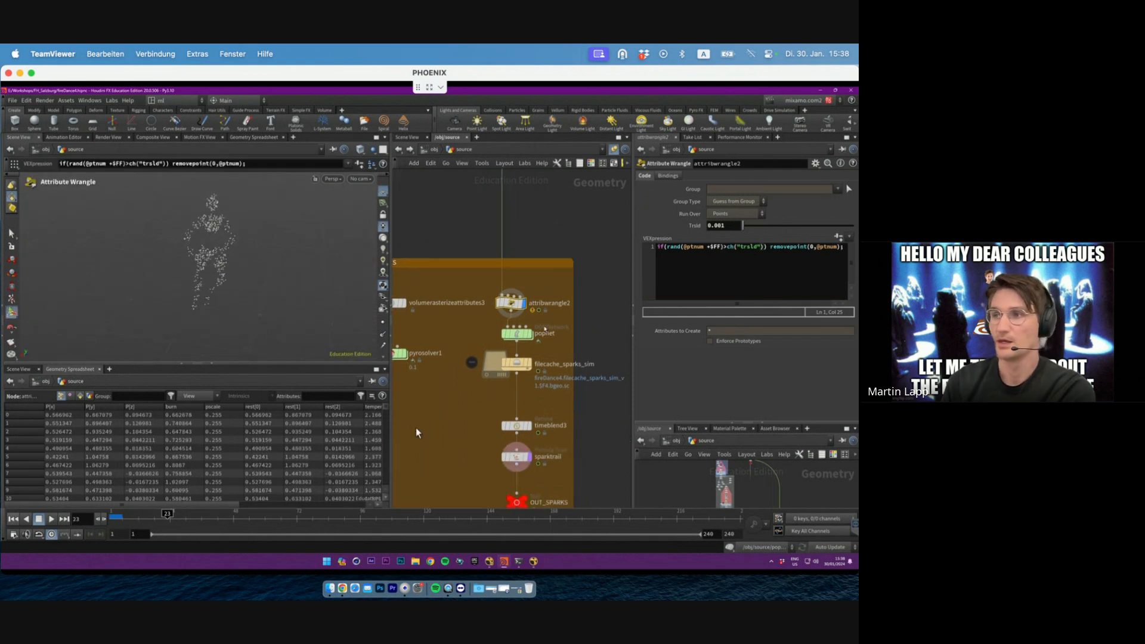
pyautogui.doubleClick(528, 334)
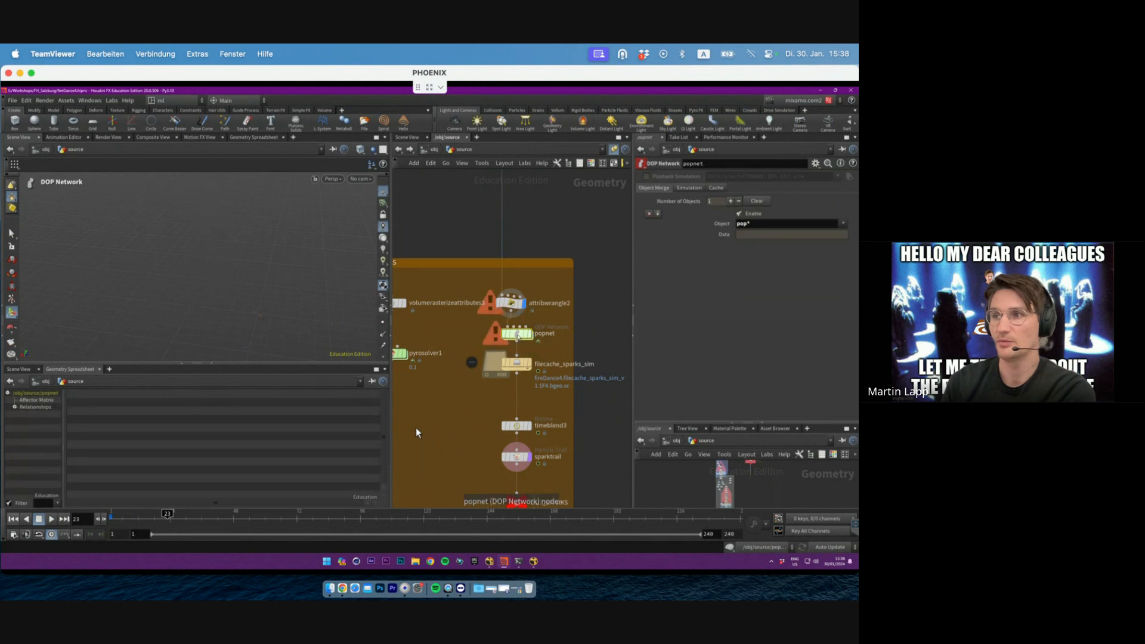
pyautogui.click(523, 266)
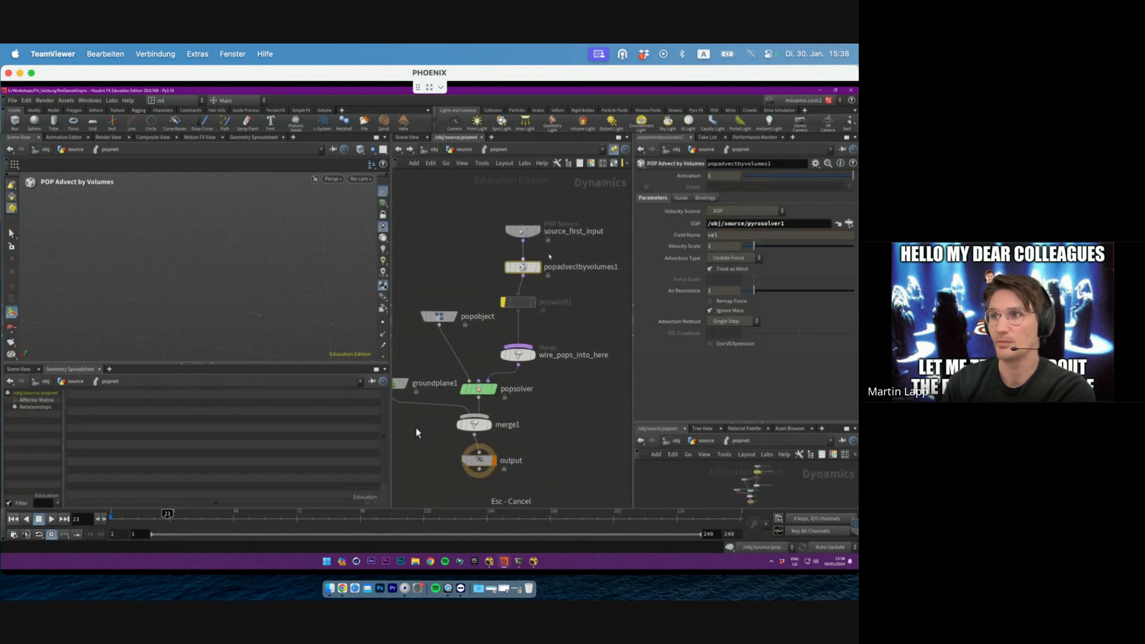
pyautogui.press('u')
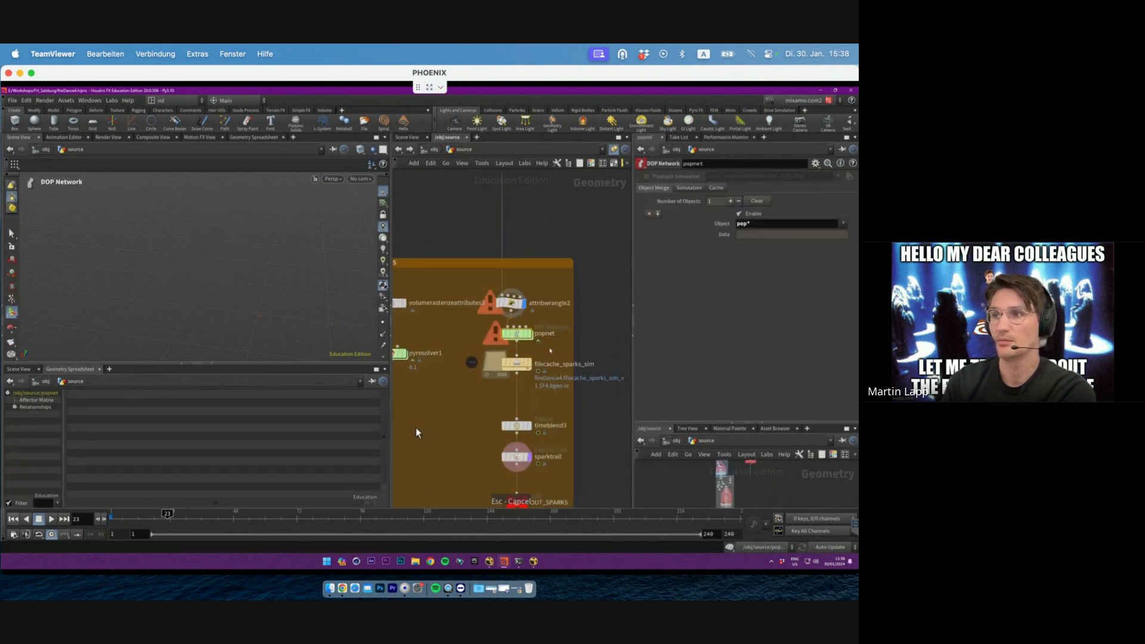
# Step: Check the volumerasterizeattributes3 settings in the SPARKS box, and display pyrosolver1 at frame 1
pyautogui.scroll(-3, 545, 323)
pyautogui.scroll(5, 421, 313)
pyautogui.click(468, 311)
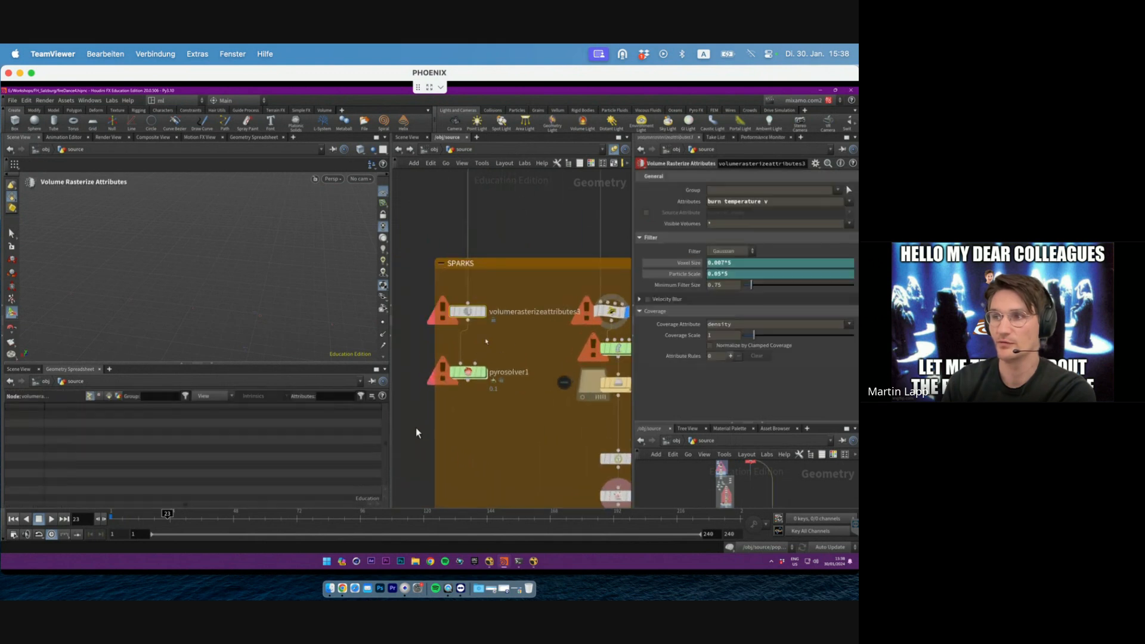
pyautogui.click(471, 371)
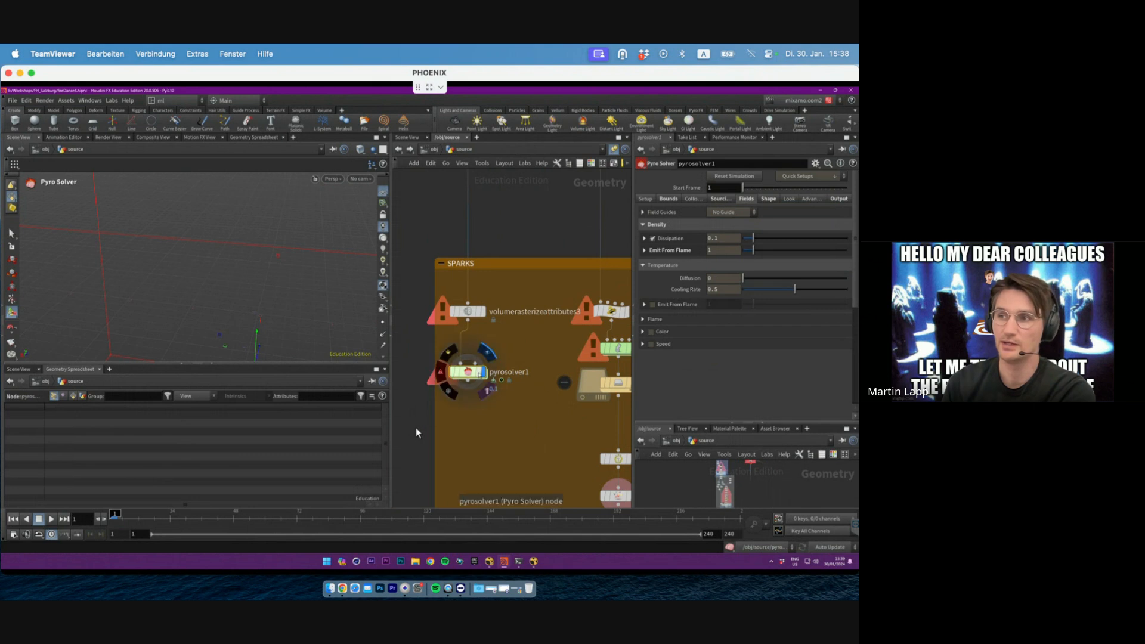
# Step: Play the pyrosolver1 simulation, stop it, and scrub back through the simulated frames to inspect the fire
pyautogui.keyDown('alt'); pyautogui.moveTo(290, 266); pyautogui.dragTo(251, 272); pyautogui.keyUp('alt')
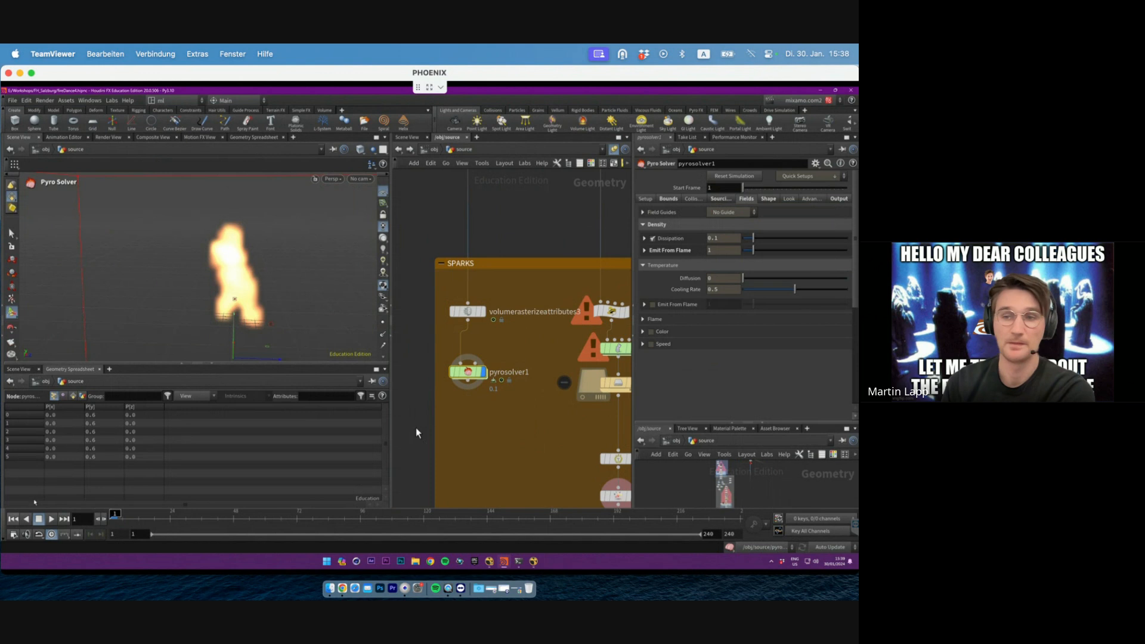
pyautogui.click(51, 519)
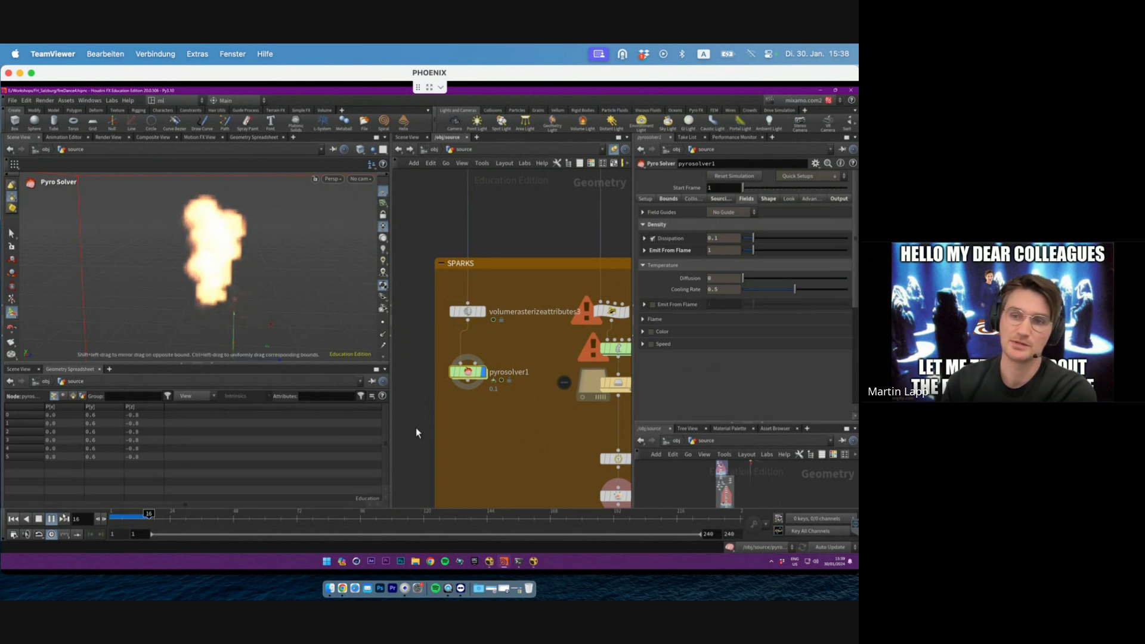
pyautogui.press('Escape')
pyautogui.moveTo(238, 236)
pyautogui.keyDown('alt'); pyautogui.mouseDown()
pyautogui.moveTo(300, 233)
pyautogui.moveTo(235, 223)
pyautogui.mouseUp(); pyautogui.keyUp('alt')
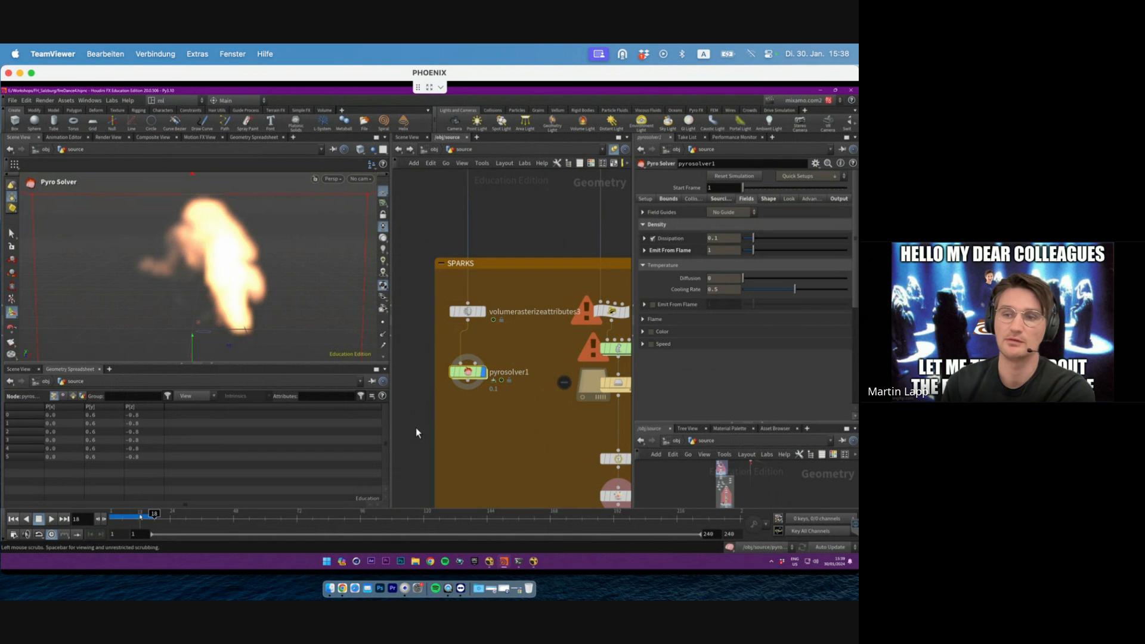
pyautogui.moveTo(138, 517); pyautogui.dragTo(122, 517)
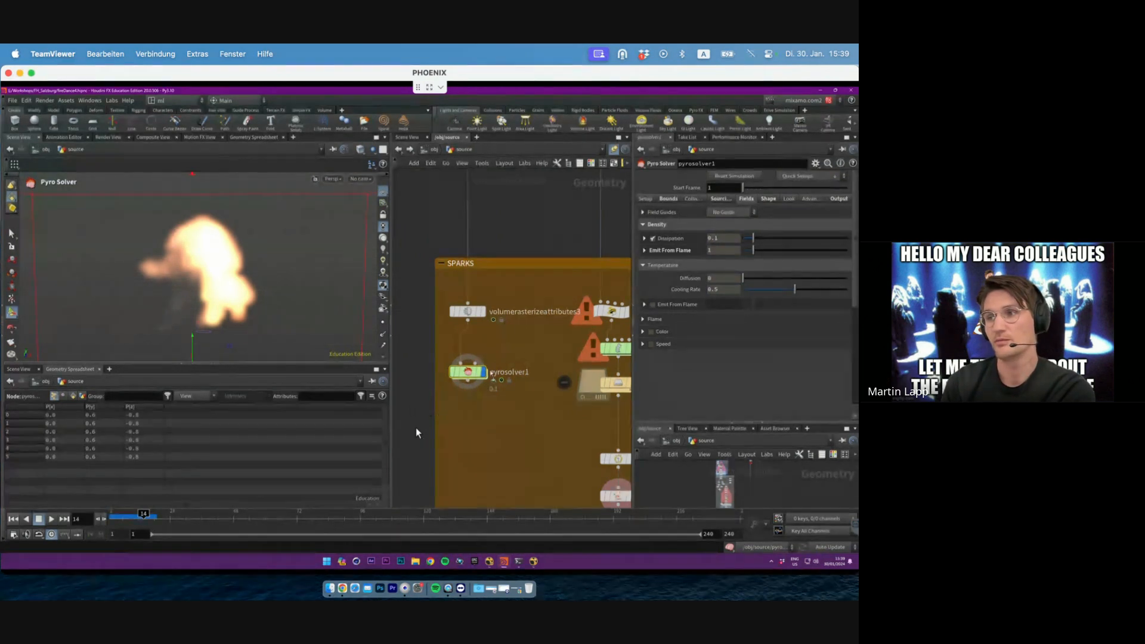
# Step: Reopen popnet to check the SOP path /obj/source/pyrosolver1 on popadvectbyvolumes1, and return to the source network
pyautogui.moveTo(522, 360); pyautogui.dragTo(445, 363, button='middle')
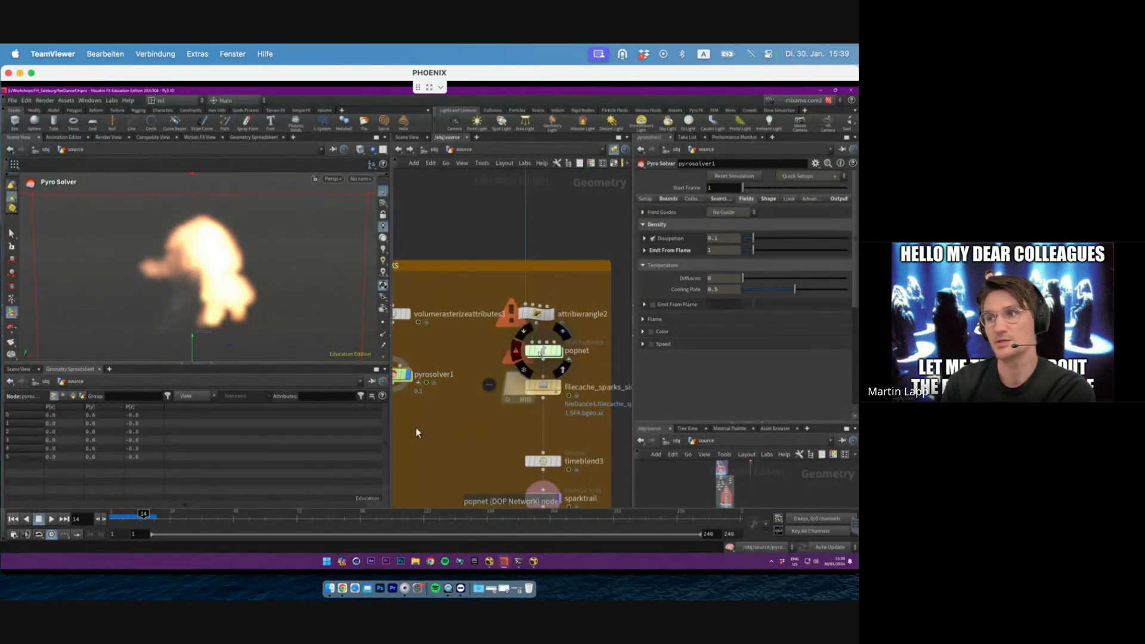
pyautogui.doubleClick(528, 350)
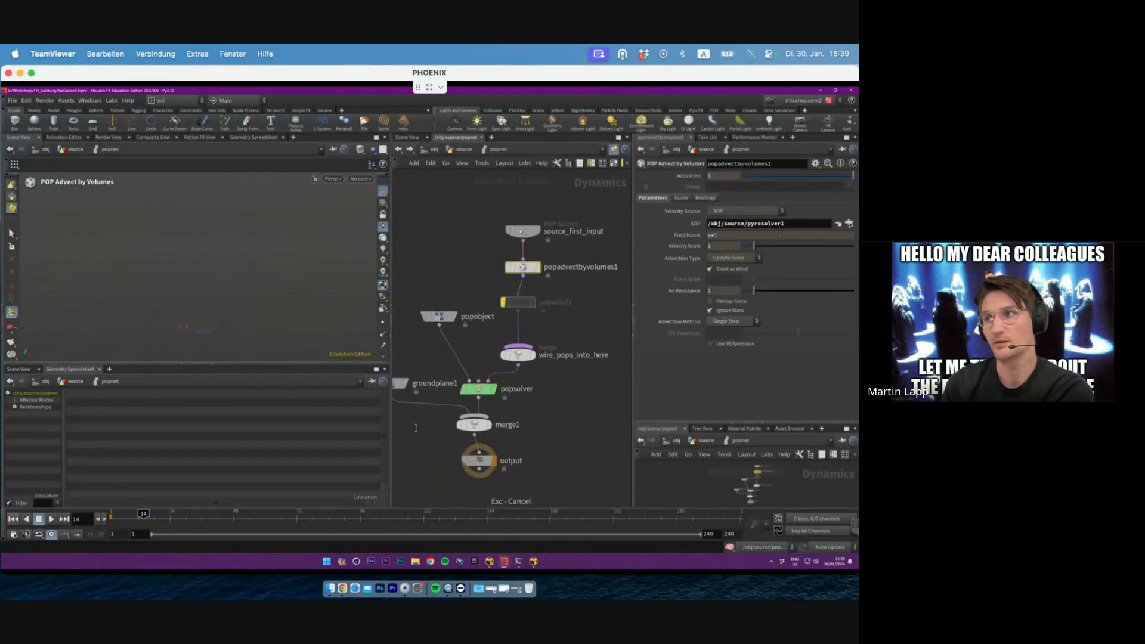
pyautogui.moveTo(783, 223); pyautogui.dragTo(734, 223)
pyautogui.press('u')
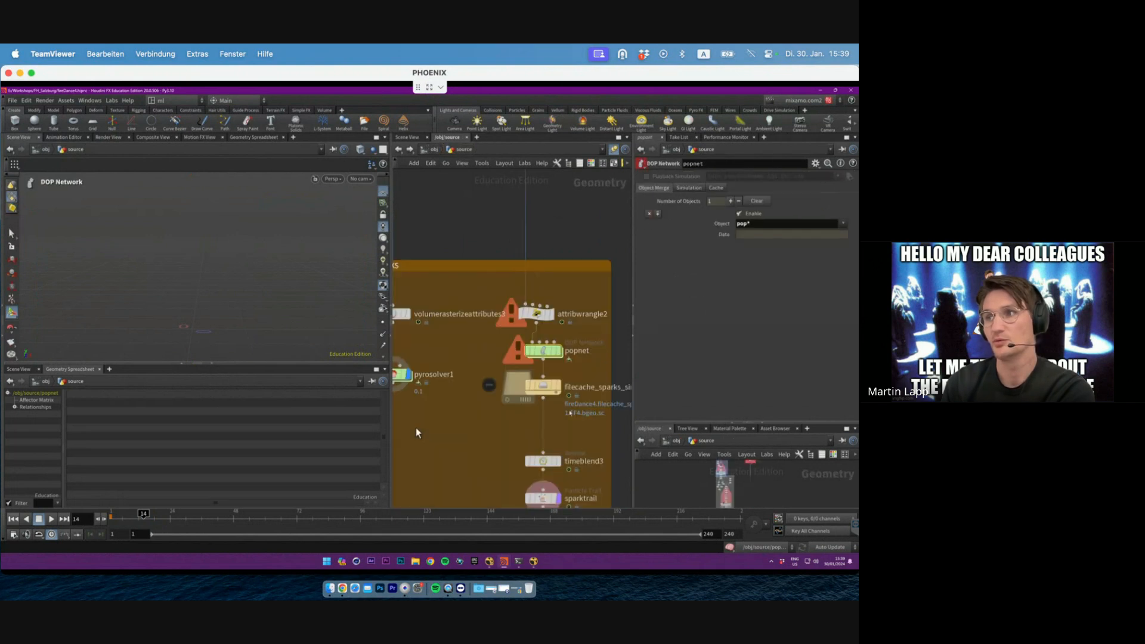
# Step: Display the popnet node and play its spark particle simulation from the start
pyautogui.moveTo(556, 352)
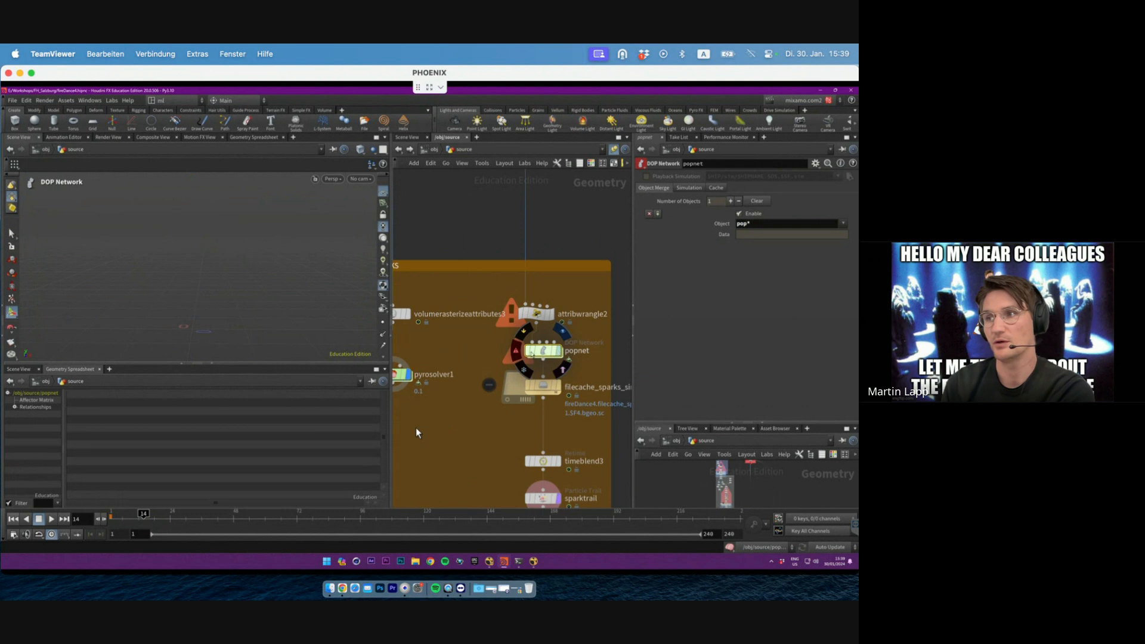
pyautogui.scroll(-2, 529, 356)
pyautogui.click(555, 353)
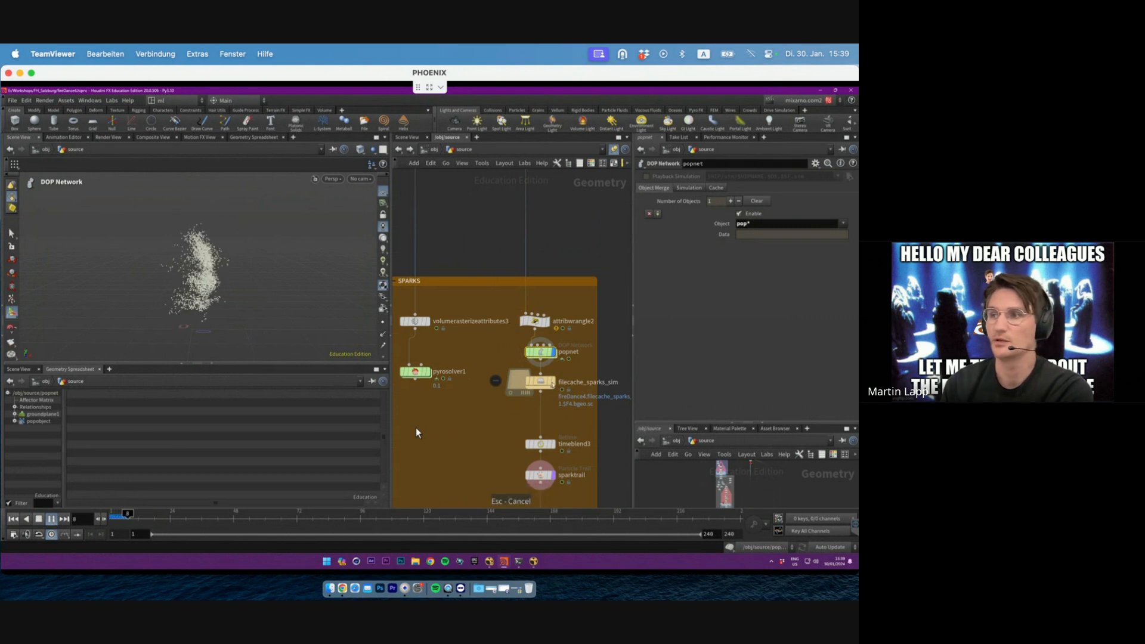
# Step: Display filecache_sparks_sim and play back the cached spark particles
pyautogui.click(554, 383)
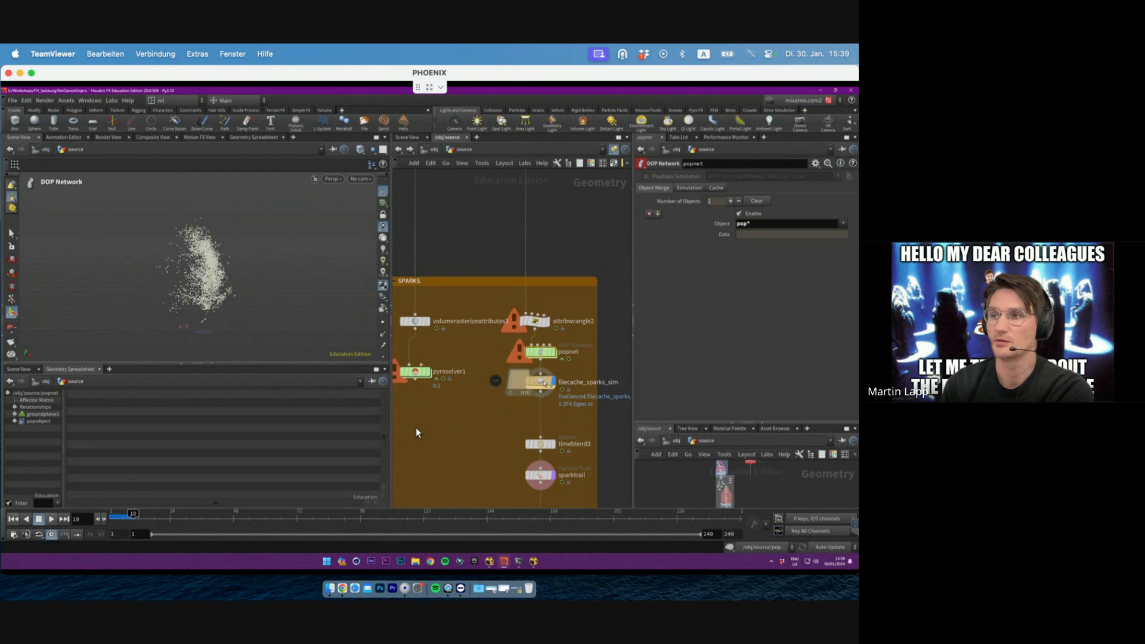
pyautogui.click(122, 517)
pyautogui.hotkey('ctrl', 'Up')
pyautogui.press('Up')
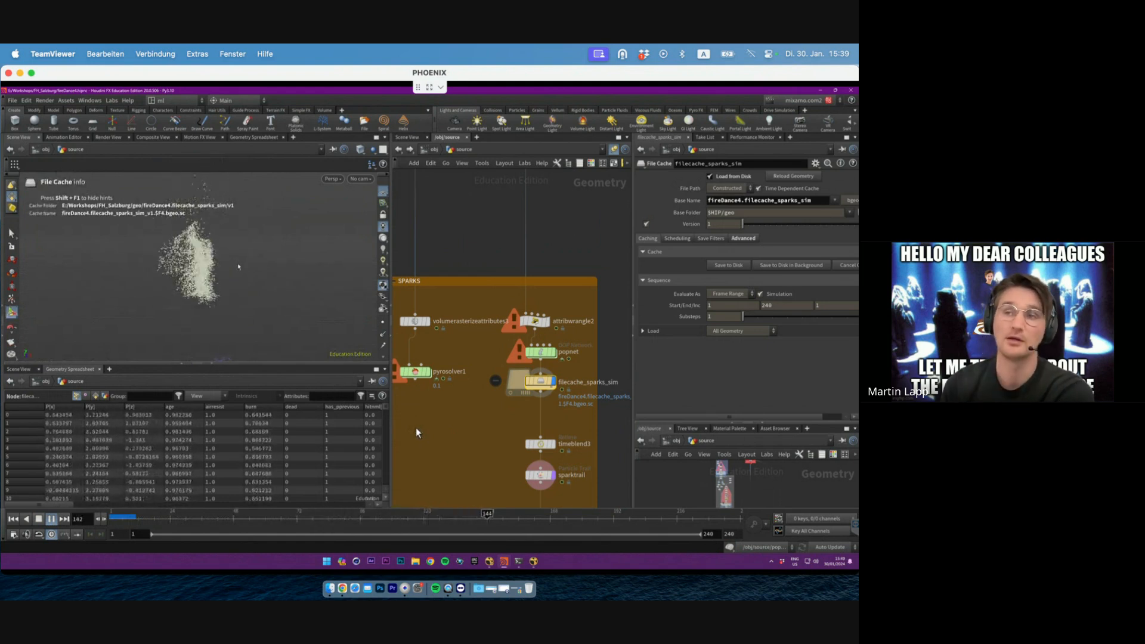
# Step: Recheck the attribwrangle2 expression, reselect filecache_sparks_sim, and replay the cache from an early frame
pyautogui.click(538, 322)
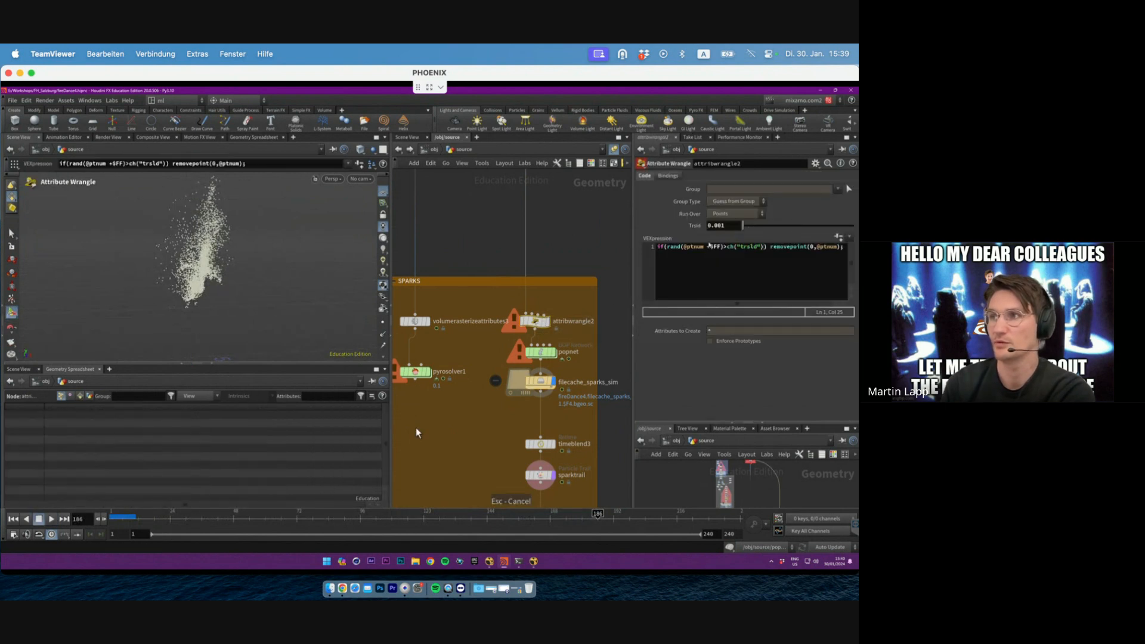
pyautogui.click(541, 382)
pyautogui.click(119, 517)
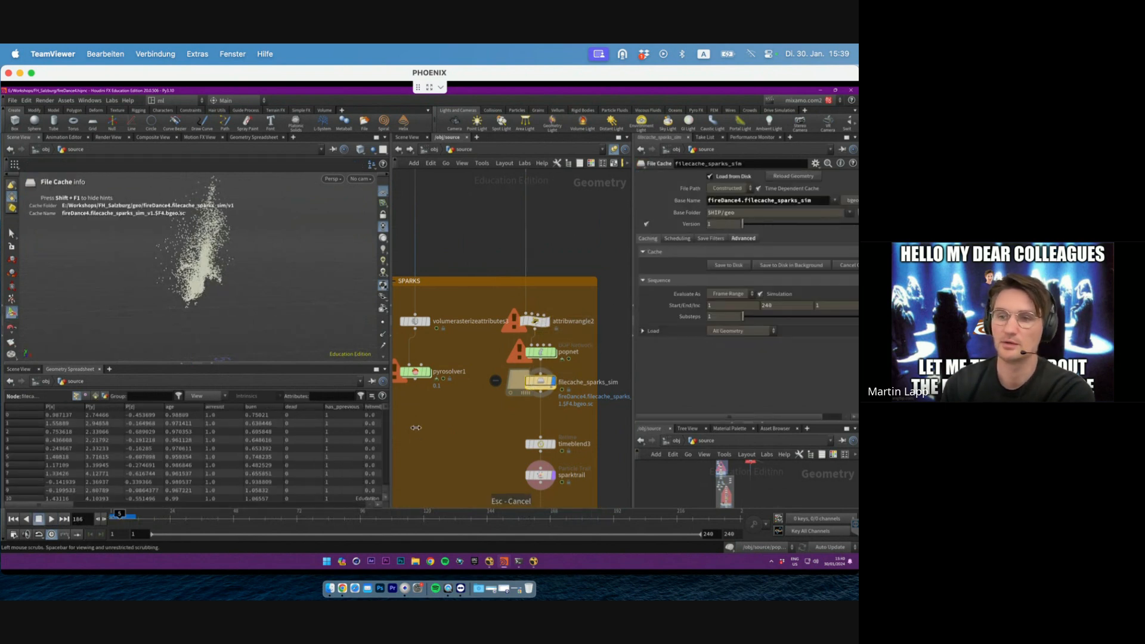
pyautogui.click(51, 519)
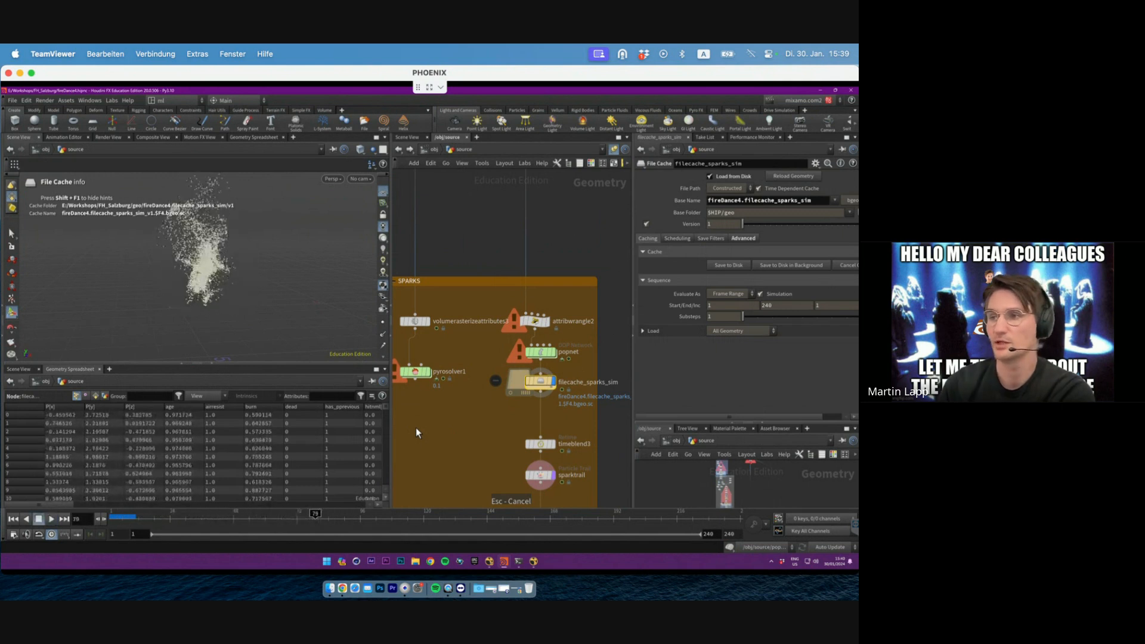
# Step: Display the sparktrail particle trail node, look over its internal network, and return to the source network
pyautogui.moveTo(535, 483); pyautogui.dragTo(475, 417, button='middle')
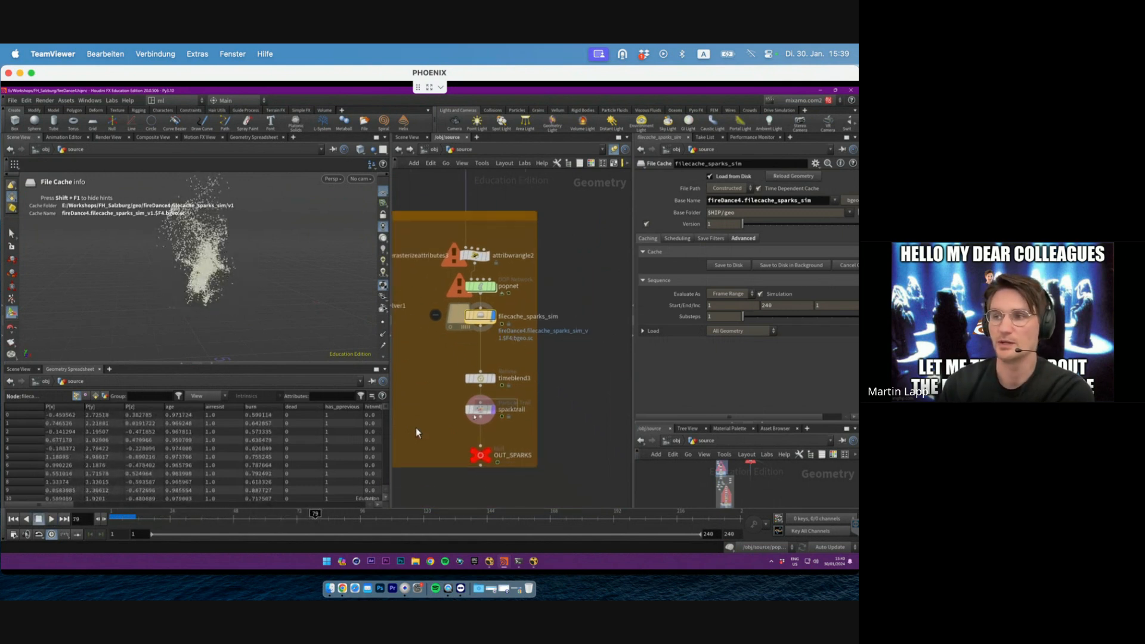
pyautogui.click(493, 409)
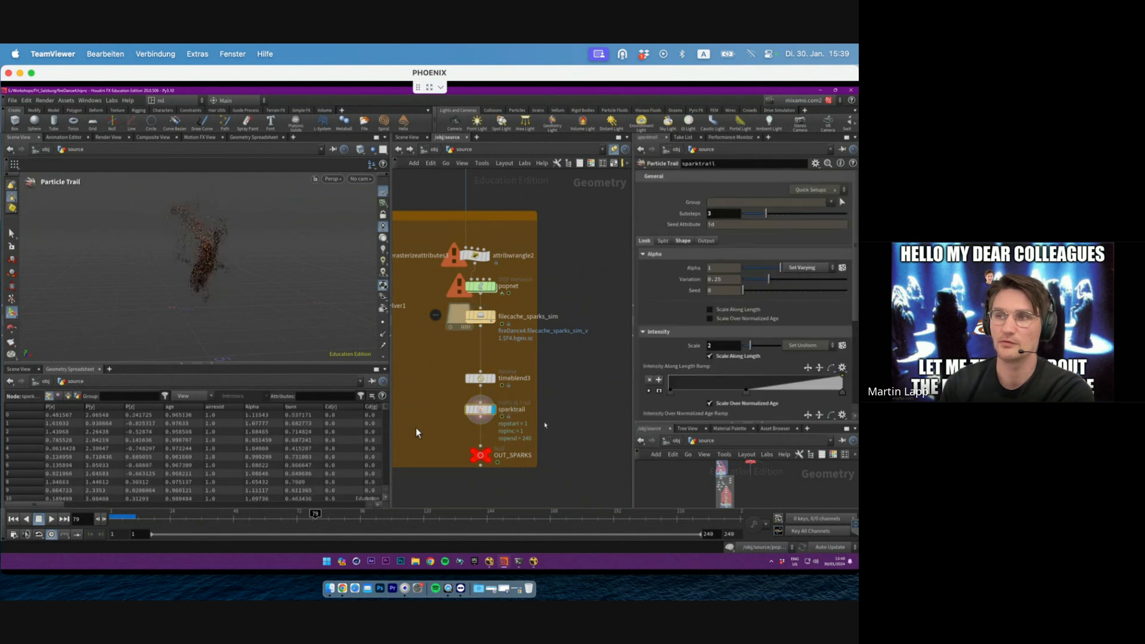
pyautogui.doubleClick(480, 410)
pyautogui.scroll(-4, 554, 396)
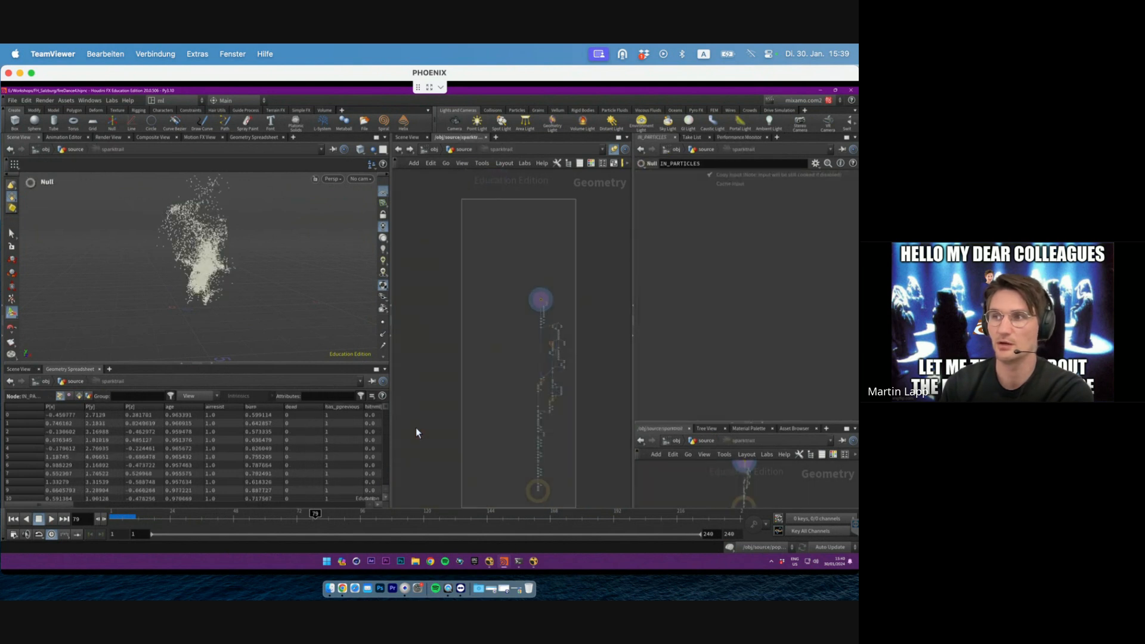
pyautogui.moveTo(576, 507); pyautogui.dragTo(580, 508)
pyautogui.press('u')
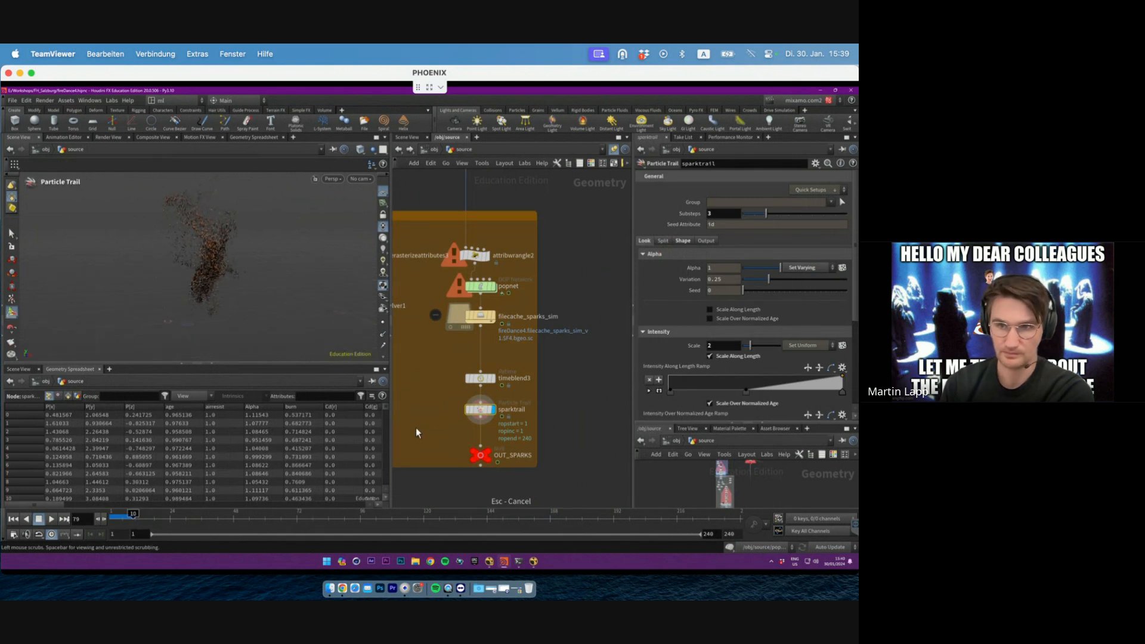
# Step: Replay the sparktrail particle trails from an early frame and stop the playback
pyautogui.moveTo(133, 518); pyautogui.dragTo(111, 517)
pyautogui.click(51, 518)
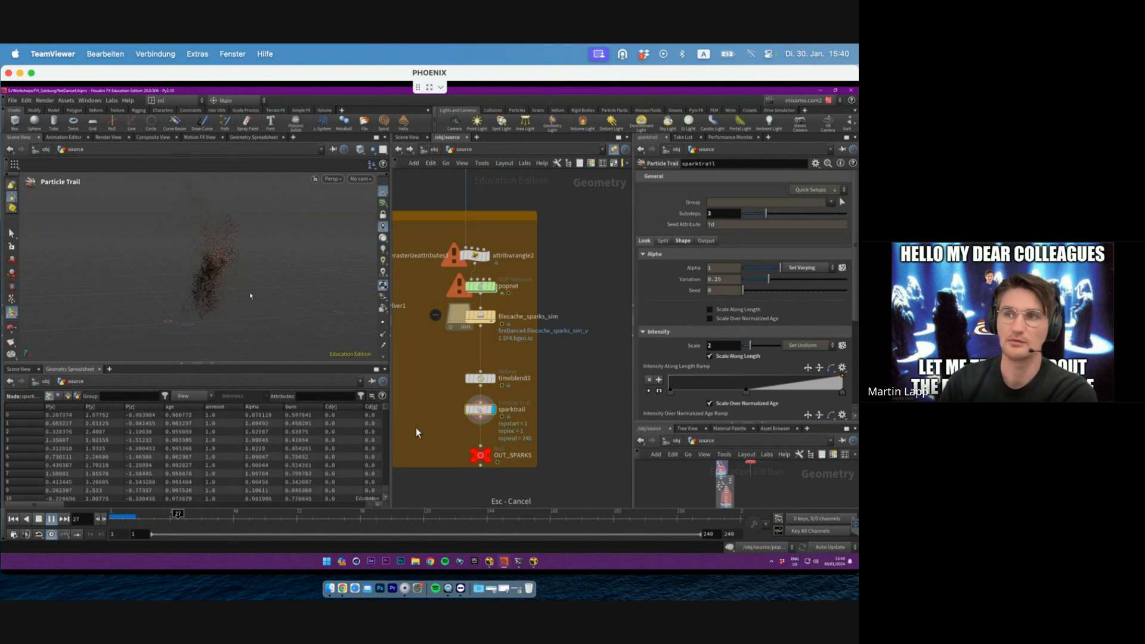
pyautogui.press('Up')
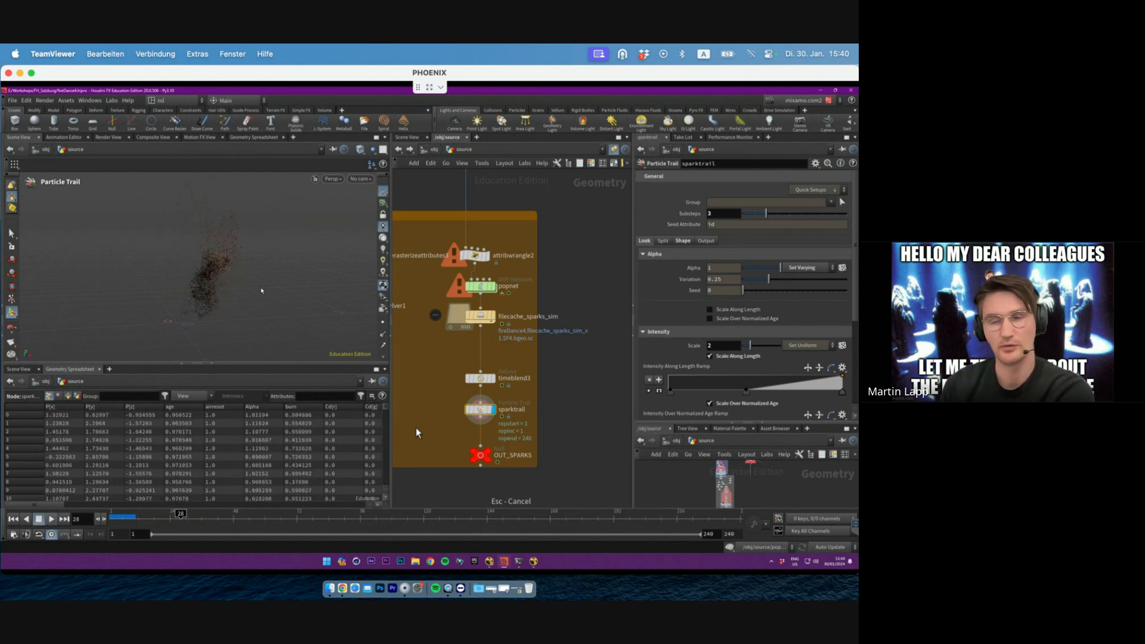
# Step: Inspect the GEO_OUT and OUT null nodes at the ends of the source network's branches
pyautogui.press('h')
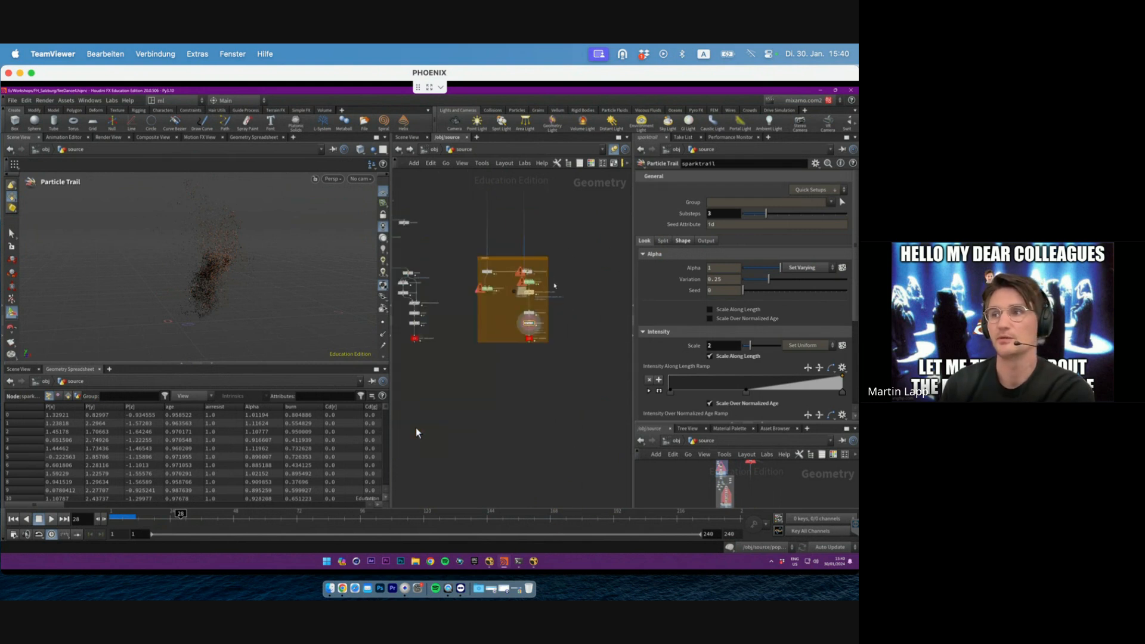
pyautogui.scroll(5, 512, 401)
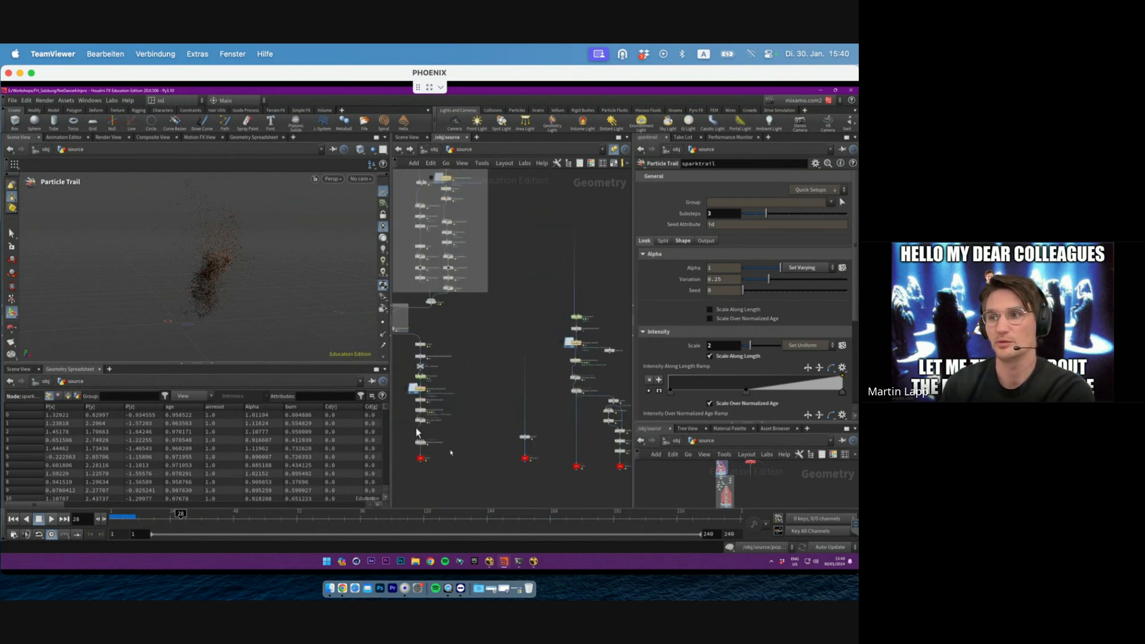
pyautogui.click(422, 458)
pyautogui.scroll(5, 429, 467)
pyautogui.moveTo(609, 448); pyautogui.dragTo(442, 439, button='middle')
pyautogui.click(492, 440)
pyautogui.moveTo(564, 436); pyautogui.dragTo(458, 419, button='middle')
pyautogui.moveTo(458, 418); pyautogui.dragTo(535, 471)
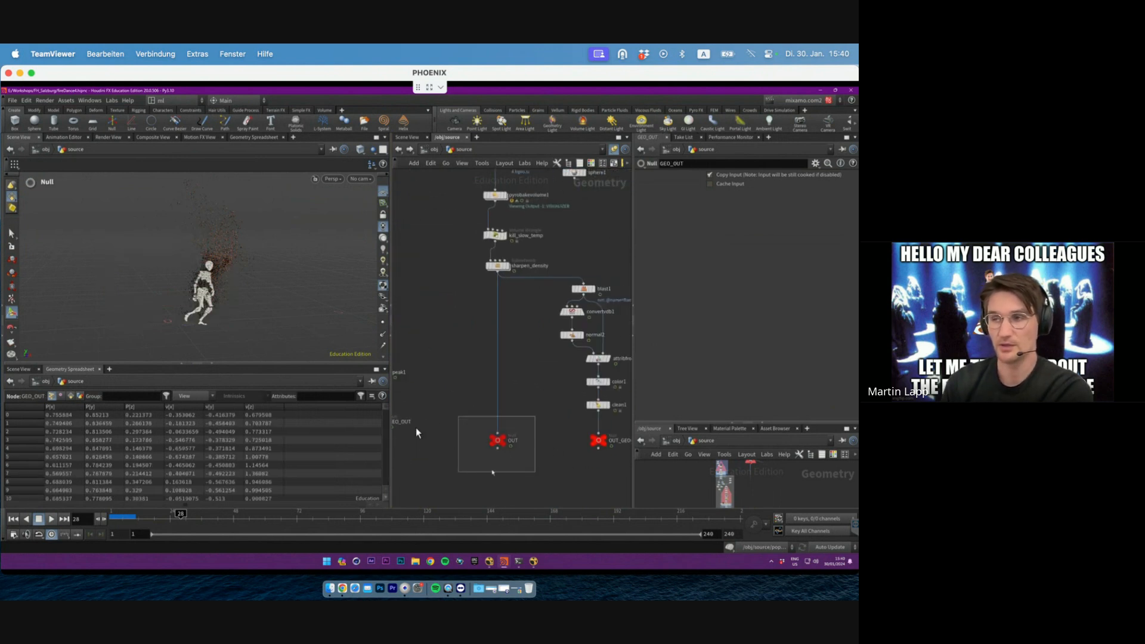
# Step: Inspect the OUT_GEOLIGHT null and the OUT_SPARKS null in the sparks network box
pyautogui.click(604, 441)
pyautogui.moveTo(606, 441); pyautogui.dragTo(421, 456, button='middle')
pyautogui.moveTo(541, 463); pyautogui.dragTo(403, 428, button='middle')
pyautogui.scroll(-3, 516, 403)
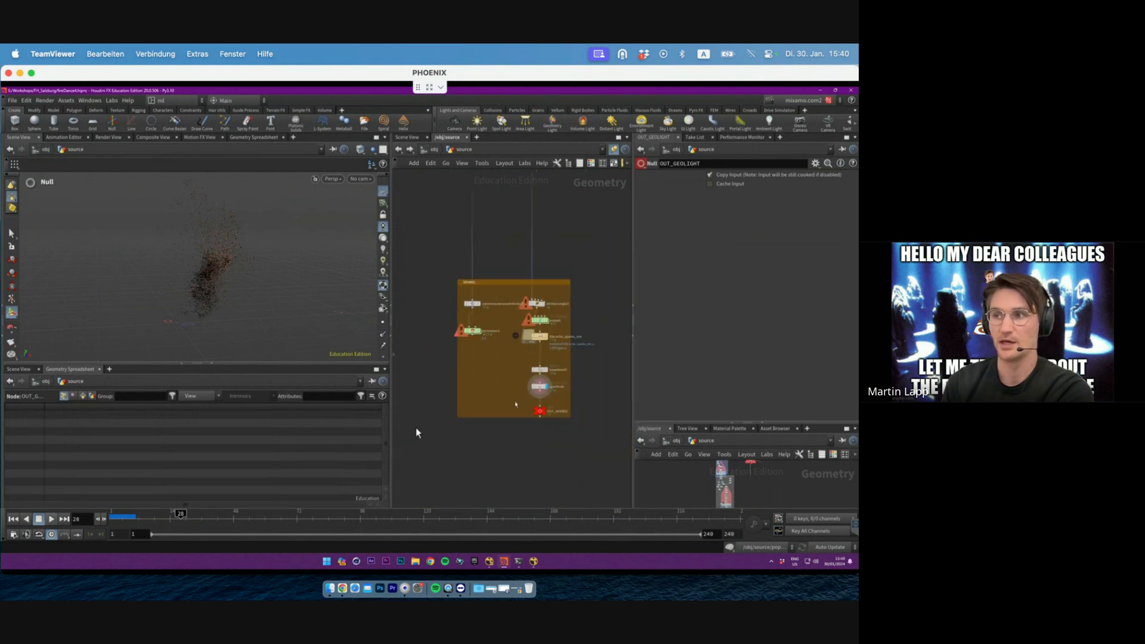
pyautogui.click(539, 411)
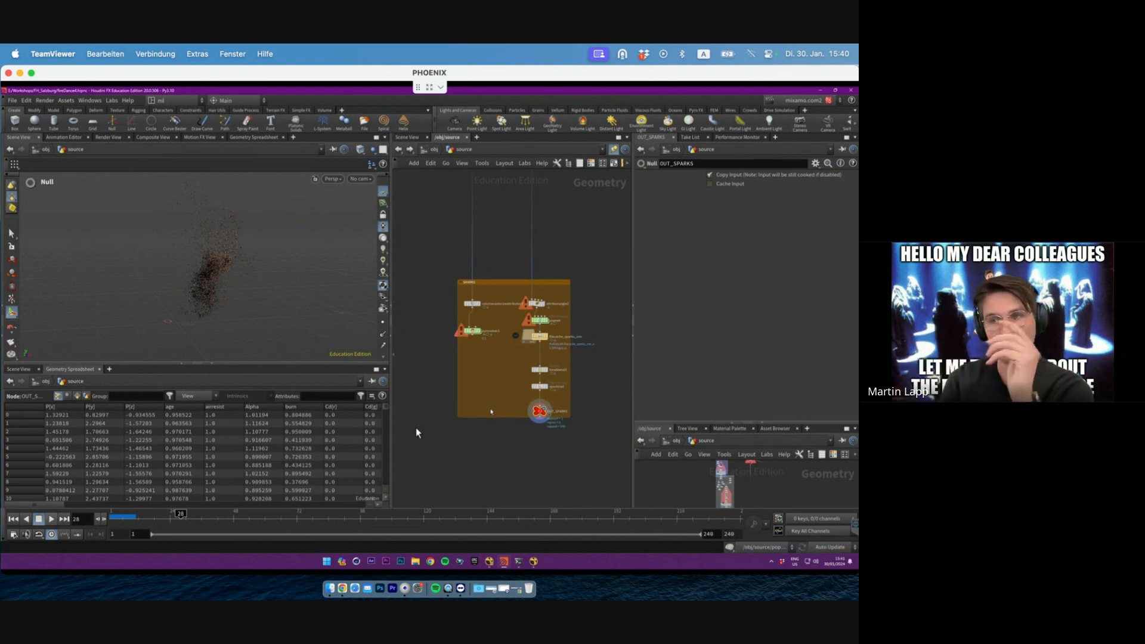
# Step: Look back across the source network's output nodes and select the OUT1 null
pyautogui.scroll(-5, 498, 404)
pyautogui.moveTo(488, 409); pyautogui.dragTo(541, 439, button='middle')
pyautogui.scroll(5, 446, 425)
pyautogui.scroll(-5, 506, 423)
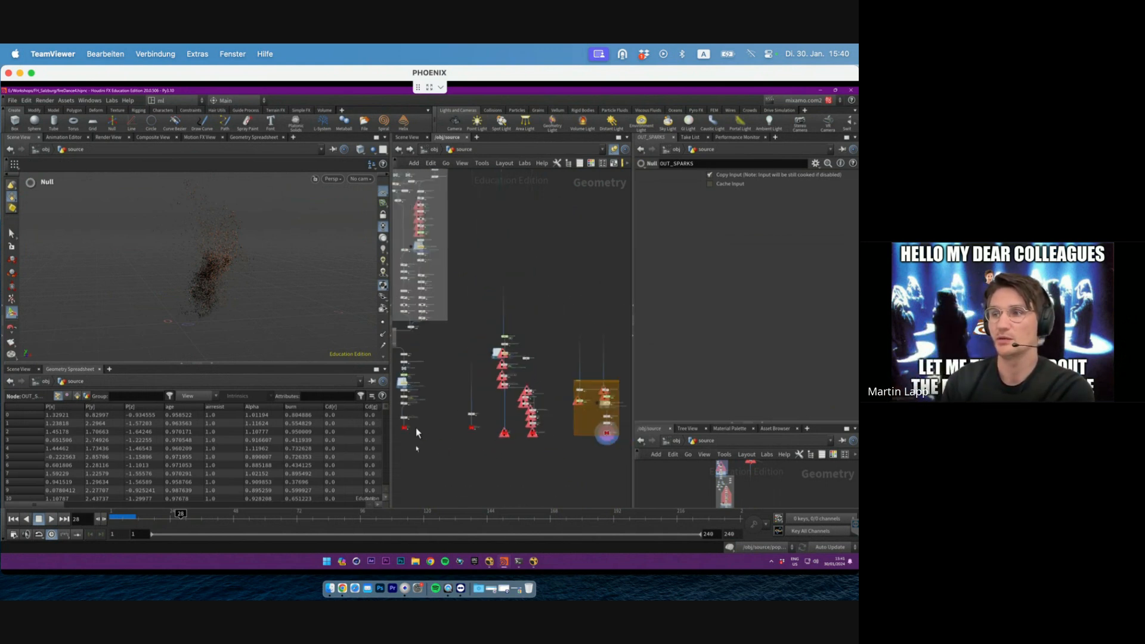
pyautogui.moveTo(430, 422); pyautogui.dragTo(467, 440)
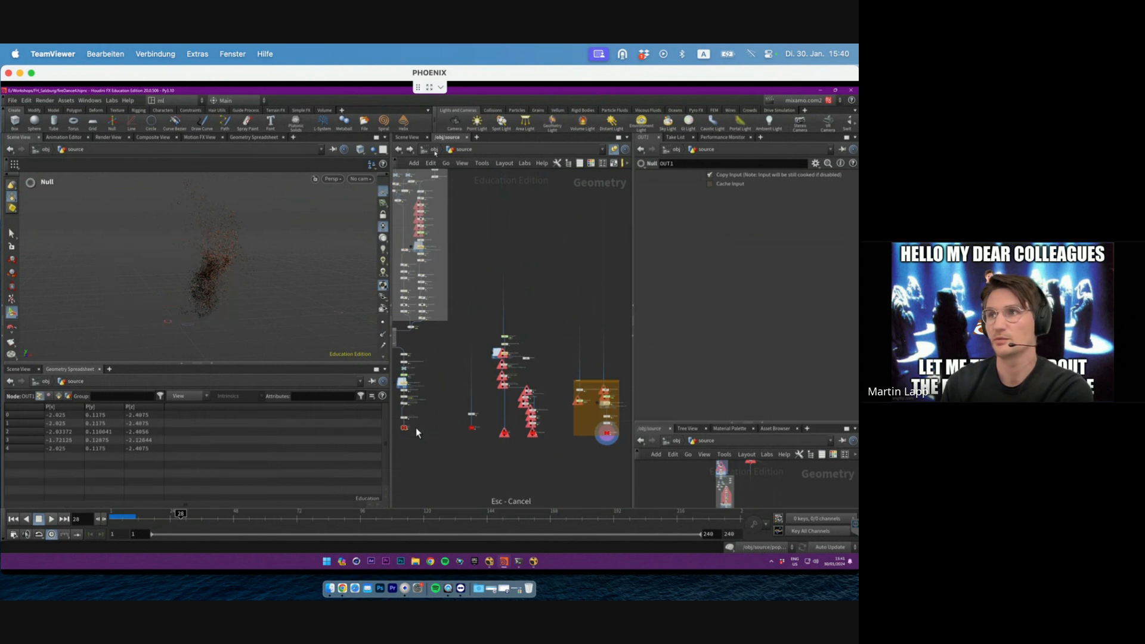
# Step: Switch the network view from the source geometry to the Solaris stage
pyautogui.click(434, 150)
pyautogui.moveTo(451, 248)
pyautogui.click(456, 225)
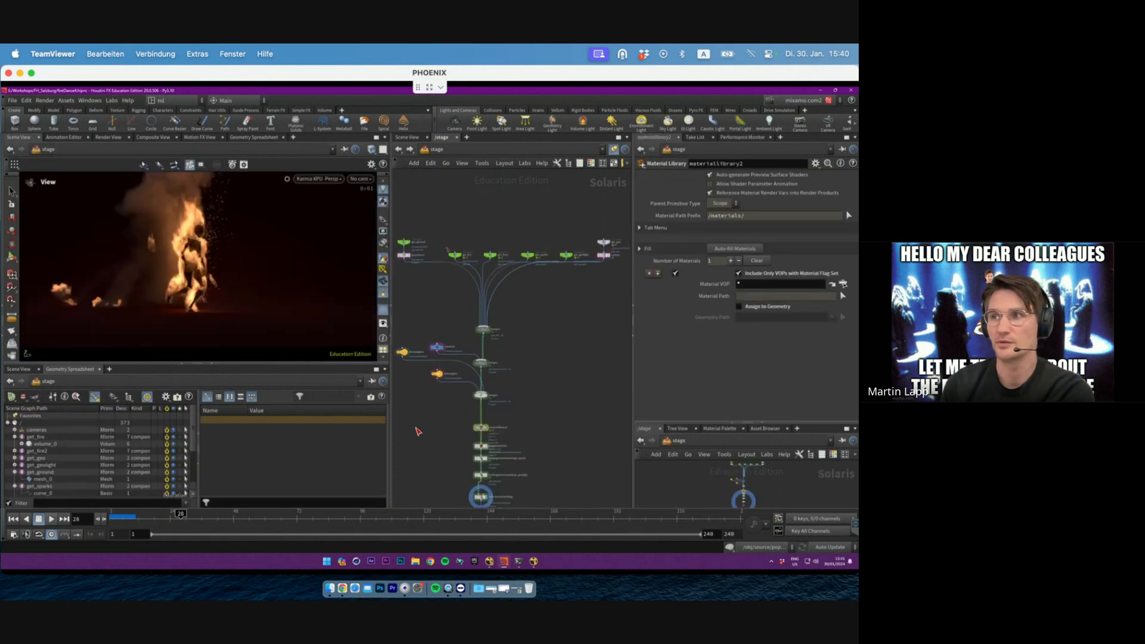
# Step: Inspect the SOP paths of the get_ground and get_fire import nodes in the stage
pyautogui.scroll(4, 456, 251)
pyautogui.moveTo(454, 233); pyautogui.dragTo(508, 258, button='middle')
pyautogui.click(424, 260)
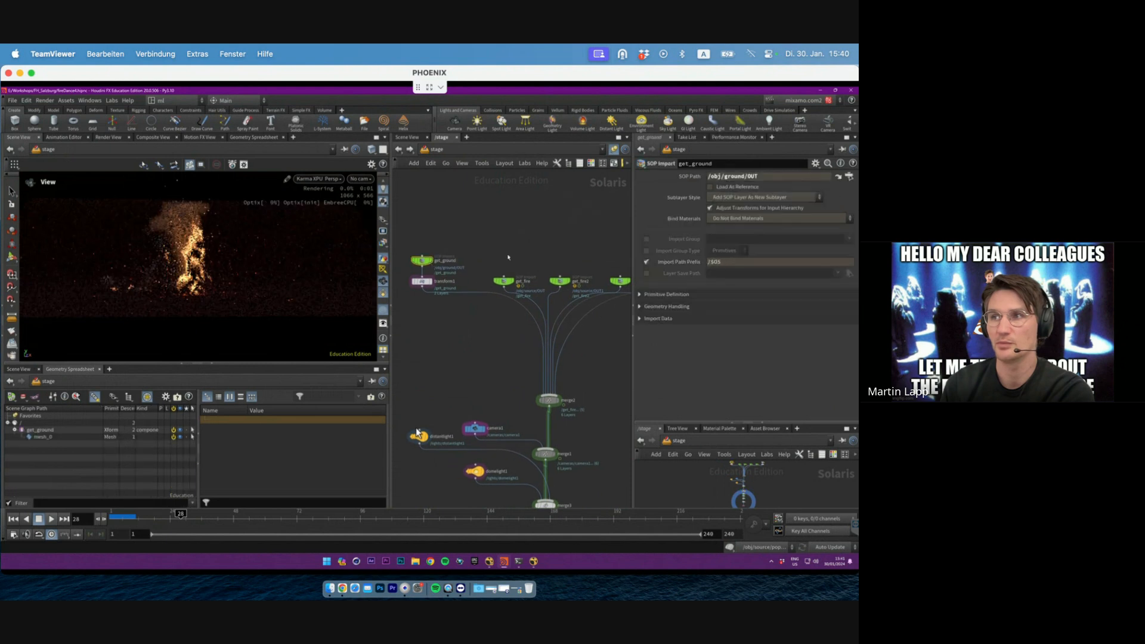
pyautogui.click(559, 281)
pyautogui.moveTo(601, 313); pyautogui.dragTo(545, 322, button='middle')
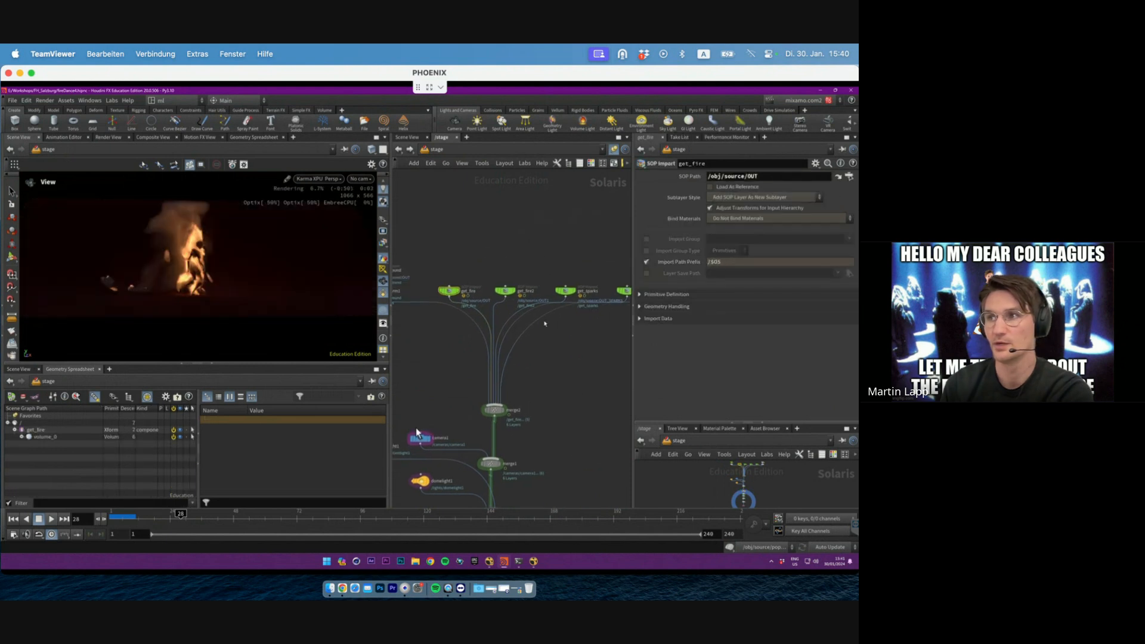
# Step: Inspect the SOP paths of the get_fire2, get_geolight and get_geo import nodes
pyautogui.scroll(2, 471, 271)
pyautogui.moveTo(468, 271); pyautogui.dragTo(406, 270, button='middle')
pyautogui.moveTo(493, 254); pyautogui.dragTo(507, 289)
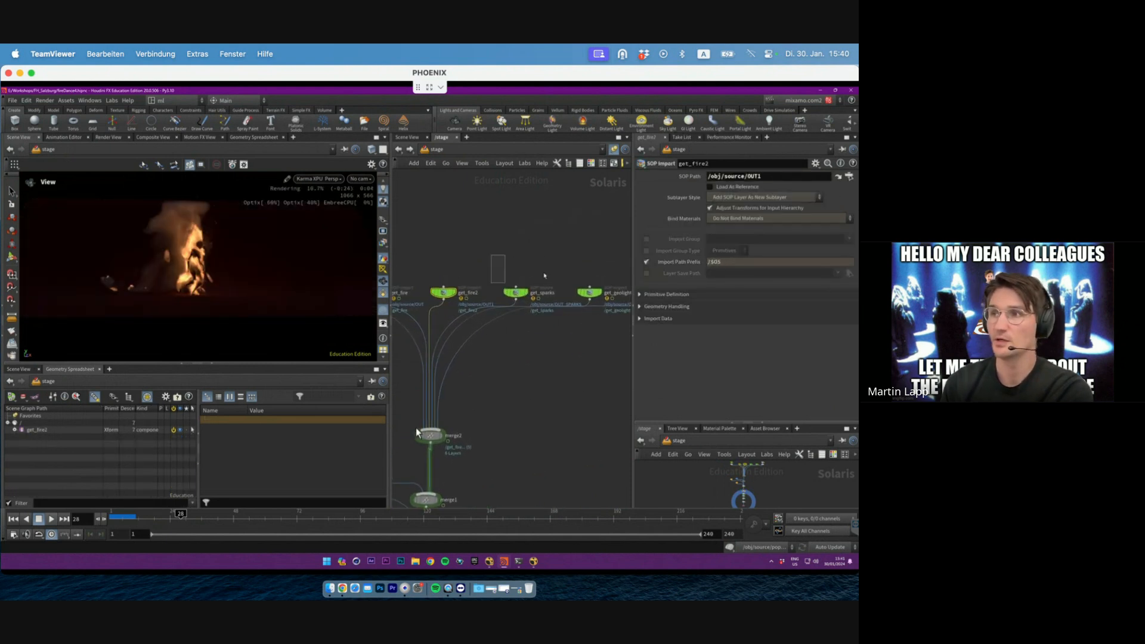
pyautogui.moveTo(573, 262); pyautogui.dragTo(450, 283, button='middle')
pyautogui.click(551, 305)
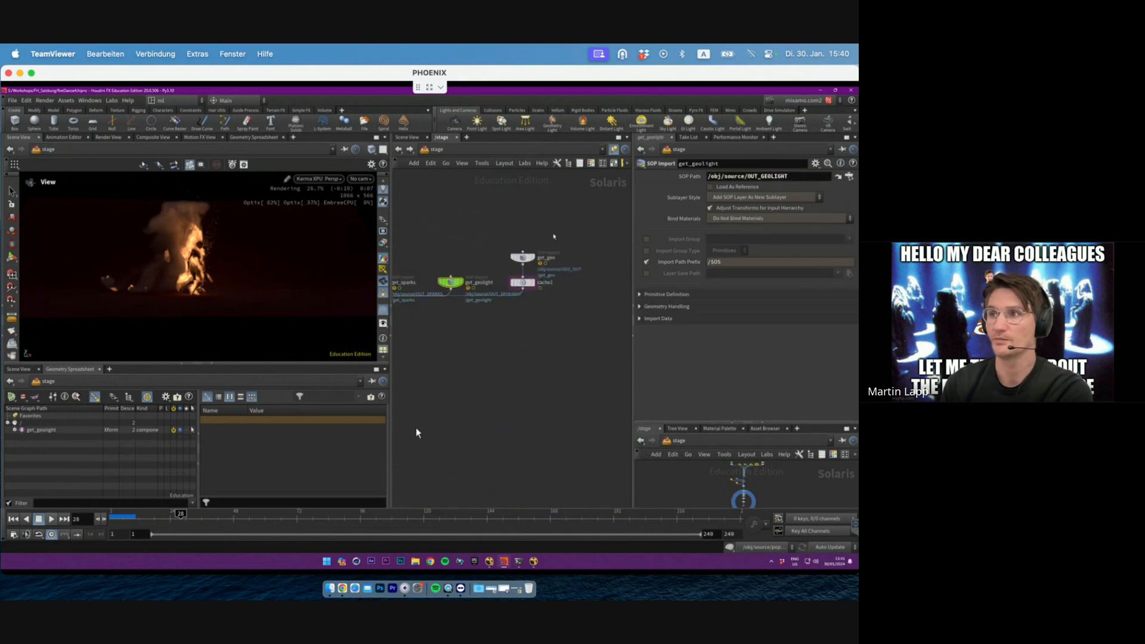
pyautogui.moveTo(555, 236); pyautogui.dragTo(507, 268)
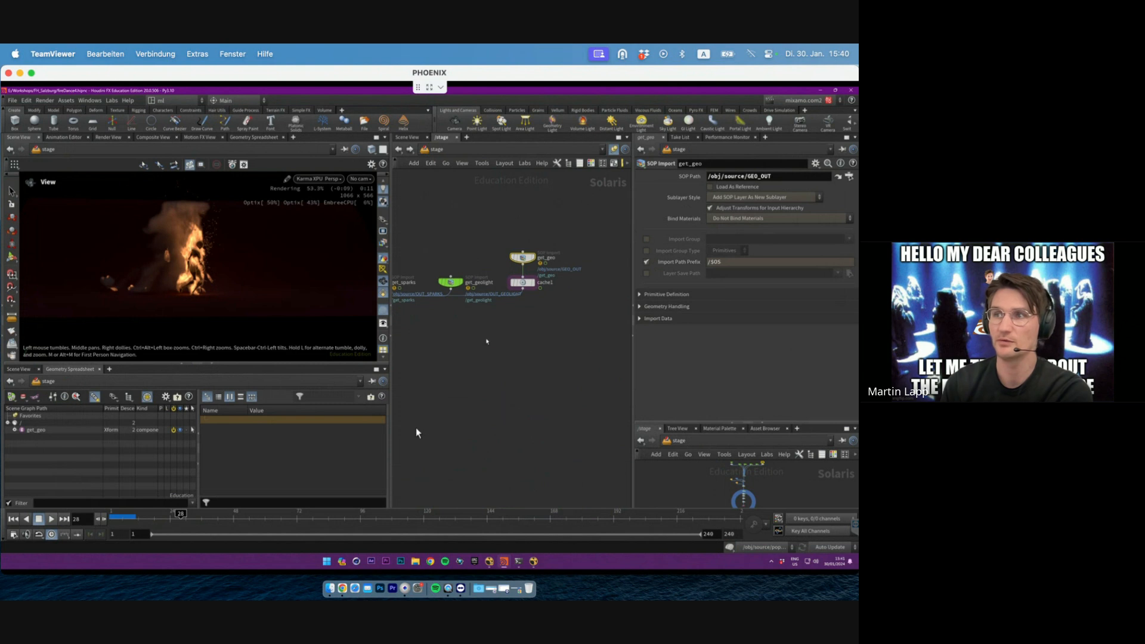
# Step: Inspect the merge1 and merge3 nodes that bring in the camera and lights, and domelight1's base properties
pyautogui.scroll(-5, 487, 341)
pyautogui.moveTo(487, 341); pyautogui.dragTo(602, 224, button='middle')
pyautogui.scroll(4, 511, 328)
pyautogui.click(469, 281)
pyautogui.click(499, 281)
pyautogui.moveTo(529, 261); pyautogui.dragTo(578, 278, button='middle')
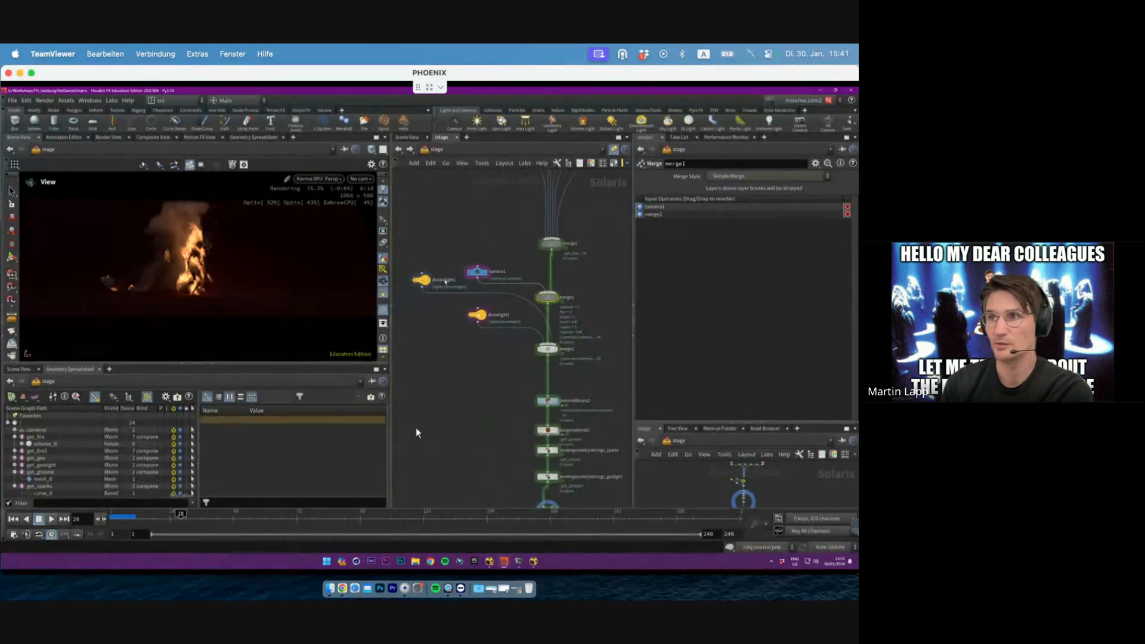
pyautogui.click(546, 350)
pyautogui.moveTo(541, 353); pyautogui.dragTo(517, 308, button='middle')
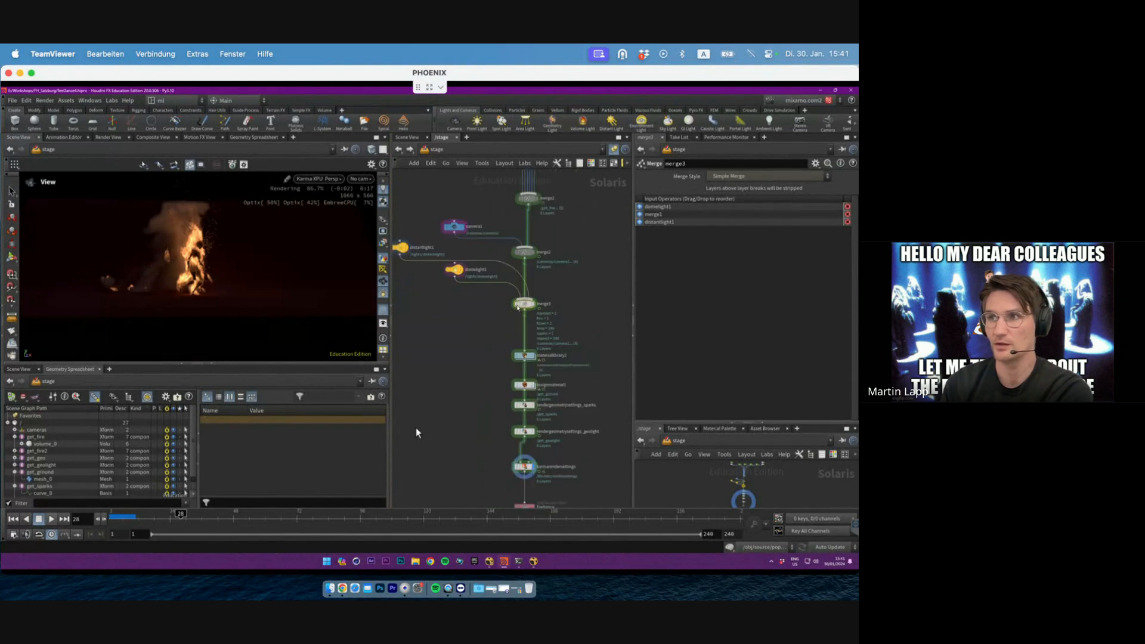
pyautogui.click(453, 270)
pyautogui.moveTo(500, 372); pyautogui.dragTo(474, 343, button='middle')
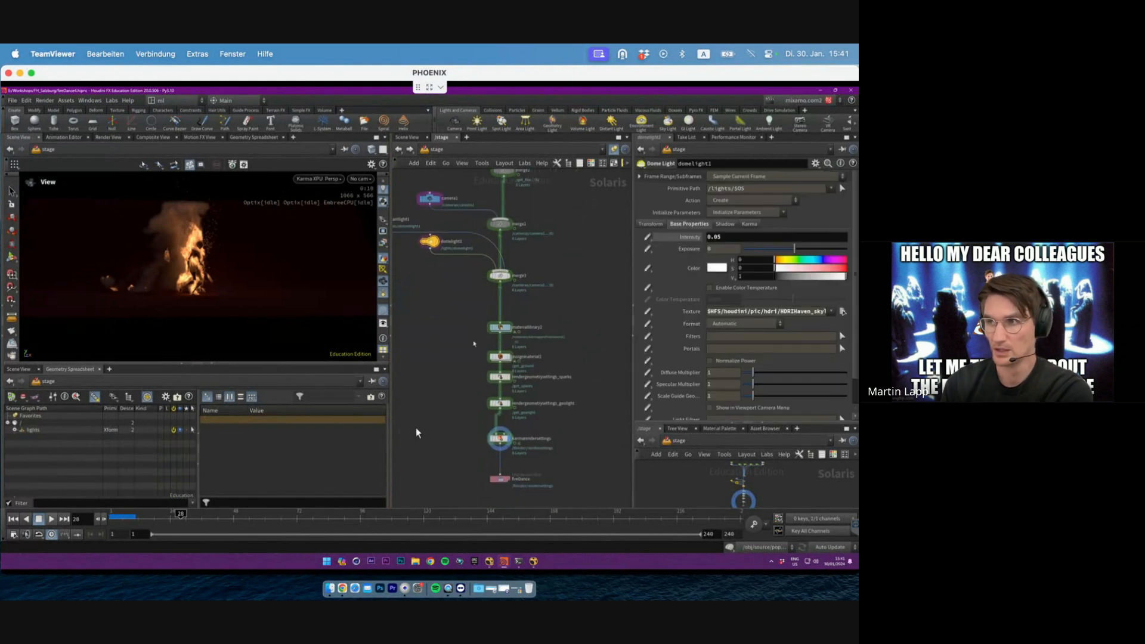
# Step: Open the materiallibrary2 node and look over the material subnetworks inside it
pyautogui.scroll(3, 475, 343)
pyautogui.click(509, 328)
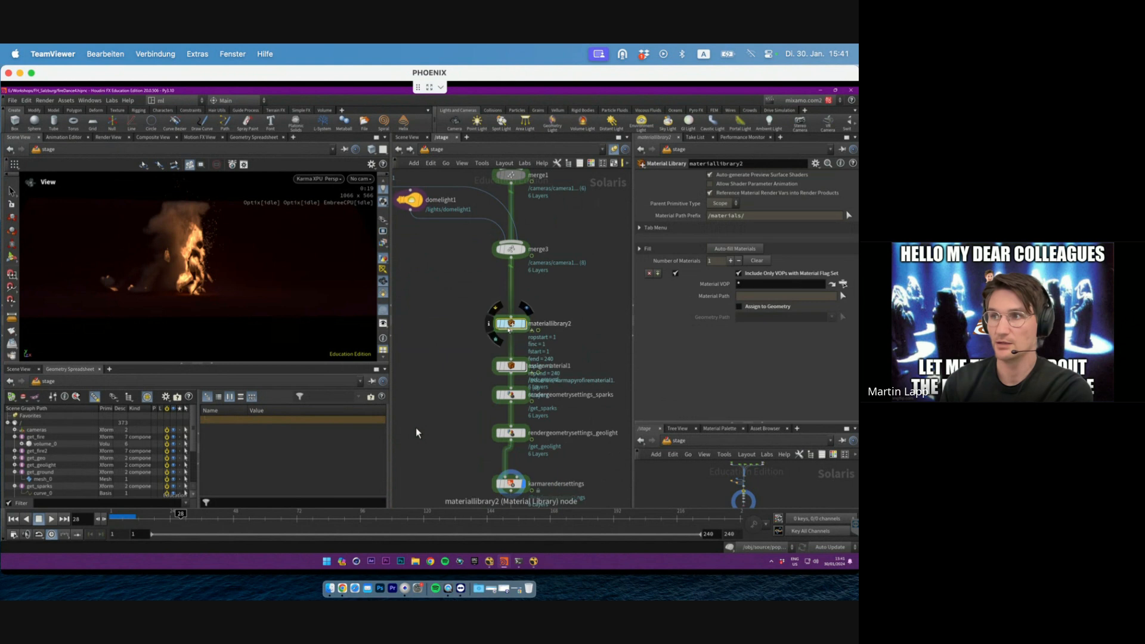
pyautogui.doubleClick(510, 328)
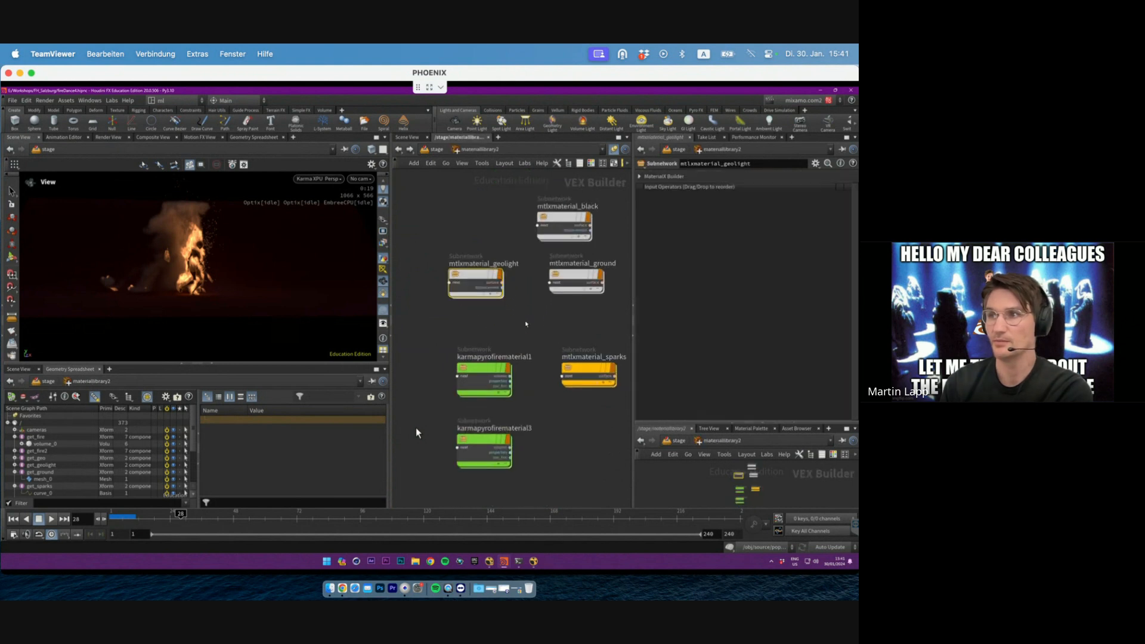
pyautogui.scroll(2, 476, 344)
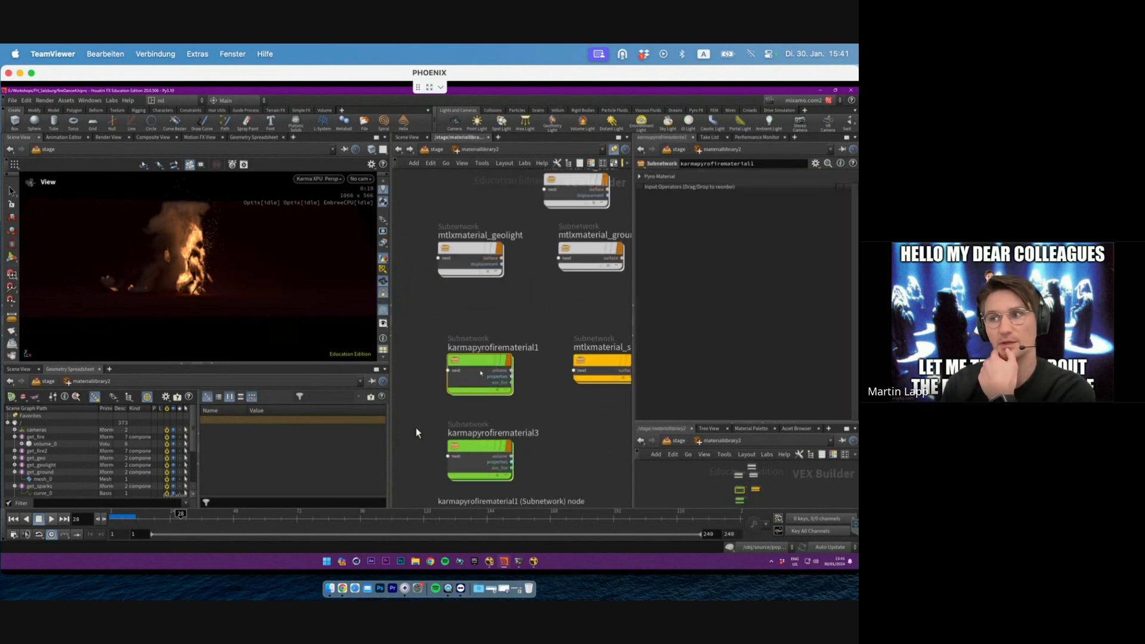
# Step: Open karmapyrofirematerial1 and inspect its aov_aov_fire Karma AOV node
pyautogui.doubleClick(475, 364)
pyautogui.moveTo(496, 327); pyautogui.dragTo(493, 331)
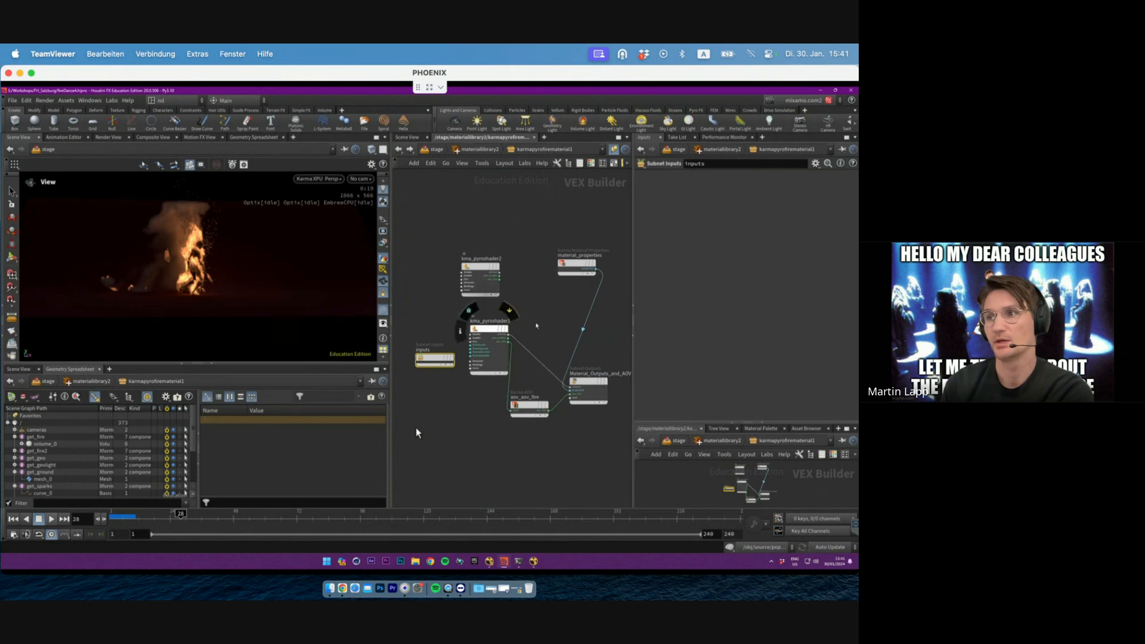
pyautogui.press('l')
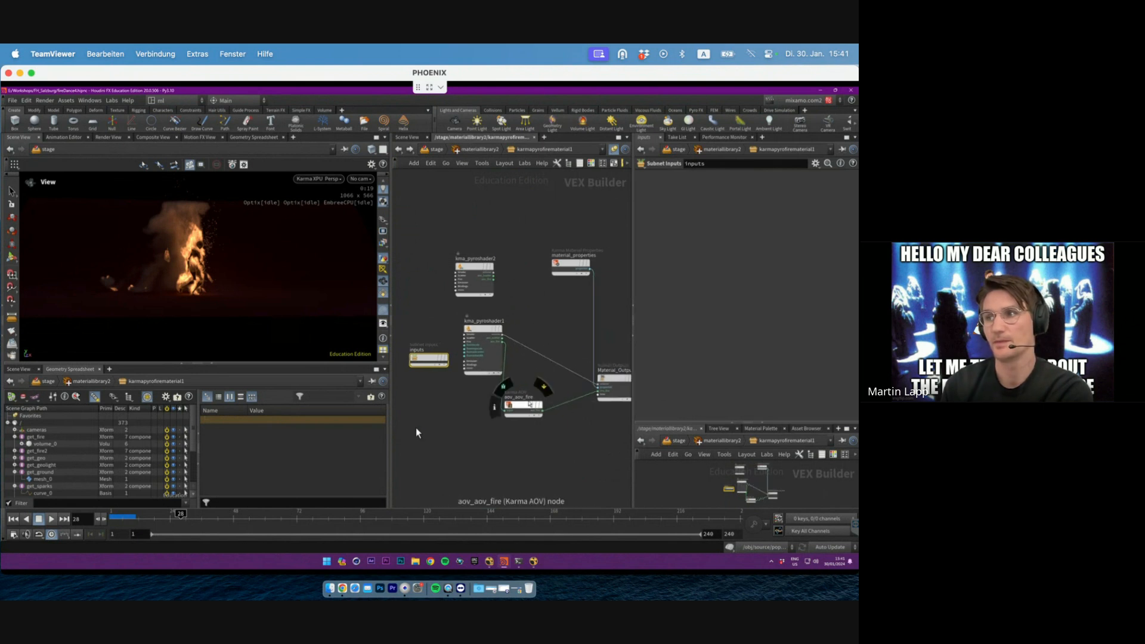
pyautogui.click(546, 406)
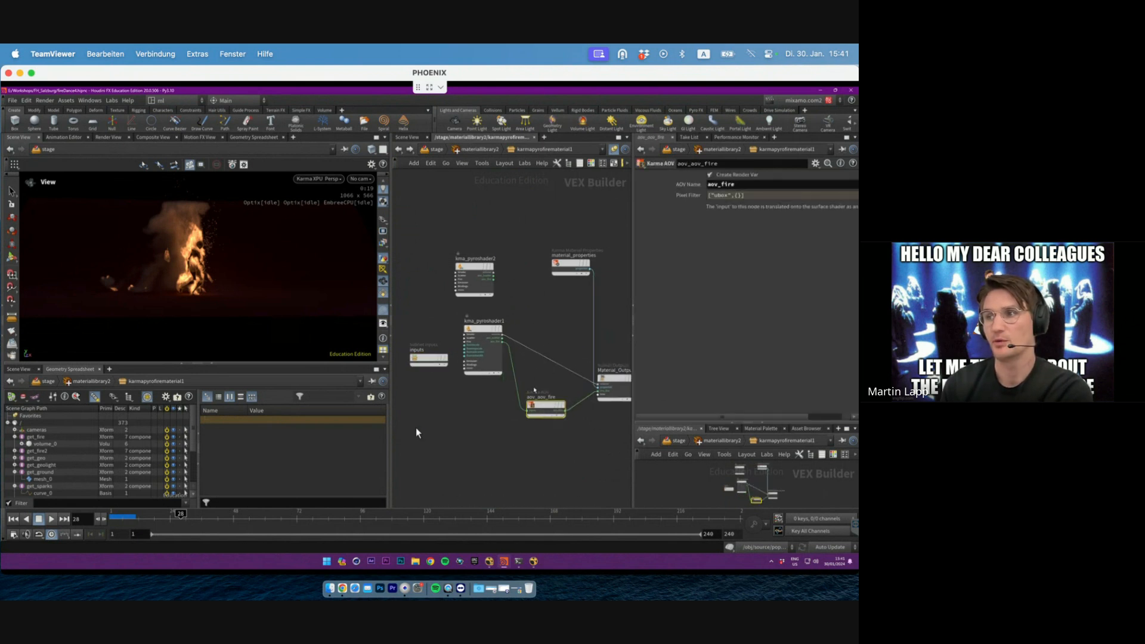
pyautogui.press('f')
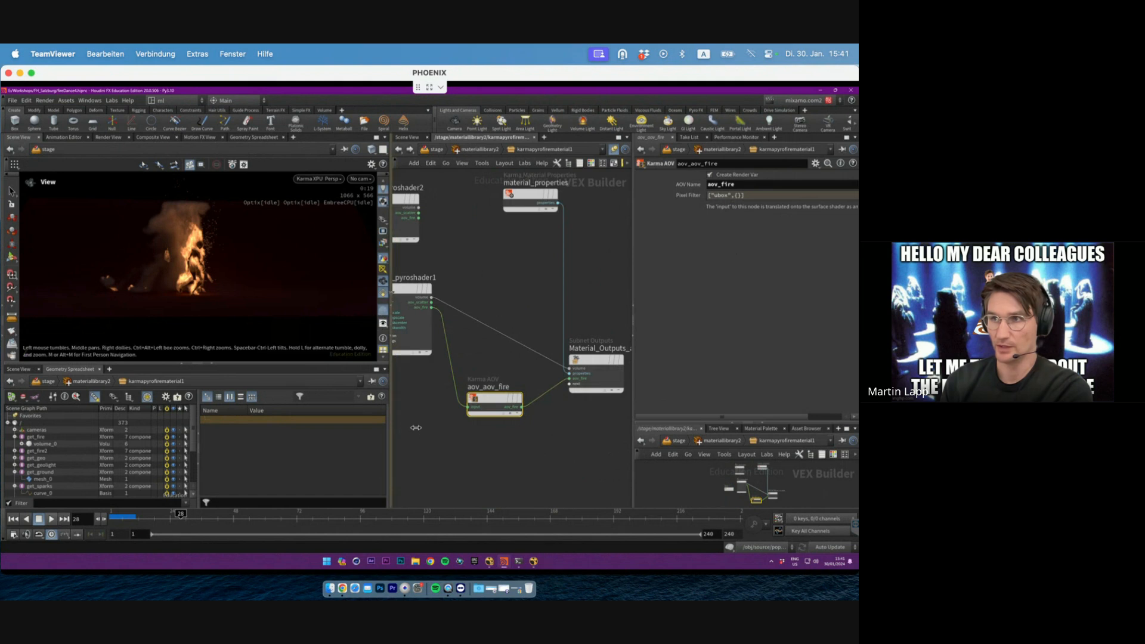
# Step: Preview the combinedemission, directemission and depth render outputs in the viewport, and return to the C output
pyautogui.click(384, 244)
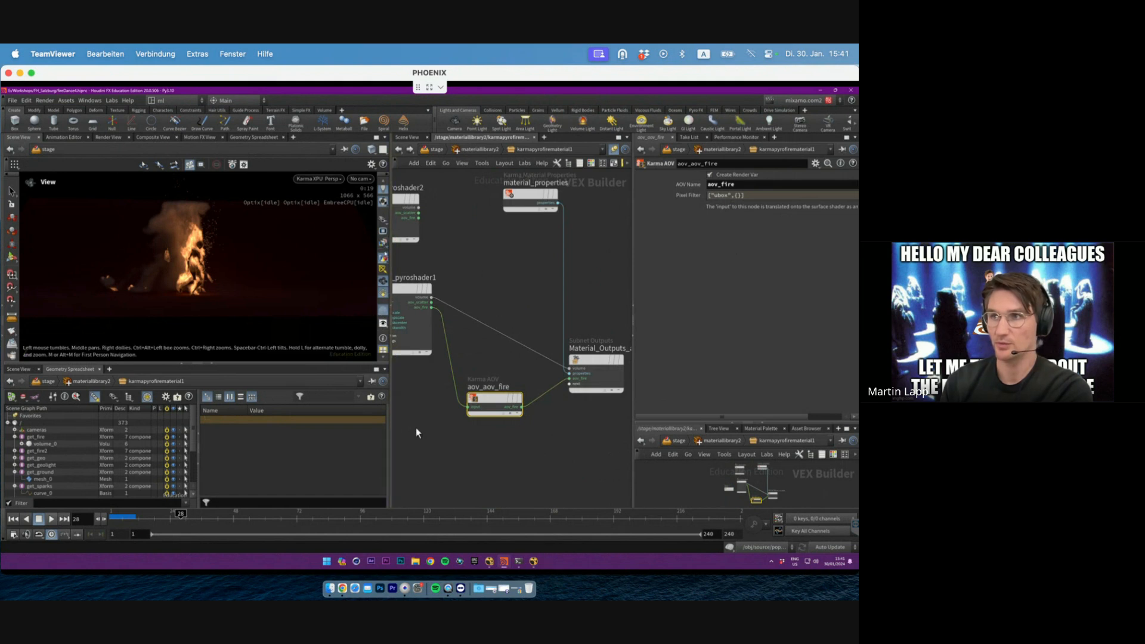
pyautogui.click(406, 273)
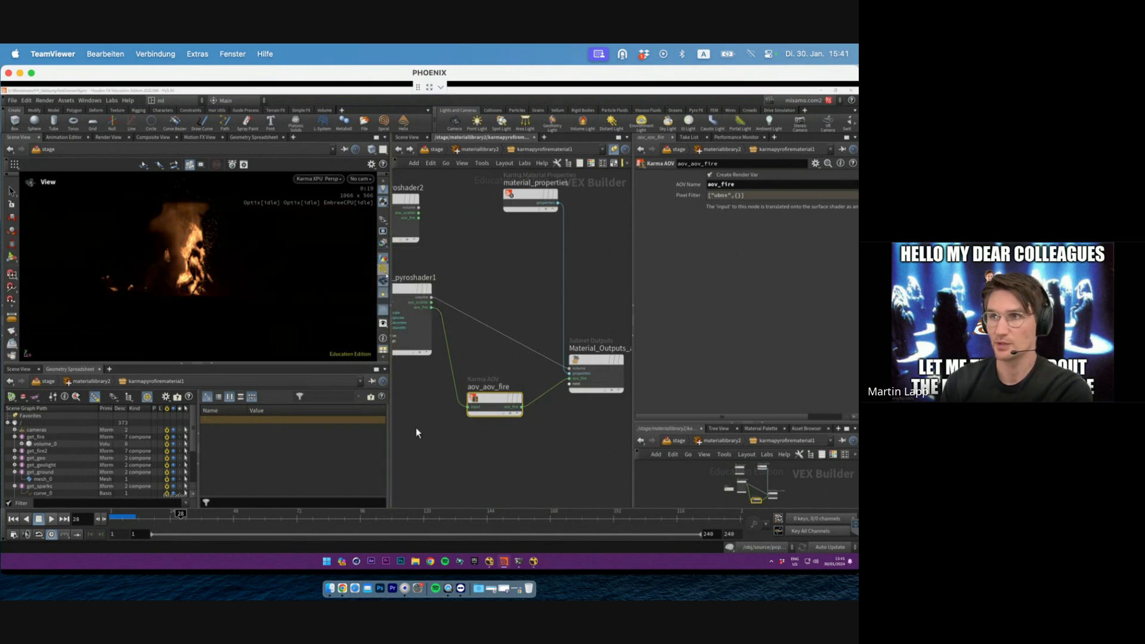
pyautogui.click(384, 243)
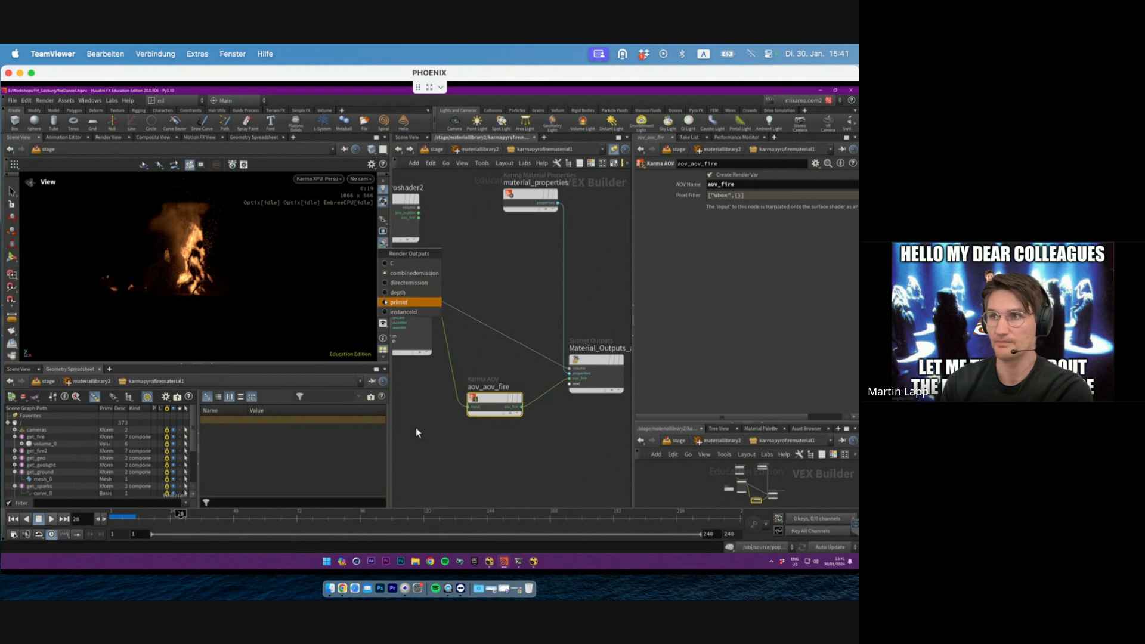
pyautogui.click(409, 283)
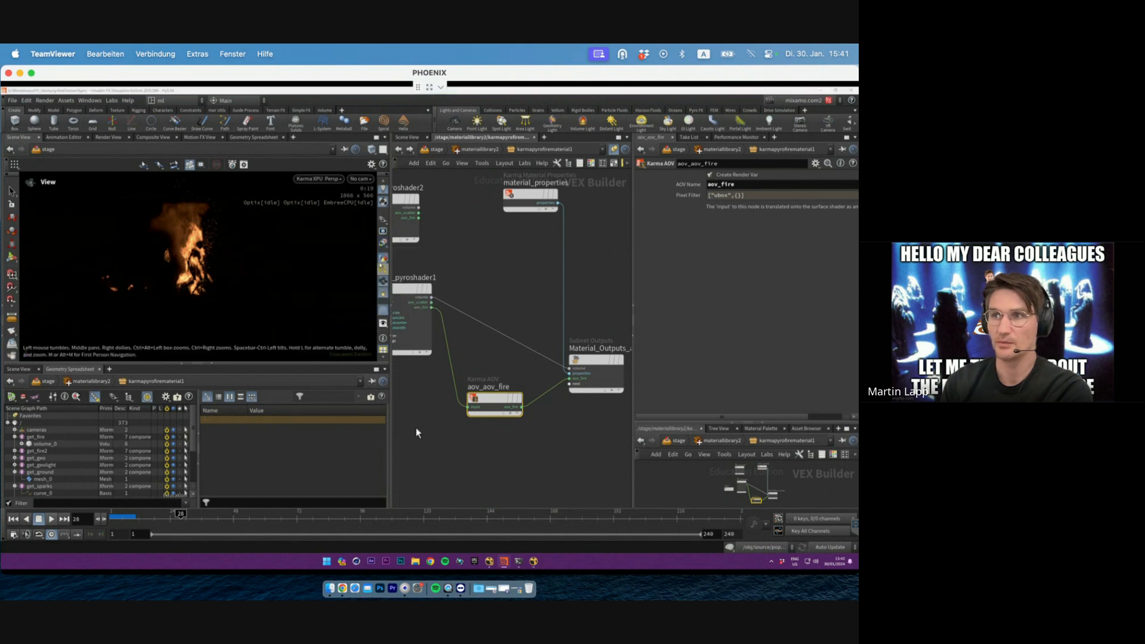
pyautogui.click(384, 244)
pyautogui.click(385, 293)
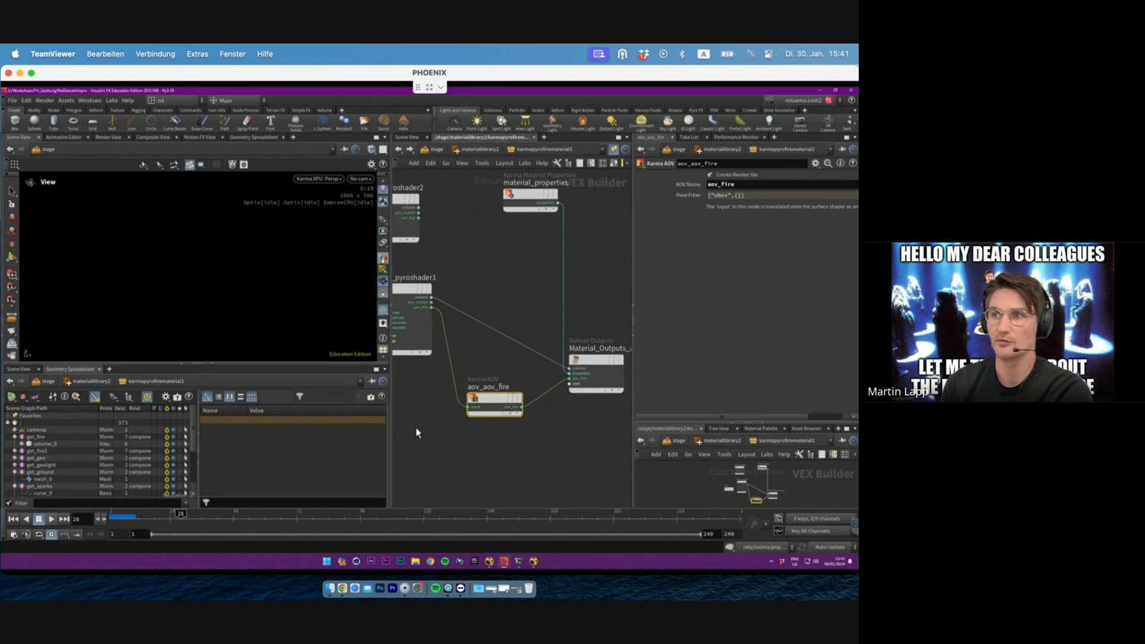
pyautogui.click(384, 244)
pyautogui.click(385, 265)
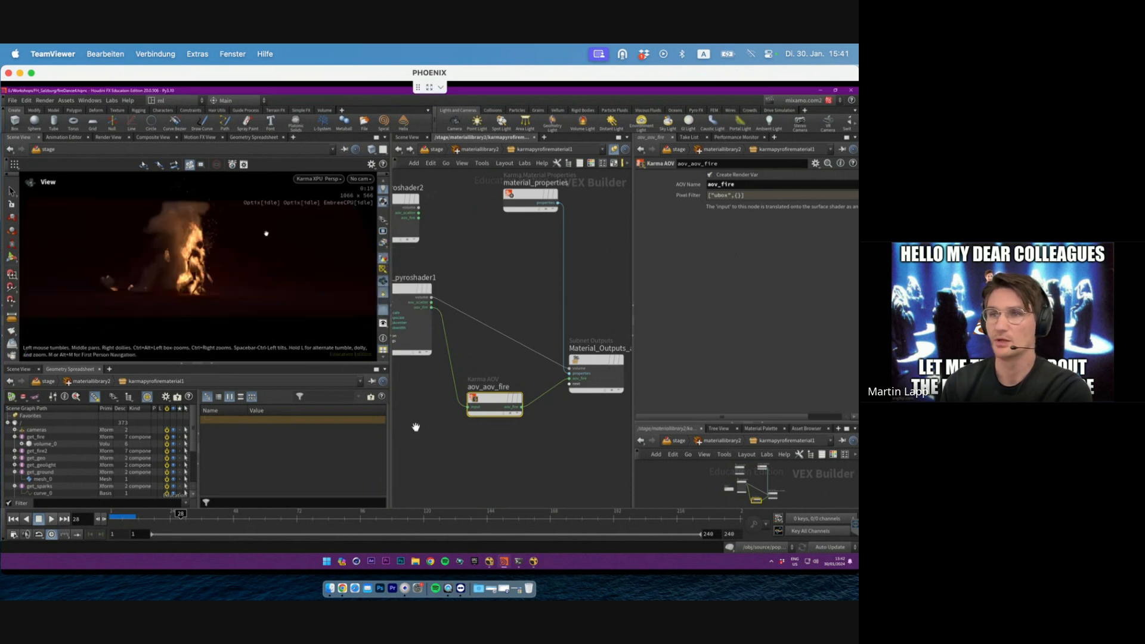
# Step: Return to the stage network and inspect the karmarendersettings node's rendering limits
pyautogui.press('u')
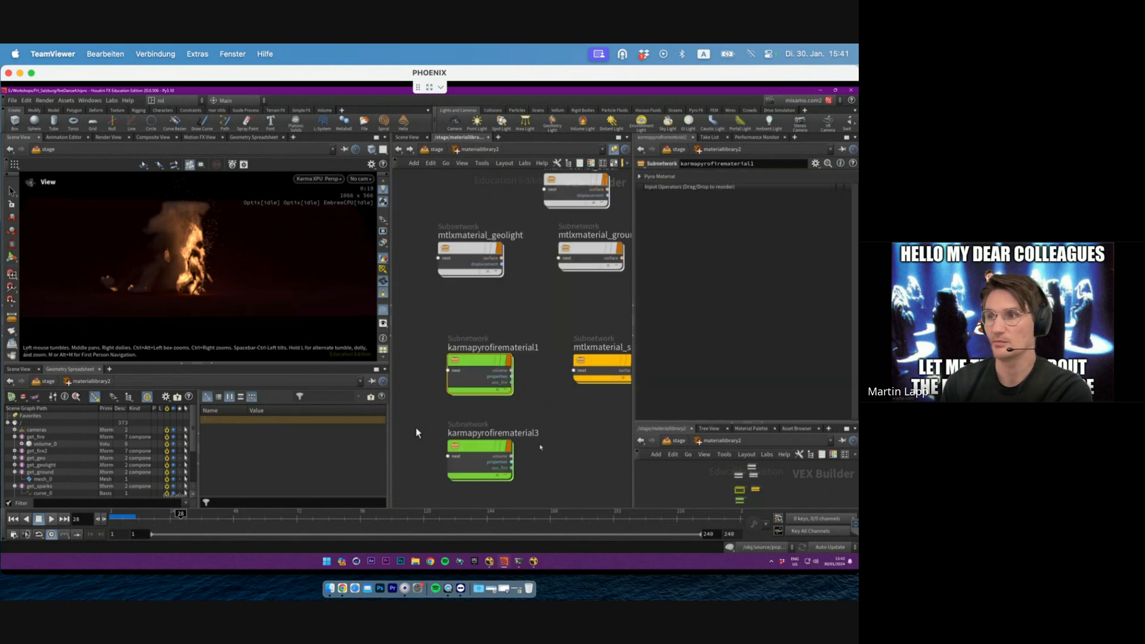
pyautogui.press('u')
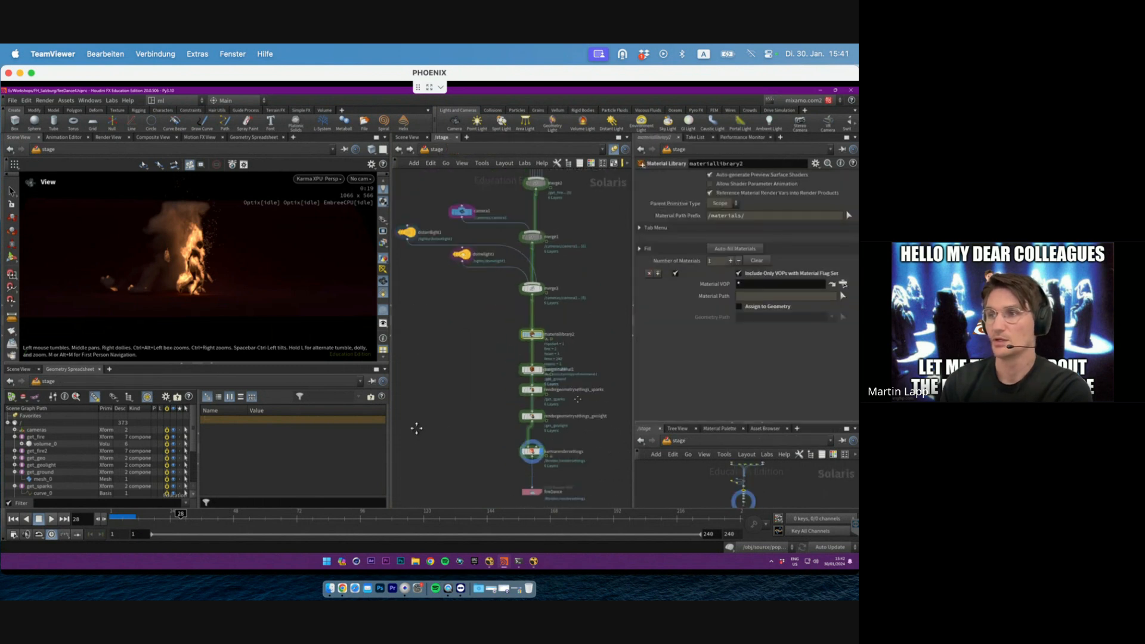
pyautogui.click(507, 374)
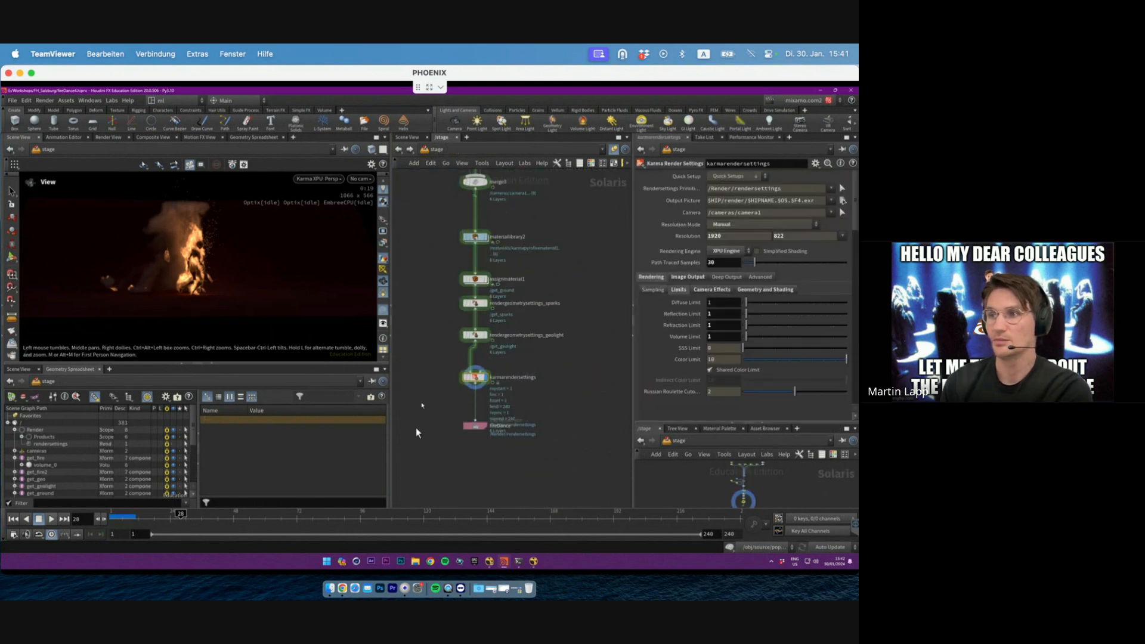
pyautogui.moveTo(422, 404); pyautogui.dragTo(452, 457, button='middle')
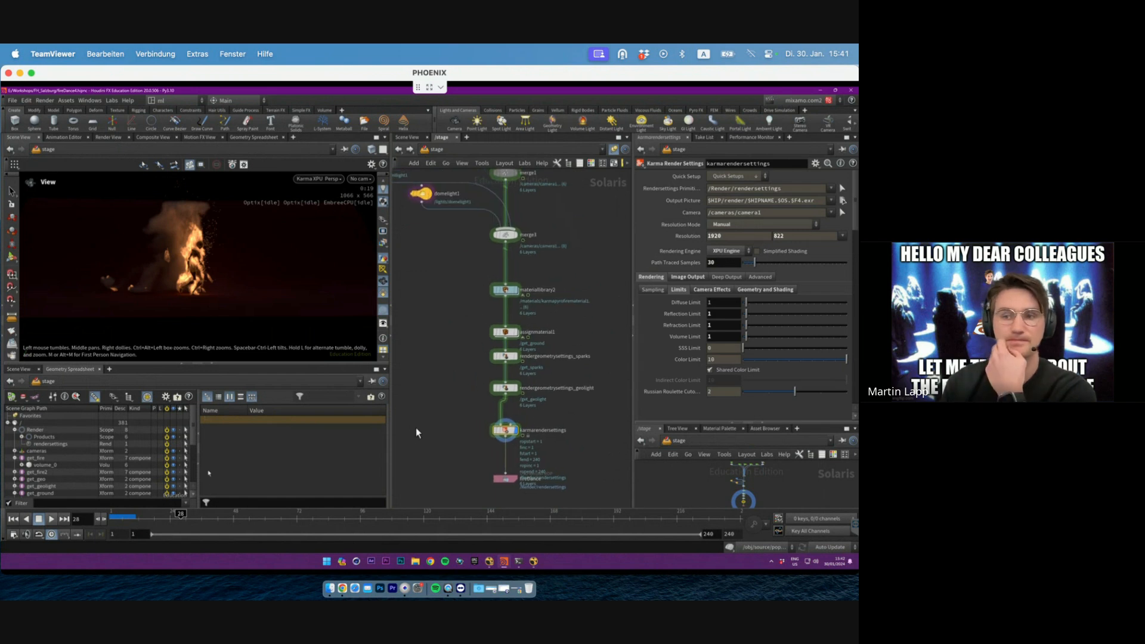
# Step: Go to frame 37, switch to QuickTime Player, examine the fire clip in preview2.mov up close, and pause the video
pyautogui.click(205, 519)
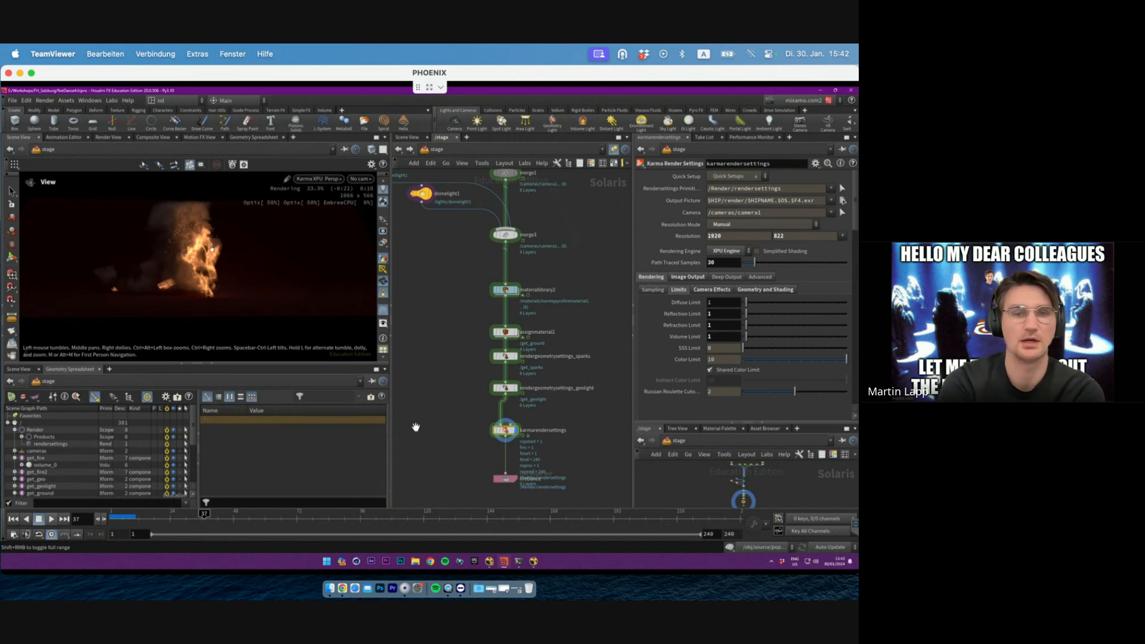
pyautogui.hotkey('ctrl', 'Up')
pyautogui.click(712, 234)
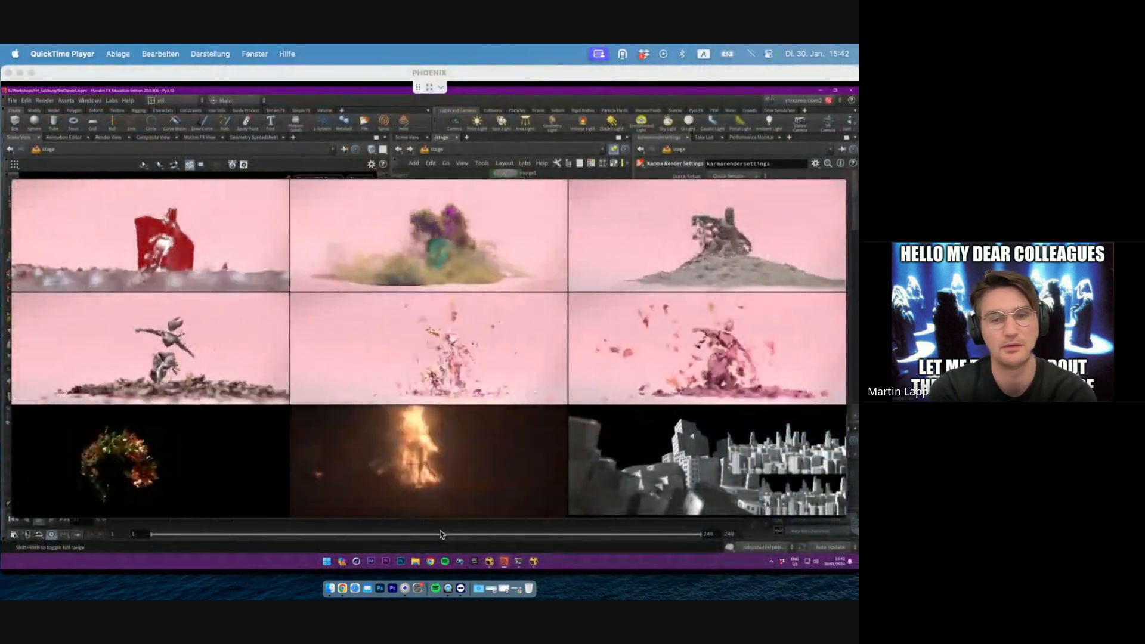
pyautogui.keyDown('ctrl'); pyautogui.scroll(5, 442, 530); pyautogui.keyUp('ctrl')
pyautogui.keyDown('ctrl'); pyautogui.scroll(2, 441, 530); pyautogui.keyUp('ctrl')
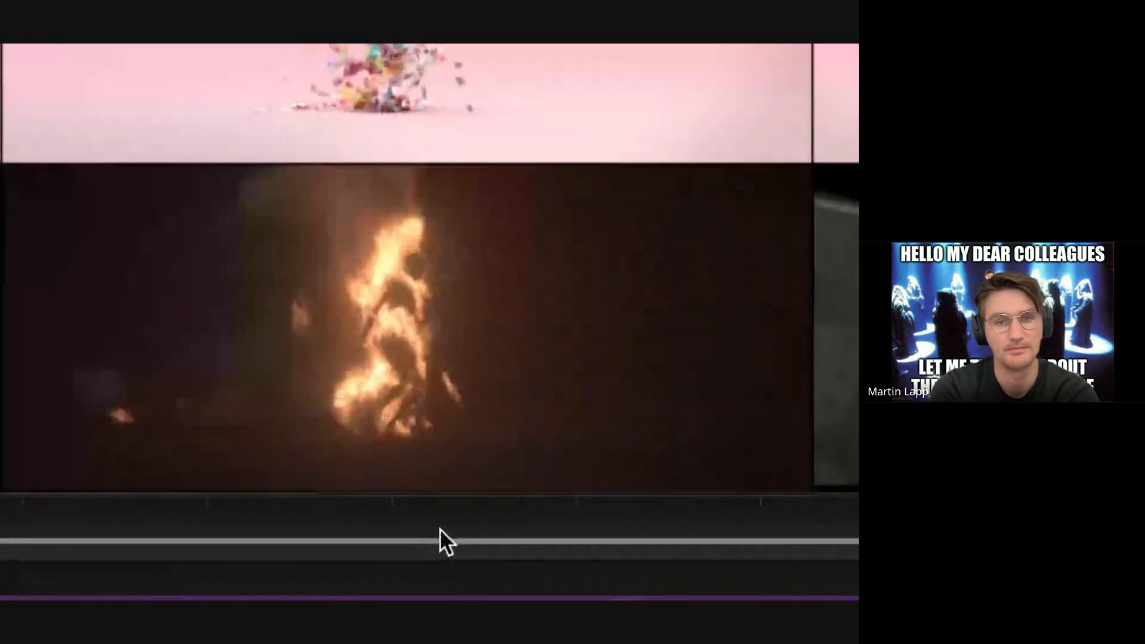
pyautogui.keyDown('ctrl'); pyautogui.scroll(-2, 440, 530); pyautogui.keyUp('ctrl')
pyautogui.keyDown('ctrl'); pyautogui.scroll(-1, 440, 530); pyautogui.keyUp('ctrl')
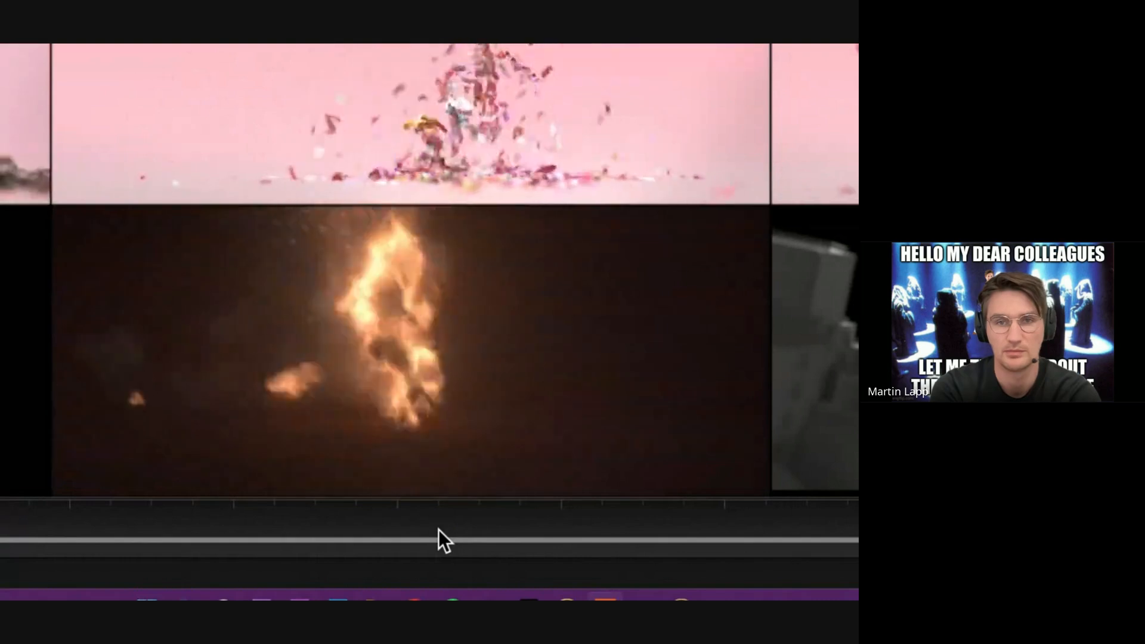
pyautogui.keyDown('ctrl'); pyautogui.scroll(-5, 438, 529); pyautogui.keyUp('ctrl')
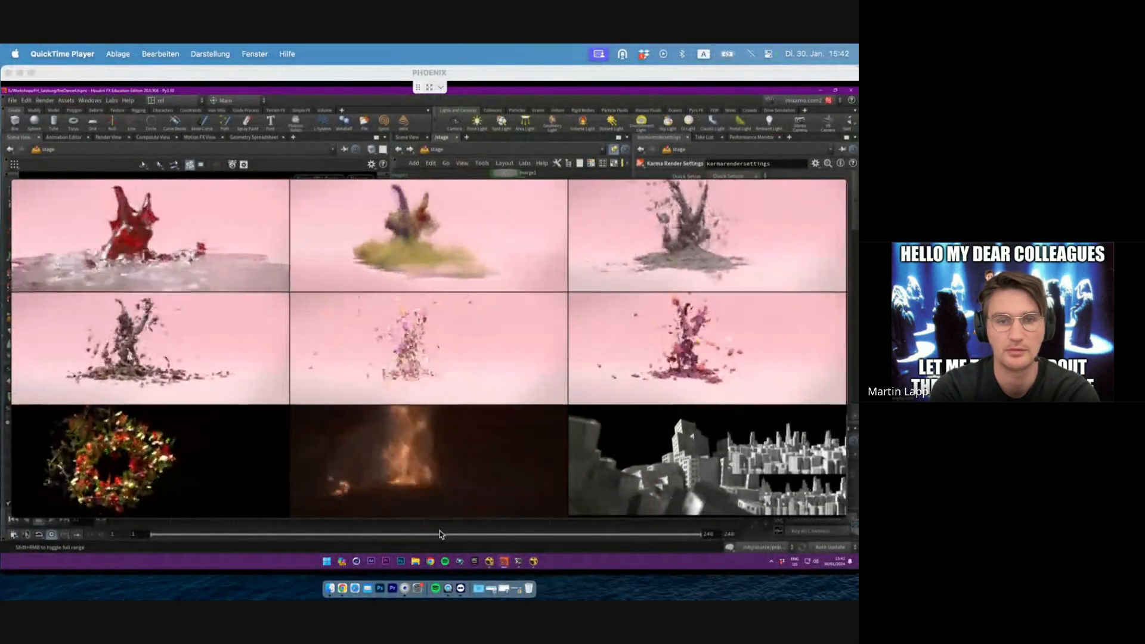
pyautogui.moveTo(490, 310)
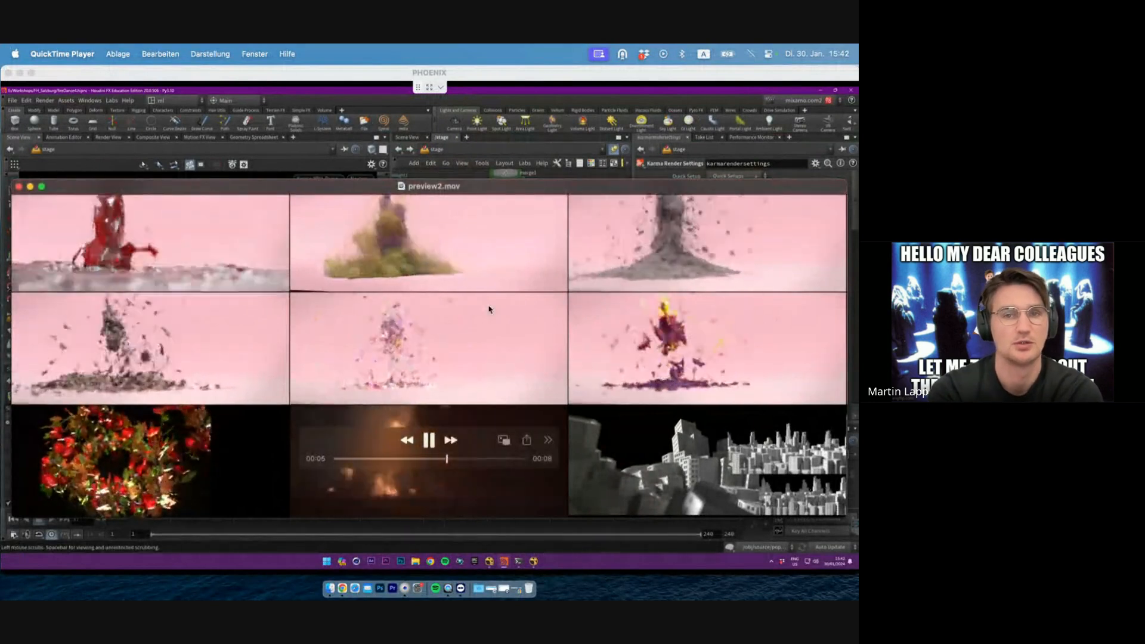
pyautogui.press('space')
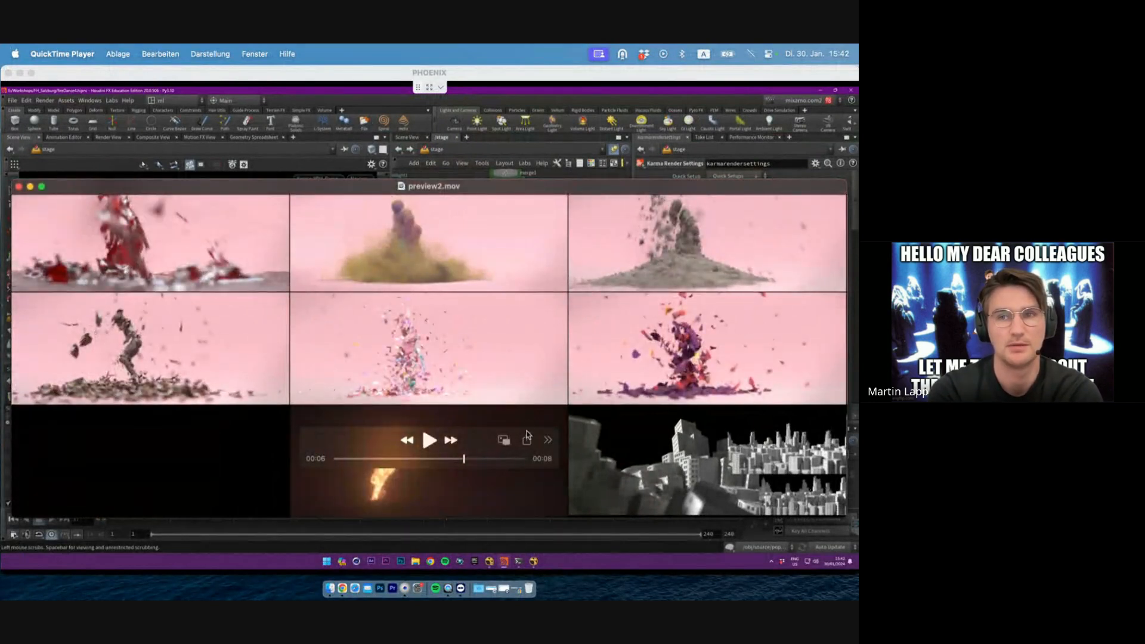
# Step: Switch back to the remote desktop and bring up the Houdini session showing the workflow basics and principles network
pyautogui.hotkey('ctrl', 'Up')
pyautogui.click(301, 461)
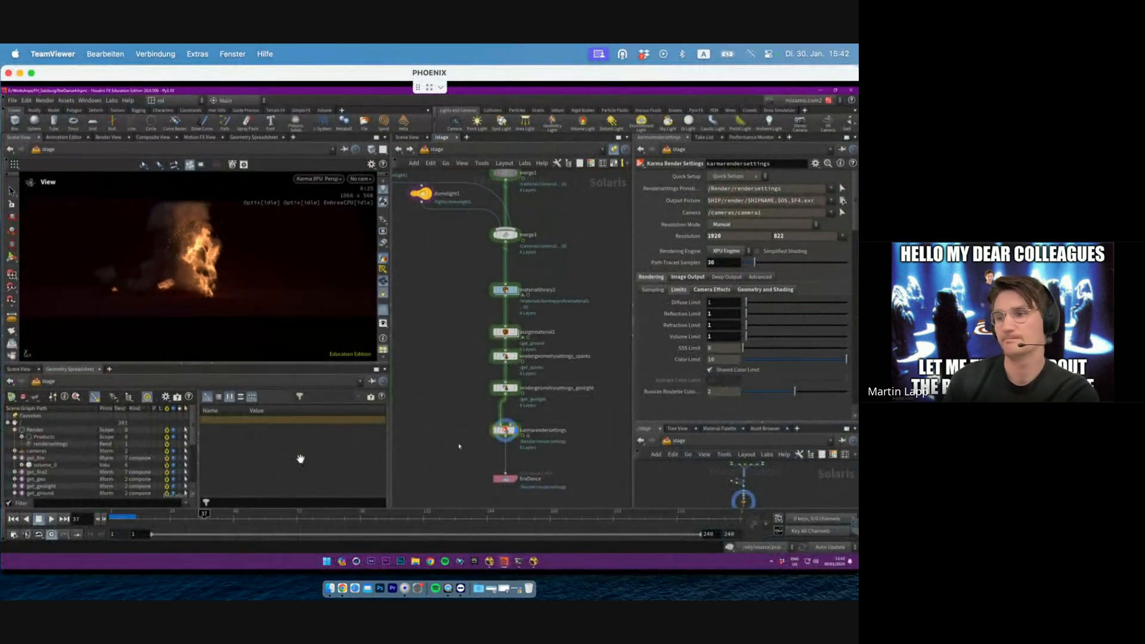
pyautogui.moveTo(507, 562)
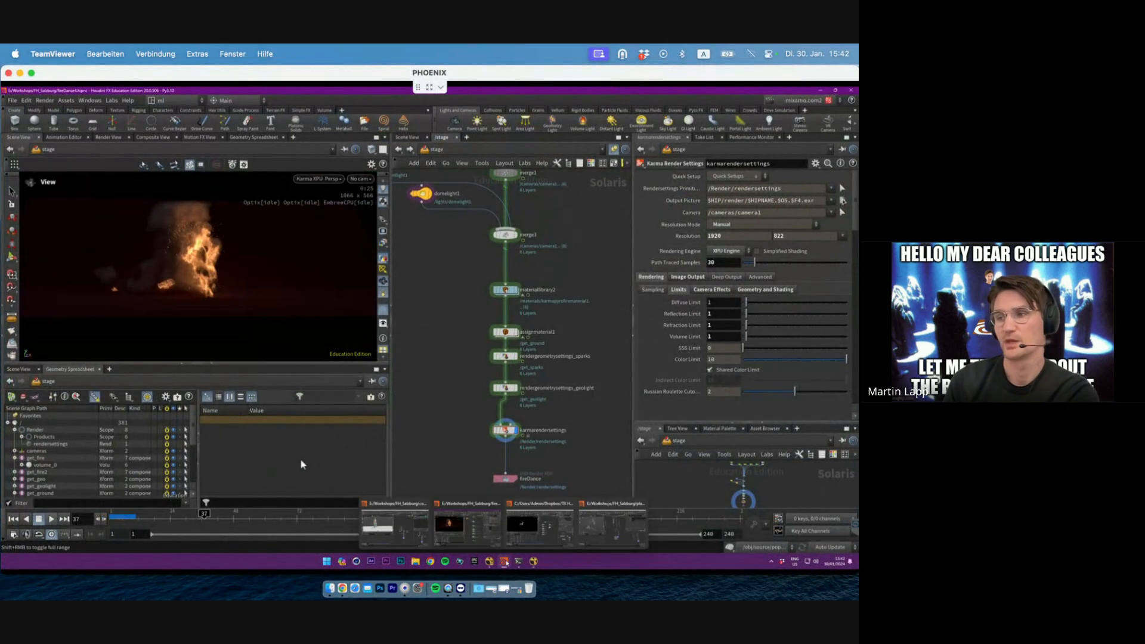
pyautogui.click(613, 523)
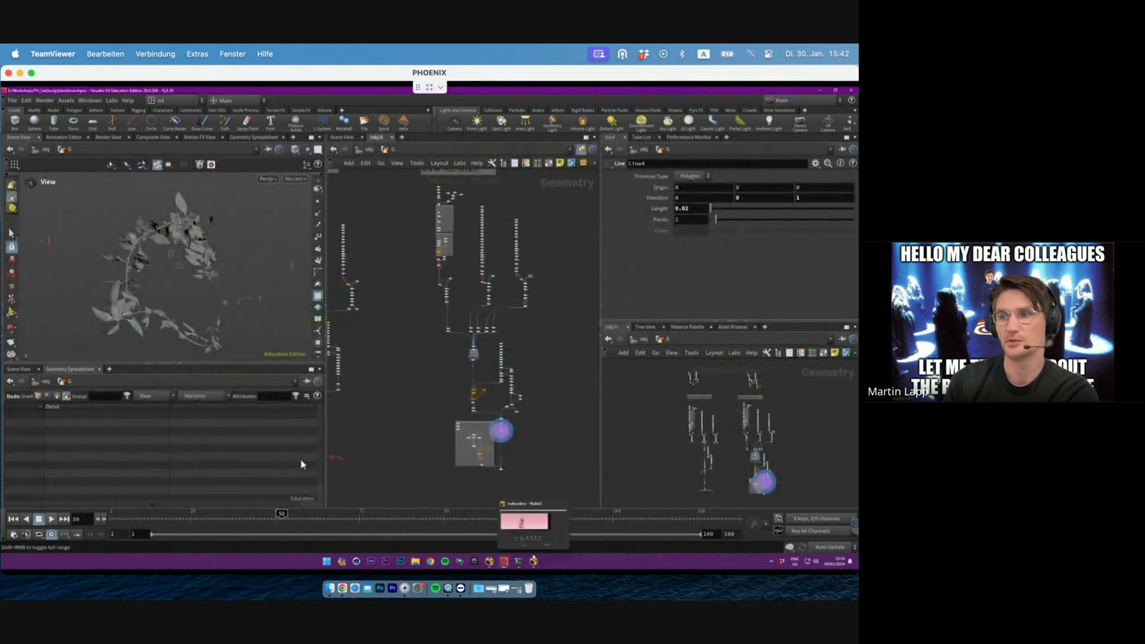
pyautogui.moveTo(501, 562)
pyautogui.click(530, 526)
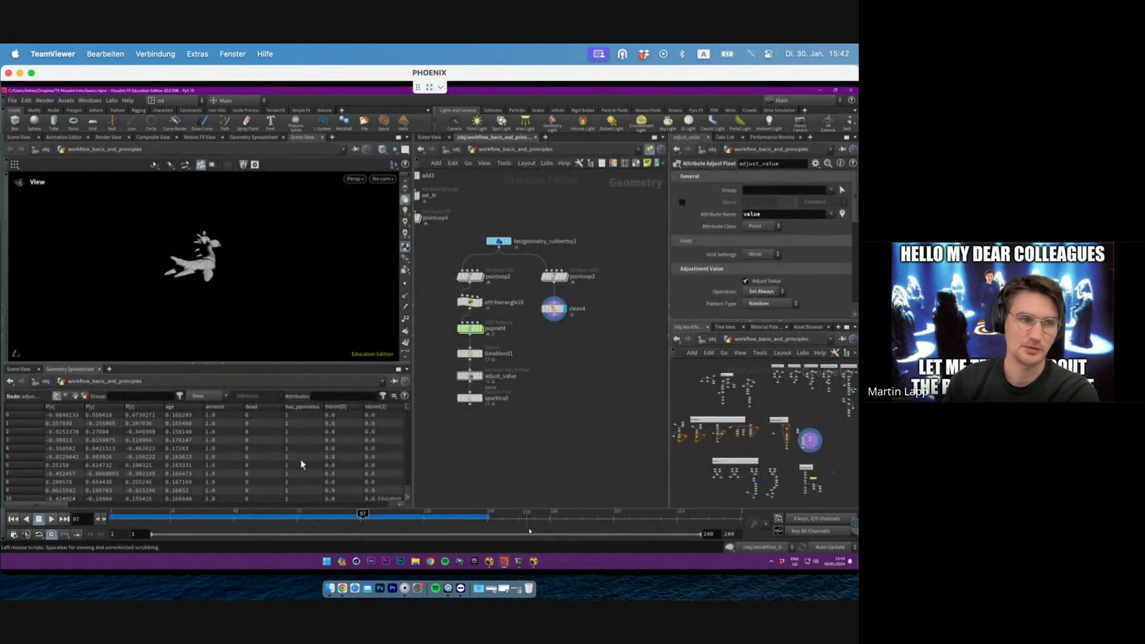
# Step: Select the sparktrail node below adjust_value and save the basics.hipnc scene
pyautogui.moveTo(527, 472); pyautogui.dragTo(568, 484, button='middle')
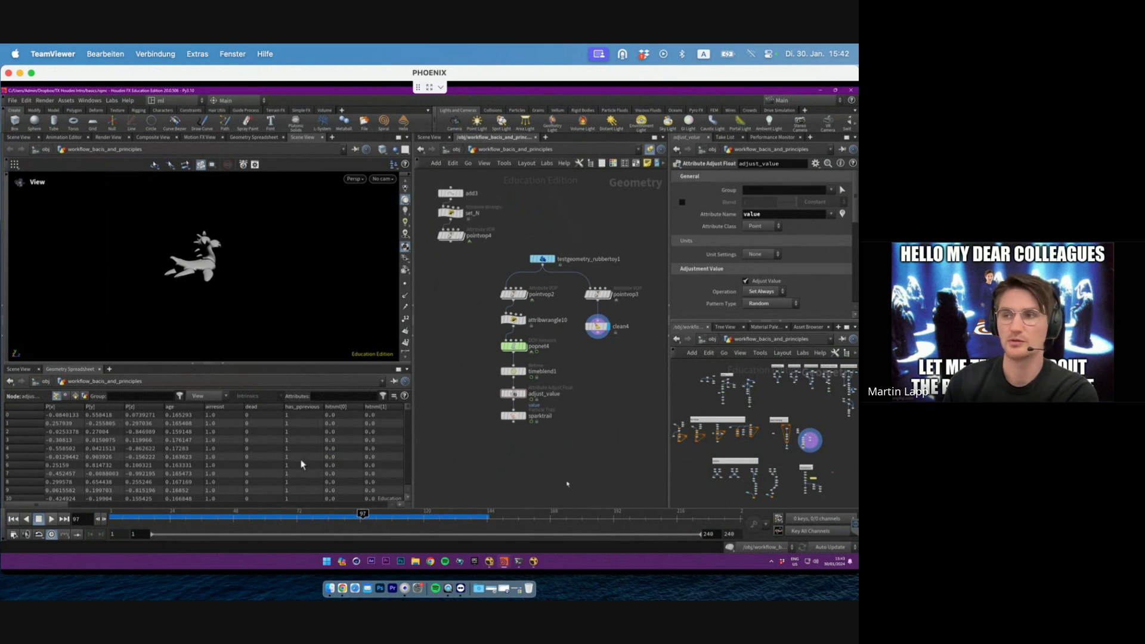
pyautogui.click(513, 416)
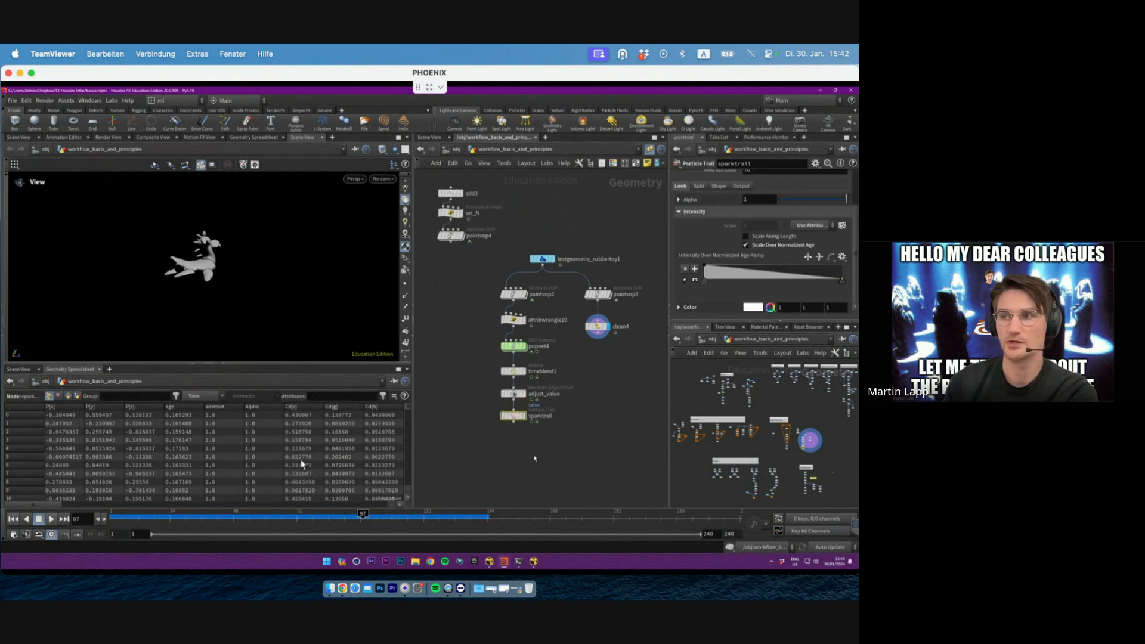
pyautogui.hotkey('ctrl', 's')
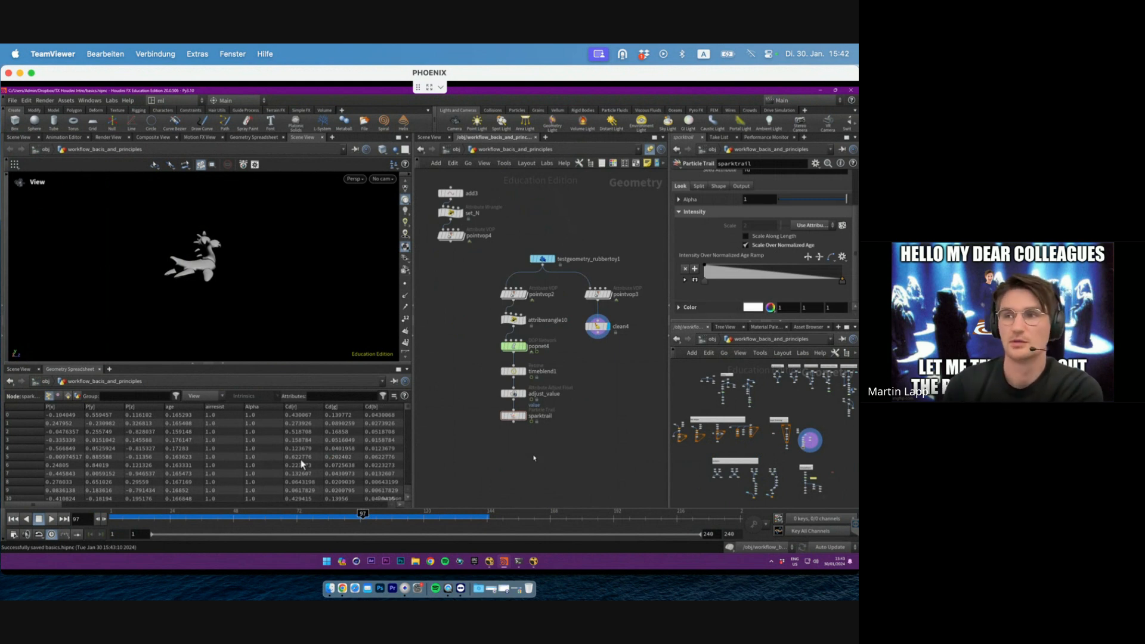
# Step: Bring up the file browser for opening a scene and select rbdDance.hiplc in the $HIP folder
pyautogui.click(13, 100)
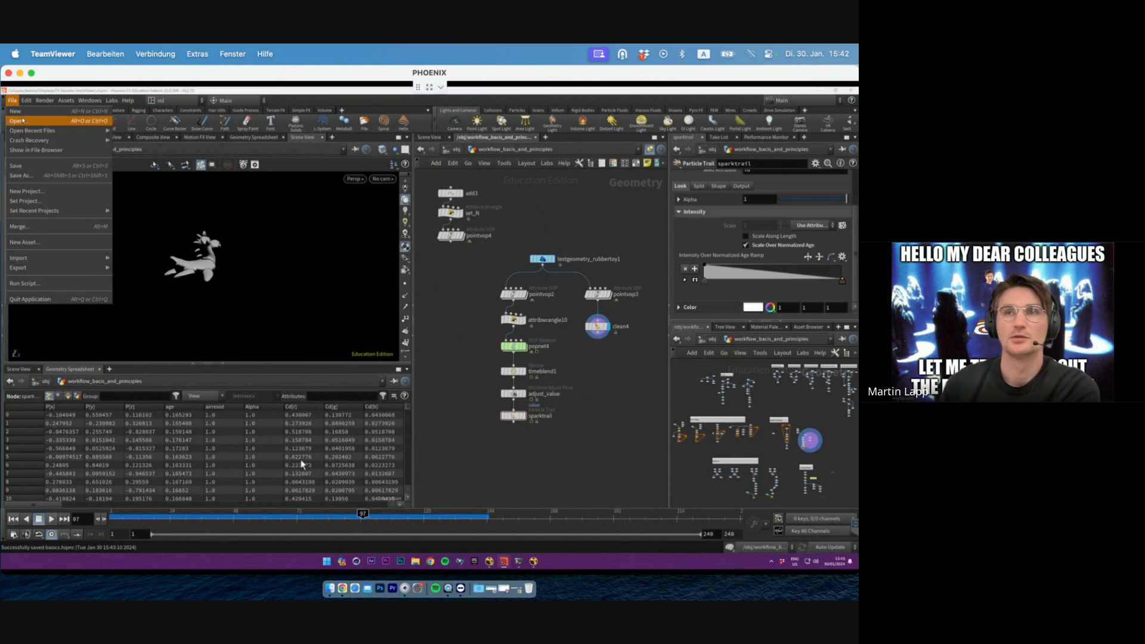
pyautogui.click(24, 120)
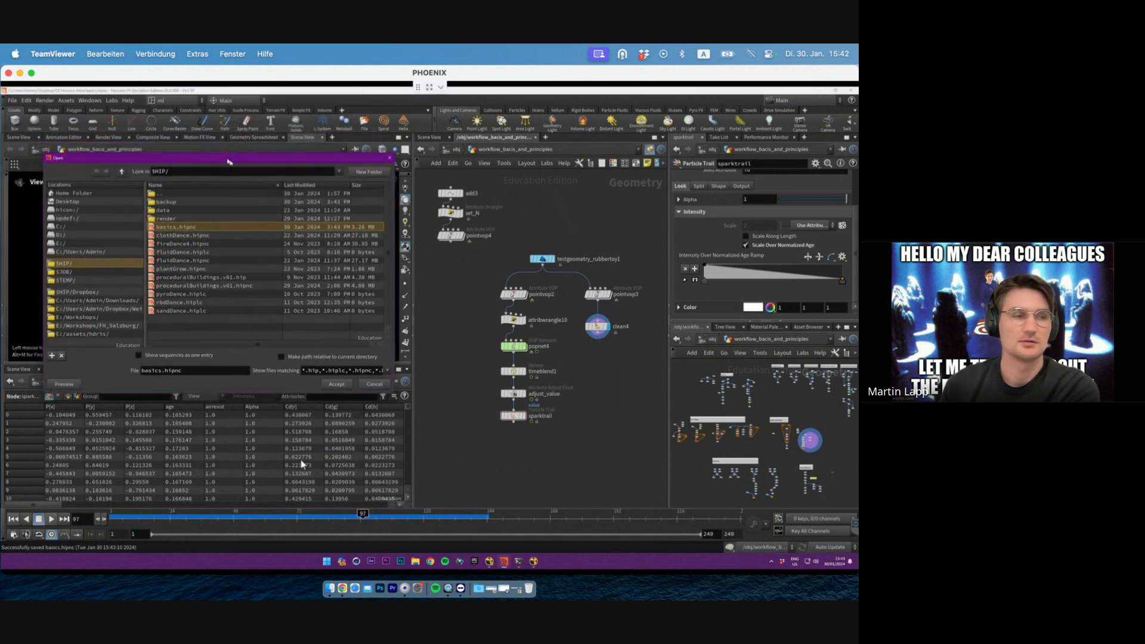
pyautogui.moveTo(216, 140); pyautogui.dragTo(293, 227)
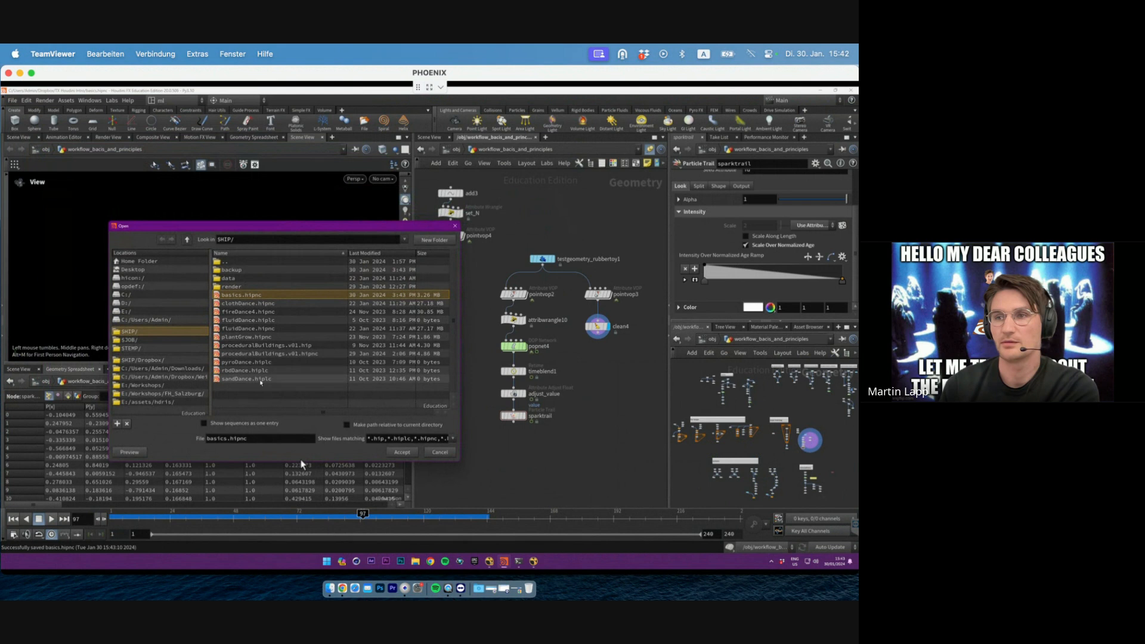
pyautogui.click(246, 371)
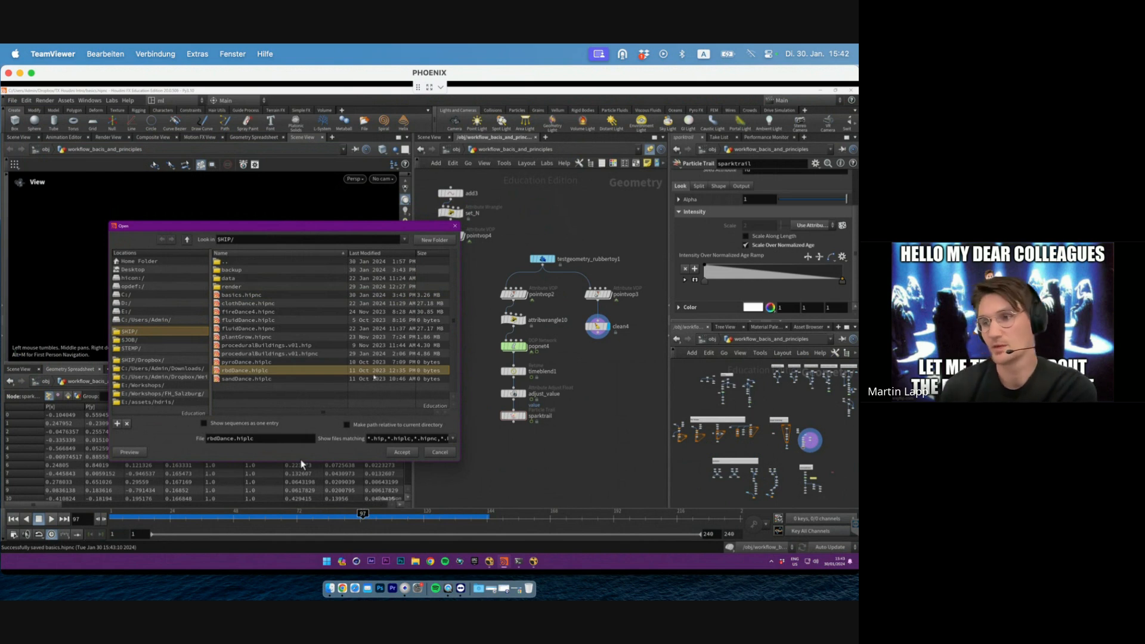
# Step: Watch the dance simulations in preview2.mov in QuickTime Player, pause playback, and return to the remote Houdini window
pyautogui.hotkey('ctrl', 'Up')
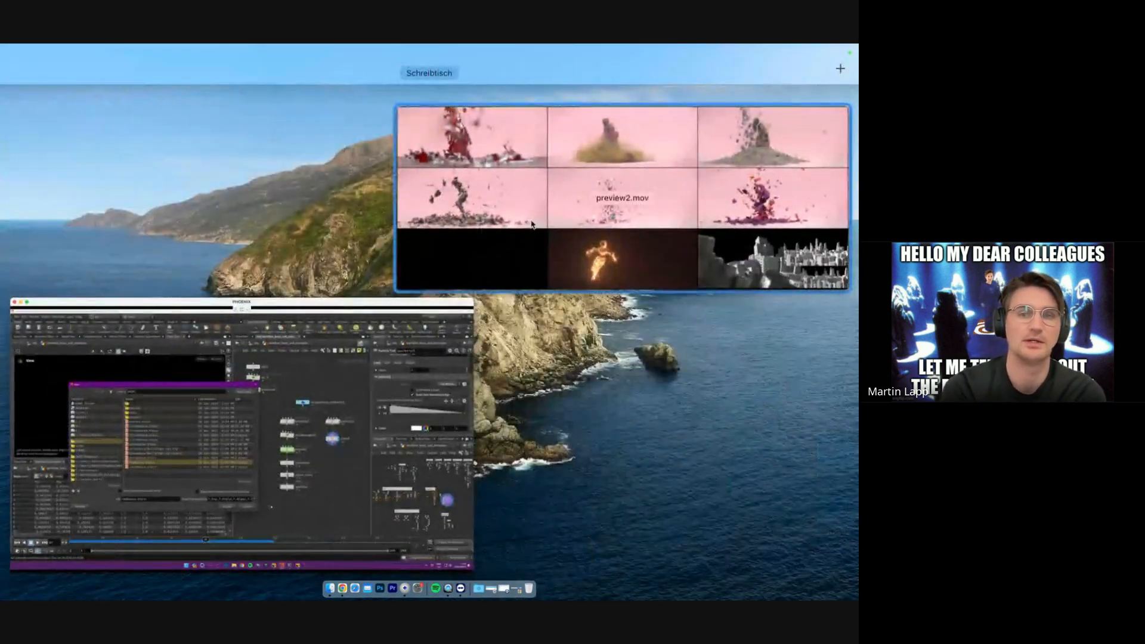
pyautogui.click(531, 224)
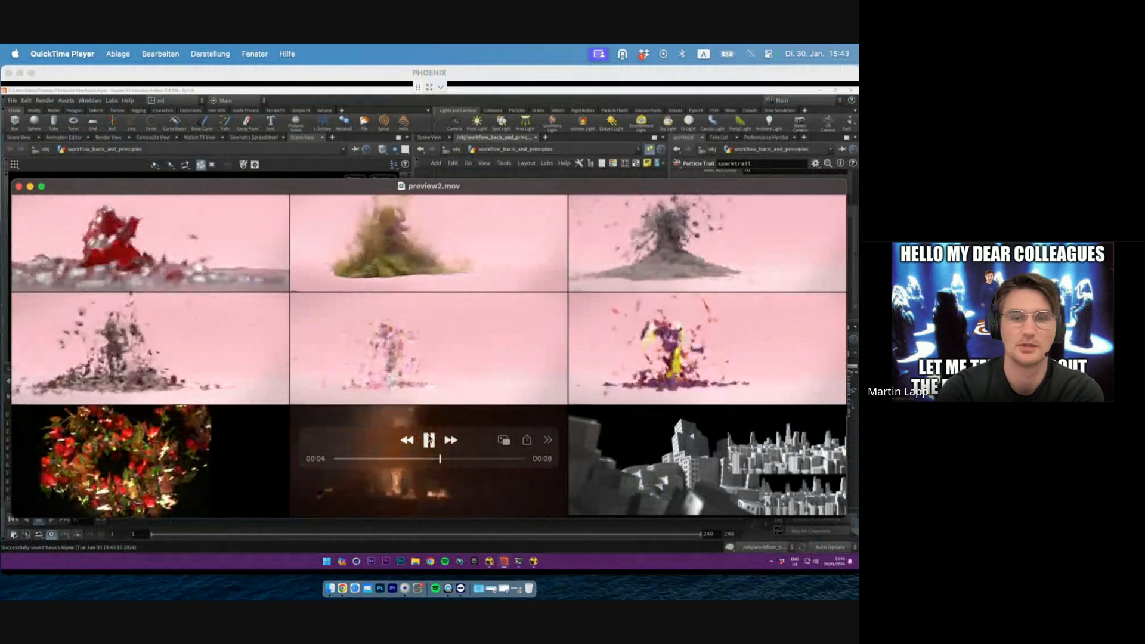
pyautogui.click(429, 440)
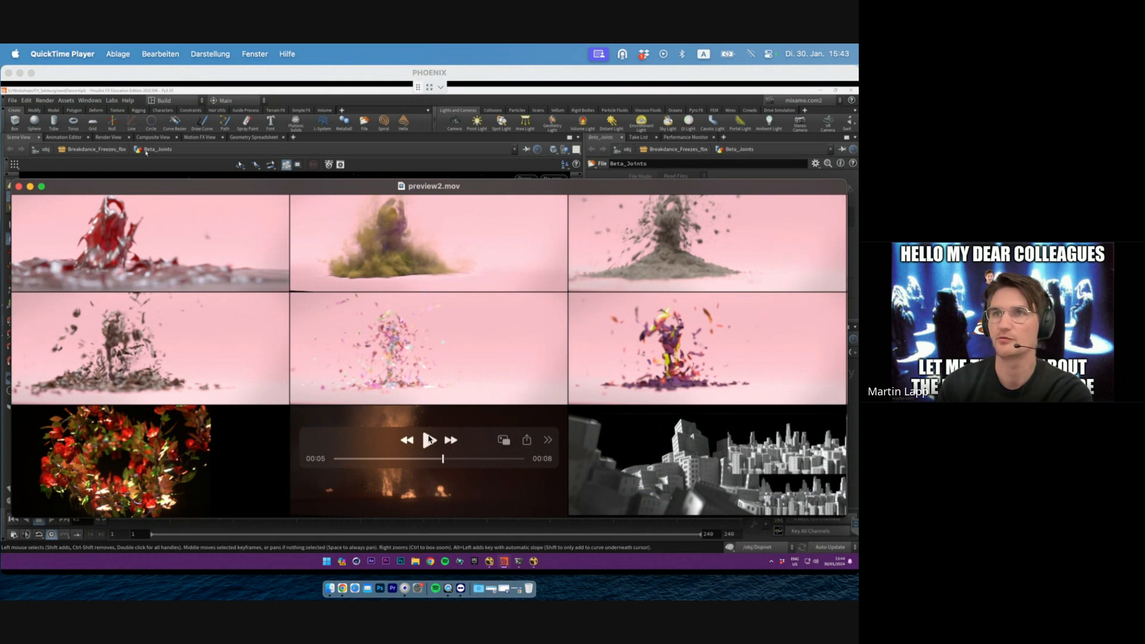
pyautogui.click(166, 103)
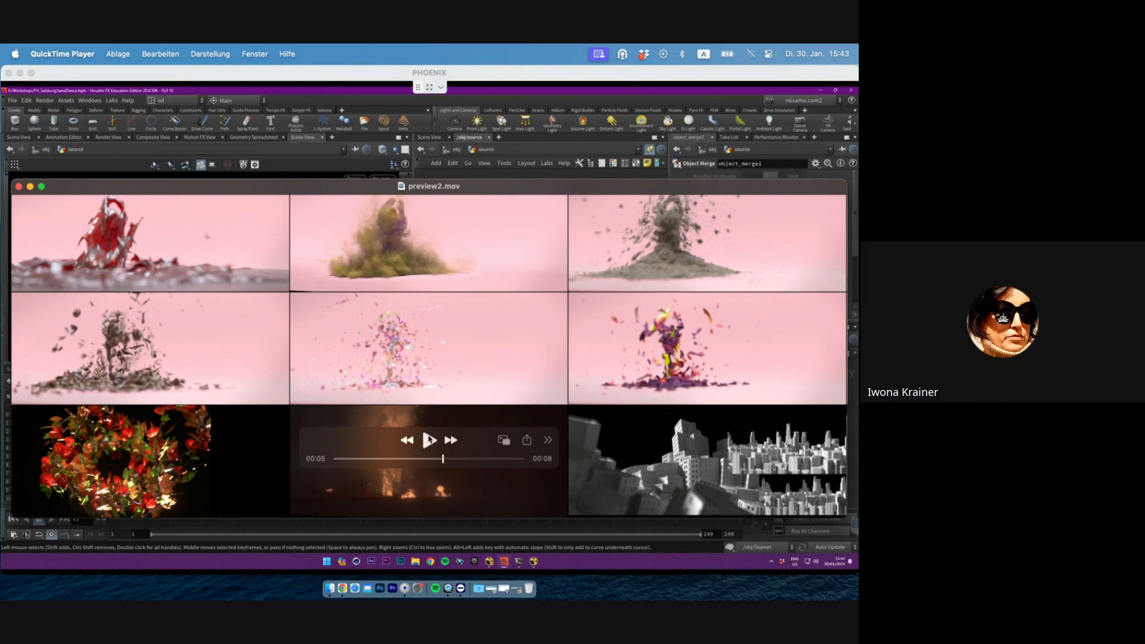
pyautogui.click(334, 86)
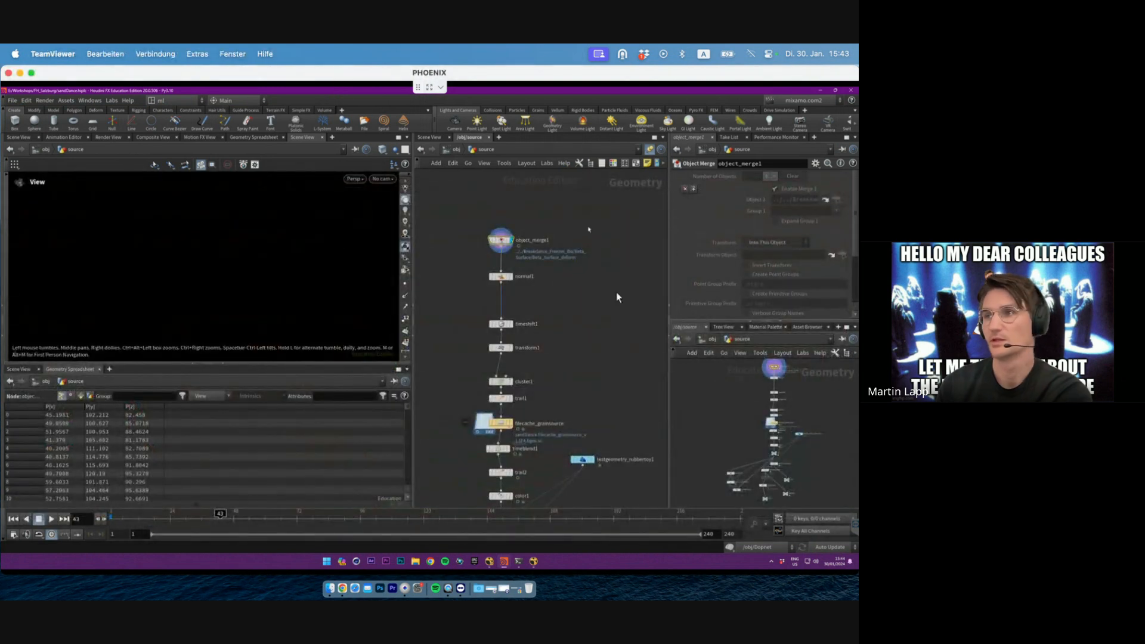
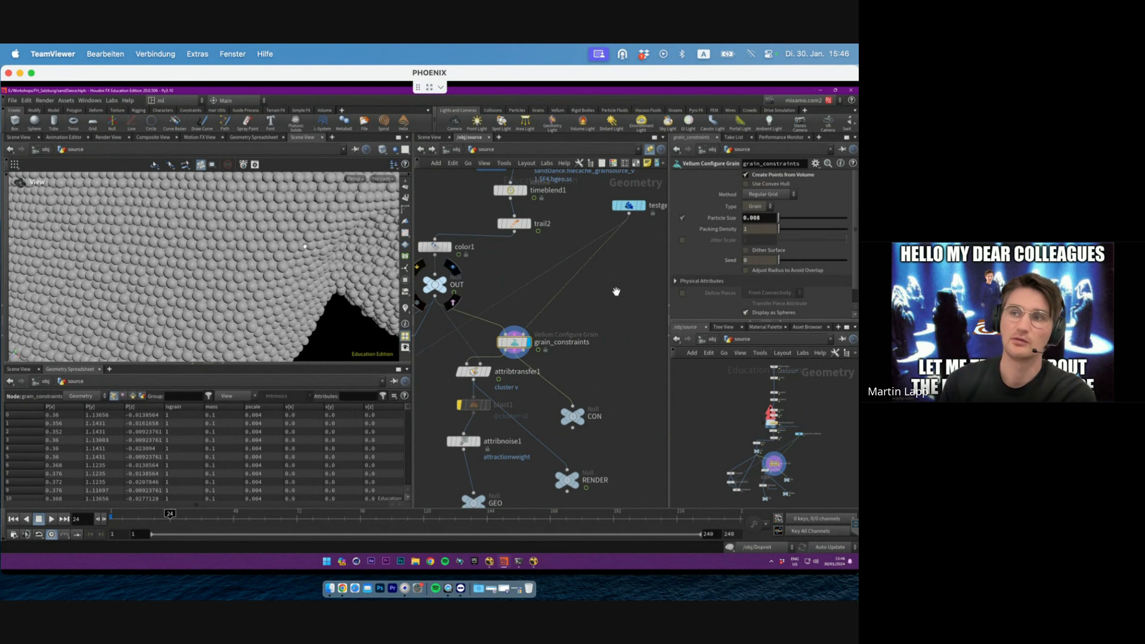
# Step: Examine the grain particles filling the dancer's torso and arms, both up close and from farther away
pyautogui.moveTo(305, 246); pyautogui.dragTo(238, 249, button='right')
pyautogui.moveTo(238, 249); pyautogui.dragTo(167, 272)
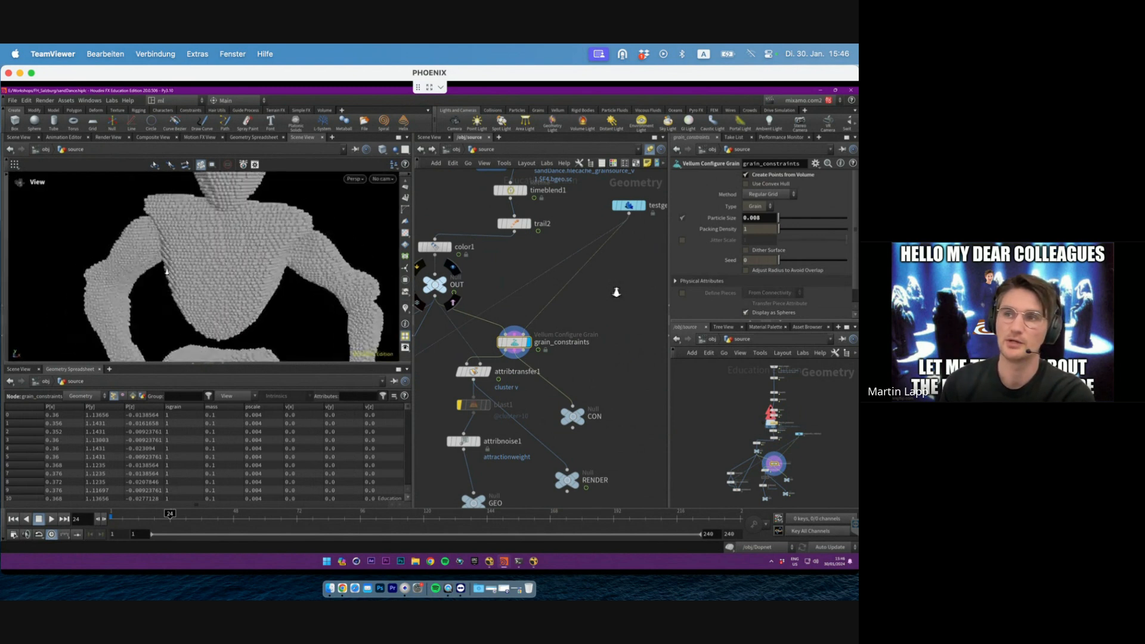
pyautogui.moveTo(167, 272); pyautogui.dragTo(130, 265, button='right')
pyautogui.moveTo(130, 266); pyautogui.dragTo(261, 225)
pyautogui.moveTo(261, 225); pyautogui.dragTo(343, 226, button='right')
pyautogui.moveTo(343, 226); pyautogui.dragTo(325, 220)
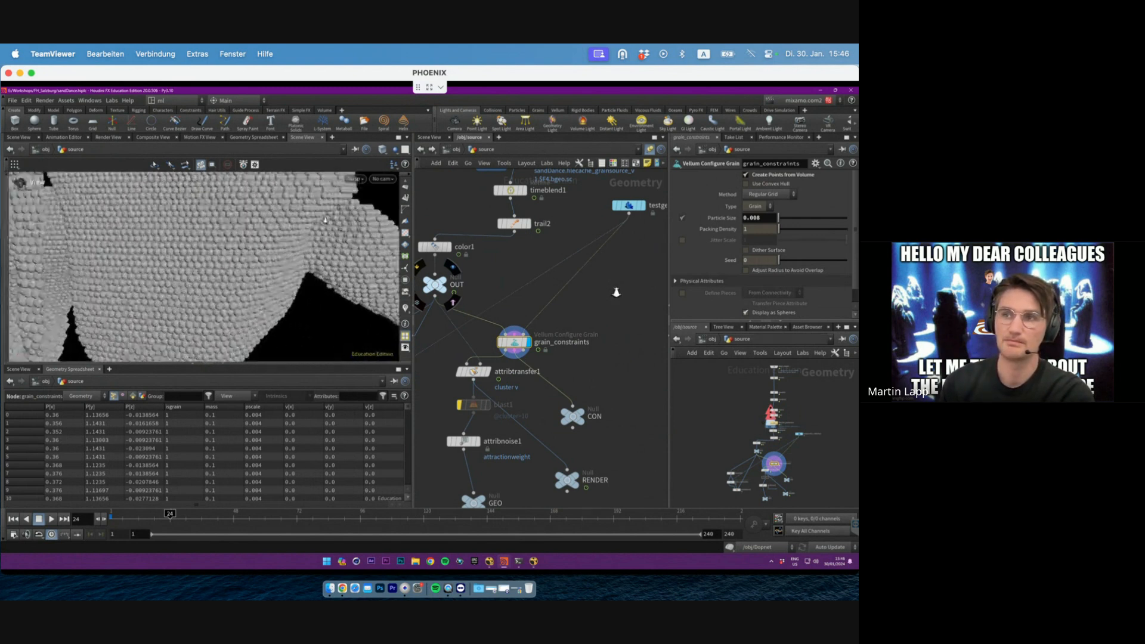
pyautogui.moveTo(325, 220); pyautogui.dragTo(325, 177, button='right')
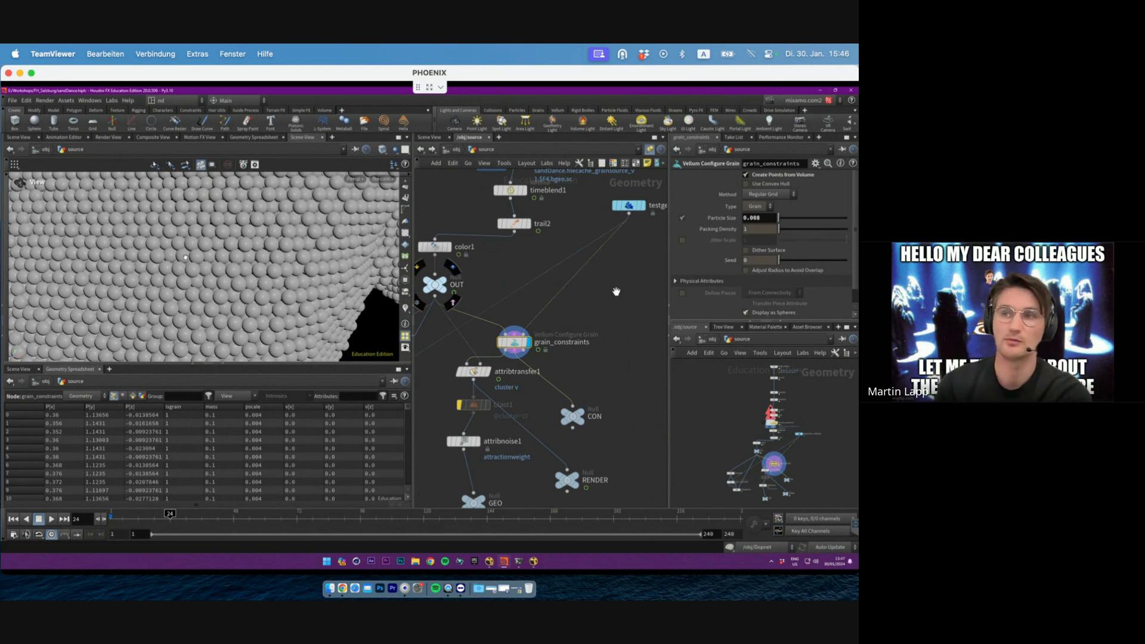
pyautogui.scroll(-5, 235, 252)
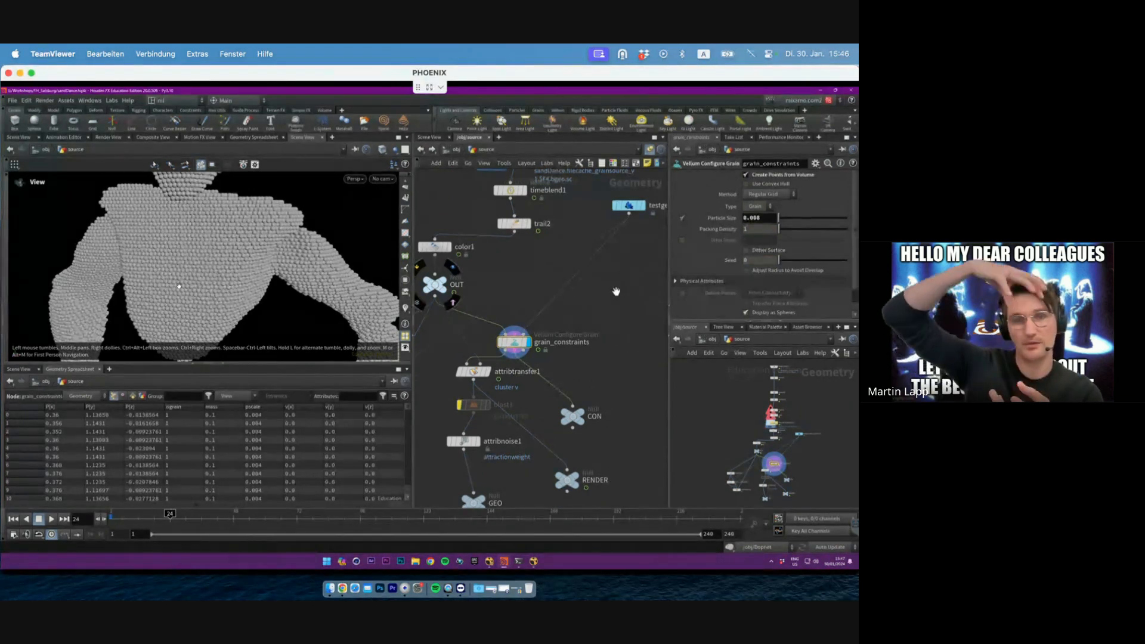
# Step: Switch to preview2.mov to look at the sand dance clip, and return to the remote Houdini window
pyautogui.hotkey('ctrl', 'Up')
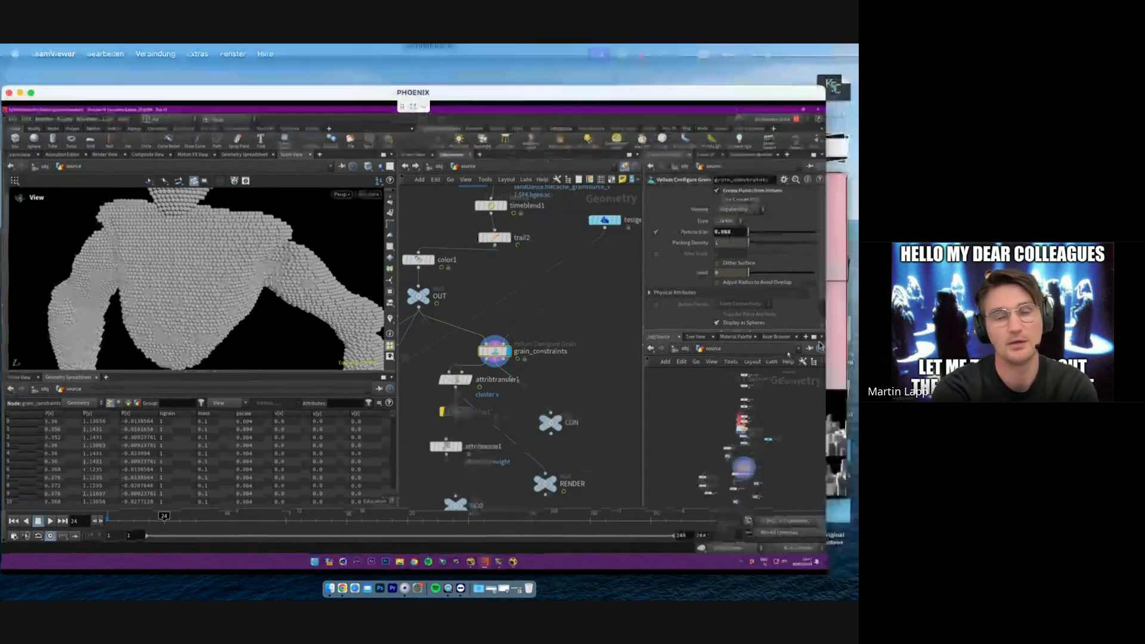
pyautogui.click(630, 214)
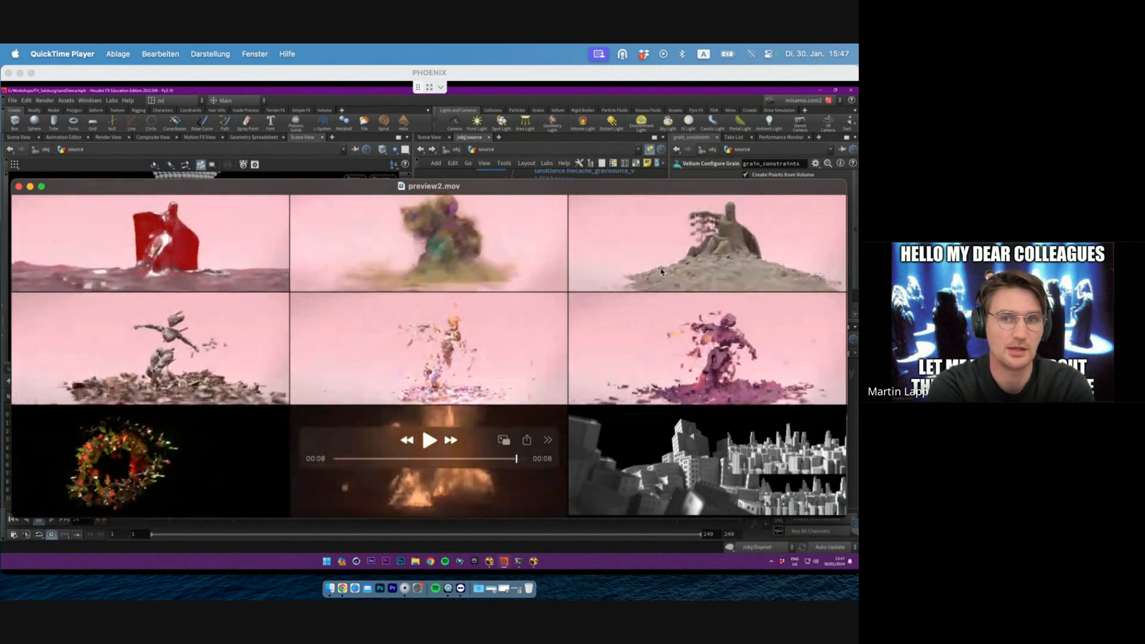
pyautogui.click(567, 82)
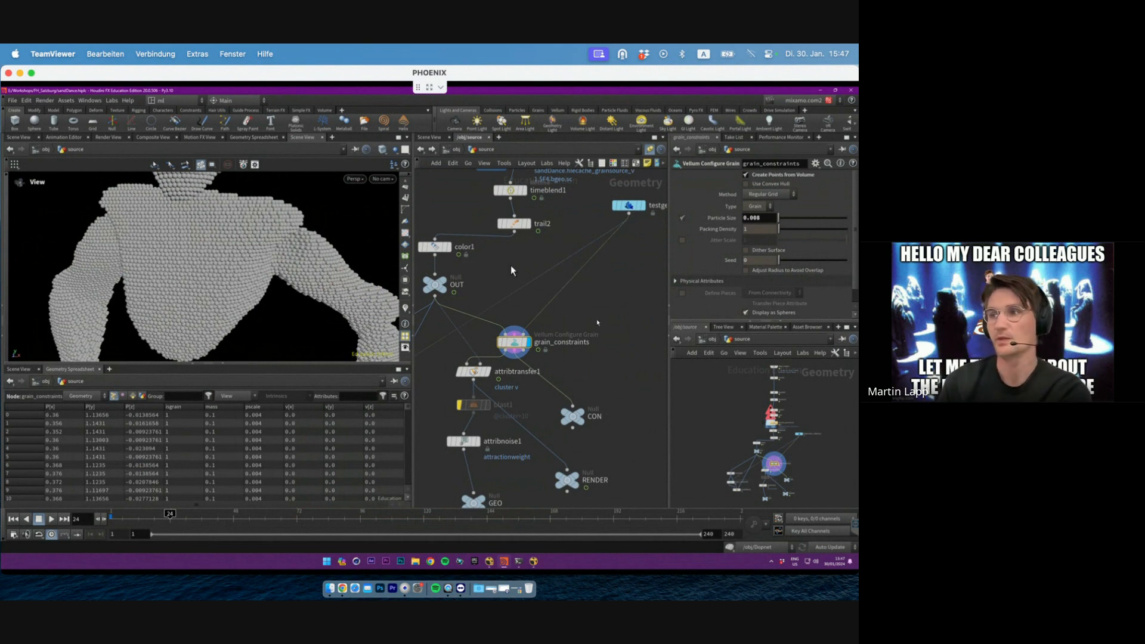
# Step: Re-enter 0.008 as the Particle Size of the grain_constraints node
pyautogui.scroll(-2, 511, 266)
pyautogui.scroll(2, 510, 266)
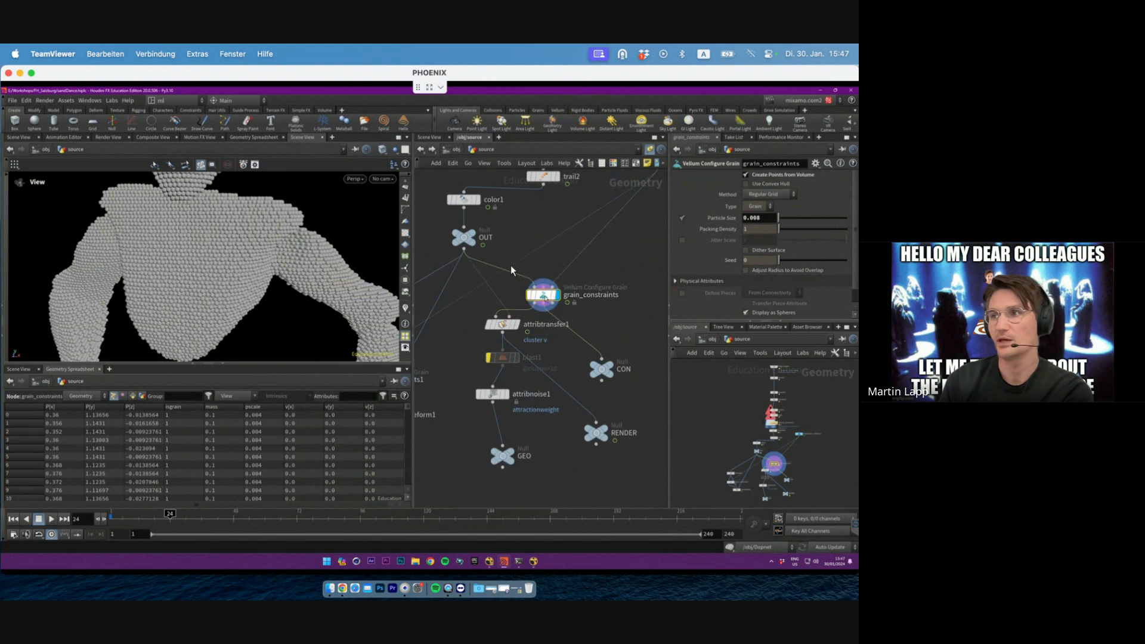
pyautogui.press('i')
pyautogui.press('u')
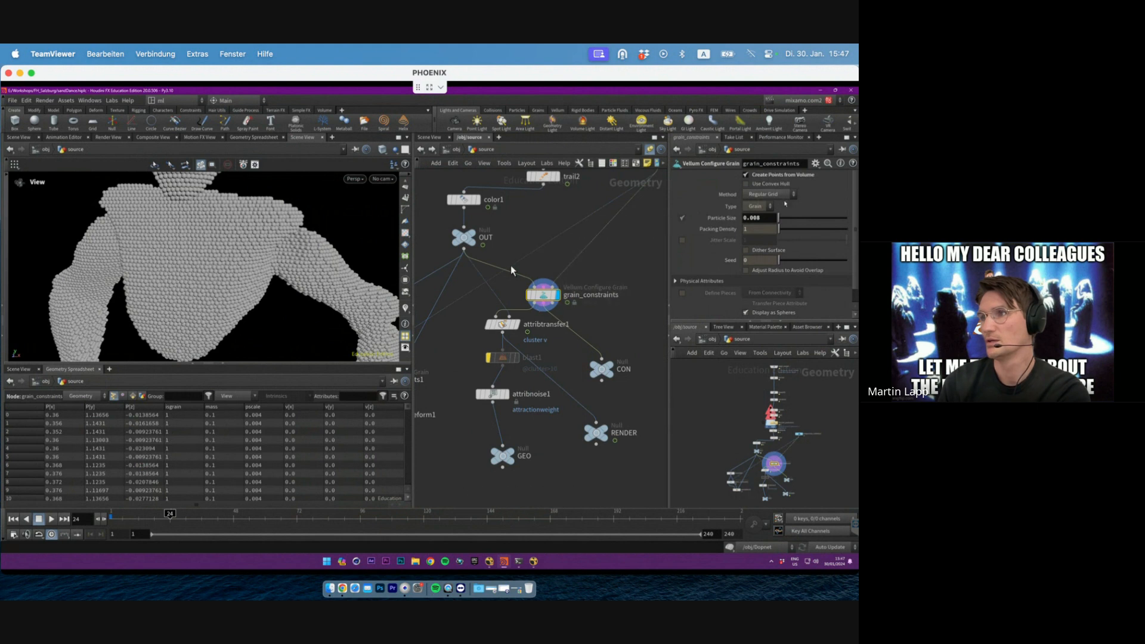
pyautogui.click(765, 220)
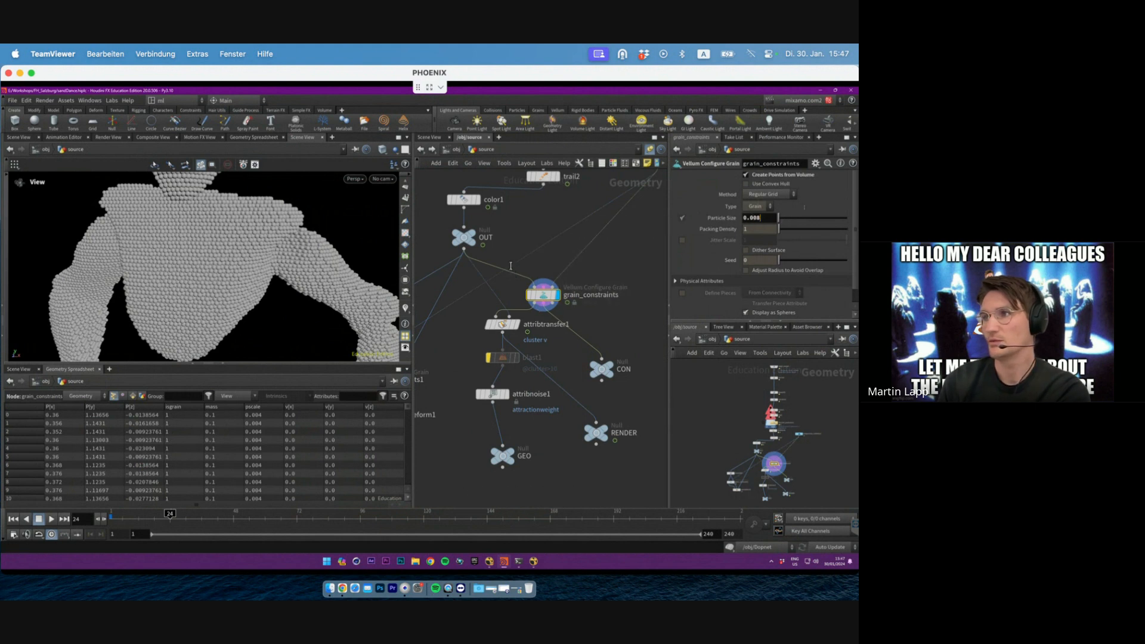
pyautogui.press('BackSpace')
pyautogui.write('8')
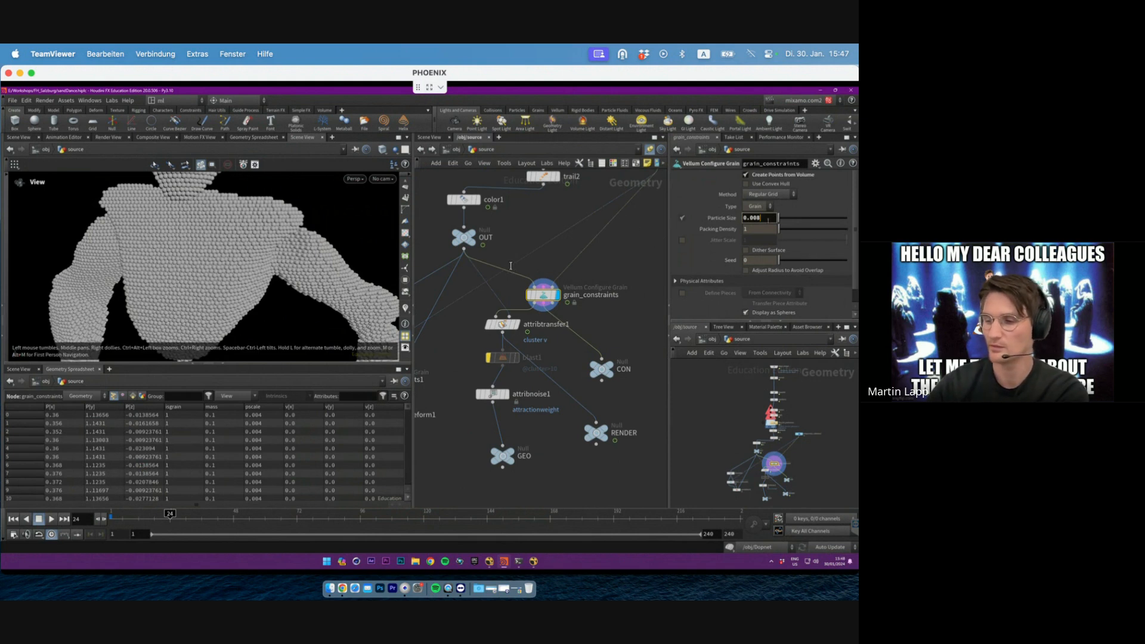
# Step: Try a Particle Size of 0.008*2 on grain_constraints and inspect the coarser grains on the dancer's torso
pyautogui.write('*2')
pyautogui.press('Return')
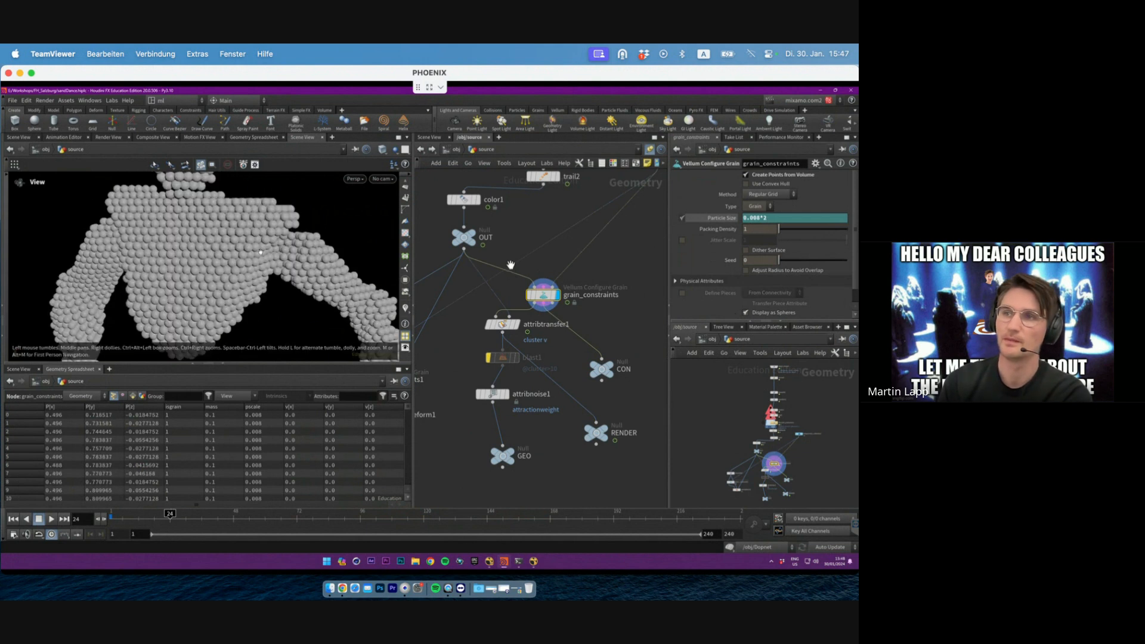
pyautogui.scroll(-5, 238, 251)
pyautogui.scroll(3, 268, 244)
pyautogui.moveTo(239, 251)
pyautogui.mouseDown()
pyautogui.moveTo(288, 241)
pyautogui.moveTo(248, 236)
pyautogui.mouseUp()
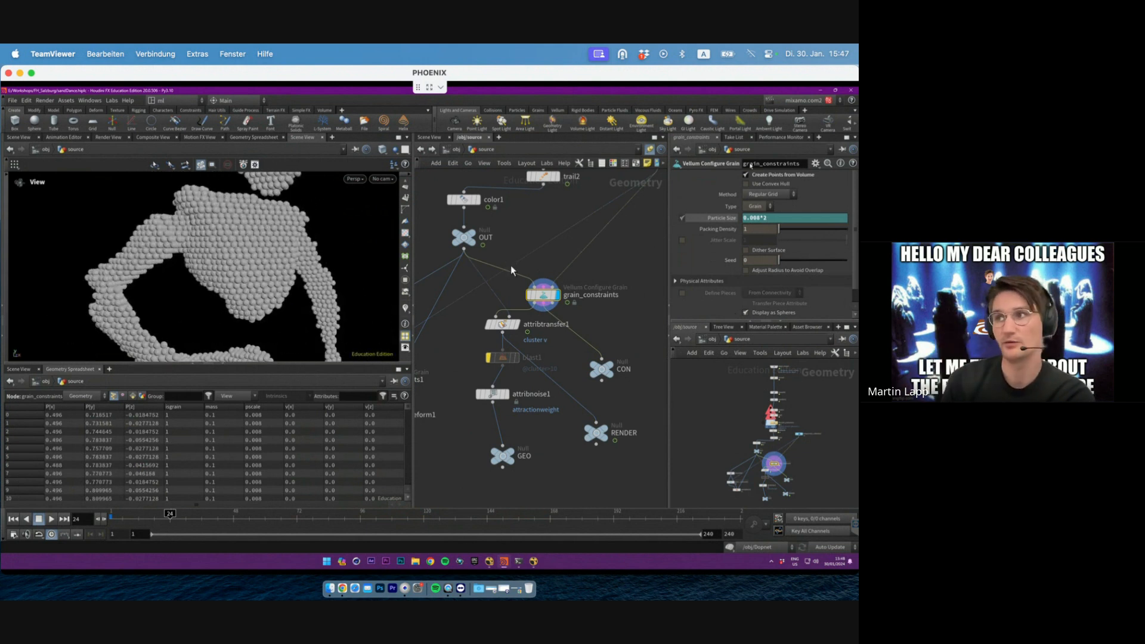
# Step: Try a Particle Size of 0.008*5 on grain_constraints and inspect the whole figure
pyautogui.click(797, 217)
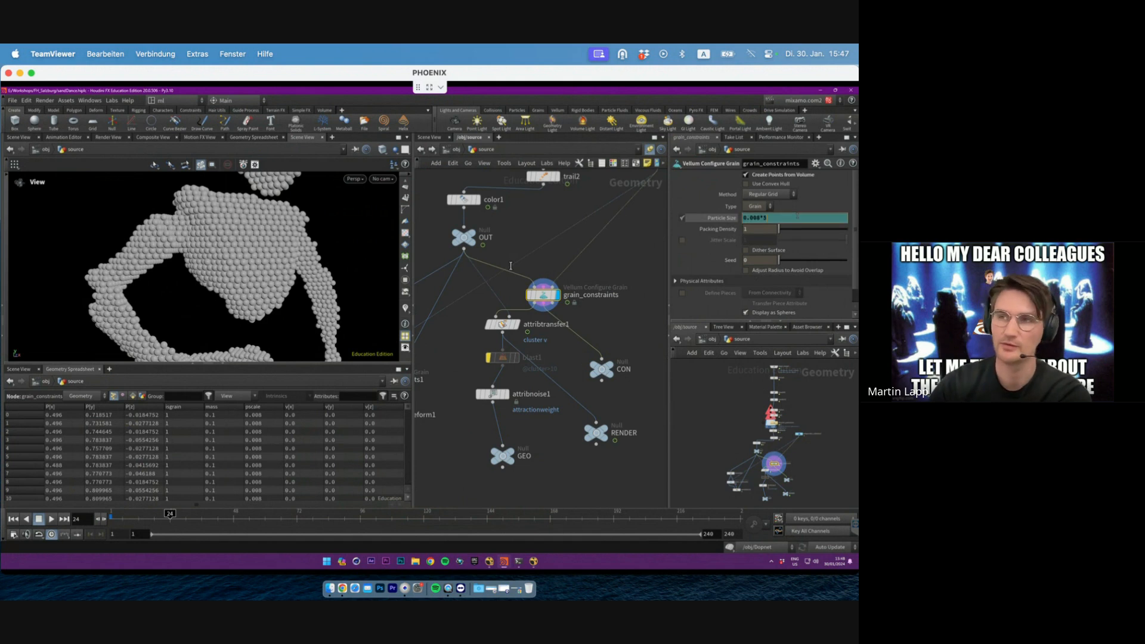
pyautogui.press('Return')
pyautogui.scroll(-5, 316, 274)
pyautogui.moveTo(304, 272)
pyautogui.mouseDown()
pyautogui.moveTo(236, 261)
pyautogui.moveTo(298, 253)
pyautogui.mouseUp()
pyautogui.scroll(-4, 298, 253)
pyautogui.moveTo(370, 223); pyautogui.dragTo(331, 216)
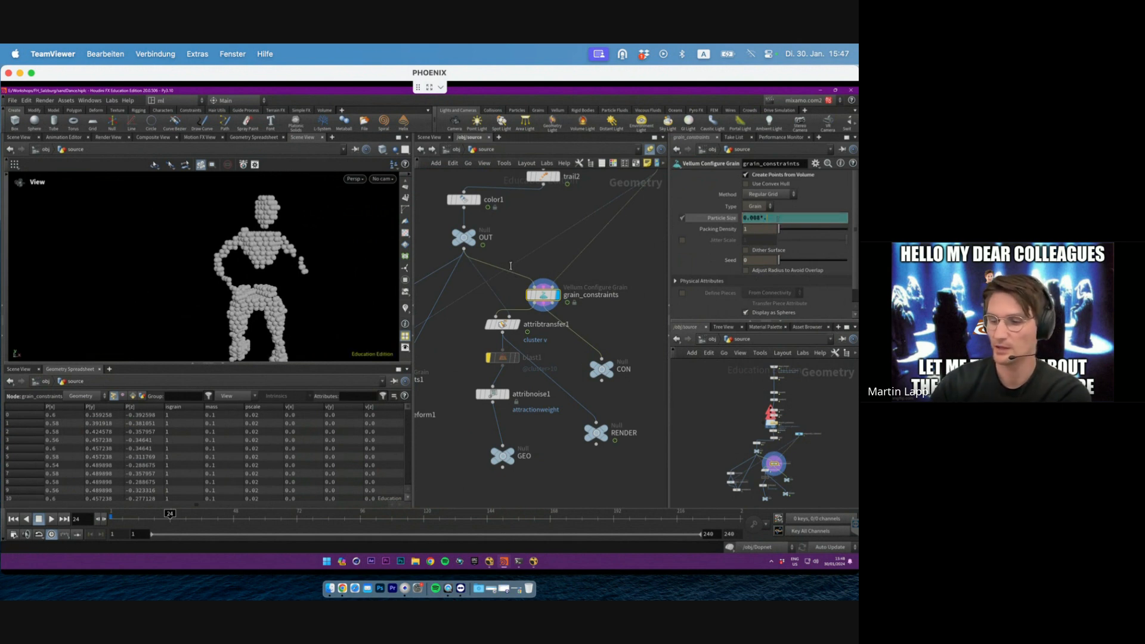
# Step: Try a Particle Size of 0.008*.5 on grain_constraints and inspect the finer grains up close
pyautogui.write('5')
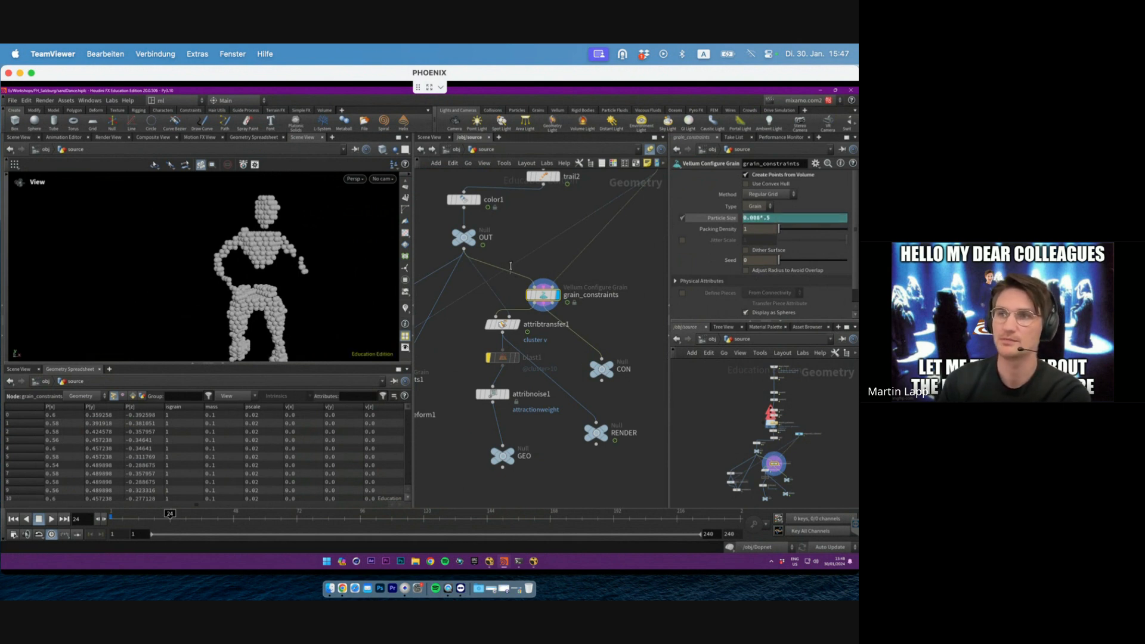
pyautogui.scroll(6, 301, 248)
pyautogui.moveTo(301, 248); pyautogui.dragTo(325, 250)
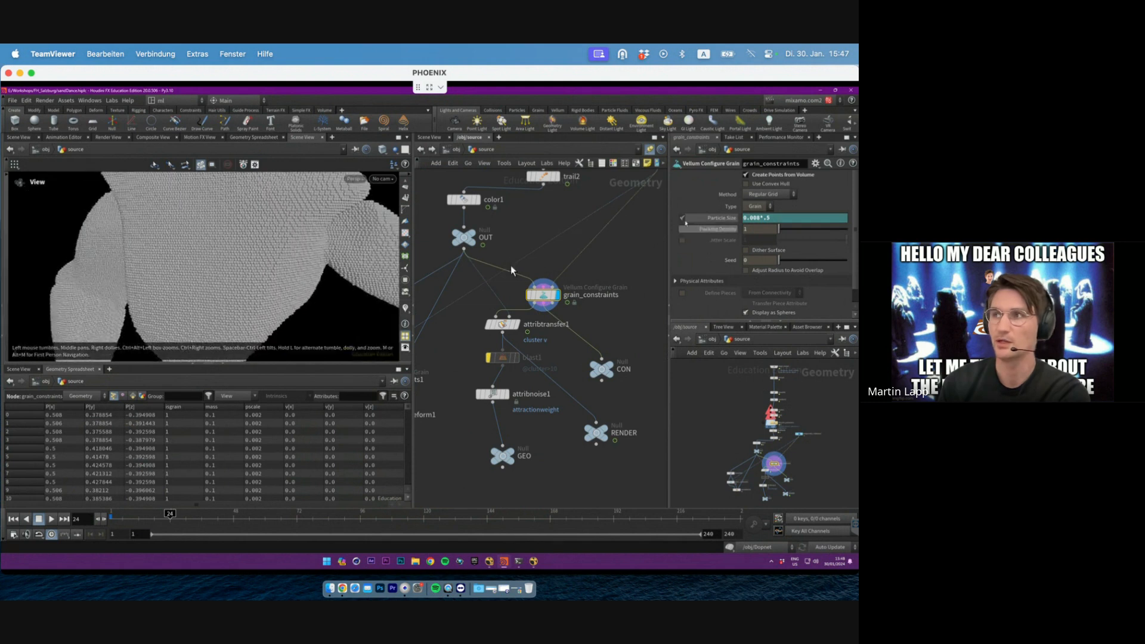
# Step: Restore the Particle Size of grain_constraints to 0.008 and check the grains from near and far
pyautogui.press('BackSpace')
pyautogui.press('BackSpace')
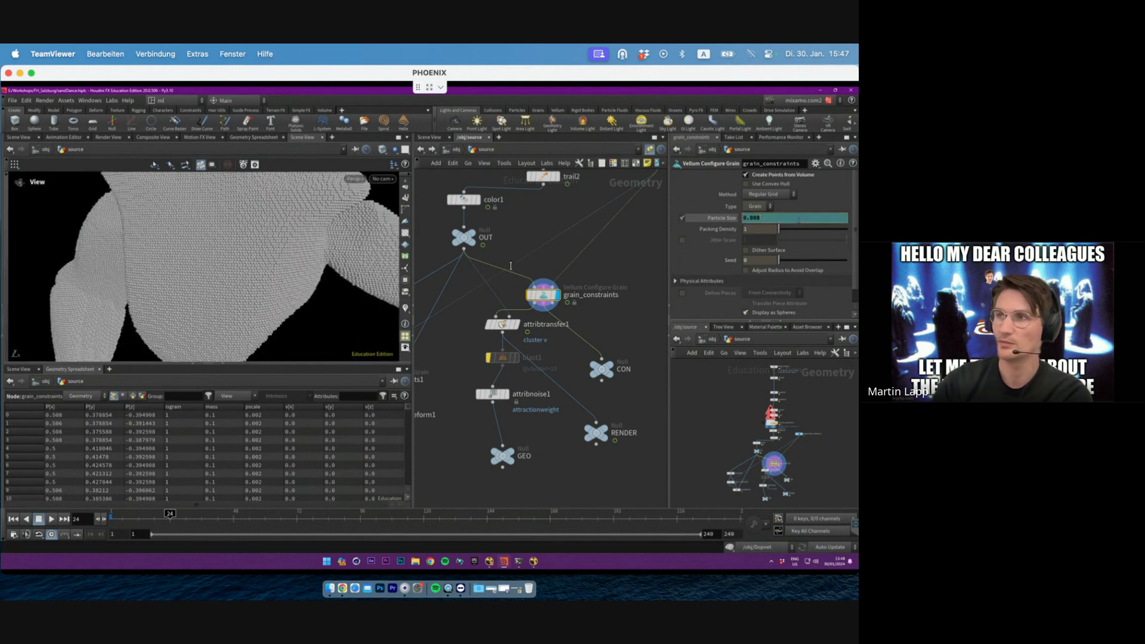
pyautogui.press('Return')
pyautogui.scroll(-8, 225, 253)
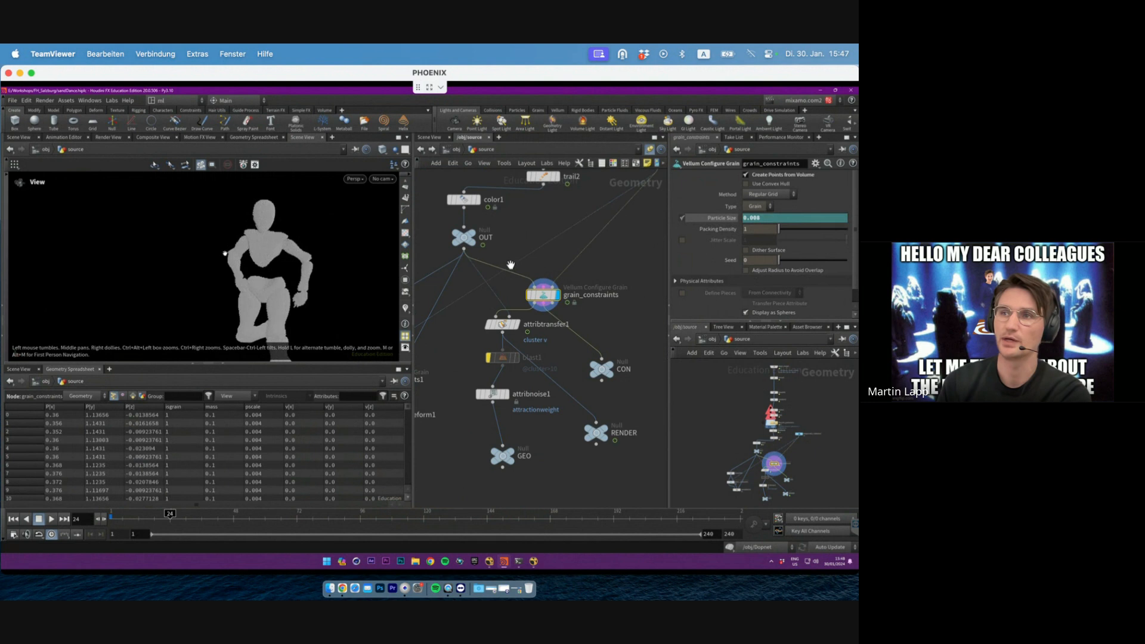
pyautogui.scroll(8, 225, 254)
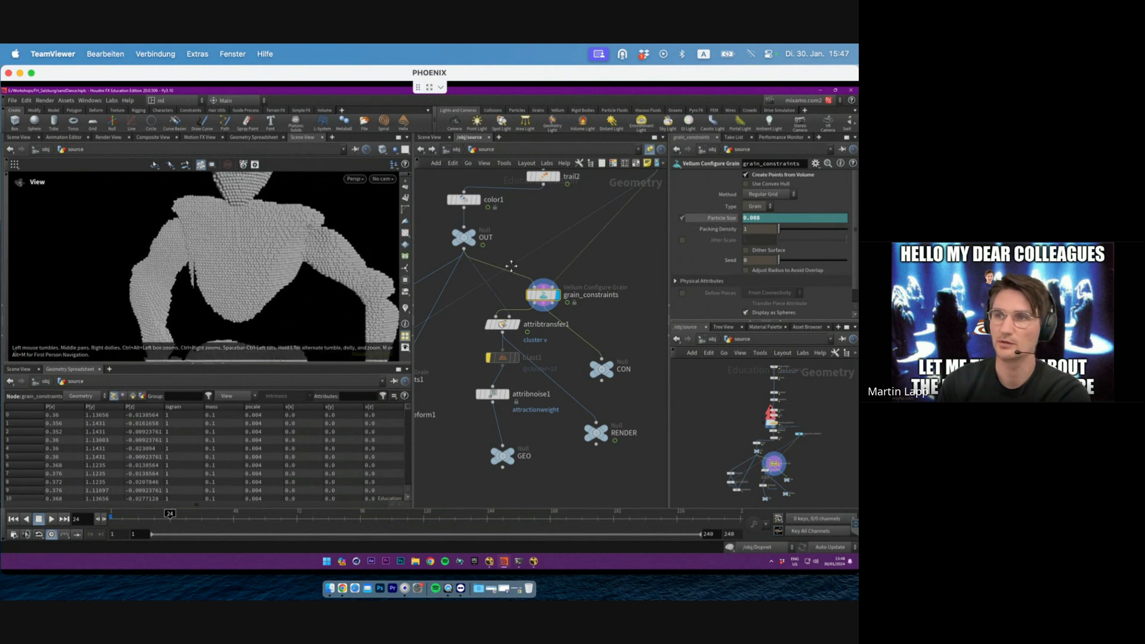
pyautogui.scroll(-5, 309, 226)
pyautogui.moveTo(309, 227); pyautogui.dragTo(263, 229)
# Step: Display the attribtransfer1 node in the viewport and bring up its node information with the point attributes
pyautogui.moveTo(561, 343); pyautogui.dragTo(589, 289, button='middle')
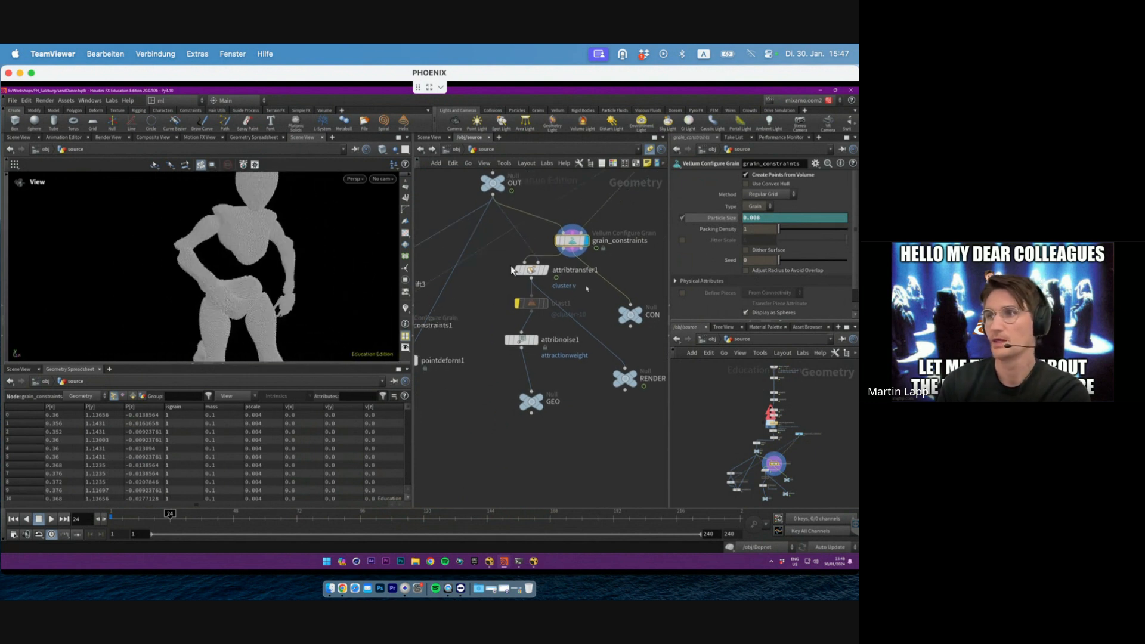
pyautogui.click(513, 268)
pyautogui.press('r')
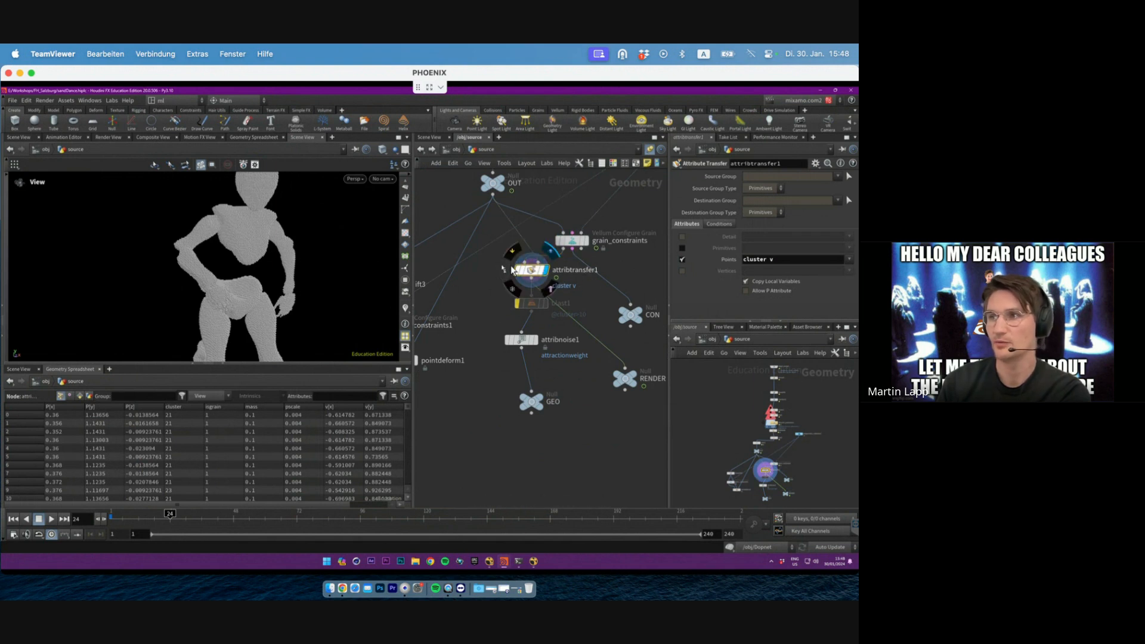
pyautogui.click(511, 269)
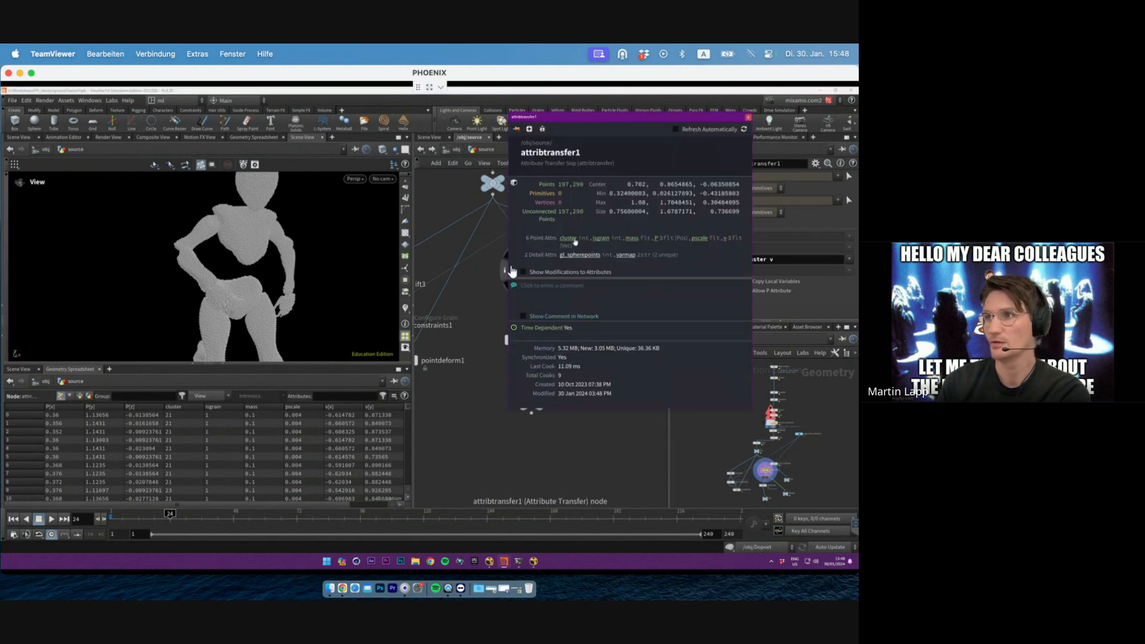
# Step: Turn on the cluster visualizer for the scene and examine the coloured clusters on the dancer's grains
pyautogui.click(407, 309)
pyautogui.click(406, 308)
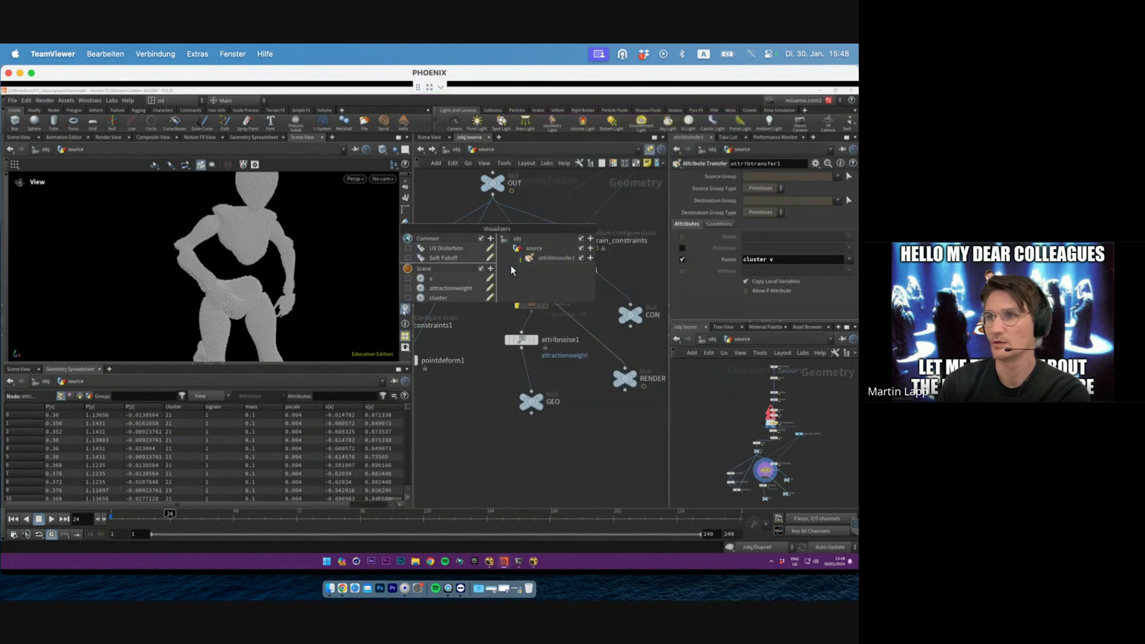
pyautogui.click(409, 298)
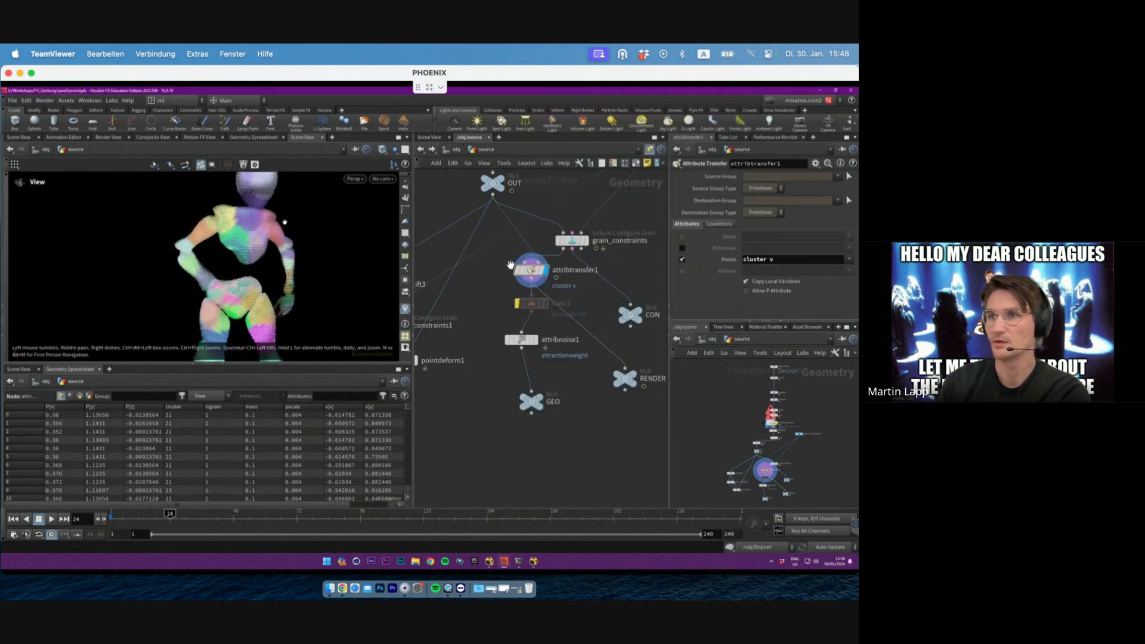
pyautogui.keyDown('alt'); pyautogui.moveTo(281, 224); pyautogui.dragTo(283, 191); pyautogui.keyUp('alt')
pyautogui.keyDown('alt'); pyautogui.moveTo(283, 191); pyautogui.dragTo(286, 239, button='right'); pyautogui.keyUp('alt')
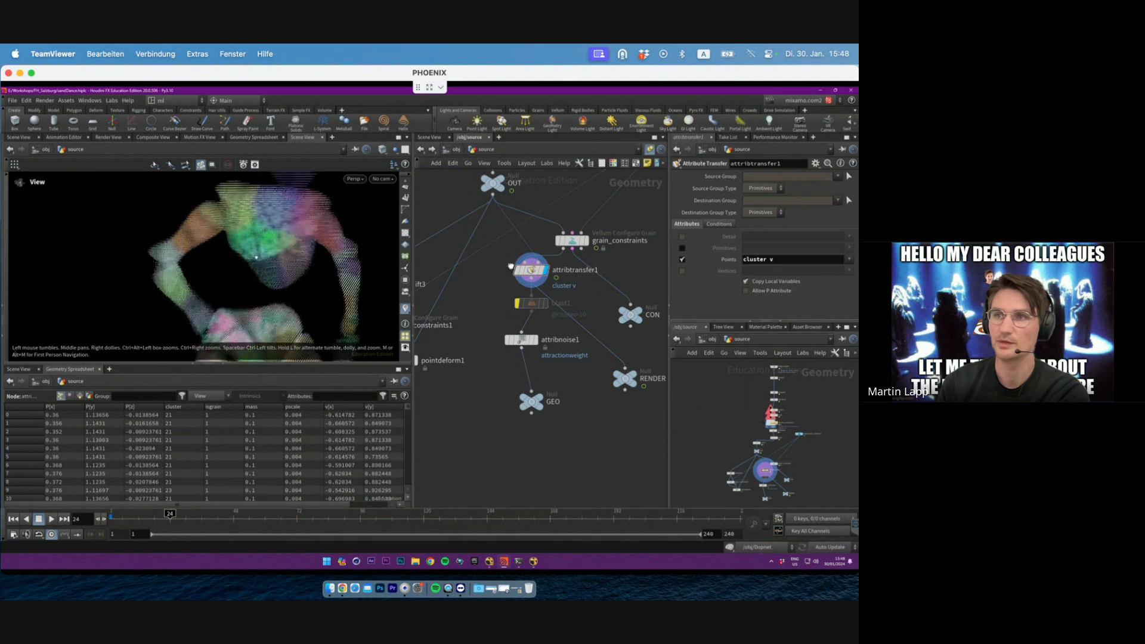
pyautogui.keyDown('alt'); pyautogui.moveTo(286, 239); pyautogui.dragTo(253, 260); pyautogui.keyUp('alt')
# Step: Compare the viewport results of the grain_constraints, OUT and attribtransfer1 nodes
pyautogui.click(588, 241)
pyautogui.press('i')
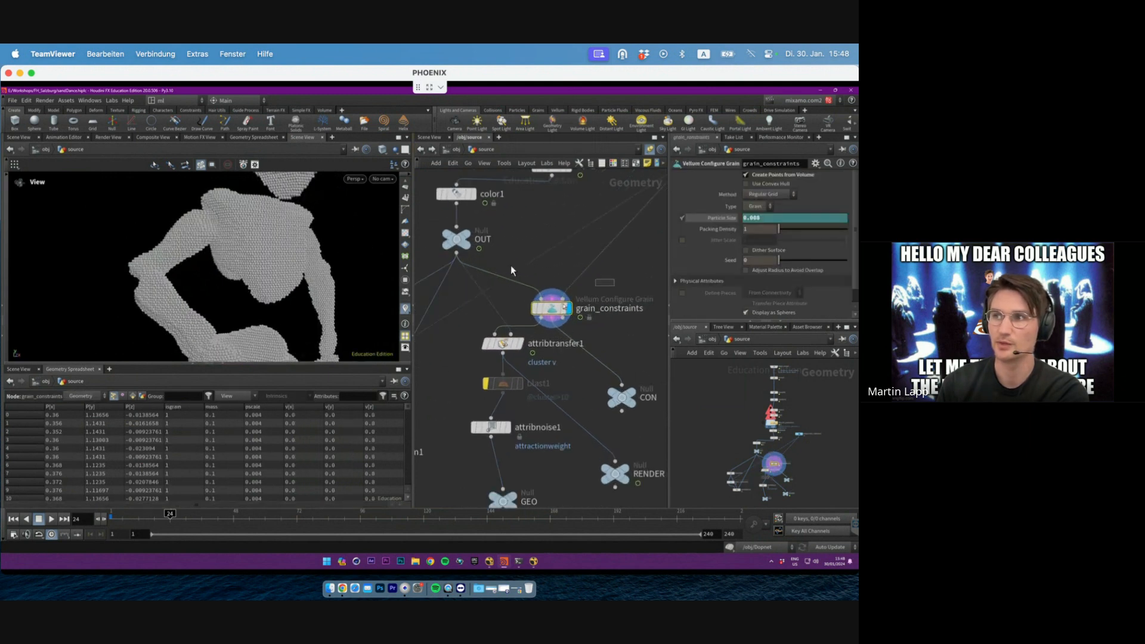
pyautogui.press('u')
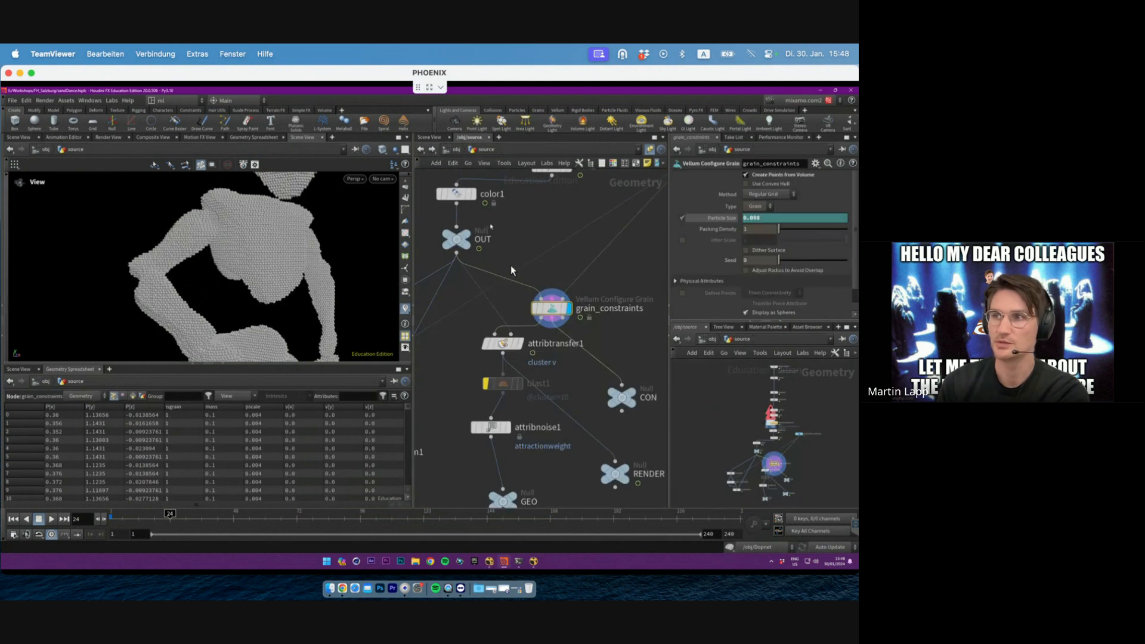
pyautogui.press('Up')
pyautogui.press('Down')
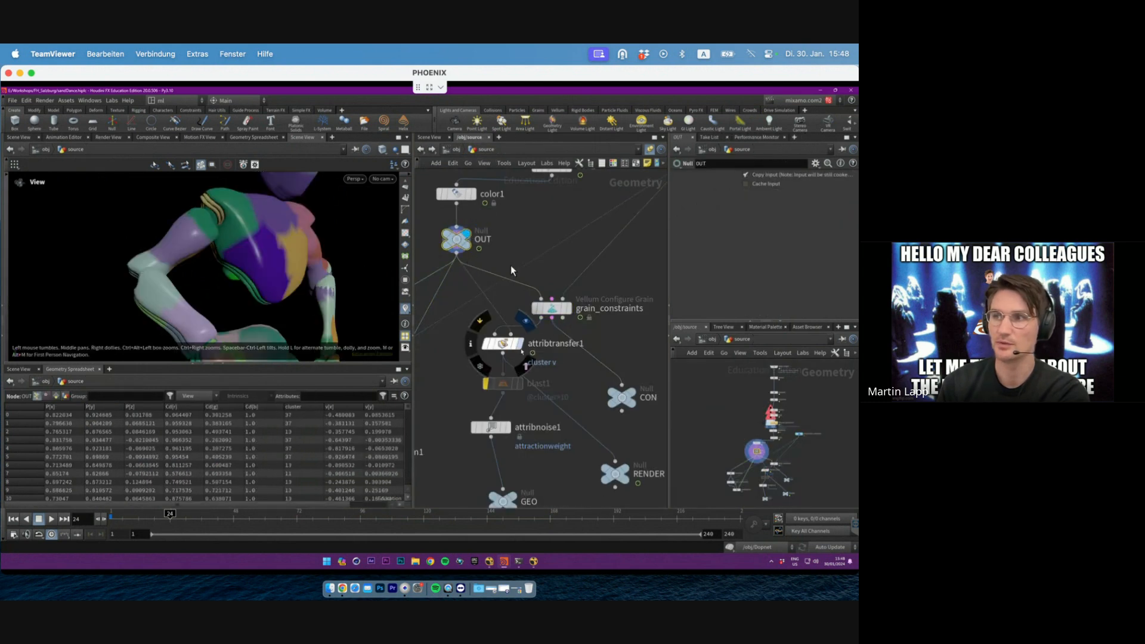
pyautogui.moveTo(191, 257); pyautogui.dragTo(316, 281)
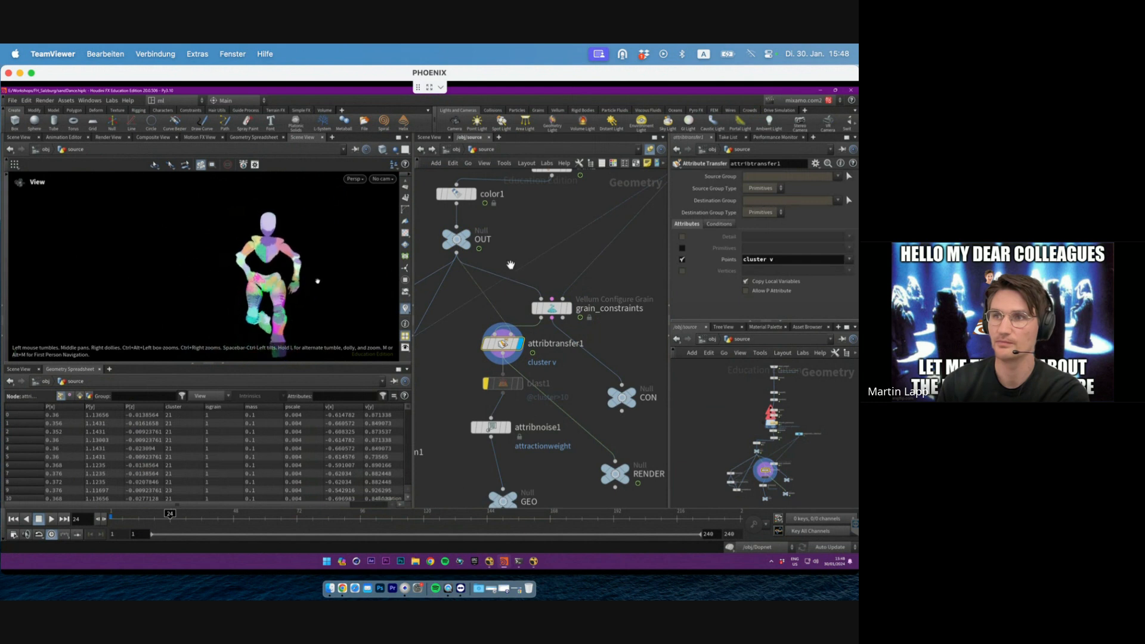
pyautogui.scroll(-1, 554, 425)
# Step: Display the attribnoise1 node and align the GEO null directly beneath it
pyautogui.moveTo(559, 421); pyautogui.dragTo(559, 348, button='middle')
pyautogui.press('Down')
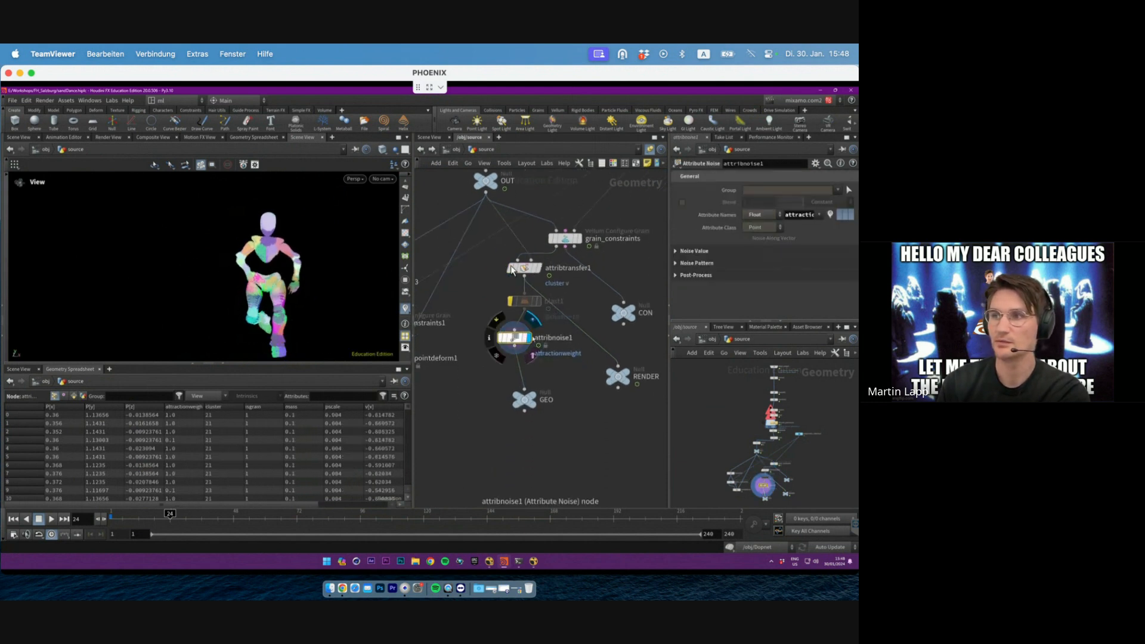
pyautogui.moveTo(530, 400); pyautogui.dragTo(520, 398)
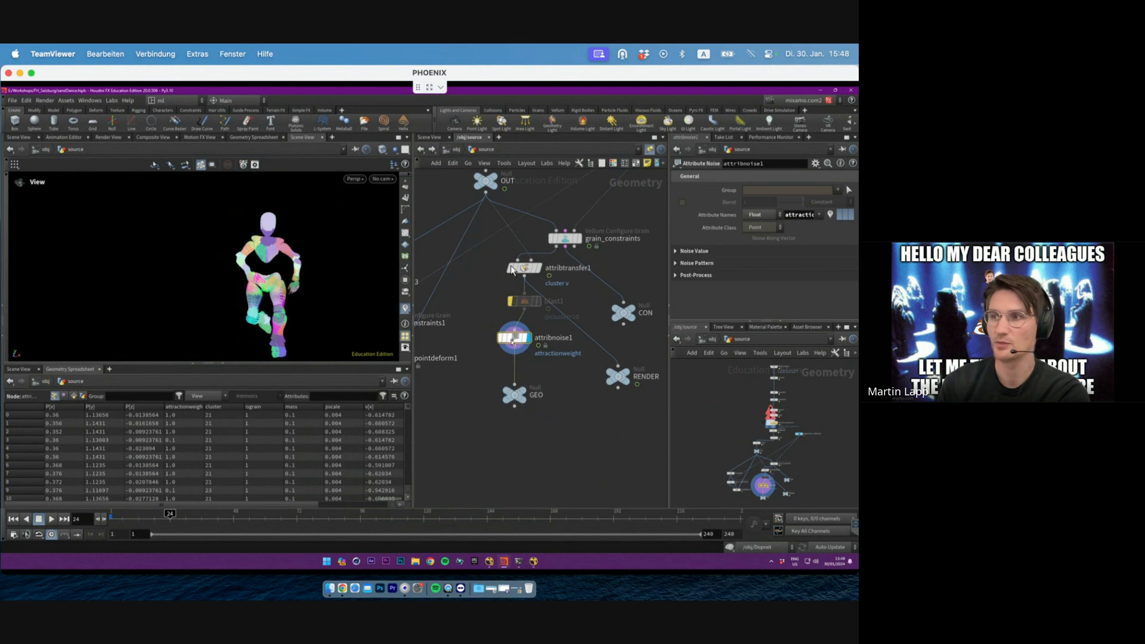
# Step: Visualize the attractionweight attribute of attribnoise1 on the dancer and scrub the timeline to frame 15
pyautogui.click(492, 343)
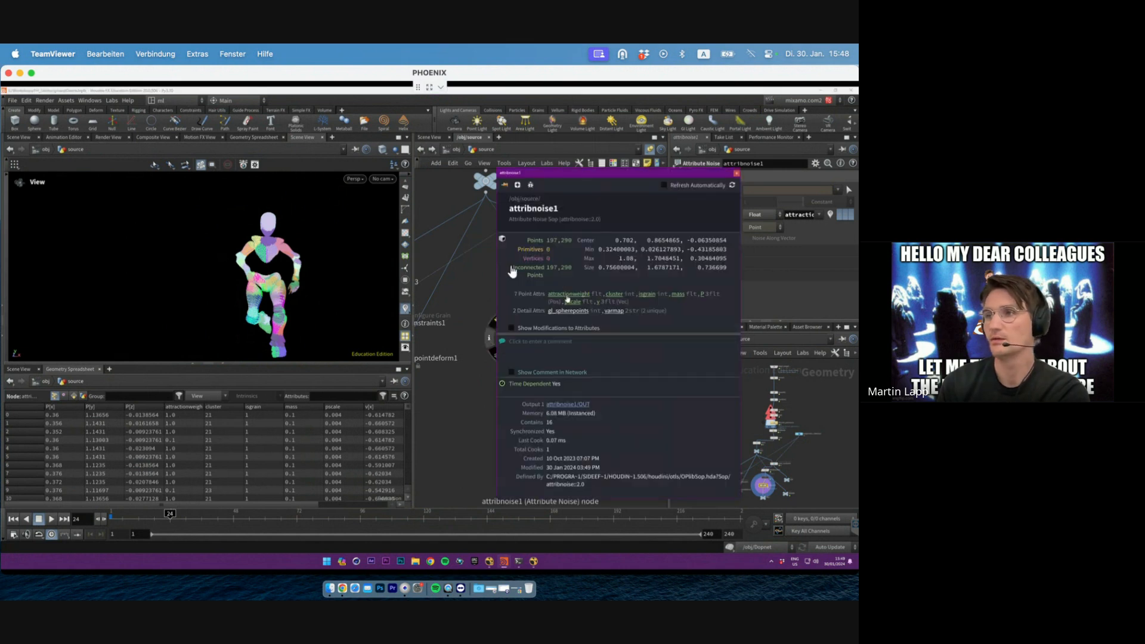
pyautogui.click(567, 295)
pyautogui.moveTo(364, 262); pyautogui.dragTo(334, 245)
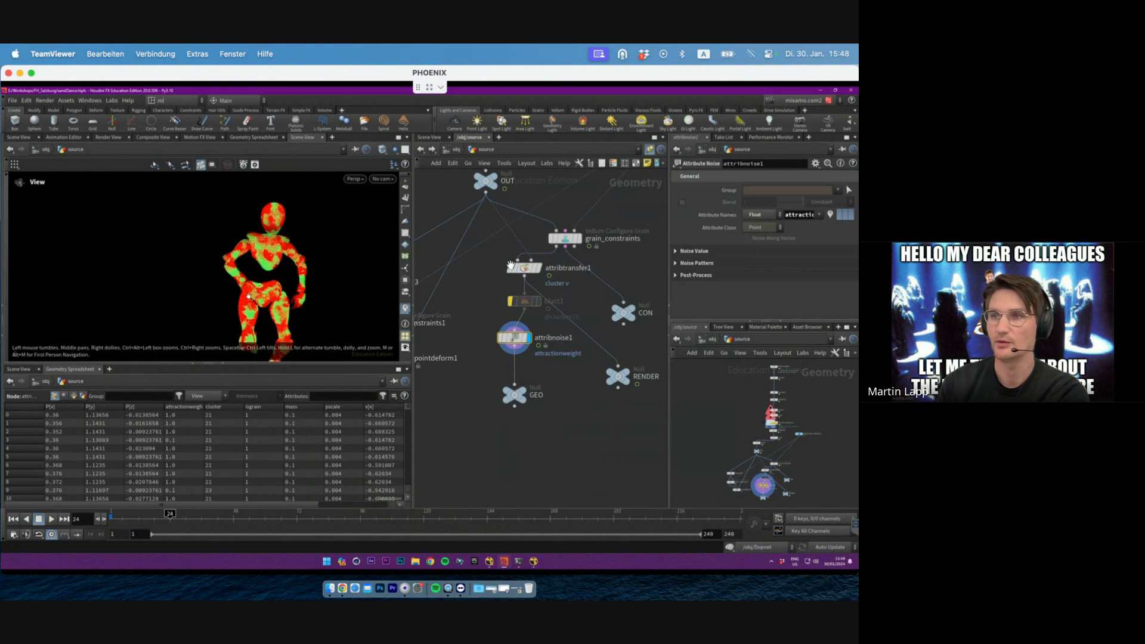
pyautogui.moveTo(168, 516)
pyautogui.mouseDown()
pyautogui.moveTo(123, 517)
pyautogui.moveTo(146, 516)
pyautogui.mouseUp()
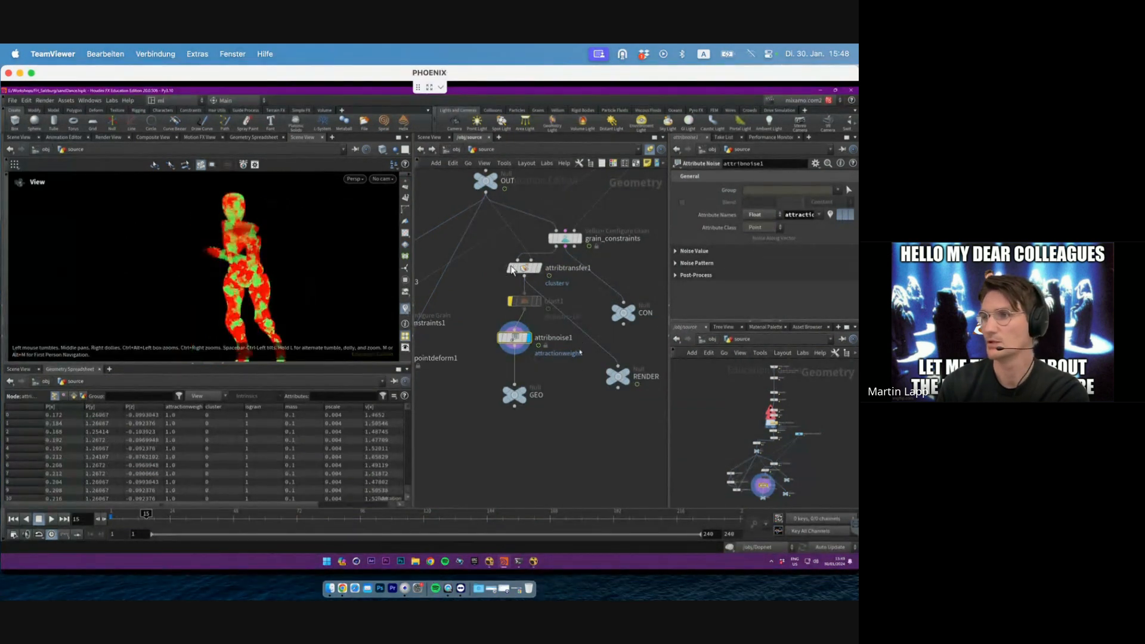
# Step: Expand the Noise Value settings of attribnoise1 and sort the geometry spreadsheet by attractionweight
pyautogui.click(691, 250)
pyautogui.scroll(-2, 736, 298)
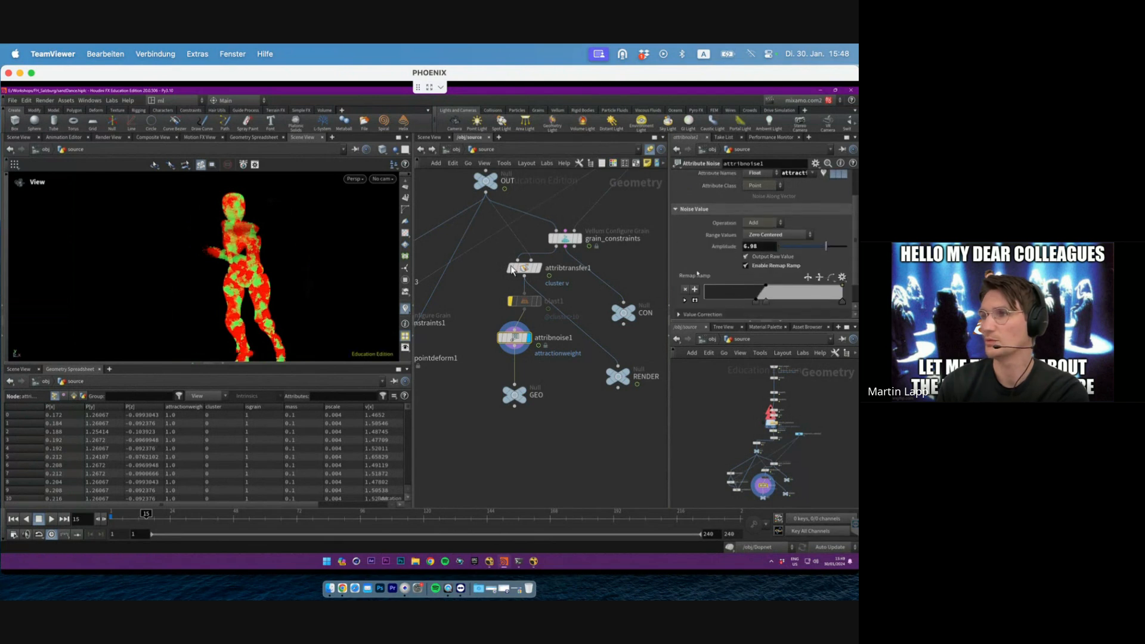
pyautogui.click(191, 408)
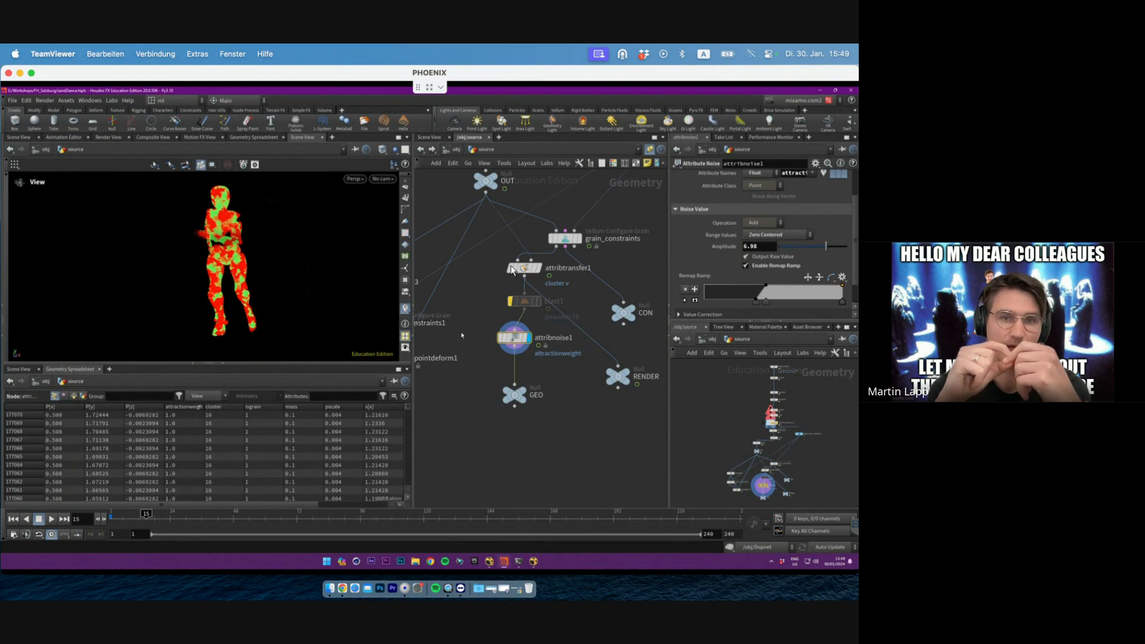
# Step: Examine the attractionweight pattern on the dancer's legs up close and on the full figure
pyautogui.keyDown('alt'); pyautogui.moveTo(298, 251); pyautogui.dragTo(366, 260, button='right'); pyautogui.keyUp('alt')
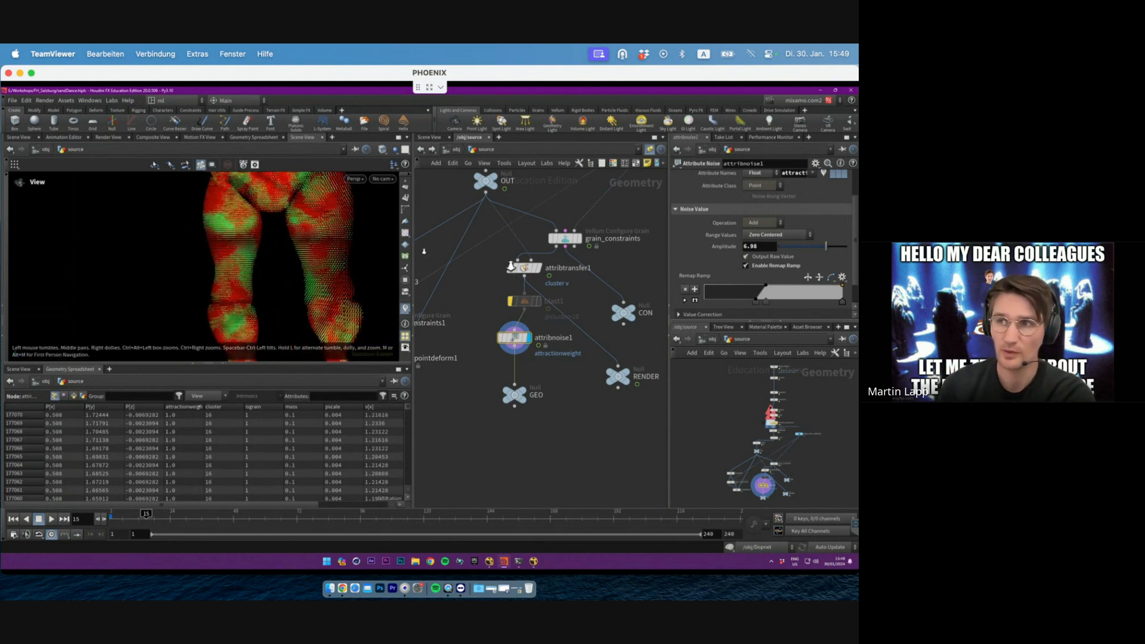
pyautogui.keyDown('alt'); pyautogui.moveTo(269, 265); pyautogui.dragTo(169, 273); pyautogui.keyUp('alt')
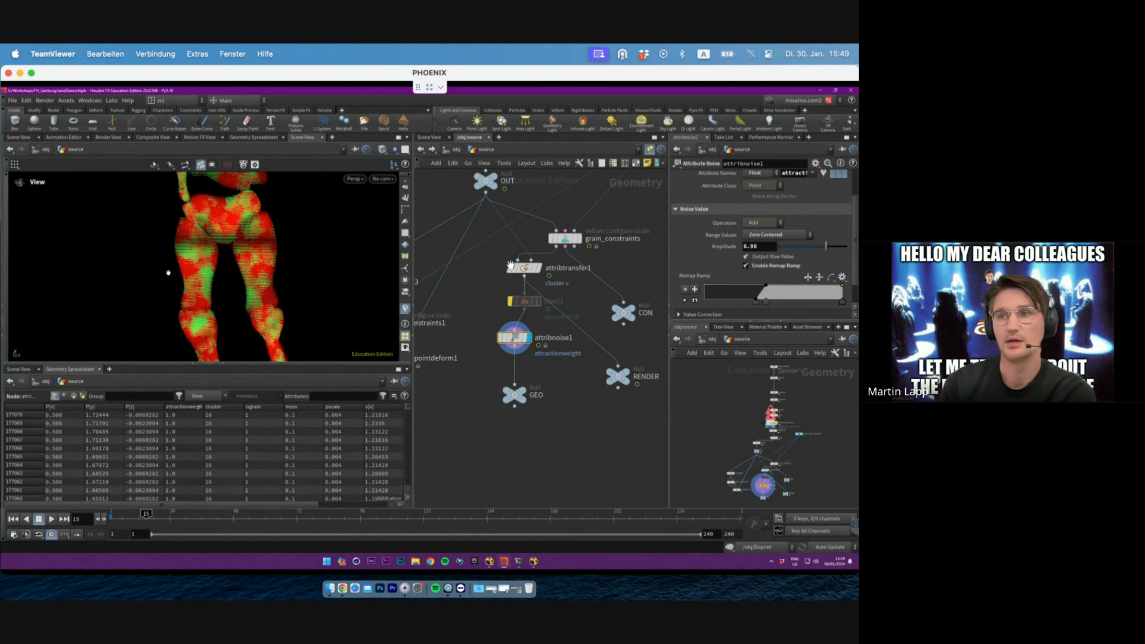
pyautogui.moveTo(214, 290); pyautogui.dragTo(221, 274, button='right')
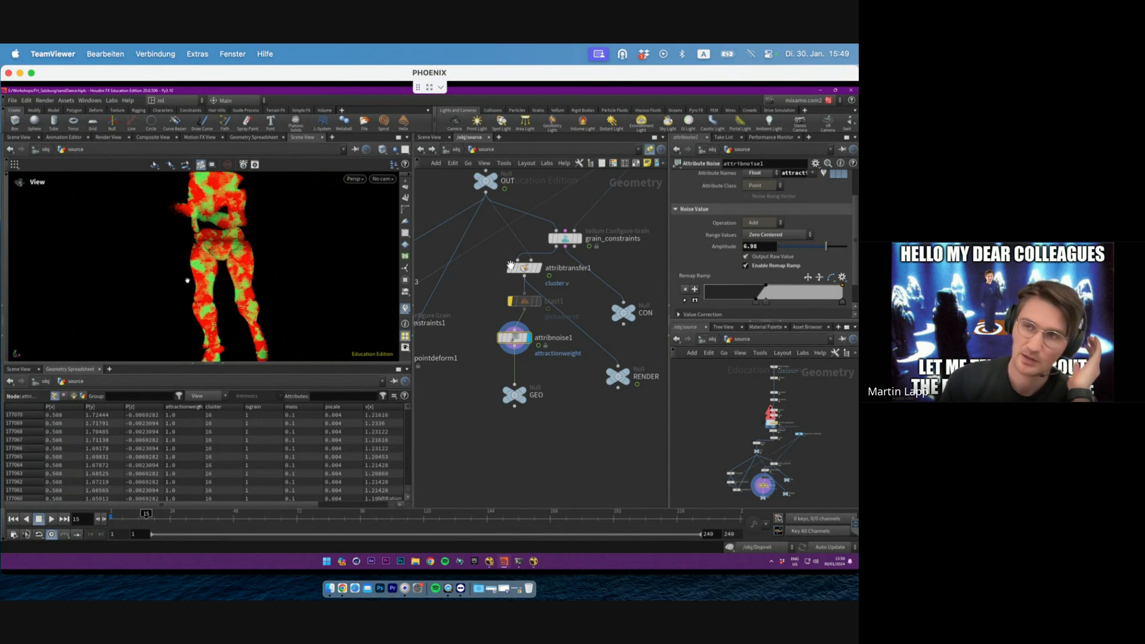
pyautogui.scroll(-4, 195, 296)
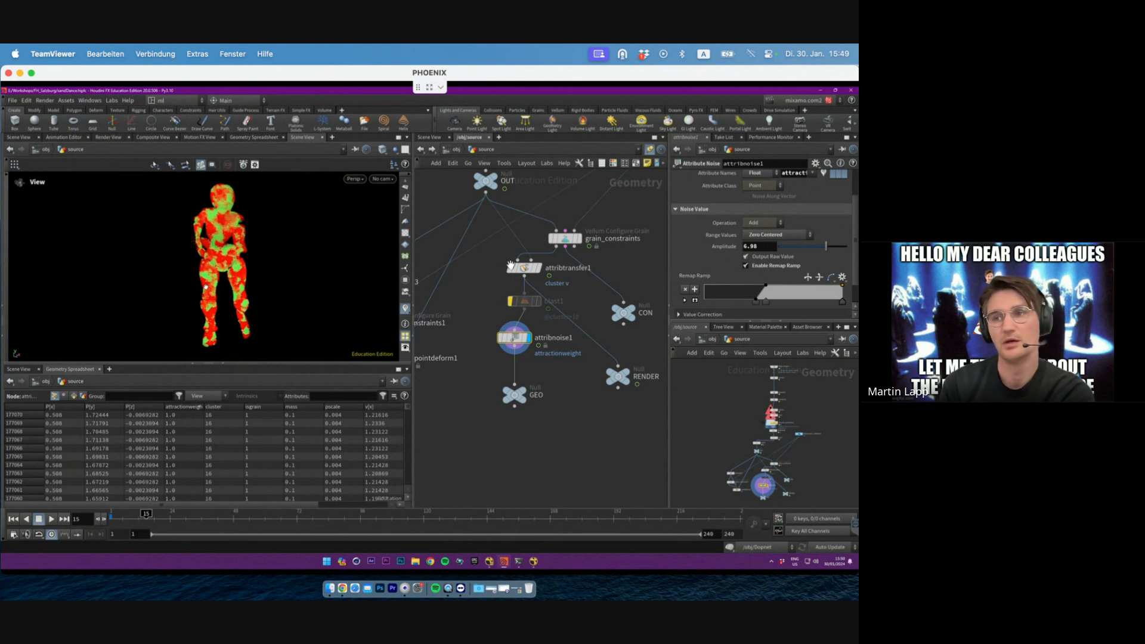
# Step: Display the GEO null and bring the surrounding source network into view
pyautogui.click(513, 396)
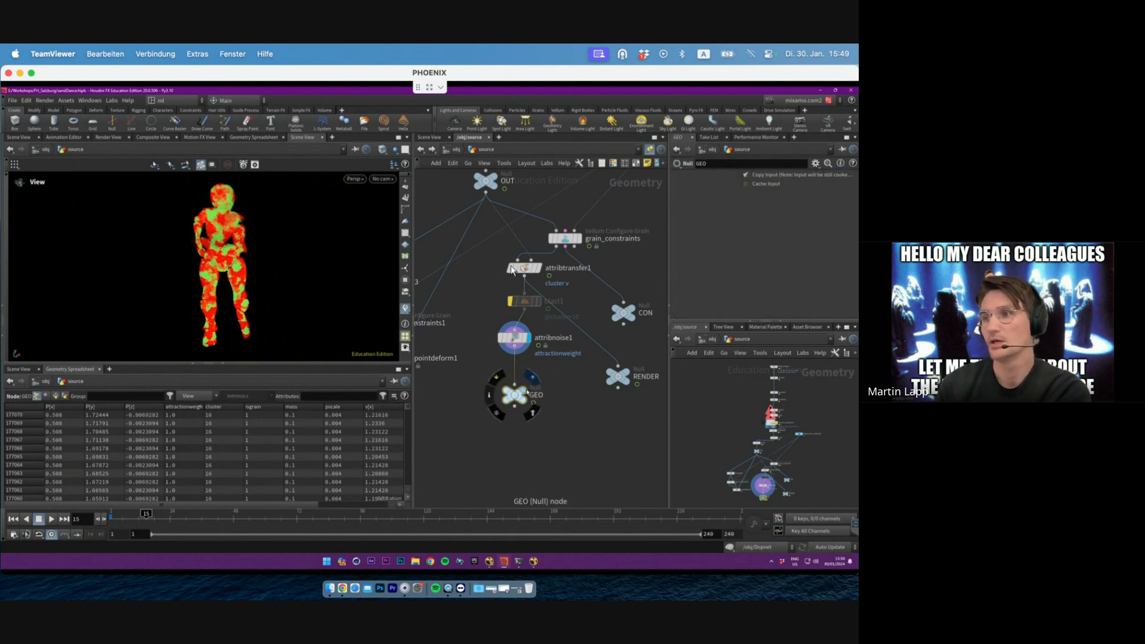
pyautogui.click(526, 392)
pyautogui.scroll(-3, 583, 368)
pyautogui.scroll(2, 477, 274)
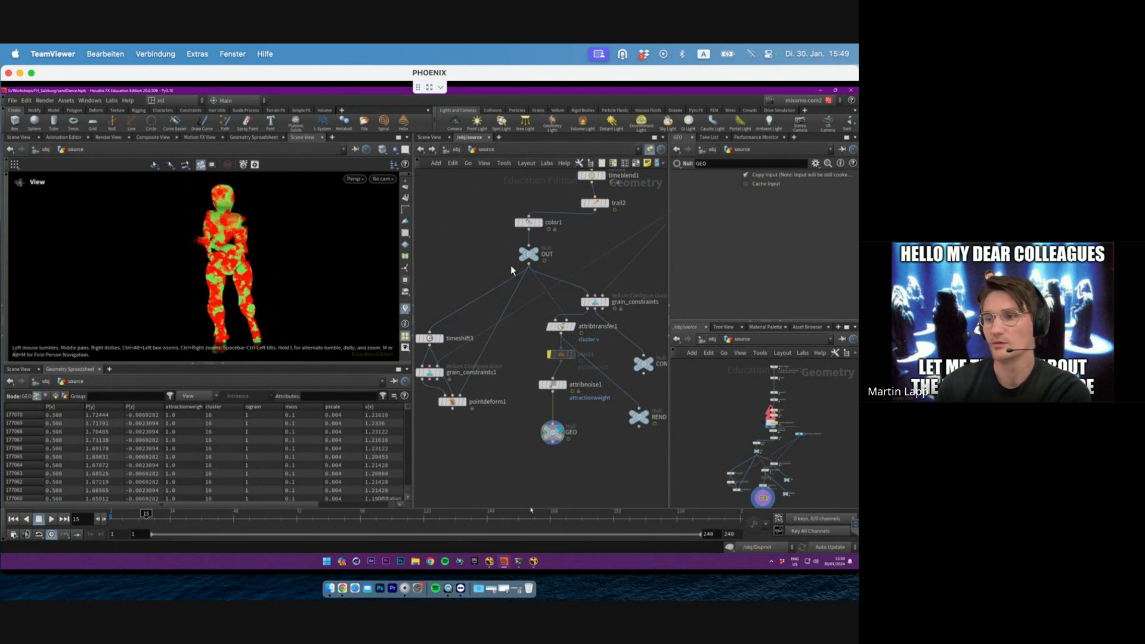
# Step: Switch to preview2.mov in QuickTime Player and magnify the sand dance clip
pyautogui.hotkey('ctrl', 'Up')
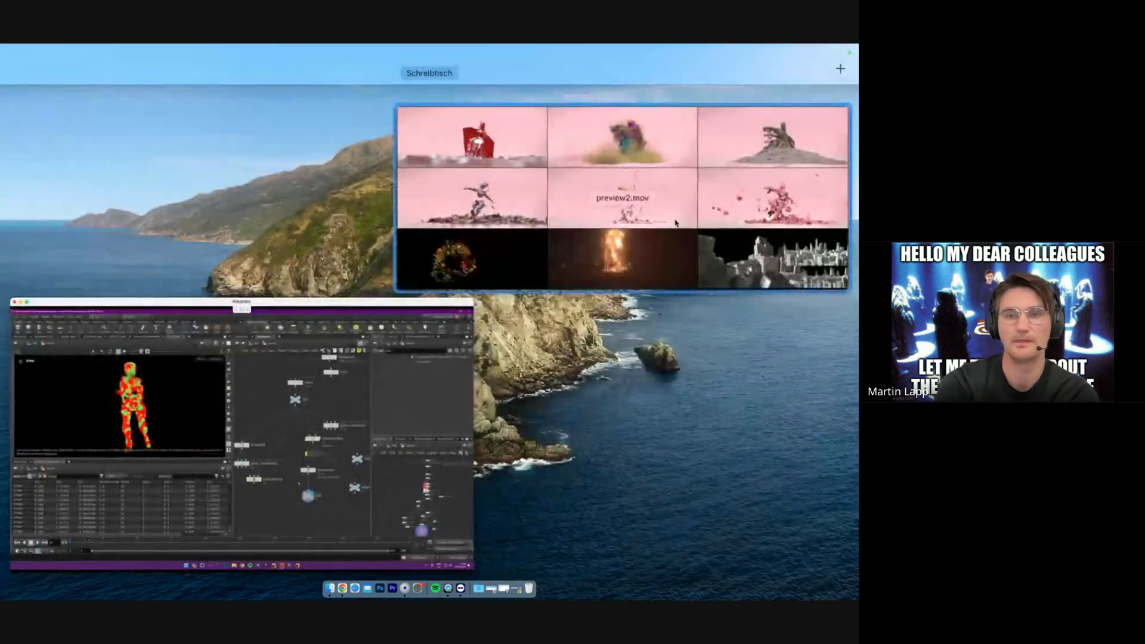
pyautogui.click(675, 221)
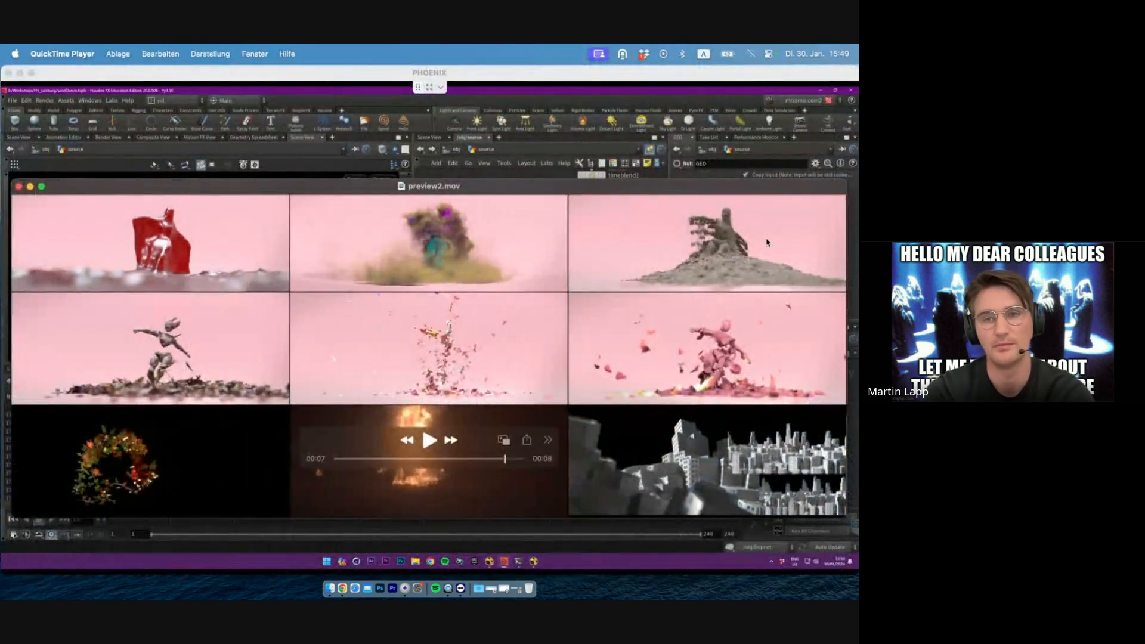
pyautogui.keyDown('ctrl'); pyautogui.scroll(10, 767, 239); pyautogui.keyUp('ctrl')
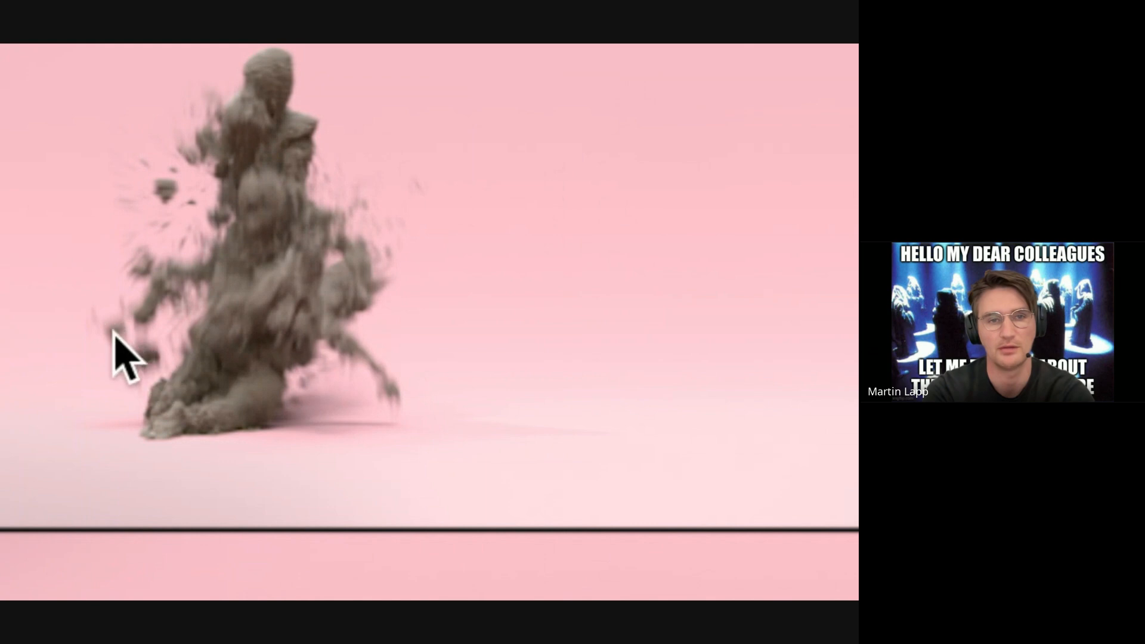
# Step: Return to the remote Houdini session and highlight the SOP Path and Constraint SOP Path of source_vellum
pyautogui.keyDown('ctrl'); pyautogui.scroll(-10, 113, 330); pyautogui.keyUp('ctrl')
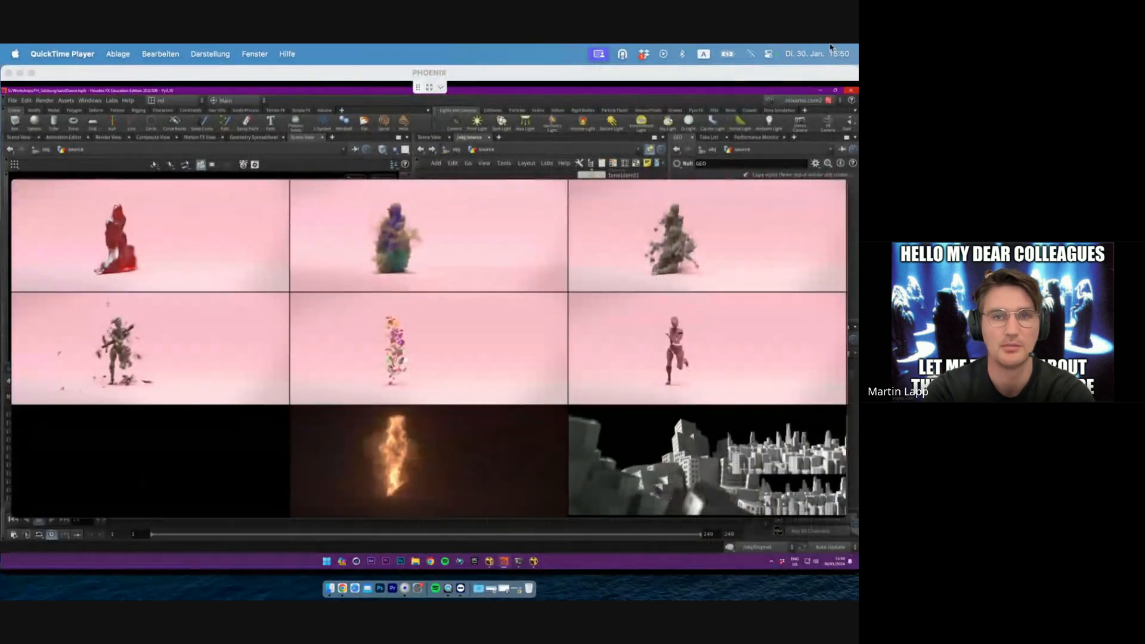
pyautogui.click(631, 80)
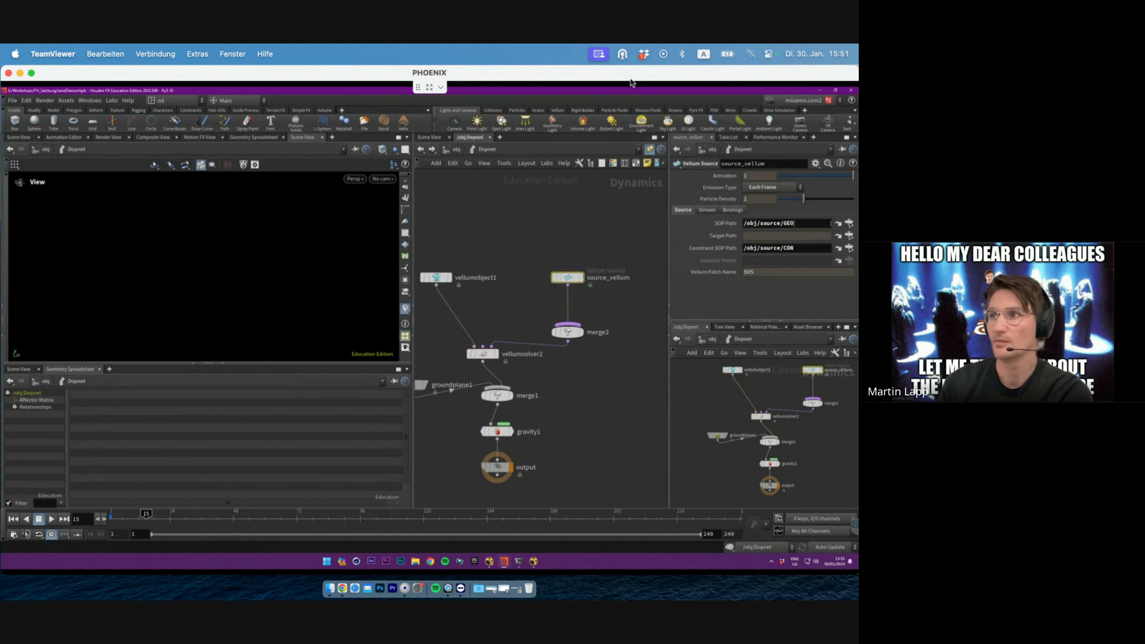
pyautogui.moveTo(829, 223); pyautogui.dragTo(744, 223)
pyautogui.moveTo(828, 248); pyautogui.dragTo(744, 248)
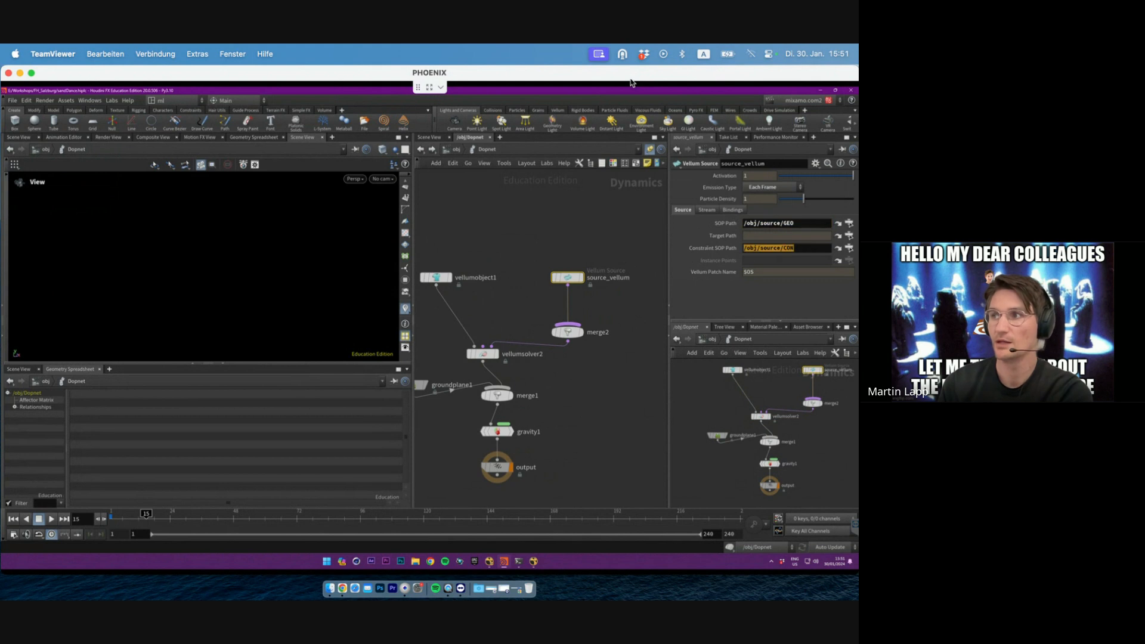
# Step: Move groundplane1 further away from merge1 and play the Dopnet simulation with the output node selected
pyautogui.scroll(-3, 560, 373)
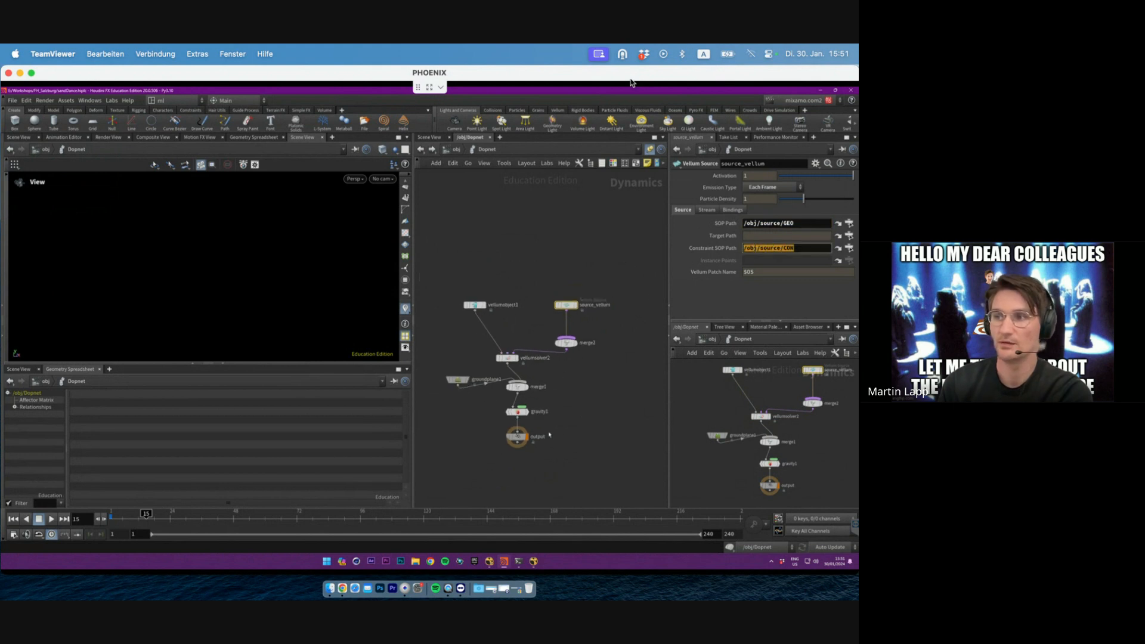
pyautogui.moveTo(458, 379); pyautogui.dragTo(443, 370)
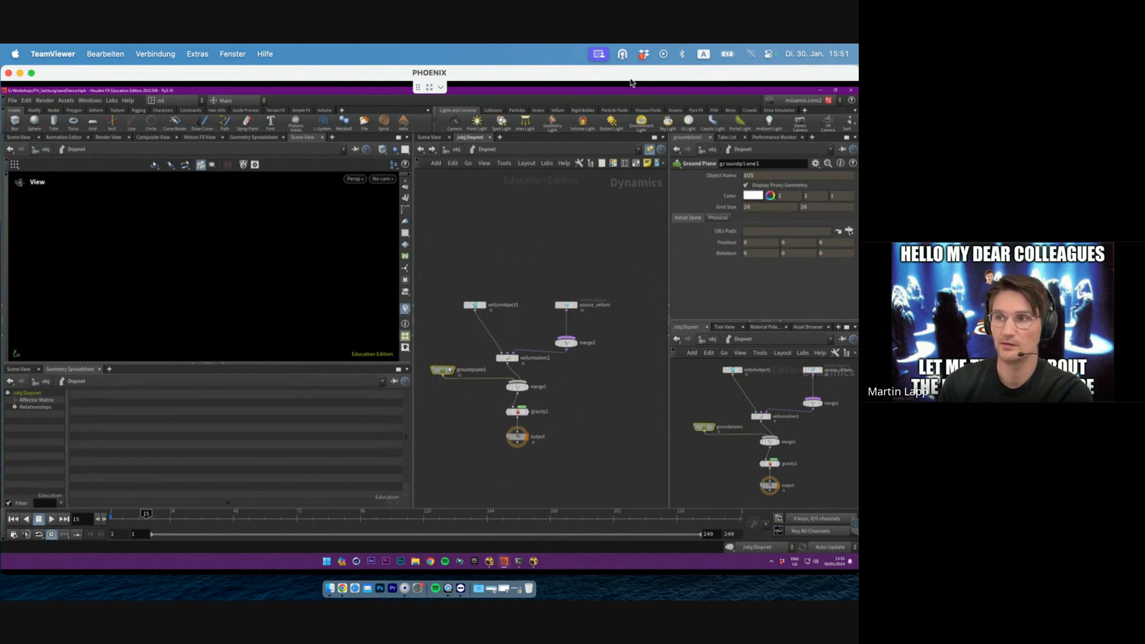
pyautogui.click(517, 437)
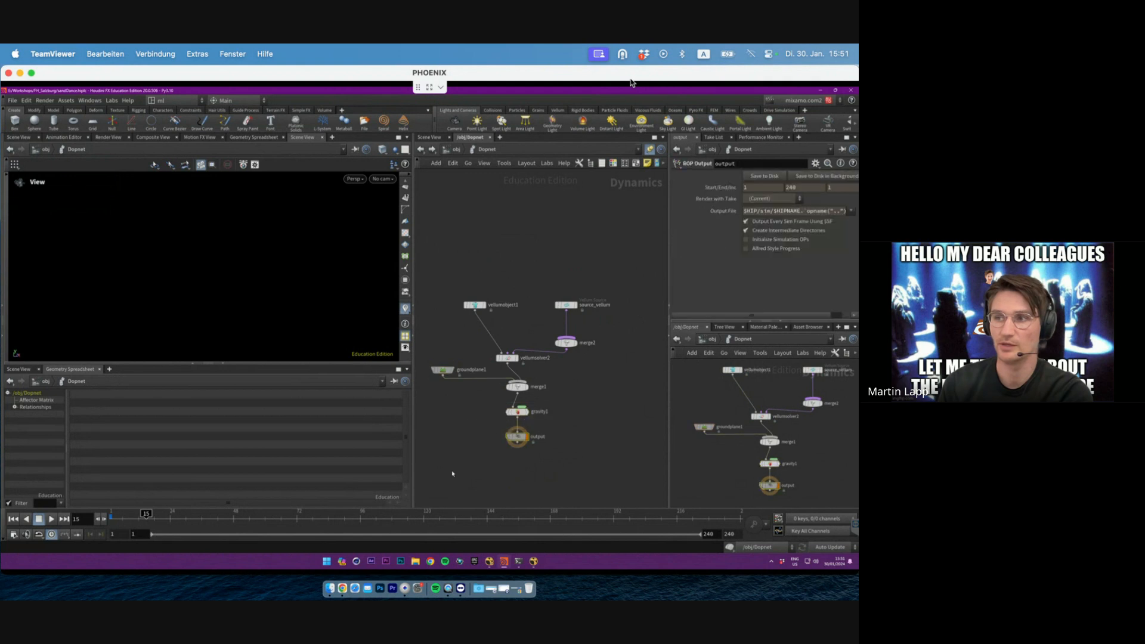
pyautogui.click(50, 519)
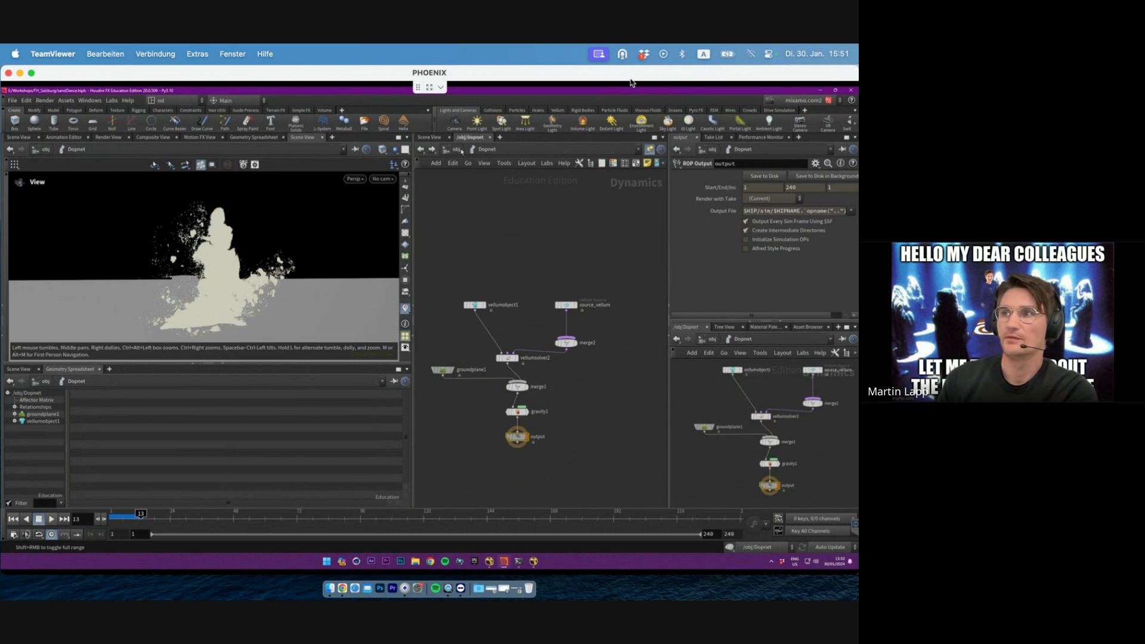
# Step: Open the grains_vellum network and display its import_geometry node
pyautogui.click(457, 150)
pyautogui.doubleClick(495, 388)
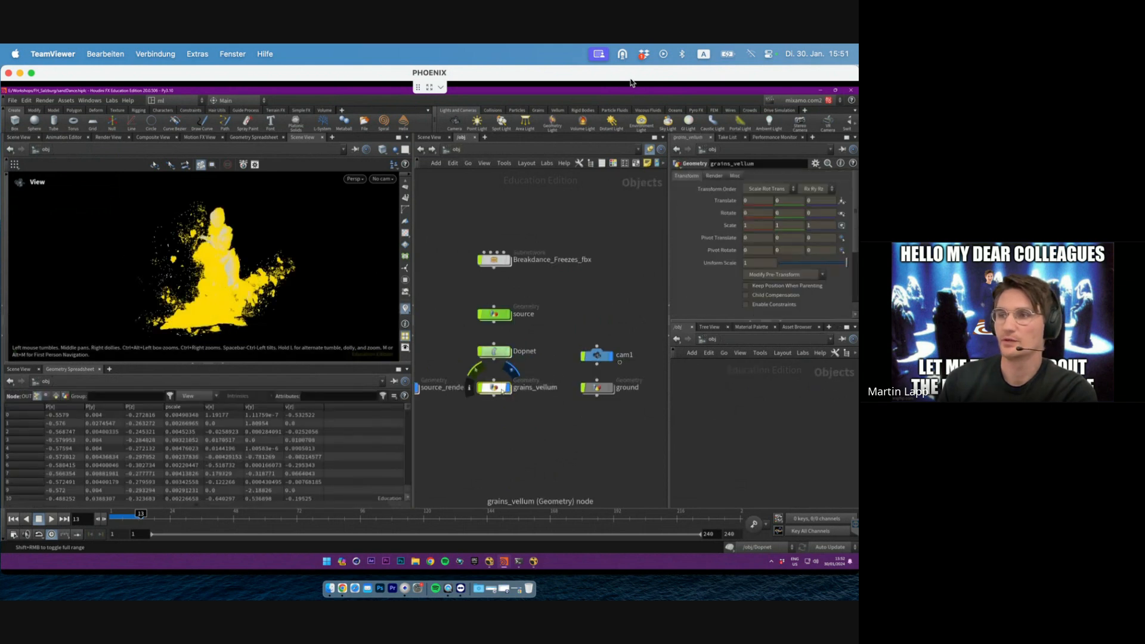
pyautogui.click(469, 241)
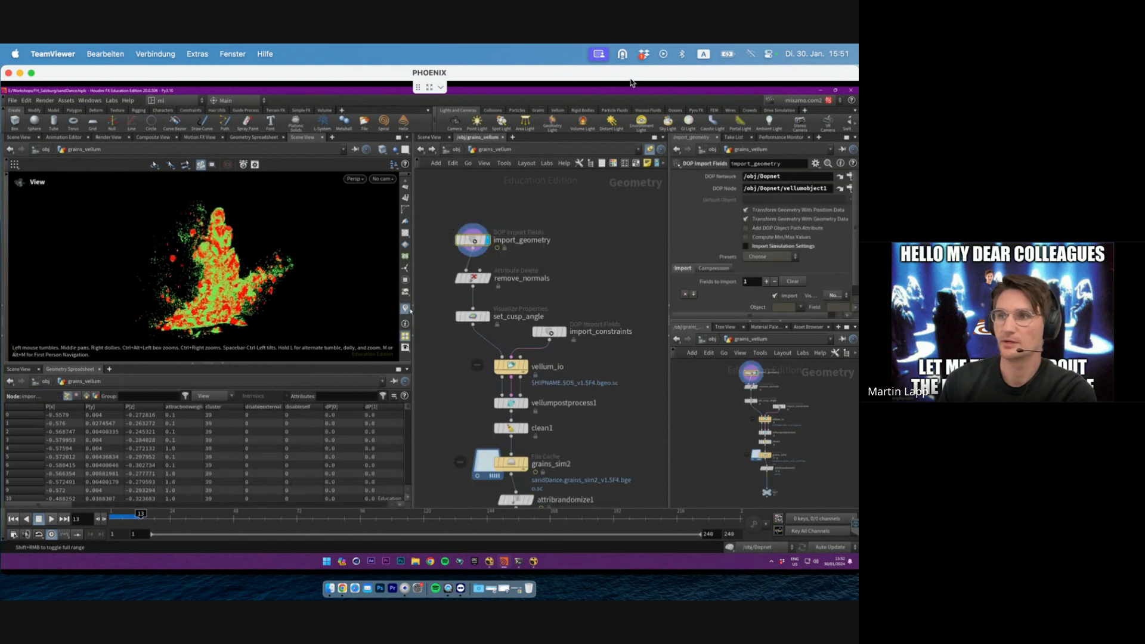
# Step: Examine the red and green attractionweight clusters of the imported grains up close at frame 11
pyautogui.scroll(4, 173, 252)
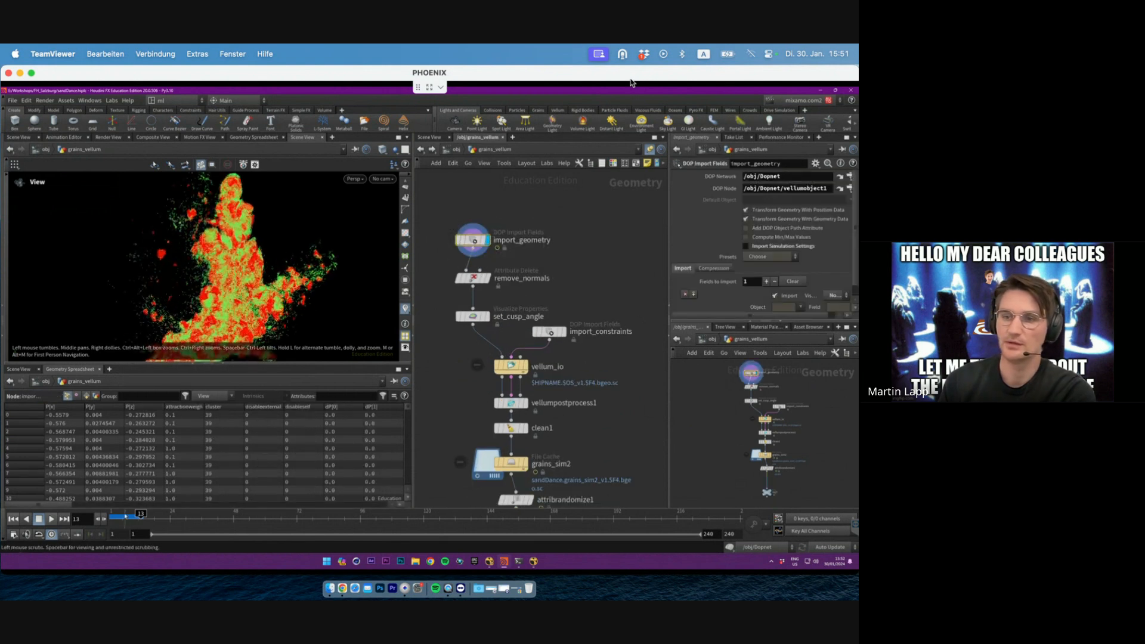
pyautogui.moveTo(141, 518); pyautogui.dragTo(113, 518)
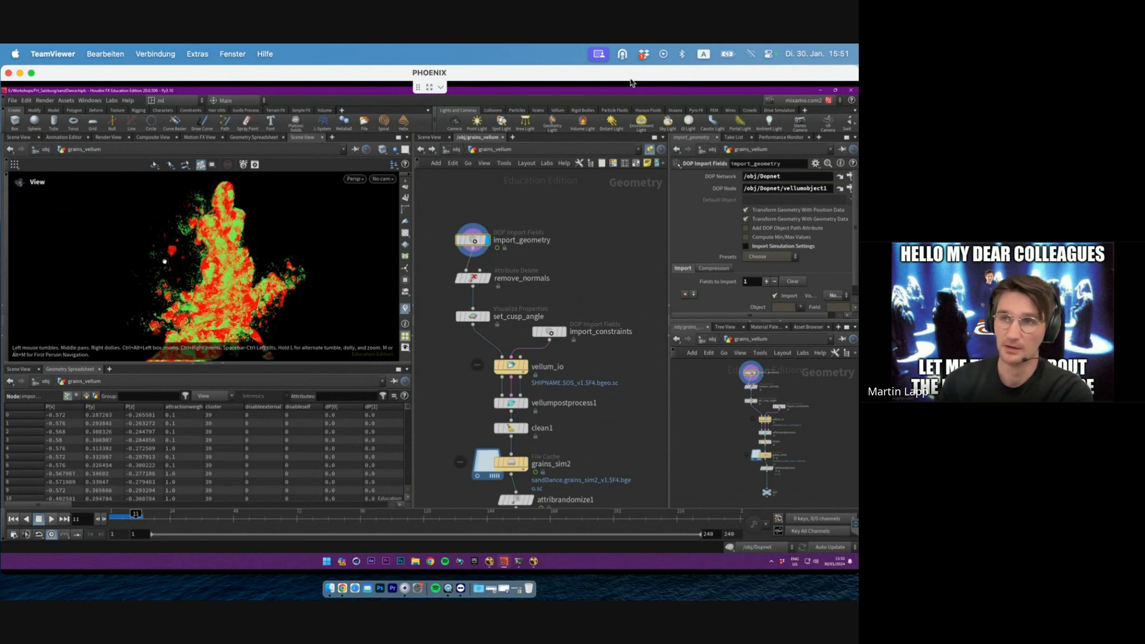
pyautogui.scroll(5, 161, 260)
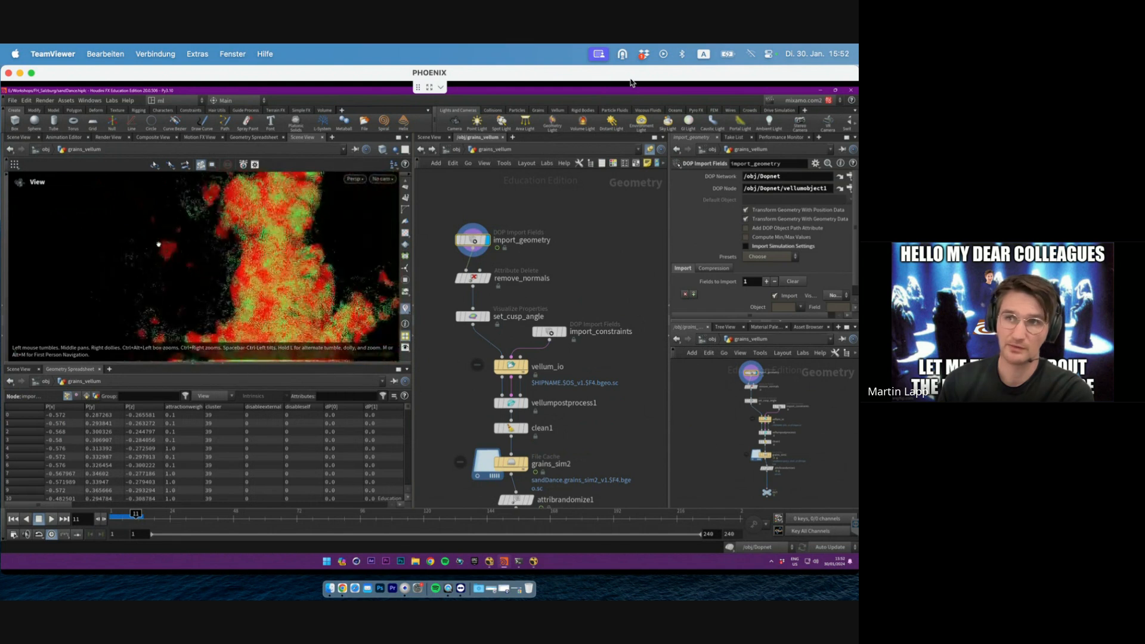
pyautogui.scroll(-5, 177, 249)
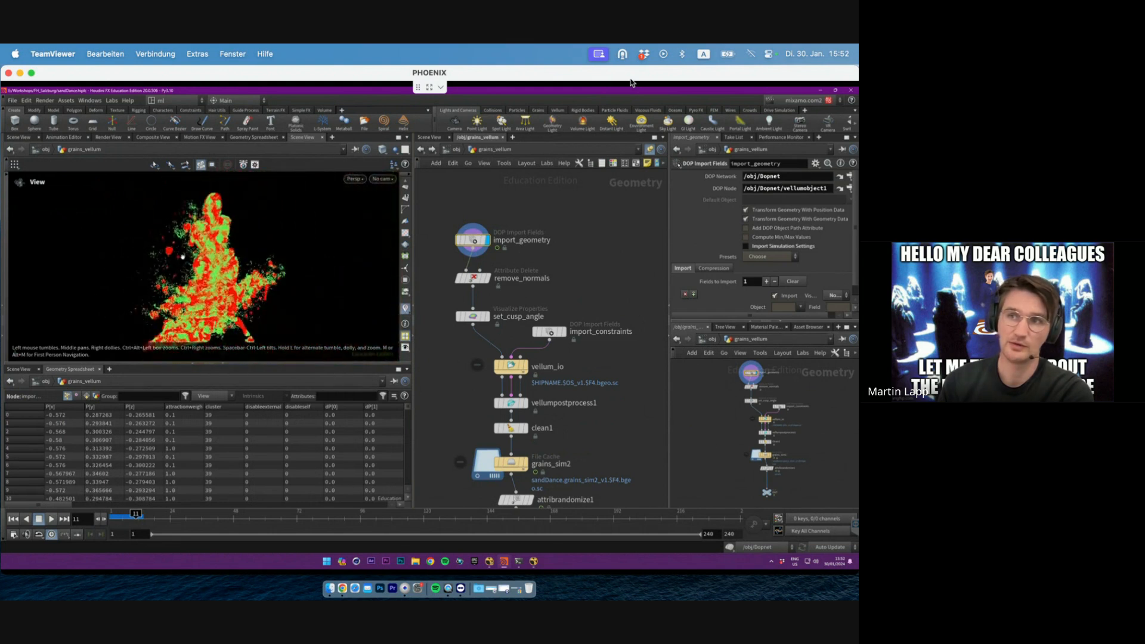
pyautogui.moveTo(155, 258); pyautogui.dragTo(239, 275)
# Step: Turn off the attribute colour visualization and inspect the plain grains around frame 12
pyautogui.click(403, 313)
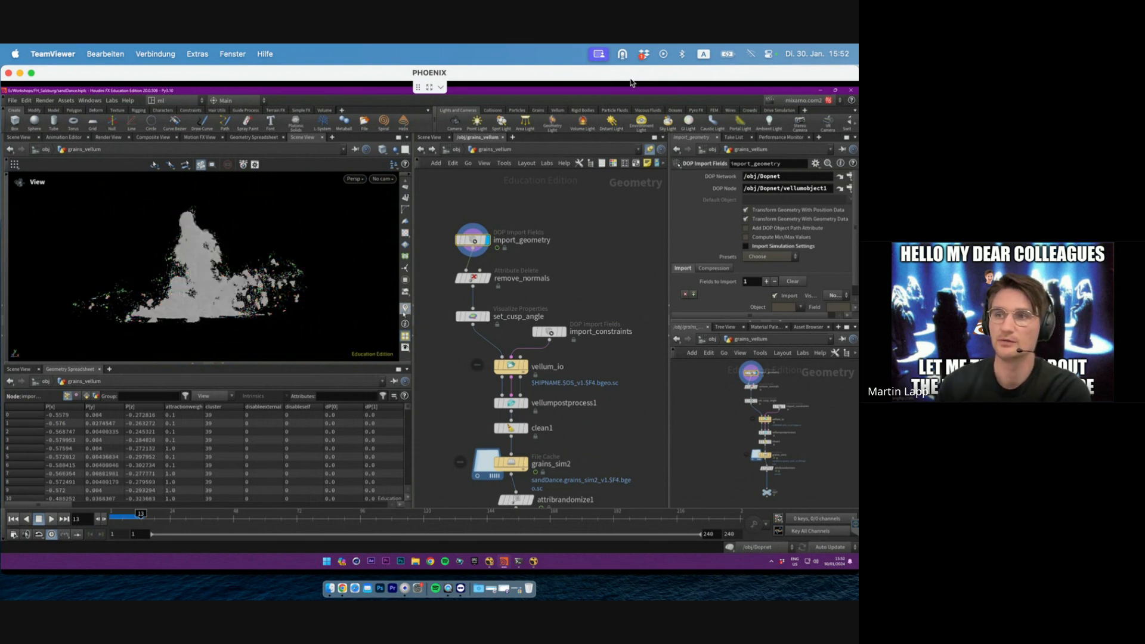
pyautogui.moveTo(248, 230); pyautogui.dragTo(204, 258)
pyautogui.scroll(3, 271, 231)
pyautogui.scroll(-3, 224, 254)
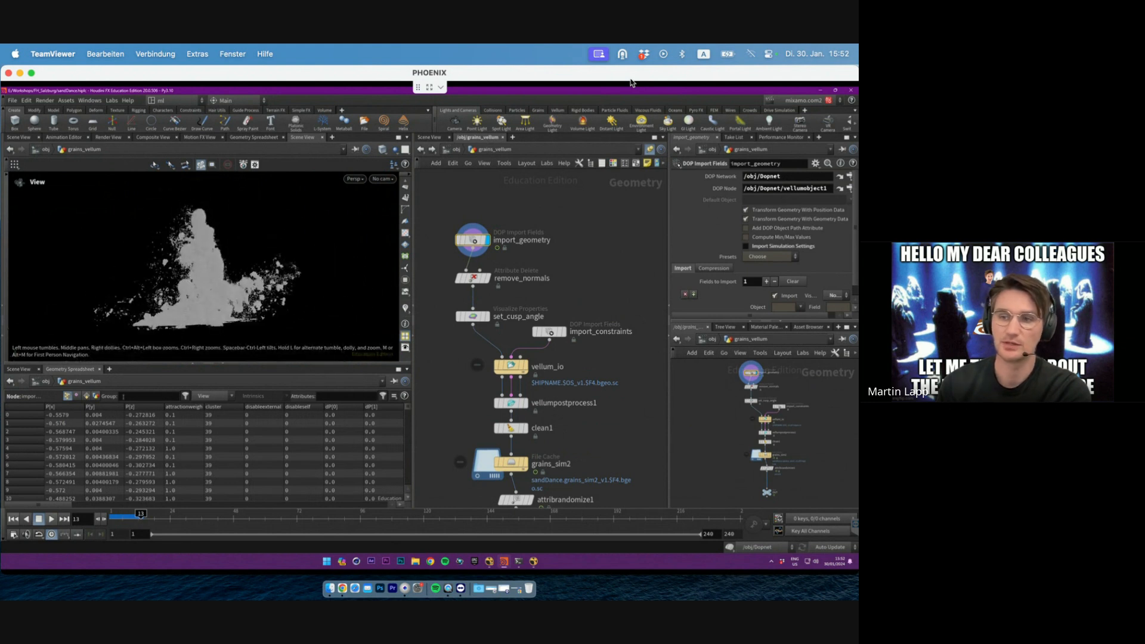
pyautogui.moveTo(138, 518)
pyautogui.mouseDown()
pyautogui.moveTo(118, 517)
pyautogui.moveTo(139, 517)
pyautogui.mouseUp()
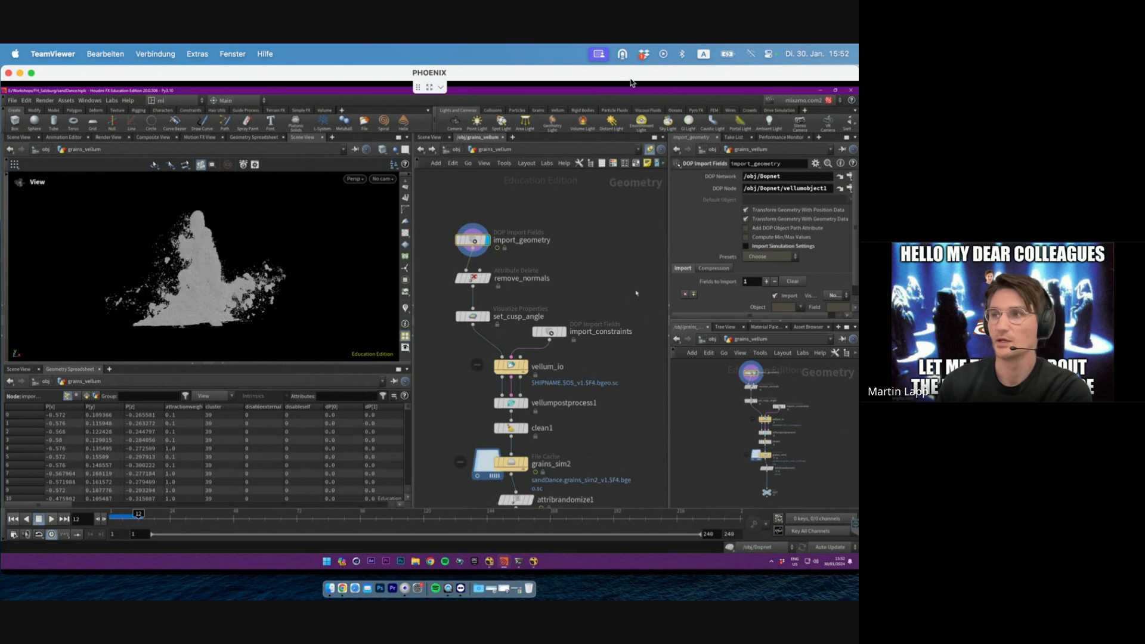
# Step: Inspect the settings of remove_normals and import_constraints, with set_cusp_angle as the displayed node
pyautogui.moveTo(636, 291); pyautogui.dragTo(639, 259, button='middle')
pyautogui.click(478, 246)
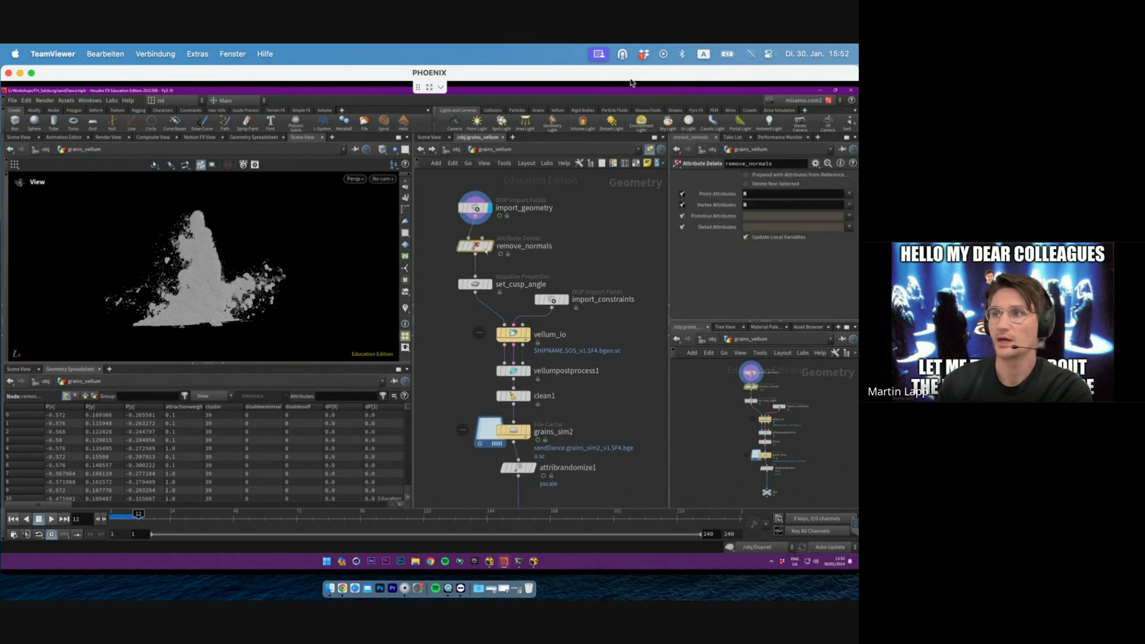
pyautogui.click(518, 286)
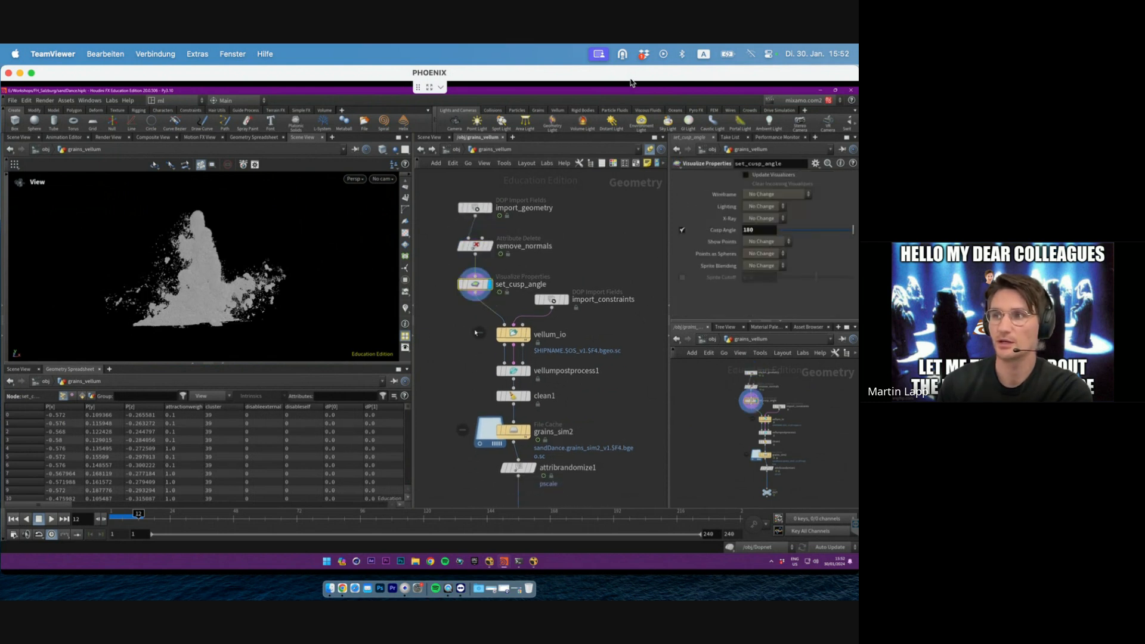
pyautogui.moveTo(541, 337); pyautogui.dragTo(520, 322, button='middle')
pyautogui.click(529, 285)
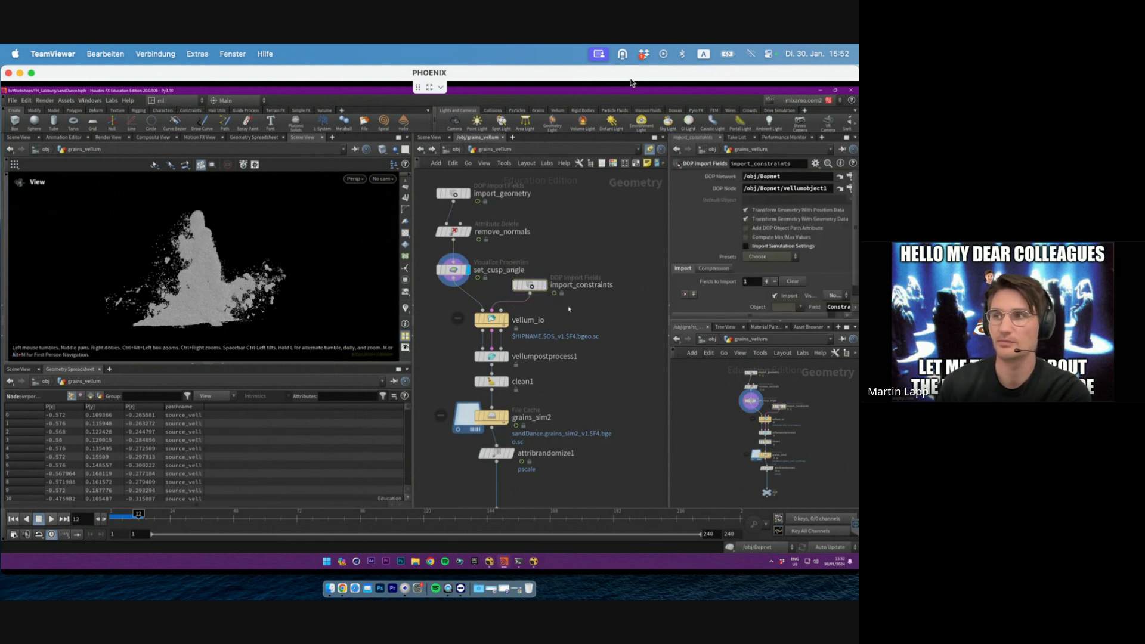
# Step: Display vellum_io and vellumpostprocess1 in turn and review their parameters
pyautogui.click(492, 319)
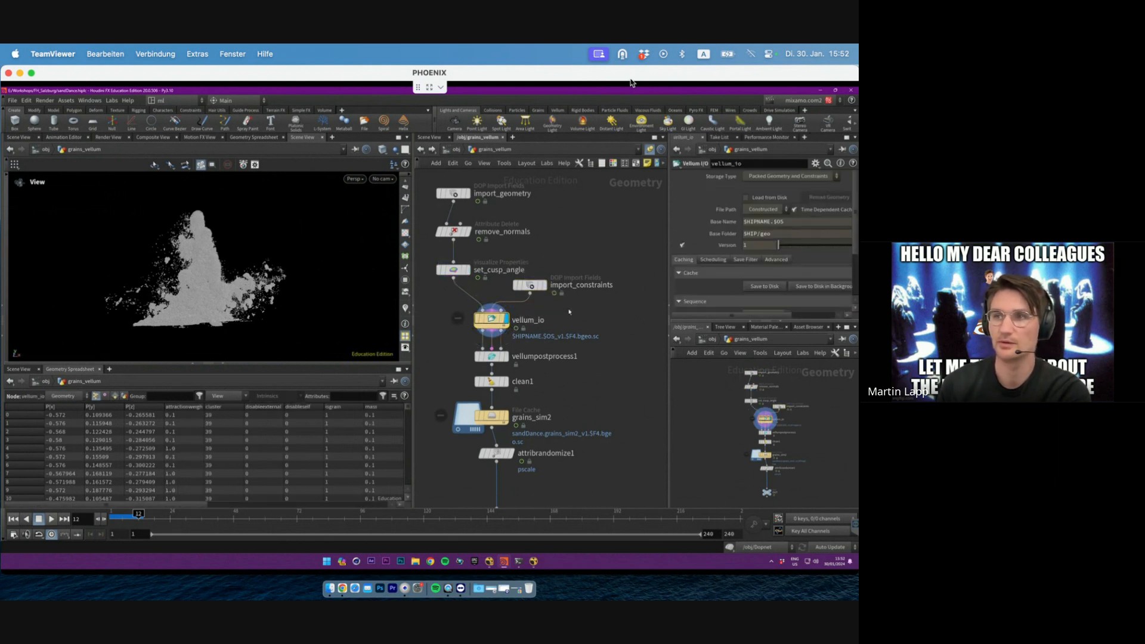
pyautogui.moveTo(554, 340); pyautogui.dragTo(560, 301, button='middle')
pyautogui.click(517, 317)
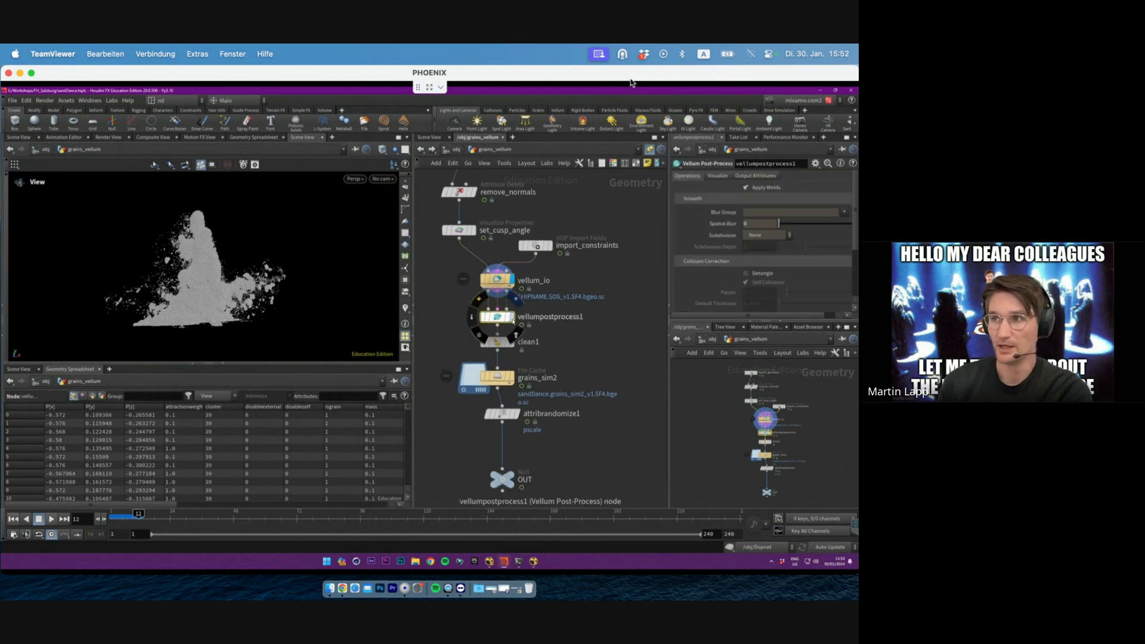
pyautogui.click(512, 316)
pyautogui.click(460, 309)
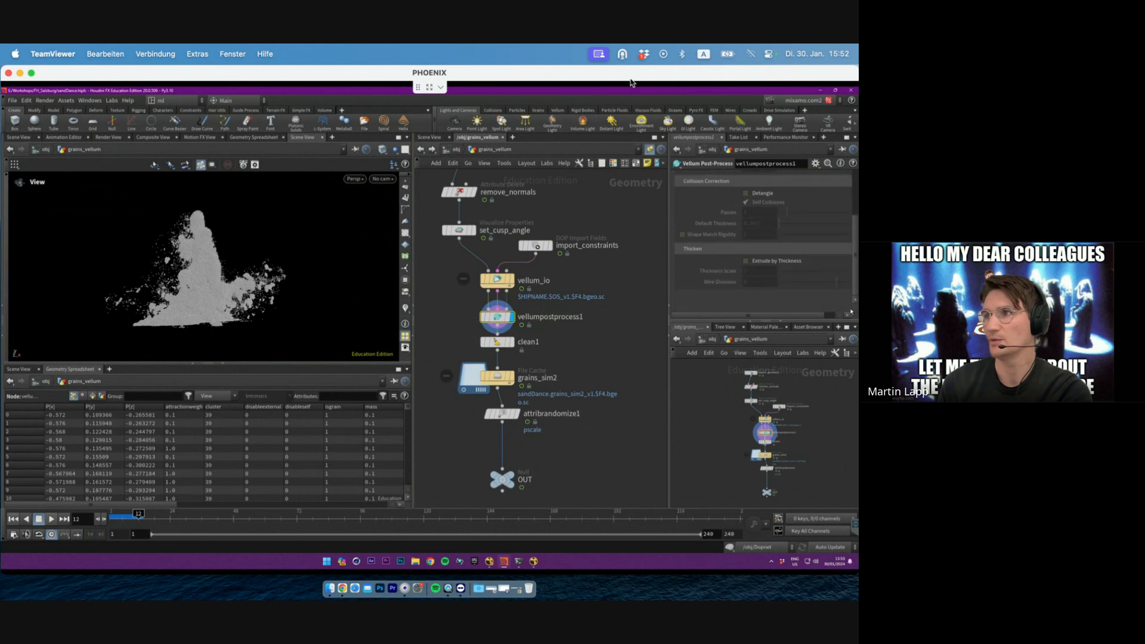
# Step: Display clean1 and highlight the pattern in its Remove Attributes field
pyautogui.click(500, 341)
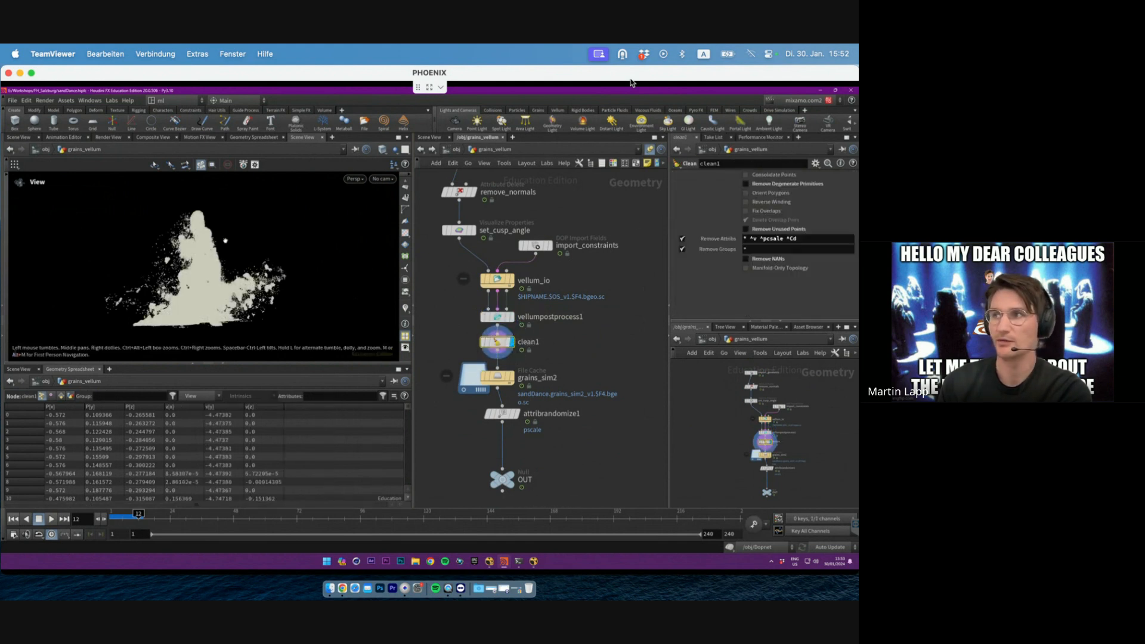
pyautogui.click(749, 239)
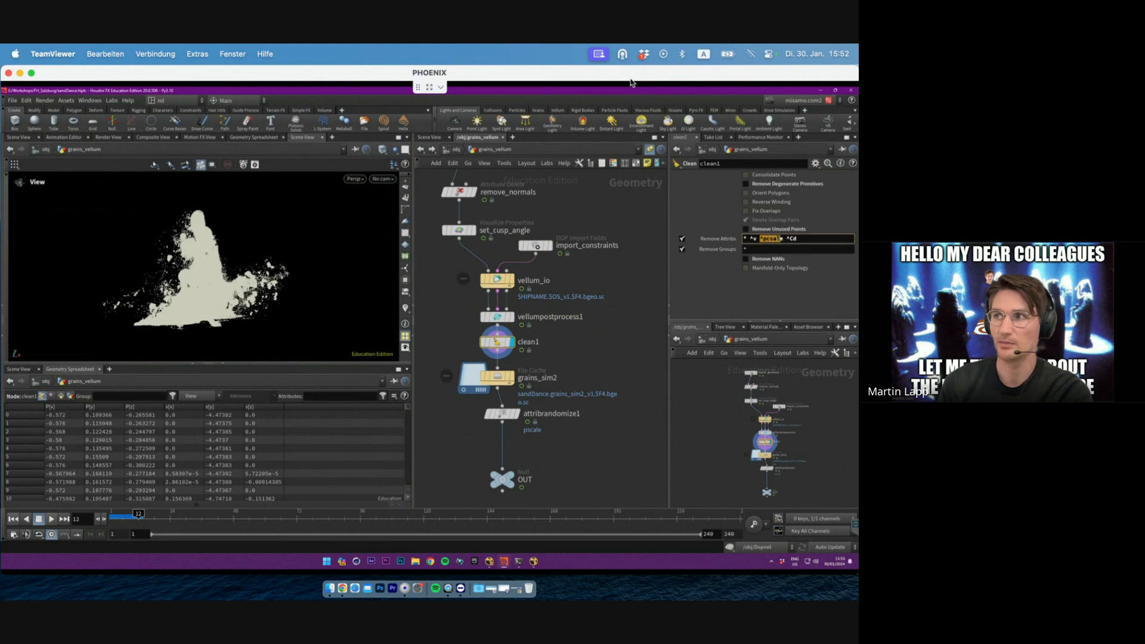
pyautogui.click(780, 238)
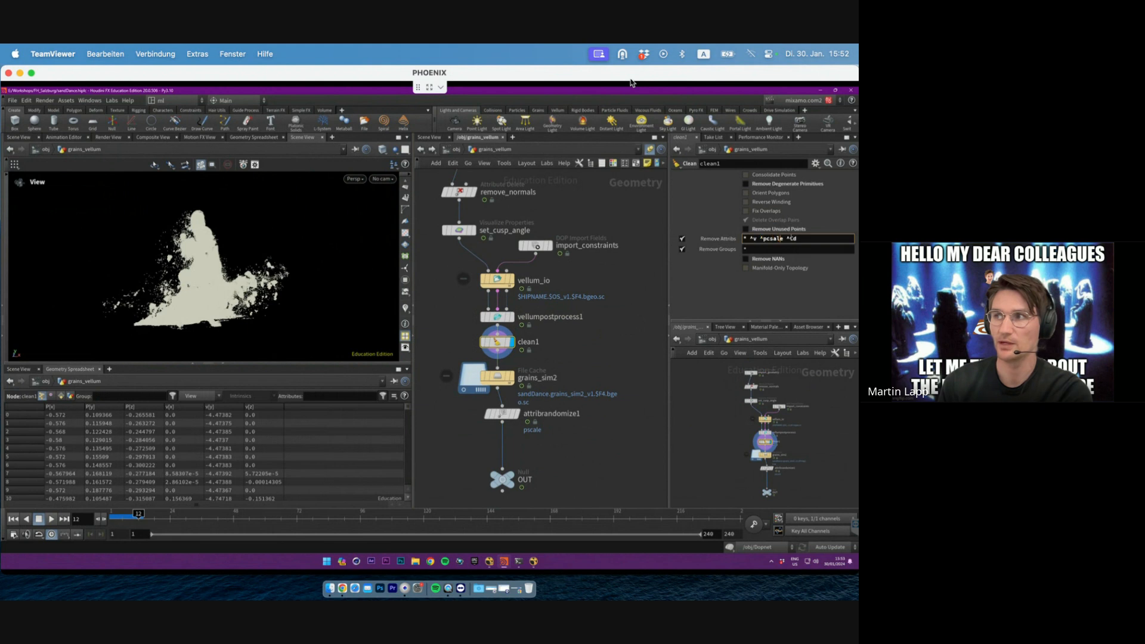
pyautogui.click(607, 338)
pyautogui.moveTo(803, 240); pyautogui.dragTo(686, 251)
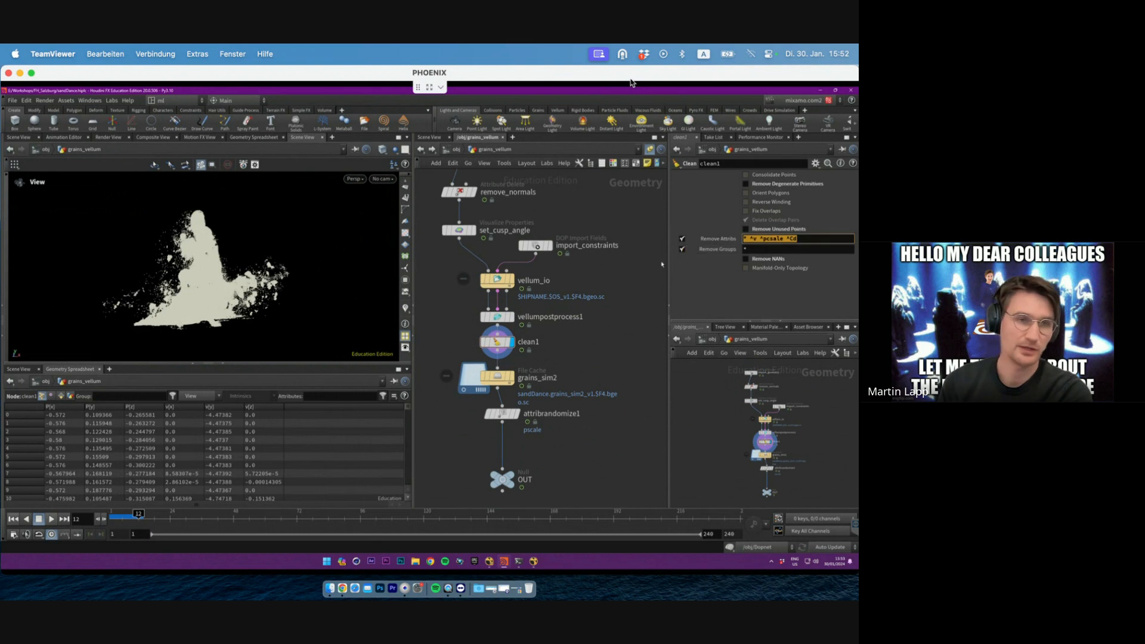
# Step: Display the grains_sim2 file cache, play the cached simulation and go back to frame 36
pyautogui.moveTo(579, 354); pyautogui.dragTo(590, 321, button='middle')
pyautogui.moveTo(589, 320); pyautogui.dragTo(494, 342)
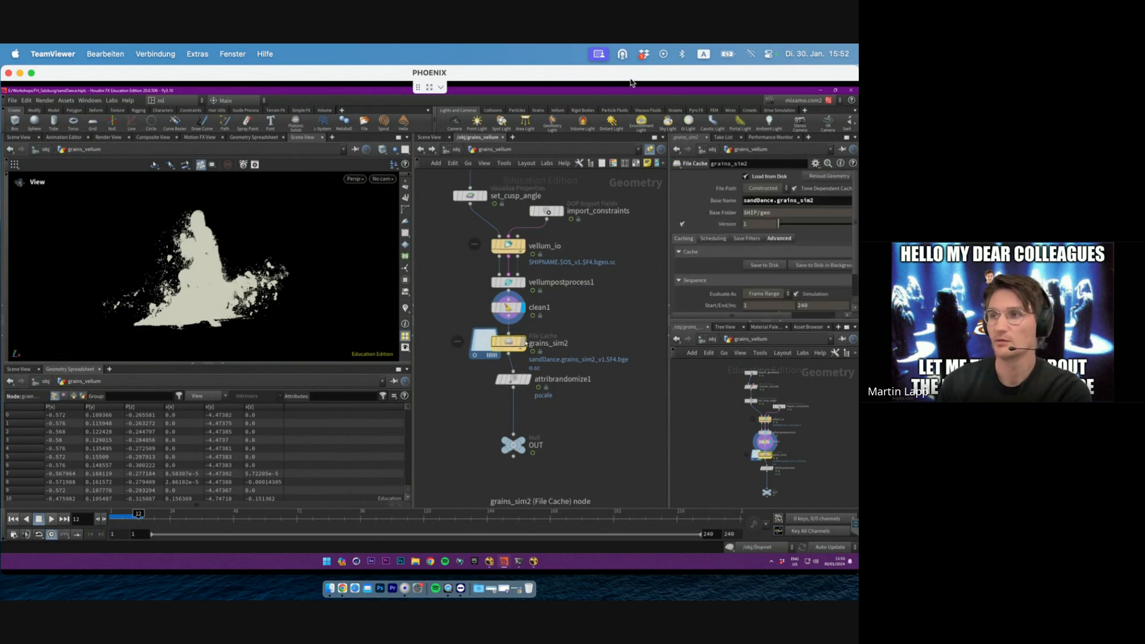
pyautogui.press('r')
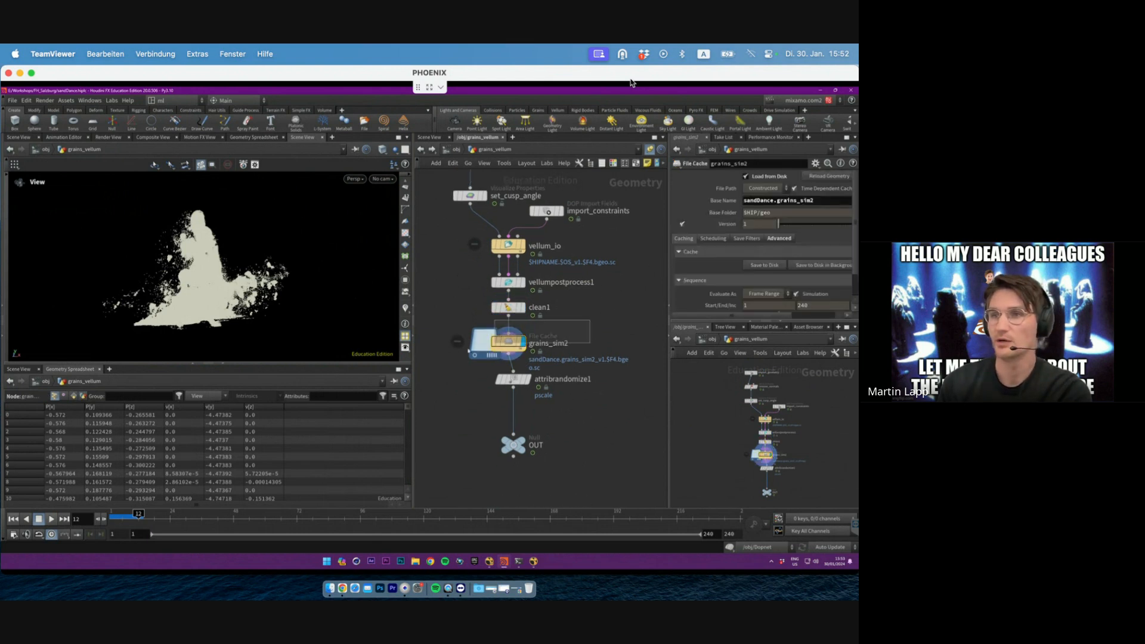
pyautogui.click(52, 519)
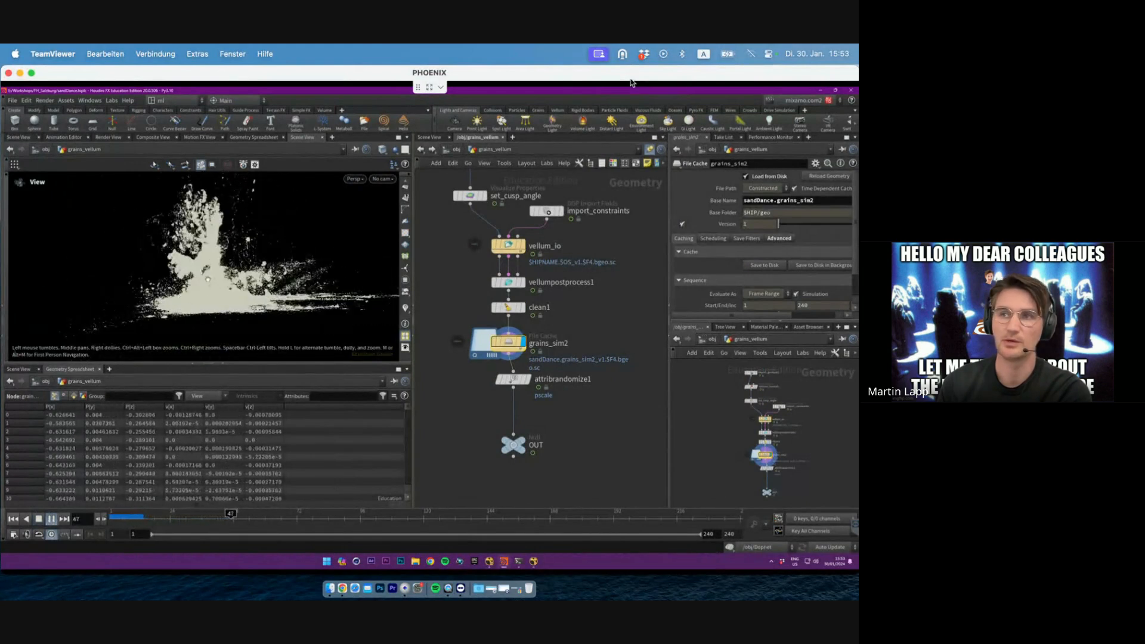
pyautogui.press('Up')
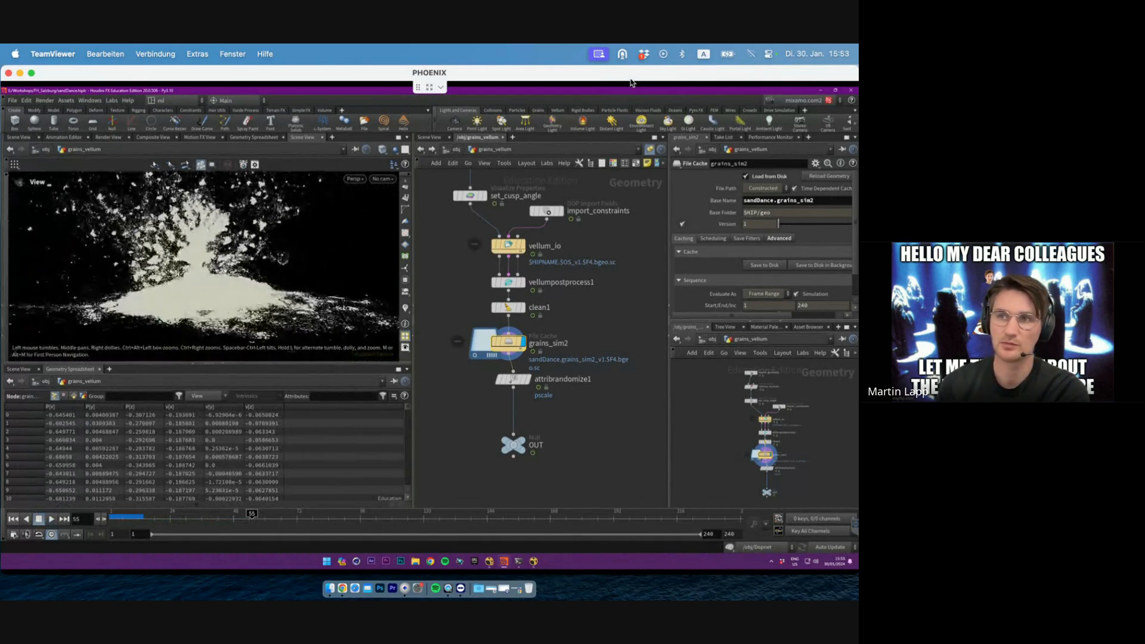
pyautogui.moveTo(174, 515); pyautogui.dragTo(202, 515)
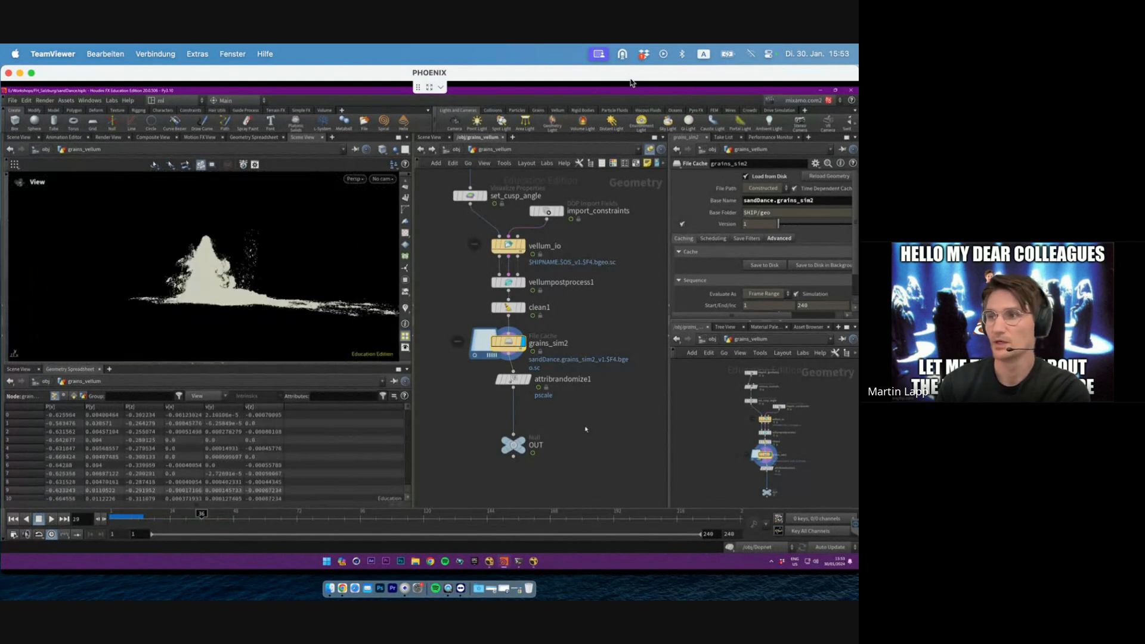
# Step: Display attribrandomize1 and line it up with the OUT null directly beneath grains_sim2
pyautogui.click(525, 379)
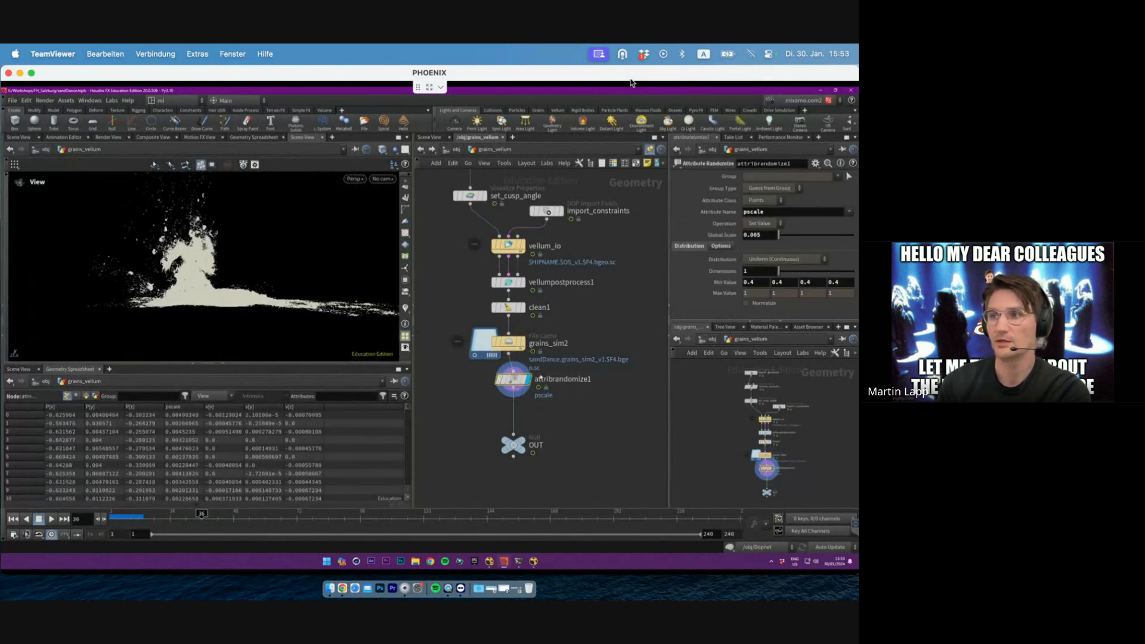
pyautogui.moveTo(513, 380); pyautogui.dragTo(508, 382)
pyautogui.moveTo(513, 445); pyautogui.dragTo(509, 446)
# Step: Examine the grains with randomized pscale up close in the viewport
pyautogui.scroll(3, 304, 261)
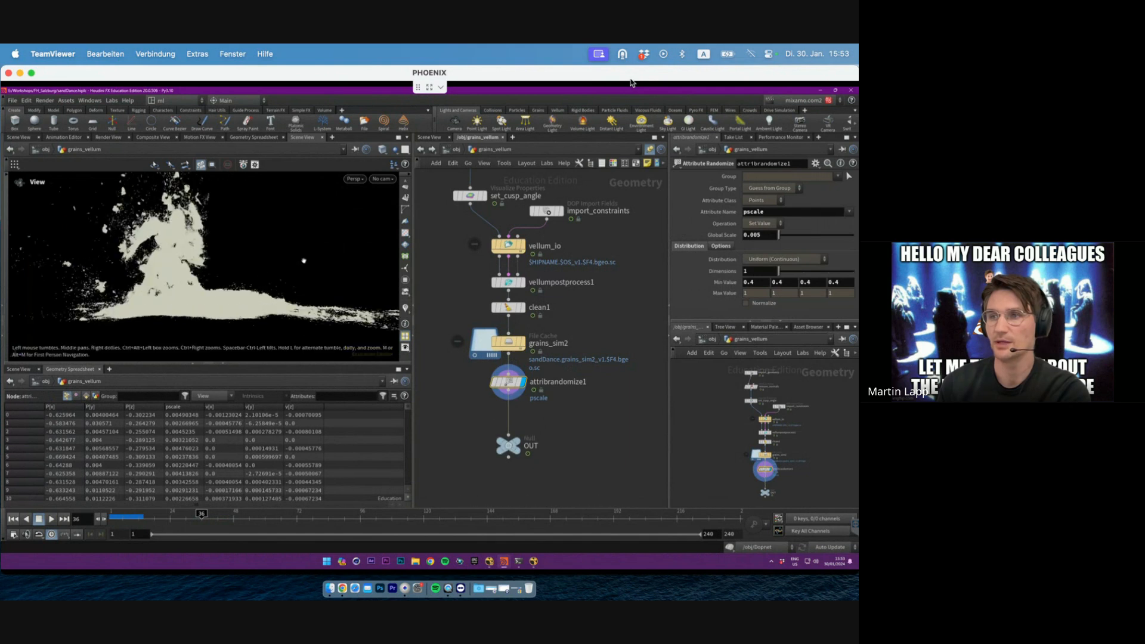
pyautogui.moveTo(304, 261); pyautogui.dragTo(281, 276)
pyautogui.scroll(6, 282, 276)
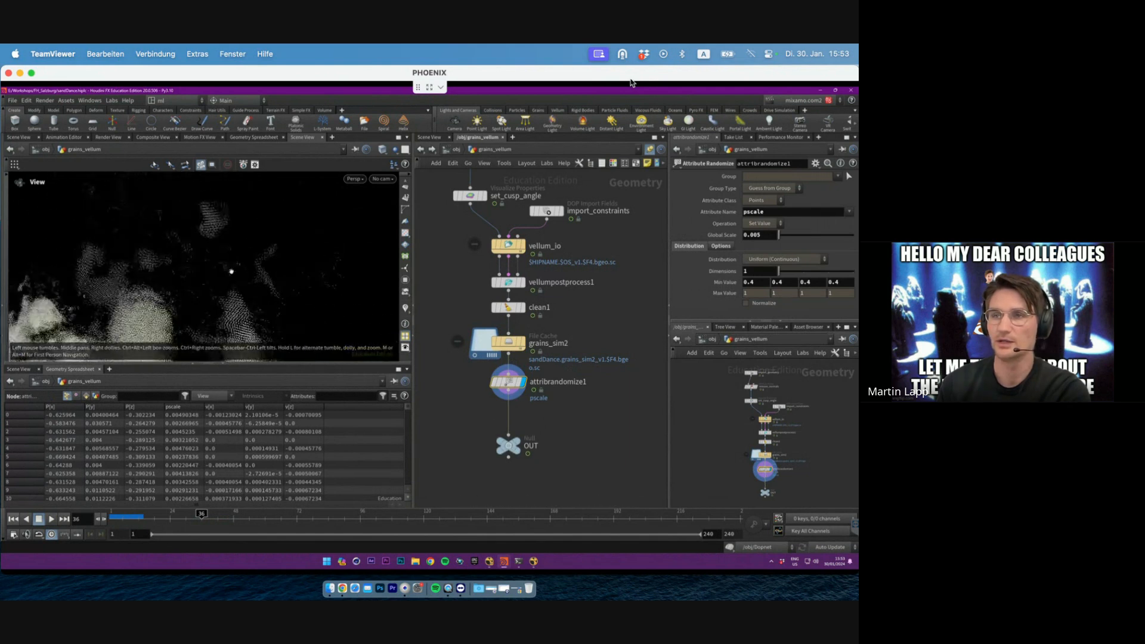
pyautogui.scroll(5, 213, 248)
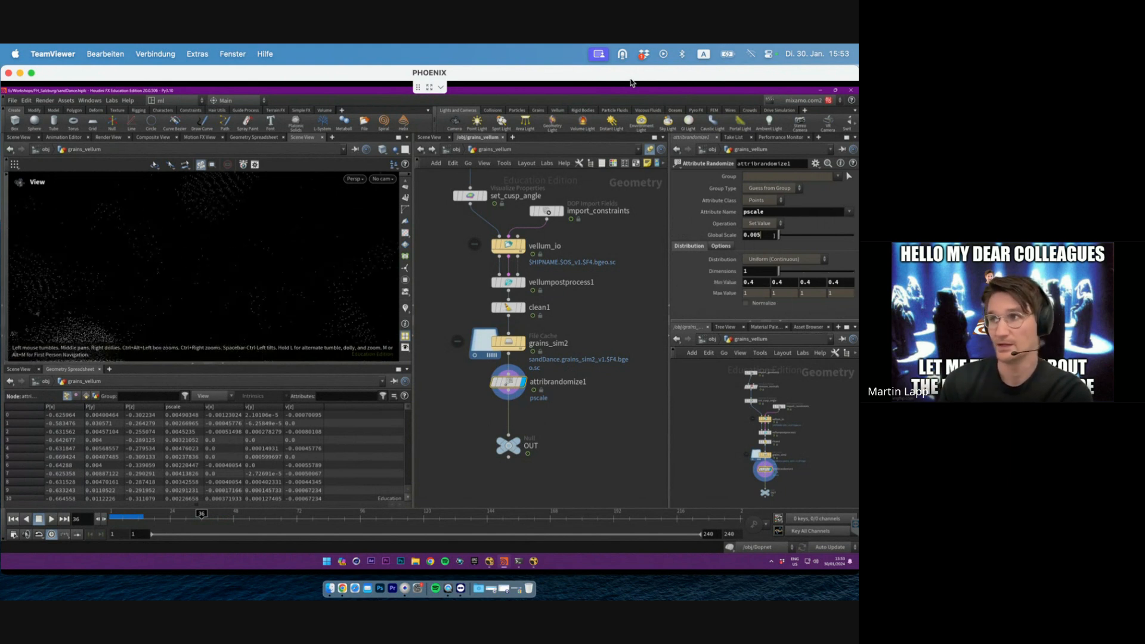
# Step: Examine the Global Scale, Min Value and Max Value settings of attribrandomize1
pyautogui.moveTo(762, 236)
pyautogui.mouseDown()
pyautogui.moveTo(744, 236)
pyautogui.moveTo(761, 236)
pyautogui.mouseUp()
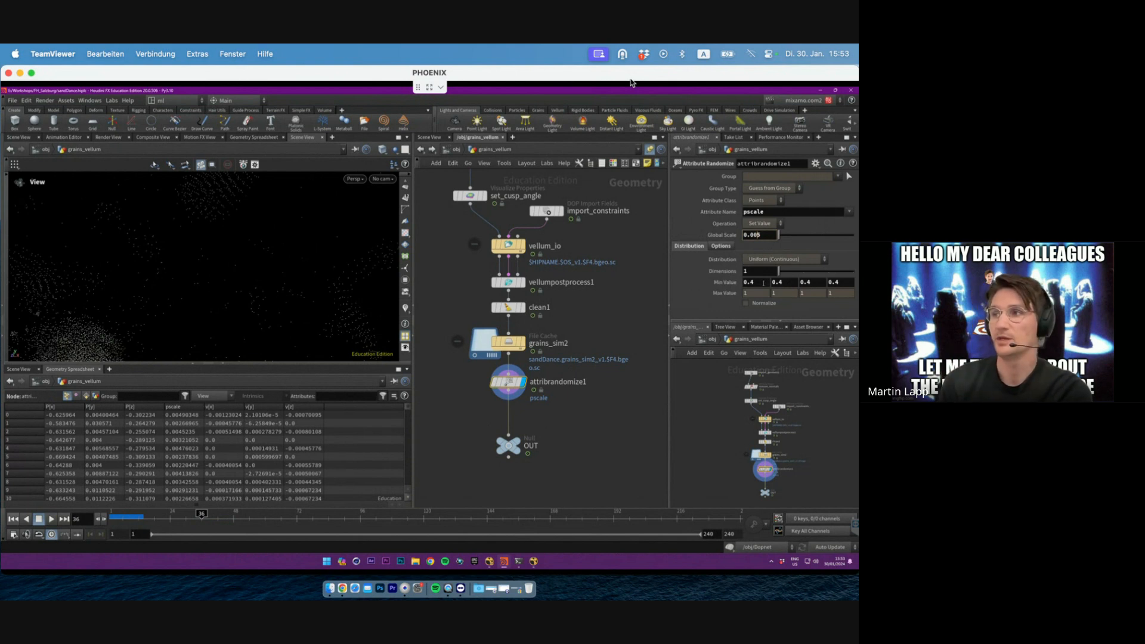
pyautogui.click(764, 283)
pyautogui.click(750, 293)
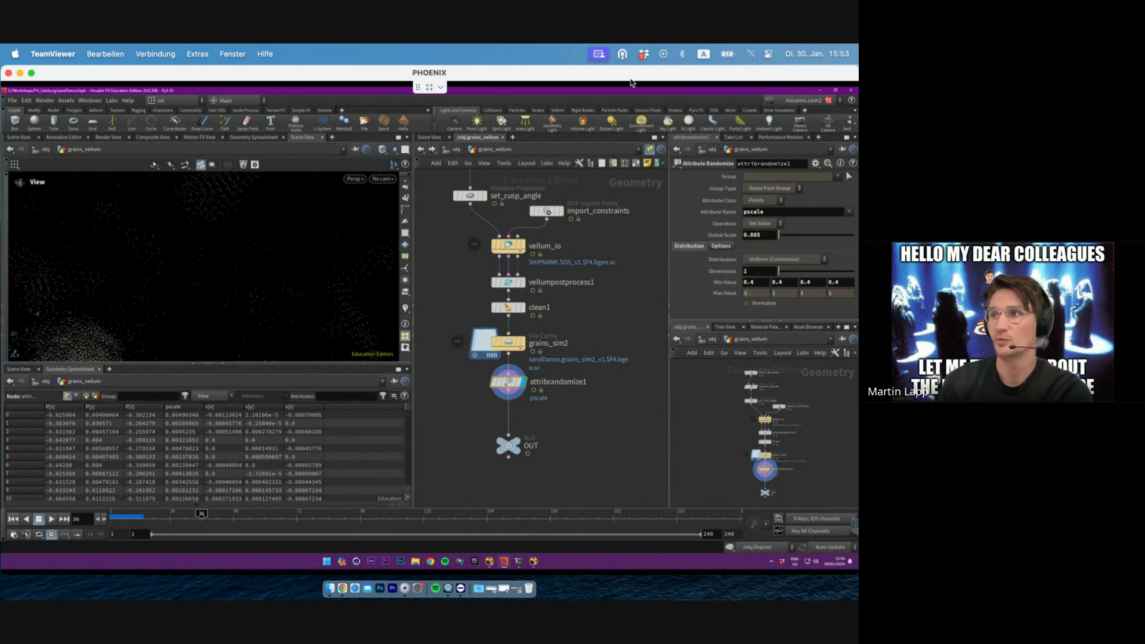
pyautogui.click(760, 235)
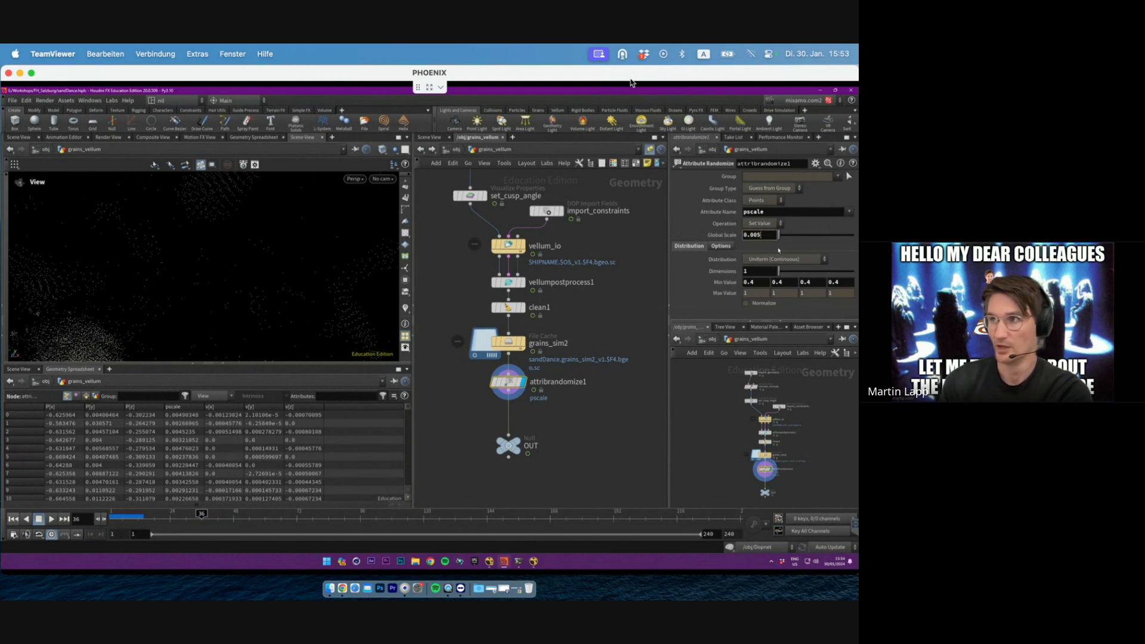
pyautogui.press('Return')
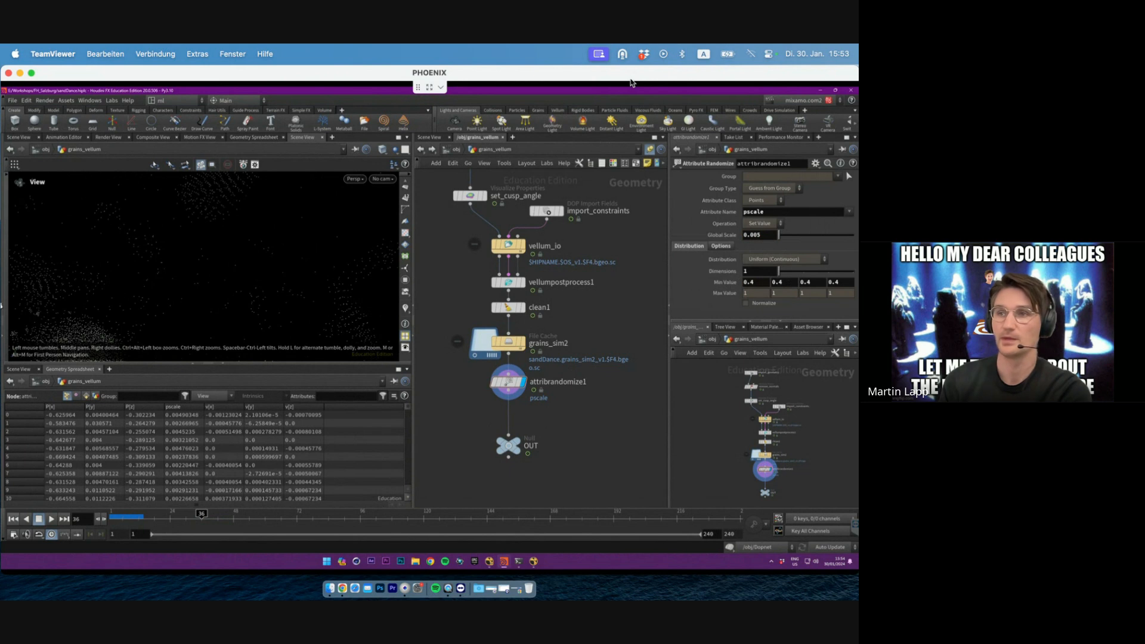
# Step: Switch the network to the stage context and display merge2, followed by merge1
pyautogui.click(465, 153)
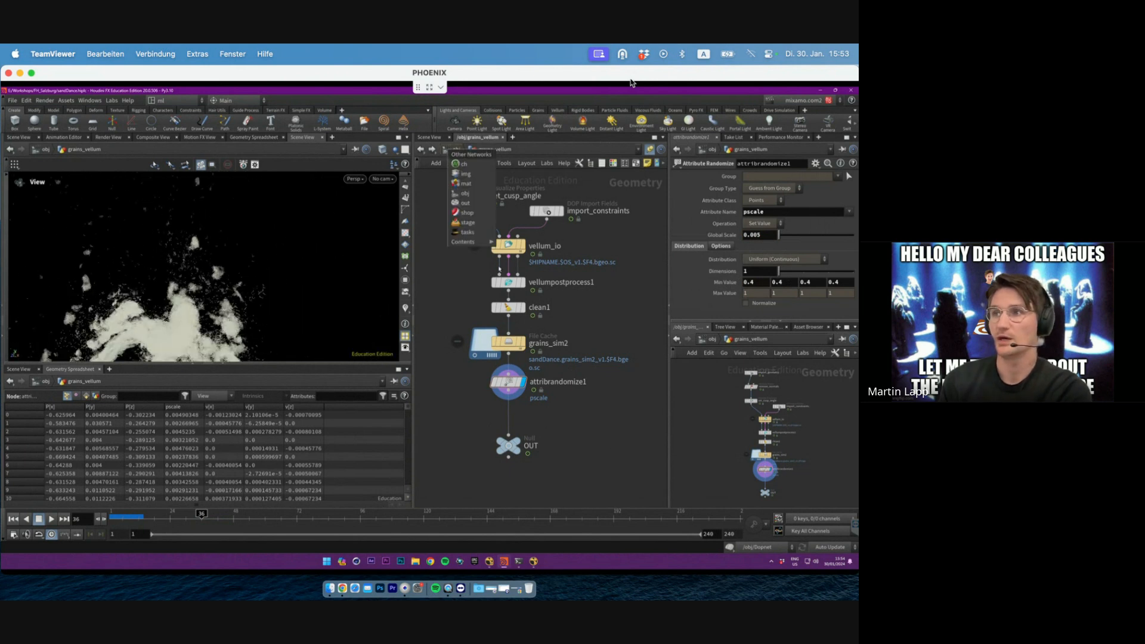
pyautogui.click(471, 222)
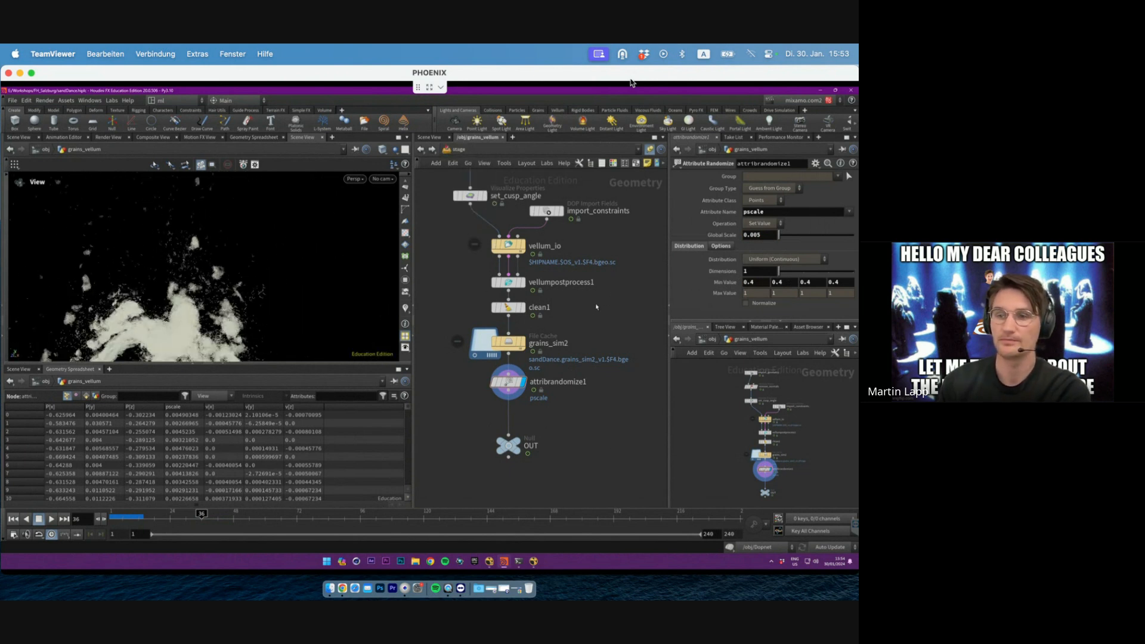
pyautogui.moveTo(588, 289); pyautogui.dragTo(557, 322, button='middle')
pyautogui.click(540, 299)
pyautogui.click(539, 299)
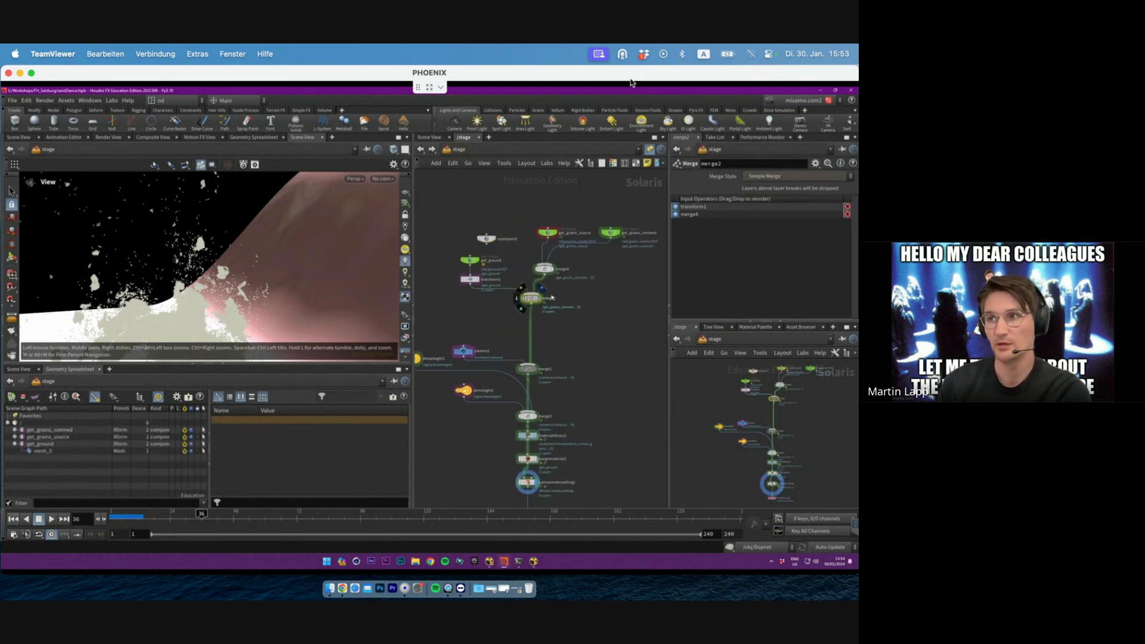
pyautogui.click(527, 369)
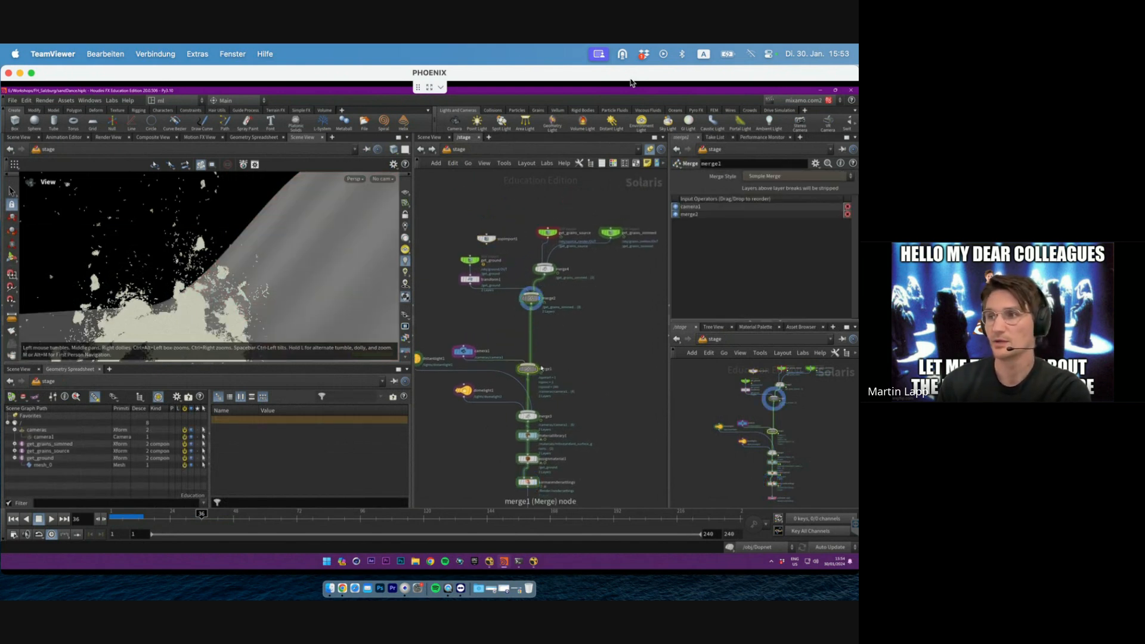
pyautogui.click(536, 369)
# Step: Display the get_grains_simmed import, view the whole grain simulation and scrub the timeline to frame 22
pyautogui.moveTo(581, 203); pyautogui.dragTo(542, 230)
pyautogui.moveTo(584, 212); pyautogui.dragTo(542, 229, button='middle')
pyautogui.moveTo(541, 230); pyautogui.dragTo(486, 263)
pyautogui.moveTo(547, 224); pyautogui.dragTo(579, 258)
pyautogui.moveTo(562, 230); pyautogui.dragTo(603, 235, button='middle')
pyautogui.scroll(3, 620, 234)
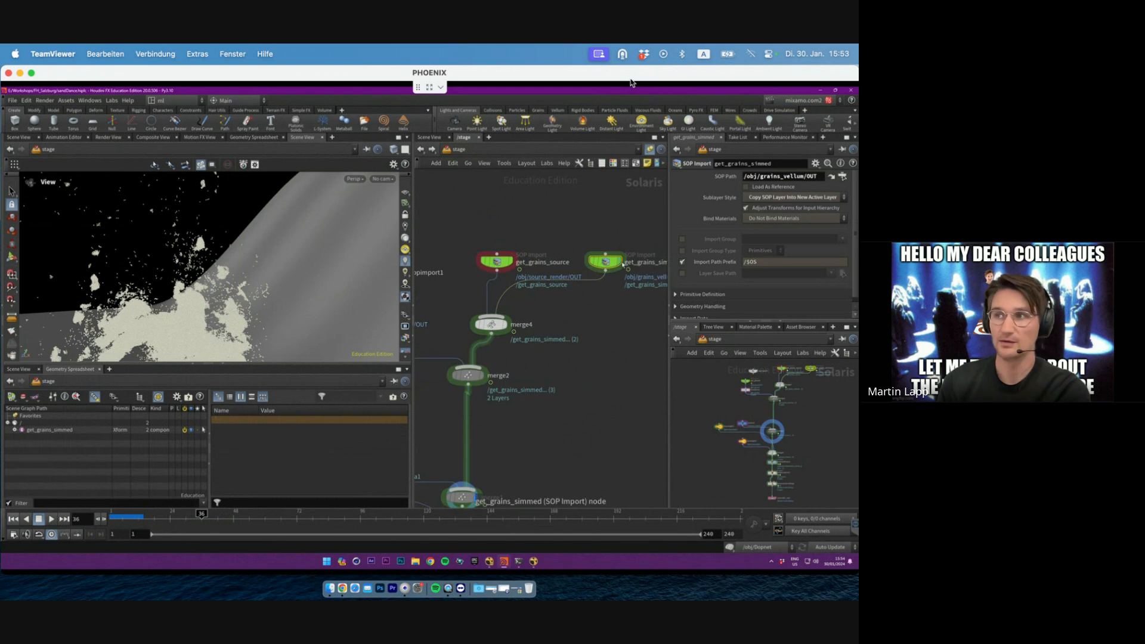
pyautogui.click(620, 261)
pyautogui.moveTo(185, 295); pyautogui.dragTo(199, 243, button='right')
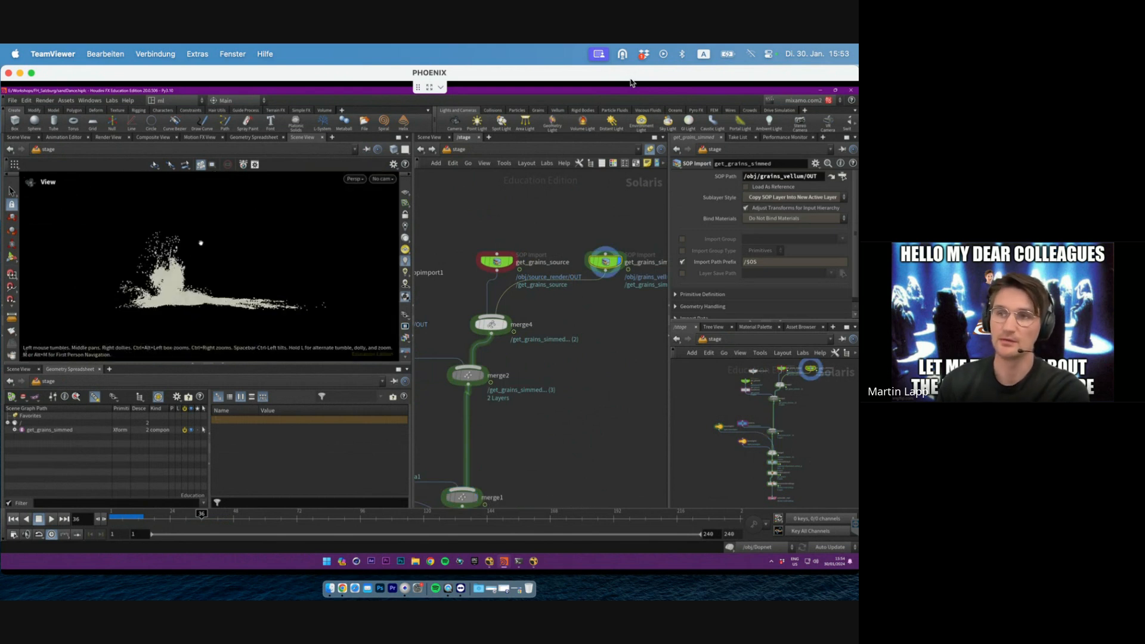
pyautogui.moveTo(200, 243); pyautogui.dragTo(205, 259)
pyautogui.moveTo(206, 260); pyautogui.dragTo(206, 304, button='right')
pyautogui.moveTo(206, 304); pyautogui.dragTo(185, 298)
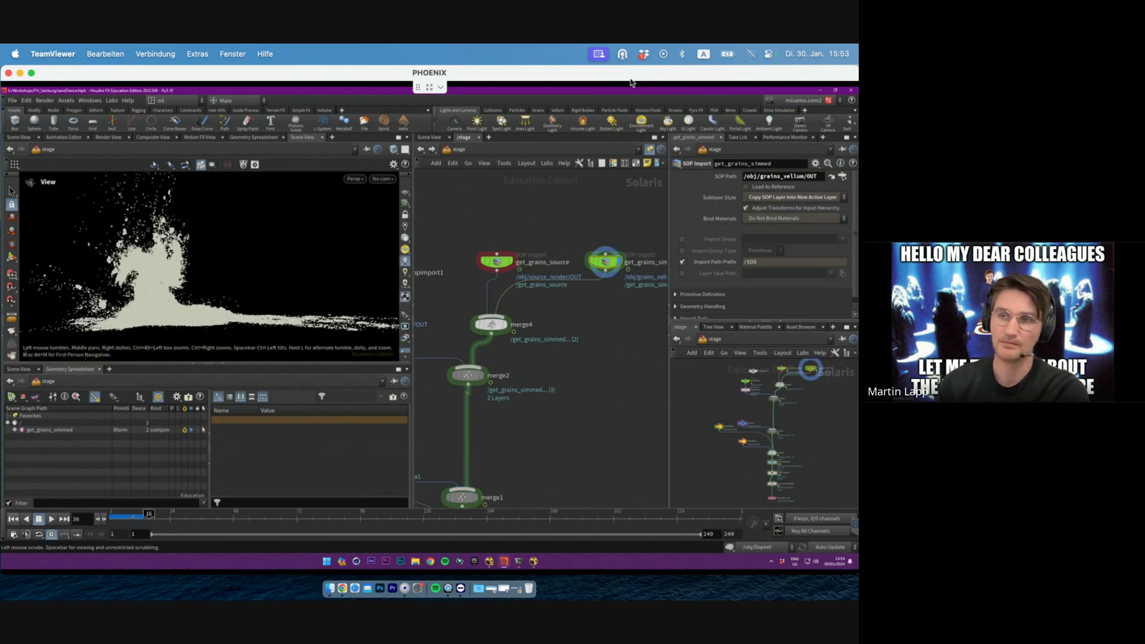
pyautogui.moveTo(562, 231); pyautogui.dragTo(498, 273)
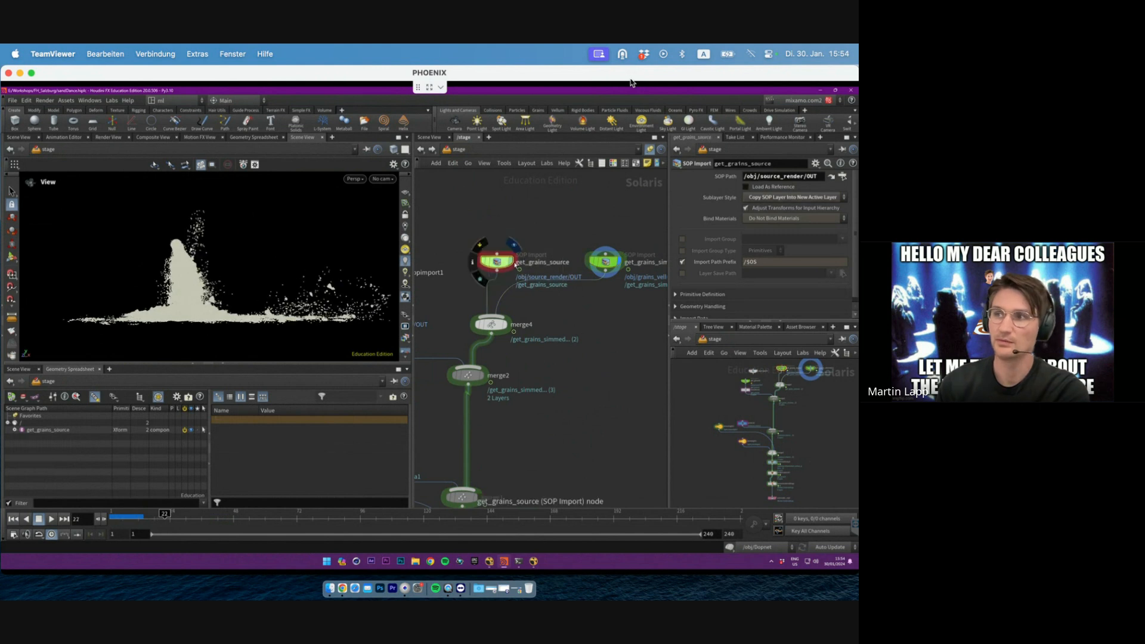
# Step: Compare the get_grains_source, get_grains_simmed and merge4 nodes by displaying them in turn, going to frame 25
pyautogui.click(511, 261)
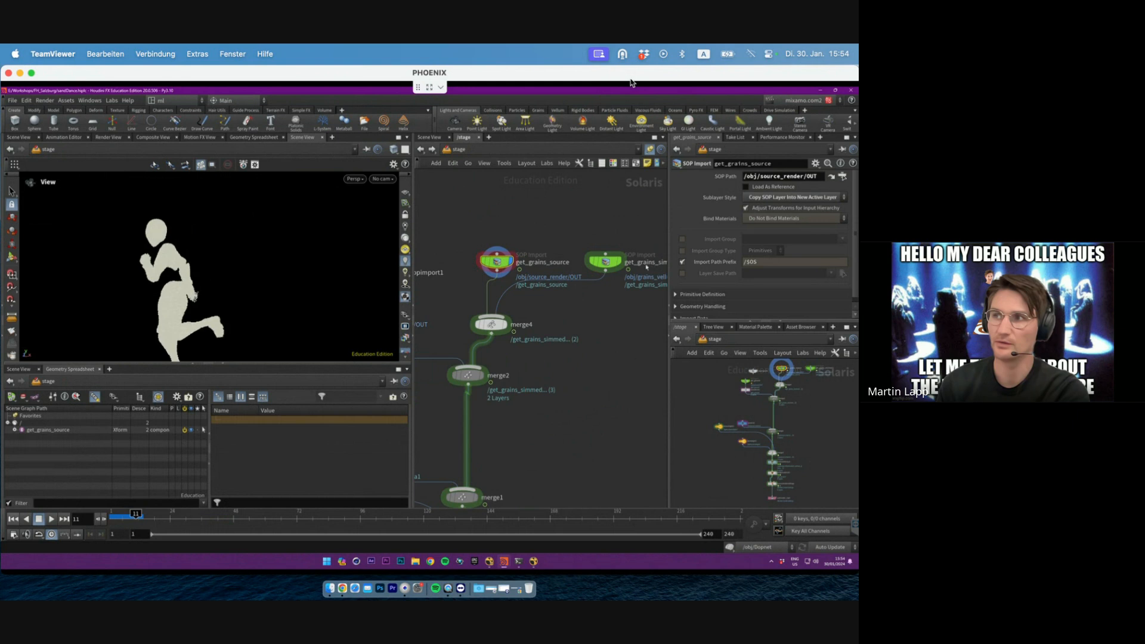
pyautogui.click(605, 261)
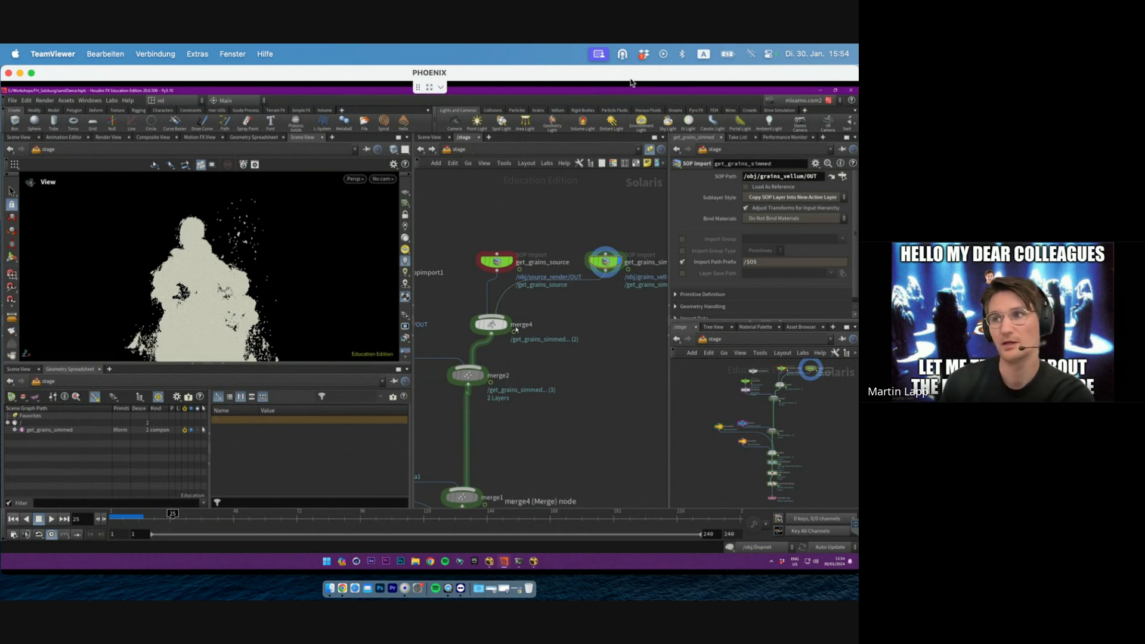
pyautogui.moveTo(491, 324)
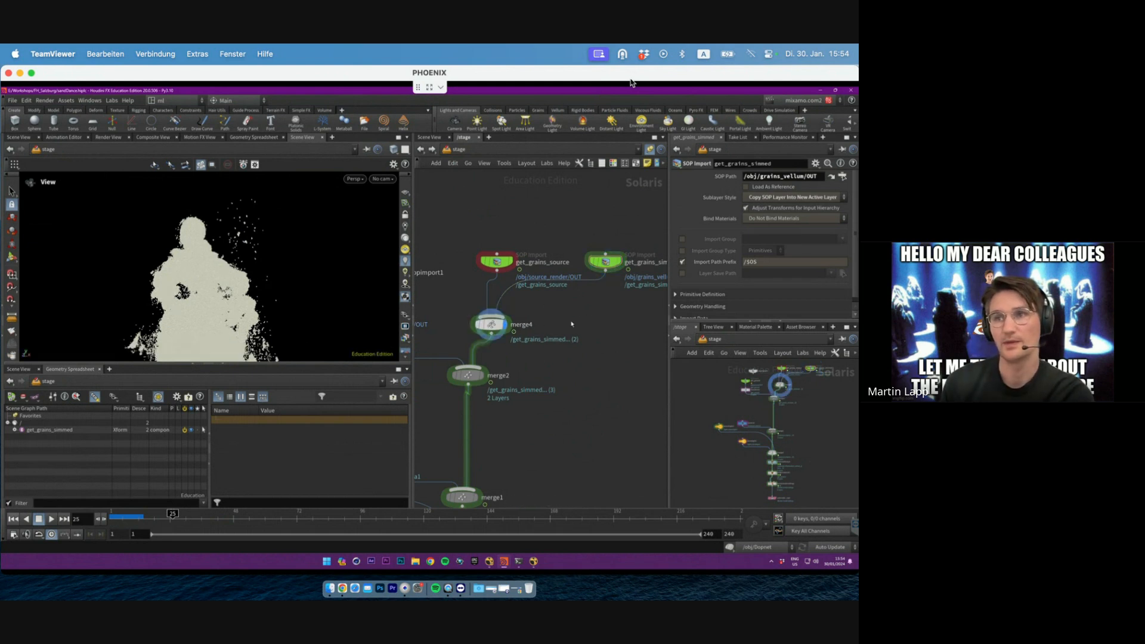
pyautogui.scroll(5, 369, 234)
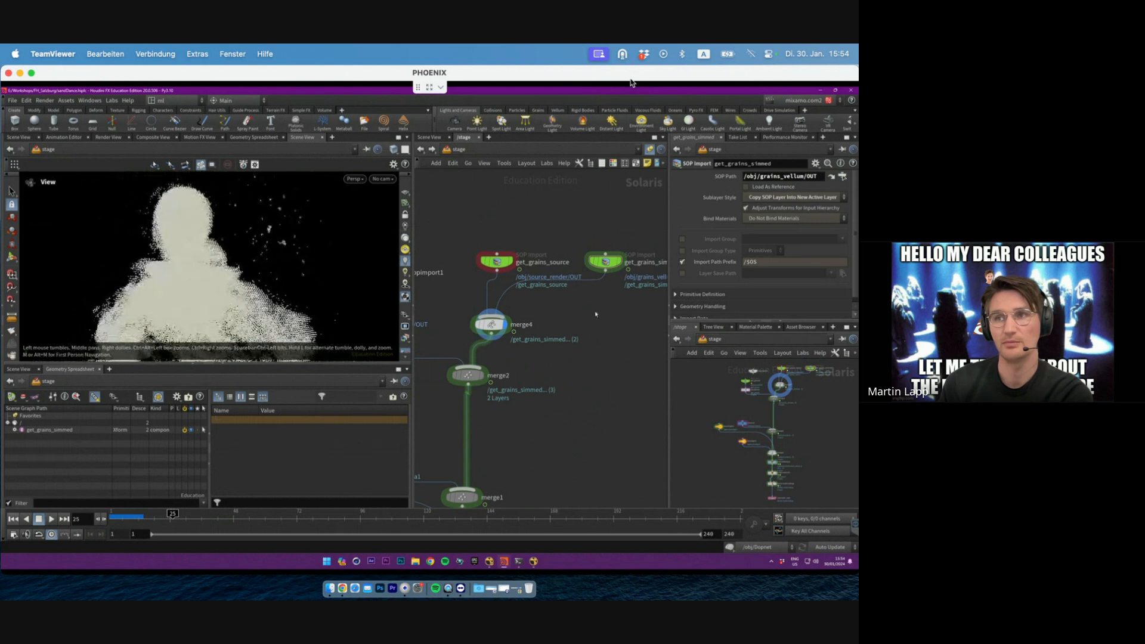
pyautogui.moveTo(602, 258)
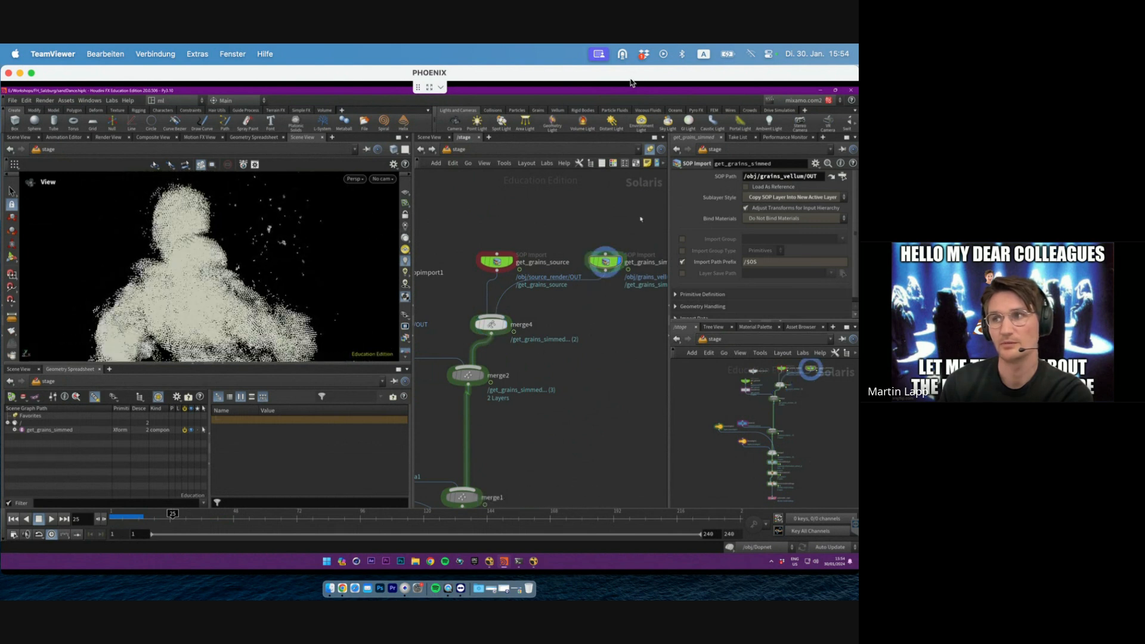
pyautogui.moveTo(513, 262)
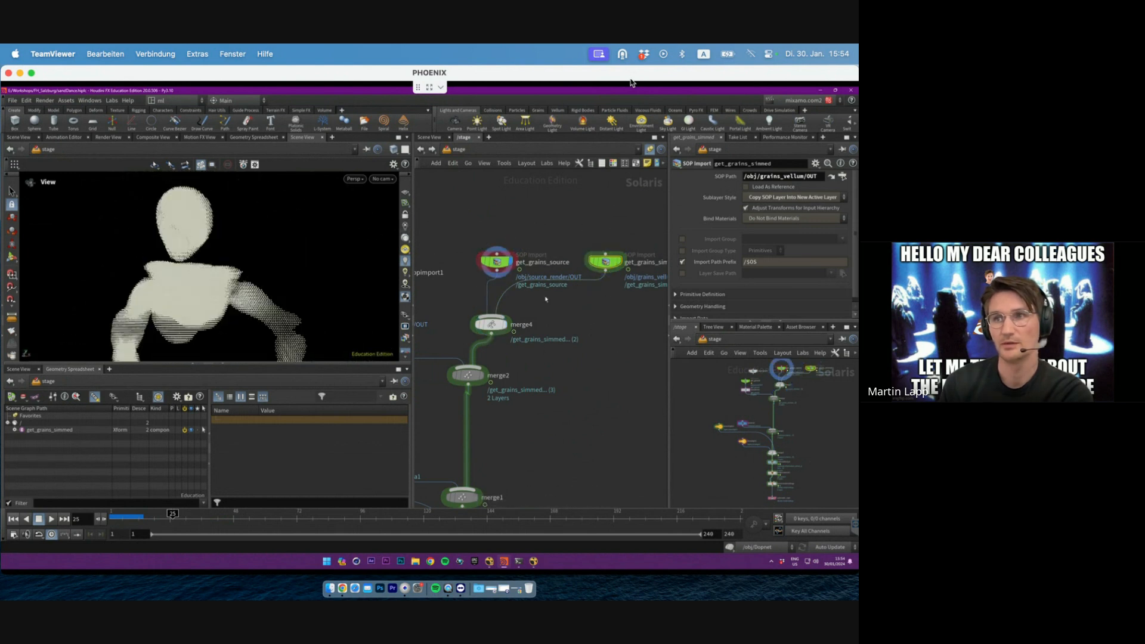
# Step: Display merge4 and inspect the combined source and simulated grains from near and far
pyautogui.click(506, 325)
pyautogui.moveTo(553, 308); pyautogui.dragTo(476, 340)
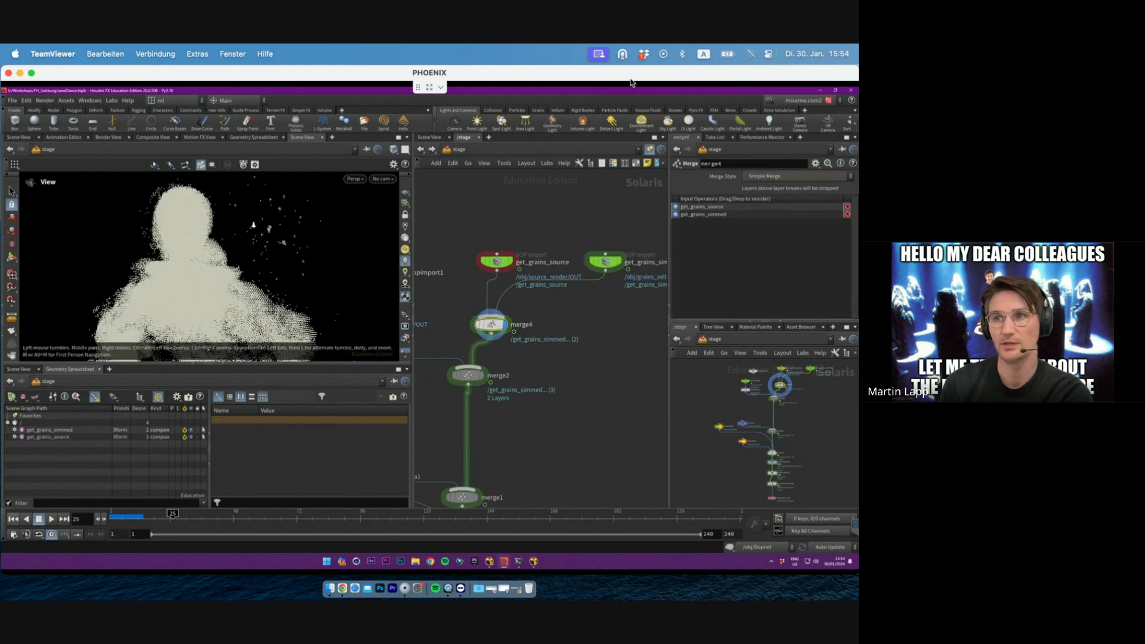
pyautogui.moveTo(206, 248); pyautogui.dragTo(242, 280)
pyautogui.moveTo(242, 280); pyautogui.dragTo(278, 299, button='right')
pyautogui.moveTo(277, 298); pyautogui.dragTo(281, 285)
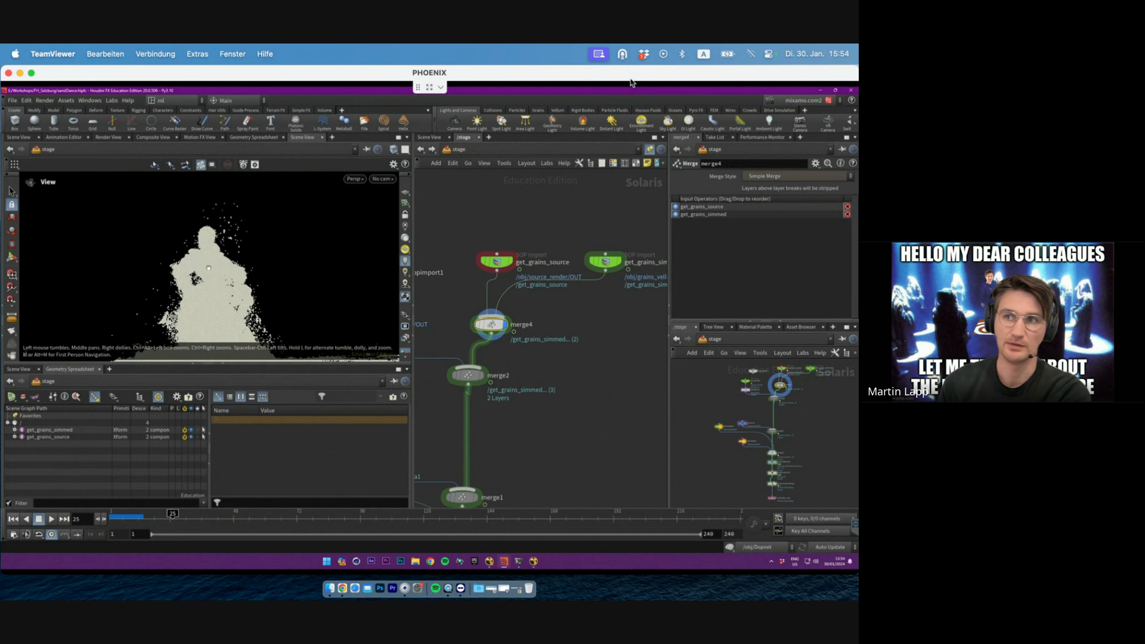
# Step: Display merge2 to include the ground and switch the viewport renderer to Karma XPU
pyautogui.moveTo(544, 361); pyautogui.dragTo(623, 311, button='middle')
pyautogui.click(564, 318)
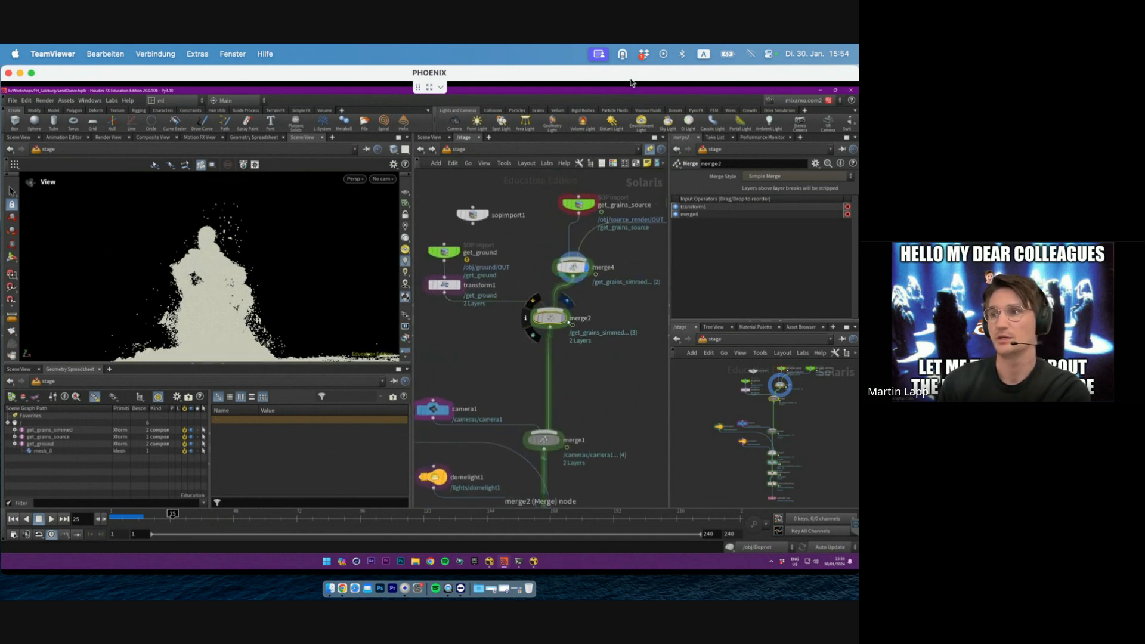
pyautogui.moveTo(600, 378); pyautogui.dragTo(550, 264, button='middle')
pyautogui.click(382, 179)
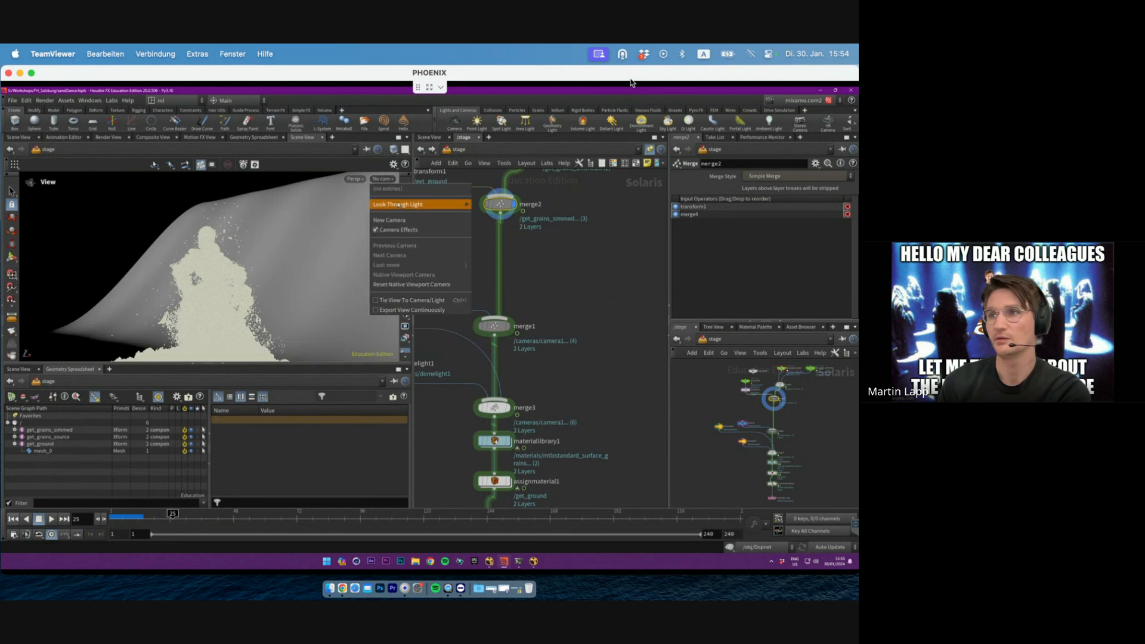
pyautogui.click(355, 178)
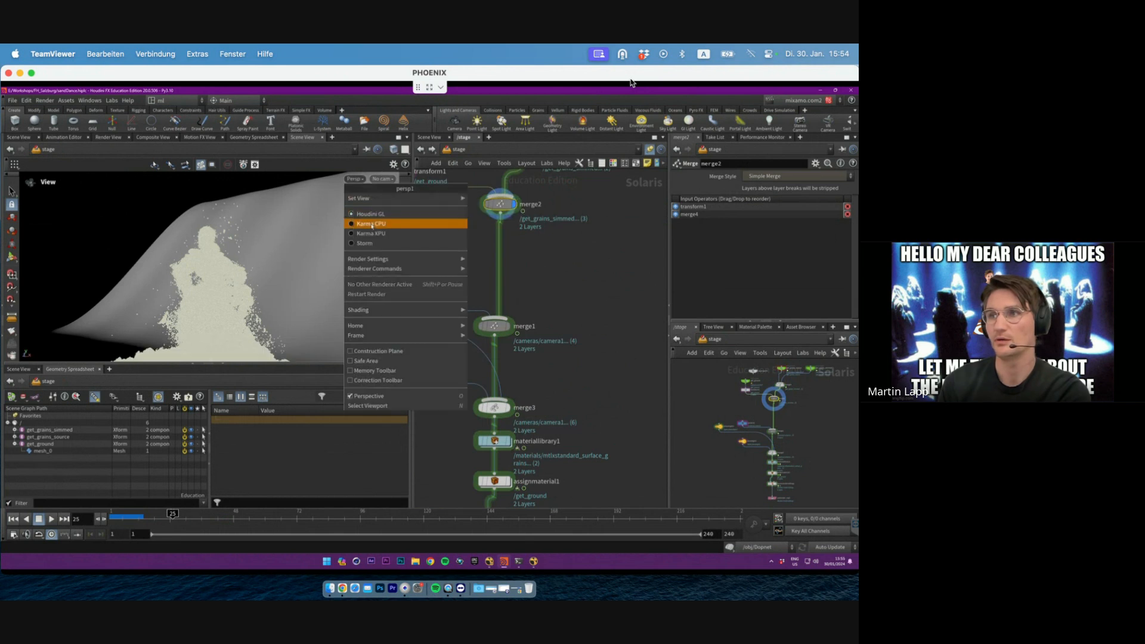
pyautogui.click(370, 234)
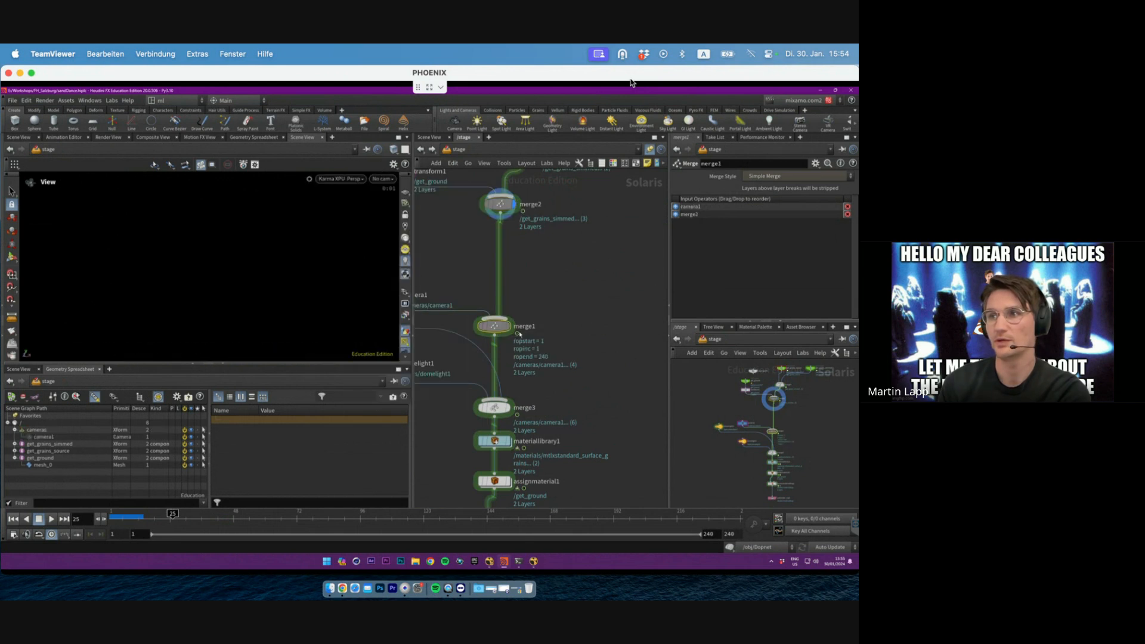
# Step: Display merge1 and look at the scene through /cameras/camera1
pyautogui.moveTo(531, 310); pyautogui.dragTo(603, 302, button='middle')
pyautogui.click(581, 319)
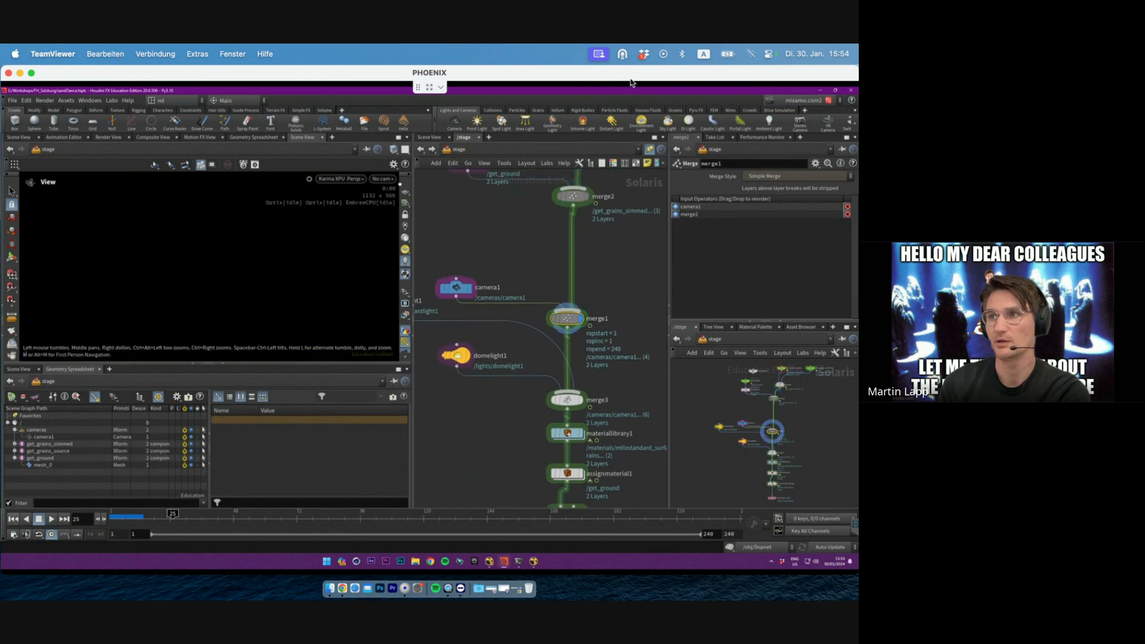
pyautogui.click(388, 181)
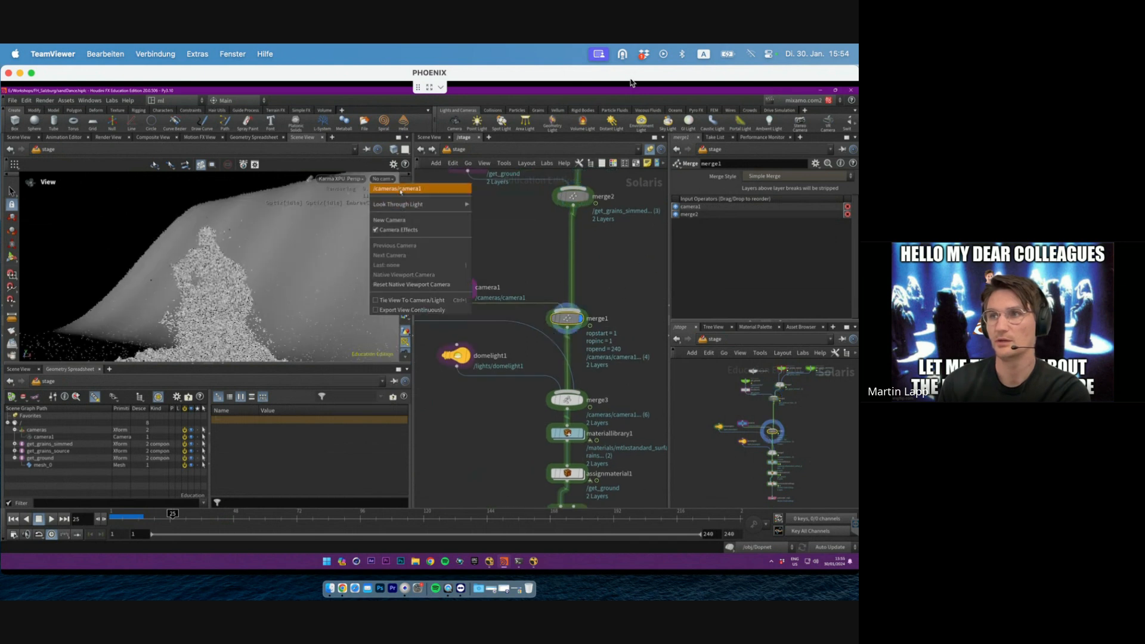
pyautogui.click(400, 190)
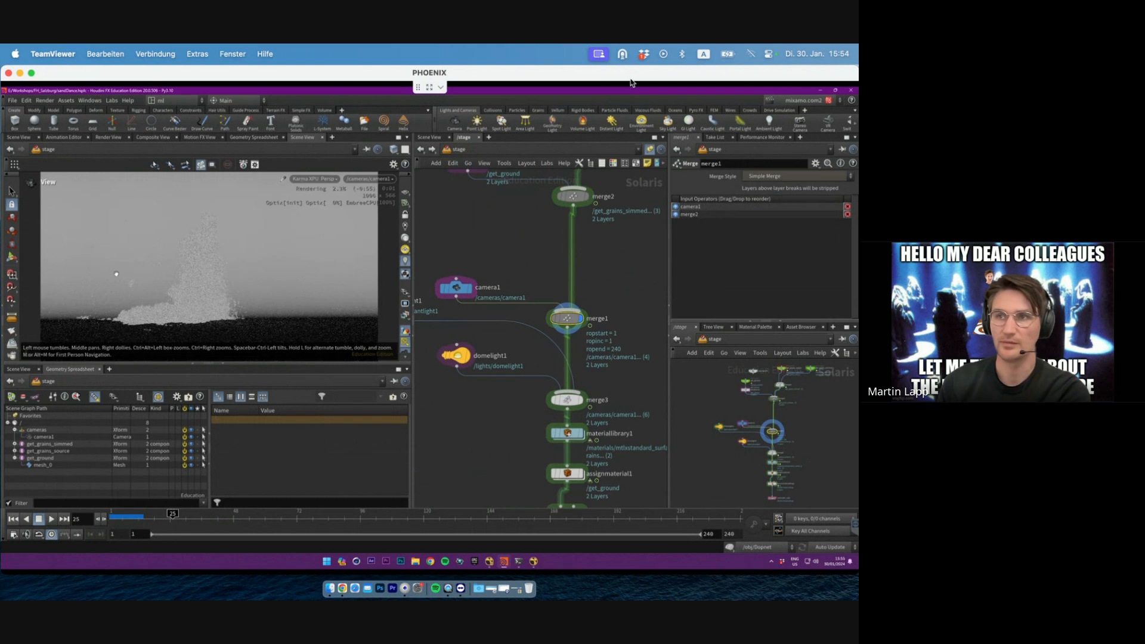
# Step: Render the scene with its lights by displaying merge3, and with its assigned materials by displaying assignmaterial1
pyautogui.moveTo(617, 332); pyautogui.dragTo(587, 282, button='middle')
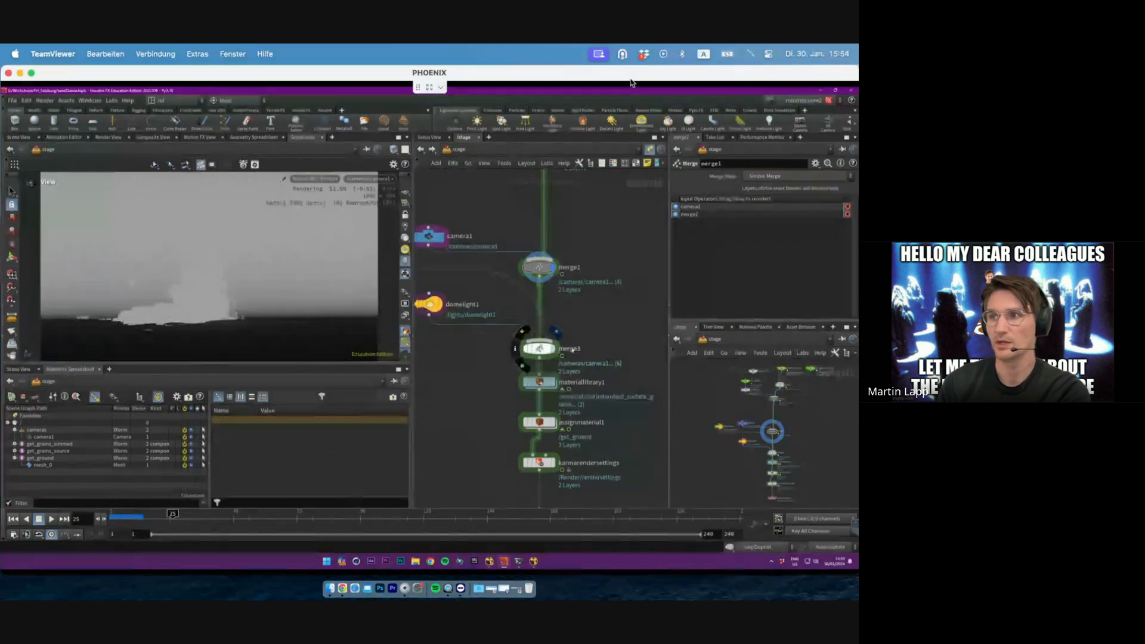
pyautogui.click(552, 349)
pyautogui.moveTo(452, 379); pyautogui.dragTo(465, 279, button='middle')
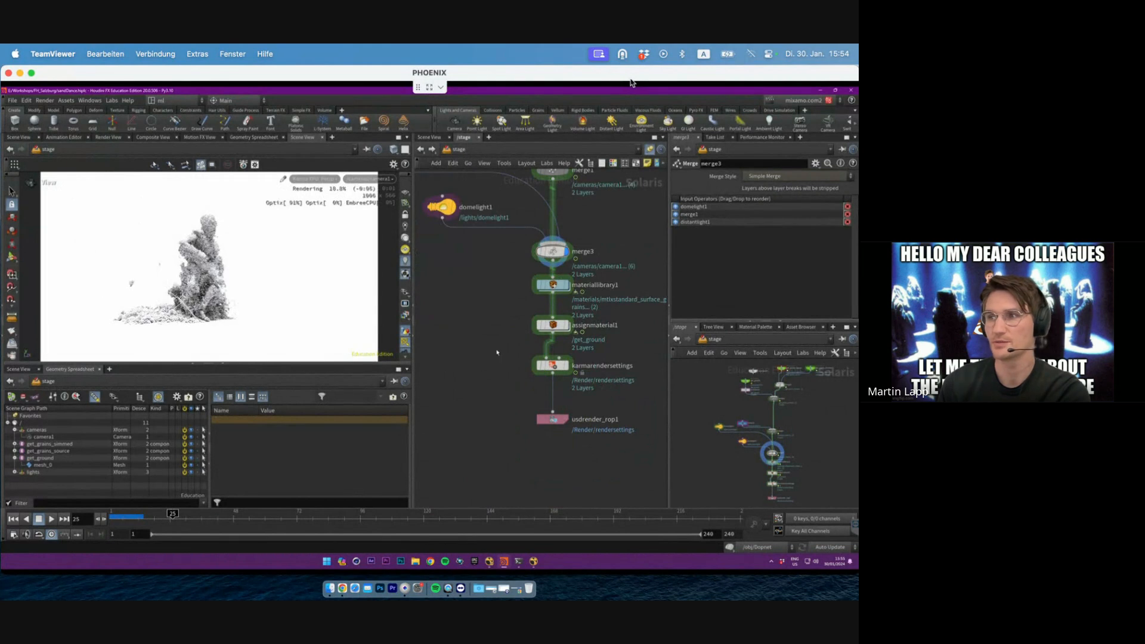
pyautogui.scroll(-3, 405, 322)
pyautogui.click(405, 309)
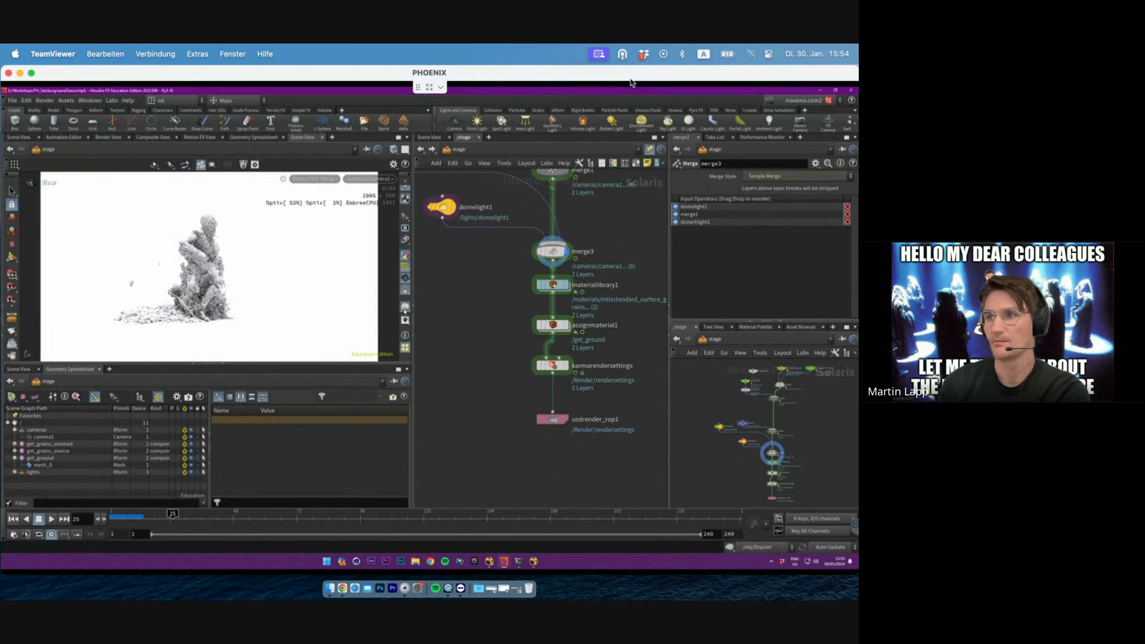
pyautogui.click(405, 310)
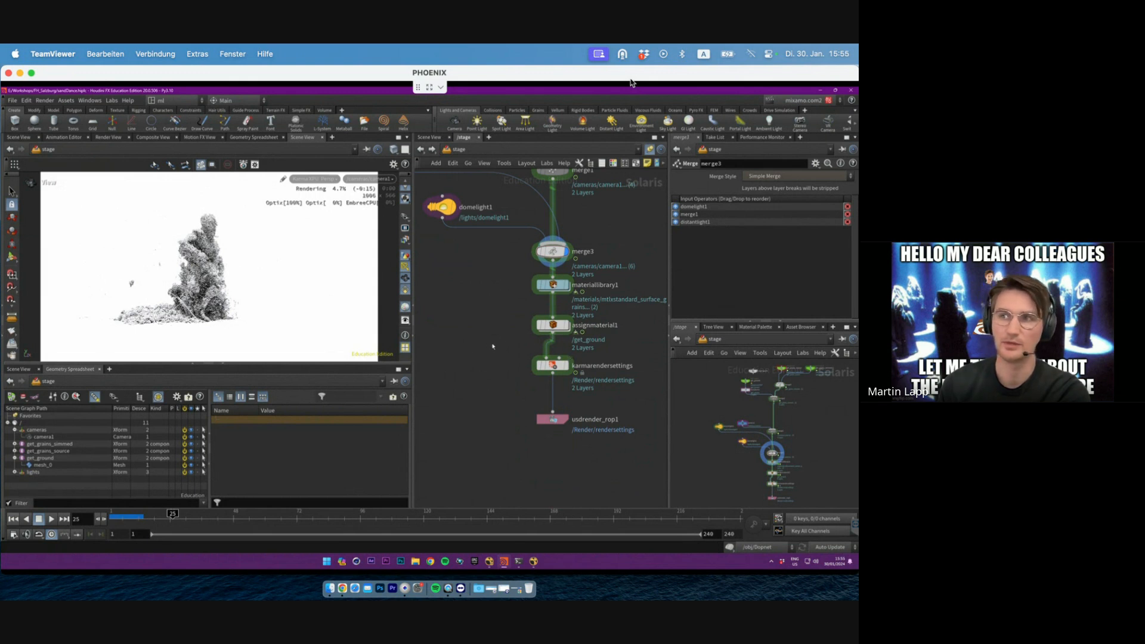
pyautogui.click(567, 325)
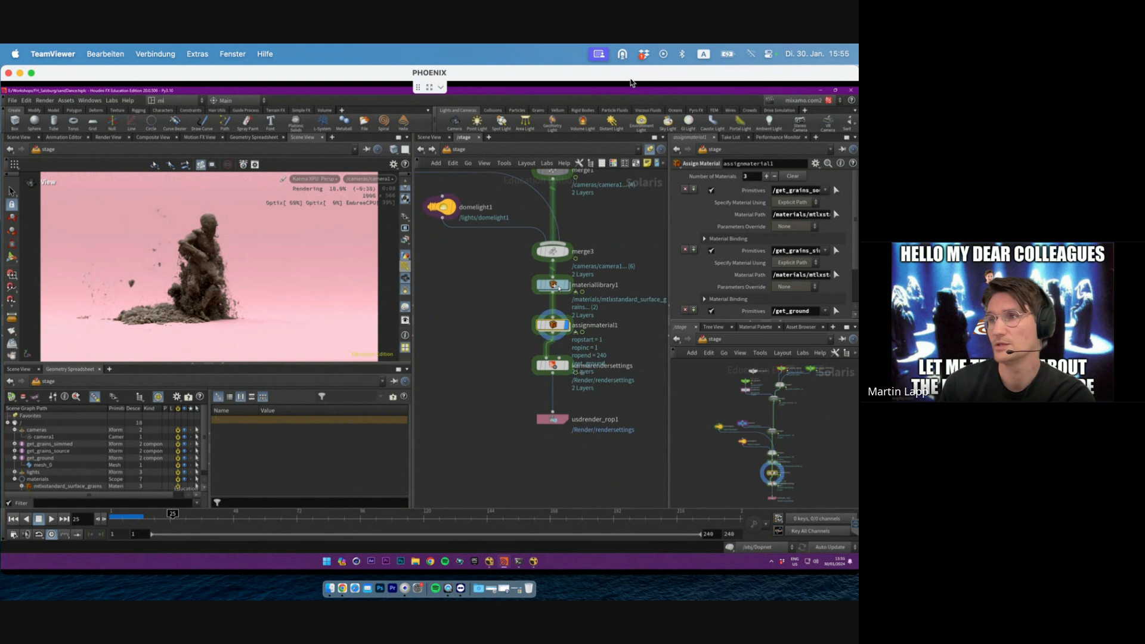
# Step: Go inside materiallibrary1, move the mtlxstandard_surface_grains shader closer to the other shader and expand its Base settings
pyautogui.click(554, 286)
pyautogui.press('i')
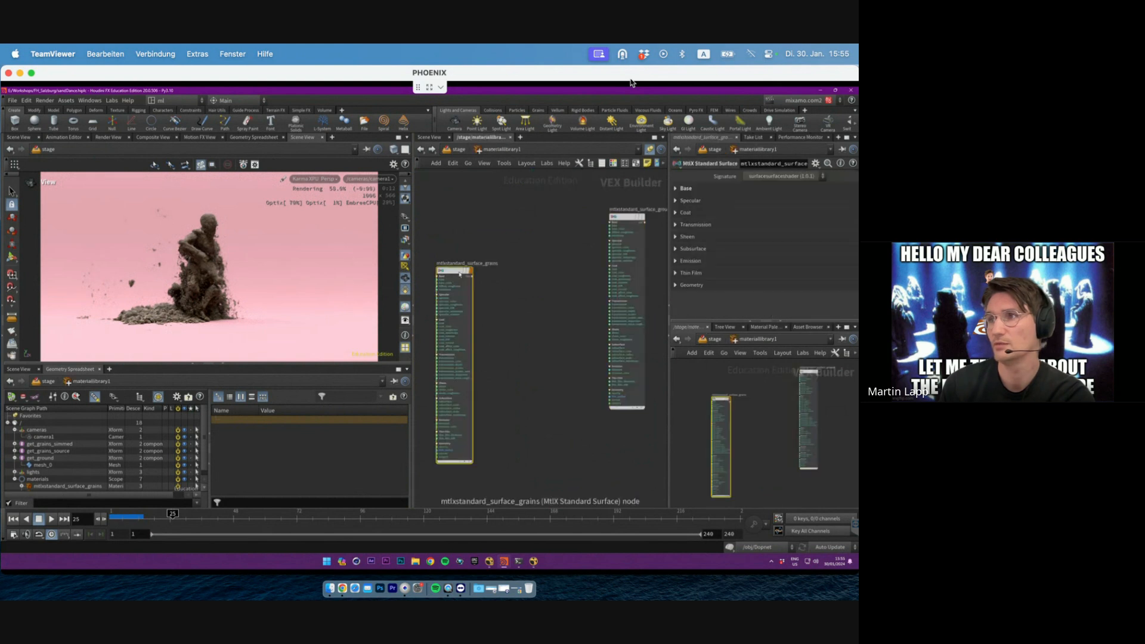
pyautogui.moveTo(460, 274); pyautogui.dragTo(501, 236)
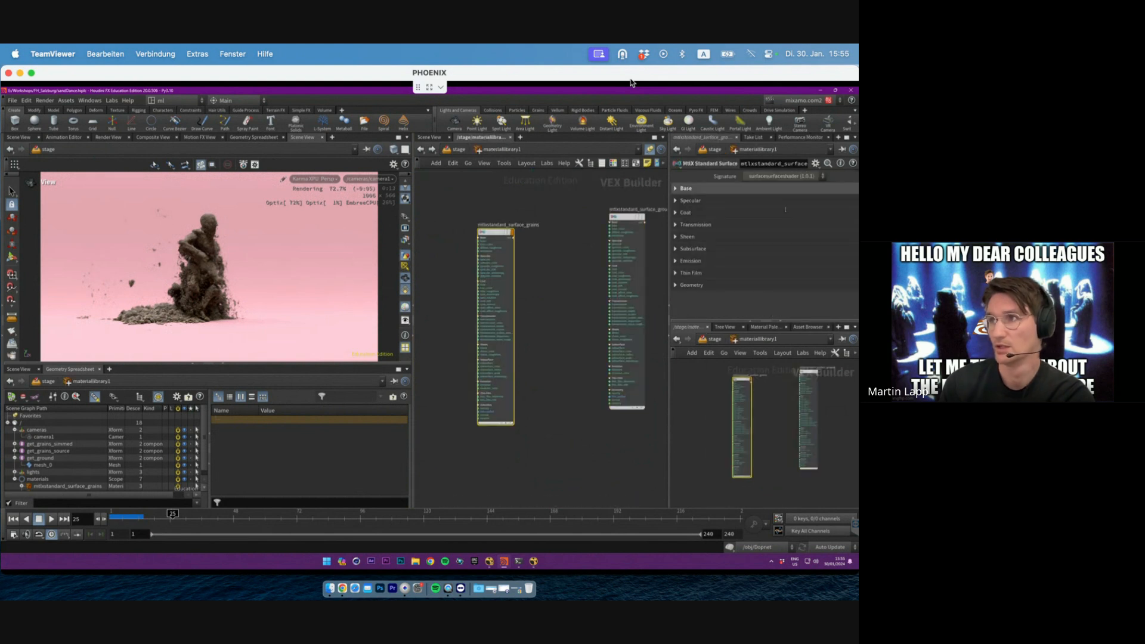
pyautogui.click(686, 189)
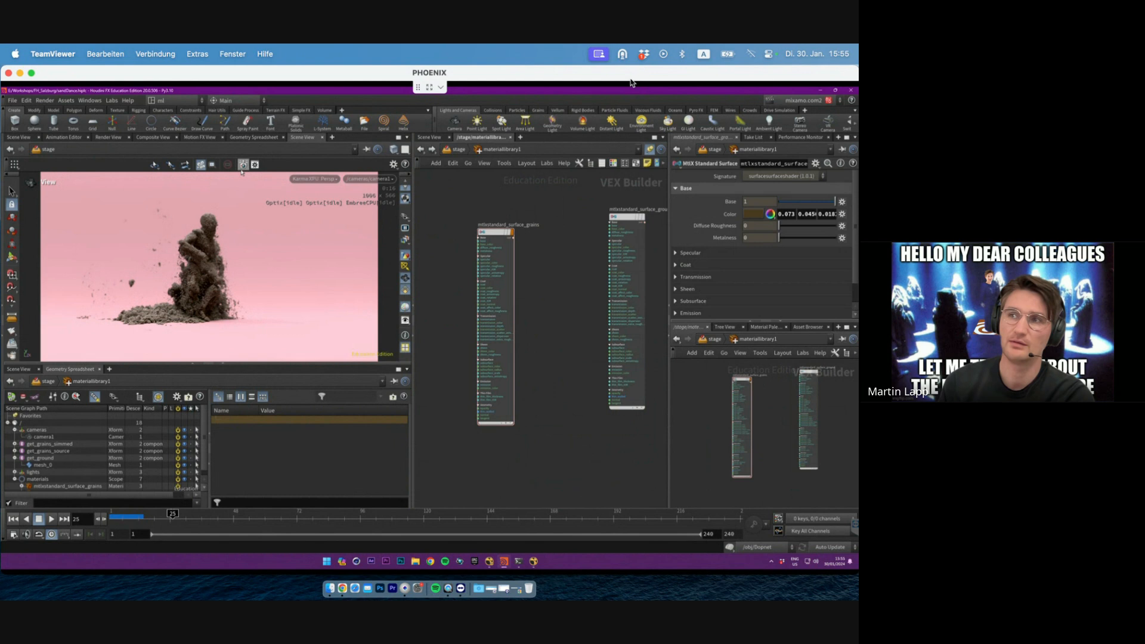
# Step: Examine the rendered grains up close at frame 12 and return the viewport to /cameras/camera1
pyautogui.click(160, 515)
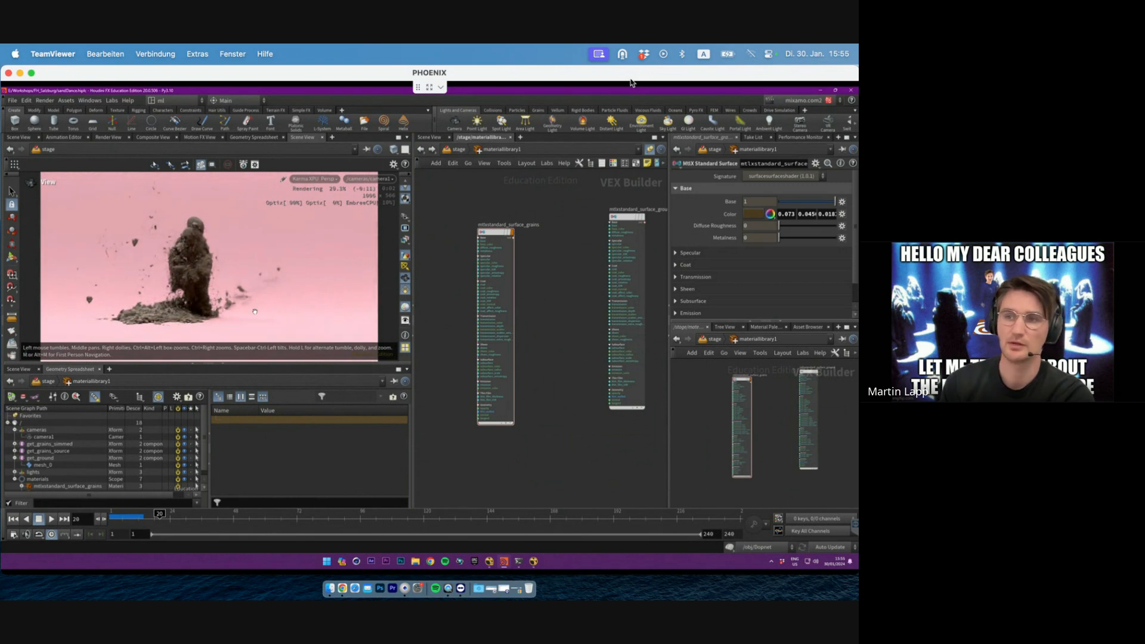
pyautogui.click(139, 523)
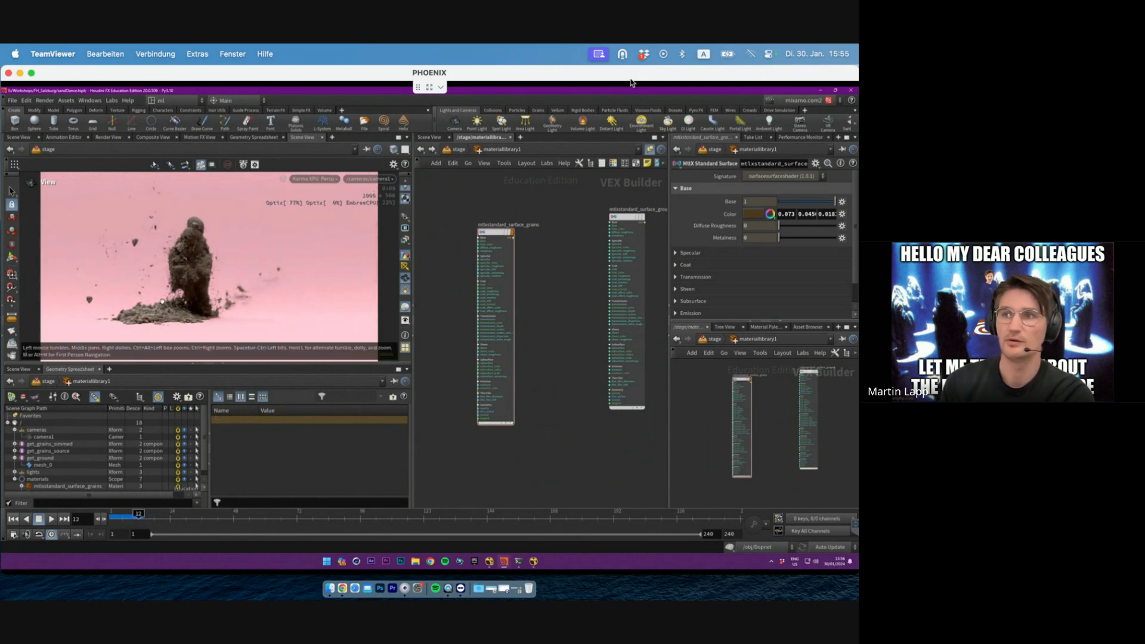
pyautogui.moveTo(163, 301)
pyautogui.mouseDown()
pyautogui.moveTo(183, 282)
pyautogui.moveTo(162, 288)
pyautogui.mouseUp()
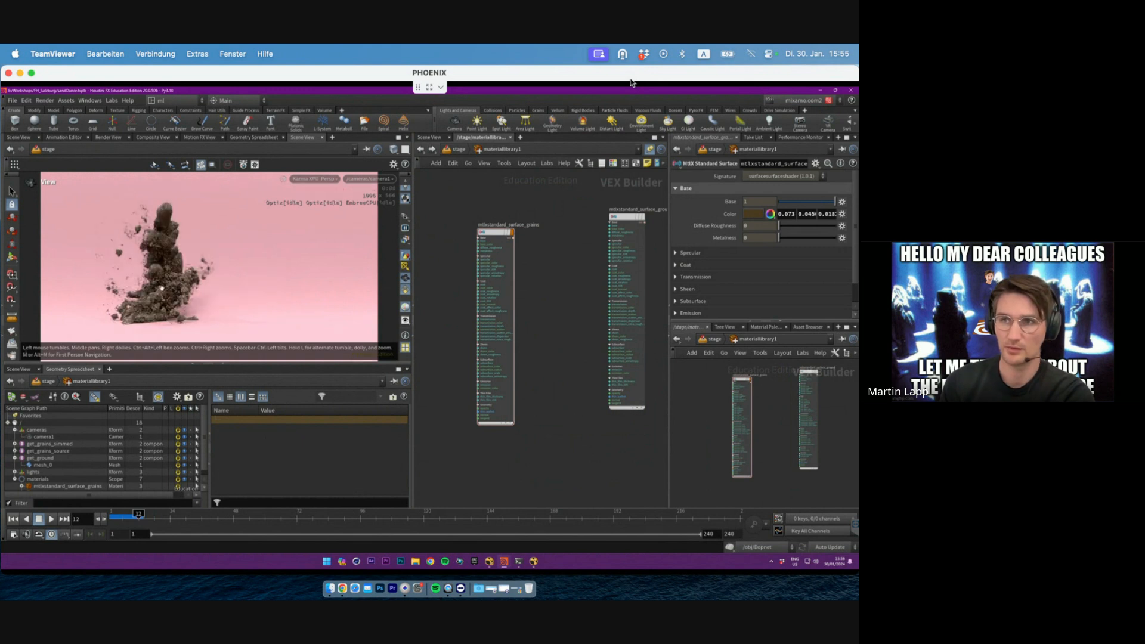
pyautogui.moveTo(162, 289); pyautogui.dragTo(344, 332, button='right')
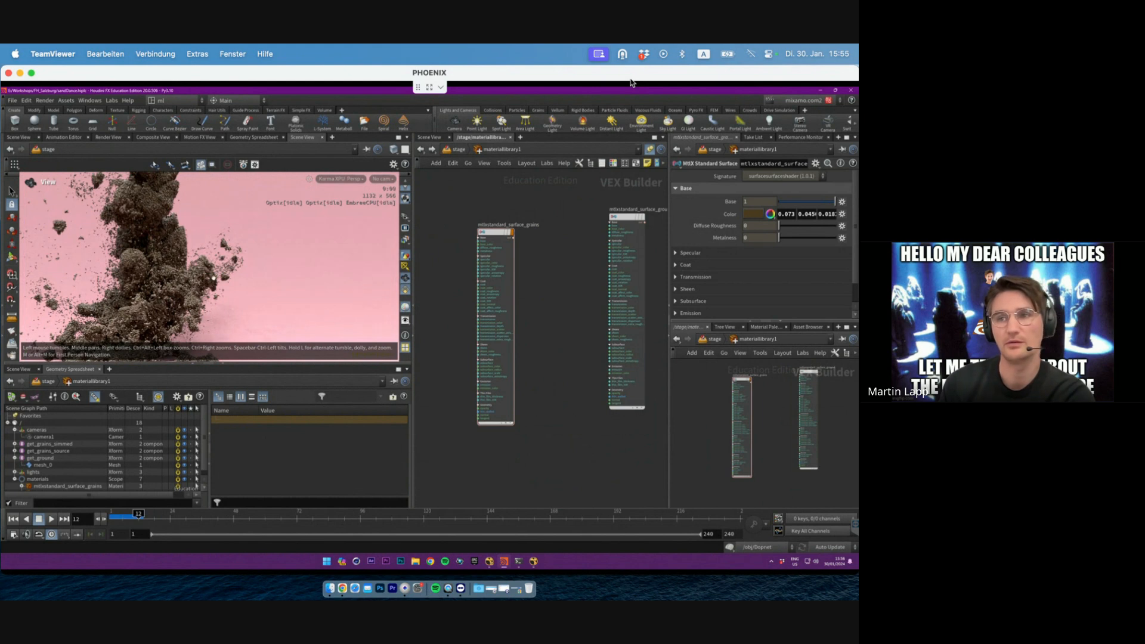
pyautogui.moveTo(213, 277); pyautogui.dragTo(166, 259)
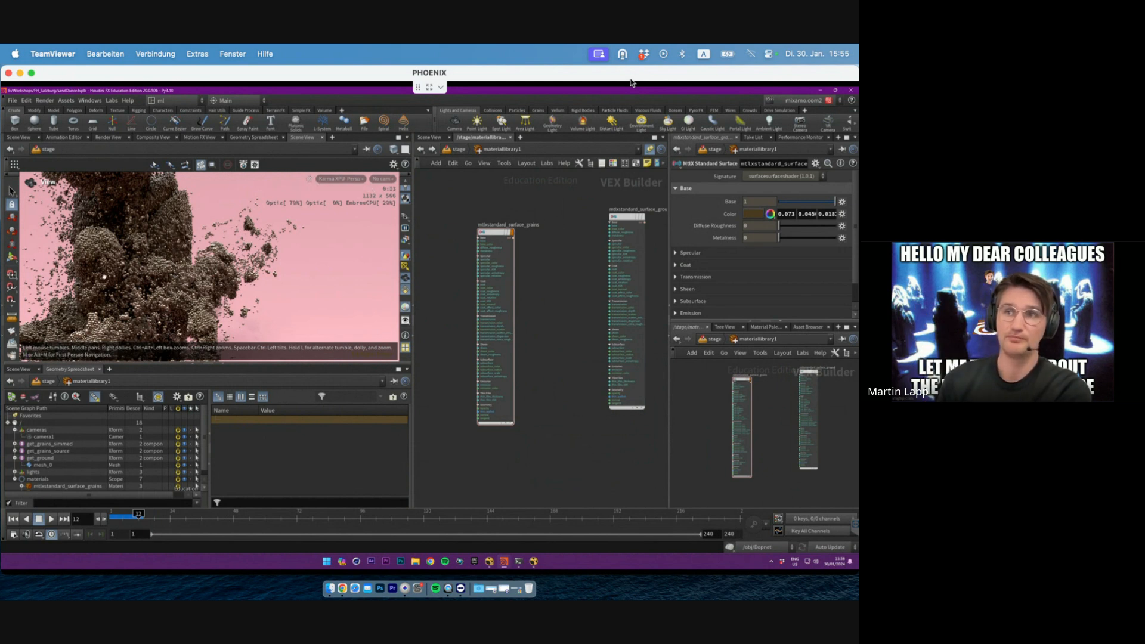
pyautogui.moveTo(103, 276); pyautogui.dragTo(105, 277)
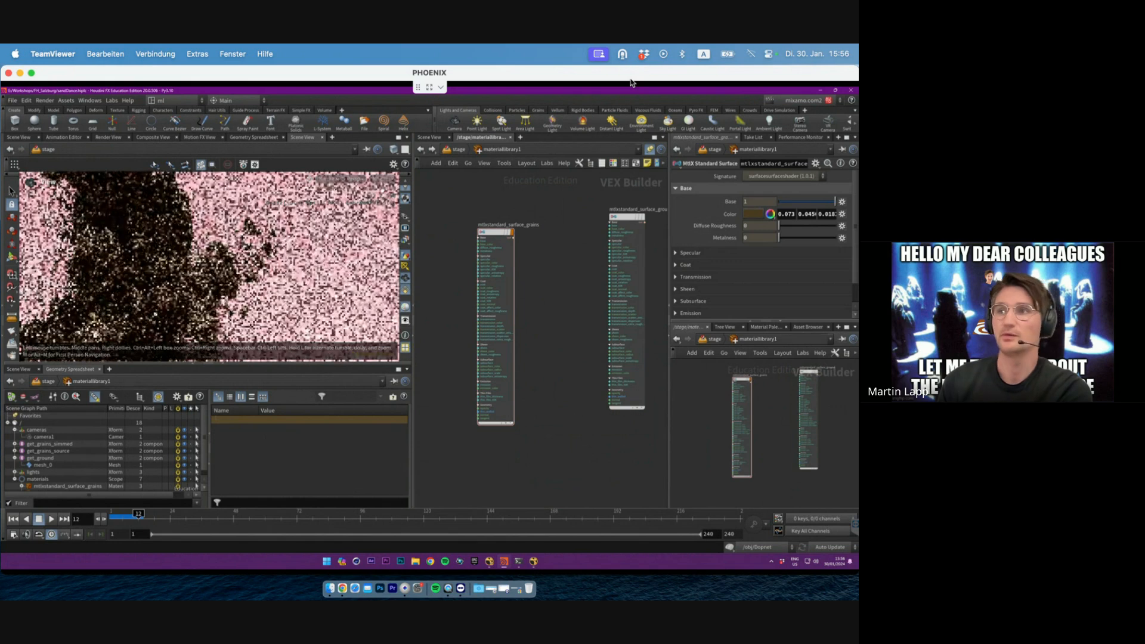
pyautogui.click(383, 179)
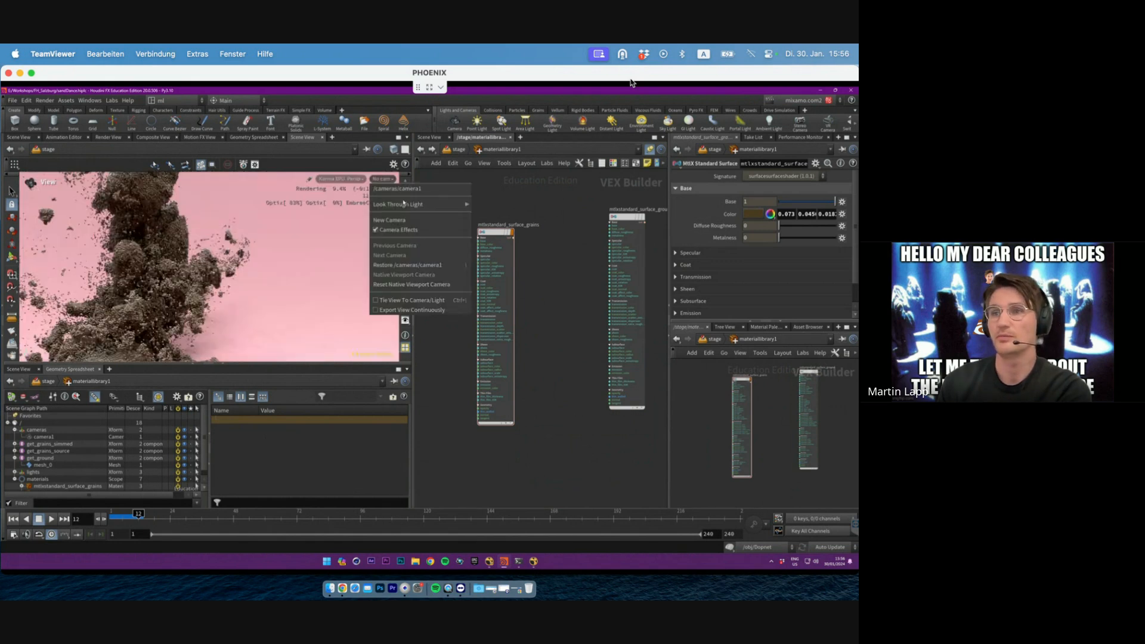
pyautogui.click(398, 188)
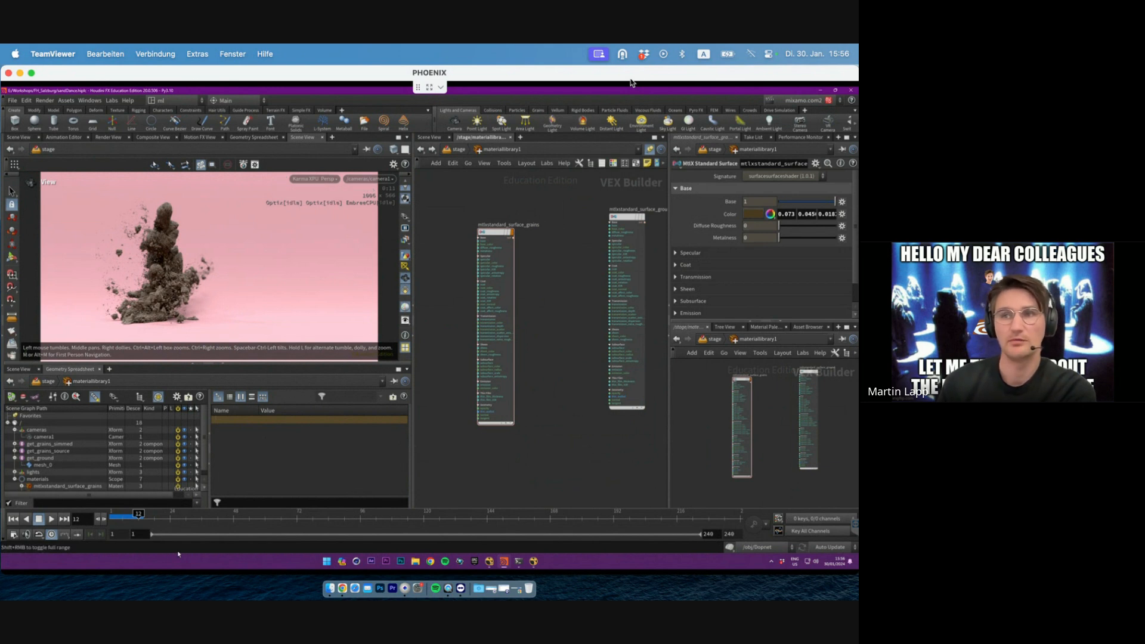
# Step: Compare the Karma render of the dancing grains at various frames between 11 and 64, finishing at frame 40
pyautogui.click(196, 518)
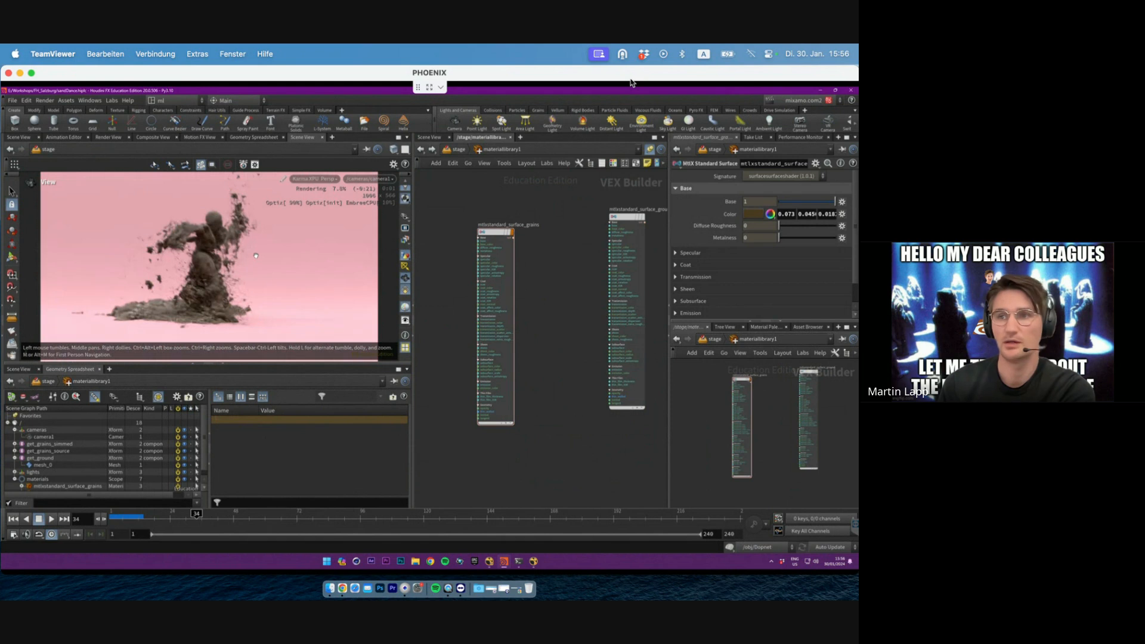
pyautogui.click(221, 522)
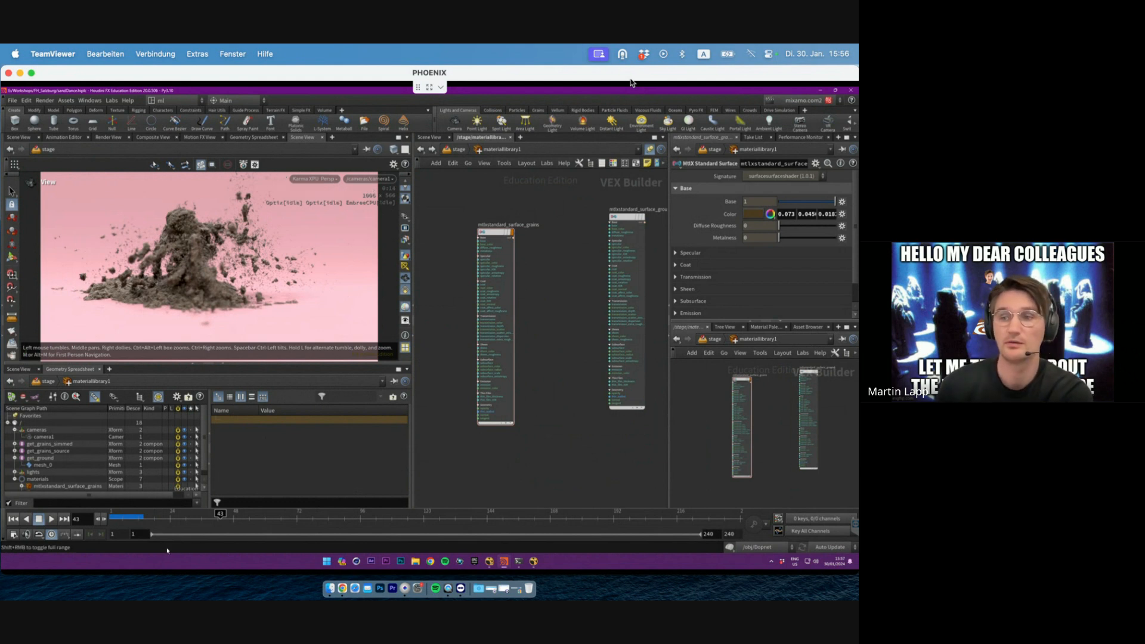
pyautogui.click(246, 514)
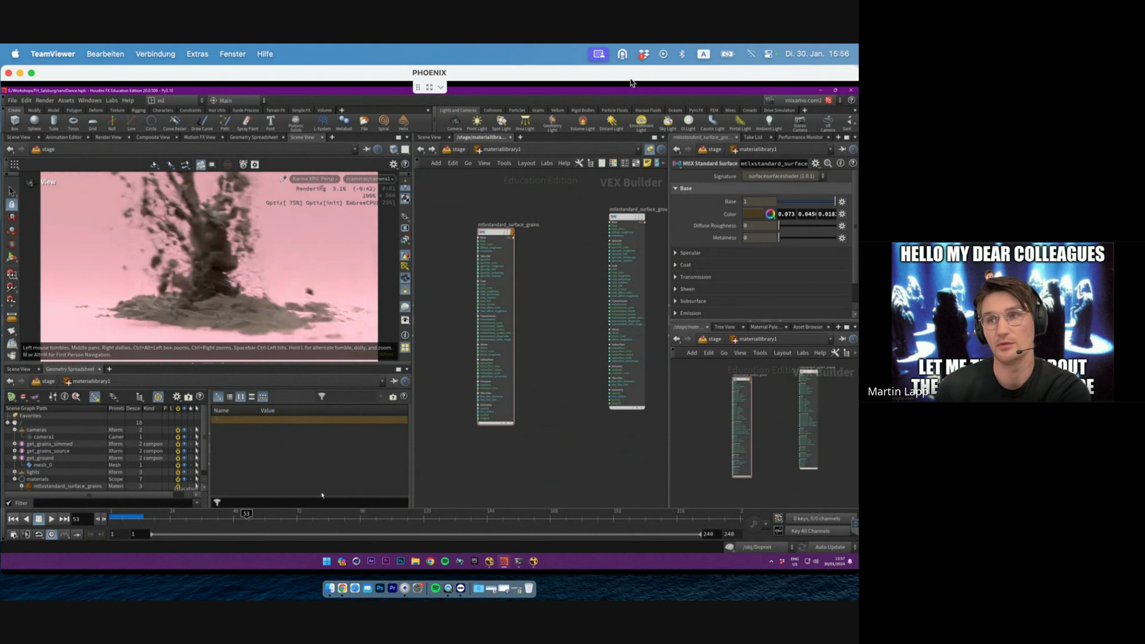
pyautogui.click(275, 514)
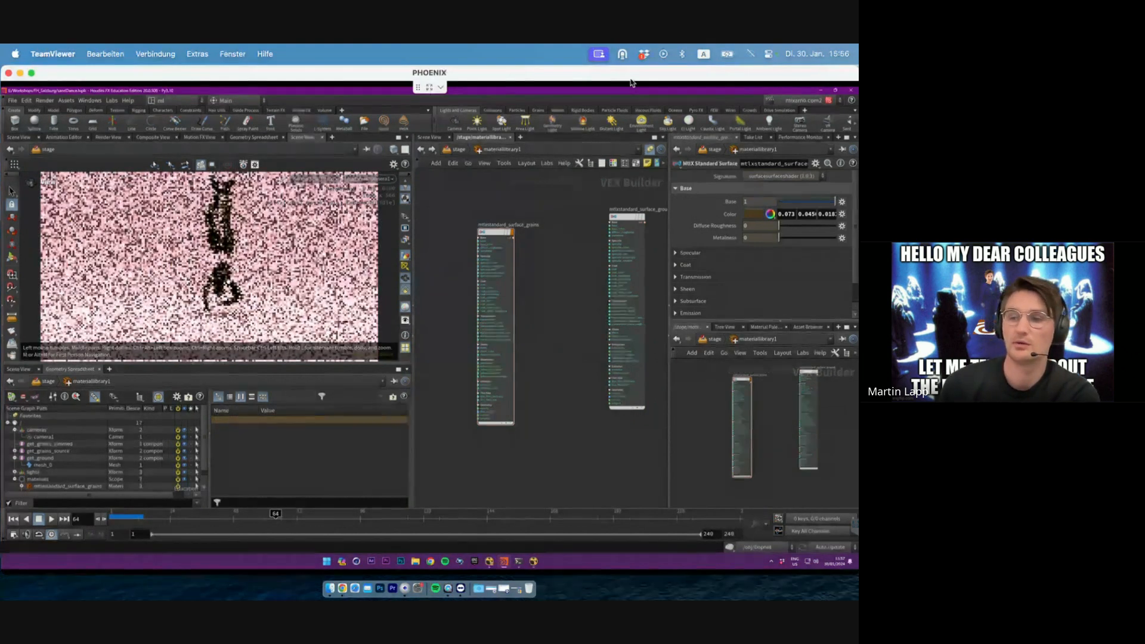
pyautogui.click(185, 514)
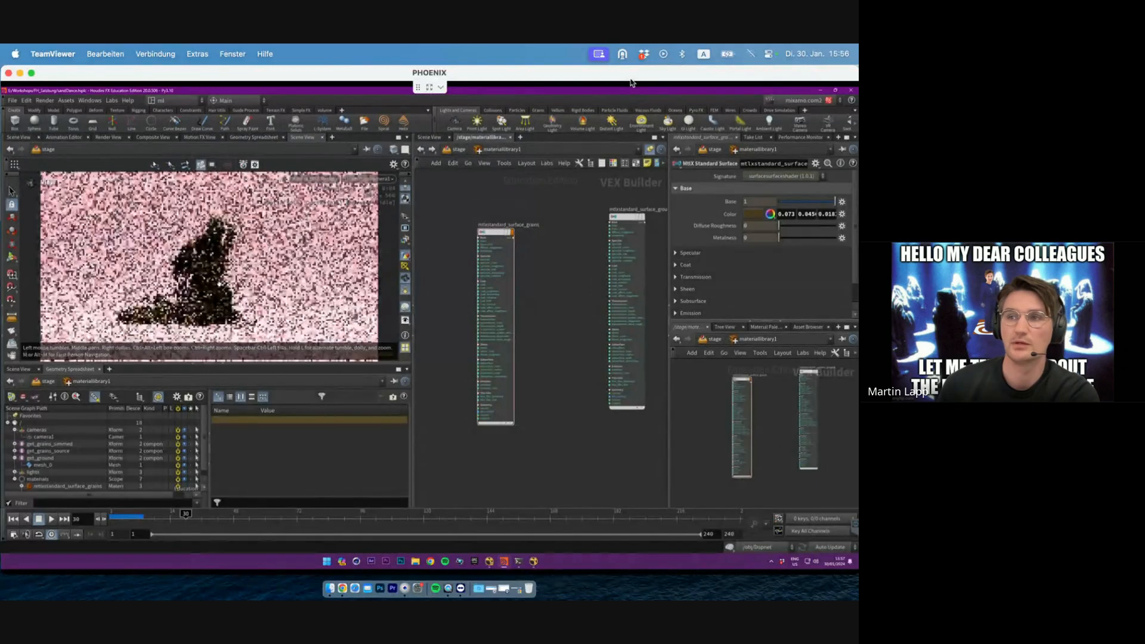
pyautogui.click(154, 514)
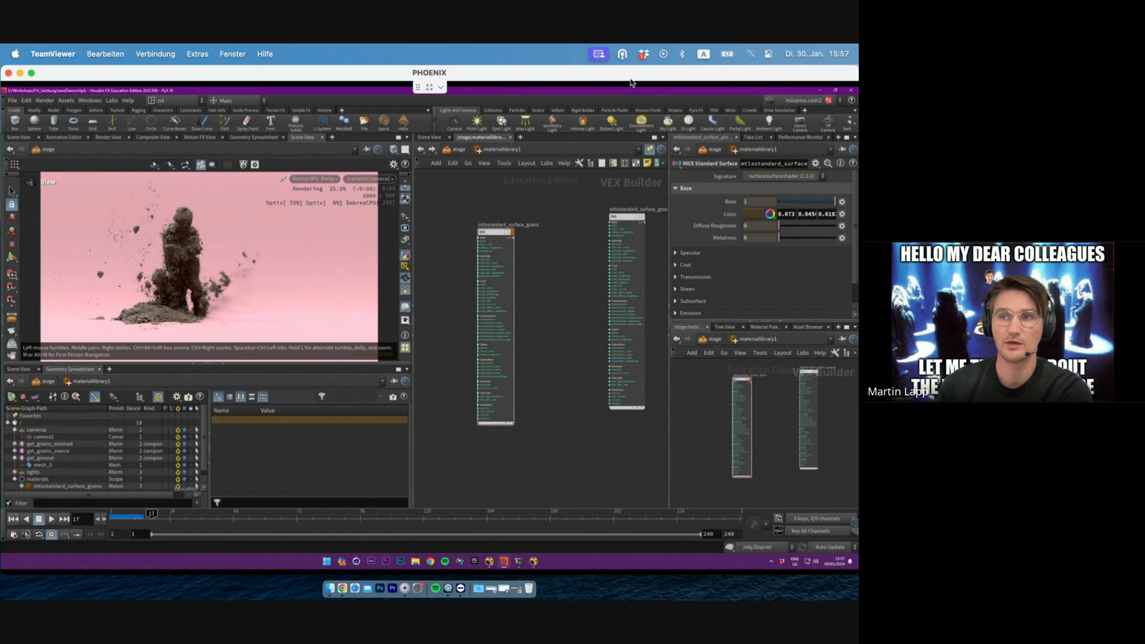
pyautogui.click(137, 514)
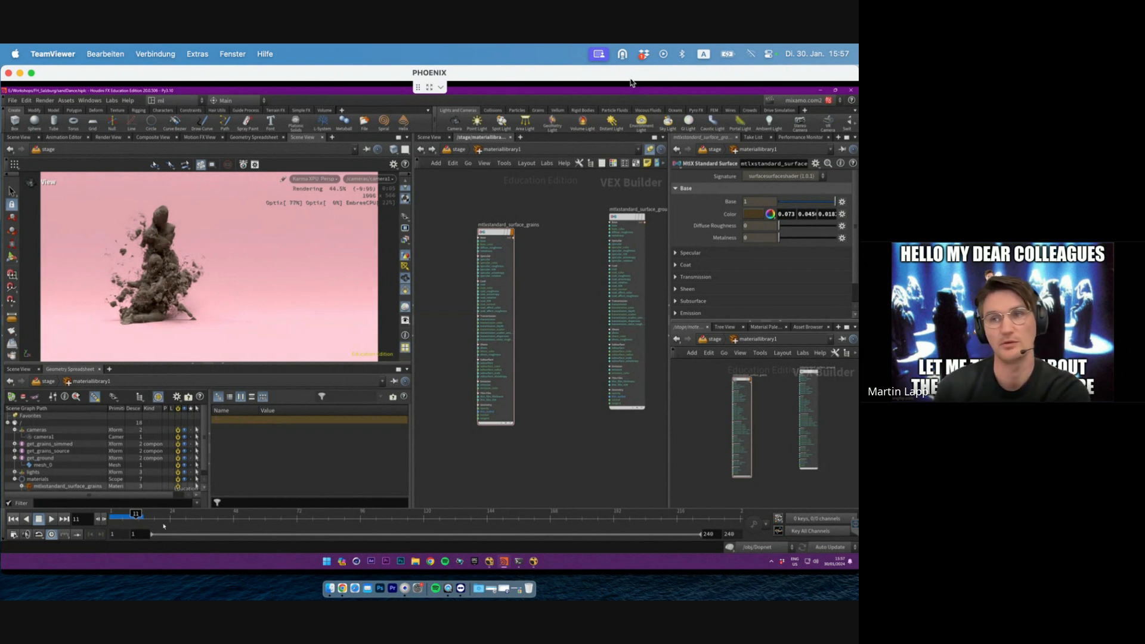
pyautogui.moveTo(164, 526); pyautogui.dragTo(168, 524)
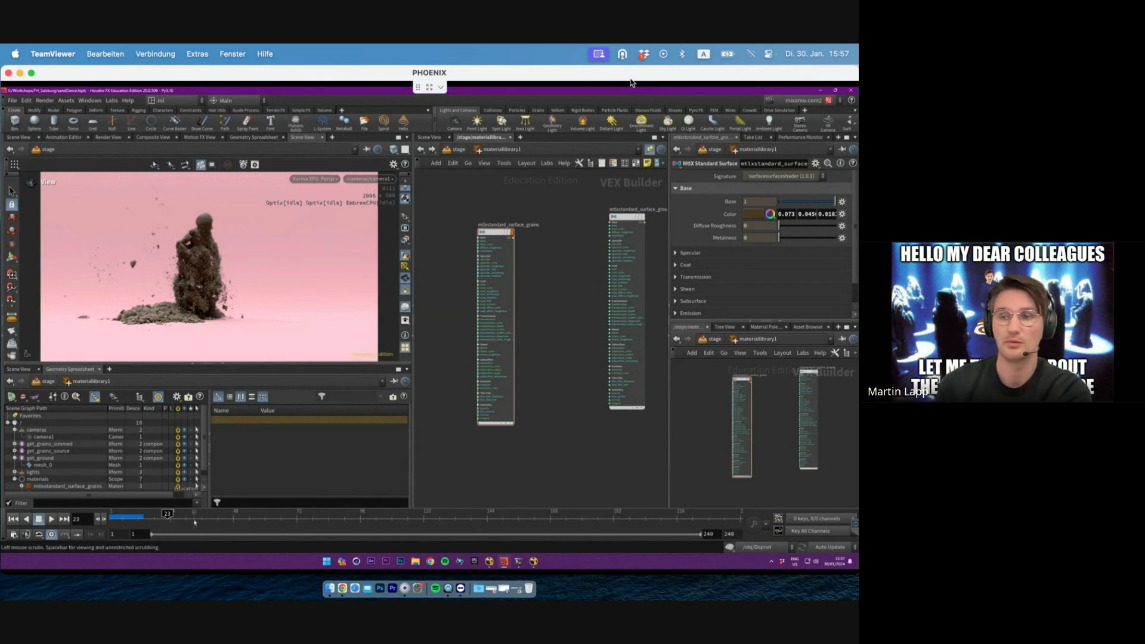
pyautogui.click(200, 514)
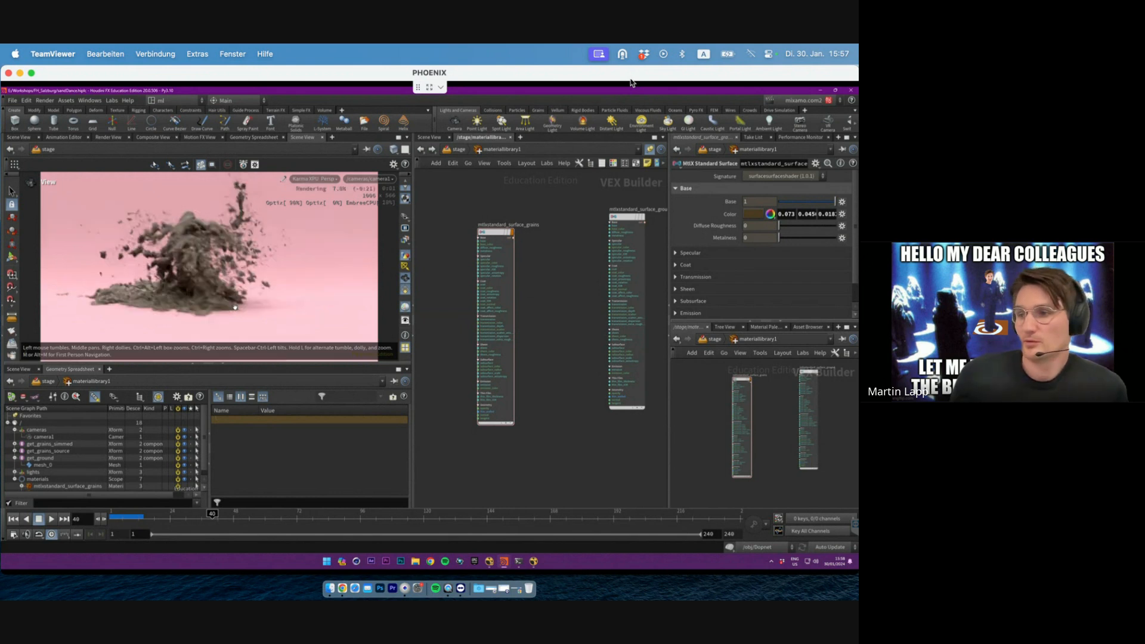
# Step: Switch to preview2.mov in QuickTime Player and scrub it to the 5-second mark to compare the simulation variants
pyautogui.hotkey('ctrl', 'Up')
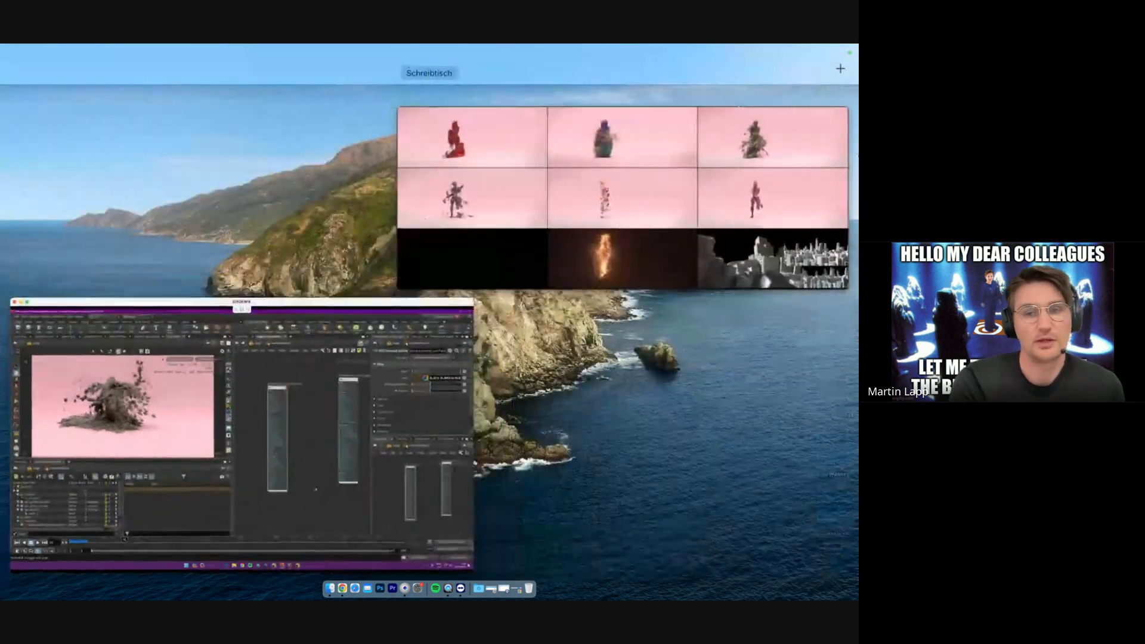
pyautogui.click(609, 259)
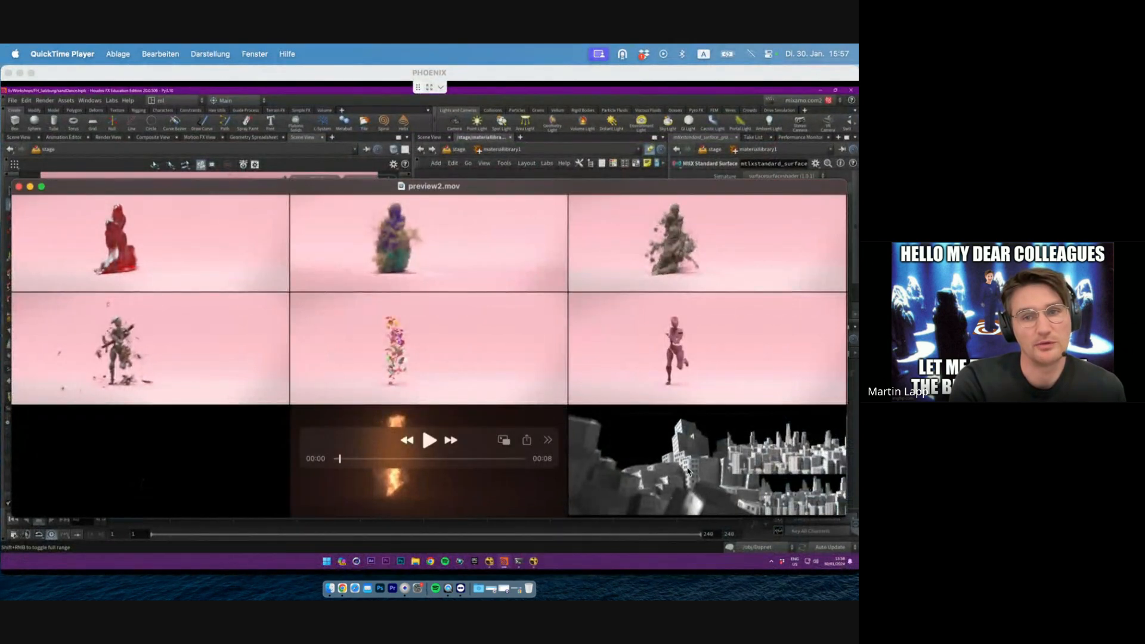
pyautogui.moveTo(346, 456); pyautogui.dragTo(395, 462)
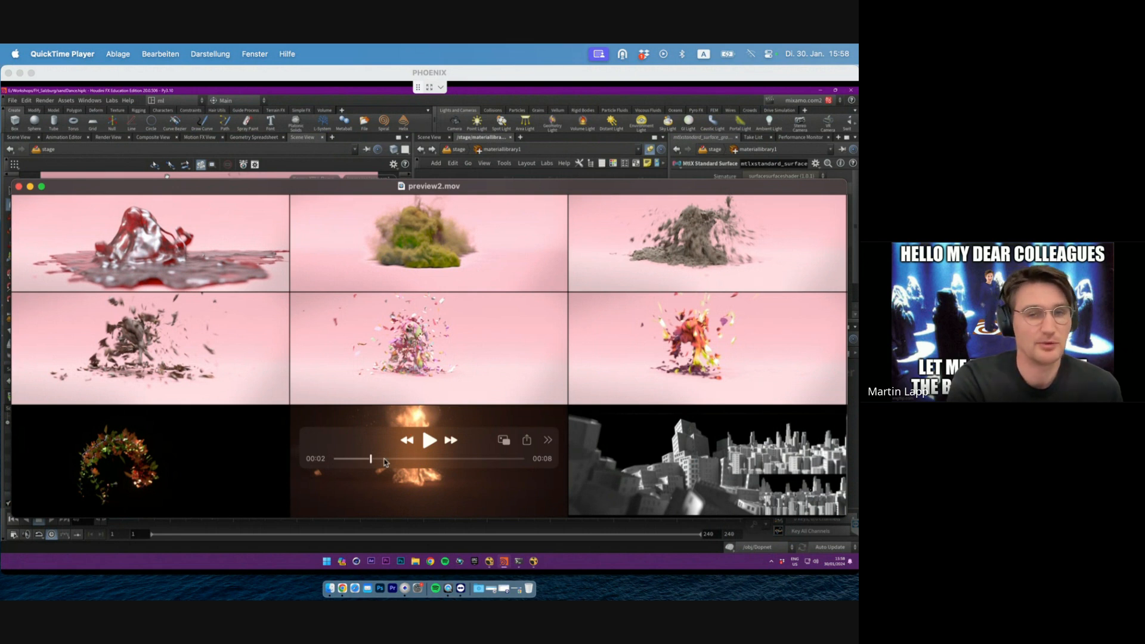
pyautogui.moveTo(387, 459); pyautogui.dragTo(402, 461)
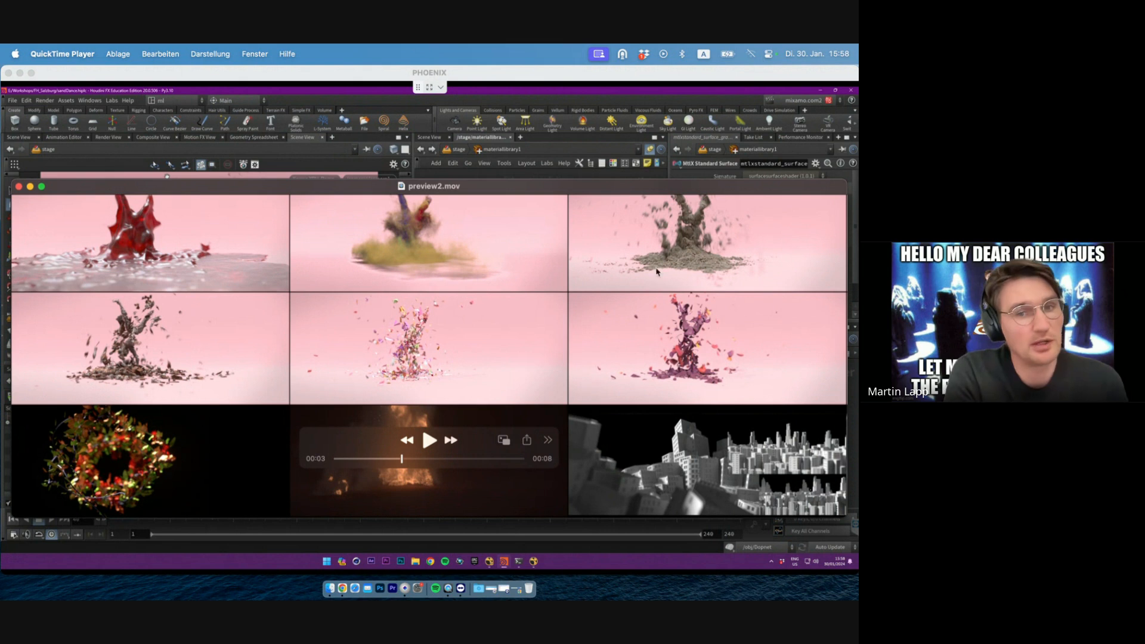
pyautogui.moveTo(402, 458); pyautogui.dragTo(446, 455)
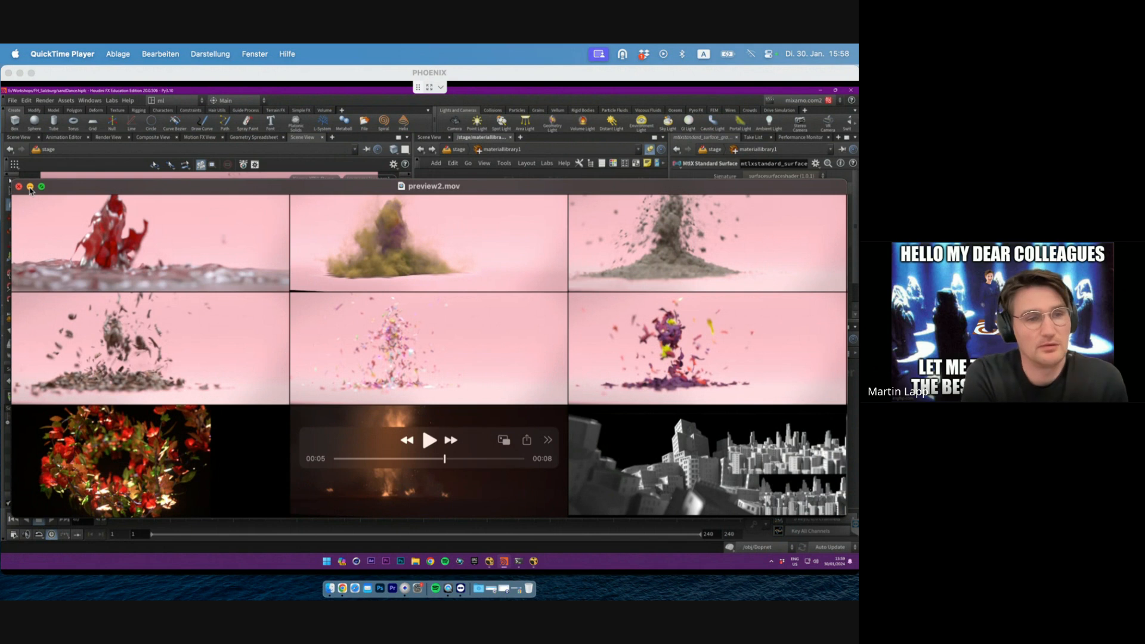
pyautogui.moveTo(250, 313)
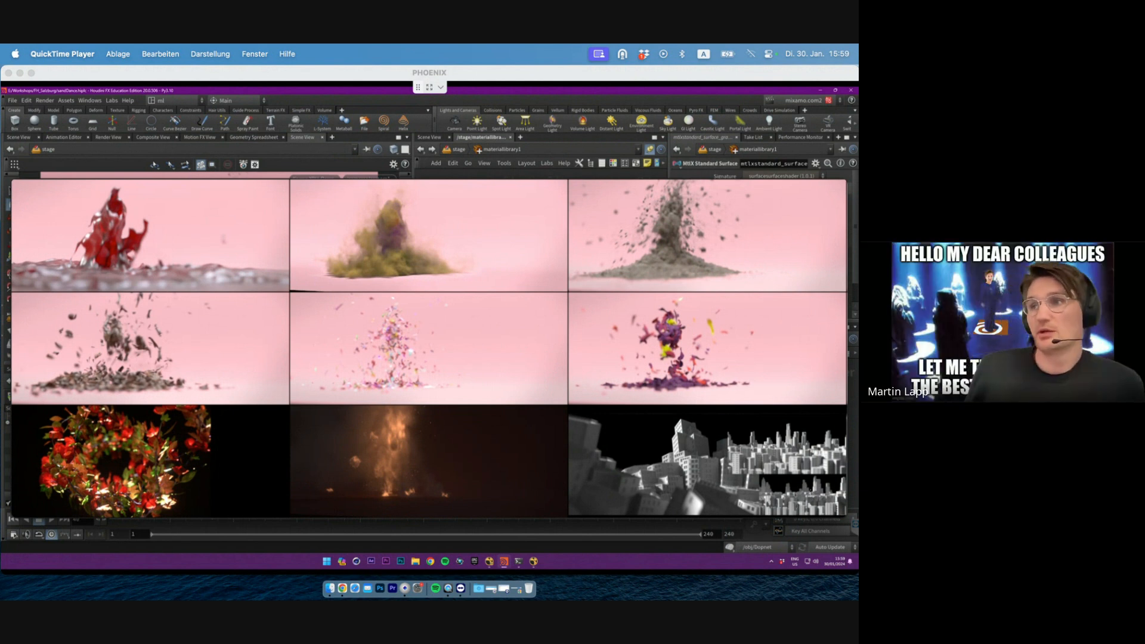
# Step: In Houdini, return to the /obj network, enter the source geometry node and select filecache_grainsource
pyautogui.click(458, 149)
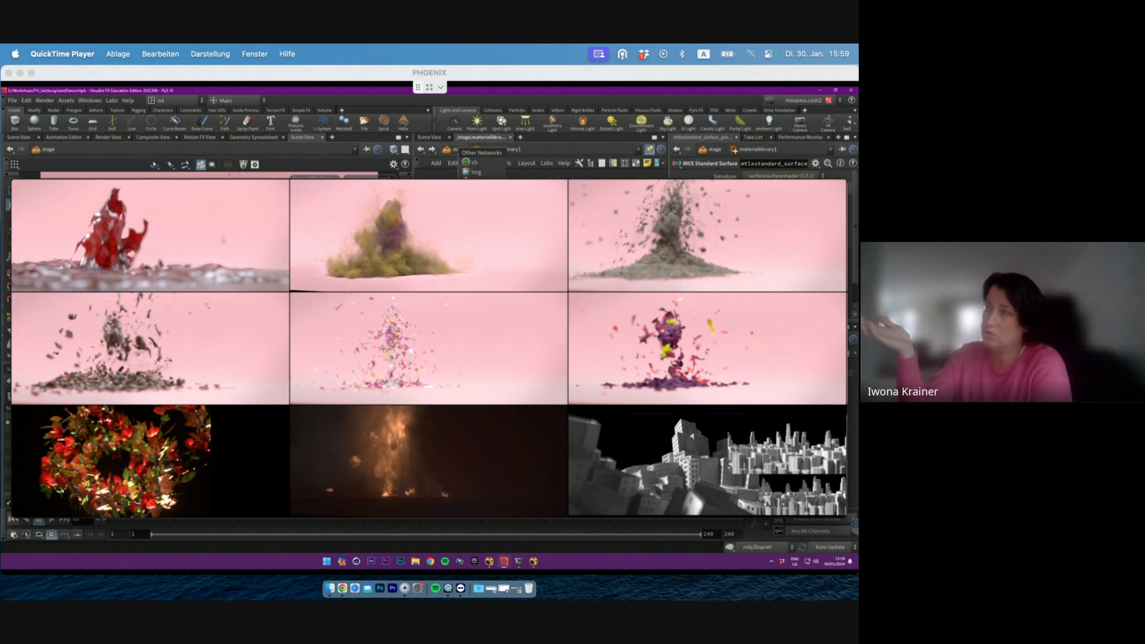
pyautogui.click(476, 191)
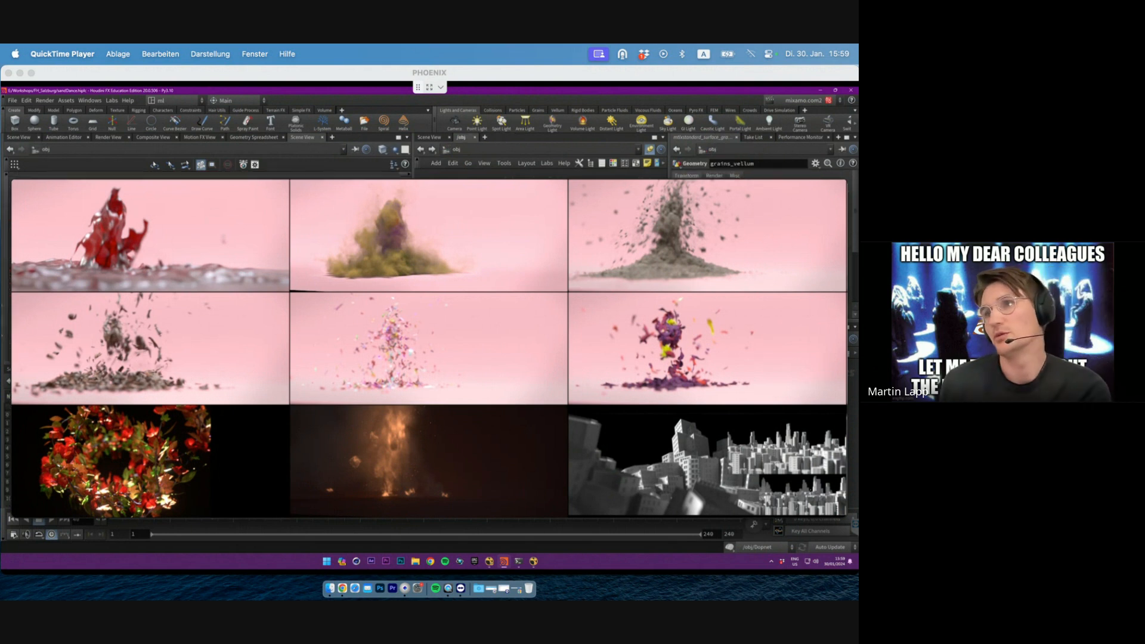
pyautogui.doubleClick(539, 334)
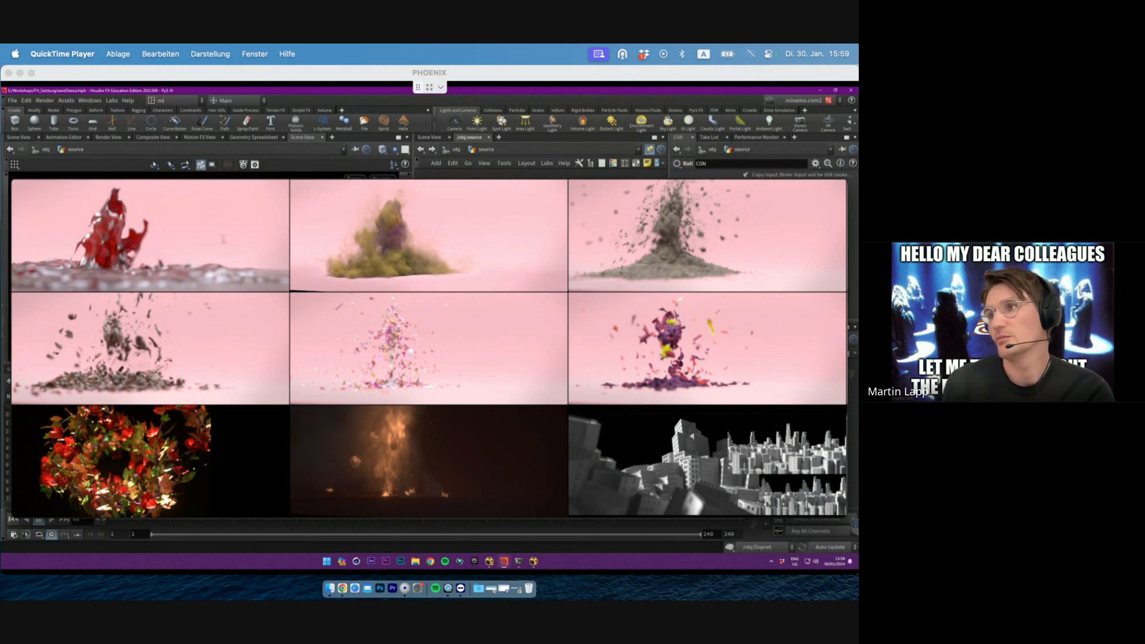
pyautogui.click(540, 334)
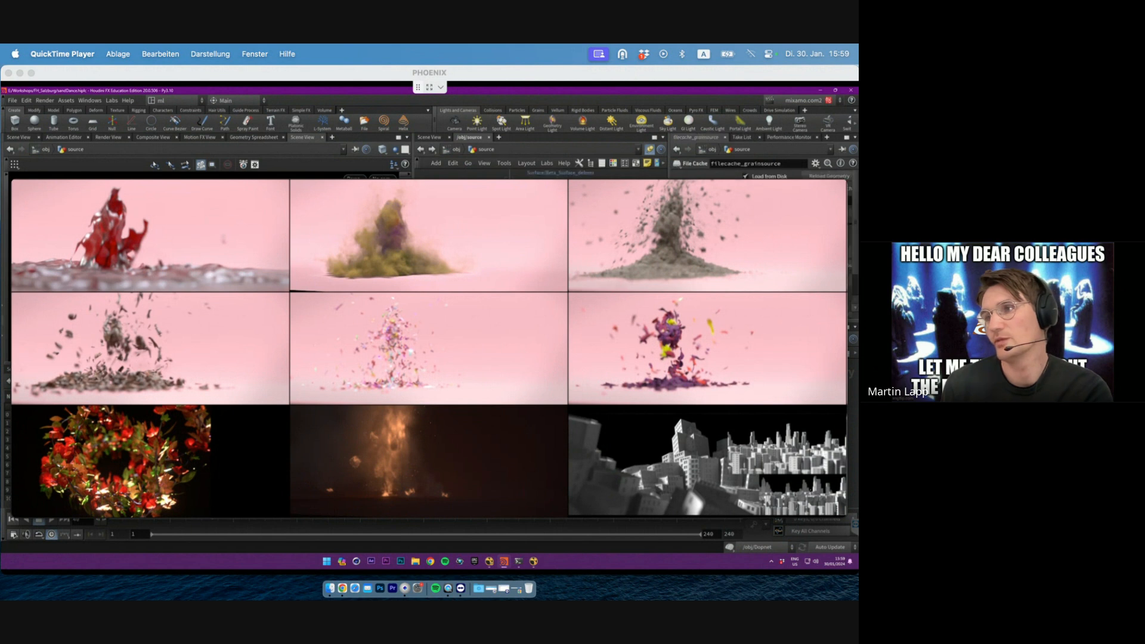
# Step: Branch a Transform node off filecache_grainsource, set its Y rotation to 180 and bring the Houdini window to the front
pyautogui.press('Tab')
pyautogui.write('tr')
pyautogui.press('Return')
pyautogui.press('Return')
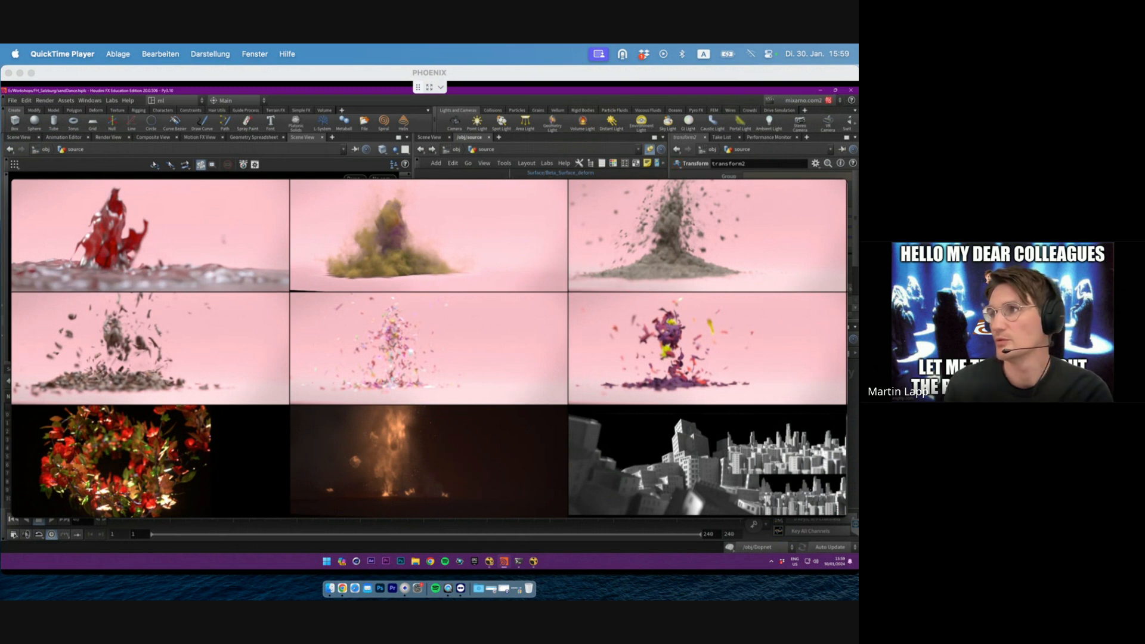
pyautogui.moveTo(800, 224); pyautogui.dragTo(801, 224, button='middle')
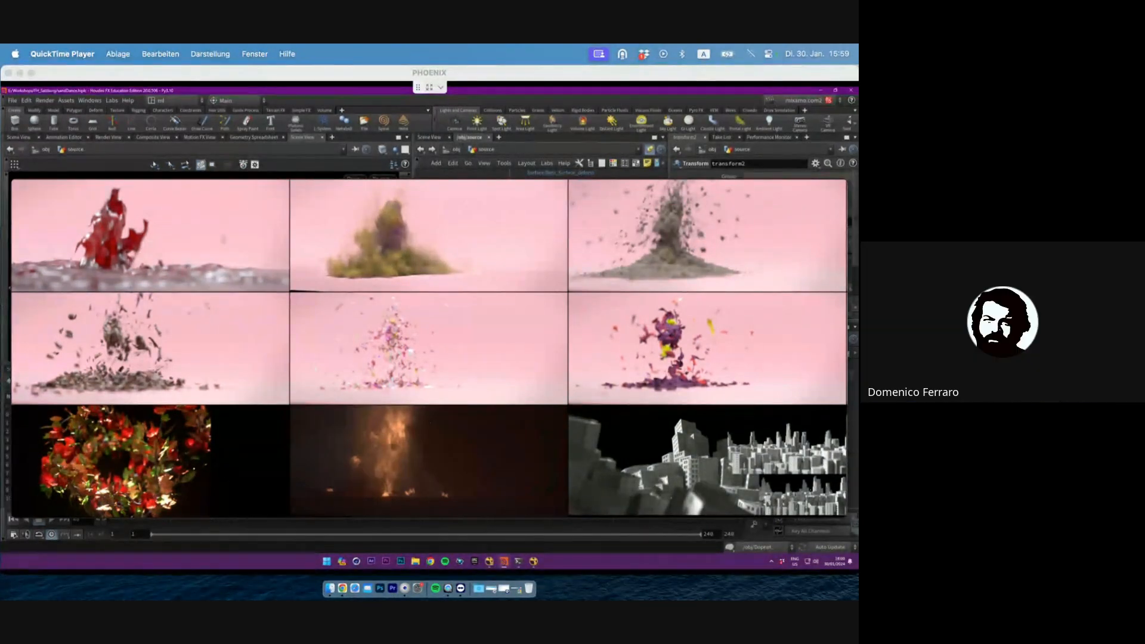
pyautogui.press('Tab')
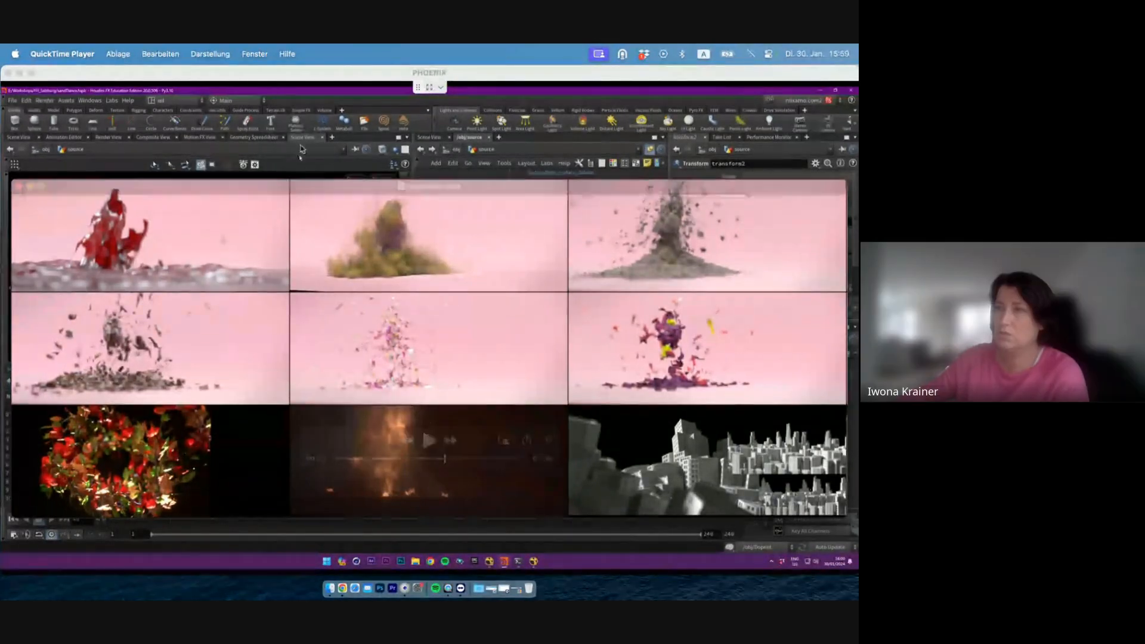
pyautogui.click(278, 82)
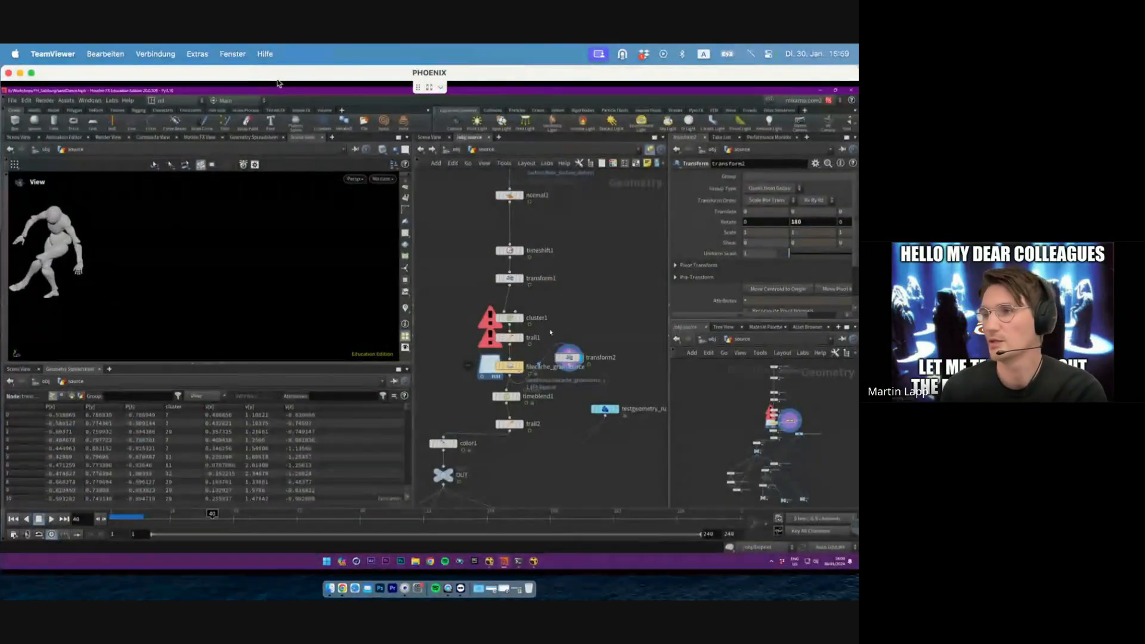
# Step: Add a Merge node combining filecache_grainsource with transform2 and display it
pyautogui.press('Tab')
pyautogui.write('merge')
pyautogui.press('Return')
pyautogui.click(566, 402)
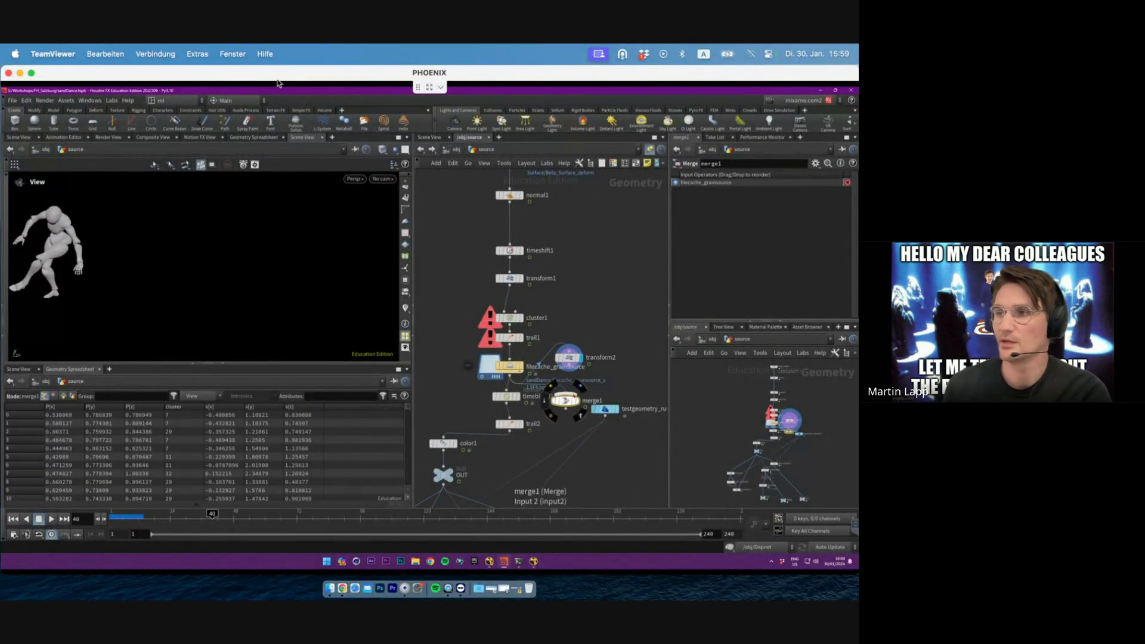
pyautogui.click(567, 394)
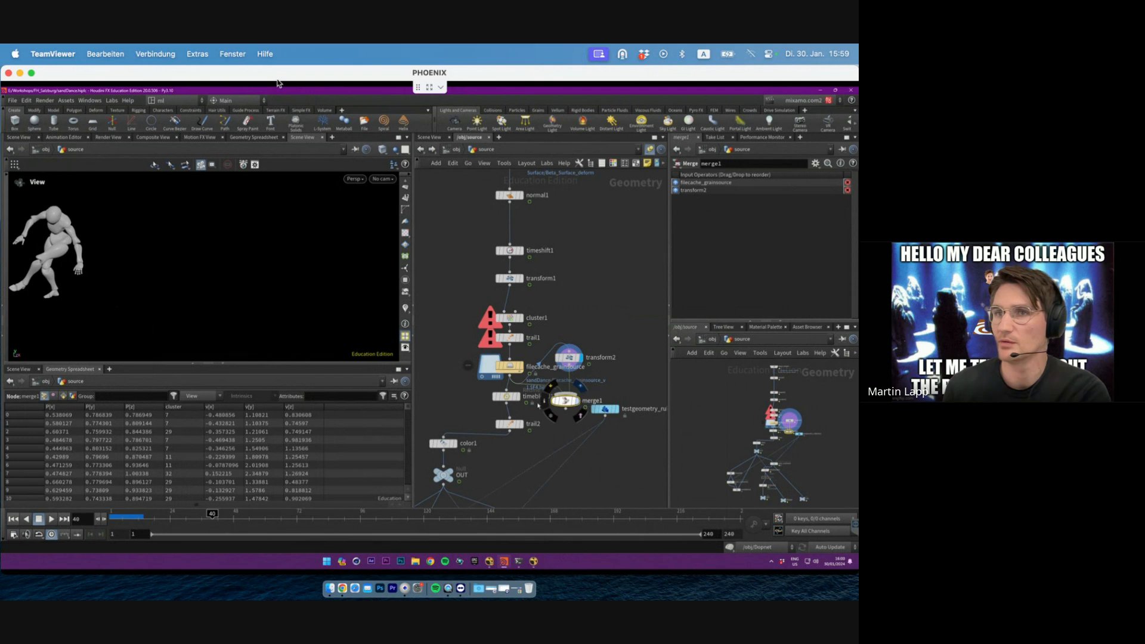
pyautogui.click(577, 401)
# Step: Scrub to frame 45 to view both dancers and move the timeblend1 node slightly down
pyautogui.moveTo(157, 516); pyautogui.dragTo(227, 513)
pyautogui.moveTo(507, 397); pyautogui.dragTo(507, 406)
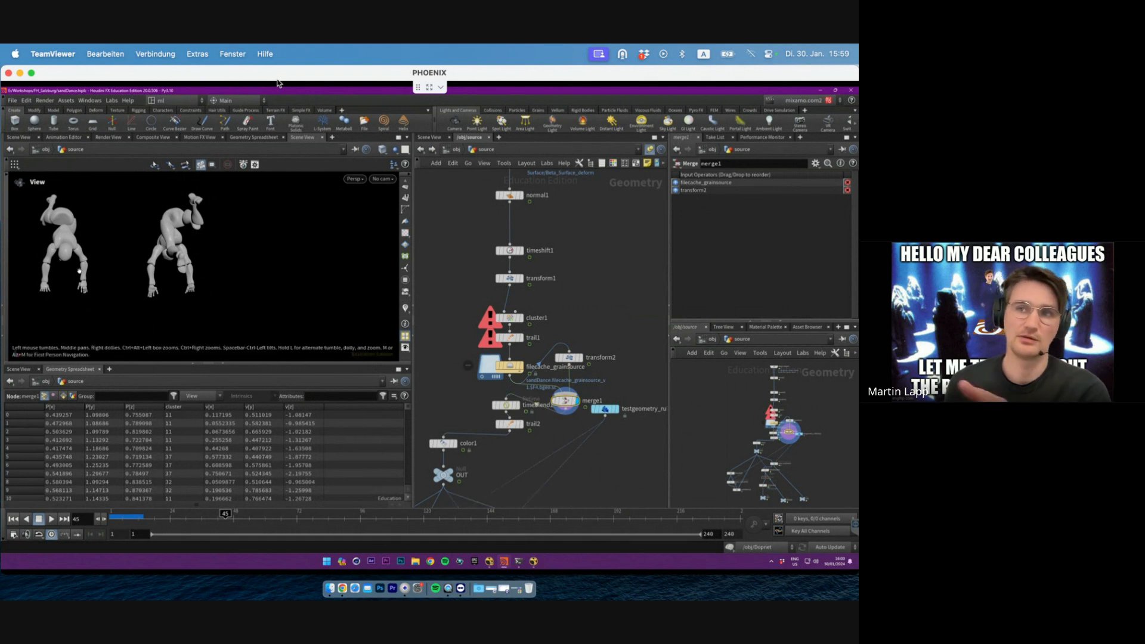
pyautogui.scroll(-3, 621, 322)
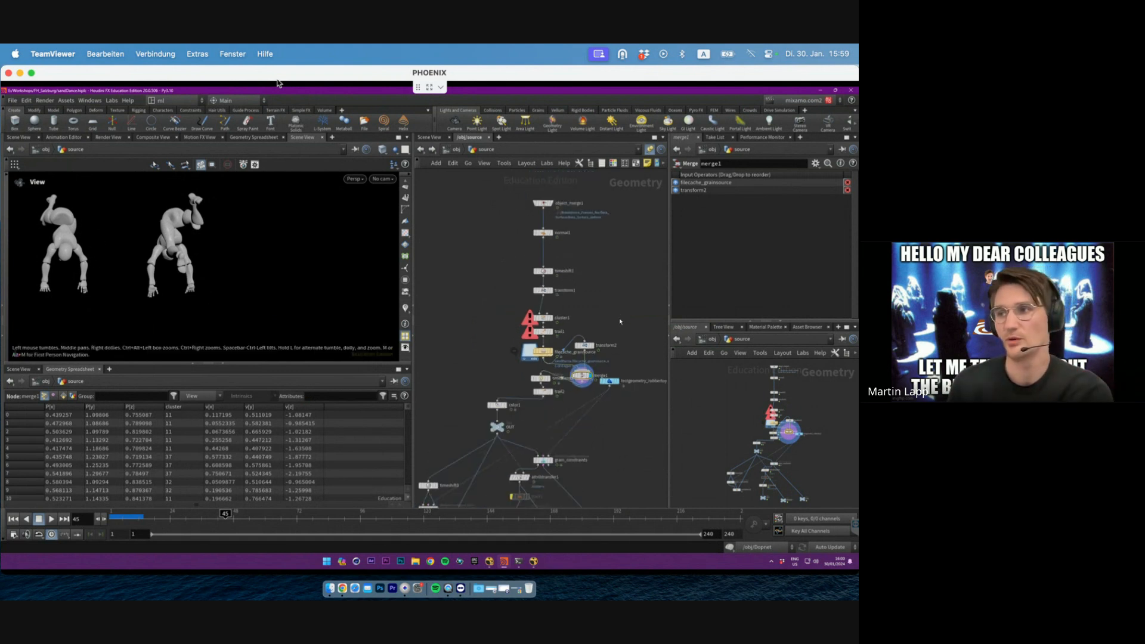
# Step: Display the GEO null at the end of the source network to view the grain points of both dancers
pyautogui.moveTo(620, 322); pyautogui.dragTo(576, 211, button='middle')
pyautogui.scroll(2, 588, 369)
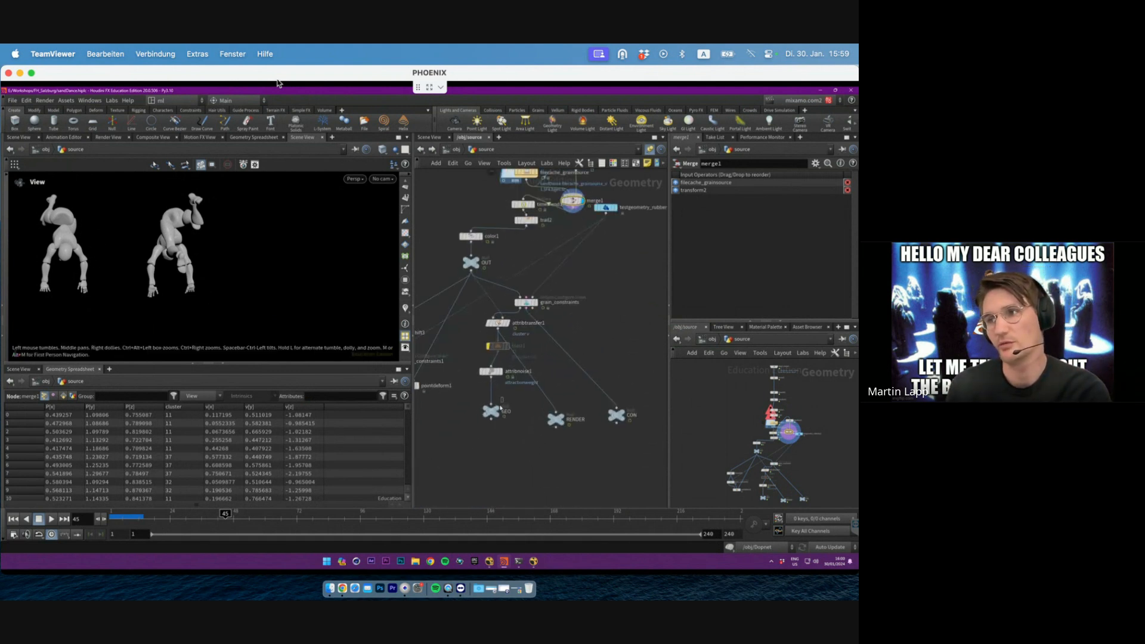
pyautogui.click(492, 413)
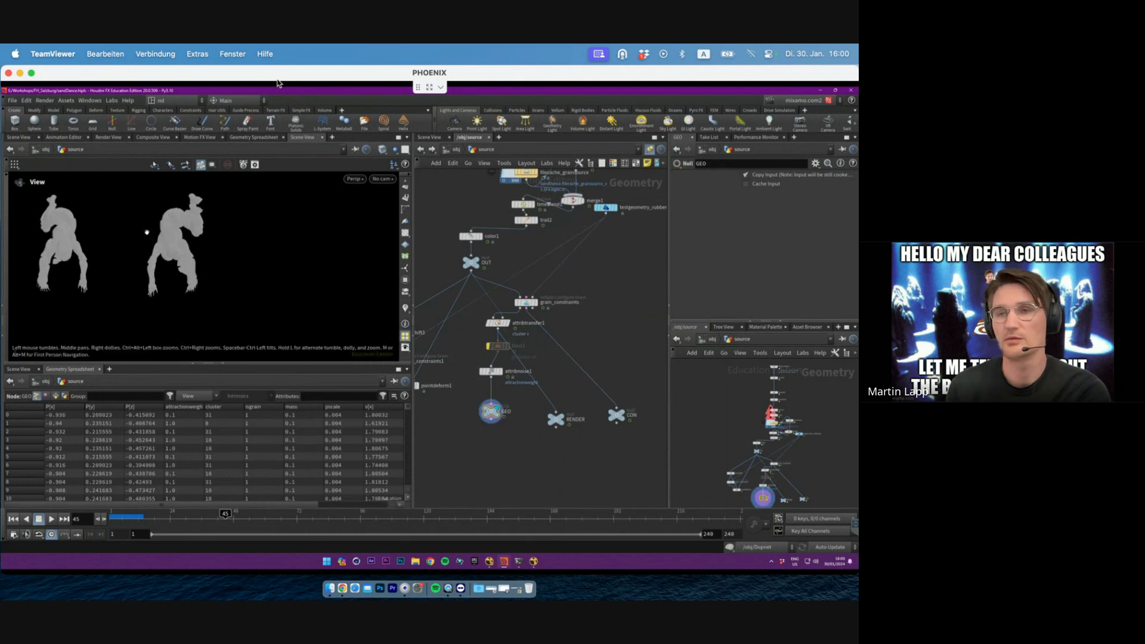
# Step: Enter the Dopnet, play the Vellum grain simulation with both dancers and stop it around frame 7
pyautogui.click(456, 149)
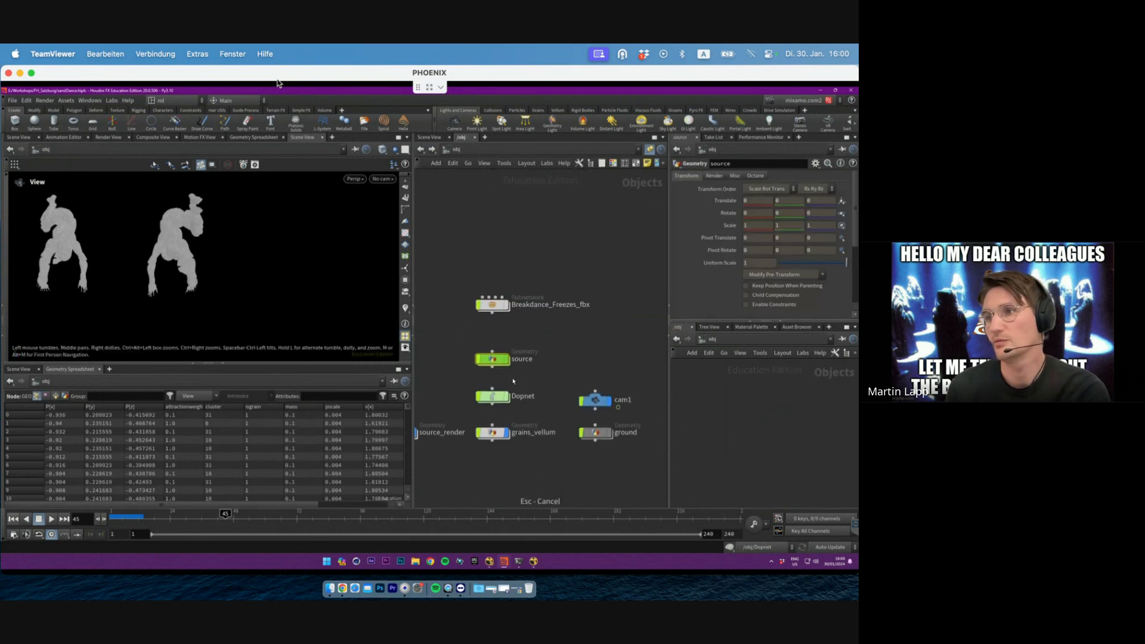
pyautogui.doubleClick(500, 398)
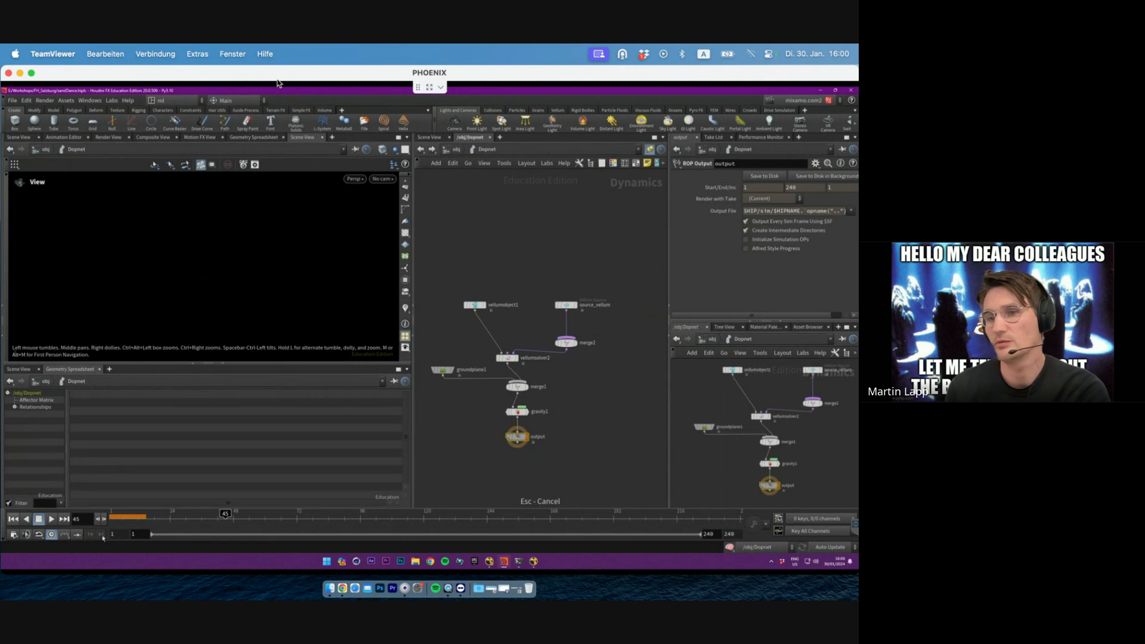
pyautogui.click(51, 520)
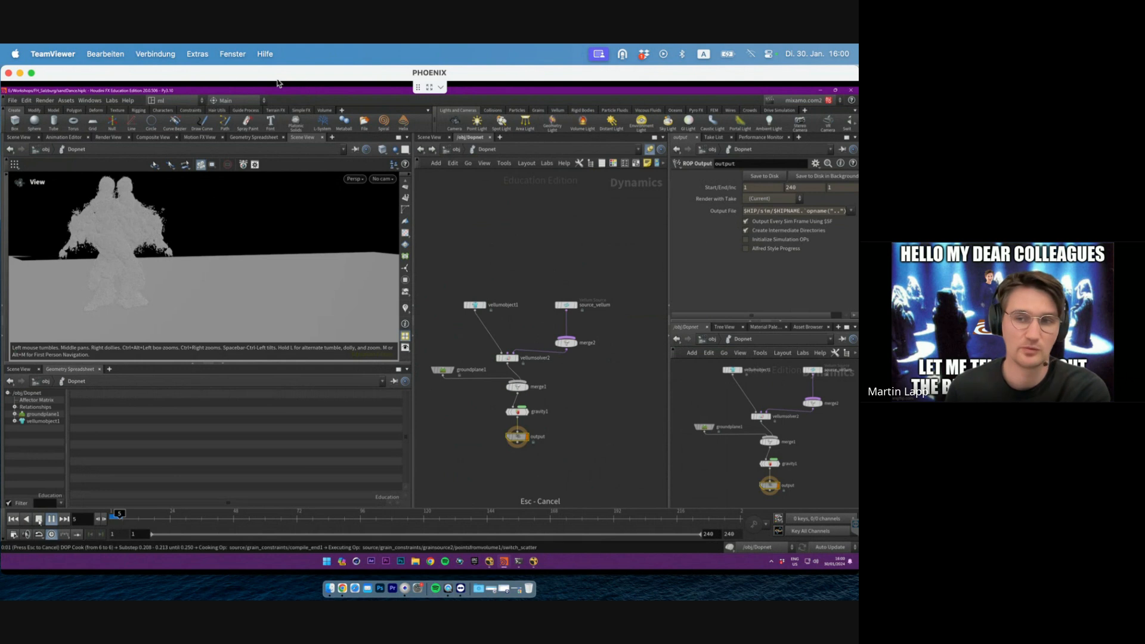
pyautogui.press('Escape')
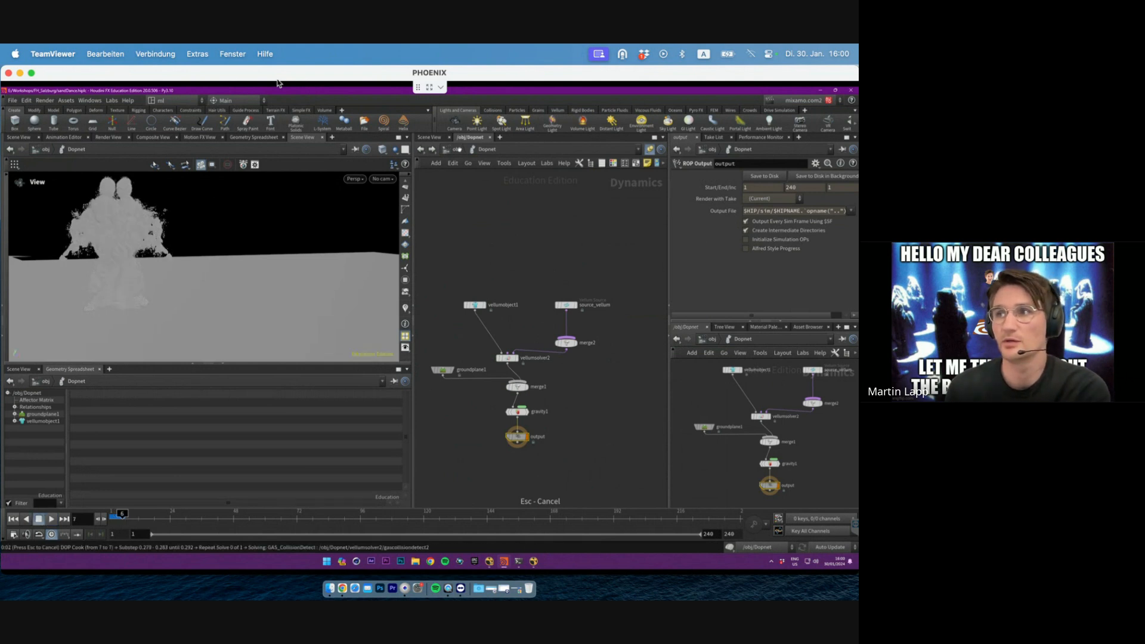
# Step: Switch to the stage network and preview the Karma render of both dancers at frames 16 and 22
pyautogui.click(458, 149)
pyautogui.click(477, 223)
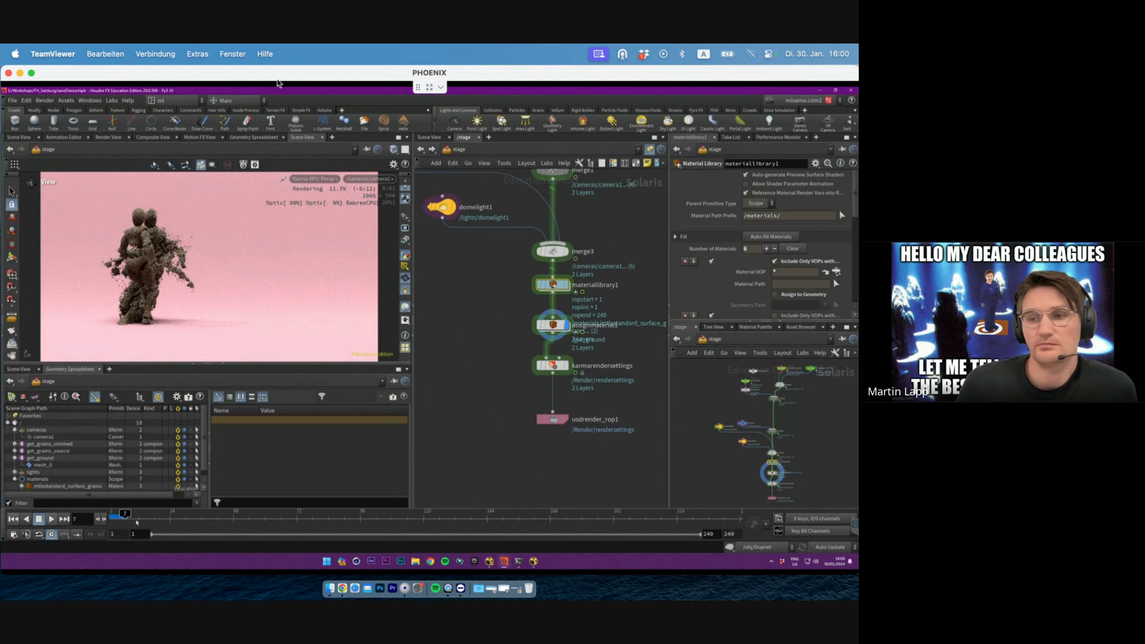
pyautogui.click(150, 523)
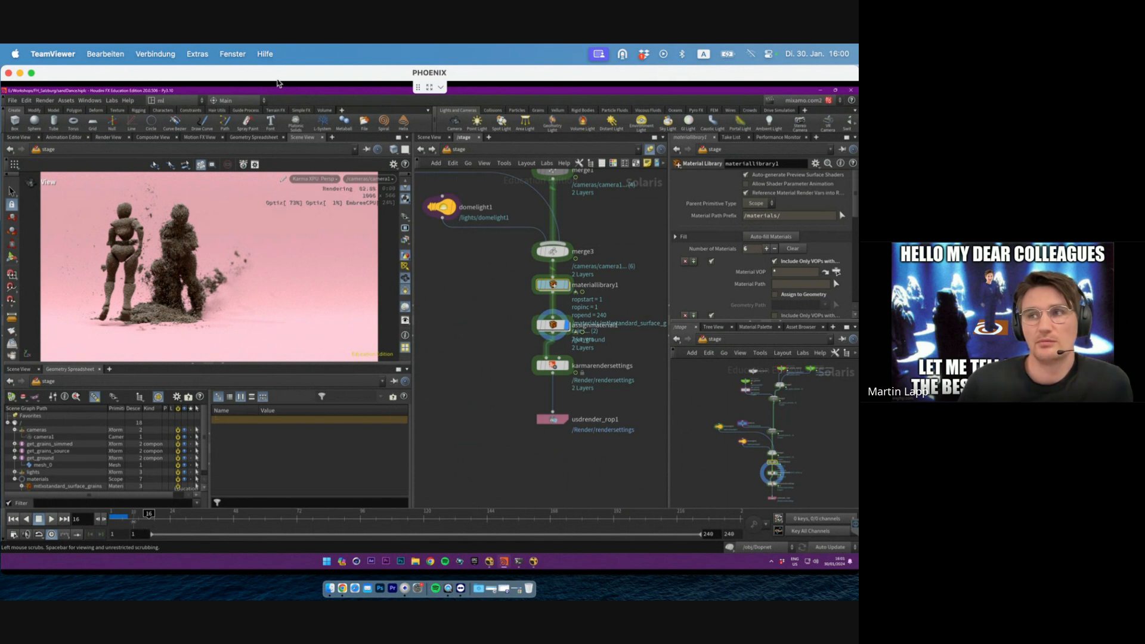
pyautogui.click(133, 514)
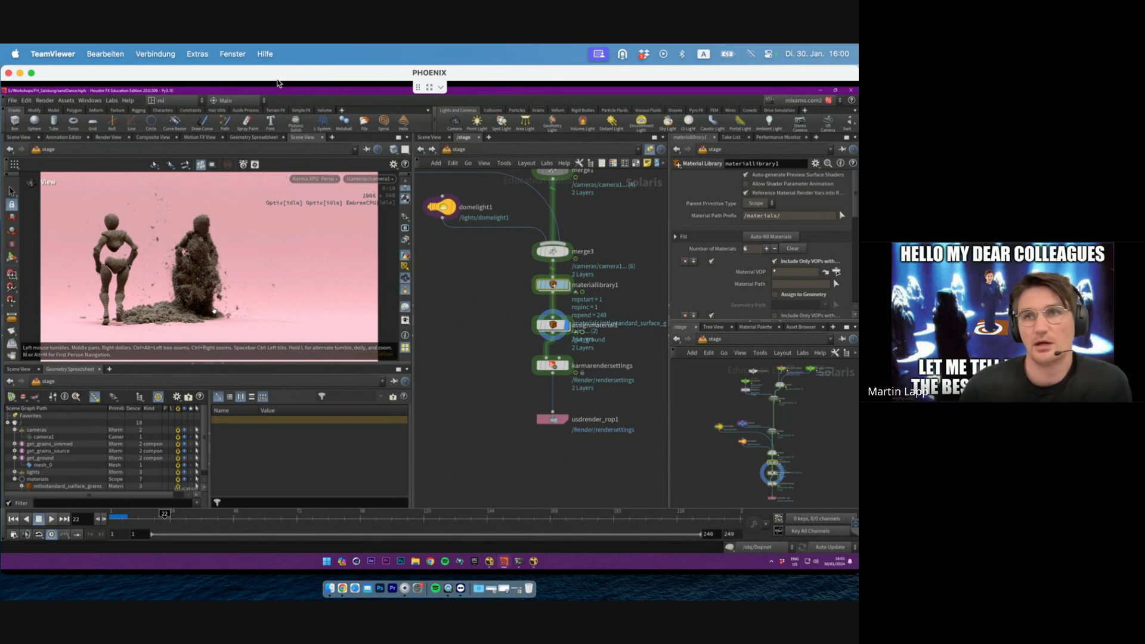
# Step: Bring up the Open dialog on the $HIP folder, enlarge it and reposition it to show the complete file list
pyautogui.click(12, 101)
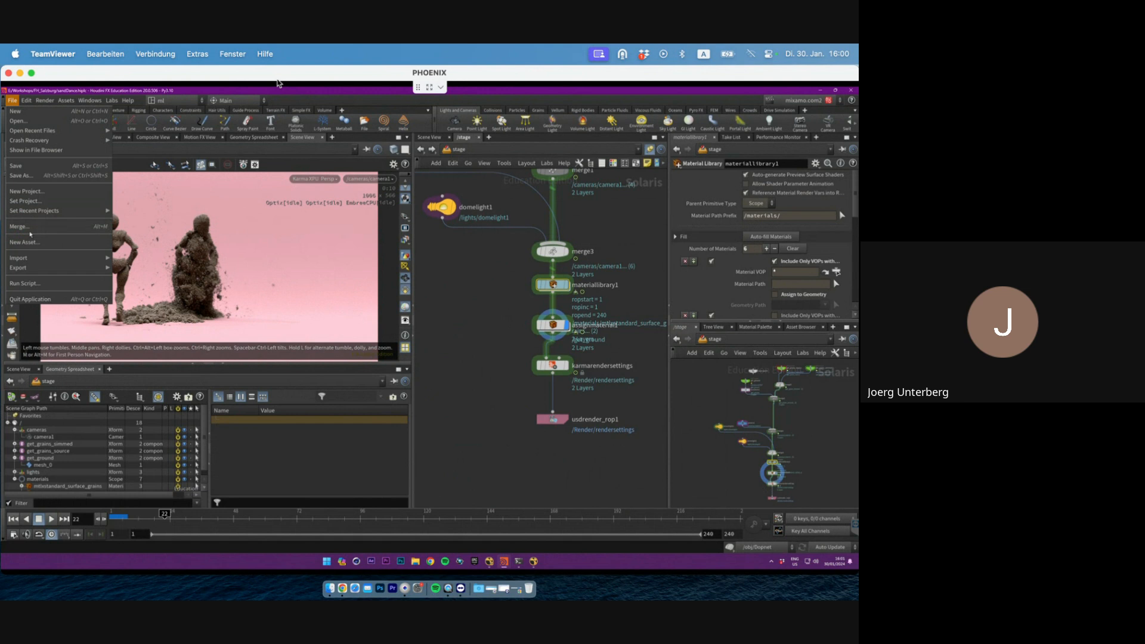
pyautogui.click(18, 120)
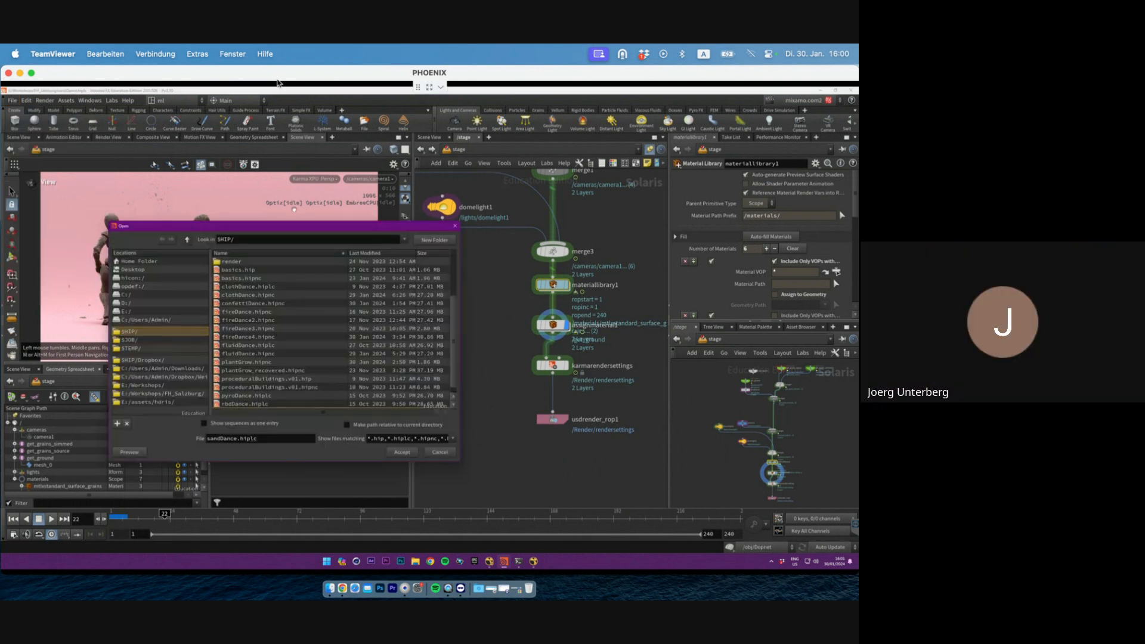
pyautogui.moveTo(460, 463); pyautogui.dragTo(656, 551)
pyautogui.click(313, 346)
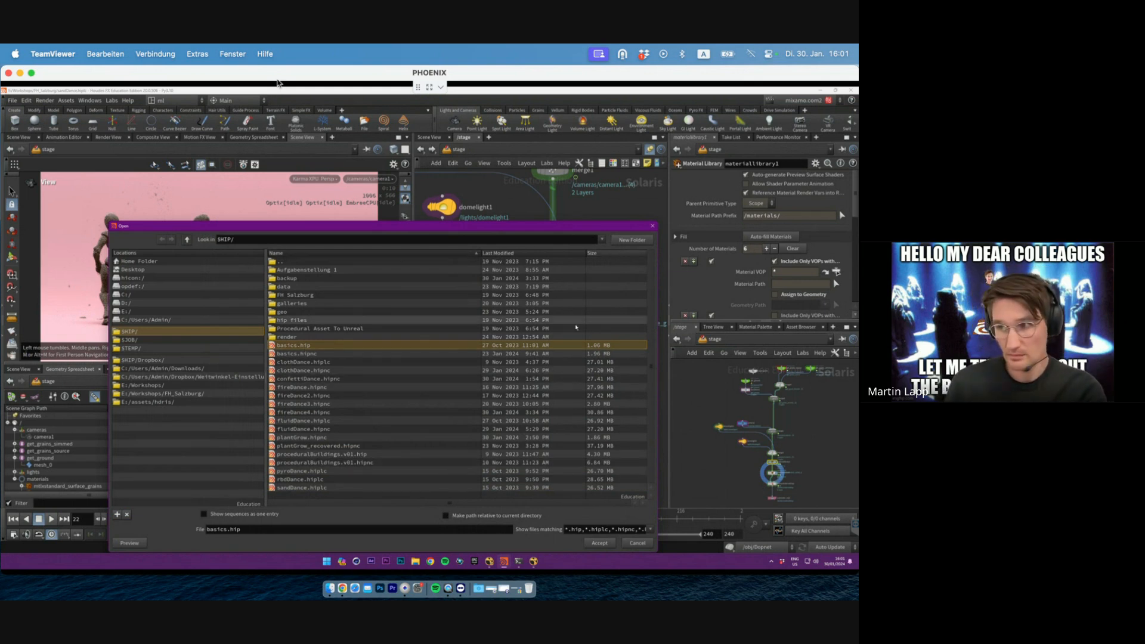
pyautogui.moveTo(603, 225); pyautogui.dragTo(365, 239)
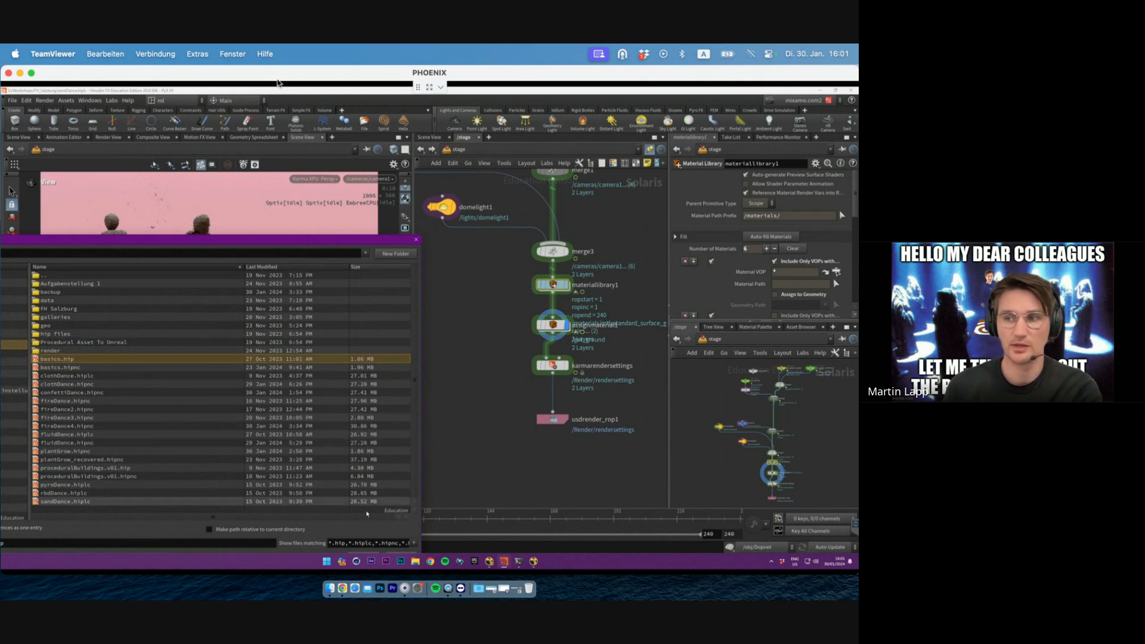
pyautogui.moveTo(300, 243); pyautogui.dragTo(473, 217)
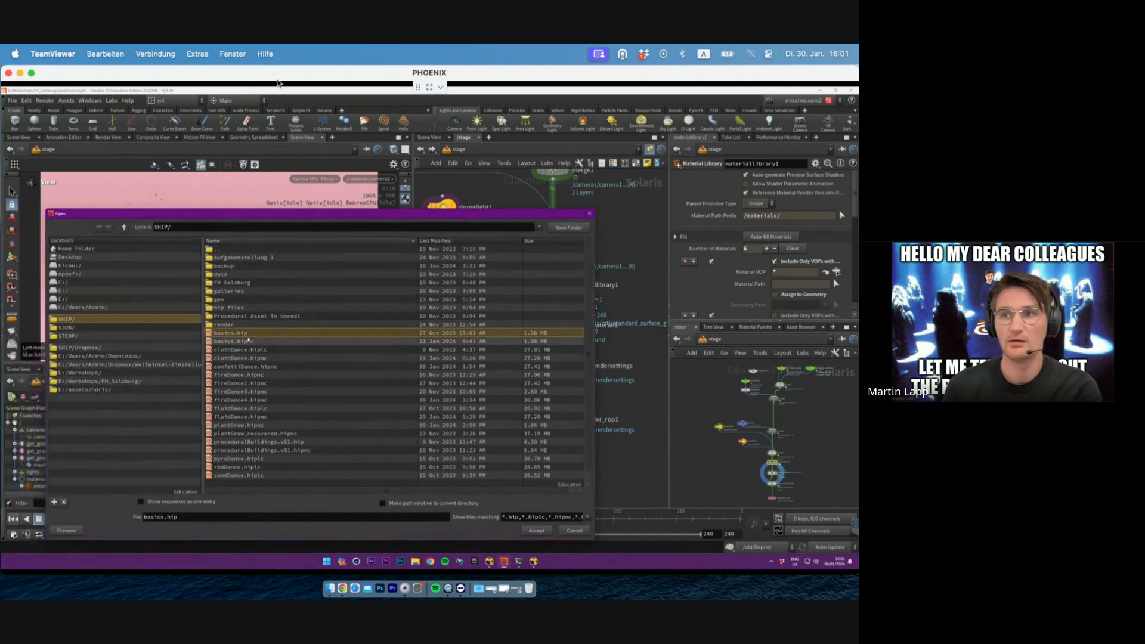
# Step: Browse $HIP/data/geo, $HIP and $HIP/Dropbox for the source files, ending in E:/Workshops/FH_Salzburg
pyautogui.doubleClick(224, 274)
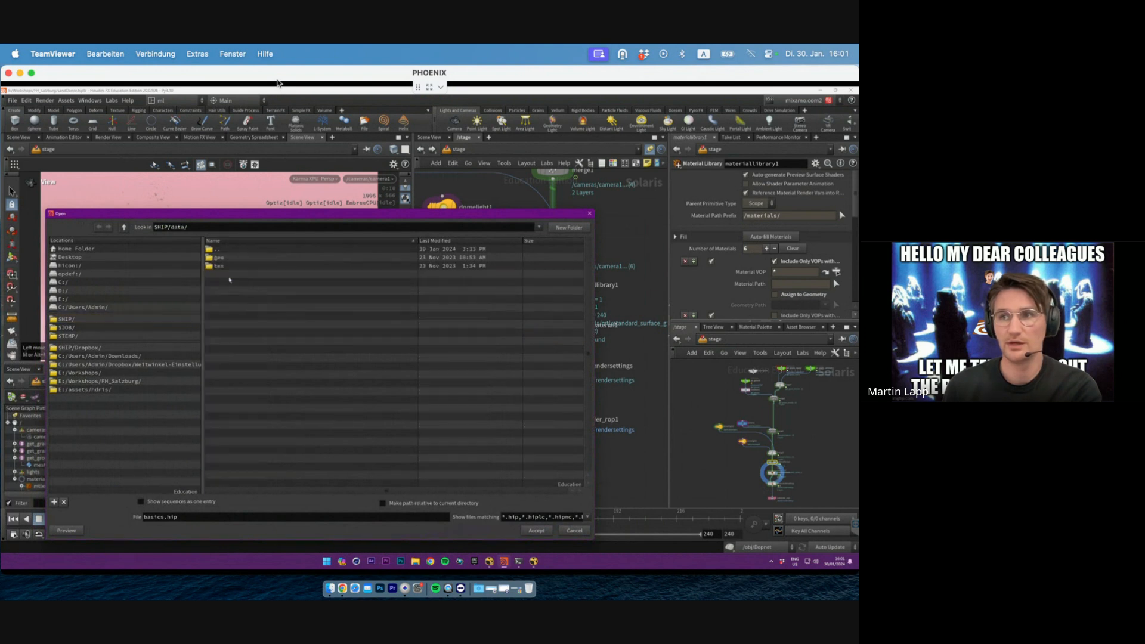
pyautogui.doubleClick(227, 257)
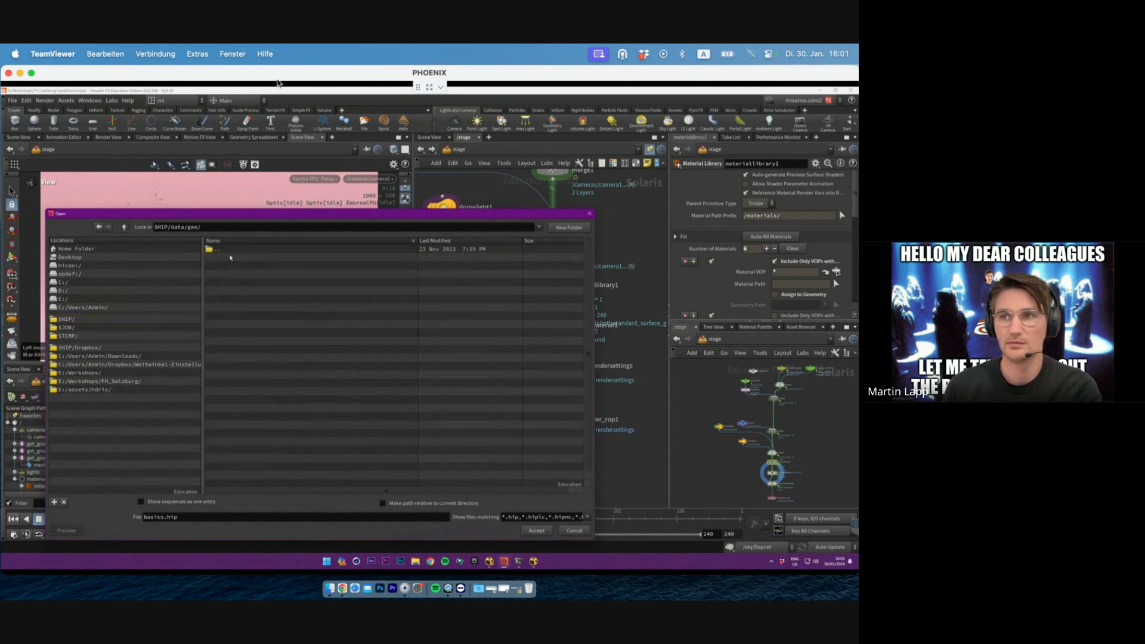
pyautogui.click(66, 319)
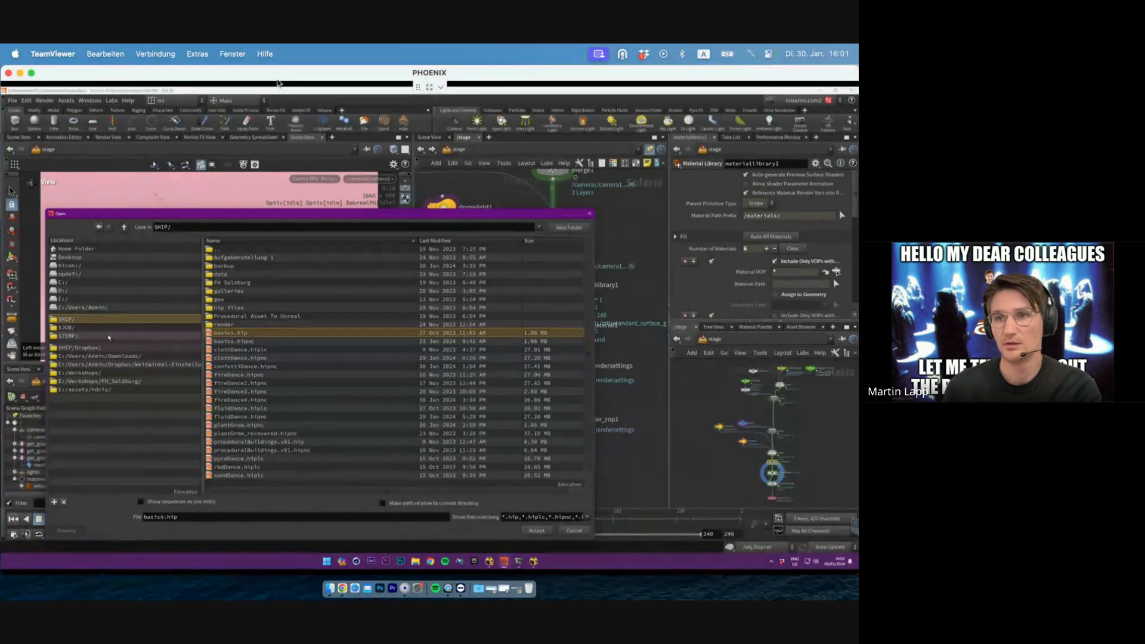
pyautogui.click(138, 347)
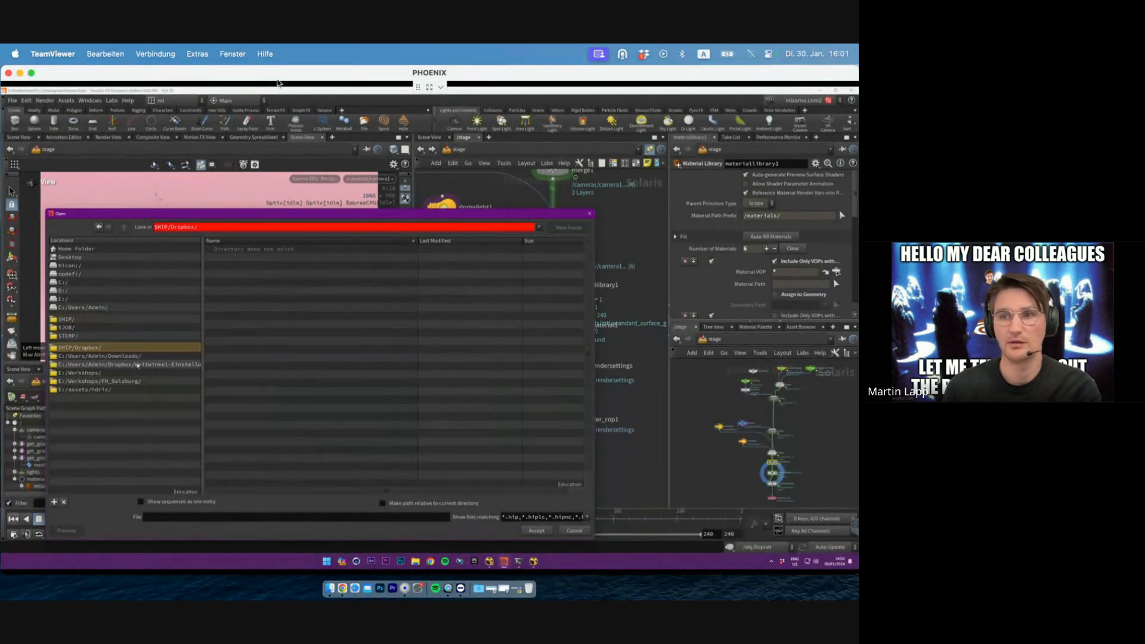
pyautogui.click(134, 381)
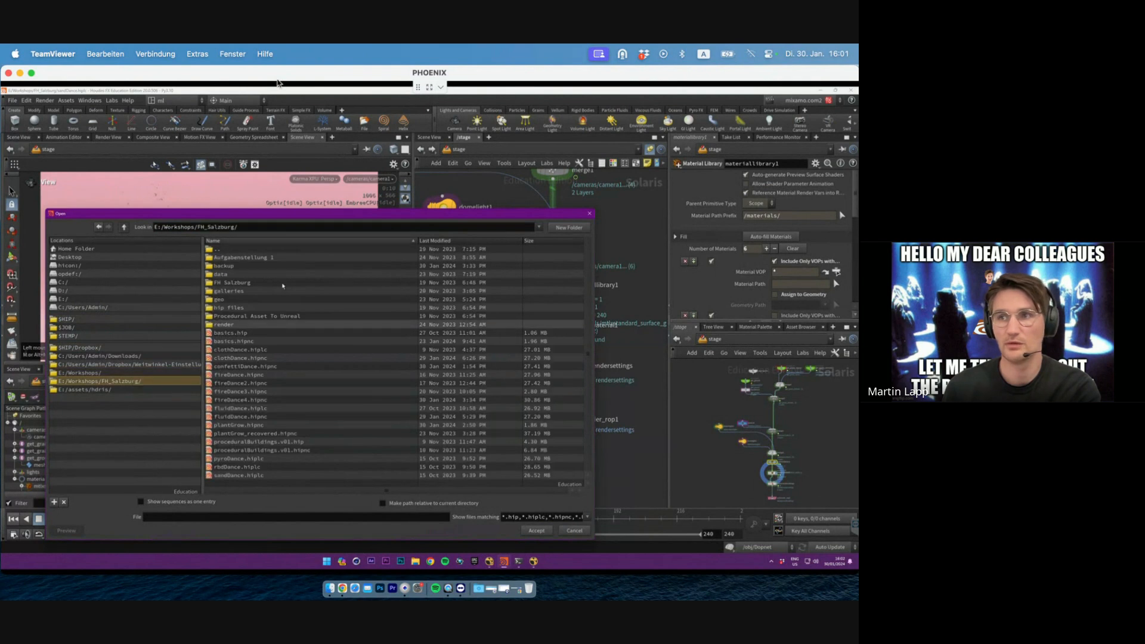
# Step: Show all file types in the data folder with the filter *, point out Breakdance Freezes.fbx and dismiss the dialog
pyautogui.doubleClick(221, 274)
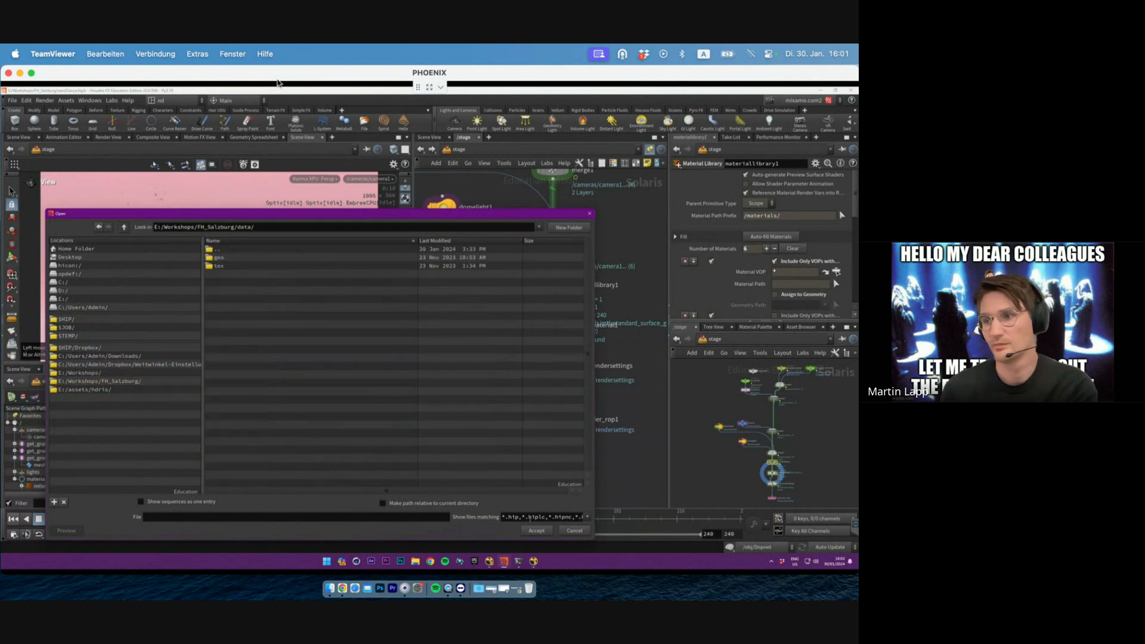
pyautogui.tripleClick(530, 517)
pyautogui.write('*')
pyautogui.press('Return')
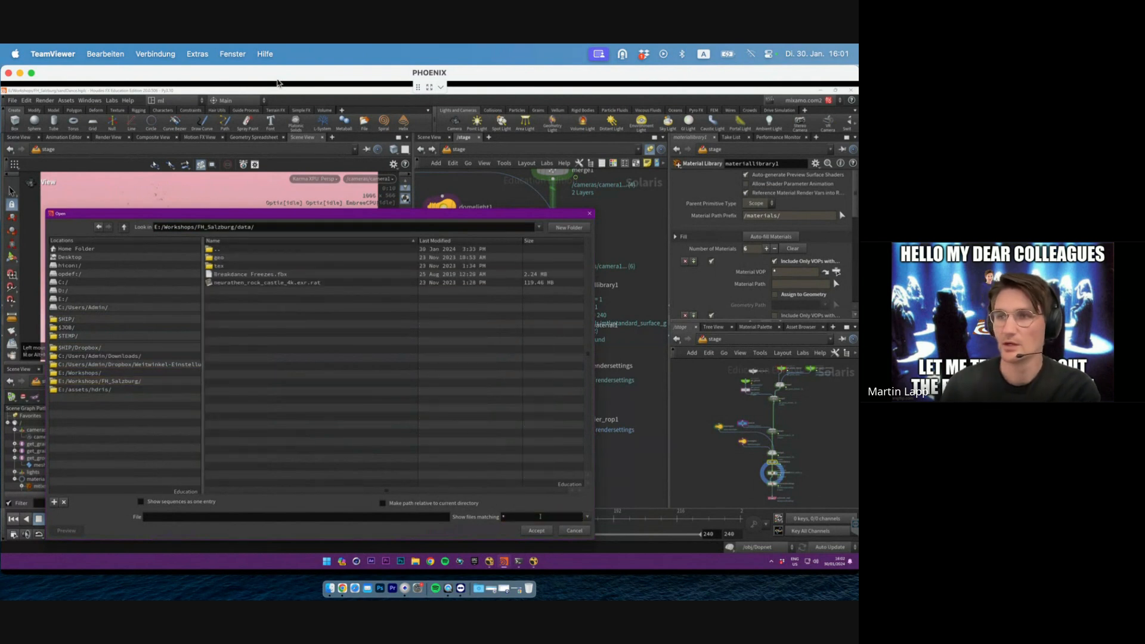
pyautogui.click(536, 274)
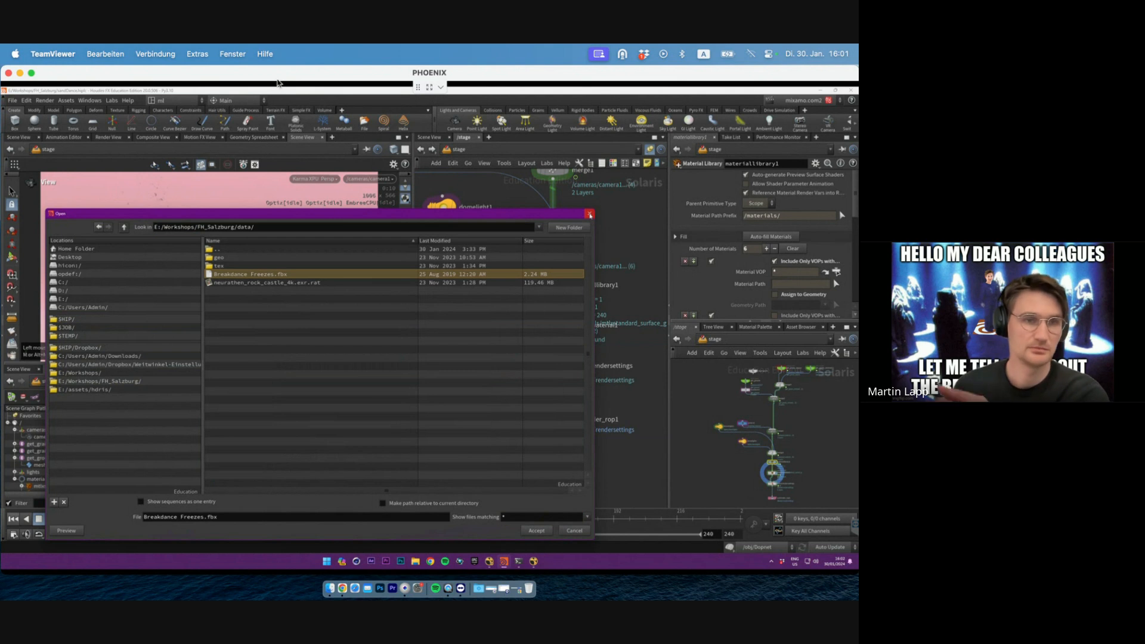
pyautogui.click(589, 213)
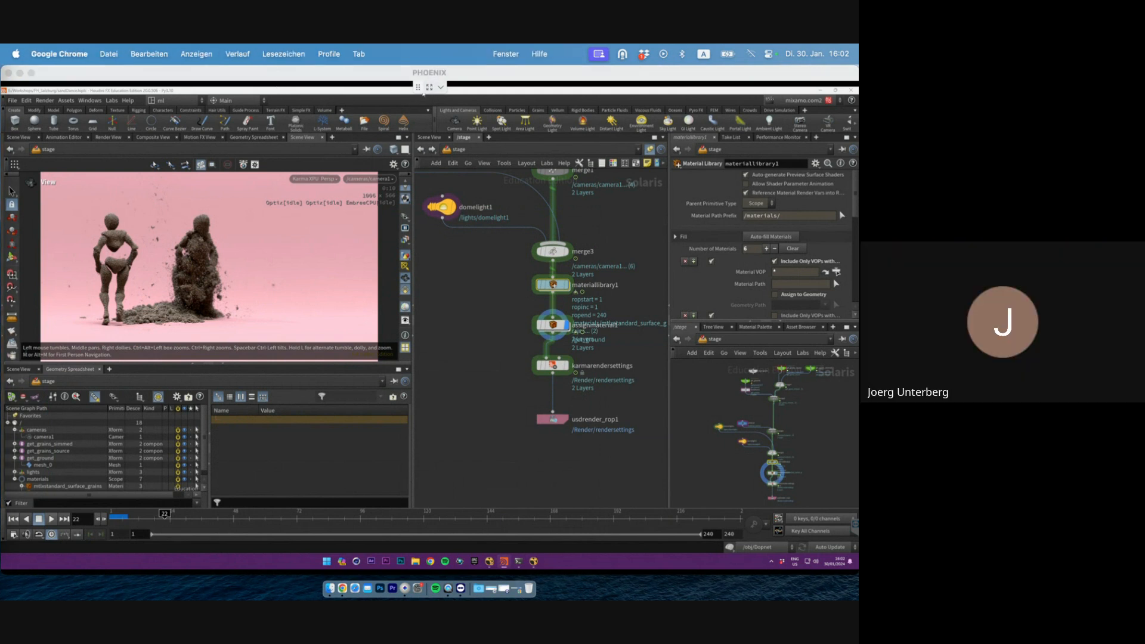
# Step: Switch to the Google Meet window in Chrome and shift it slightly upward
pyautogui.moveTo(859, 286); pyautogui.dragTo(485, 104)
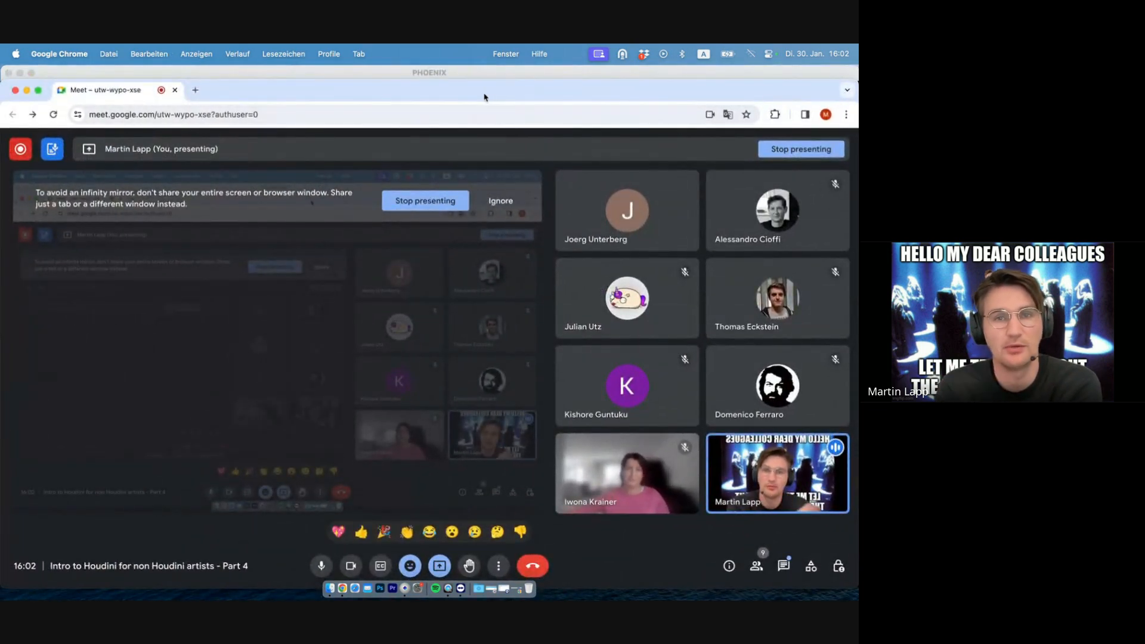
pyautogui.moveTo(486, 93)
pyautogui.mouseDown()
pyautogui.moveTo(498, 84)
pyautogui.moveTo(487, 84)
pyautogui.mouseUp()
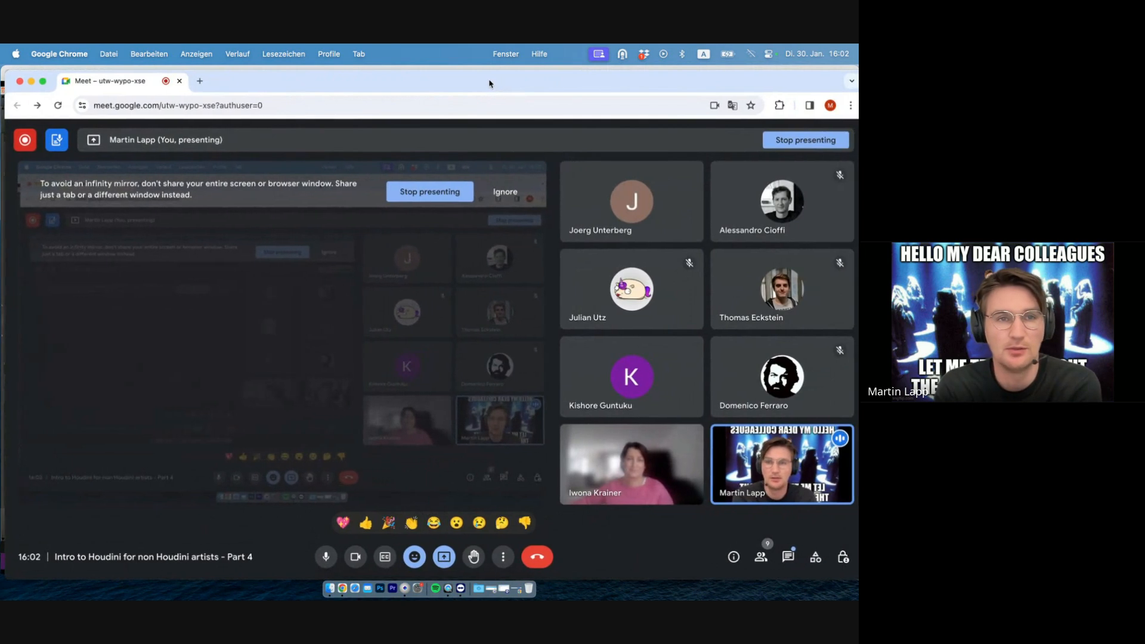